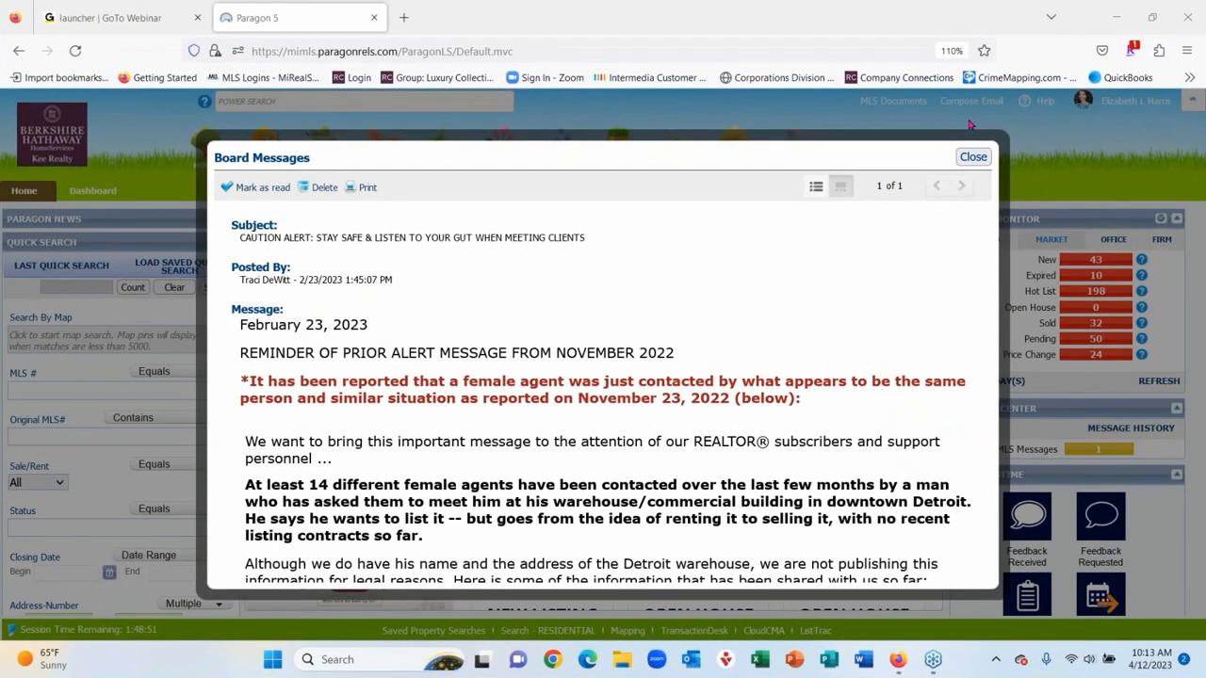
- Dismiss the board message, run a Power Search for the property's street address, and open its active listing
{"action": "left_click", "coordinate": [973, 156]}
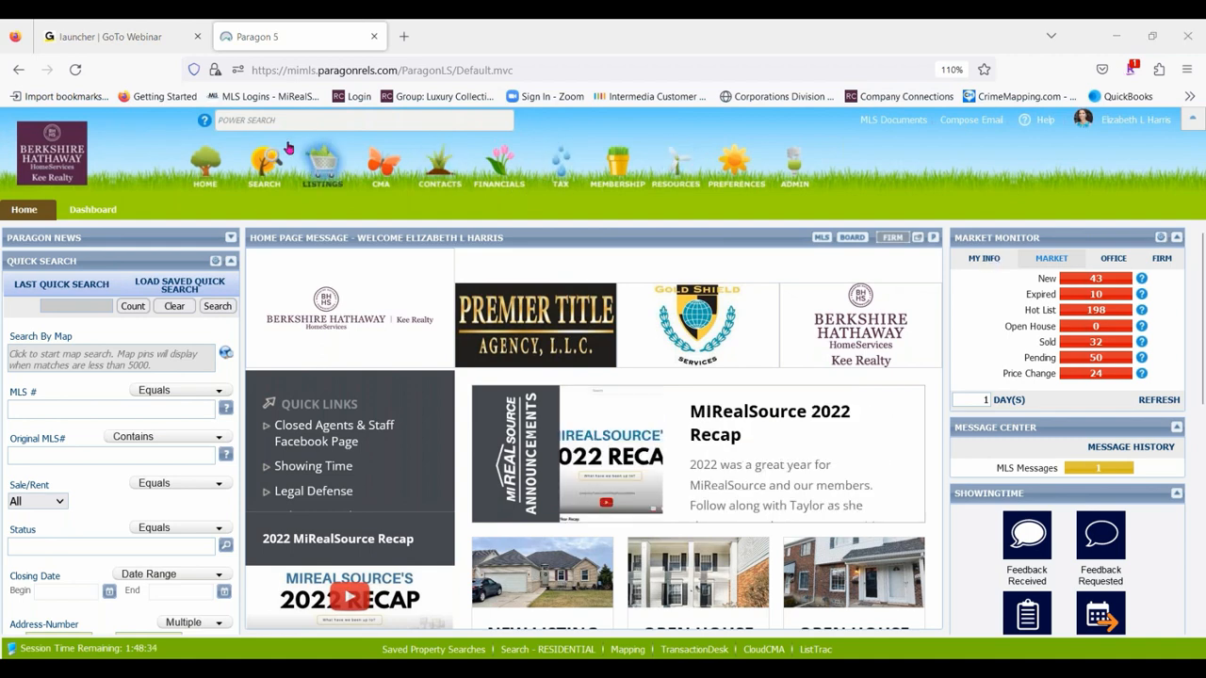
{"action": "left_click", "coordinate": [254, 120]}
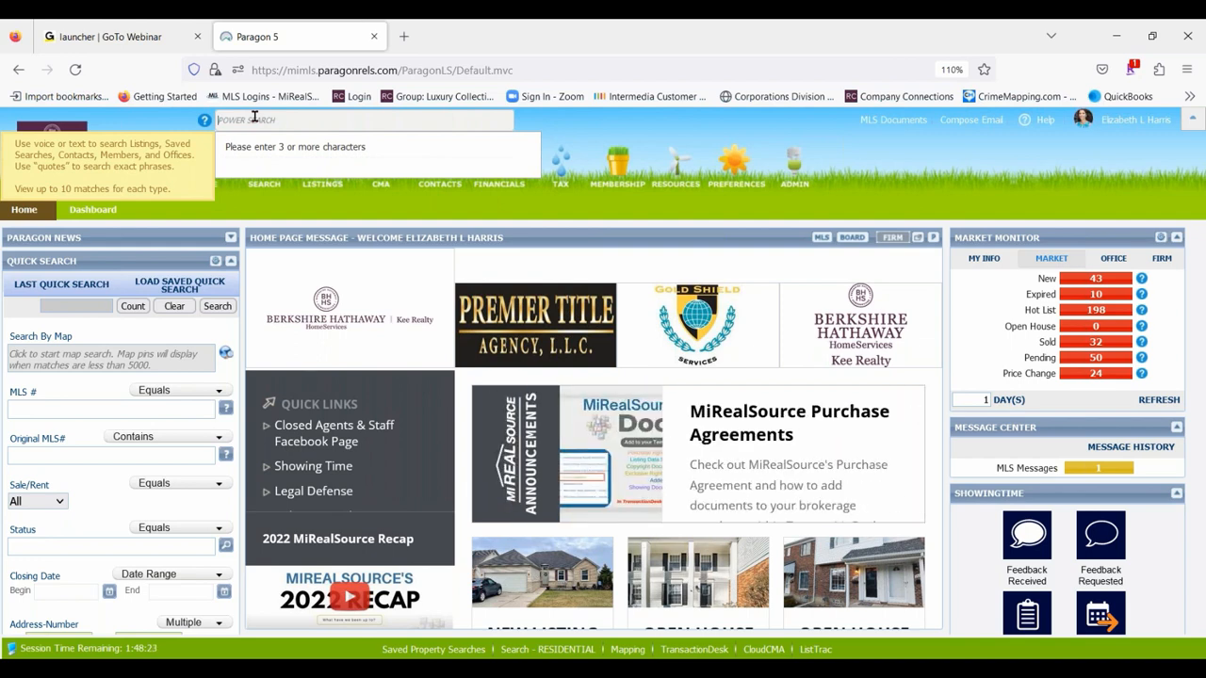
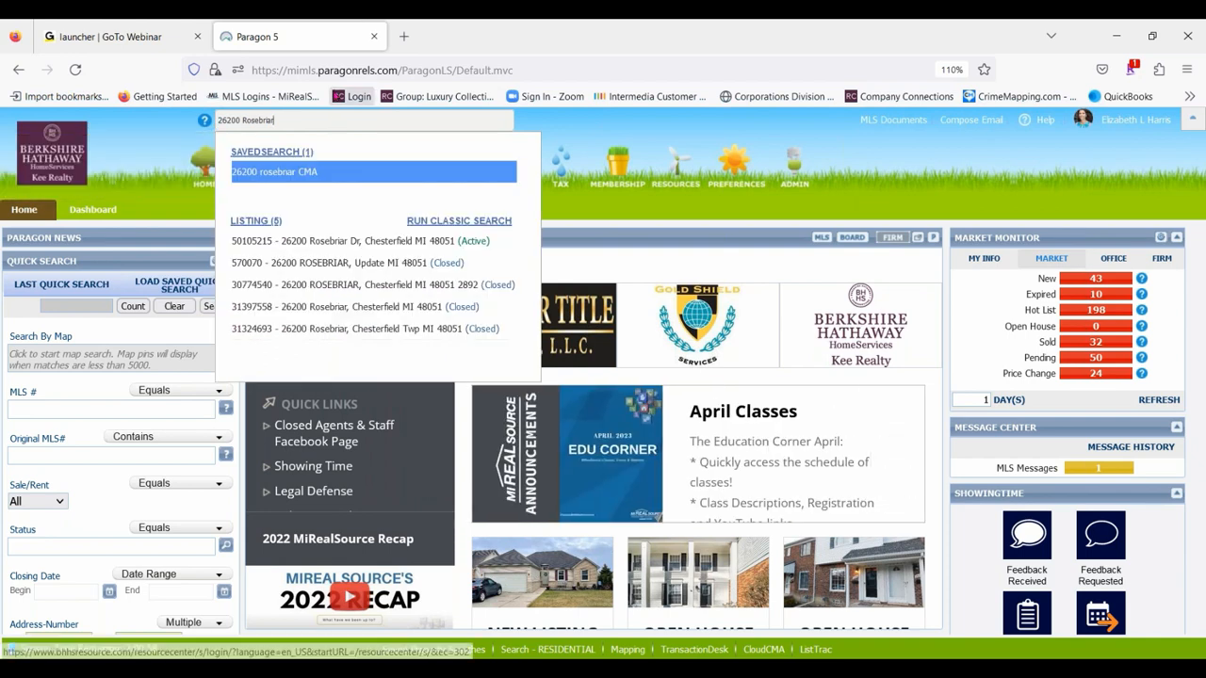
{"action": "left_click", "coordinate": [358, 242]}
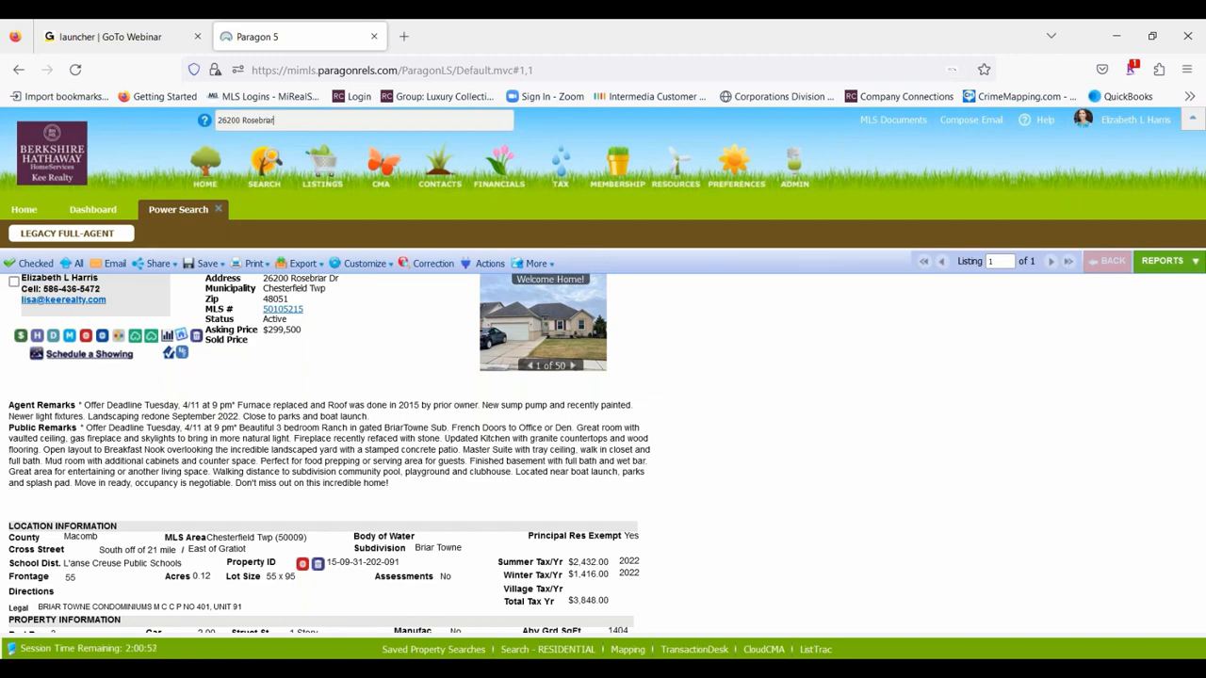
- Enlarge the listing page, open the listing's transaction in TransactionDesk, and go to the agent dashboard
{"action": "key", "text": "ctrl+plus"}
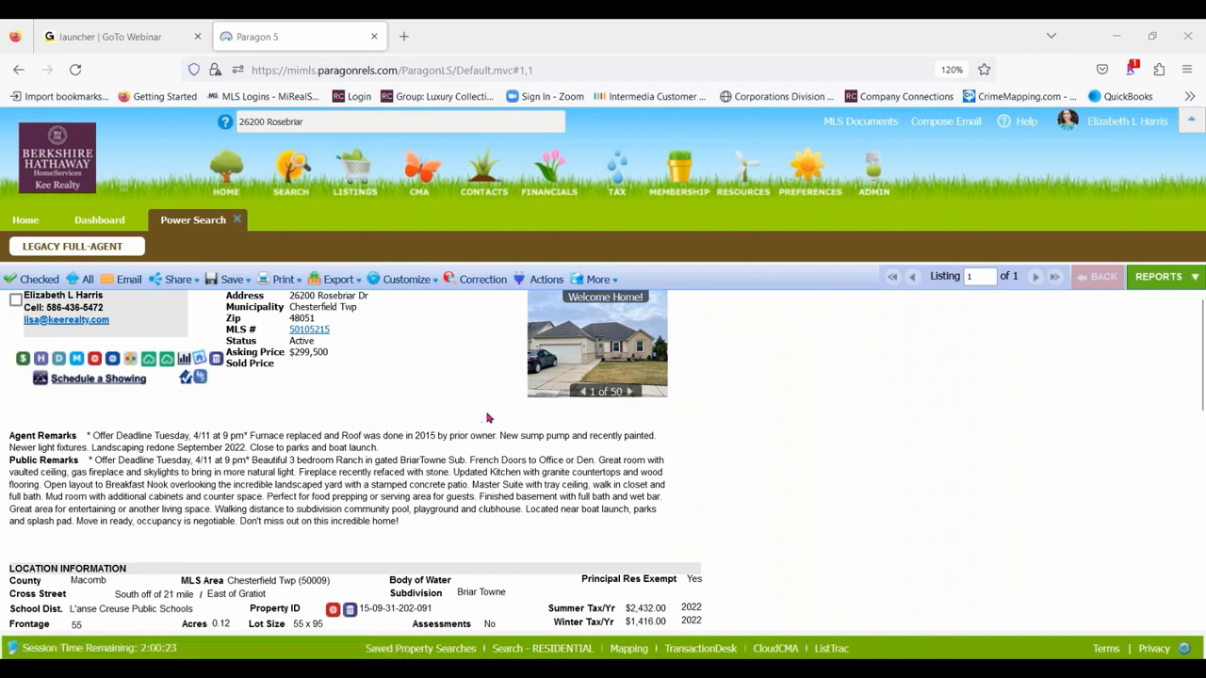
{"action": "left_click", "coordinate": [202, 385]}
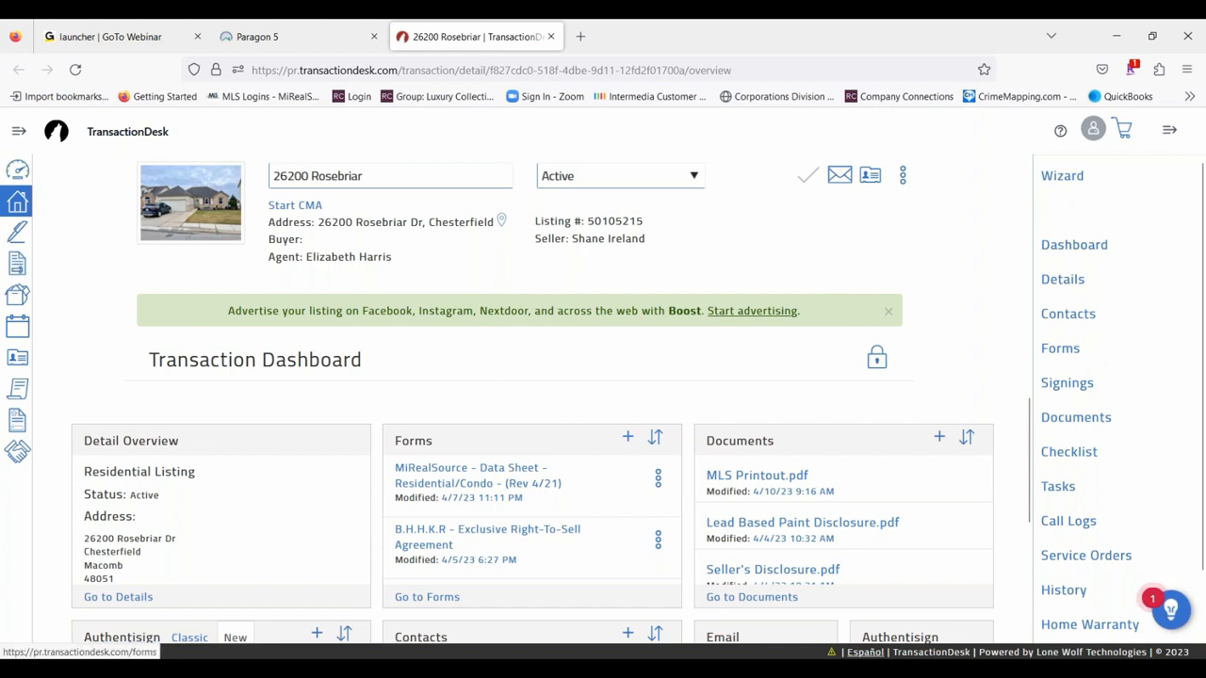
{"action": "left_click", "coordinate": [18, 172]}
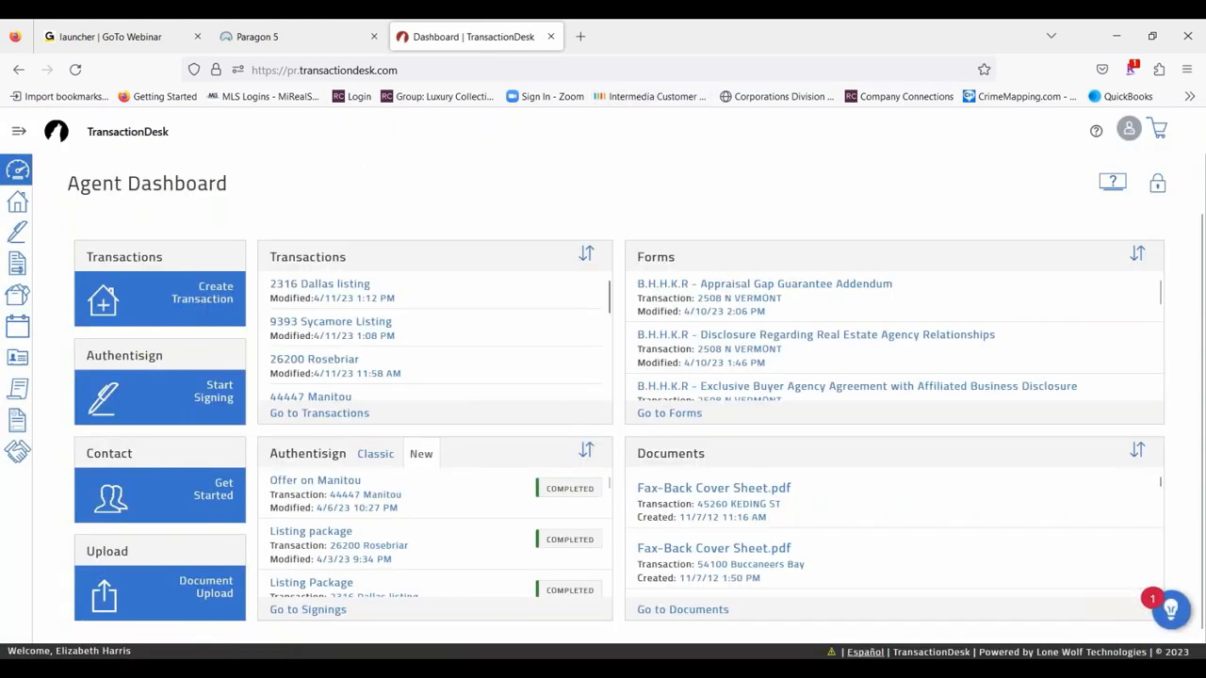
- Start a new transaction and name it with the property's street address
{"action": "left_click", "coordinate": [214, 295]}
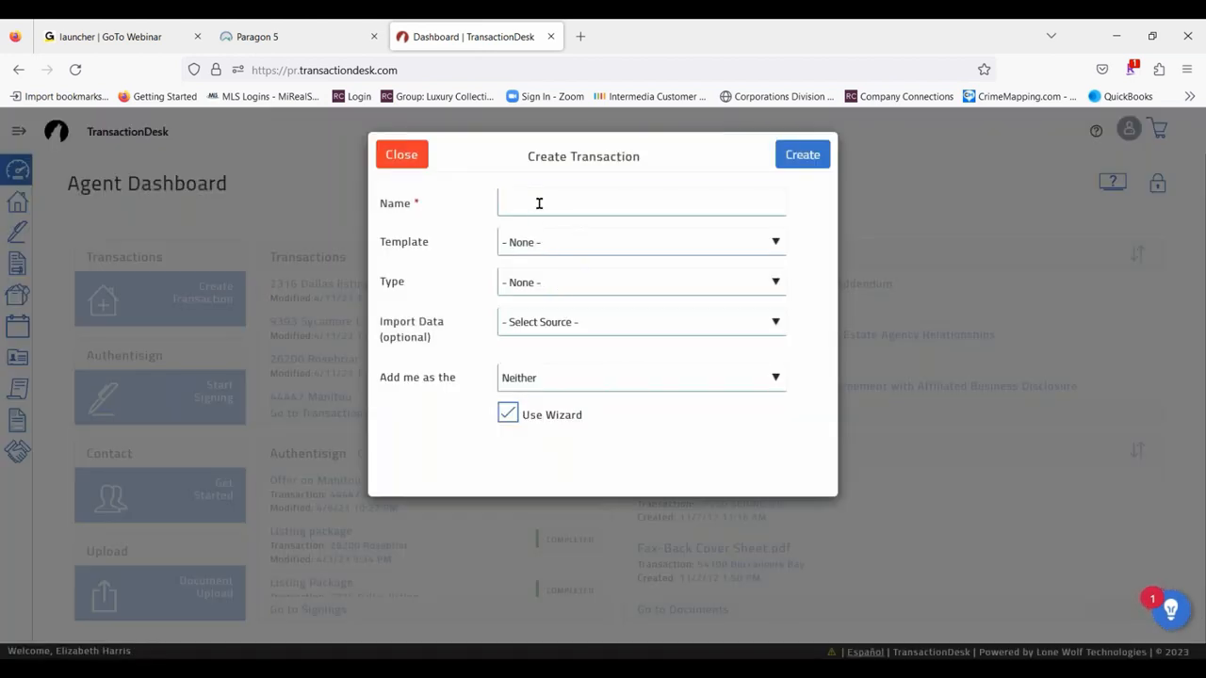
{"action": "left_click", "coordinate": [534, 203]}
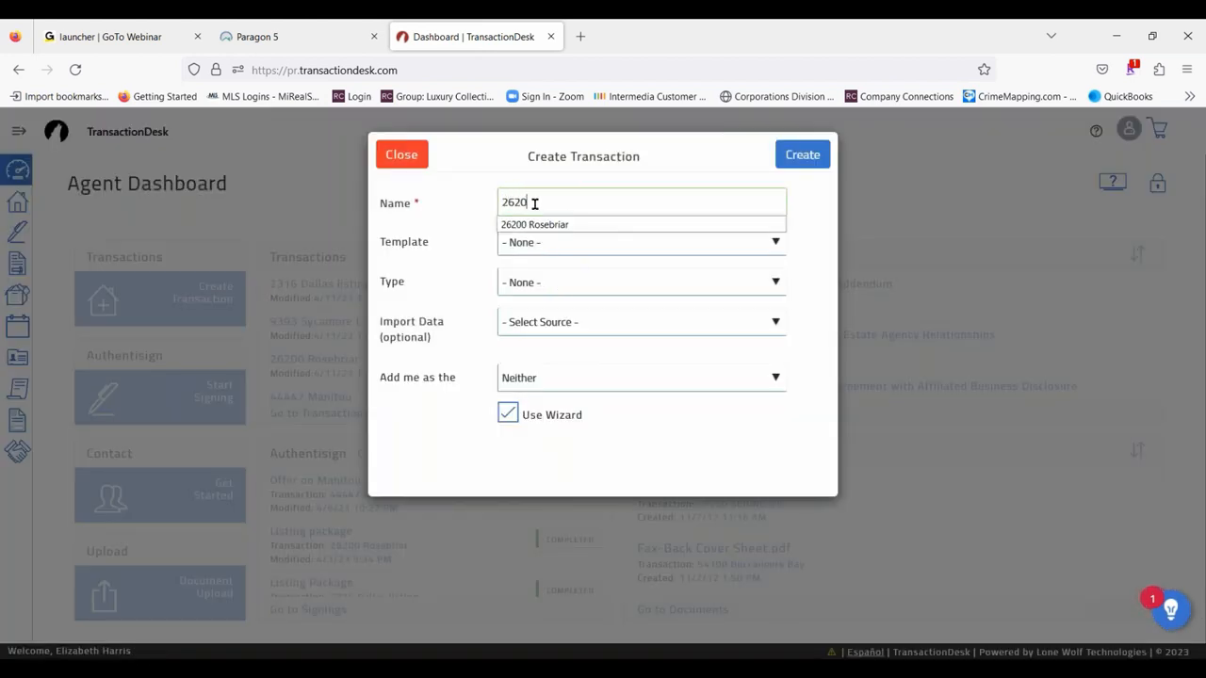
{"action": "left_click", "coordinate": [570, 226]}
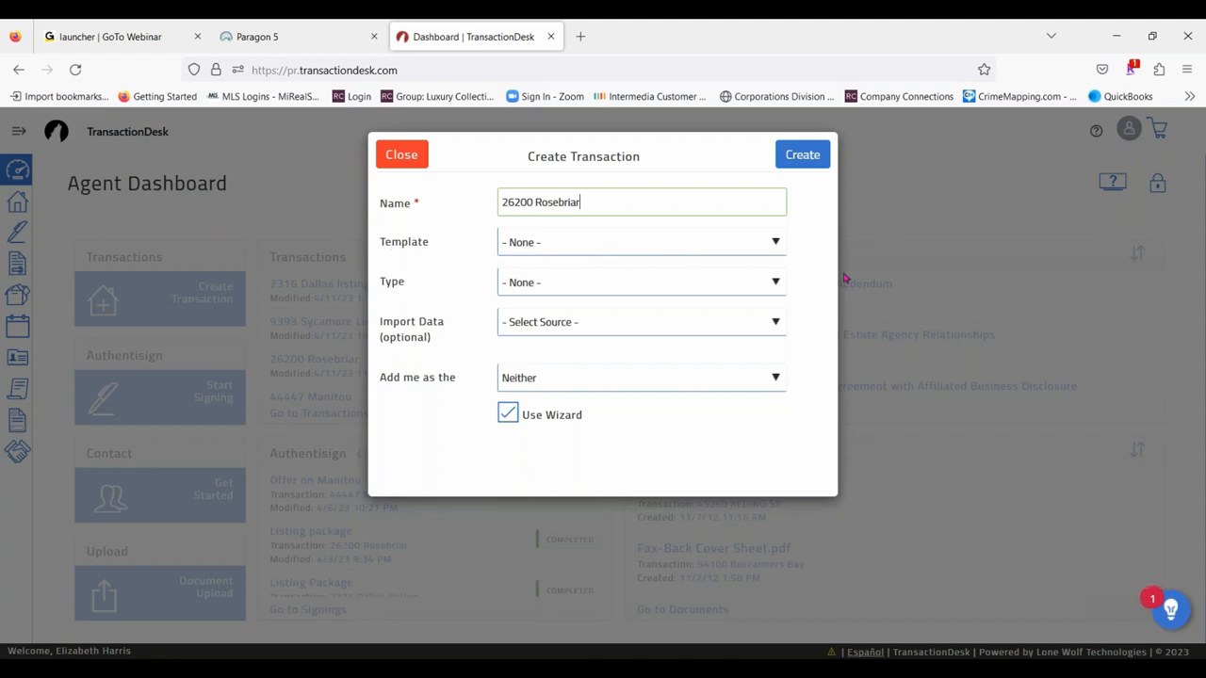
- Apply the BHHSKR Buyer Package template to the new transaction and choose MiRealSource as the import data source
{"action": "left_click", "coordinate": [775, 243]}
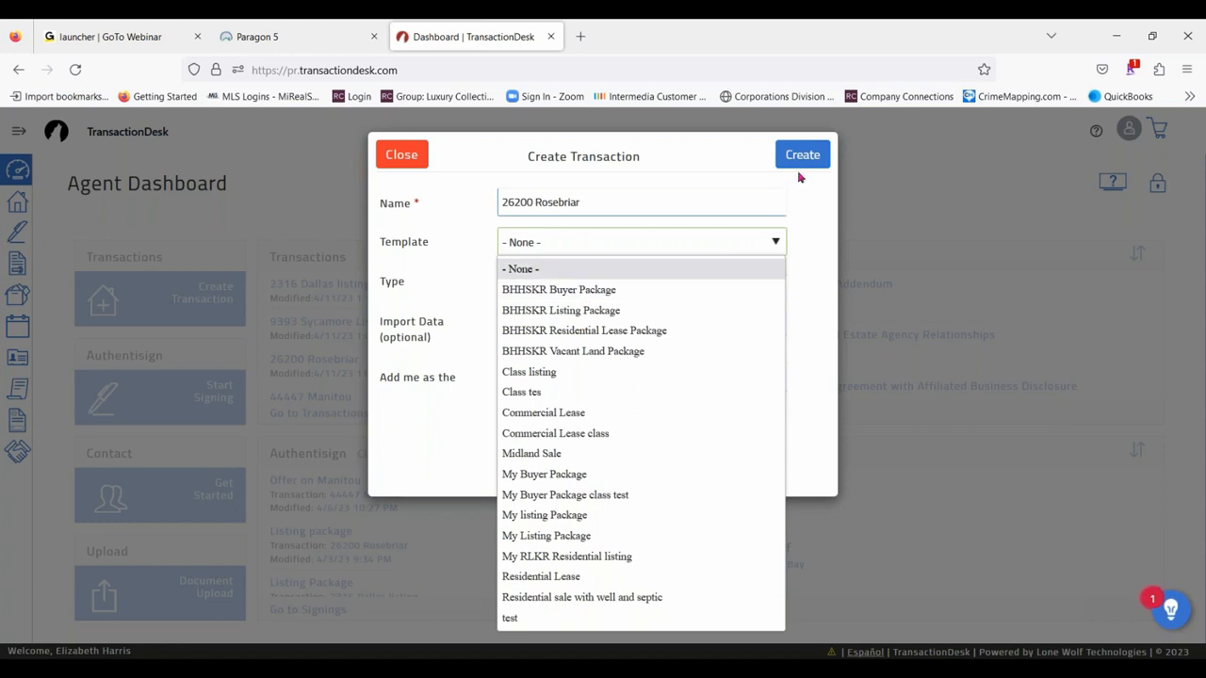
{"action": "left_click", "coordinate": [600, 291]}
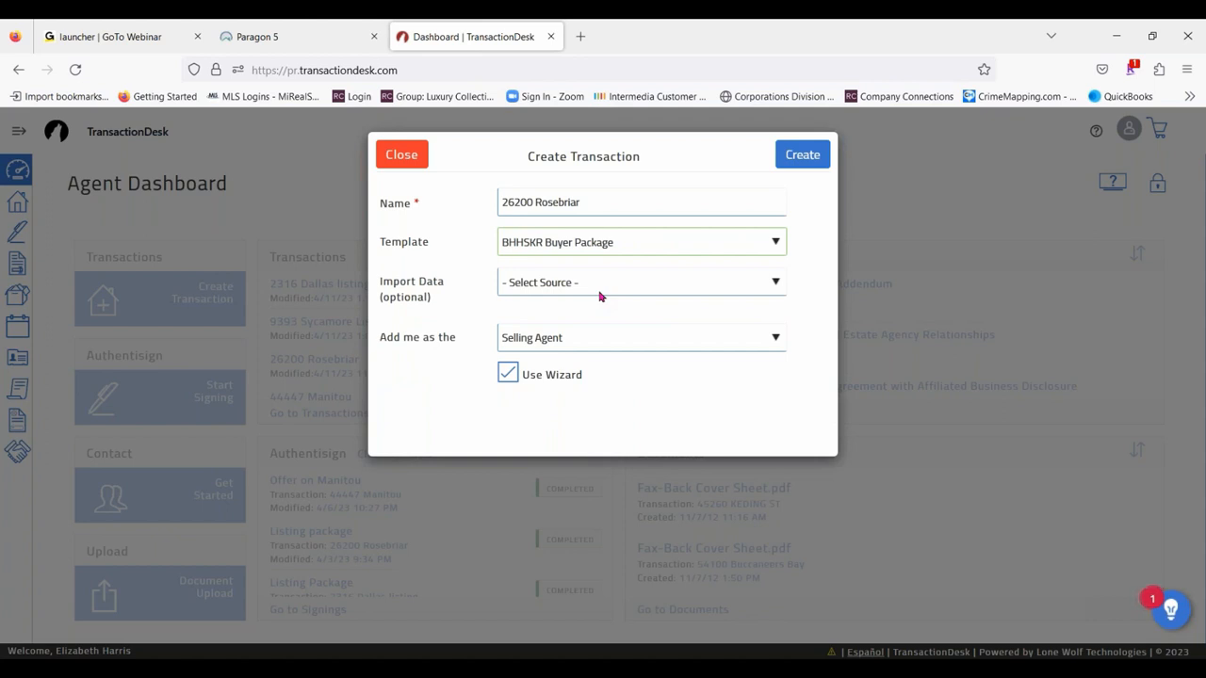
{"action": "left_click", "coordinate": [634, 291]}
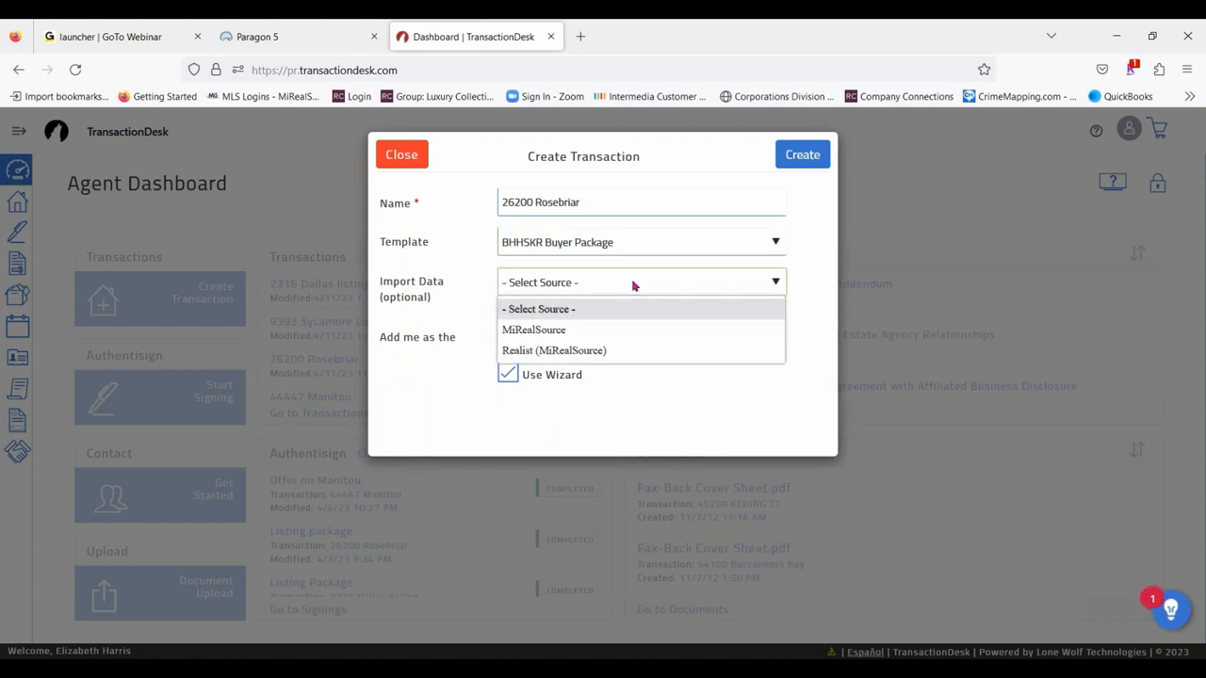
{"action": "left_click", "coordinate": [556, 331]}
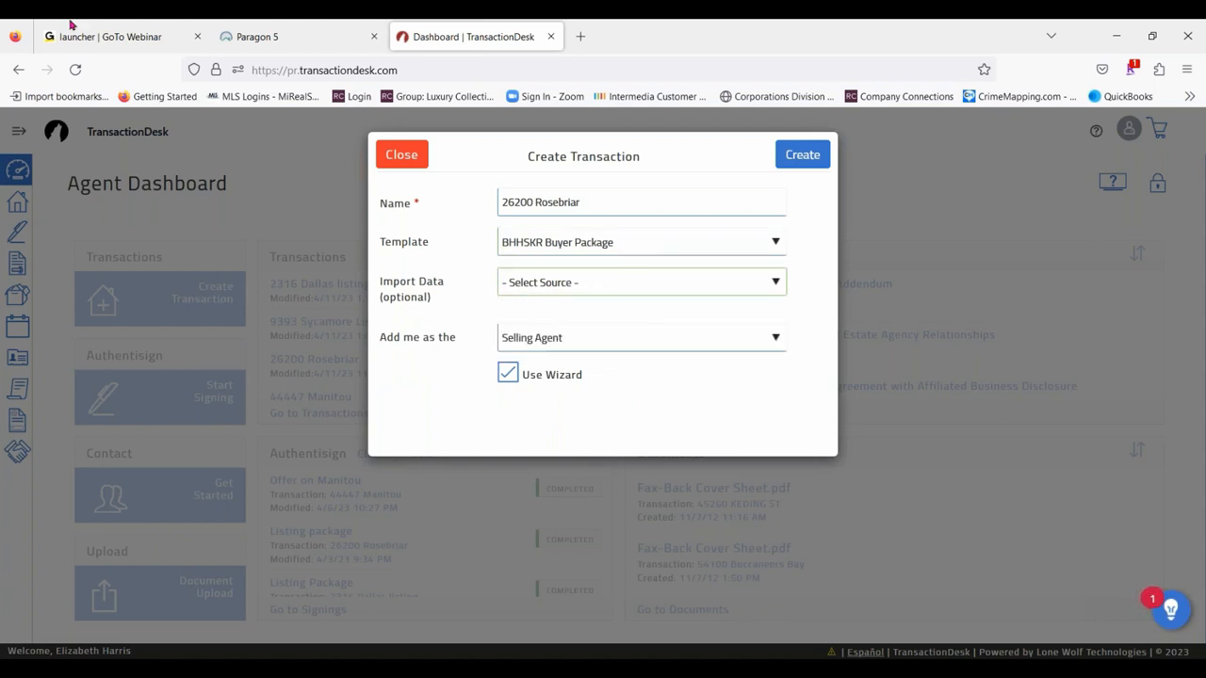
- Copy the listing's MLS number from Paragon into the new transaction's MLS number field in TransactionDesk, keeping Selling Agent as the role
{"action": "left_click", "coordinate": [257, 36]}
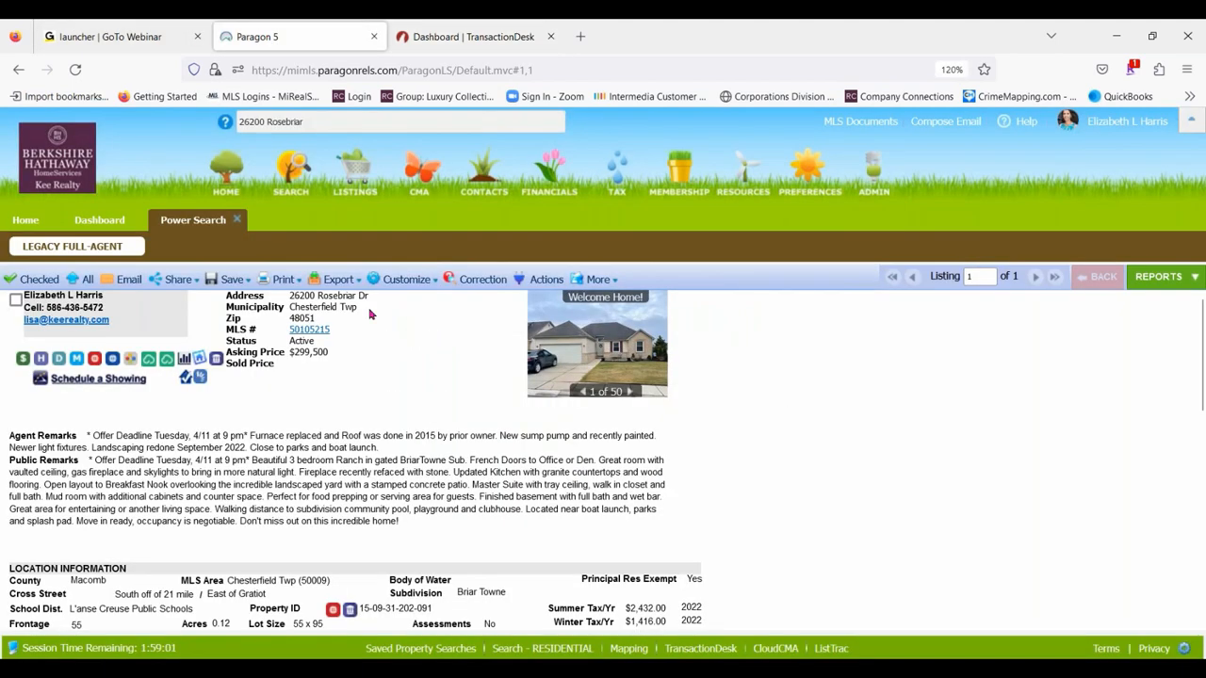
{"action": "left_click_drag", "start_coordinate": [338, 330], "coordinate": [292, 335]}
{"action": "key", "text": "ctrl+c"}
{"action": "left_click", "coordinate": [471, 37]}
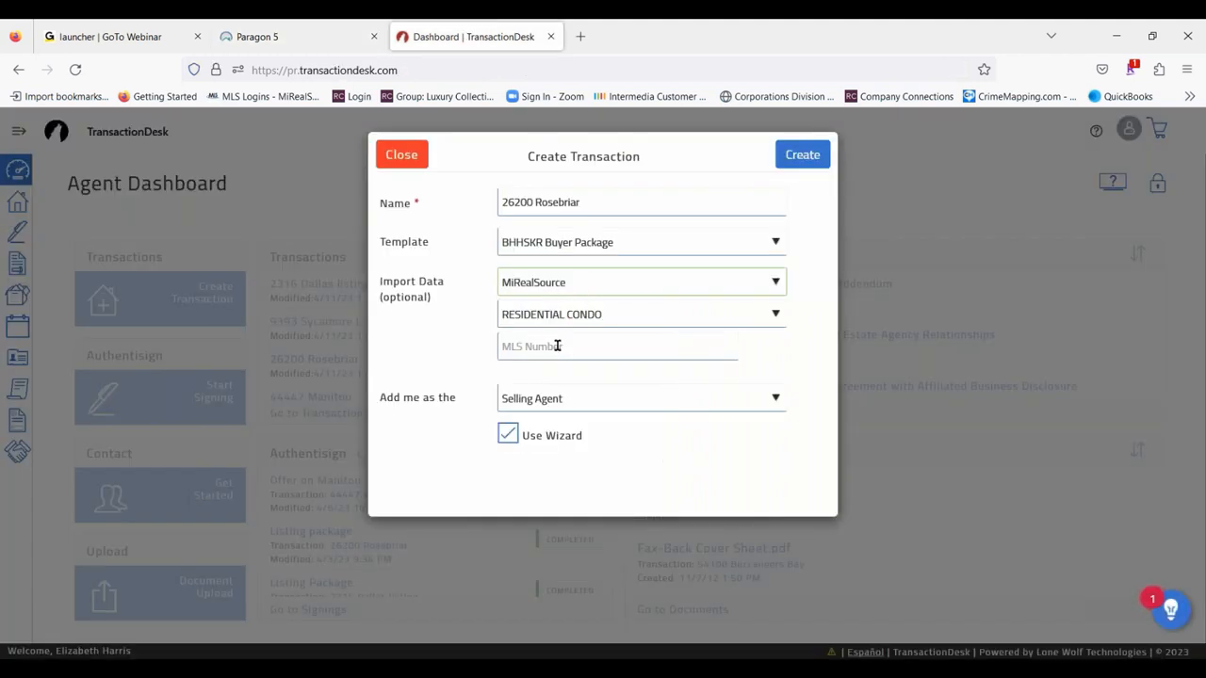
{"action": "left_click", "coordinate": [556, 346]}
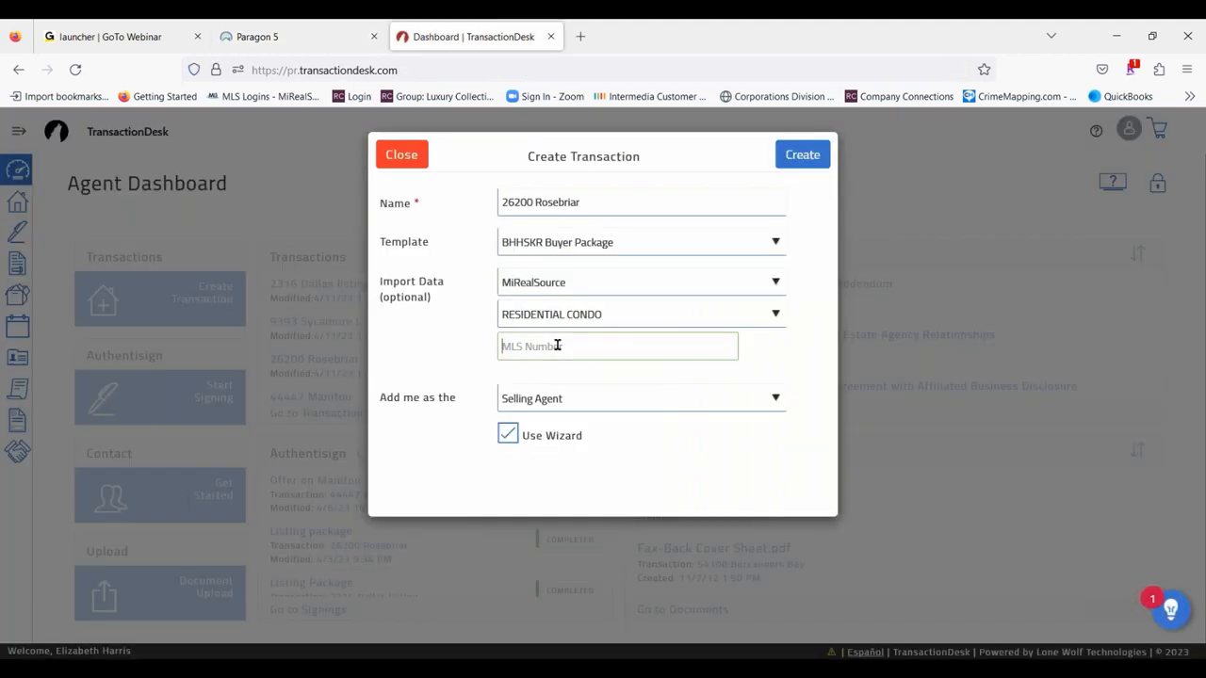
{"action": "key", "text": "ctrl+v"}
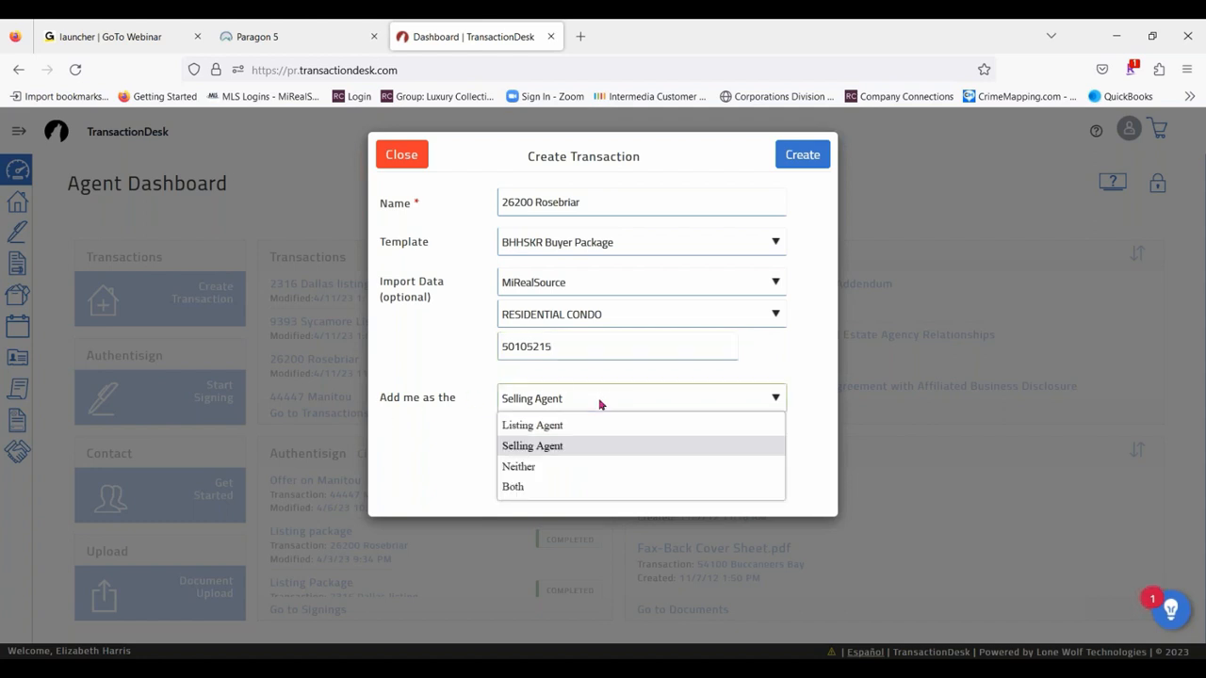
{"action": "left_click", "coordinate": [453, 369]}
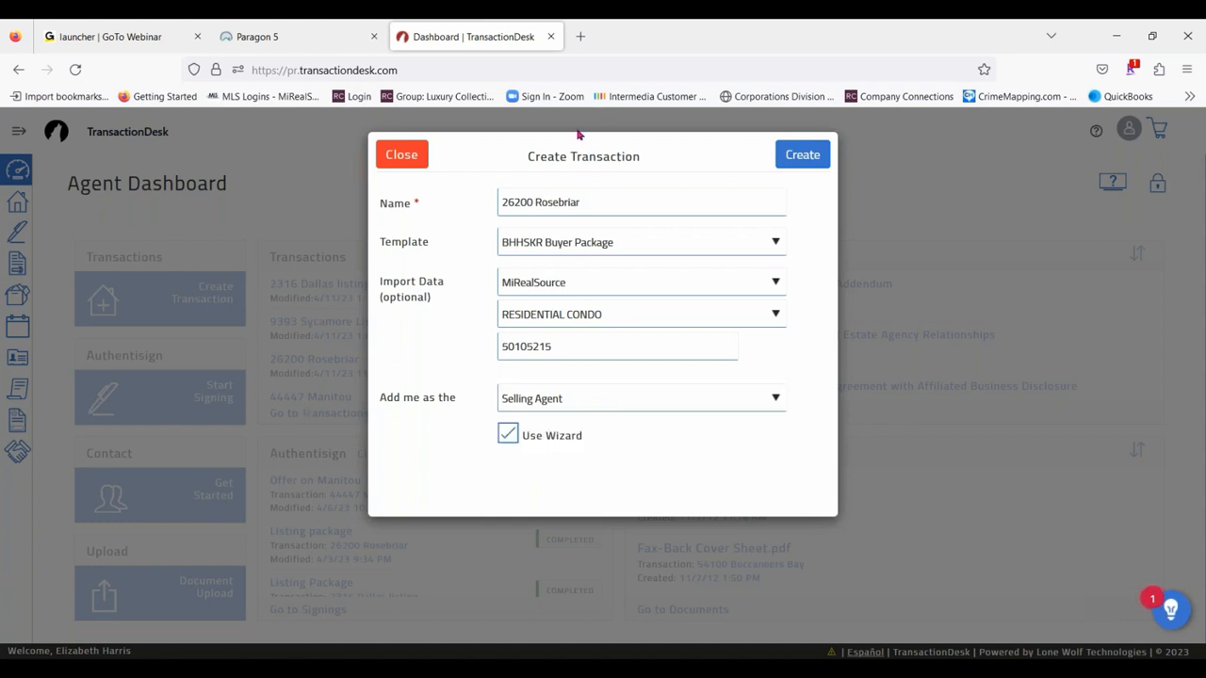
- Append "Class Test" to the transaction name and create the transaction
{"action": "left_click", "coordinate": [613, 203]}
{"action": "type", "text": "Class"}
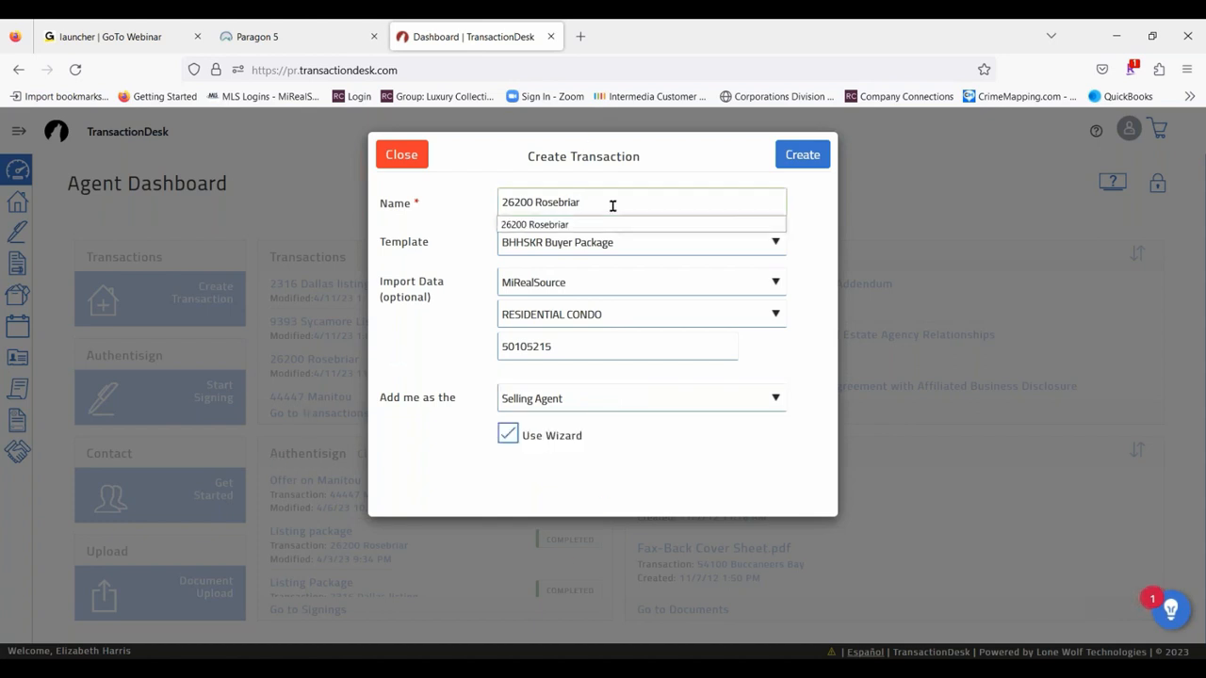
{"action": "type", "text": " Test"}
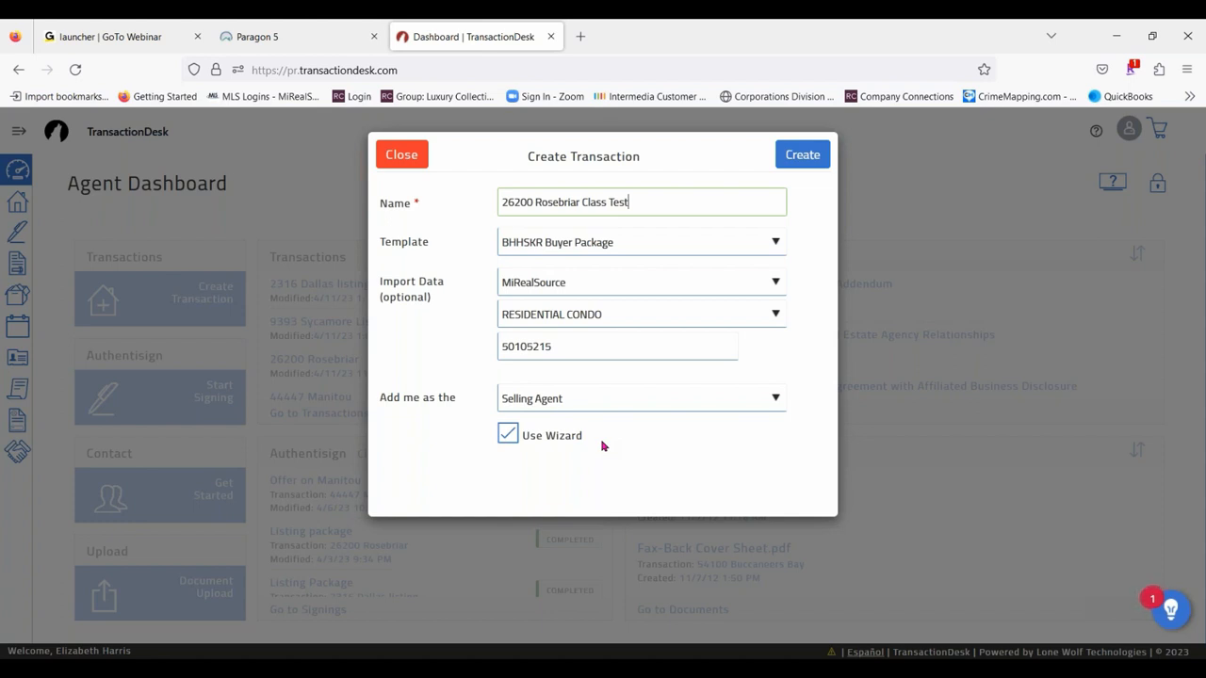
{"action": "left_click", "coordinate": [807, 156]}
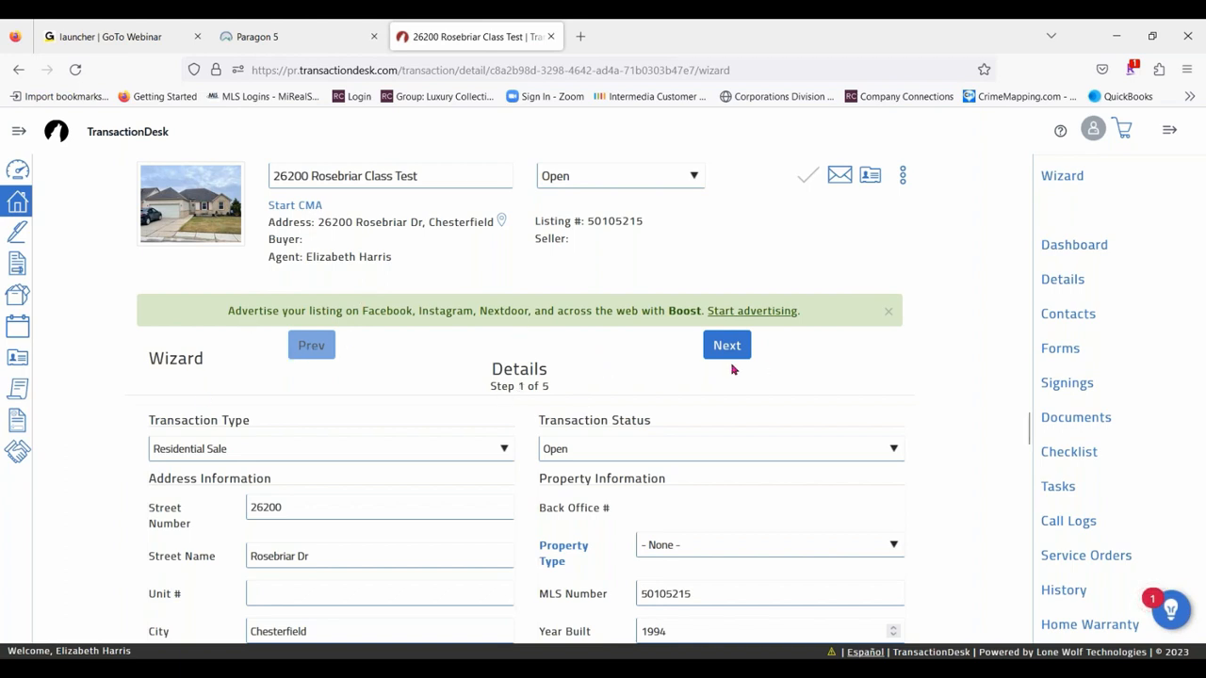
- Look over the wizard's Details page and set the property type to RESIDENTIAL
{"action": "scroll", "coordinate": [670, 482], "scroll_direction": "down", "scroll_amount": 10}
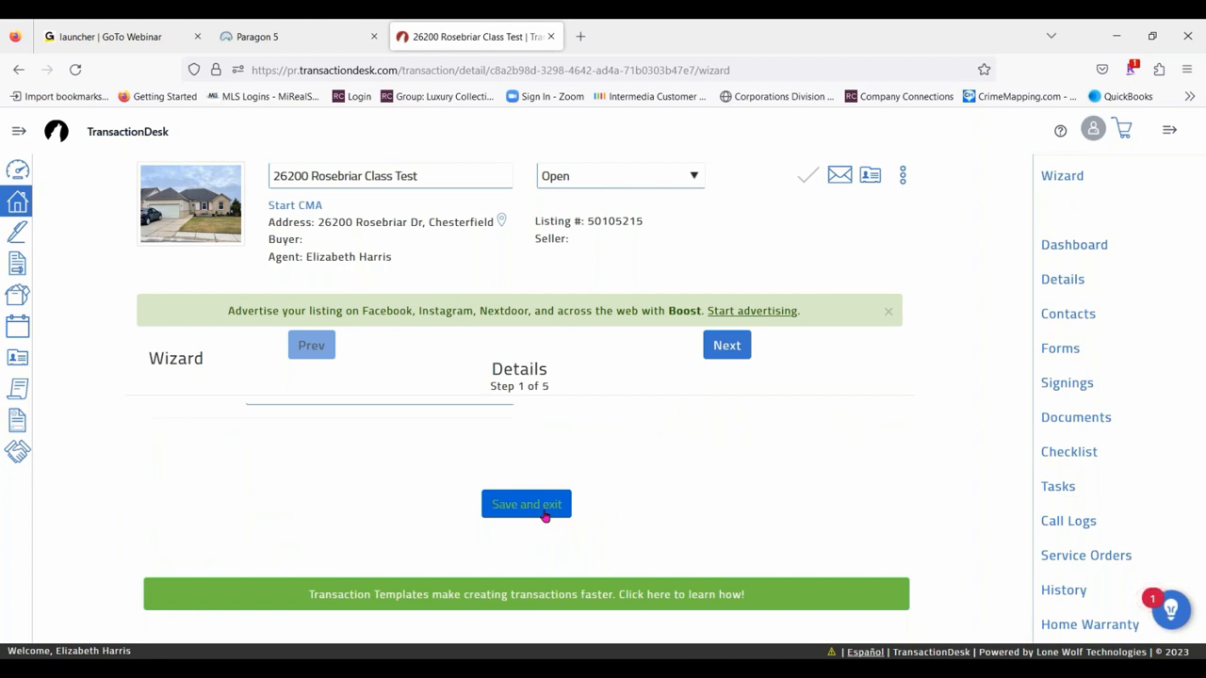
{"action": "scroll", "coordinate": [820, 391], "scroll_direction": "up", "scroll_amount": 8}
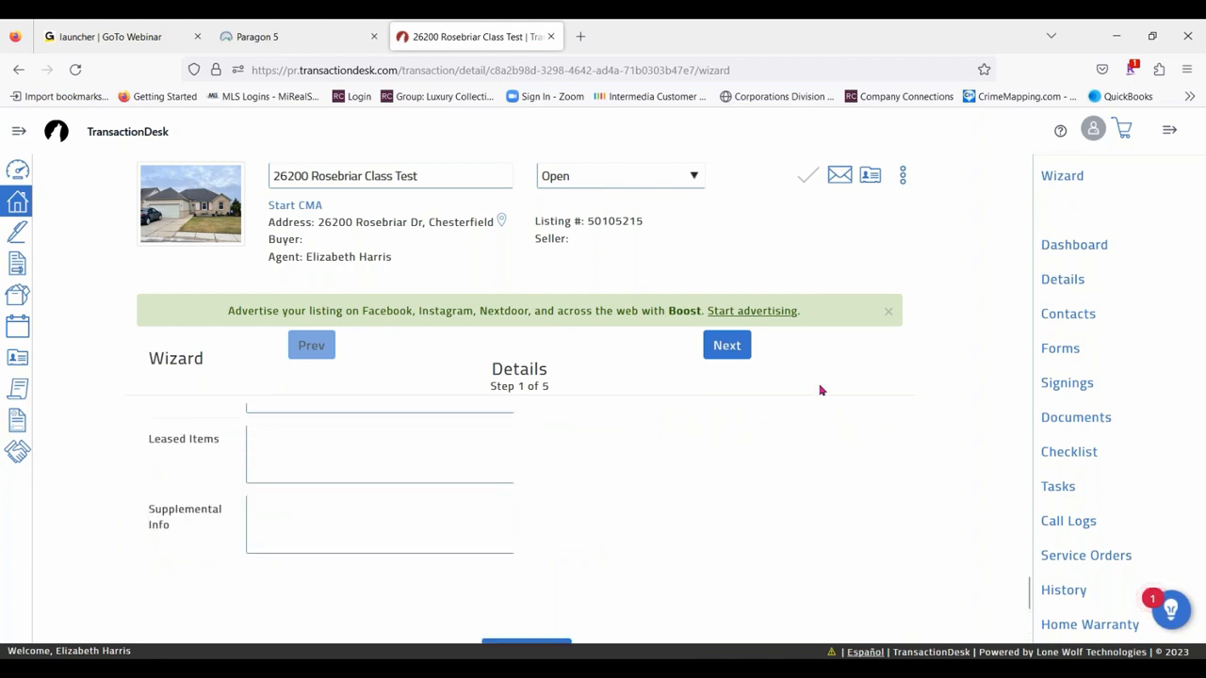
{"action": "scroll", "coordinate": [628, 433], "scroll_direction": "up", "scroll_amount": 5}
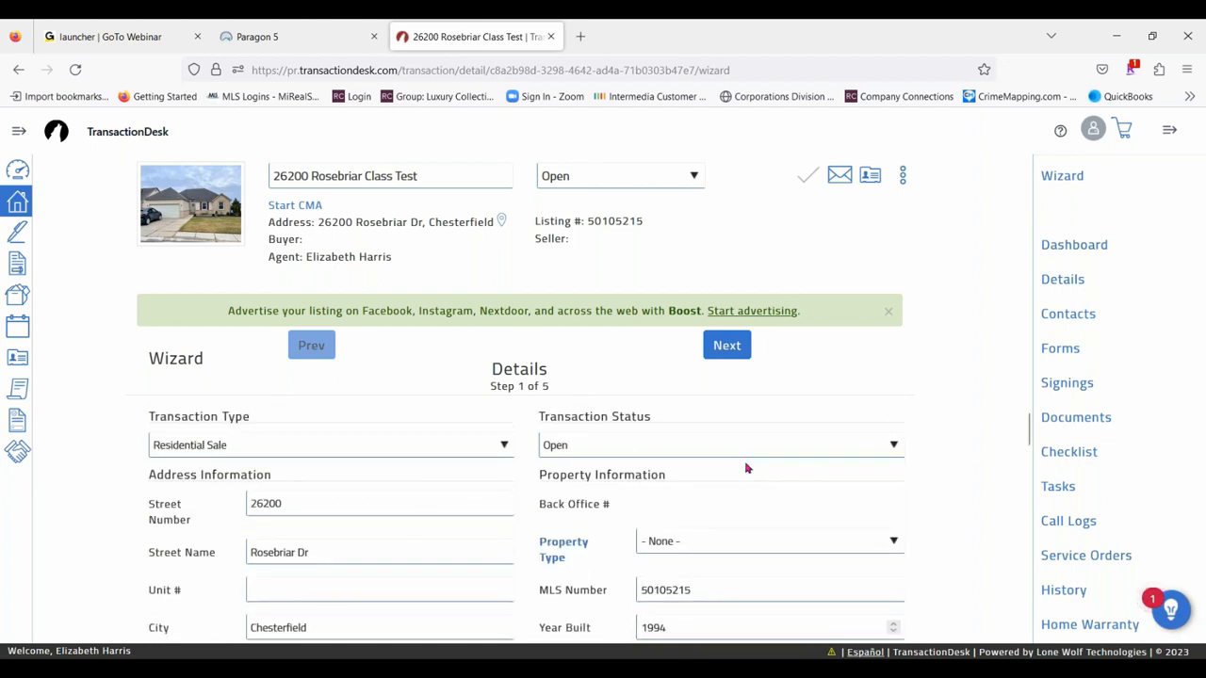
{"action": "scroll", "coordinate": [745, 465], "scroll_direction": "down", "scroll_amount": 1}
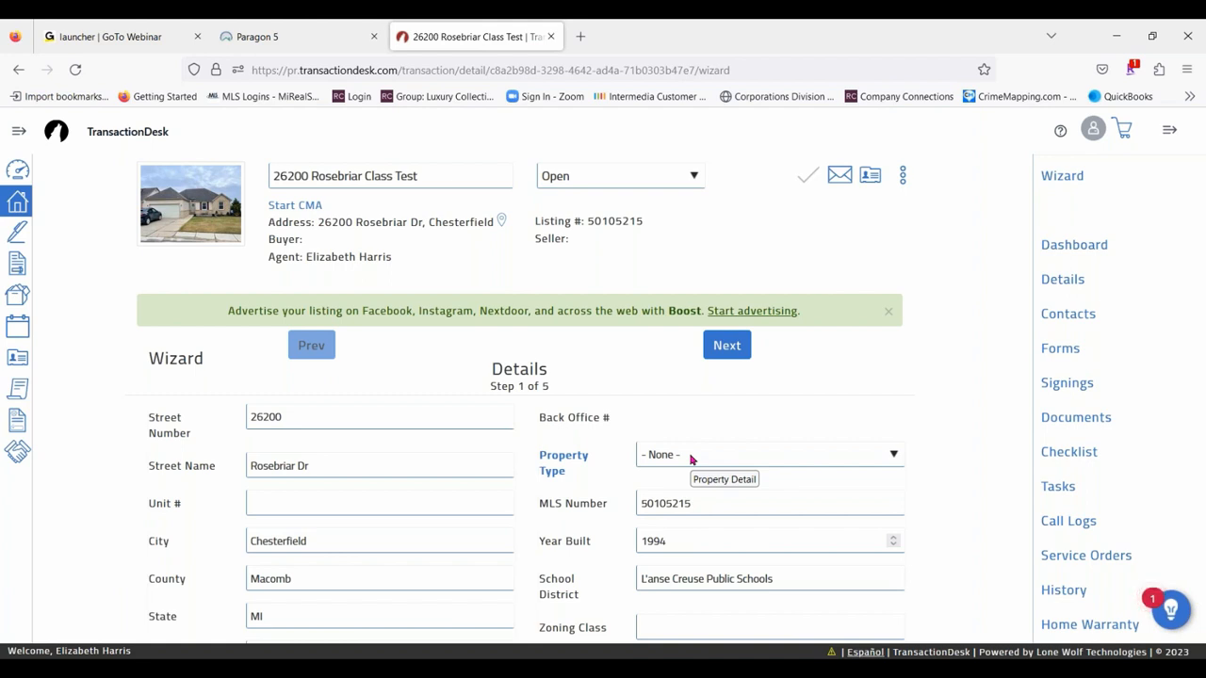
{"action": "left_click", "coordinate": [690, 459]}
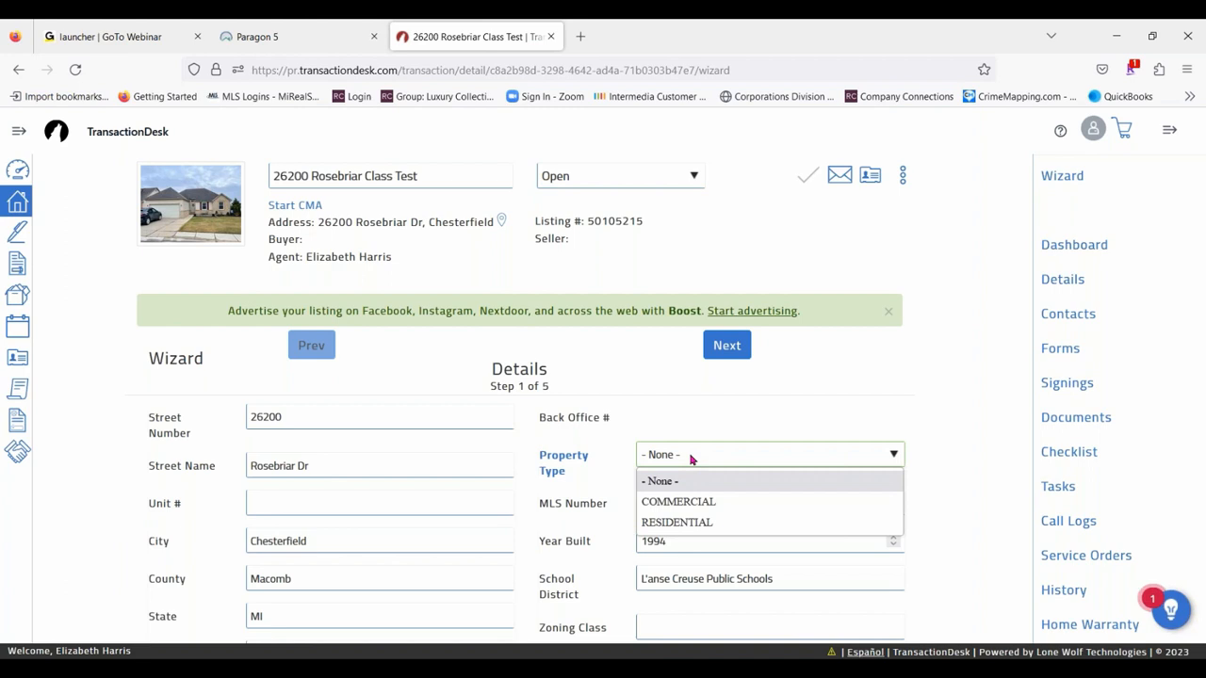
{"action": "left_click", "coordinate": [705, 521]}
- Review the remaining wizard details, including legal description, comments, list price and the purchase price field
{"action": "scroll", "coordinate": [576, 492], "scroll_direction": "down", "scroll_amount": 5}
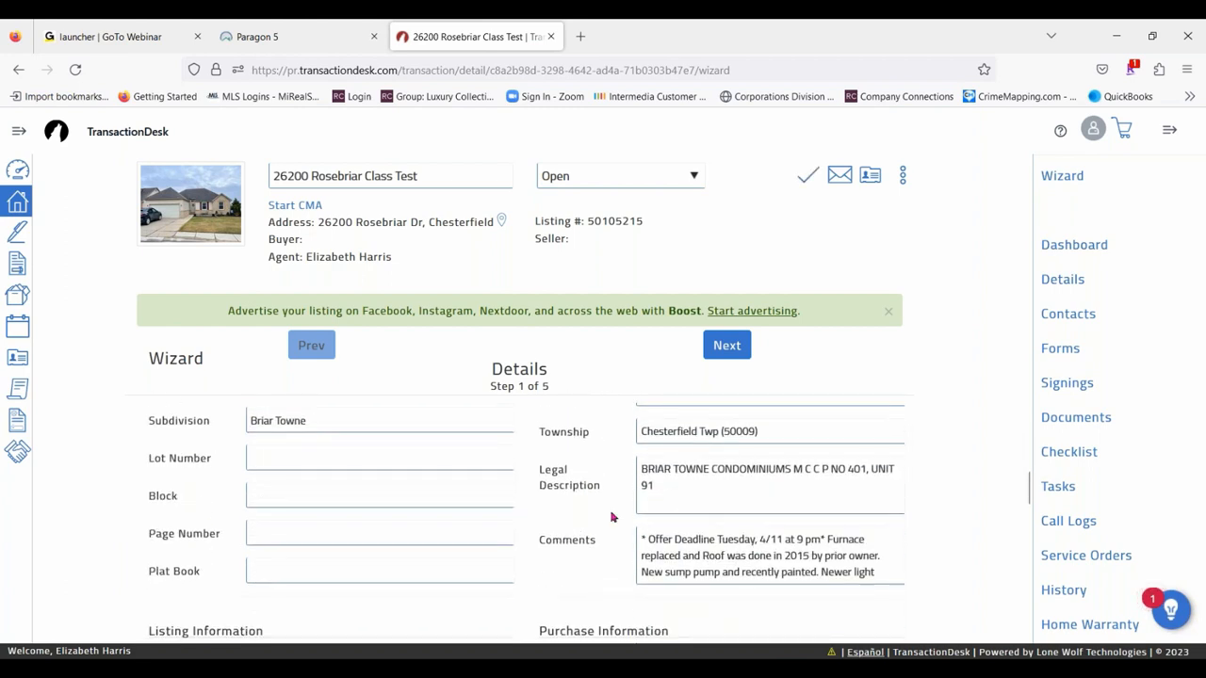
{"action": "scroll", "coordinate": [487, 448], "scroll_direction": "down", "scroll_amount": 2}
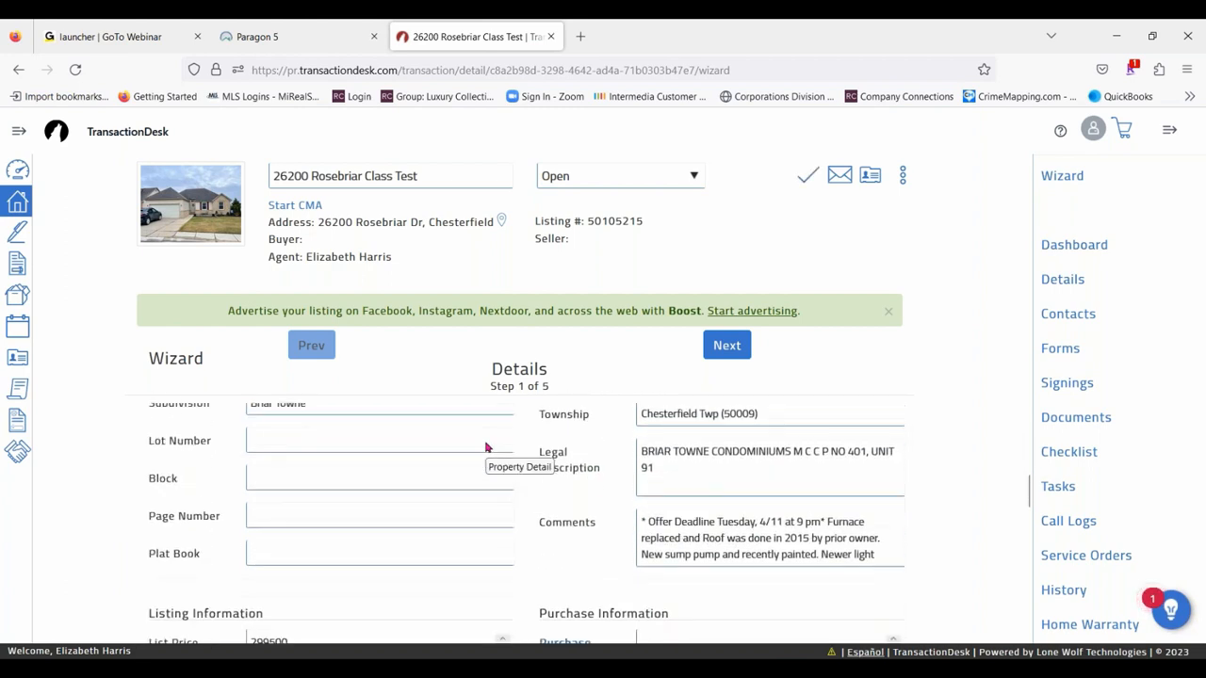
{"action": "scroll", "coordinate": [716, 466], "scroll_direction": "down", "scroll_amount": 2}
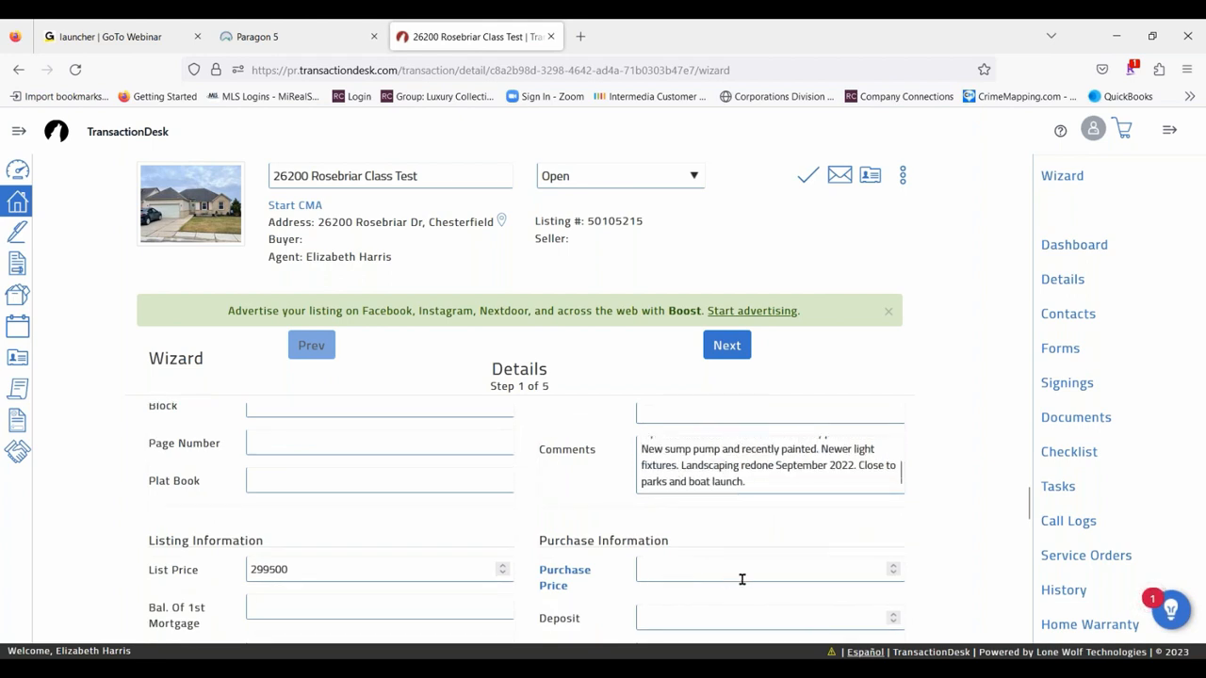
{"action": "scroll", "coordinate": [741, 573], "scroll_direction": "down", "scroll_amount": 2}
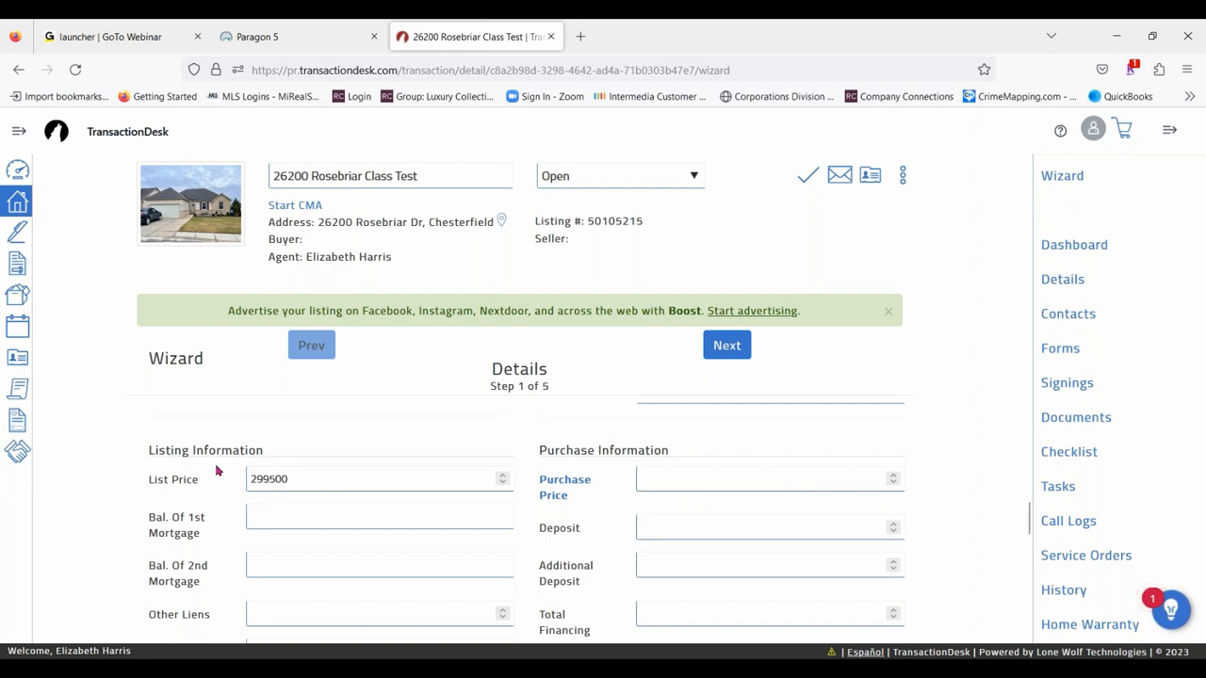
{"action": "left_click", "coordinate": [693, 479]}
{"action": "scroll", "coordinate": [801, 518], "scroll_direction": "up", "scroll_amount": 4}
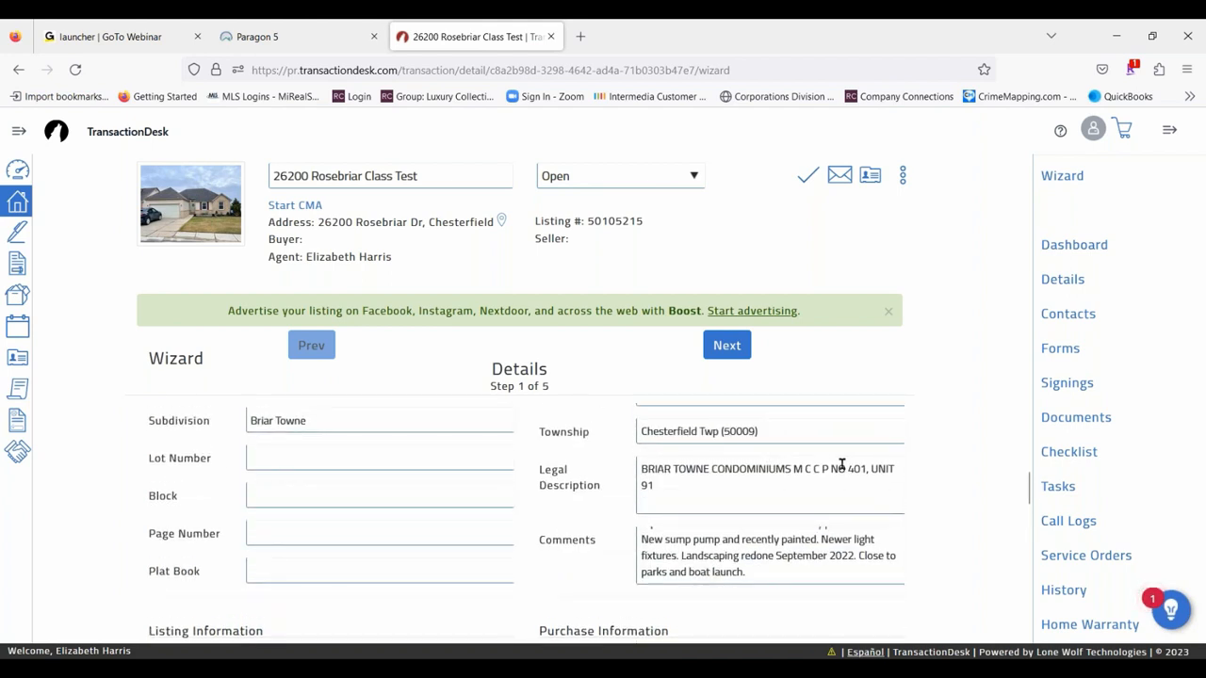
- Set the purchase price to 350000 and the deposit to 10000 in the wizard's purchase information
{"action": "scroll", "coordinate": [842, 464], "scroll_direction": "down", "scroll_amount": 4}
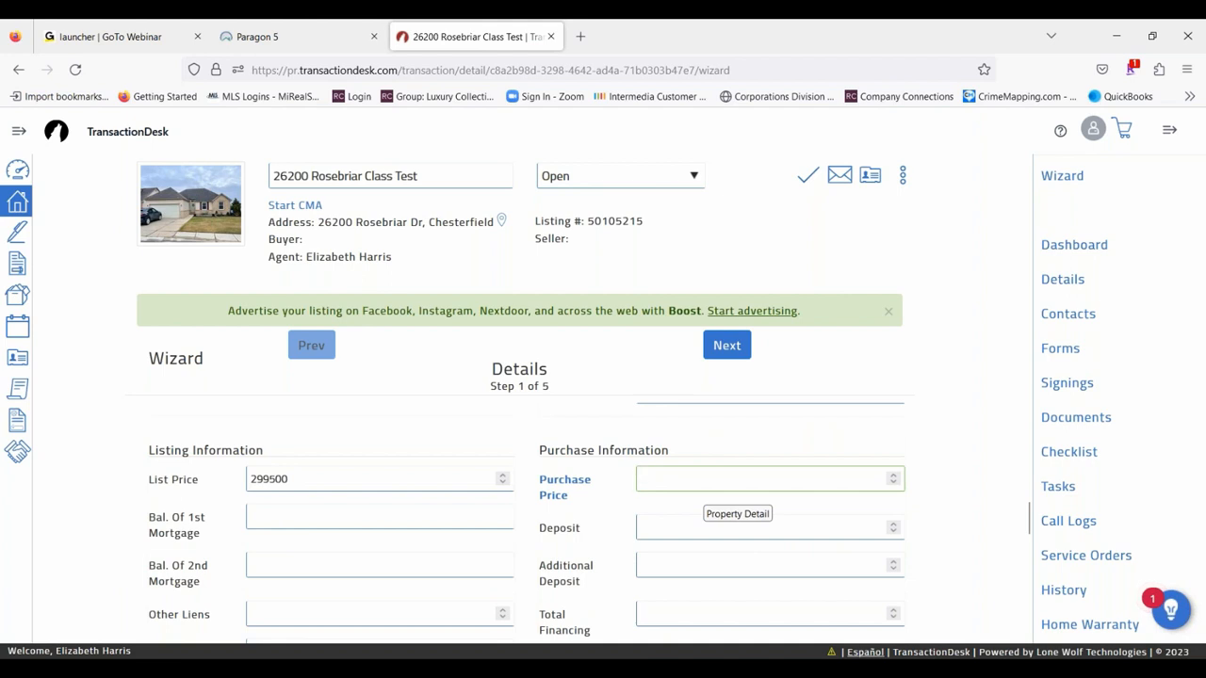
{"action": "type", "text": "350000"}
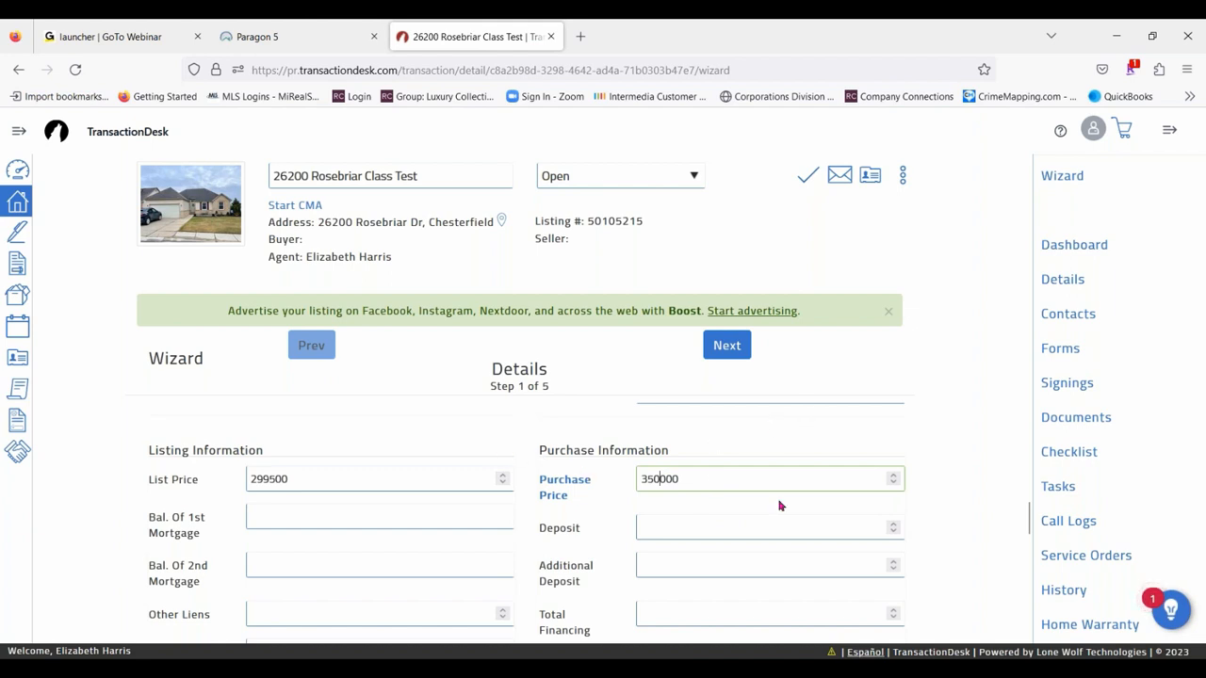
{"action": "scroll", "coordinate": [572, 536], "scroll_direction": "down", "scroll_amount": 1}
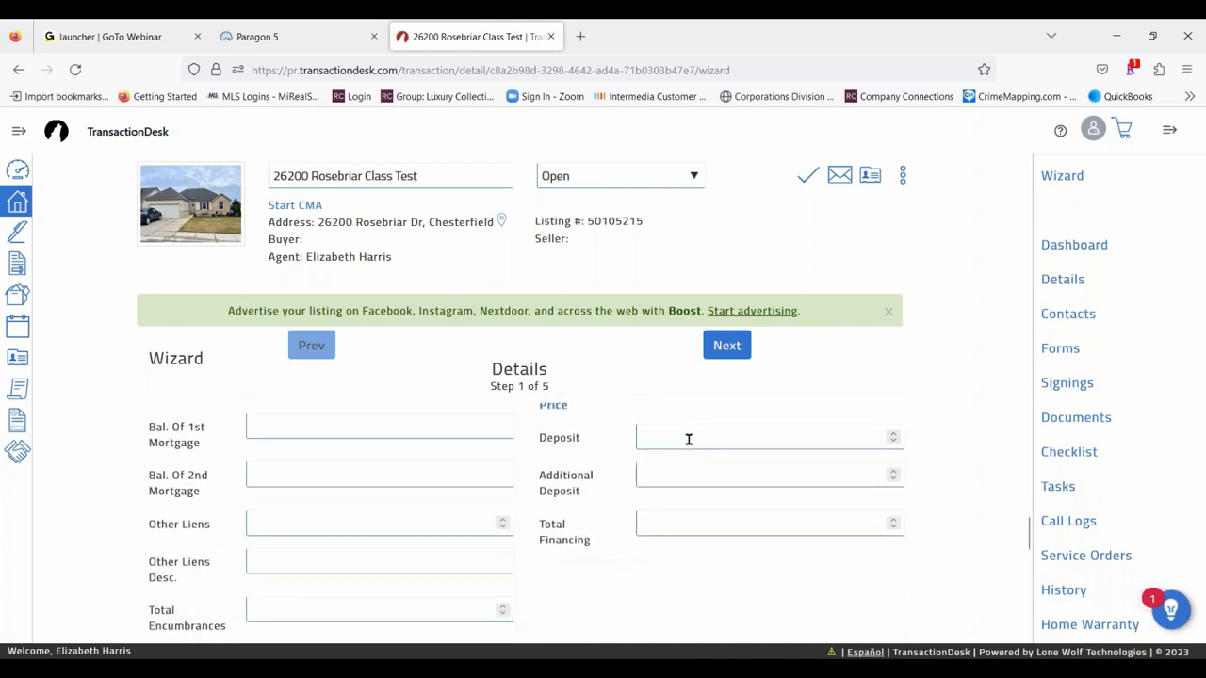
{"action": "left_click", "coordinate": [689, 439]}
{"action": "scroll", "coordinate": [792, 524], "scroll_direction": "up", "scroll_amount": 2}
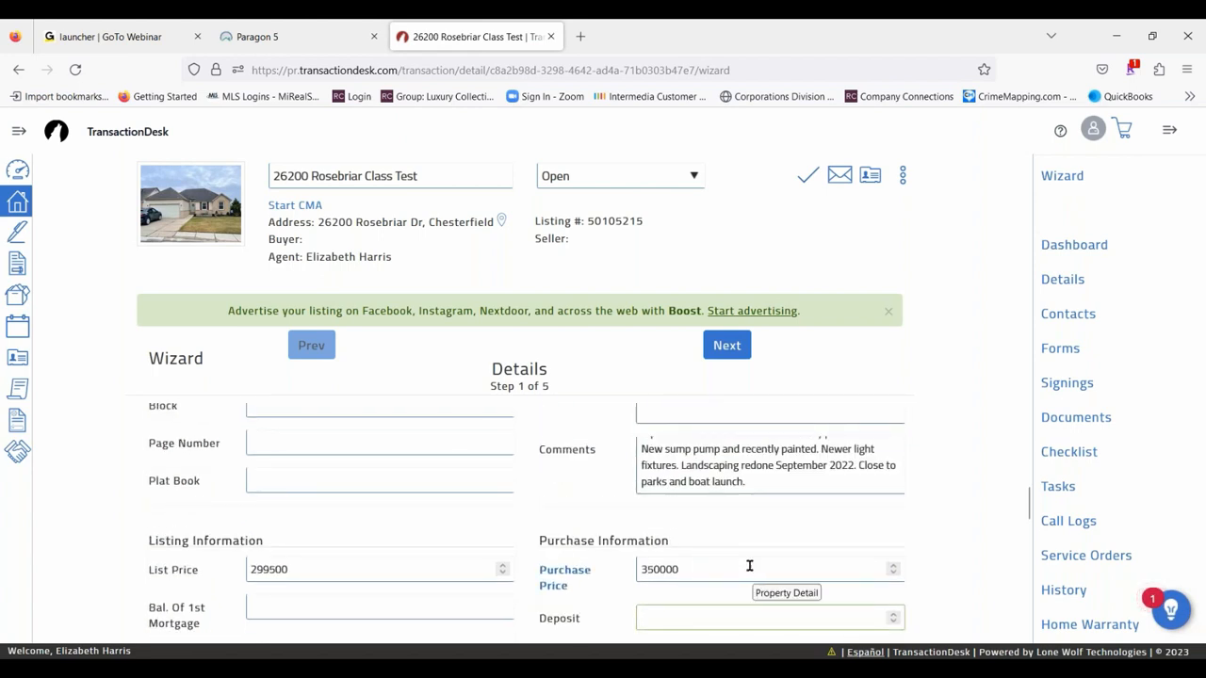
{"action": "scroll", "coordinate": [729, 557], "scroll_direction": "down", "scroll_amount": 1}
{"action": "type", "text": "10000"}
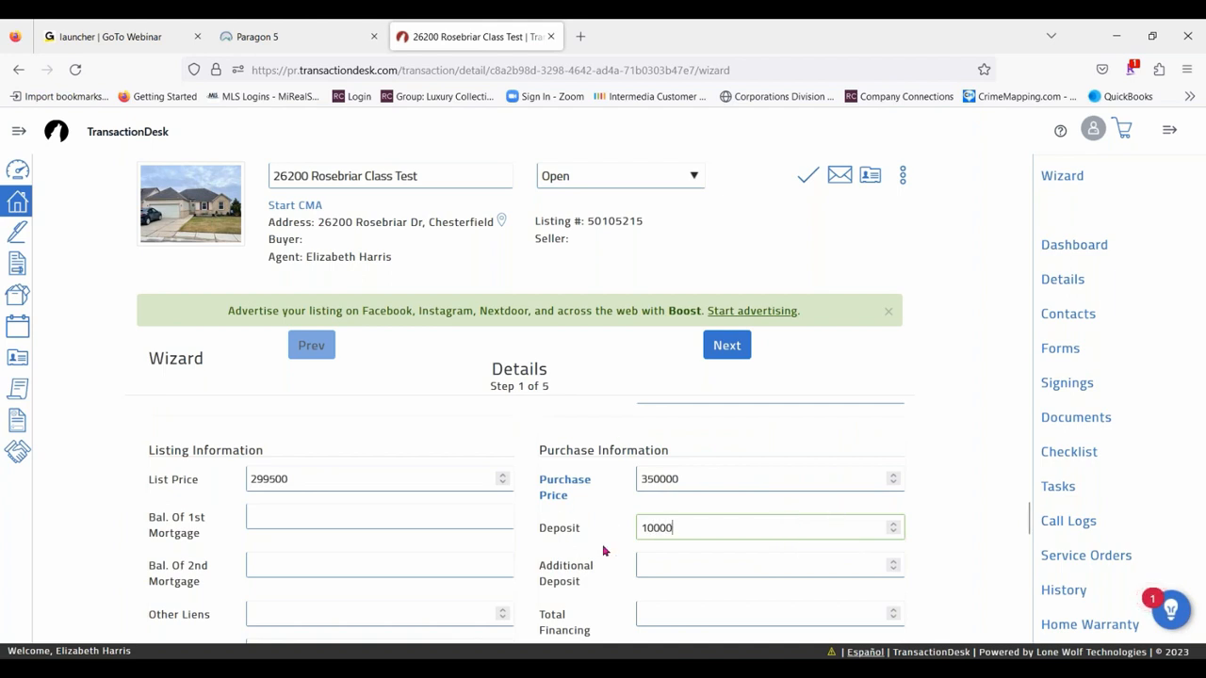
- Enter "All Appliances" as the items the property includes
{"action": "scroll", "coordinate": [599, 544], "scroll_direction": "down", "scroll_amount": 3}
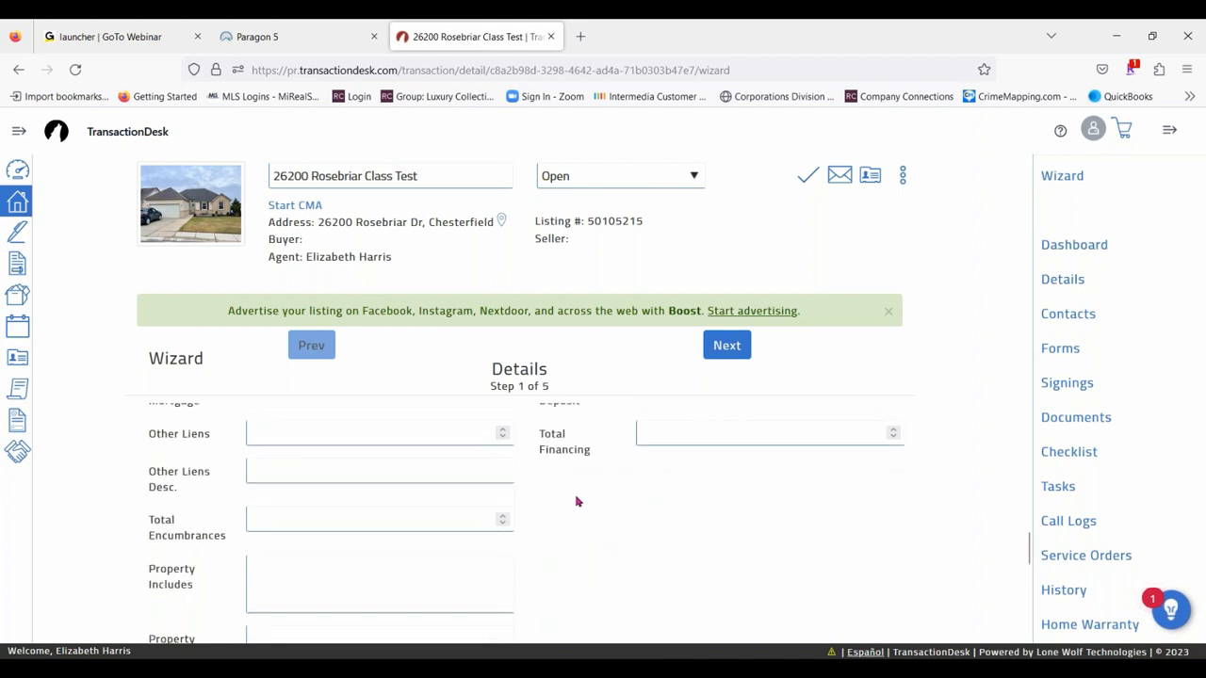
{"action": "scroll", "coordinate": [618, 520], "scroll_direction": "down", "scroll_amount": 2}
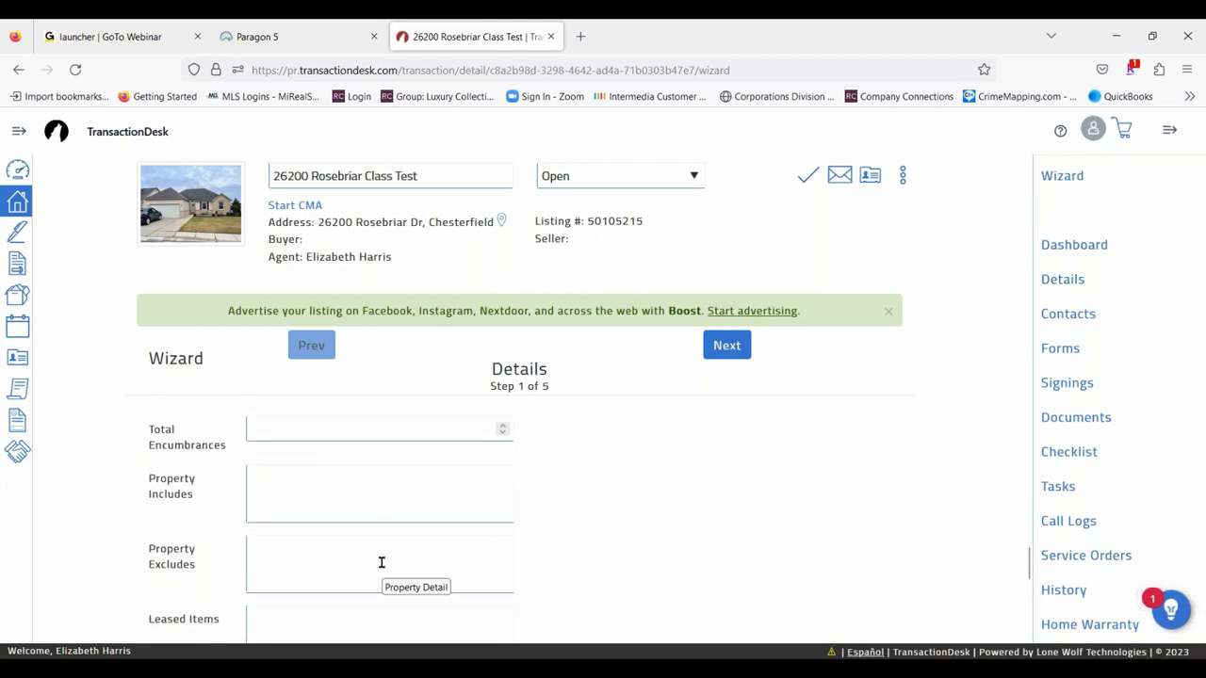
{"action": "left_click", "coordinate": [307, 483]}
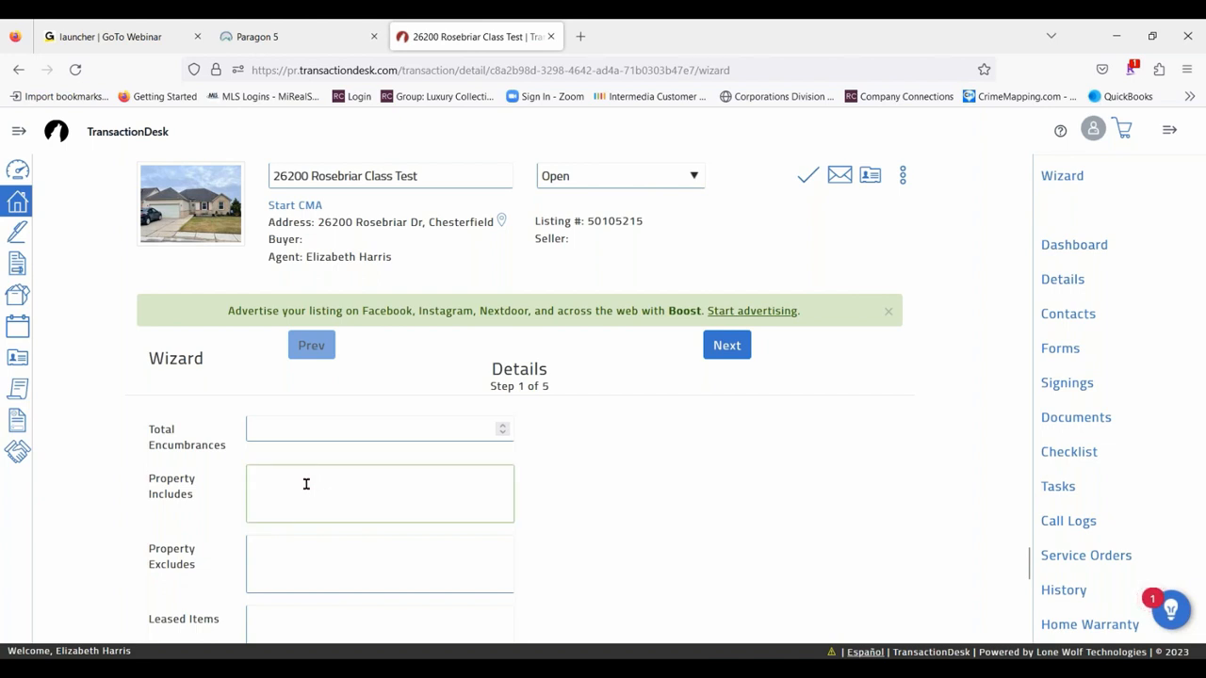
{"action": "type", "text": "All Appliances"}
- Enter "Chandelier in Dining room, will be replaced by seller" as the property exclusions
{"action": "left_click", "coordinate": [290, 554]}
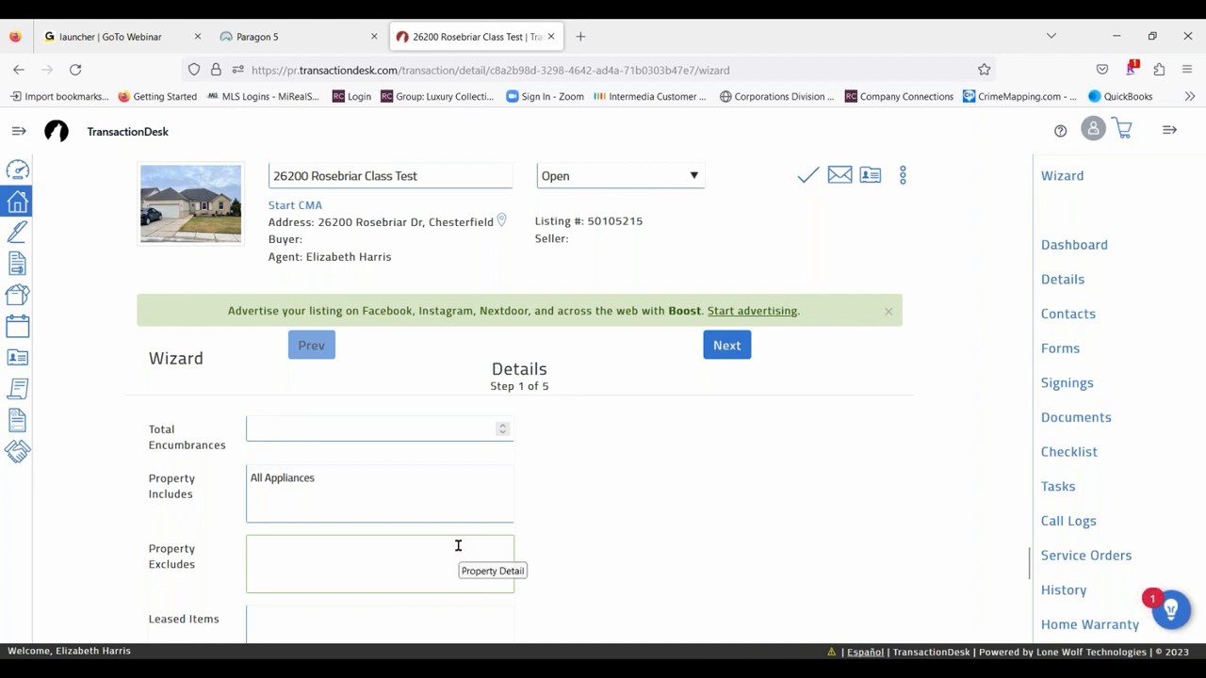
{"action": "type", "text": "Chandelier in Didni"}
{"action": "key", "text": "BackSpace"}
{"action": "key", "text": "BackSpace"}
{"action": "key", "text": "BackSpace"}
{"action": "type", "text": "ning "}
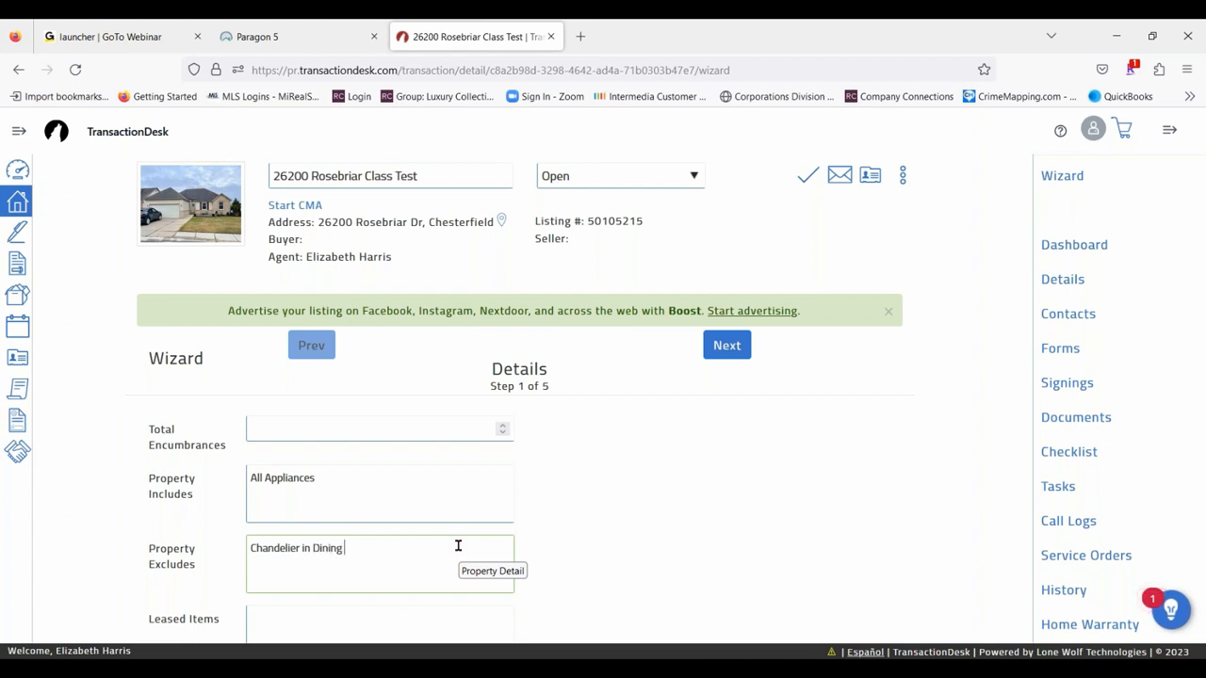
{"action": "type", "text": "room, will be replaced by seller"}
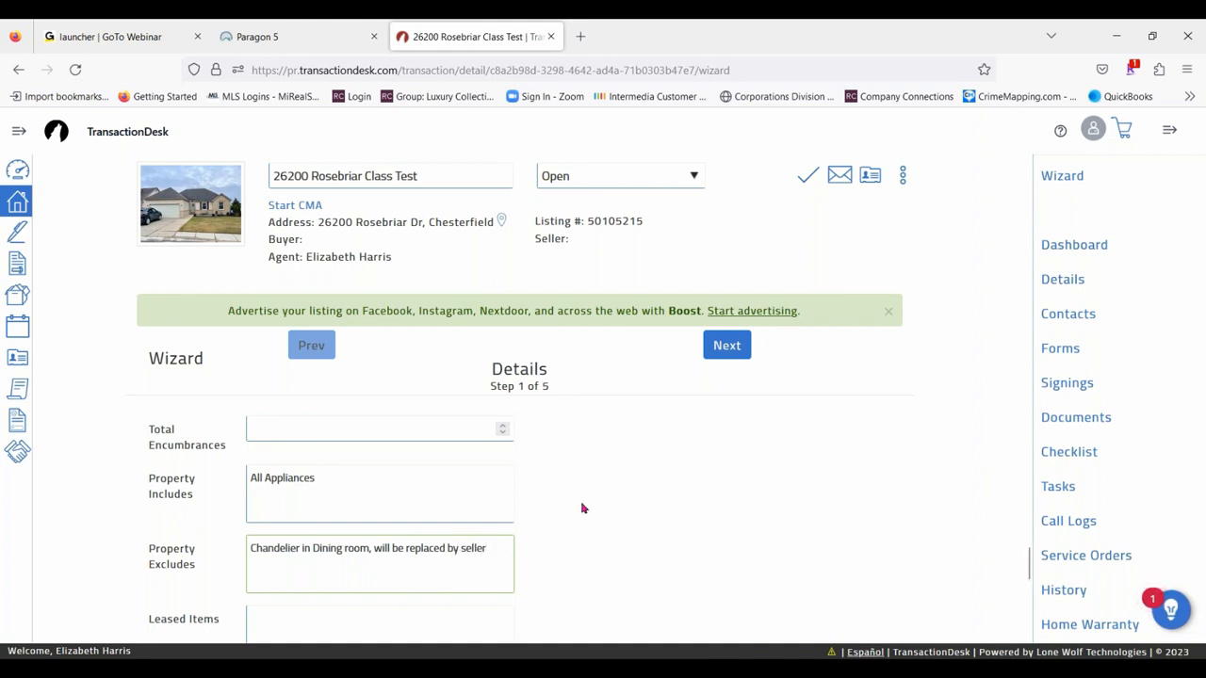
- Advance the wizard to Transaction Dates and set the offer date to 04/12/2023
{"action": "scroll", "coordinate": [584, 509], "scroll_direction": "down", "scroll_amount": 2}
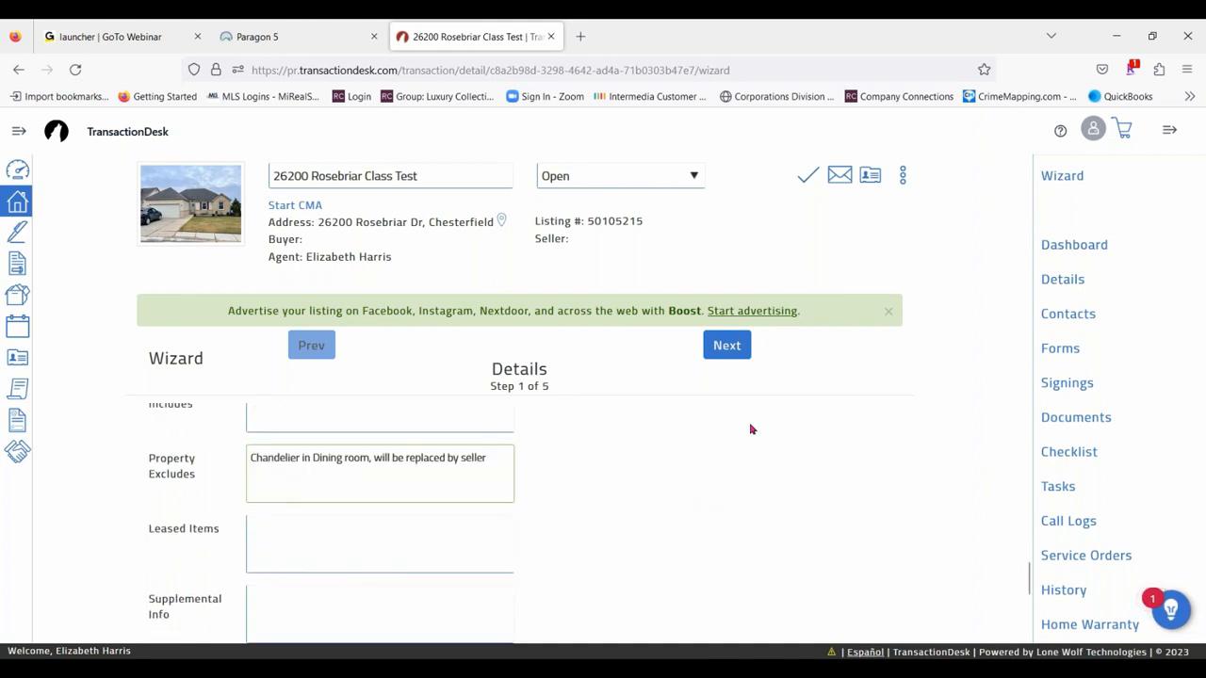
{"action": "left_click", "coordinate": [728, 345]}
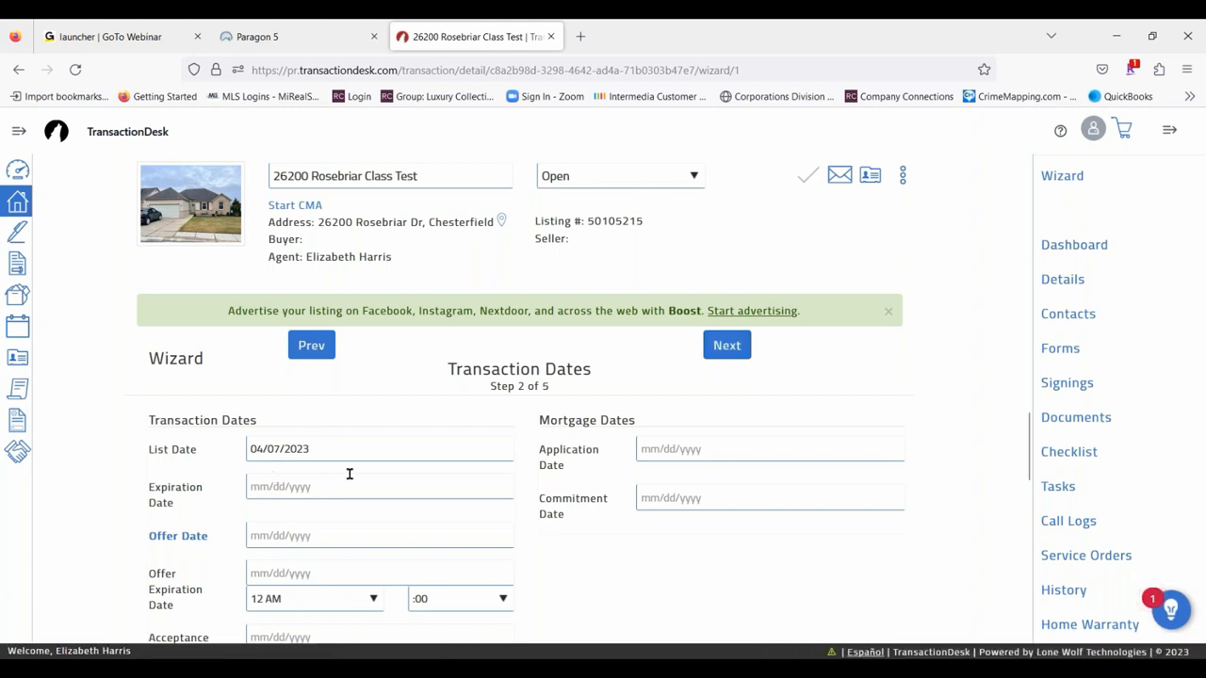
{"action": "scroll", "coordinate": [375, 449], "scroll_direction": "down", "scroll_amount": 3}
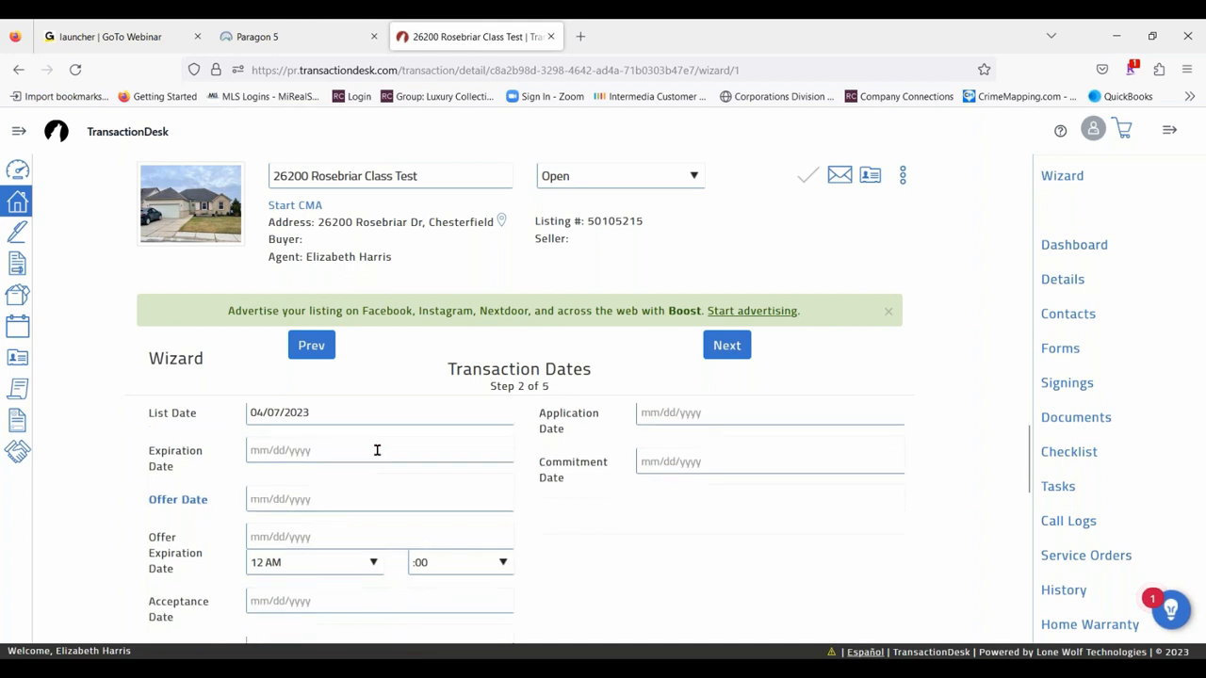
{"action": "scroll", "coordinate": [331, 534], "scroll_direction": "up", "scroll_amount": 2}
{"action": "left_click", "coordinate": [329, 534]}
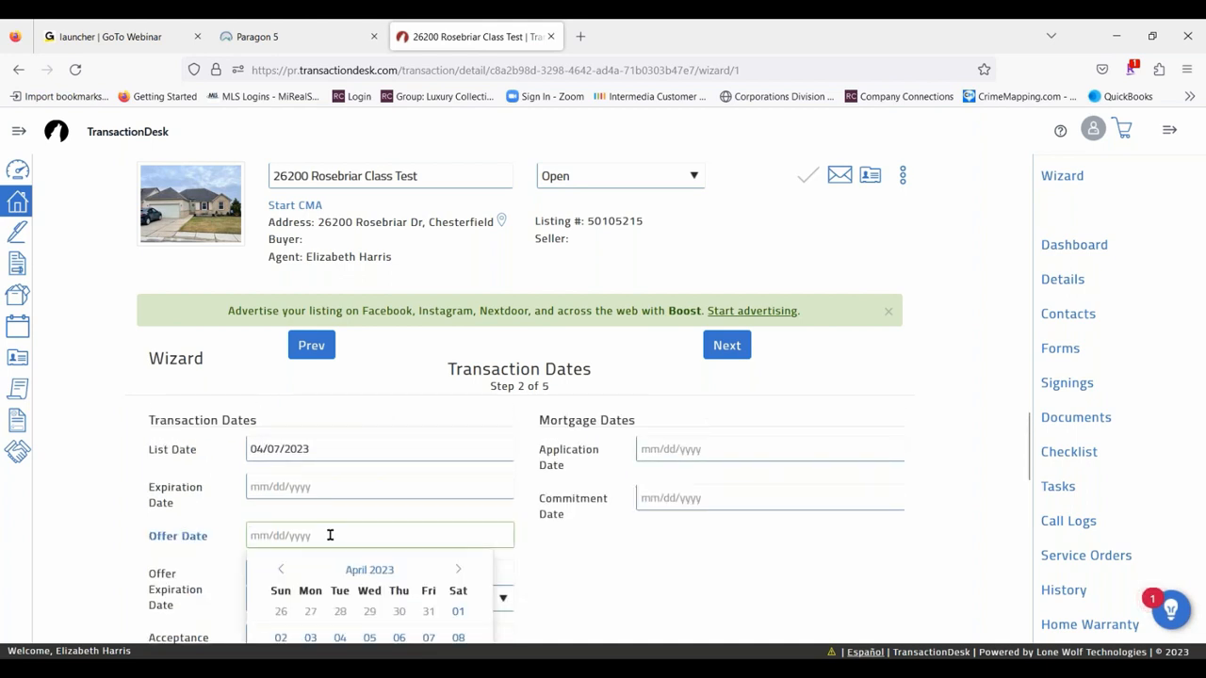
{"action": "scroll", "coordinate": [465, 525], "scroll_direction": "down", "scroll_amount": 1}
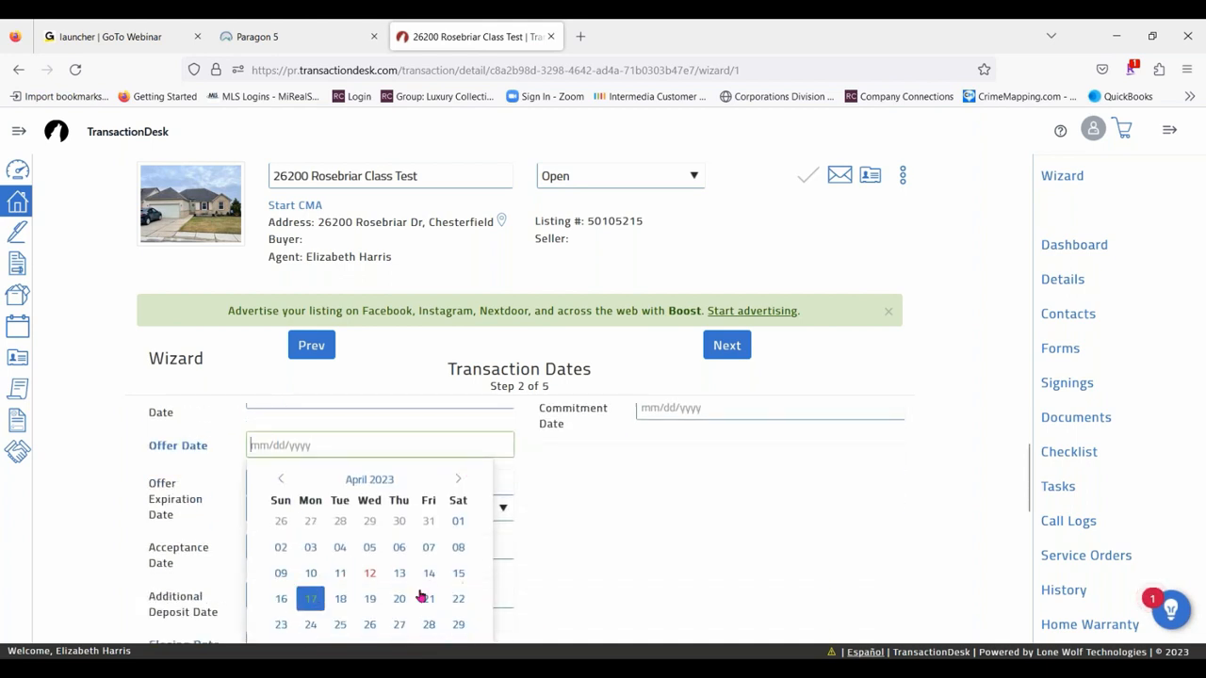
{"action": "left_click", "coordinate": [370, 572]}
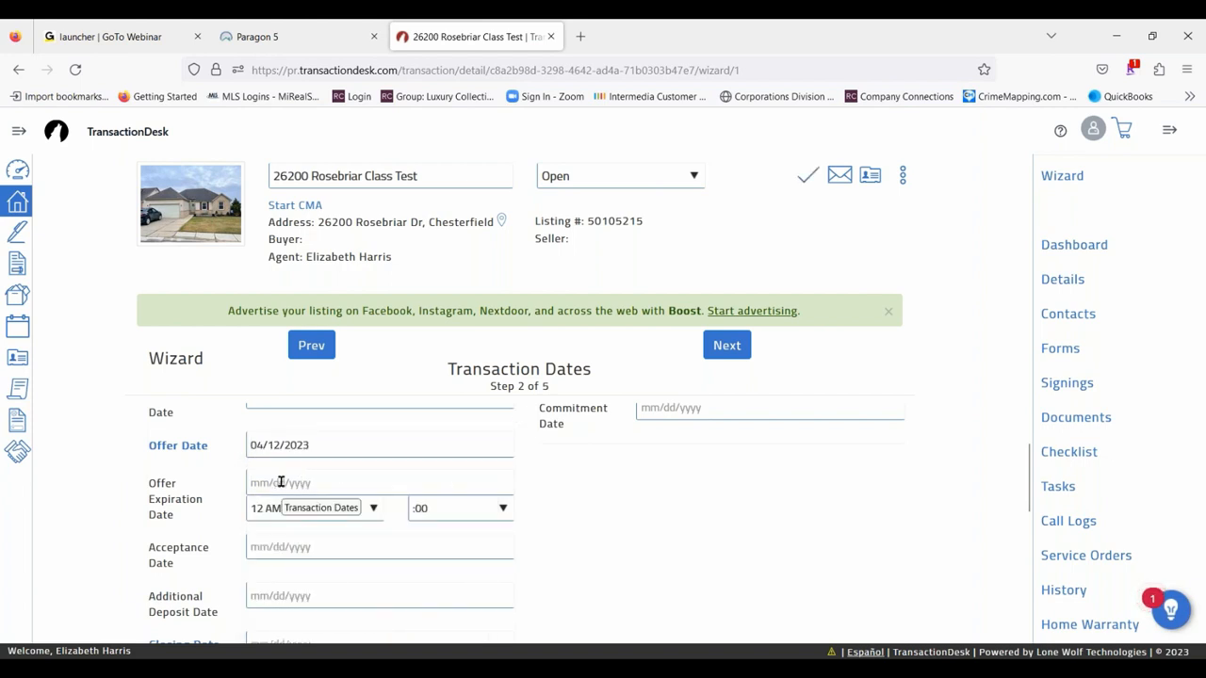
- Set the closing date and possession date to 04/28/2023, and continue to the wizard's Contacts step
{"action": "scroll", "coordinate": [364, 508], "scroll_direction": "down", "scroll_amount": 3}
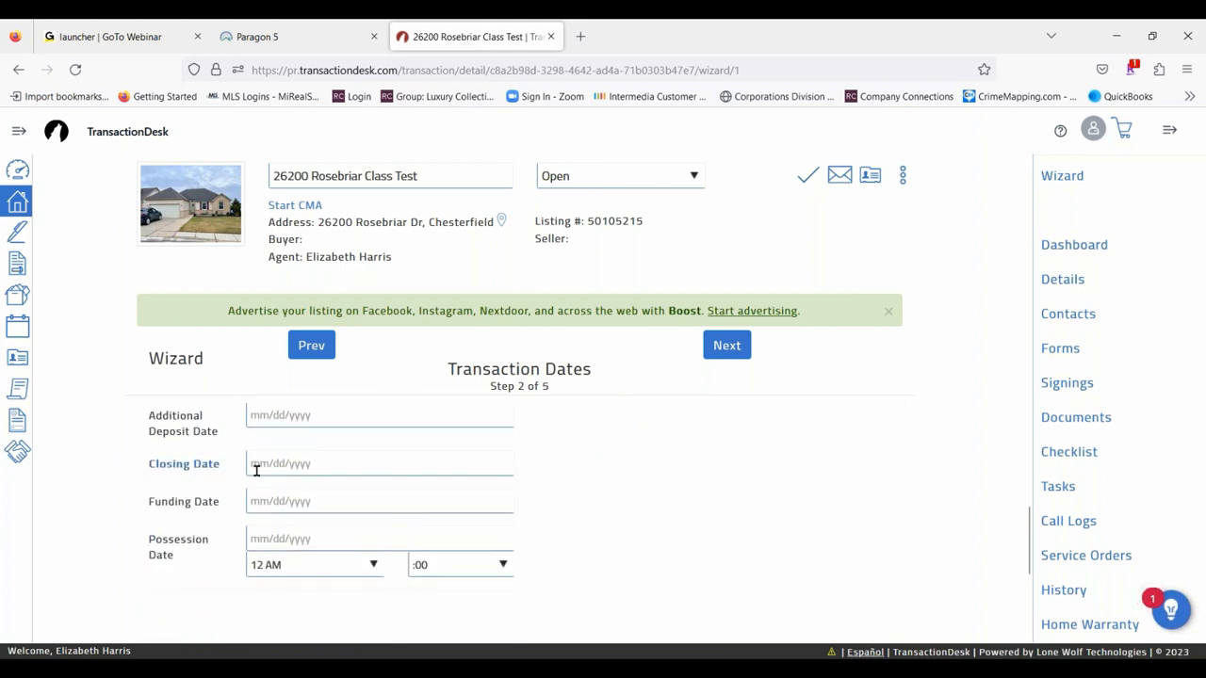
{"action": "left_click", "coordinate": [256, 463]}
{"action": "scroll", "coordinate": [386, 470], "scroll_direction": "down", "scroll_amount": 2}
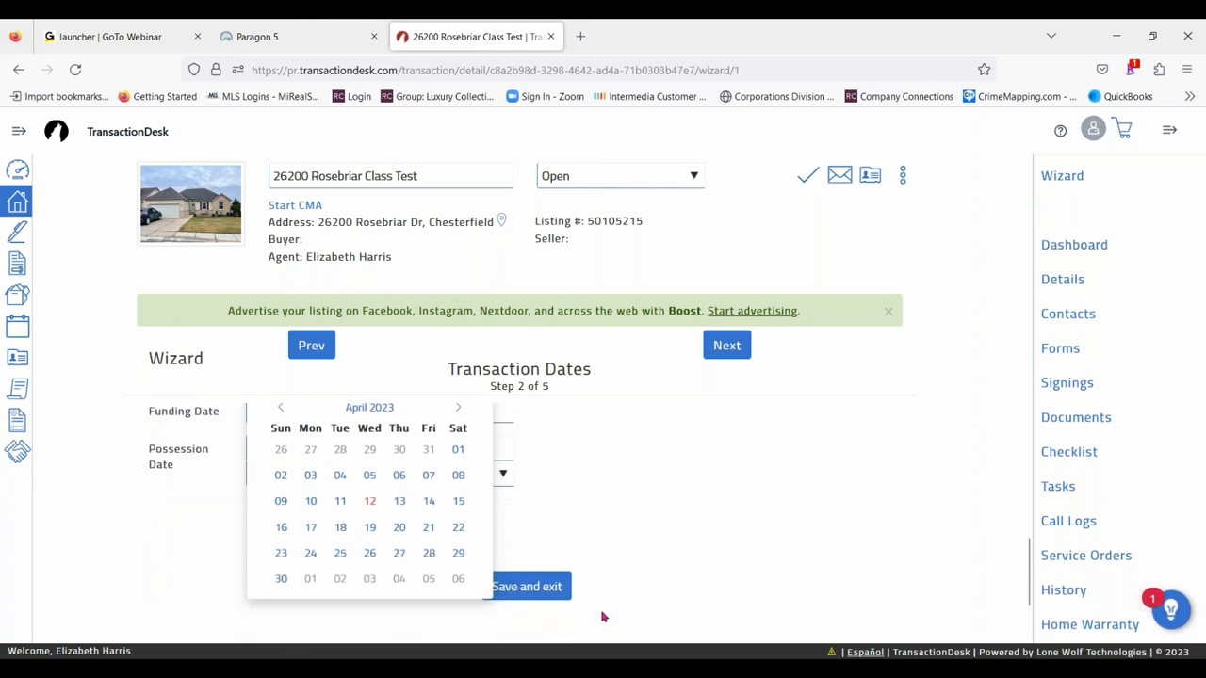
{"action": "left_click", "coordinate": [429, 553]}
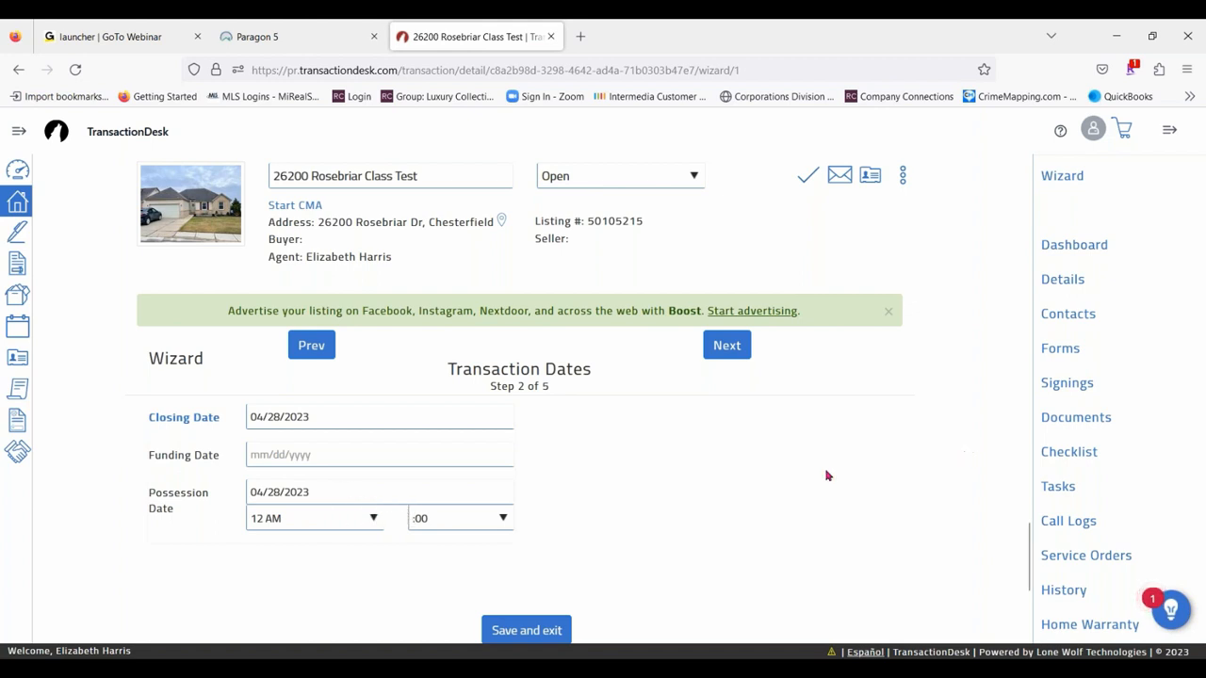
{"action": "scroll", "coordinate": [672, 397], "scroll_direction": "down", "scroll_amount": 2}
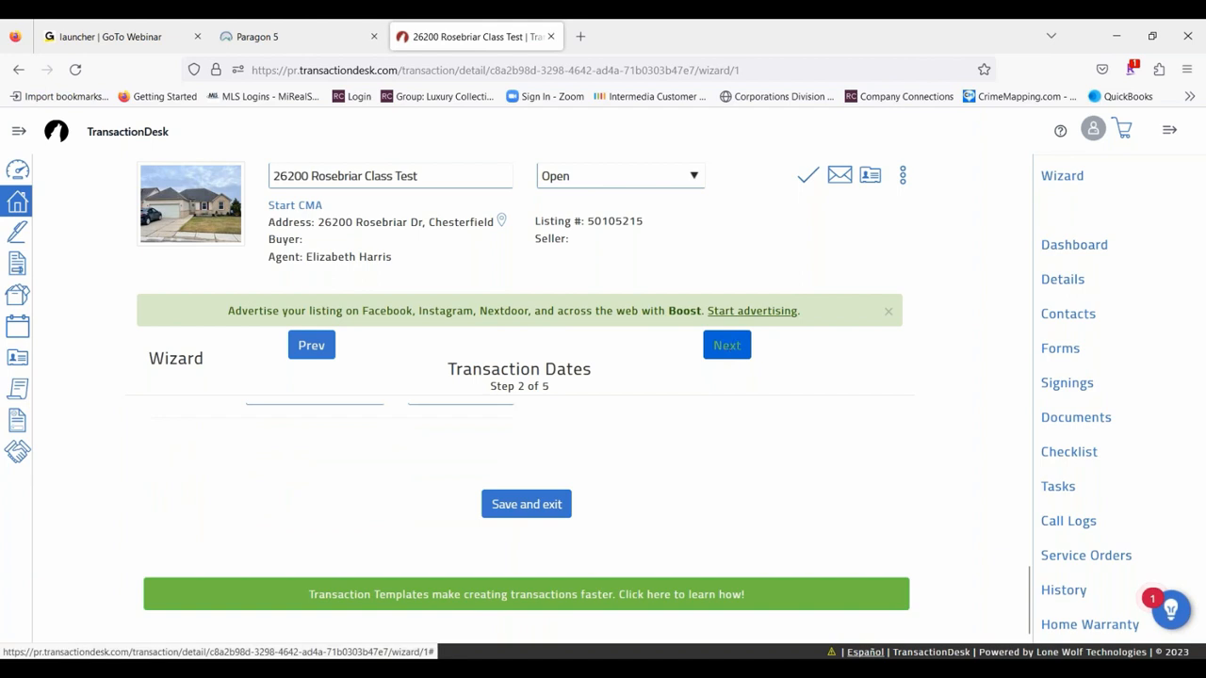
{"action": "left_click", "coordinate": [726, 344]}
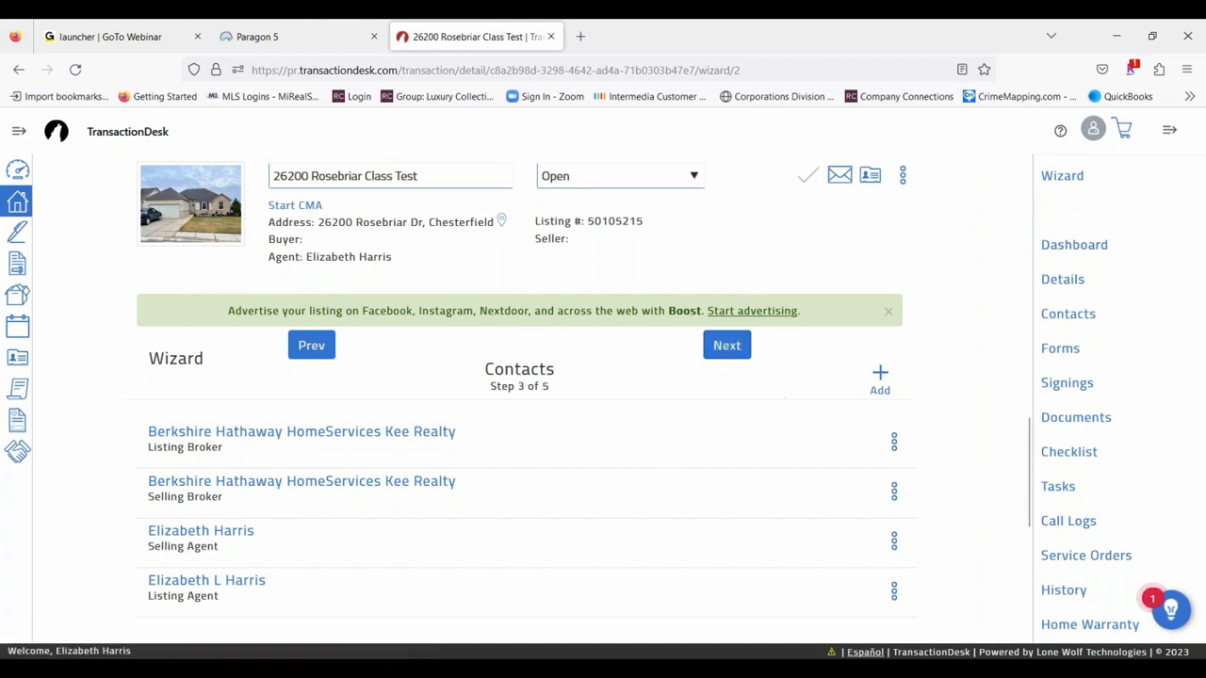
- Start a new transaction contact and set its type to Buyer
{"action": "left_click", "coordinate": [878, 382]}
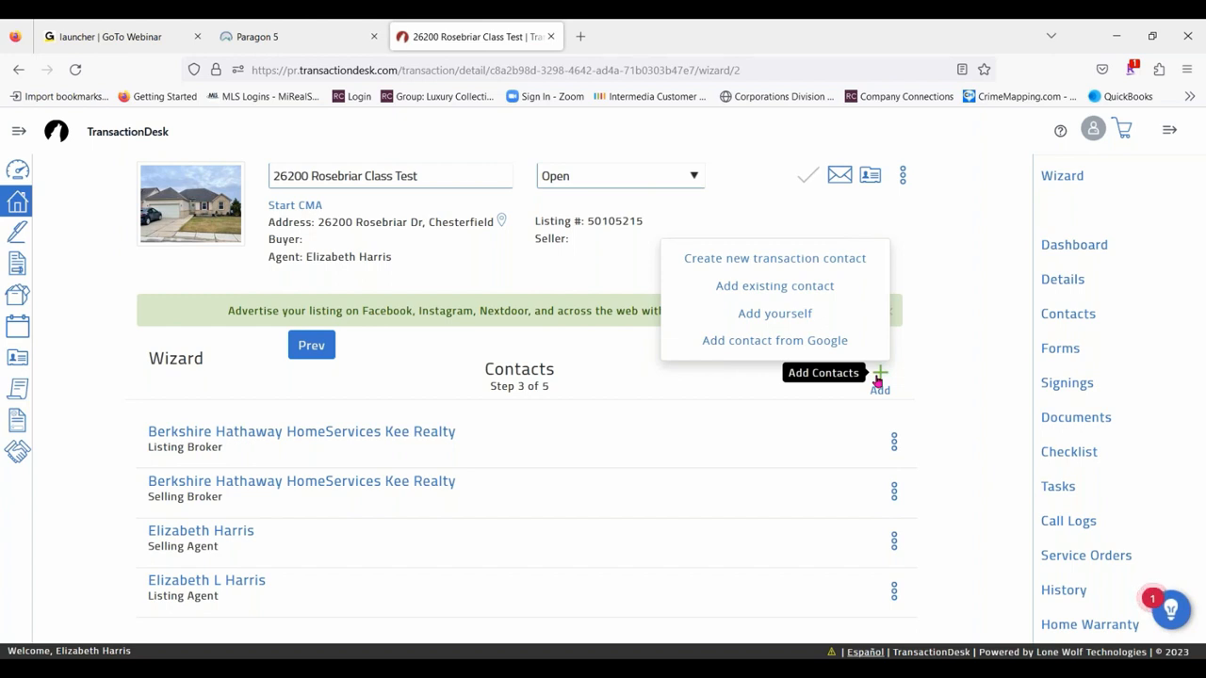
{"action": "left_click", "coordinate": [793, 260]}
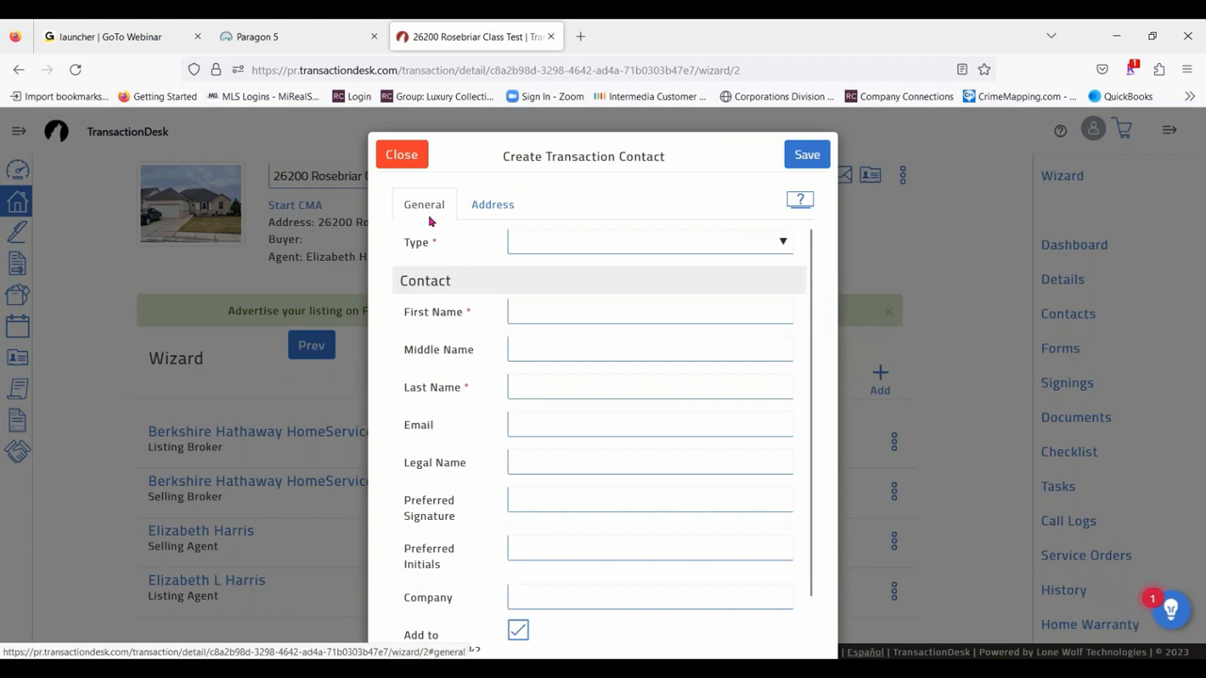
{"action": "left_click", "coordinate": [577, 244]}
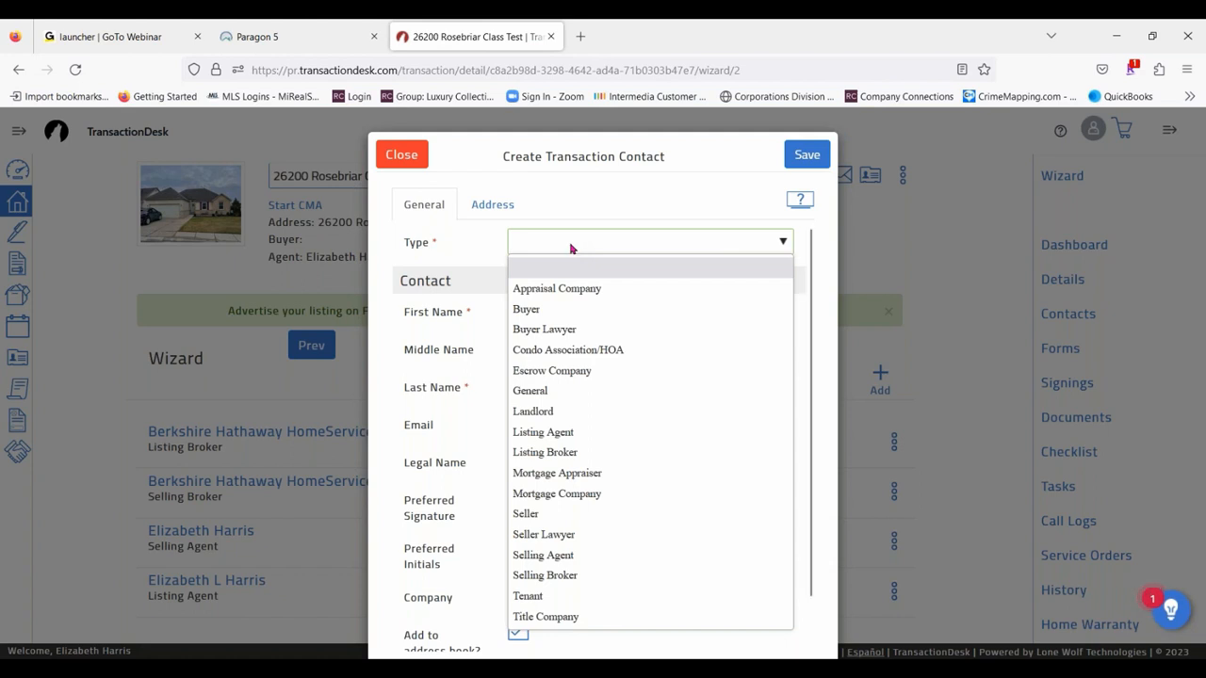
{"action": "left_click", "coordinate": [533, 313]}
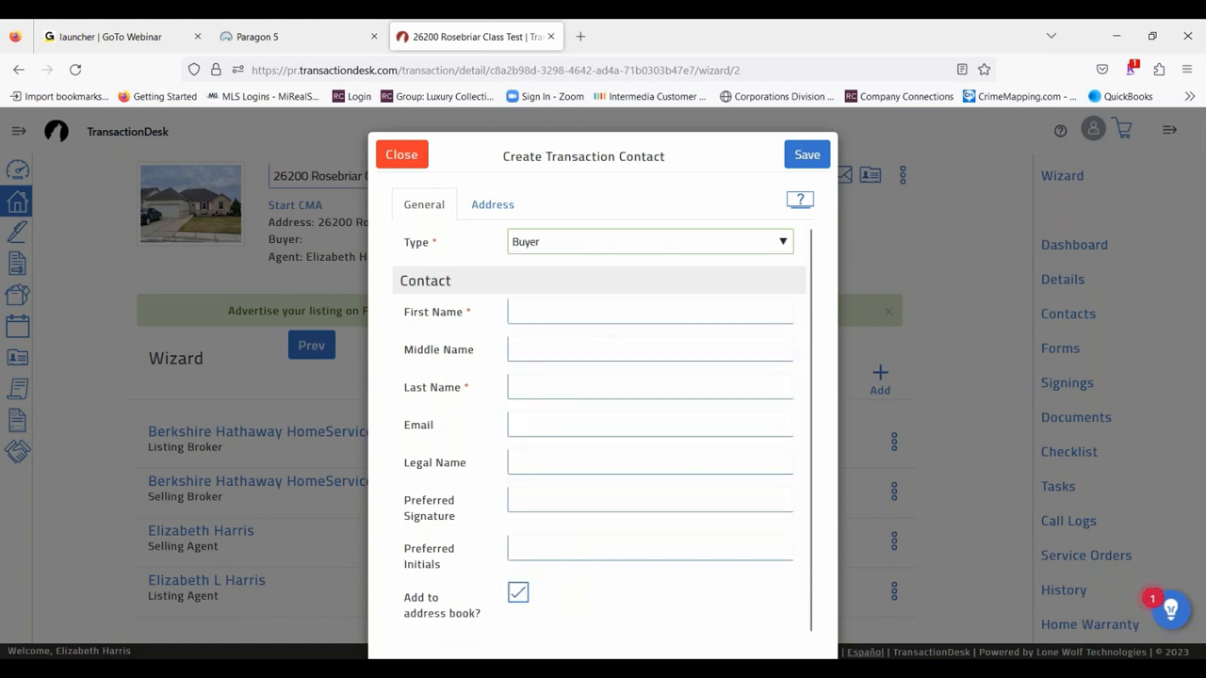
- Enter "Mr." as the buyer contact's first name and fill in the last name
{"action": "left_click", "coordinate": [538, 310]}
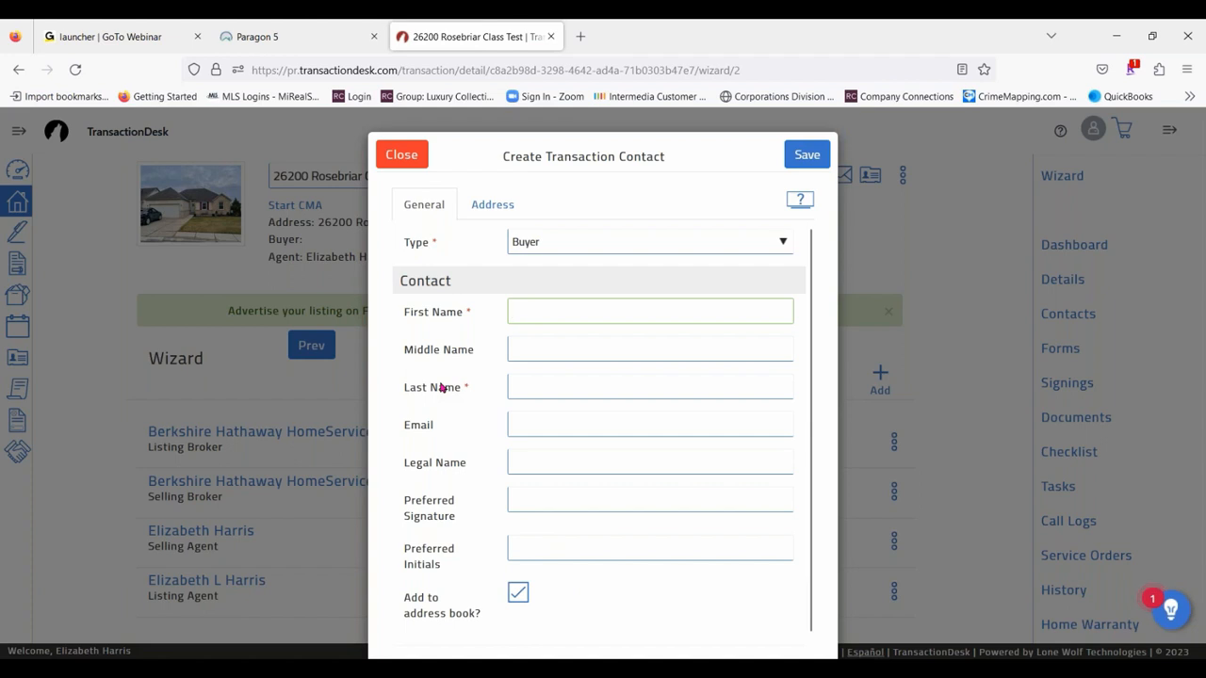
{"action": "type", "text": "M"}
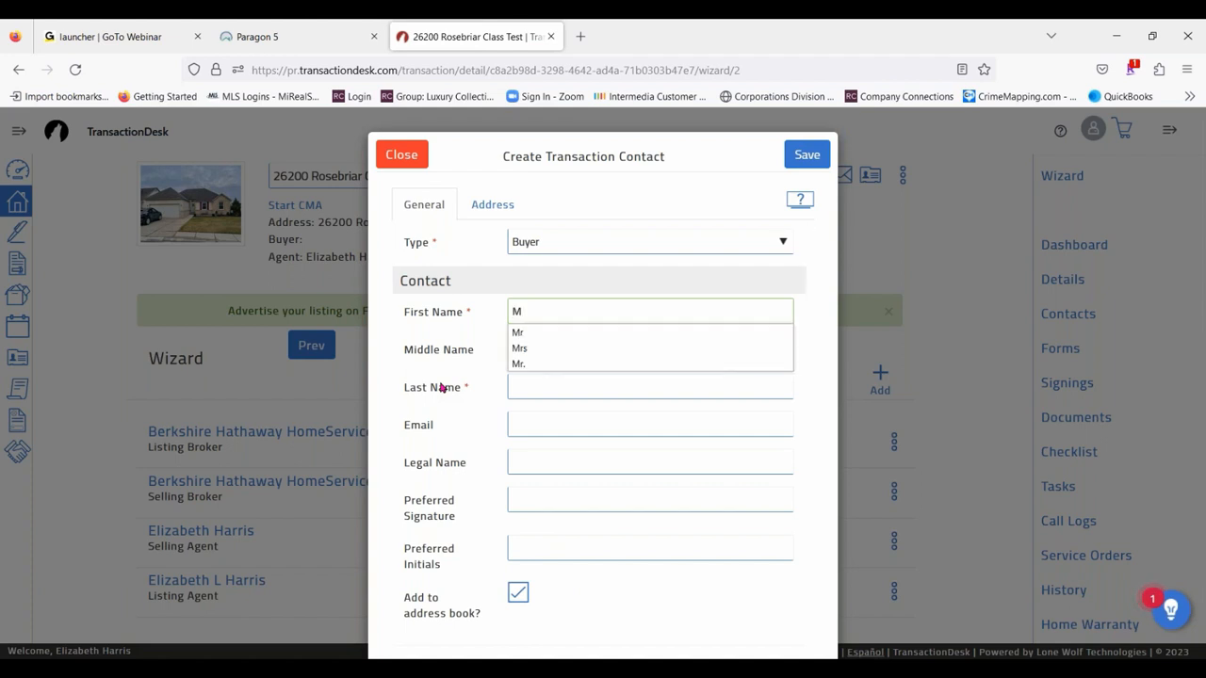
{"action": "type", "text": "r."}
{"action": "key", "text": "Tab"}
{"action": "key", "text": "Tab"}
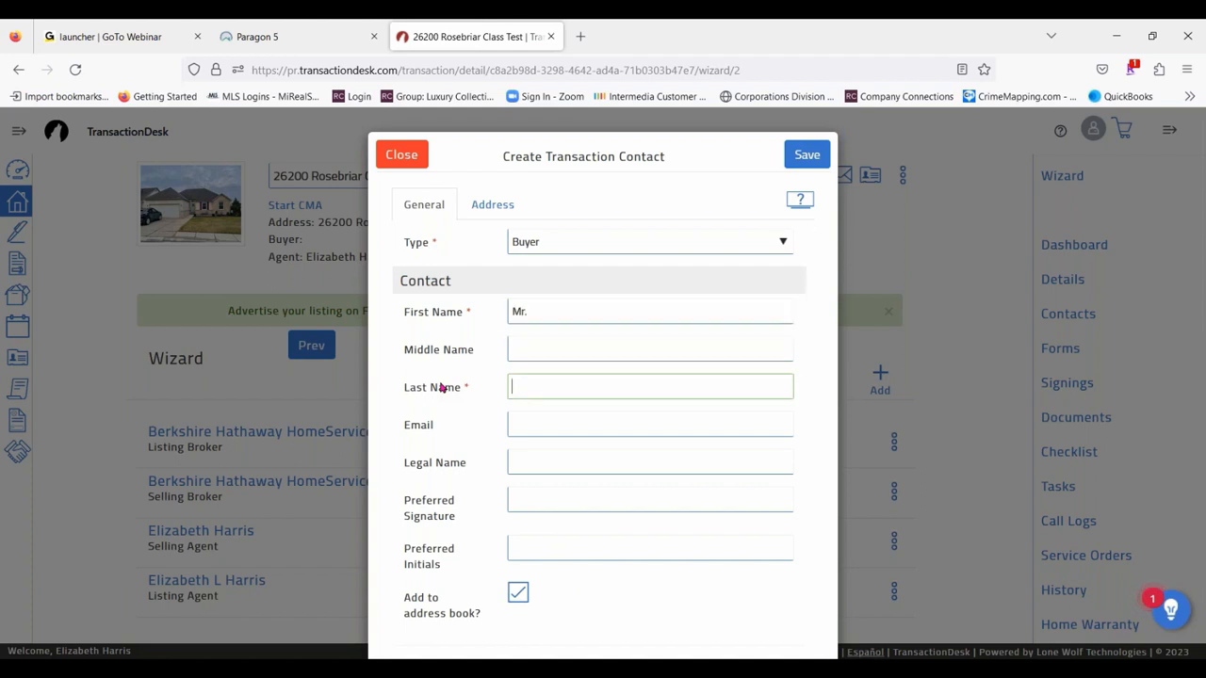
{"action": "type", "text": "Loaded"}
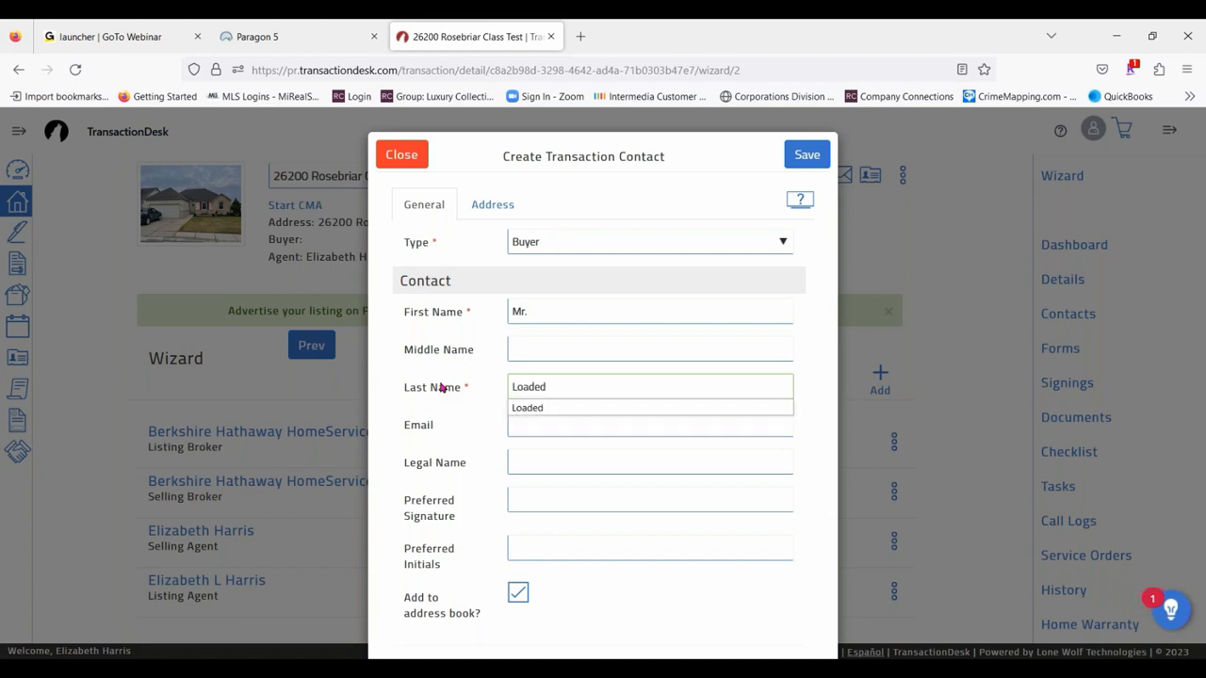
- Fill in the buyer contact's e-mail with the suggested company address
{"action": "left_click", "coordinate": [533, 426]}
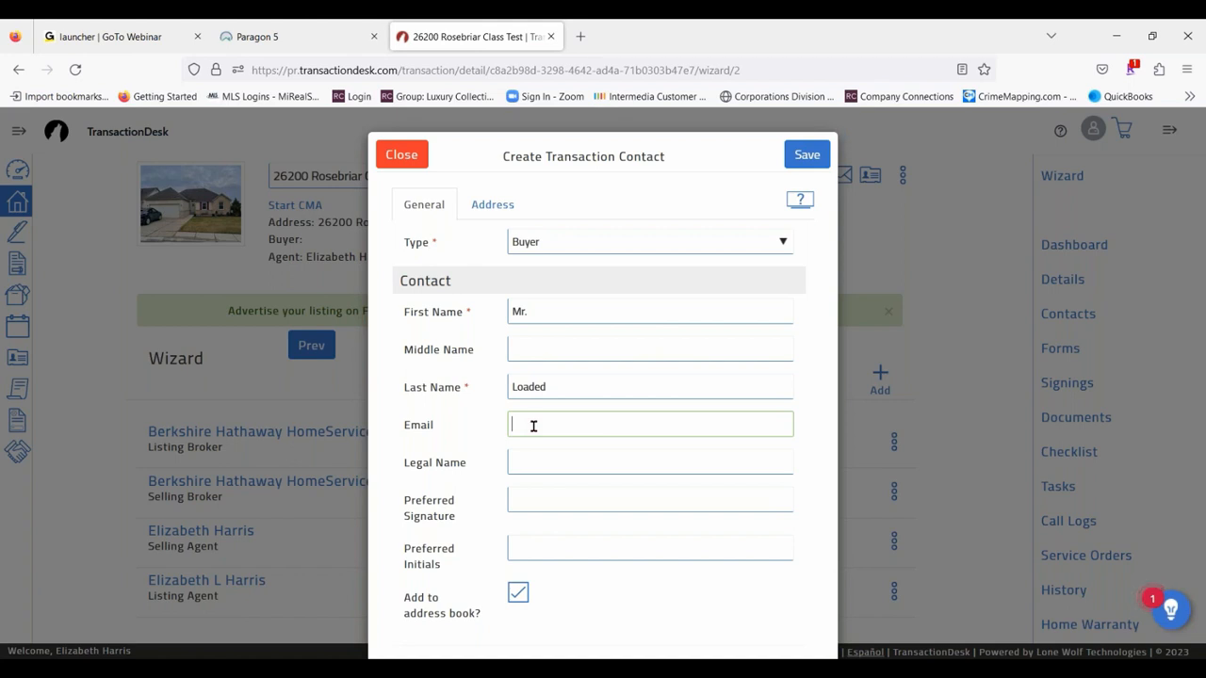
{"action": "type", "text": "Lisa"}
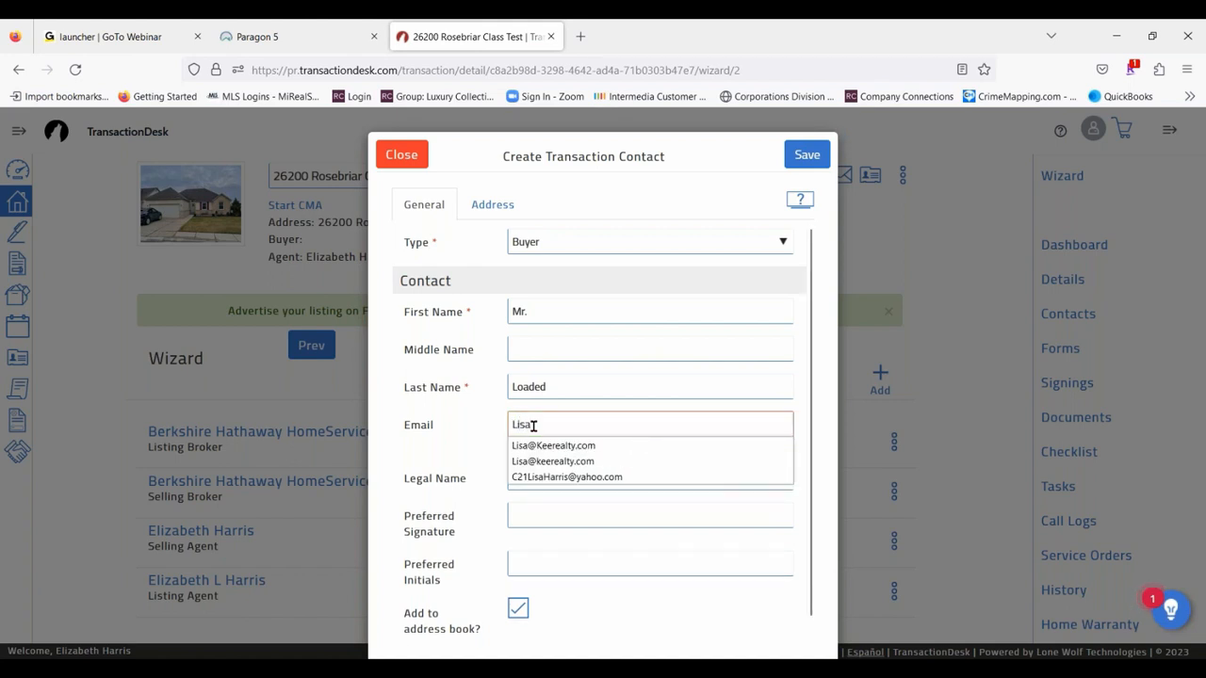
{"action": "left_click", "coordinate": [549, 445]}
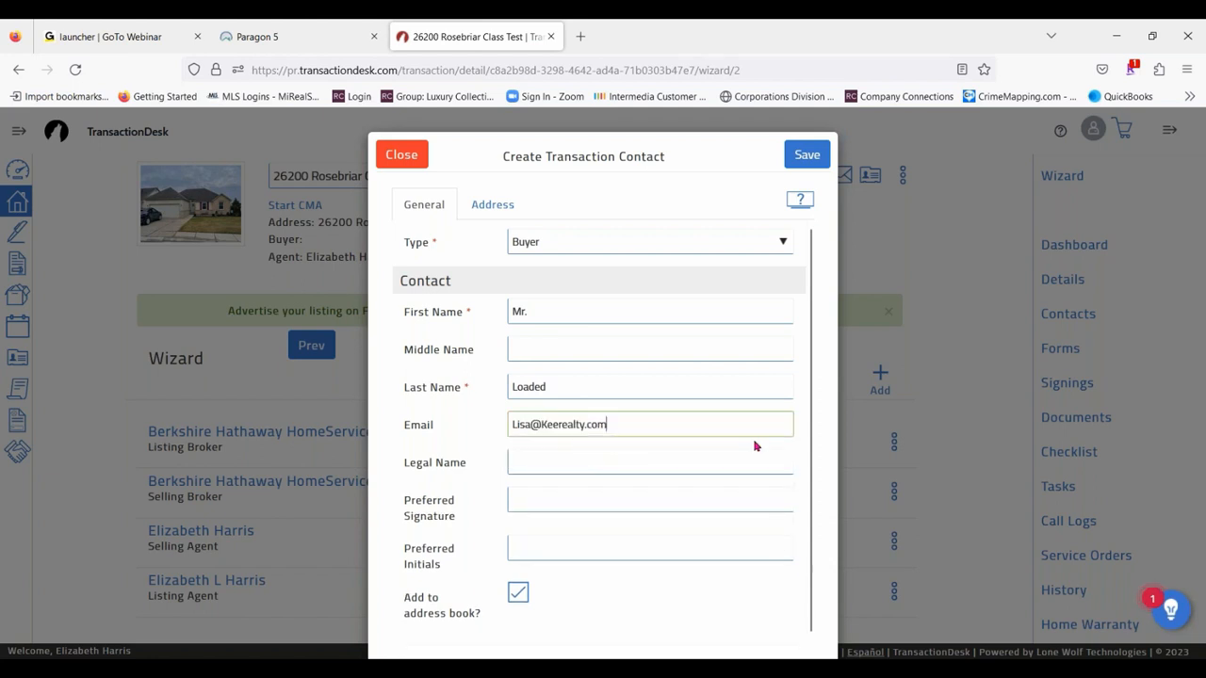
{"action": "key", "text": "Tab"}
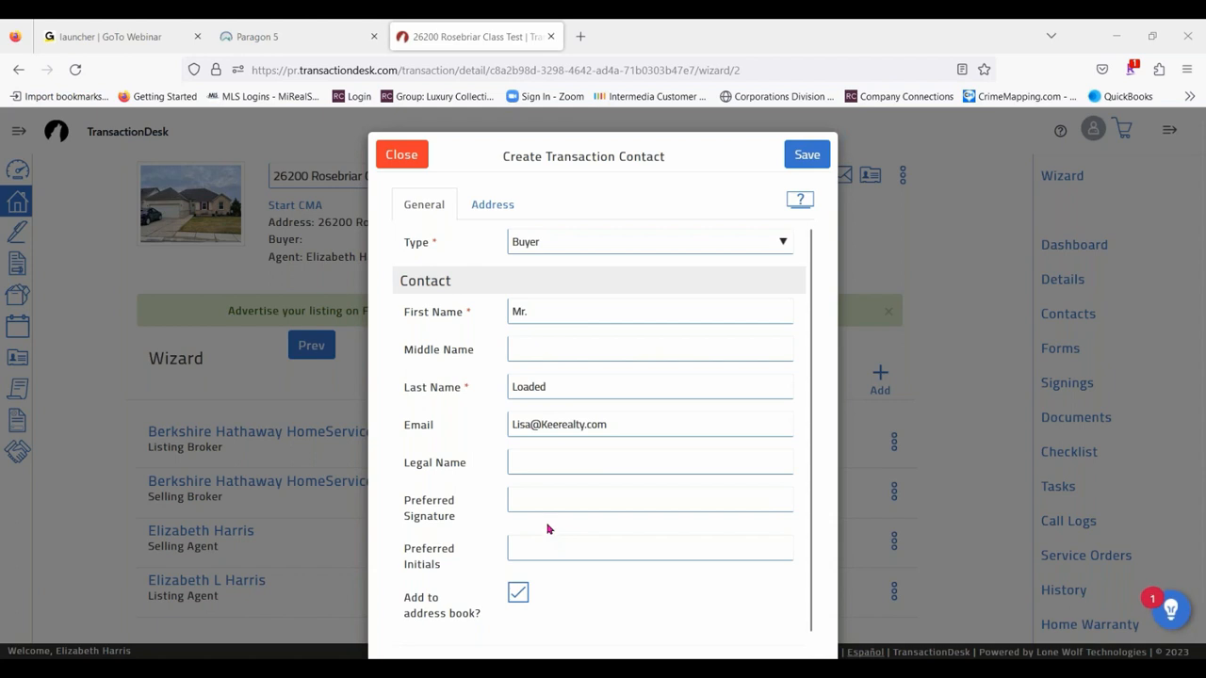
- Replace the buyer contact's first name with "LB Associates" and the last name with "LLC"
{"action": "left_click", "coordinate": [545, 312]}
{"action": "left_click_drag", "start_coordinate": [532, 311], "coordinate": [503, 312]}
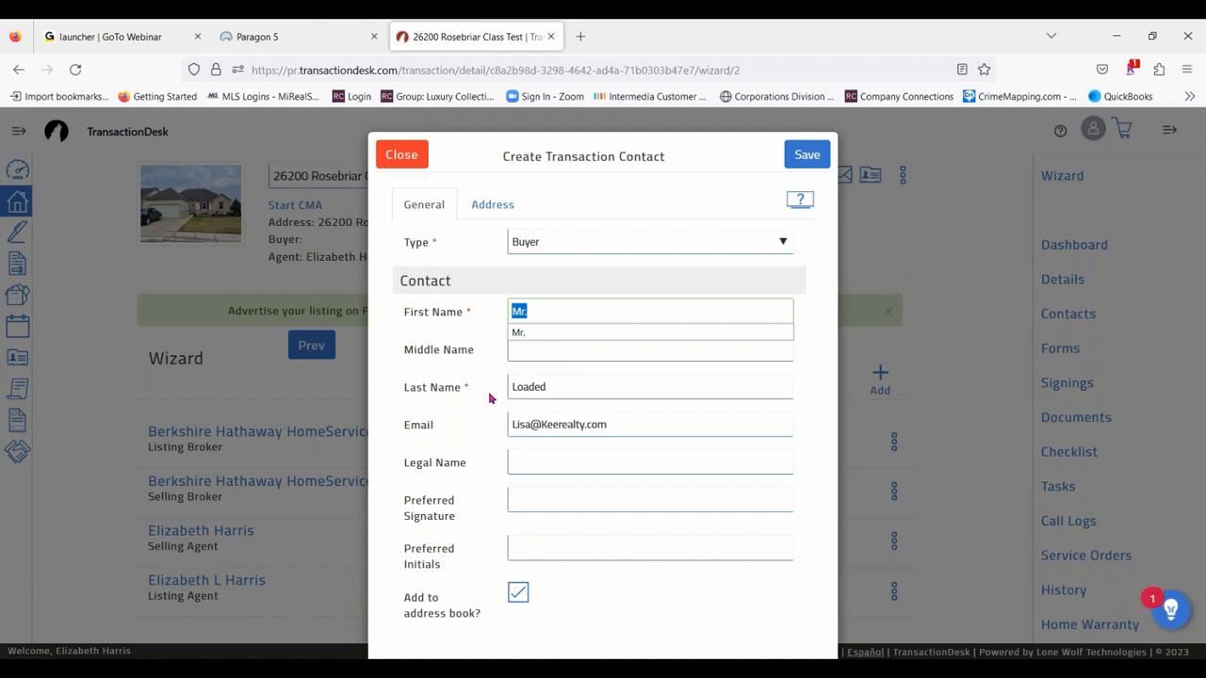
{"action": "type", "text": "LB "}
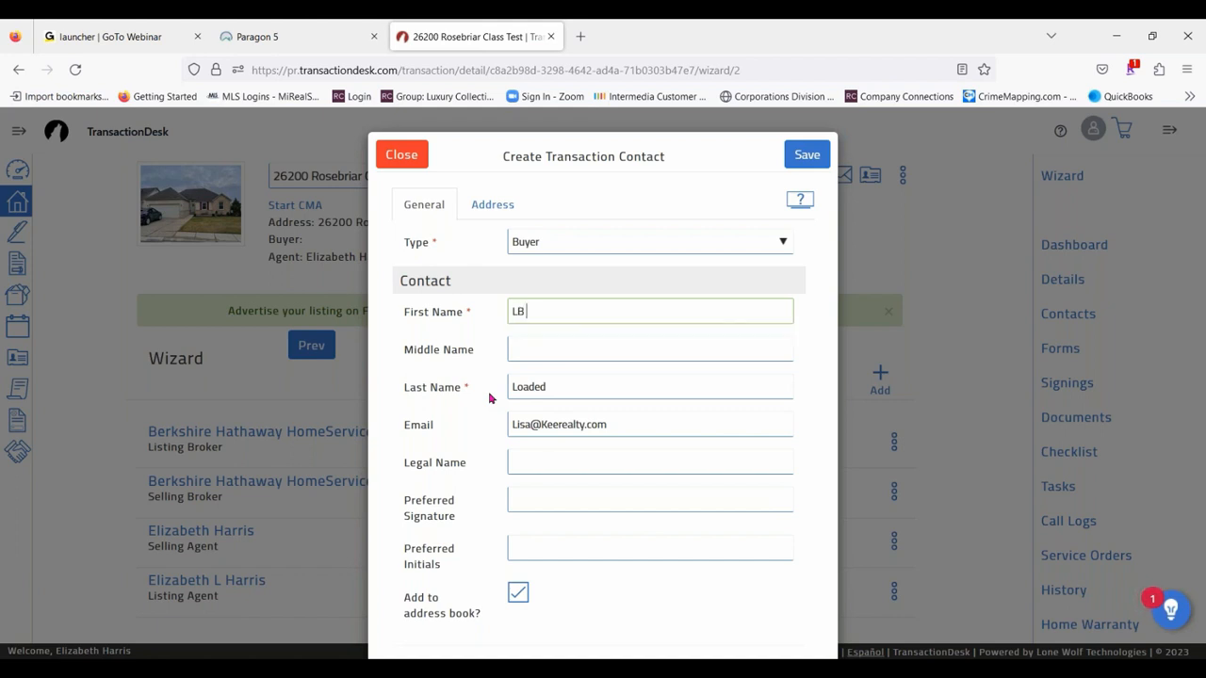
{"action": "type", "text": "Associates"}
{"action": "left_click_drag", "start_coordinate": [565, 387], "coordinate": [443, 384]}
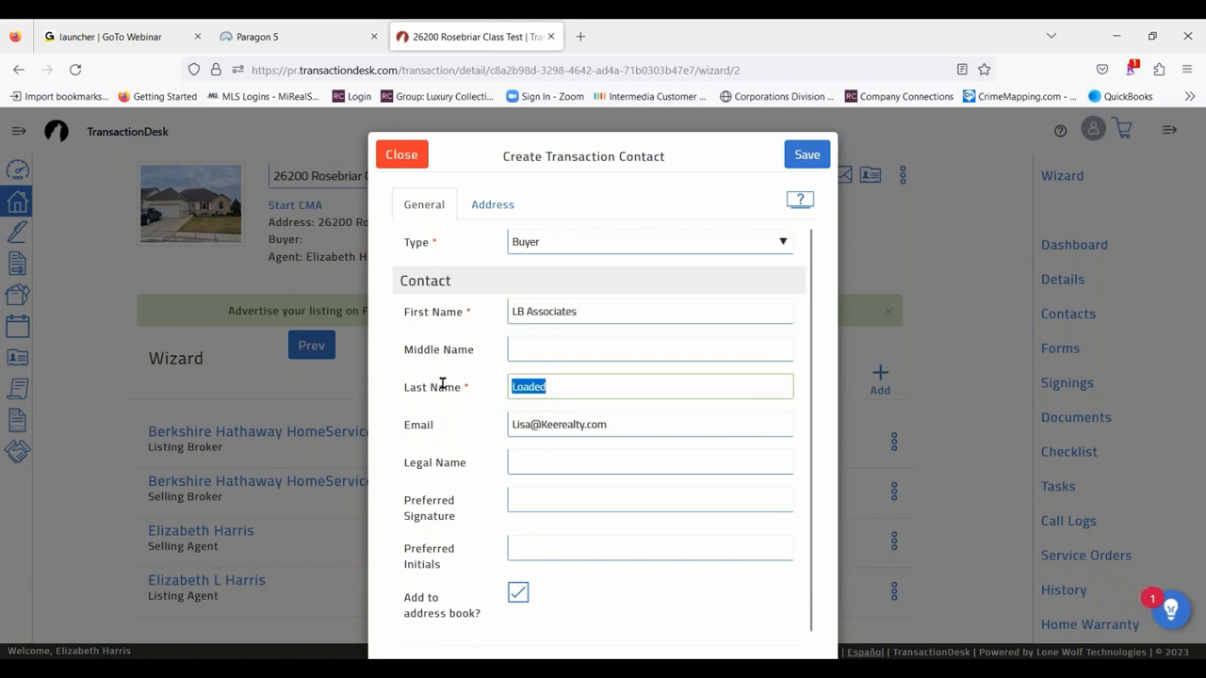
{"action": "type", "text": "LLC"}
- Fill in the buyer contact's preferred signature with the signer's full name and the preferred initials with the signer's initials
{"action": "left_click", "coordinate": [525, 498]}
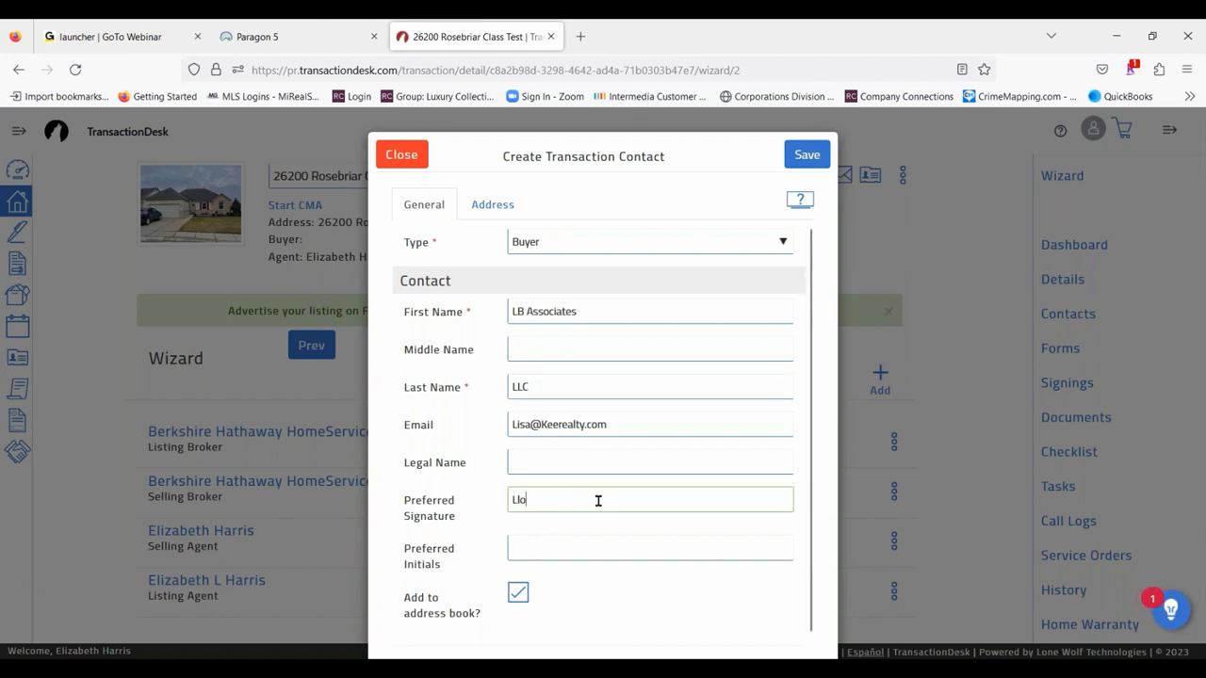
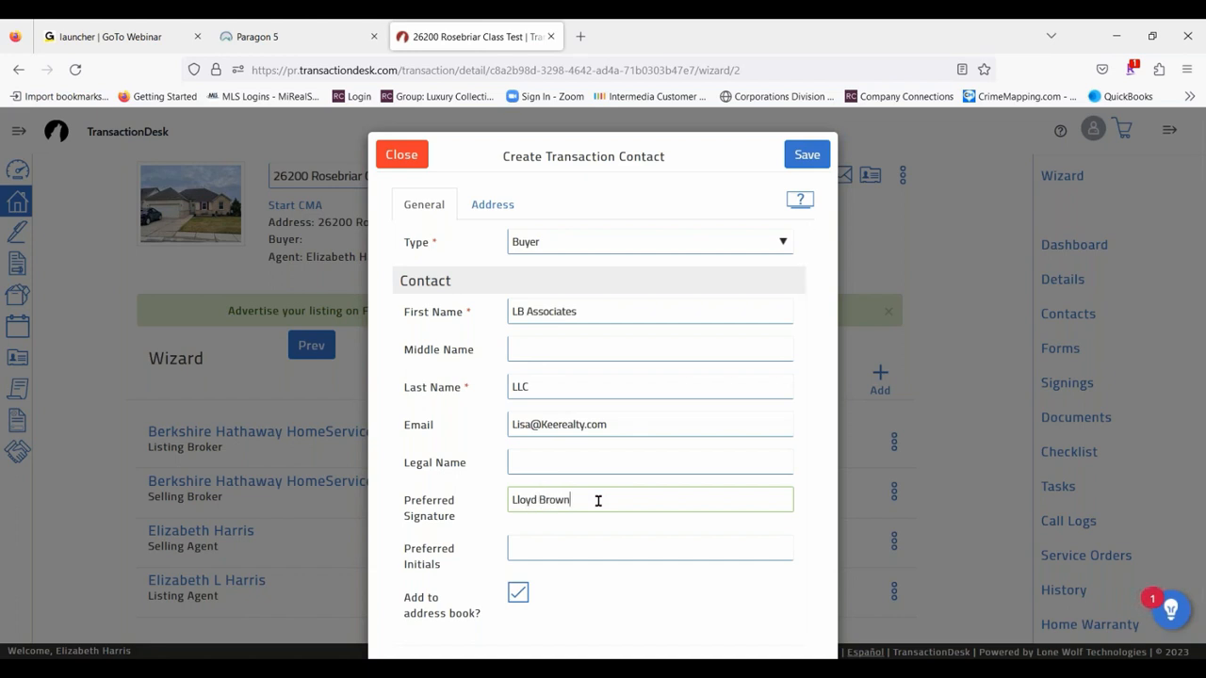
{"action": "left_click", "coordinate": [584, 545]}
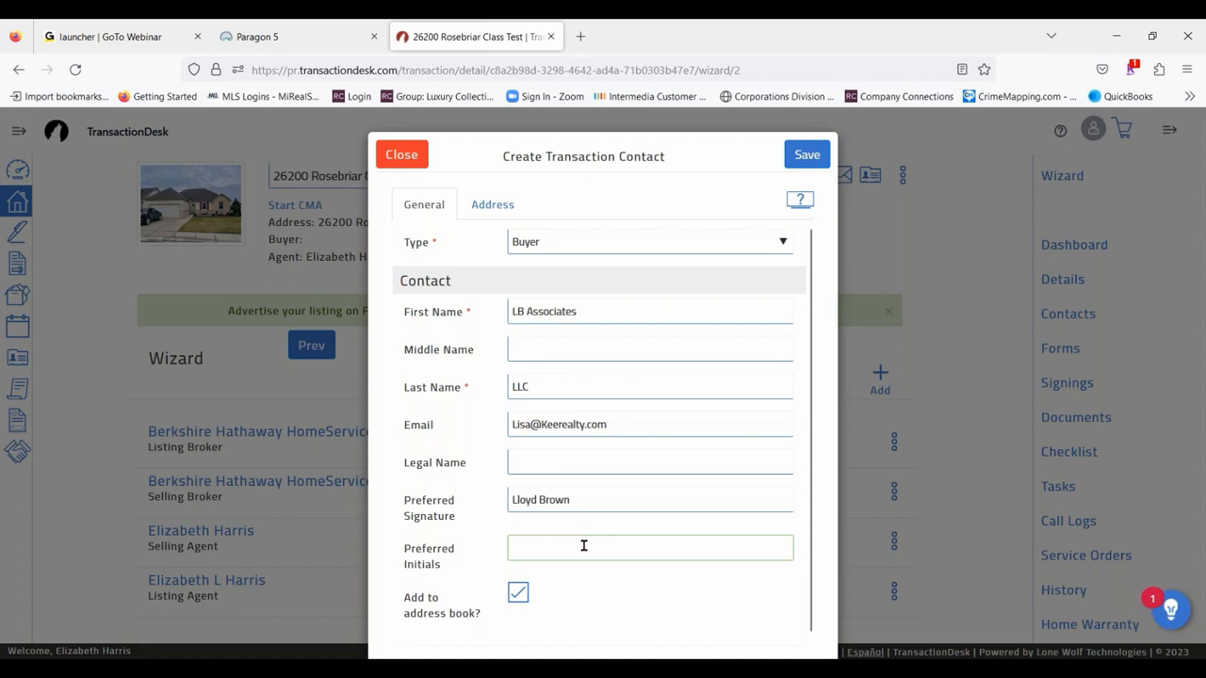
{"action": "type", "text": "LB"}
- Clear the buyer contact's preferred signature and preferred initials
{"action": "triple_click", "coordinate": [590, 498]}
{"action": "key", "text": "BackSpace"}
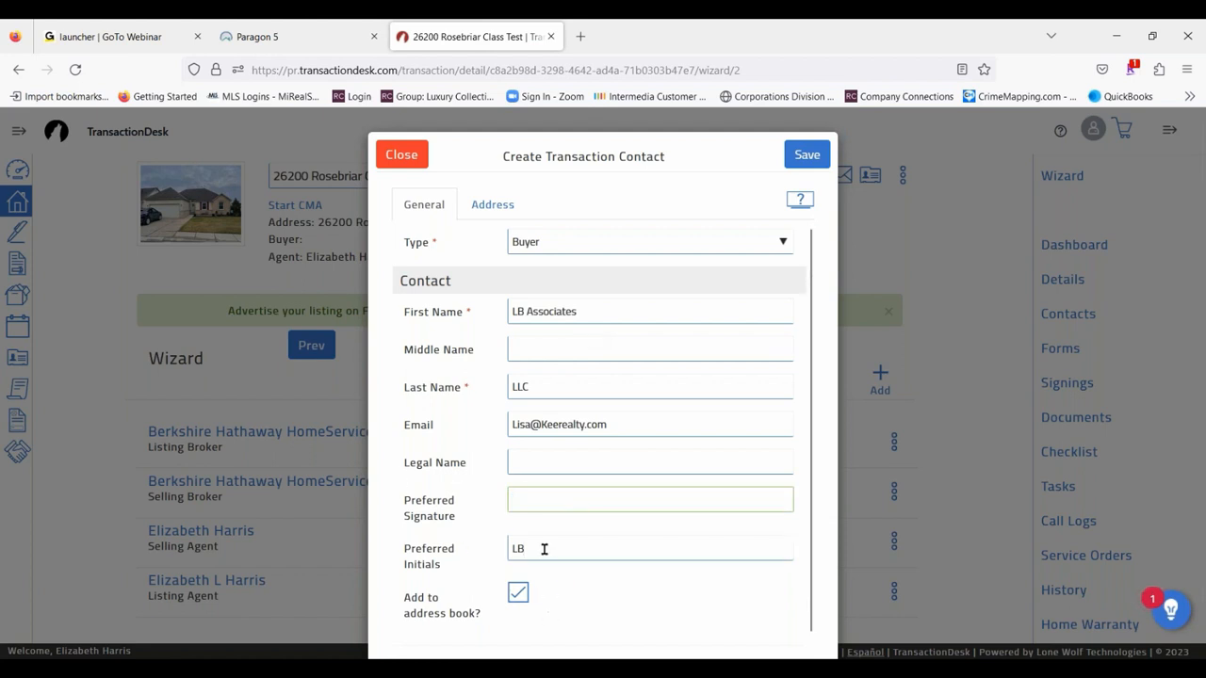
{"action": "triple_click", "coordinate": [546, 549]}
{"action": "key", "text": "BackSpace"}
- Set the buyer contact's first name to "Mr" and fill in the individual buyer's last name again
{"action": "left_click_drag", "start_coordinate": [594, 314], "coordinate": [427, 301]}
{"action": "key", "text": "ctrl+a"}
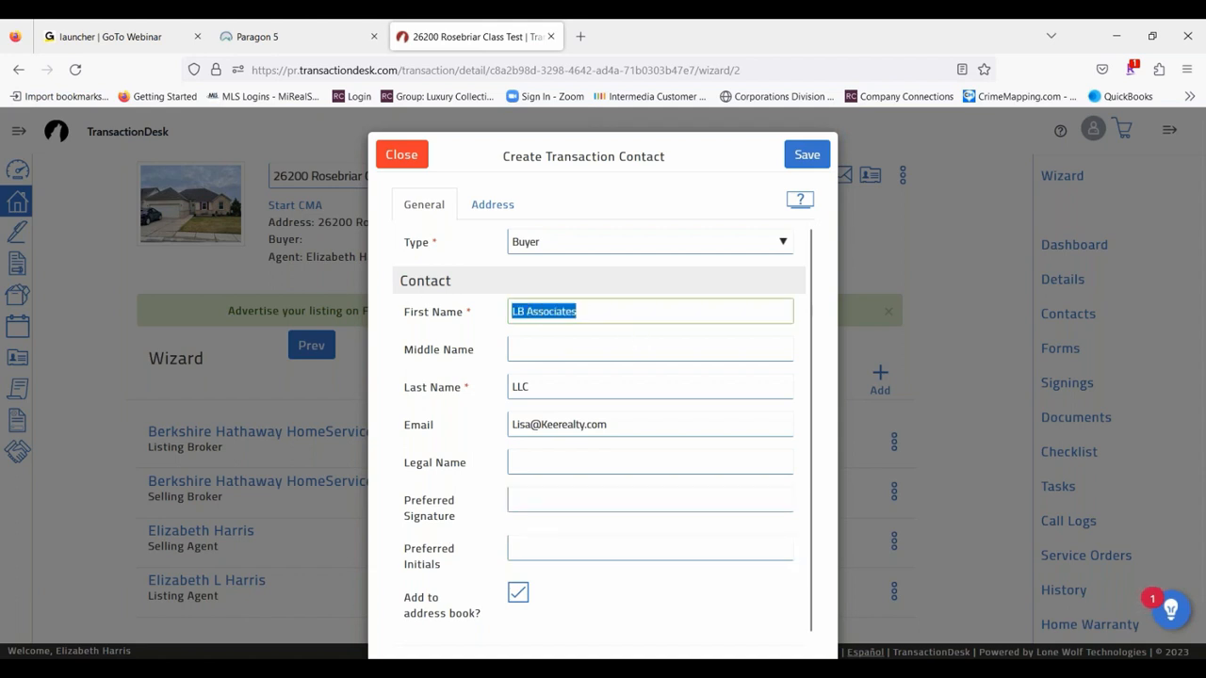
{"action": "type", "text": "Mr"}
{"action": "key", "text": "Tab"}
{"action": "key", "text": "Tab"}
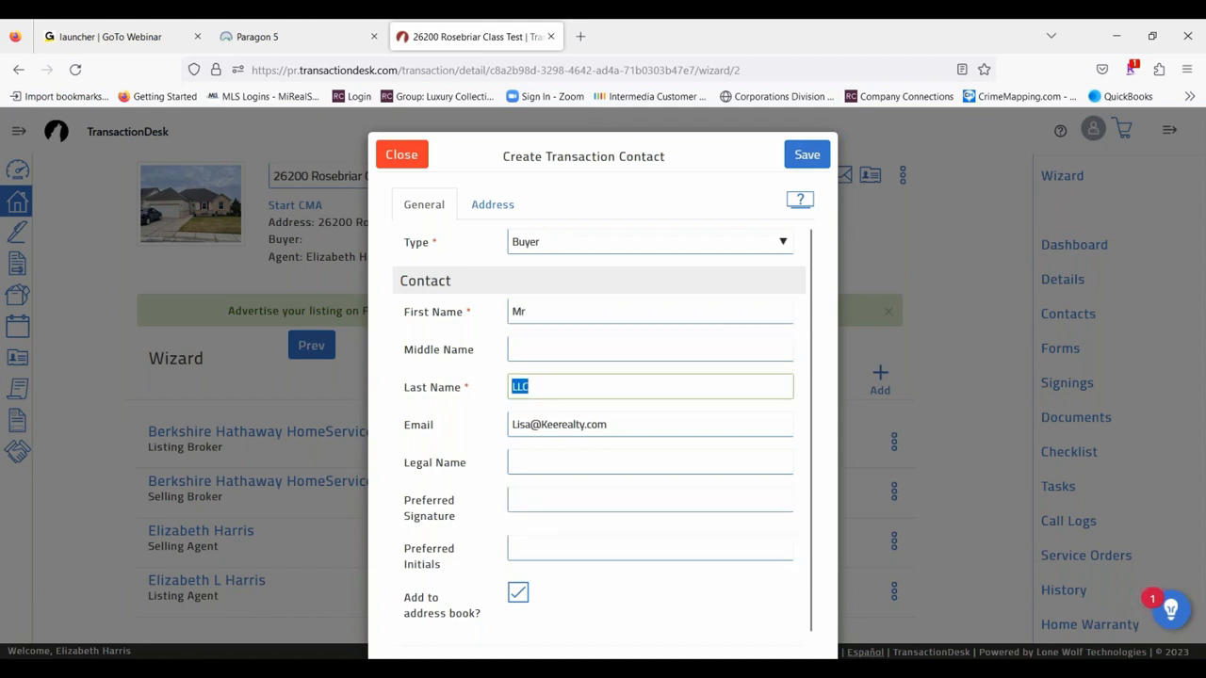
{"action": "type", "text": "Loade"}
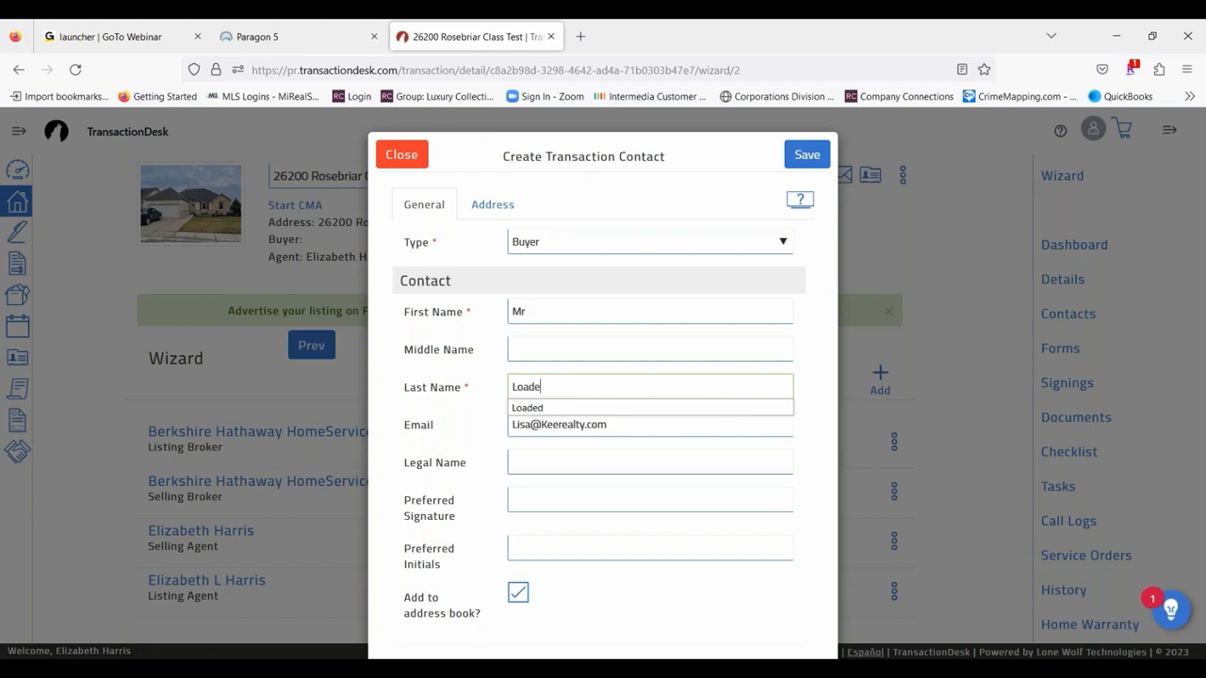
{"action": "type", "text": "d"}
{"action": "left_click", "coordinate": [662, 627]}
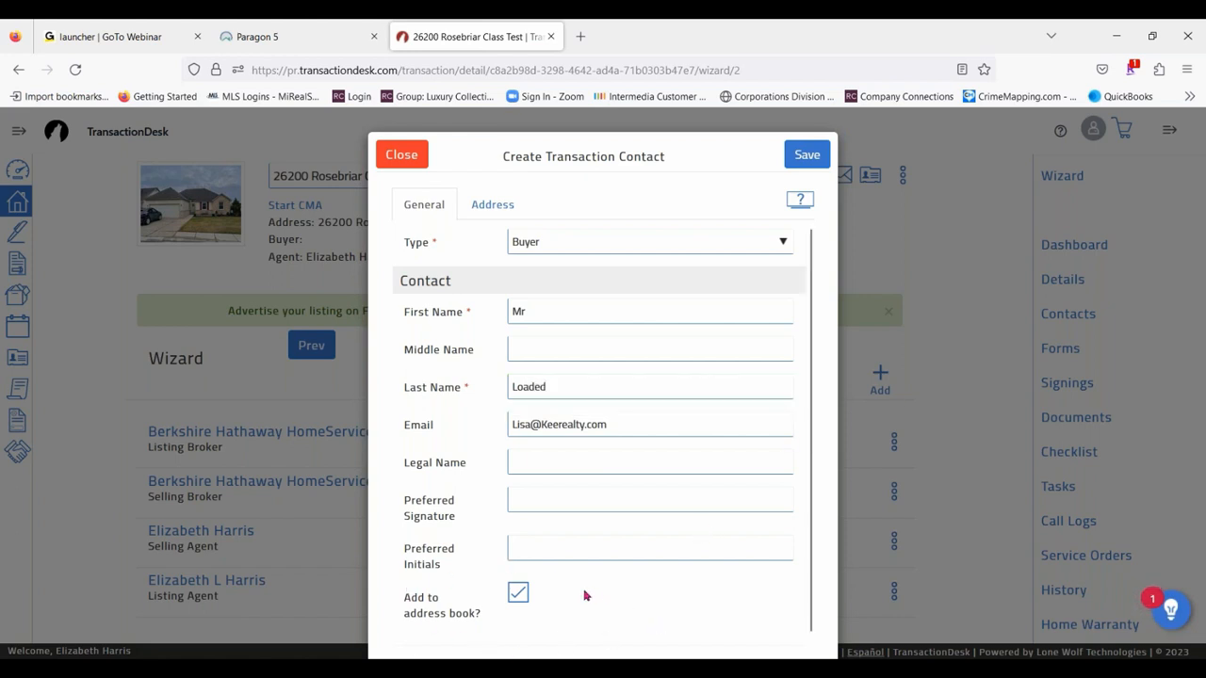
- Check the buyer contact's address fields without filling them in, and save the contact
{"action": "left_click", "coordinate": [490, 205]}
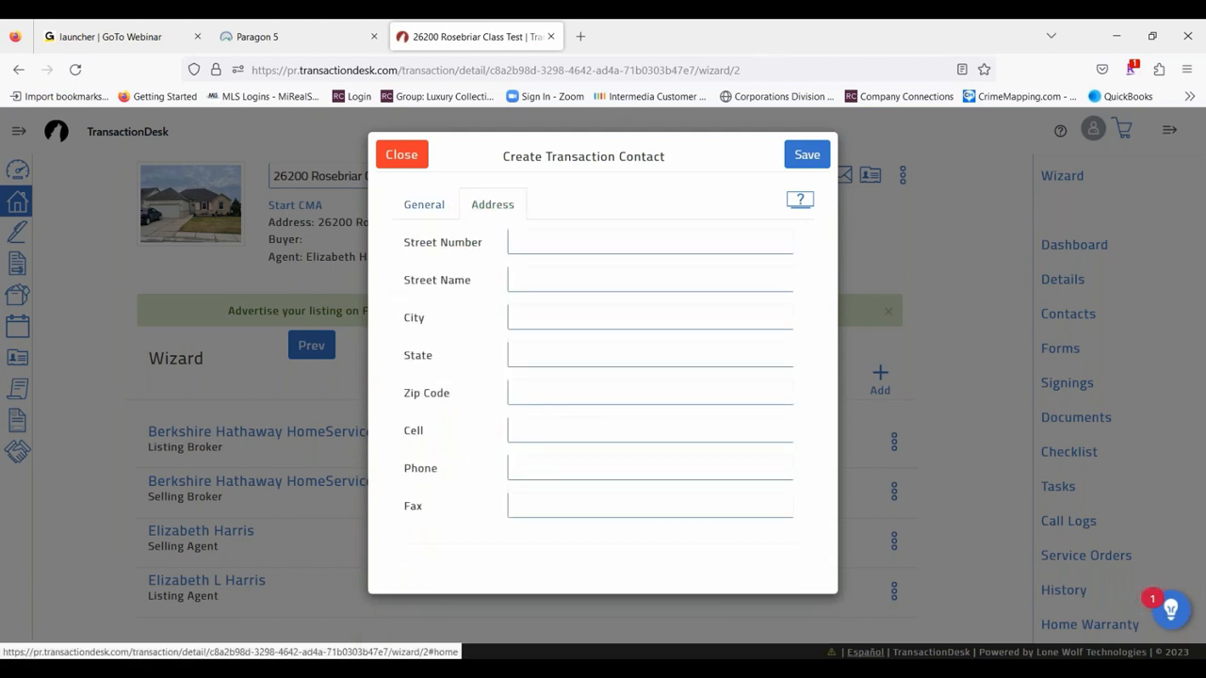
{"action": "left_click", "coordinate": [424, 209]}
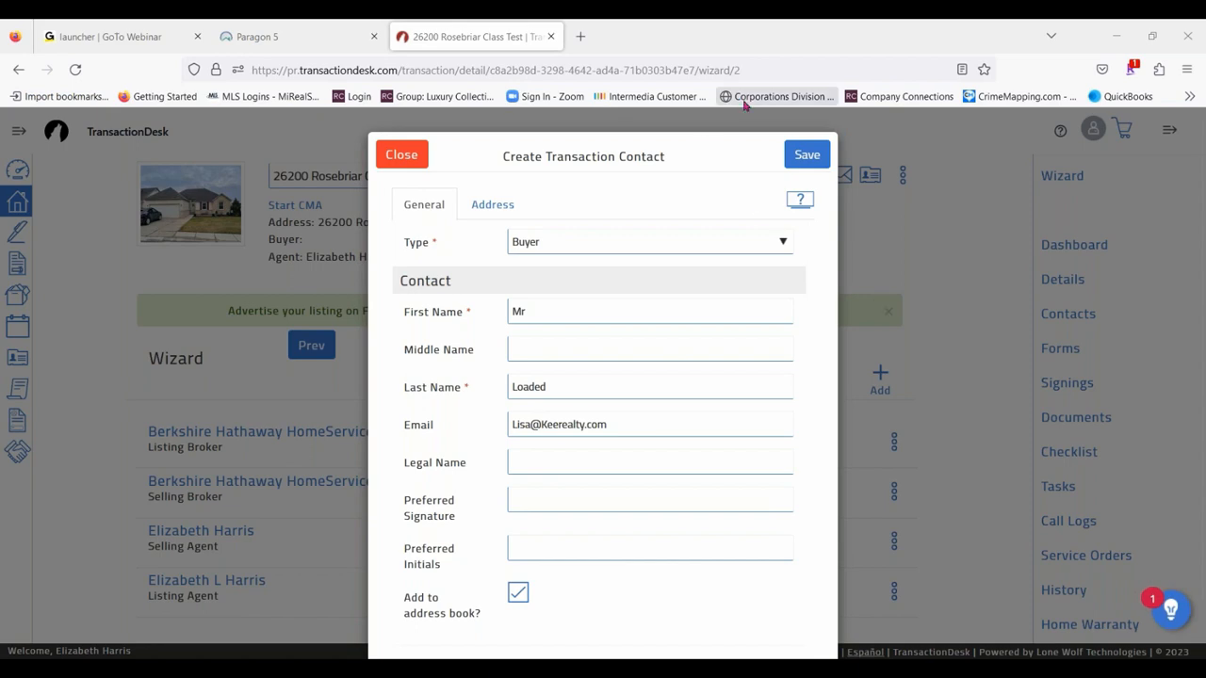
{"action": "left_click", "coordinate": [800, 154]}
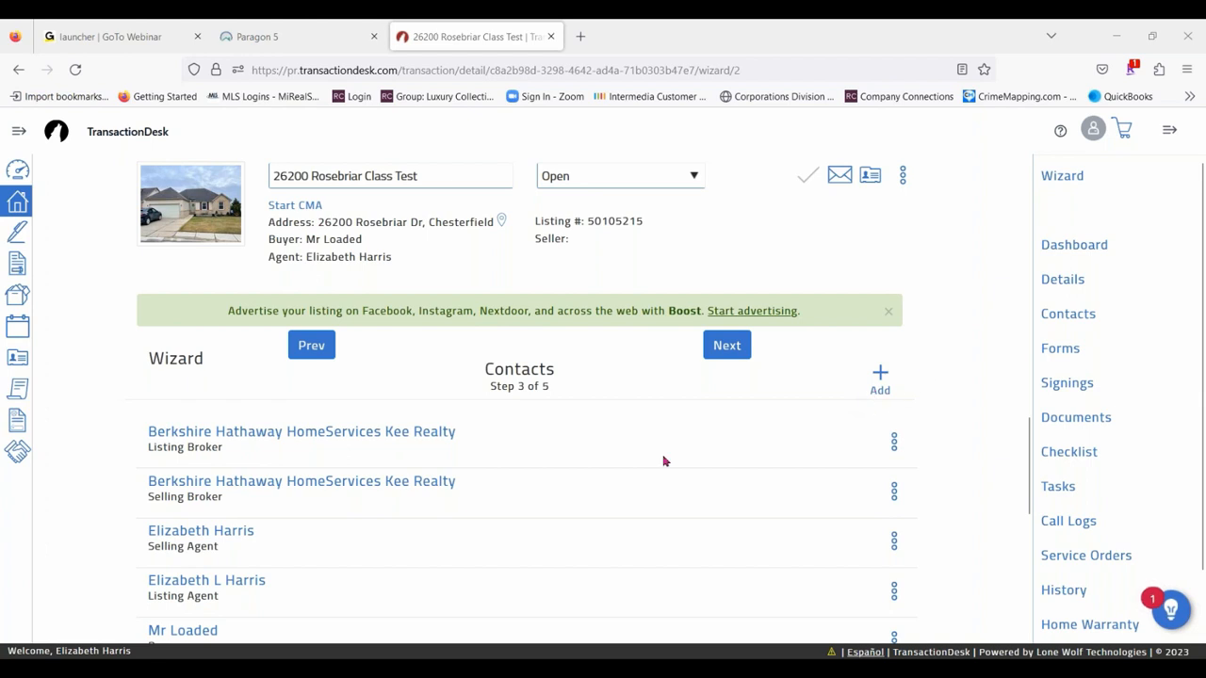
- Start a second new transaction contact with the type Buyer
{"action": "left_click", "coordinate": [882, 373]}
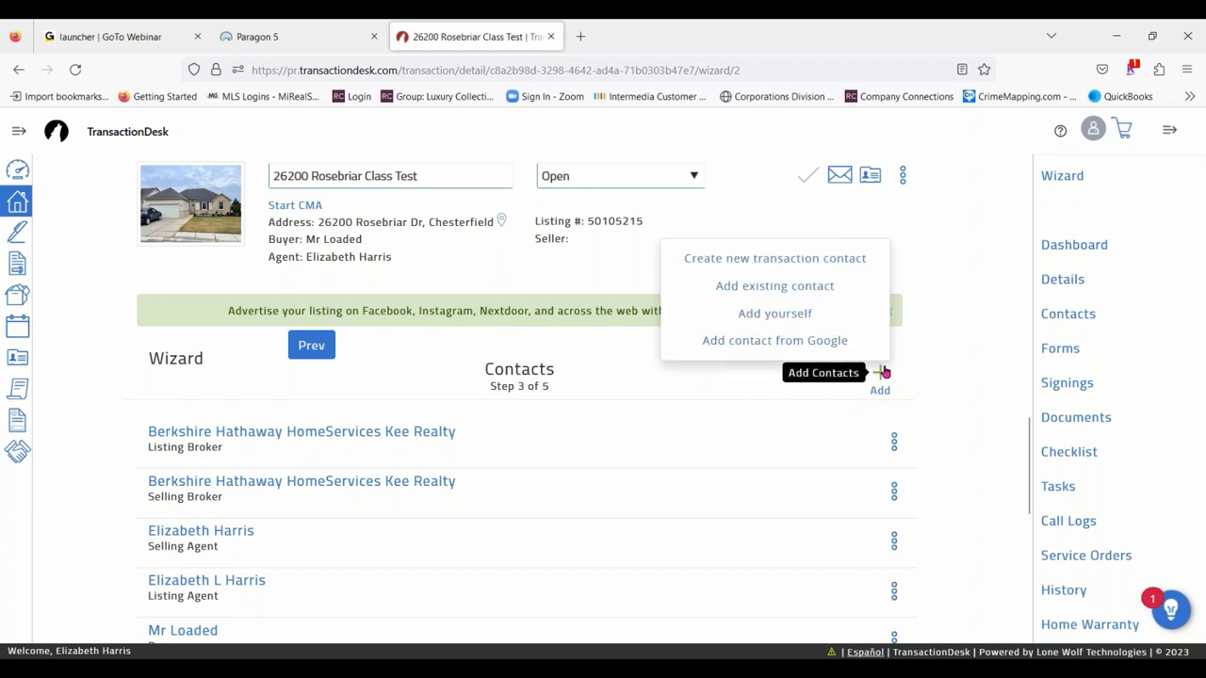
{"action": "left_click", "coordinate": [822, 269]}
{"action": "left_click", "coordinate": [587, 242]}
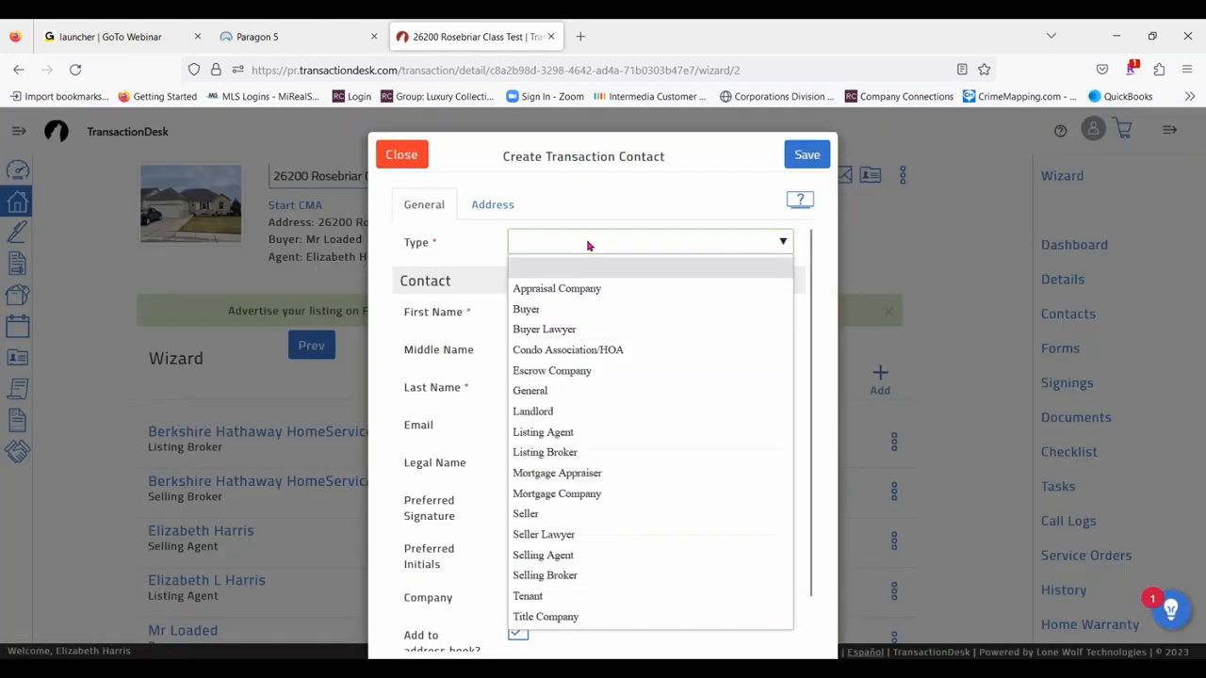
{"action": "left_click", "coordinate": [530, 313]}
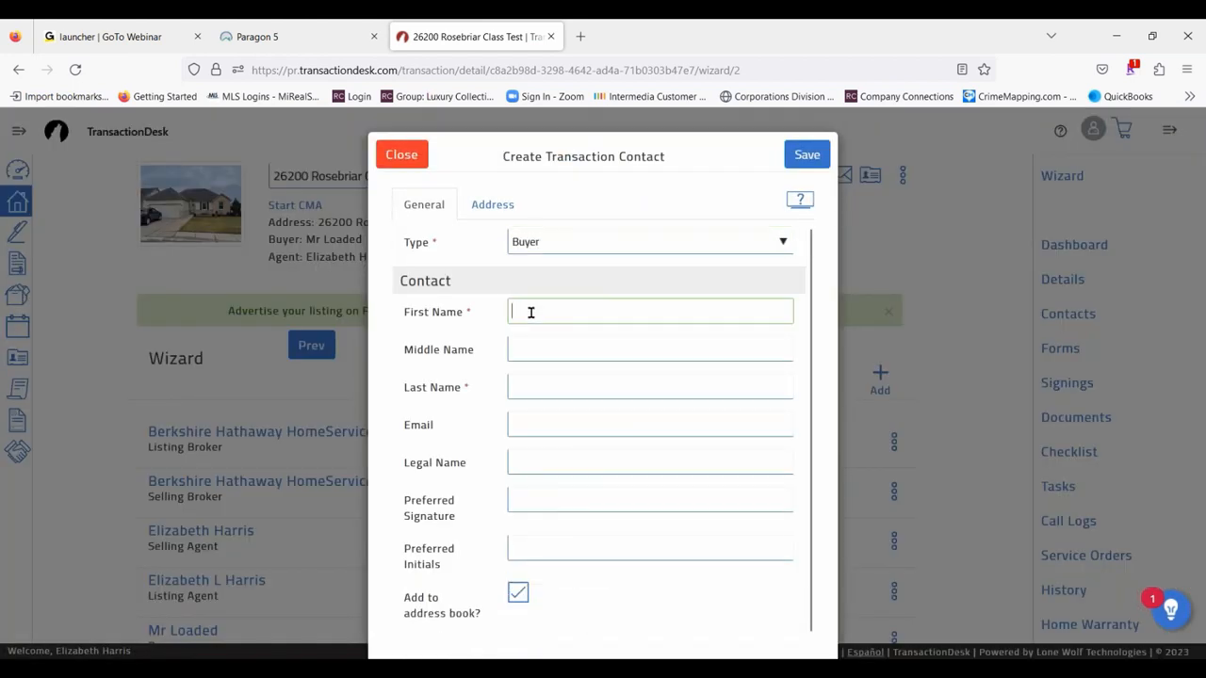
- Enter "Mrs" as the second buyer's first name and fill in the last name and the suggested company e-mail
{"action": "type", "text": "Mrs"}
{"action": "key", "text": "Tab"}
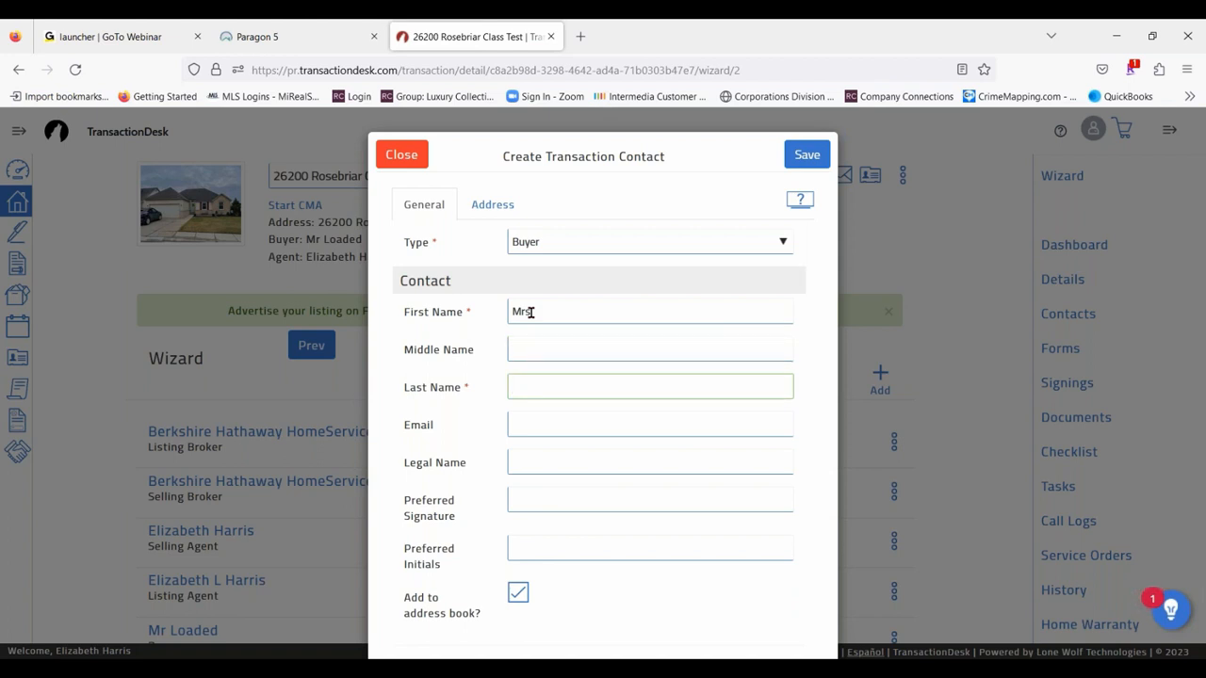
{"action": "type", "text": "Spen"}
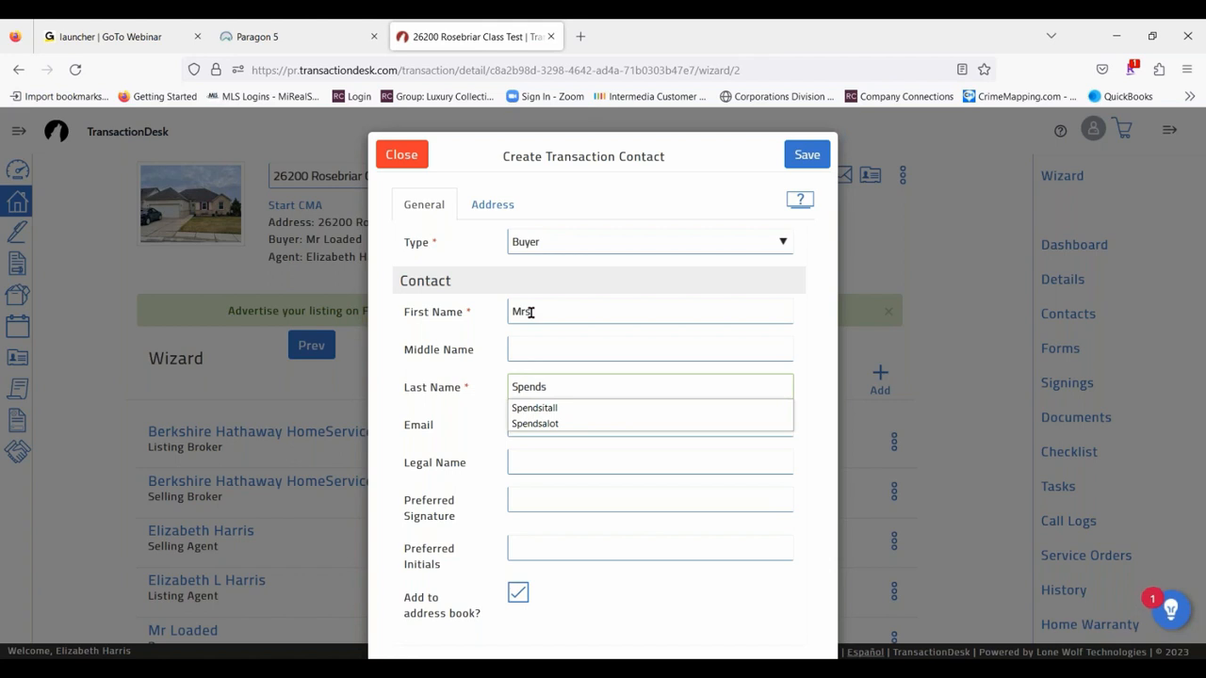
{"action": "type", "text": "ds"}
{"action": "left_click", "coordinate": [568, 412]}
{"action": "left_click", "coordinate": [546, 425]}
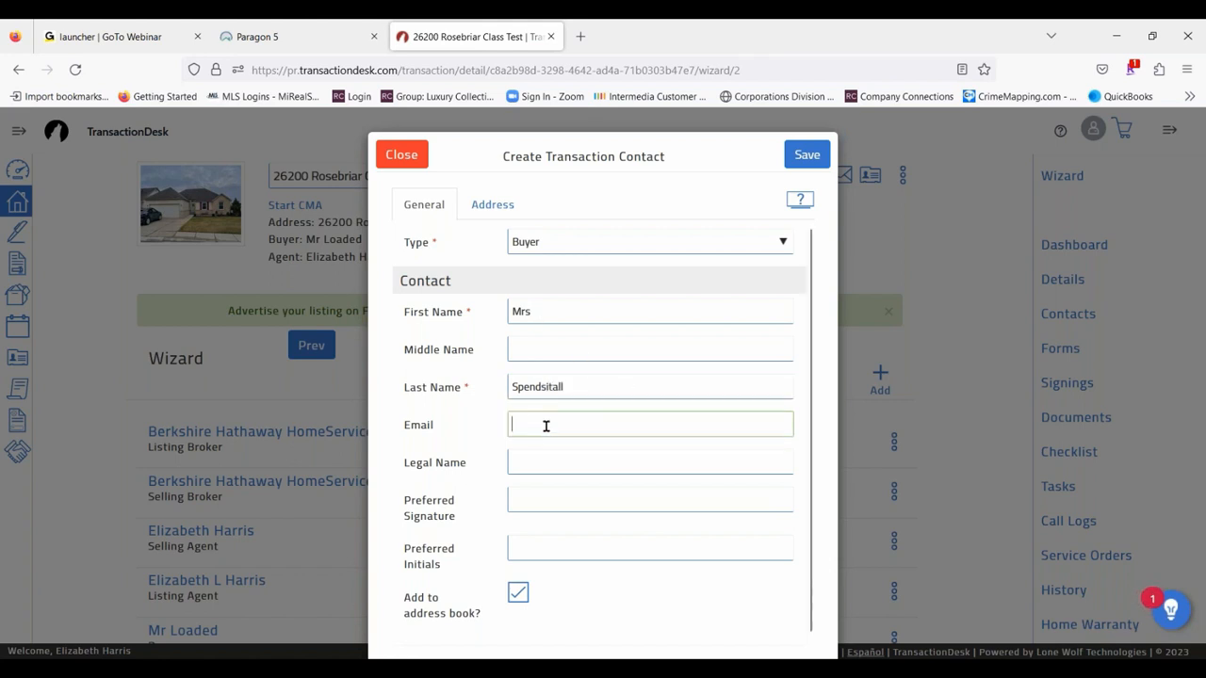
{"action": "type", "text": "Lis"}
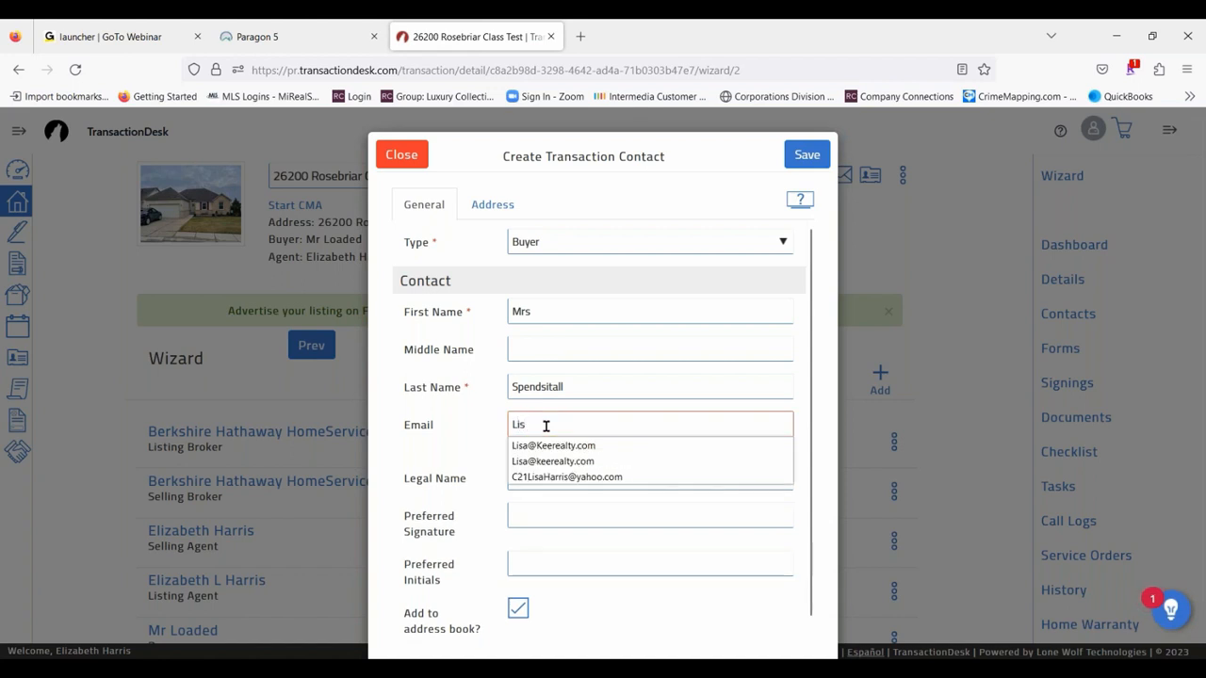
{"action": "left_click", "coordinate": [552, 445]}
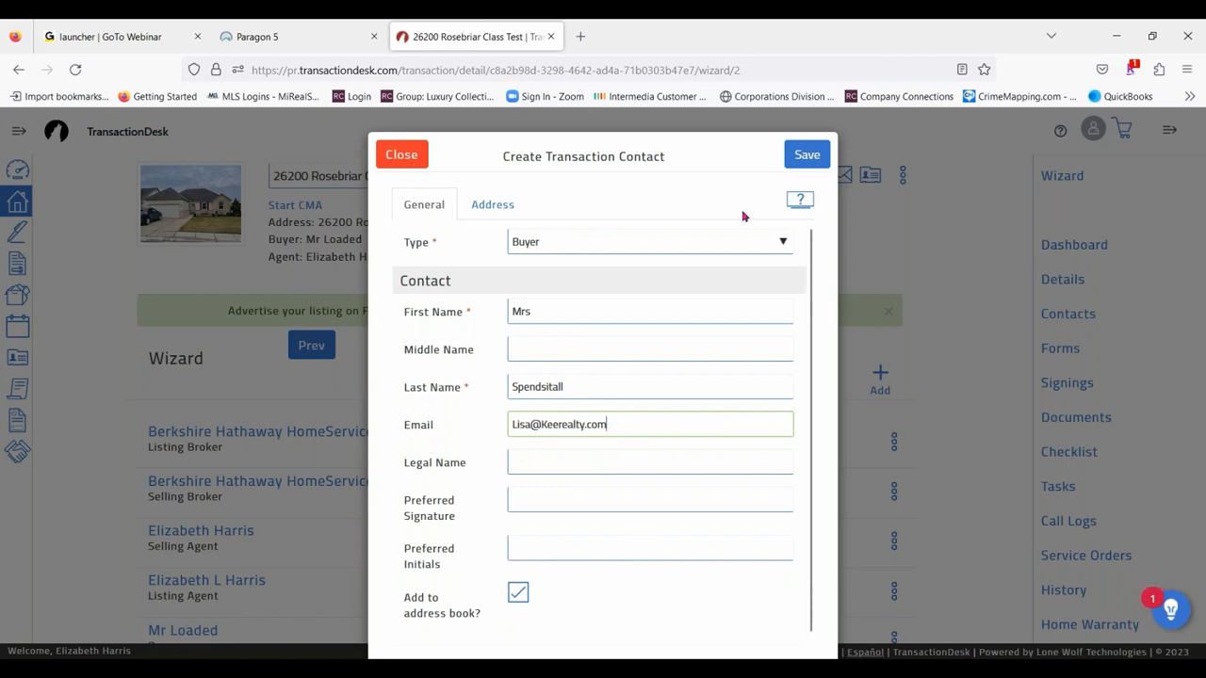
- Save the second buyer contact and continue to the wizard's Forms step
{"action": "left_click", "coordinate": [808, 159]}
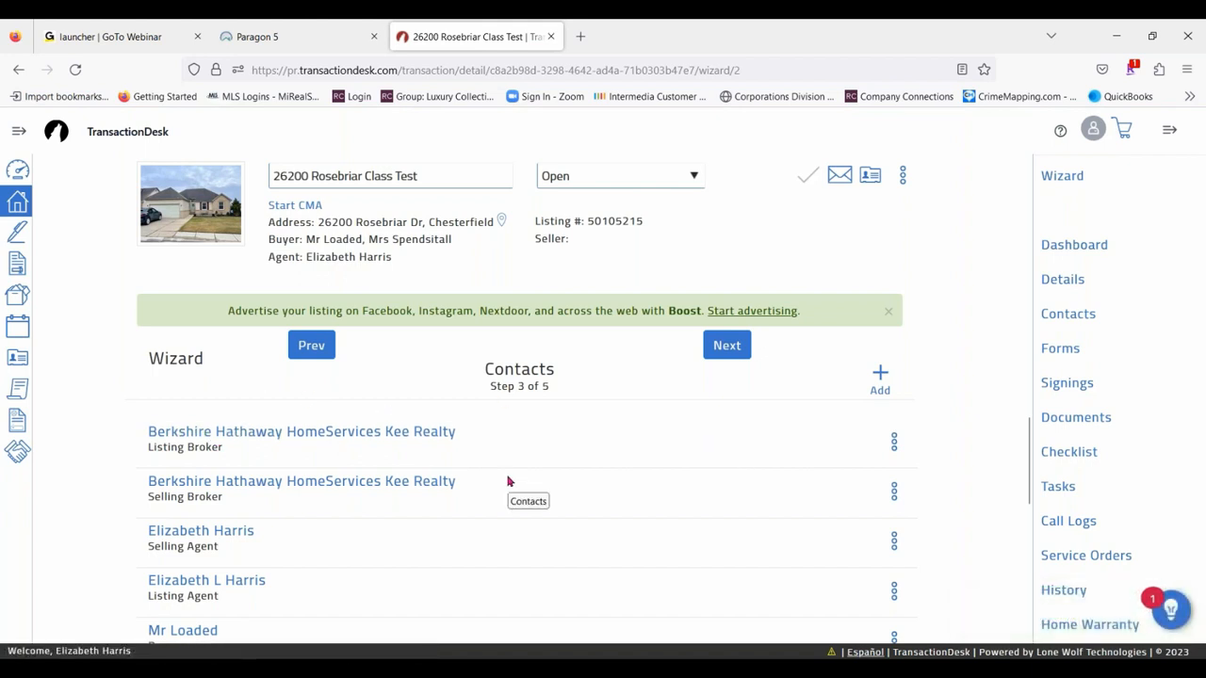
{"action": "scroll", "coordinate": [507, 482], "scroll_direction": "down", "scroll_amount": 3}
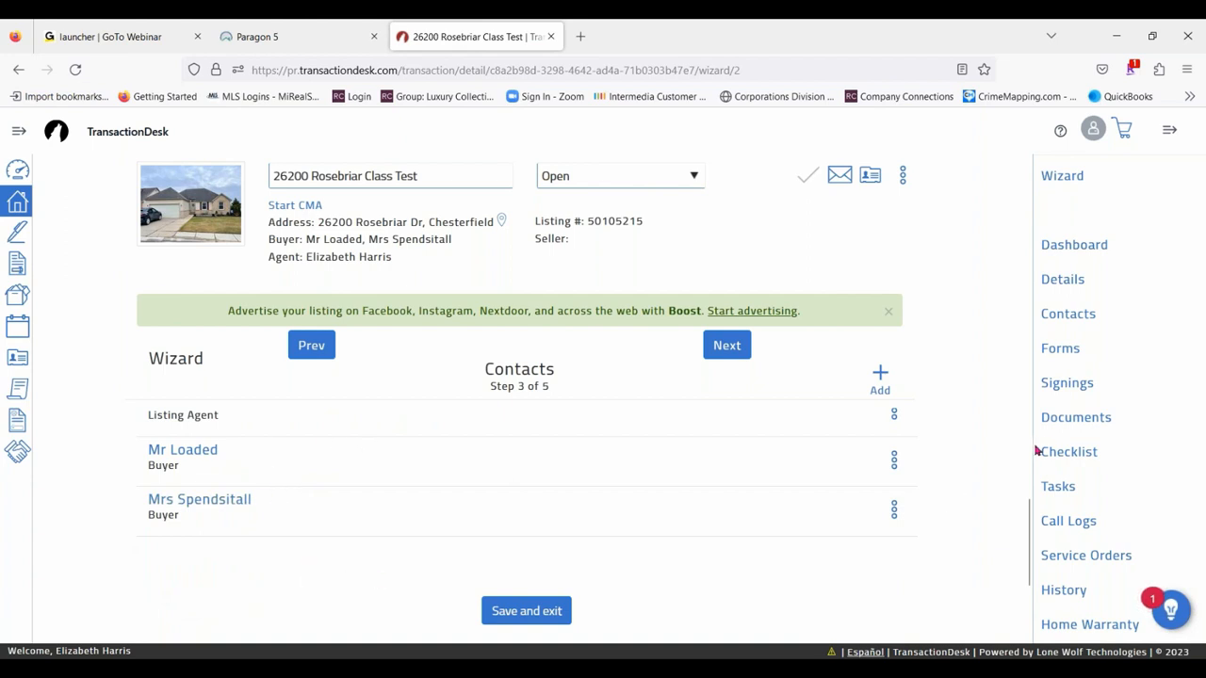
{"action": "left_click", "coordinate": [721, 344]}
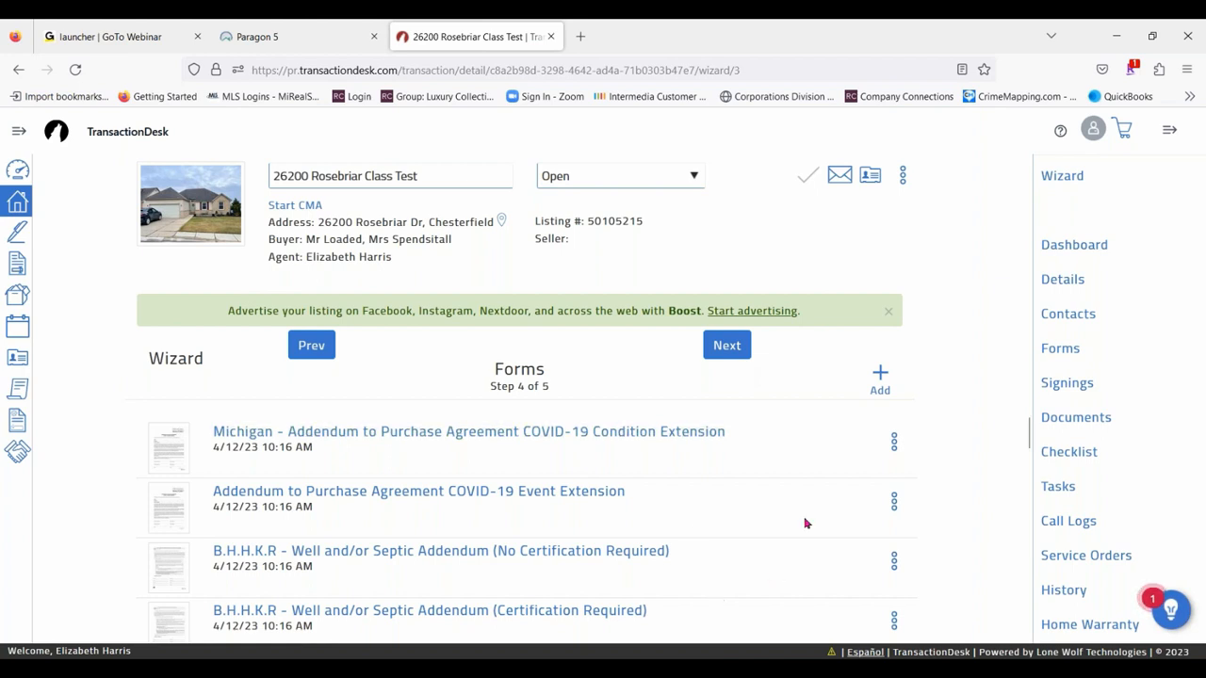
- Look through the list of forms that the template put into the transaction
{"action": "scroll", "coordinate": [806, 522], "scroll_direction": "down", "scroll_amount": 3}
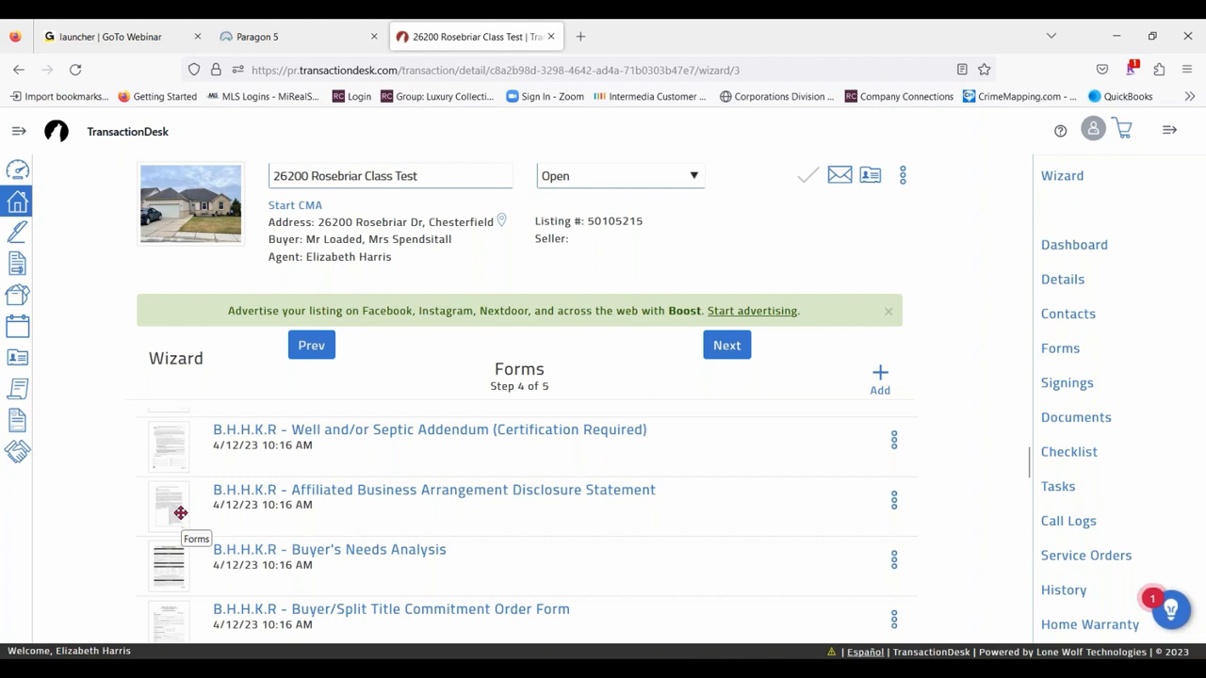
{"action": "scroll", "coordinate": [700, 492], "scroll_direction": "down", "scroll_amount": 3}
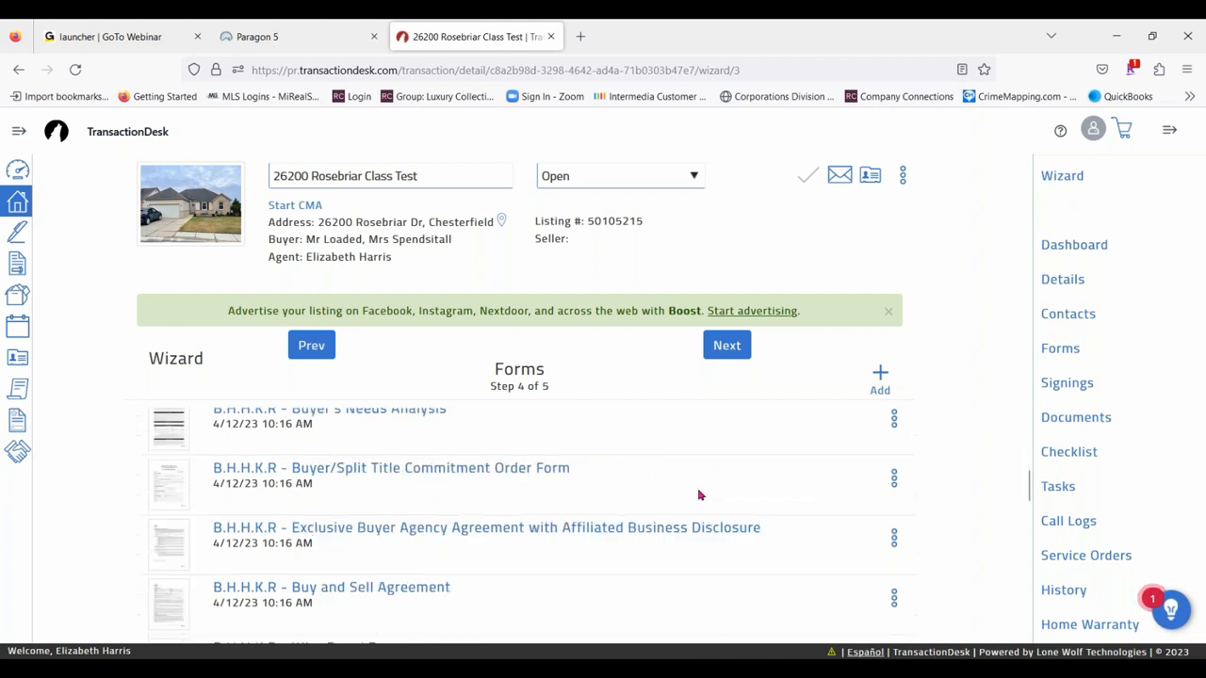
{"action": "scroll", "coordinate": [479, 471], "scroll_direction": "down", "scroll_amount": 2}
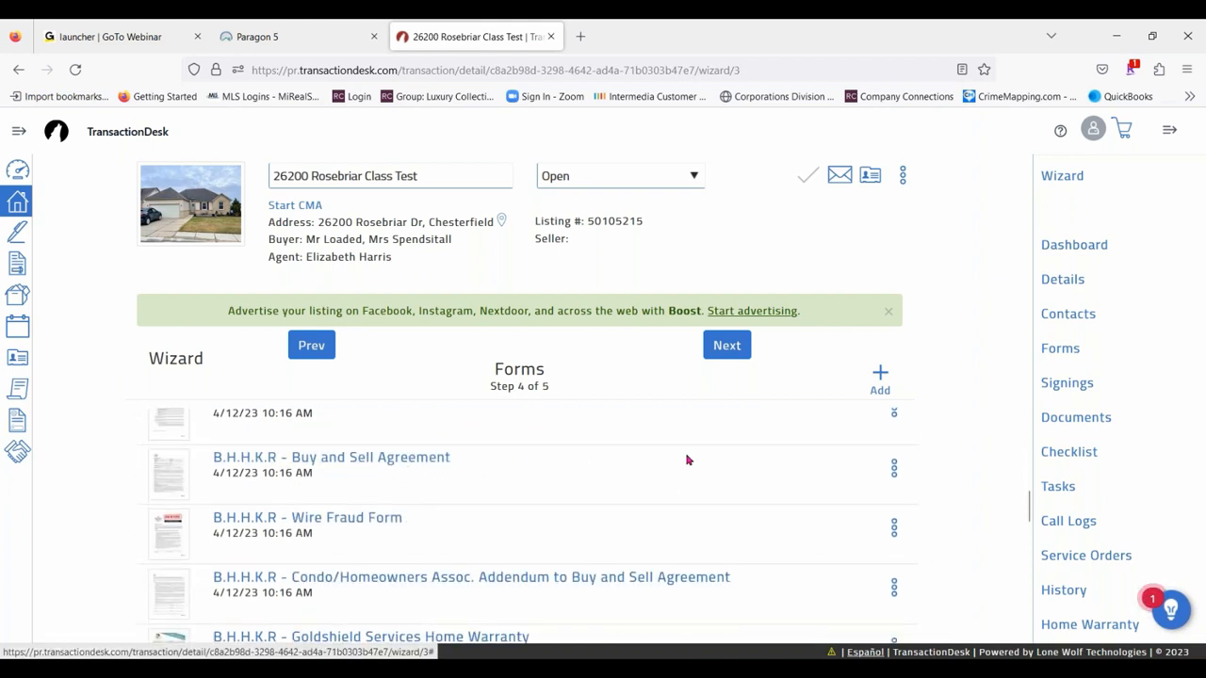
{"action": "scroll", "coordinate": [662, 452], "scroll_direction": "down", "scroll_amount": 2}
{"action": "scroll", "coordinate": [662, 452], "scroll_direction": "down", "scroll_amount": 1}
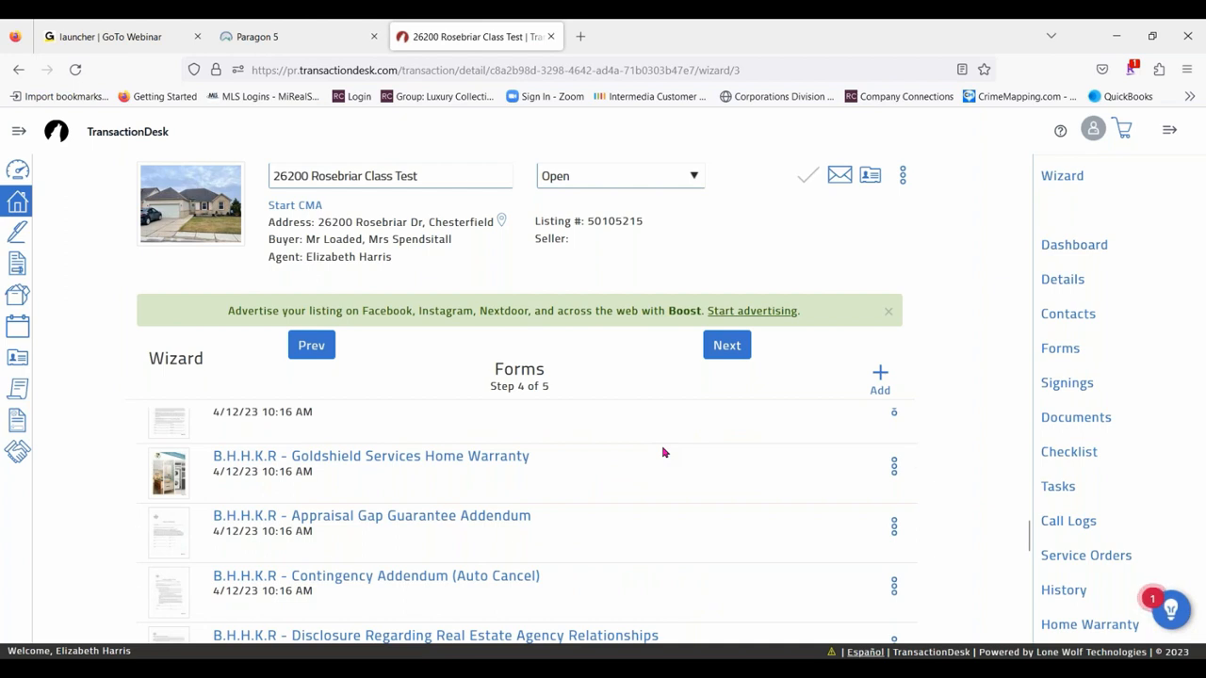
{"action": "scroll", "coordinate": [754, 527], "scroll_direction": "down", "scroll_amount": 3}
{"action": "scroll", "coordinate": [318, 491], "scroll_direction": "down", "scroll_amount": 3}
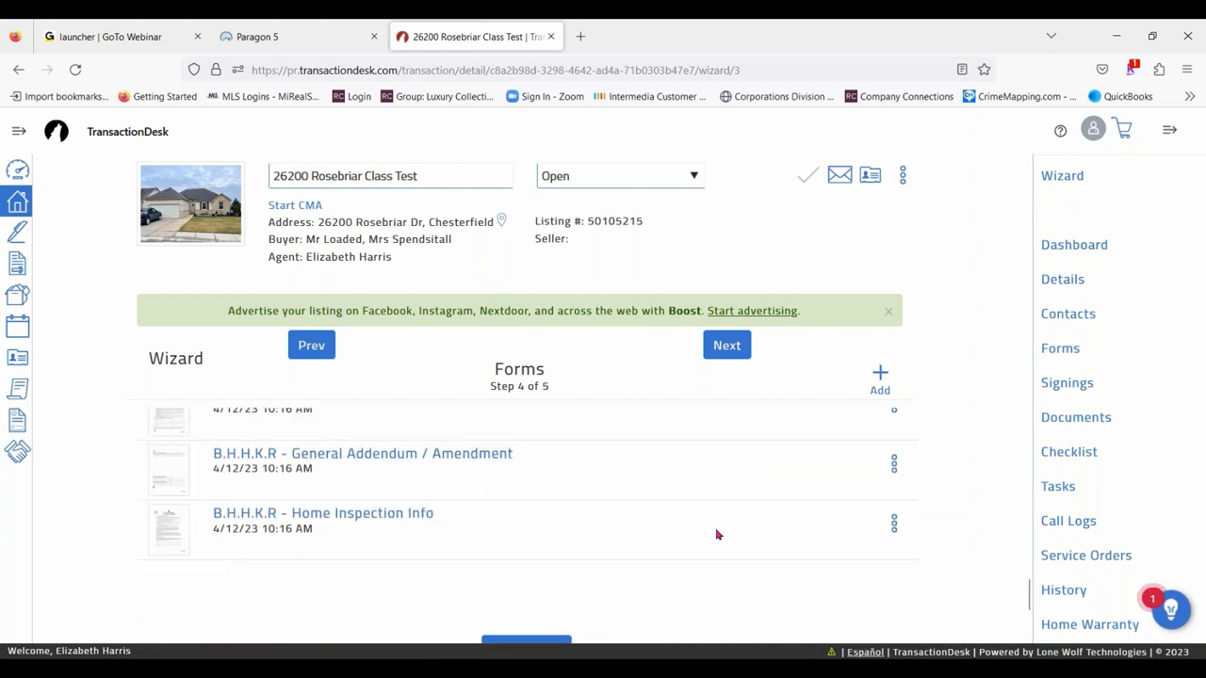
{"action": "scroll", "coordinate": [535, 504], "scroll_direction": "up", "scroll_amount": 1}
{"action": "scroll", "coordinate": [534, 504], "scroll_direction": "up", "scroll_amount": 10}
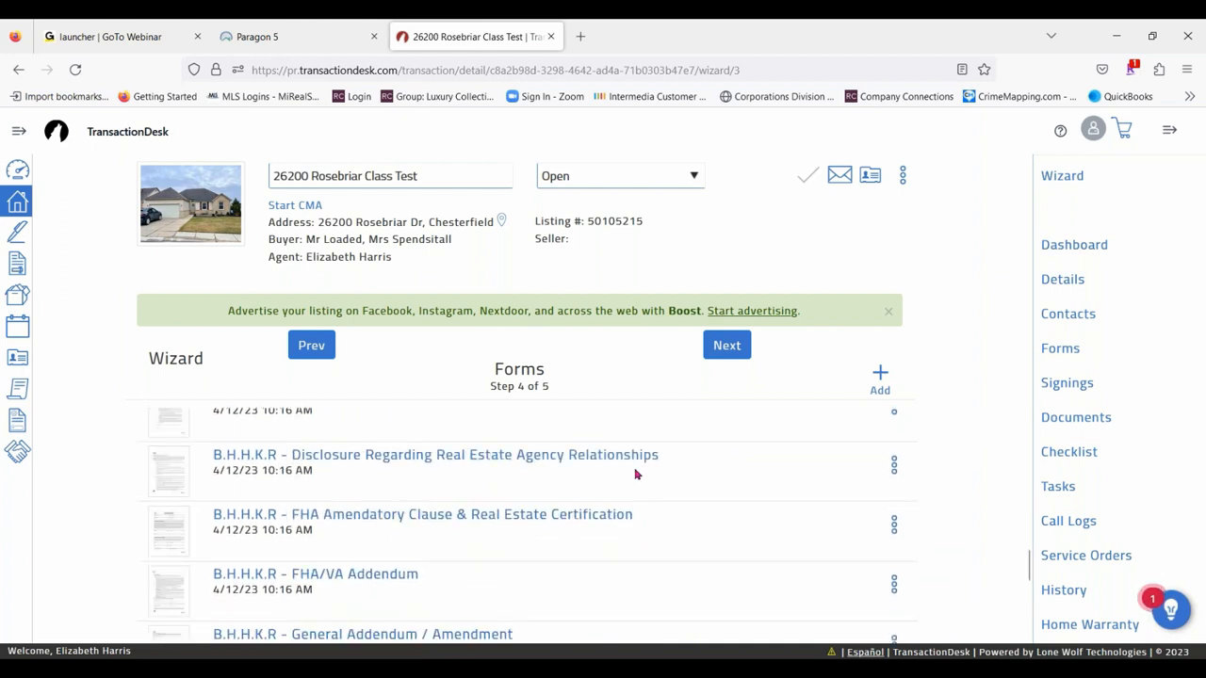
{"action": "scroll", "coordinate": [615, 509], "scroll_direction": "up", "scroll_amount": 4}
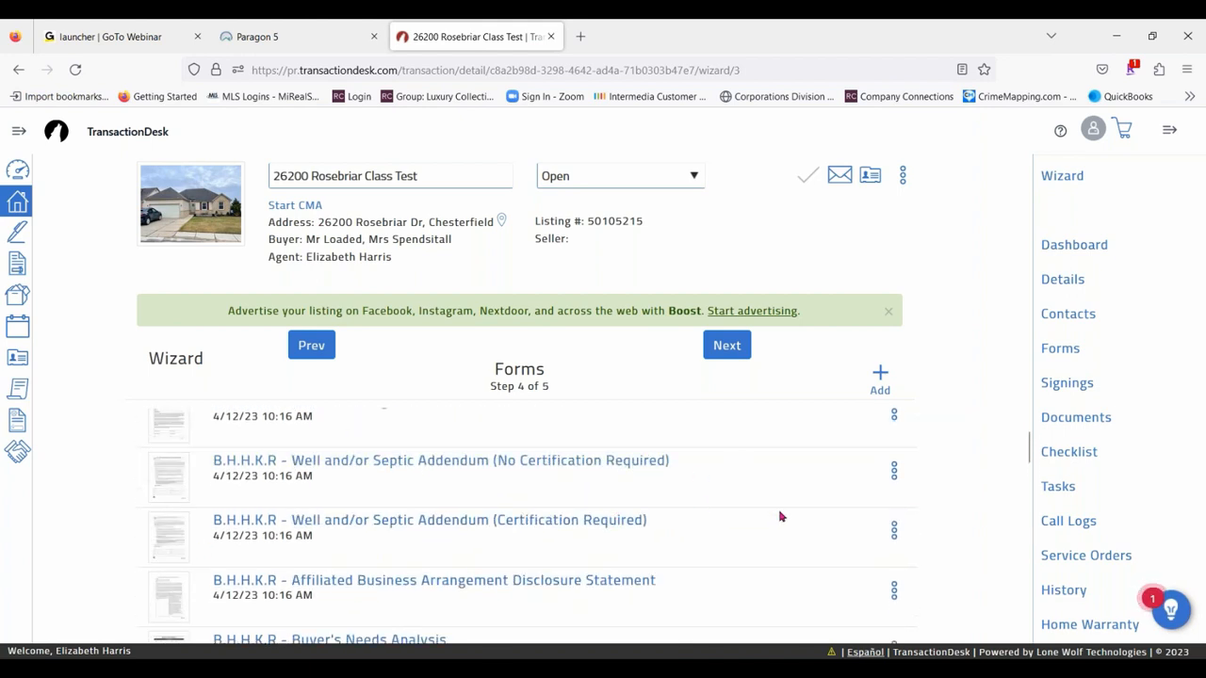
{"action": "scroll", "coordinate": [781, 515], "scroll_direction": "up", "scroll_amount": 2}
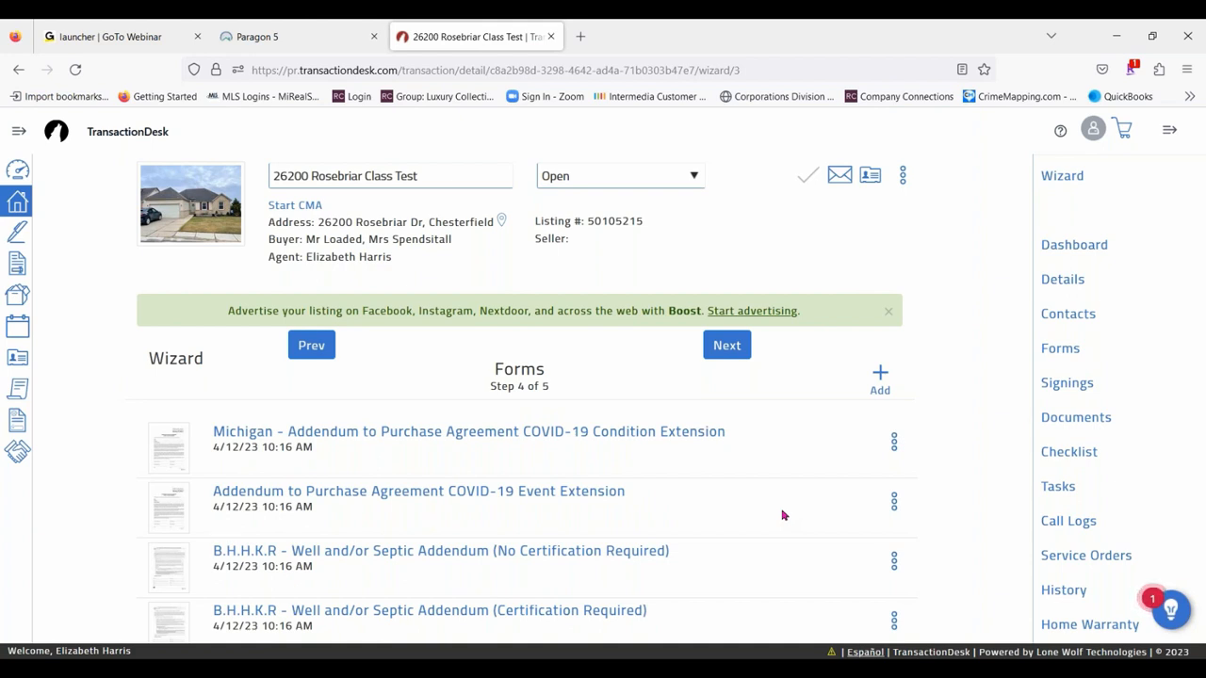
- Search the form library for "Purchase Agreement" and select the GMAR - Purchase Agreement form
{"action": "left_click", "coordinate": [880, 377]}
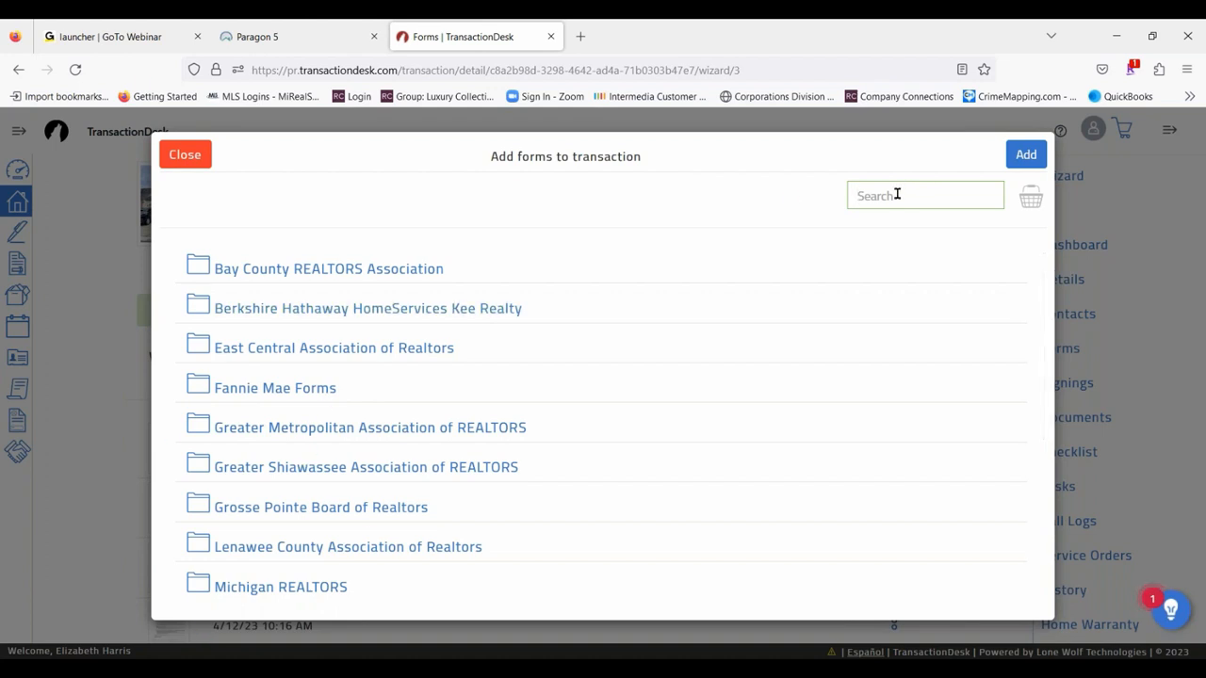
{"action": "type", "text": "Purchase Agreement"}
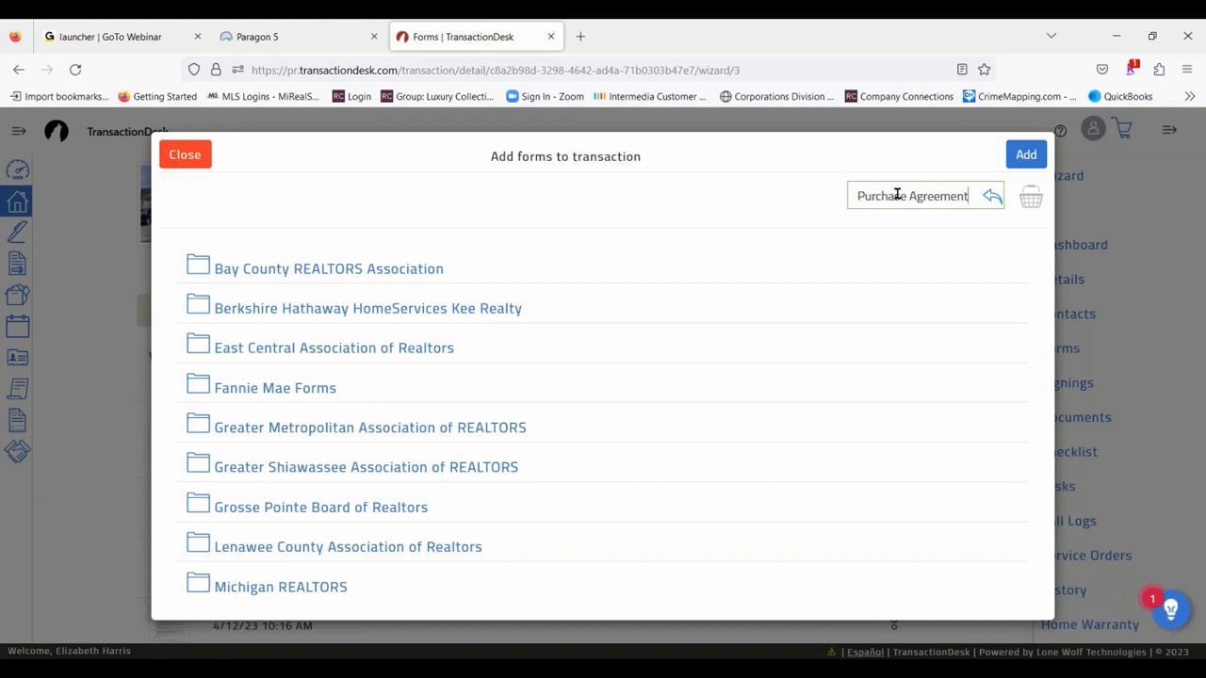
{"action": "key", "text": "Return"}
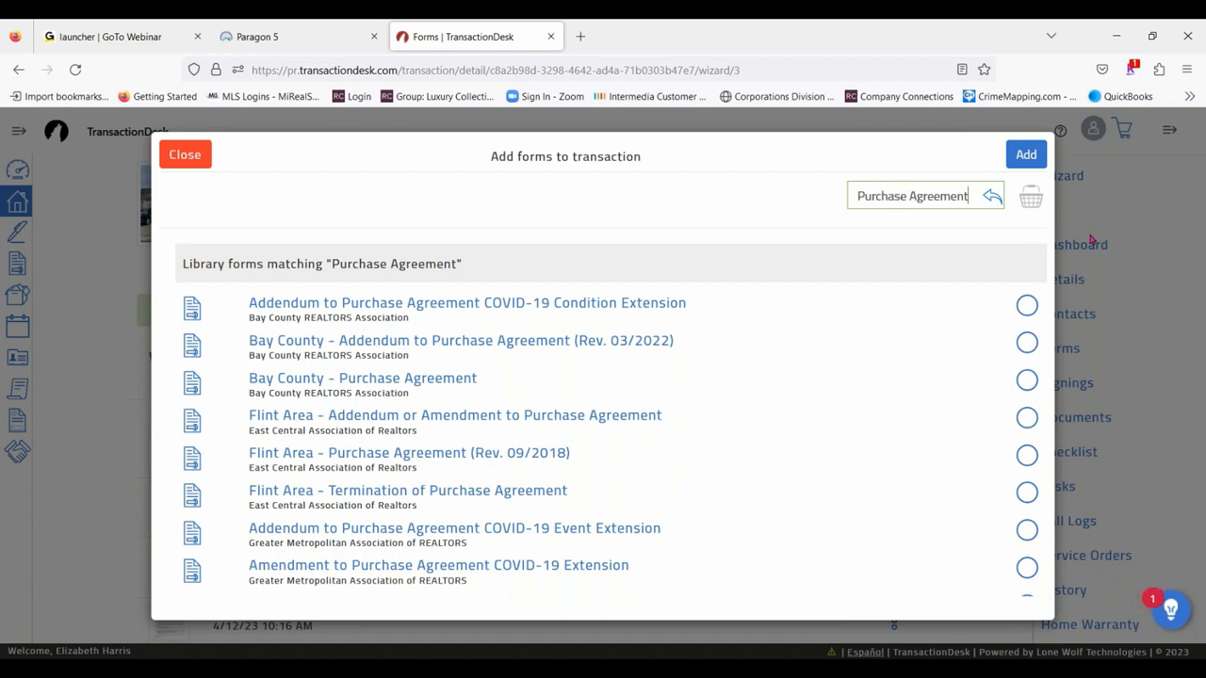
{"action": "left_click", "coordinate": [1022, 304]}
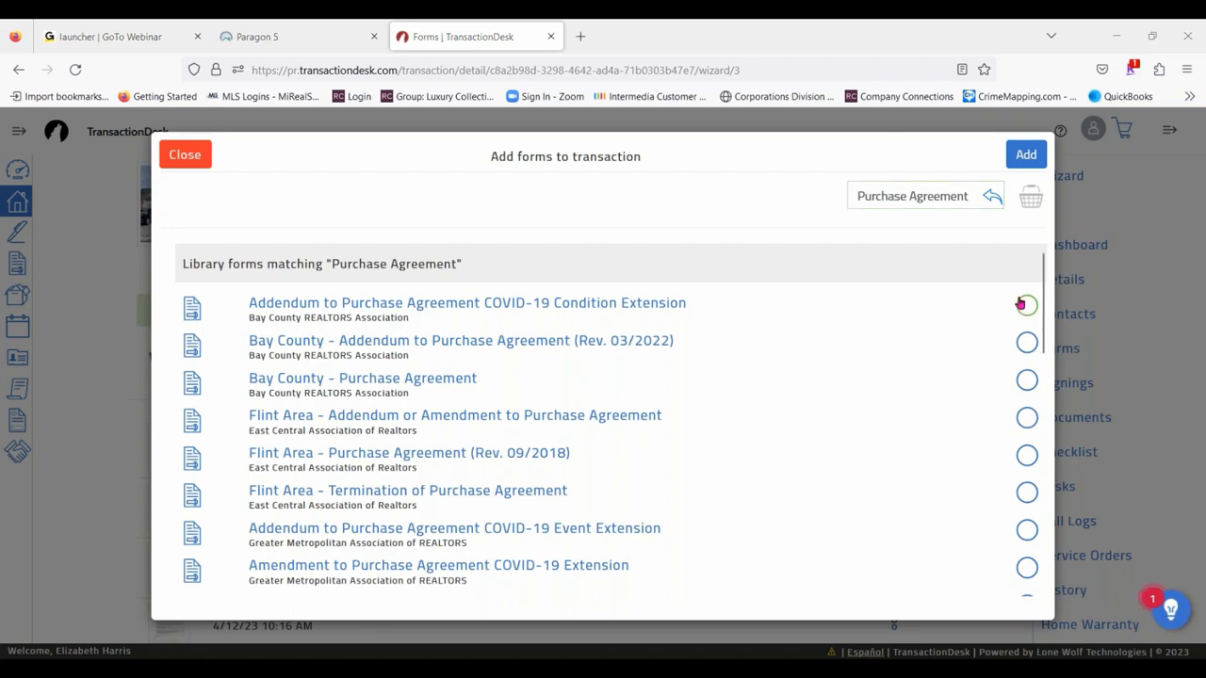
{"action": "scroll", "coordinate": [552, 404], "scroll_direction": "down", "scroll_amount": 5}
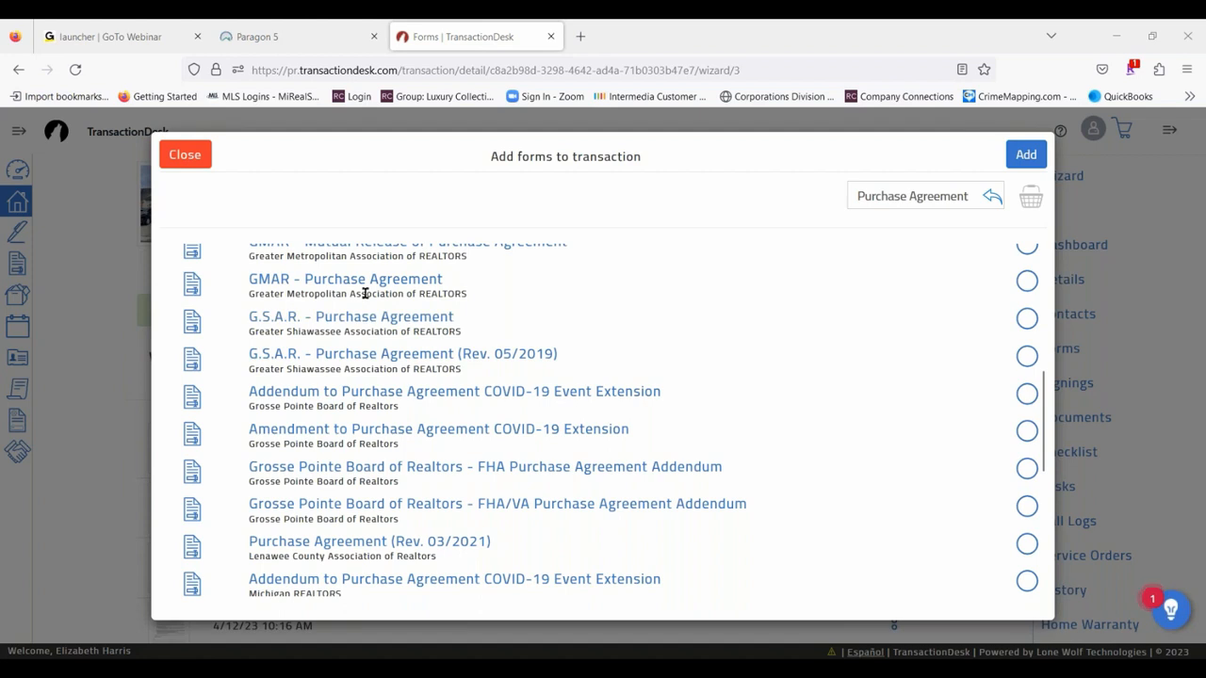
{"action": "left_click", "coordinate": [1027, 281]}
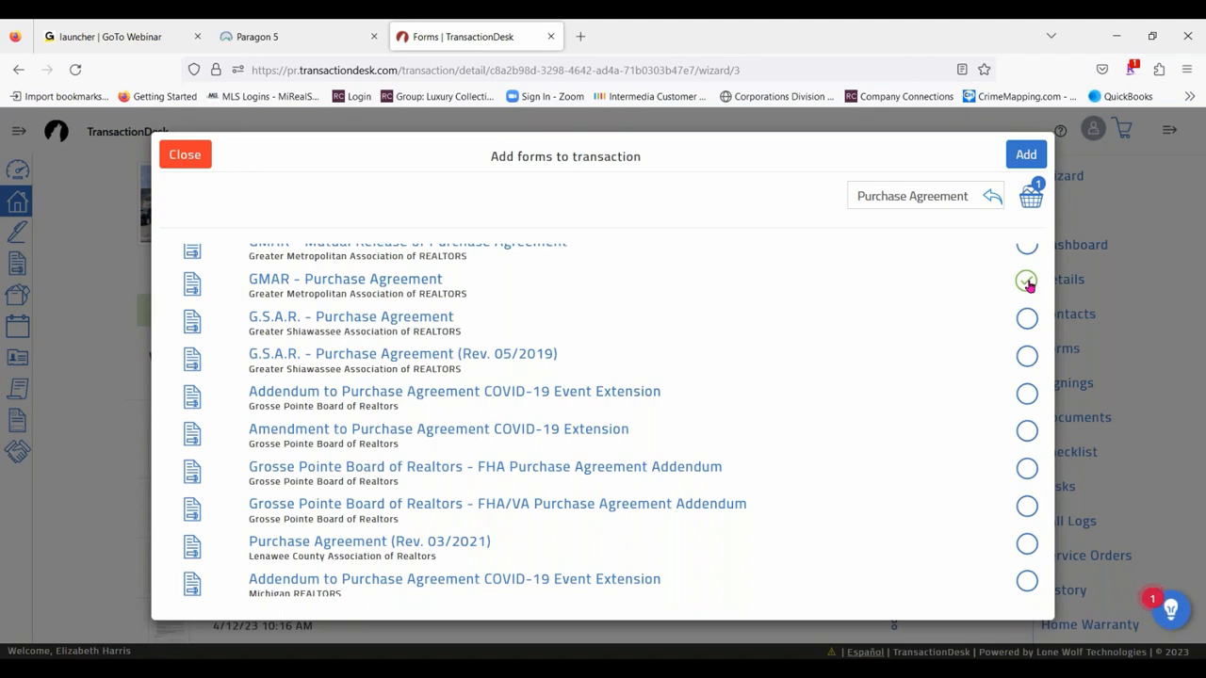
- Select Michigan - Disclosure Regarding Real Estate Agency Relationships (Rev 6/11) from the Michigan REALTORS library and add the chosen forms to the transaction
{"action": "scroll", "coordinate": [625, 367], "scroll_direction": "up", "scroll_amount": 5}
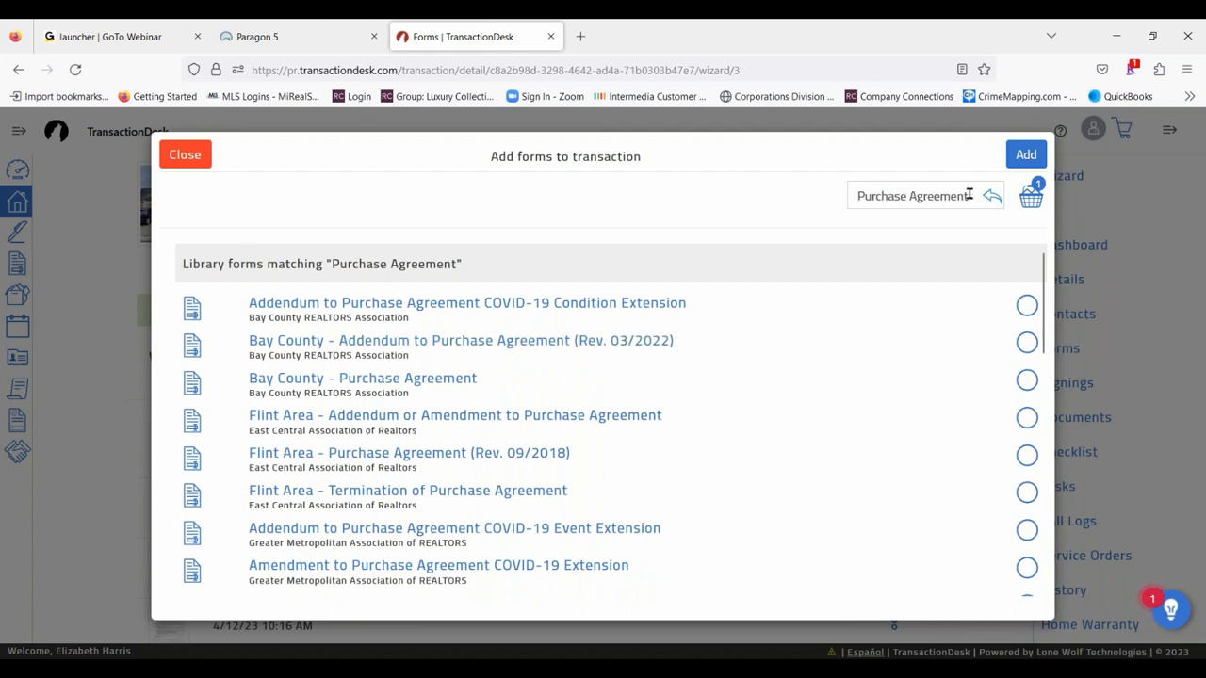
{"action": "left_click", "coordinate": [898, 195]}
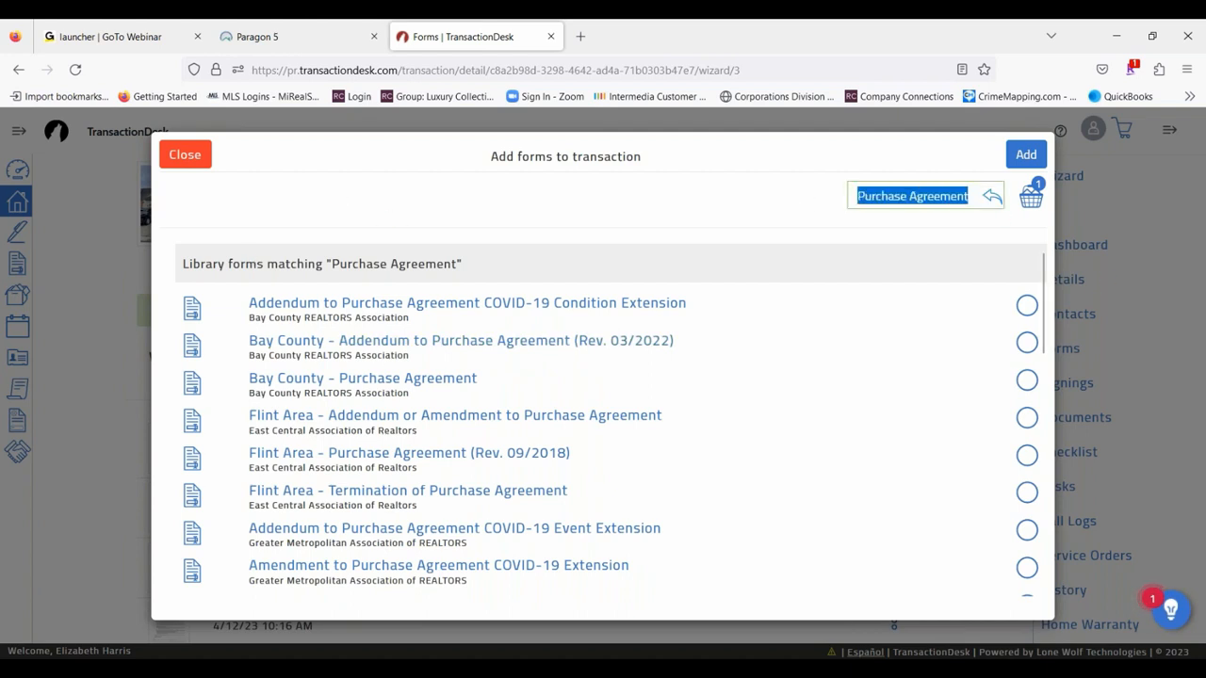
{"action": "key", "text": "BackSpace"}
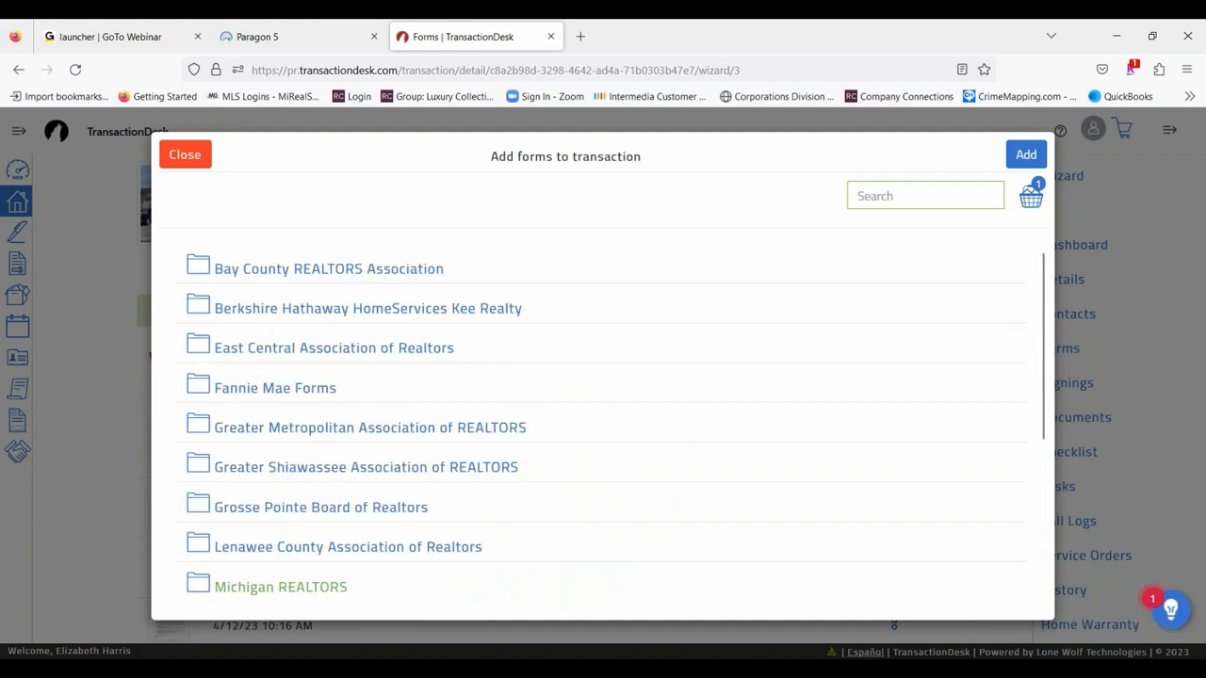
{"action": "scroll", "coordinate": [269, 348], "scroll_direction": "down", "scroll_amount": 2}
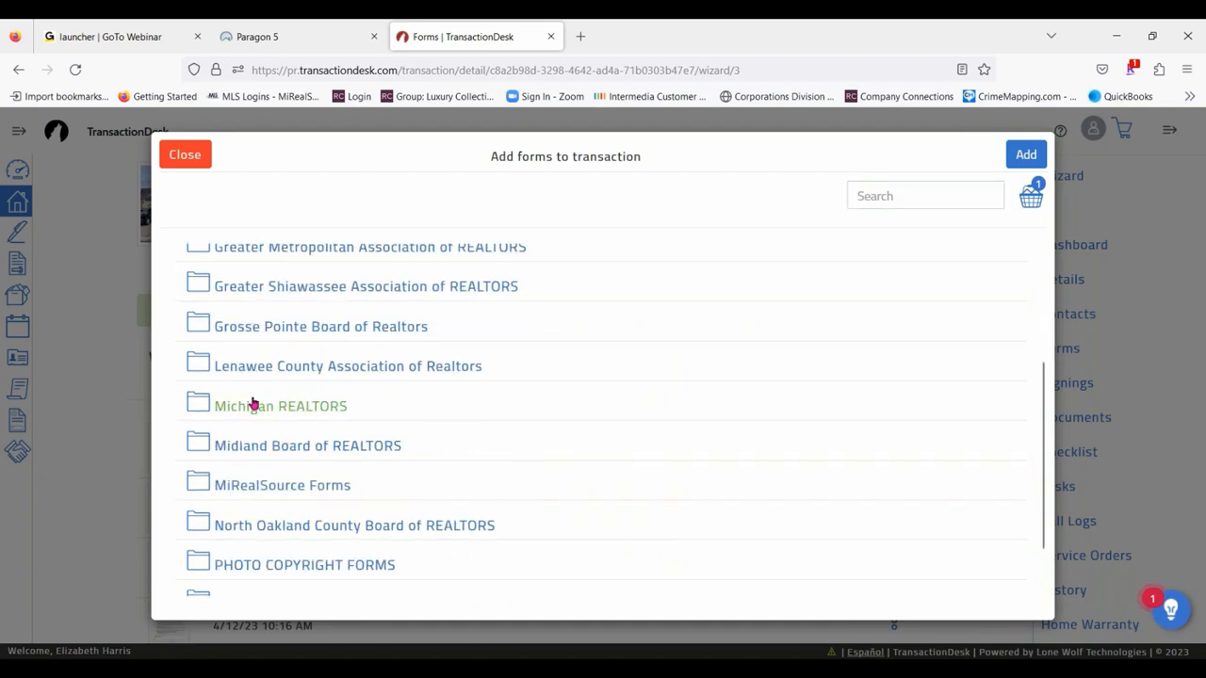
{"action": "left_click", "coordinate": [253, 405]}
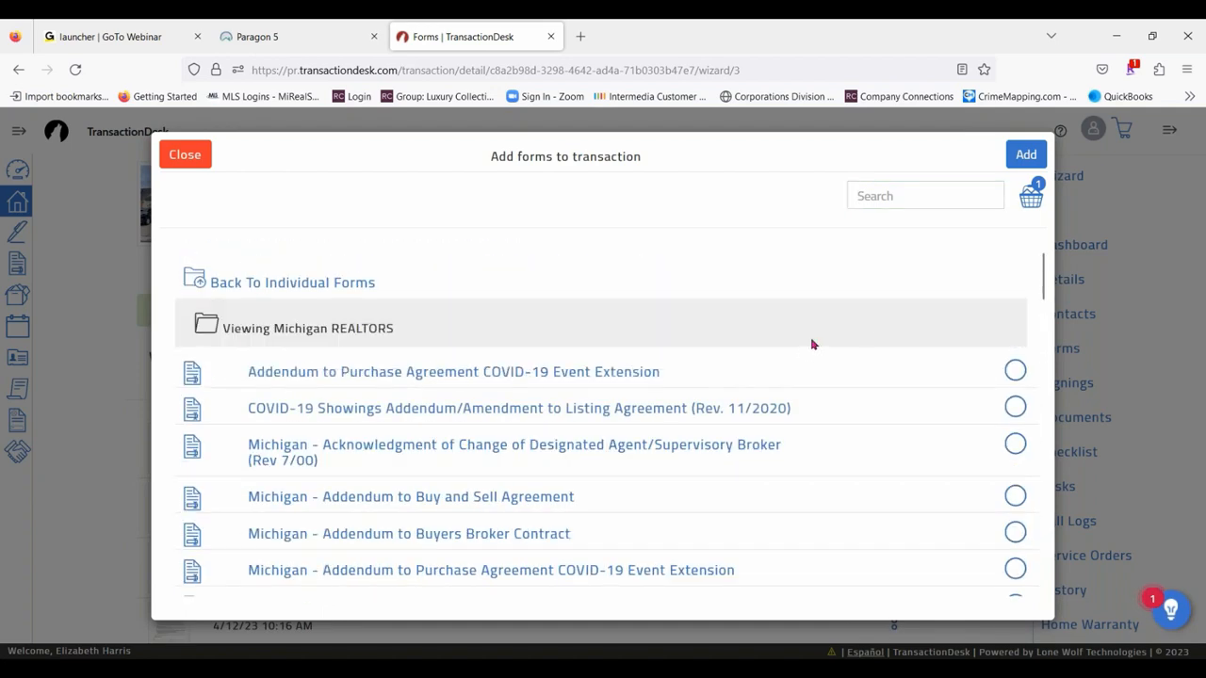
{"action": "scroll", "coordinate": [857, 347], "scroll_direction": "down", "scroll_amount": 5}
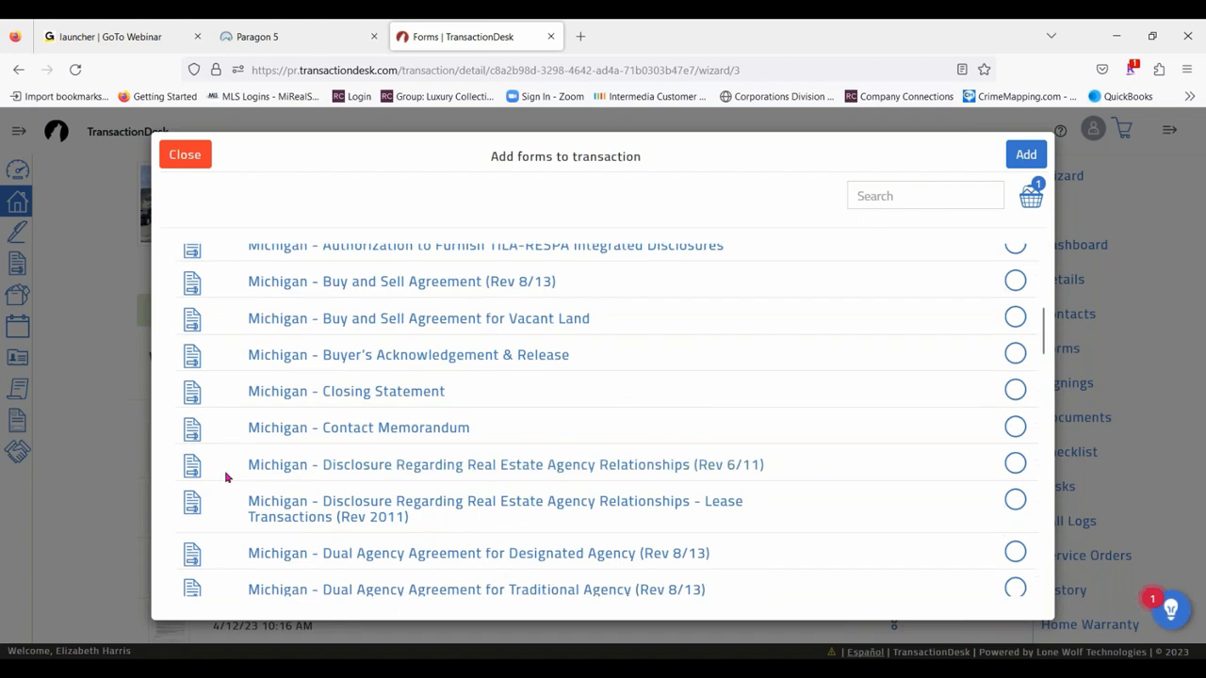
{"action": "left_click", "coordinate": [1014, 464]}
{"action": "left_click", "coordinate": [1024, 157]}
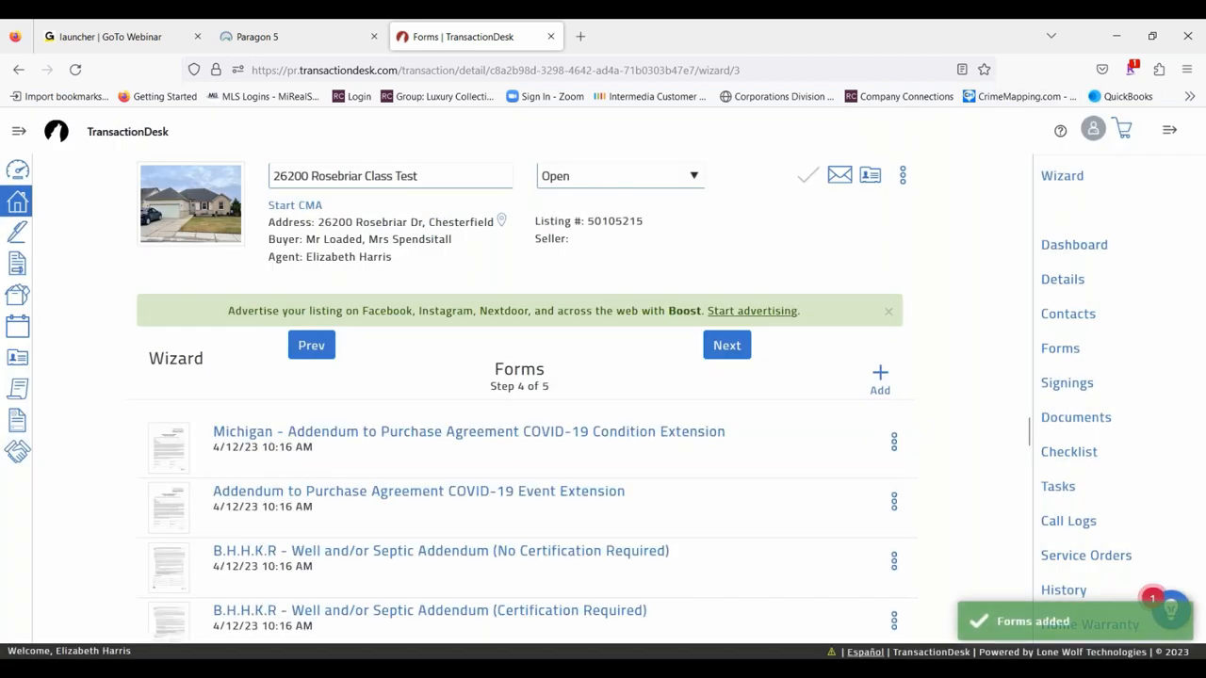
- Check the transaction's updated forms list and continue to the wizard's Documents step
{"action": "scroll", "coordinate": [967, 442], "scroll_direction": "down", "scroll_amount": 5}
{"action": "scroll", "coordinate": [969, 443], "scroll_direction": "down", "scroll_amount": 5}
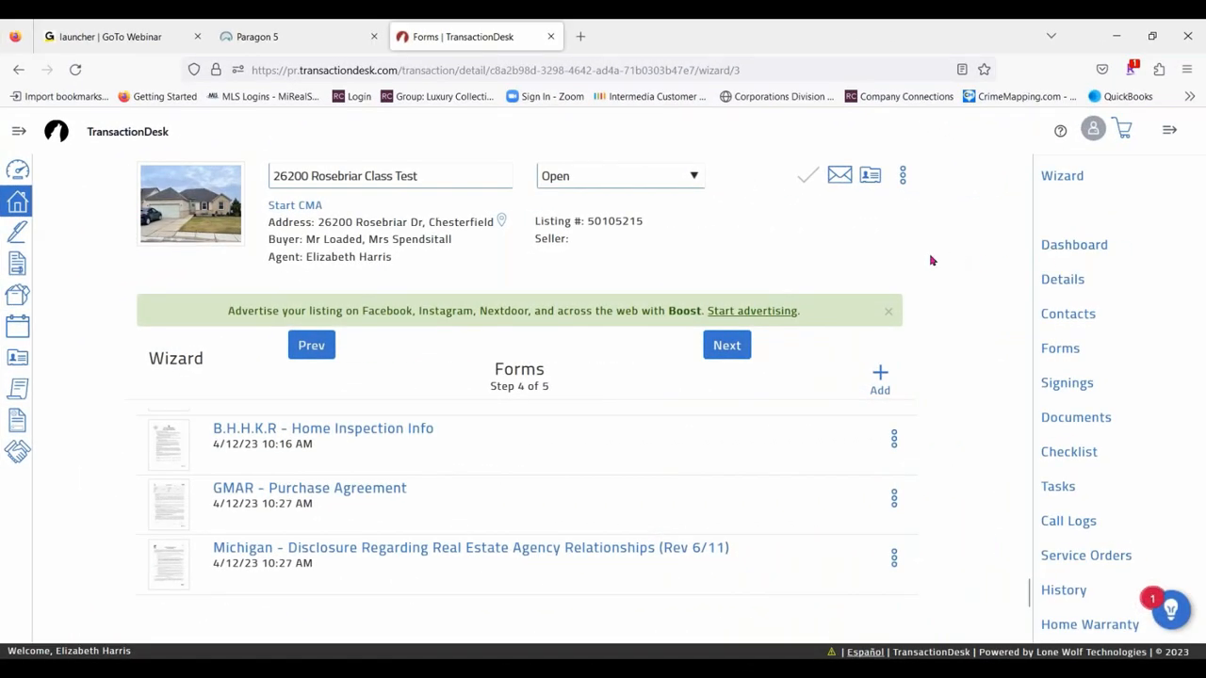
{"action": "left_click", "coordinate": [726, 345]}
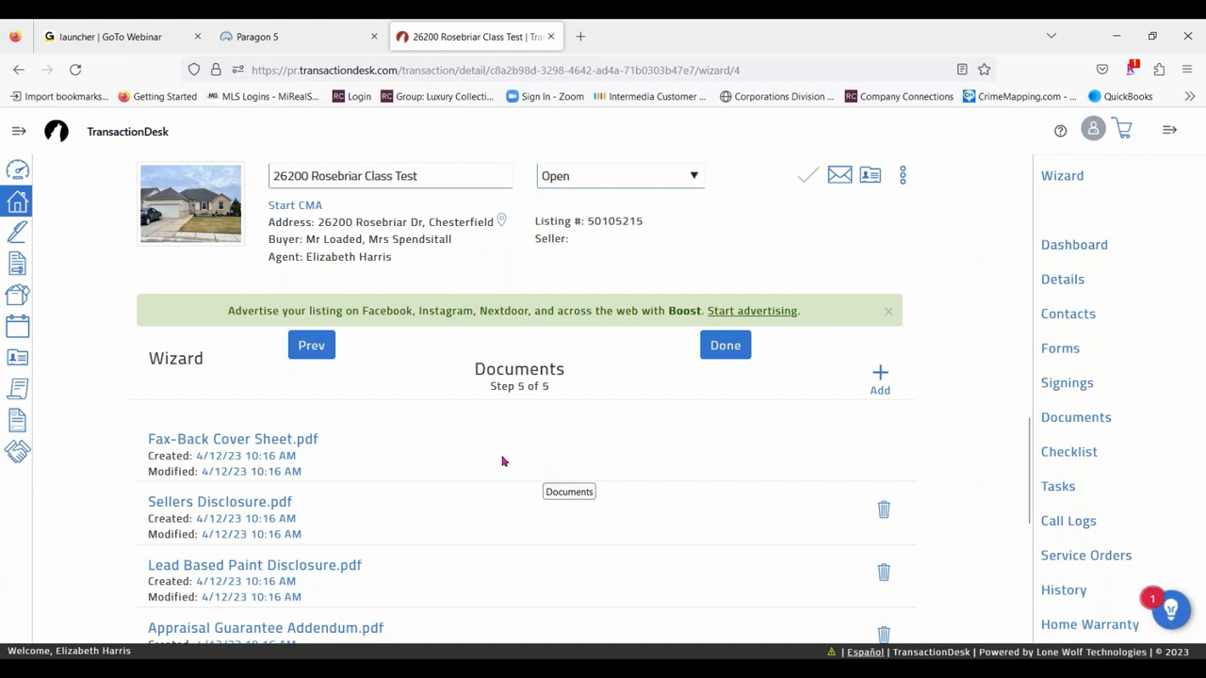
- Look through the documents in the transaction and check the MLS listing's transaction link in Paragon
{"action": "scroll", "coordinate": [589, 506], "scroll_direction": "down", "scroll_amount": 3}
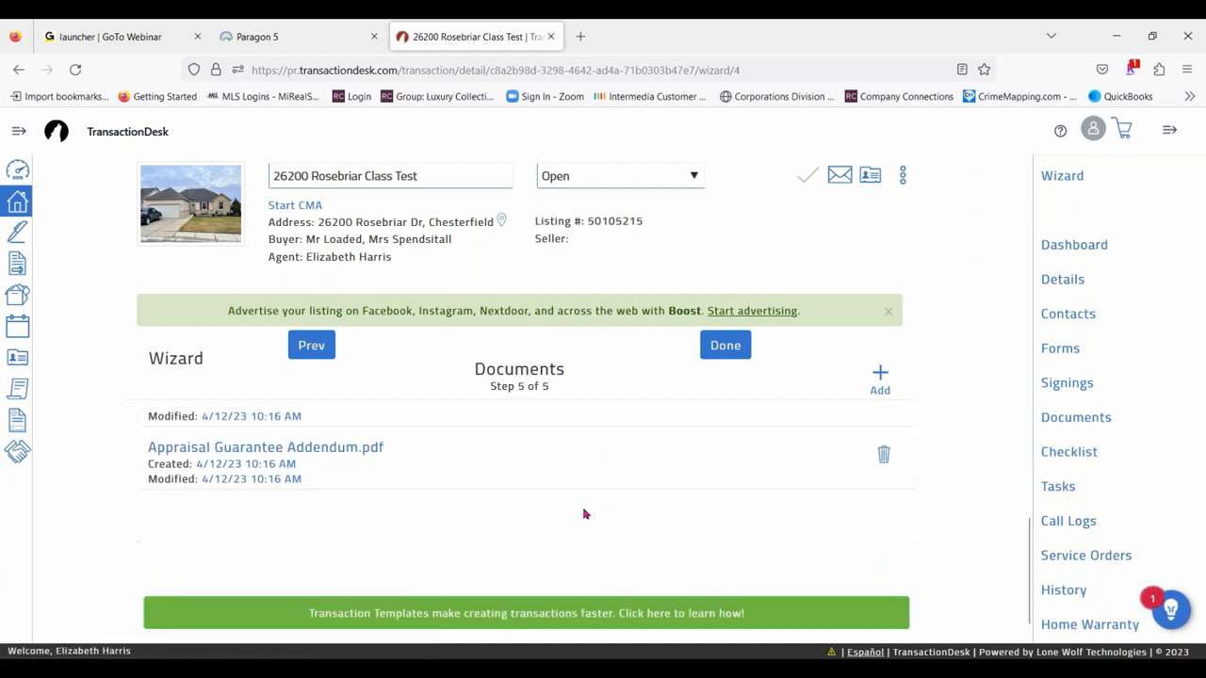
{"action": "scroll", "coordinate": [527, 523], "scroll_direction": "up", "scroll_amount": 3}
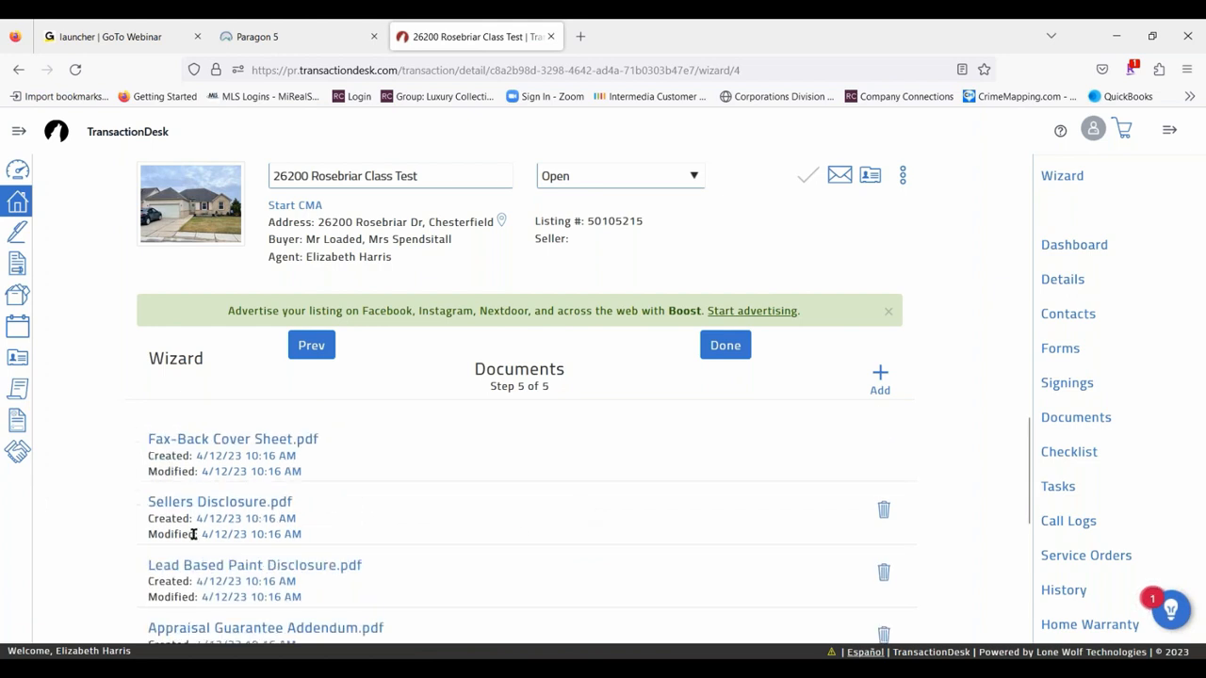
{"action": "scroll", "coordinate": [455, 530], "scroll_direction": "down", "scroll_amount": 2}
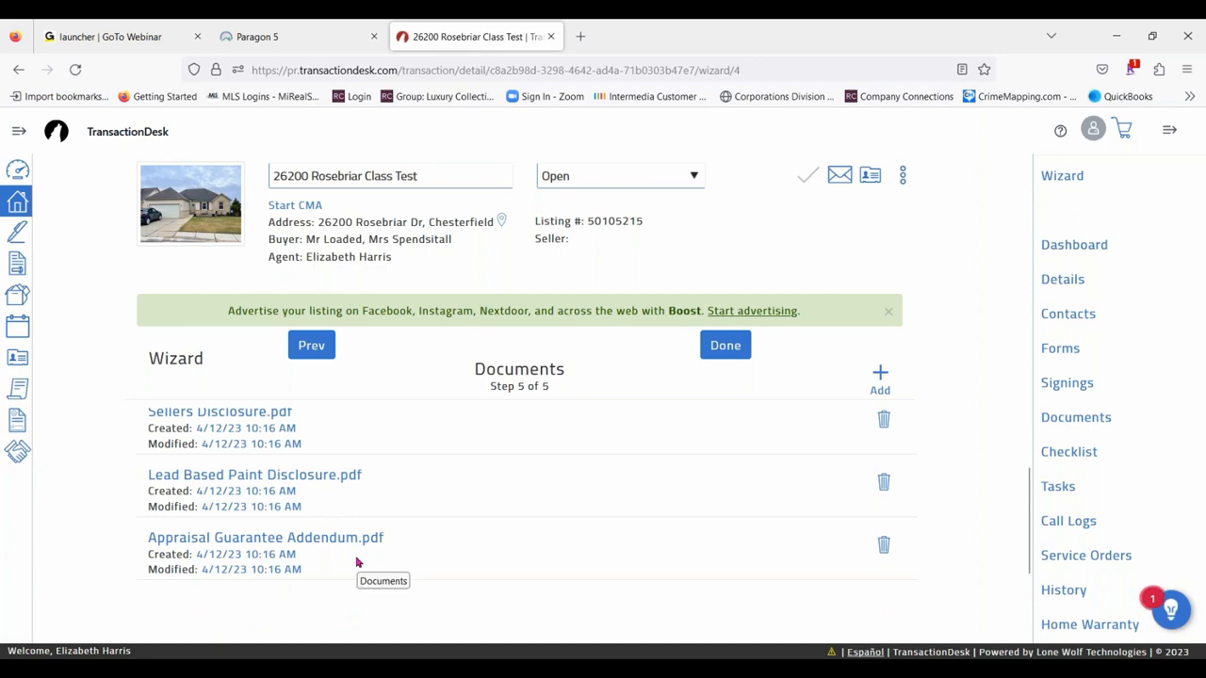
{"action": "left_click", "coordinate": [256, 36]}
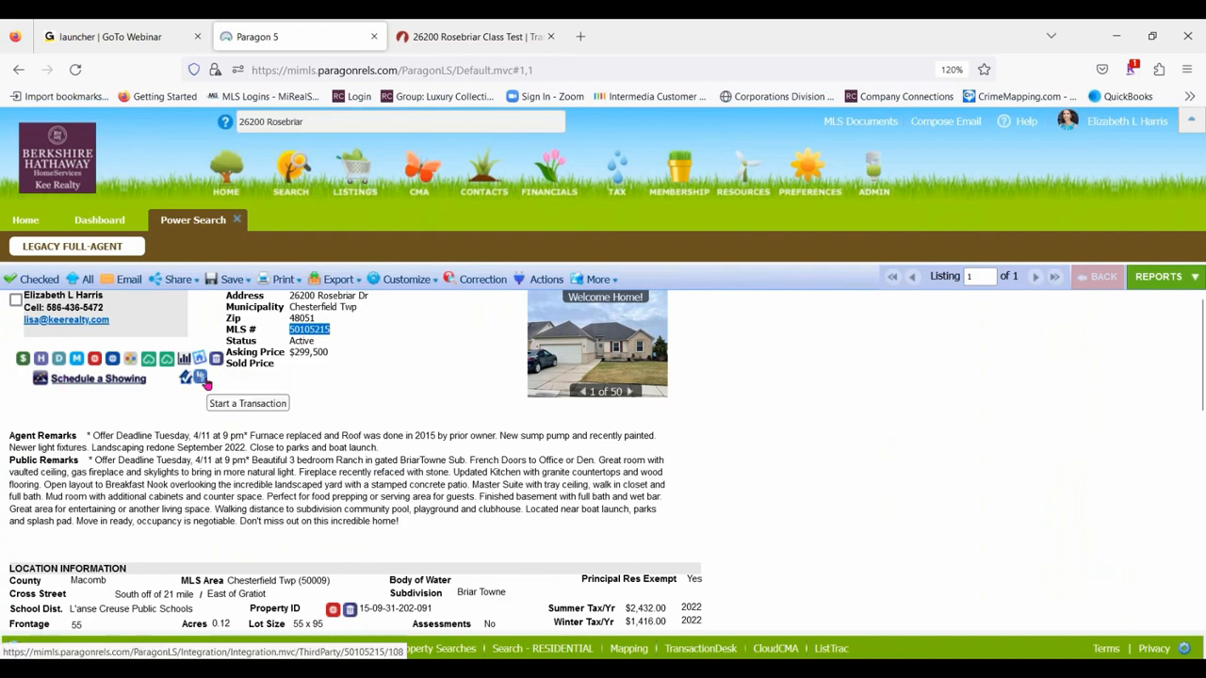
{"action": "left_click", "coordinate": [476, 36]}
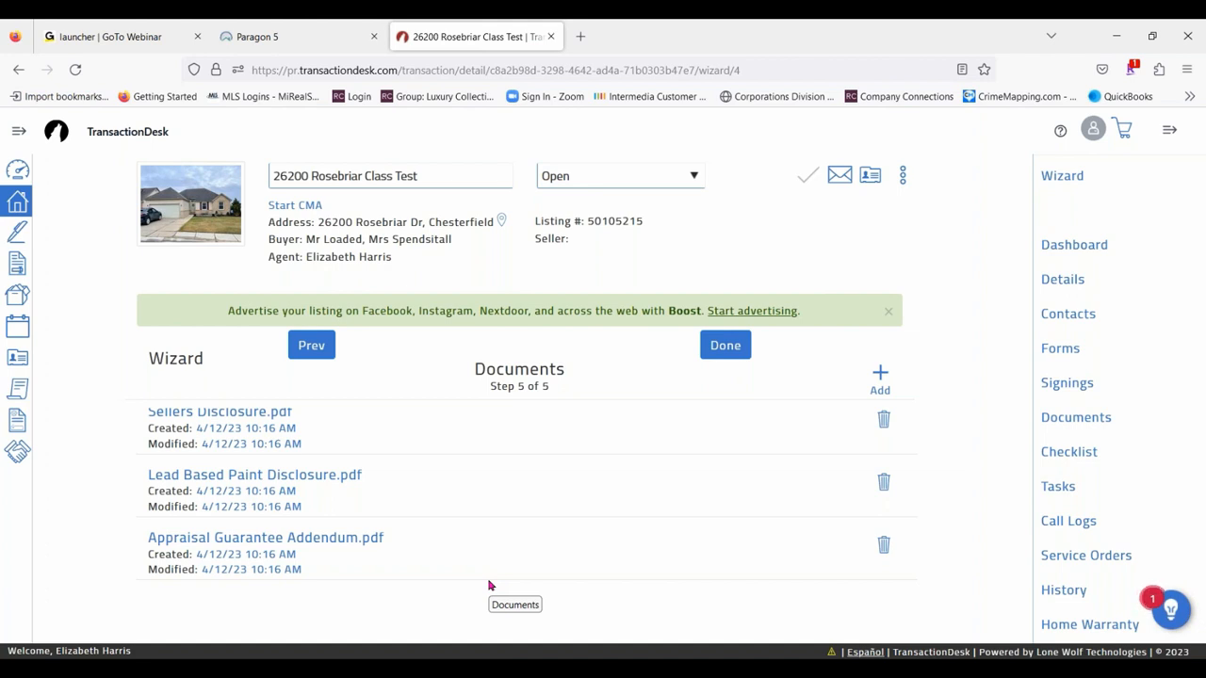
{"action": "left_click", "coordinate": [882, 375]}
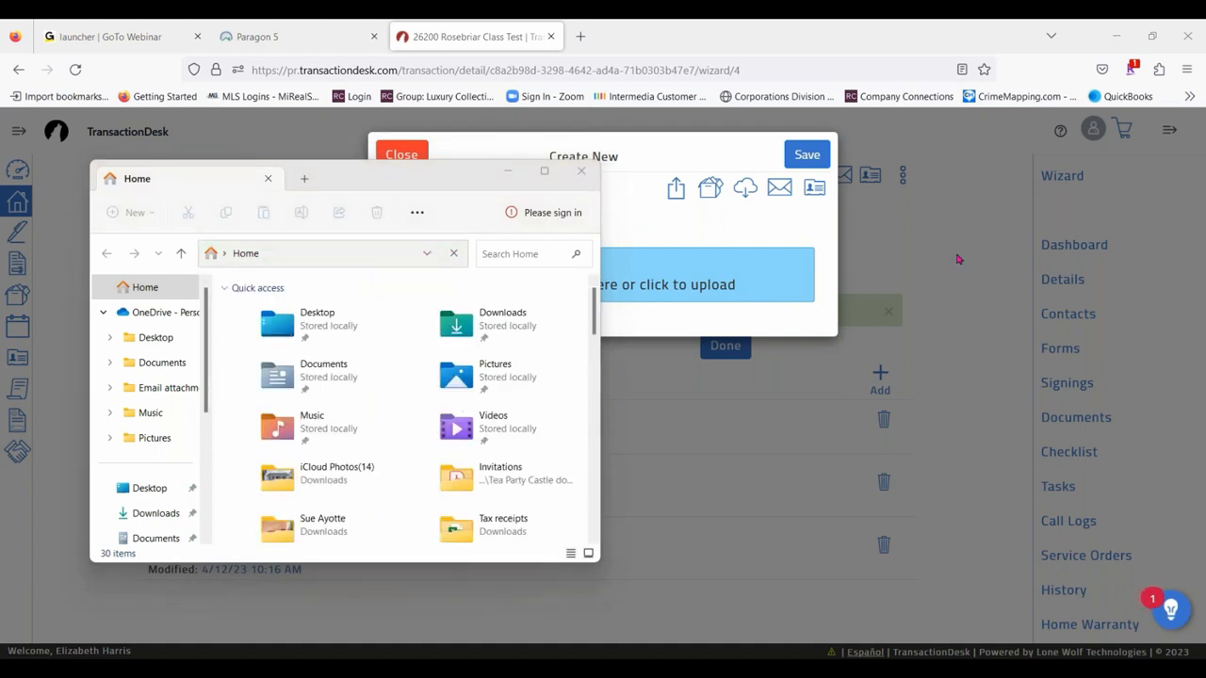
{"action": "left_click", "coordinate": [515, 323]}
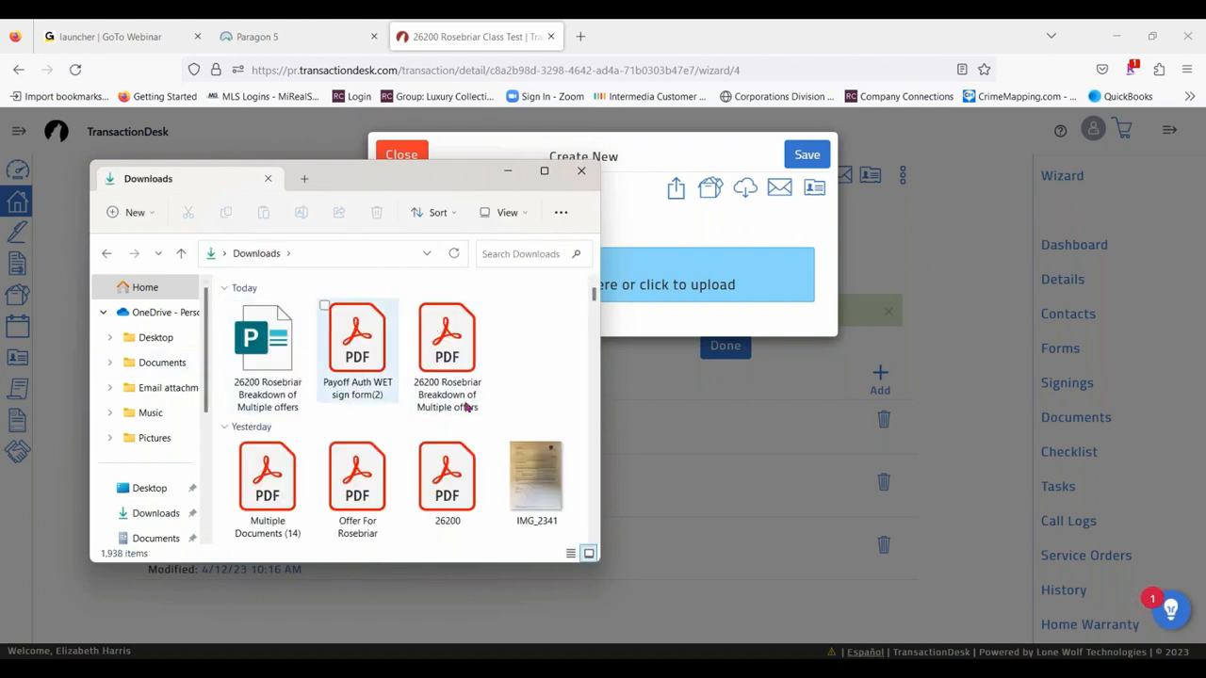
{"action": "left_click_drag", "start_coordinate": [375, 179], "coordinate": [340, 269]}
{"action": "scroll", "coordinate": [427, 531], "scroll_direction": "down", "scroll_amount": 2}
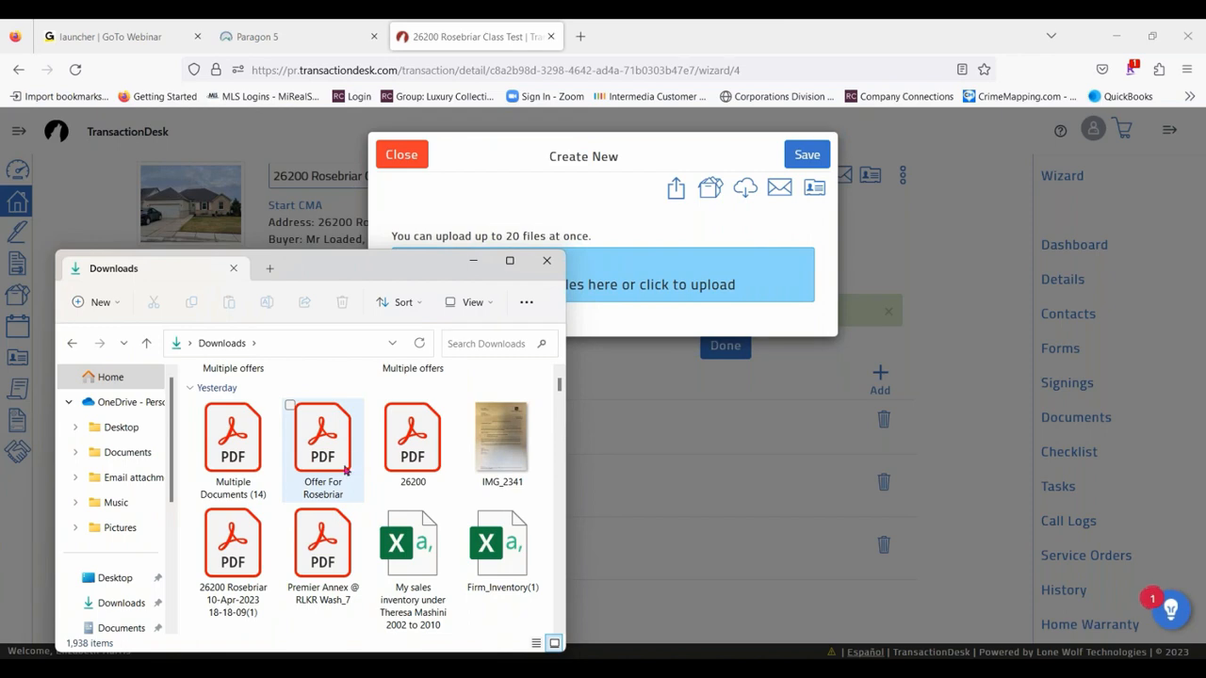
{"action": "scroll", "coordinate": [376, 471], "scroll_direction": "down", "scroll_amount": 2}
{"action": "scroll", "coordinate": [403, 492], "scroll_direction": "down", "scroll_amount": 2}
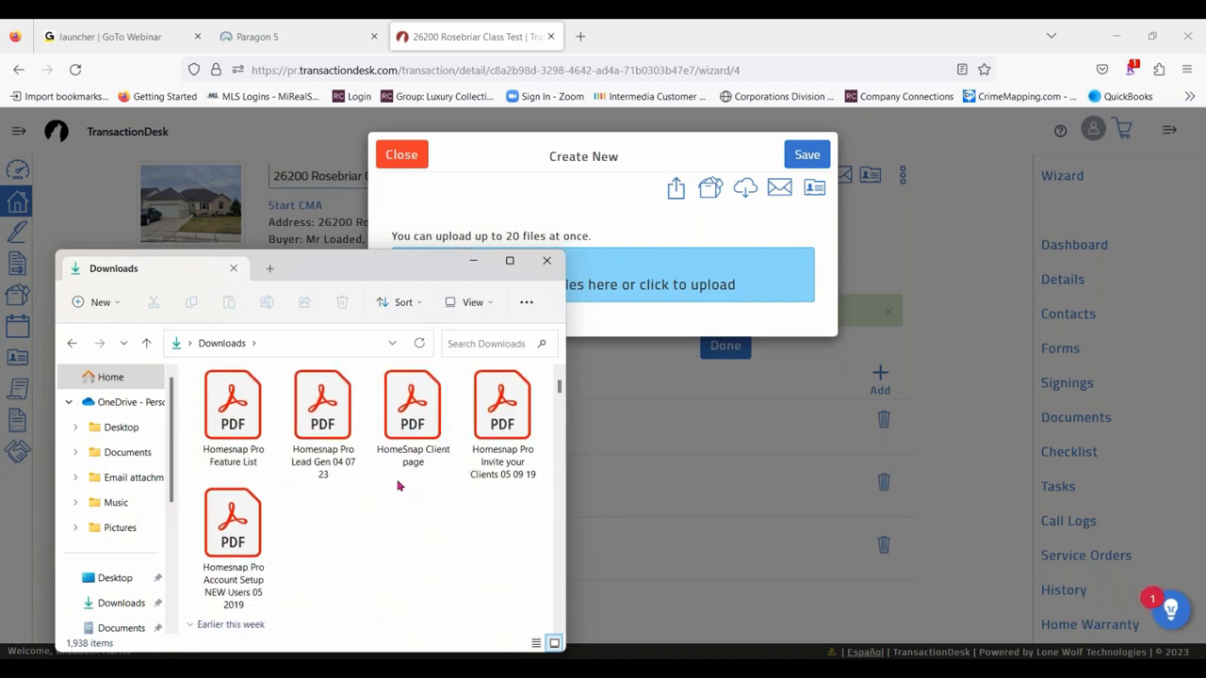
{"action": "scroll", "coordinate": [396, 483], "scroll_direction": "down", "scroll_amount": 3}
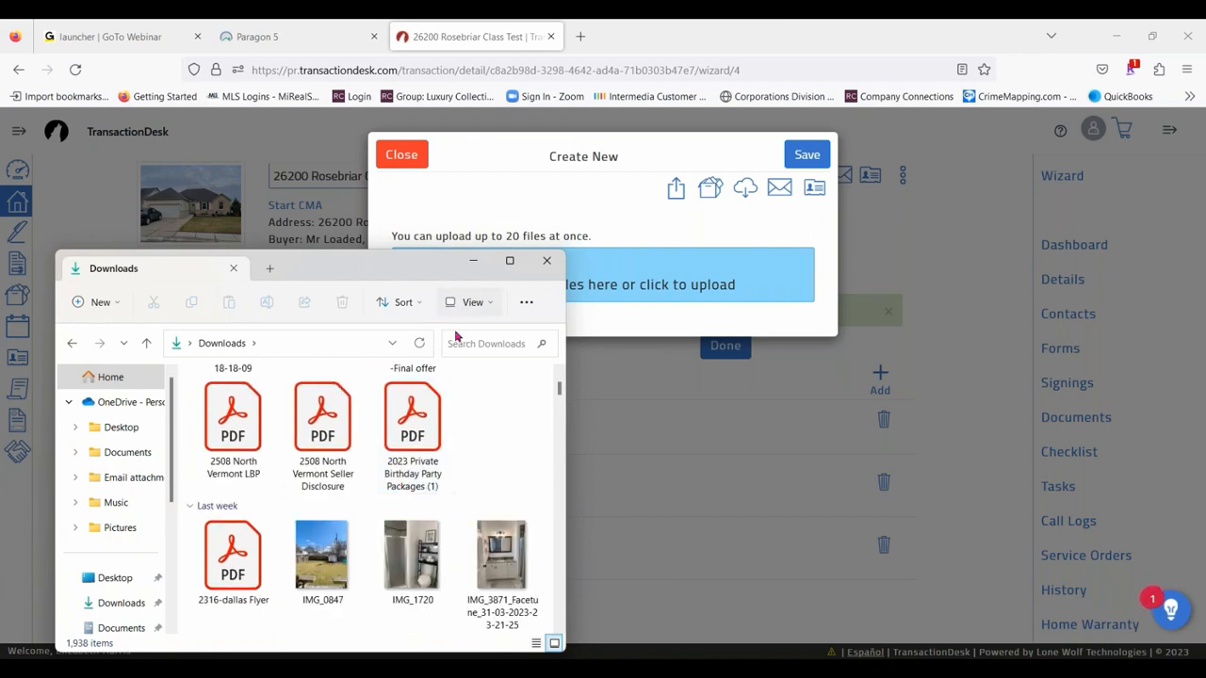
{"action": "left_click", "coordinate": [322, 441]}
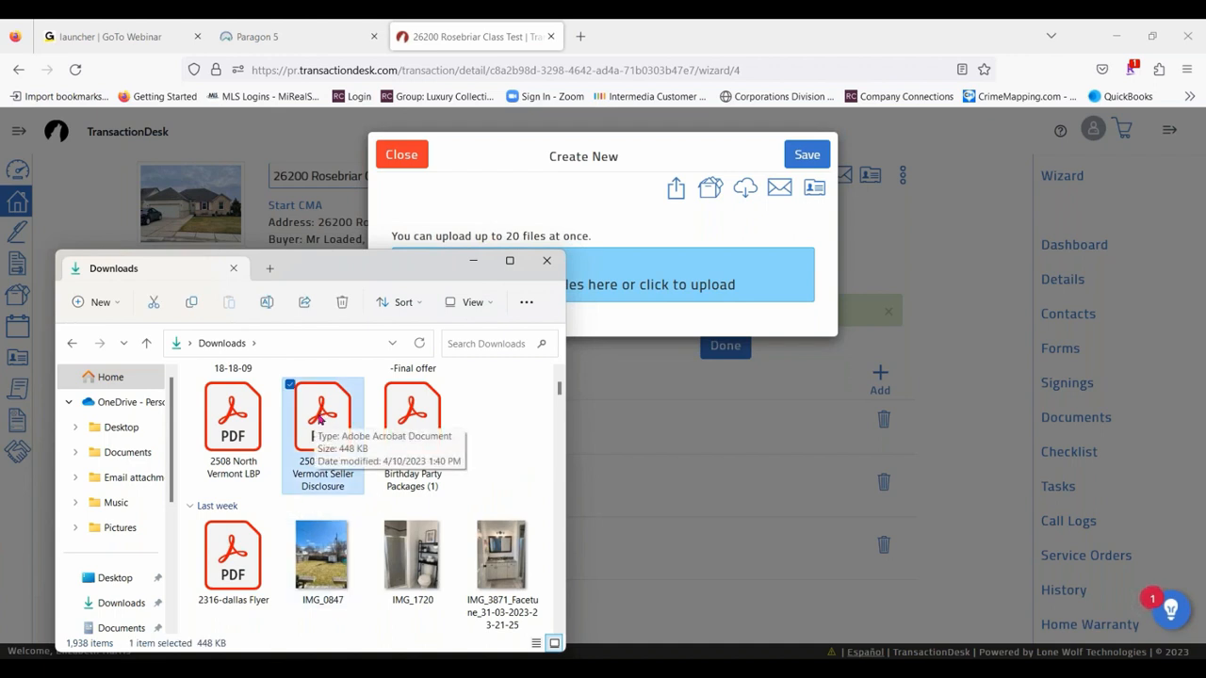
{"action": "left_click_drag", "start_coordinate": [322, 415], "coordinate": [677, 293]}
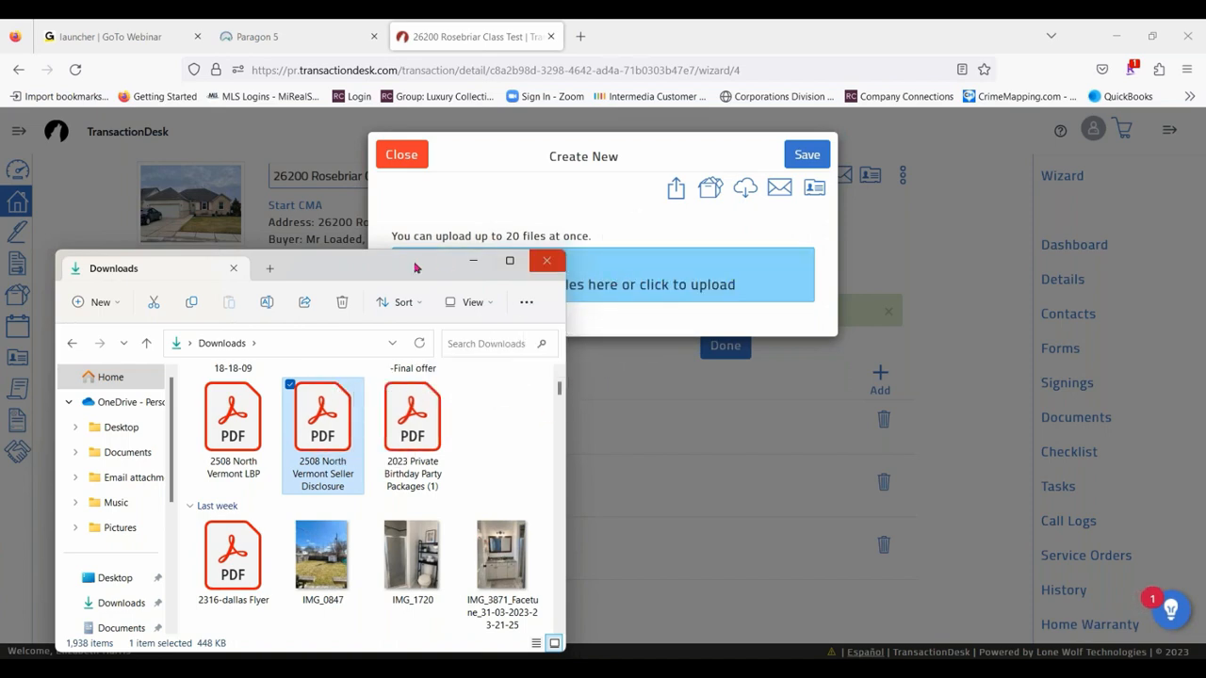
{"action": "left_click", "coordinate": [473, 261]}
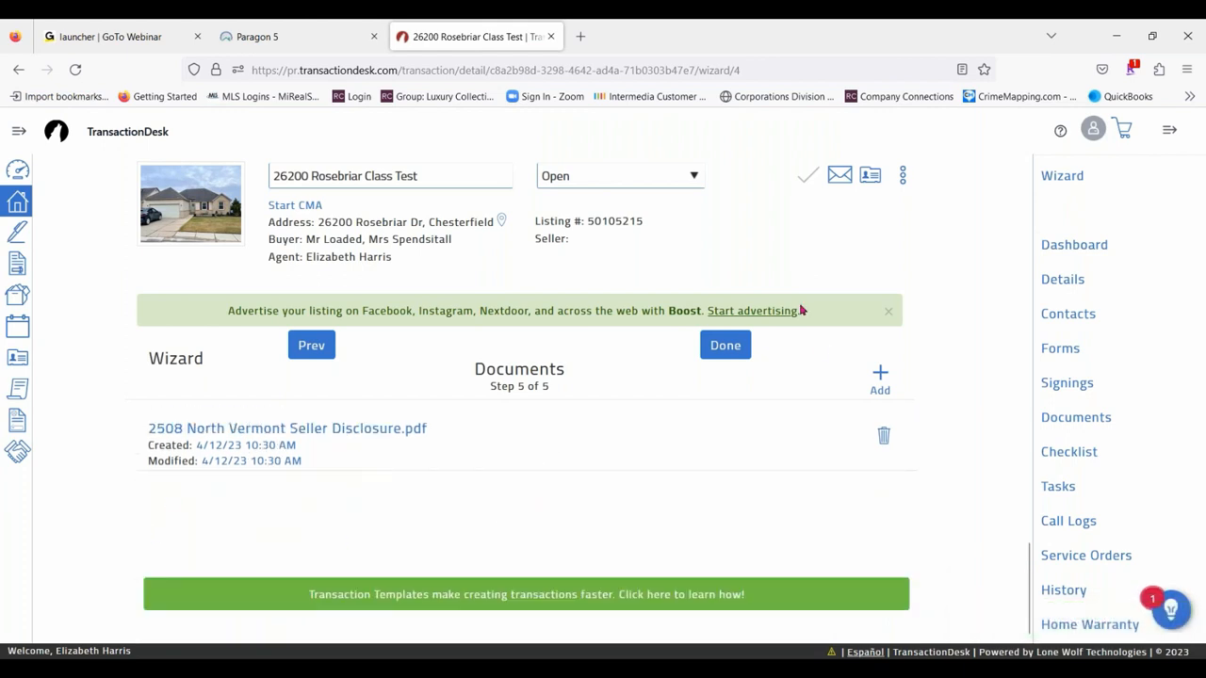
- Start another document upload for the transaction and search the Downloads folder for "disclosure"
{"action": "left_click", "coordinate": [878, 375]}
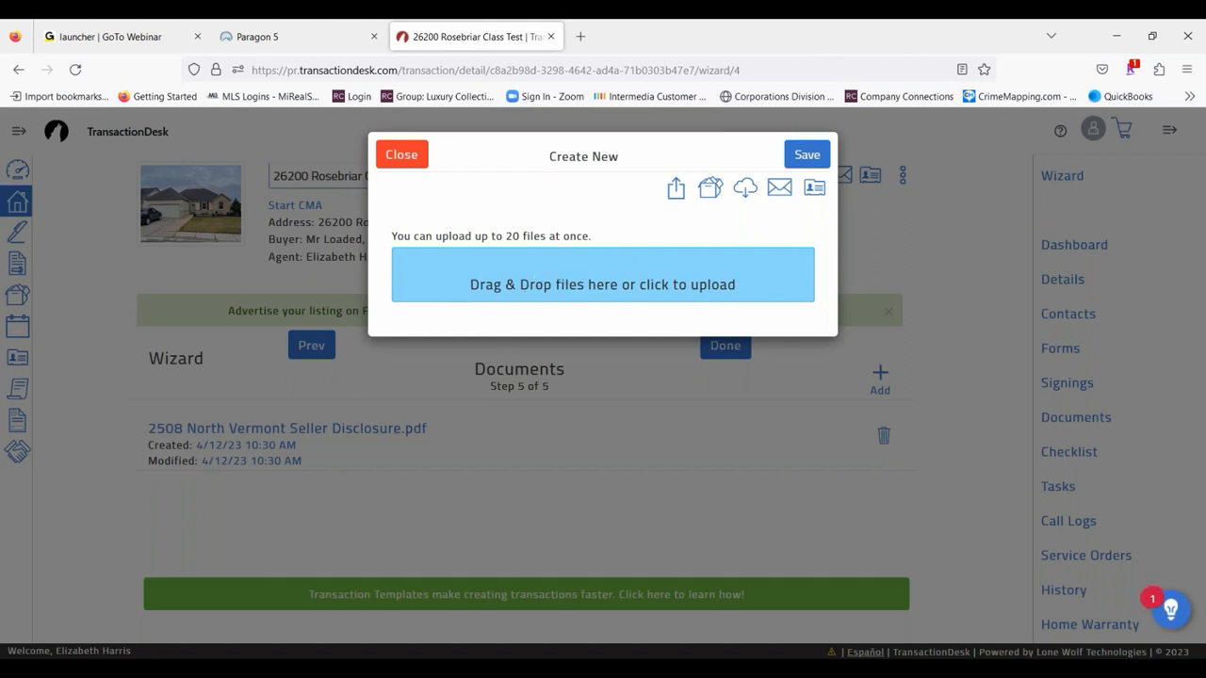
{"action": "left_click", "coordinate": [500, 277]}
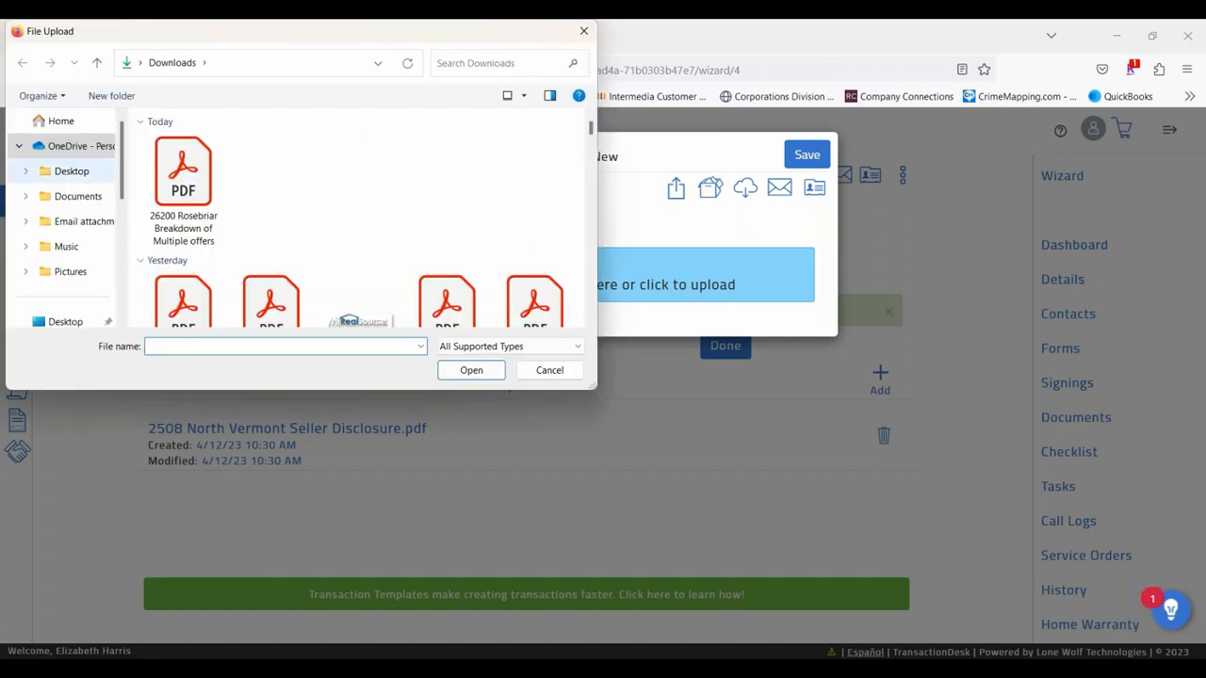
{"action": "scroll", "coordinate": [81, 236], "scroll_direction": "down", "scroll_amount": 2}
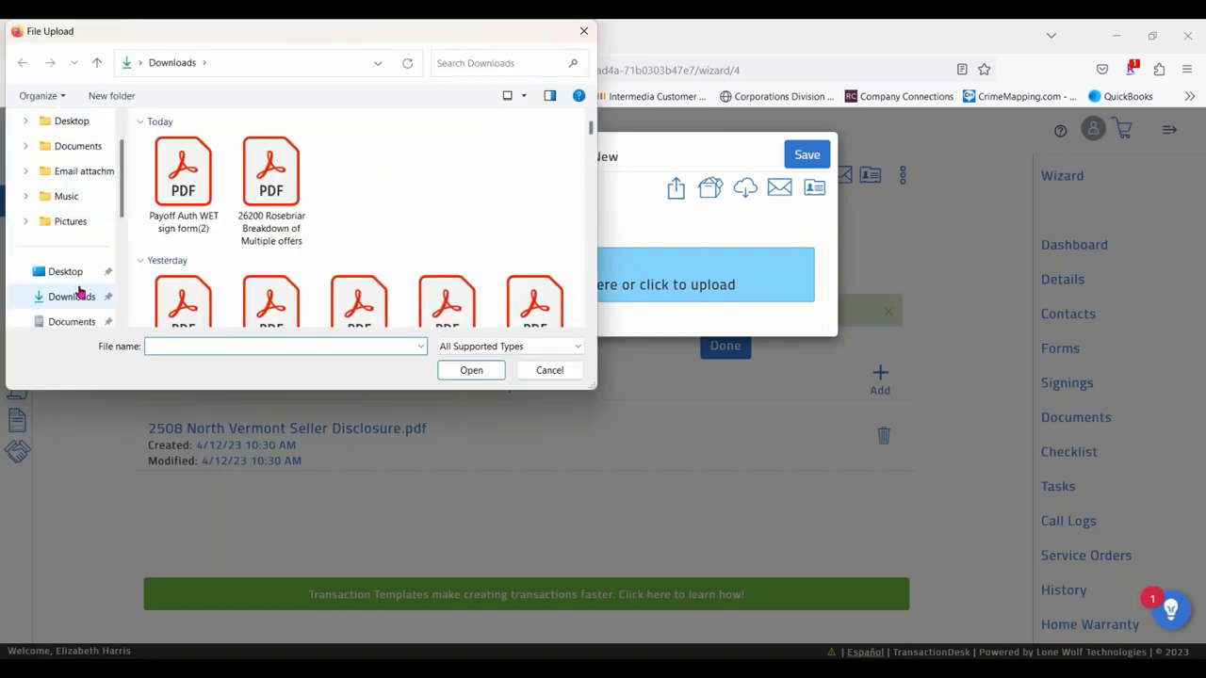
{"action": "left_click", "coordinate": [80, 294]}
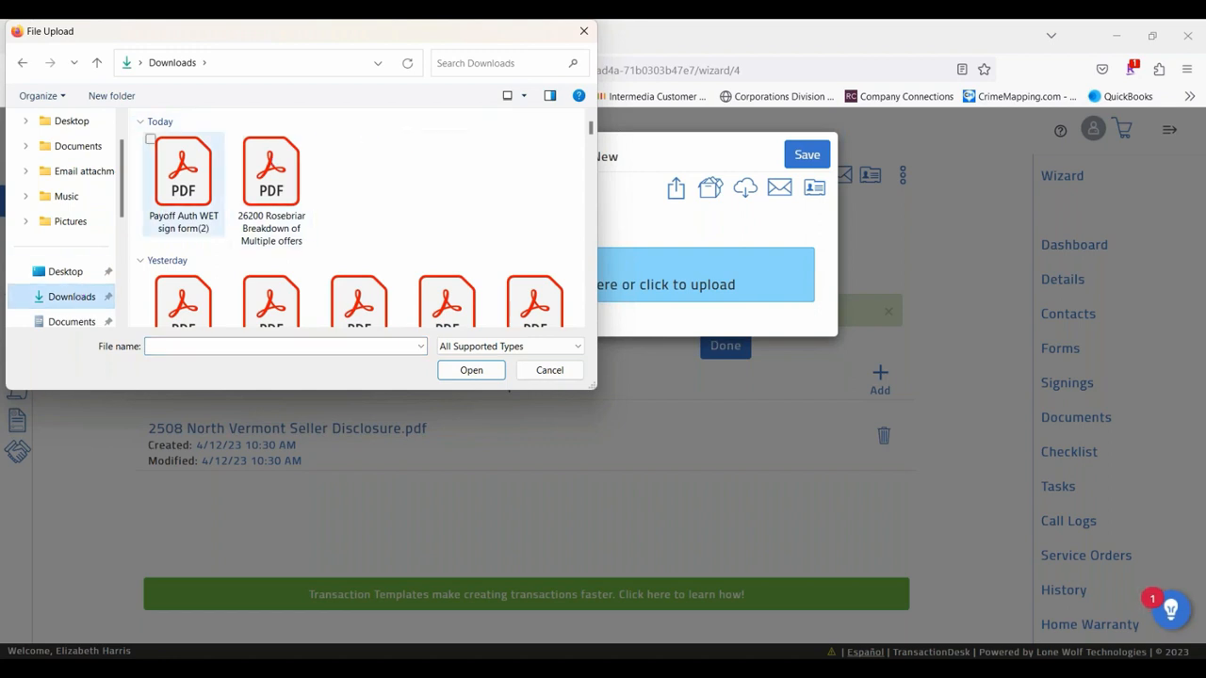
{"action": "scroll", "coordinate": [528, 219], "scroll_direction": "down", "scroll_amount": 1}
{"action": "scroll", "coordinate": [525, 226], "scroll_direction": "down", "scroll_amount": 10}
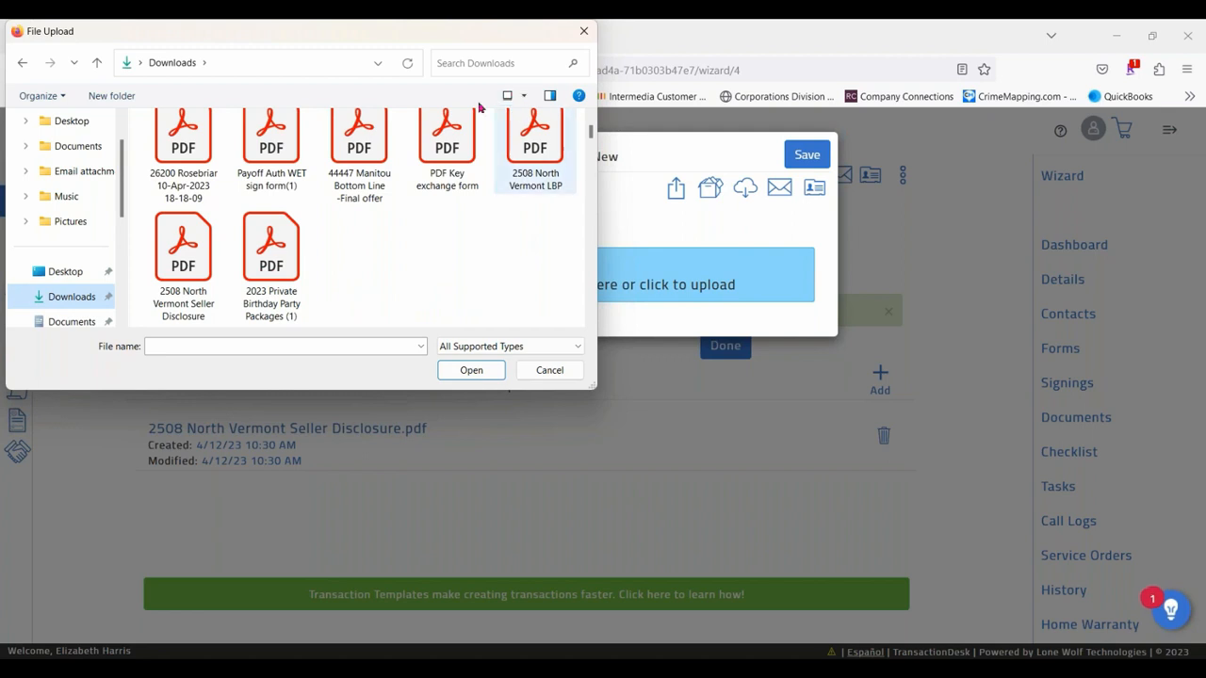
{"action": "left_click", "coordinate": [493, 63]}
{"action": "type", "text": "di"}
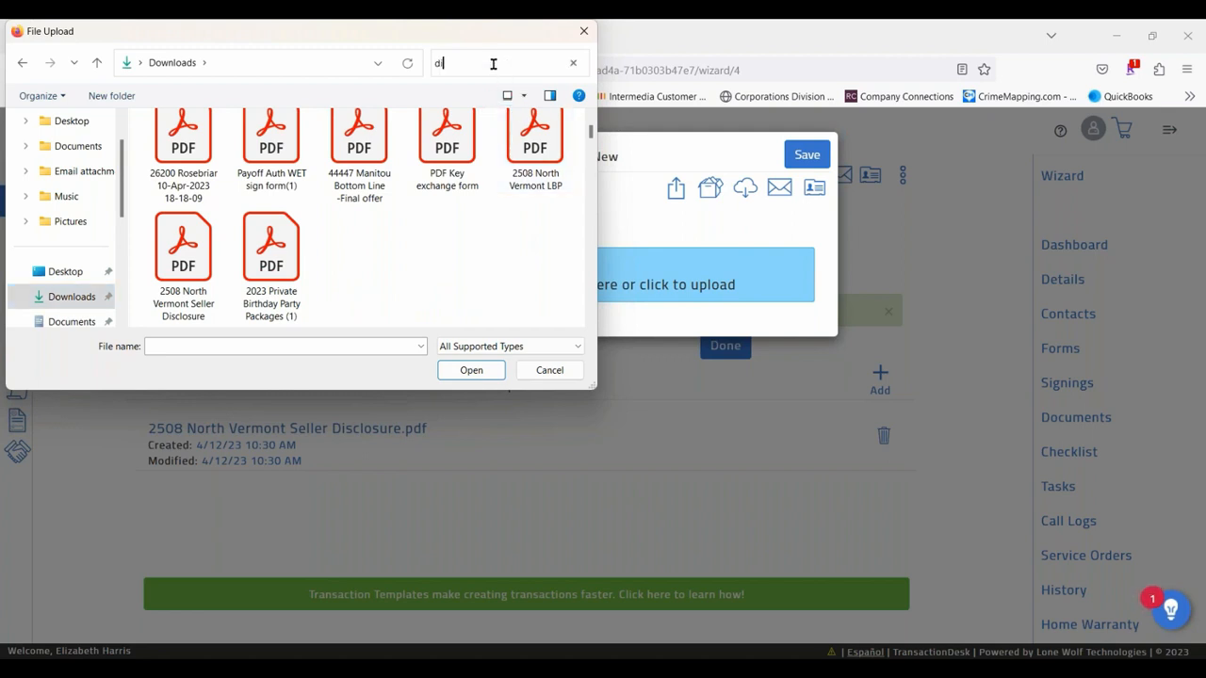
{"action": "type", "text": "sclosure"}
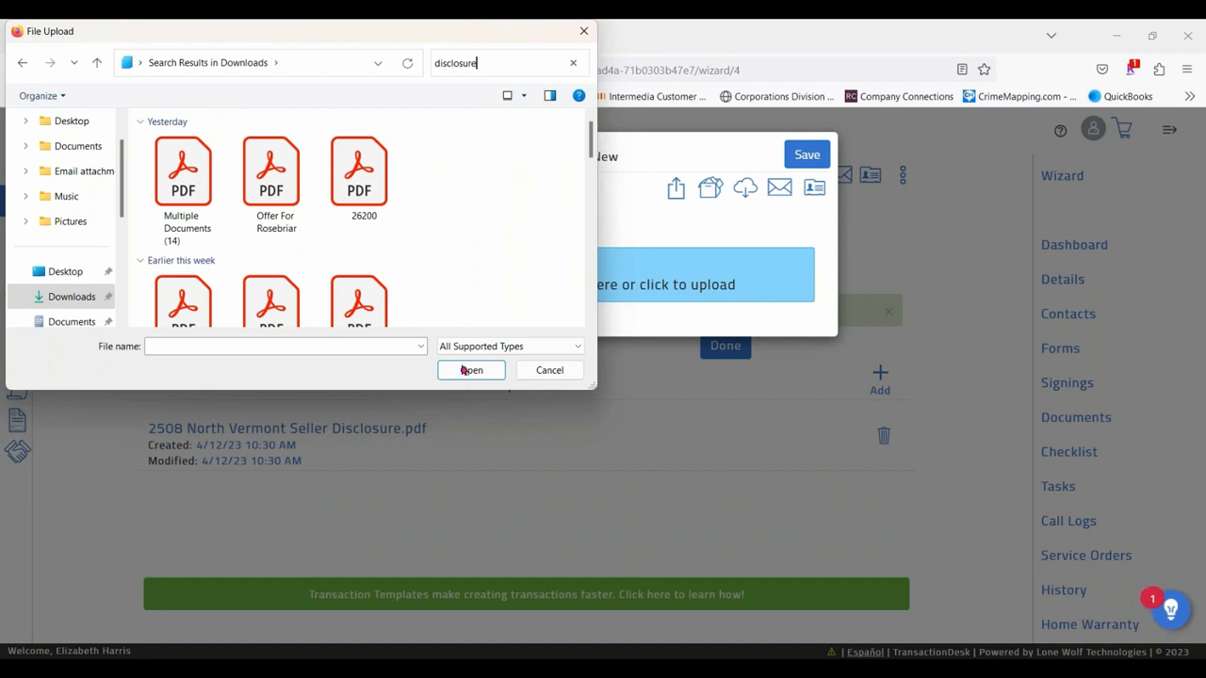
{"action": "scroll", "coordinate": [488, 182], "scroll_direction": "down", "scroll_amount": 1}
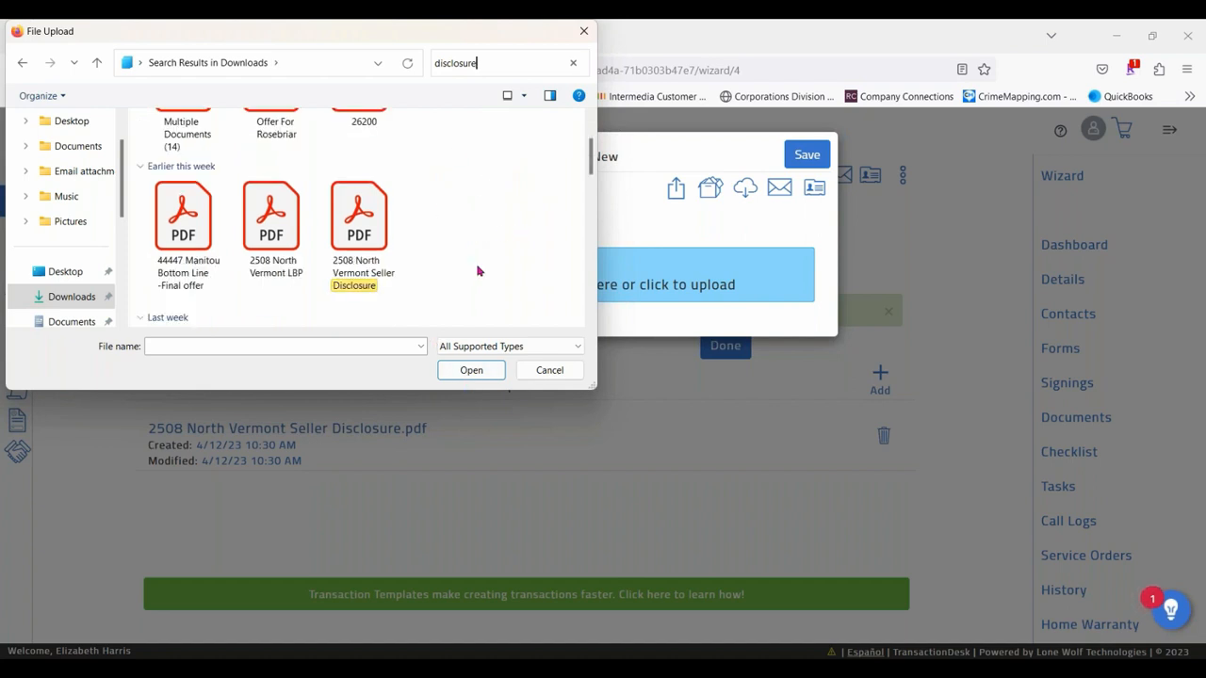
{"action": "left_click", "coordinate": [270, 223]}
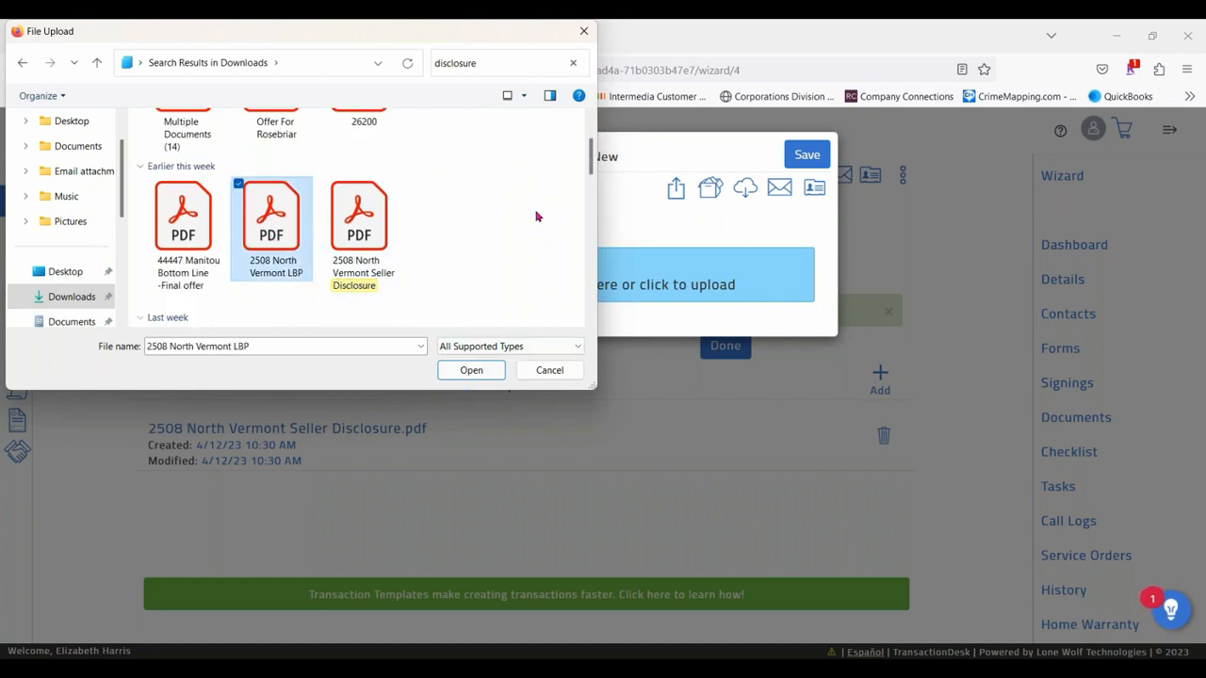
{"action": "left_click", "coordinate": [326, 184]}
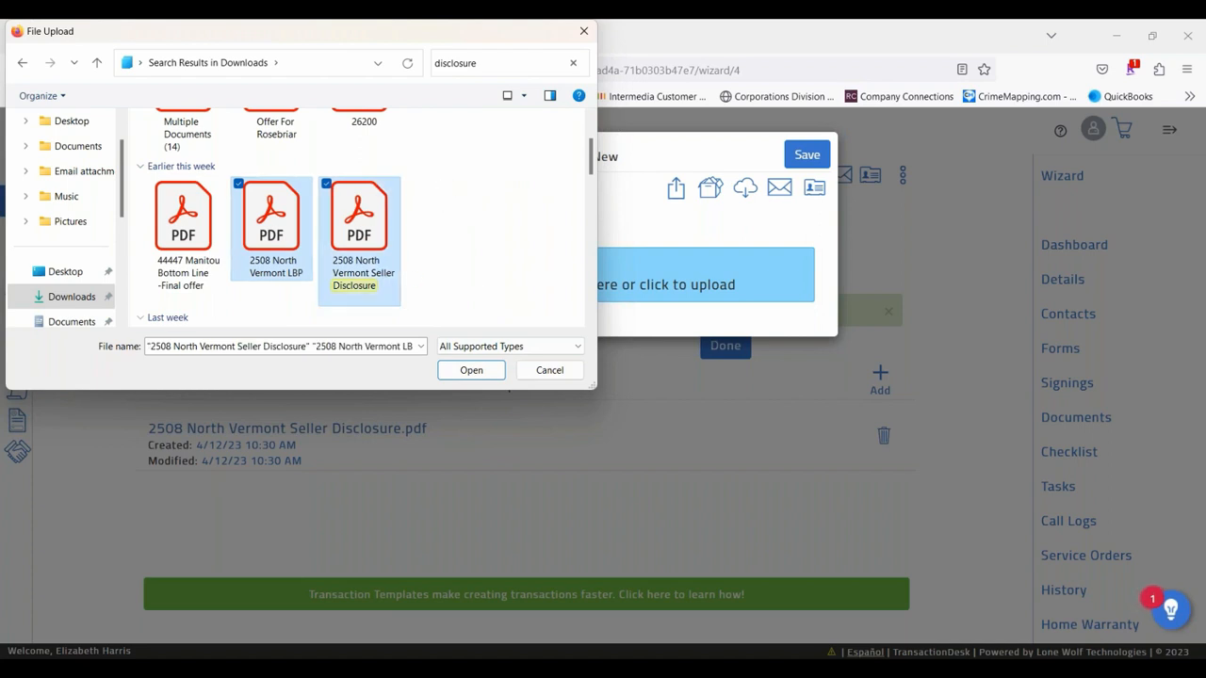
{"action": "left_click", "coordinate": [471, 370]}
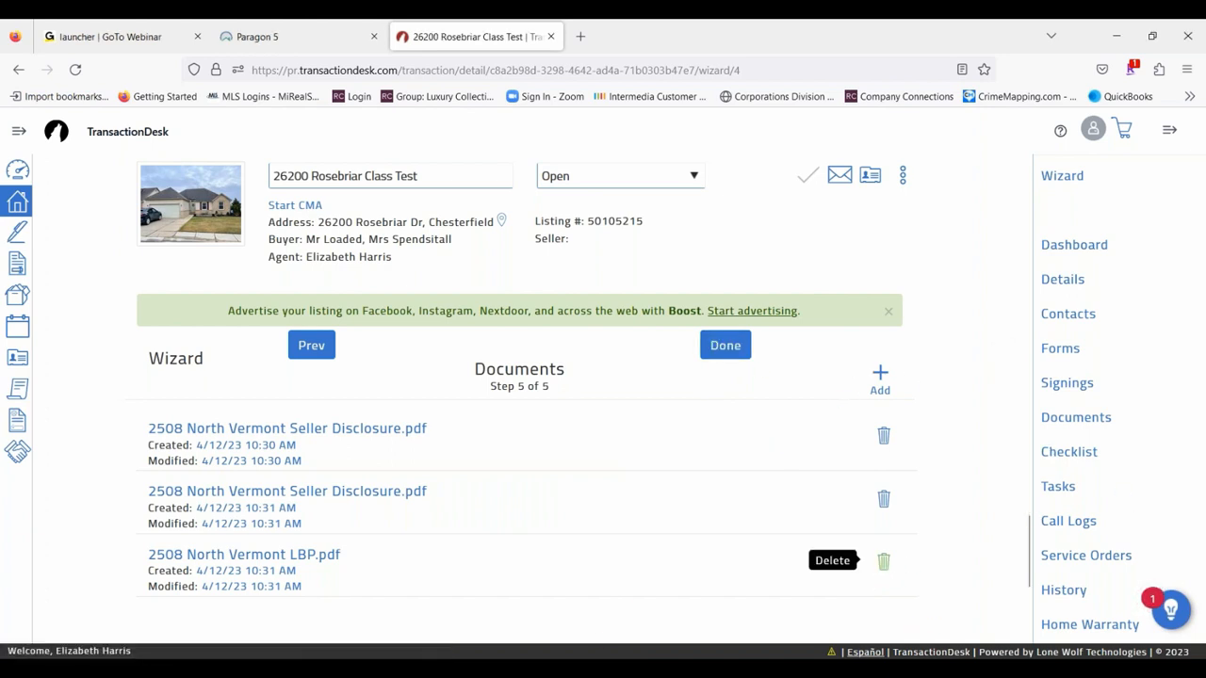
{"action": "left_click", "coordinate": [883, 563]}
{"action": "left_click", "coordinate": [808, 152]}
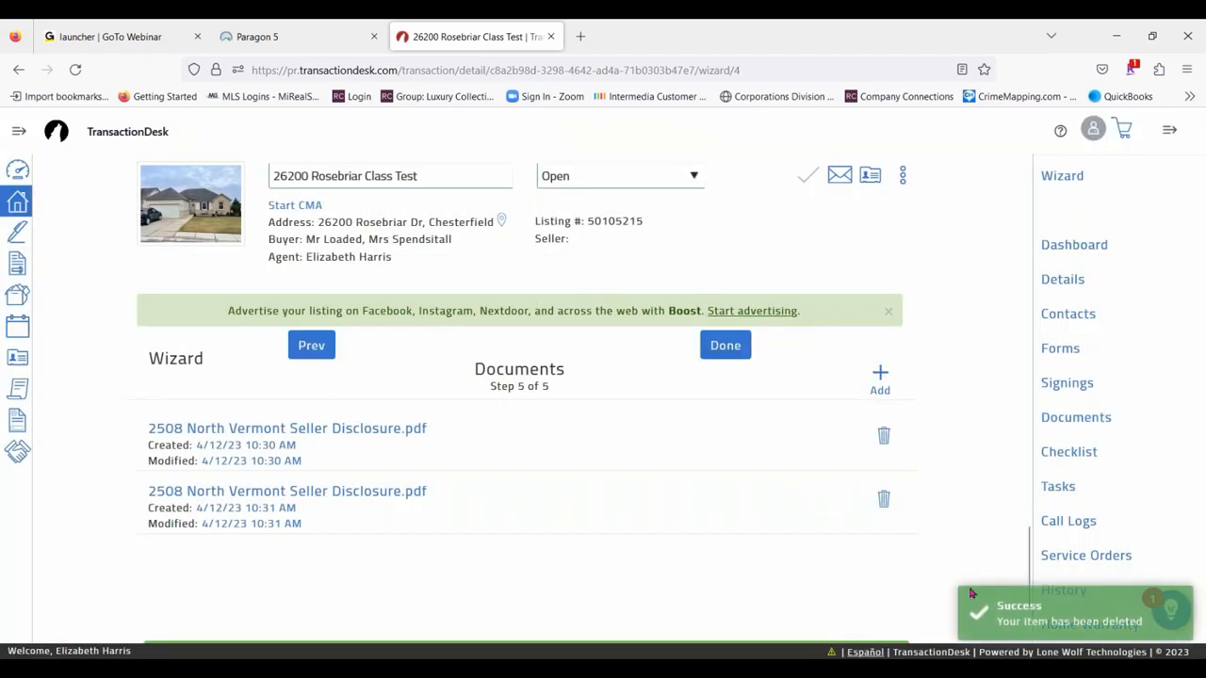
{"action": "left_click", "coordinate": [882, 499]}
{"action": "left_click", "coordinate": [810, 154]}
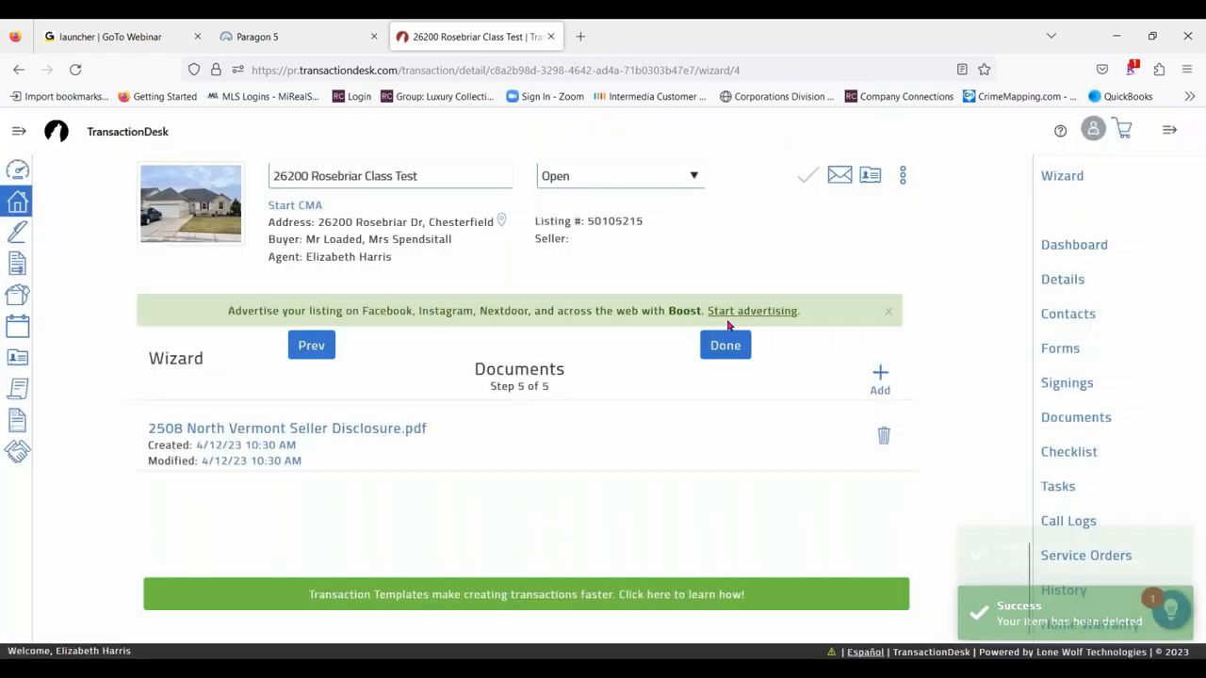
- Finish the wizard to reach the Transaction Dashboard, and hide and show the transaction's section list
{"action": "left_click", "coordinate": [725, 345]}
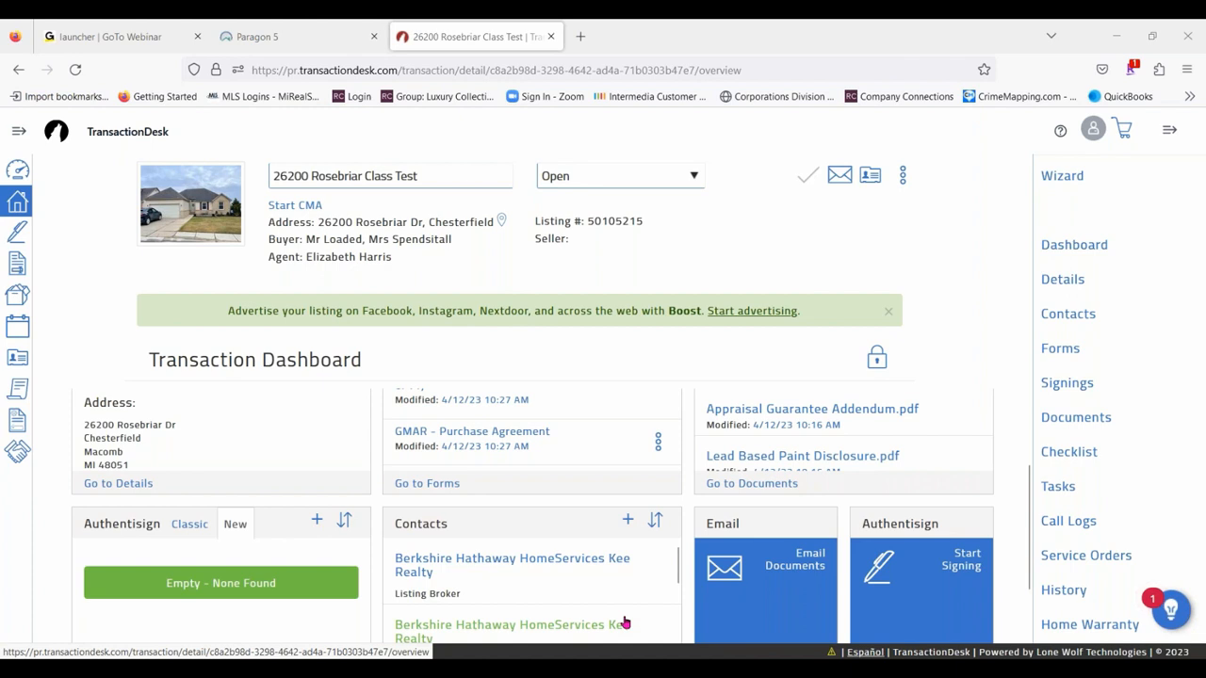
{"action": "left_click", "coordinate": [1171, 132]}
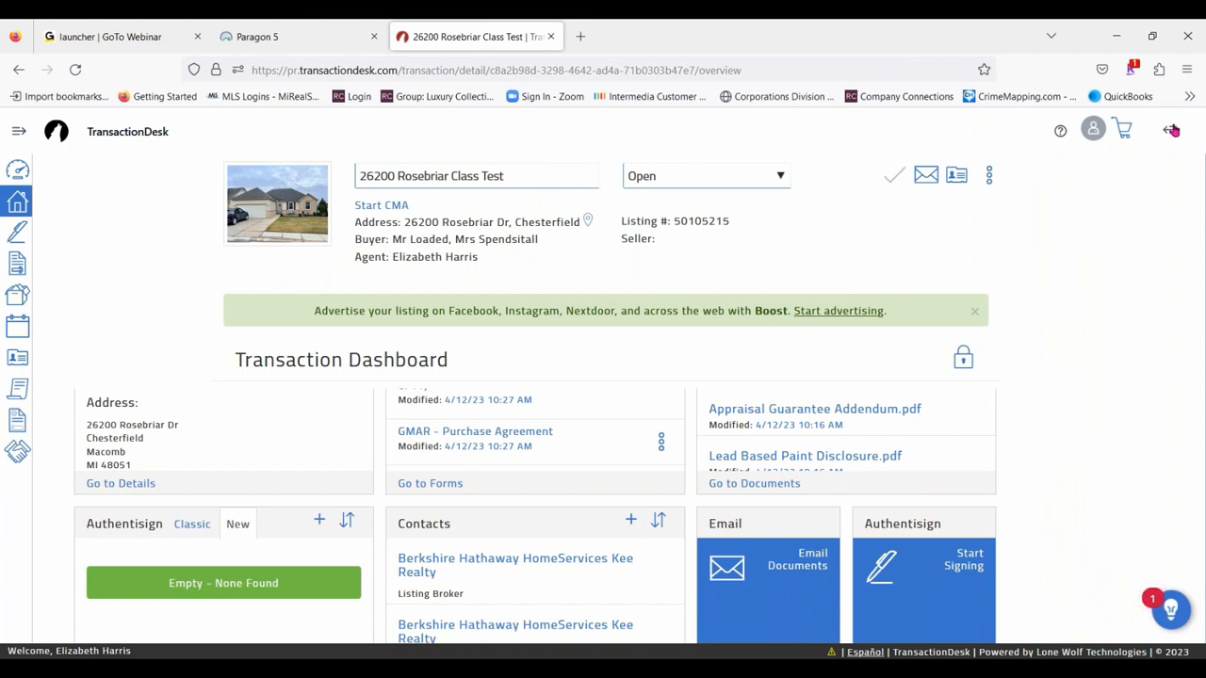
{"action": "left_click", "coordinate": [1171, 132]}
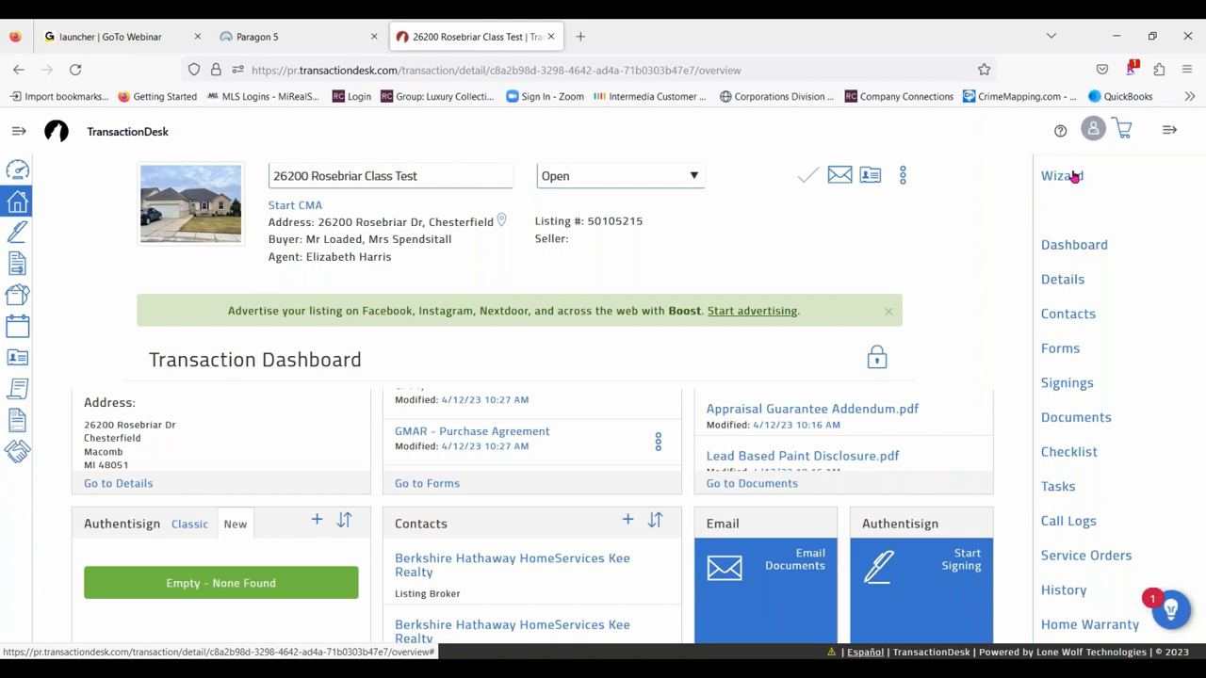
- Look through the transaction's details, including the address and property information, transaction dates and closing commissions
{"action": "left_click", "coordinate": [1072, 279]}
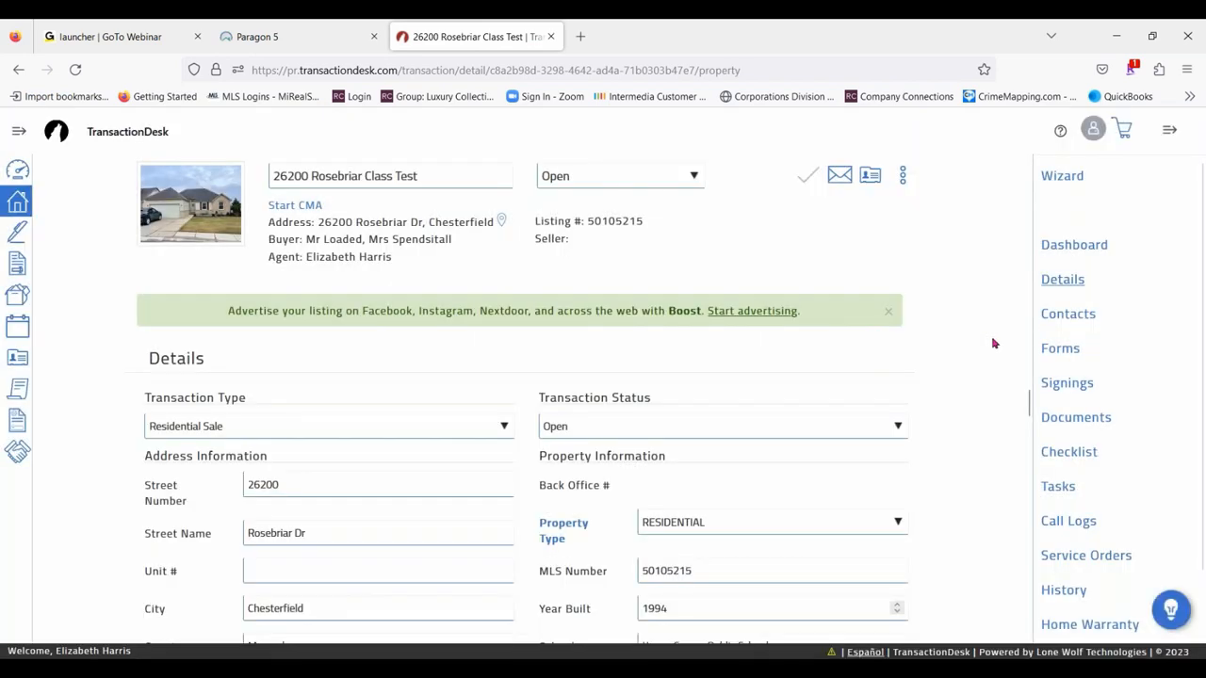
{"action": "scroll", "coordinate": [753, 455], "scroll_direction": "down", "scroll_amount": 5}
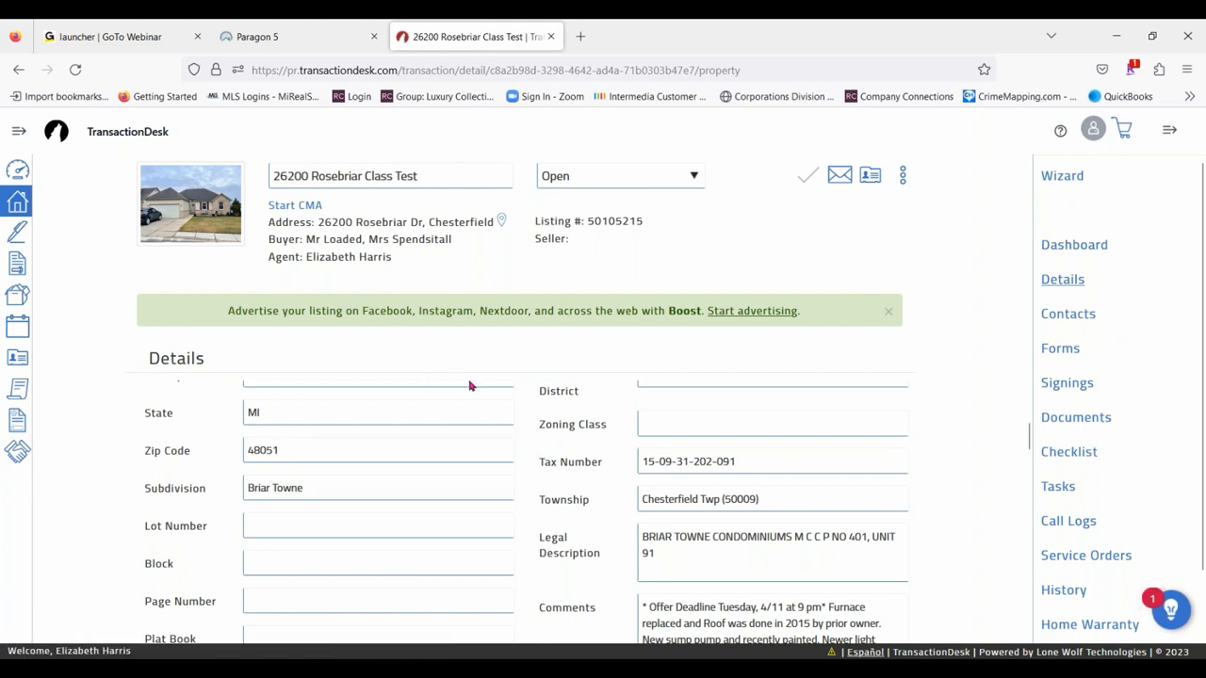
{"action": "scroll", "coordinate": [635, 506], "scroll_direction": "down", "scroll_amount": 8}
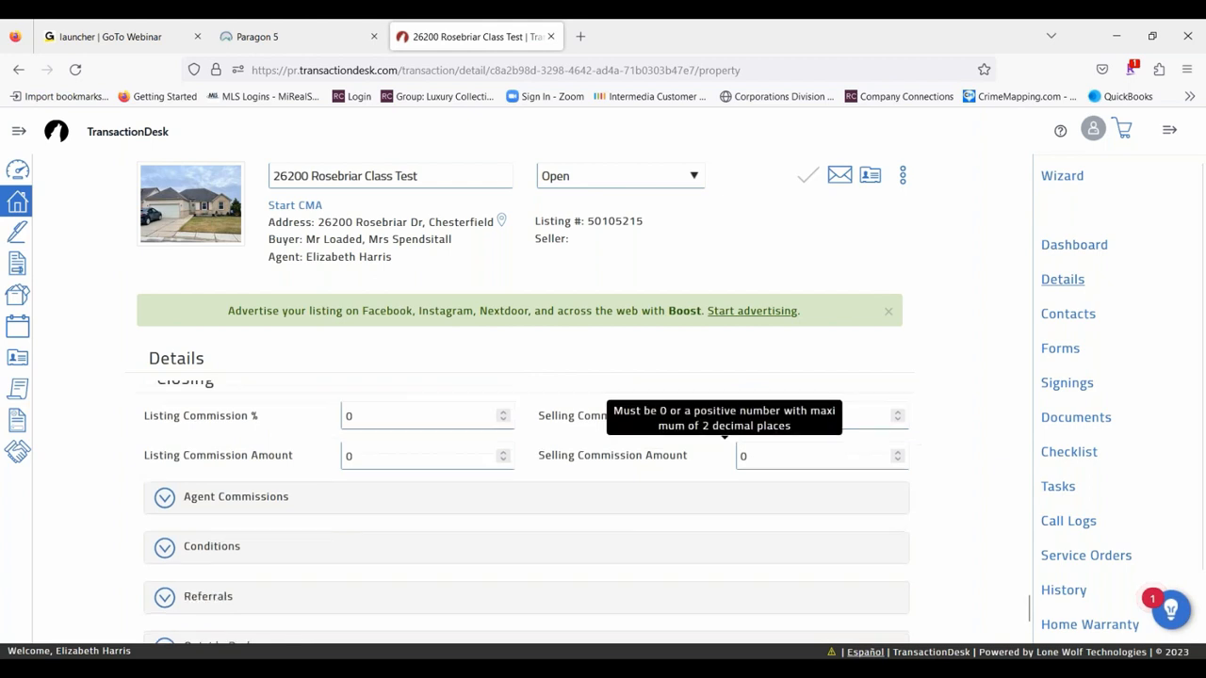
{"action": "scroll", "coordinate": [703, 506], "scroll_direction": "down", "scroll_amount": 1}
{"action": "scroll", "coordinate": [772, 468], "scroll_direction": "up", "scroll_amount": 3}
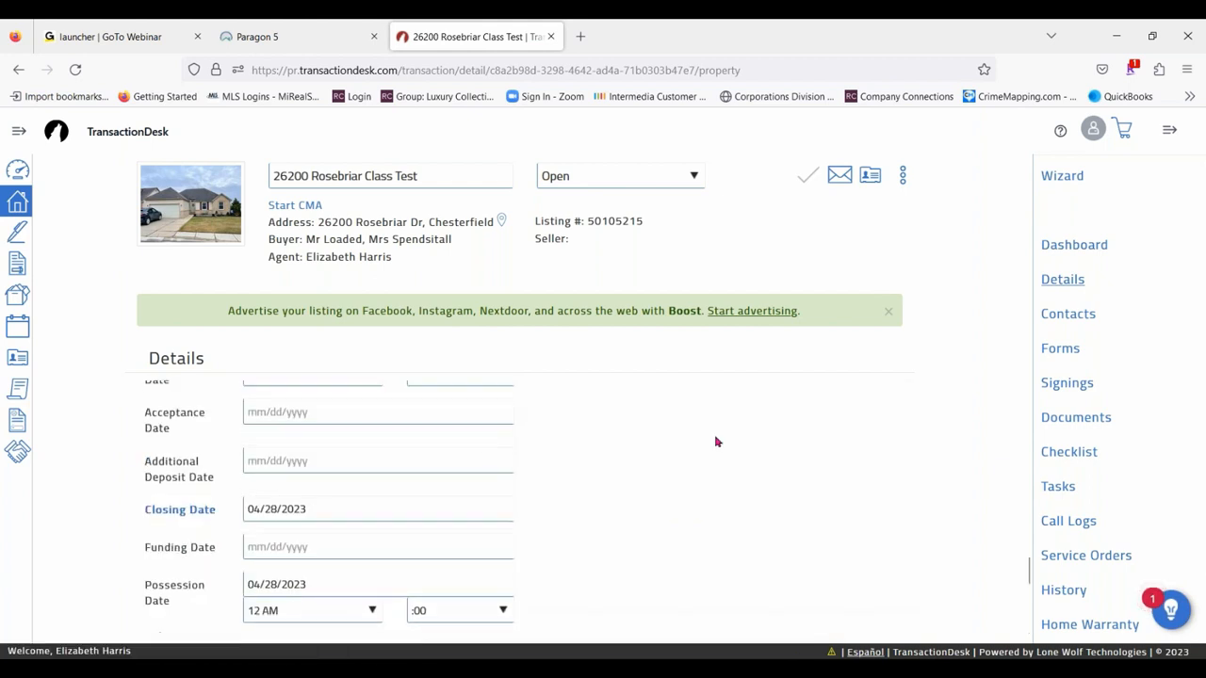
{"action": "scroll", "coordinate": [716, 442], "scroll_direction": "up", "scroll_amount": 3}
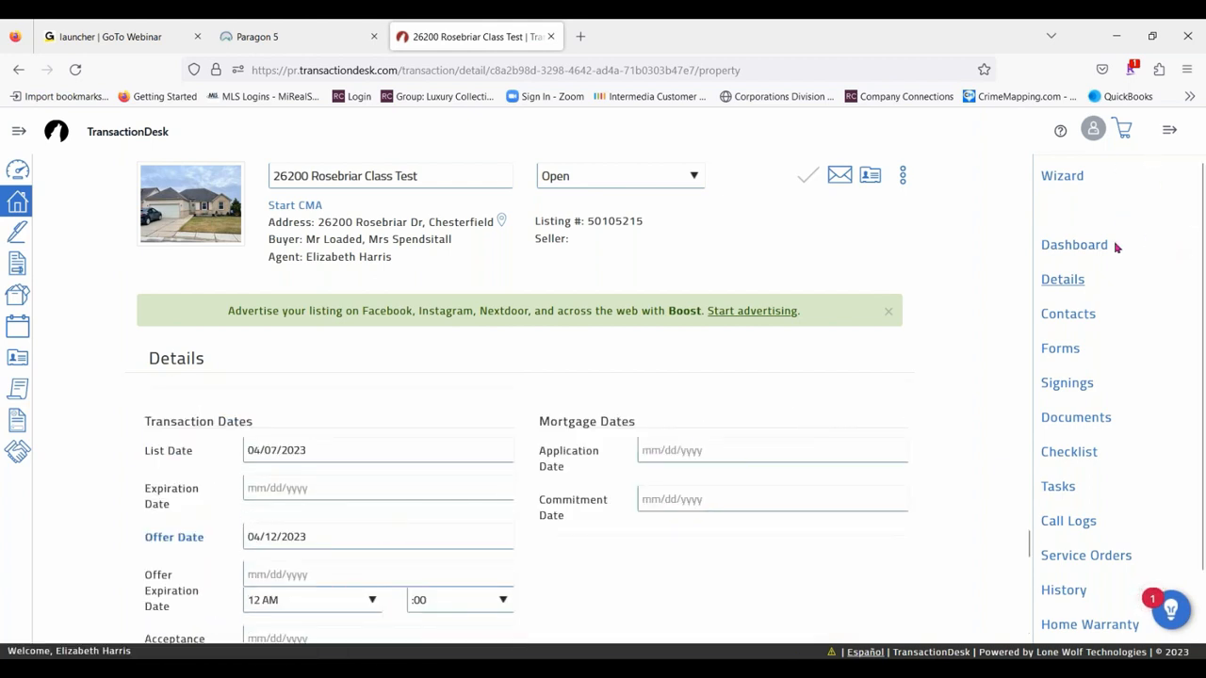
- Look over the transaction's contacts and its list of forms
{"action": "left_click", "coordinate": [1074, 316]}
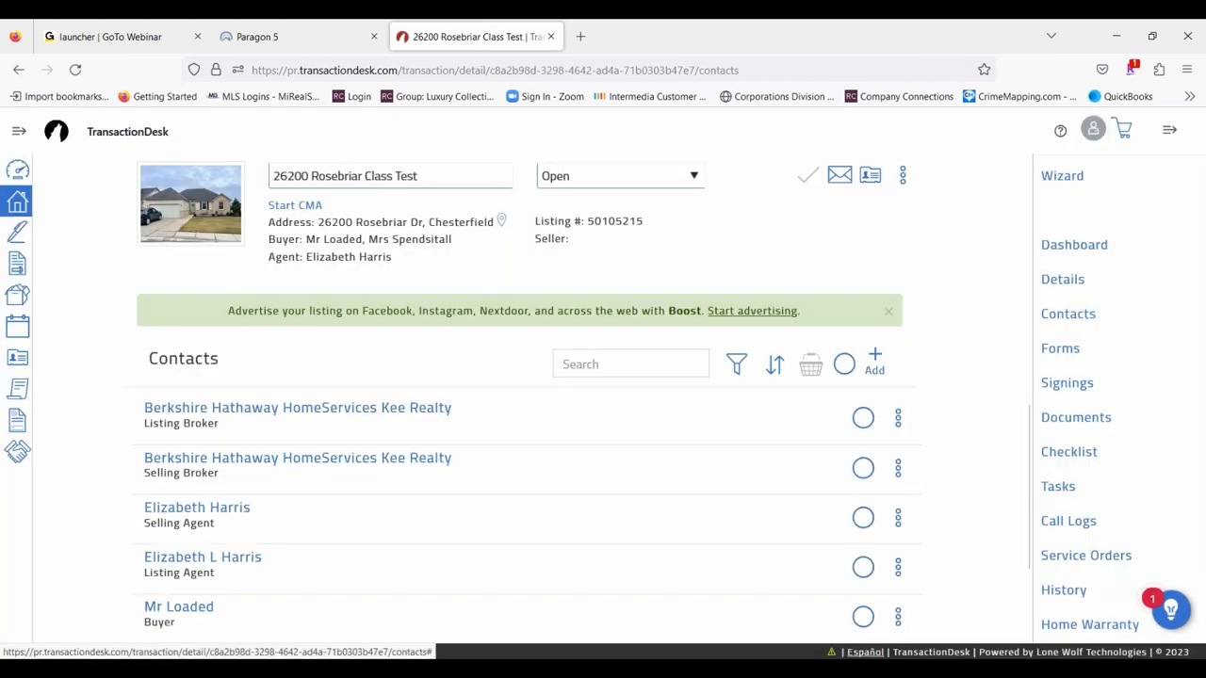
{"action": "left_click", "coordinate": [1059, 349]}
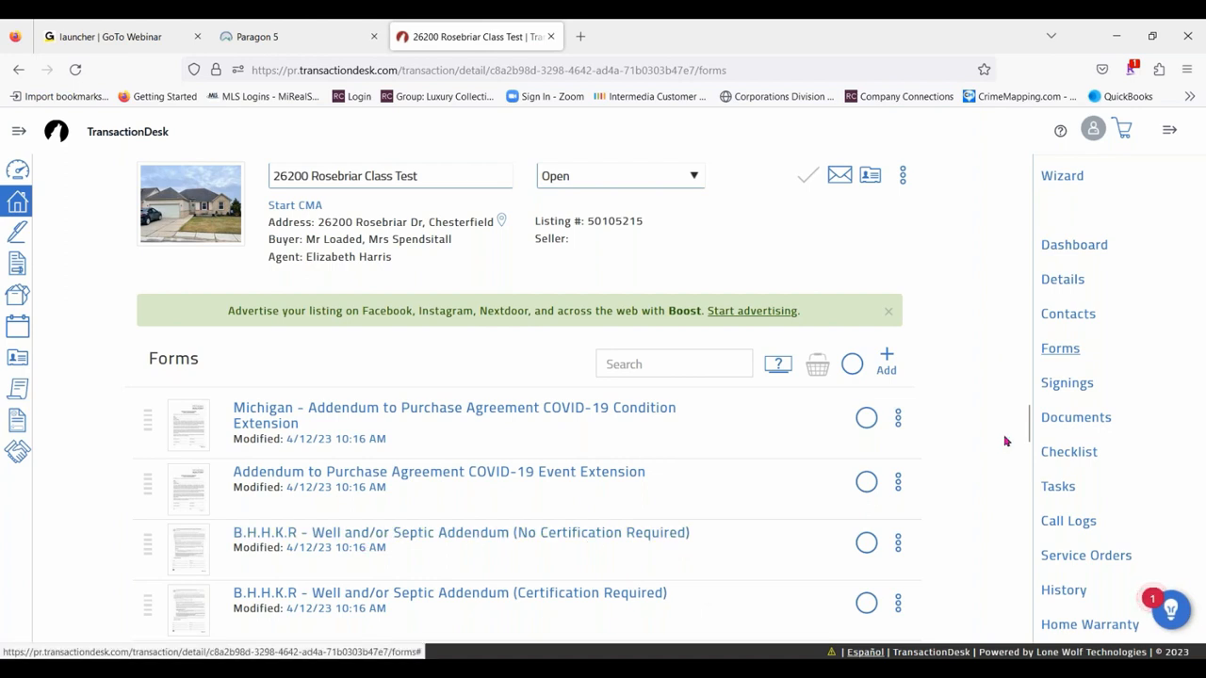
{"action": "scroll", "coordinate": [923, 419], "scroll_direction": "down", "scroll_amount": 3}
{"action": "scroll", "coordinate": [942, 421], "scroll_direction": "up", "scroll_amount": 2}
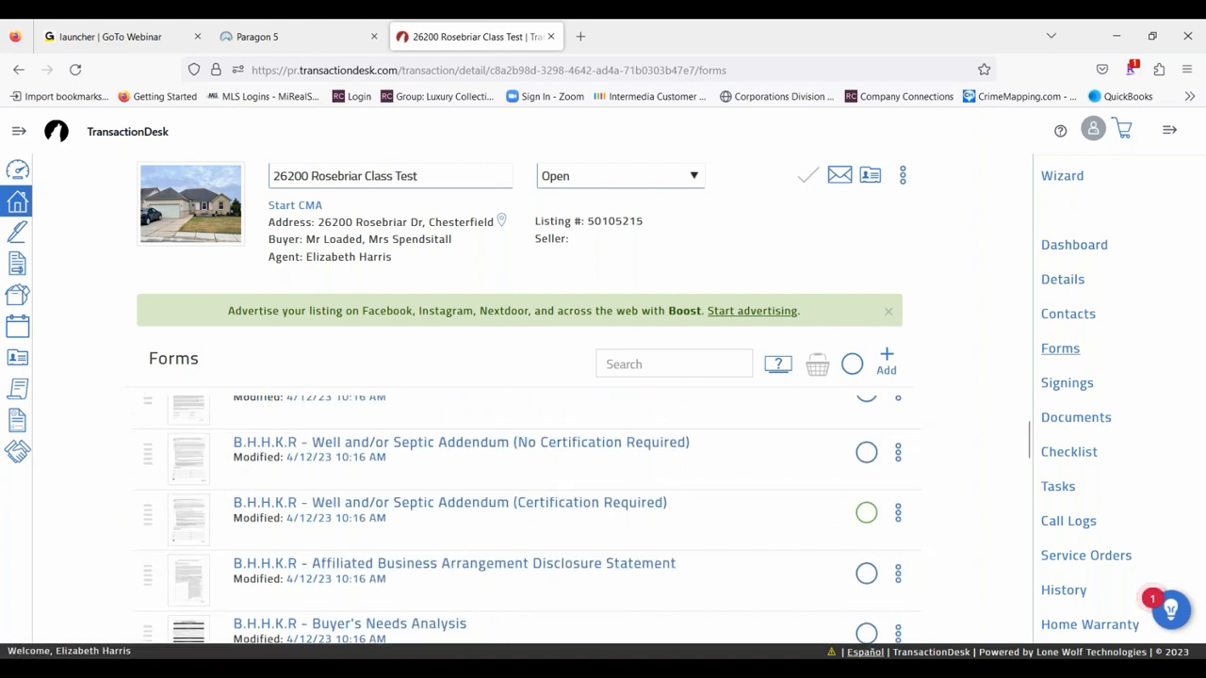
- View the properties of the B.H.H.K.R - Well and/or Septic Addendum (No Certification Required) form without renaming it
{"action": "left_click", "coordinate": [899, 452]}
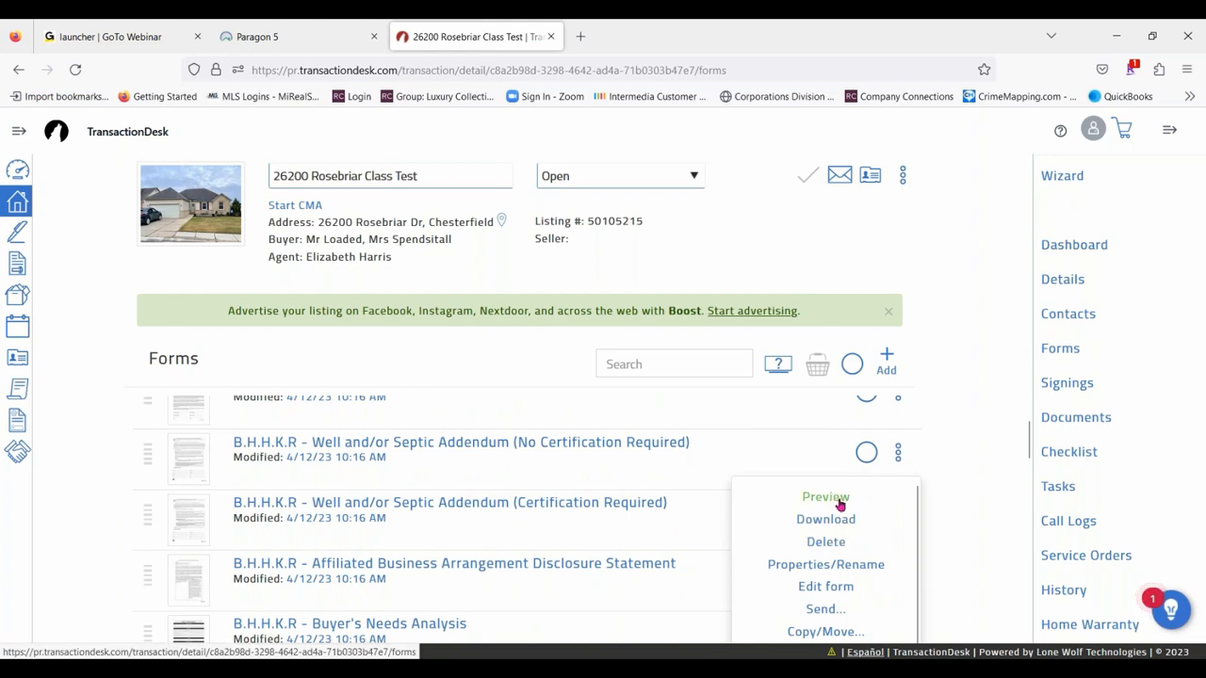
{"action": "left_click", "coordinate": [825, 565]}
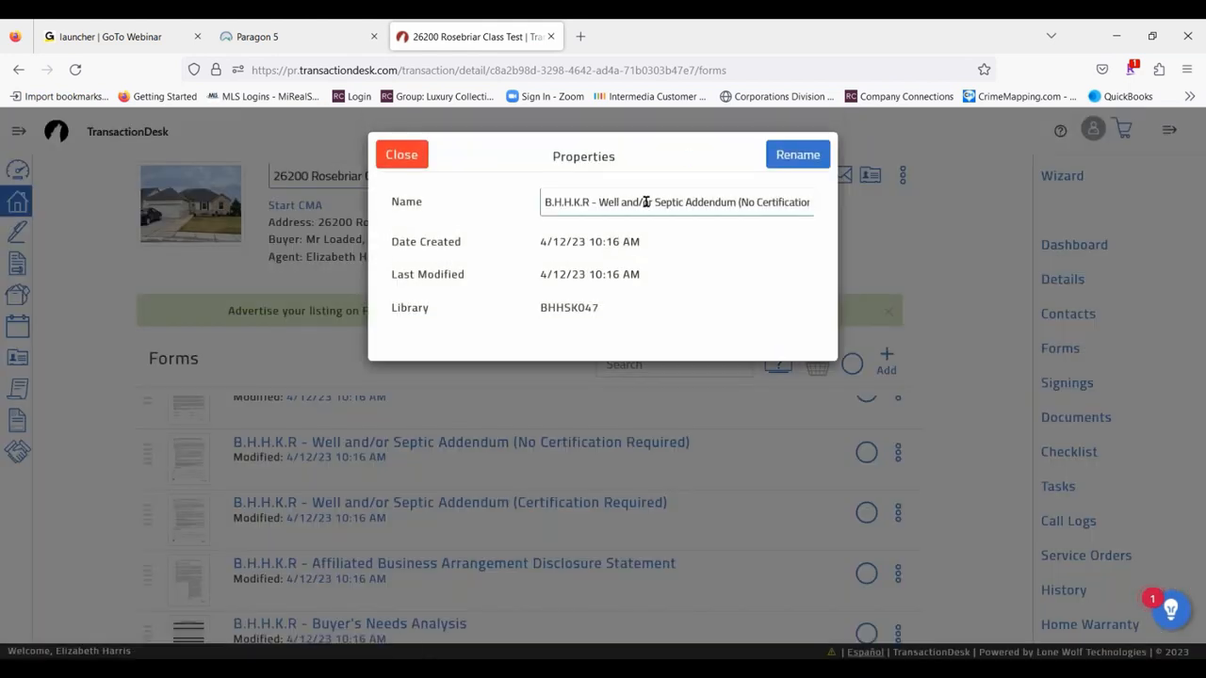
{"action": "left_click", "coordinate": [391, 160]}
- Review the available form actions and view the history of the Well and/or Septic Addendum (No Certification Required)
{"action": "left_click", "coordinate": [897, 452]}
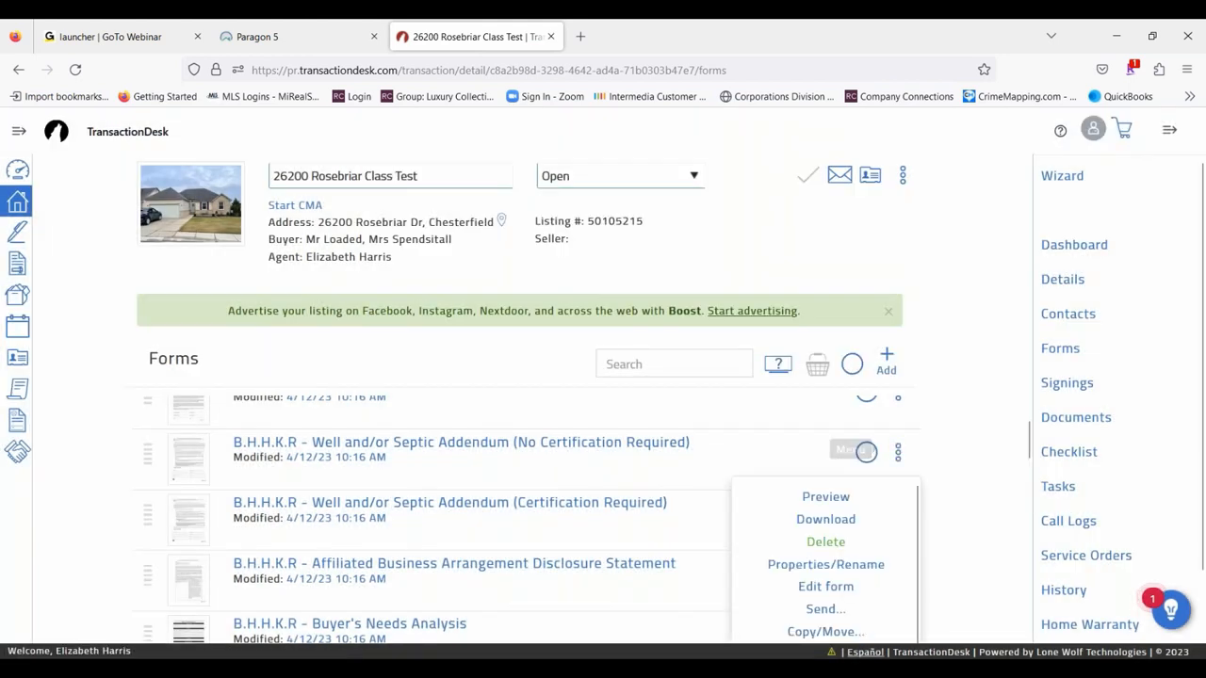
{"action": "scroll", "coordinate": [888, 589], "scroll_direction": "down", "scroll_amount": 1}
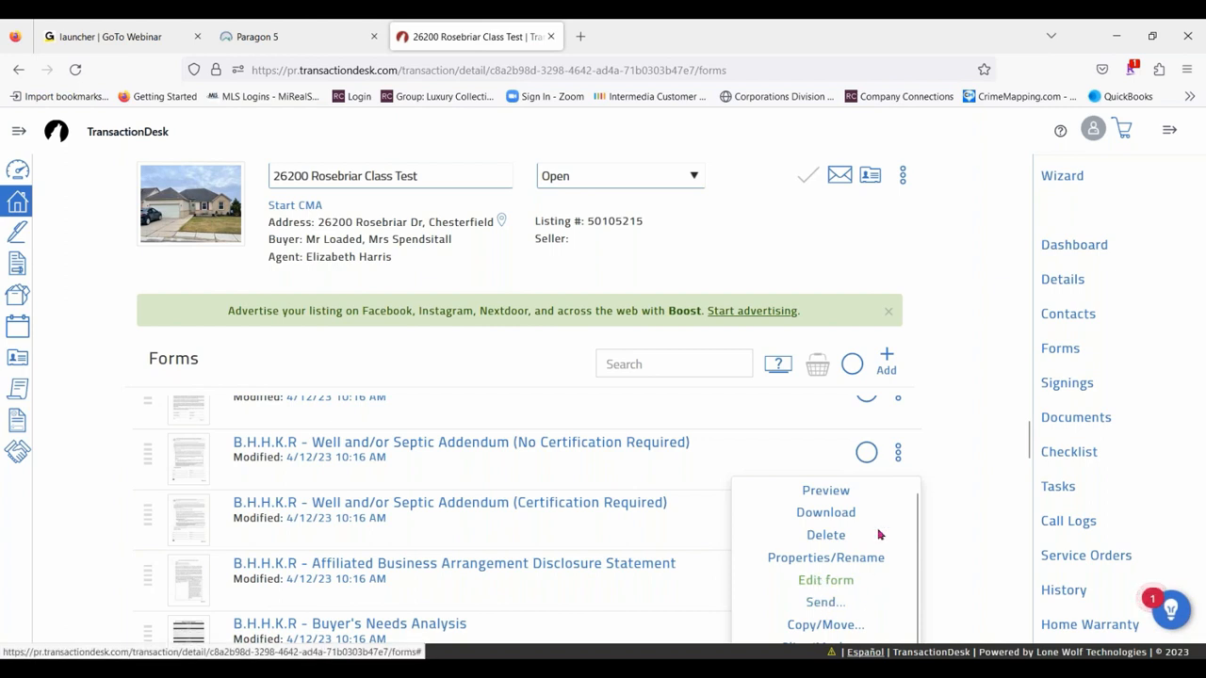
{"action": "scroll", "coordinate": [877, 533], "scroll_direction": "down", "scroll_amount": 3}
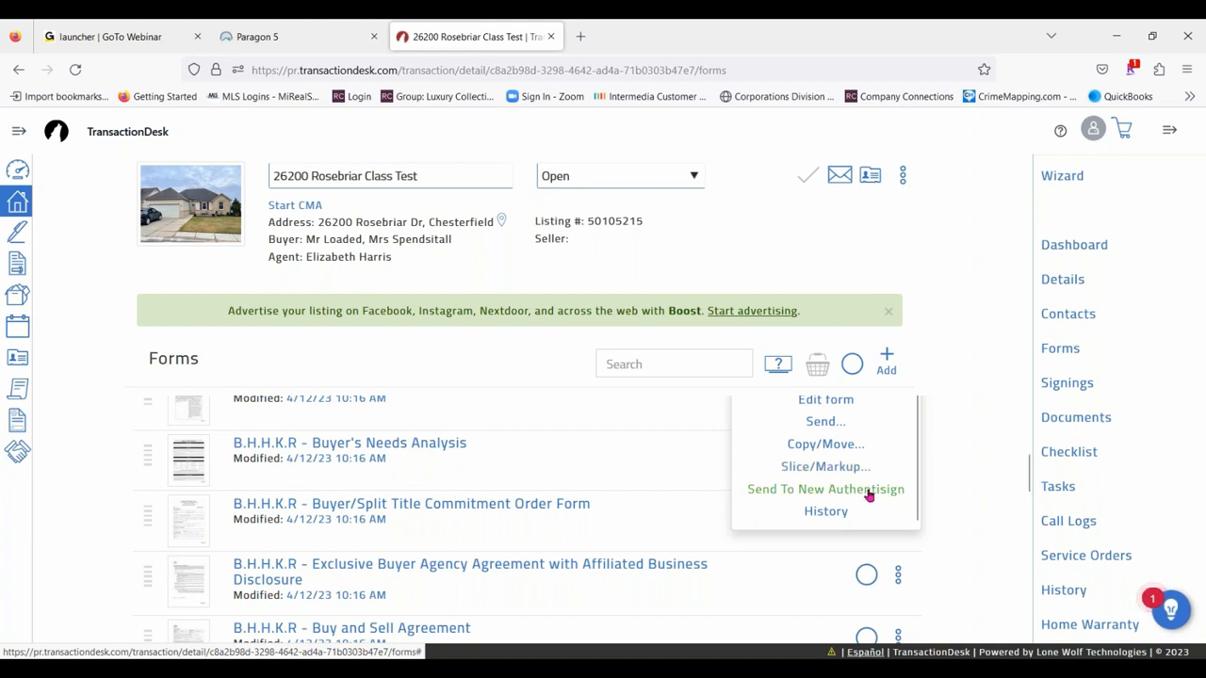
{"action": "left_click", "coordinate": [826, 515]}
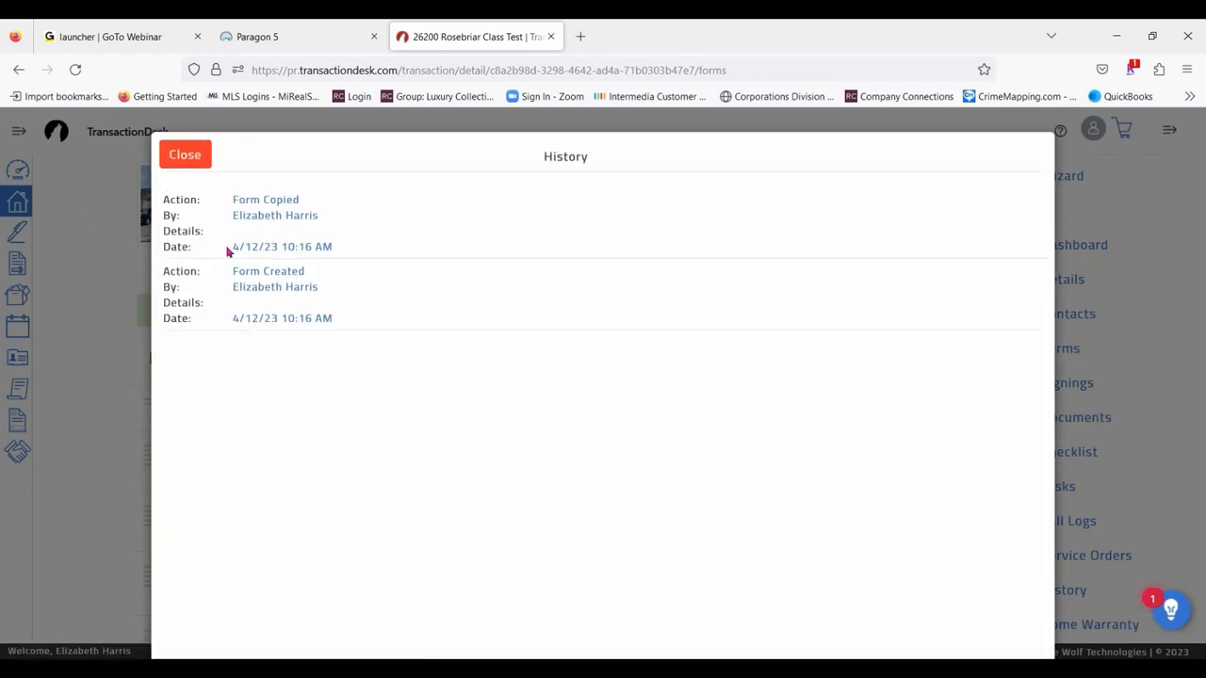
{"action": "left_click", "coordinate": [188, 166]}
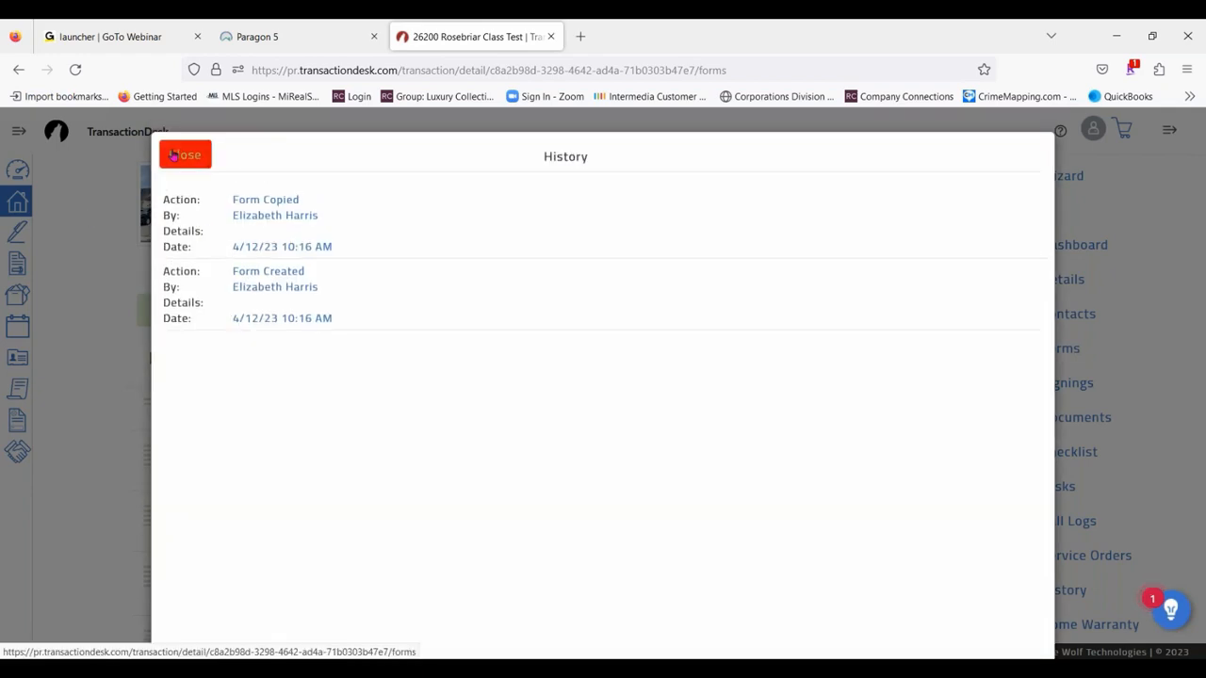
- Delete the B.H.H.K.R - Well and/or Septic Addendum (No Certification Required) form from the transaction
{"action": "scroll", "coordinate": [811, 509], "scroll_direction": "up", "scroll_amount": 2}
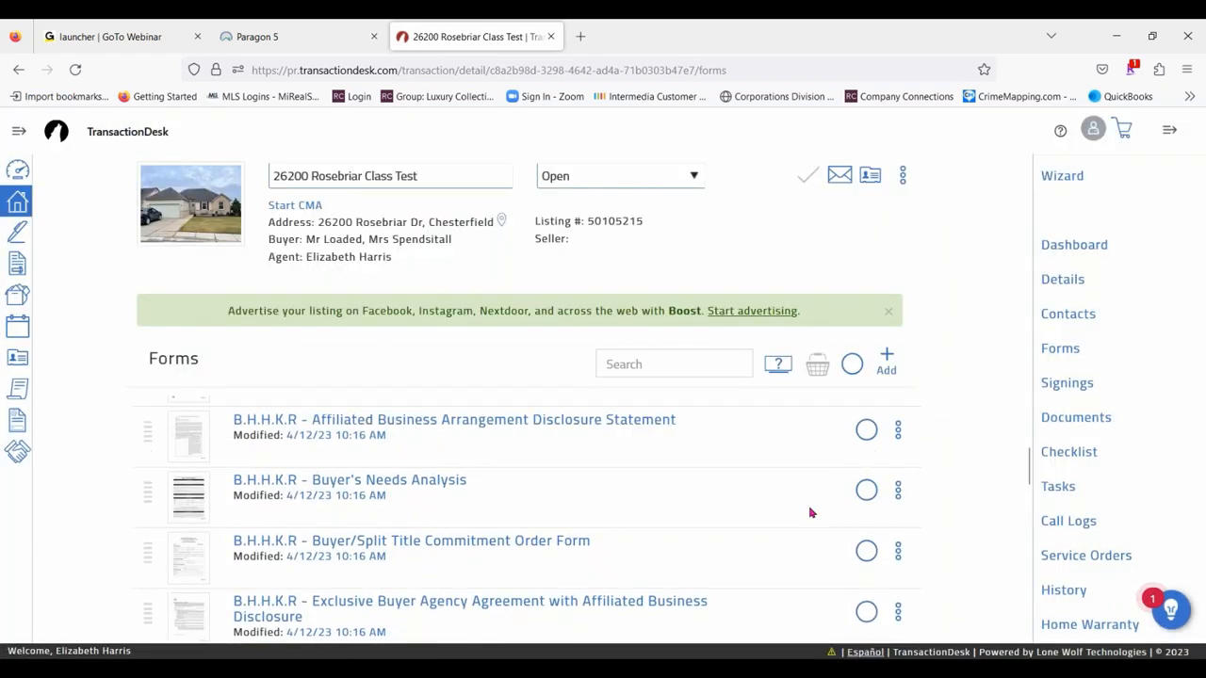
{"action": "scroll", "coordinate": [781, 482], "scroll_direction": "up", "scroll_amount": 2}
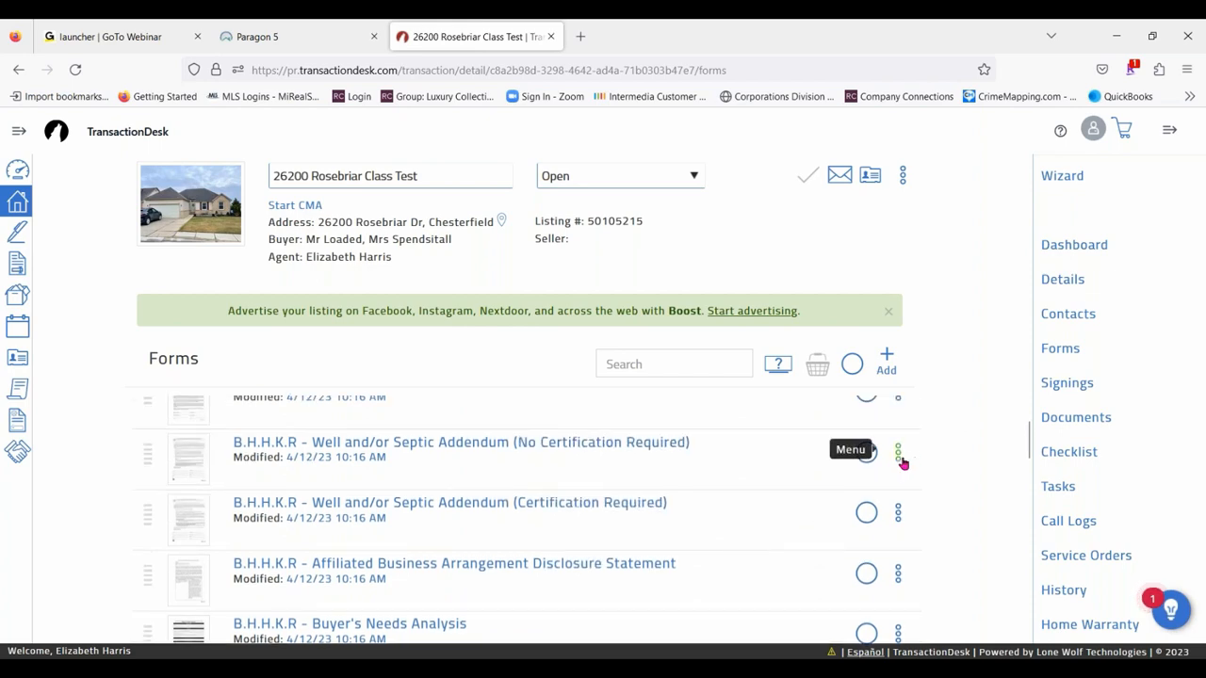
{"action": "left_click", "coordinate": [900, 456]}
{"action": "left_click", "coordinate": [825, 542]}
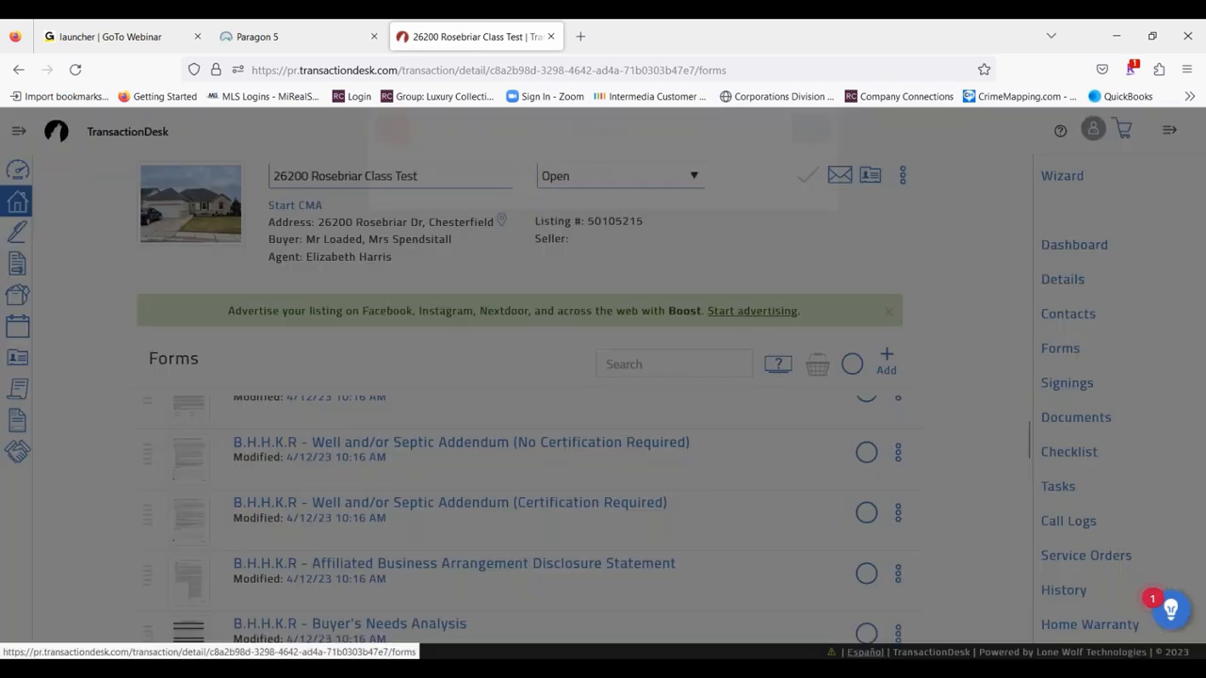
{"action": "left_click", "coordinate": [812, 156]}
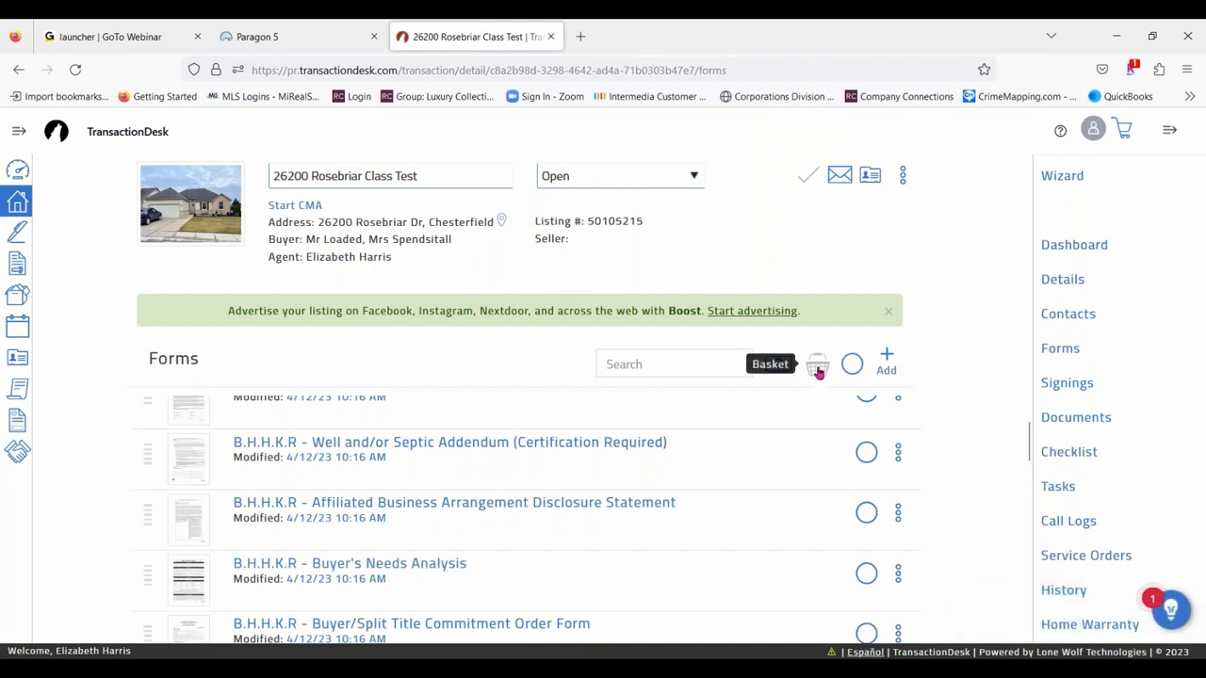
- Delete the B.H.H.K.R - Well and/or Septic Addendum (Certification Required) and Buyer's Needs Analysis forms from the transaction together
{"action": "left_click", "coordinate": [866, 453]}
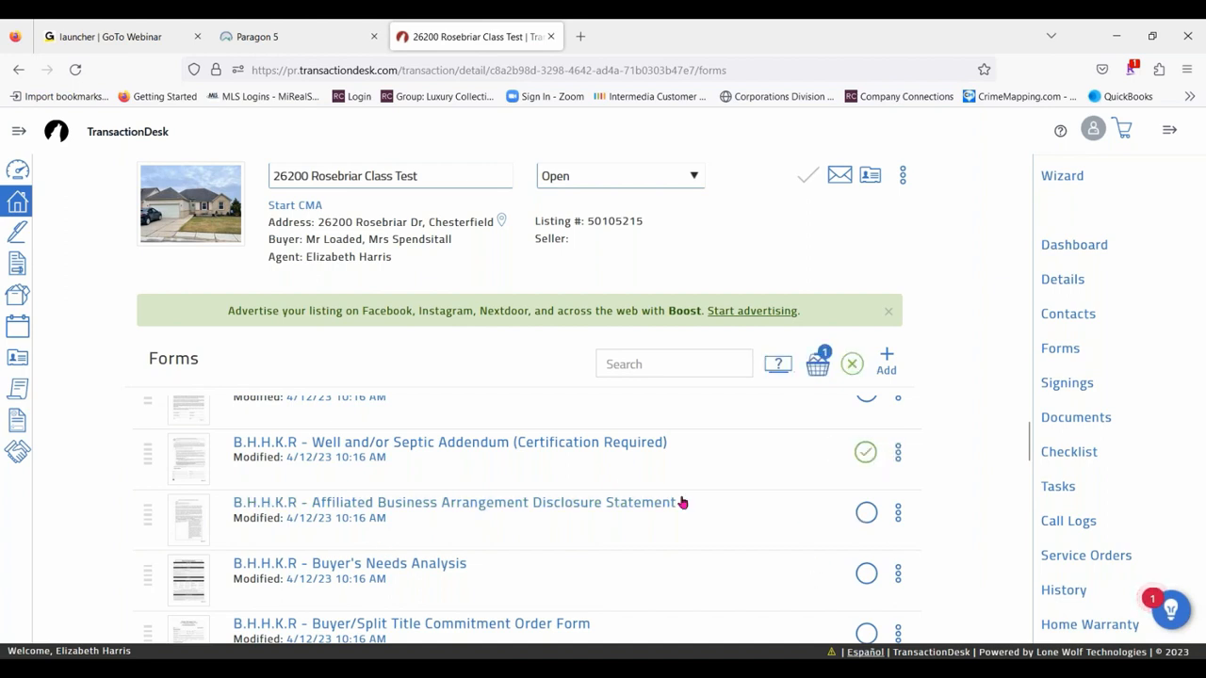
{"action": "left_click", "coordinate": [860, 579]}
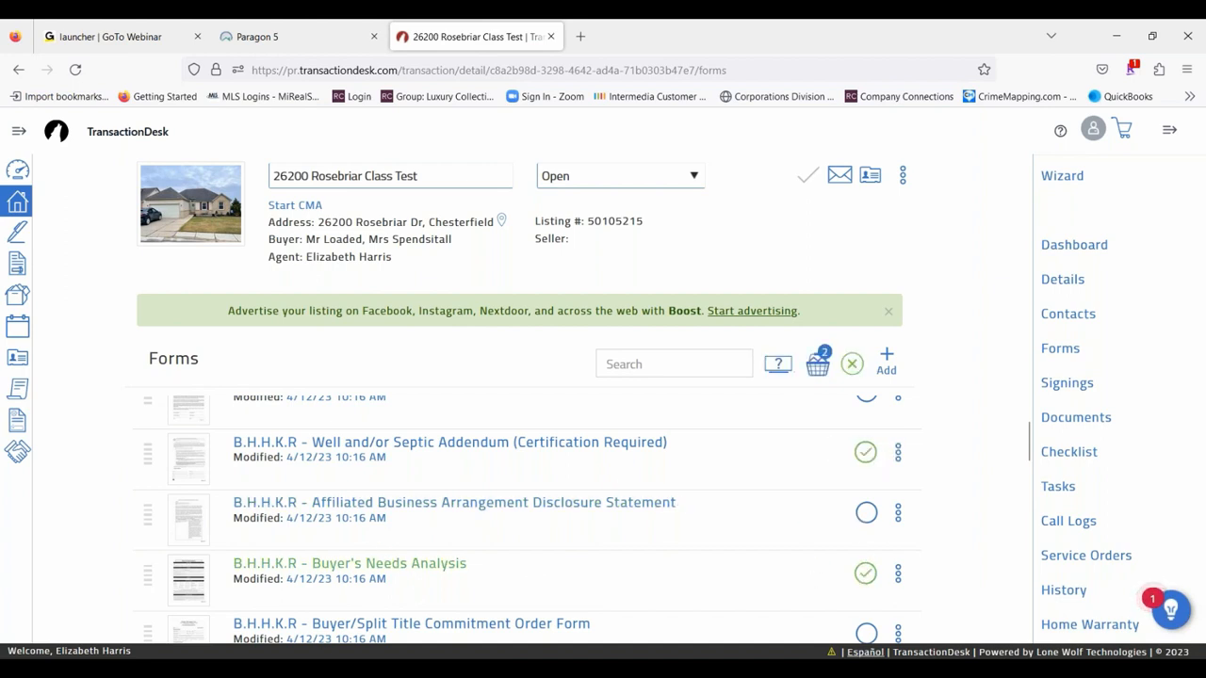
{"action": "left_click", "coordinate": [818, 366]}
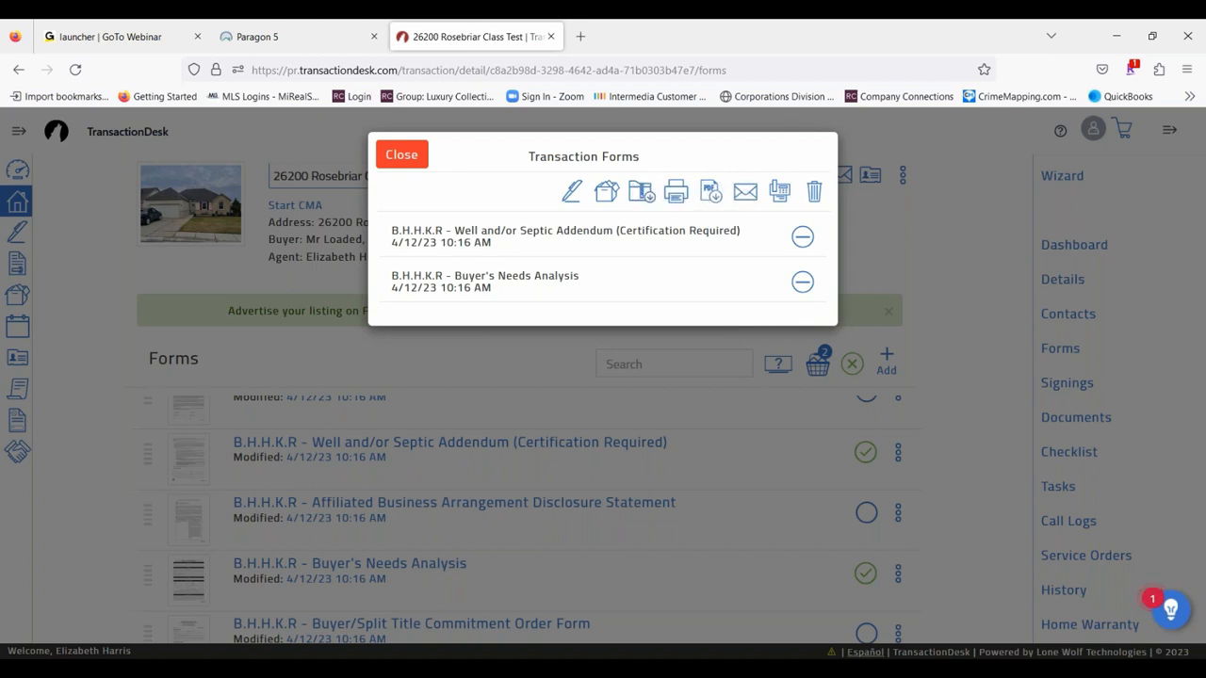
{"action": "left_click", "coordinate": [814, 191]}
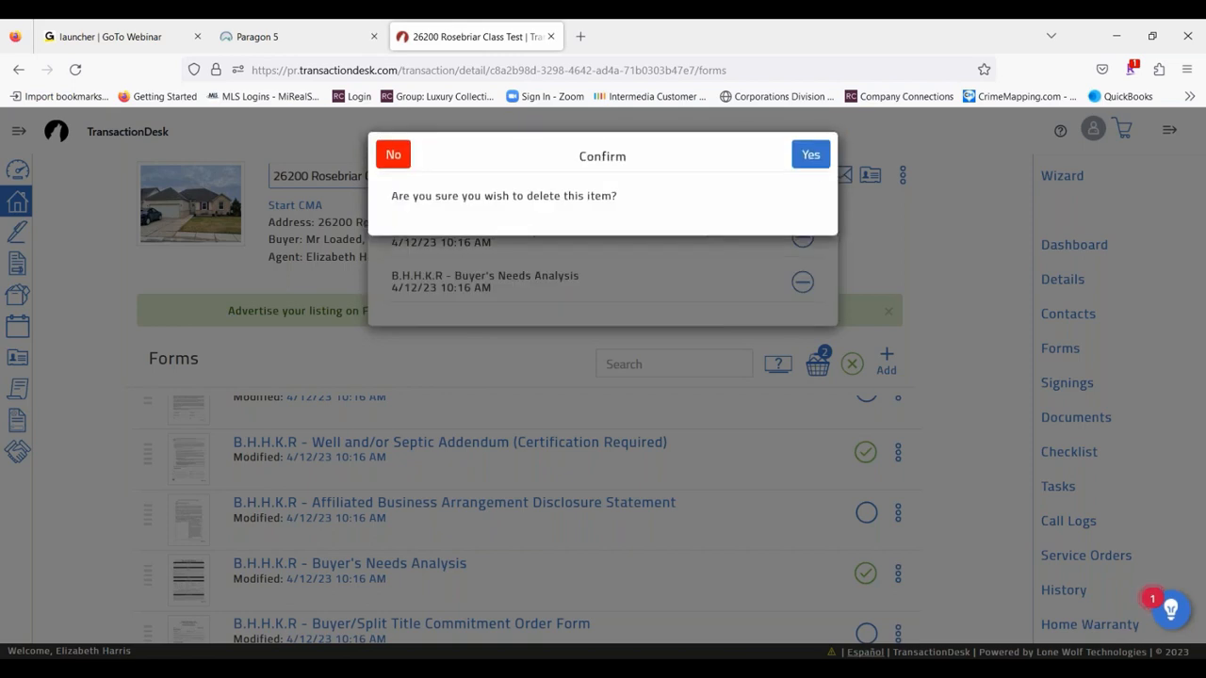
{"action": "left_click", "coordinate": [810, 154]}
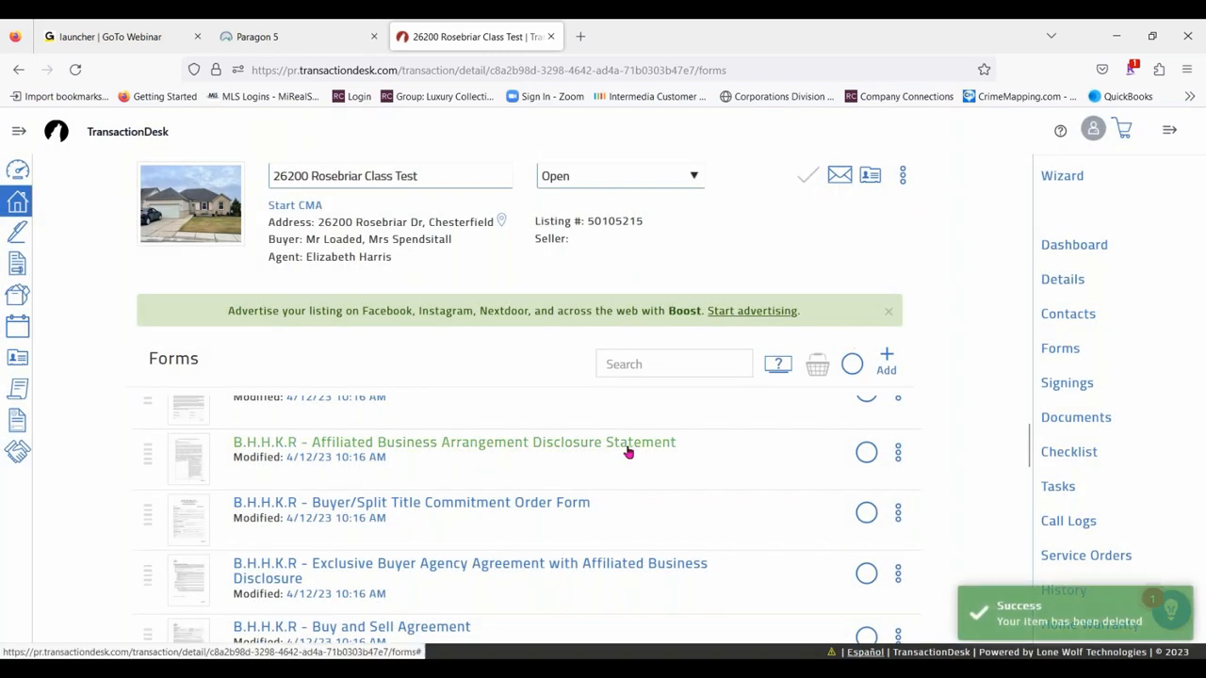
- Reorder the forms so the B.H.H.K.R - Buy and Sell Agreement comes first and the Michigan COVID-19 Condition Extension addendum follows the General Addendum / Amendment
{"action": "scroll", "coordinate": [627, 450], "scroll_direction": "down", "scroll_amount": 2}
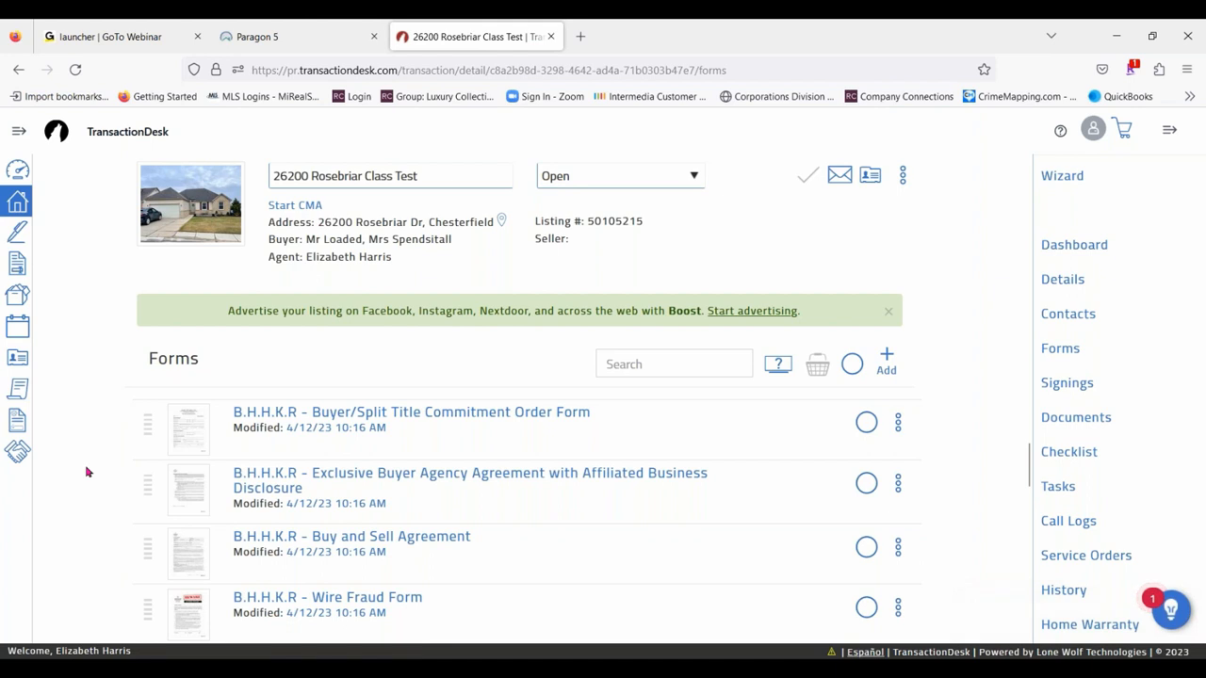
{"action": "scroll", "coordinate": [88, 473], "scroll_direction": "down", "scroll_amount": 3}
{"action": "scroll", "coordinate": [86, 472], "scroll_direction": "up", "scroll_amount": 3}
{"action": "left_click_drag", "start_coordinate": [146, 553], "coordinate": [135, 474]}
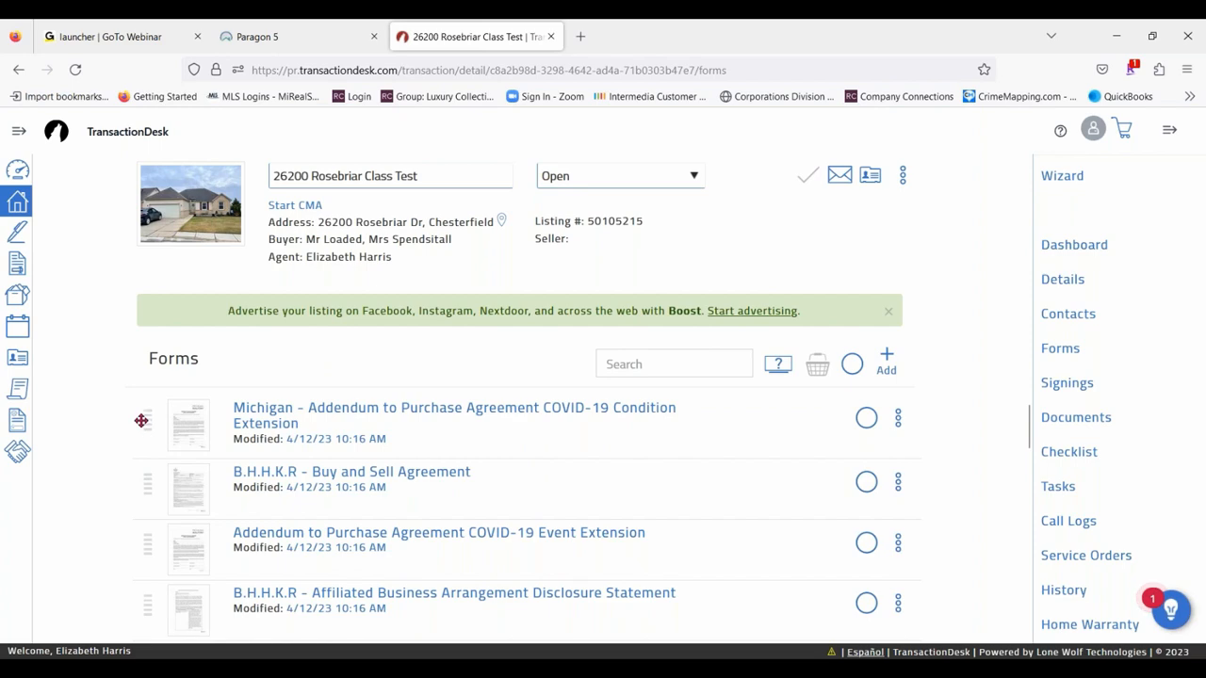
{"action": "left_click_drag", "start_coordinate": [140, 418], "coordinate": [147, 517]}
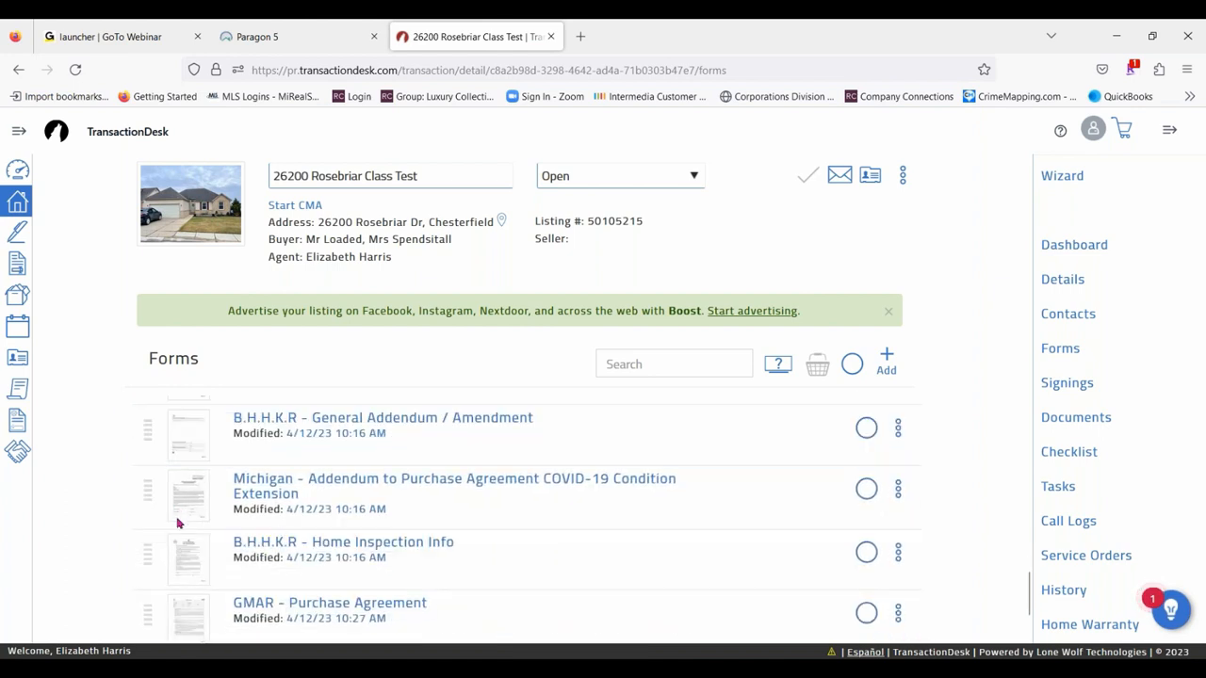
- Move the B.H.H.K.R - Disclosure Regarding Real Estate Agency Relationships form directly below the Buy and Sell Agreement
{"action": "scroll", "coordinate": [580, 532], "scroll_direction": "down", "scroll_amount": 2}
{"action": "scroll", "coordinate": [220, 559], "scroll_direction": "up", "scroll_amount": 3}
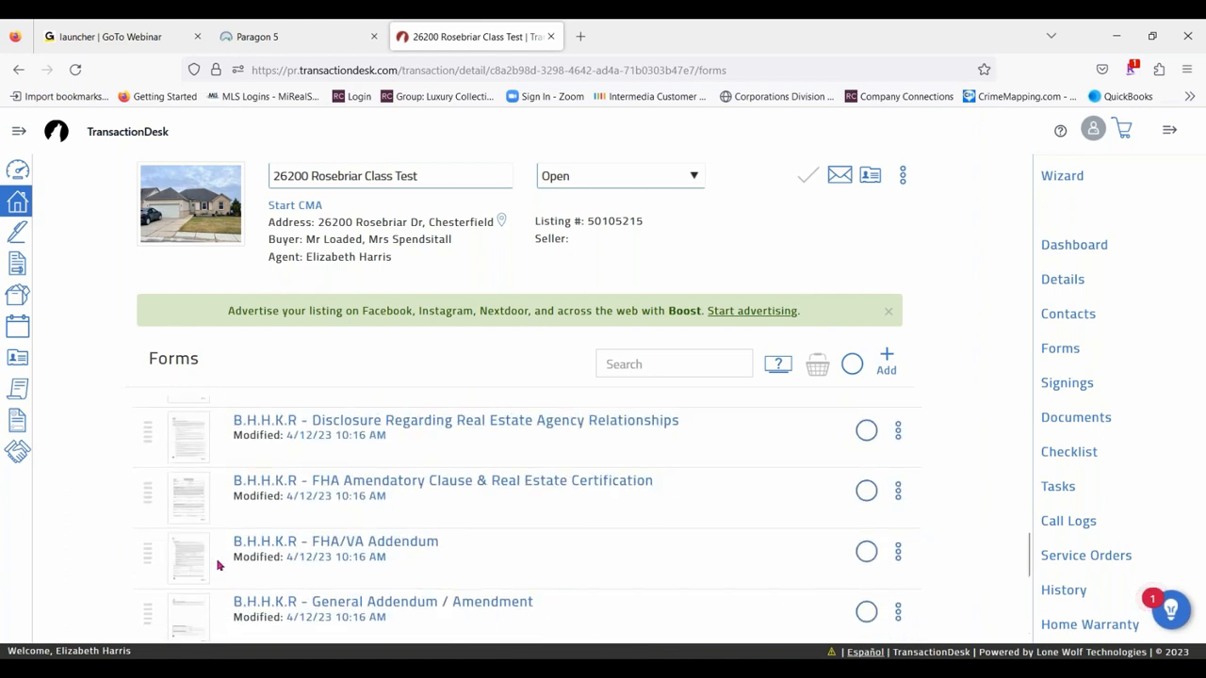
{"action": "left_click_drag", "start_coordinate": [148, 429], "coordinate": [125, 486]}
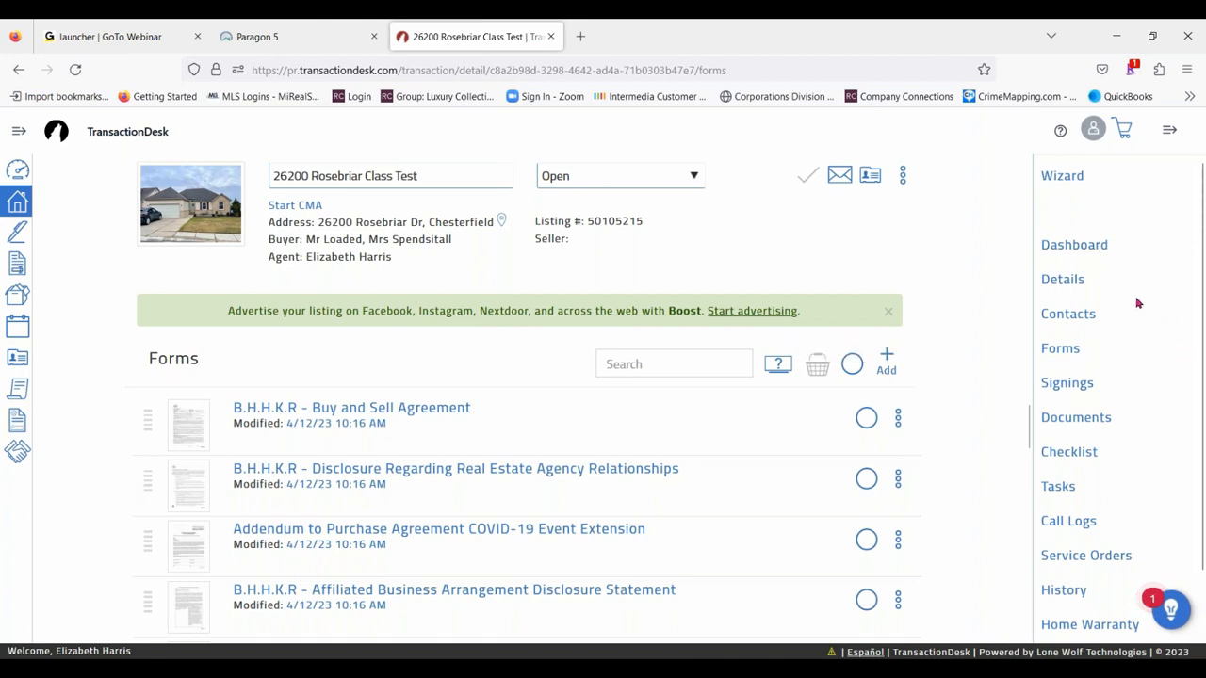
- Look over the transaction's documents and review the actions available for Sellers Disclosure.pdf
{"action": "left_click", "coordinate": [1079, 424]}
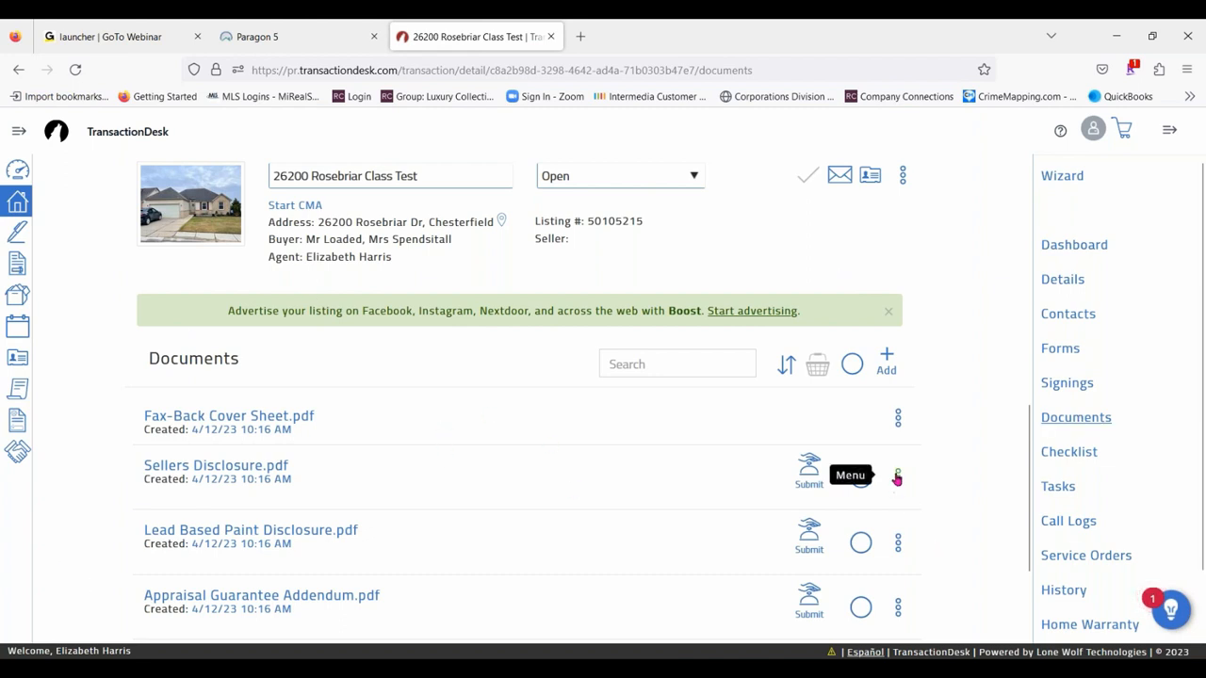
{"action": "scroll", "coordinate": [900, 462], "scroll_direction": "down", "scroll_amount": 1}
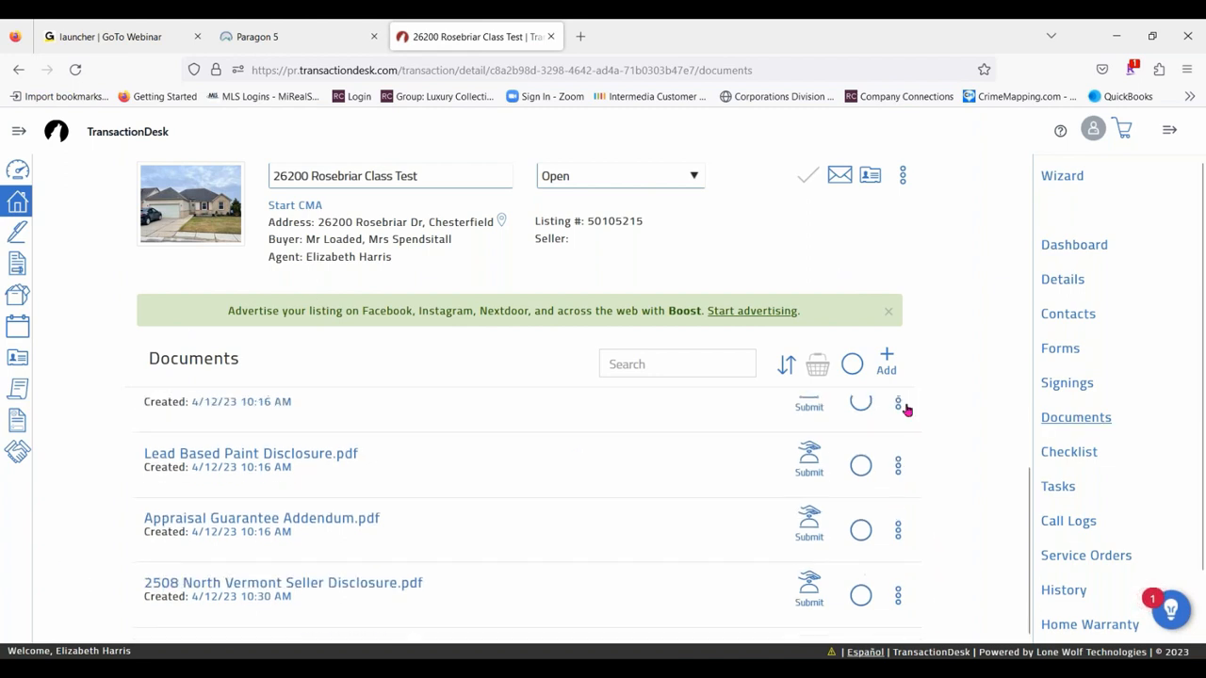
{"action": "left_click", "coordinate": [898, 407]}
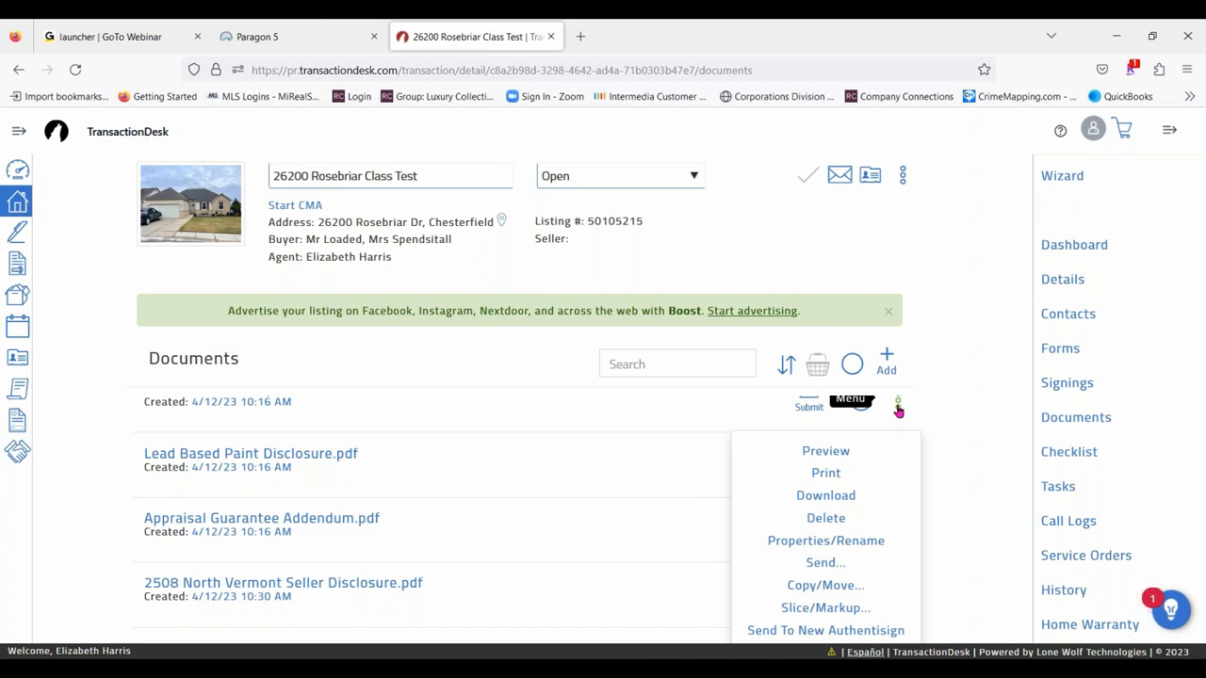
{"action": "scroll", "coordinate": [870, 503], "scroll_direction": "down", "scroll_amount": 1}
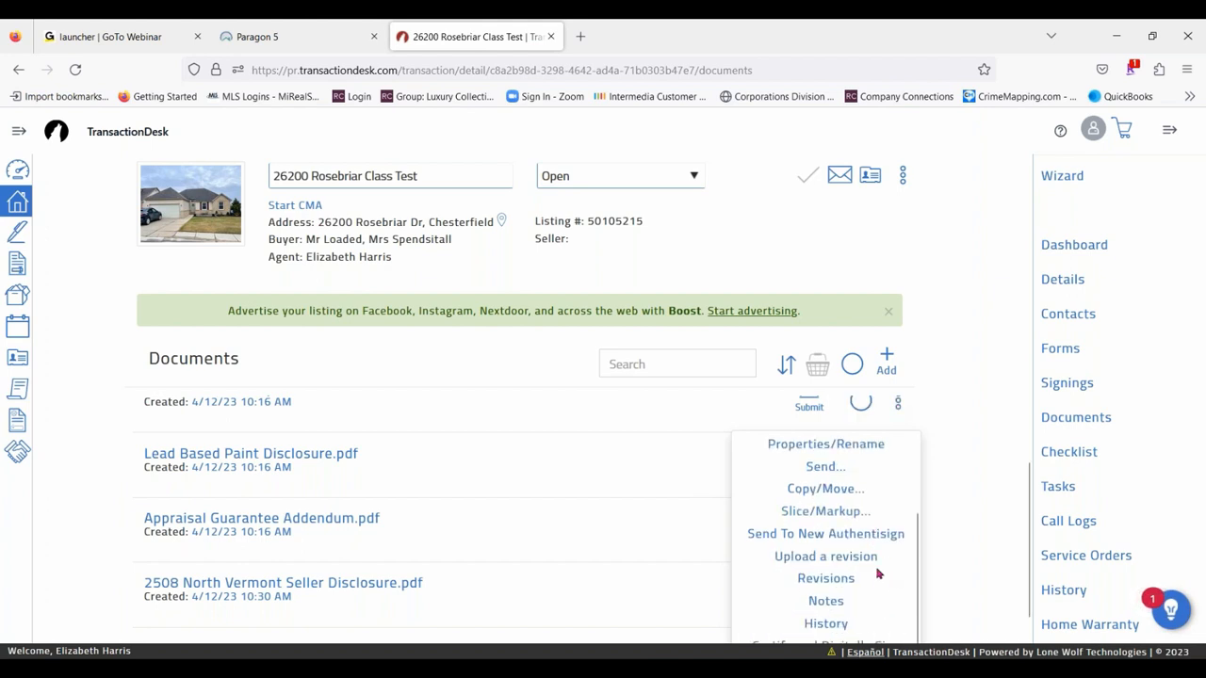
{"action": "scroll", "coordinate": [872, 565], "scroll_direction": "down", "scroll_amount": 1}
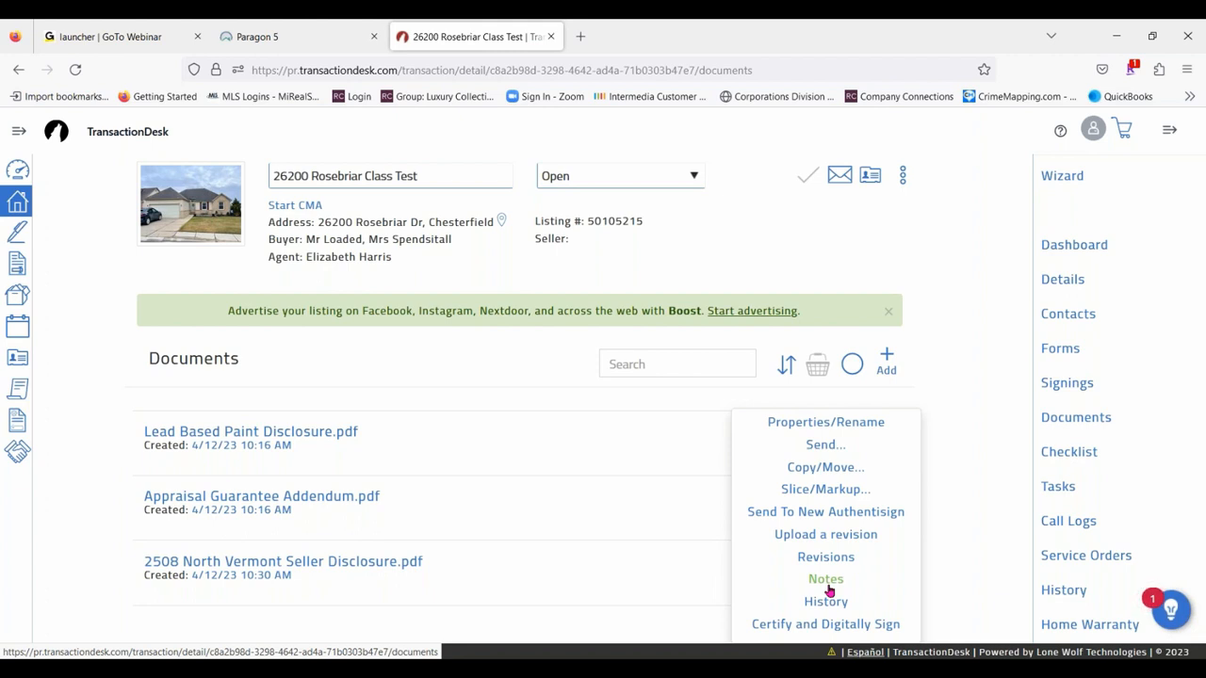
{"action": "left_click", "coordinate": [973, 355]}
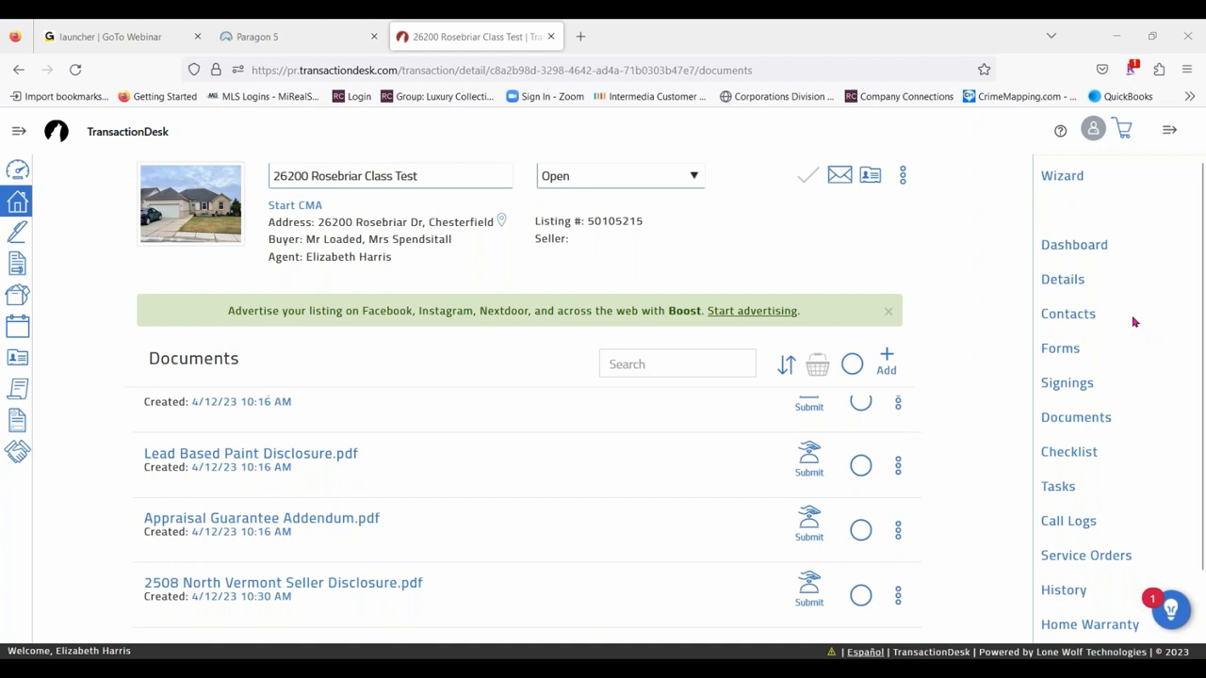
- Open the B.H.H.K.R - Buy and Sell Agreement form and choose the Clinton Township office in its header
{"action": "left_click", "coordinate": [1071, 350]}
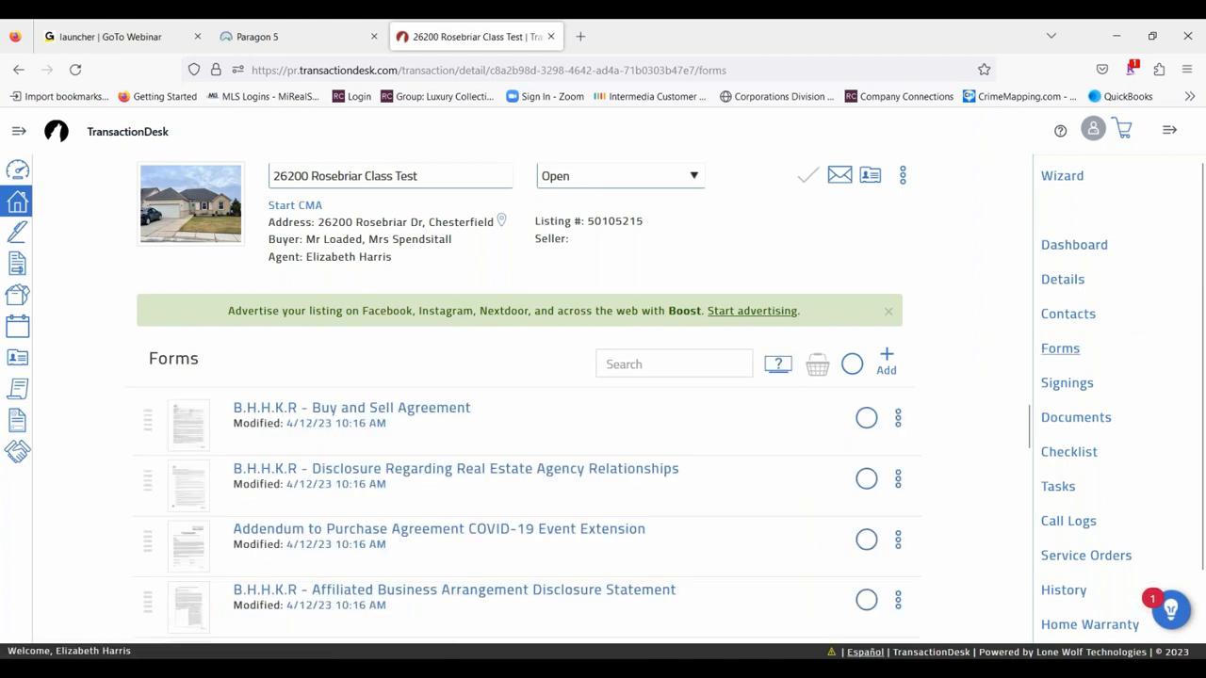
{"action": "left_click", "coordinate": [442, 412]}
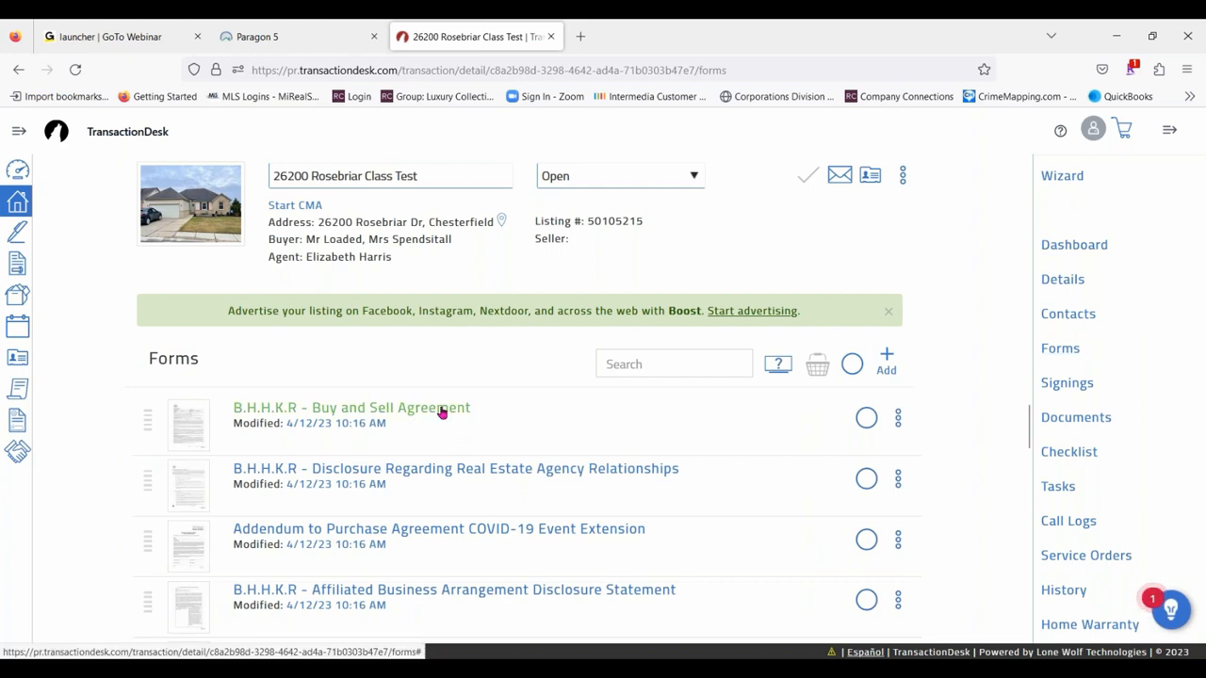
{"action": "left_click", "coordinate": [442, 412]}
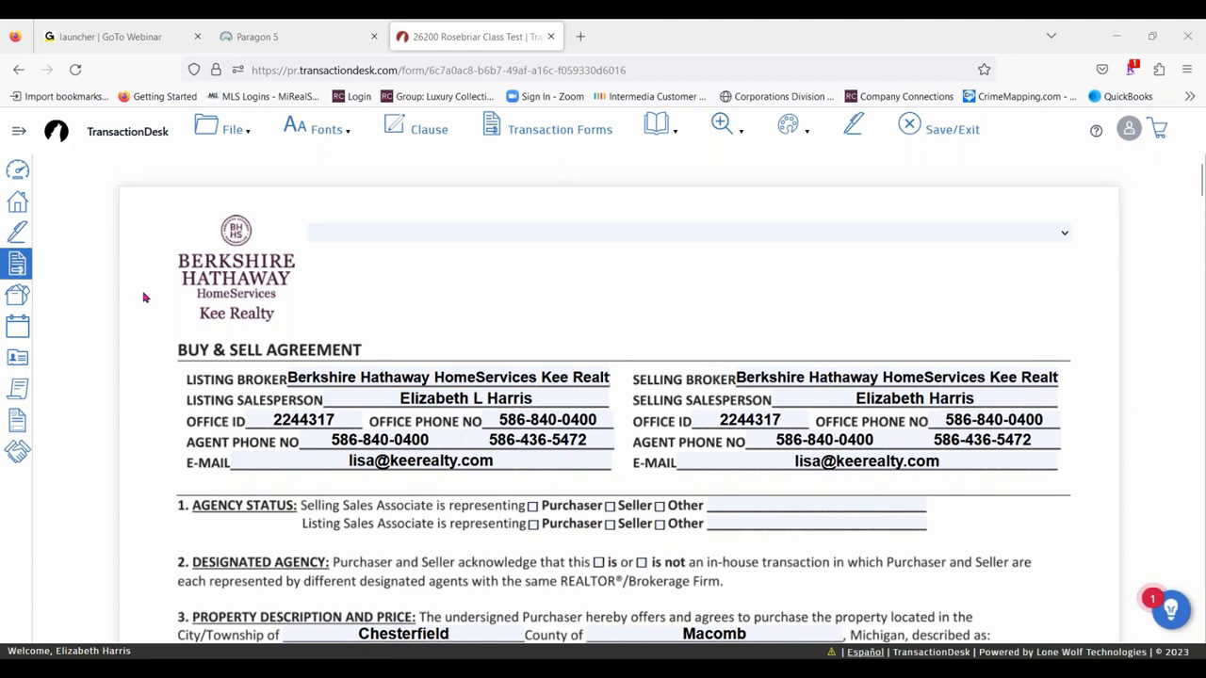
{"action": "left_click", "coordinate": [478, 238]}
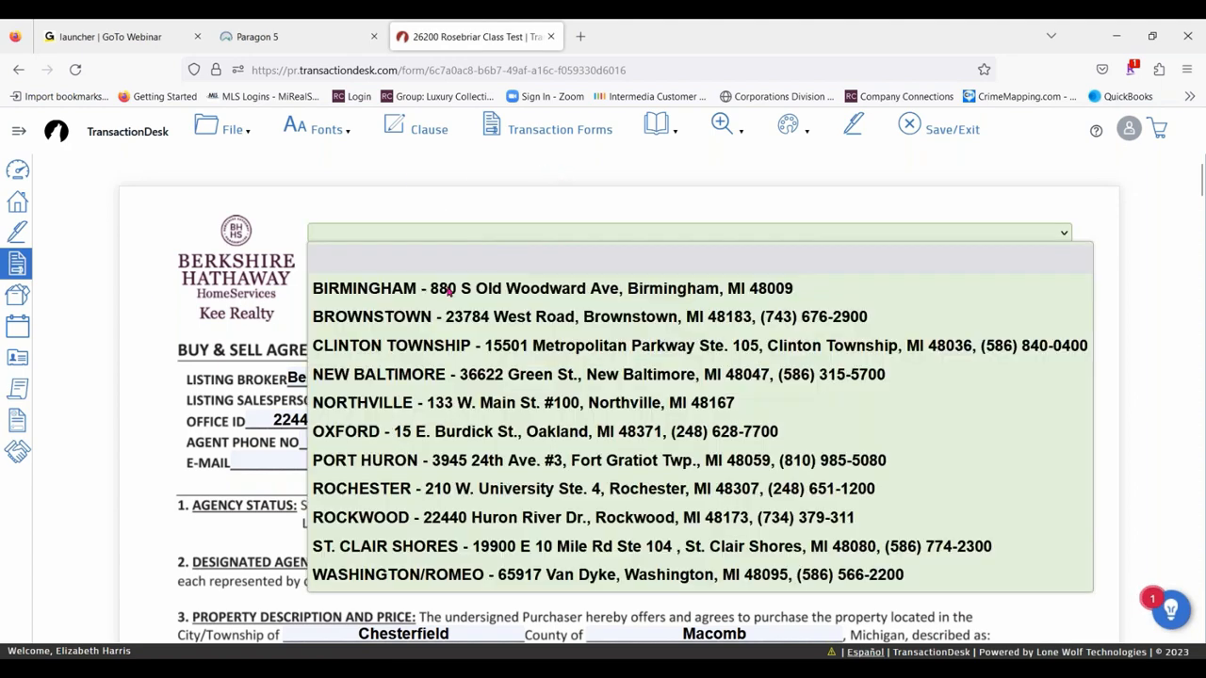
{"action": "left_click", "coordinate": [430, 344]}
- Set the agency status so the selling associate represents the Purchaser and the listing associate represents the Seller
{"action": "scroll", "coordinate": [569, 449], "scroll_direction": "down", "scroll_amount": 2}
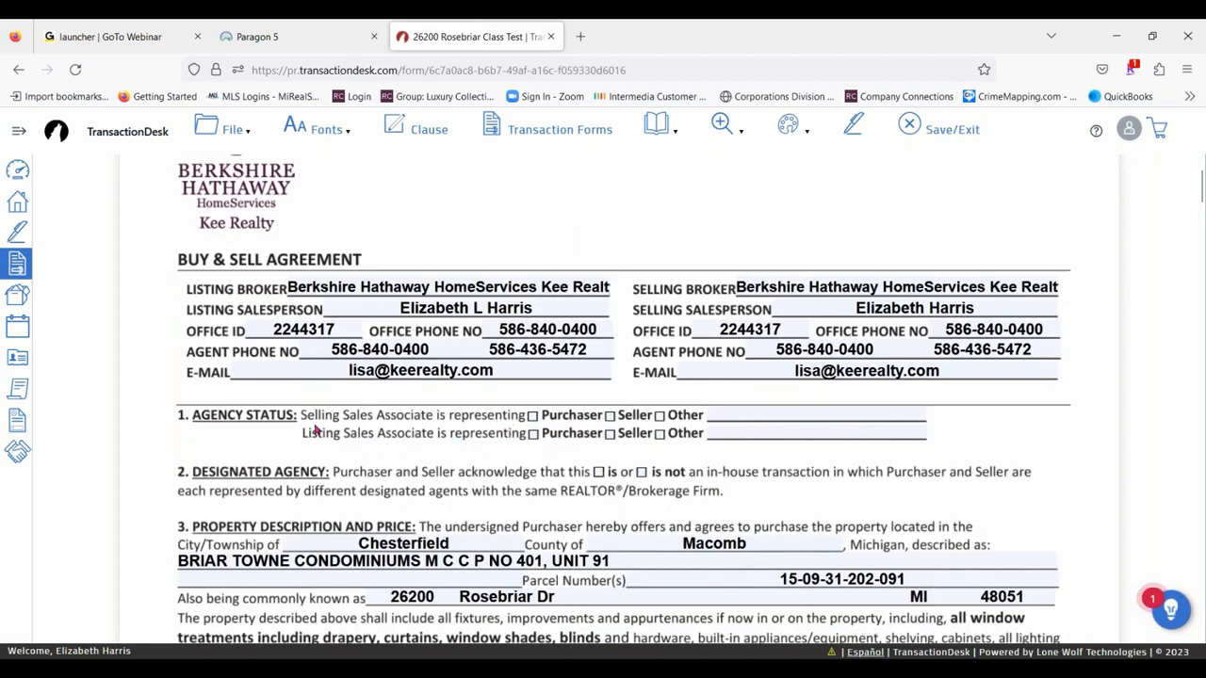
{"action": "left_click", "coordinate": [533, 419]}
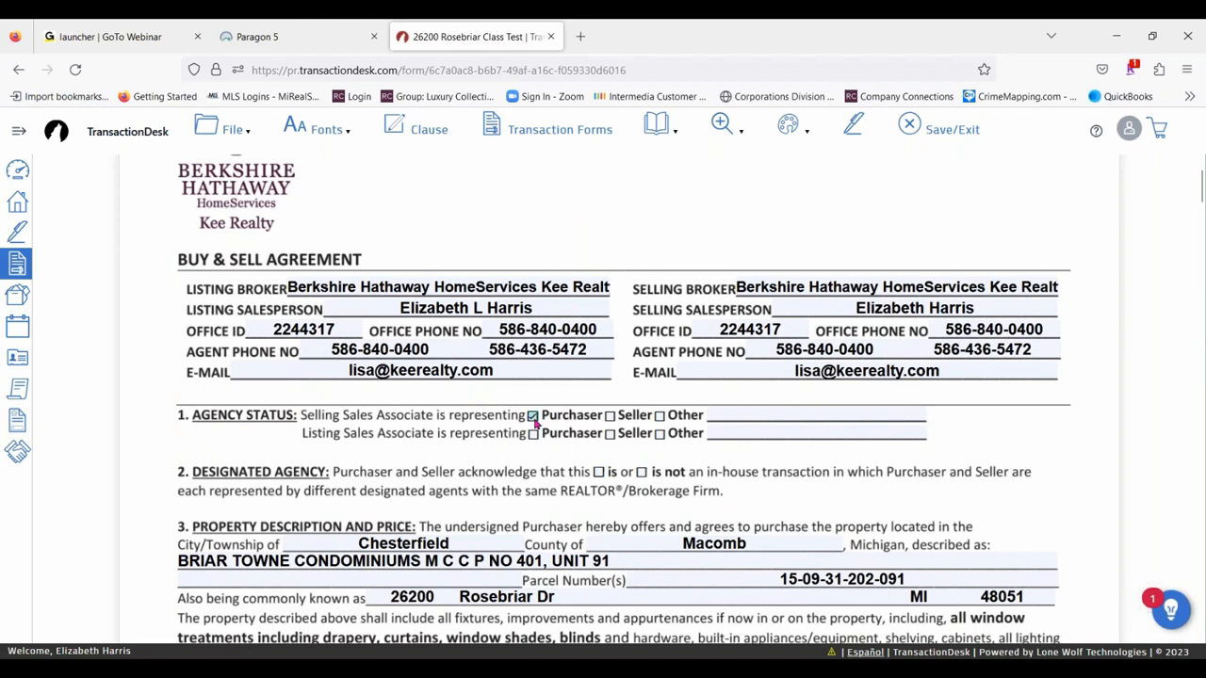
{"action": "left_click", "coordinate": [611, 435]}
- Review the property, price and earnest money paragraphs, and mark Cash Sale as the method of payment
{"action": "scroll", "coordinate": [1043, 403], "scroll_direction": "down", "scroll_amount": 3}
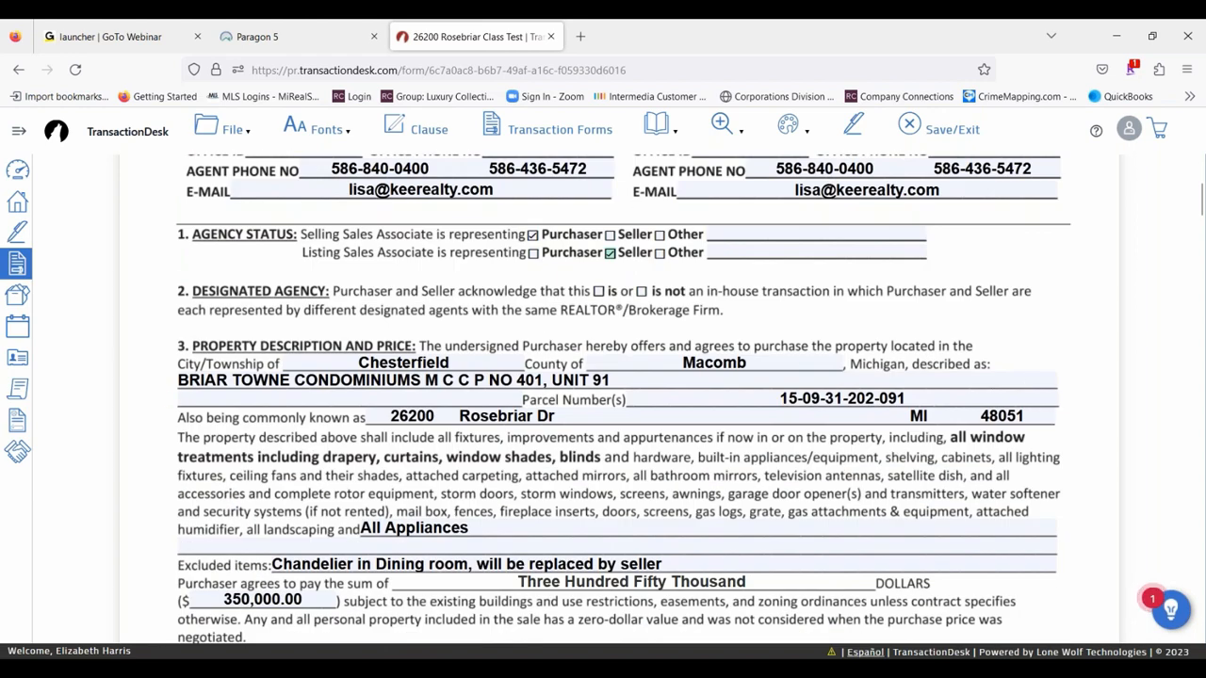
{"action": "scroll", "coordinate": [170, 391], "scroll_direction": "down", "scroll_amount": 2}
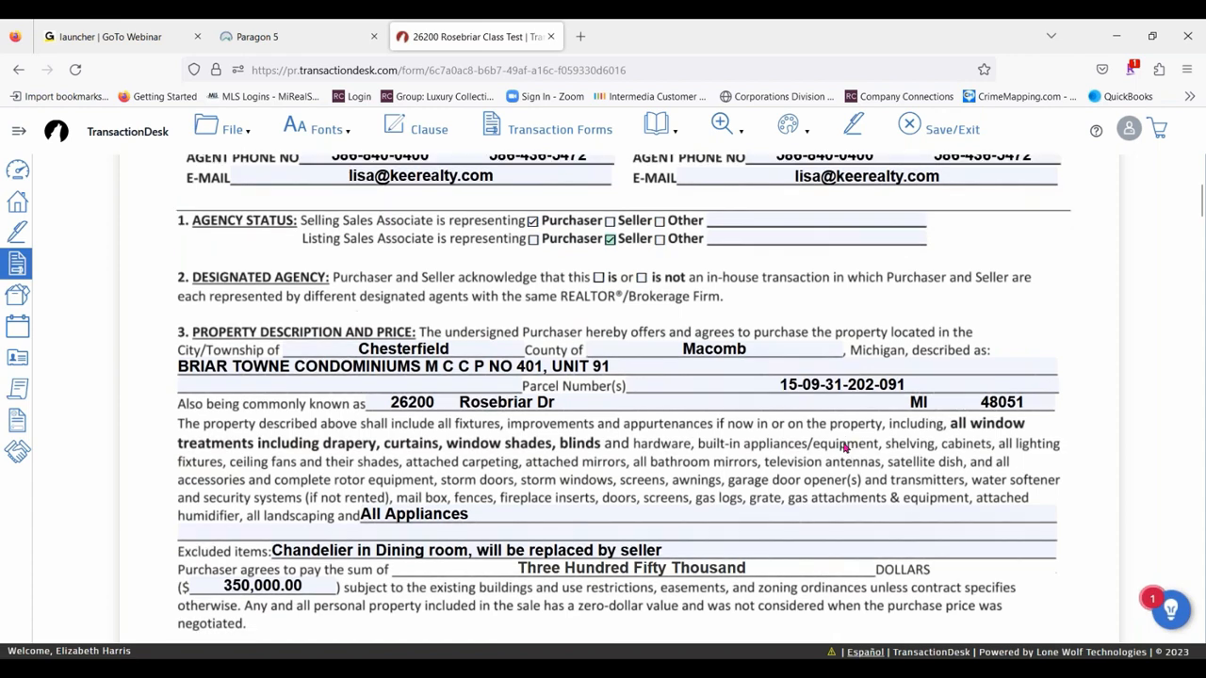
{"action": "scroll", "coordinate": [563, 409], "scroll_direction": "down", "scroll_amount": 2}
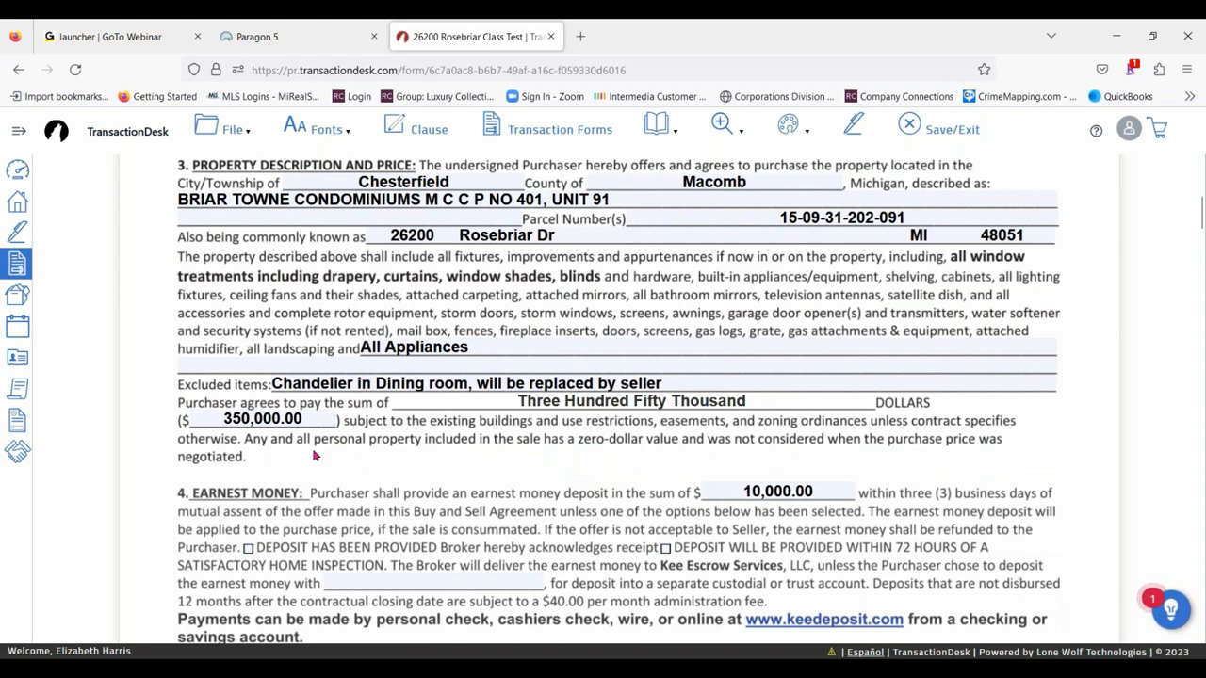
{"action": "scroll", "coordinate": [864, 347], "scroll_direction": "down", "scroll_amount": 4}
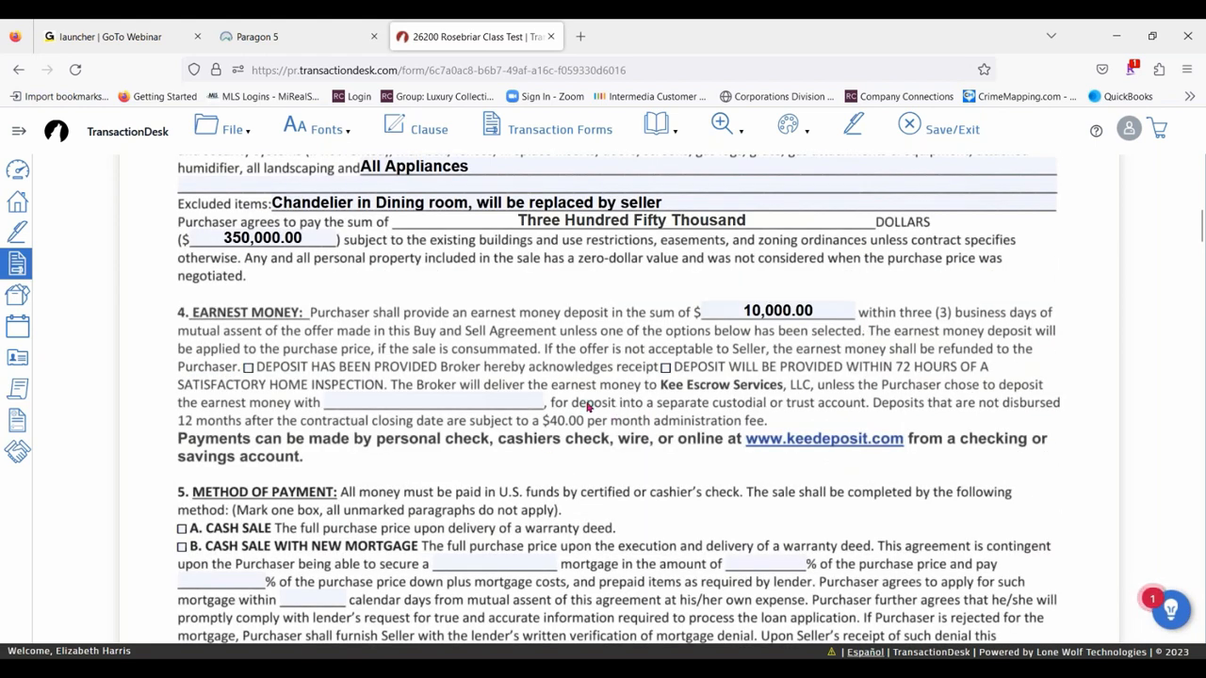
{"action": "scroll", "coordinate": [565, 405], "scroll_direction": "down", "scroll_amount": 4}
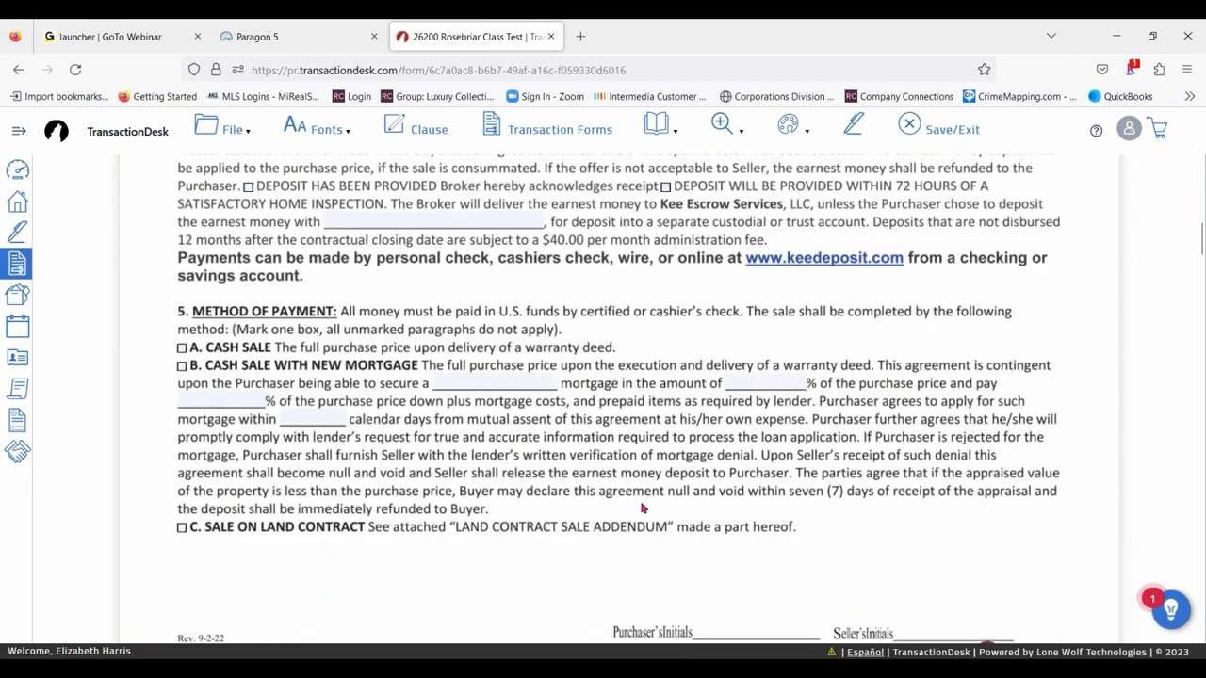
{"action": "left_click", "coordinate": [182, 347]}
- Set the Possession paragraph to have the seller vacate 0 days after closing
{"action": "scroll", "coordinate": [724, 411], "scroll_direction": "down", "scroll_amount": 1}
{"action": "scroll", "coordinate": [726, 402], "scroll_direction": "down", "scroll_amount": 5}
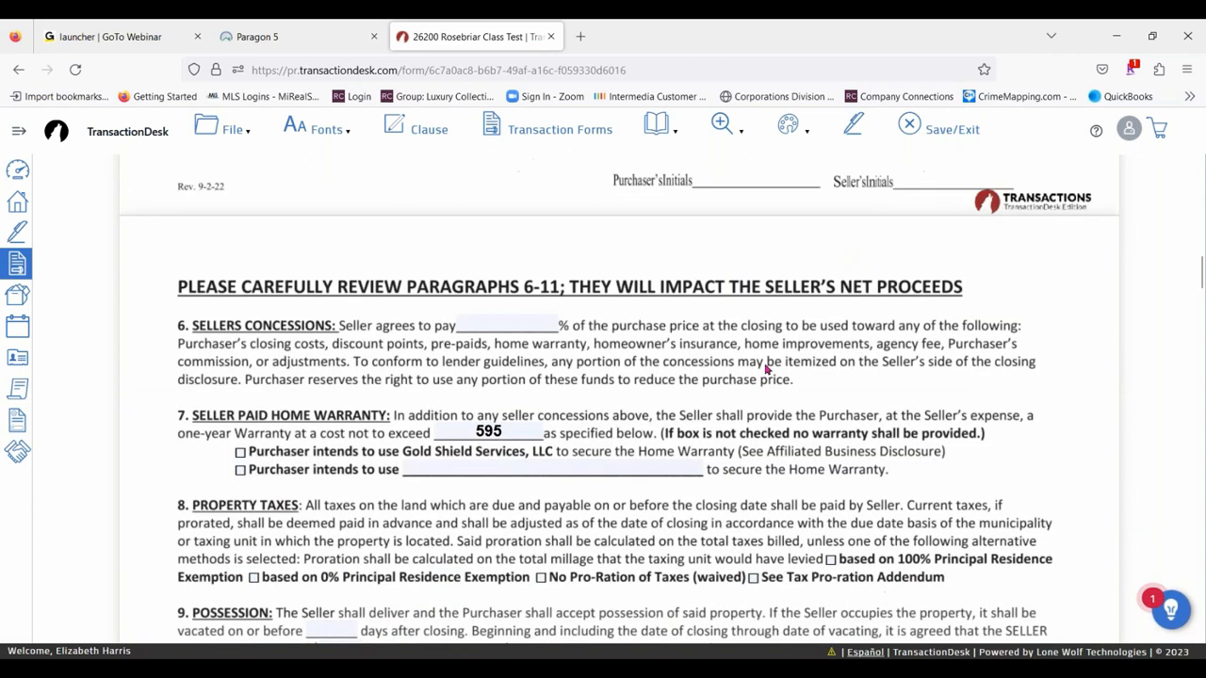
{"action": "scroll", "coordinate": [766, 367], "scroll_direction": "down", "scroll_amount": 6}
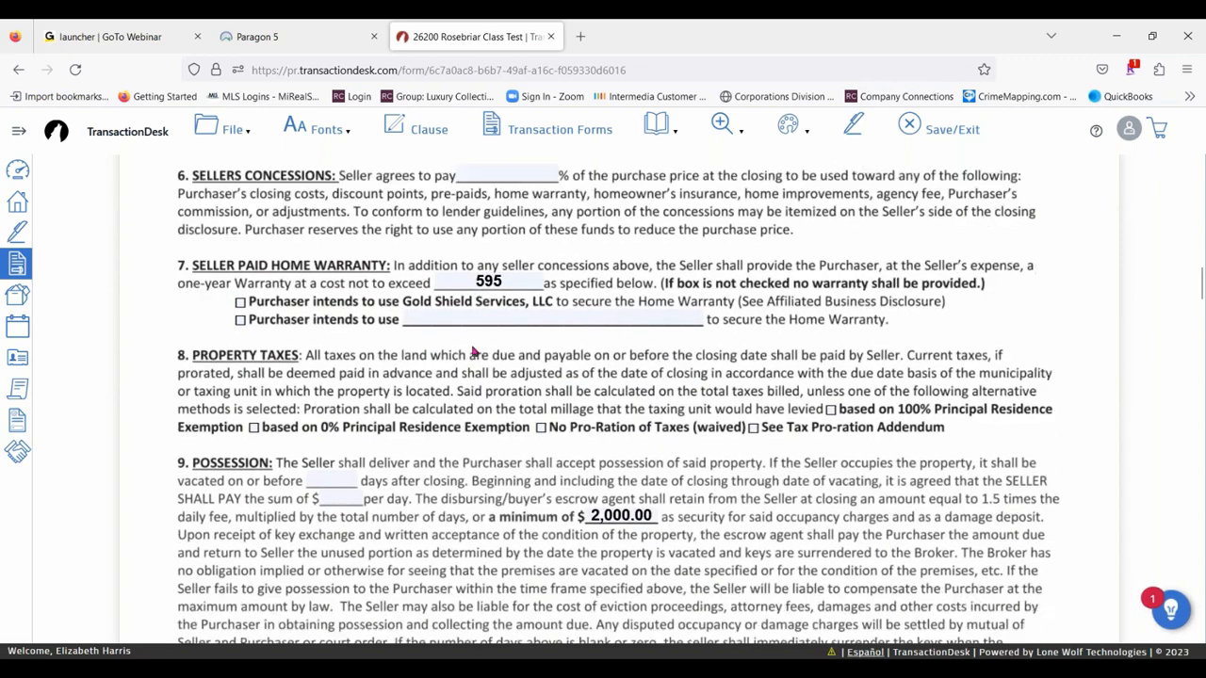
{"action": "scroll", "coordinate": [428, 489], "scroll_direction": "up", "scroll_amount": 1}
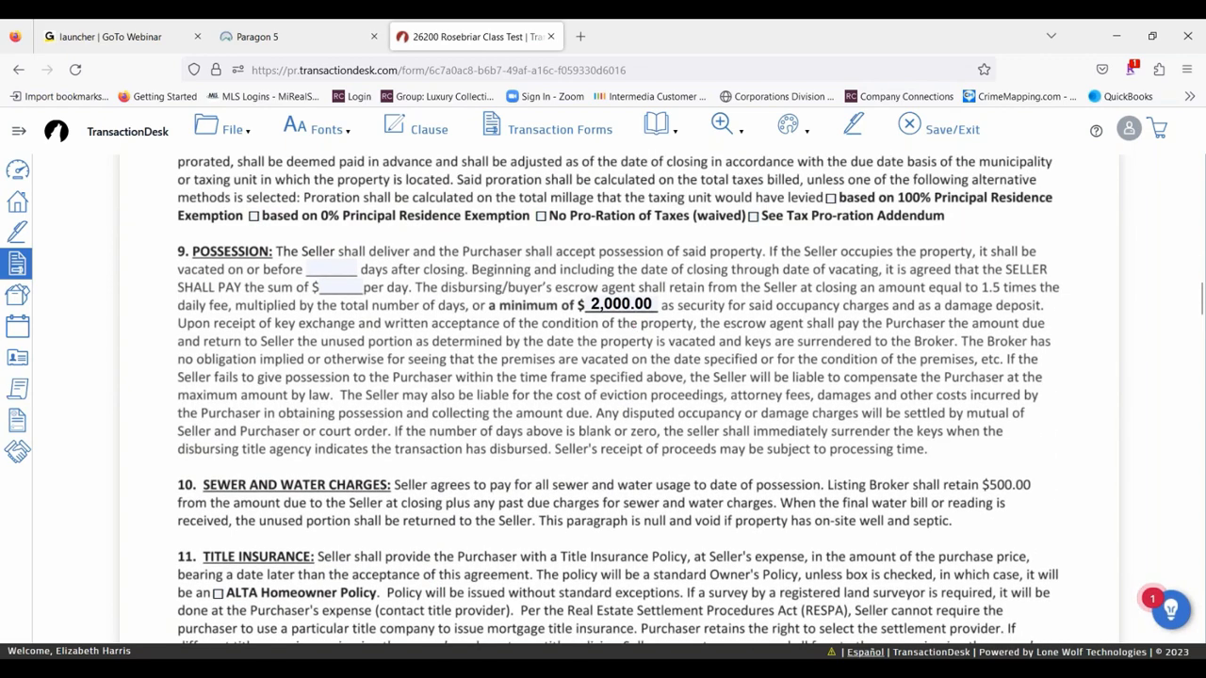
{"action": "left_click", "coordinate": [341, 271]}
{"action": "type", "text": "0"}
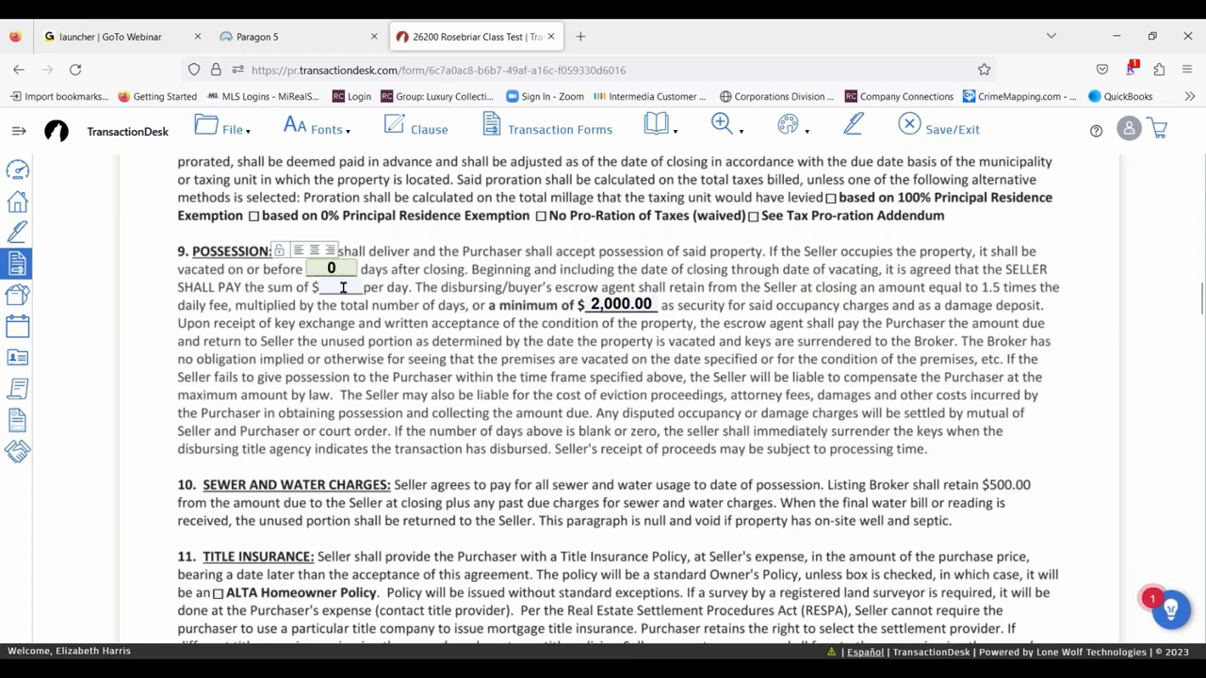
{"action": "left_click", "coordinate": [544, 343]}
- Review the remaining paragraphs of the Buy and Sell Agreement through the inspection and as-is provisions, and save the form
{"action": "scroll", "coordinate": [545, 346], "scroll_direction": "down", "scroll_amount": 4}
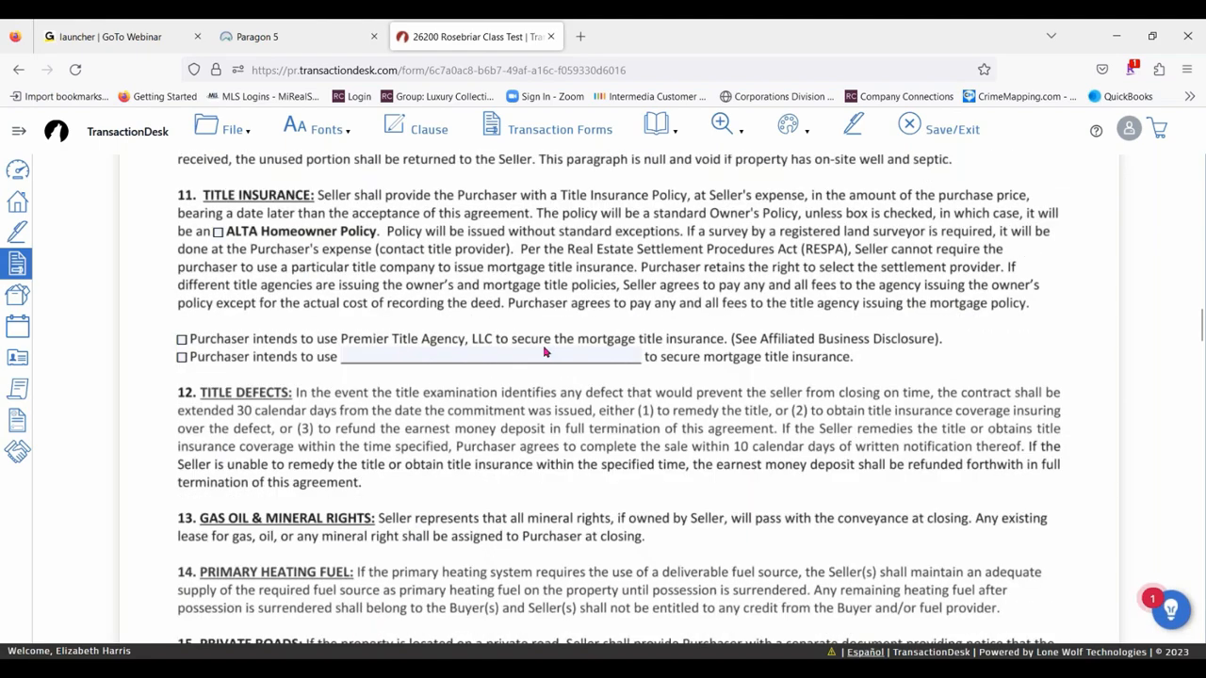
{"action": "scroll", "coordinate": [545, 350], "scroll_direction": "down", "scroll_amount": 7}
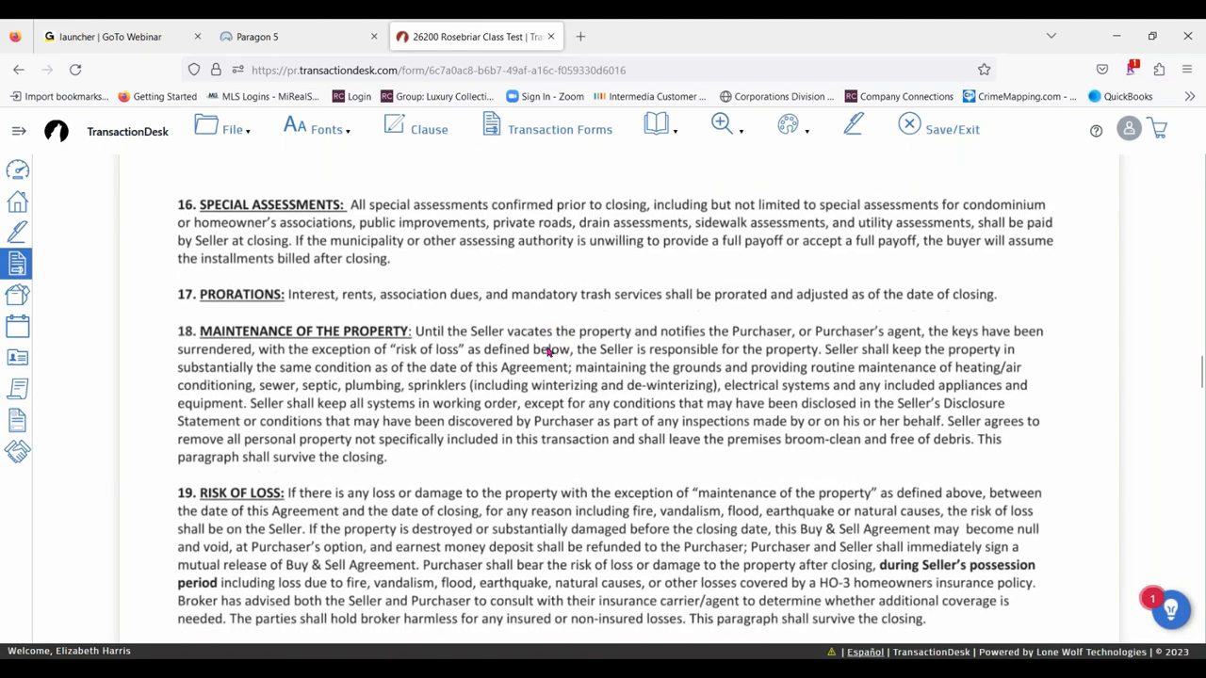
{"action": "scroll", "coordinate": [549, 351], "scroll_direction": "down", "scroll_amount": 8}
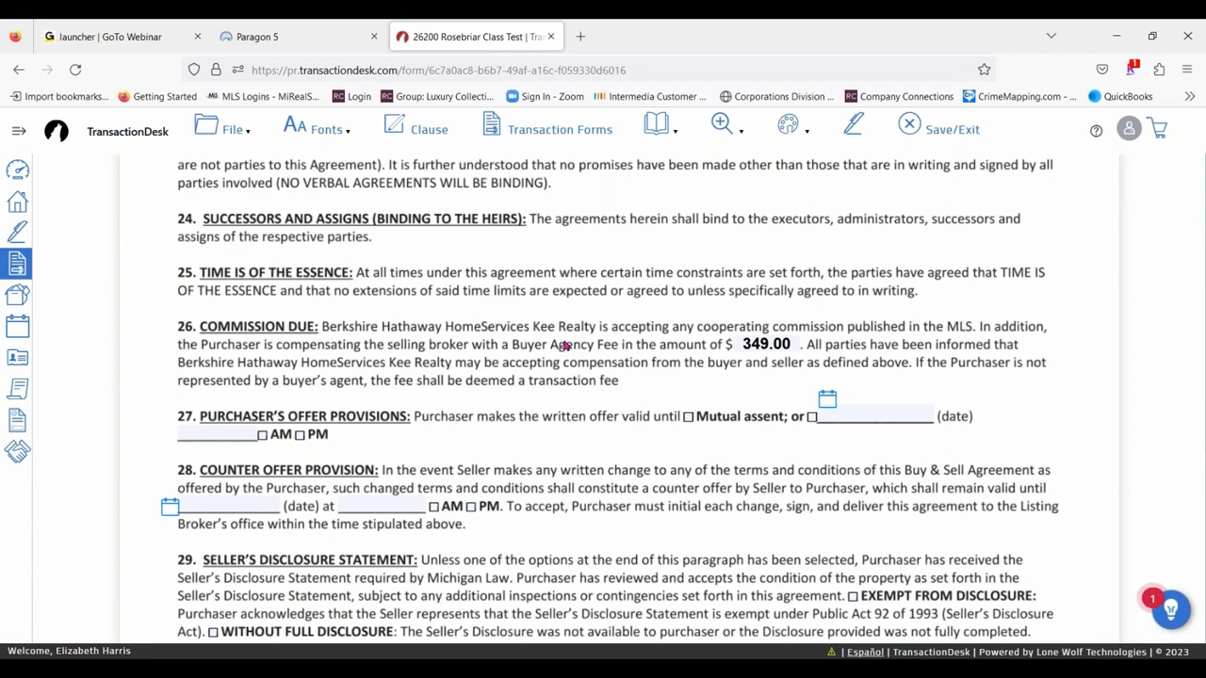
{"action": "scroll", "coordinate": [566, 347], "scroll_direction": "down", "scroll_amount": 11}
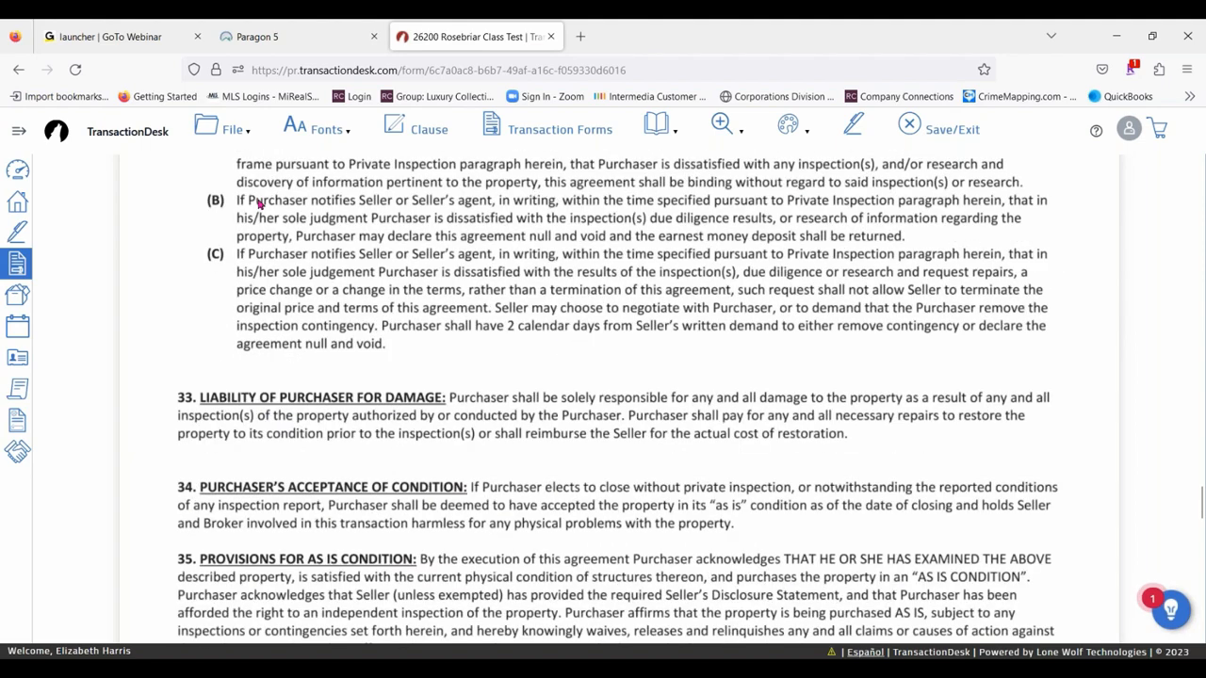
{"action": "left_click", "coordinate": [236, 129]}
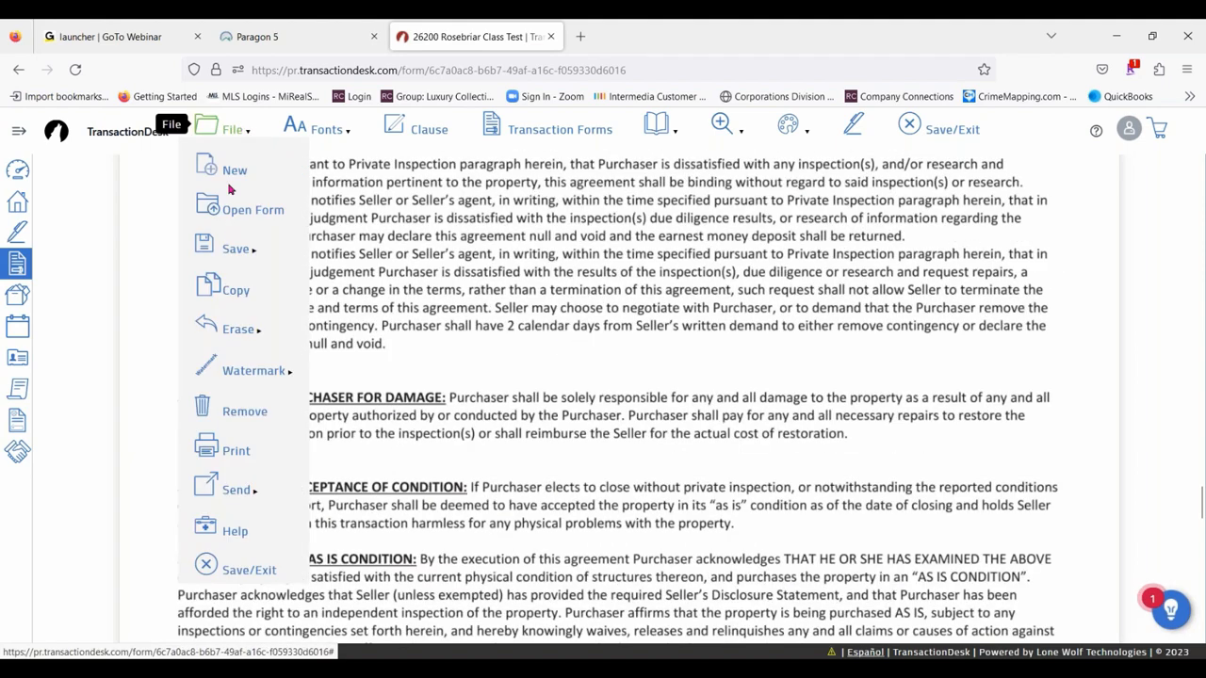
{"action": "mouse_move", "coordinate": [235, 249]}
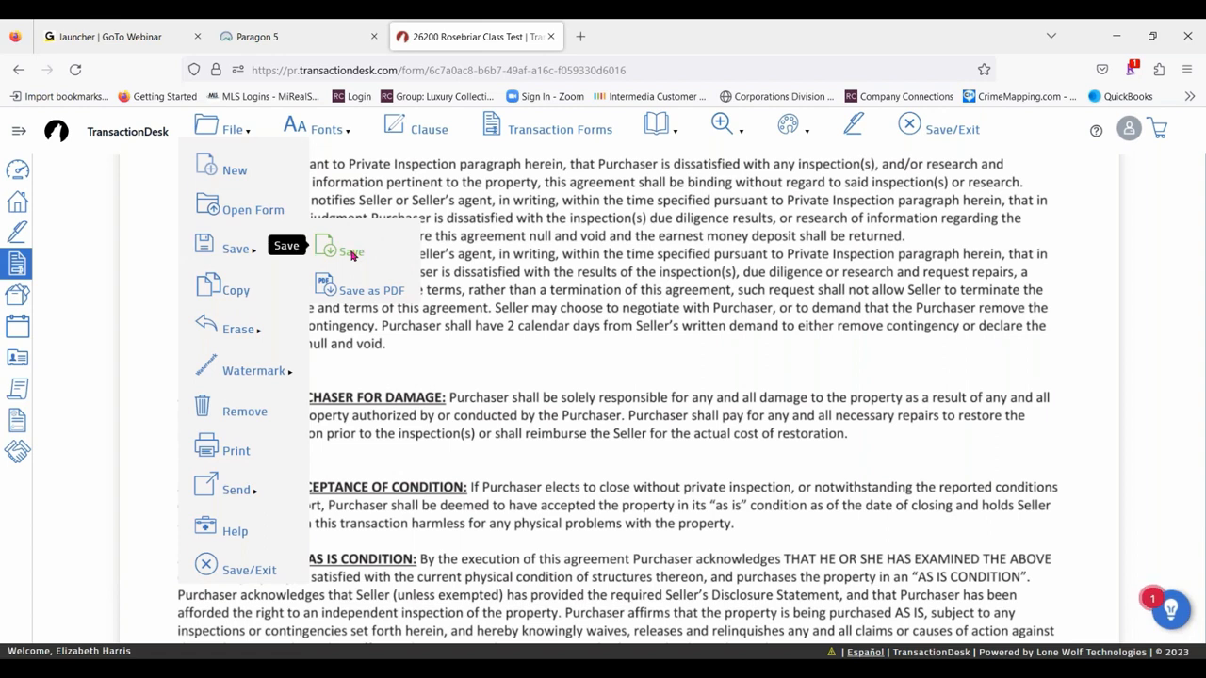
{"action": "left_click", "coordinate": [351, 251]}
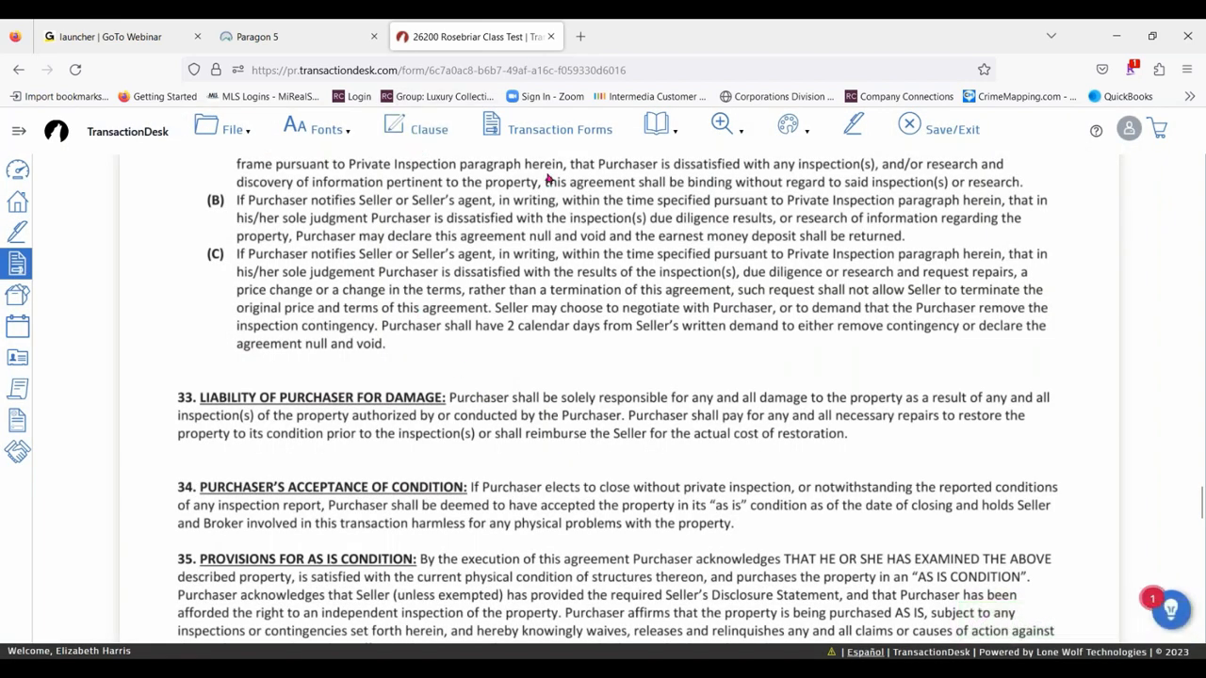
- Open the transaction's B.H.H.K.R - Disclosure Regarding Real Estate Agency Relationships form and choose the Clinton Township office in its header
{"action": "left_click", "coordinate": [546, 129]}
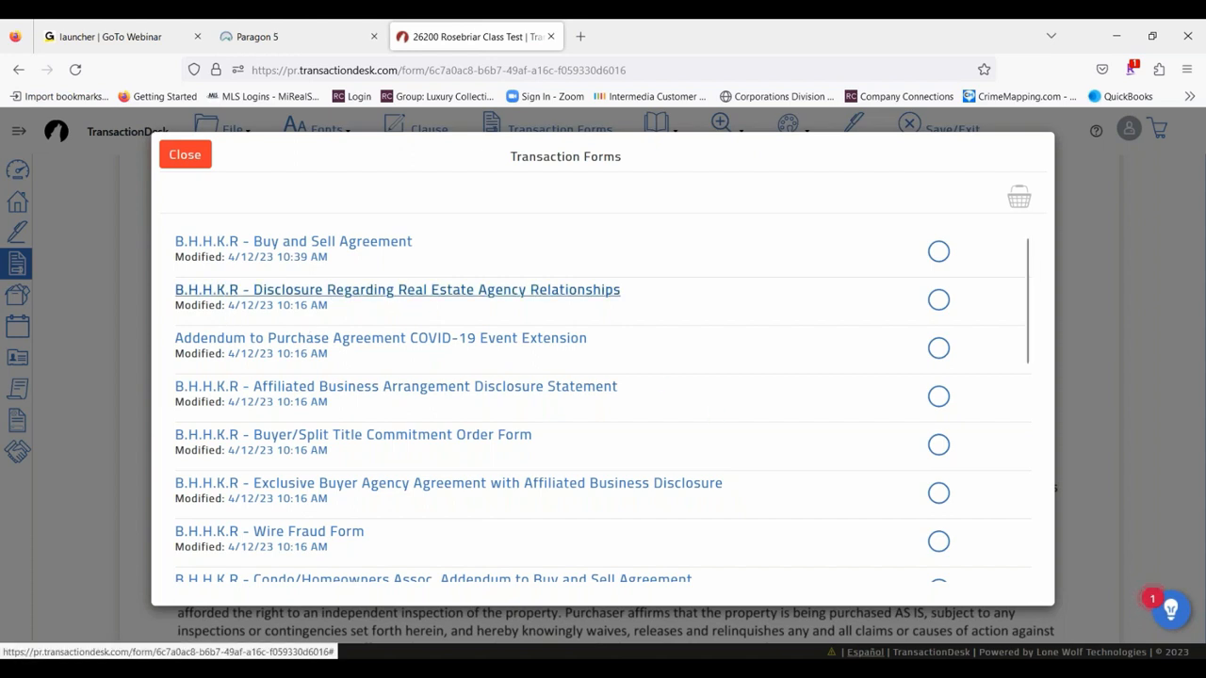
{"action": "left_click", "coordinate": [469, 291]}
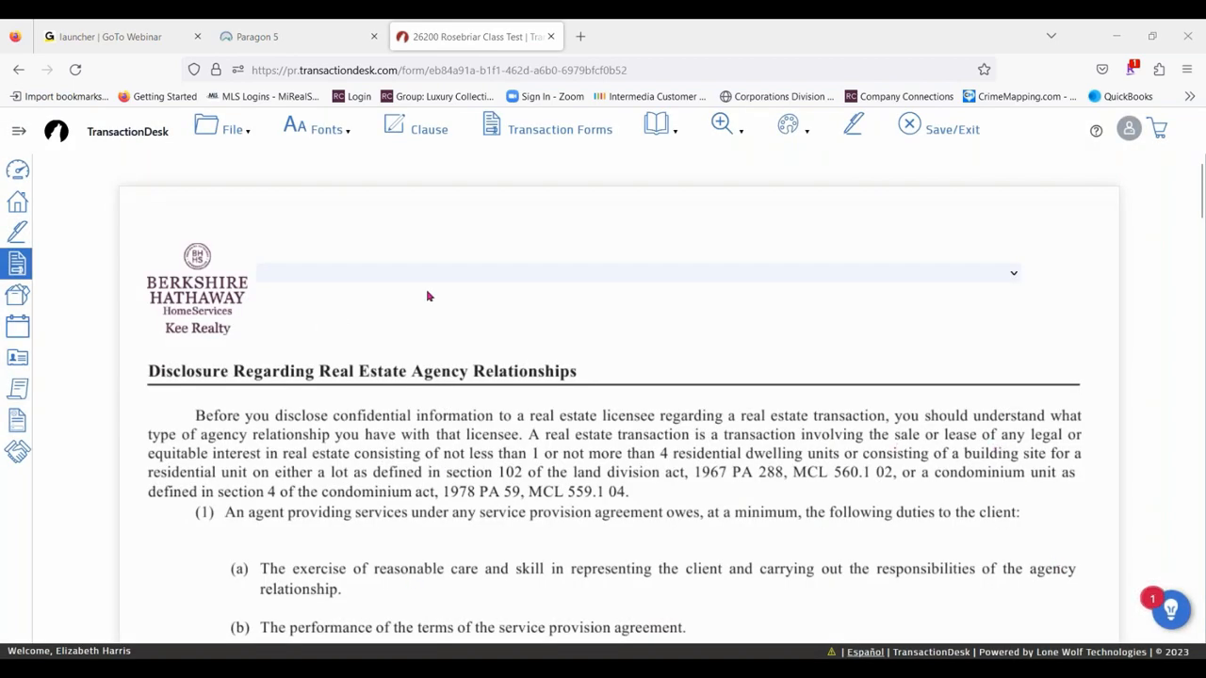
{"action": "left_click", "coordinate": [541, 282]}
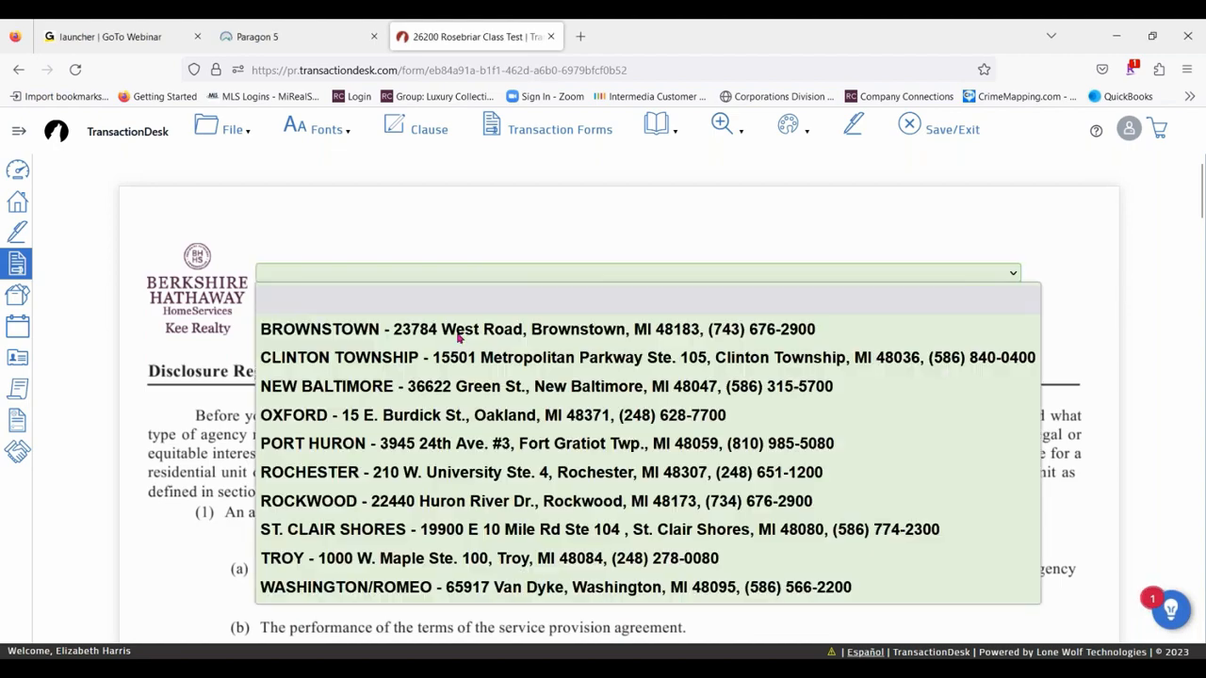
{"action": "left_click", "coordinate": [471, 352]}
- Mark the licensee's agency status in the checklist on page 2 of the agency disclosure
{"action": "scroll", "coordinate": [693, 385], "scroll_direction": "down", "scroll_amount": 2}
{"action": "scroll", "coordinate": [690, 385], "scroll_direction": "down", "scroll_amount": 20}
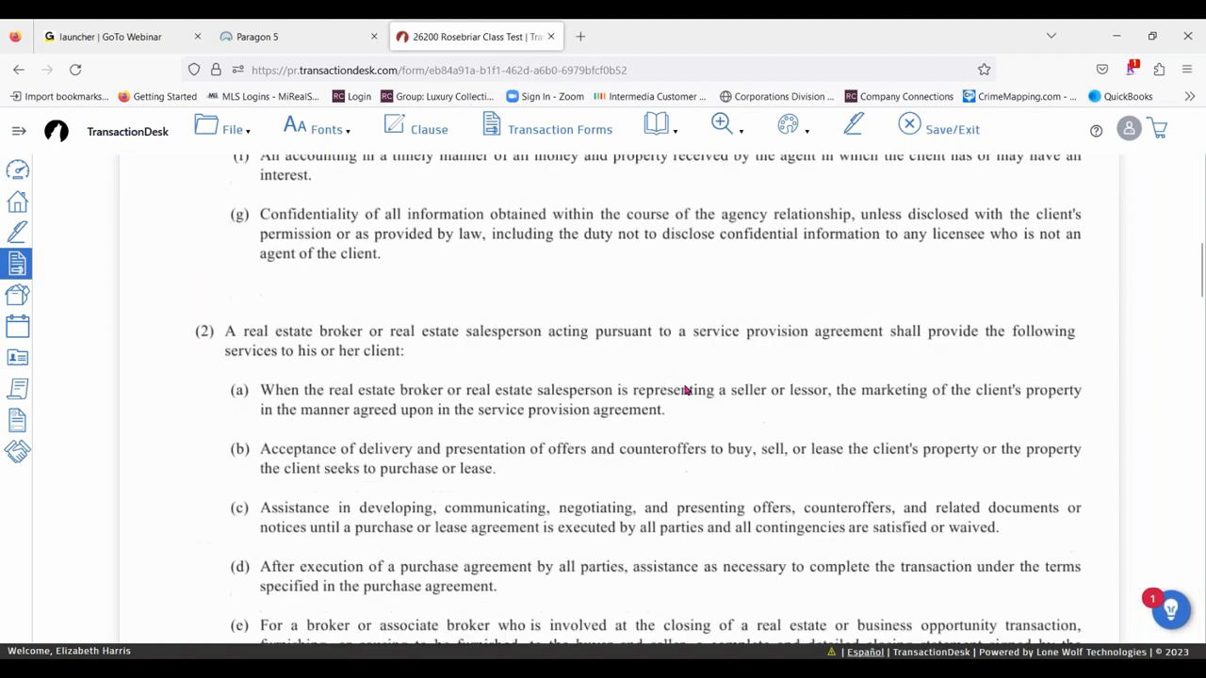
{"action": "scroll", "coordinate": [311, 283], "scroll_direction": "up", "scroll_amount": 2}
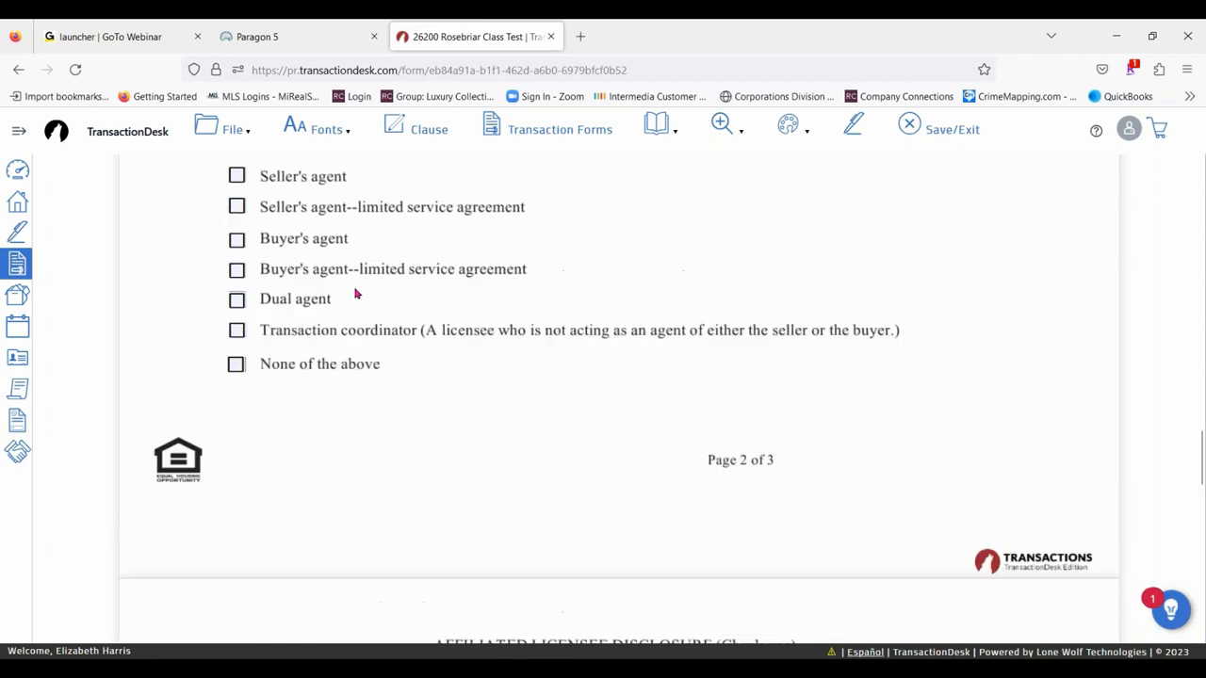
{"action": "left_click", "coordinate": [236, 357]}
{"action": "scroll", "coordinate": [509, 358], "scroll_direction": "down", "scroll_amount": 7}
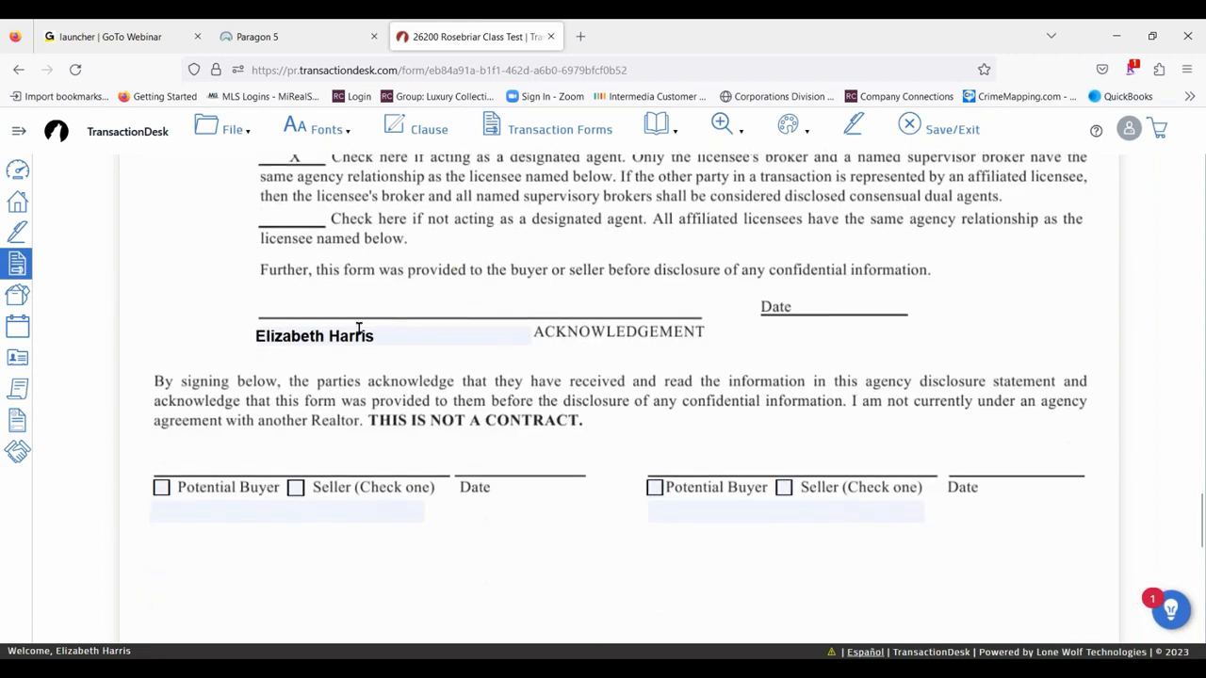
- Enter the buyer's name under the first acknowledgement signature line of the agency disclosure and save the form
{"action": "left_click", "coordinate": [227, 511]}
{"action": "type", "text": "M"}
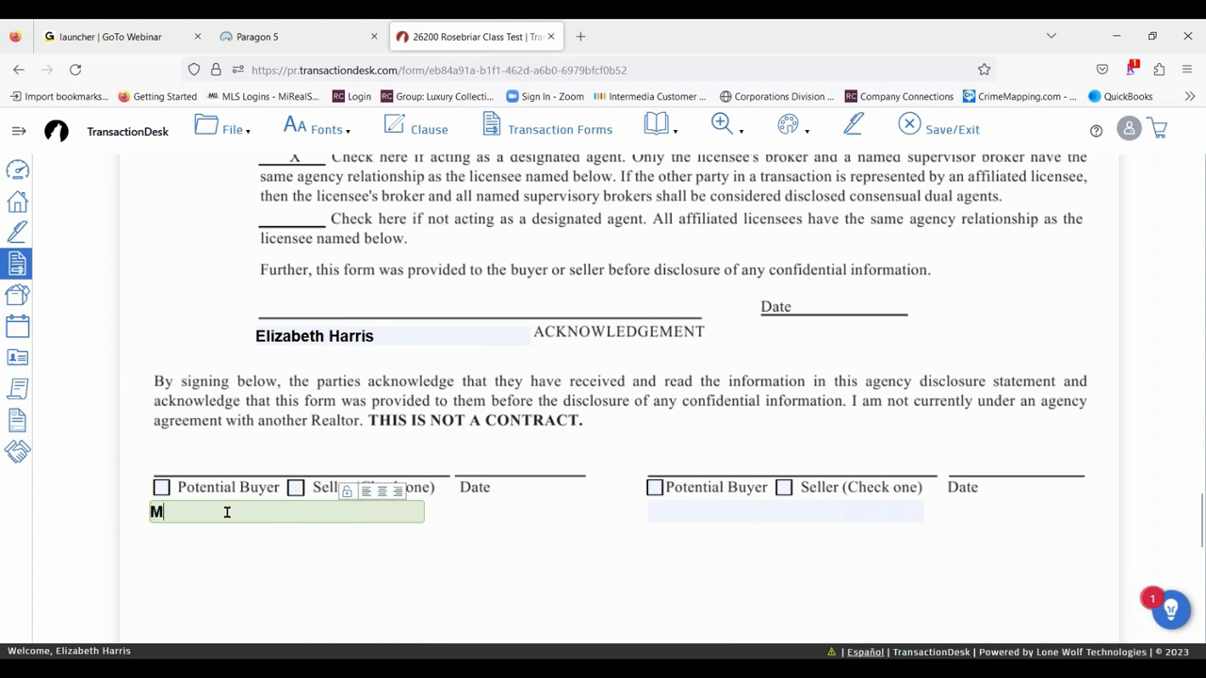
{"action": "type", "text": "r. Loaded"}
{"action": "left_click", "coordinate": [226, 130]}
{"action": "mouse_move", "coordinate": [235, 247]}
{"action": "left_click", "coordinate": [328, 251]}
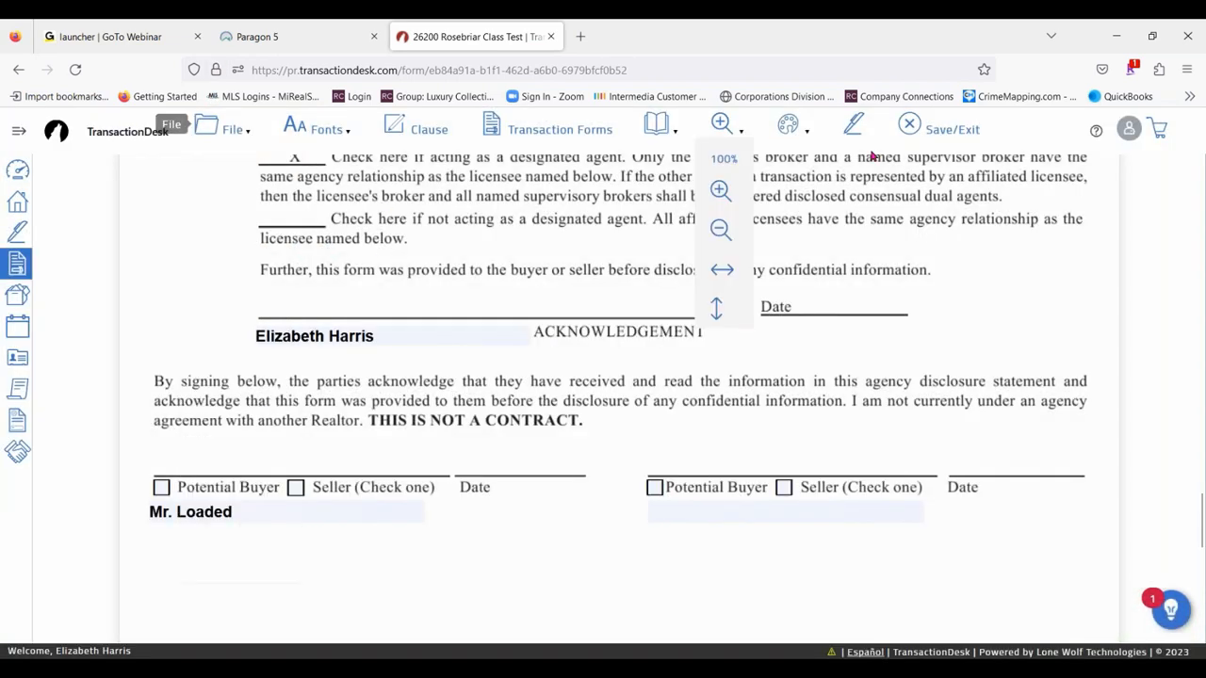
- Look at the form libraries available for adding new forms to the transaction, and close the list without adding any
{"action": "left_click", "coordinate": [200, 136]}
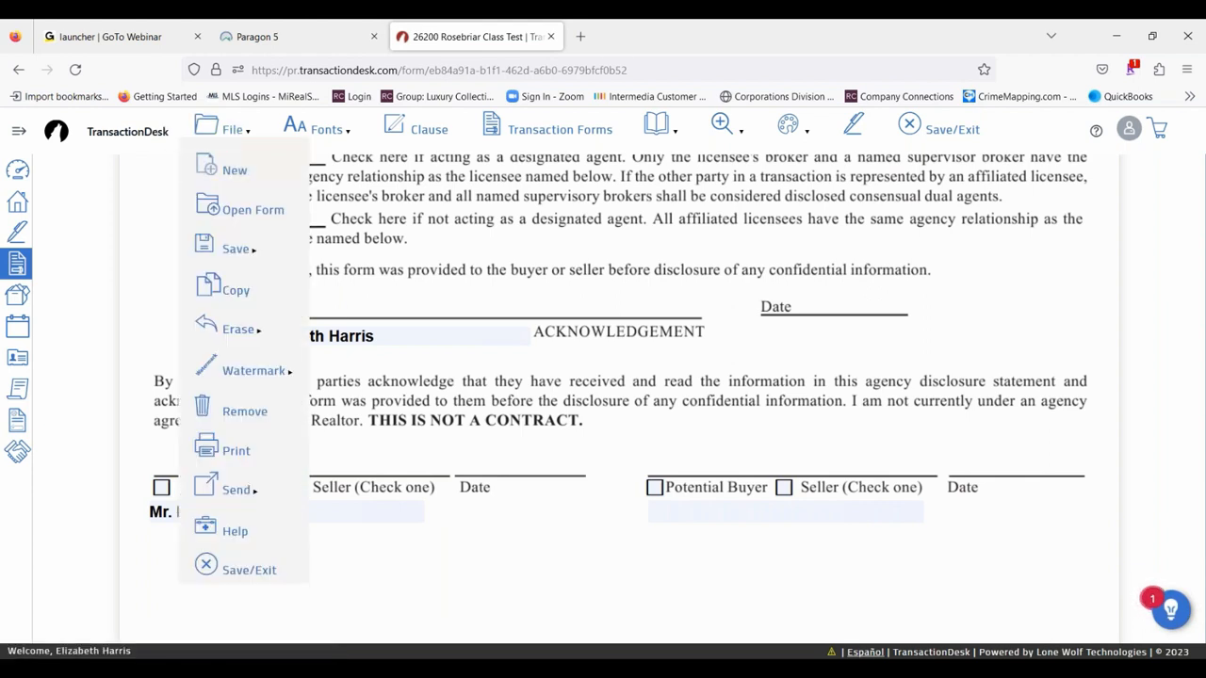
{"action": "left_click", "coordinate": [227, 172]}
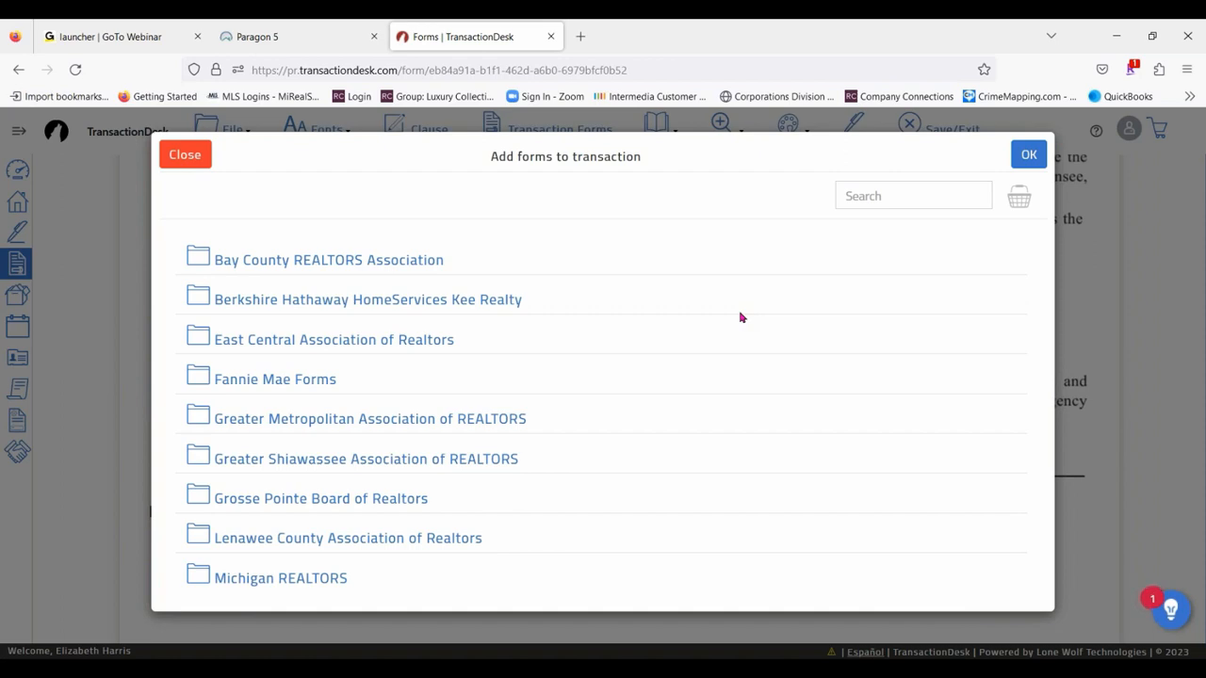
{"action": "left_click", "coordinate": [181, 162]}
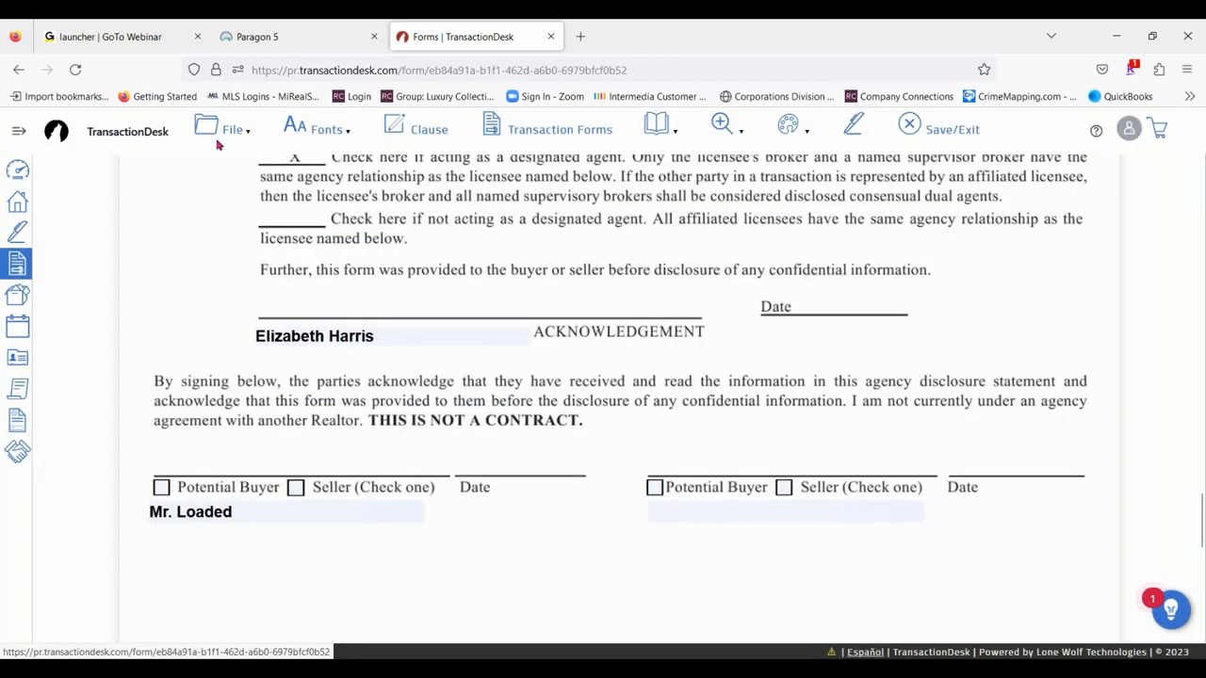
- Open the save options for the agency disclosure form
{"action": "left_click", "coordinate": [224, 131]}
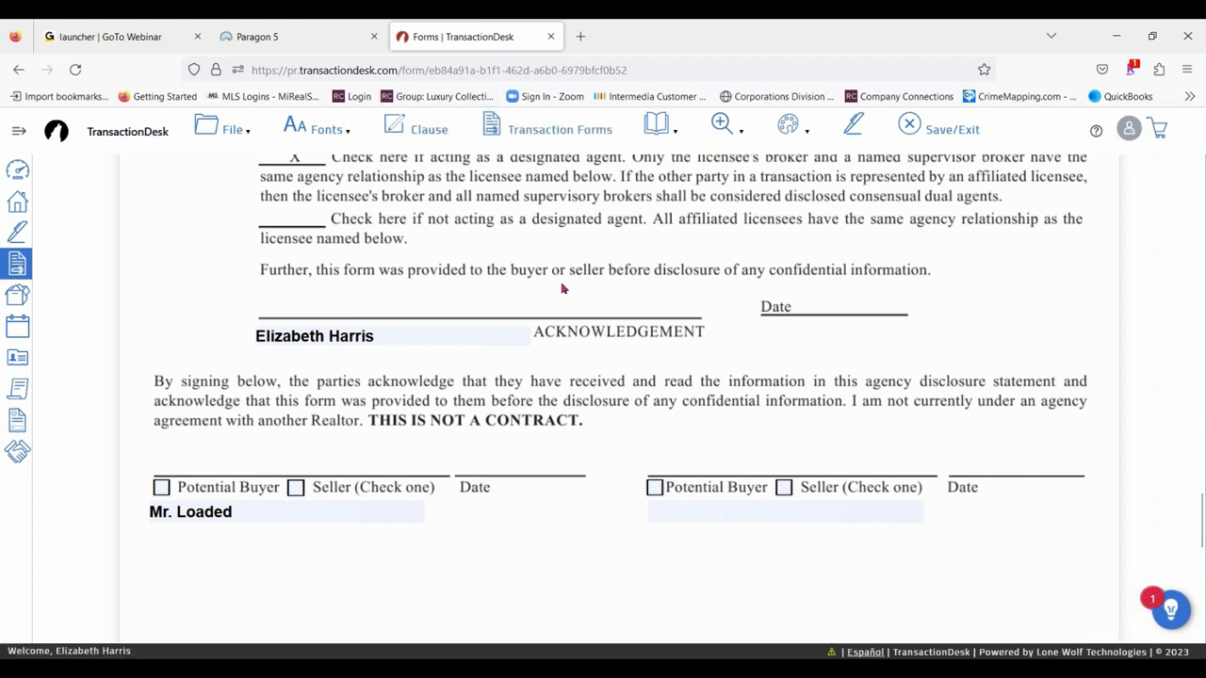
{"action": "left_click", "coordinate": [232, 129]}
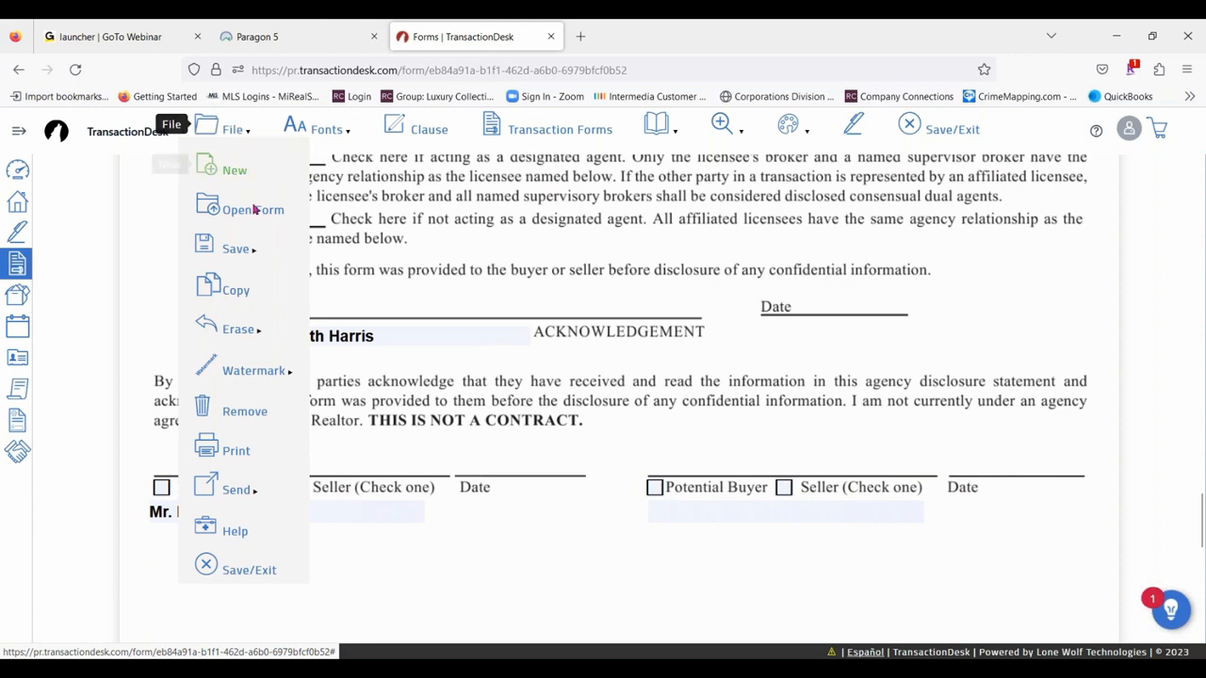
{"action": "mouse_move", "coordinate": [244, 249]}
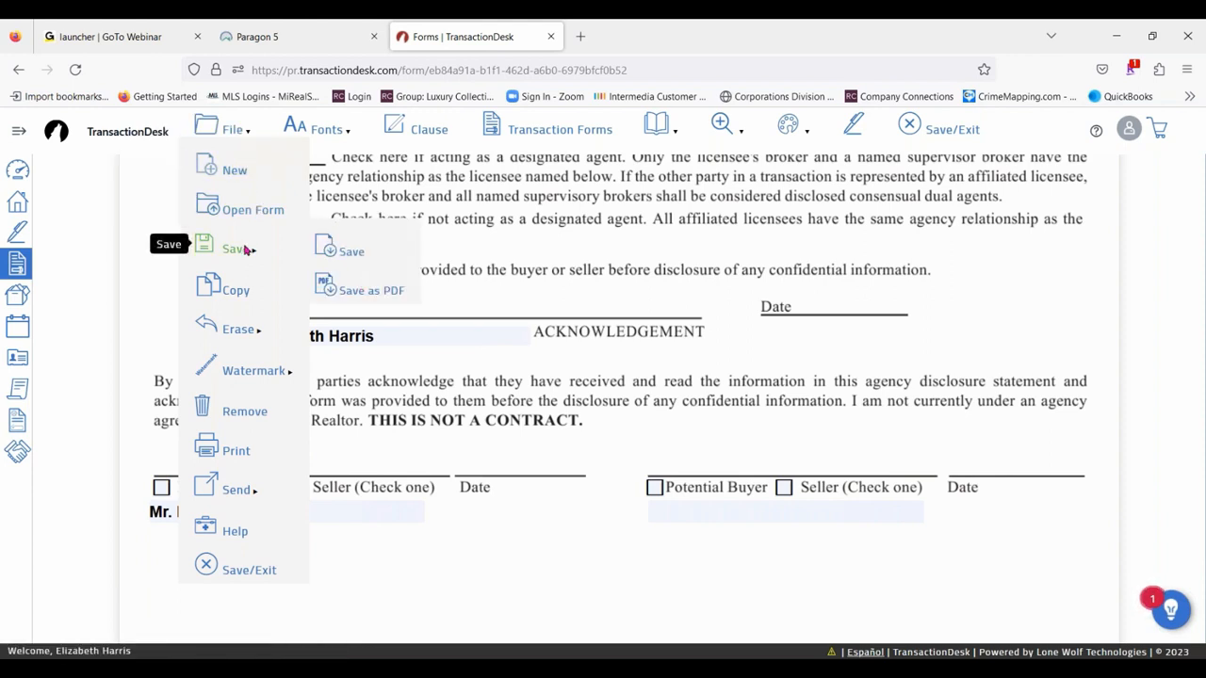
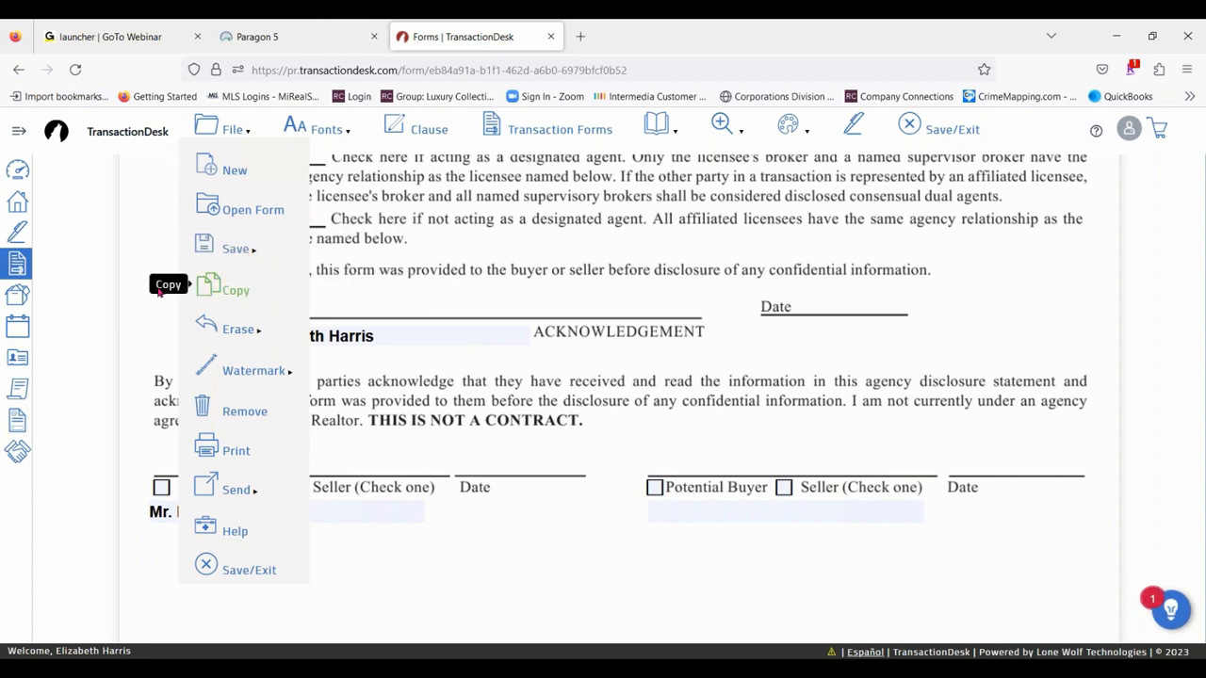
{"action": "left_click", "coordinate": [220, 285]}
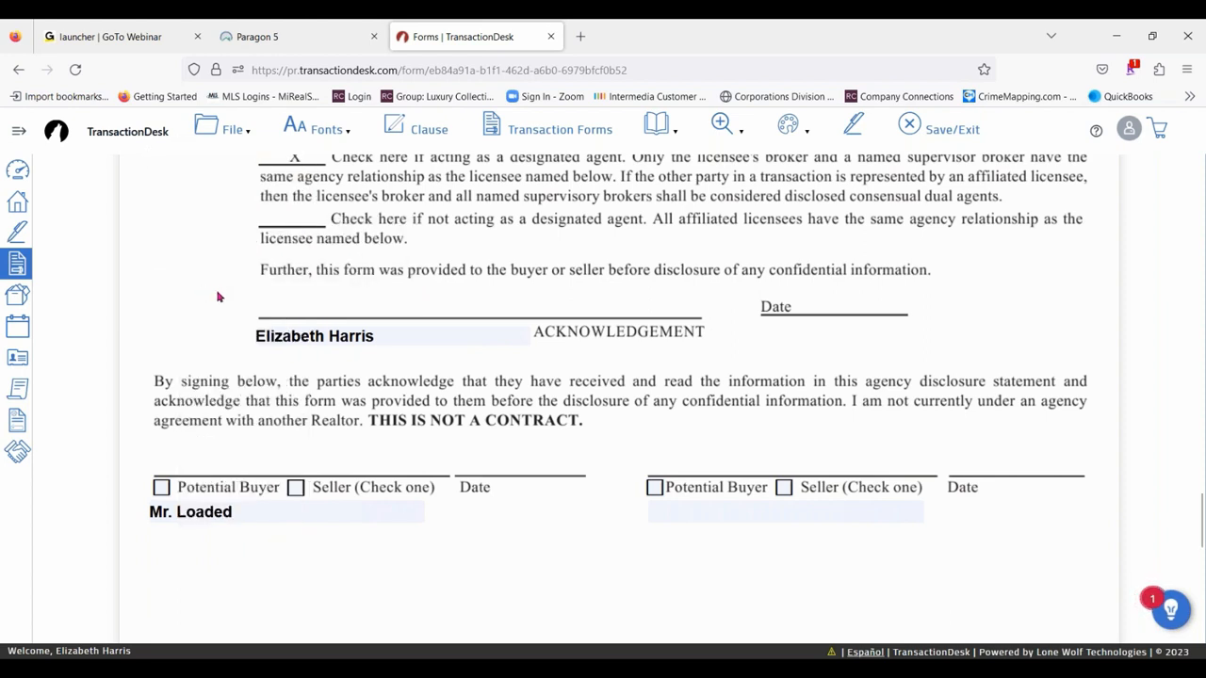
{"action": "left_click", "coordinate": [222, 138]}
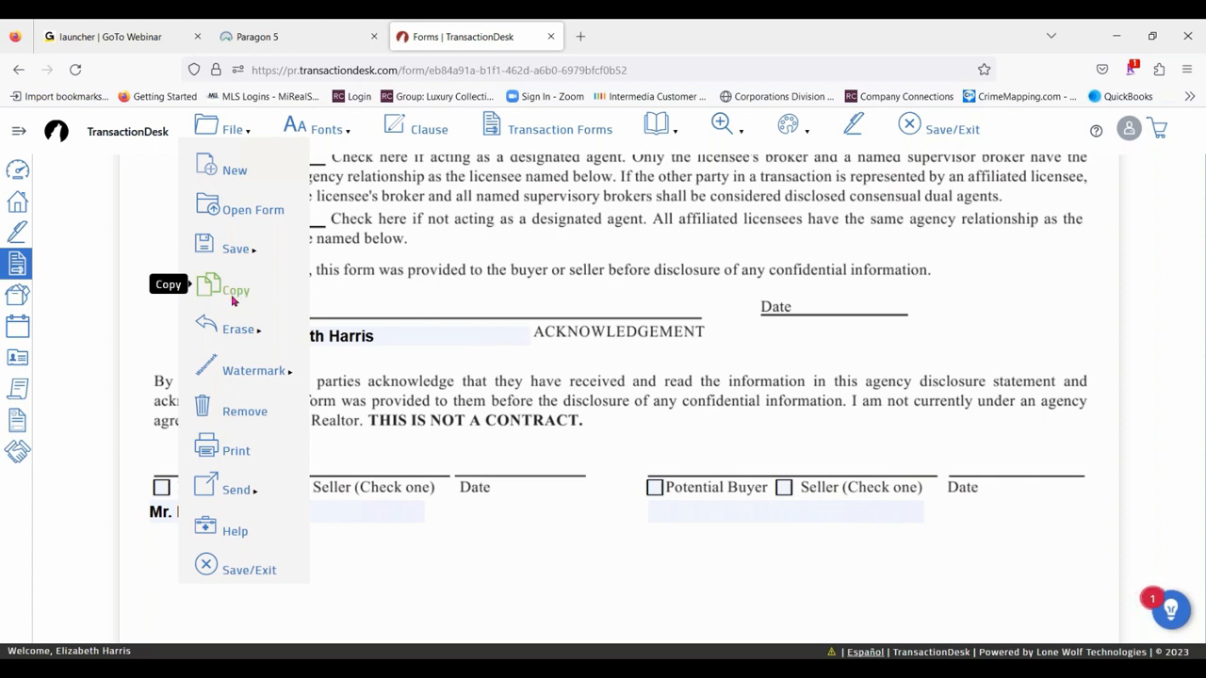
{"action": "mouse_move", "coordinate": [238, 330]}
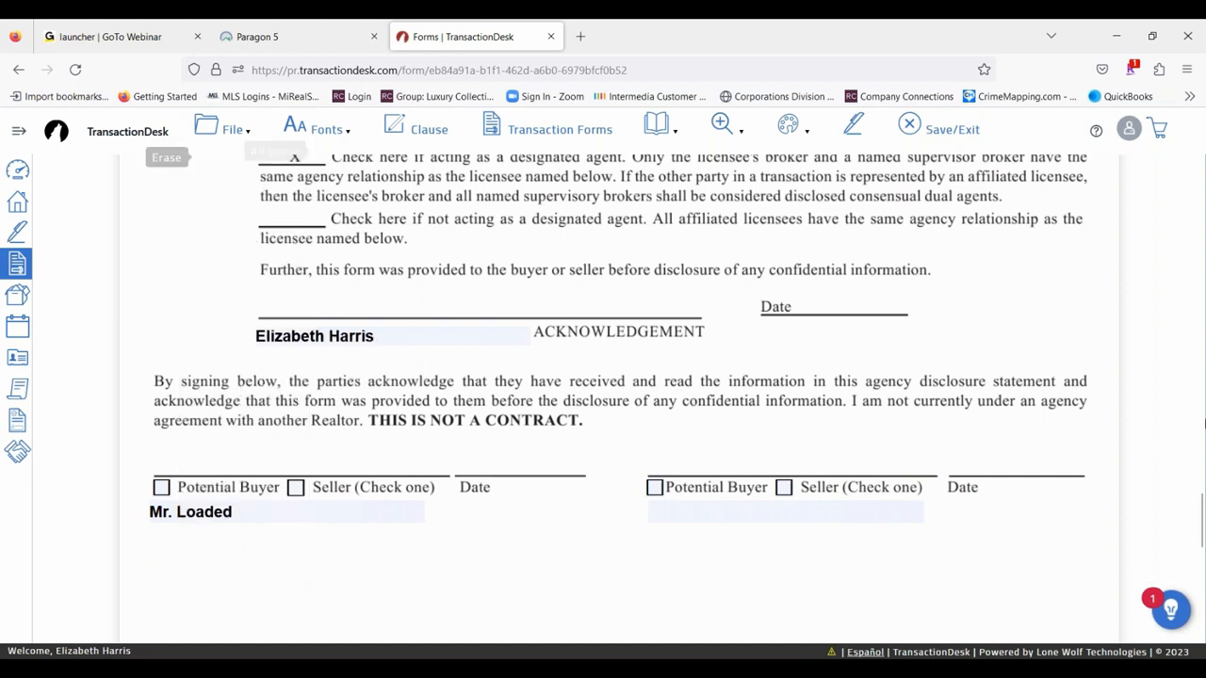
- Apply the Draft watermark to the agency disclosure form and check how it looks across the pages
{"action": "mouse_move", "coordinate": [236, 131]}
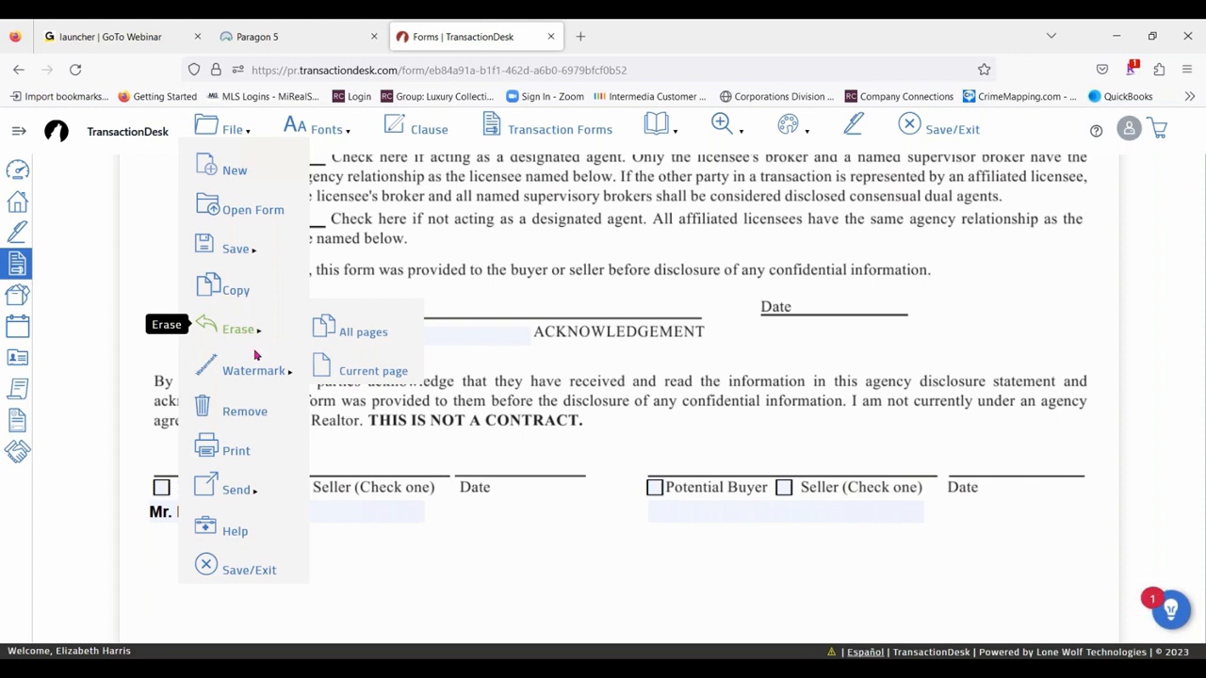
{"action": "mouse_move", "coordinate": [254, 377]}
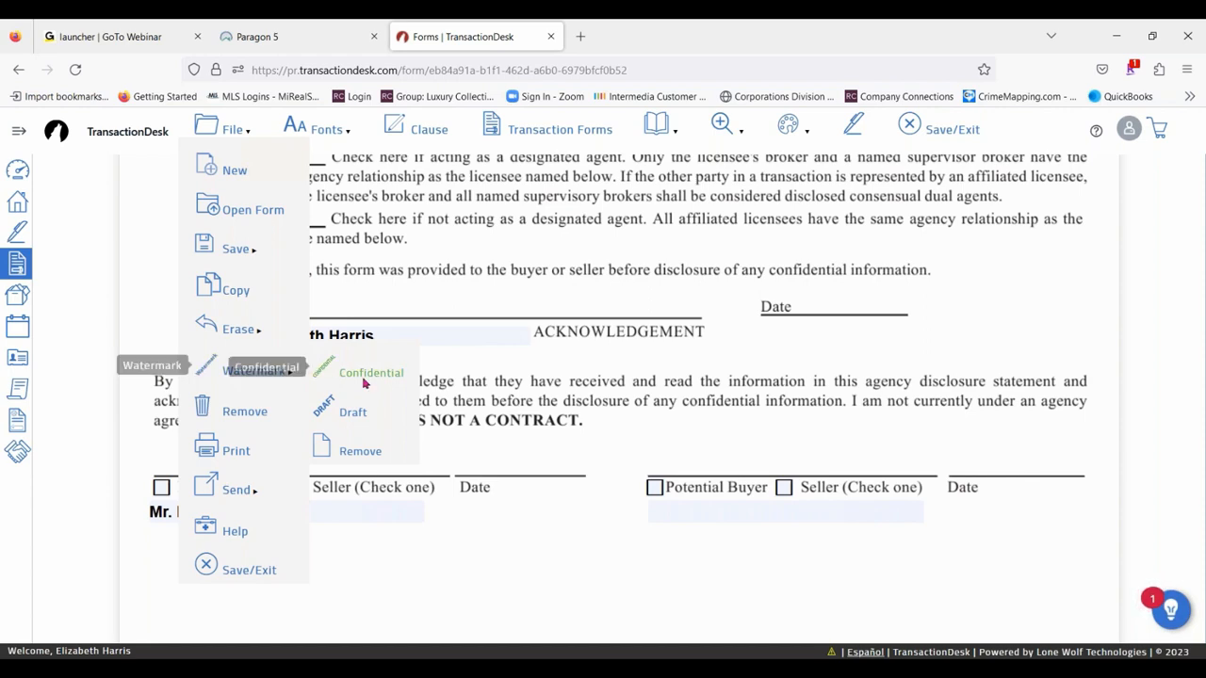
{"action": "left_click", "coordinate": [355, 417]}
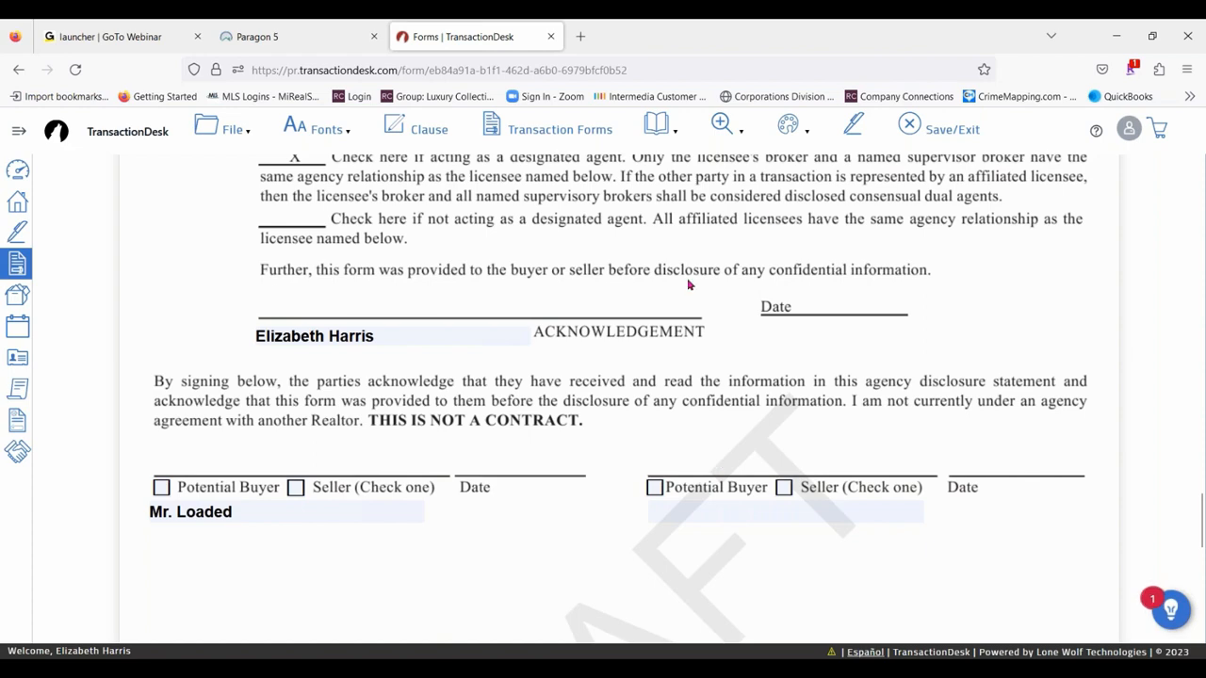
{"action": "scroll", "coordinate": [851, 412], "scroll_direction": "up", "scroll_amount": 3}
{"action": "scroll", "coordinate": [670, 305], "scroll_direction": "down", "scroll_amount": 5}
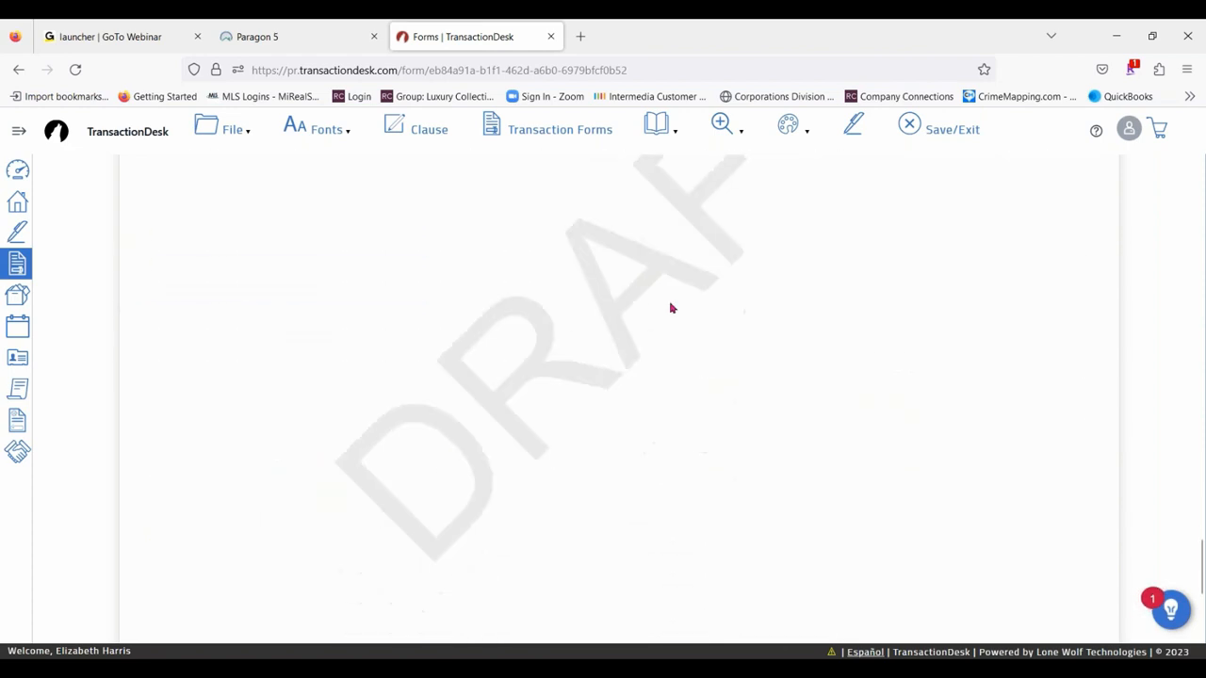
{"action": "scroll", "coordinate": [848, 403], "scroll_direction": "down", "scroll_amount": 3}
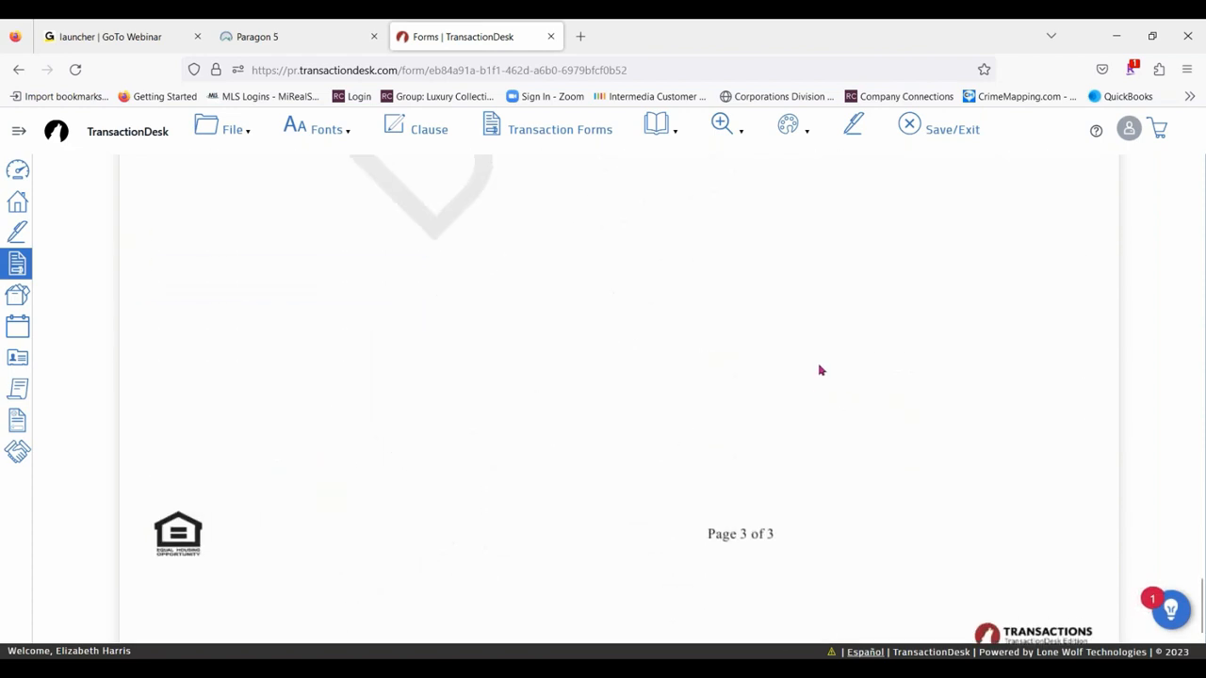
{"action": "scroll", "coordinate": [819, 369], "scroll_direction": "up", "scroll_amount": 10}
{"action": "scroll", "coordinate": [868, 363], "scroll_direction": "up", "scroll_amount": 7}
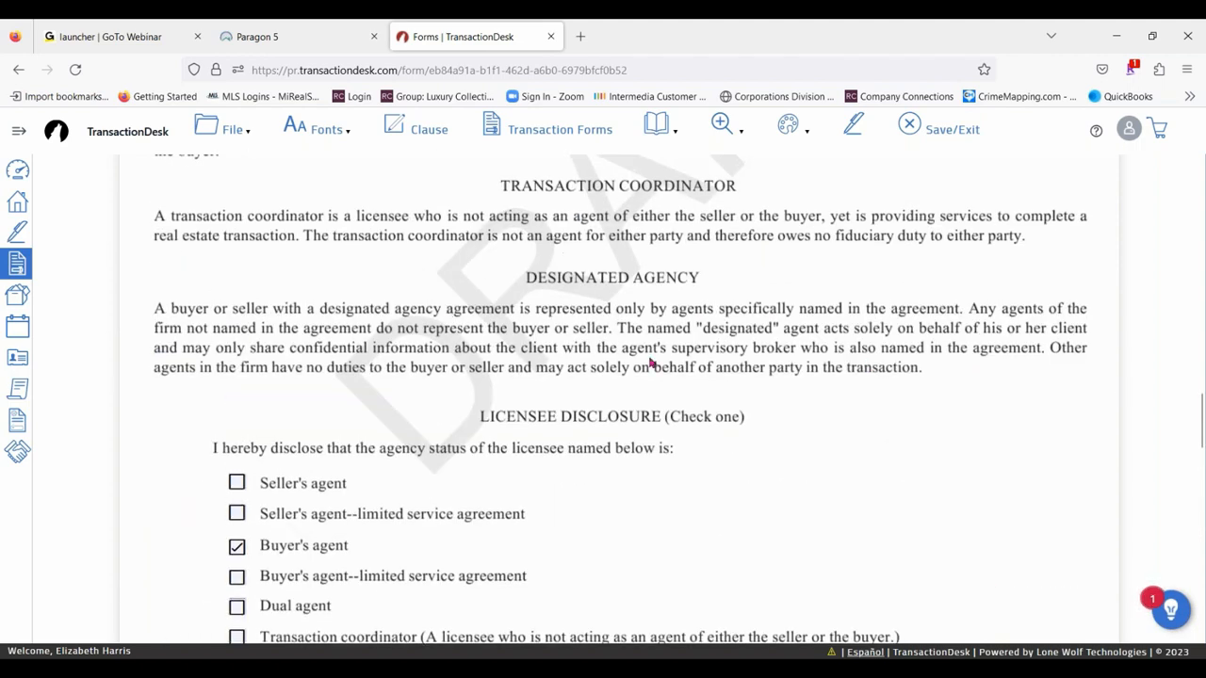
- Remove the Draft watermark from the agency disclosure form
{"action": "left_click", "coordinate": [207, 127]}
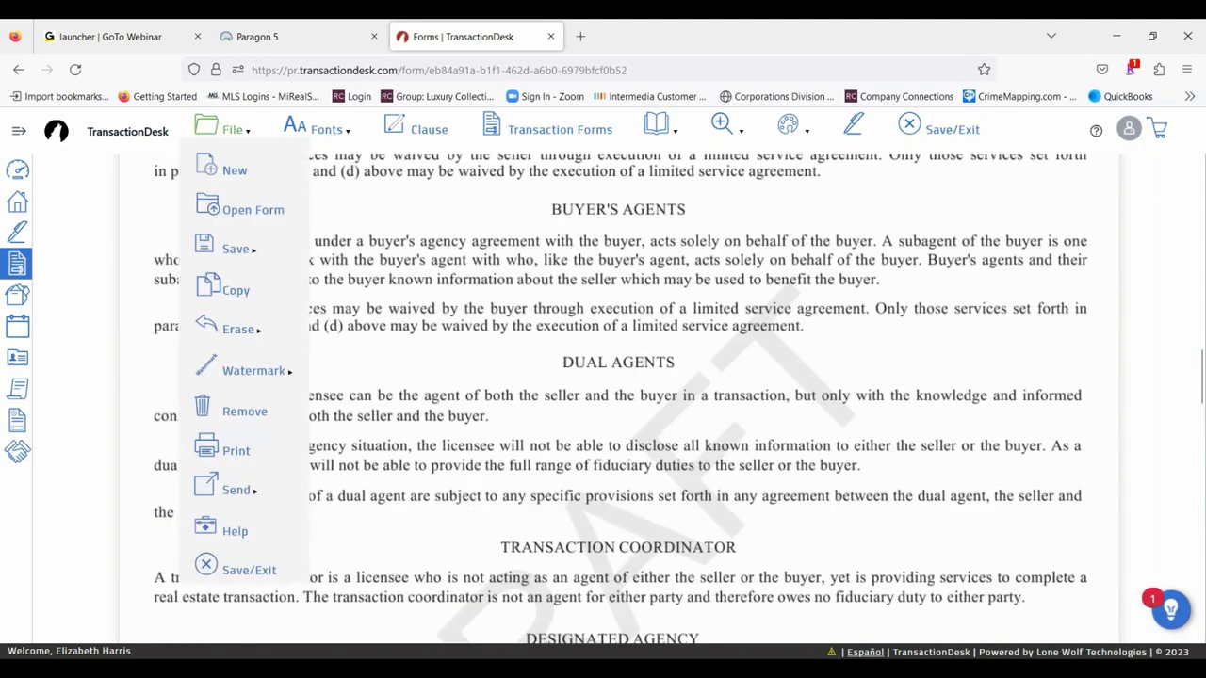
{"action": "mouse_move", "coordinate": [270, 377]}
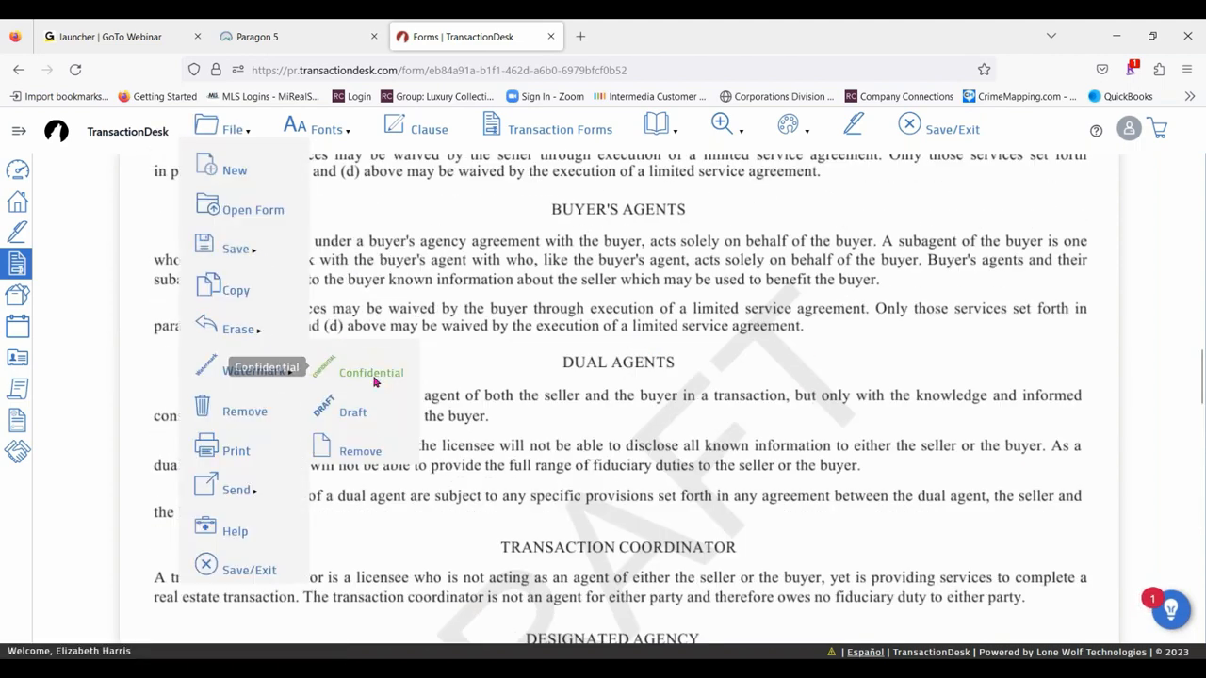
{"action": "left_click", "coordinate": [365, 452]}
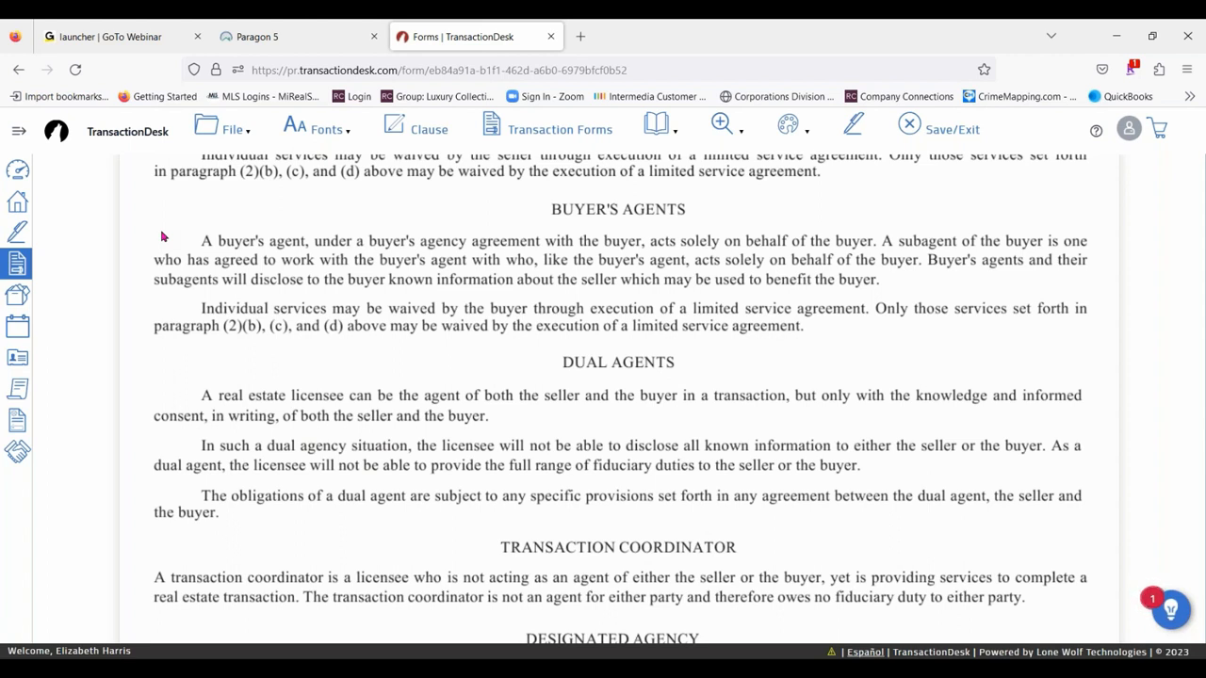
{"action": "left_click", "coordinate": [222, 130]}
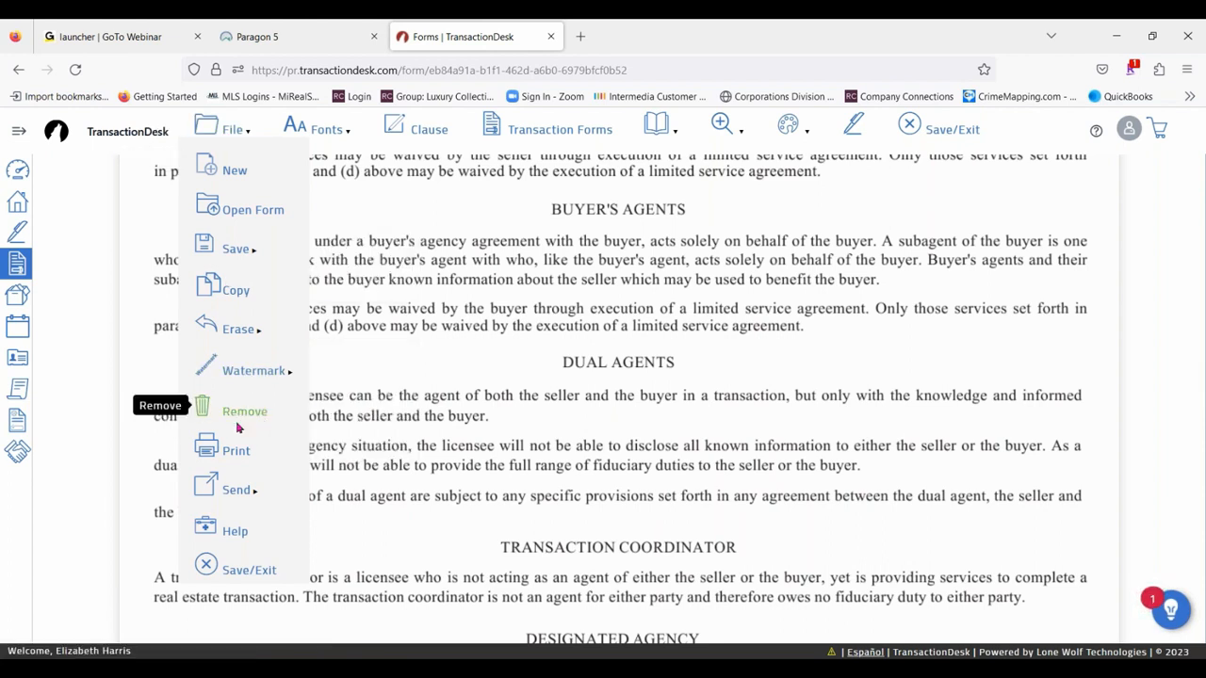
{"action": "mouse_move", "coordinate": [240, 490]}
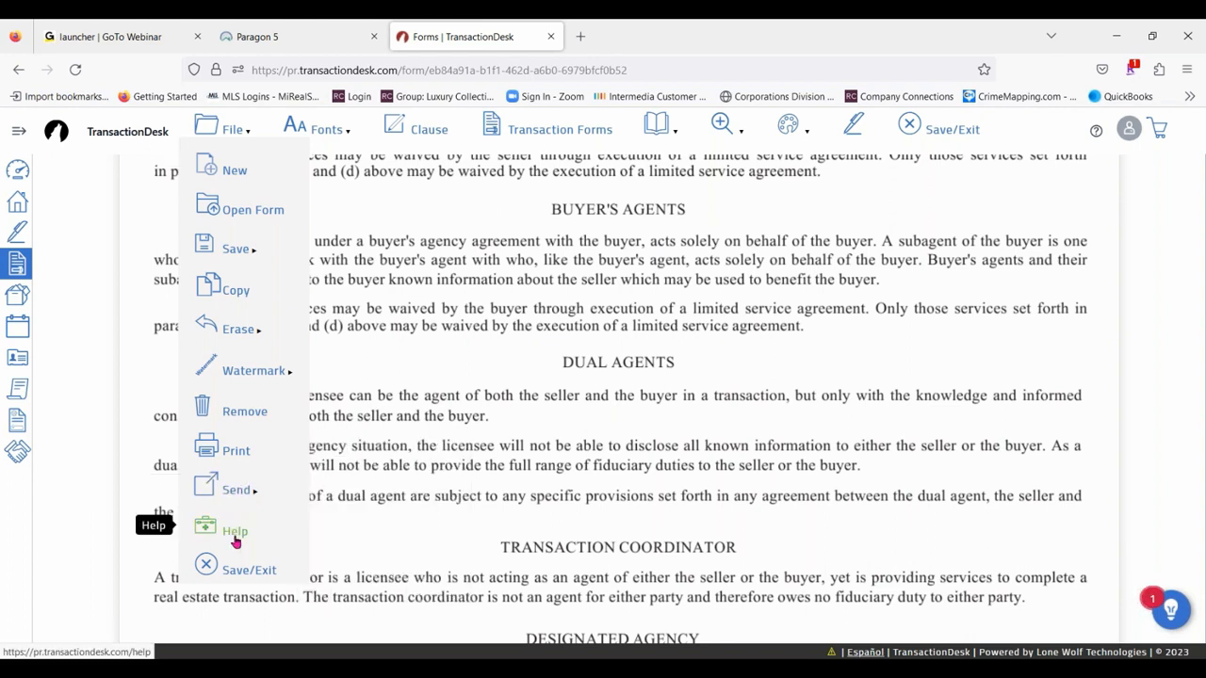
{"action": "mouse_move", "coordinate": [207, 130]}
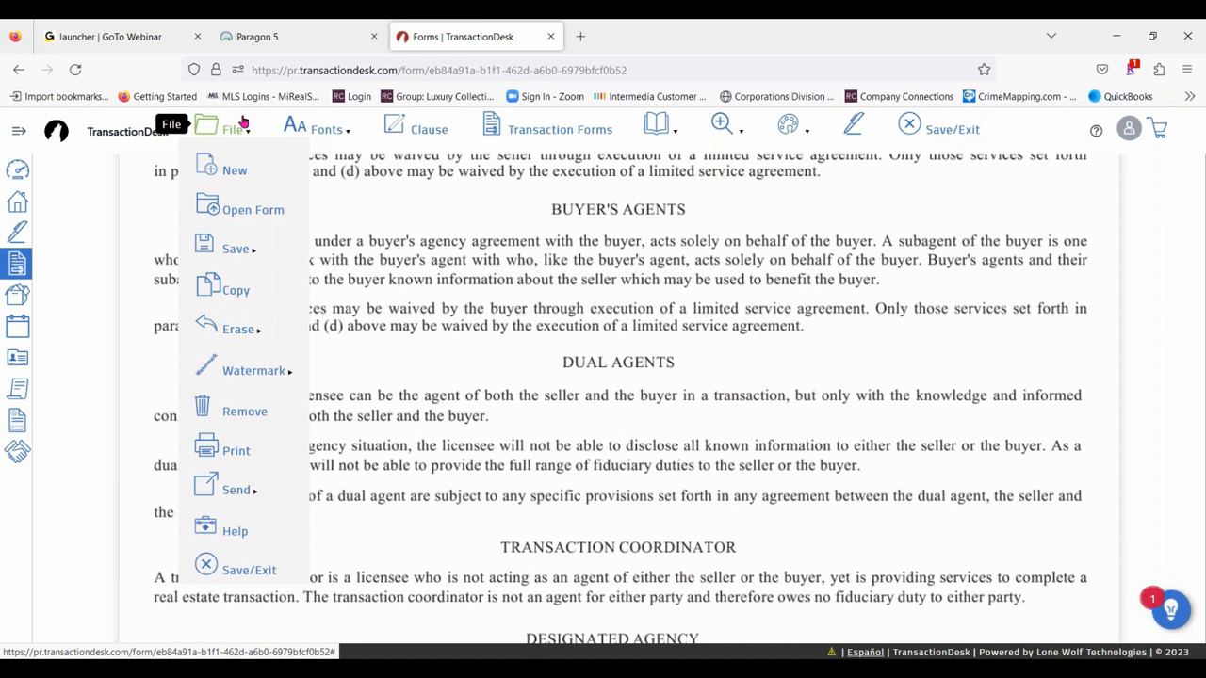
{"action": "mouse_move", "coordinate": [337, 131]}
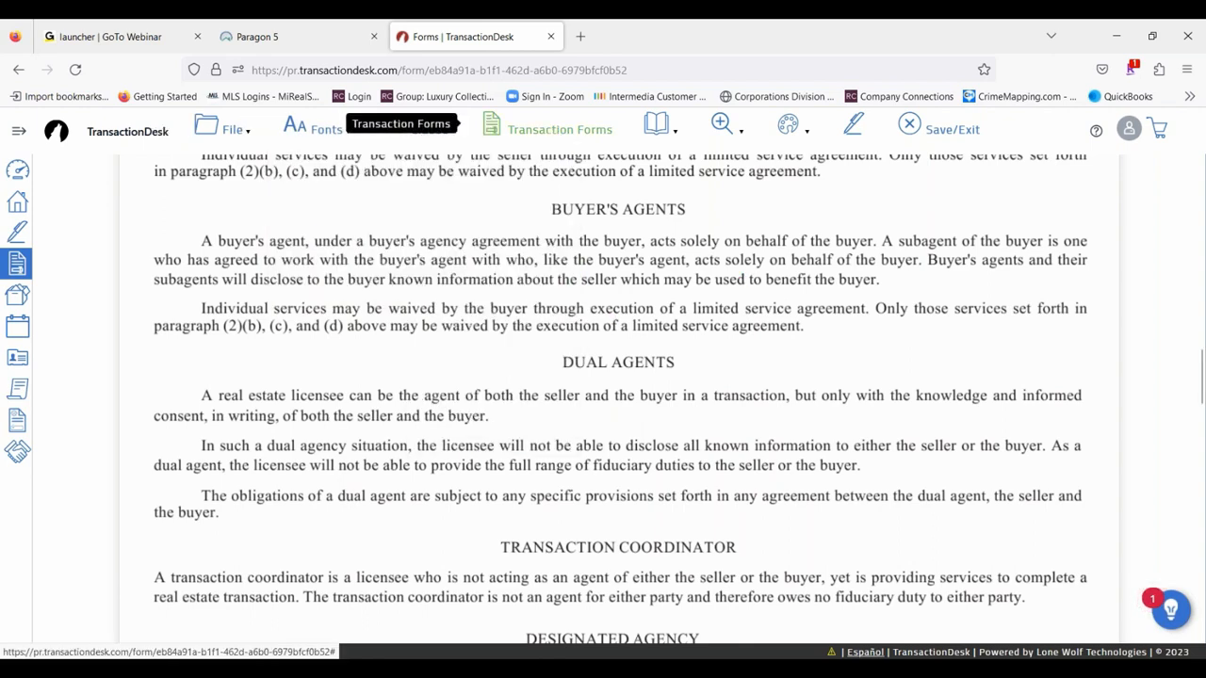
- Open the B.H.H.K.R - Buy and Sell Agreement from the list of the transaction's forms
{"action": "left_click", "coordinate": [546, 129]}
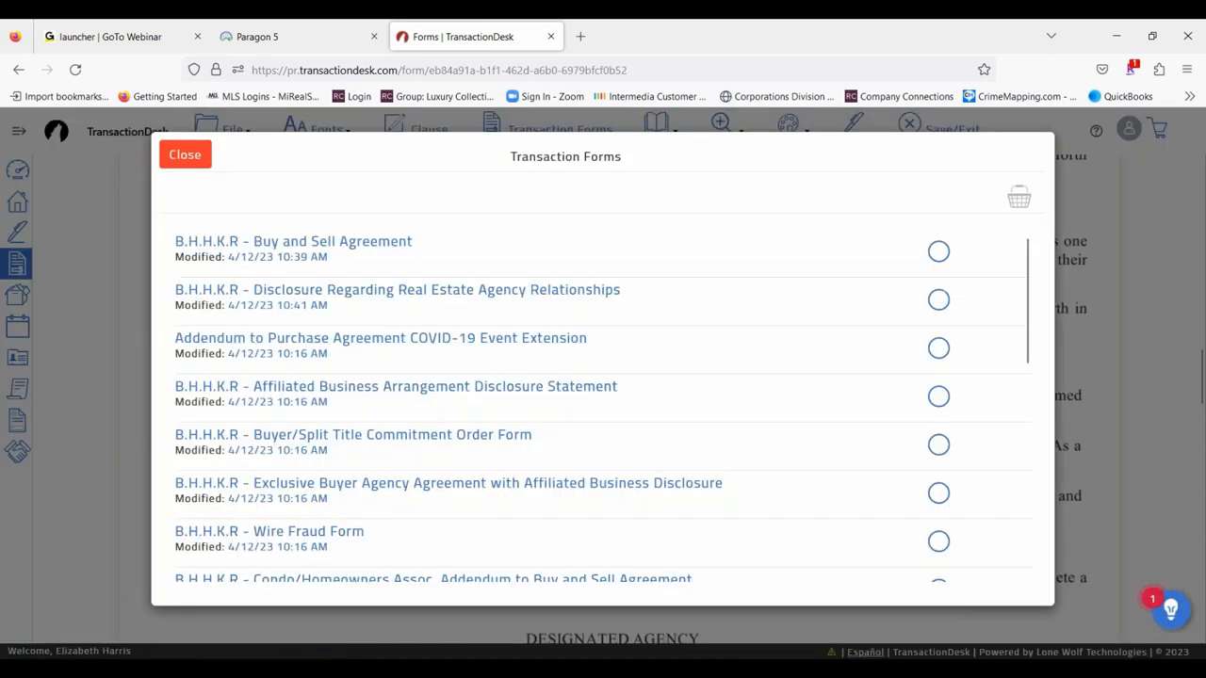
{"action": "left_click", "coordinate": [346, 244]}
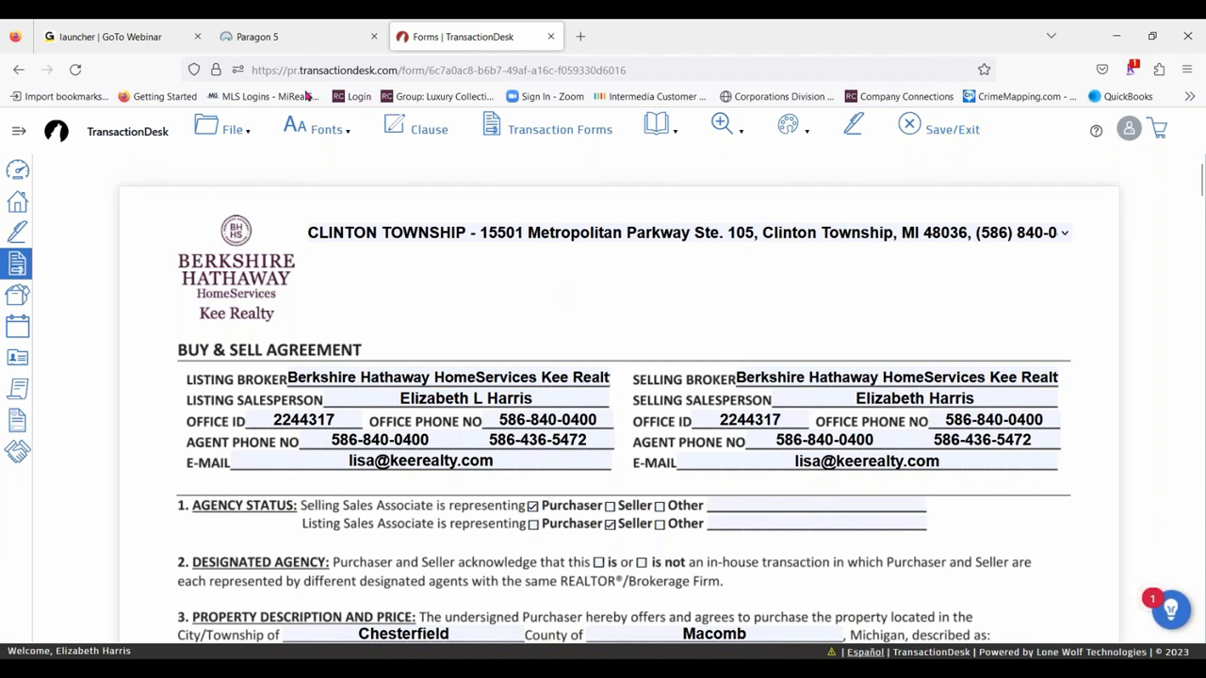
- Change the font style of the filled-in text in the Buy and Sell Agreement to Times-Bold
{"action": "left_click", "coordinate": [218, 127]}
{"action": "left_click", "coordinate": [301, 131]}
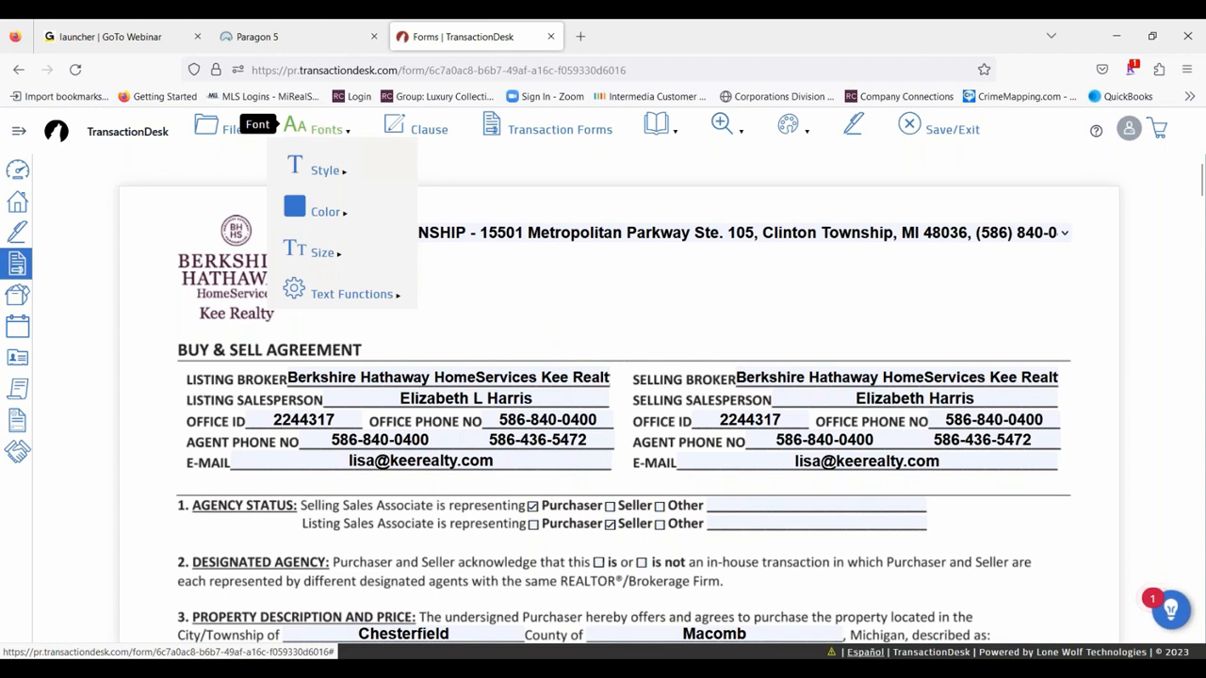
{"action": "mouse_move", "coordinate": [325, 172]}
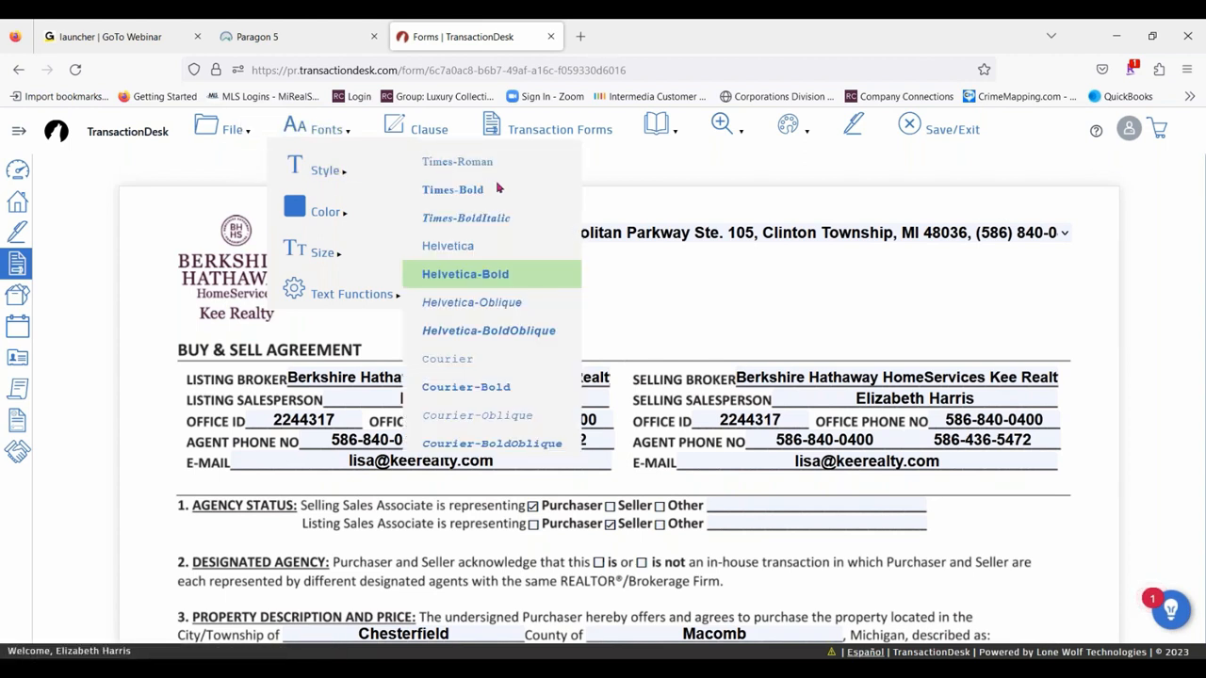
{"action": "left_click", "coordinate": [480, 192]}
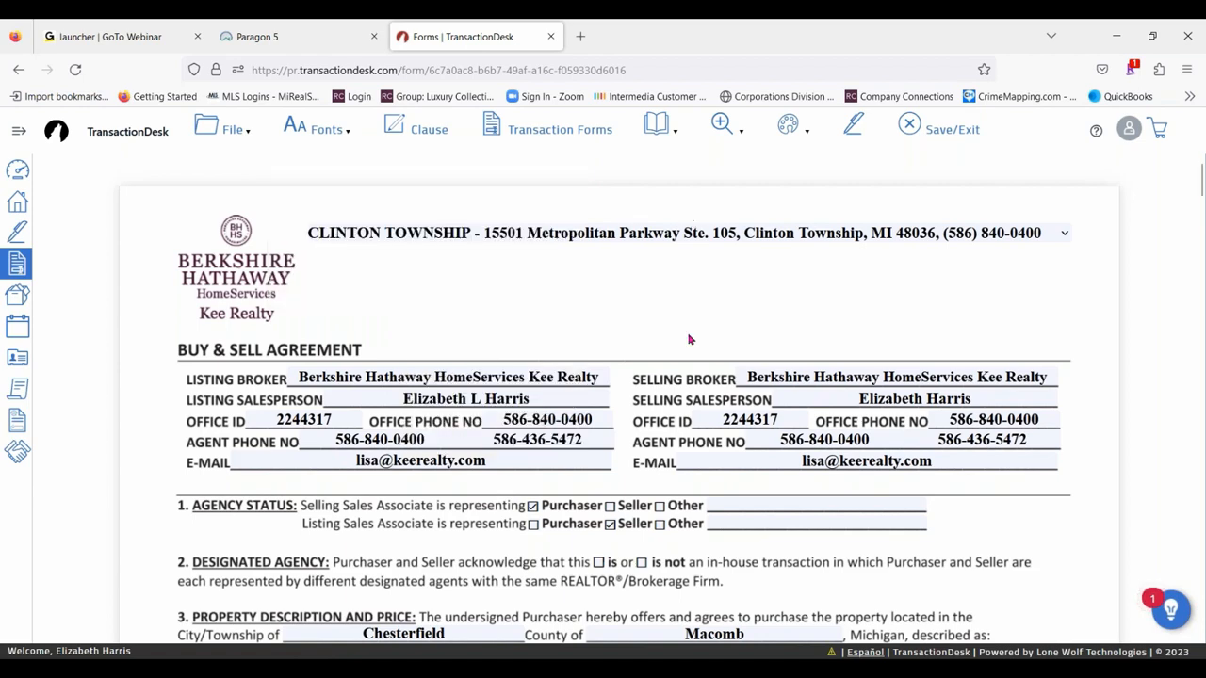
- Set the font style of the agreement's filled-in text back to Helvetica-Bold
{"action": "left_click", "coordinate": [311, 129]}
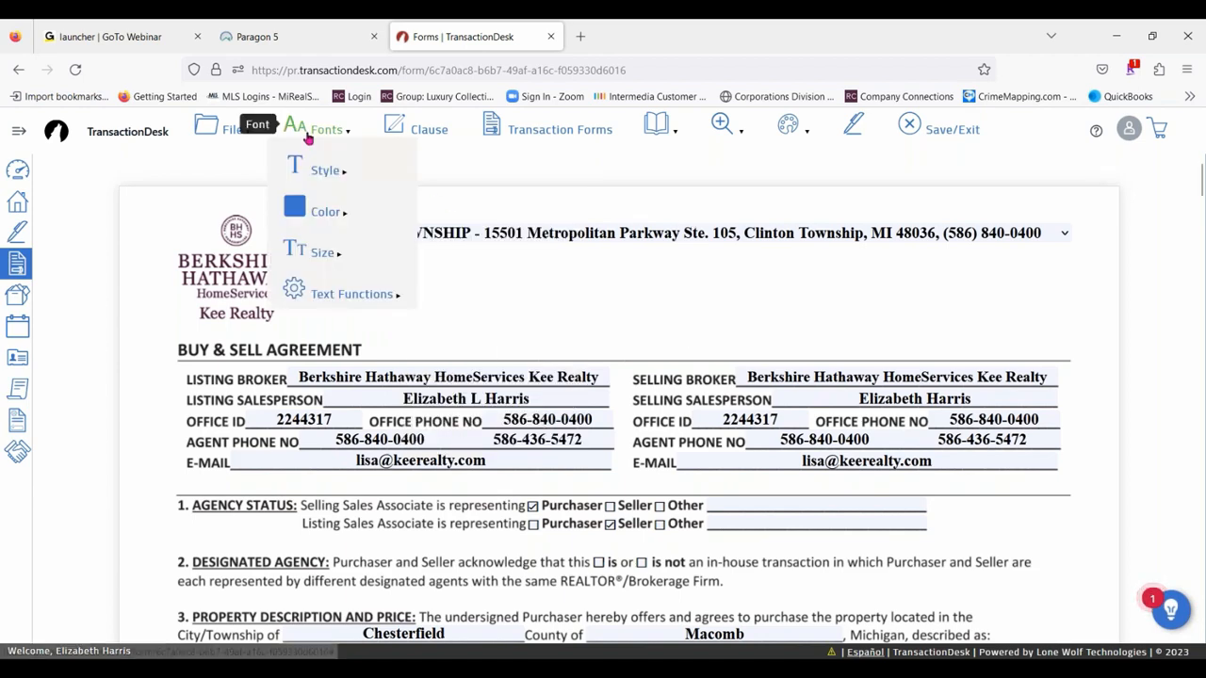
{"action": "mouse_move", "coordinate": [320, 171]}
{"action": "left_click", "coordinate": [465, 274]}
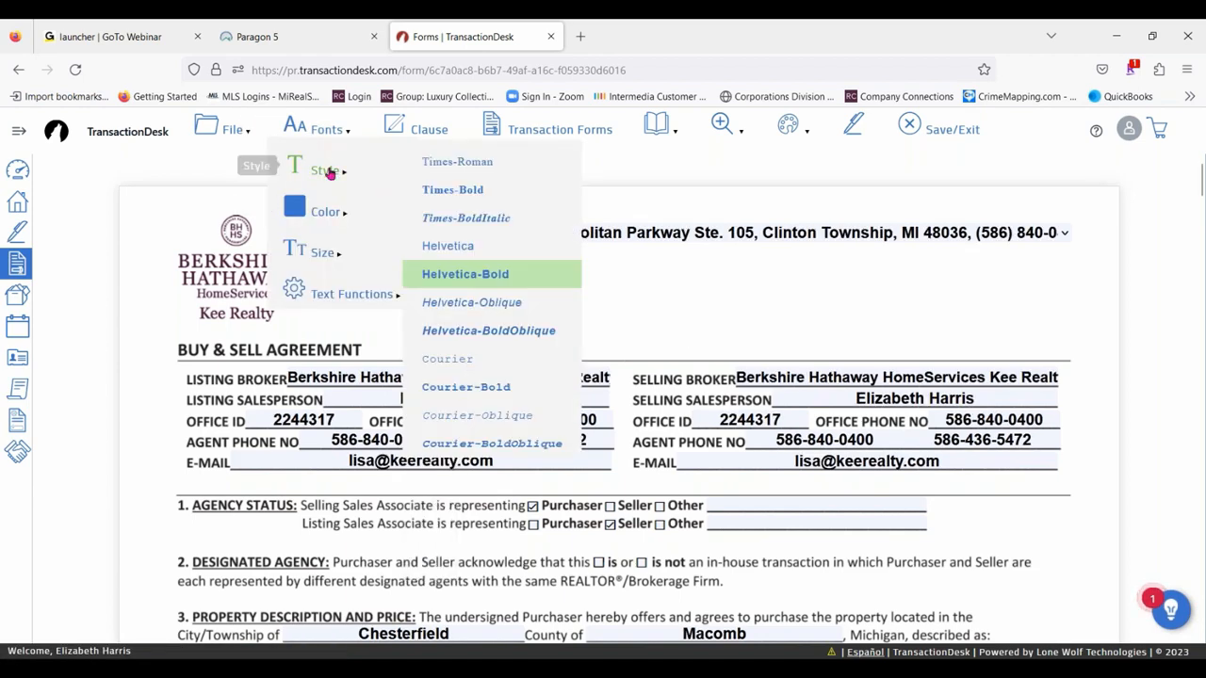
- Try red, magenta and green as the font color of the agreement's filled-in text
{"action": "mouse_move", "coordinate": [339, 213]}
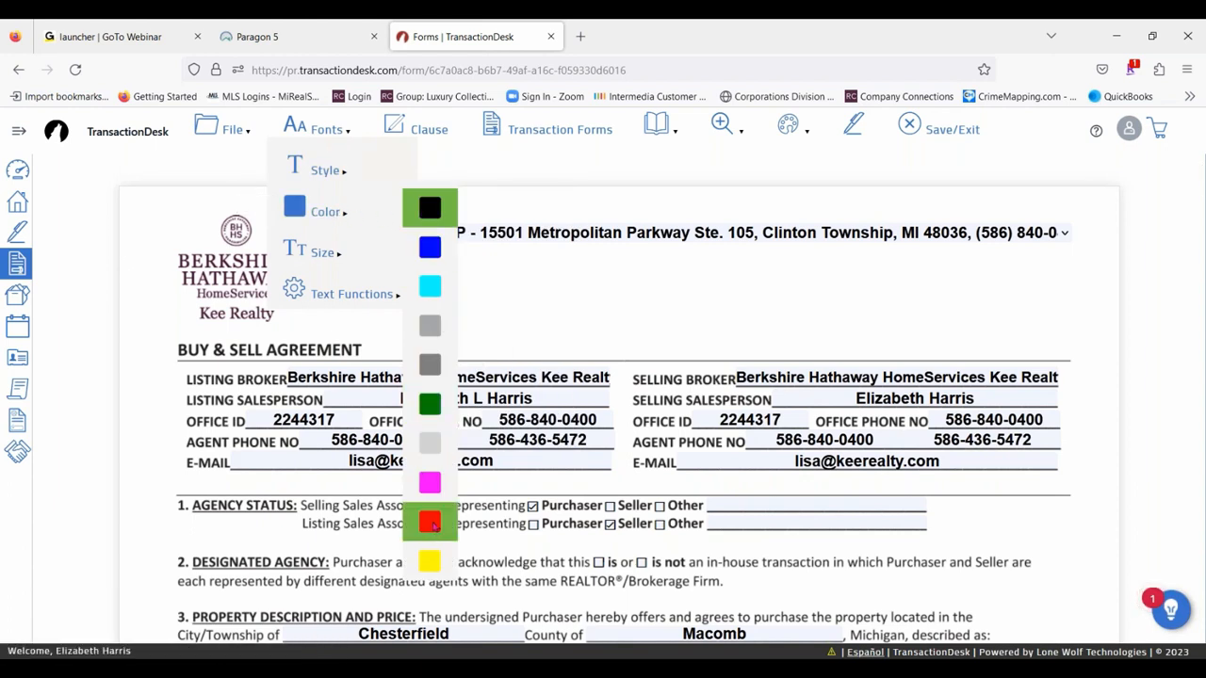
{"action": "left_click", "coordinate": [429, 522]}
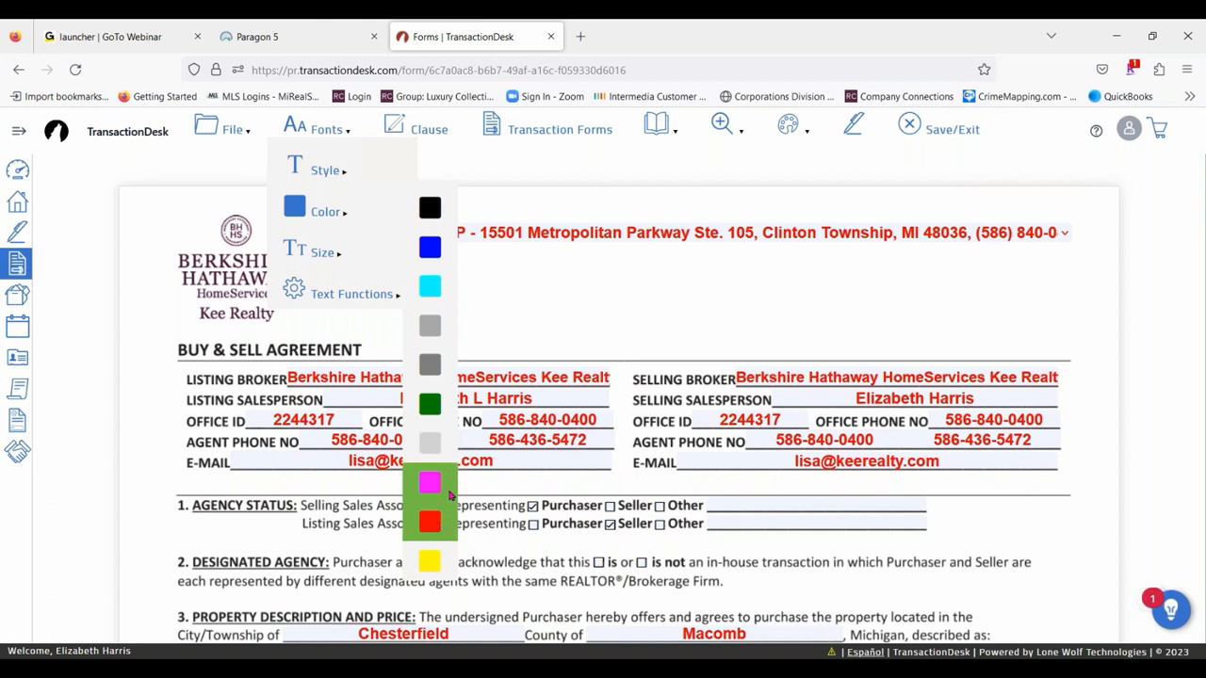
{"action": "left_click", "coordinate": [431, 486]}
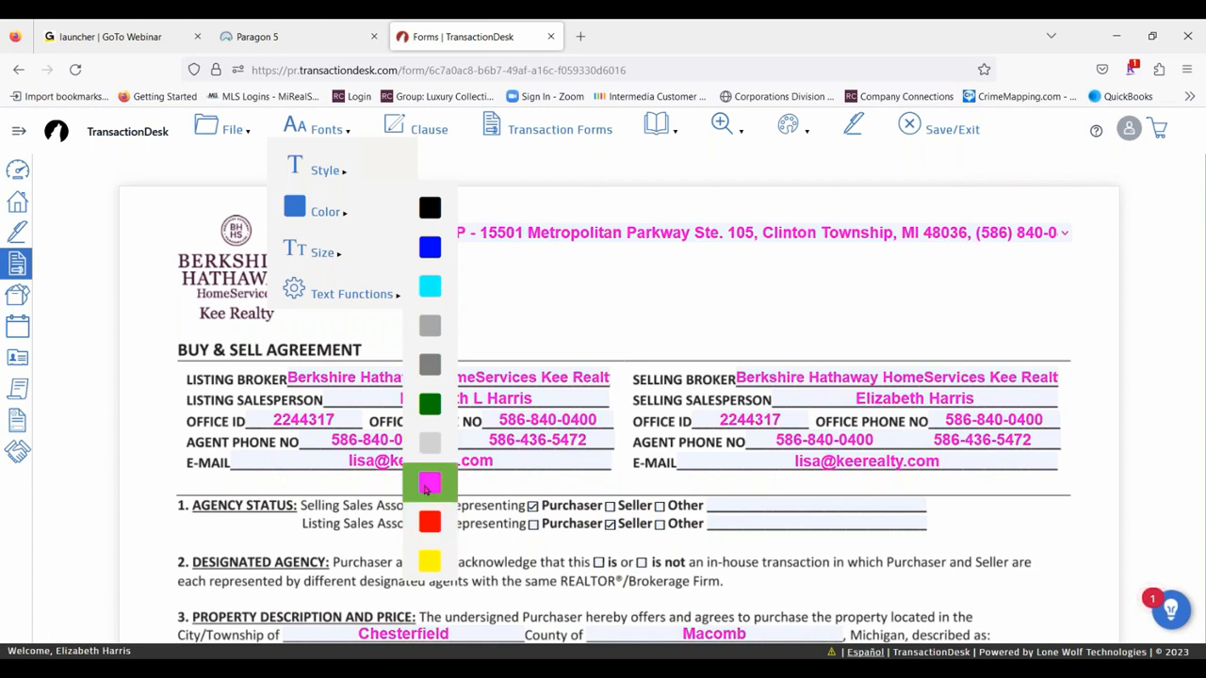
{"action": "left_click", "coordinate": [430, 403]}
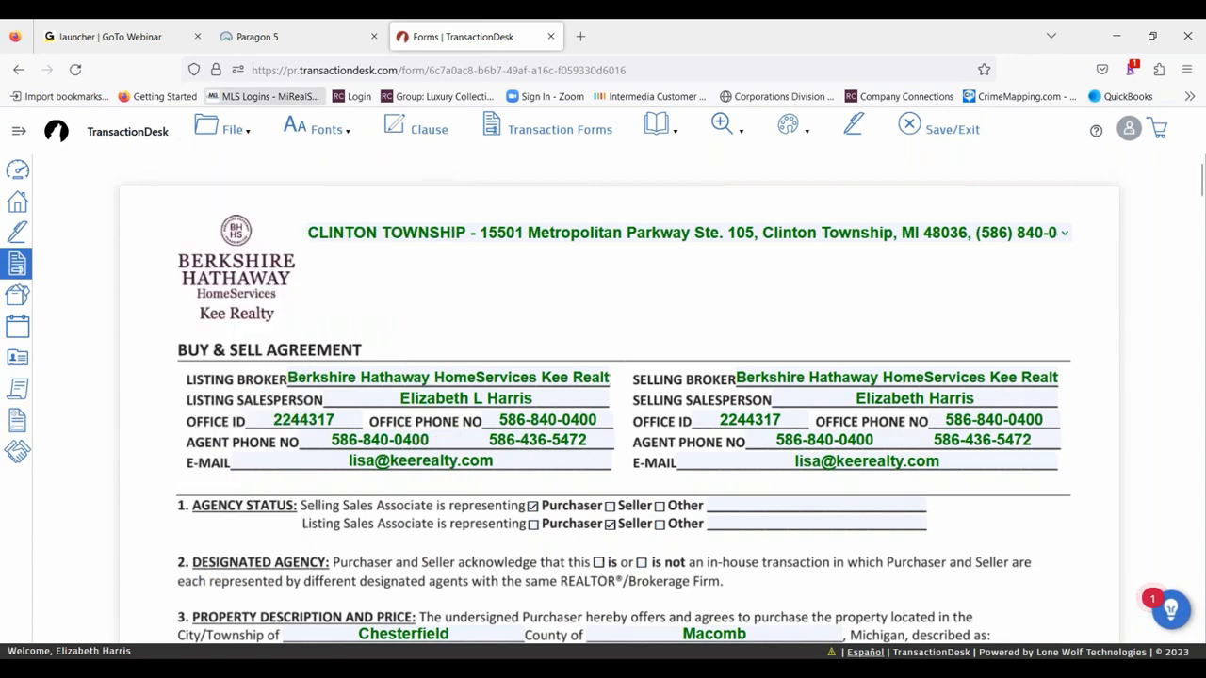
- Set the font size of the agreement's filled-in text to 9
{"action": "mouse_move", "coordinate": [294, 126]}
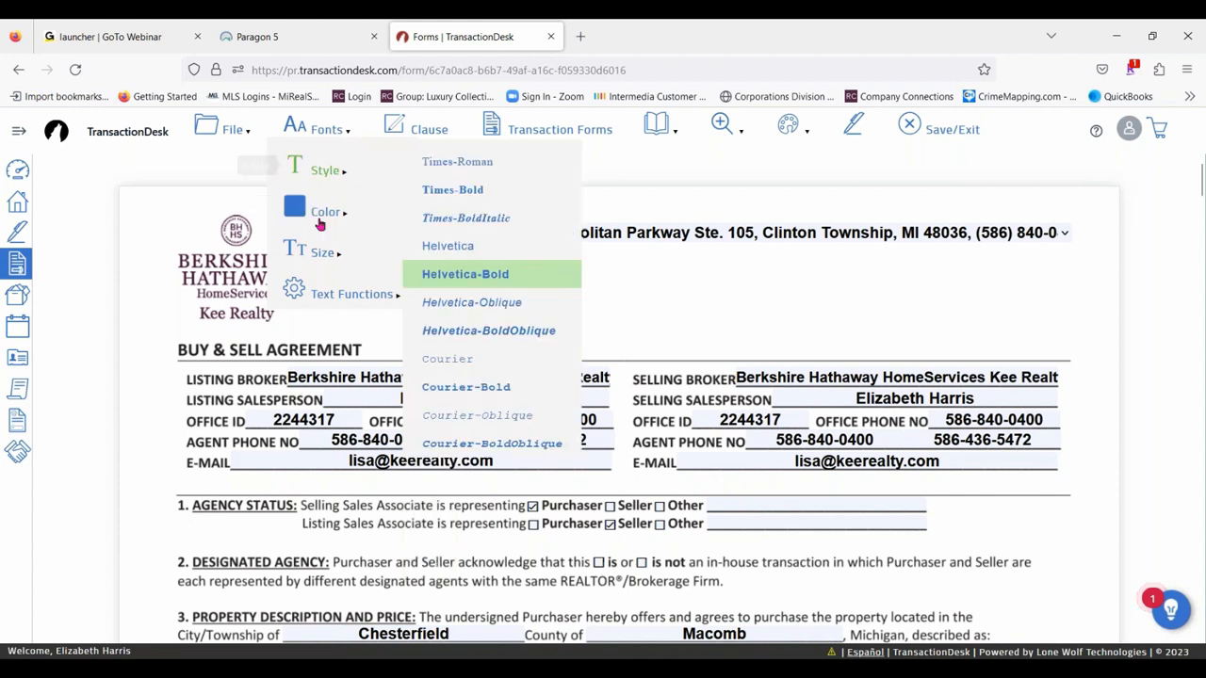
{"action": "mouse_move", "coordinate": [328, 256]}
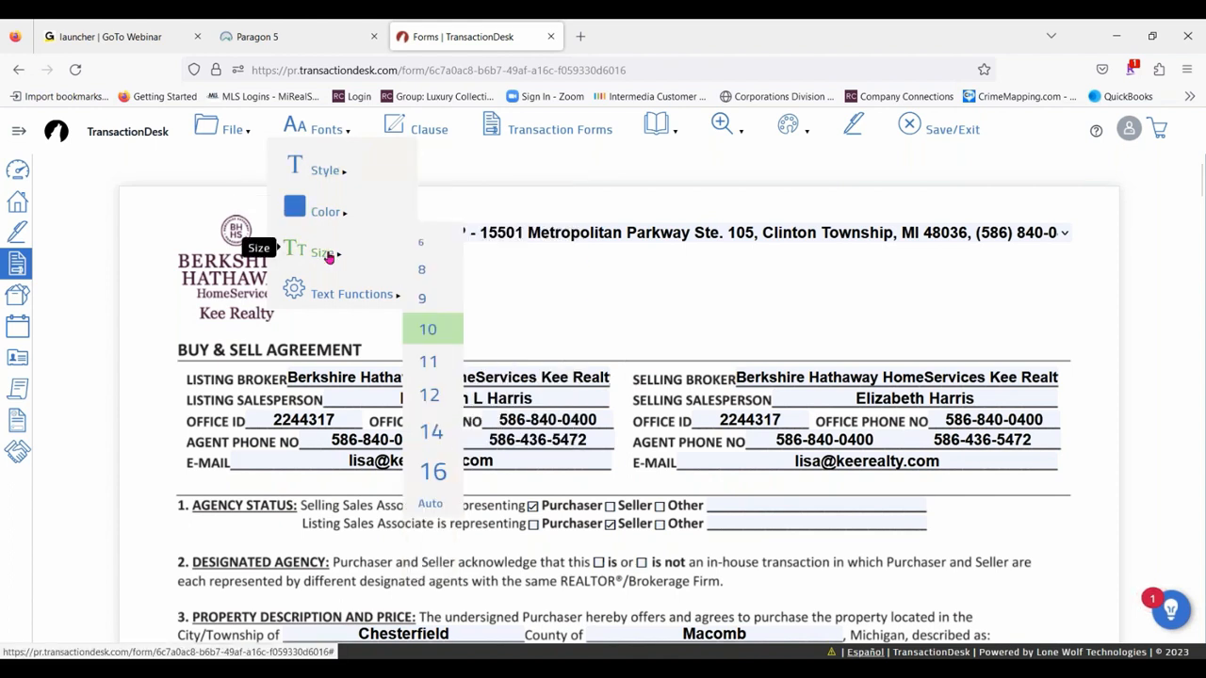
{"action": "left_click", "coordinate": [425, 300]}
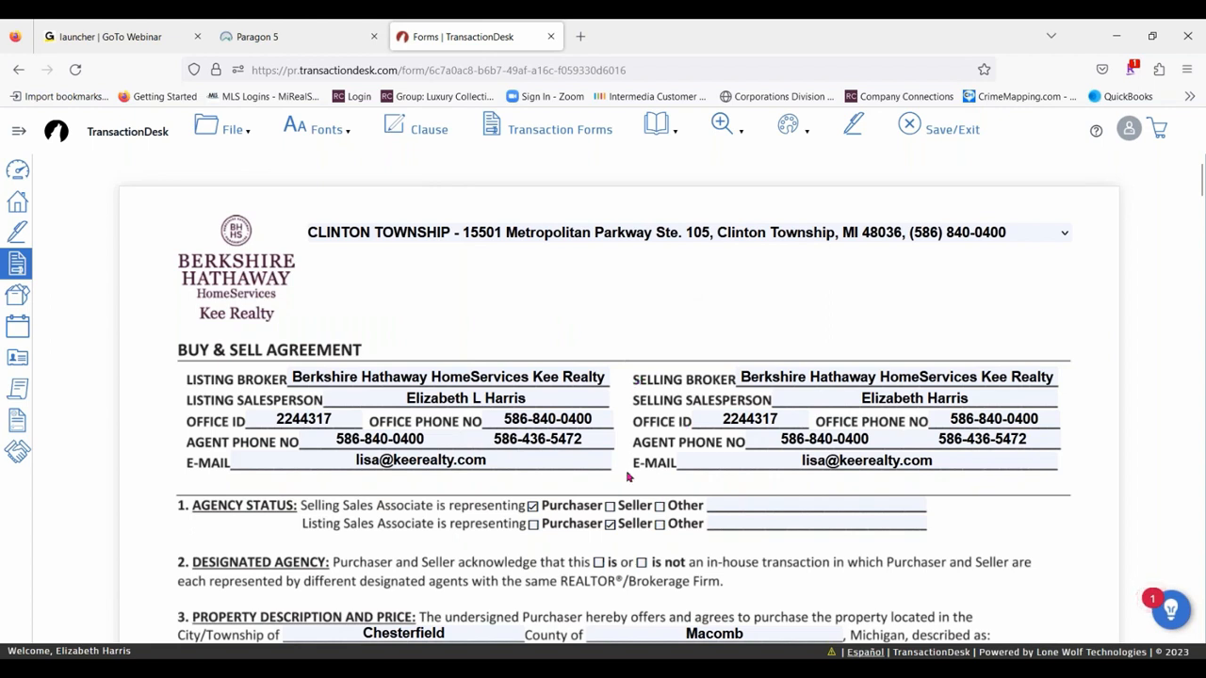
- Review the font settings and return the agreement's filled-in text to size 10
{"action": "mouse_move", "coordinate": [342, 131]}
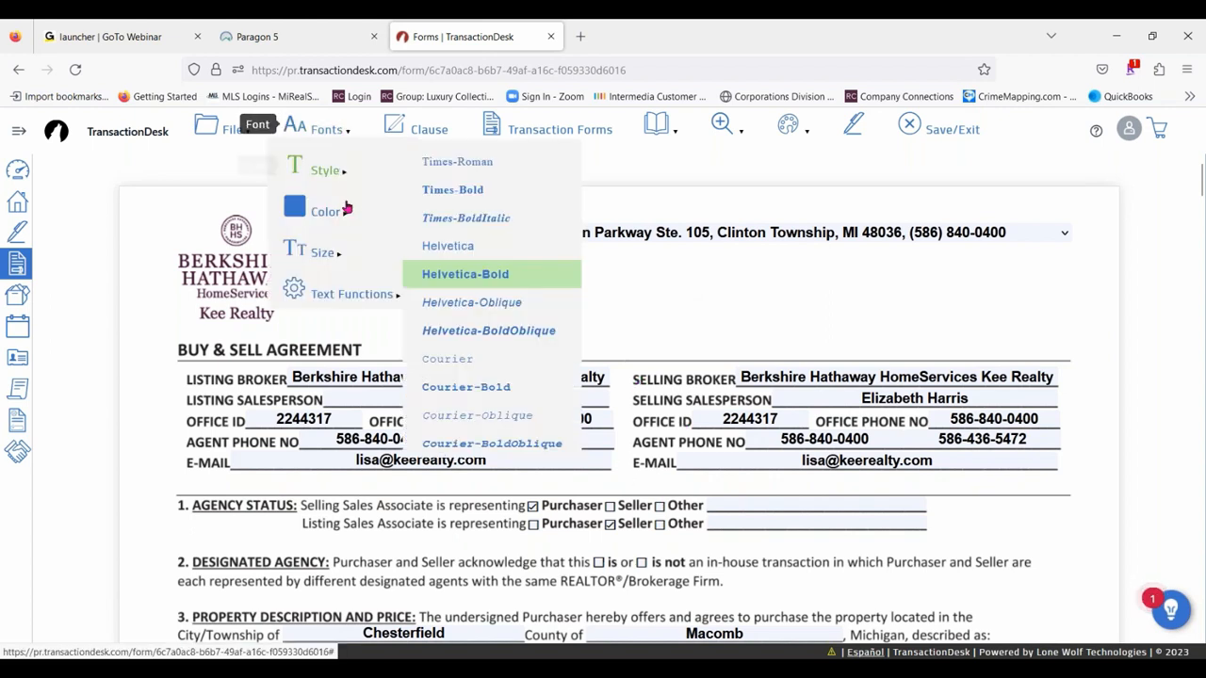
{"action": "mouse_move", "coordinate": [342, 213]}
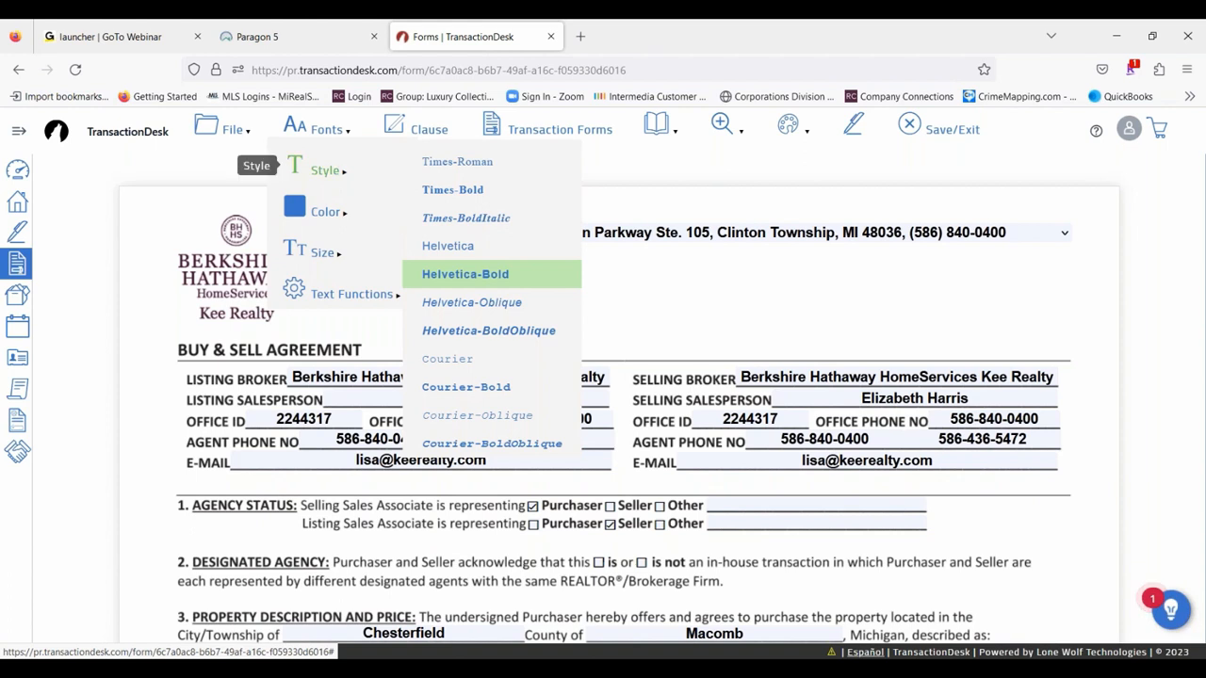
{"action": "mouse_move", "coordinate": [344, 293]}
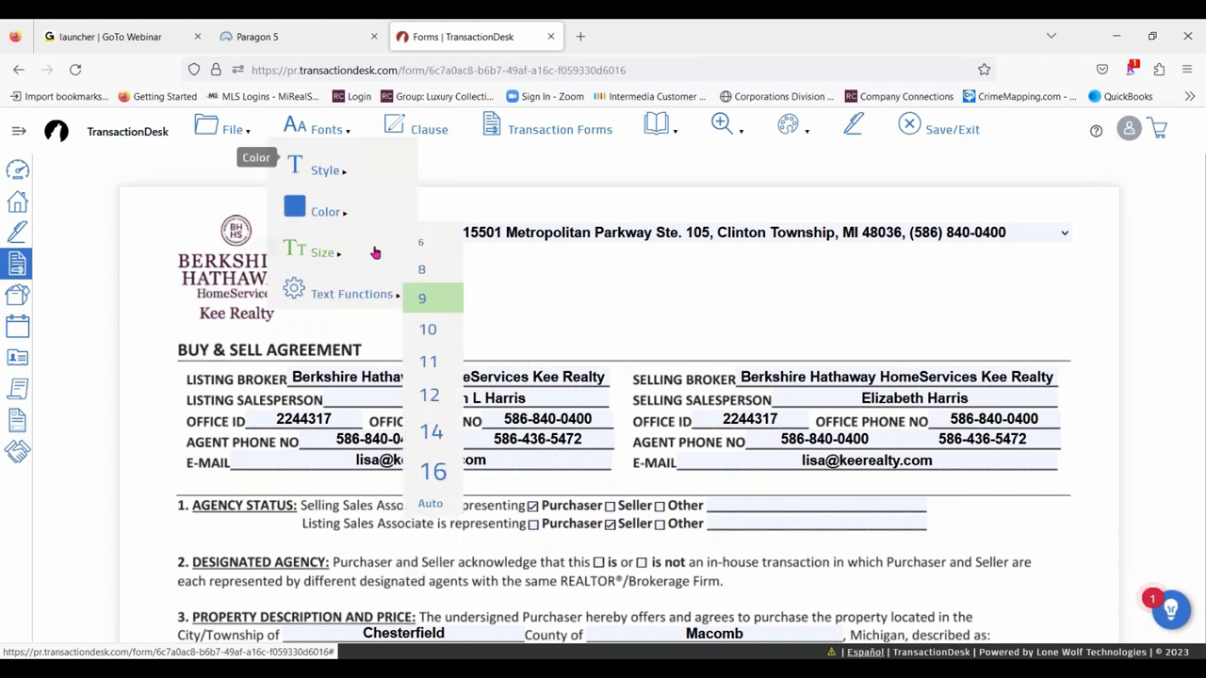
{"action": "mouse_move", "coordinate": [346, 269]}
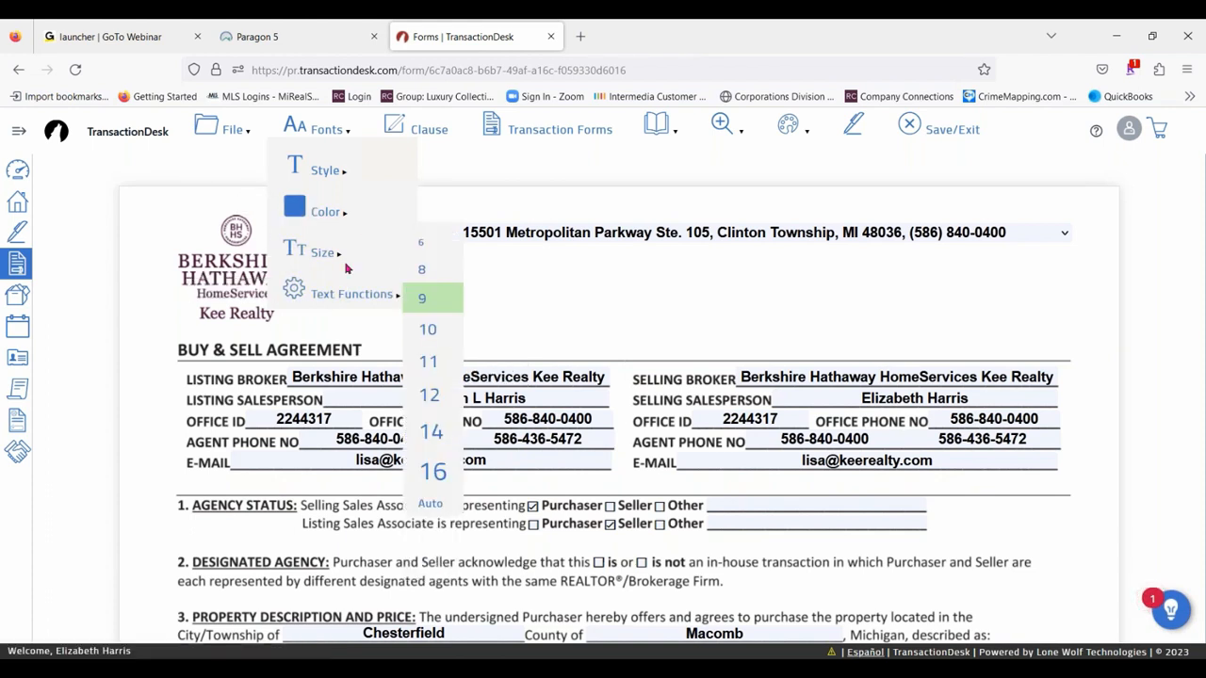
{"action": "left_click", "coordinate": [427, 329]}
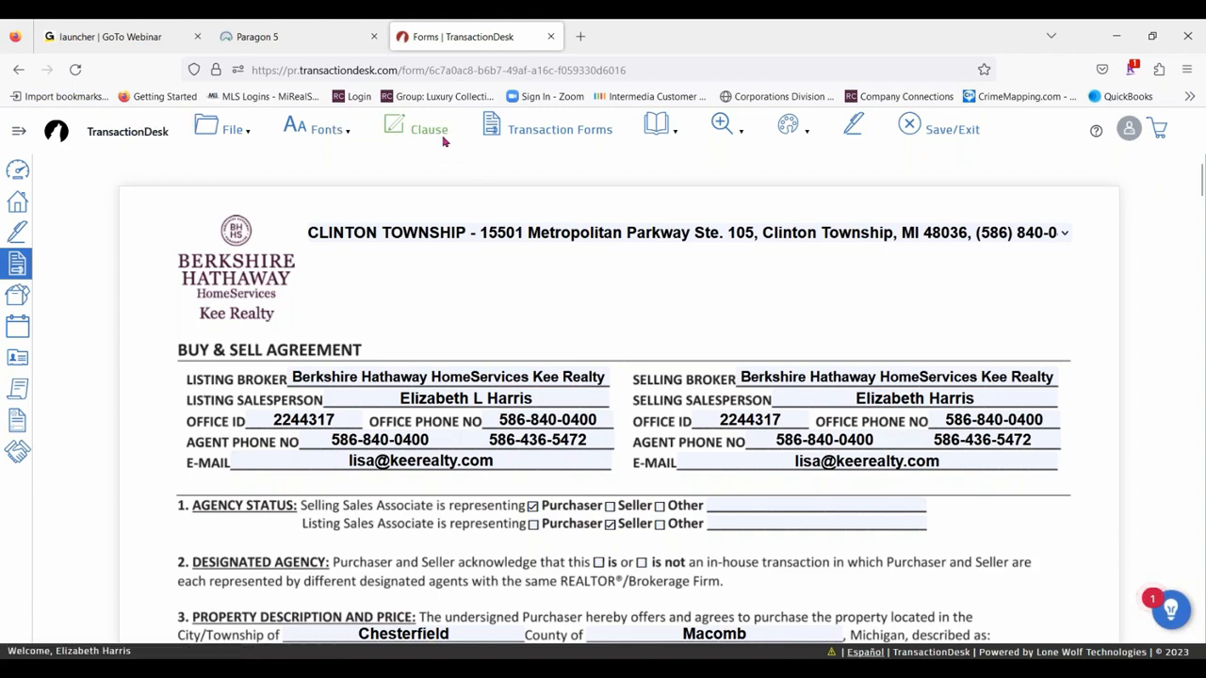
- Open clause insertion for the agreement's Other Terms and Conditions field and look through the office clauses
{"action": "scroll", "coordinate": [689, 304], "scroll_direction": "down", "scroll_amount": 3}
{"action": "scroll", "coordinate": [538, 297], "scroll_direction": "down", "scroll_amount": 10}
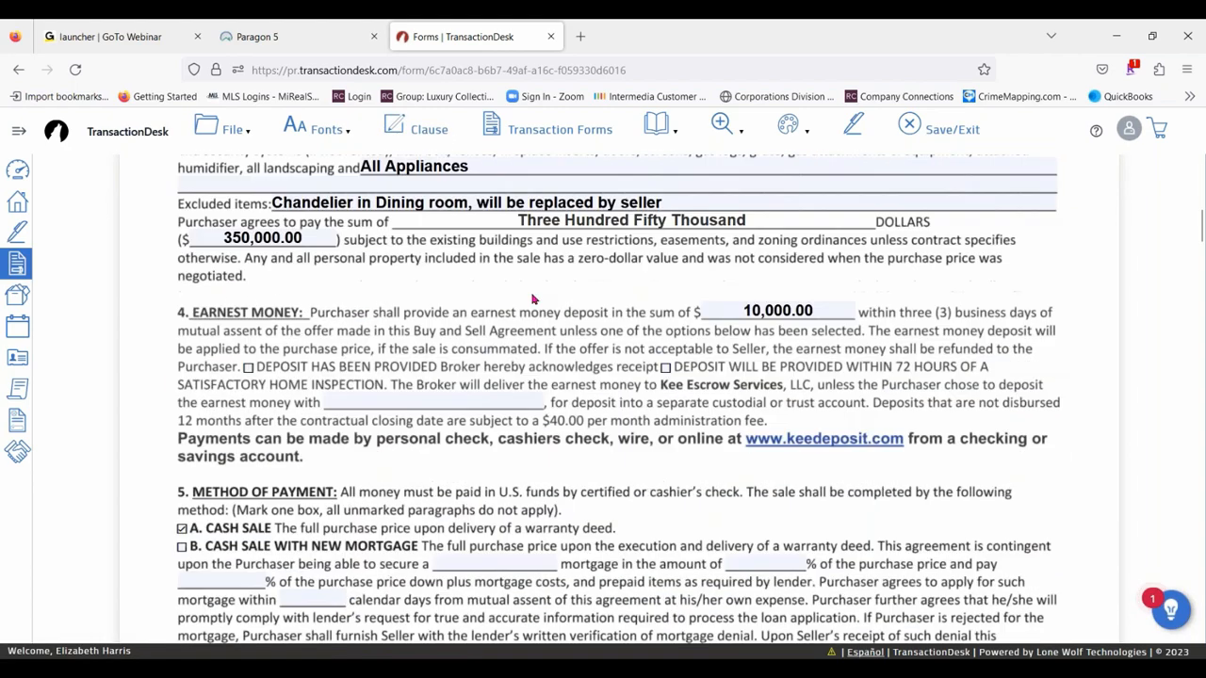
{"action": "scroll", "coordinate": [532, 299], "scroll_direction": "down", "scroll_amount": 15}
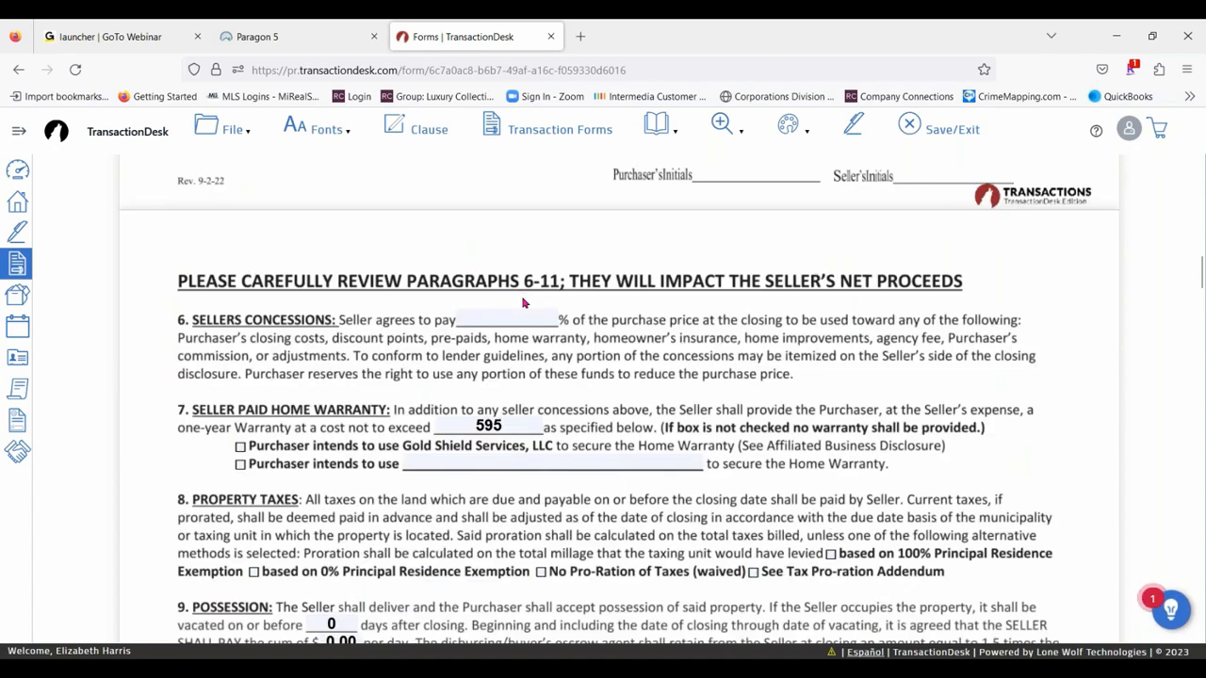
{"action": "scroll", "coordinate": [692, 323], "scroll_direction": "down", "scroll_amount": 20}
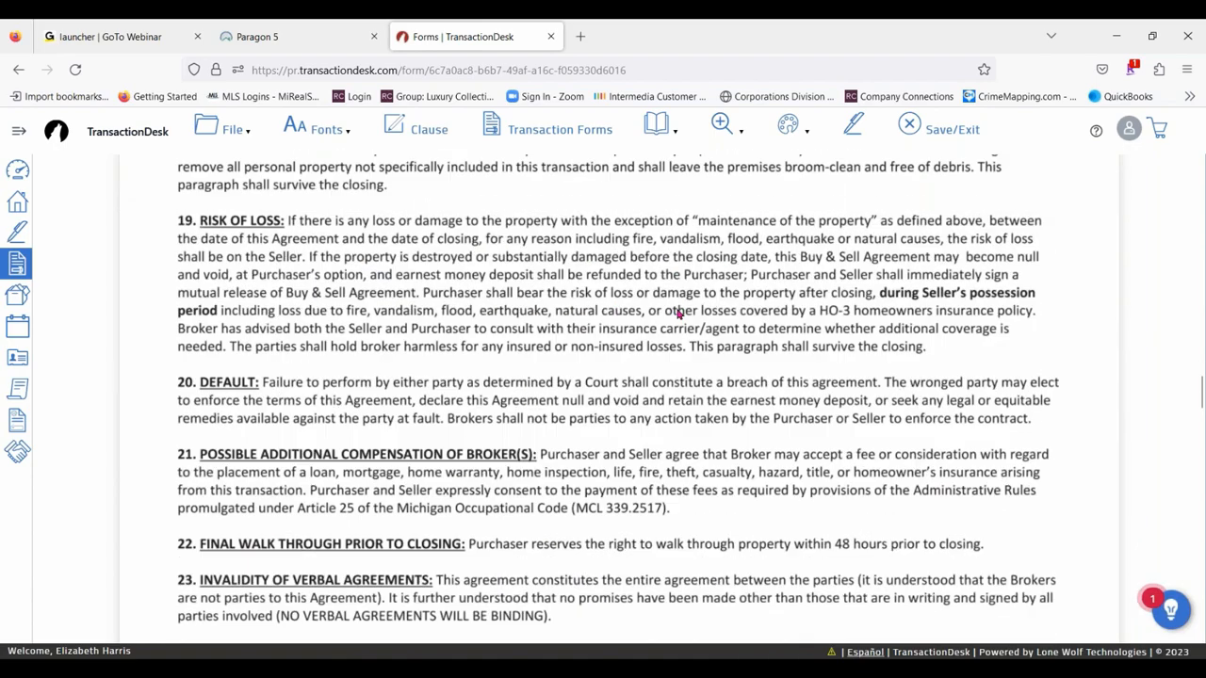
{"action": "scroll", "coordinate": [650, 304], "scroll_direction": "down", "scroll_amount": 10}
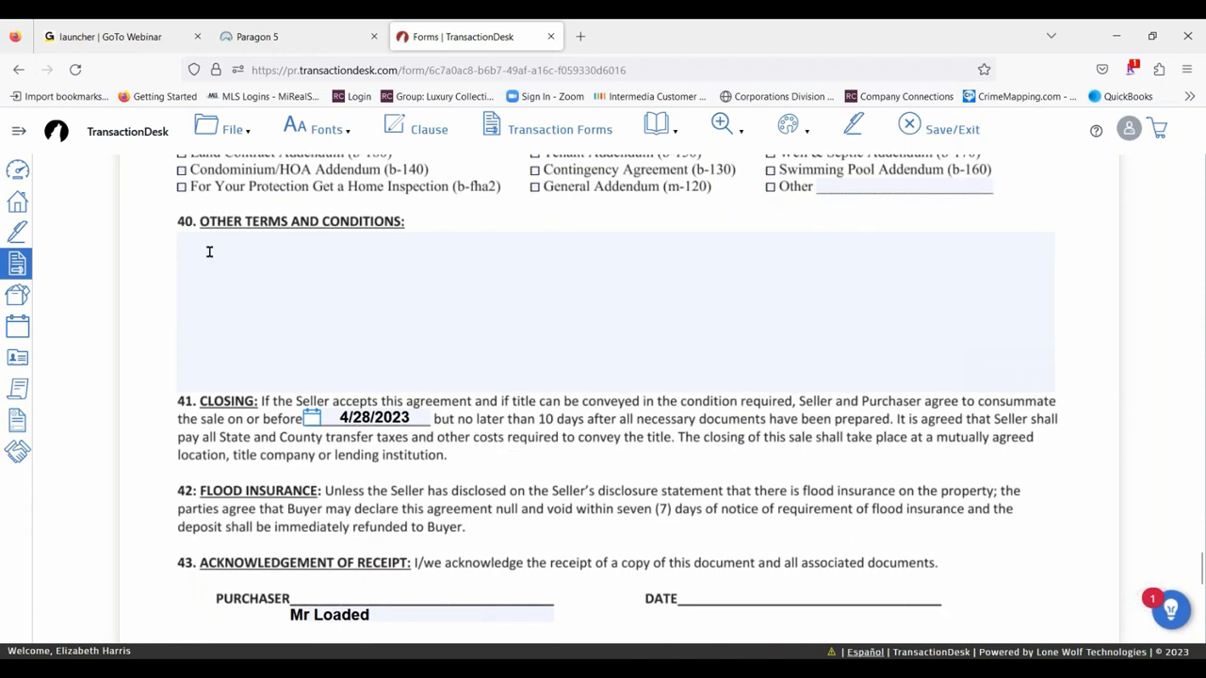
{"action": "left_click", "coordinate": [209, 252]}
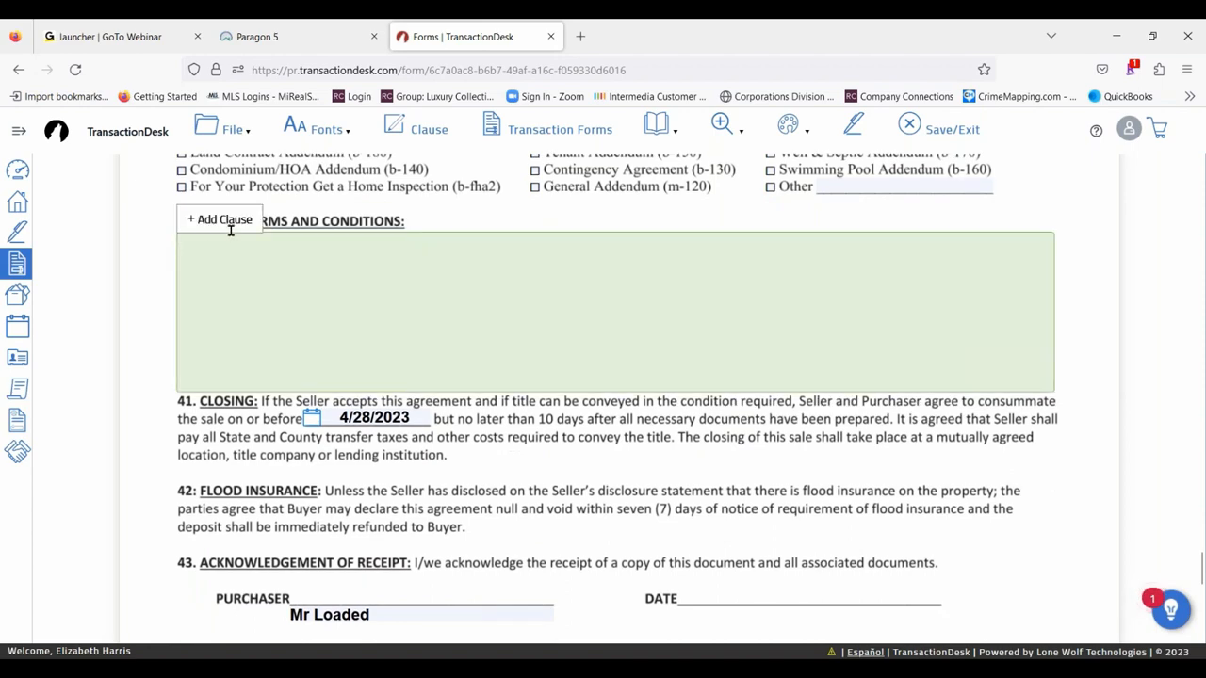
{"action": "left_click", "coordinate": [426, 127]}
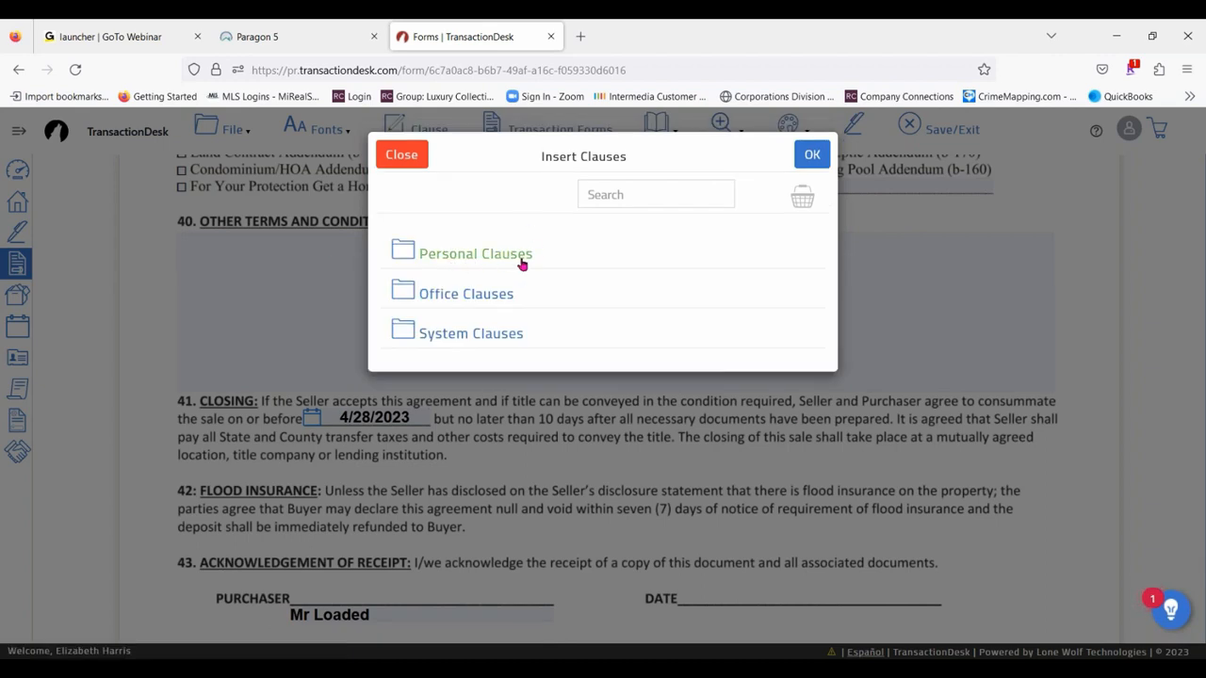
{"action": "left_click", "coordinate": [466, 293]}
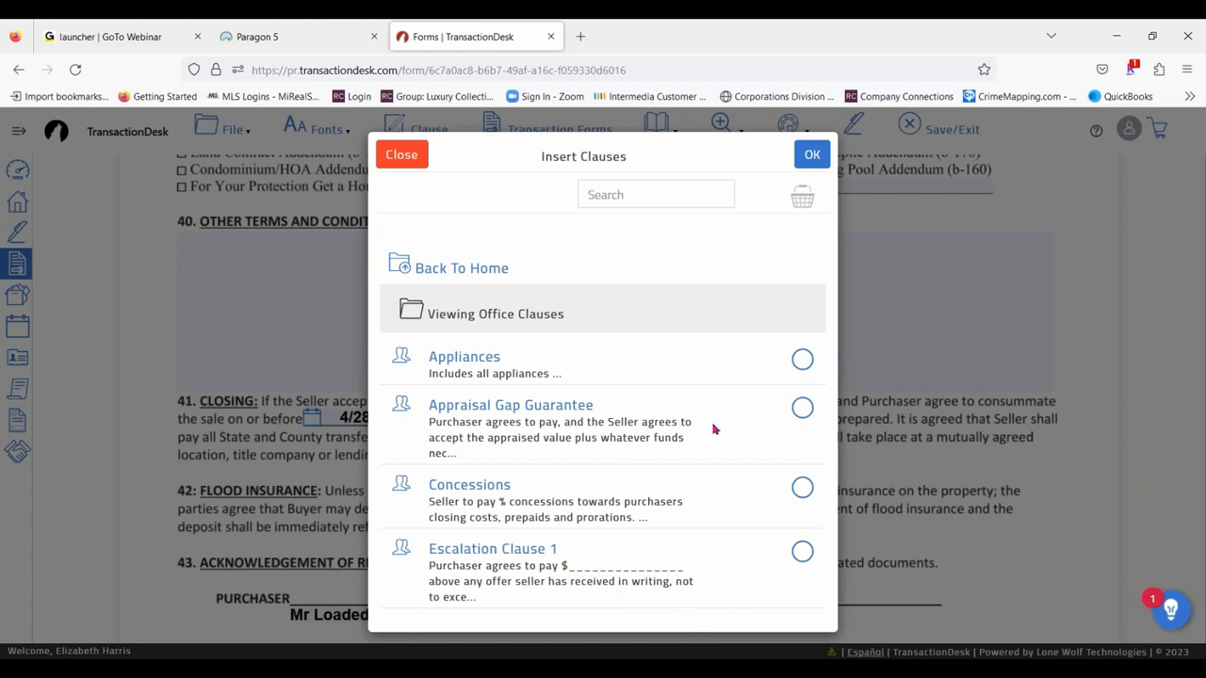
{"action": "left_click", "coordinate": [441, 267]}
- Insert the personal clauses Appliances, Concessions, EMD and Septic Clause into Other Terms and Conditions, and fill in the seller concessions as 3%
{"action": "left_click", "coordinate": [462, 252]}
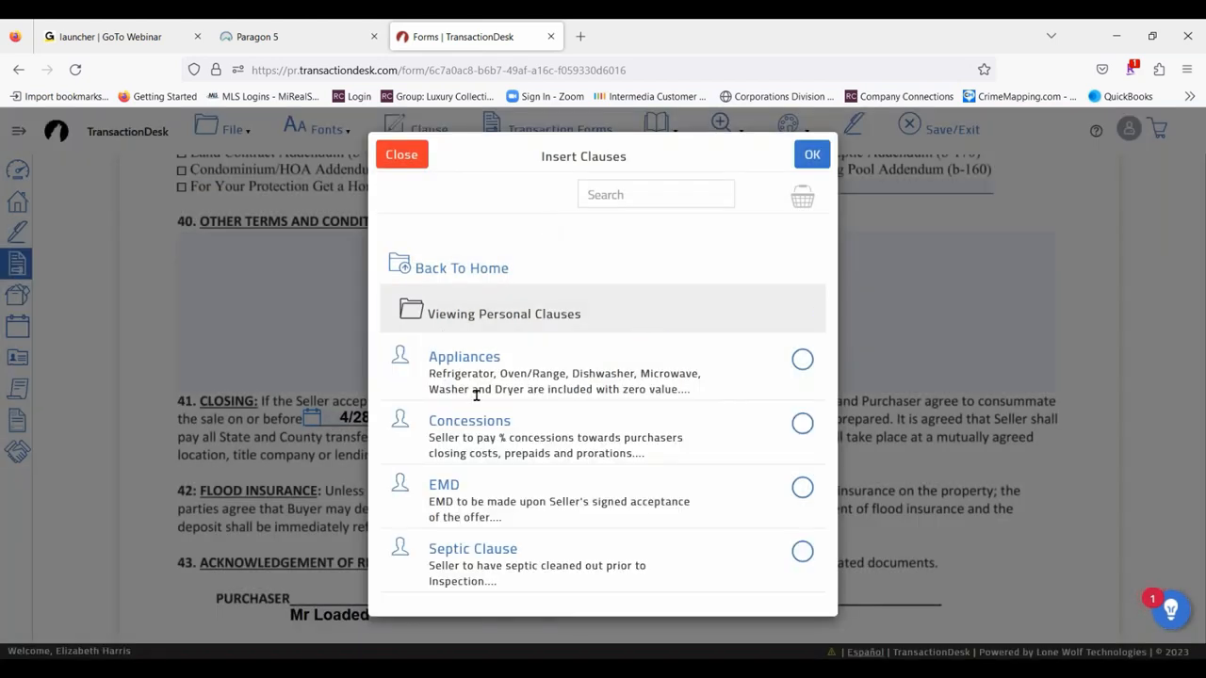
{"action": "left_click", "coordinate": [802, 361]}
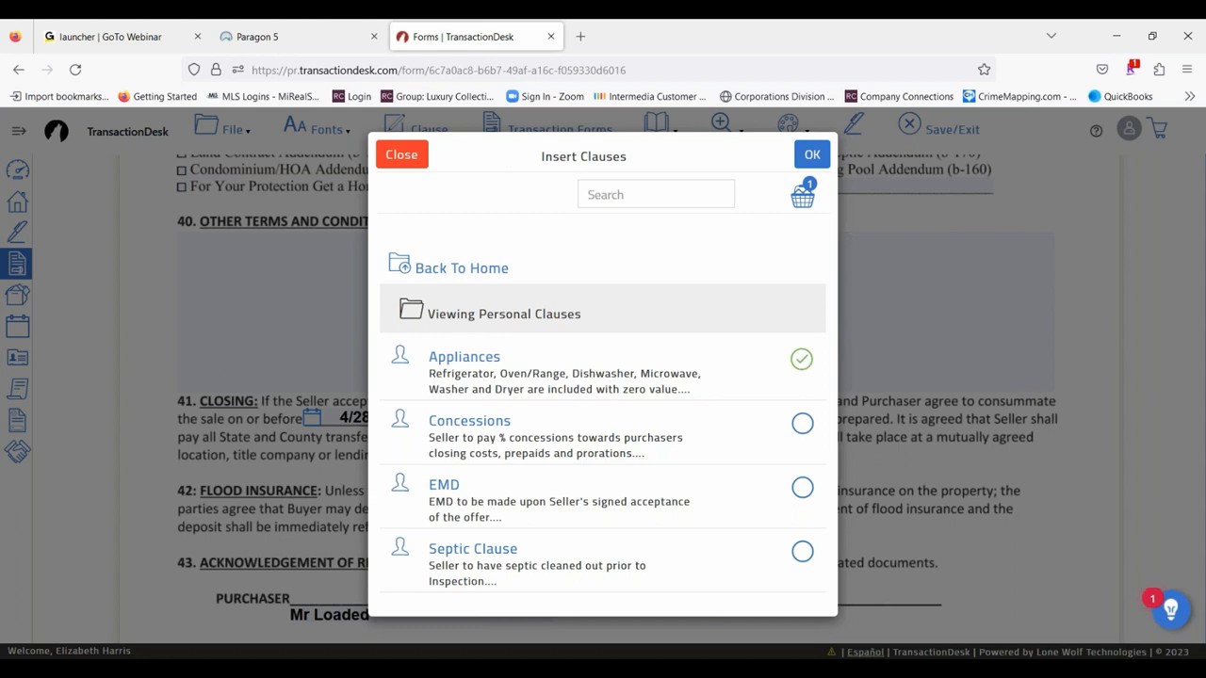
{"action": "left_click", "coordinate": [801, 424]}
{"action": "left_click", "coordinate": [803, 490]}
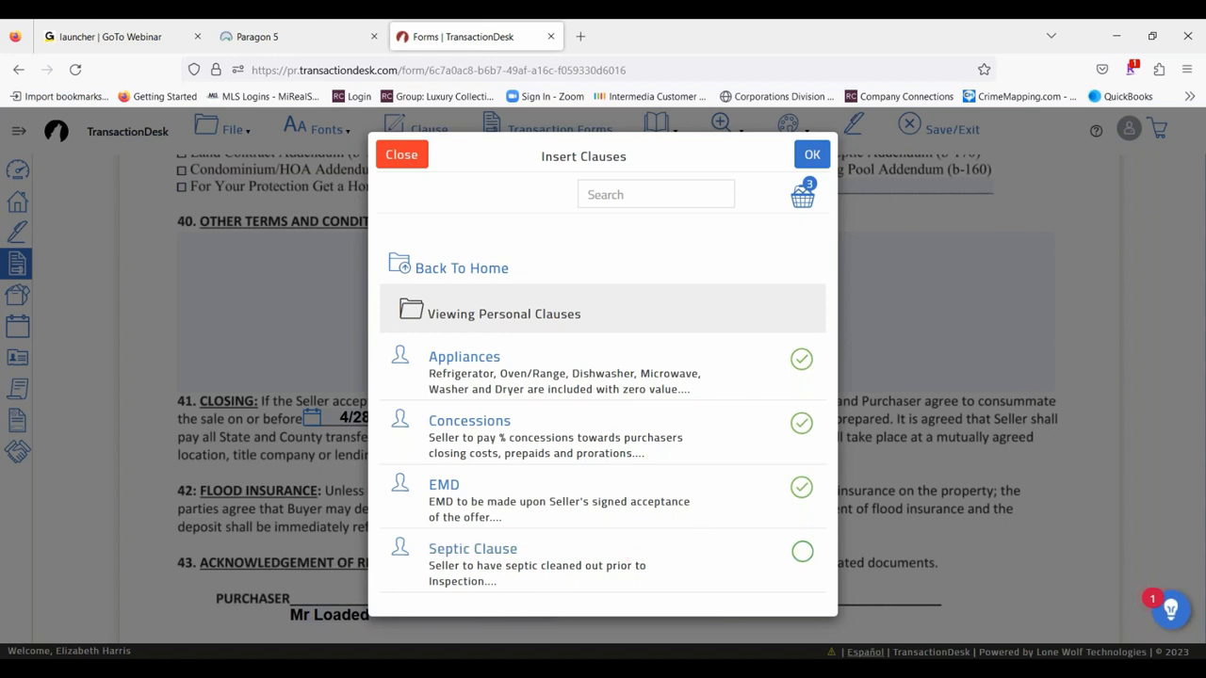
{"action": "left_click", "coordinate": [802, 559]}
{"action": "left_click", "coordinate": [811, 155]}
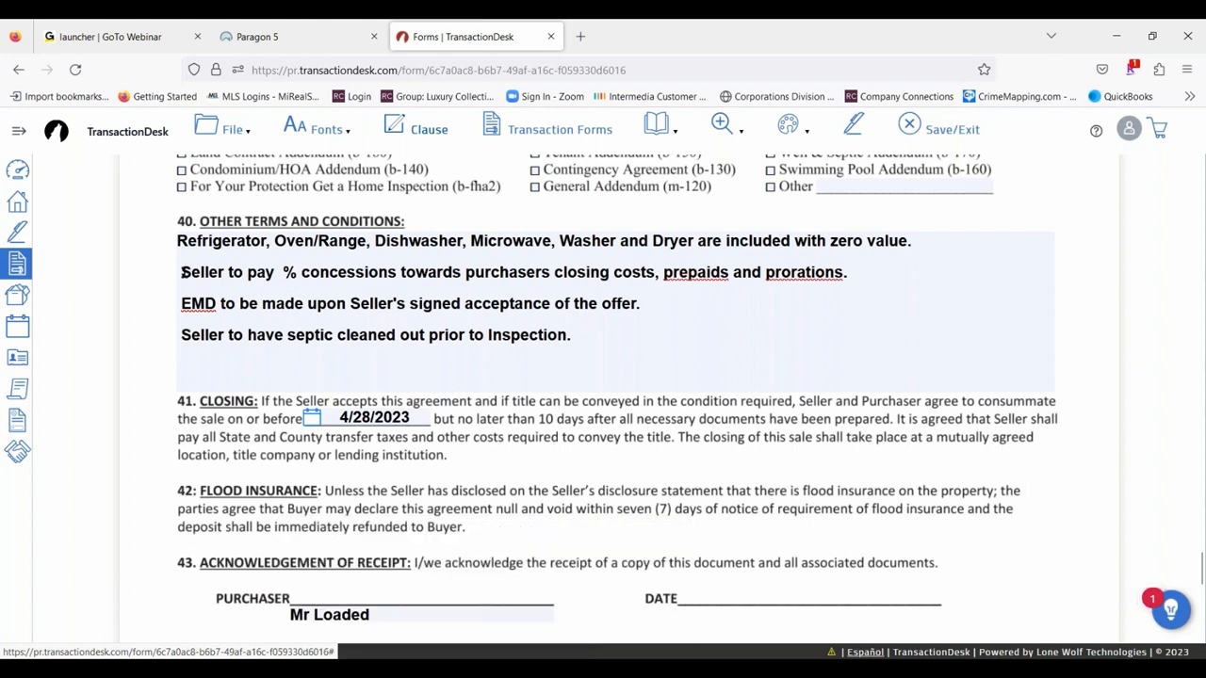
{"action": "left_click", "coordinate": [282, 272]}
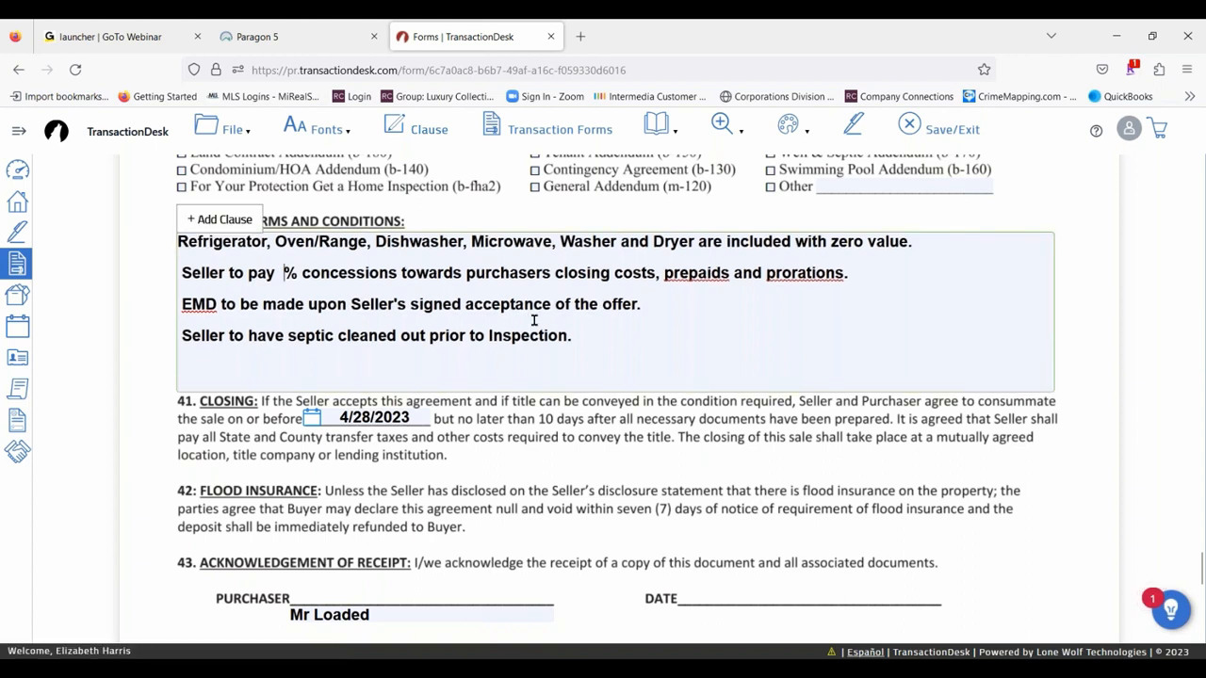
{"action": "type", "text": "3"}
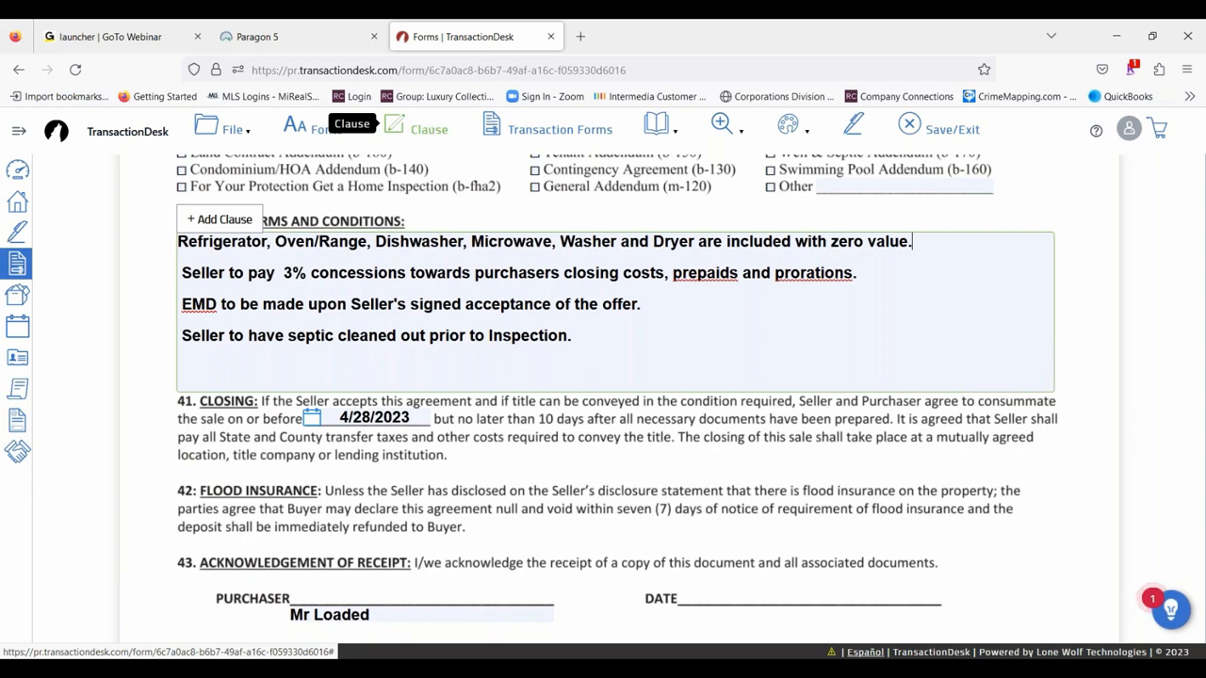
- View the list of transaction forms, close it, and jump to pages 1, 4, 5 and 3 of the agreement
{"action": "left_click", "coordinate": [508, 126]}
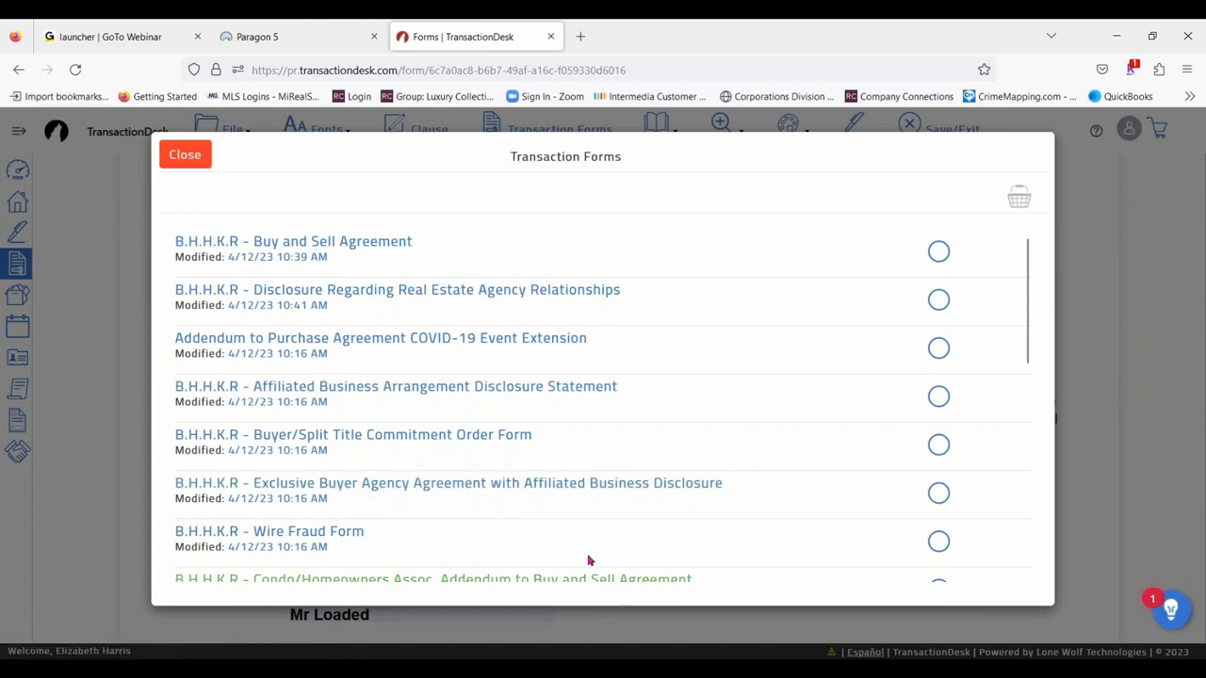
{"action": "left_click", "coordinate": [185, 154]}
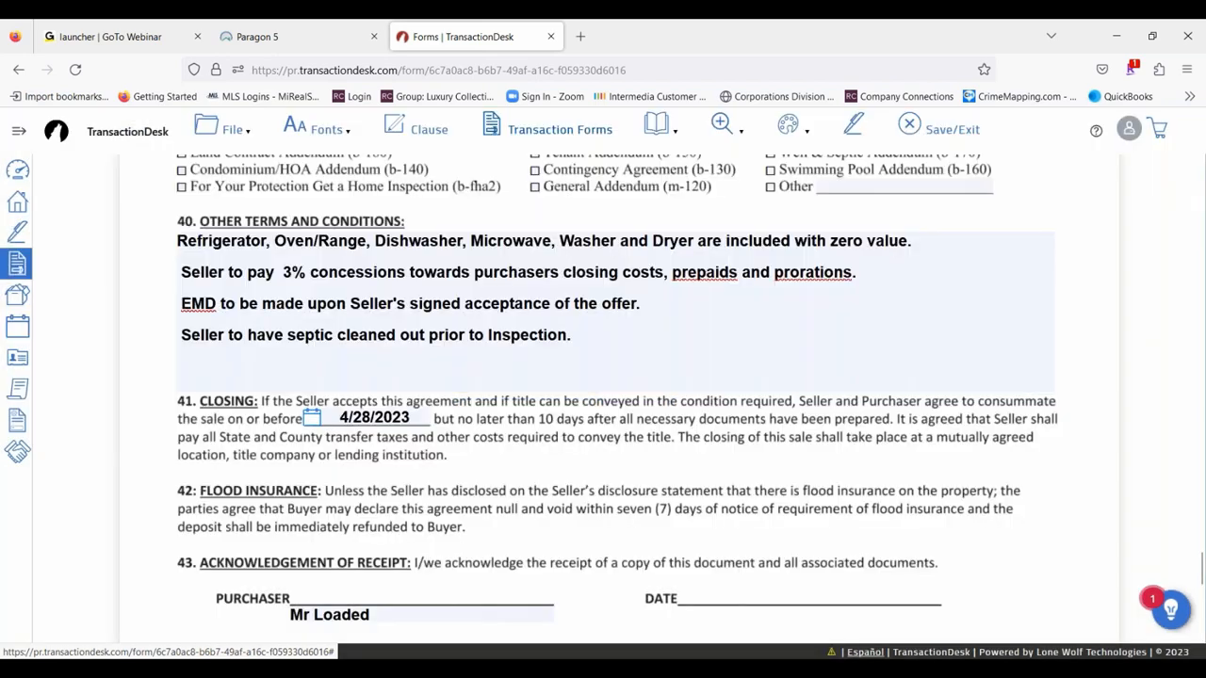
{"action": "left_click", "coordinate": [659, 125]}
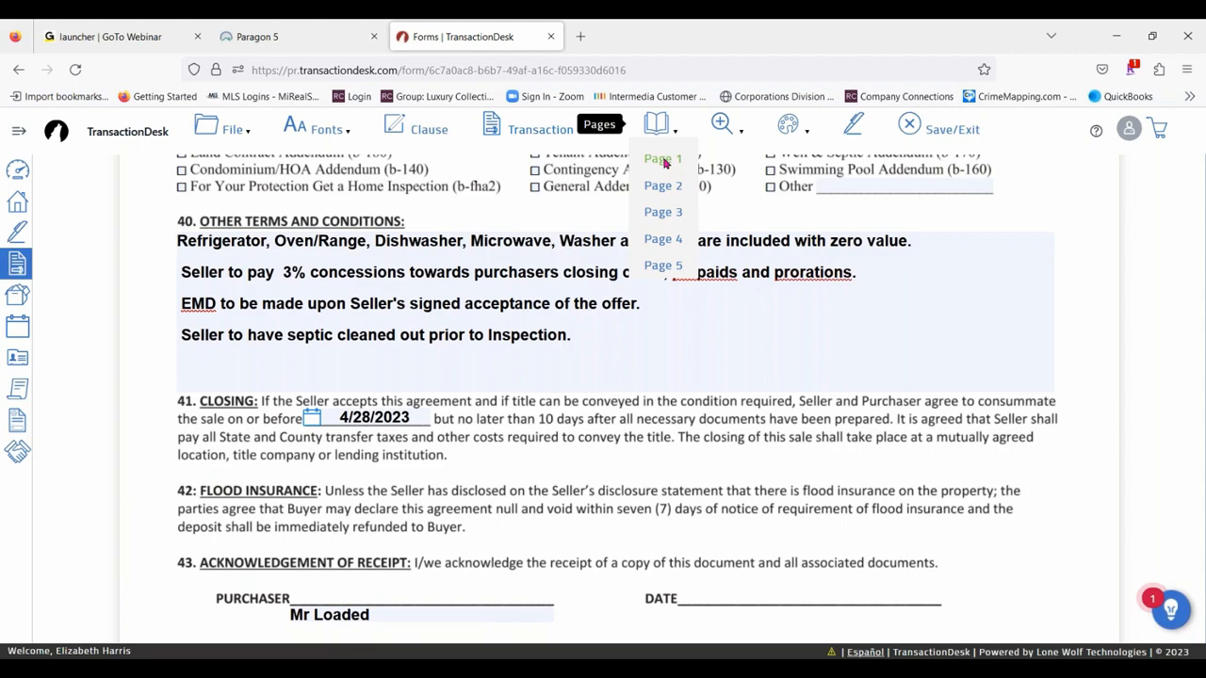
{"action": "left_click", "coordinate": [664, 162]}
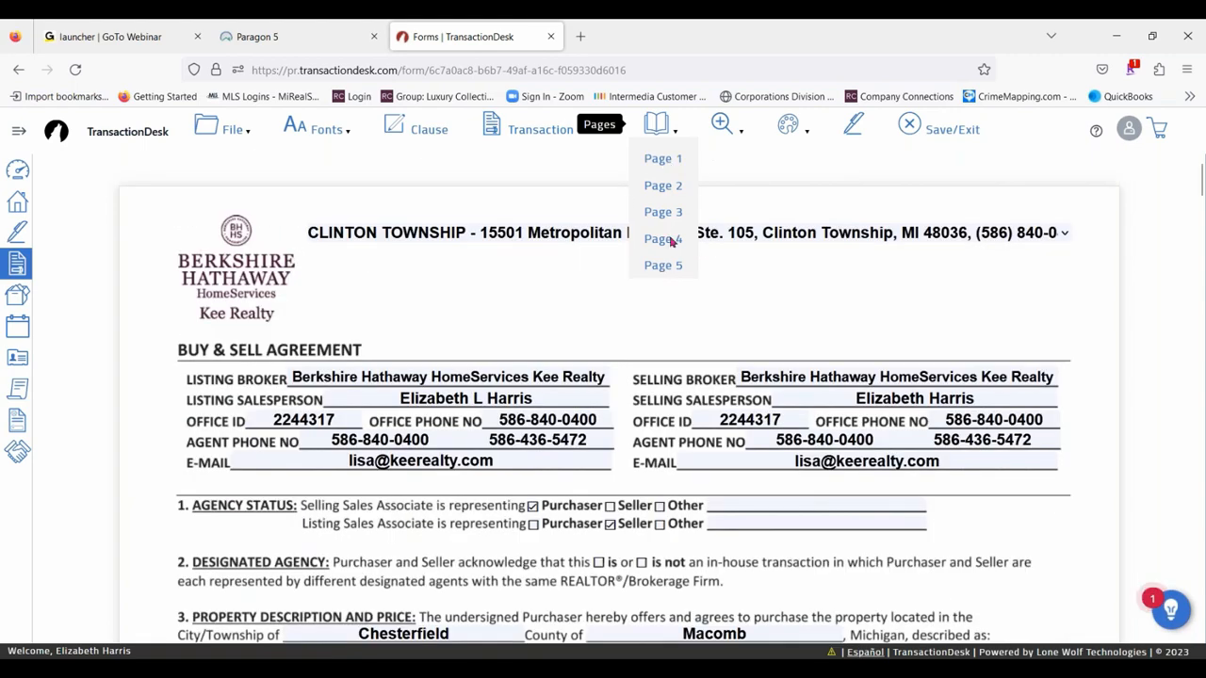
{"action": "left_click", "coordinate": [667, 238]}
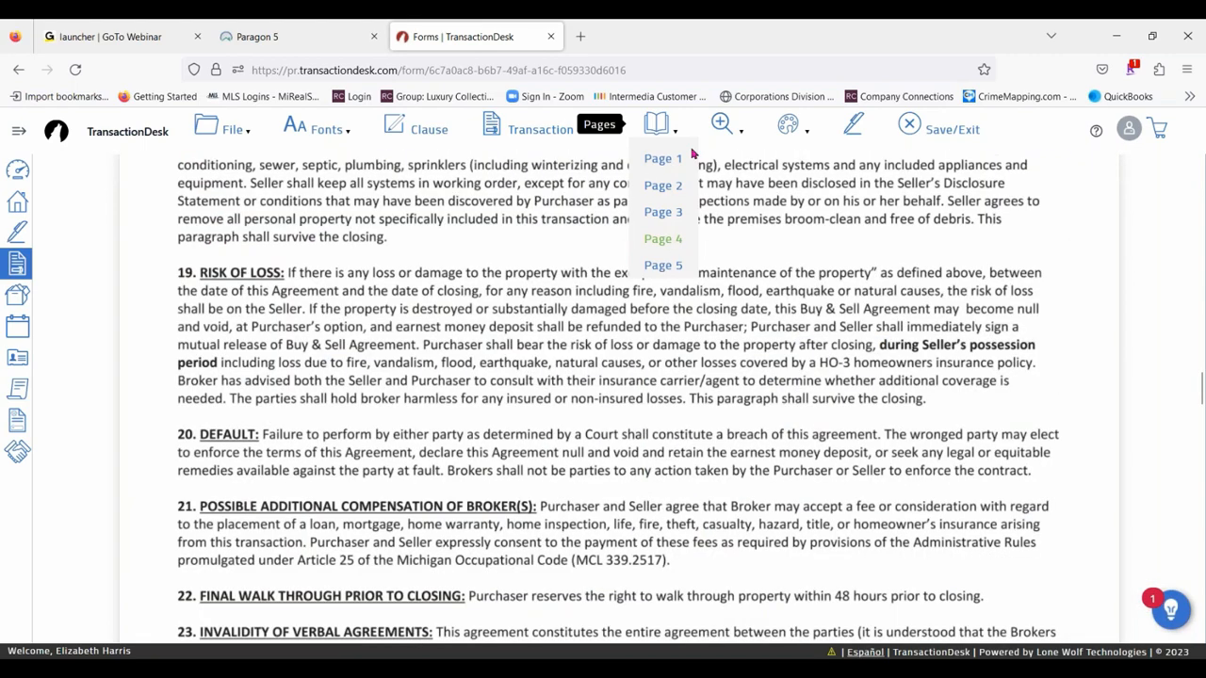
{"action": "left_click", "coordinate": [669, 267]}
{"action": "left_click", "coordinate": [657, 214]}
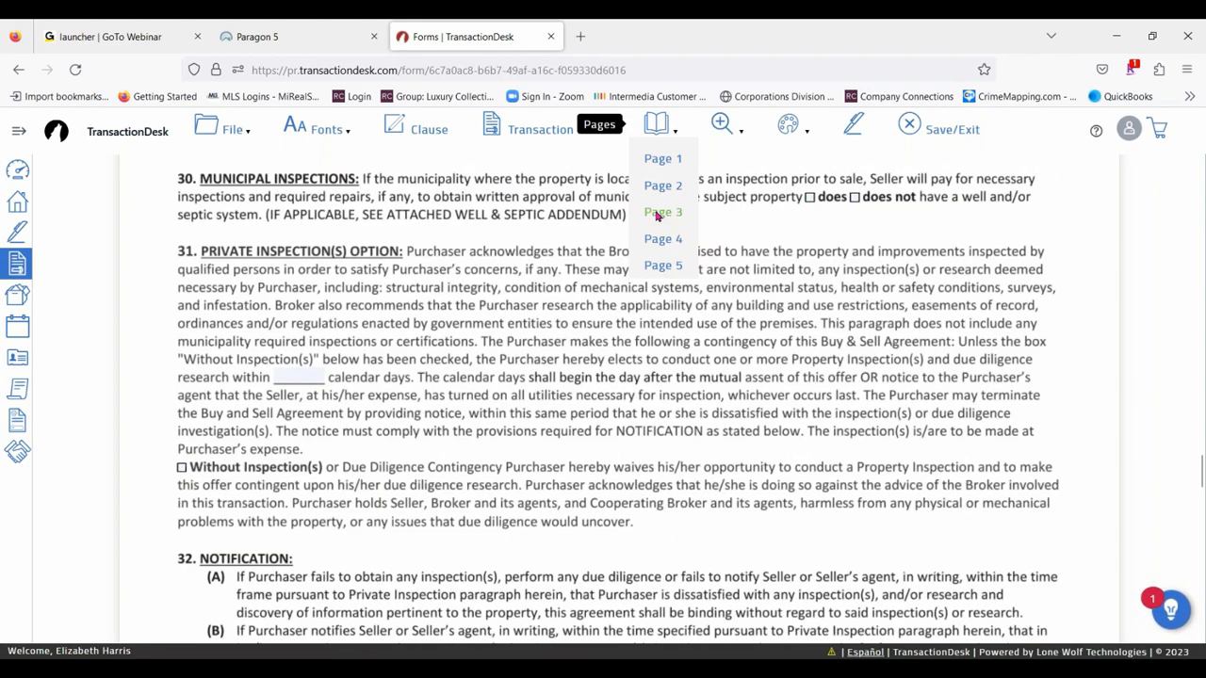
- Try the agreement's zoom options, including zoom out, zoom in, fit width and fit height, and finish zoomed out from fit width
{"action": "mouse_move", "coordinate": [739, 134]}
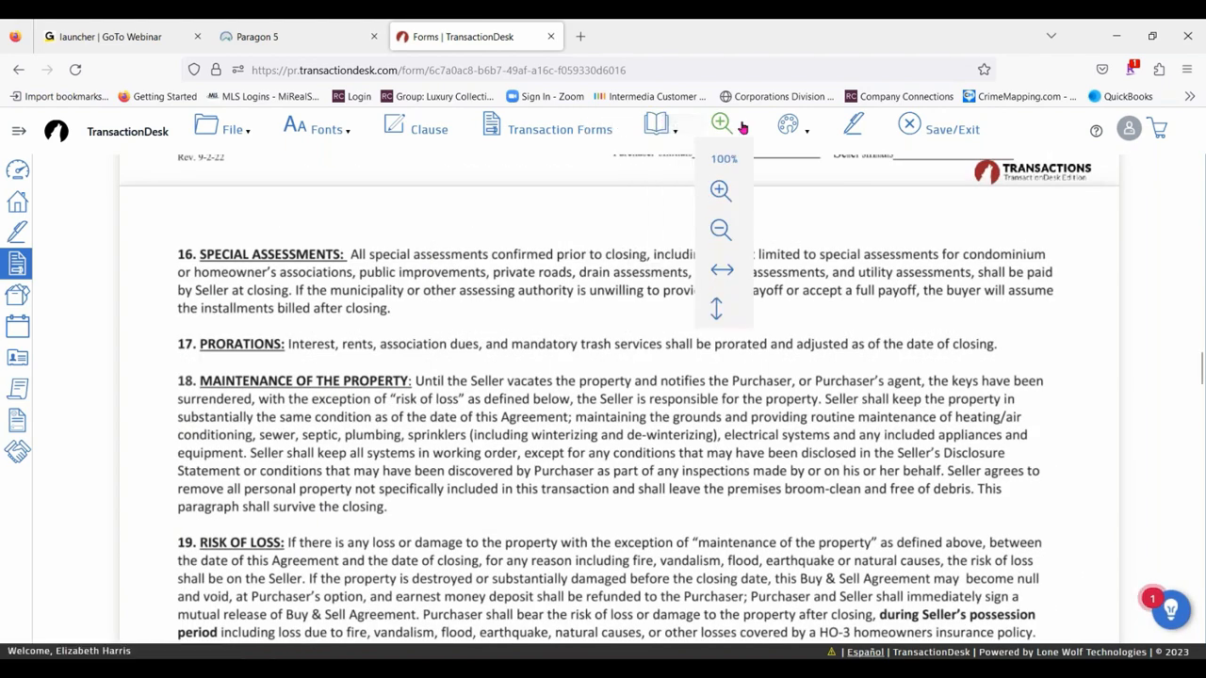
{"action": "left_click", "coordinate": [722, 228]}
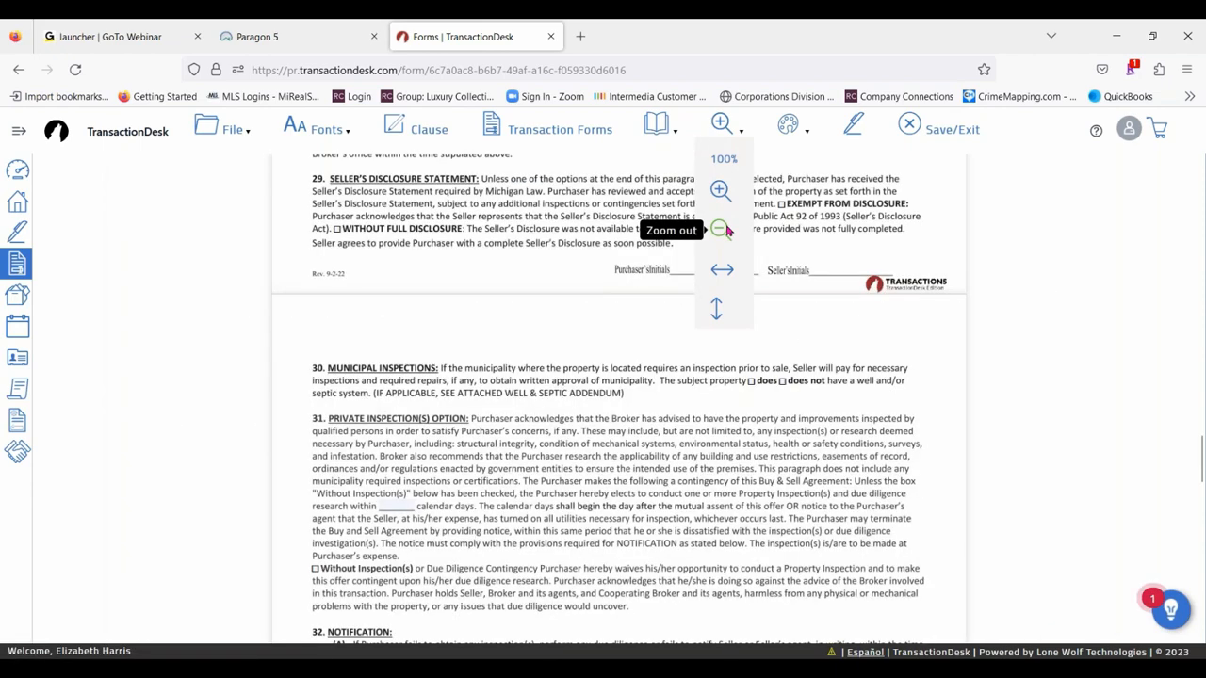
{"action": "left_click", "coordinate": [720, 190]}
{"action": "left_click", "coordinate": [720, 190]}
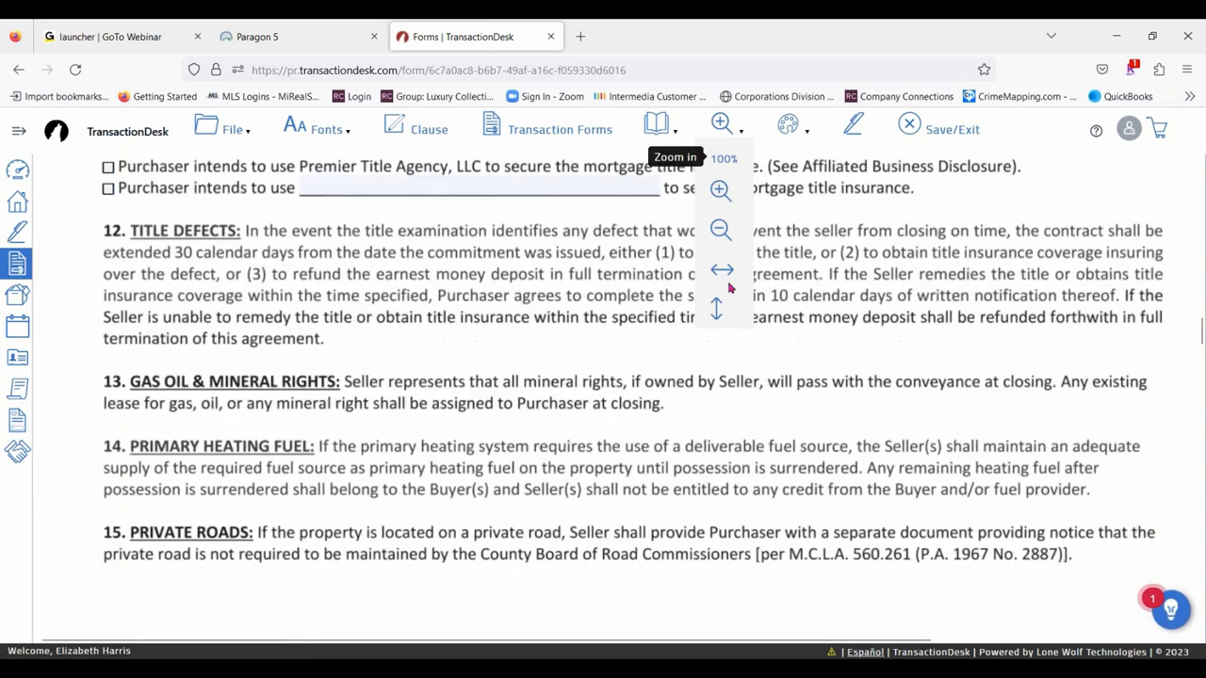
{"action": "left_click", "coordinate": [723, 274]}
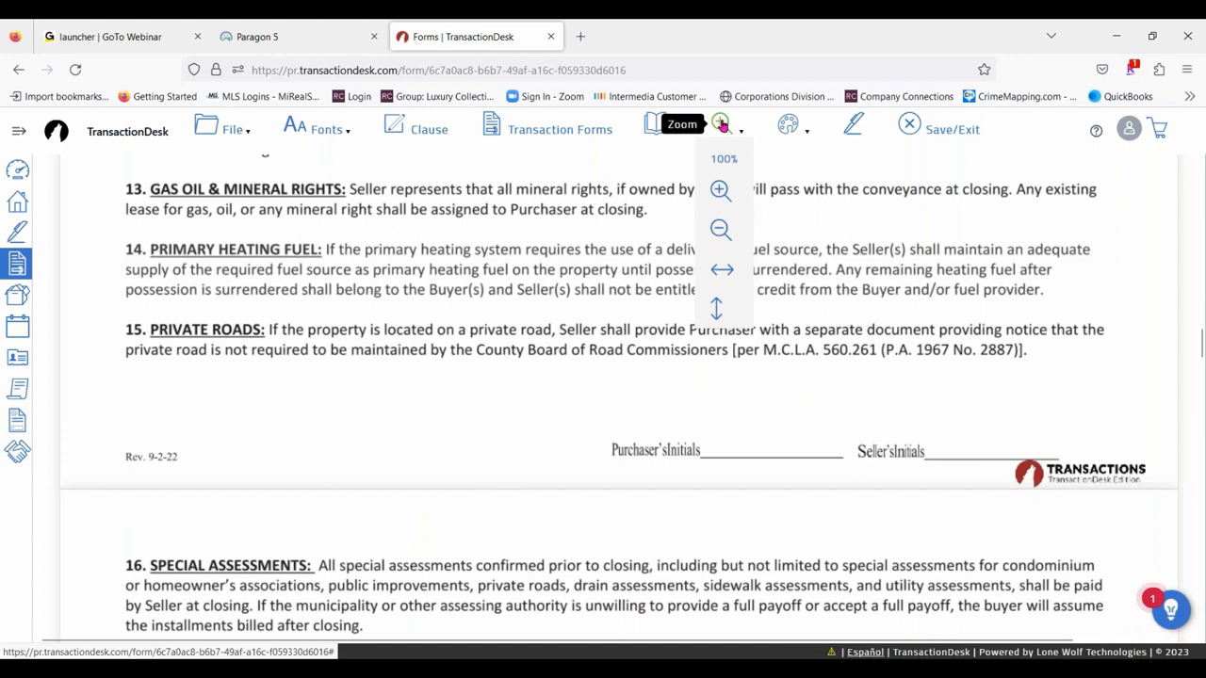
{"action": "mouse_move", "coordinate": [722, 126]}
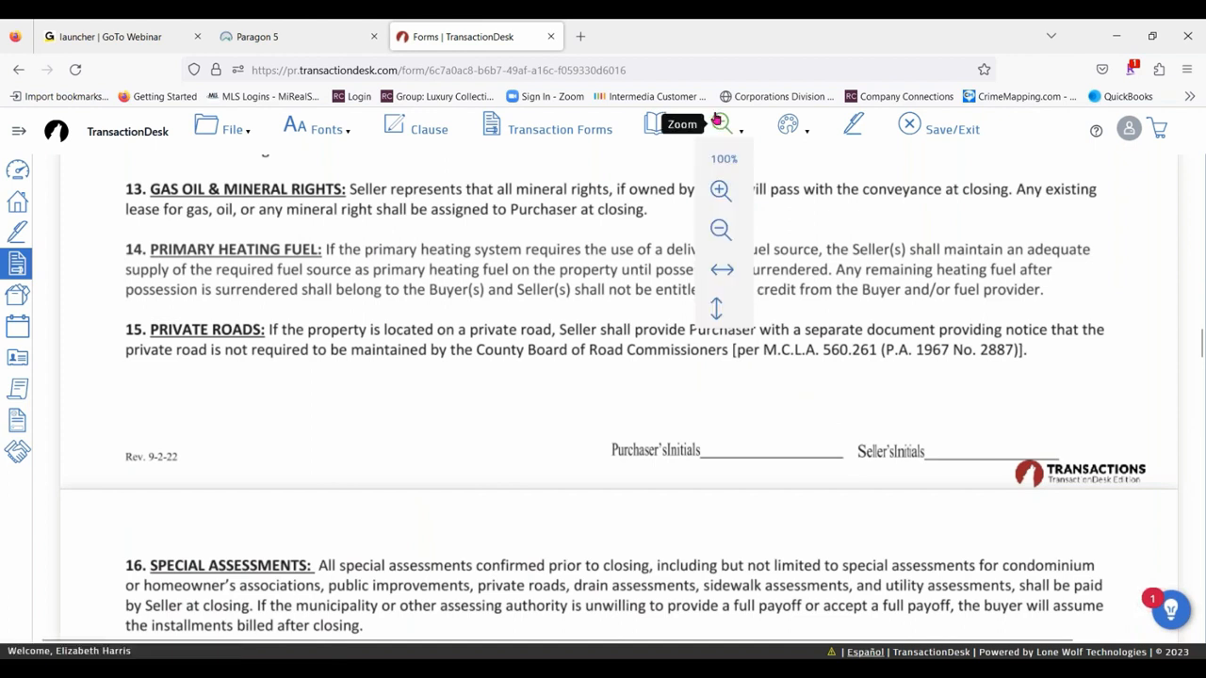
{"action": "left_click", "coordinate": [718, 310]}
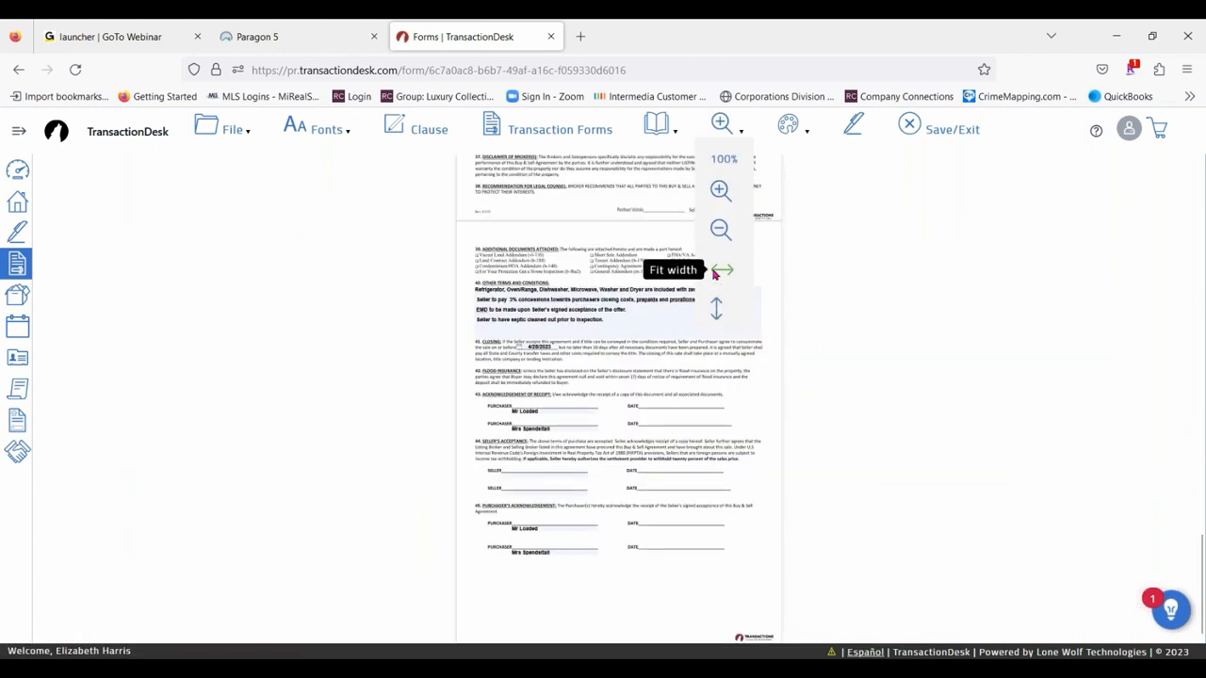
{"action": "left_click", "coordinate": [718, 271]}
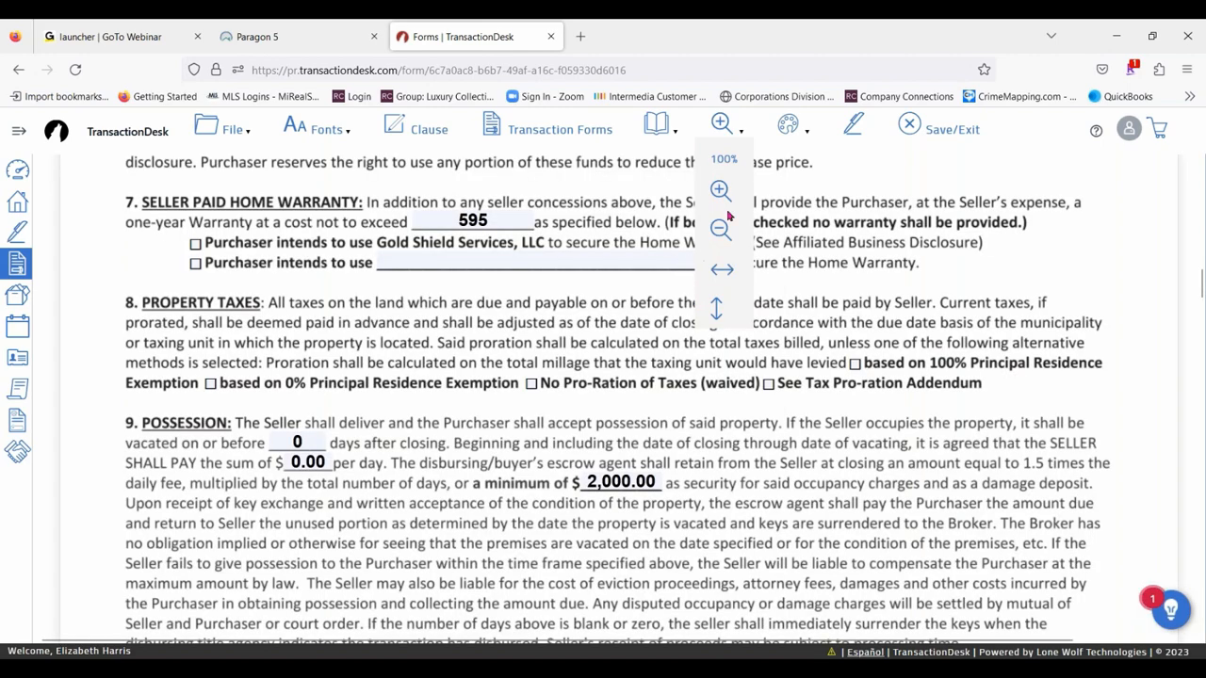
{"action": "scroll", "coordinate": [718, 228], "scroll_direction": "down", "scroll_amount": 4}
{"action": "left_click", "coordinate": [717, 228]}
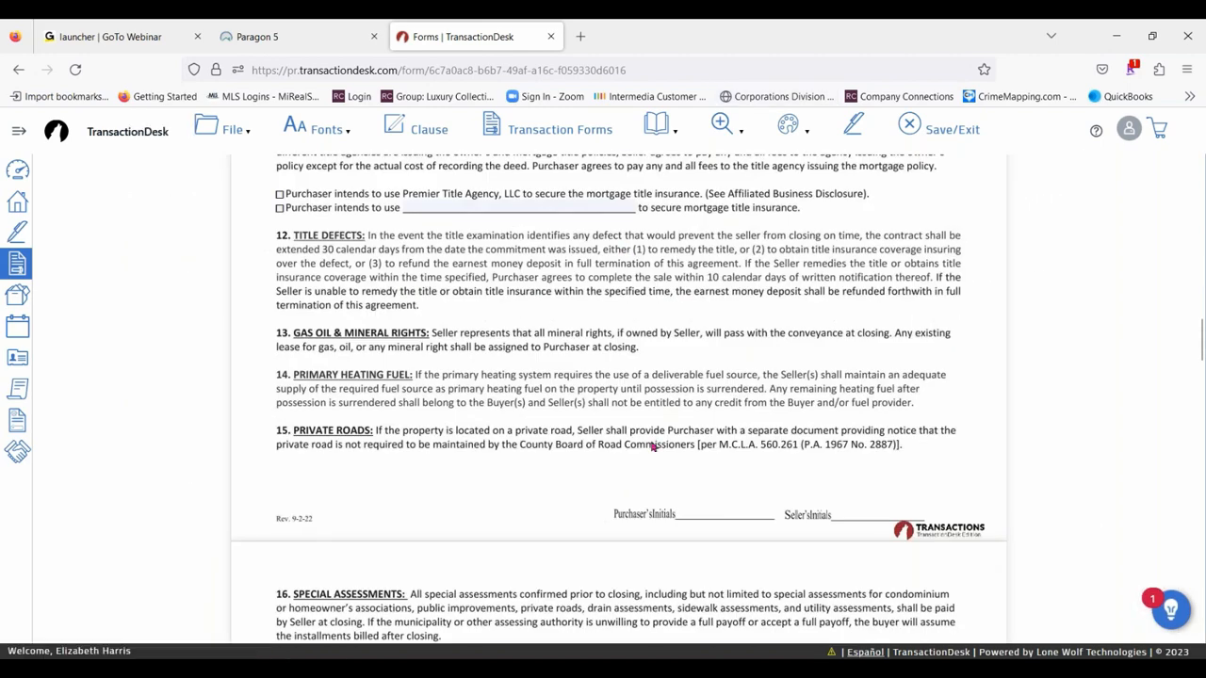
- Strike out the first line of paragraph 7, Seller Paid Home Warranty, with the Strike-out markup
{"action": "scroll", "coordinate": [727, 245], "scroll_direction": "up", "scroll_amount": 4}
{"action": "left_click", "coordinate": [792, 130]}
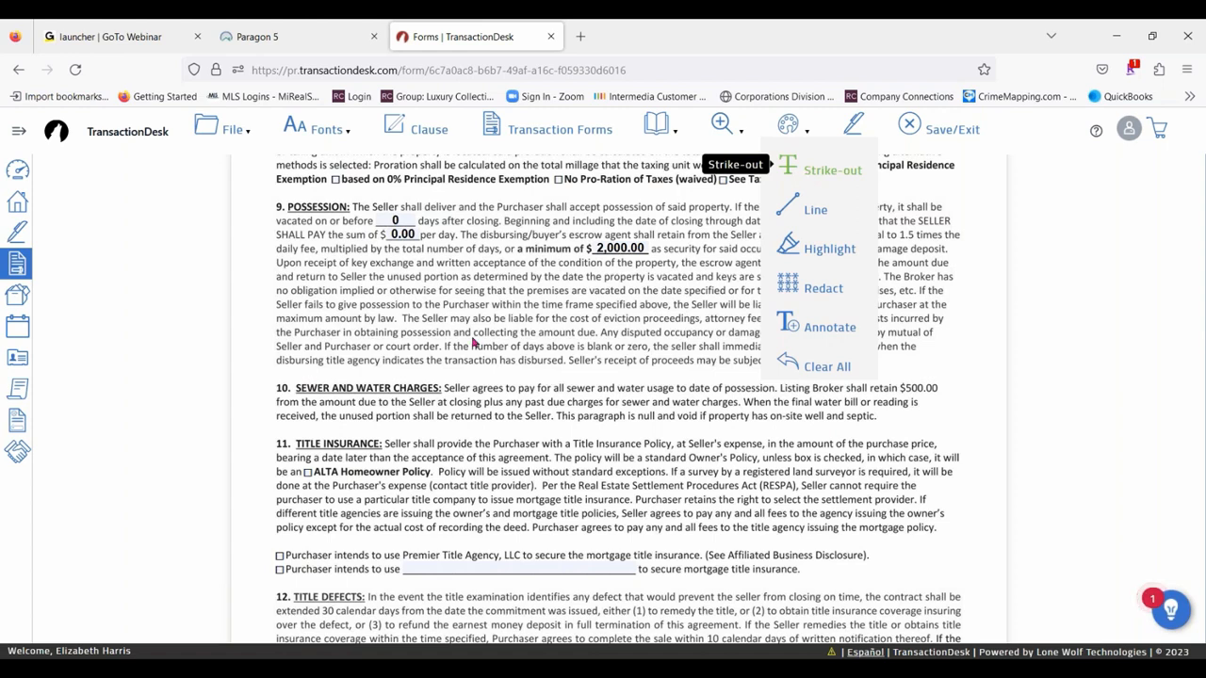
{"action": "left_click", "coordinate": [806, 174]}
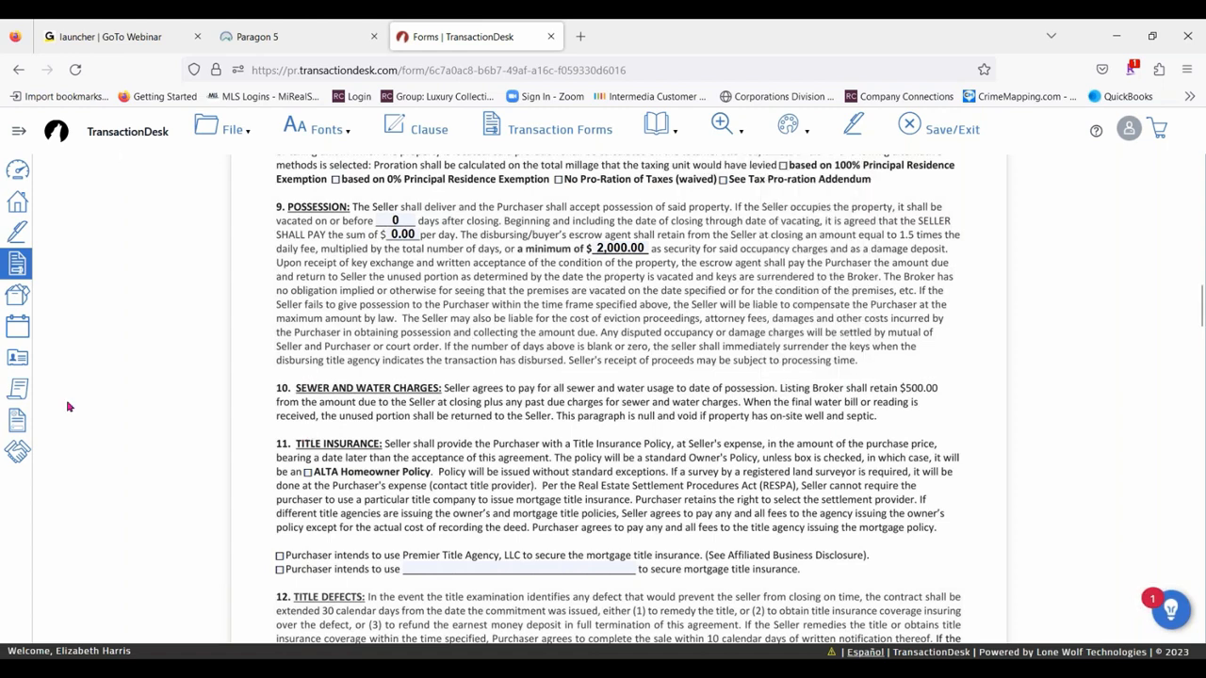
{"action": "scroll", "coordinate": [68, 407], "scroll_direction": "up", "scroll_amount": 4}
{"action": "scroll", "coordinate": [68, 407], "scroll_direction": "up", "scroll_amount": 4}
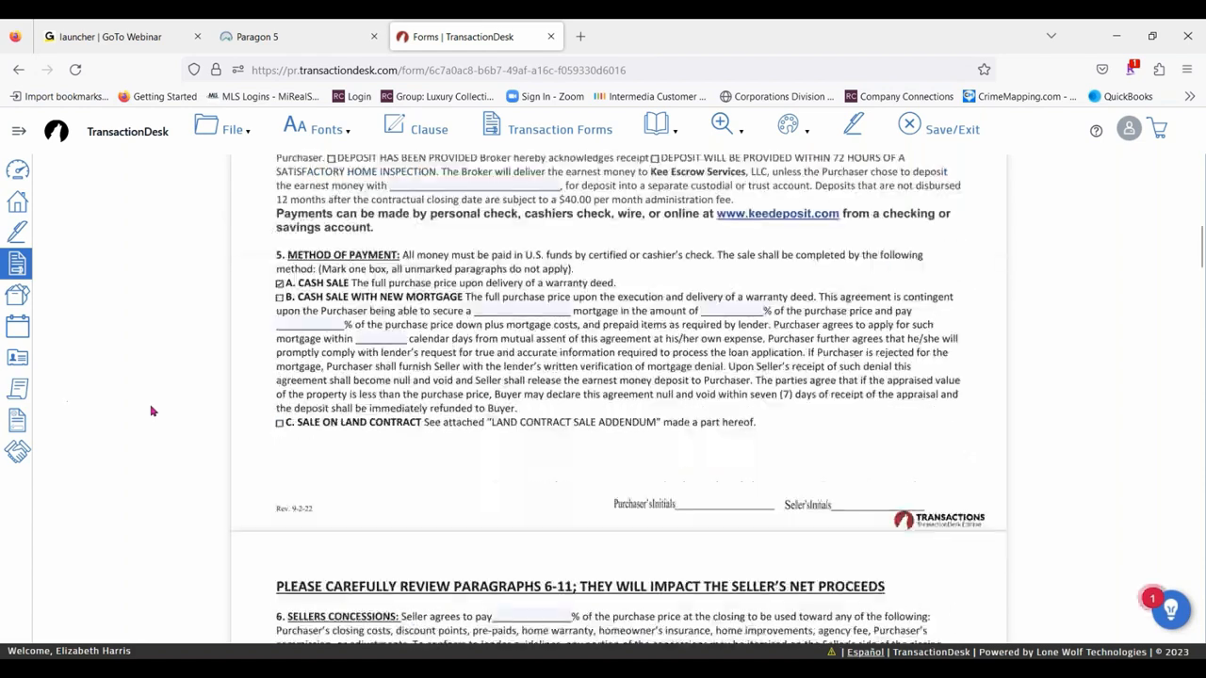
{"action": "scroll", "coordinate": [160, 391], "scroll_direction": "down", "scroll_amount": 3}
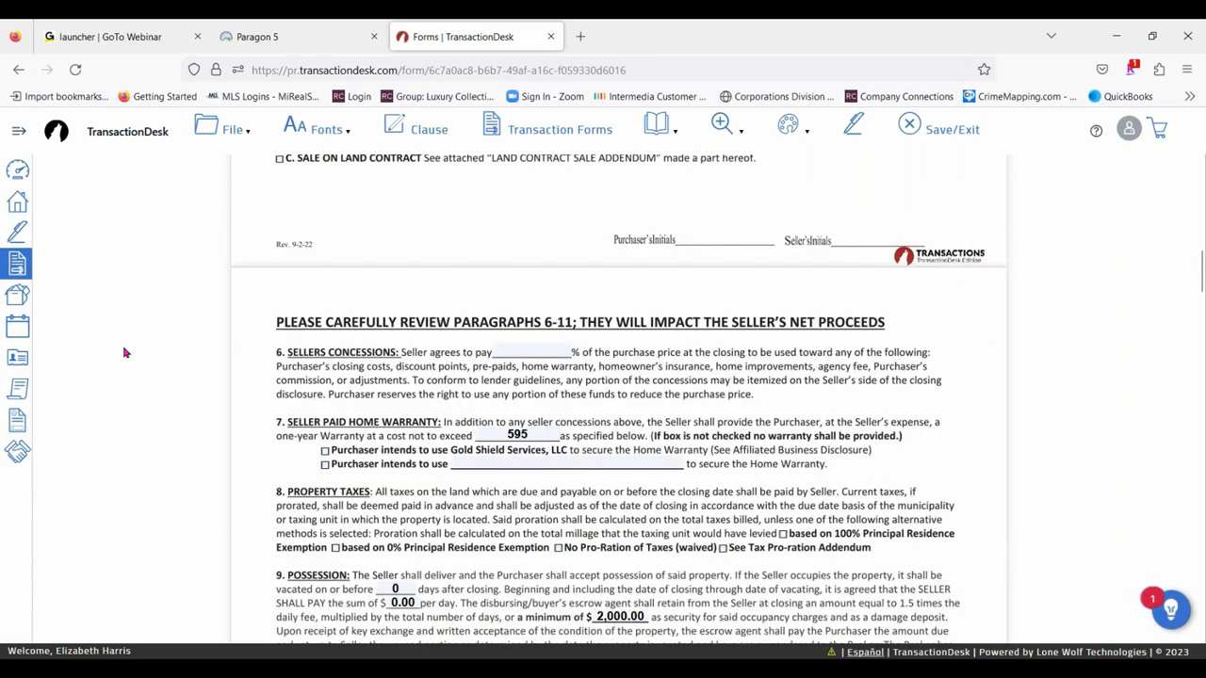
{"action": "scroll", "coordinate": [122, 345], "scroll_direction": "down", "scroll_amount": 1}
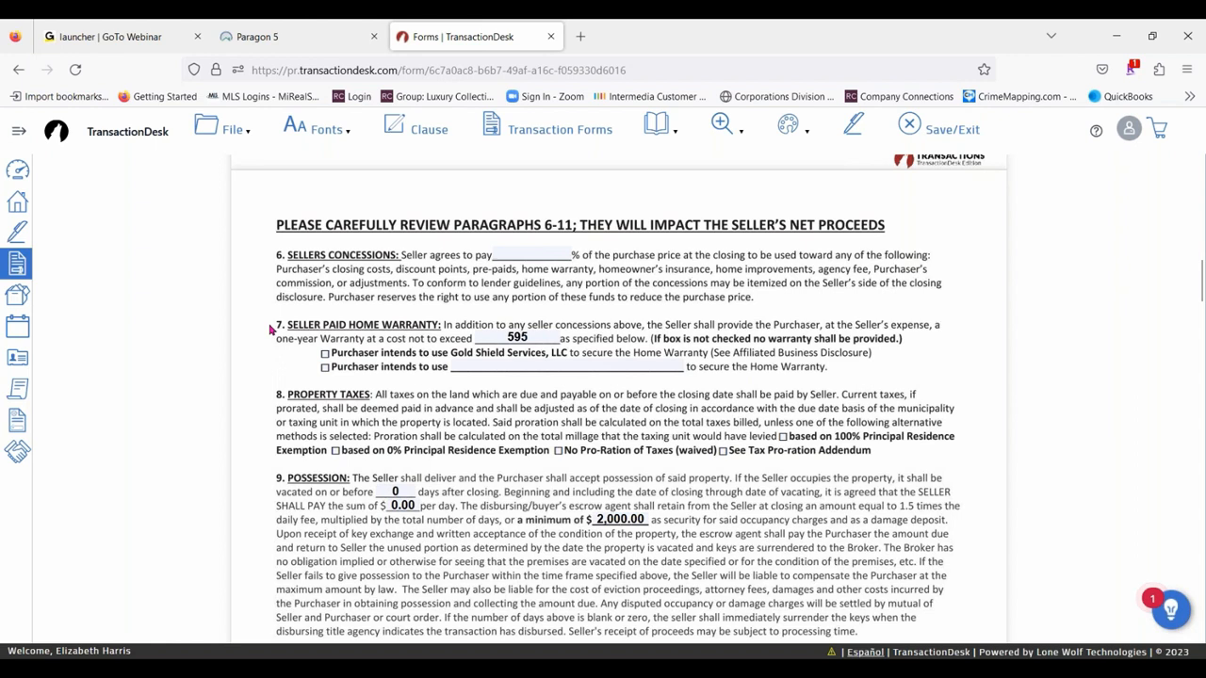
{"action": "left_click_drag", "start_coordinate": [269, 328], "coordinate": [937, 328]}
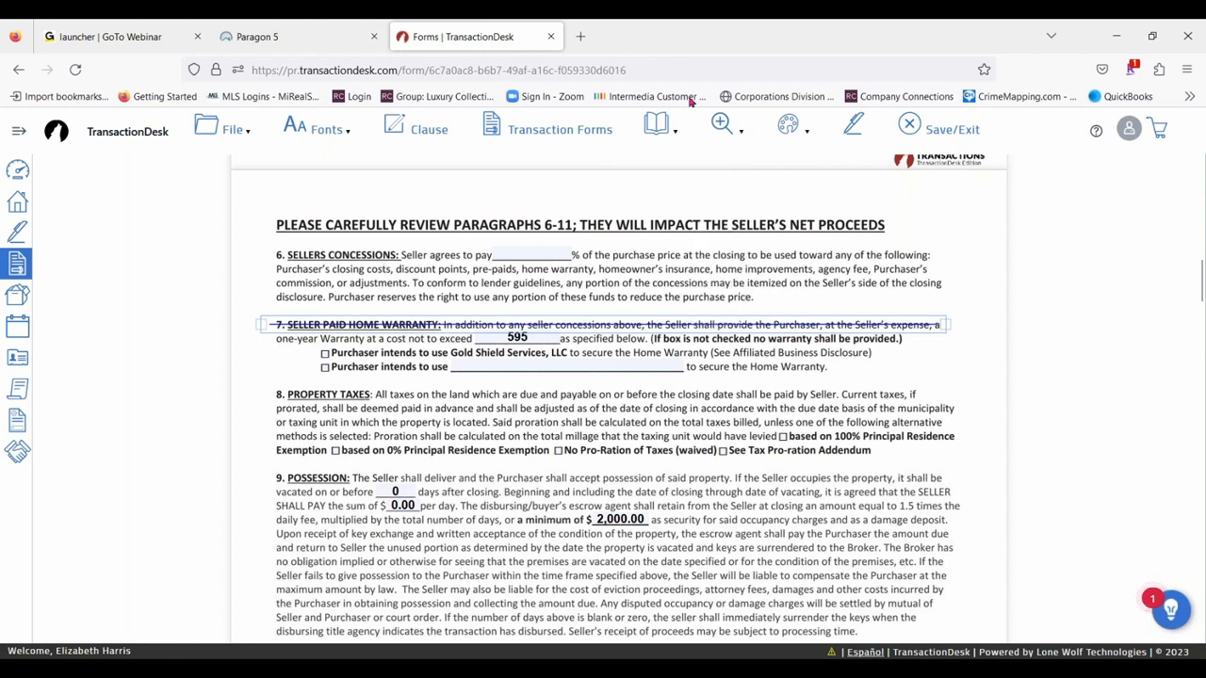
{"action": "mouse_move", "coordinate": [790, 128]}
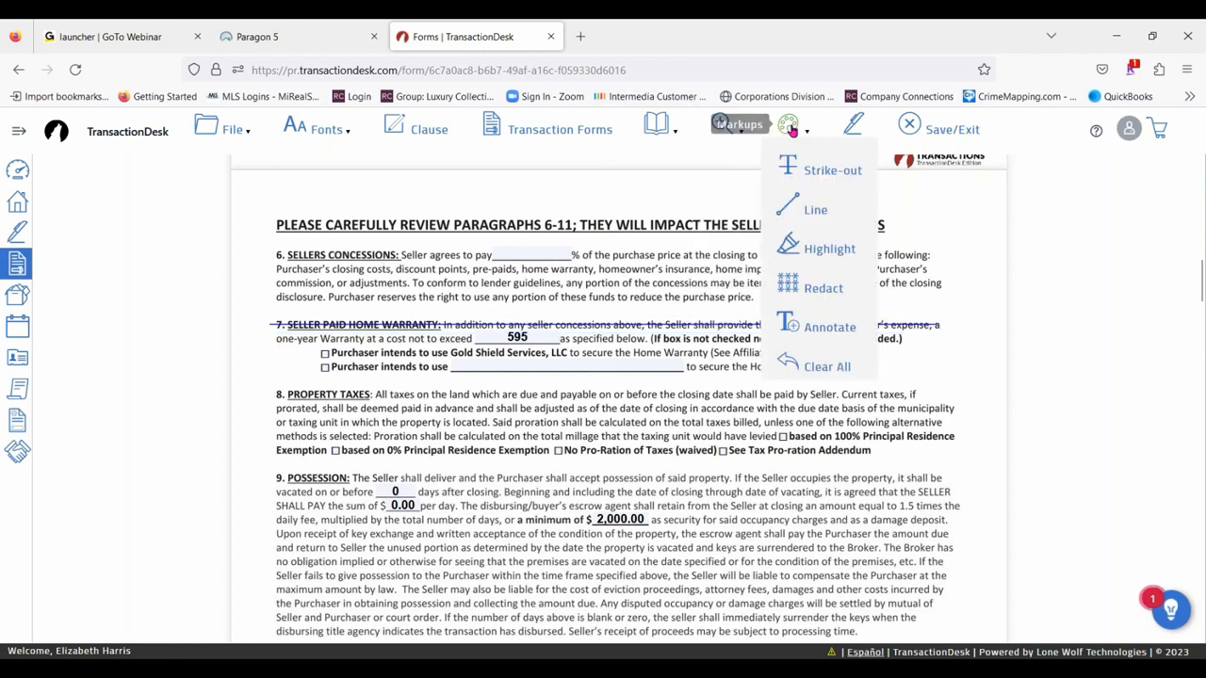
- Strike out the second line of paragraph 7, Seller Paid Home Warranty, with the Strike-out markup
{"action": "left_click", "coordinate": [807, 172]}
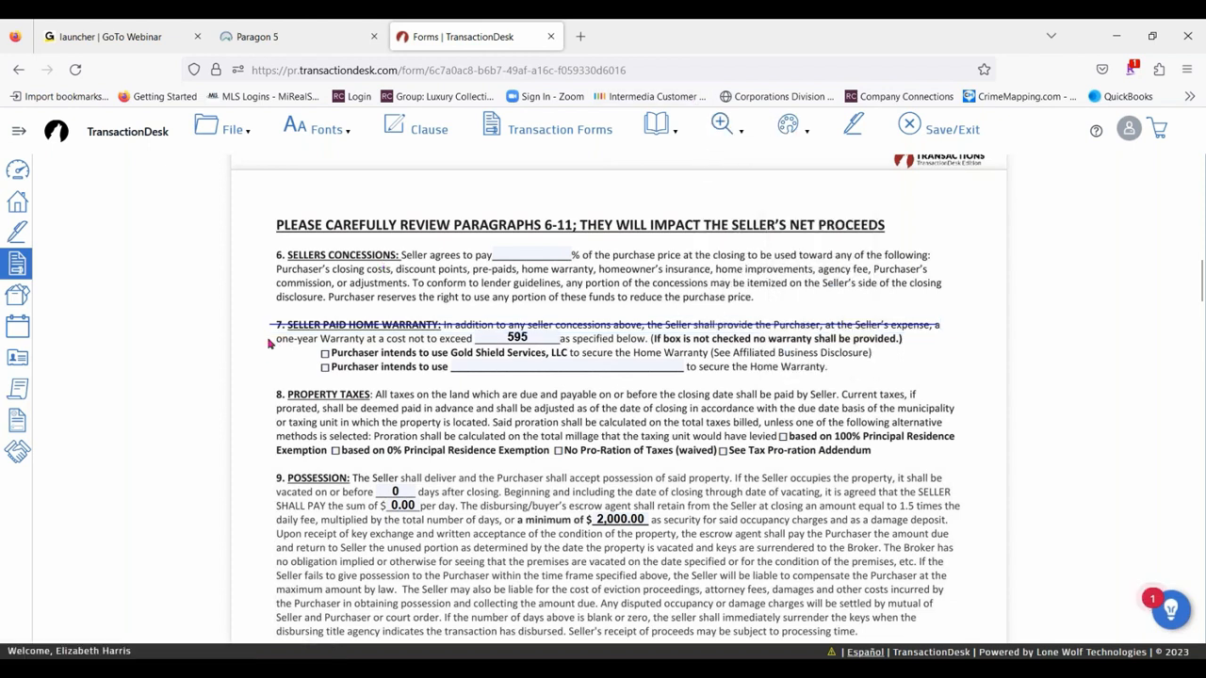
{"action": "left_click_drag", "start_coordinate": [268, 342], "coordinate": [922, 339]}
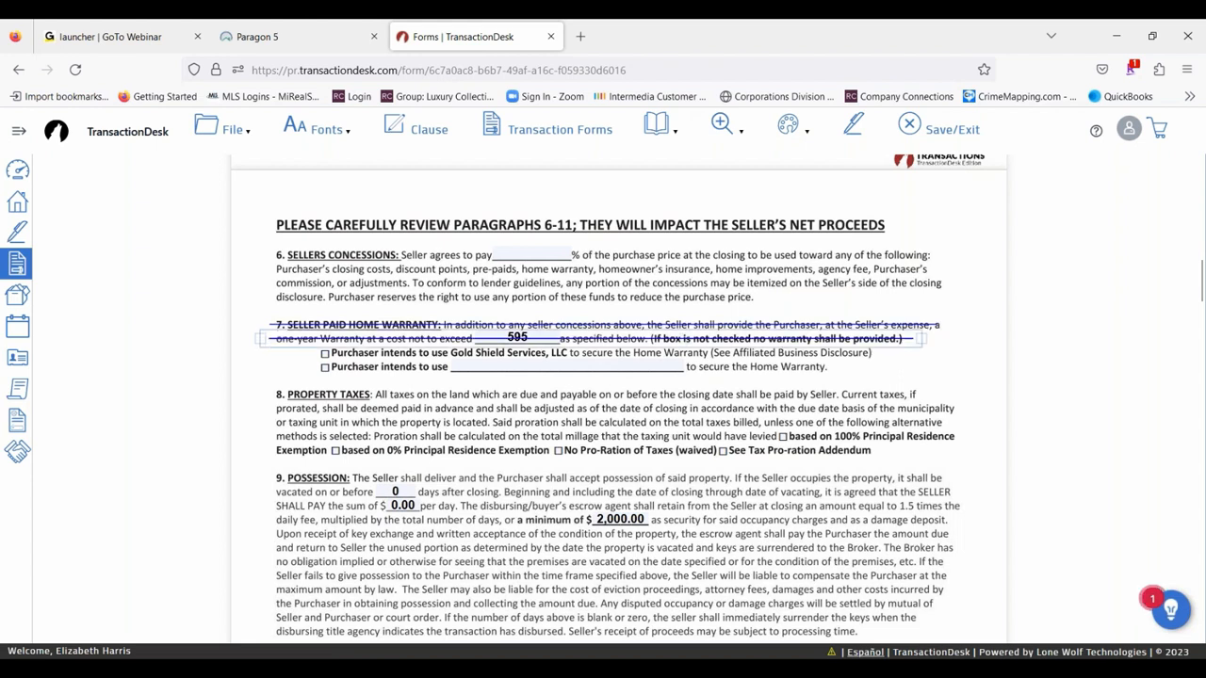
{"action": "left_click", "coordinate": [407, 337]}
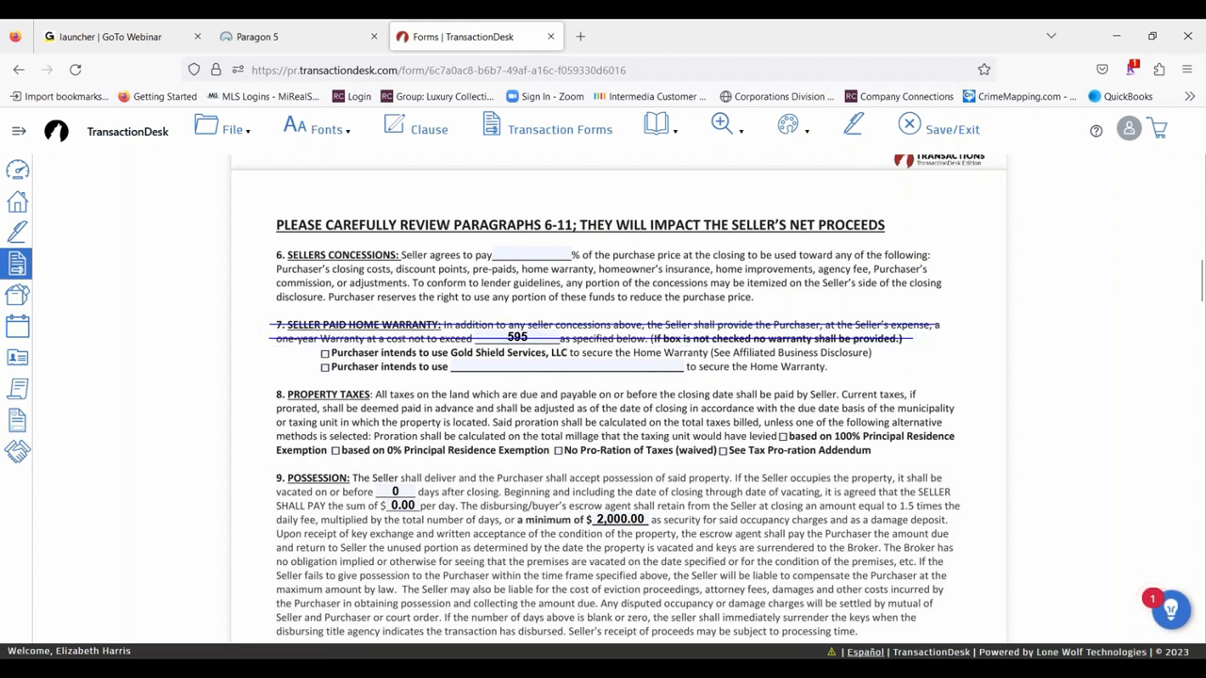
- Set the strike-out on the second line of paragraph 7 to size 5 and colour Red
{"action": "left_click", "coordinate": [298, 337]}
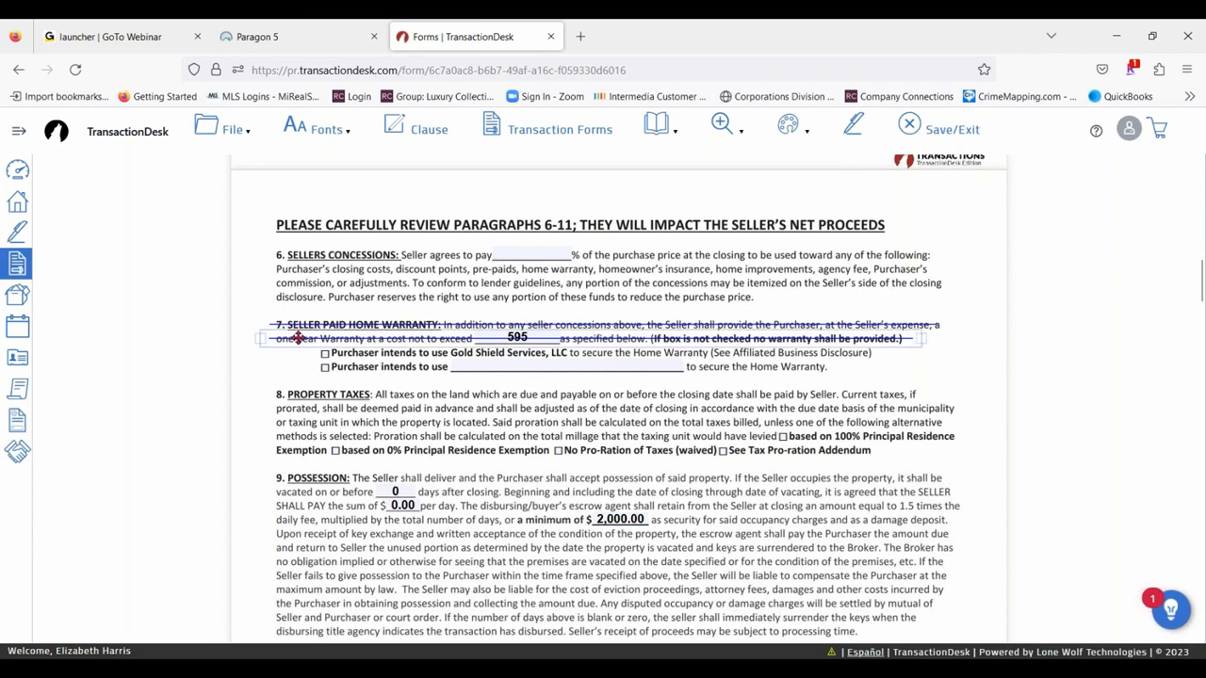
{"action": "left_click", "coordinate": [298, 337]}
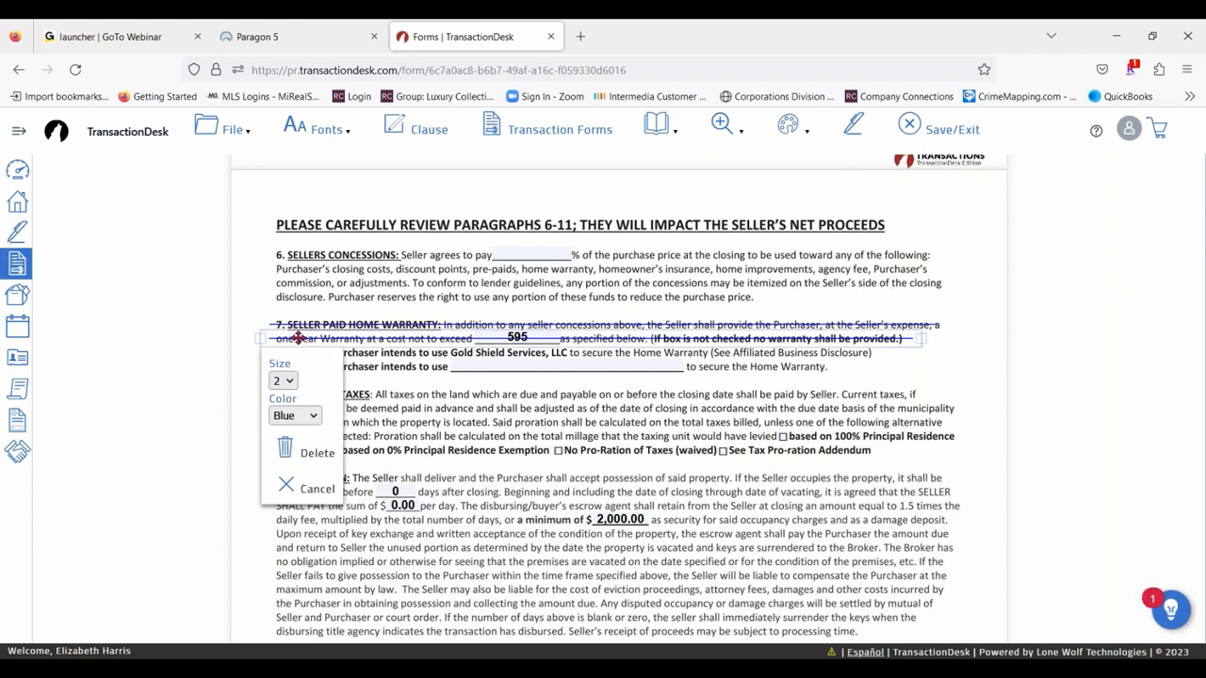
{"action": "left_click", "coordinate": [287, 381]}
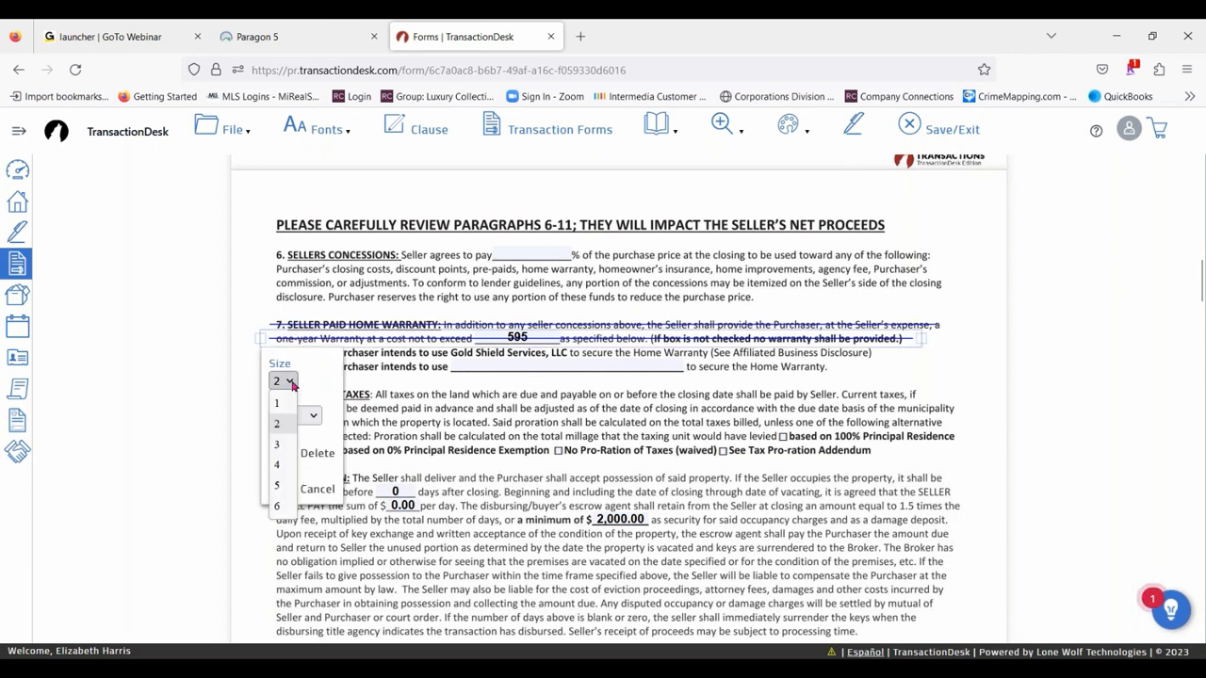
{"action": "left_click", "coordinate": [287, 486]}
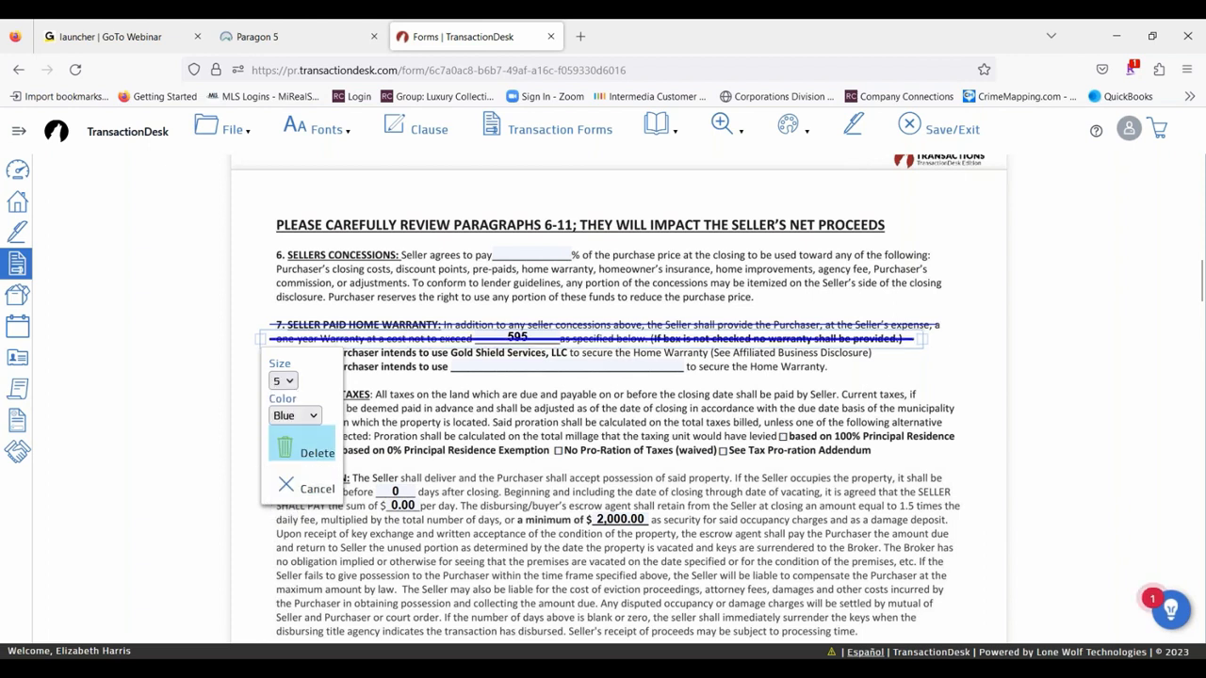
{"action": "left_click", "coordinate": [312, 415]}
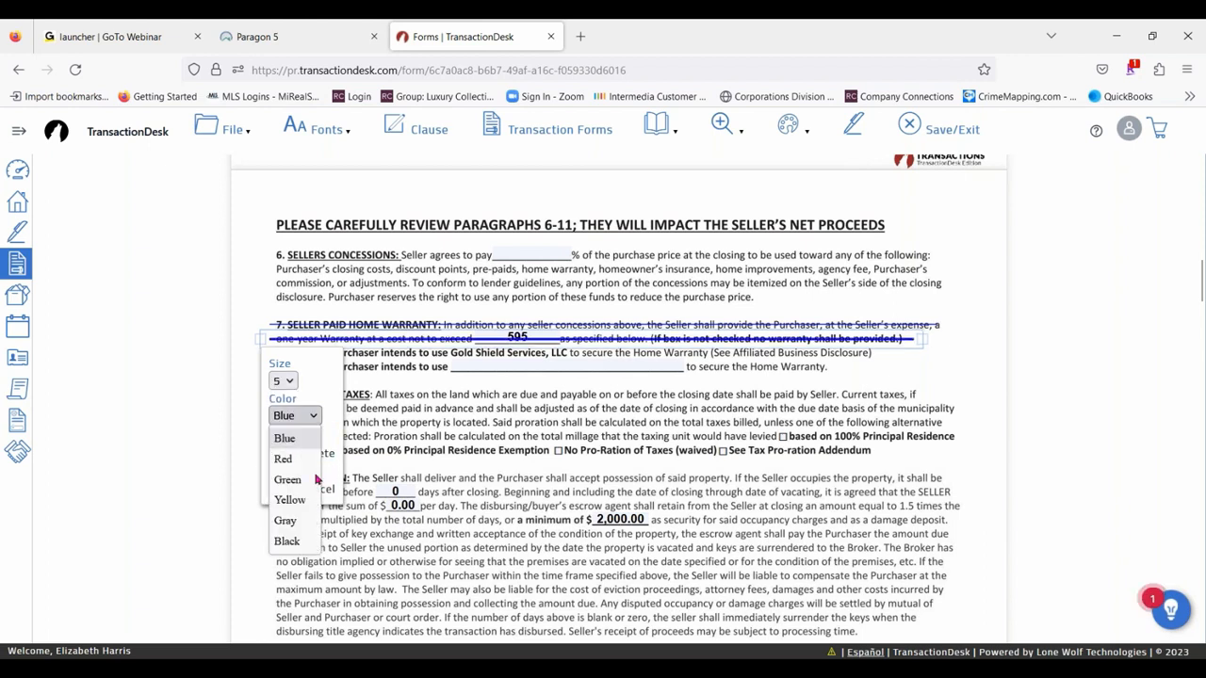
{"action": "left_click", "coordinate": [292, 459]}
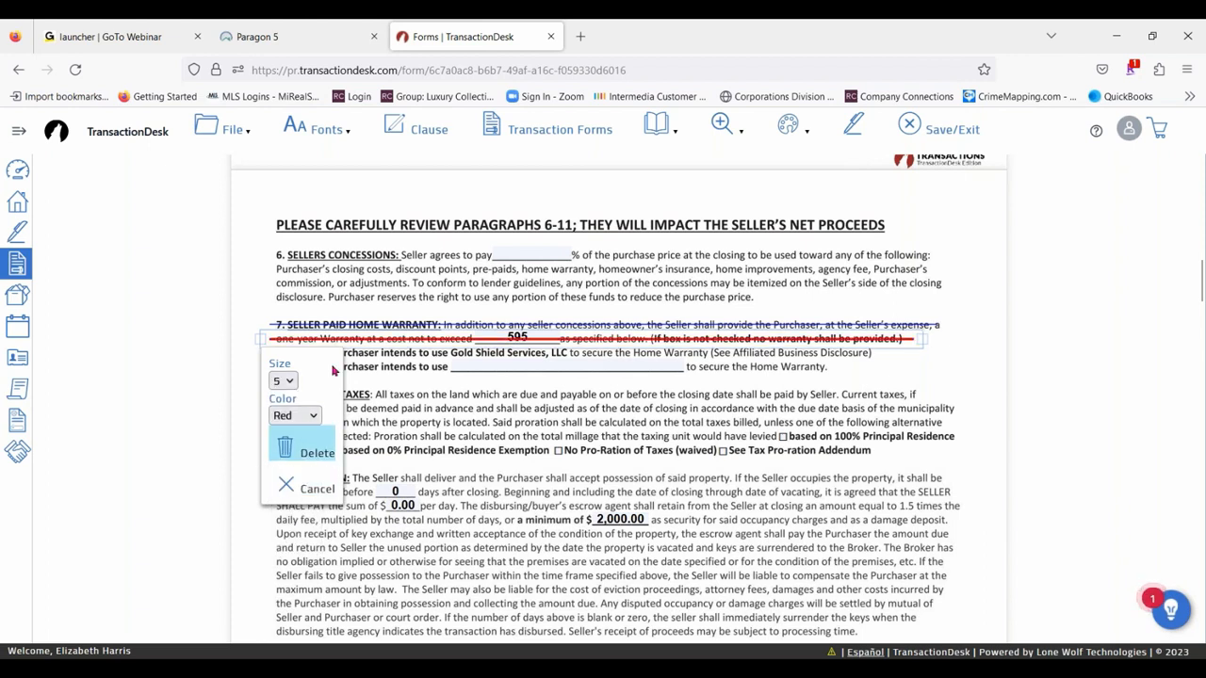
{"action": "left_click", "coordinate": [327, 289]}
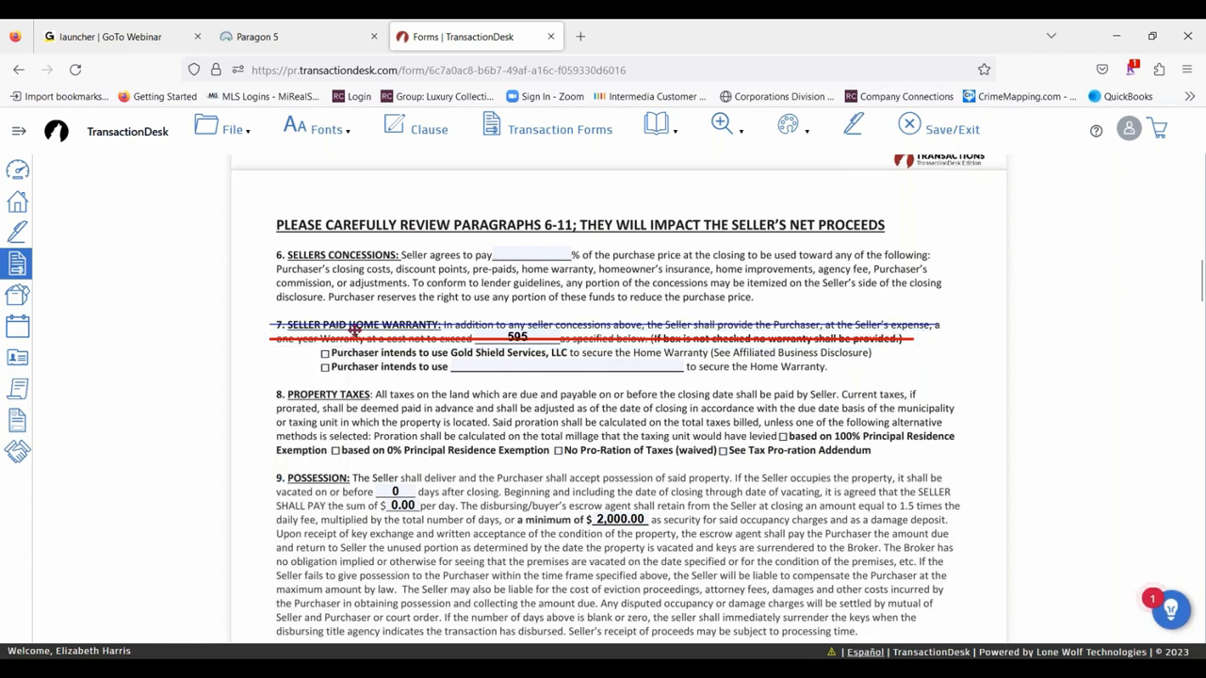
- Set the strike-out on the first line of paragraph 7 to size 5 and Red, and adjust its starting end
{"action": "left_click", "coordinate": [355, 329]}
{"action": "left_click", "coordinate": [352, 322]}
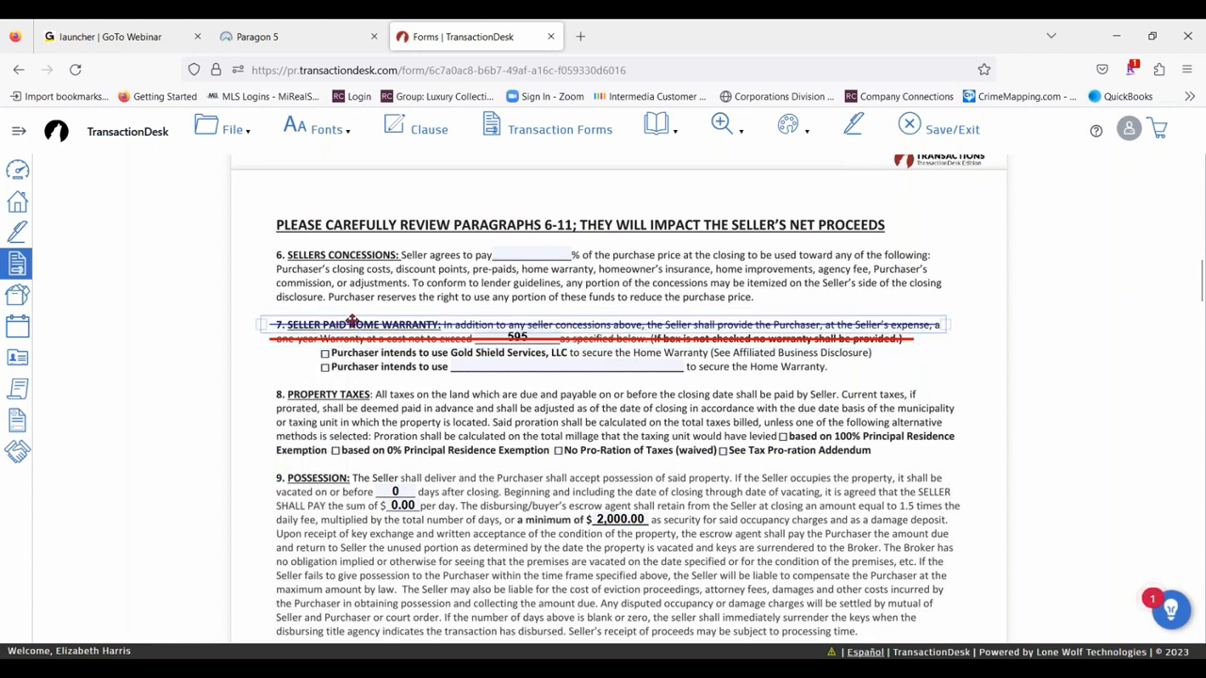
{"action": "left_click", "coordinate": [353, 321]}
{"action": "left_click", "coordinate": [282, 366]}
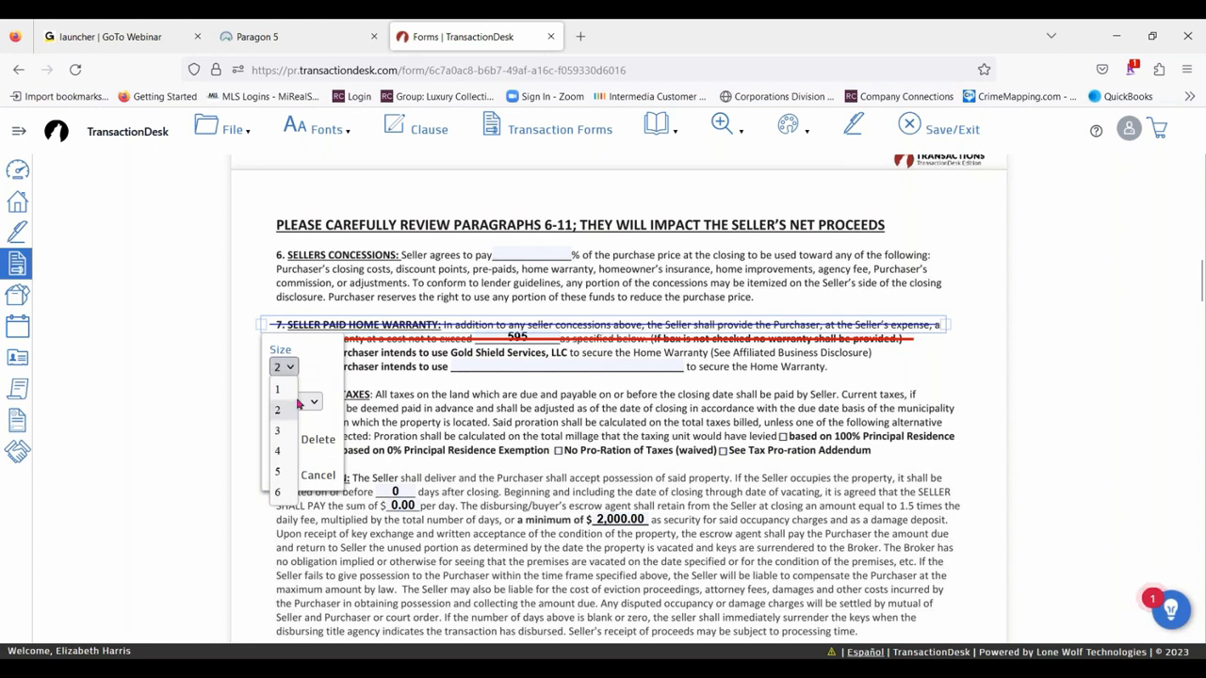
{"action": "left_click", "coordinate": [278, 471]}
{"action": "left_click", "coordinate": [292, 402]}
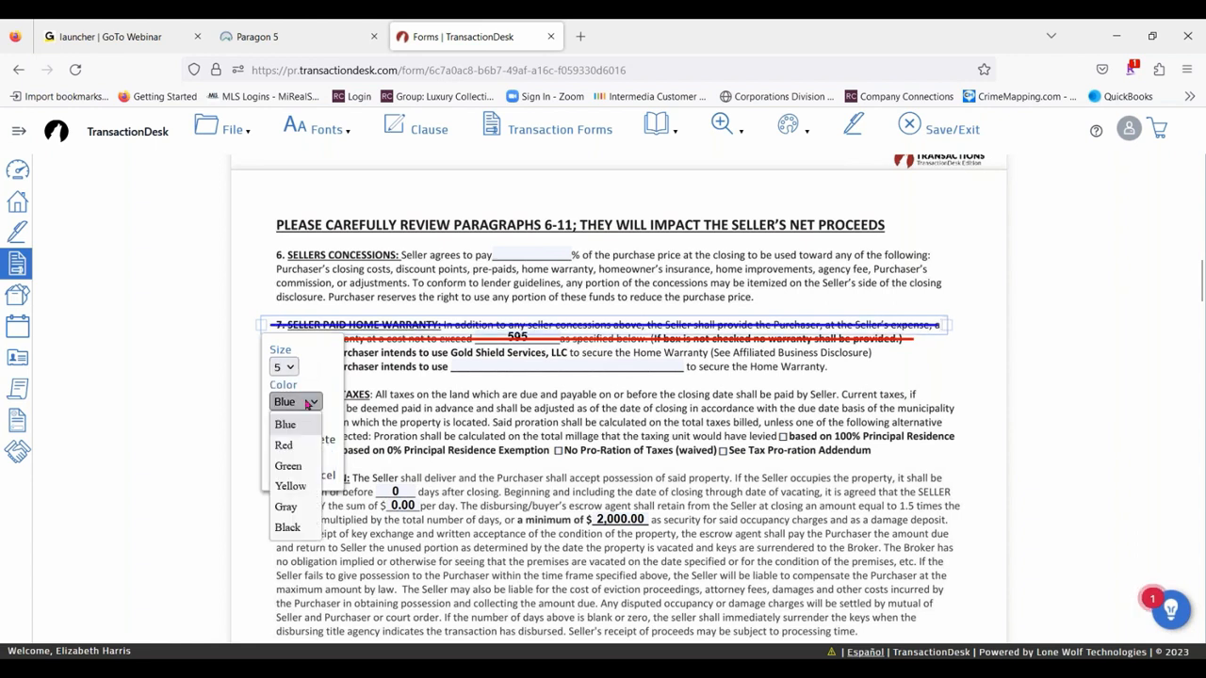
{"action": "left_click", "coordinate": [284, 445]}
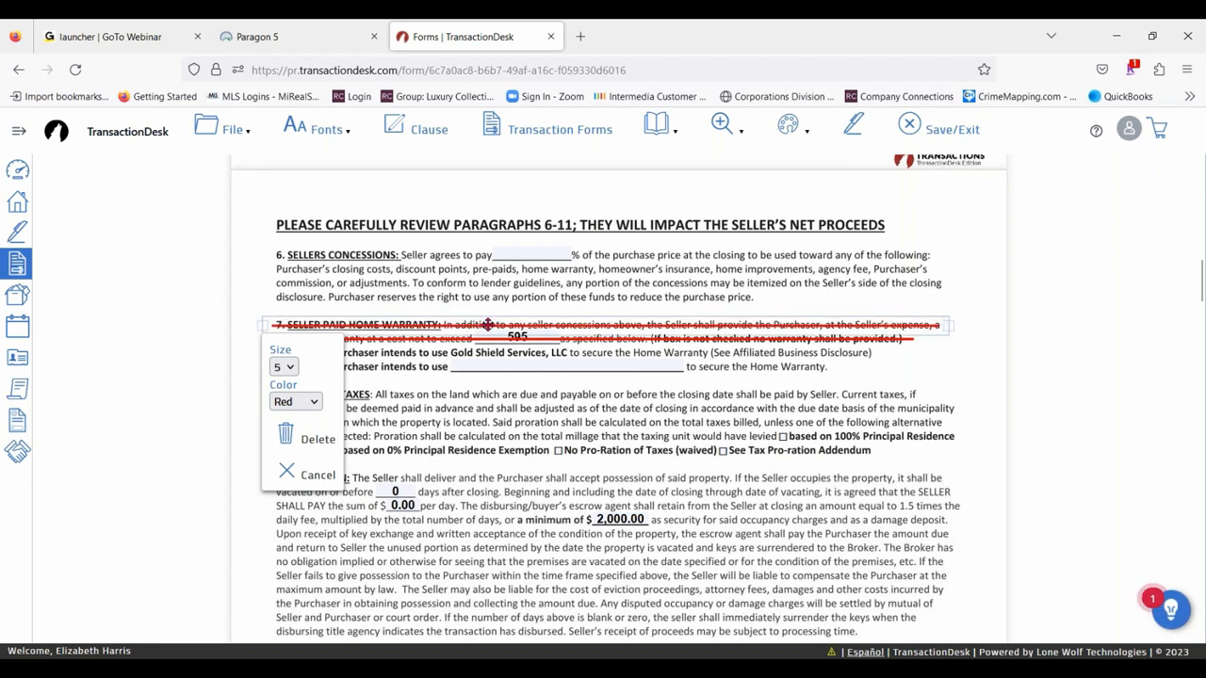
{"action": "left_click", "coordinate": [928, 373]}
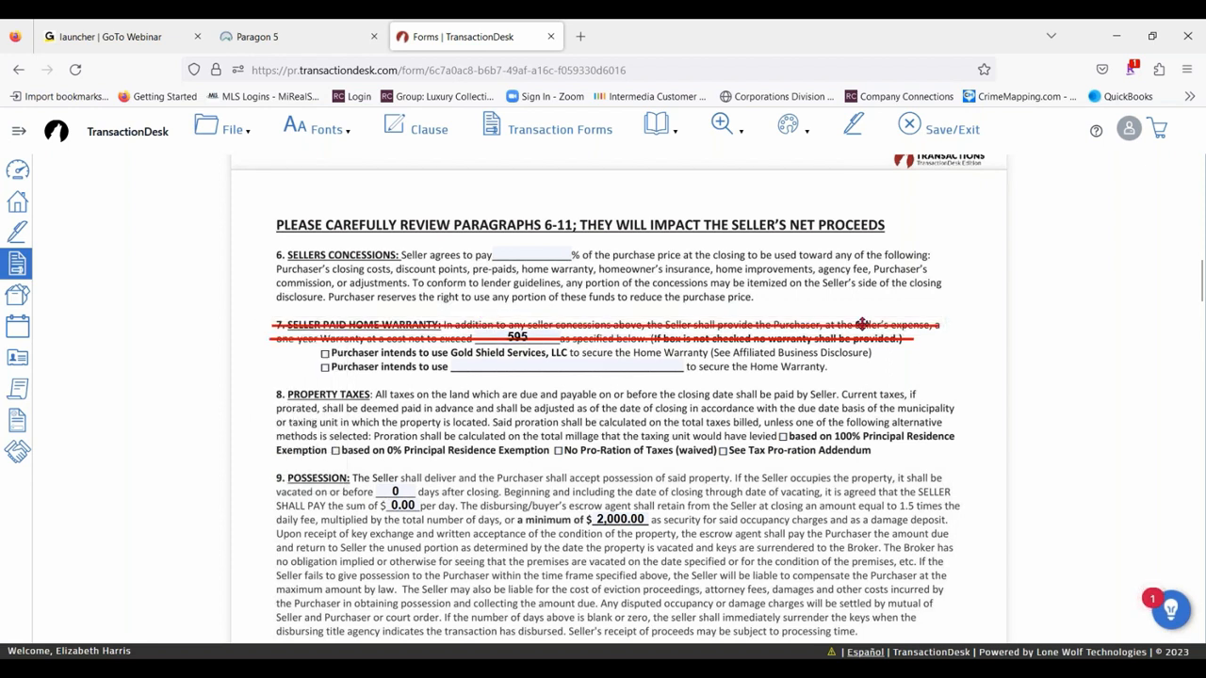
{"action": "left_click", "coordinate": [861, 324]}
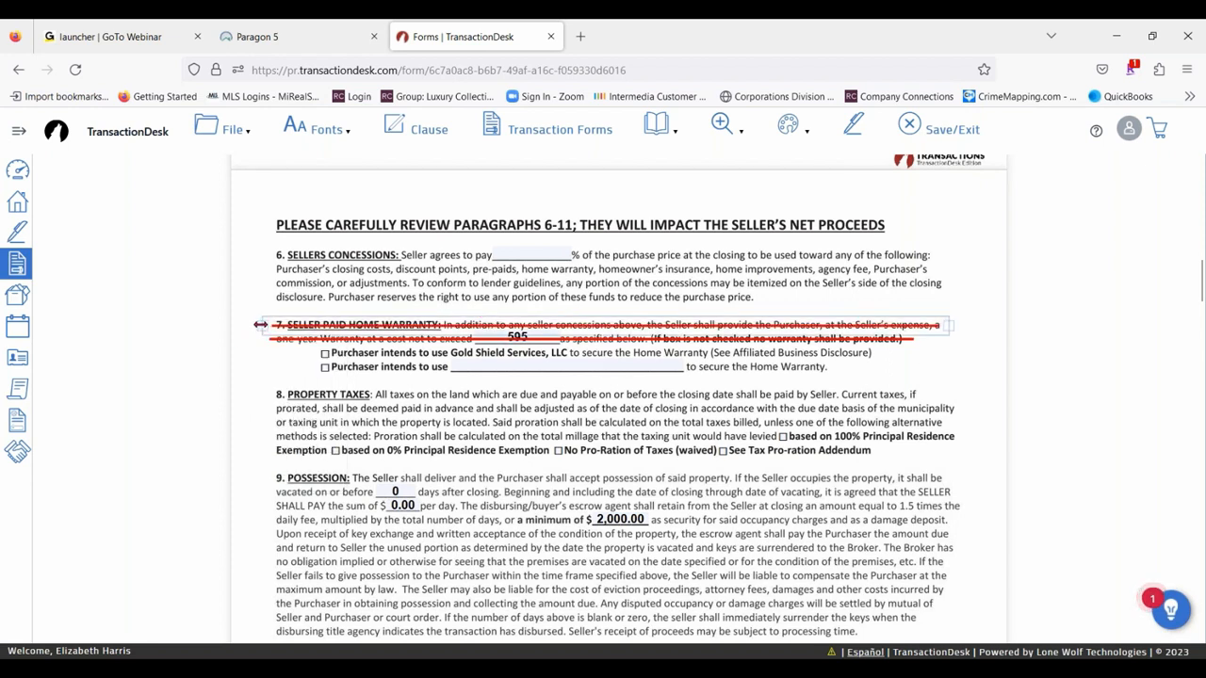
{"action": "mouse_move", "coordinate": [261, 325]}
{"action": "left_mouse_down"}
{"action": "mouse_move", "coordinate": [244, 325]}
{"action": "mouse_move", "coordinate": [294, 318]}
{"action": "mouse_move", "coordinate": [267, 324]}
{"action": "left_mouse_up"}
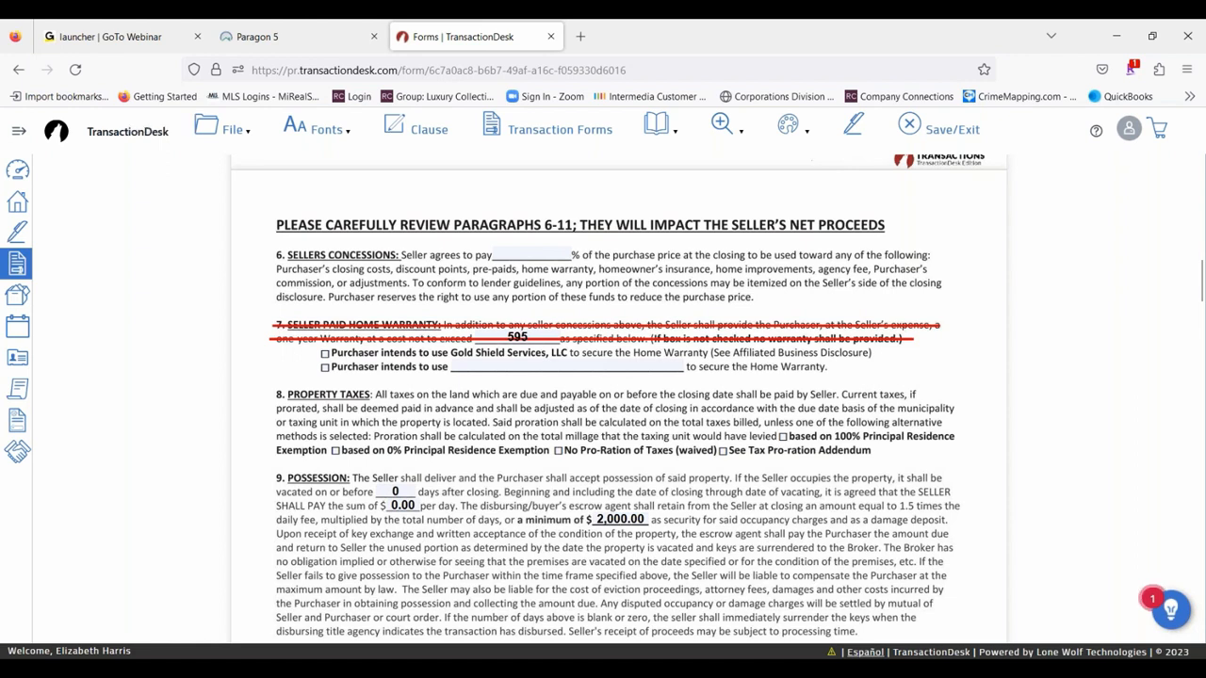
- Cross out the Gold Shield Services option in paragraph 7, and draw a Line markup through the second "Purchaser intends to use" option
{"action": "left_click", "coordinate": [788, 123]}
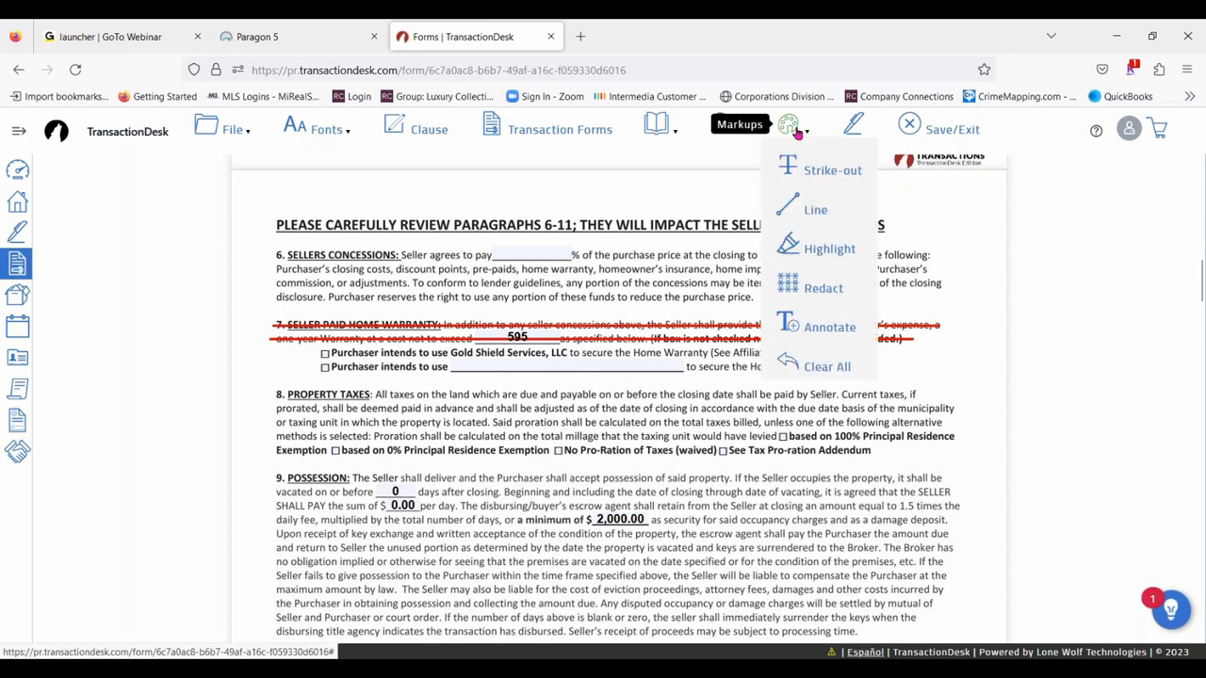
{"action": "left_click", "coordinate": [815, 205]}
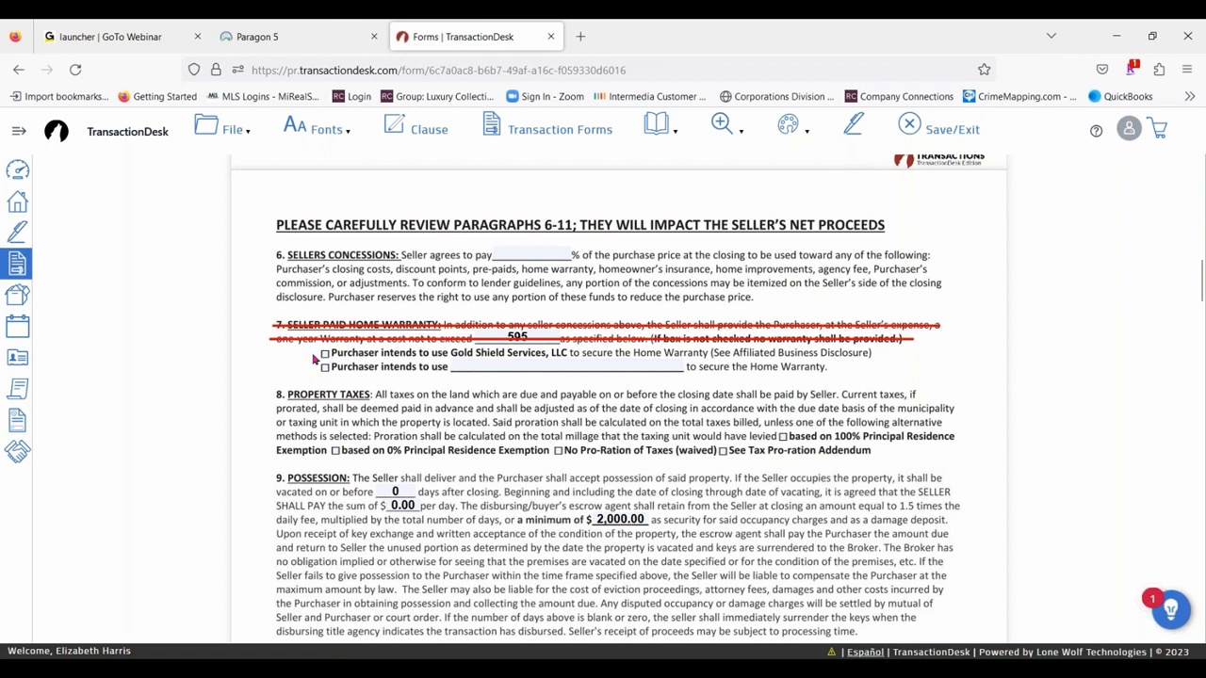
{"action": "left_click_drag", "start_coordinate": [314, 356], "coordinate": [882, 353]}
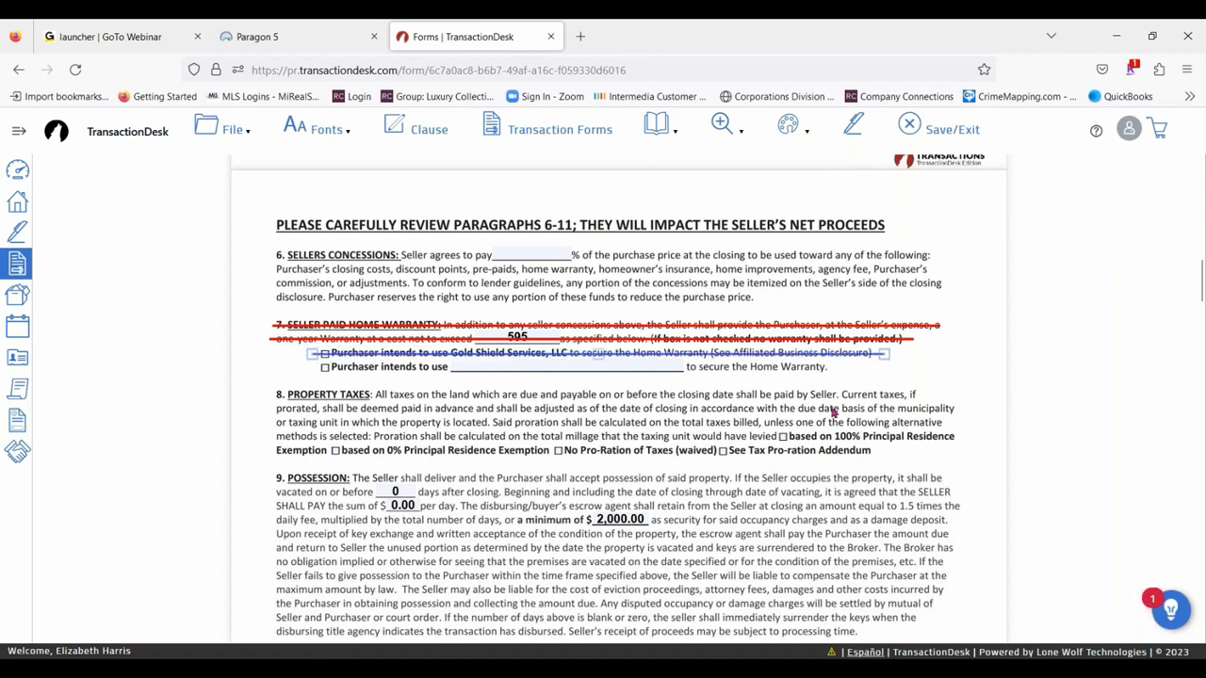
{"action": "left_click", "coordinate": [789, 125]}
{"action": "left_click", "coordinate": [829, 215]}
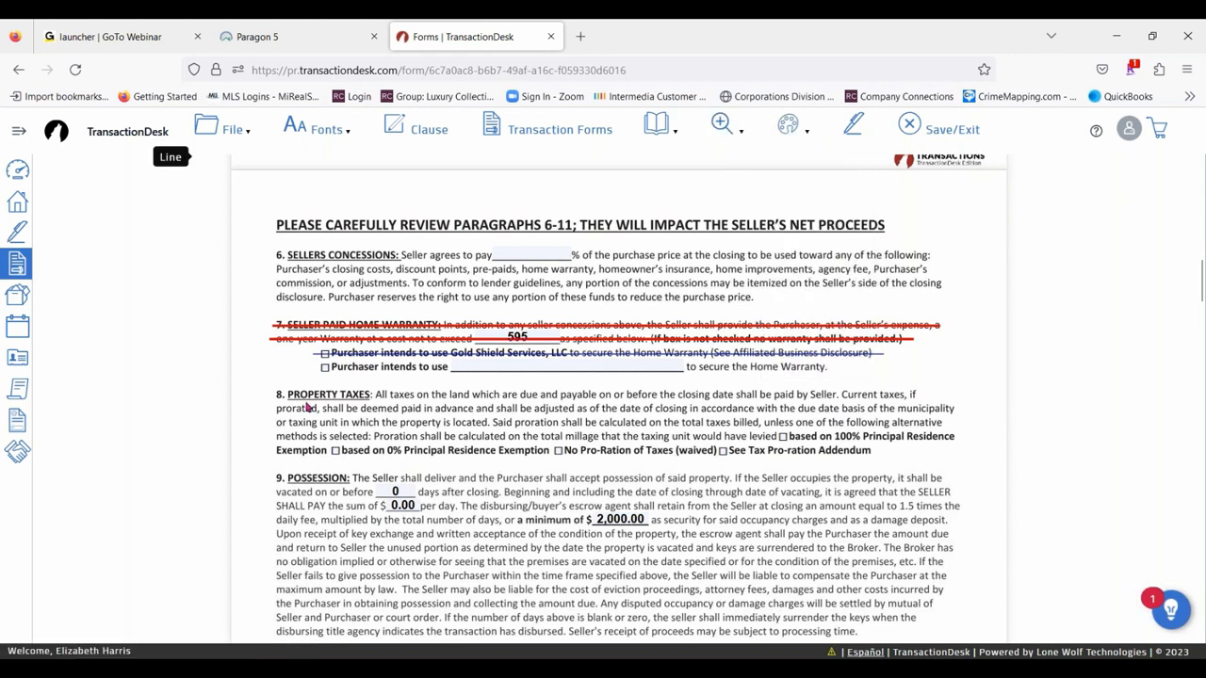
{"action": "left_click_drag", "start_coordinate": [303, 371], "coordinate": [850, 368]}
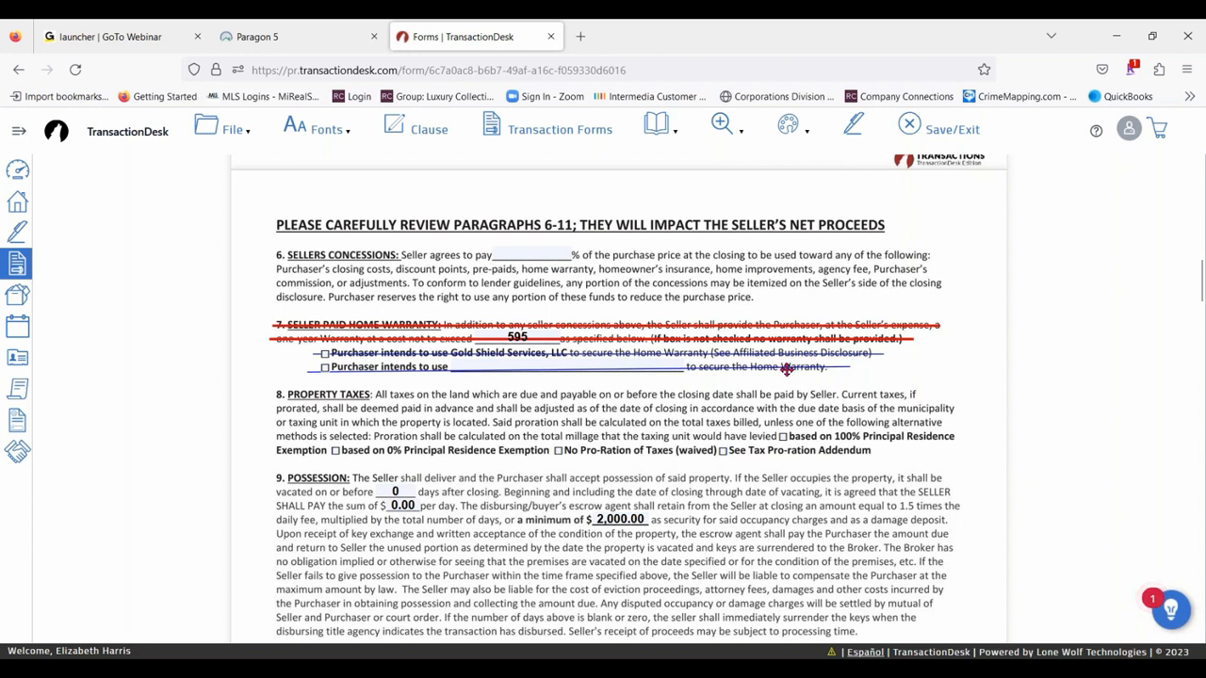
- Set the line through paragraph 7's second "Purchaser intends to use" option to size 5 and colour Green
{"action": "left_click", "coordinate": [787, 369]}
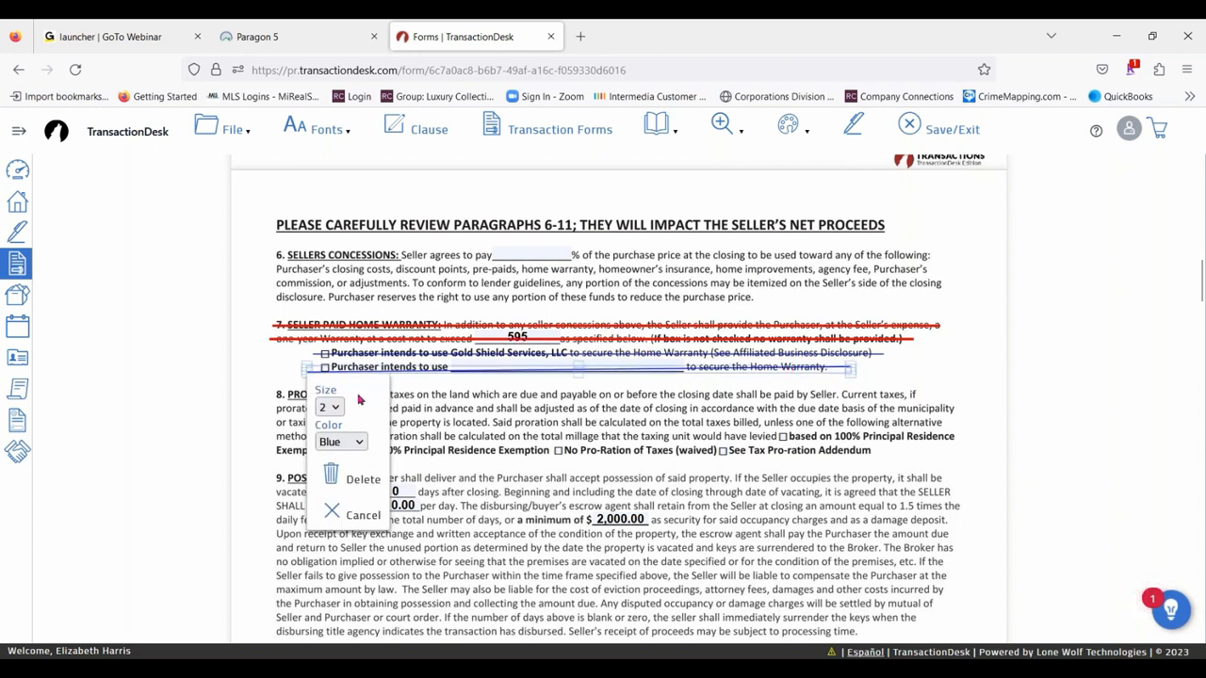
{"action": "left_click", "coordinate": [328, 408]}
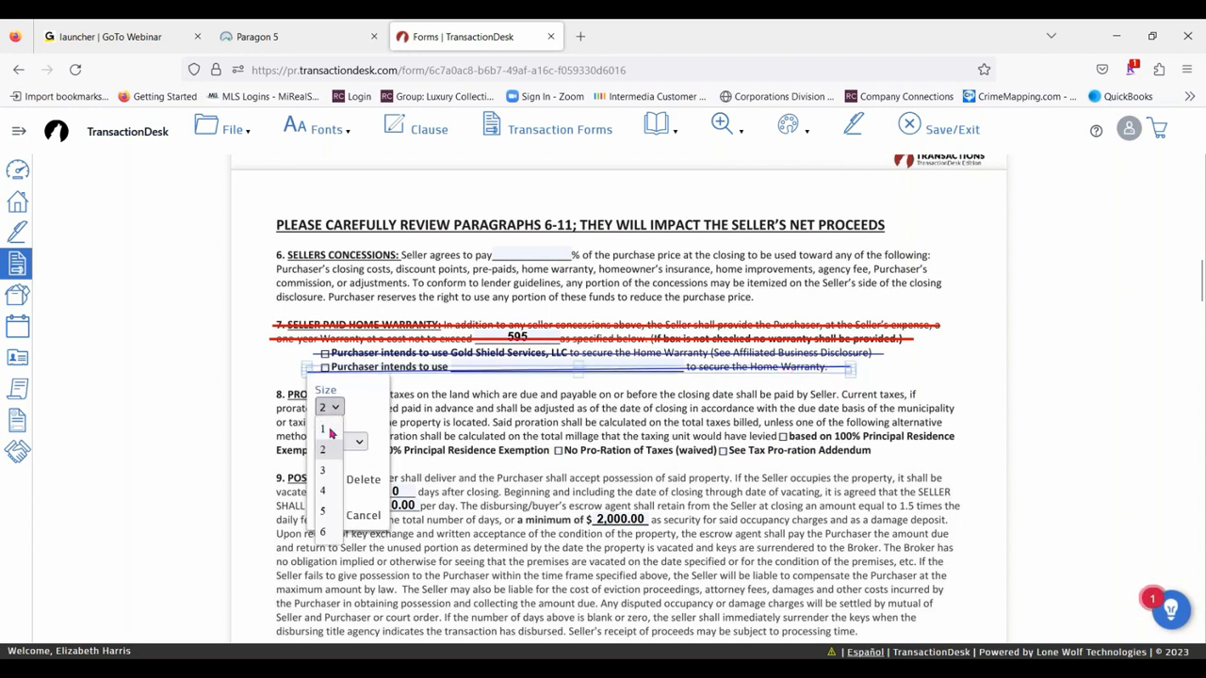
{"action": "left_click", "coordinate": [330, 510]}
{"action": "left_click", "coordinate": [341, 442]}
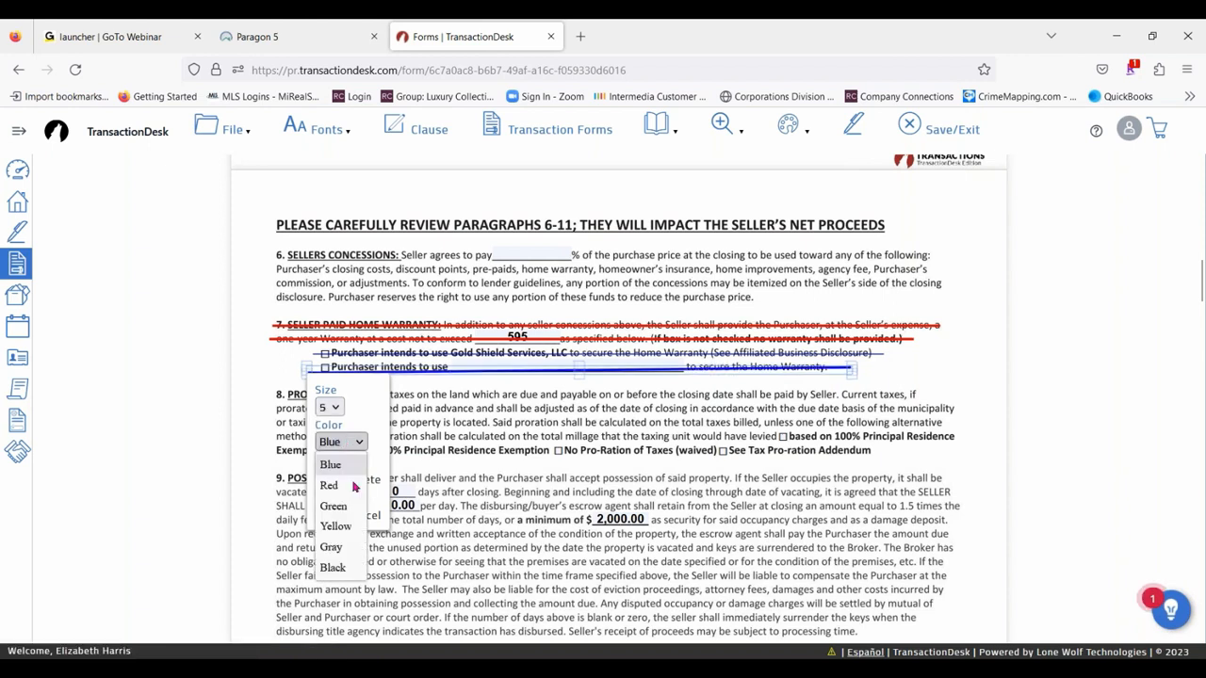
{"action": "left_click", "coordinate": [355, 502]}
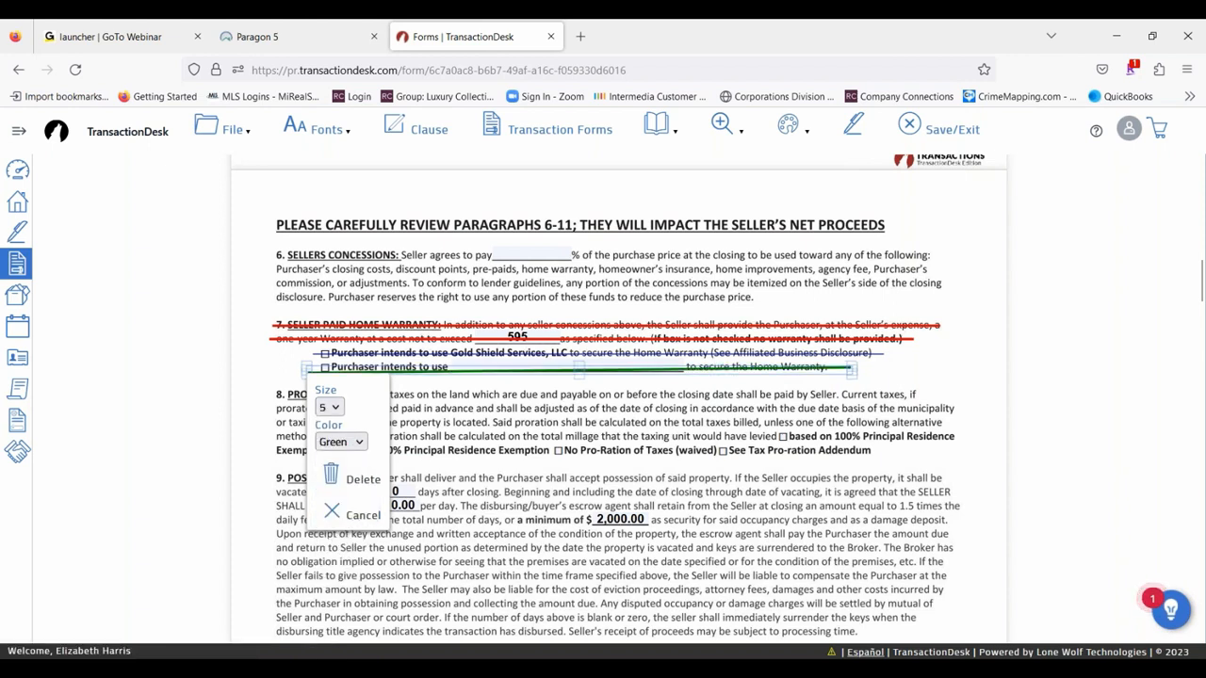
{"action": "left_click", "coordinate": [561, 332]}
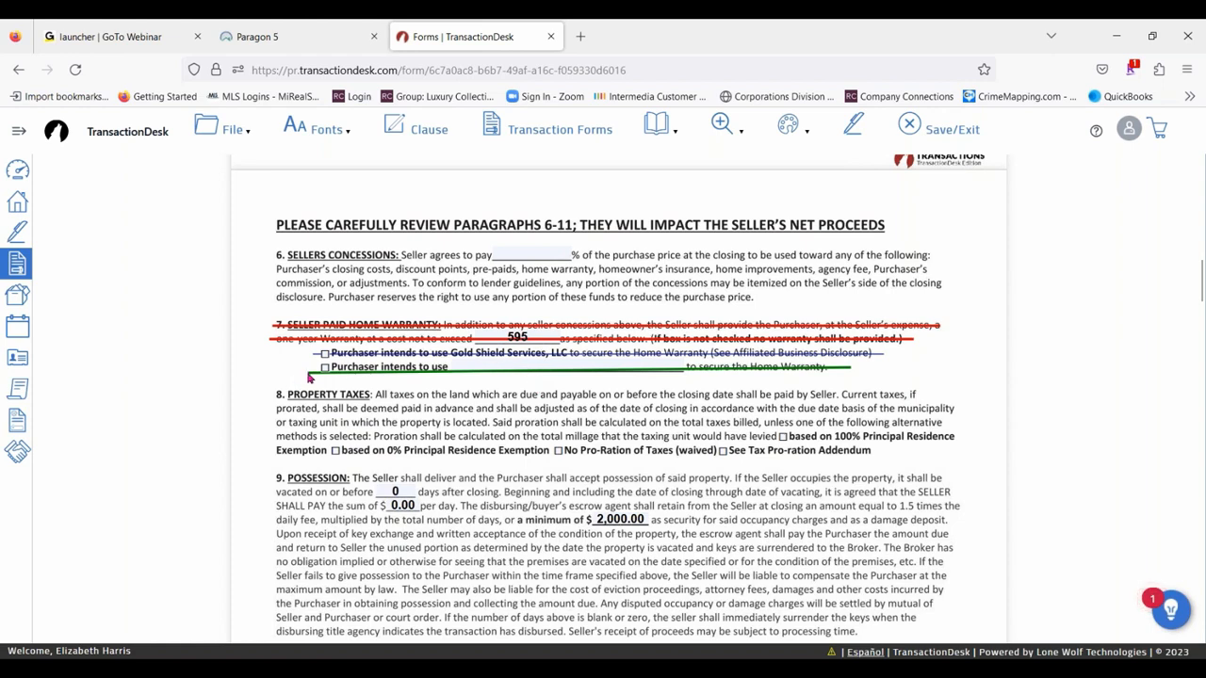
- Adjust the ends of the green line and move it slightly upward over the second "Purchaser intends to use" option
{"action": "left_click", "coordinate": [316, 370]}
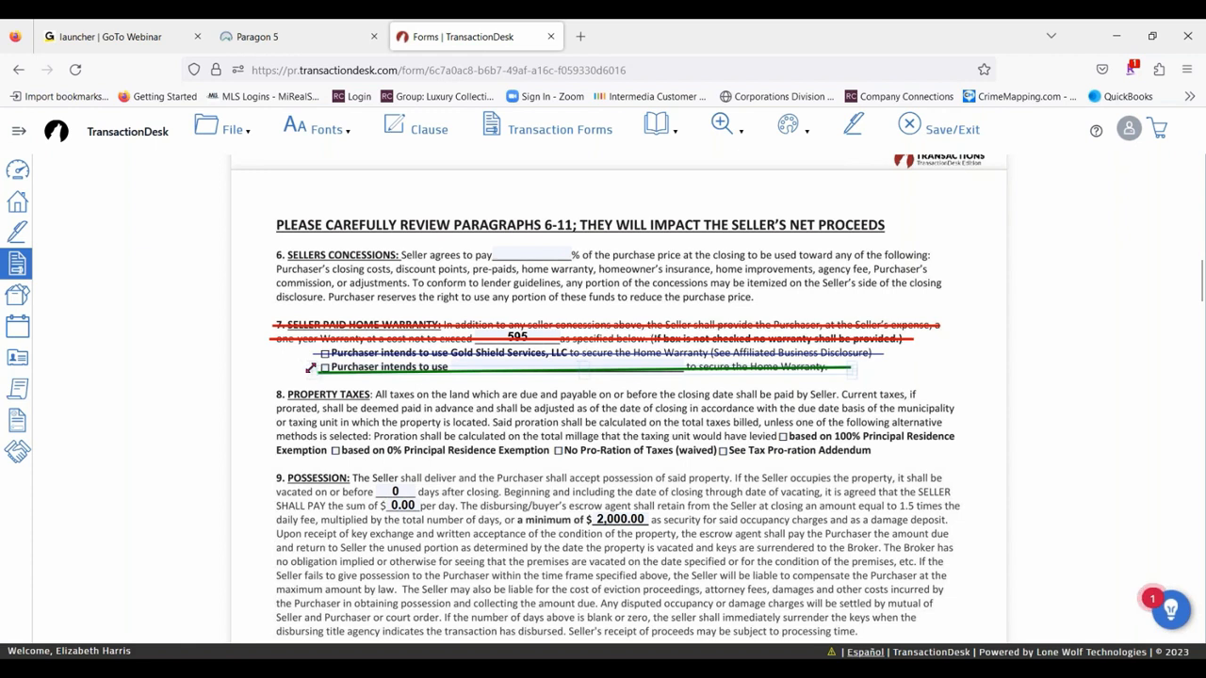
{"action": "left_click_drag", "start_coordinate": [308, 370], "coordinate": [312, 361]}
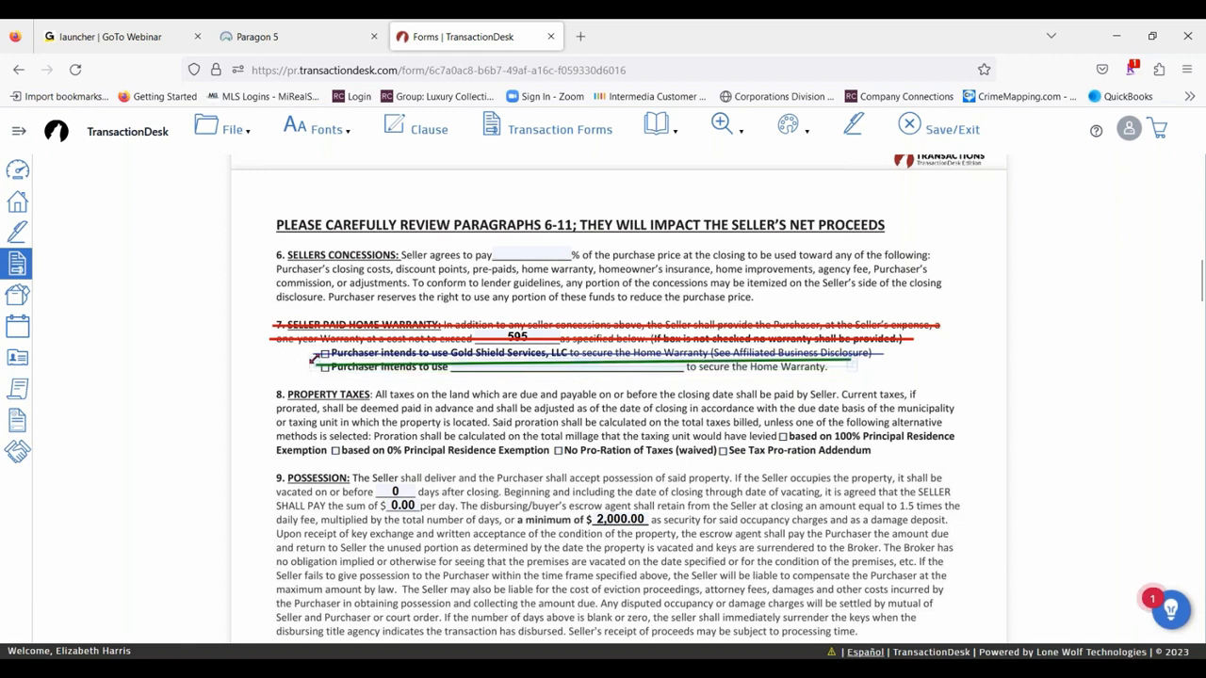
{"action": "left_click_drag", "start_coordinate": [312, 361], "coordinate": [312, 346]}
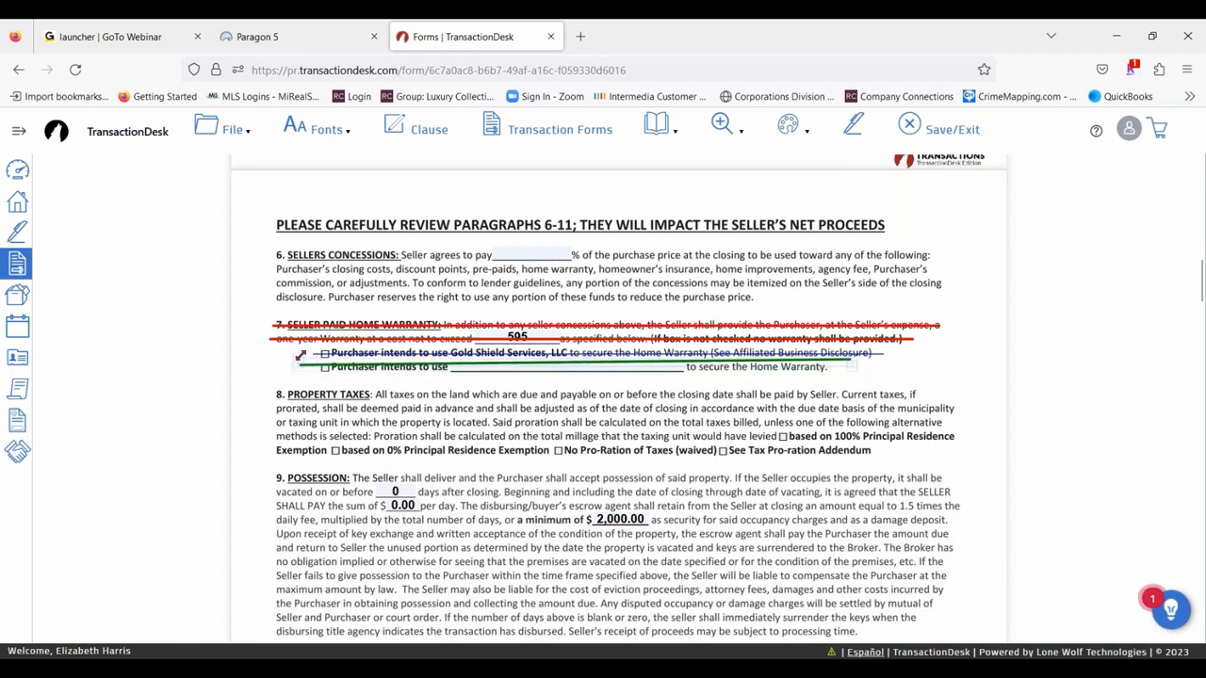
{"action": "left_click_drag", "start_coordinate": [855, 367], "coordinate": [856, 370]}
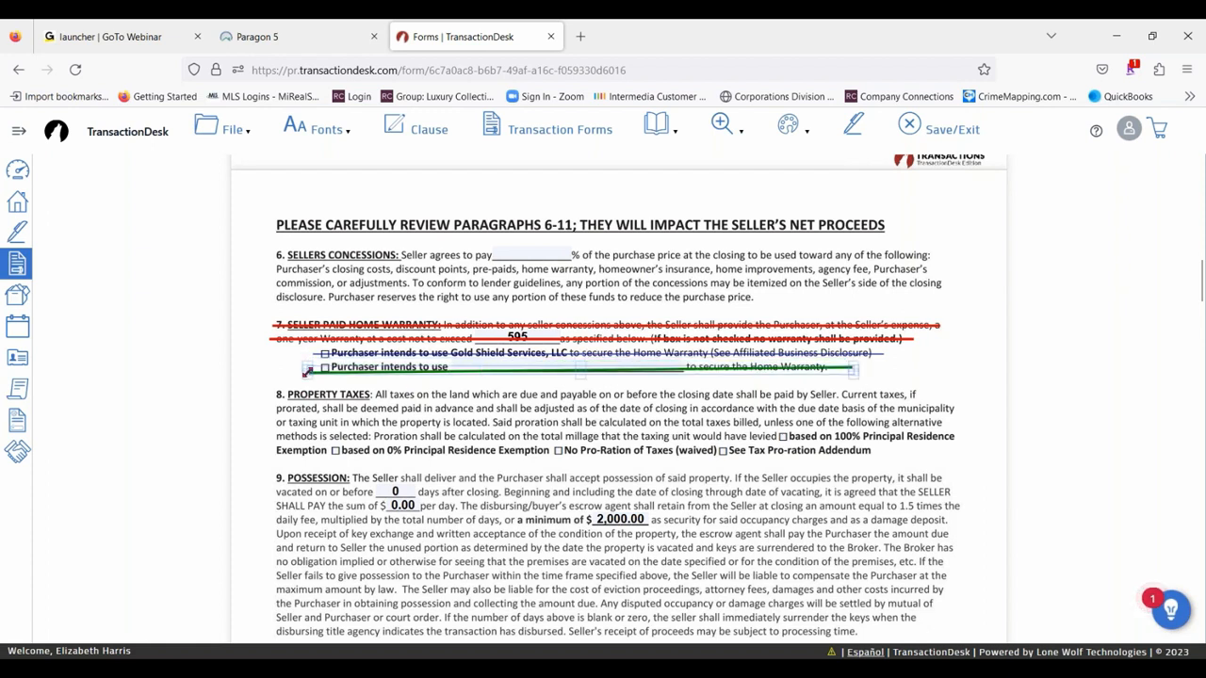
{"action": "key", "text": "ctrl+z"}
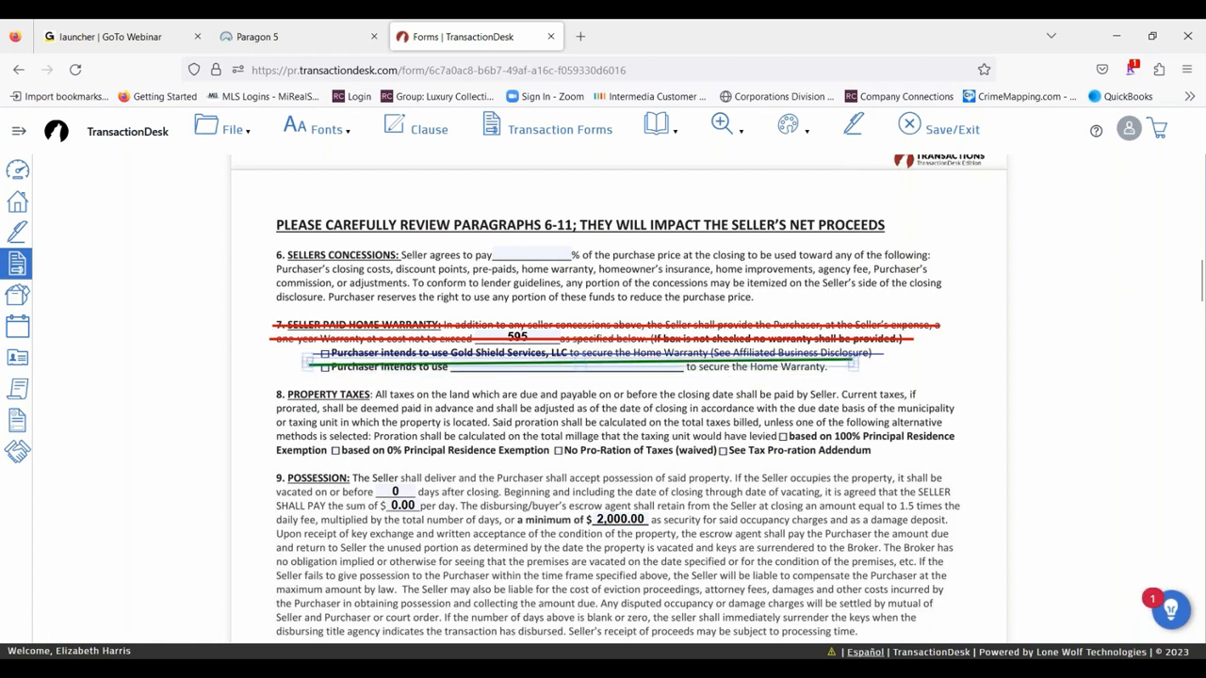
{"action": "left_click_drag", "start_coordinate": [852, 364], "coordinate": [853, 370]}
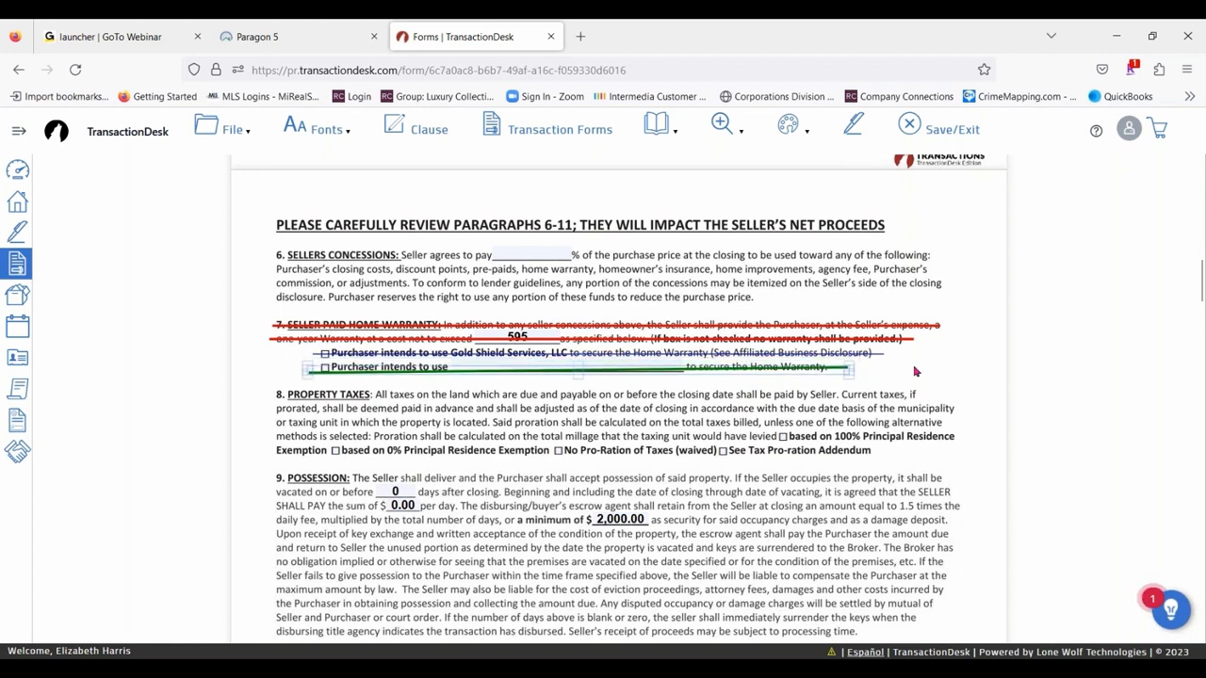
{"action": "left_click", "coordinate": [623, 368]}
{"action": "left_click_drag", "start_coordinate": [622, 369], "coordinate": [624, 363]}
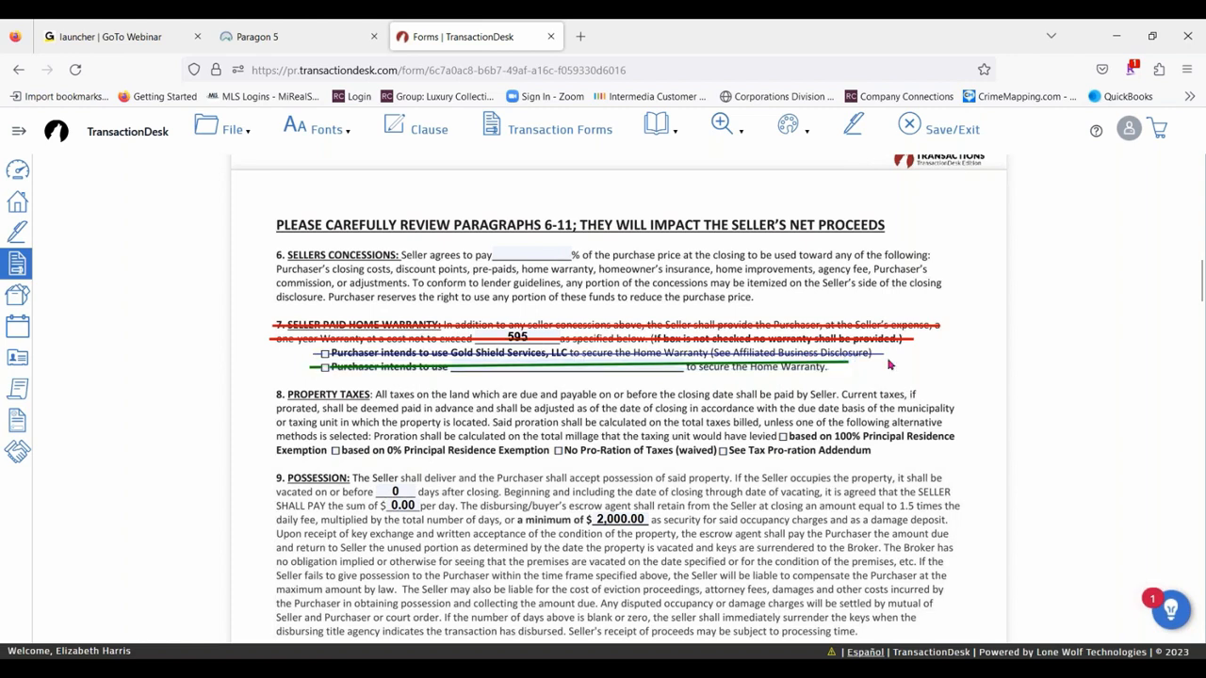
- Highlight the full line of paragraph 17, Prorations
{"action": "left_click", "coordinate": [800, 127]}
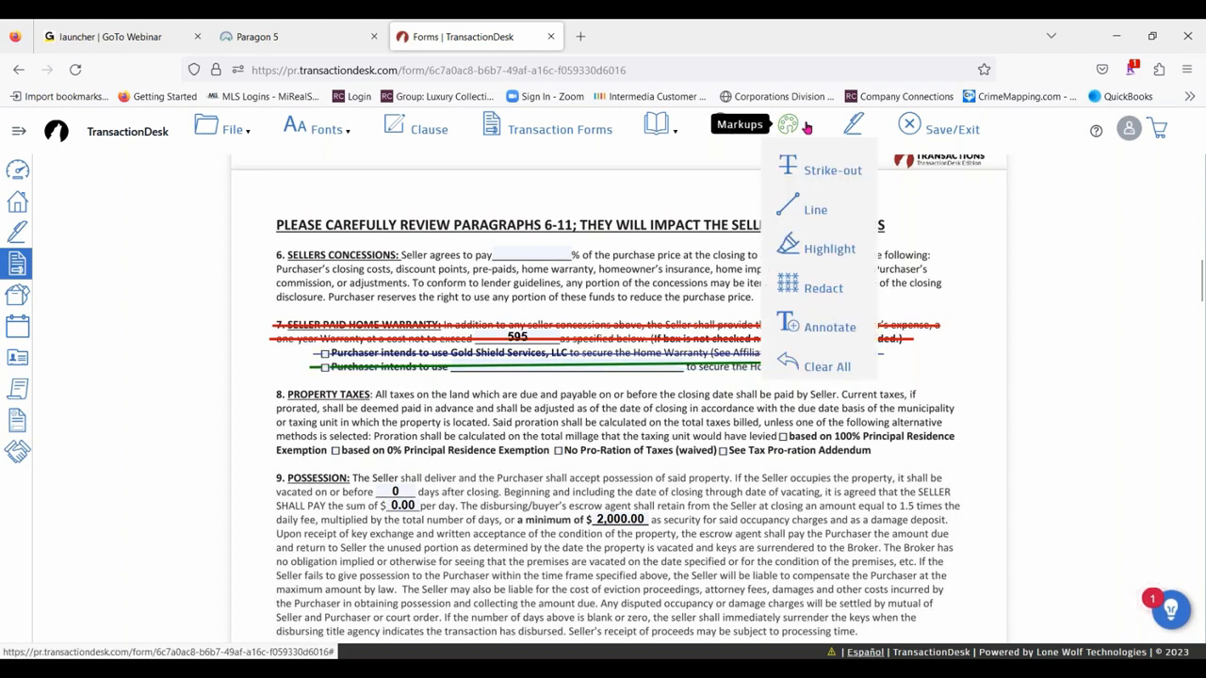
{"action": "left_click", "coordinate": [816, 250]}
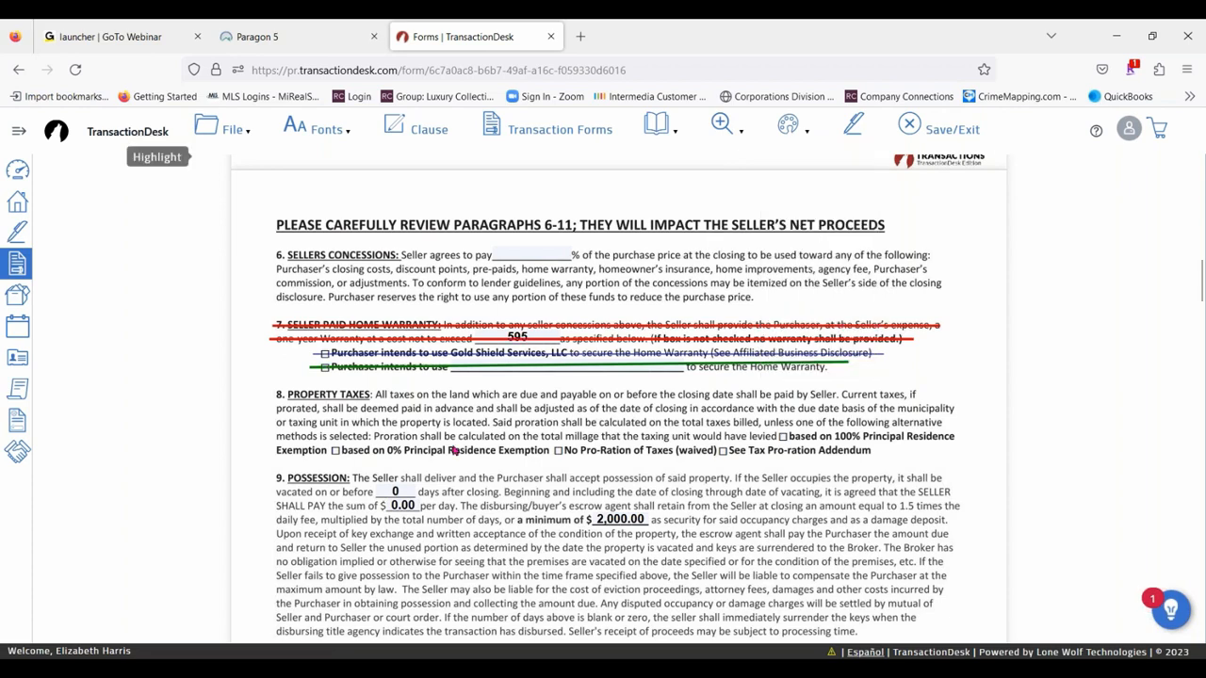
{"action": "scroll", "coordinate": [454, 452], "scroll_direction": "up", "scroll_amount": 8}
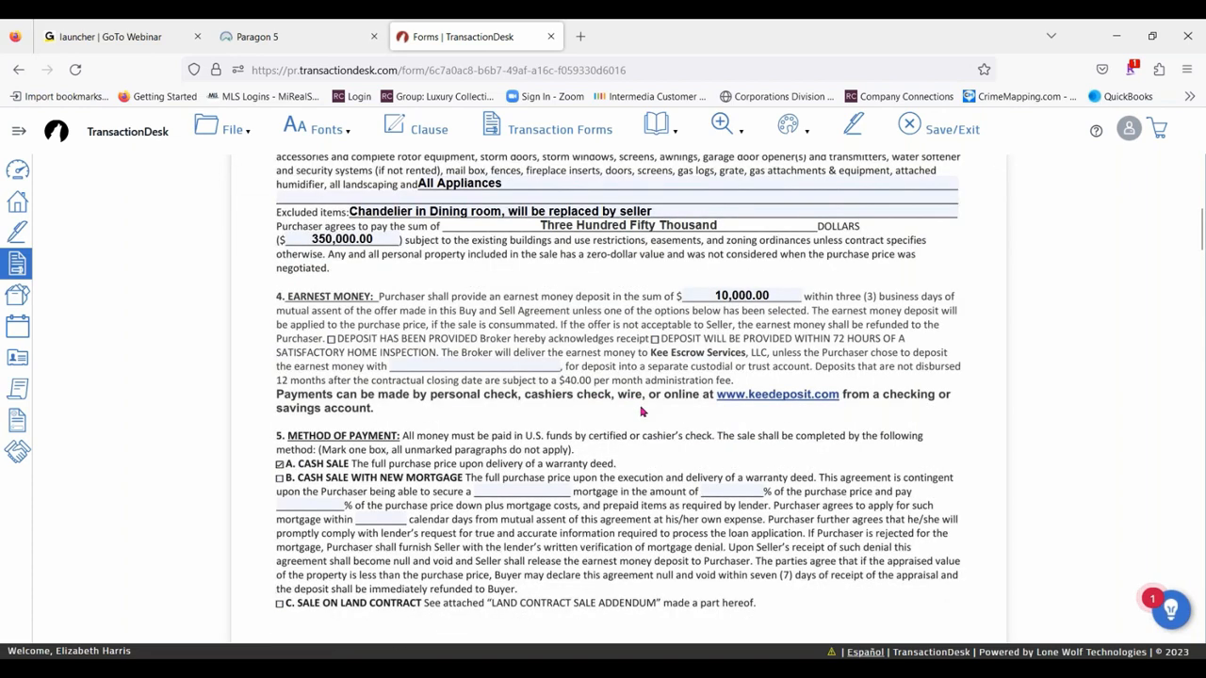
{"action": "scroll", "coordinate": [642, 411], "scroll_direction": "up", "scroll_amount": 1}
{"action": "scroll", "coordinate": [641, 412], "scroll_direction": "up", "scroll_amount": 2}
{"action": "scroll", "coordinate": [622, 421], "scroll_direction": "down", "scroll_amount": 15}
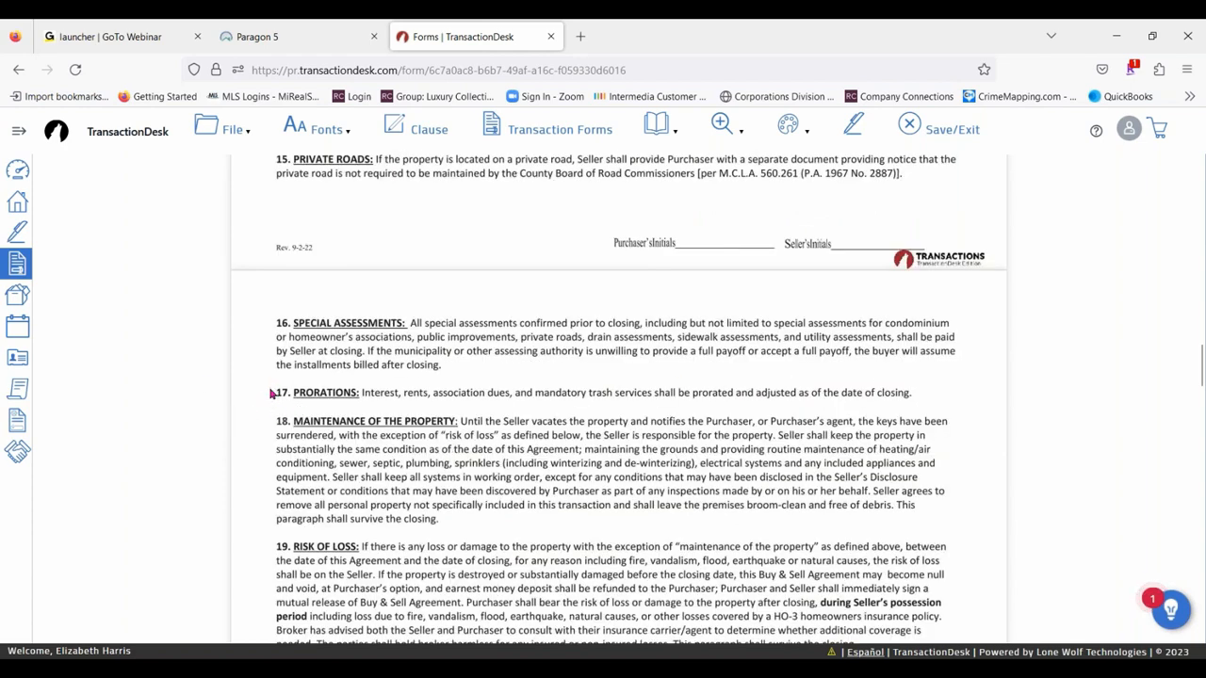
{"action": "left_click_drag", "start_coordinate": [270, 383], "coordinate": [929, 409]}
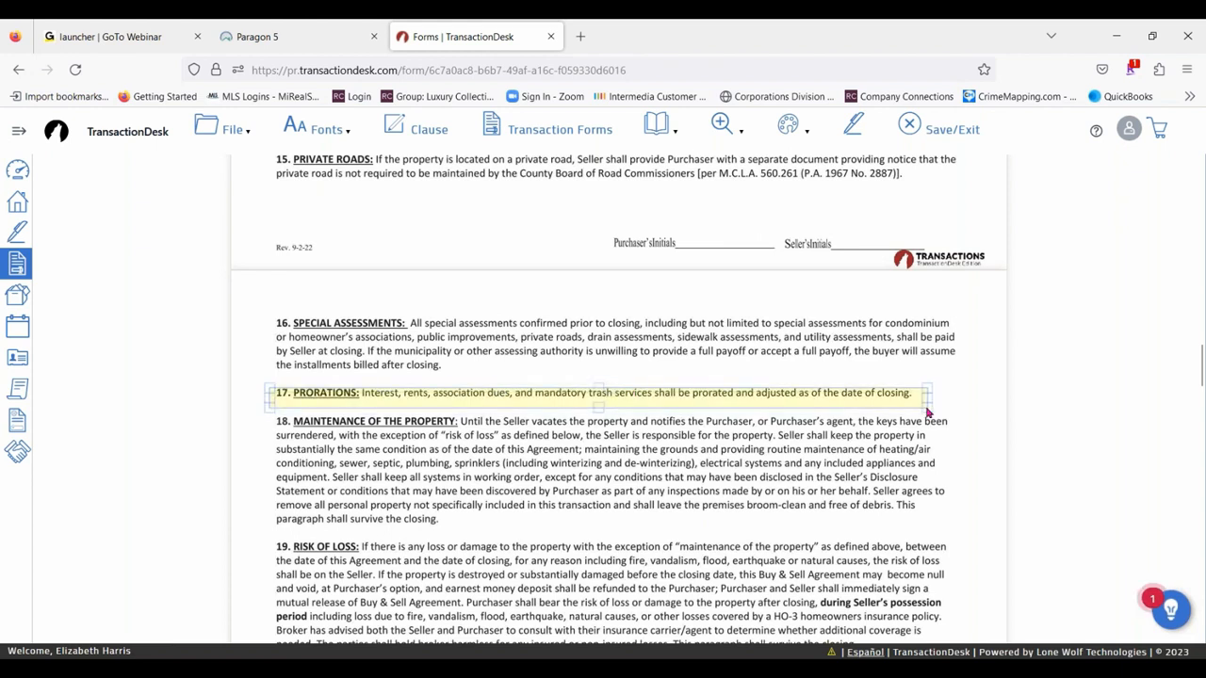
- Change the paragraph 17 highlight to colour Gray with 80% opacity
{"action": "left_click", "coordinate": [775, 395]}
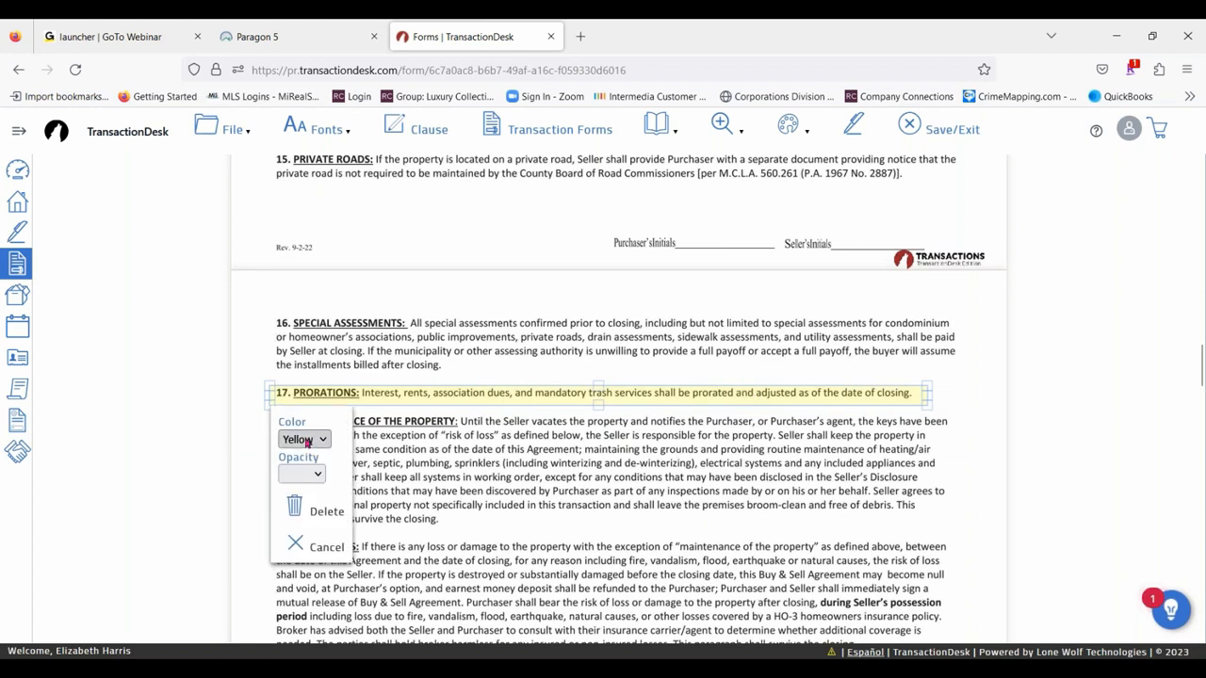
{"action": "left_click", "coordinate": [303, 439]}
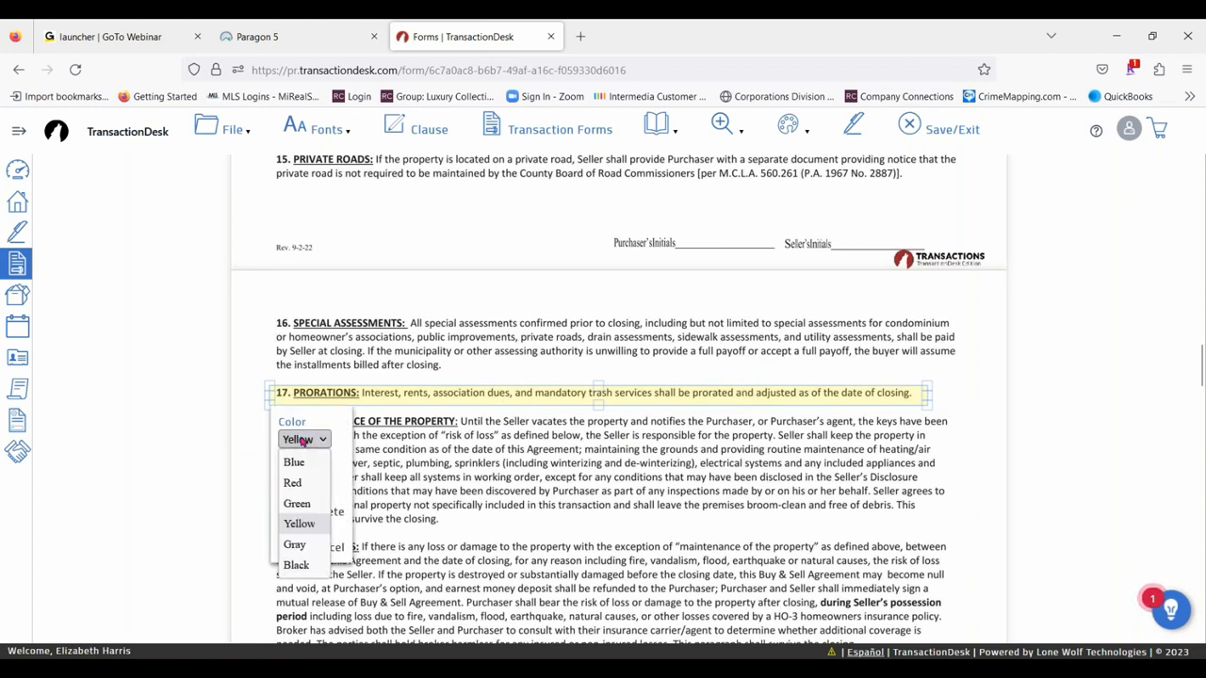
{"action": "left_click", "coordinate": [295, 544]}
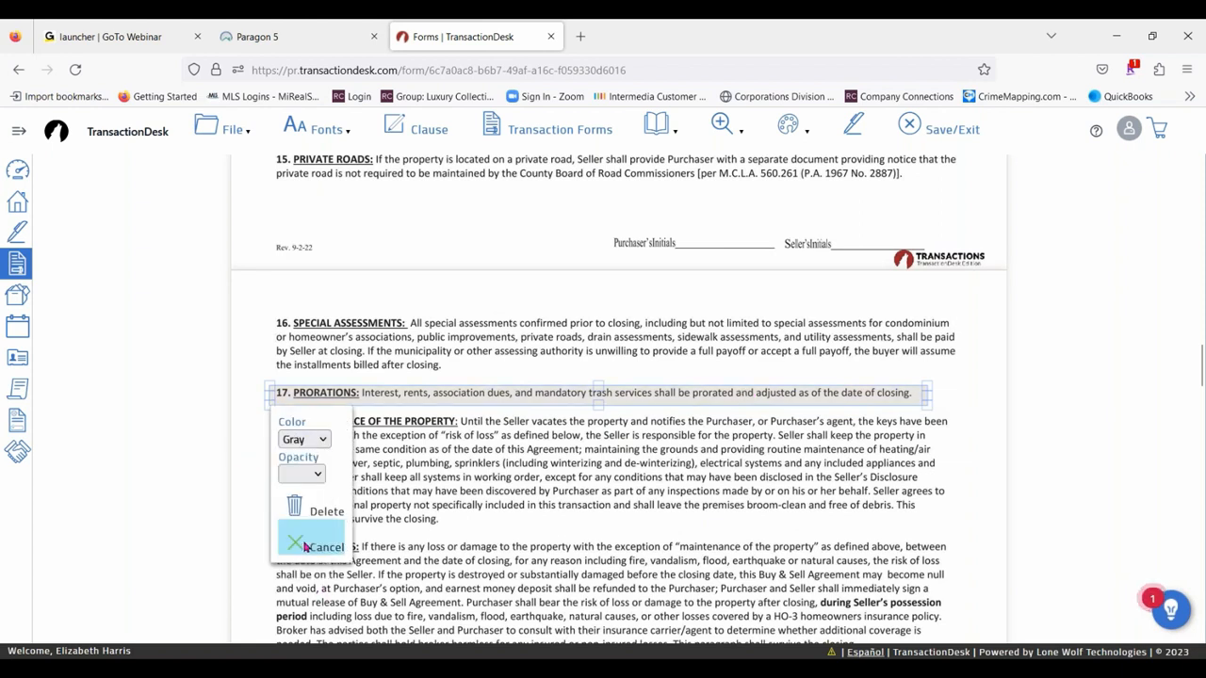
{"action": "left_click", "coordinate": [311, 475]}
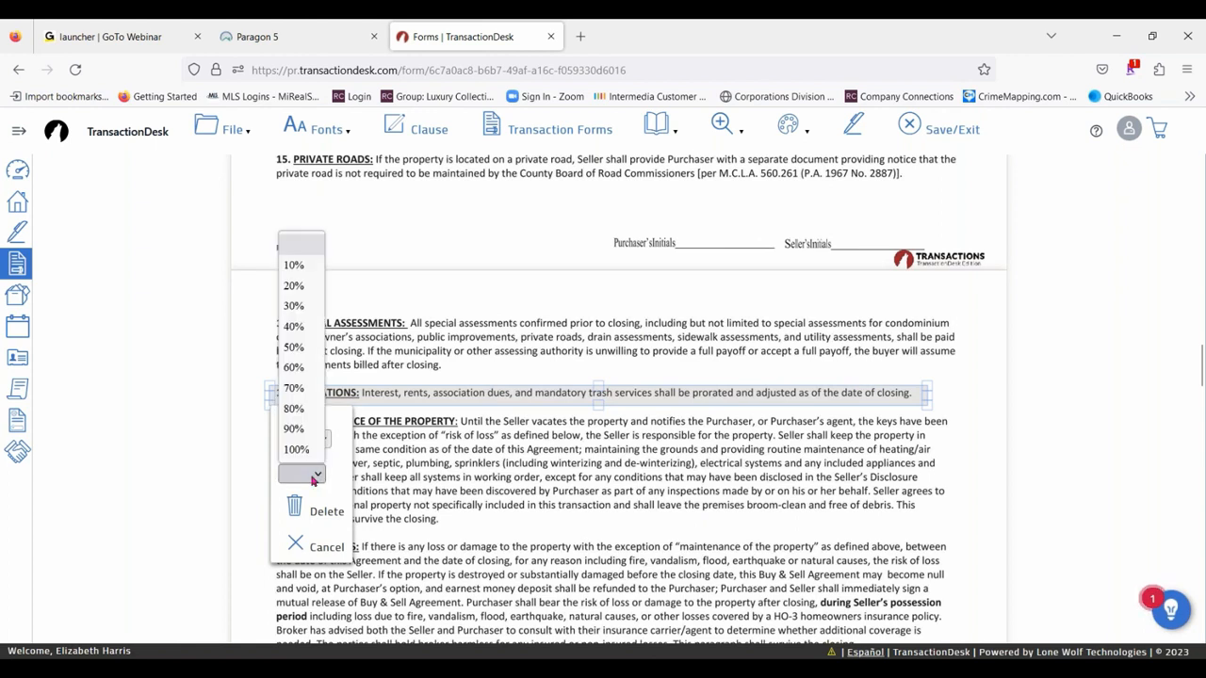
{"action": "left_click", "coordinate": [300, 412]}
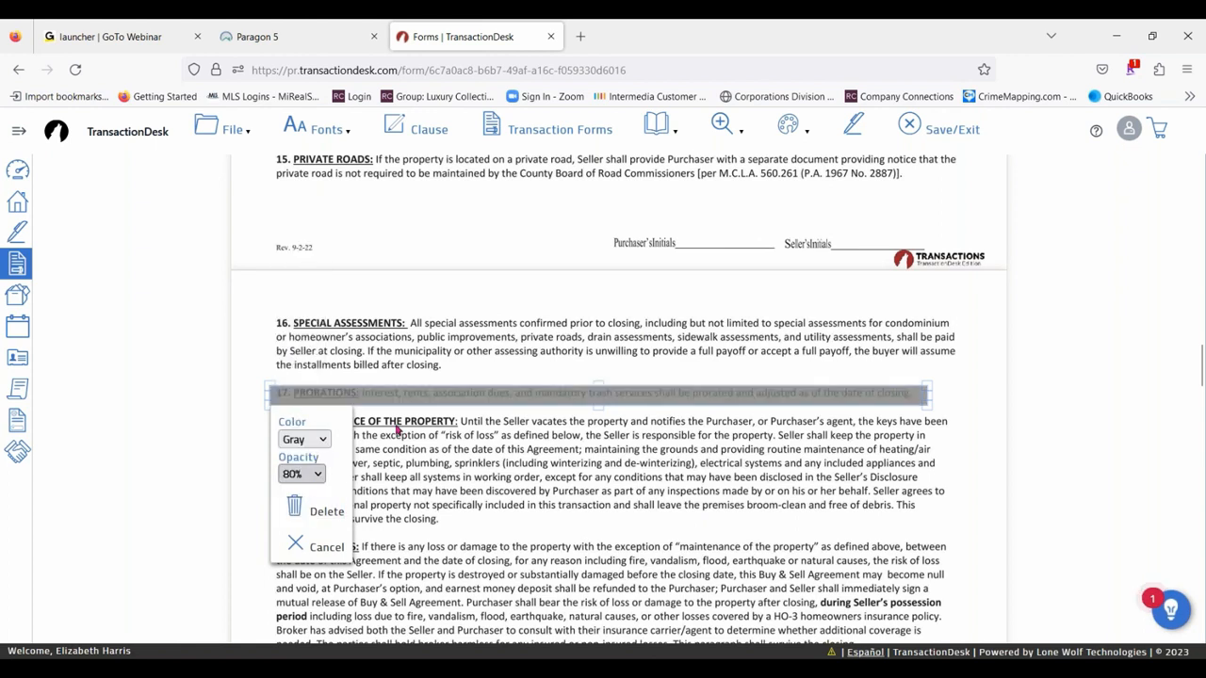
- Set the paragraph 17 highlight to 50% opacity and colour Green
{"action": "left_click", "coordinate": [302, 474]}
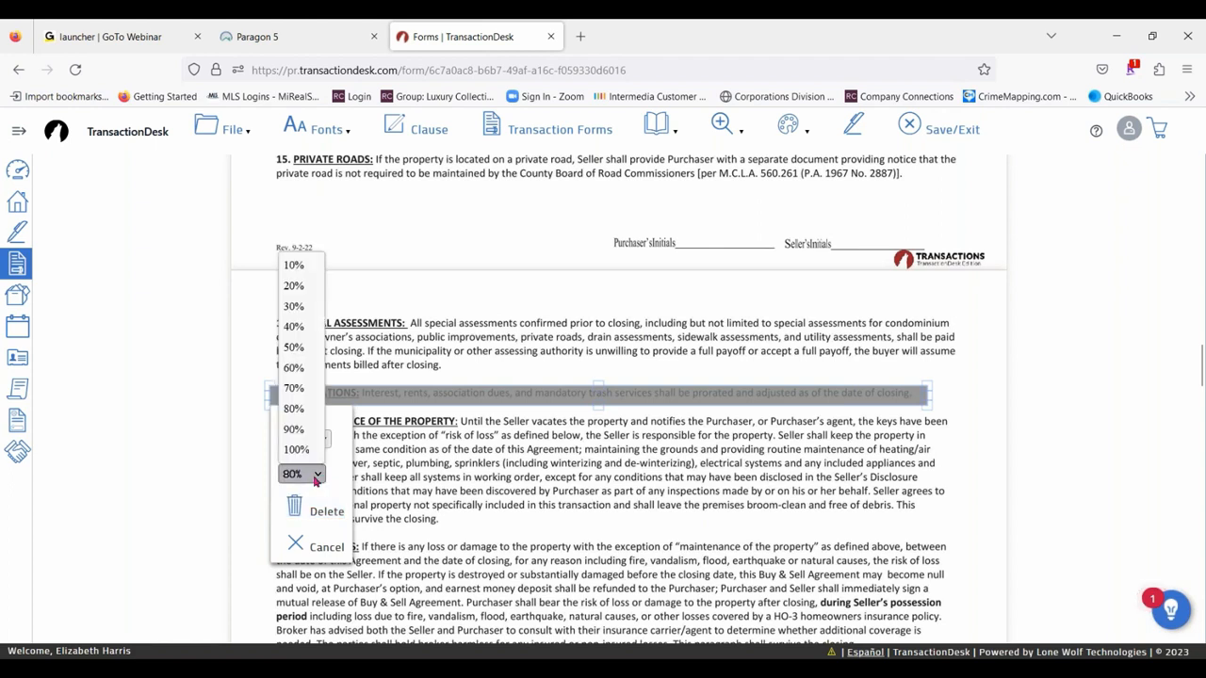
{"action": "left_click", "coordinate": [295, 346]}
{"action": "left_click", "coordinate": [315, 439]}
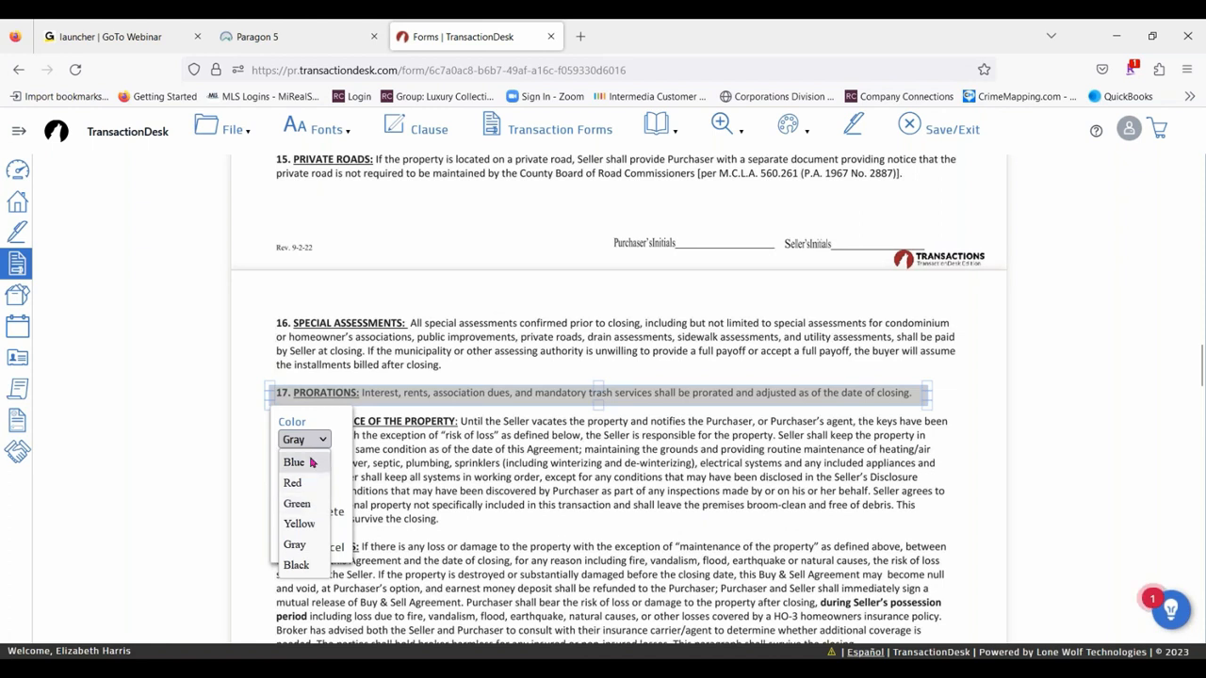
{"action": "left_click", "coordinate": [309, 503]}
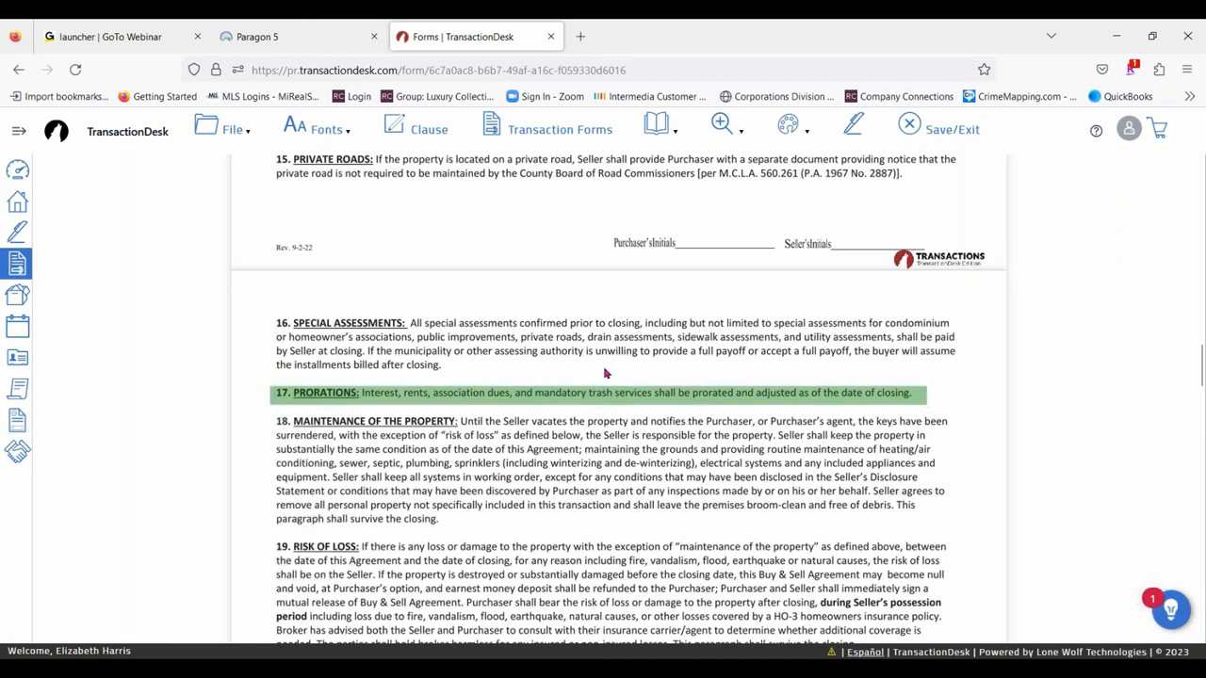
- Redact the whole line of paragraph 22, Final Walk Through Prior to Closing
{"action": "mouse_move", "coordinate": [790, 126]}
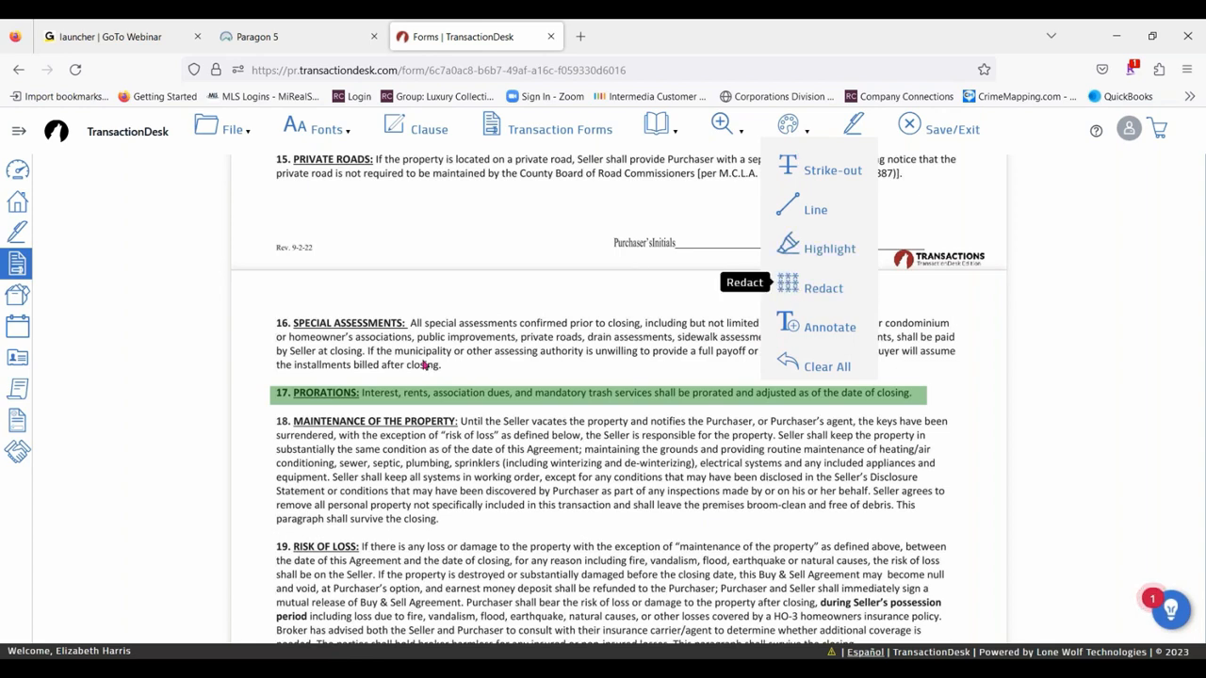
{"action": "scroll", "coordinate": [547, 484], "scroll_direction": "down", "scroll_amount": 3}
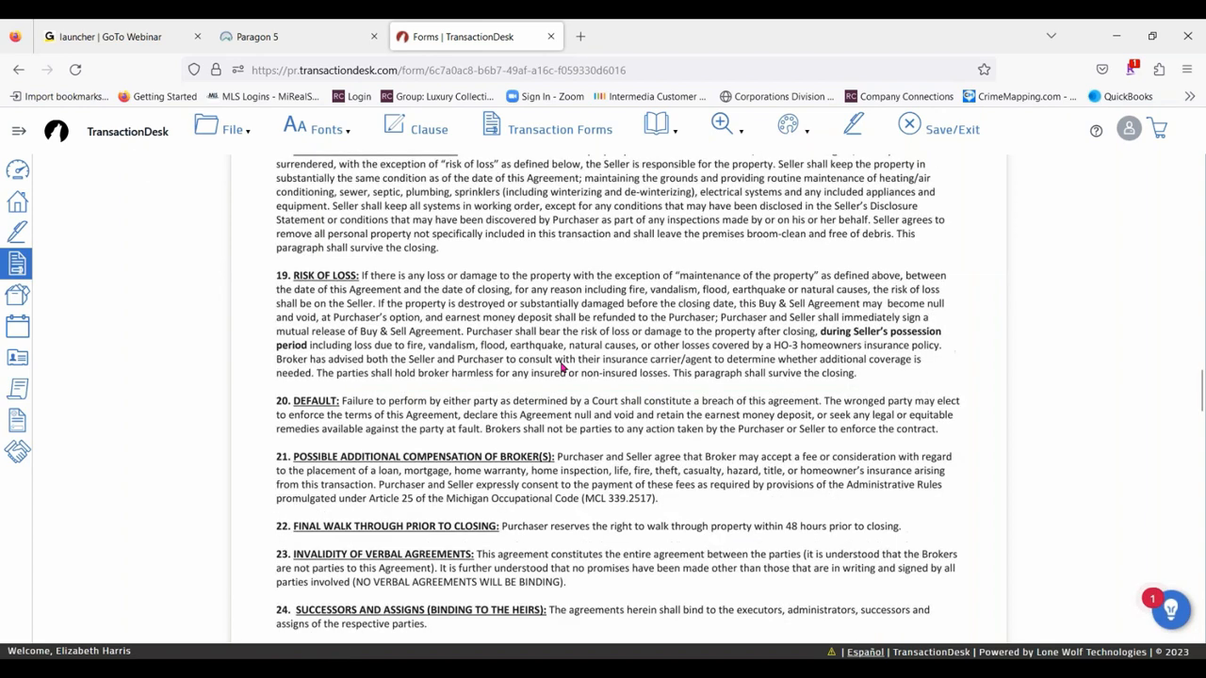
{"action": "scroll", "coordinate": [562, 368], "scroll_direction": "down", "scroll_amount": 1}
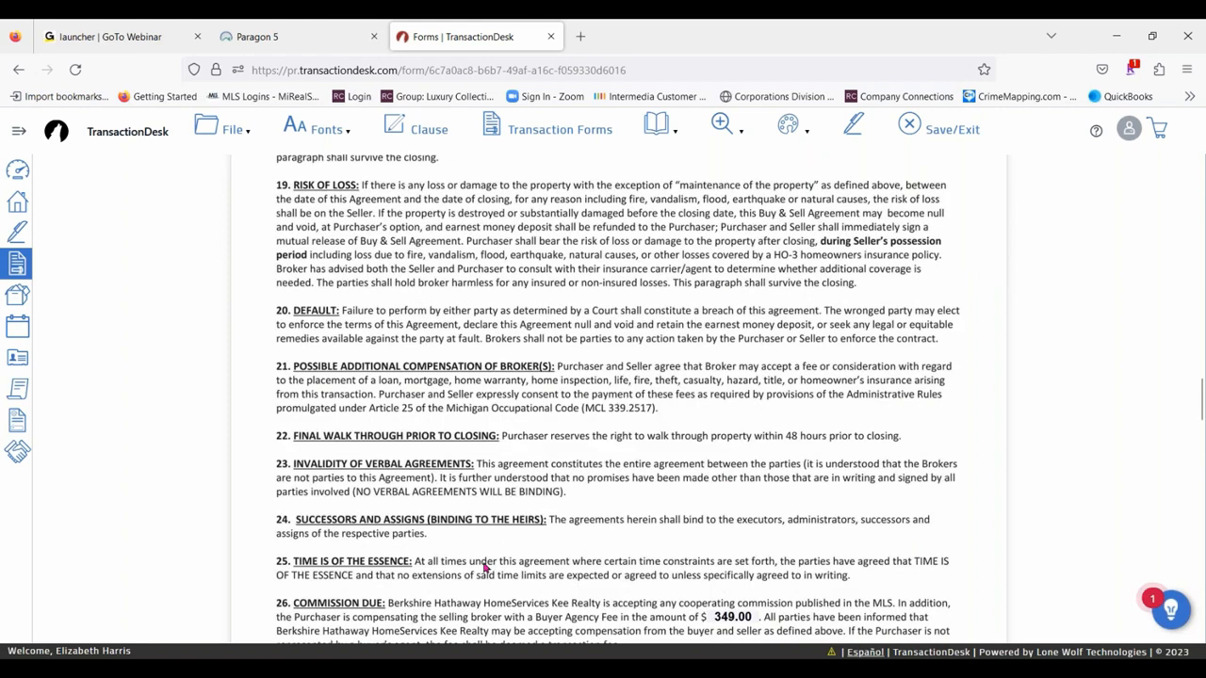
{"action": "scroll", "coordinate": [442, 489], "scroll_direction": "down", "scroll_amount": 1}
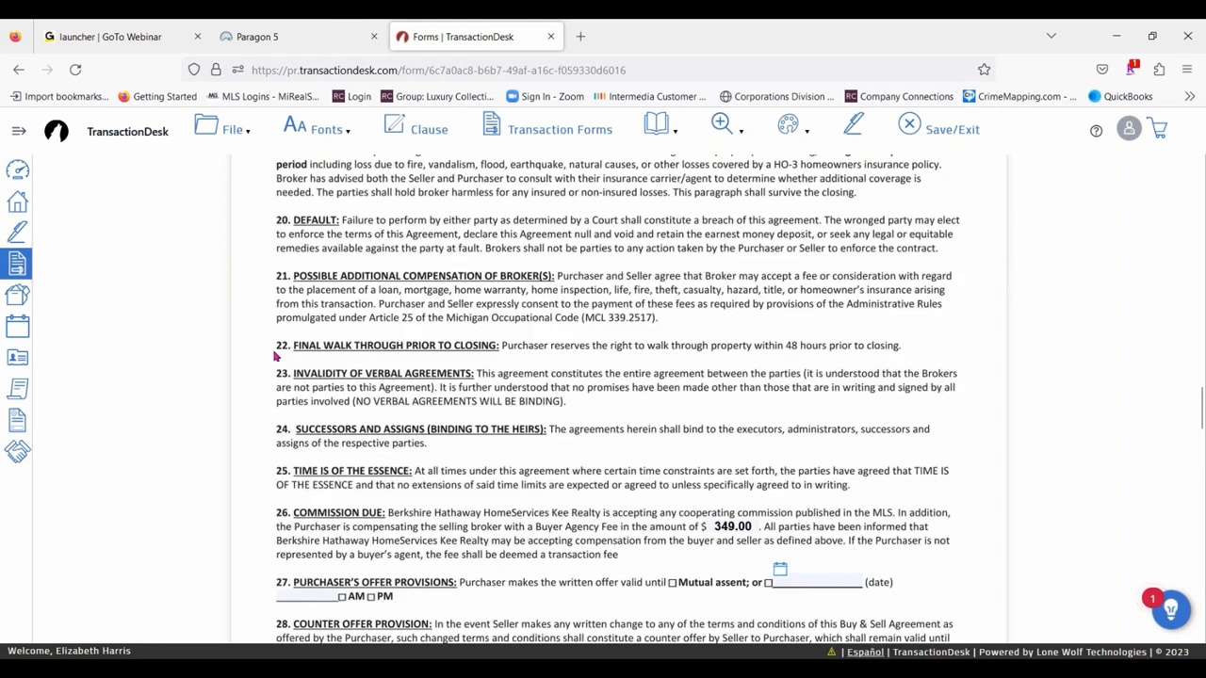
{"action": "mouse_move", "coordinate": [265, 334]}
{"action": "left_mouse_down"}
{"action": "mouse_move", "coordinate": [289, 363]}
{"action": "mouse_move", "coordinate": [484, 344]}
{"action": "mouse_move", "coordinate": [898, 347]}
{"action": "left_mouse_up"}
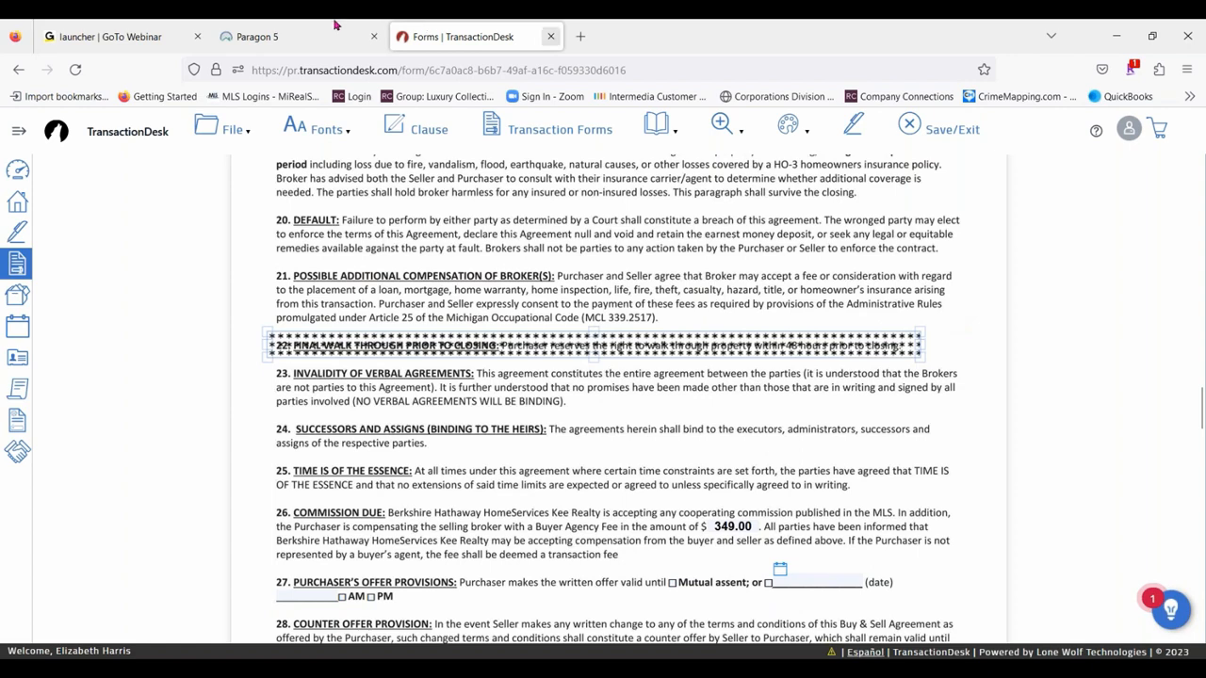
- Add a text annotation just below paragraph 10, Sewer and Water Charges, reading "No water escrow, water paid by association"
{"action": "left_click", "coordinate": [791, 130]}
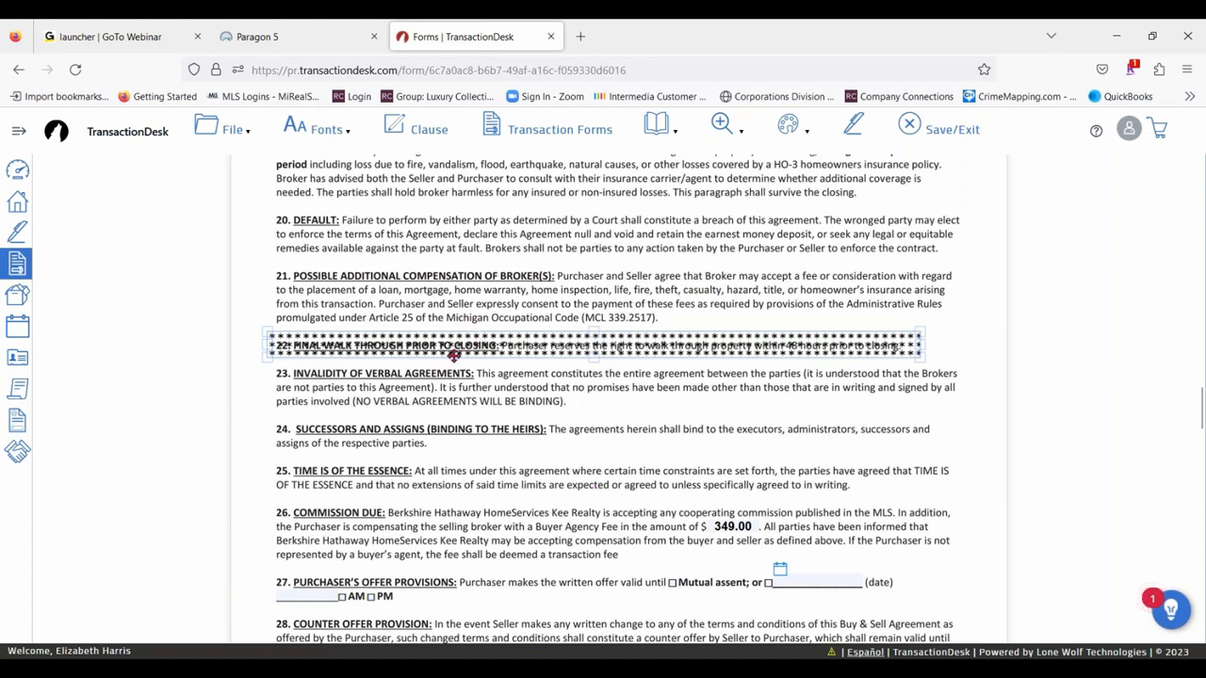
{"action": "left_click", "coordinate": [788, 126]}
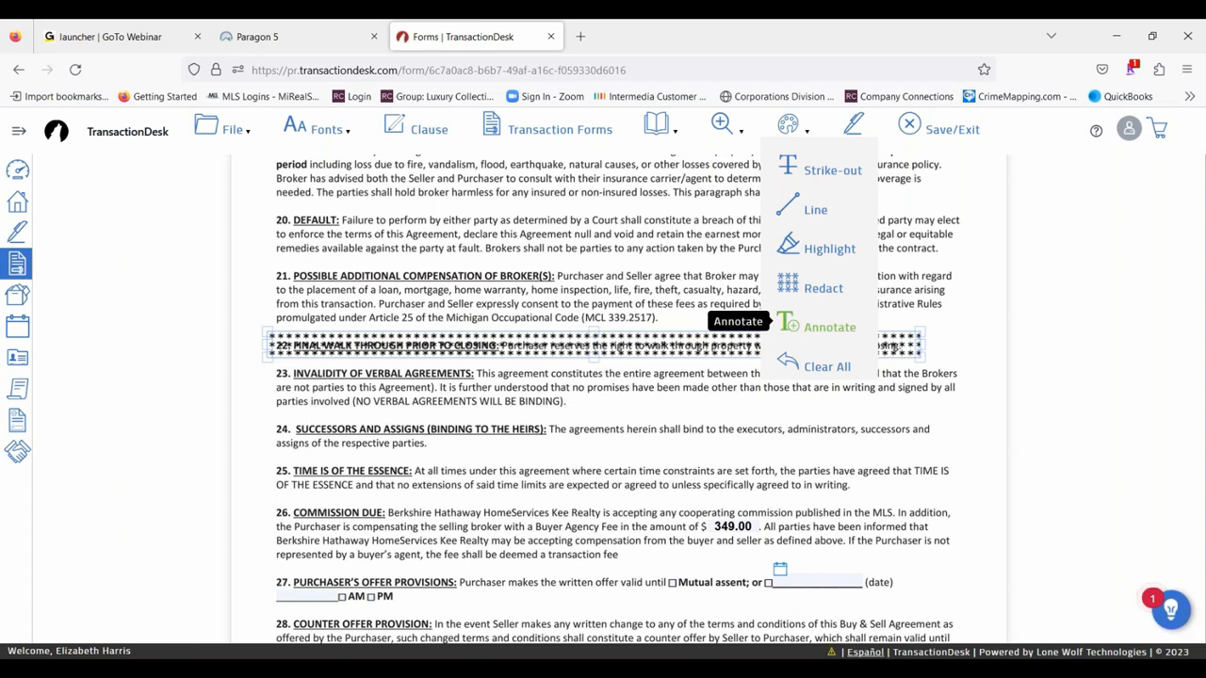
{"action": "left_click", "coordinate": [833, 333]}
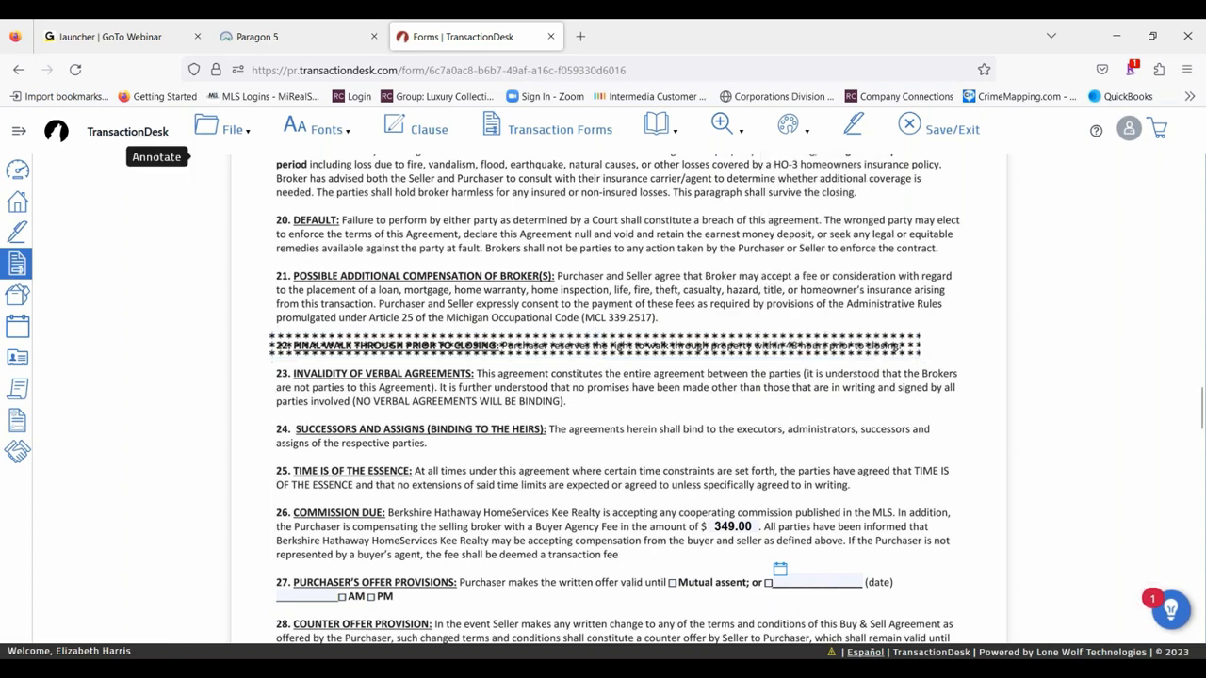
{"action": "scroll", "coordinate": [631, 403], "scroll_direction": "up", "scroll_amount": 1}
{"action": "scroll", "coordinate": [631, 403], "scroll_direction": "up", "scroll_amount": 4}
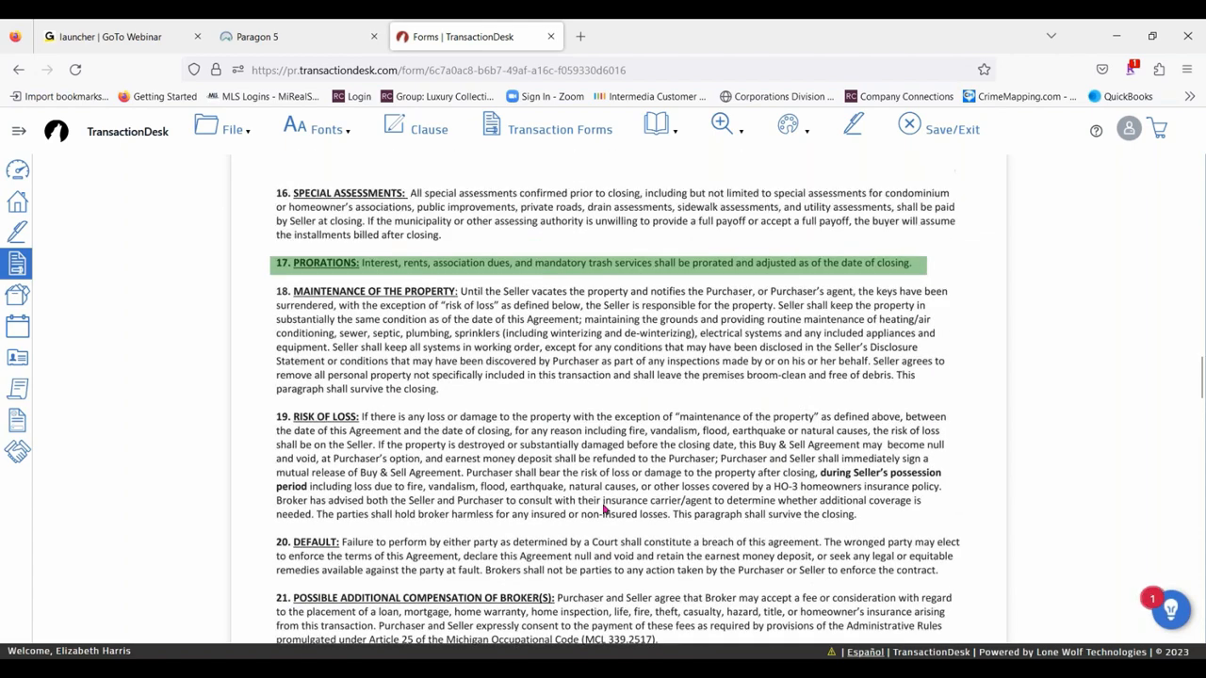
{"action": "scroll", "coordinate": [511, 492], "scroll_direction": "up", "scroll_amount": 5}
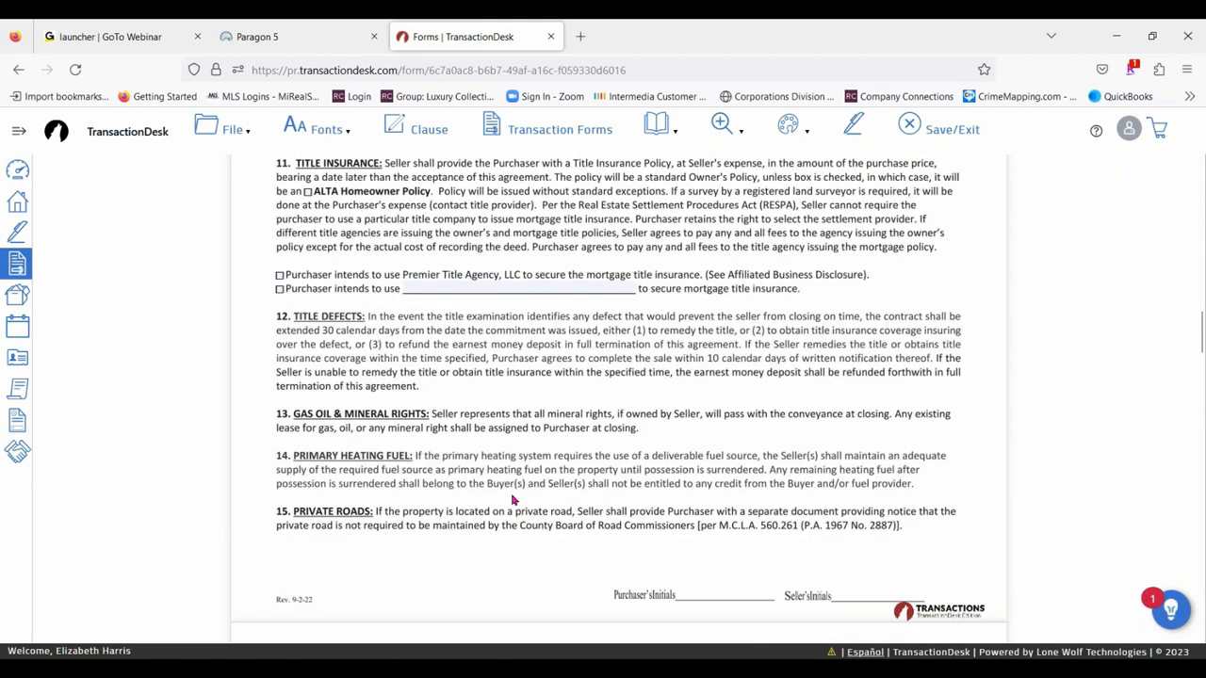
{"action": "scroll", "coordinate": [514, 500], "scroll_direction": "up", "scroll_amount": 1}
{"action": "scroll", "coordinate": [553, 536], "scroll_direction": "up", "scroll_amount": 1}
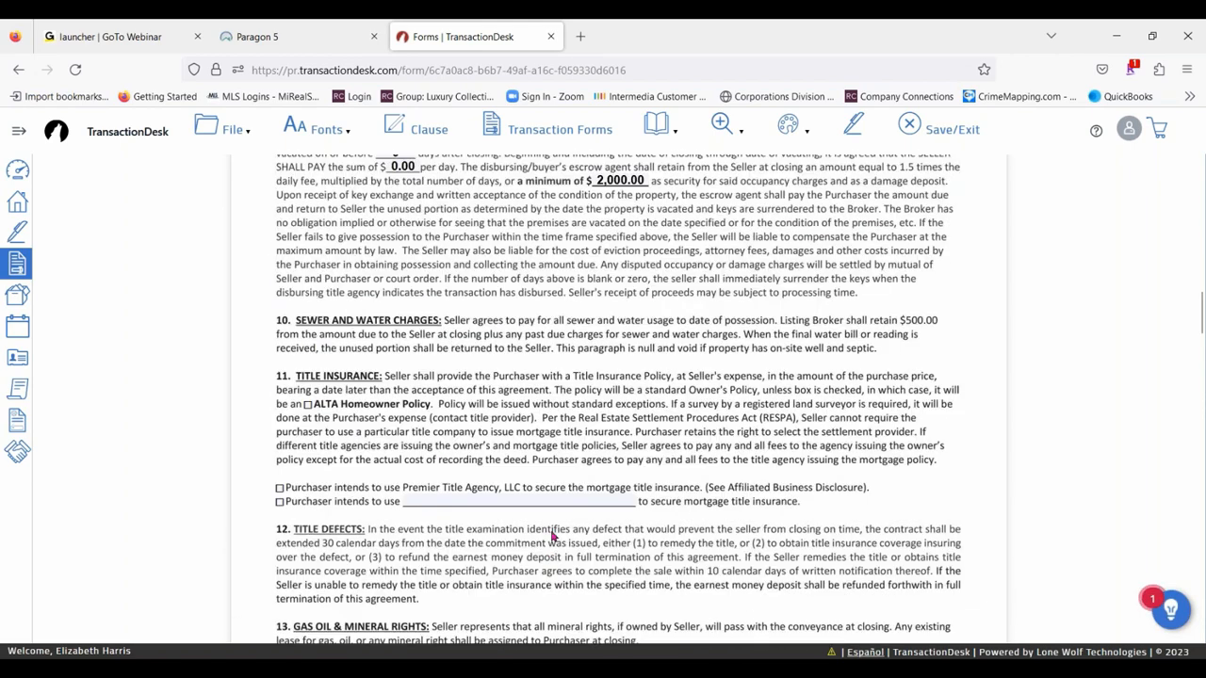
{"action": "scroll", "coordinate": [553, 535], "scroll_direction": "up", "scroll_amount": 4}
{"action": "scroll", "coordinate": [594, 425], "scroll_direction": "down", "scroll_amount": 3}
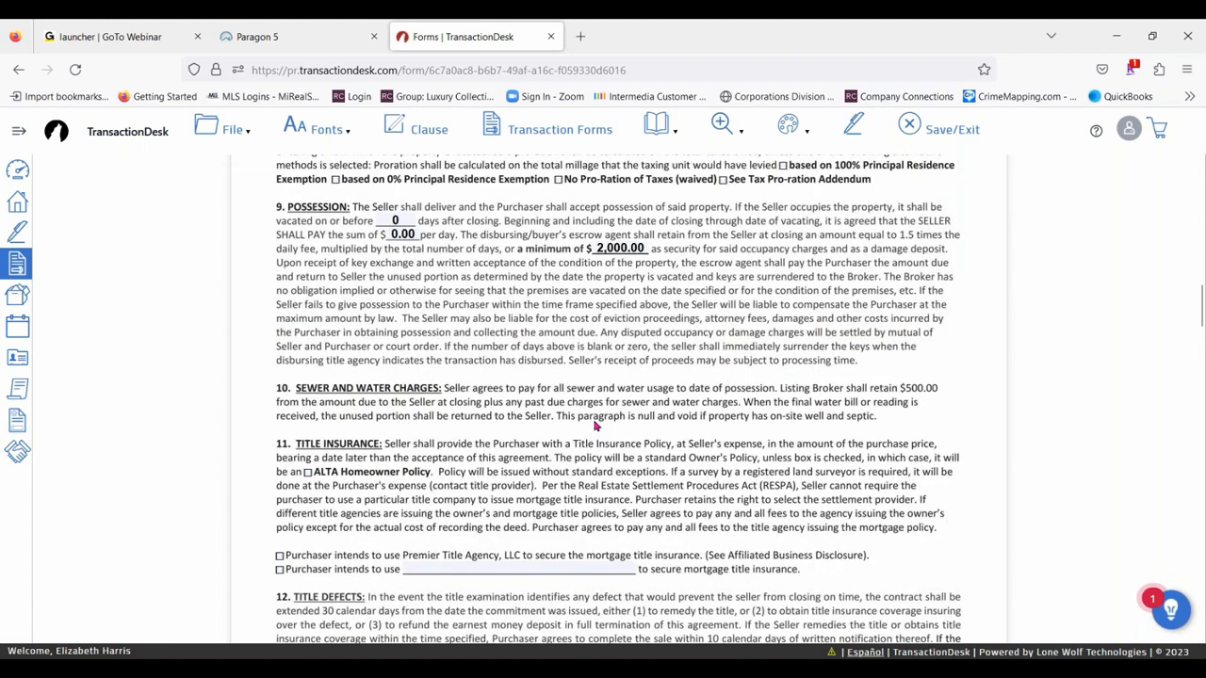
{"action": "scroll", "coordinate": [594, 426], "scroll_direction": "down", "scroll_amount": 2}
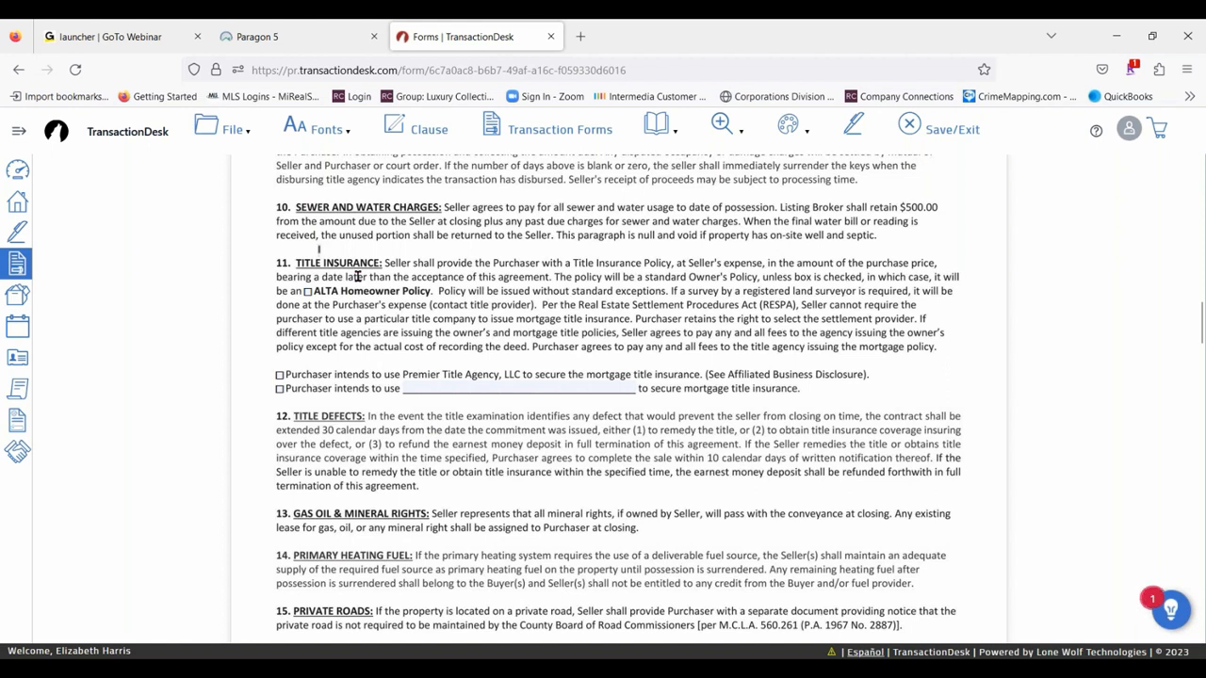
{"action": "type", "text": "o water escrow, water paid by association"}
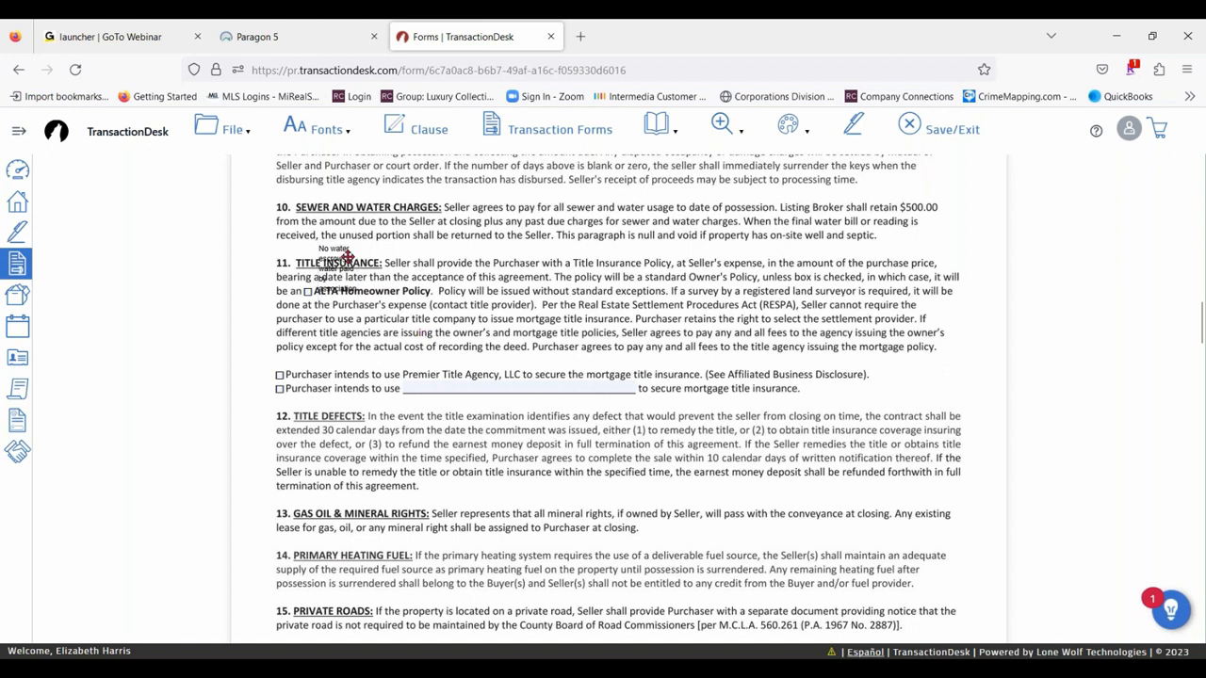
- Widen the water escrow annotation so its text fits on one line, and shift it toward the paragraph's left margin
{"action": "left_click_drag", "start_coordinate": [358, 269], "coordinate": [665, 272]}
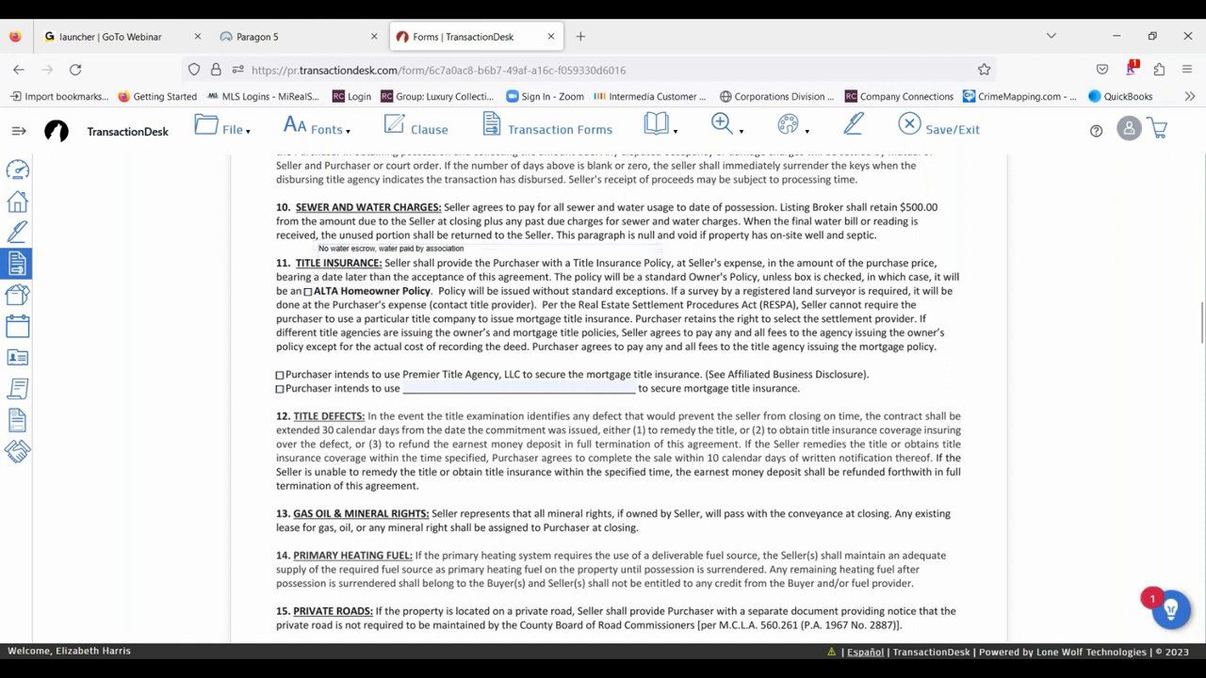
{"action": "mouse_move", "coordinate": [603, 242]}
{"action": "left_mouse_down"}
{"action": "mouse_move", "coordinate": [896, 239]}
{"action": "mouse_move", "coordinate": [474, 264]}
{"action": "mouse_move", "coordinate": [435, 252]}
{"action": "left_mouse_up"}
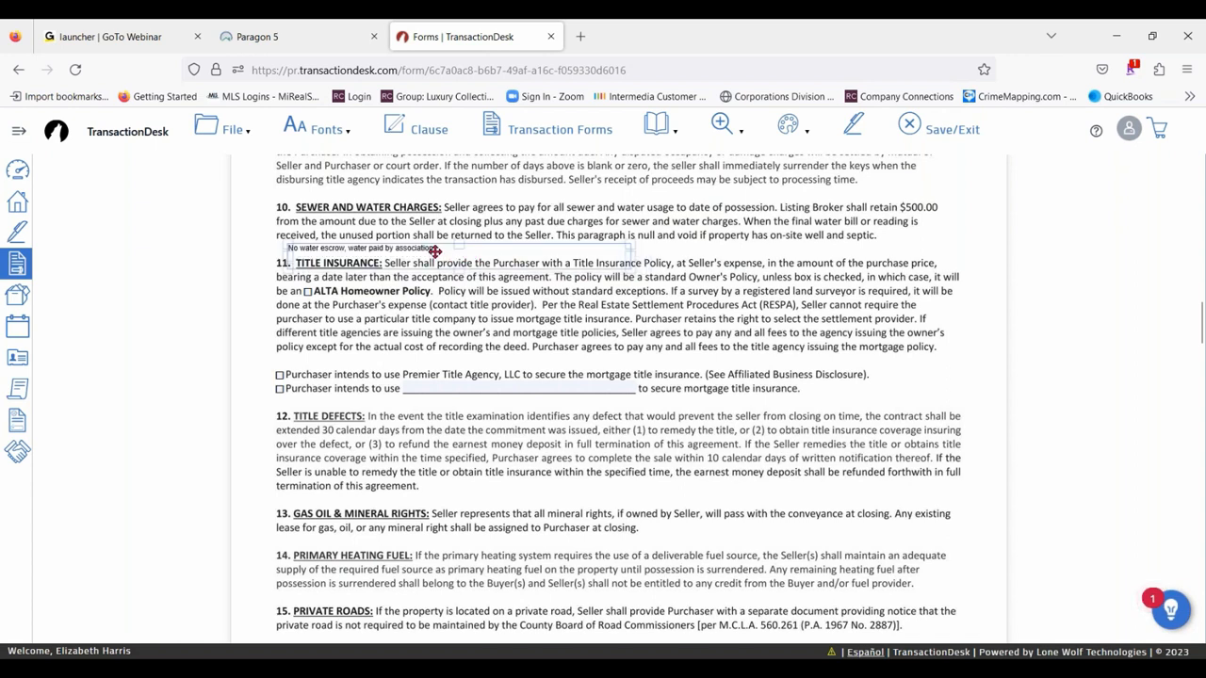
- Format the water escrow annotation as 12-point bold red text and shift it slightly up to line up with the paragraph's left margin
{"action": "left_click", "coordinate": [435, 251]}
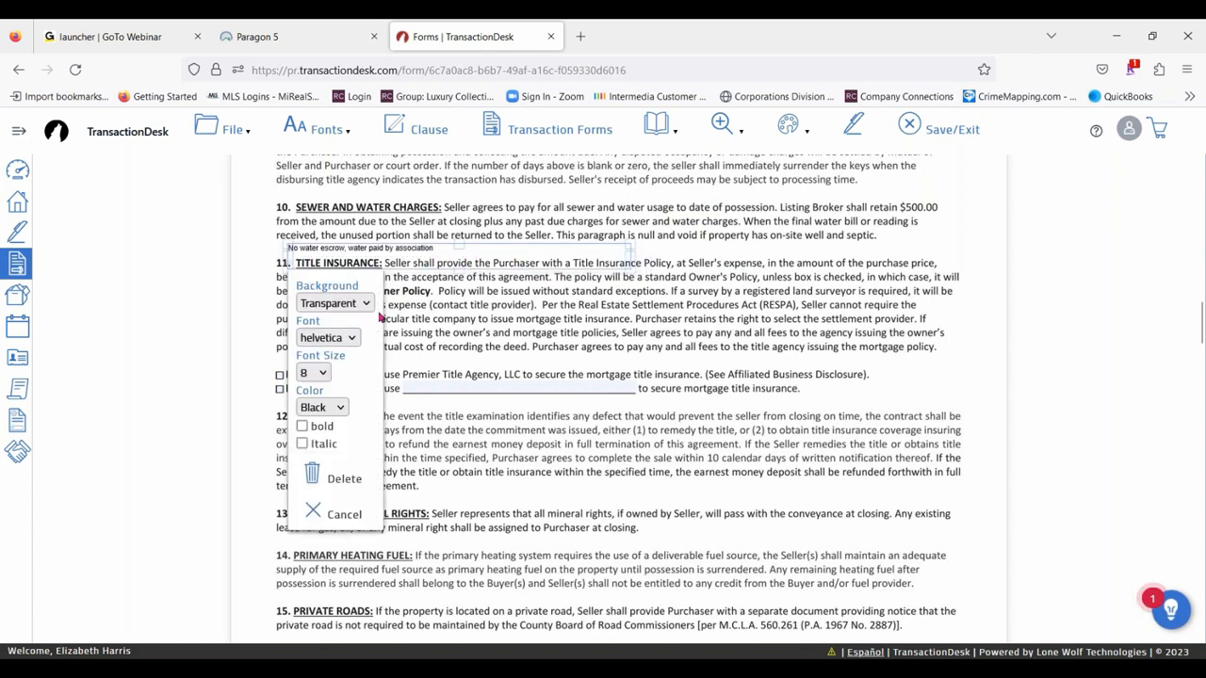
{"action": "left_click", "coordinate": [350, 339]}
{"action": "left_click", "coordinate": [350, 343]}
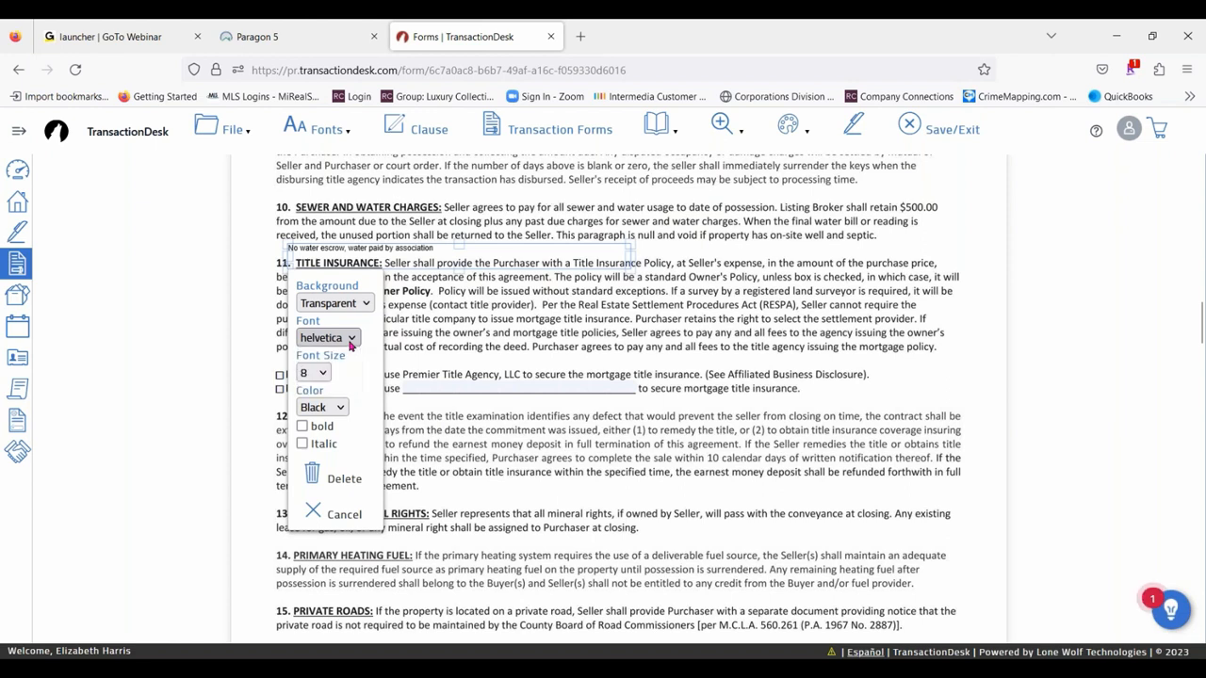
{"action": "left_click", "coordinate": [313, 373]}
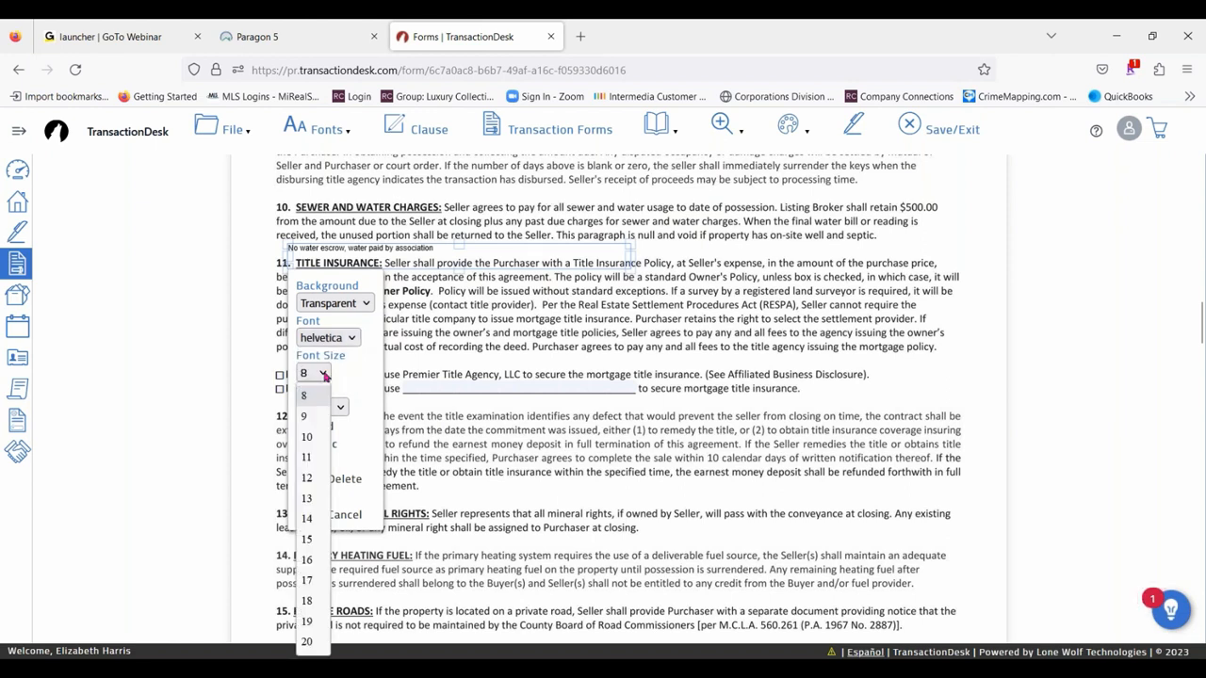
{"action": "left_click", "coordinate": [315, 478]}
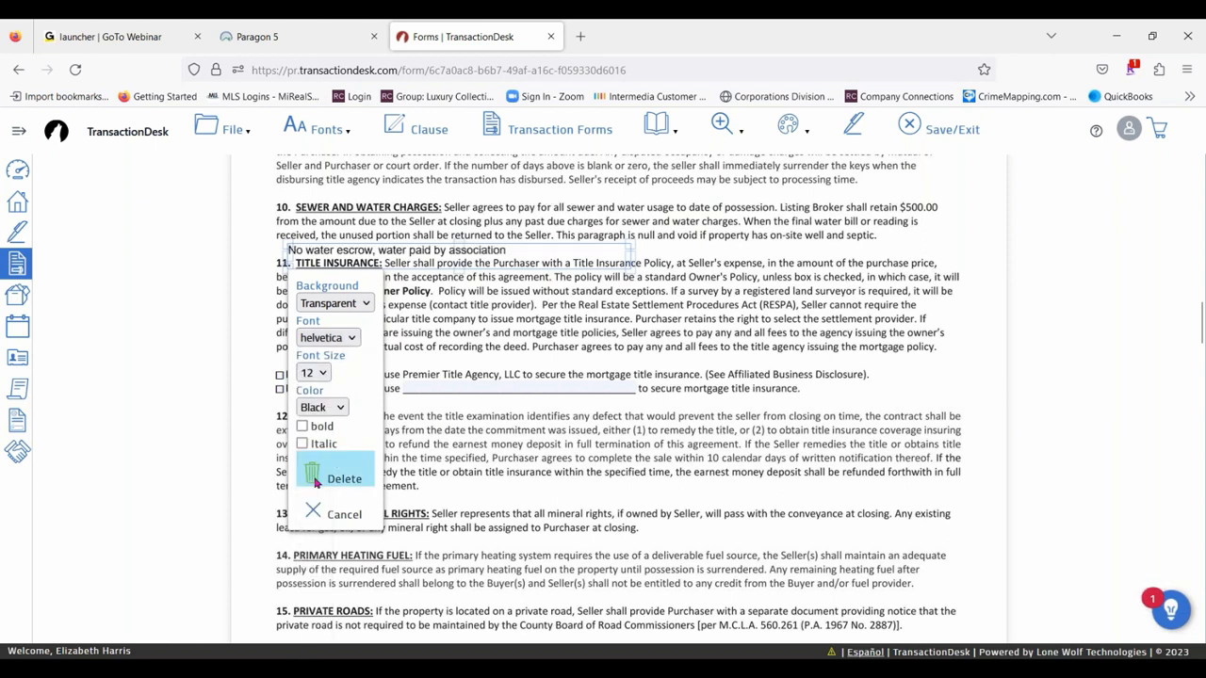
{"action": "left_click", "coordinate": [302, 425]}
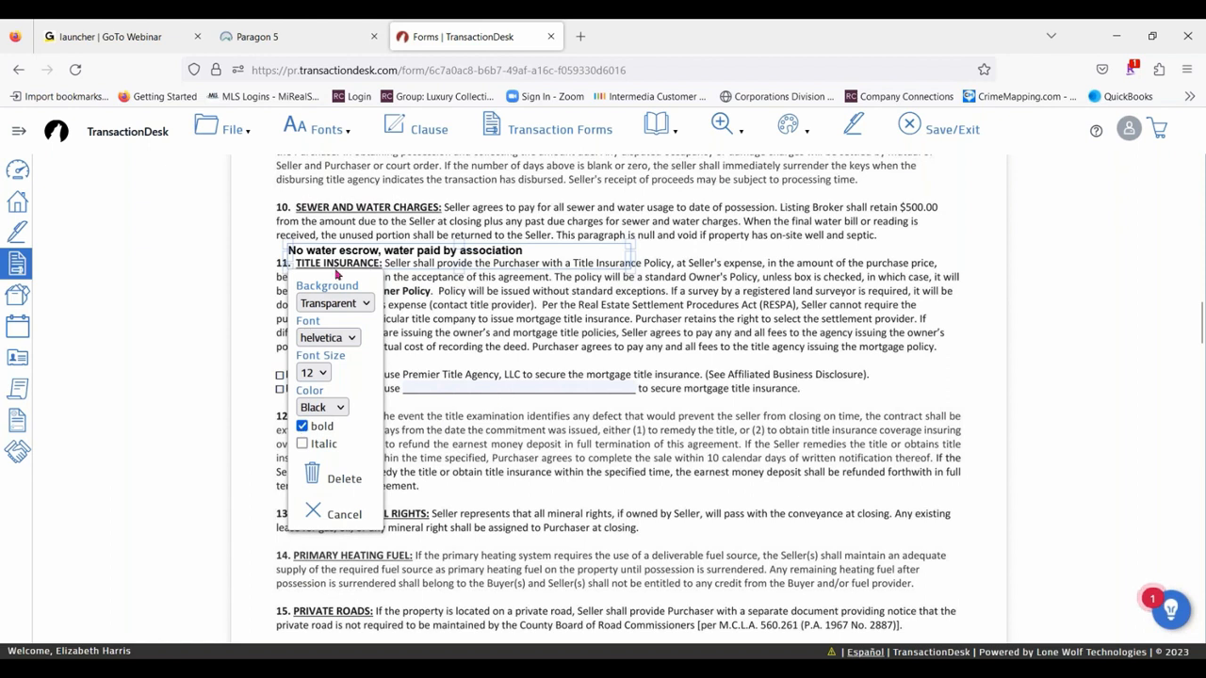
{"action": "left_click", "coordinate": [330, 409]}
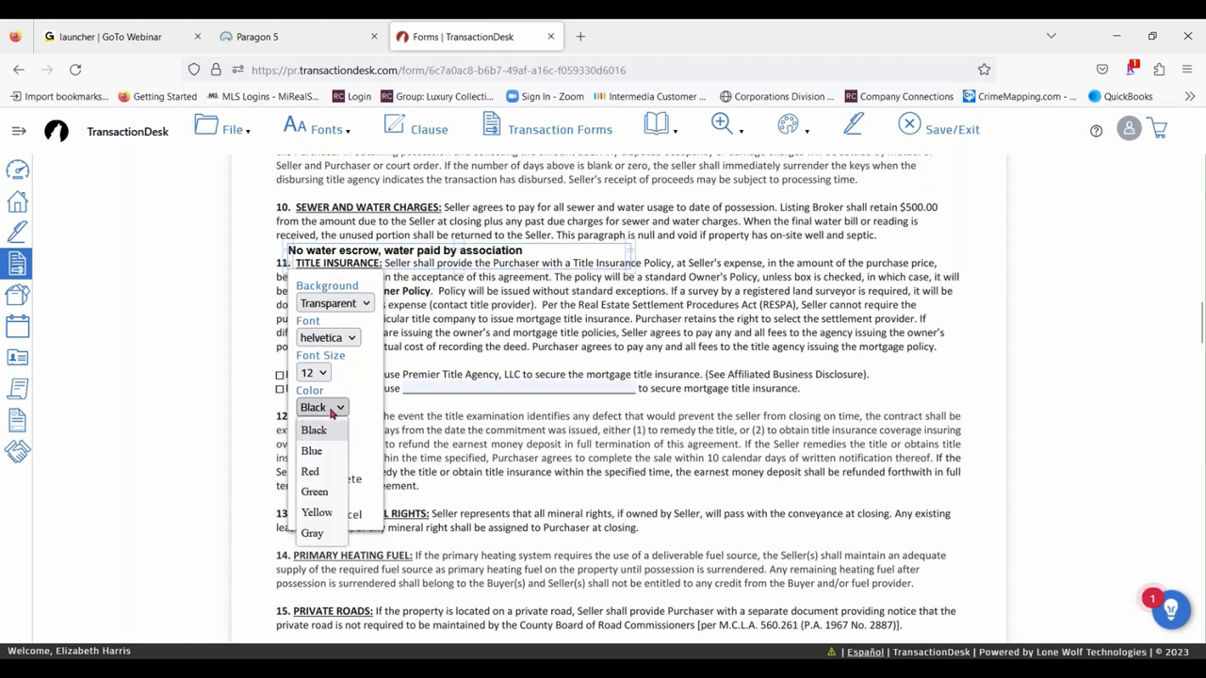
{"action": "left_click", "coordinate": [312, 471]}
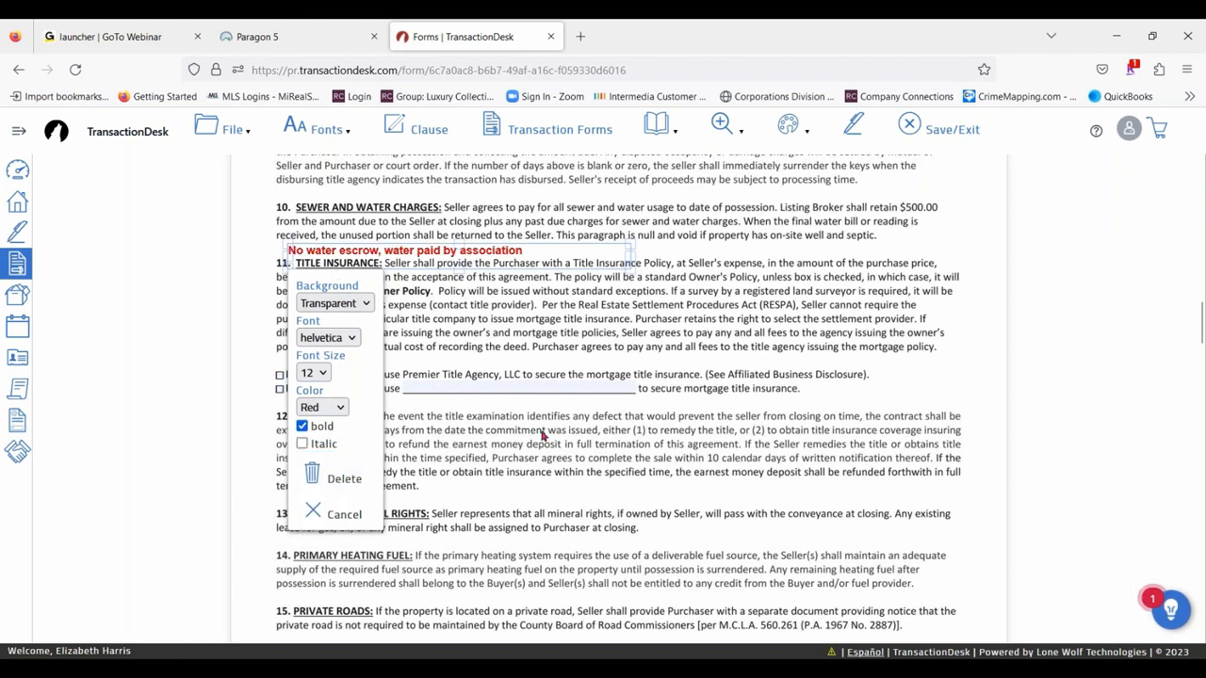
{"action": "left_click", "coordinate": [543, 433]}
{"action": "left_click_drag", "start_coordinate": [424, 245], "coordinate": [412, 243]}
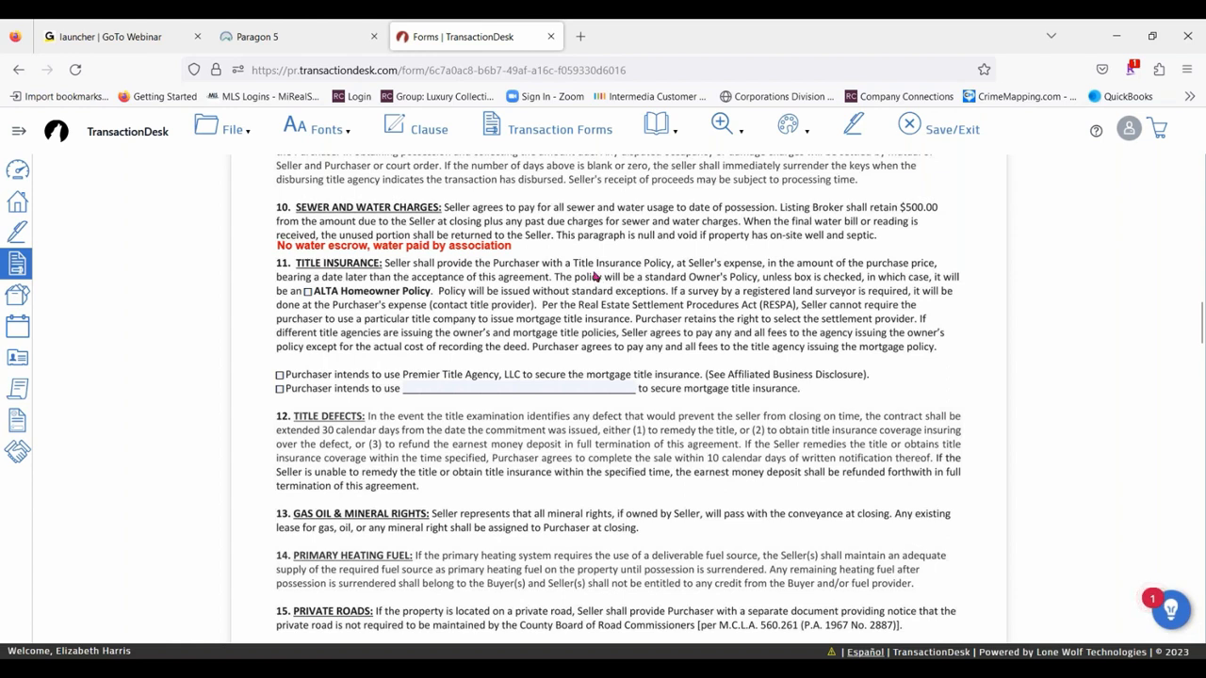
- View the list of the transaction's forms and close it without opening another form
{"action": "left_click", "coordinate": [793, 130]}
{"action": "left_click", "coordinate": [570, 123]}
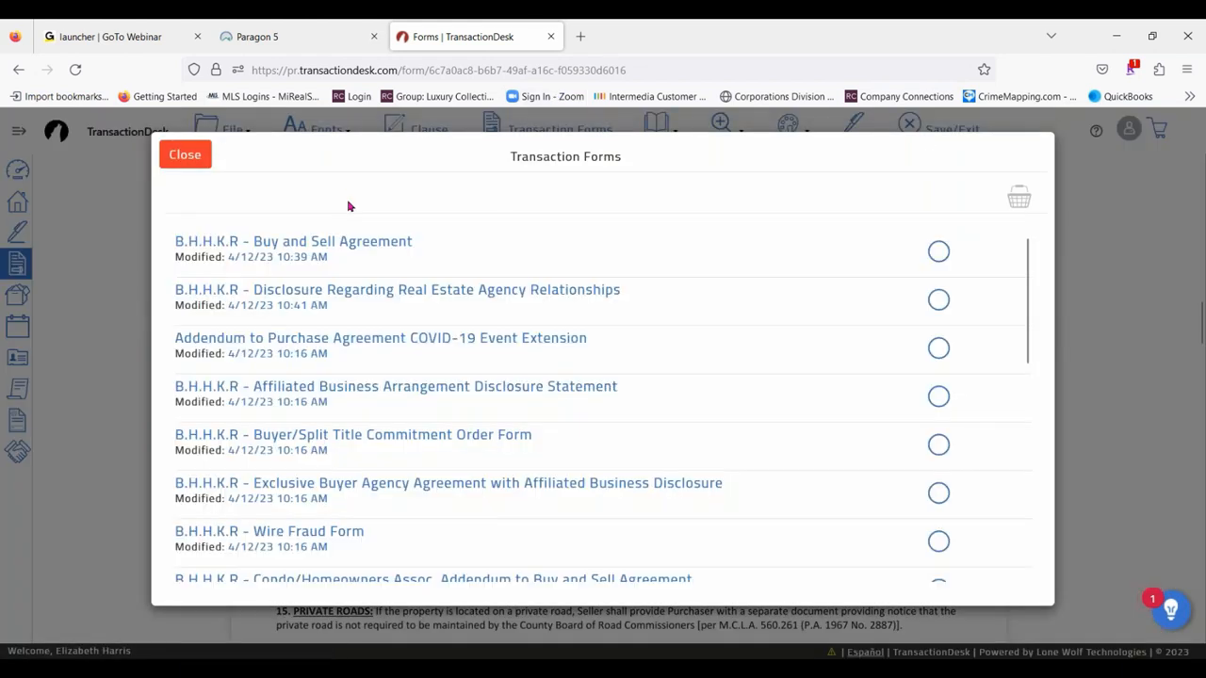
{"action": "left_click", "coordinate": [185, 154]}
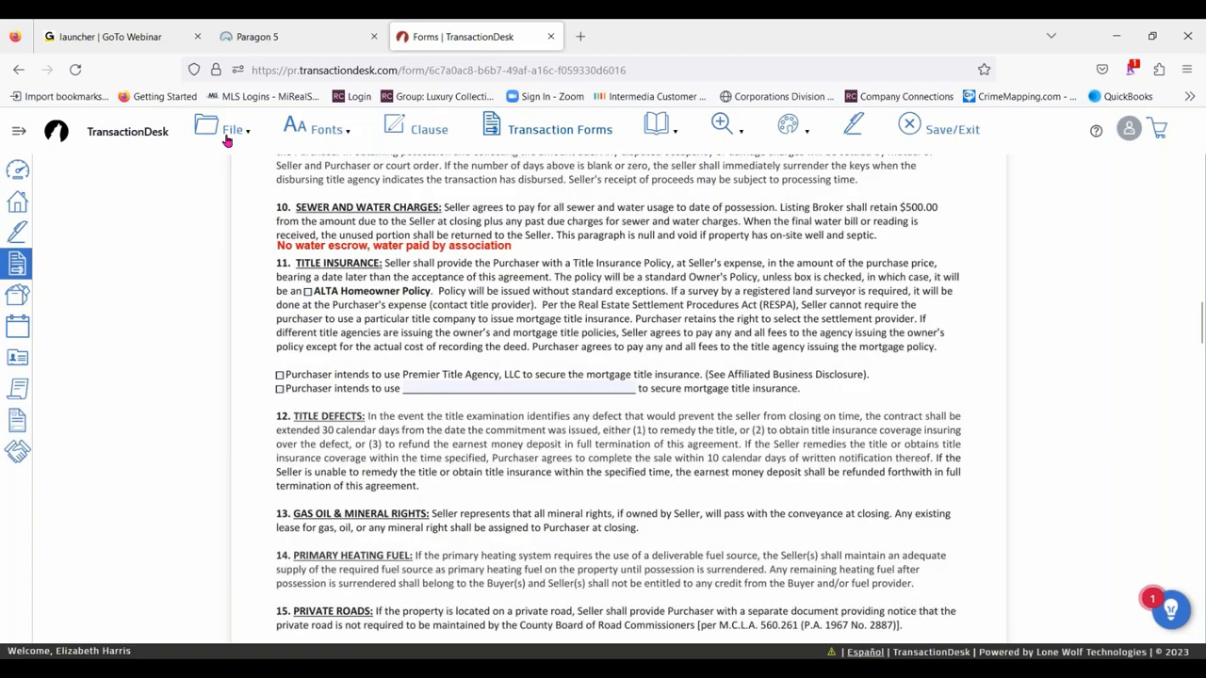
- Save the Buy and Sell Agreement and exit to the transaction's list of forms
{"action": "left_click", "coordinate": [228, 138]}
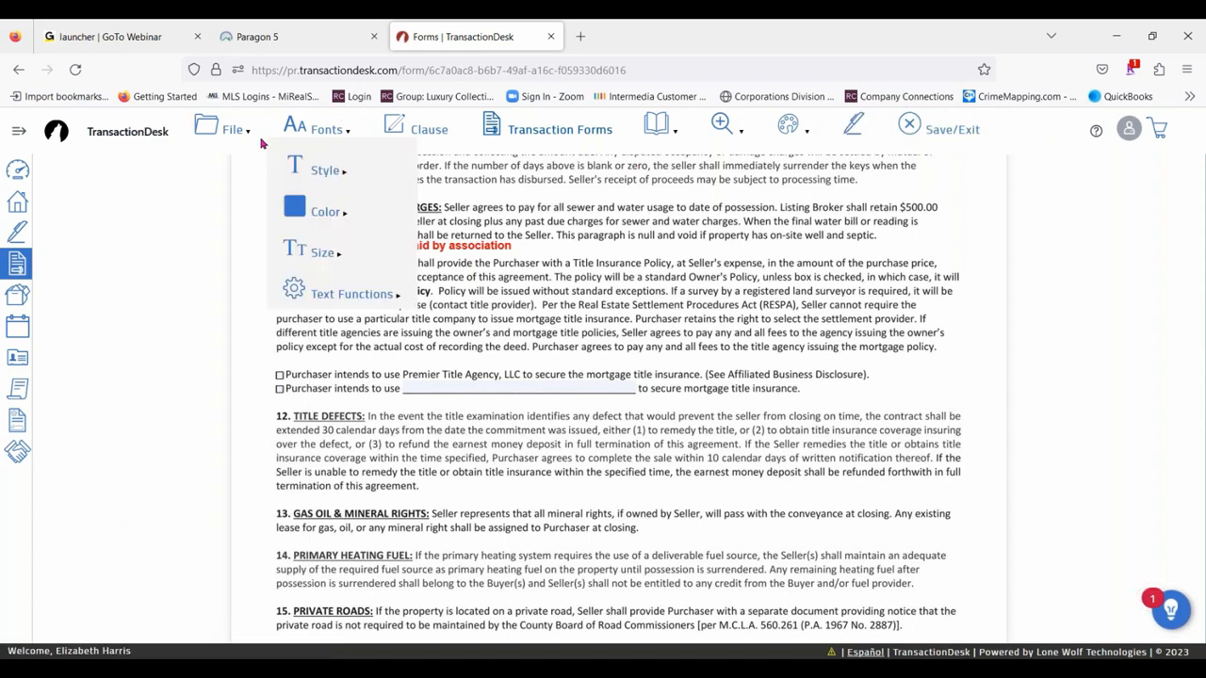
{"action": "left_click", "coordinate": [232, 132]}
{"action": "left_click", "coordinate": [210, 569]}
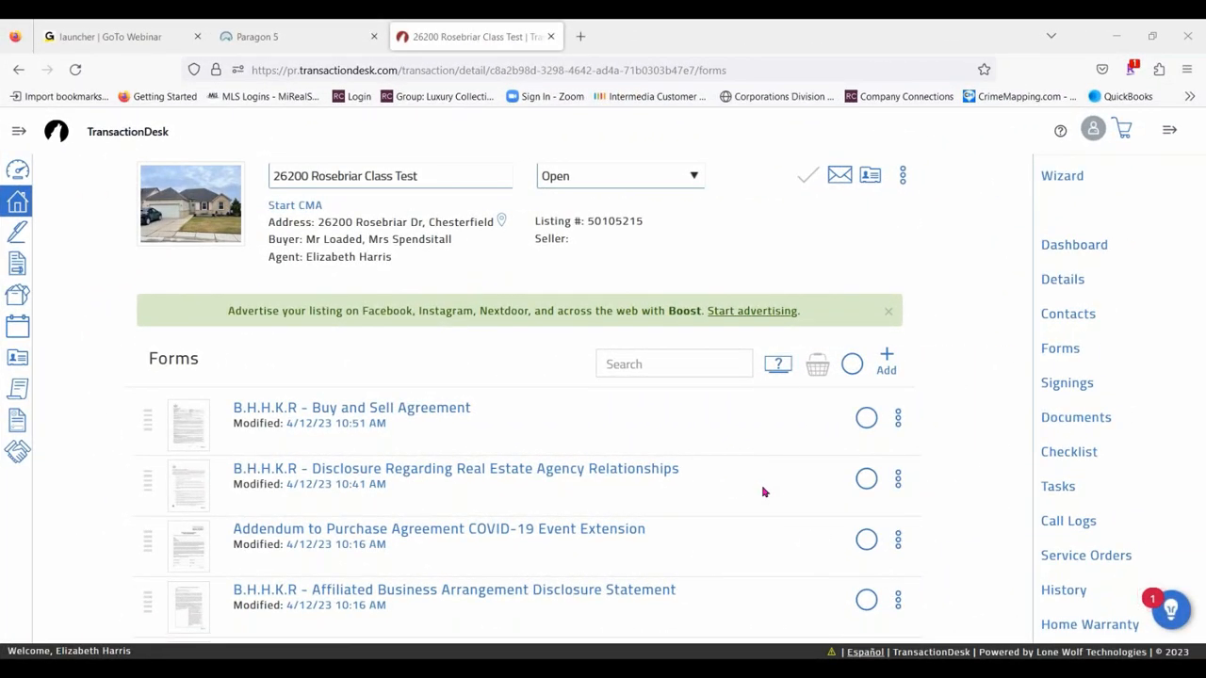
- Close the TransactionDesk browser tab and relaunch TransactionDesk from Paragon's online forms resources
{"action": "left_click", "coordinate": [550, 37]}
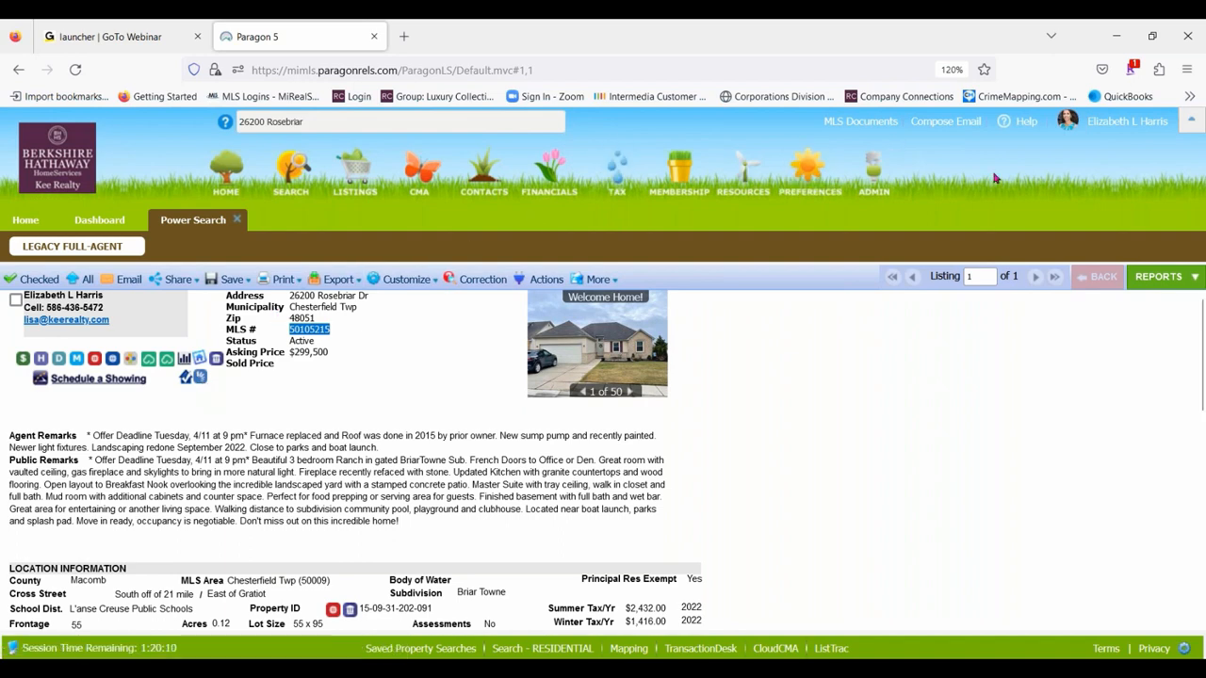
{"action": "left_click", "coordinate": [743, 175]}
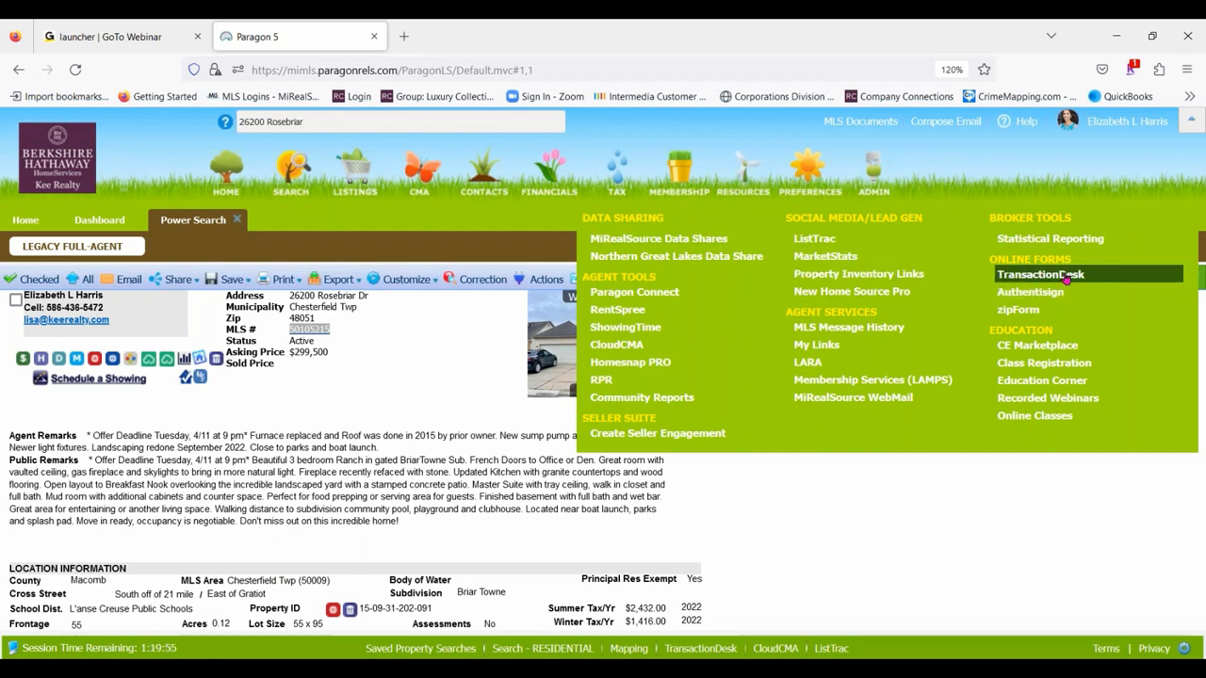
{"action": "left_click", "coordinate": [1040, 274]}
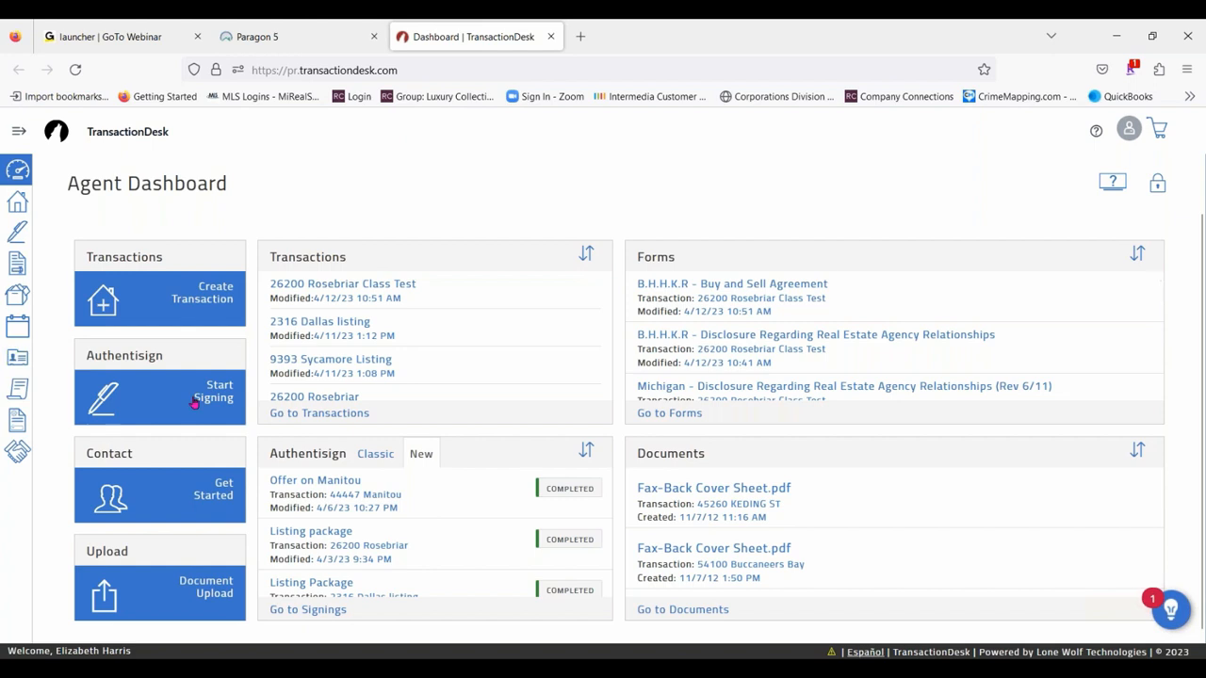
- Expand the dashboard's navigation sidebar to view its section names and collapse it again
{"action": "scroll", "coordinate": [175, 488], "scroll_direction": "down", "scroll_amount": 1}
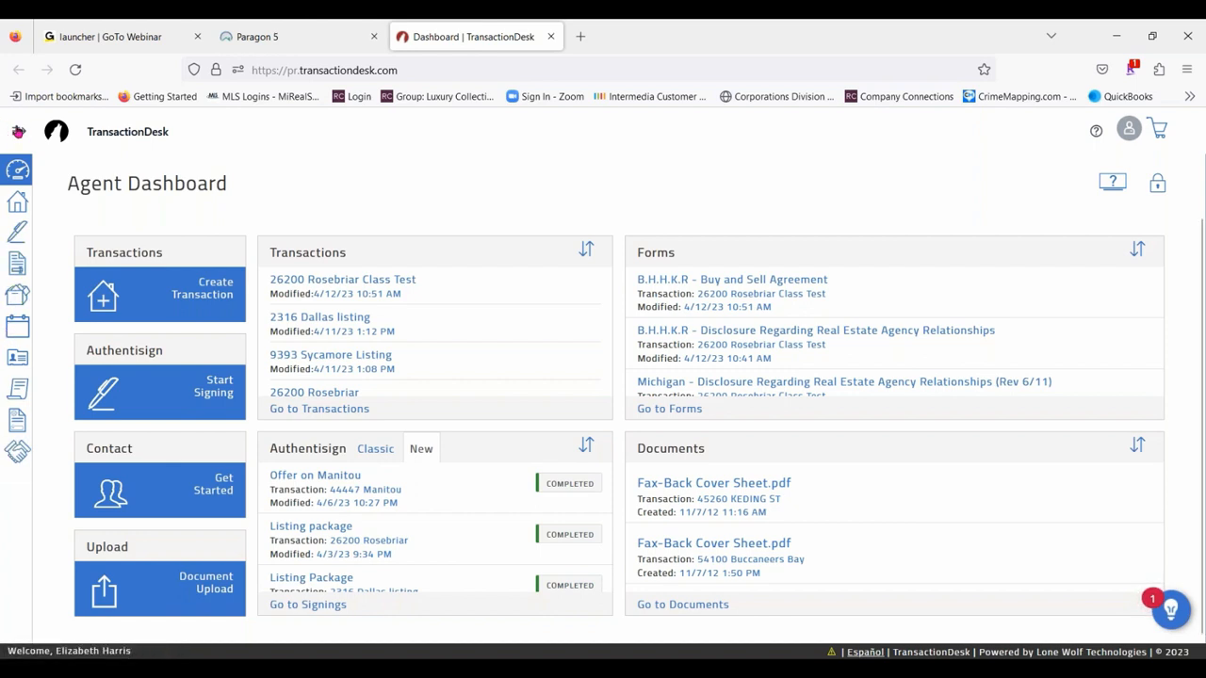
{"action": "left_click", "coordinate": [18, 131]}
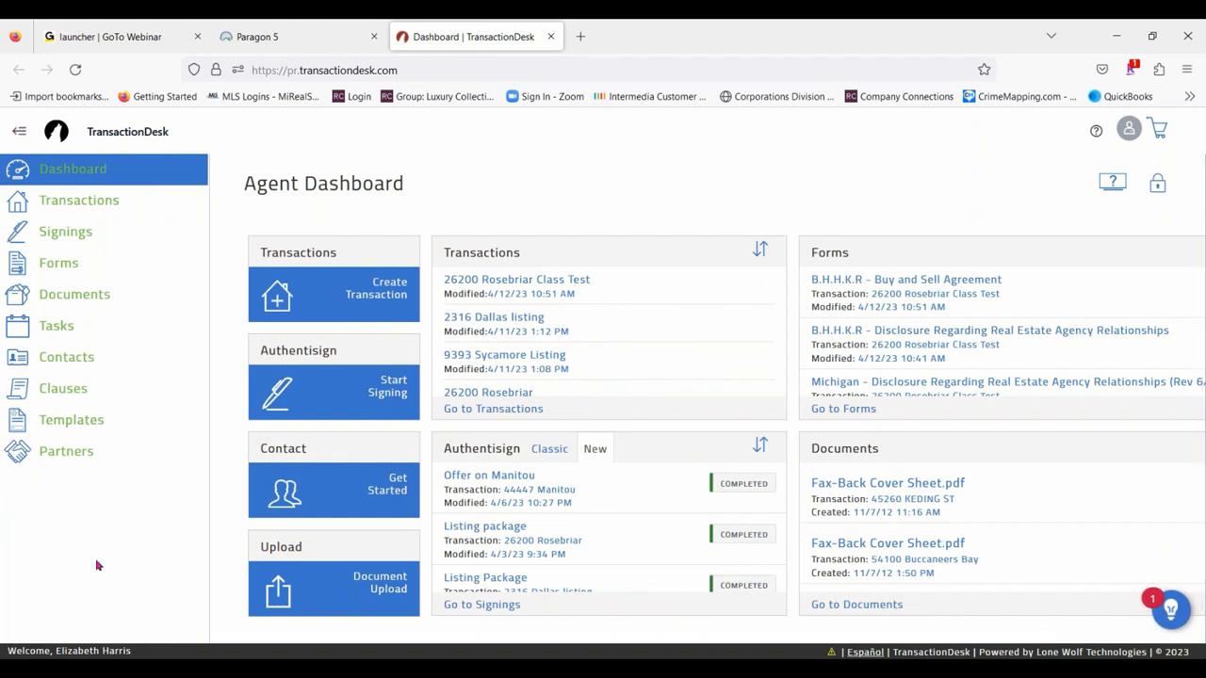
{"action": "left_click", "coordinate": [21, 130]}
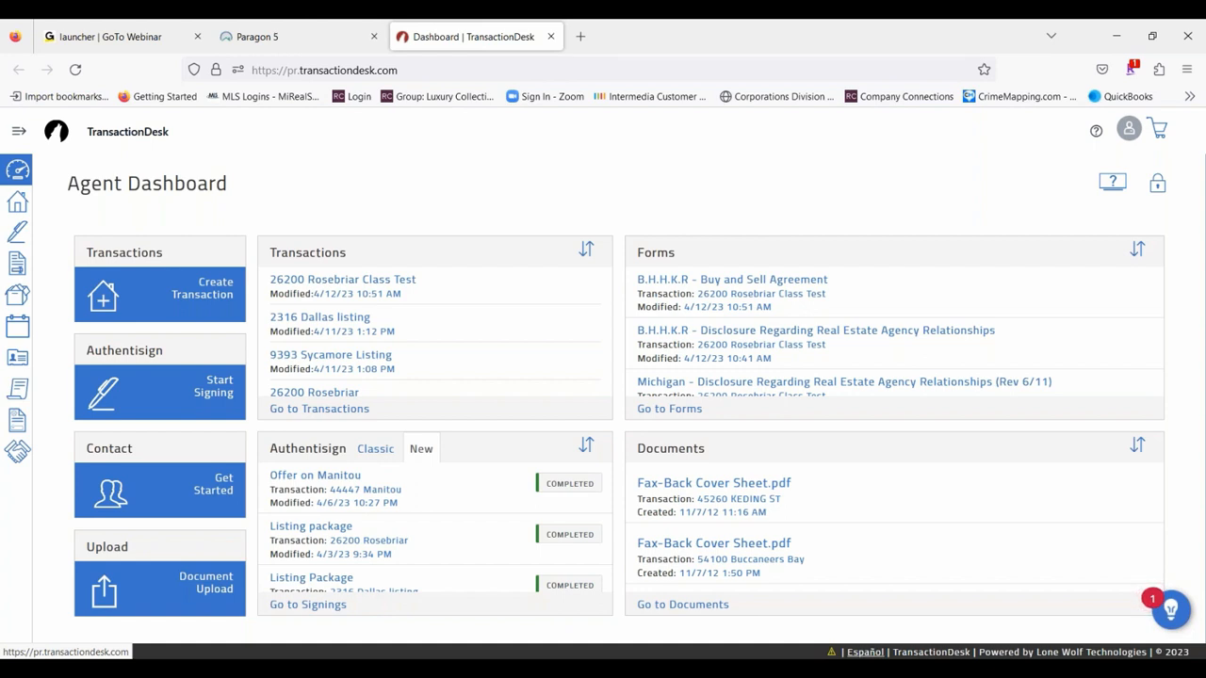
- Start a new transaction named "Class listing" using the BHHSKR Listing Package template
{"action": "left_click", "coordinate": [160, 295]}
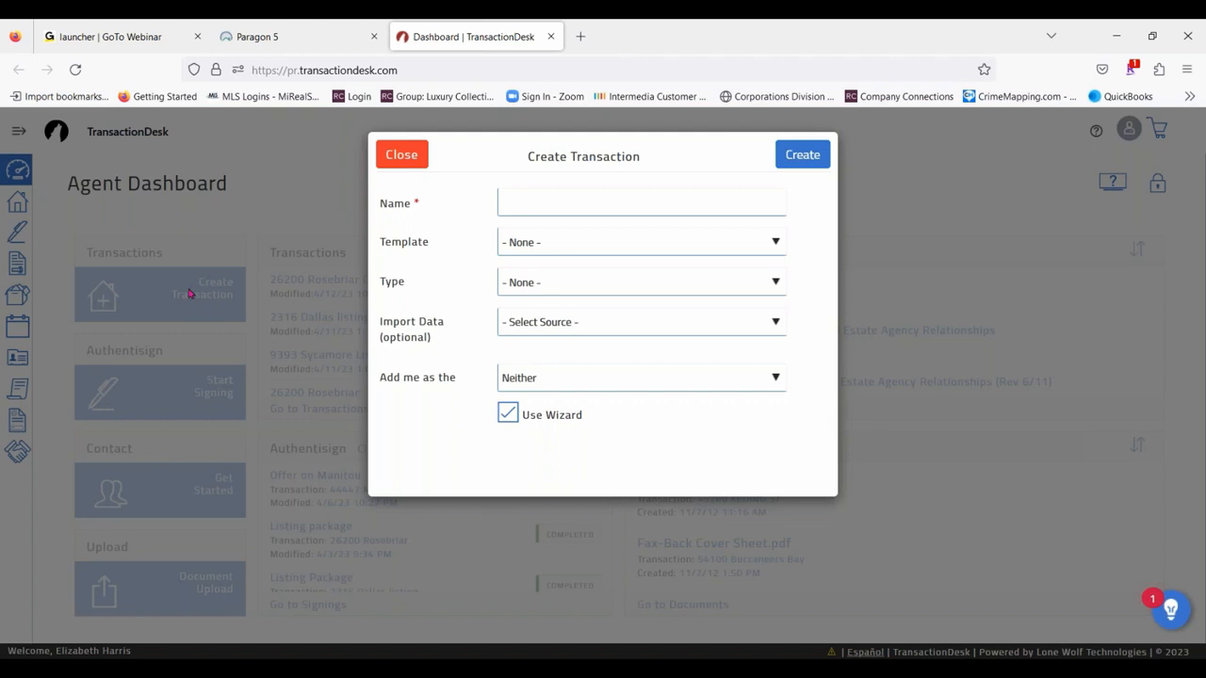
{"action": "left_click", "coordinate": [531, 201]}
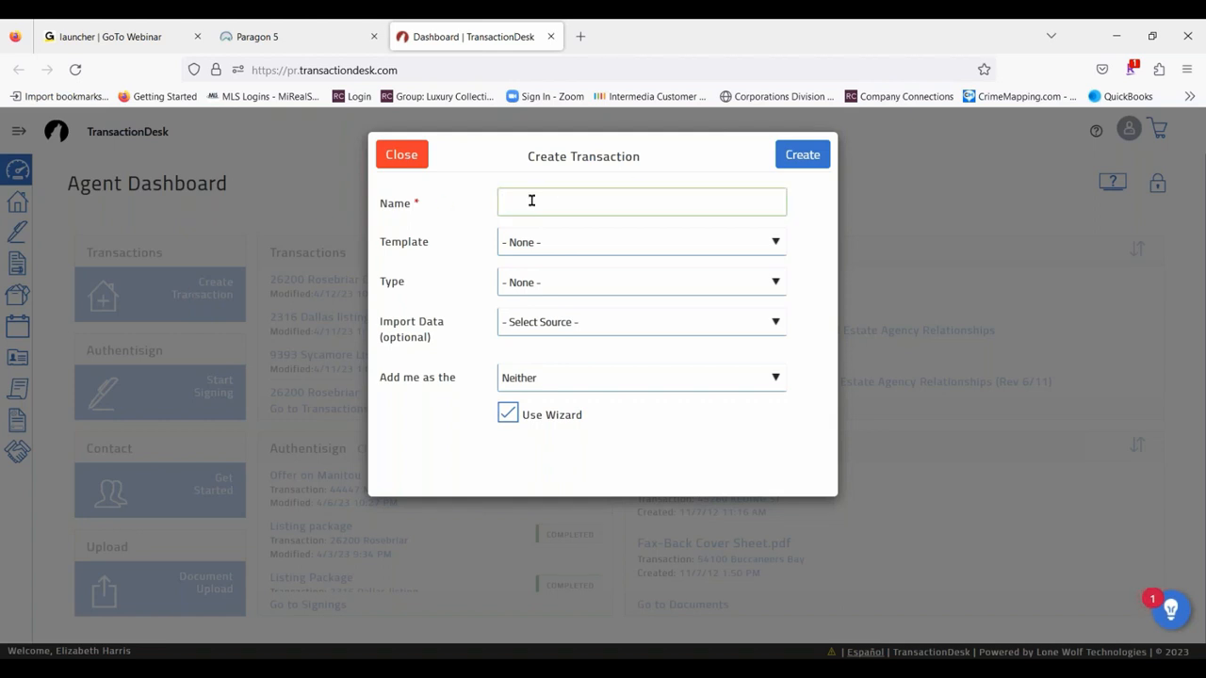
{"action": "type", "text": "Class"}
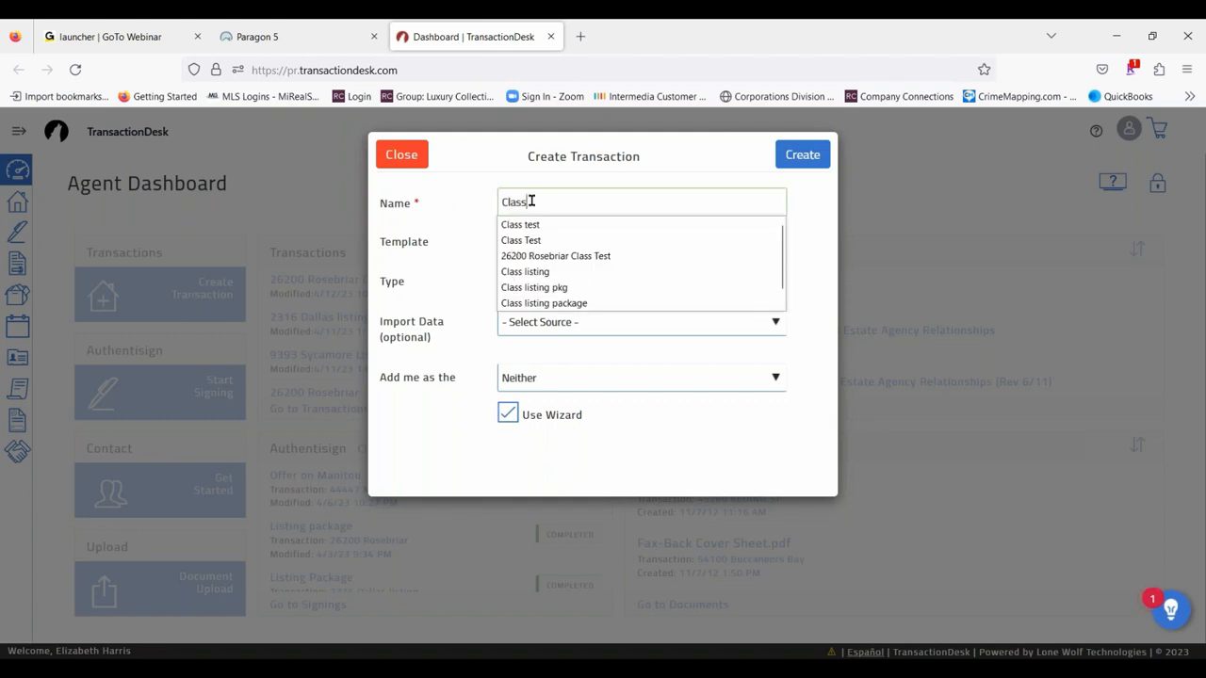
{"action": "type", "text": " listing"}
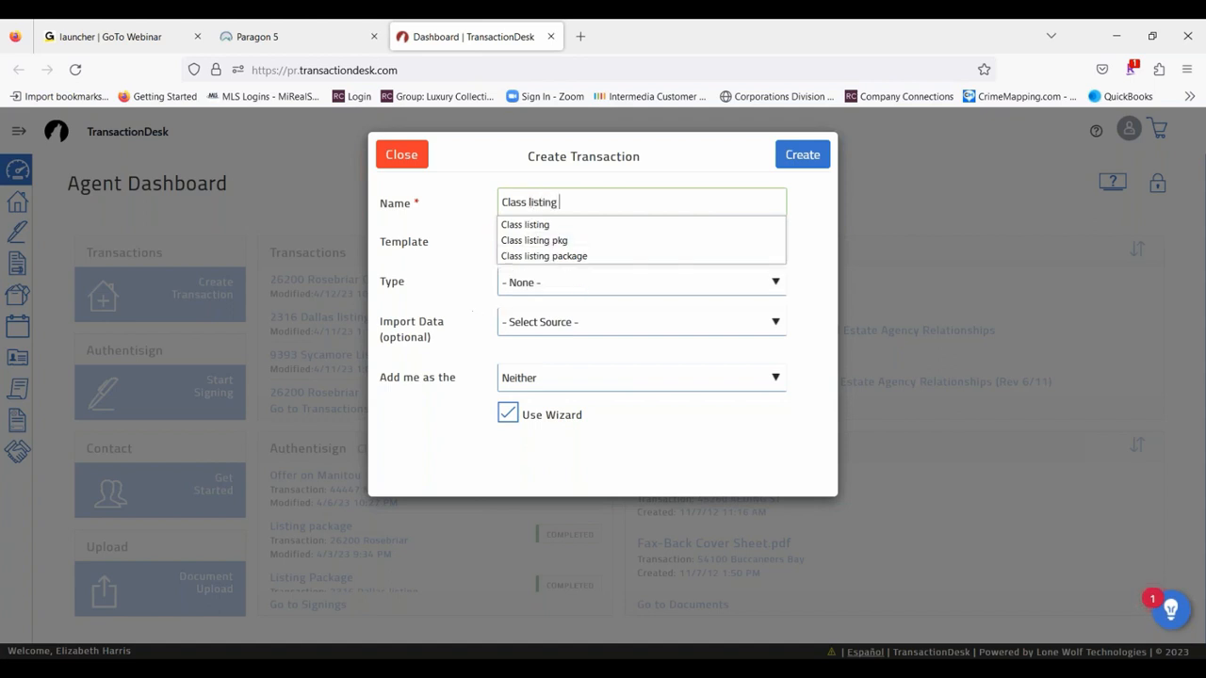
{"action": "left_click", "coordinate": [471, 212]}
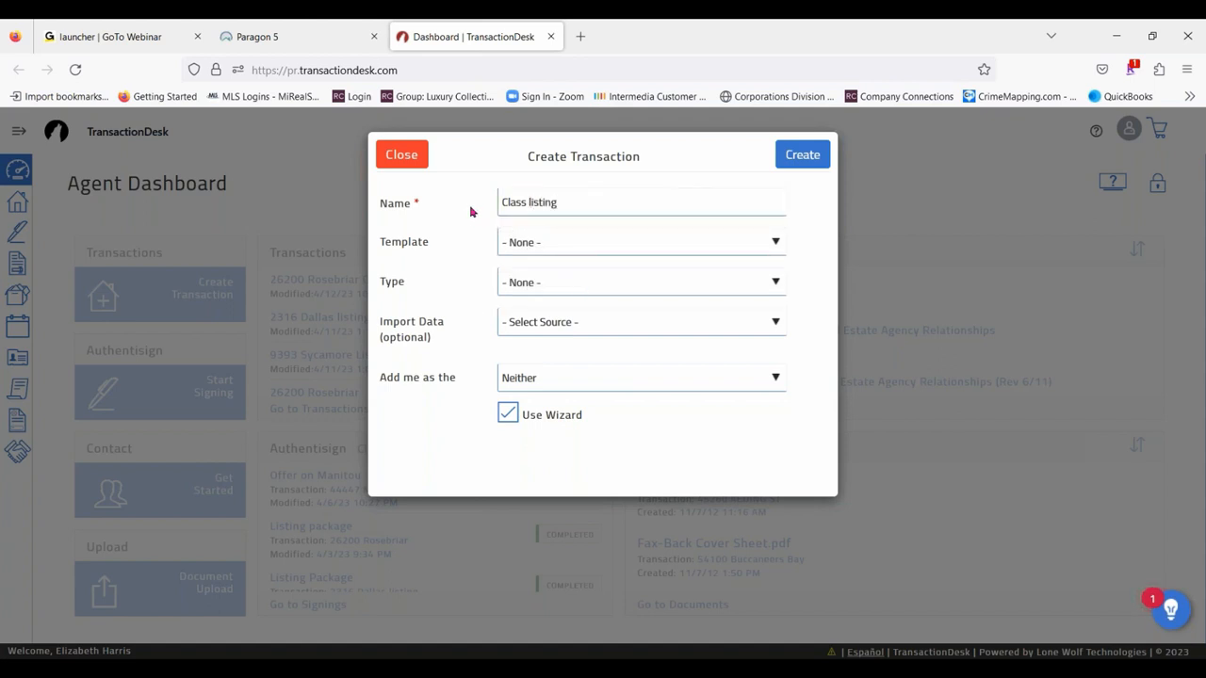
{"action": "left_click", "coordinate": [582, 245]}
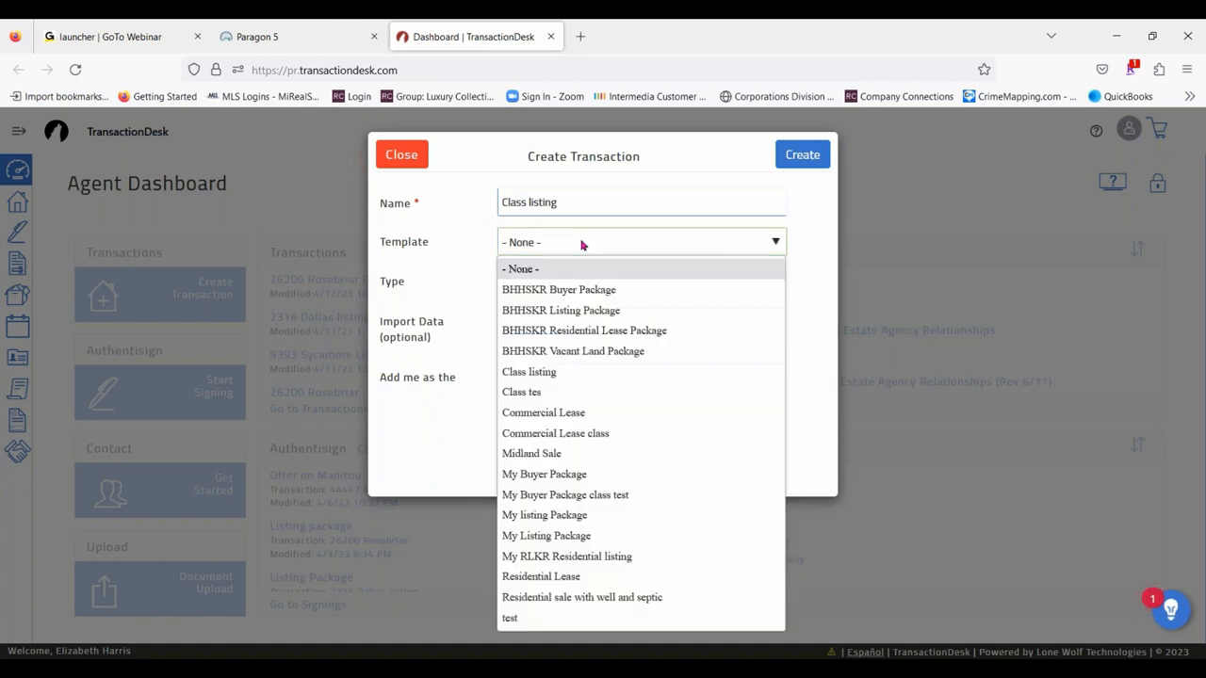
{"action": "left_click", "coordinate": [595, 315]}
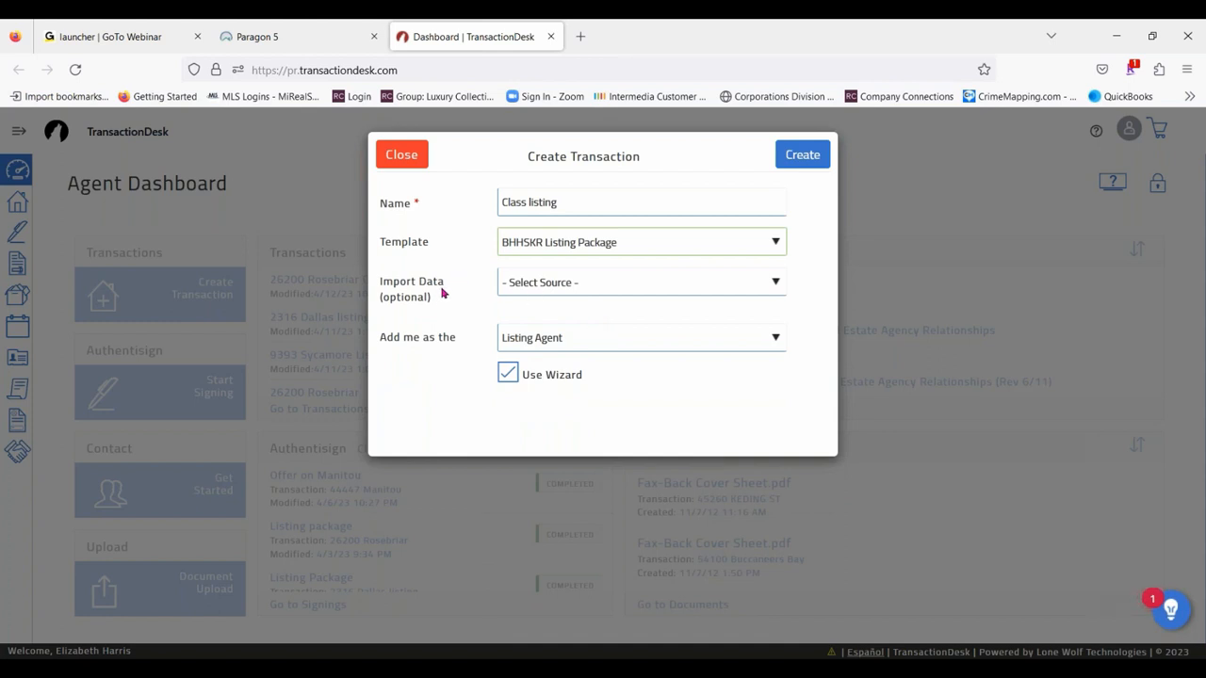
- Set the transaction's import data source to Realist (MiRealSource) and its county to Oakland
{"action": "left_click", "coordinate": [657, 288]}
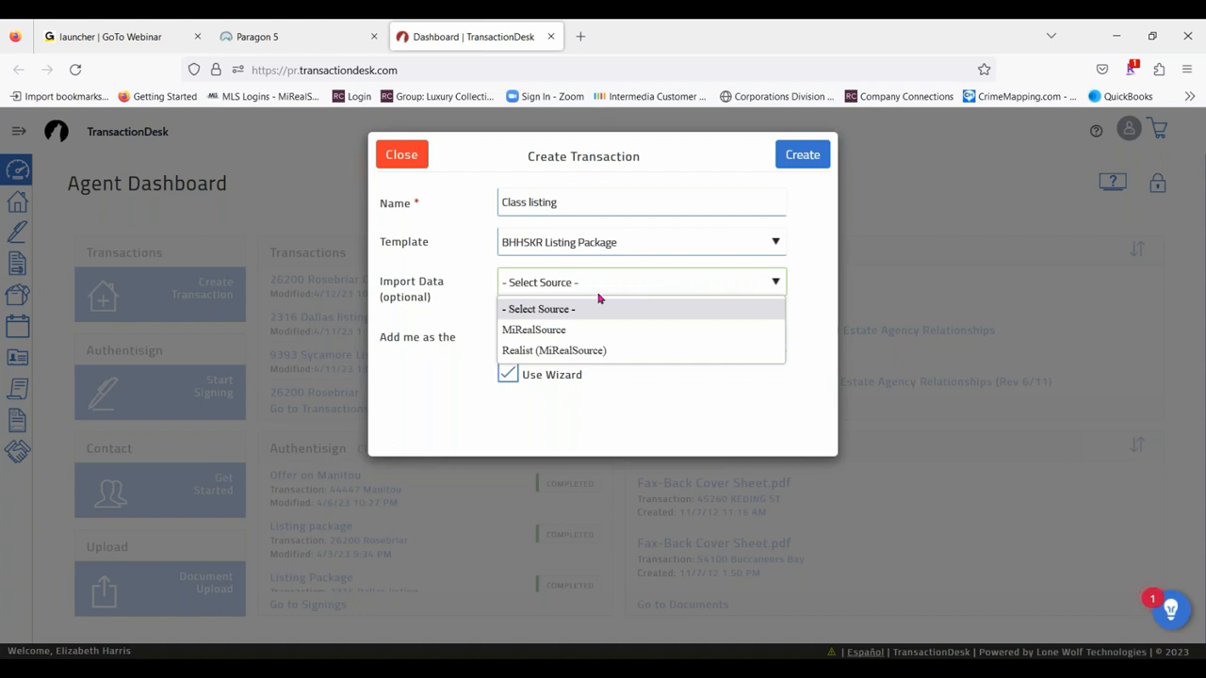
{"action": "left_click", "coordinate": [524, 351]}
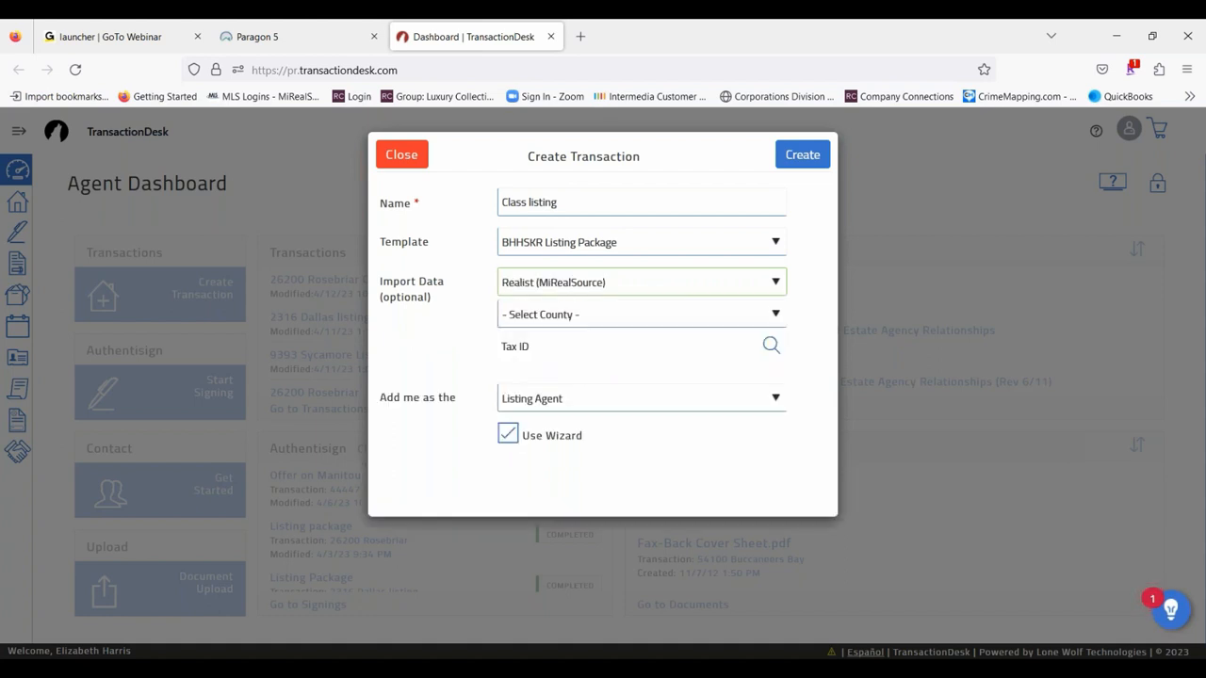
{"action": "left_click", "coordinate": [626, 314]}
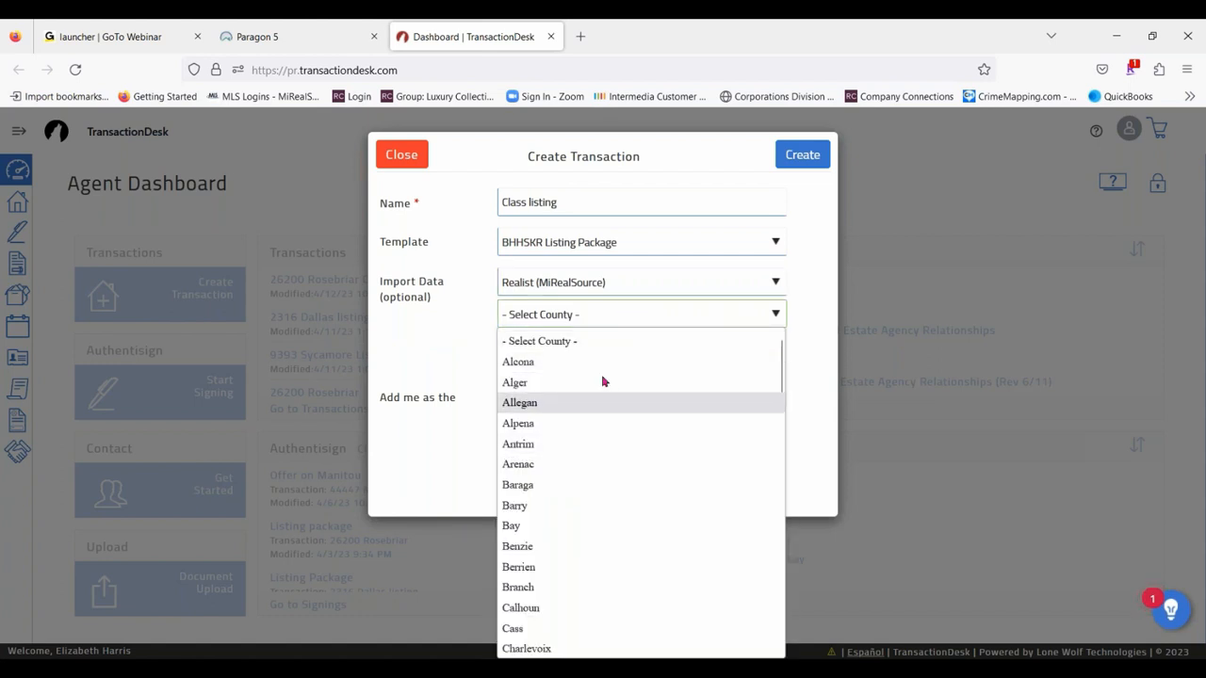
{"action": "scroll", "coordinate": [607, 402], "scroll_direction": "down", "scroll_amount": 3}
{"action": "scroll", "coordinate": [613, 443], "scroll_direction": "down", "scroll_amount": 10}
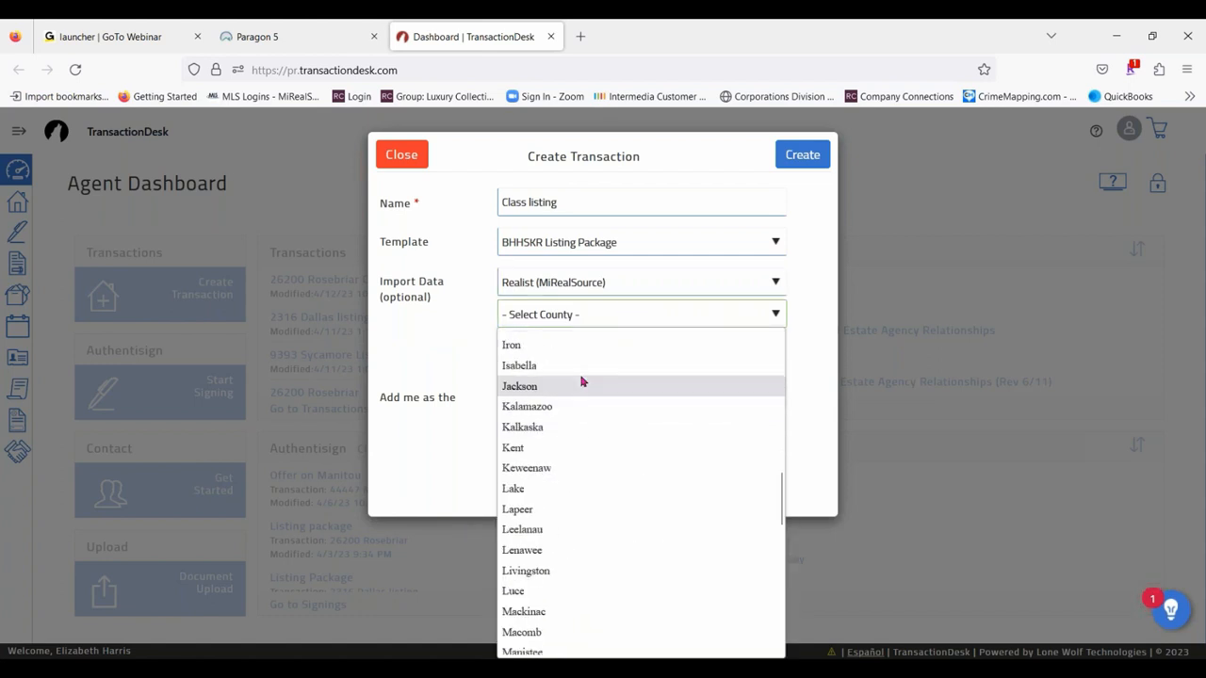
{"action": "scroll", "coordinate": [579, 377], "scroll_direction": "down", "scroll_amount": 6}
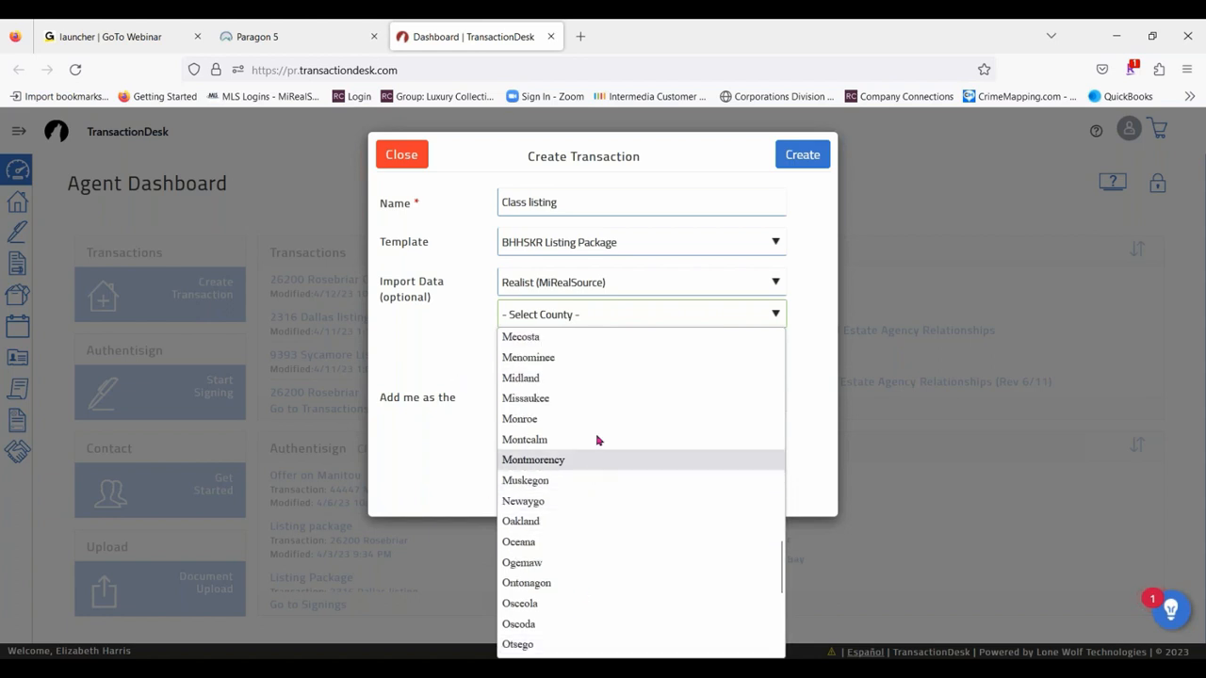
{"action": "scroll", "coordinate": [603, 471], "scroll_direction": "down", "scroll_amount": 3}
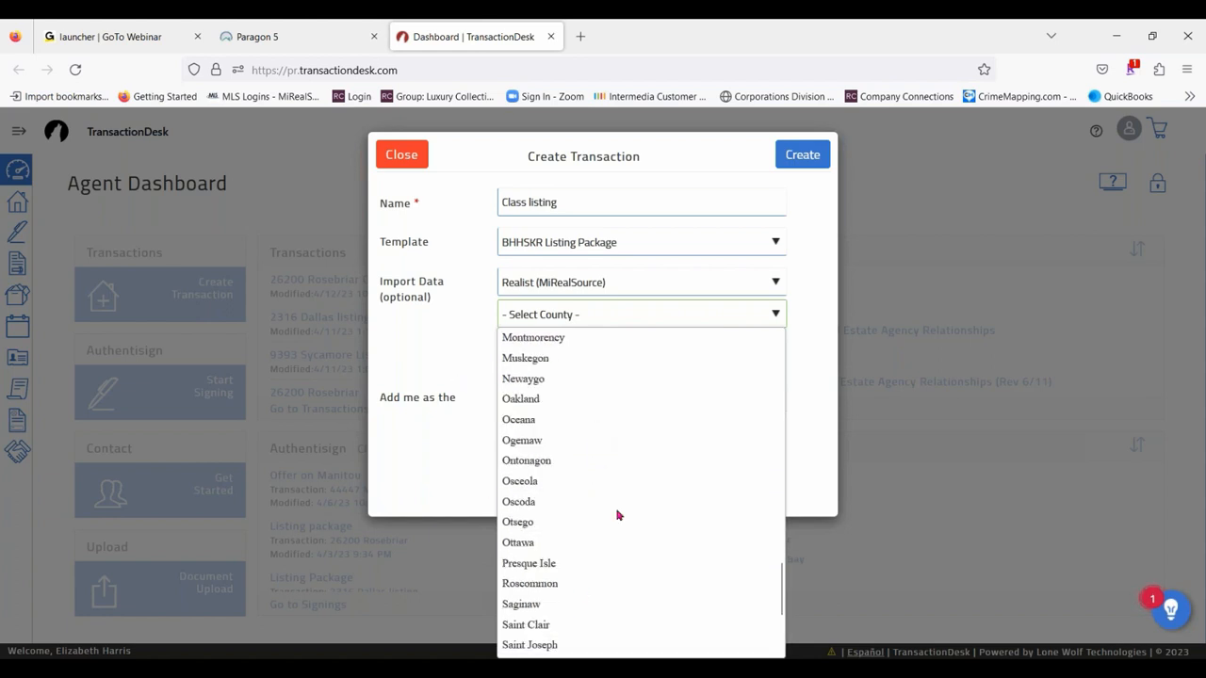
{"action": "left_click", "coordinate": [544, 400]}
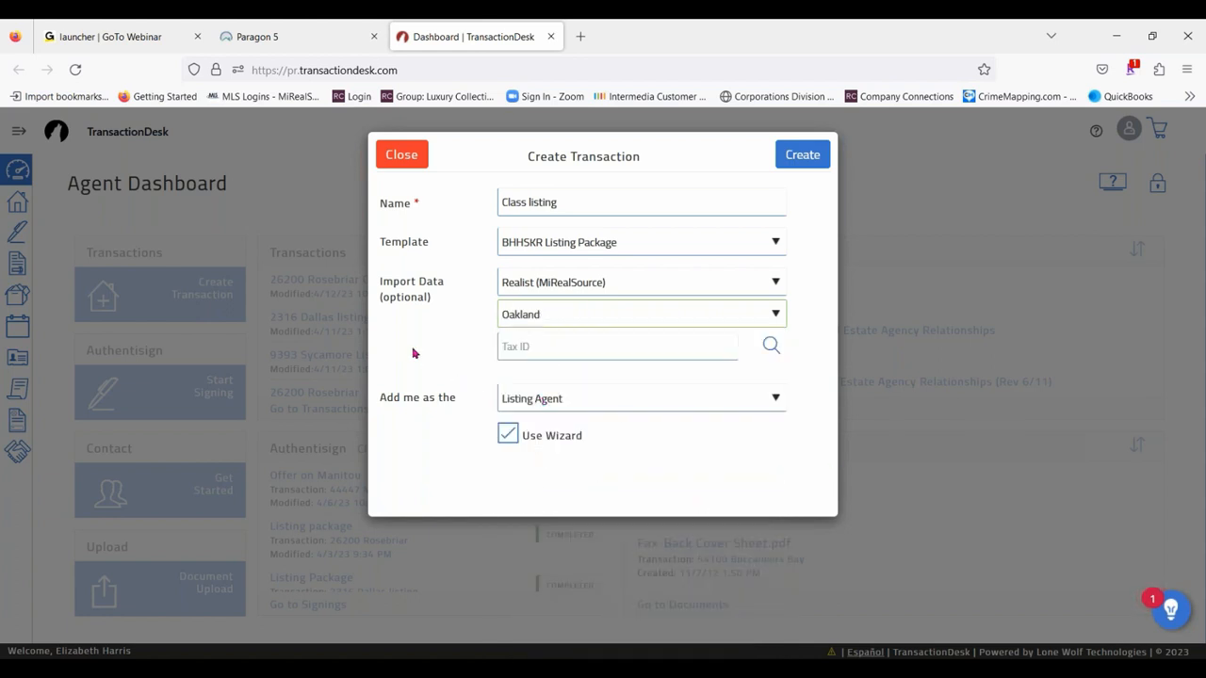
- Search the Oakland tax records by the property's street number and street name, and run the same search again
{"action": "left_click", "coordinate": [512, 346]}
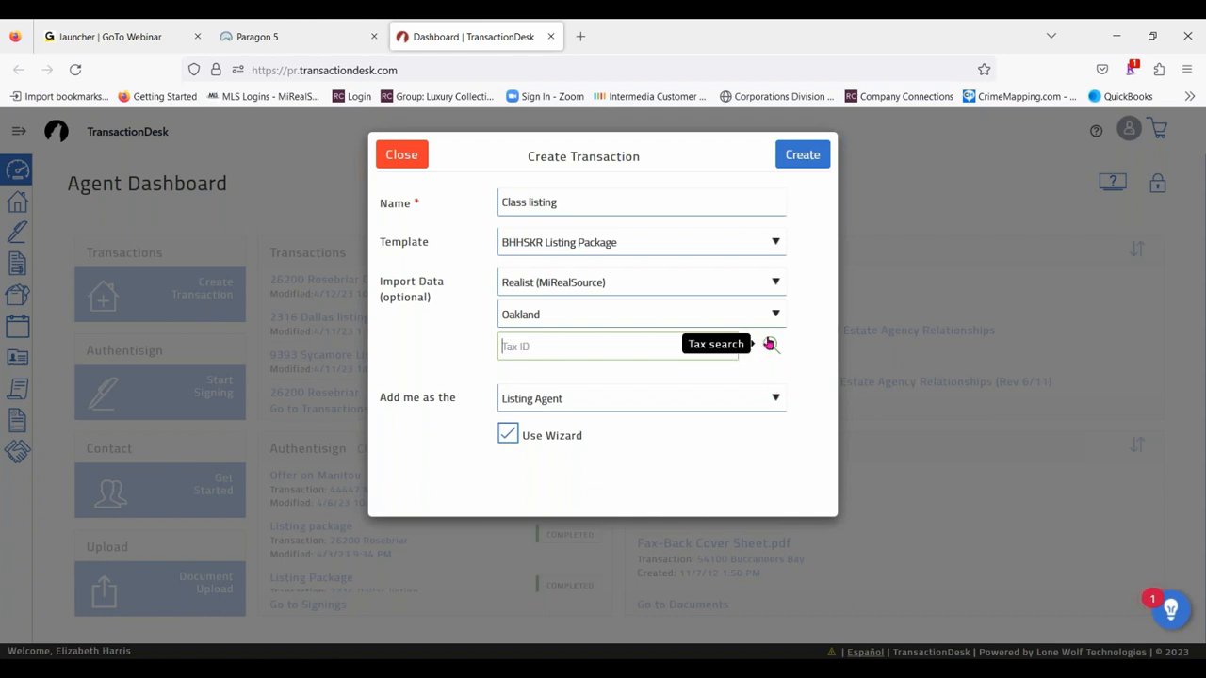
{"action": "left_click", "coordinate": [769, 345]}
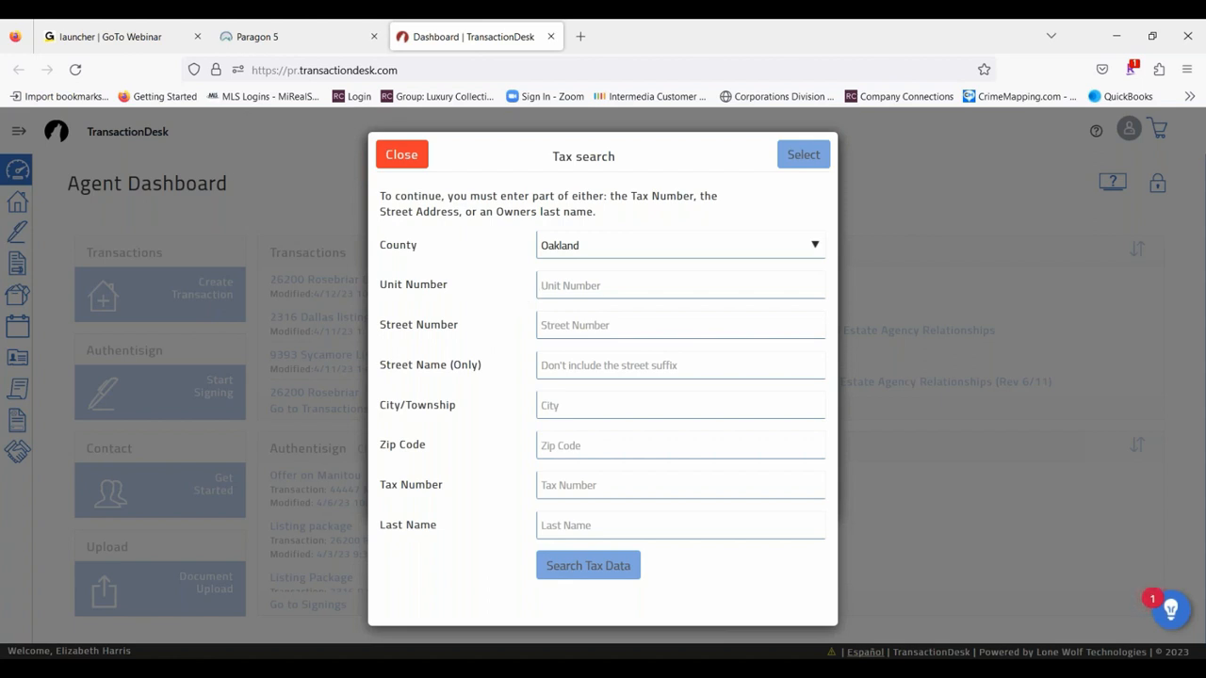
{"action": "left_click", "coordinate": [575, 323]}
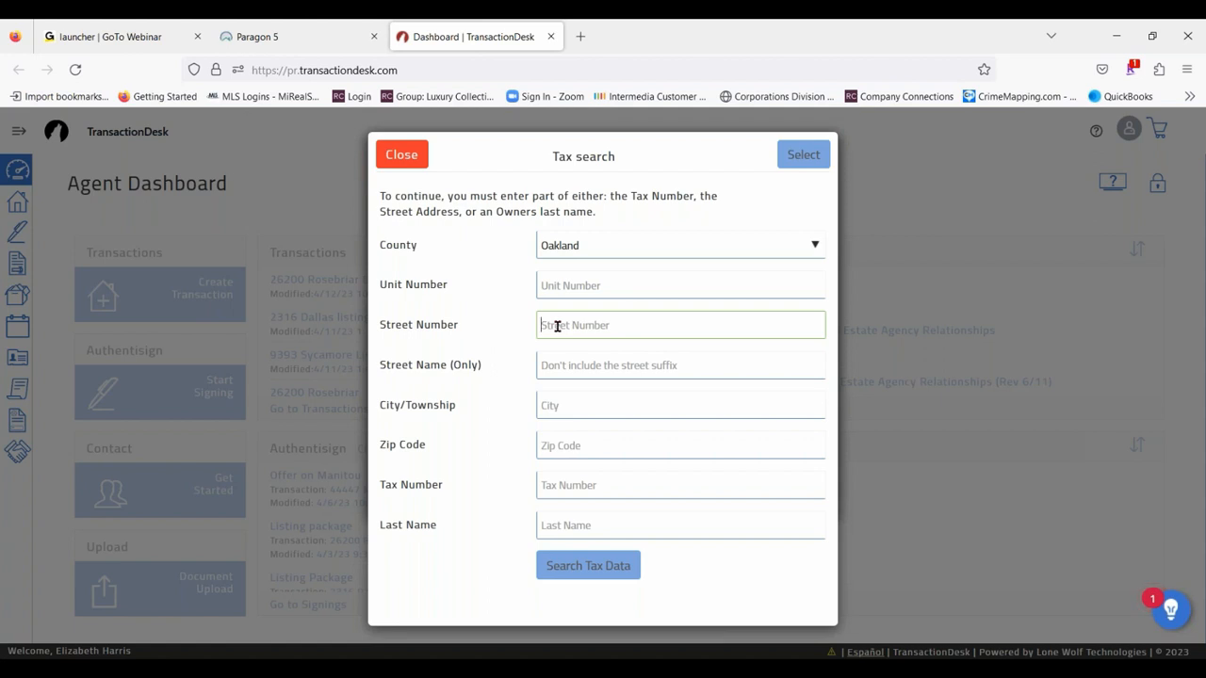
{"action": "left_click", "coordinate": [563, 368]}
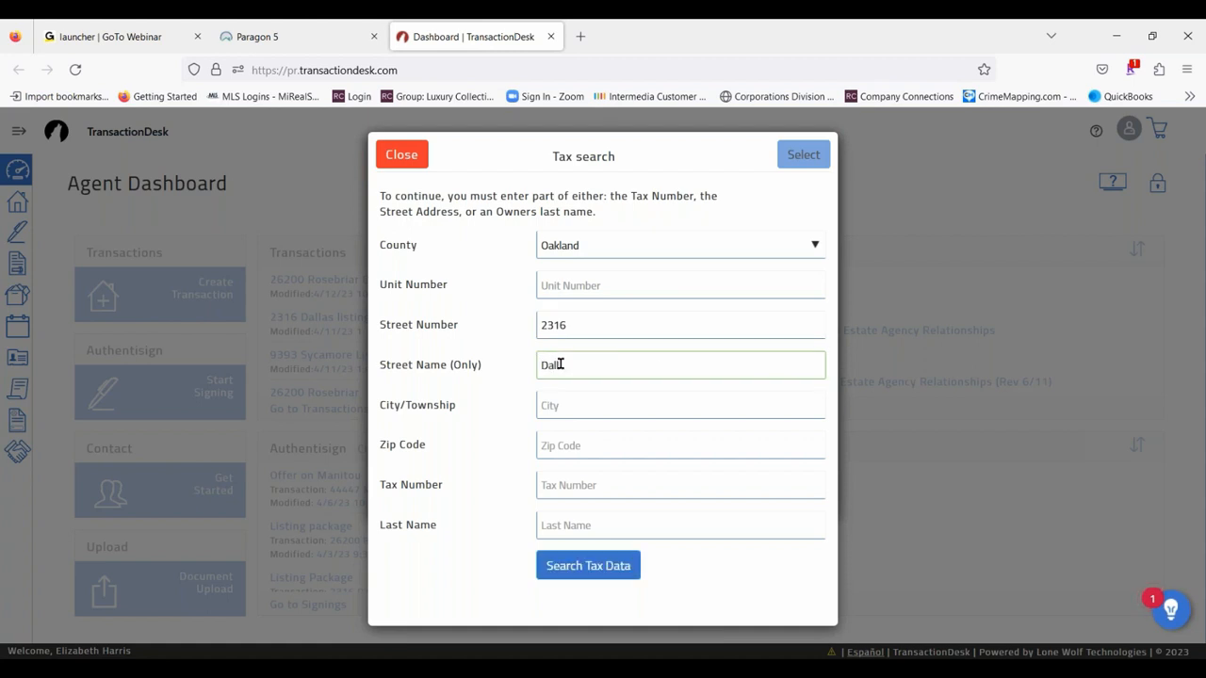
{"action": "left_click", "coordinate": [609, 576]}
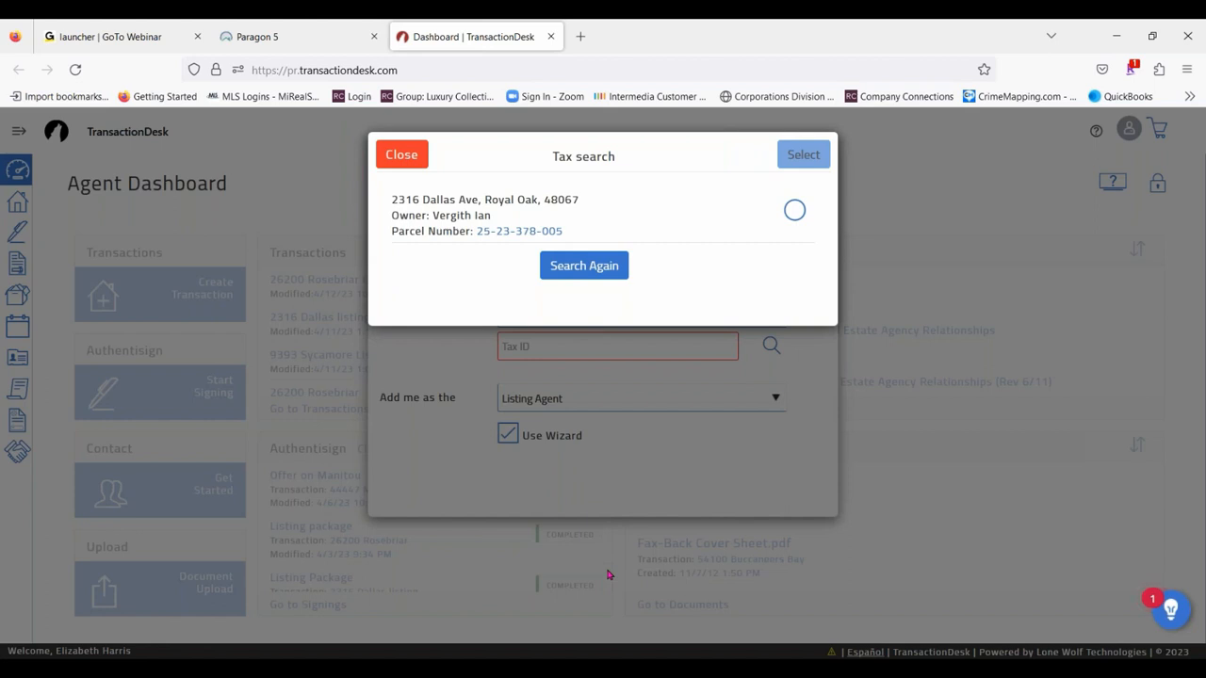
{"action": "left_click", "coordinate": [580, 268]}
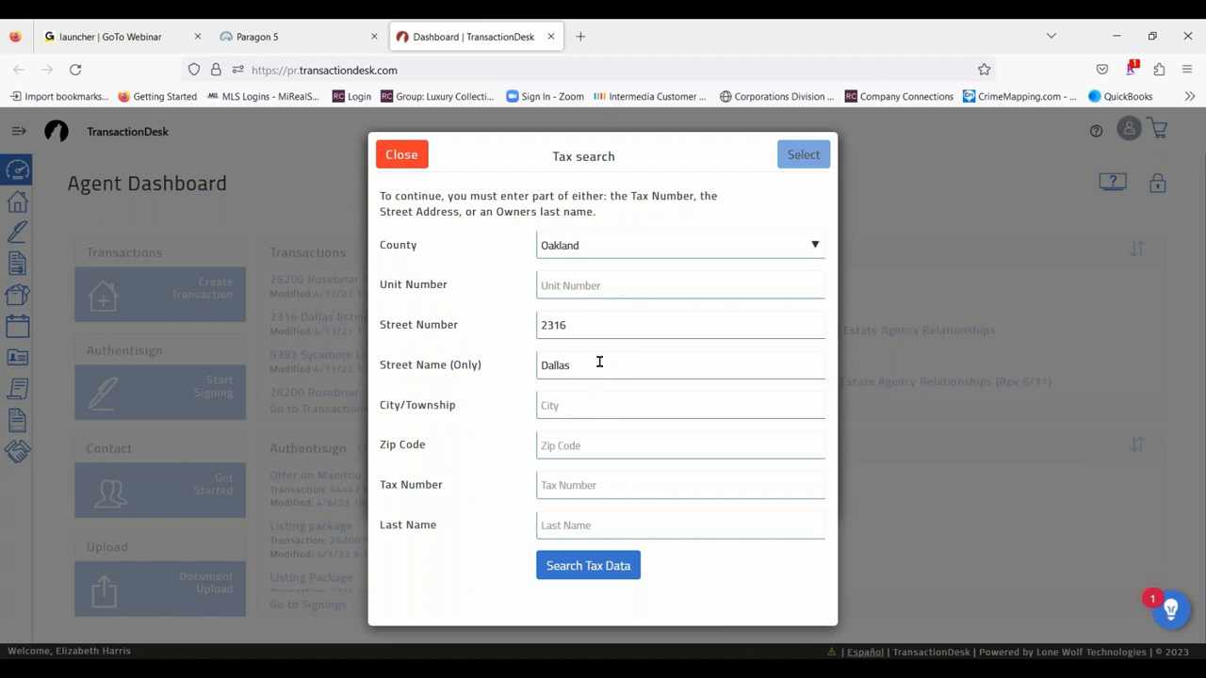
{"action": "left_click", "coordinate": [590, 573]}
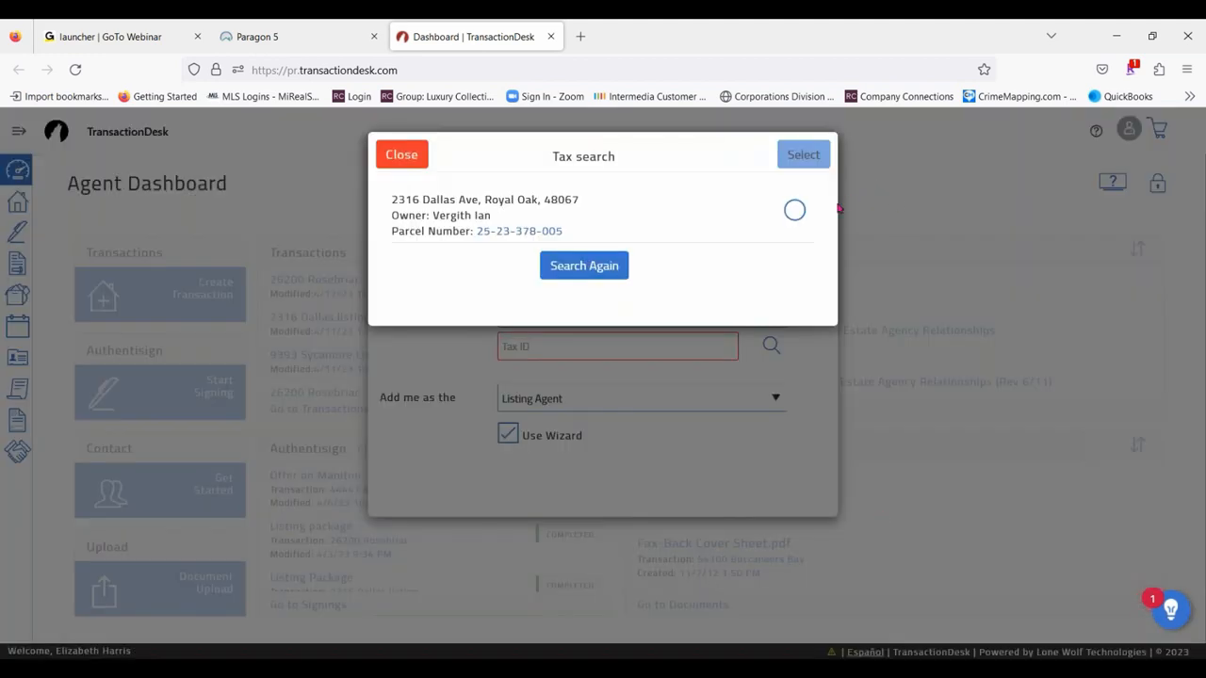
- Select the matching property's tax record for import and create the transaction
{"action": "left_click", "coordinate": [795, 213]}
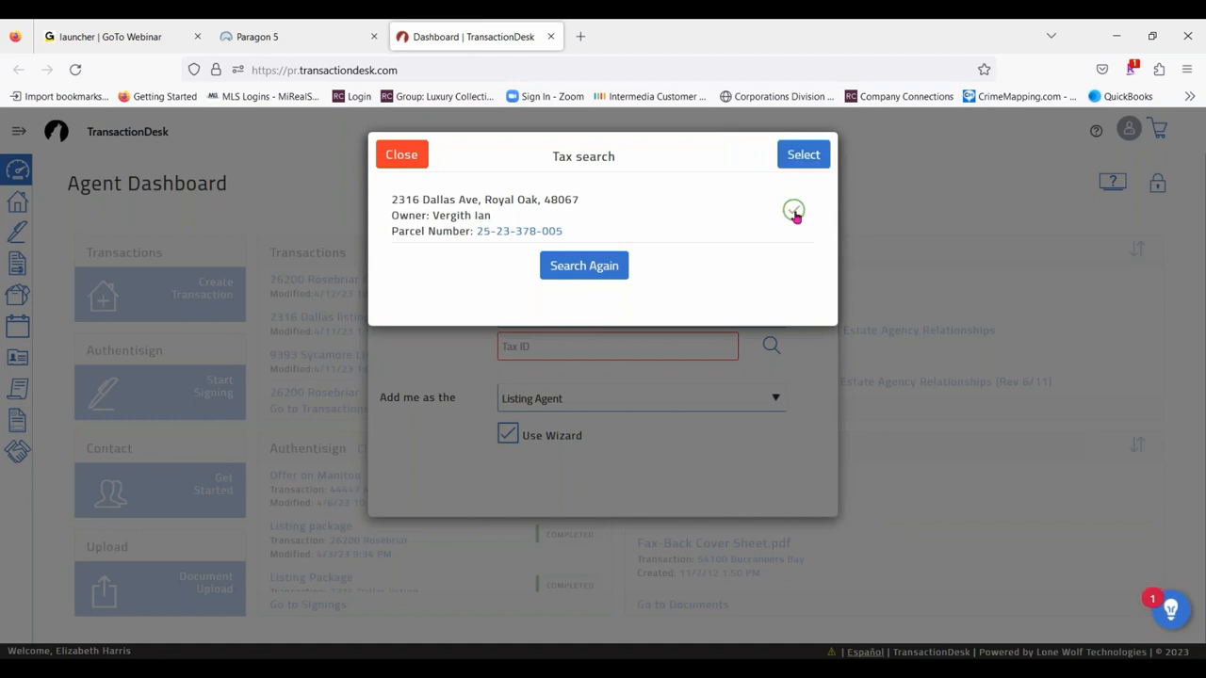
{"action": "left_click", "coordinate": [799, 153]}
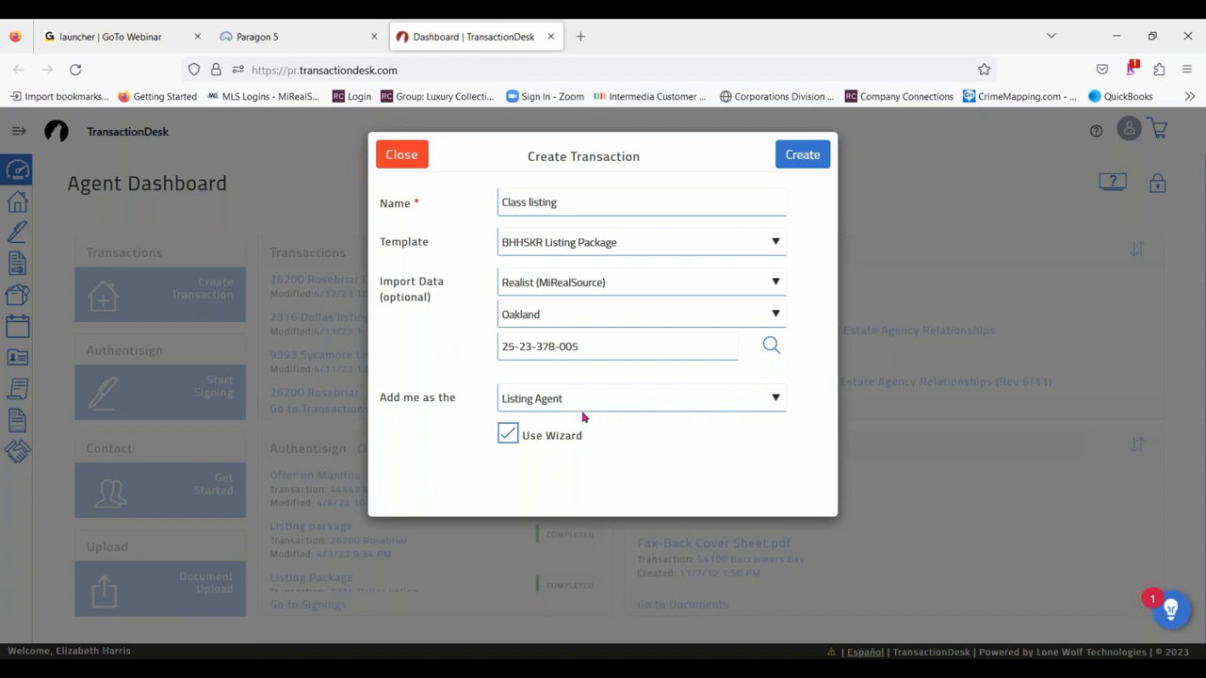
{"action": "left_click", "coordinate": [807, 154]}
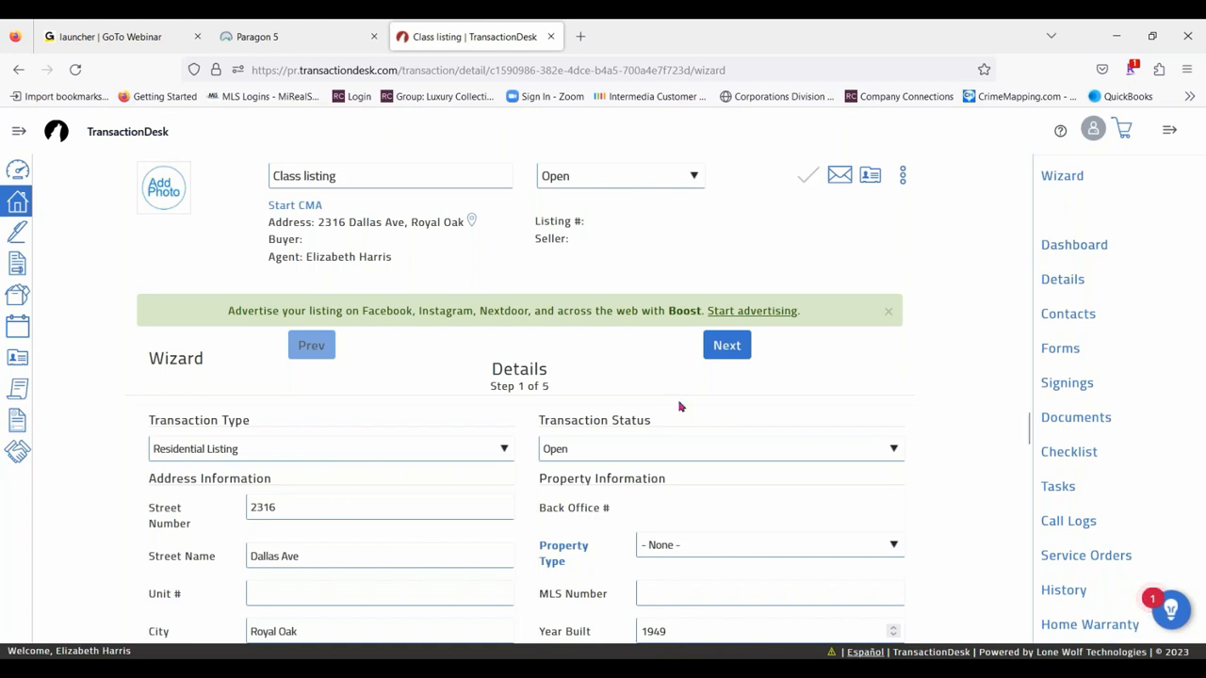
- Set the list price to 189900 in the transaction wizard's listing information
{"action": "scroll", "coordinate": [680, 406], "scroll_direction": "down", "scroll_amount": 1}
{"action": "scroll", "coordinate": [456, 513], "scroll_direction": "down", "scroll_amount": 2}
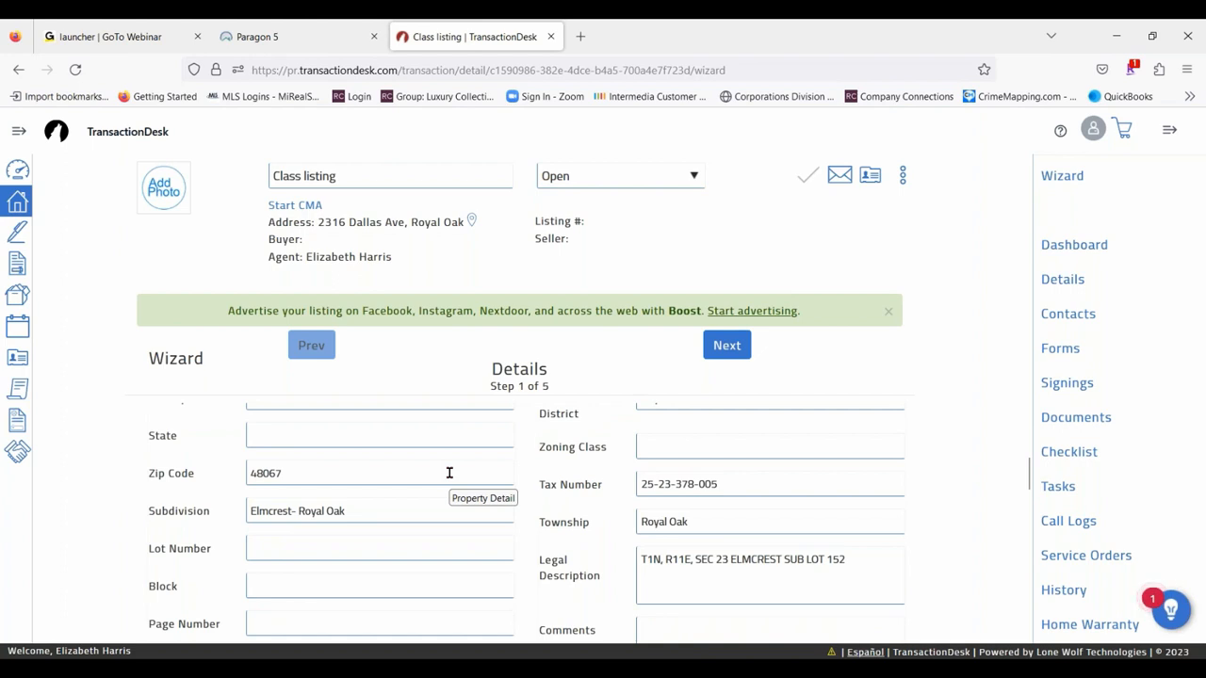
{"action": "scroll", "coordinate": [450, 473], "scroll_direction": "down", "scroll_amount": 2}
{"action": "scroll", "coordinate": [533, 477], "scroll_direction": "down", "scroll_amount": 2}
{"action": "scroll", "coordinate": [540, 461], "scroll_direction": "up", "scroll_amount": 2}
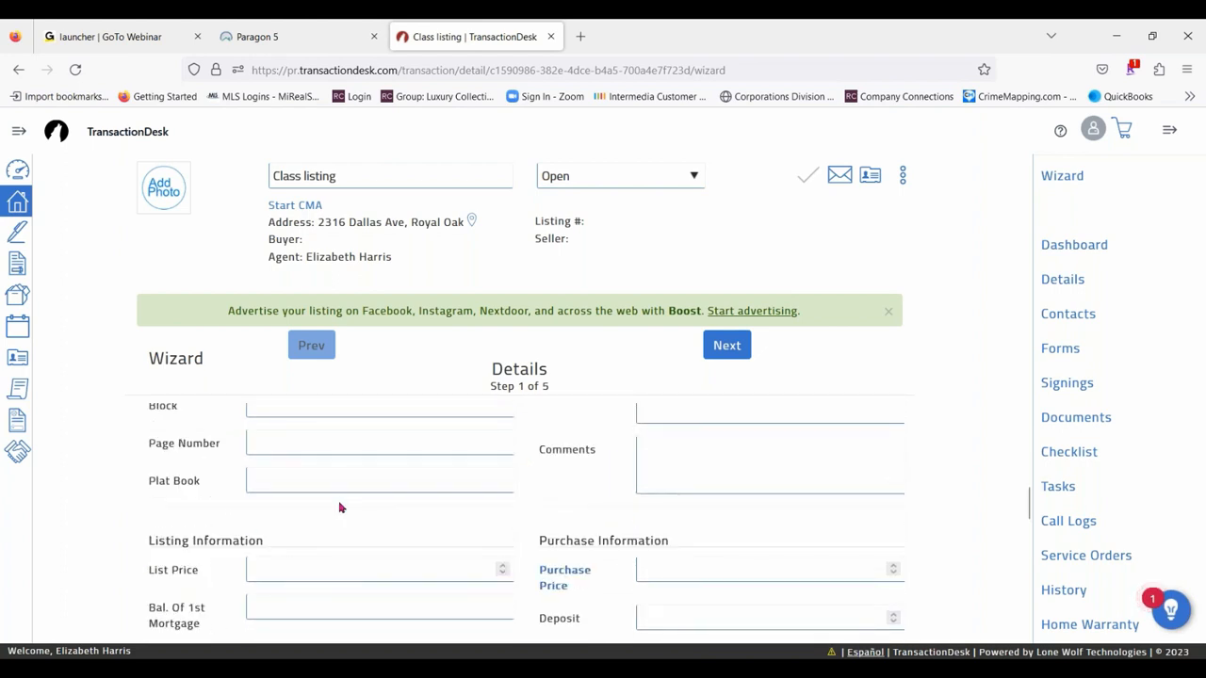
{"action": "scroll", "coordinate": [283, 565], "scroll_direction": "down", "scroll_amount": 1}
{"action": "left_click", "coordinate": [279, 481]}
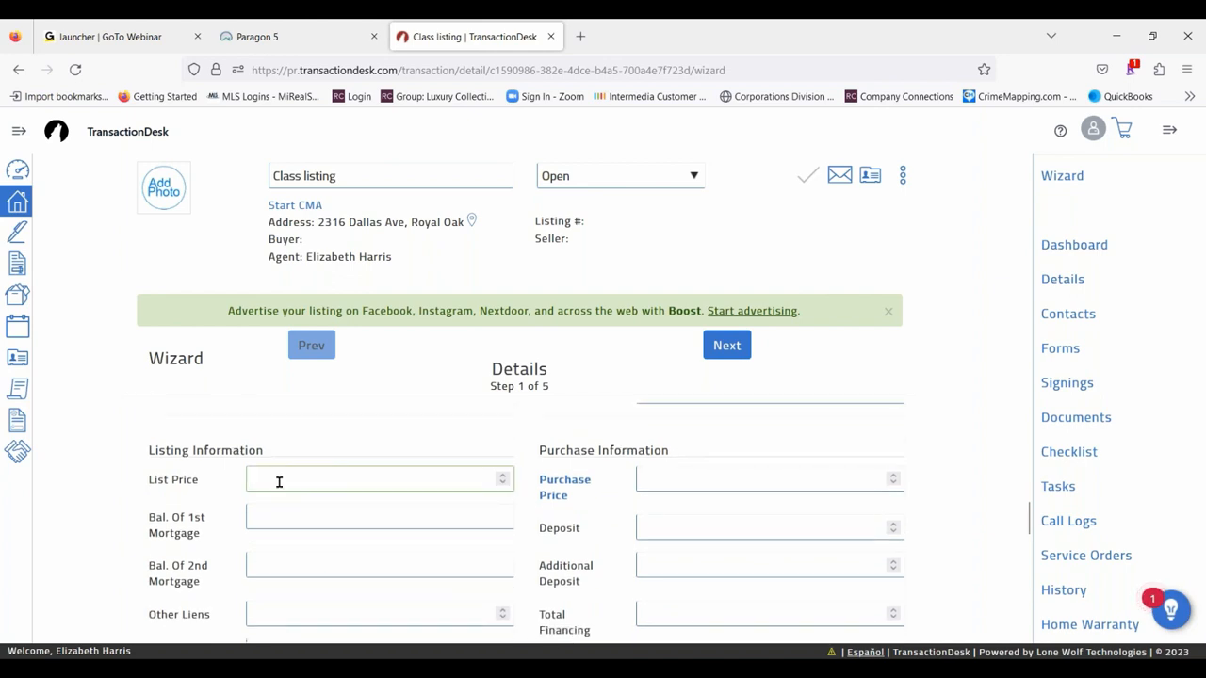
{"action": "type", "text": "18"}
{"action": "type", "text": "9900"}
- Enter "Bathroom fixture will be replaced" as the property exclusions and advance the wizard to the transaction dates
{"action": "scroll", "coordinate": [311, 561], "scroll_direction": "down", "scroll_amount": 2}
{"action": "scroll", "coordinate": [245, 537], "scroll_direction": "down", "scroll_amount": 1}
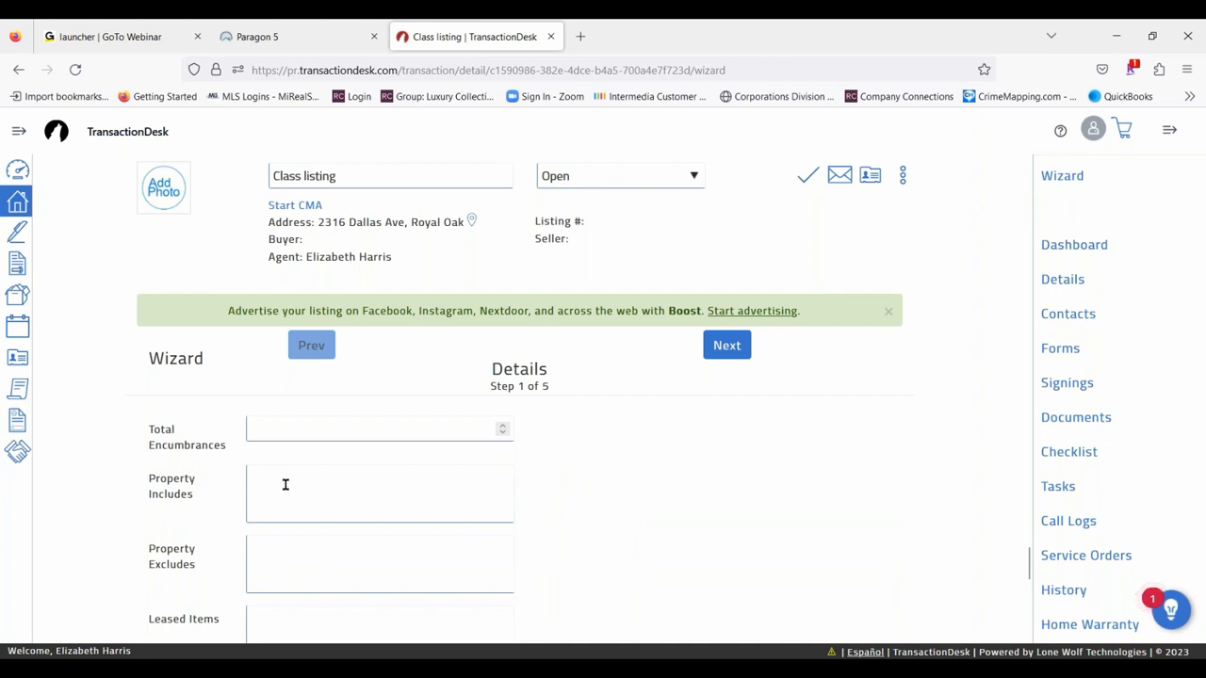
{"action": "left_click", "coordinate": [275, 559]}
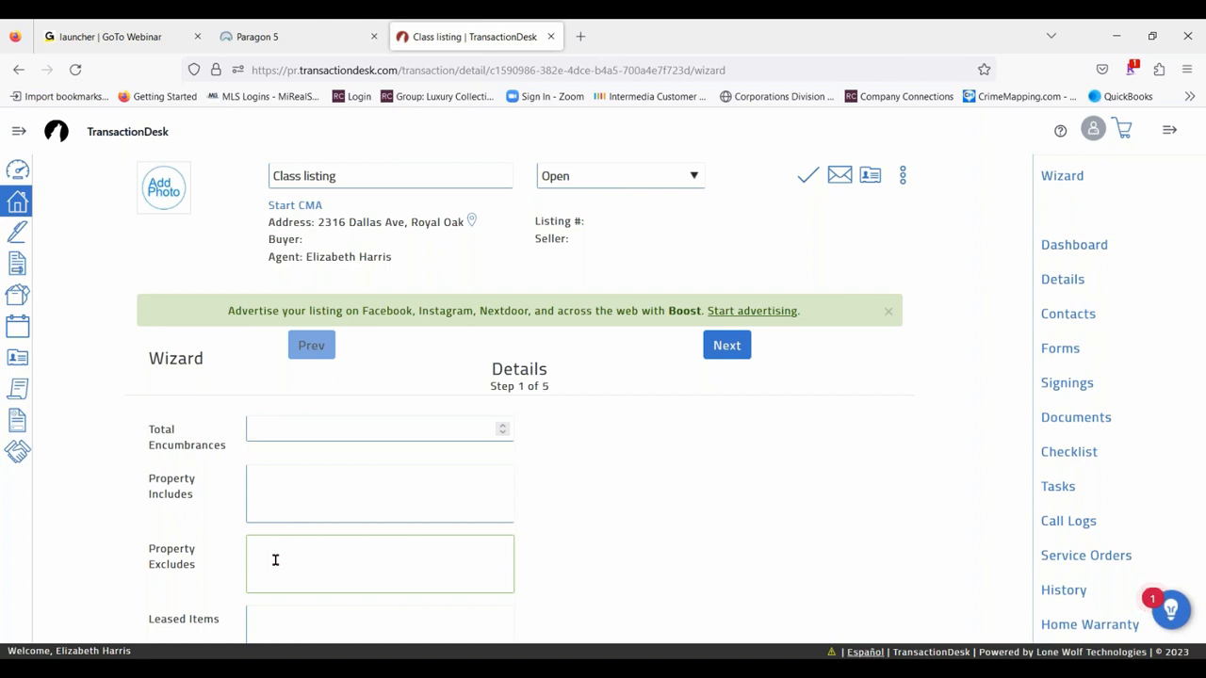
{"action": "type", "text": "Bathroom fixture will be rep"}
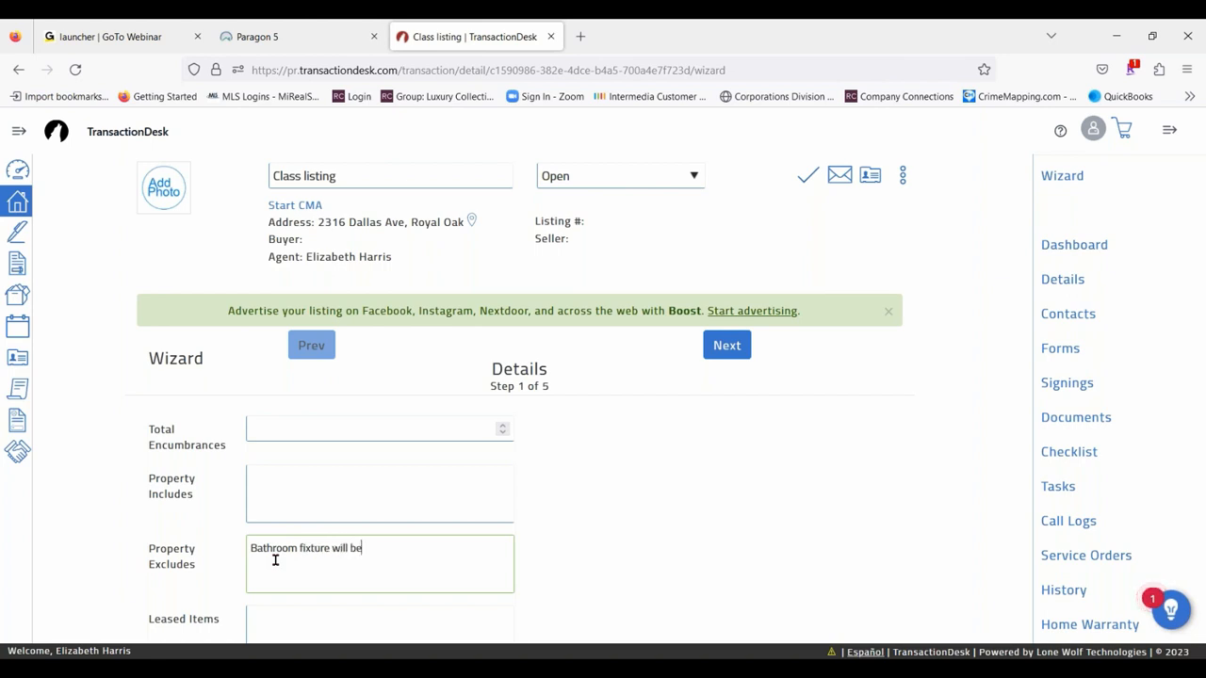
{"action": "type", "text": "laced"}
{"action": "left_click", "coordinate": [723, 349]}
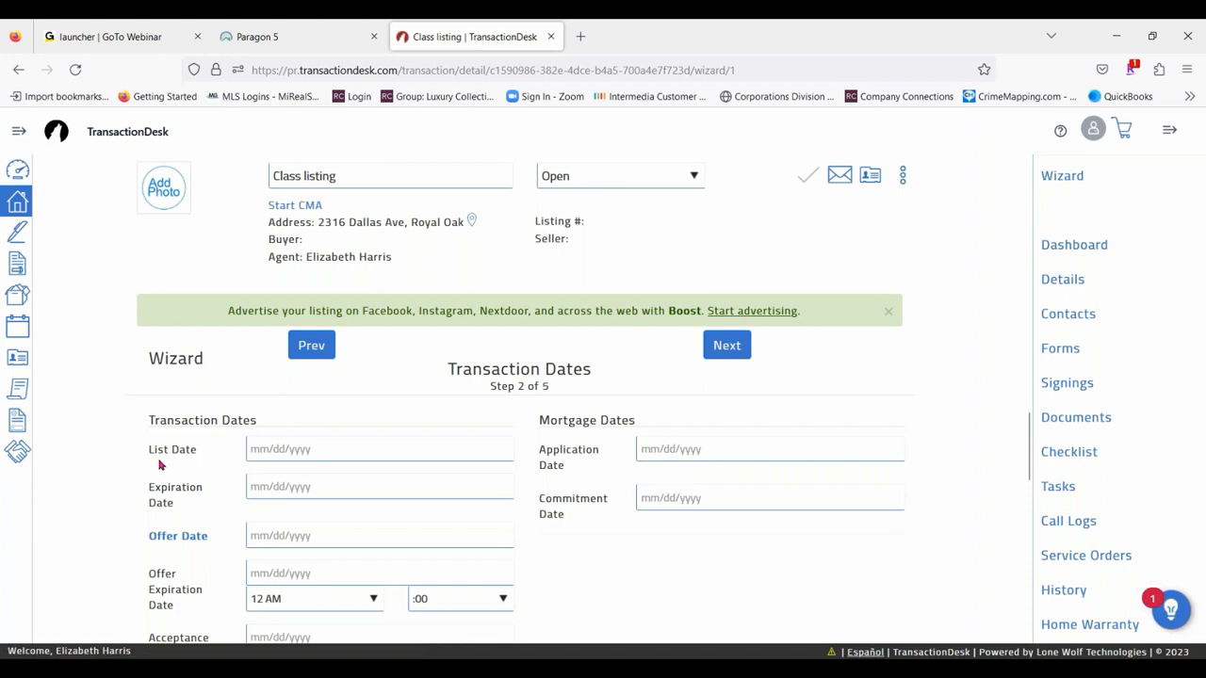
- Set the list date to 04/15/2023 and the expiration date to 04/22/2023, and advance the wizard to the contacts
{"action": "left_click", "coordinate": [267, 448]}
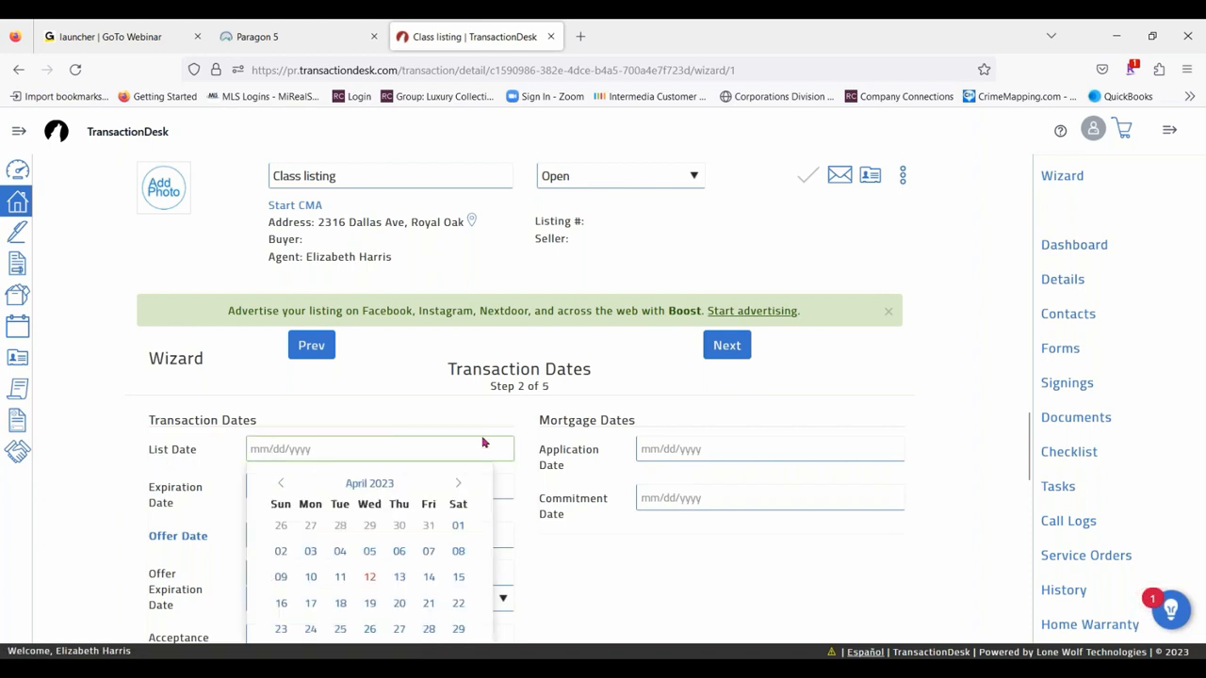
{"action": "left_click", "coordinate": [459, 576]}
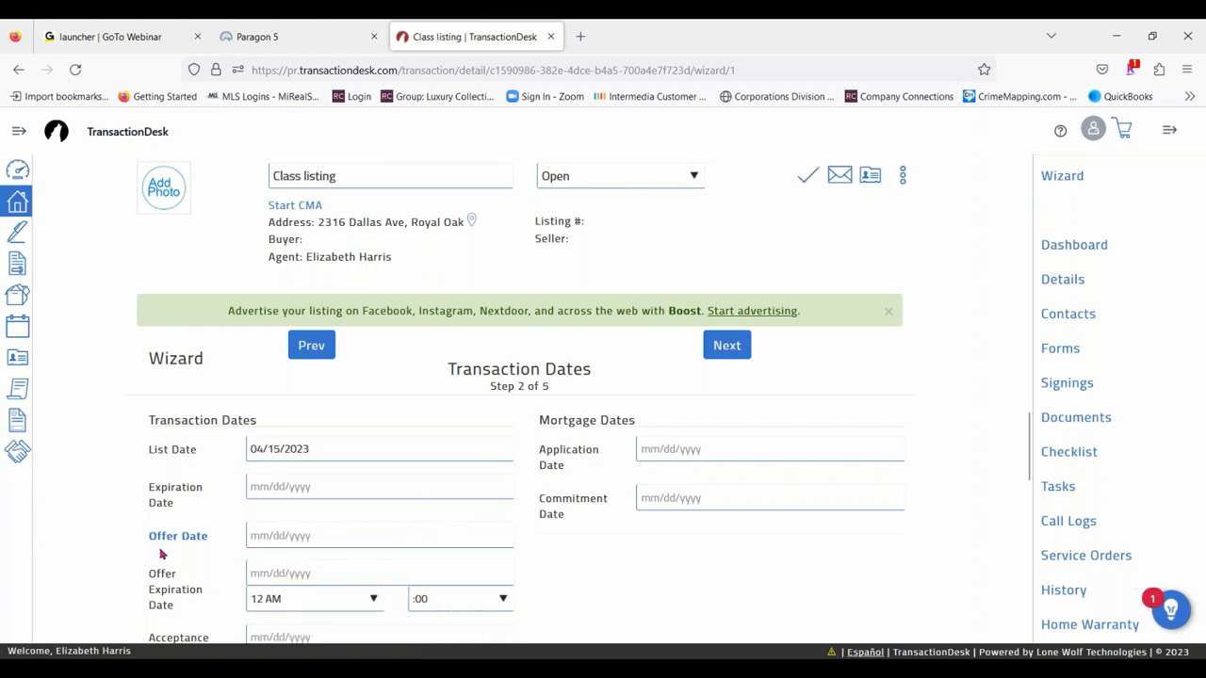
{"action": "left_click", "coordinate": [285, 490]}
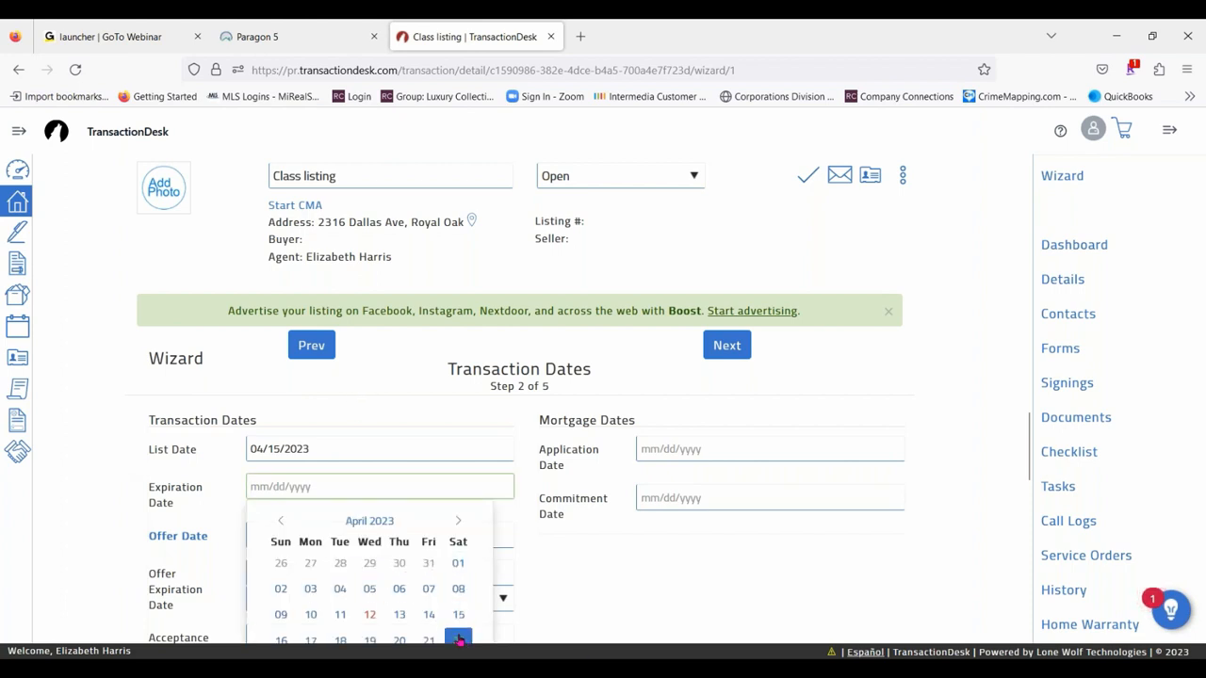
{"action": "left_click", "coordinate": [459, 640]}
{"action": "scroll", "coordinate": [188, 440], "scroll_direction": "down", "scroll_amount": 2}
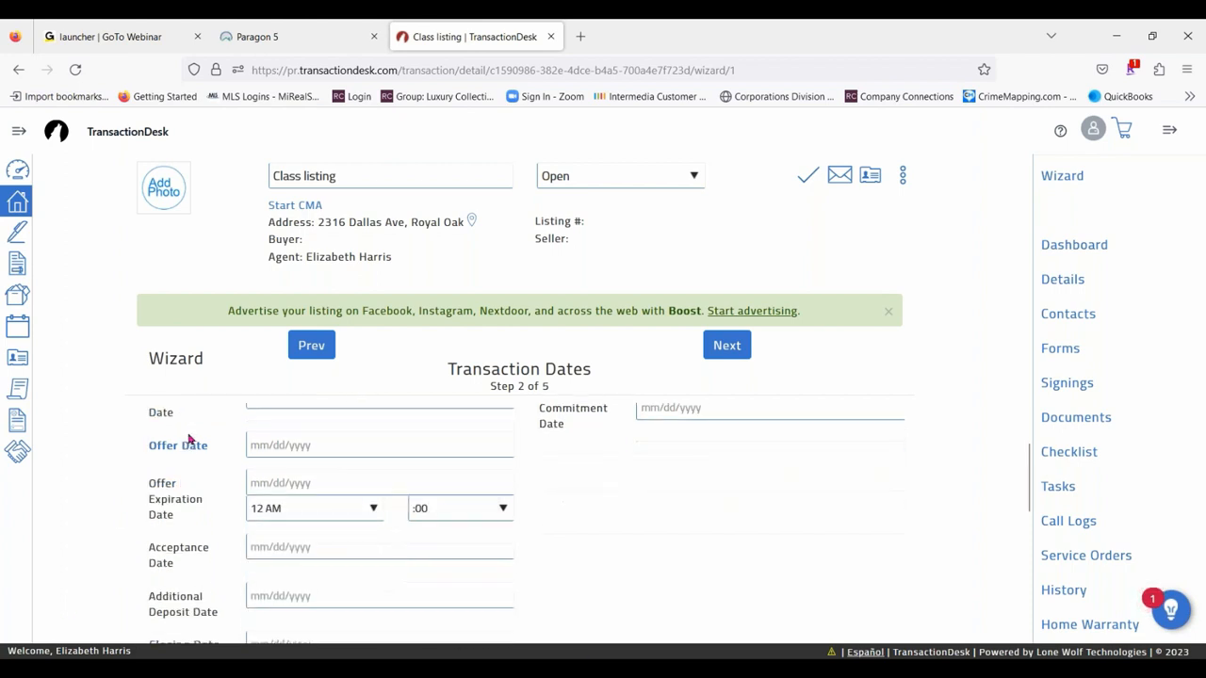
{"action": "scroll", "coordinate": [193, 443], "scroll_direction": "down", "scroll_amount": 4}
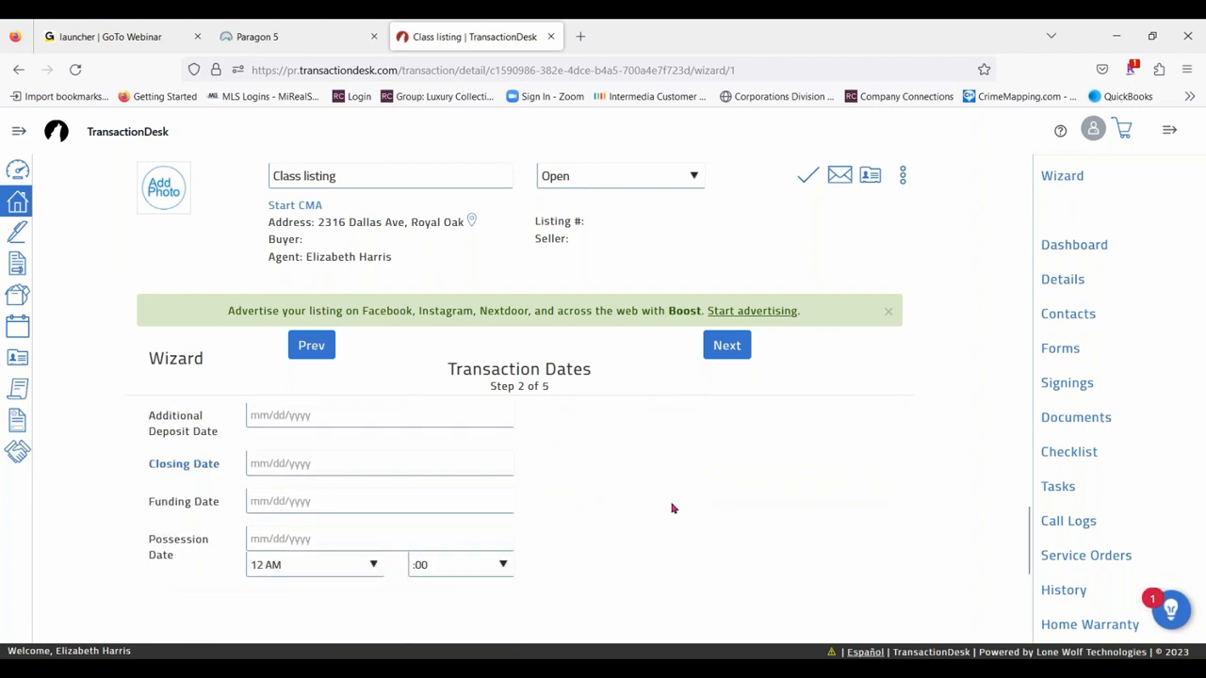
{"action": "scroll", "coordinate": [673, 509], "scroll_direction": "up", "scroll_amount": 6}
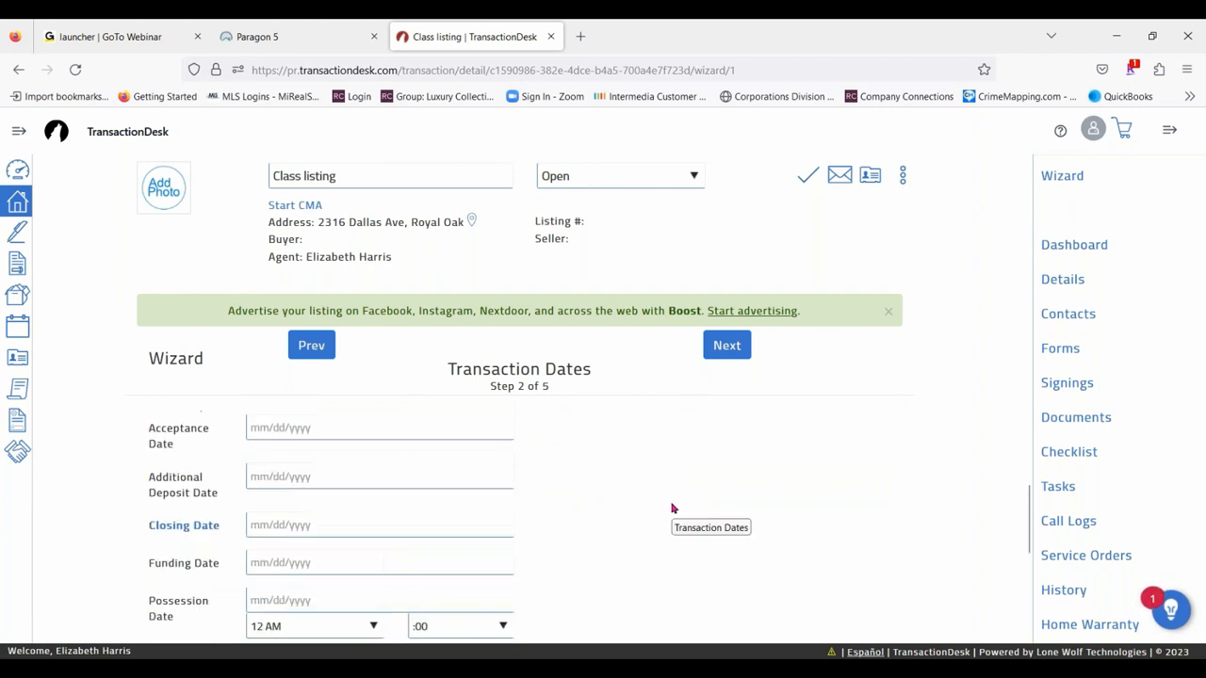
{"action": "left_click", "coordinate": [719, 345]}
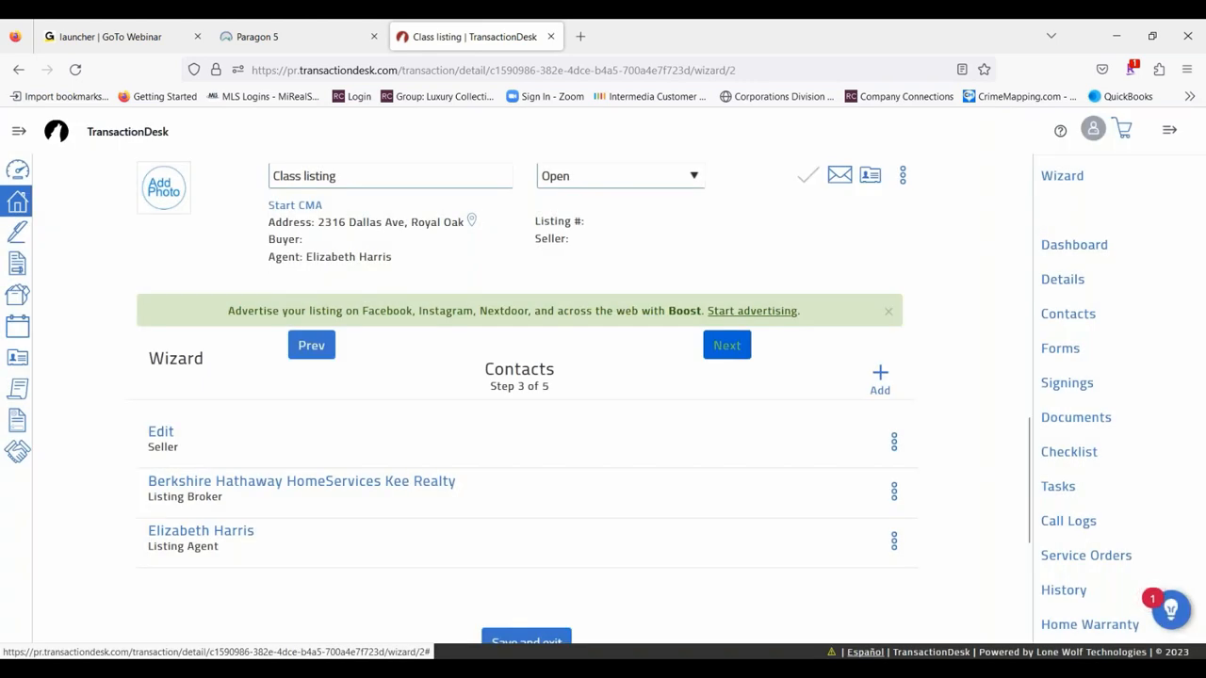
- Fill in the seller contact's first name, last name and e-mail, and save the contact
{"action": "left_click", "coordinate": [161, 433]}
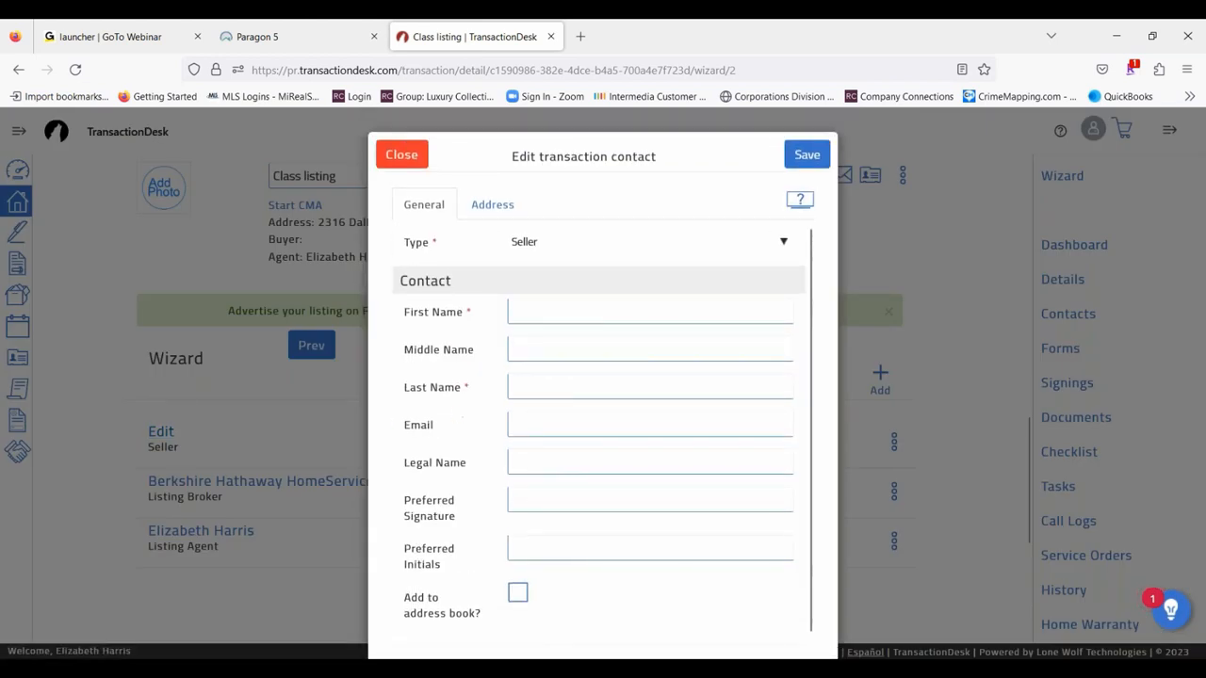
{"action": "left_click", "coordinate": [526, 311]}
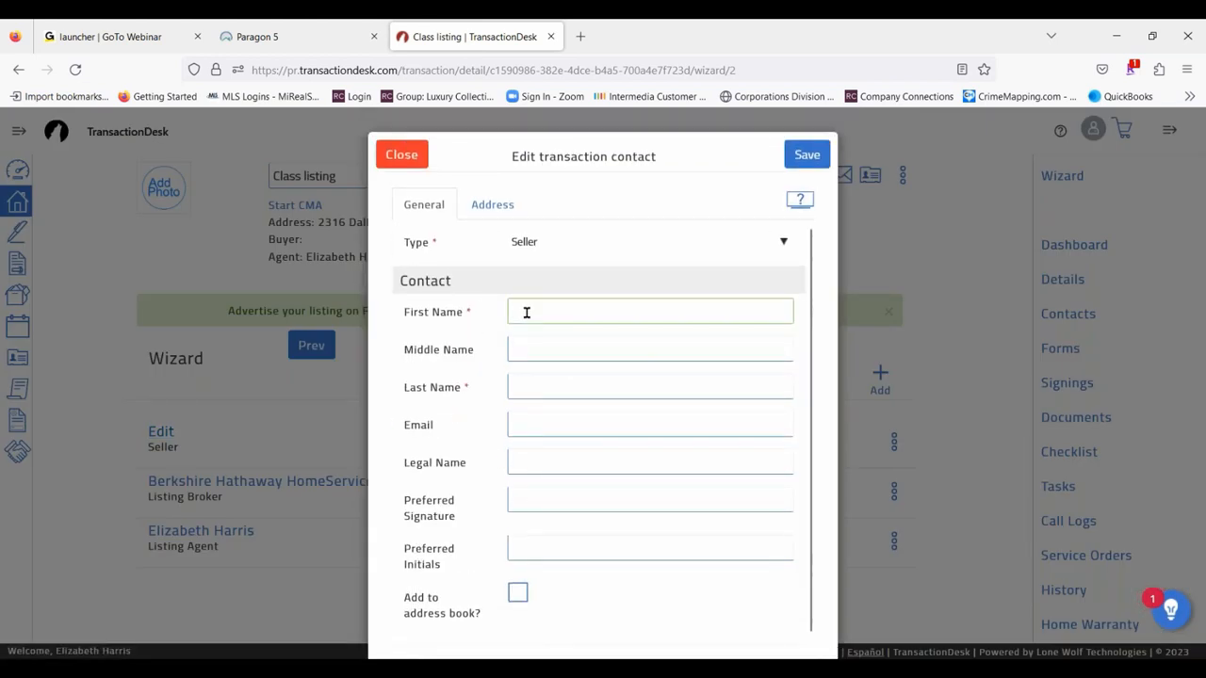
{"action": "type", "text": "Mr"}
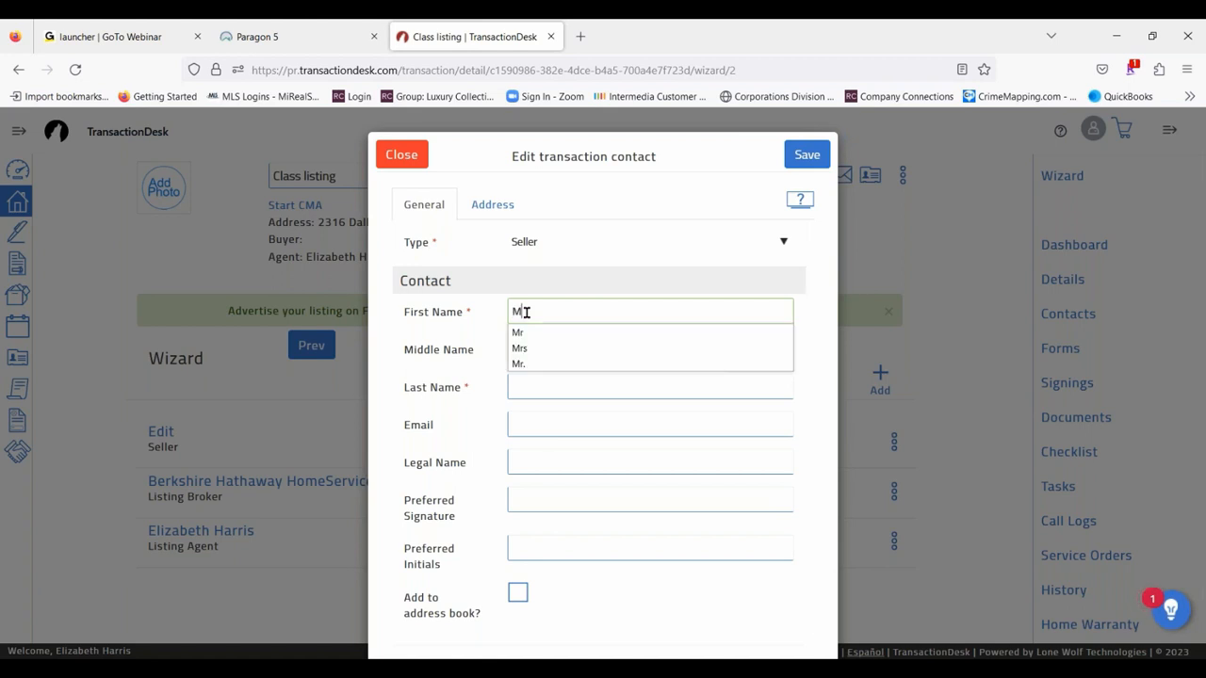
{"action": "key", "text": "Tab"}
{"action": "key", "text": "Tab"}
{"action": "type", "text": "Seller"}
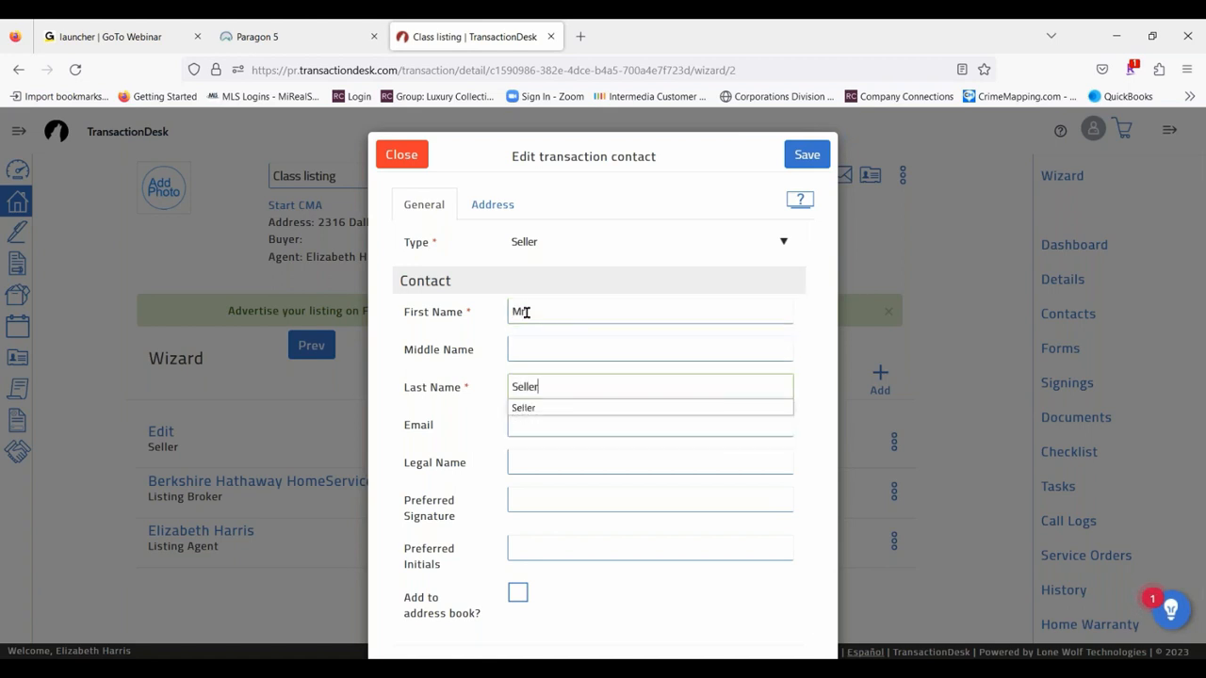
{"action": "left_click", "coordinate": [535, 412]}
{"action": "left_click", "coordinate": [534, 423]}
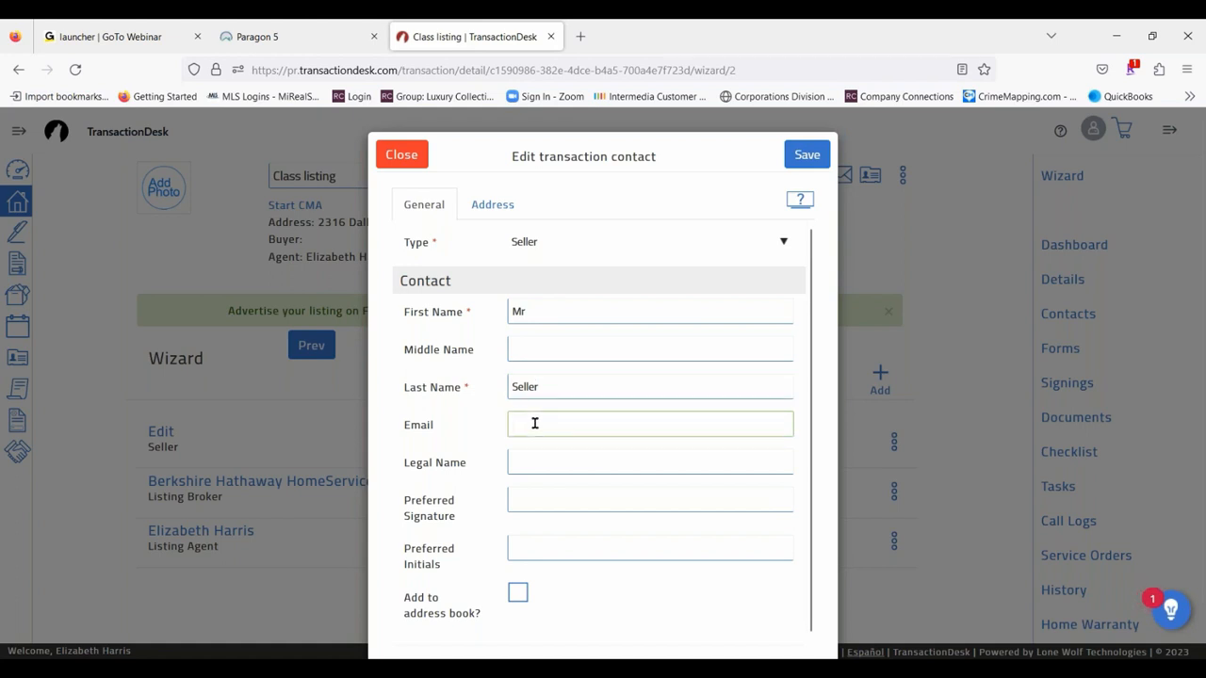
{"action": "type", "text": "Lisa"}
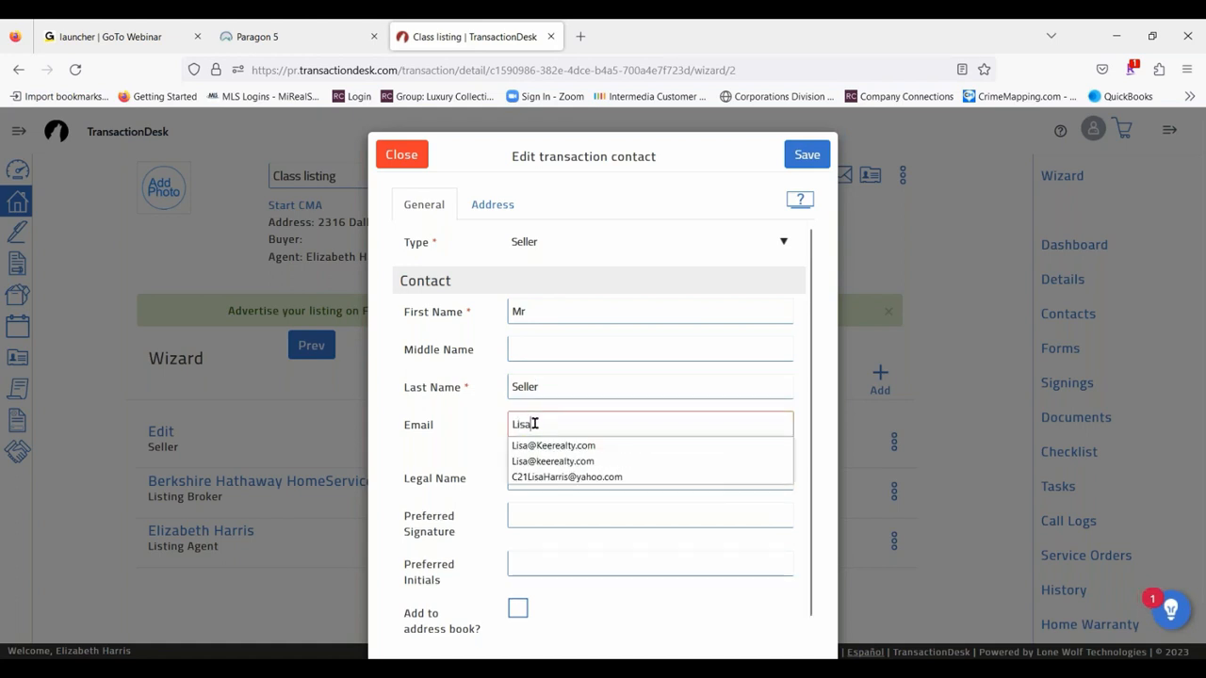
{"action": "left_click", "coordinate": [547, 448]}
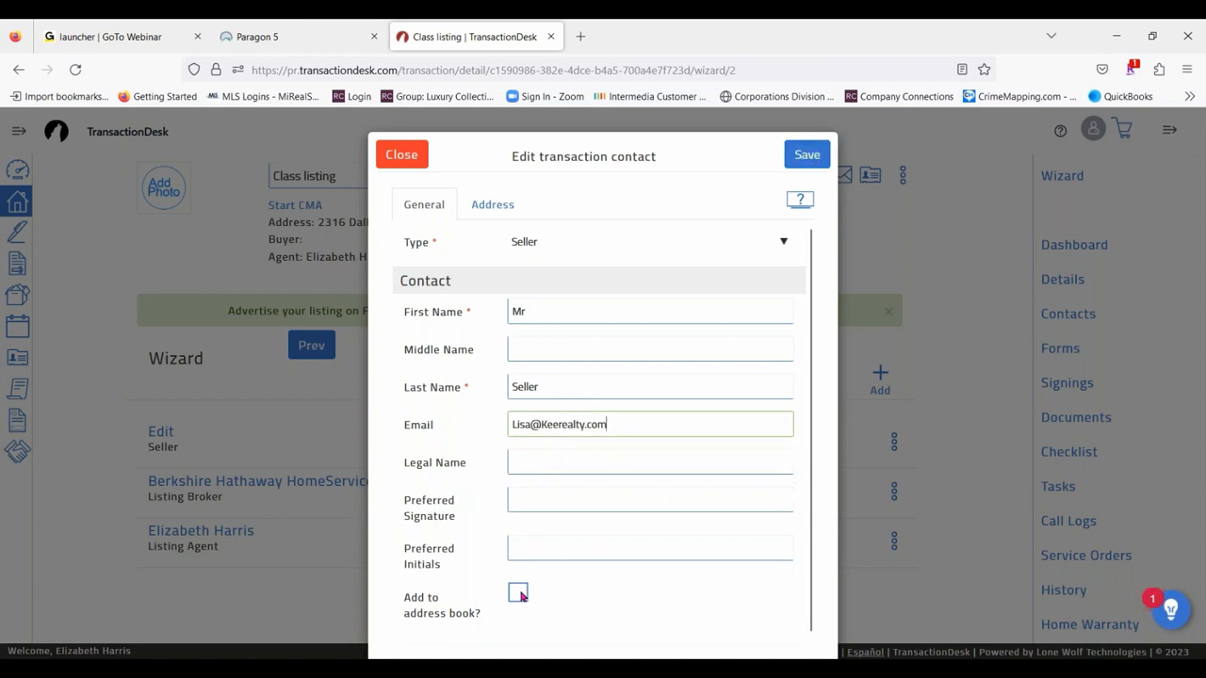
{"action": "left_click", "coordinate": [806, 154]}
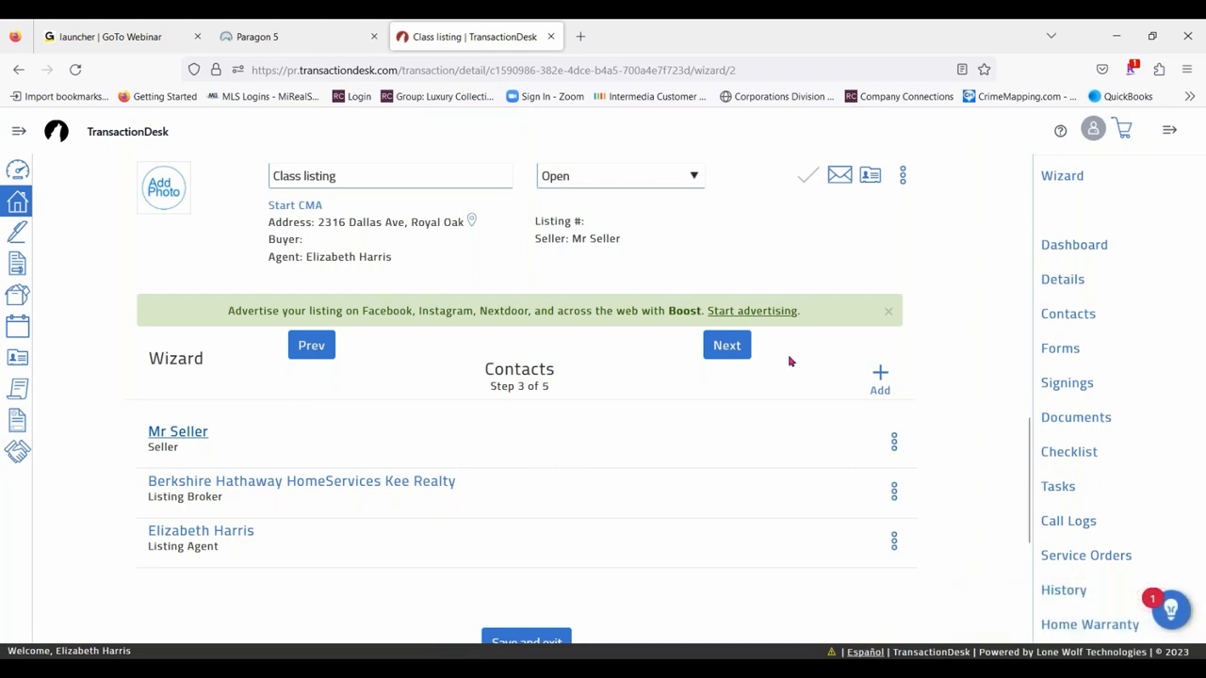
- Search the existing contacts by name, review the matches and close the contact picker
{"action": "left_click", "coordinate": [878, 383]}
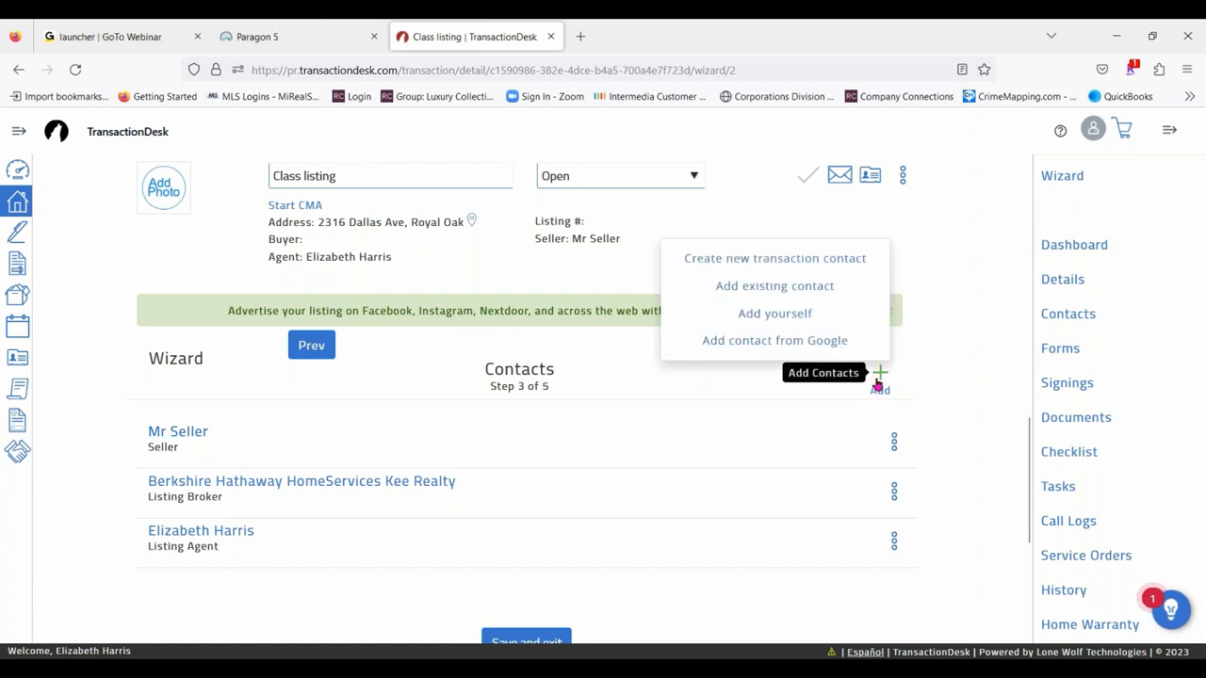
{"action": "left_click", "coordinate": [786, 286]}
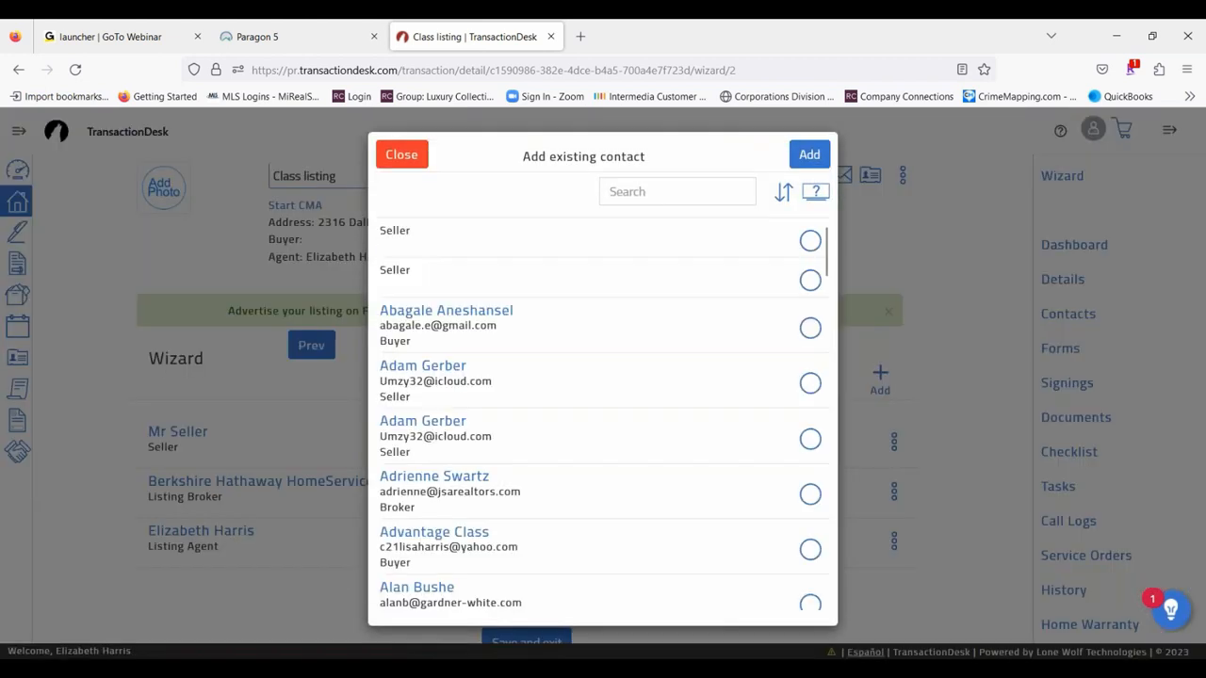
{"action": "left_click", "coordinate": [658, 196]}
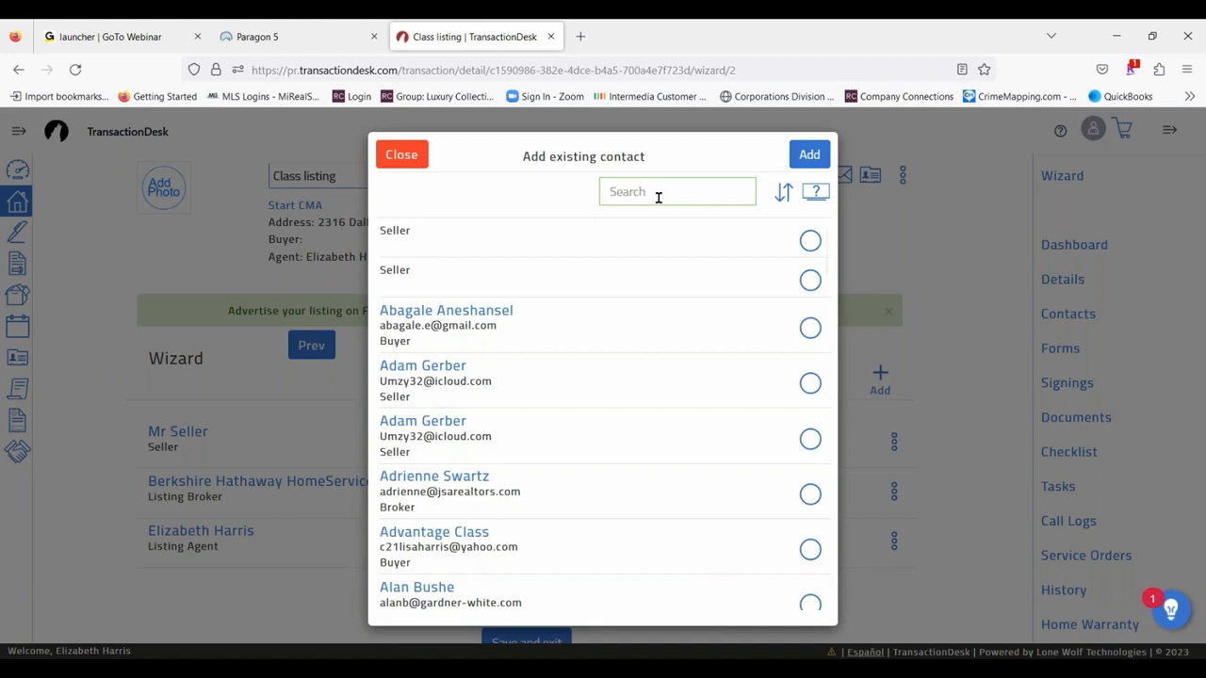
{"action": "type", "text": "lan"}
{"action": "key", "text": "Return"}
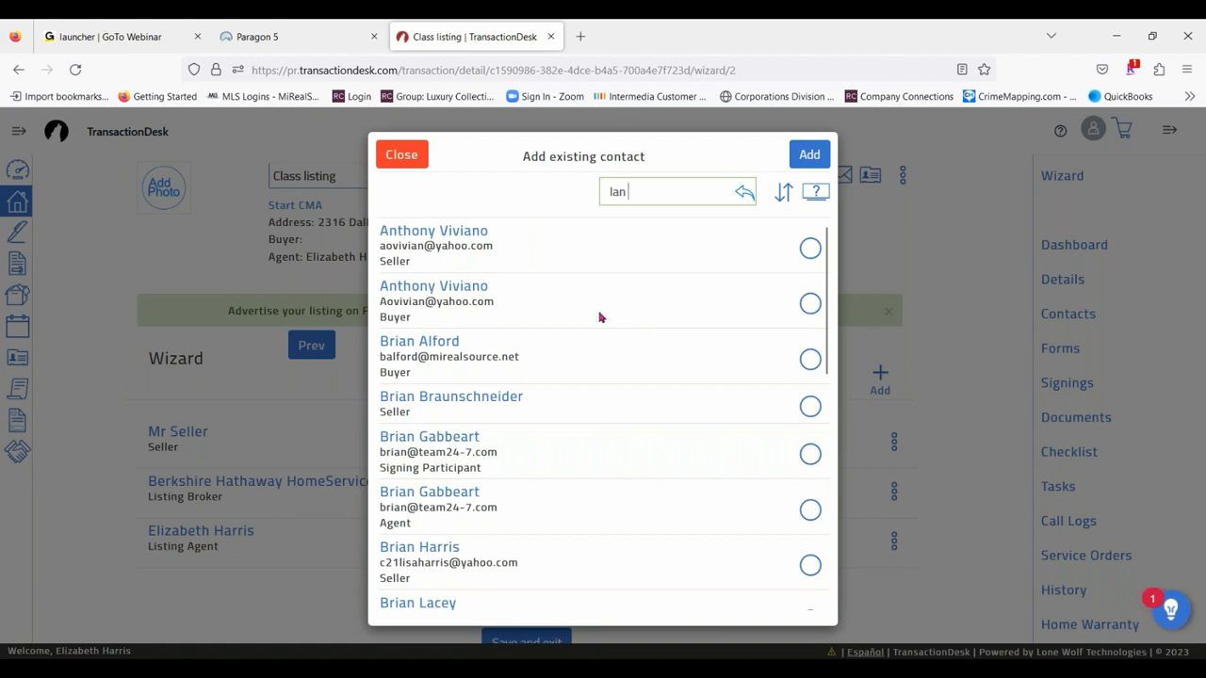
{"action": "scroll", "coordinate": [577, 412], "scroll_direction": "down", "scroll_amount": 5}
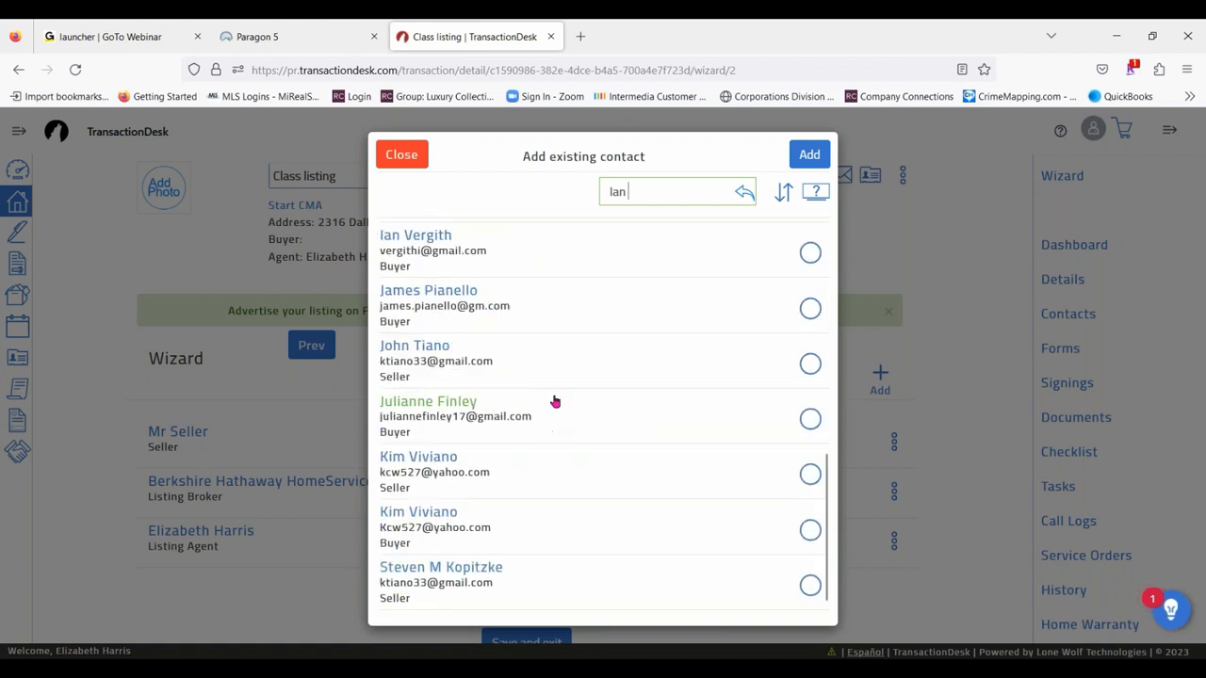
{"action": "scroll", "coordinate": [552, 401], "scroll_direction": "up", "scroll_amount": 1}
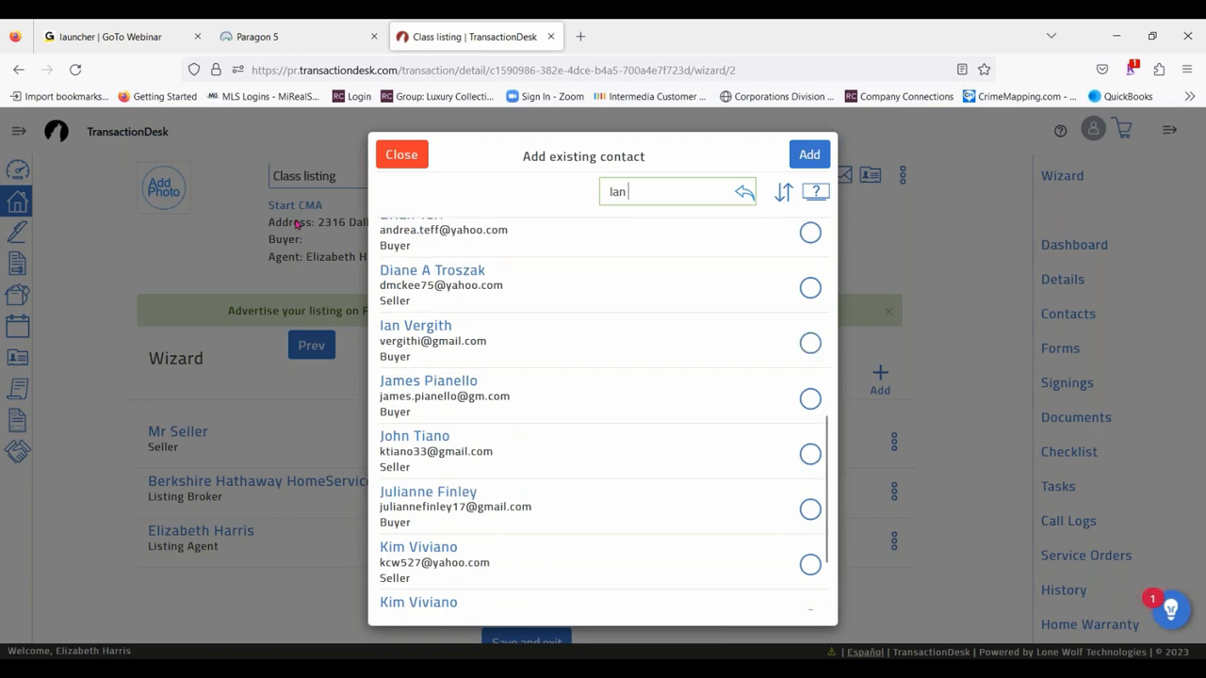
{"action": "left_click", "coordinate": [402, 155]}
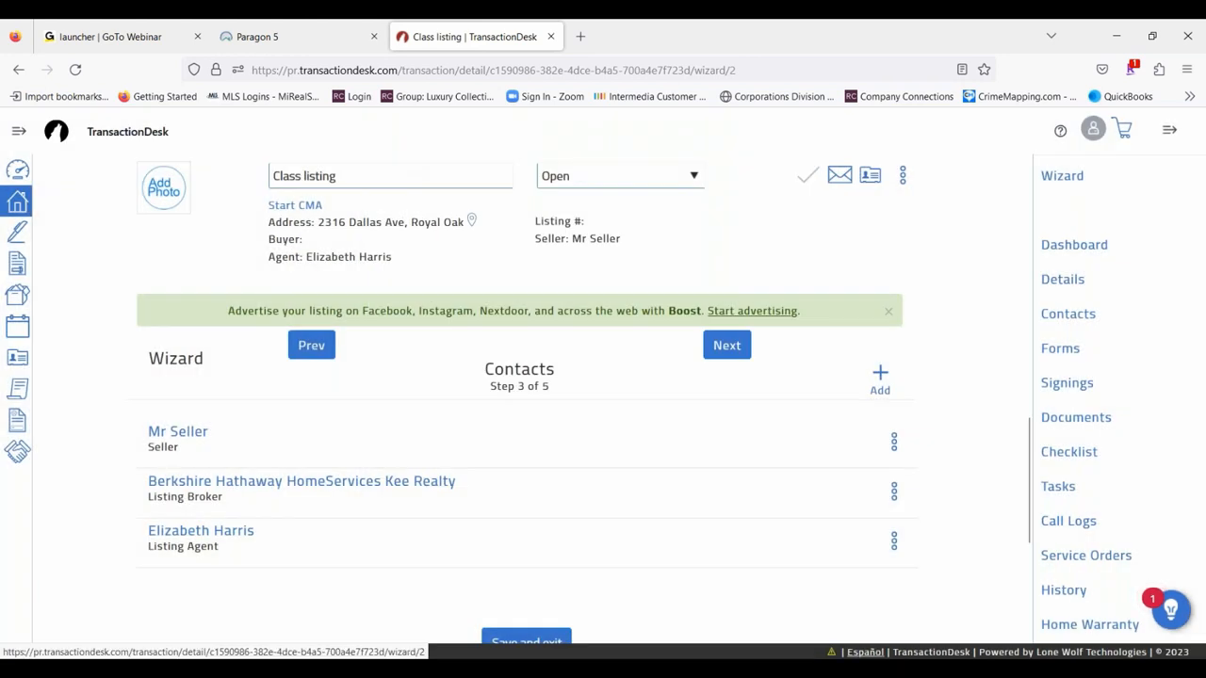
- Advance the wizard to the forms, search the library for "Data sheet" and select MiRealSource - Data Sheet - Residential/Condo - (Rev 4/21)
{"action": "left_click", "coordinate": [727, 345]}
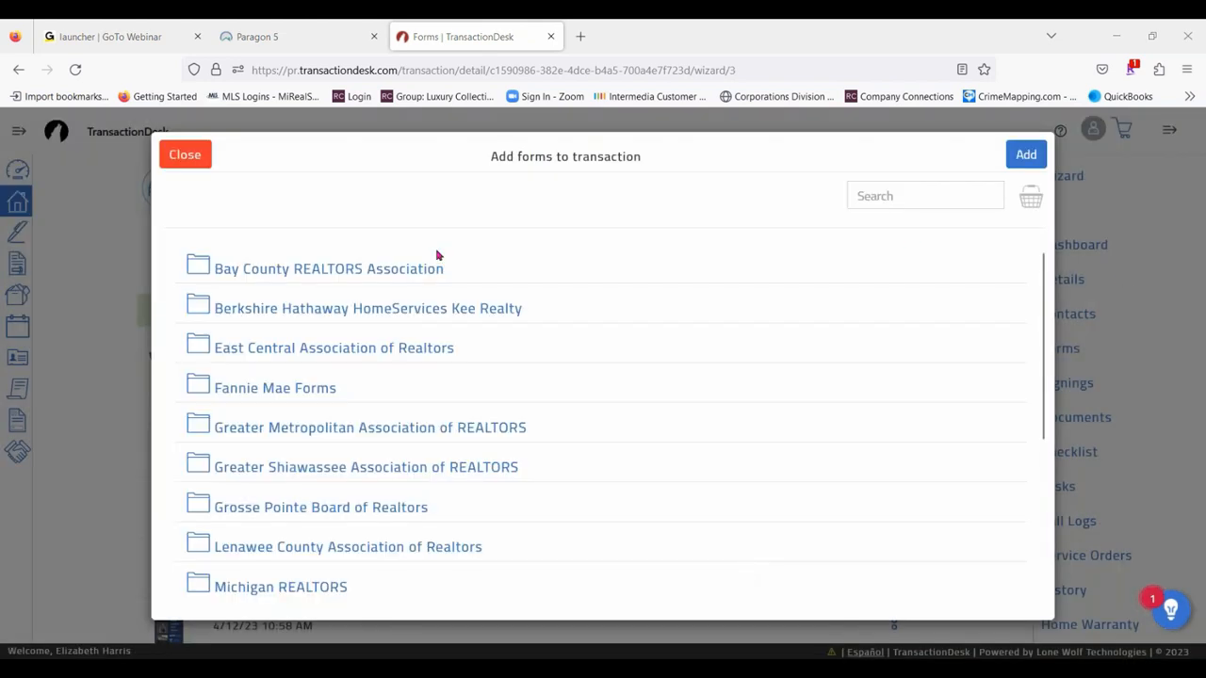
{"action": "left_click", "coordinate": [879, 194]}
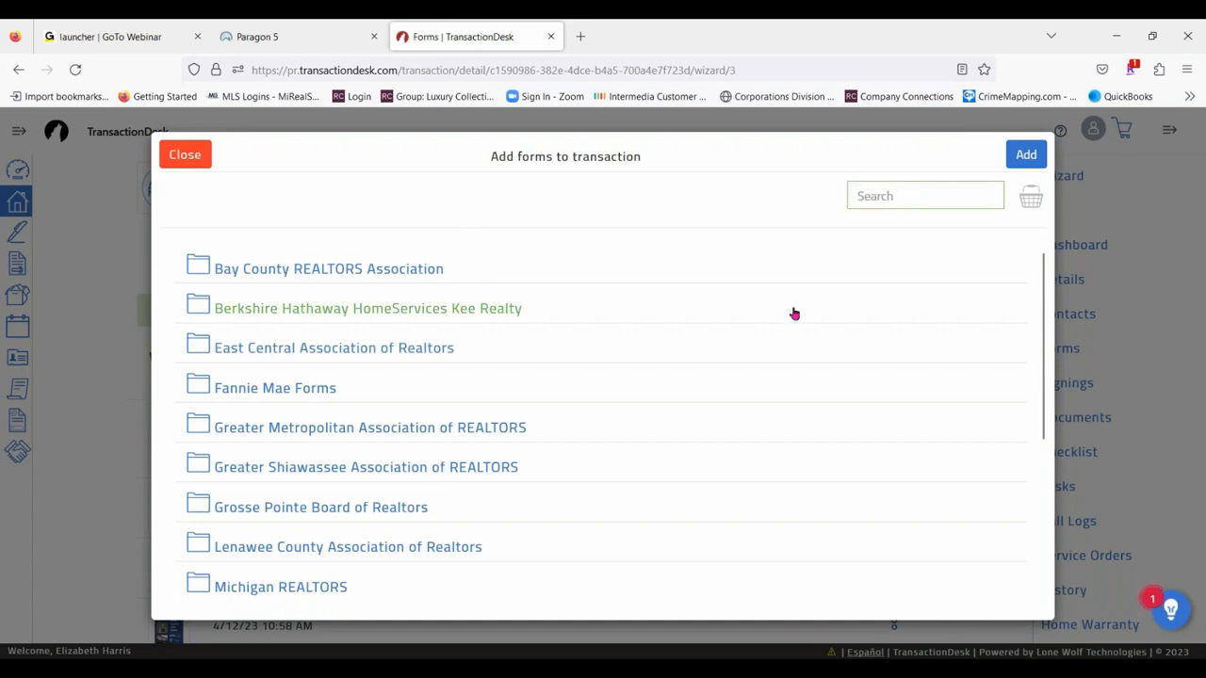
{"action": "type", "text": "Data"}
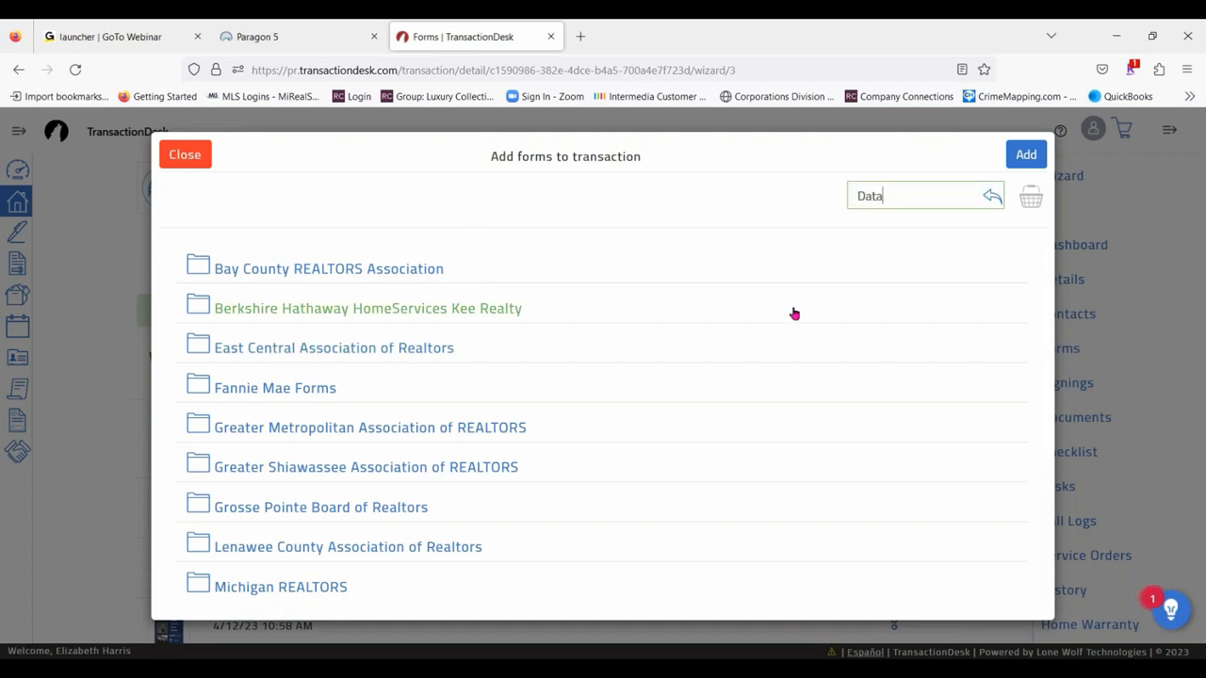
{"action": "type", "text": " she"}
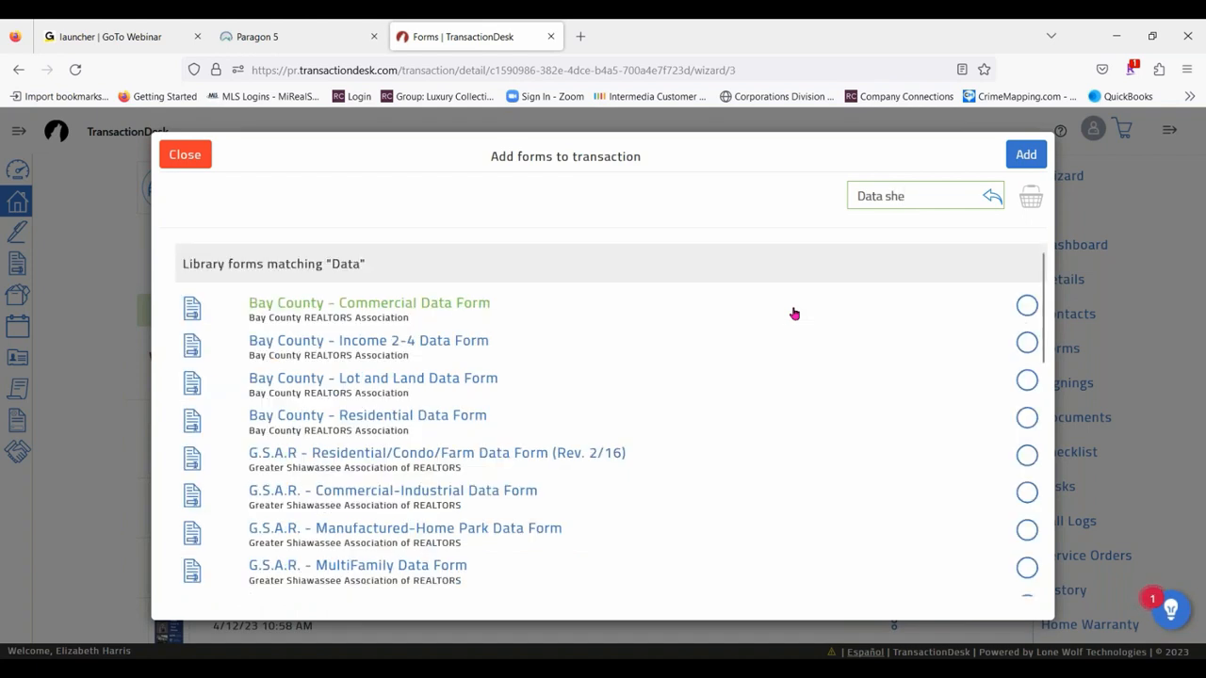
{"action": "type", "text": "et"}
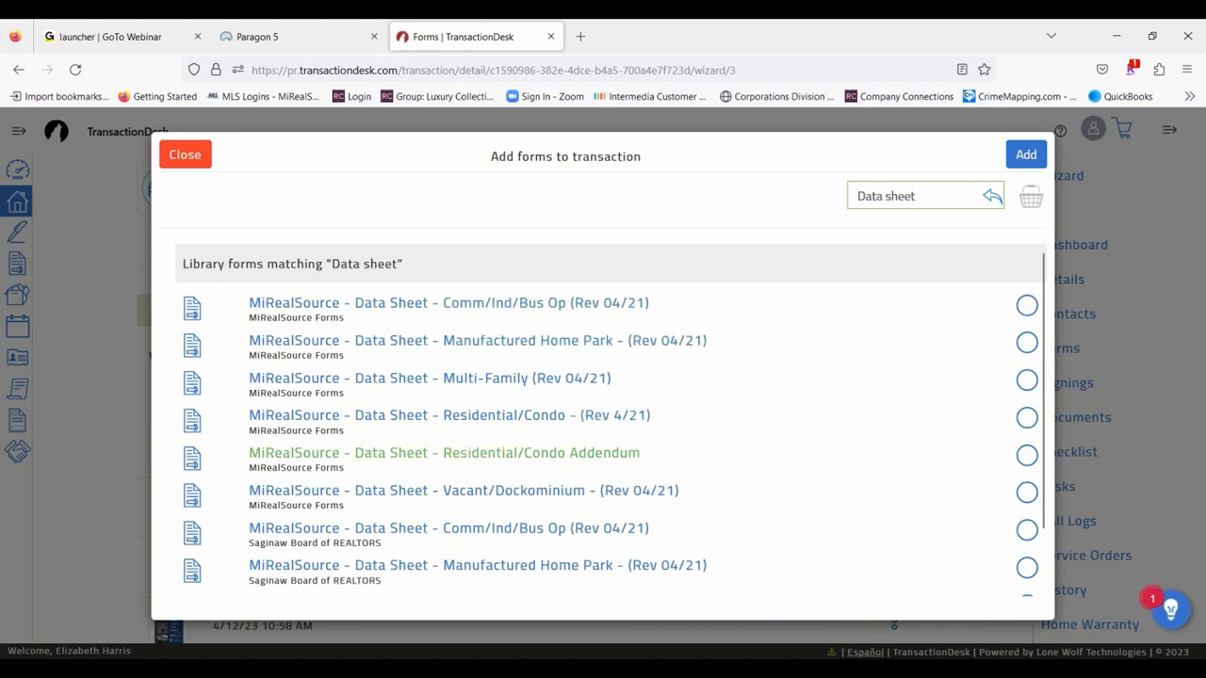
{"action": "left_click", "coordinate": [1027, 418]}
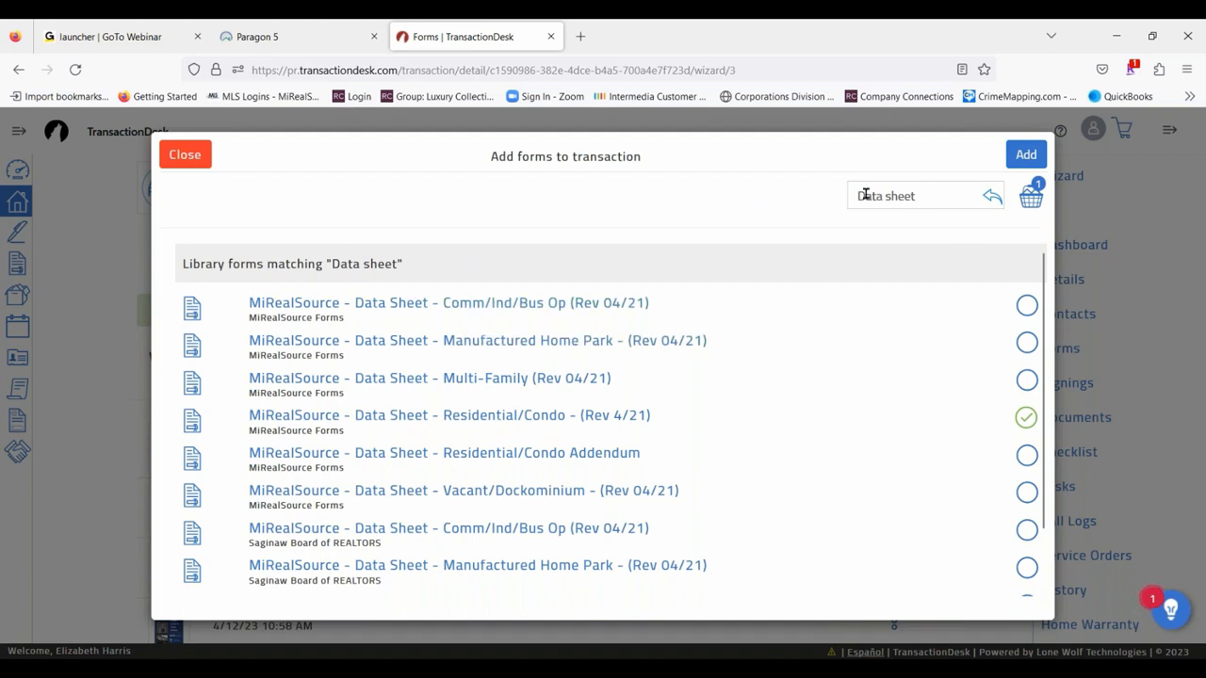
- Search the form library for "Sellers discl", review the matching forms, and add the already selected data sheet to the transaction
{"action": "left_click", "coordinate": [950, 193]}
{"action": "key", "text": "ctrl+a"}
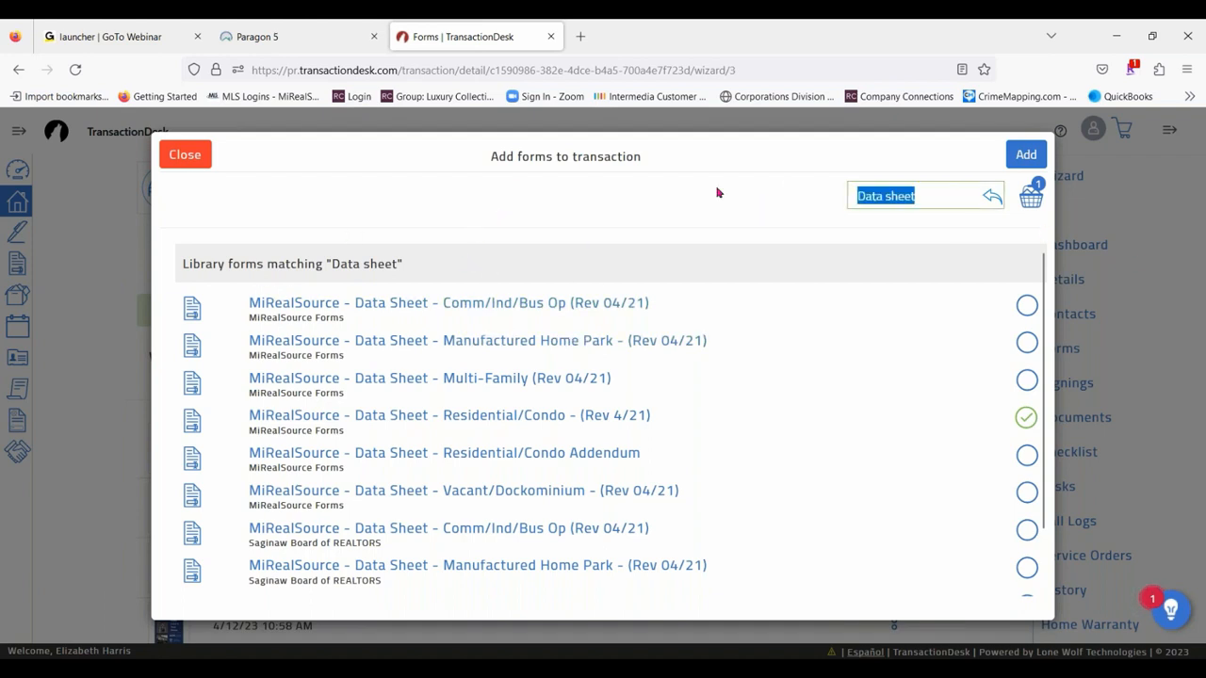
{"action": "type", "text": "Selle"}
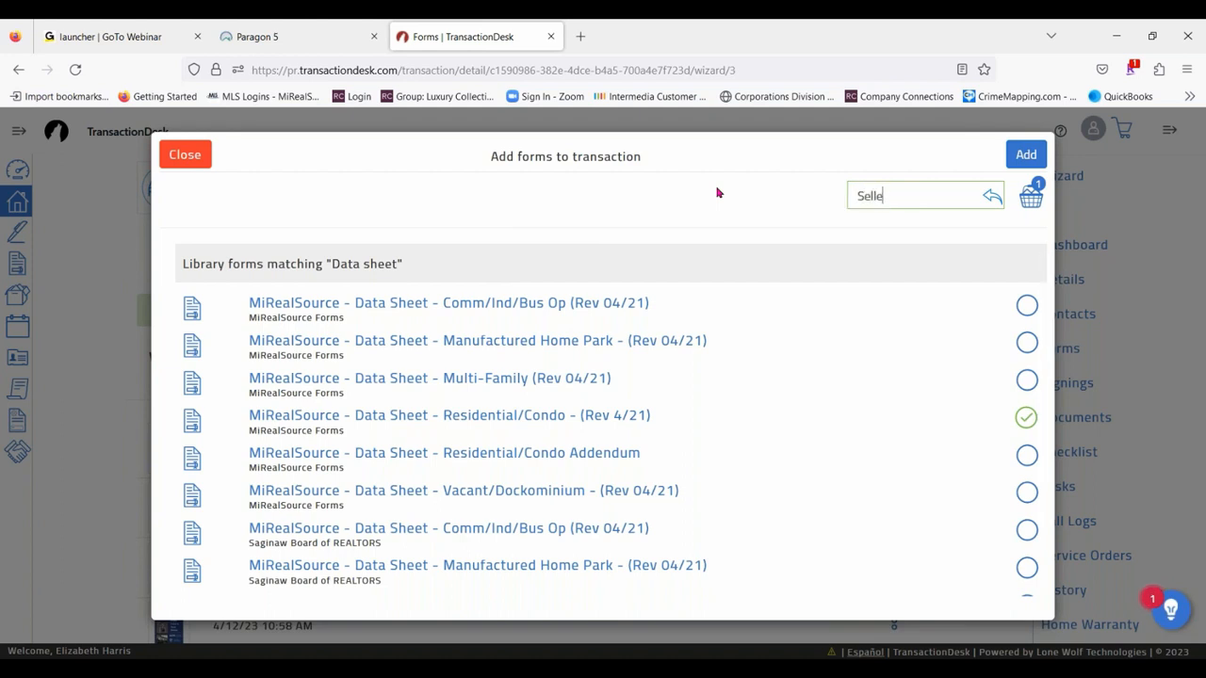
{"action": "type", "text": "rs d"}
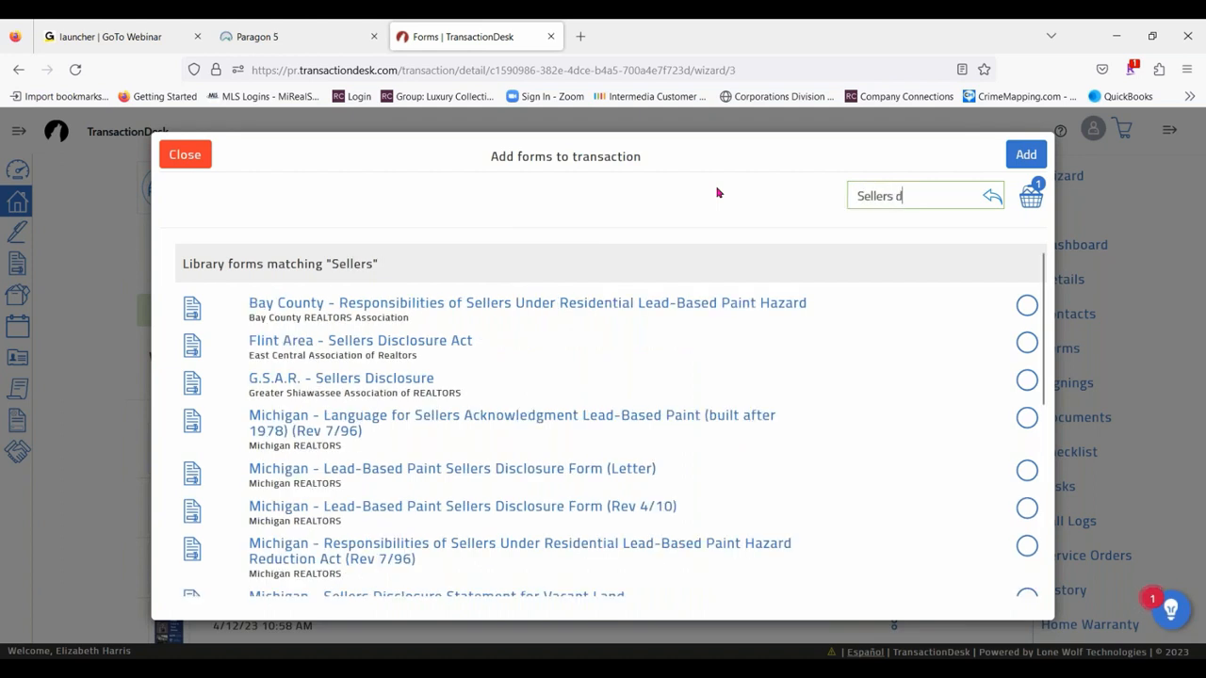
{"action": "type", "text": "iscl"}
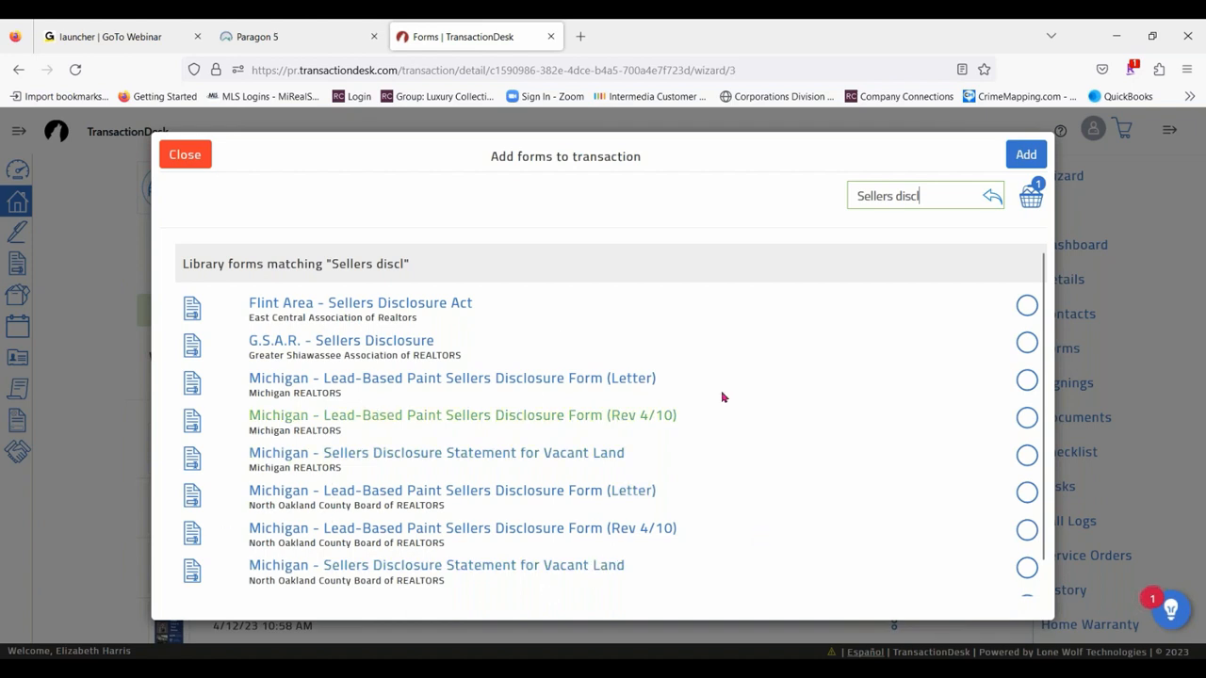
{"action": "scroll", "coordinate": [722, 400], "scroll_direction": "down", "scroll_amount": 1}
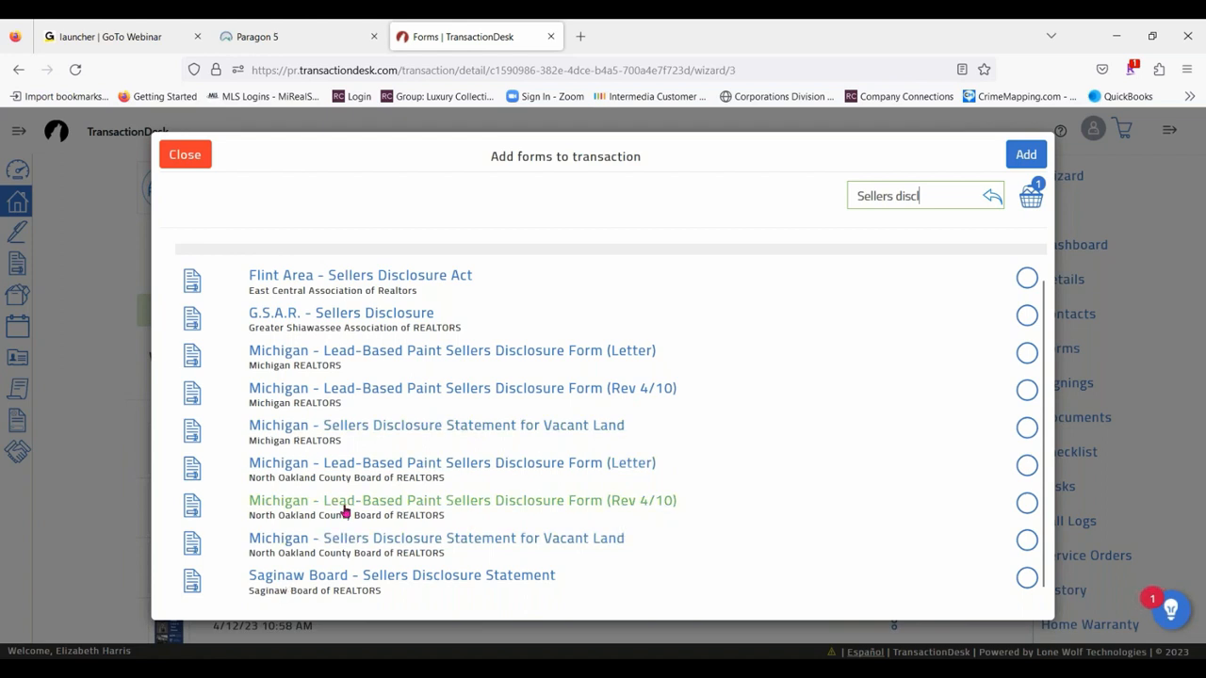
{"action": "scroll", "coordinate": [310, 506], "scroll_direction": "up", "scroll_amount": 1}
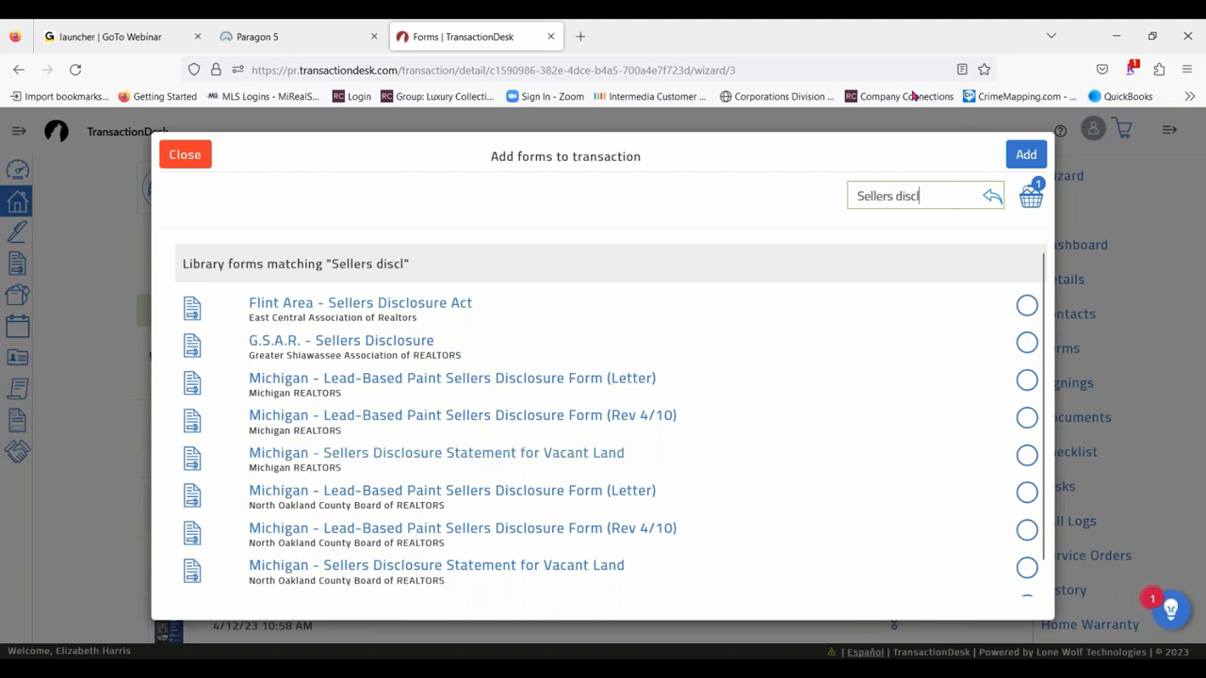
{"action": "left_click", "coordinate": [1030, 162]}
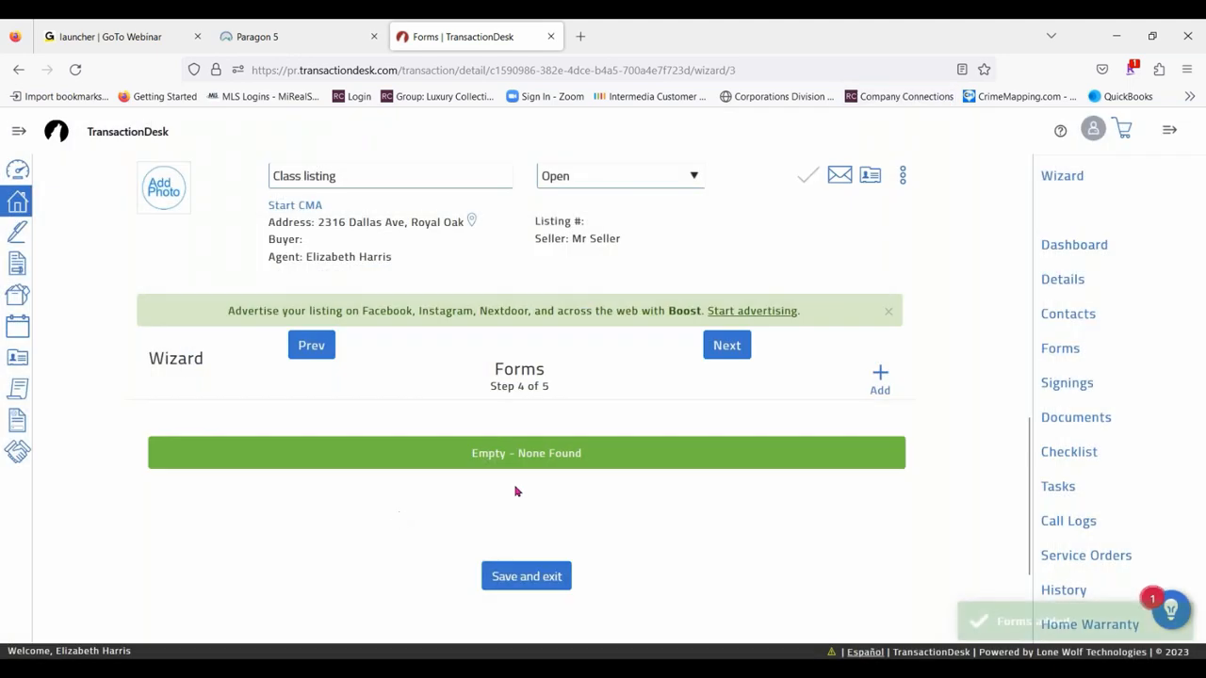
- Review the transaction's forms, advance the wizard to the documents and finish the wizard
{"action": "scroll", "coordinate": [544, 557], "scroll_direction": "down", "scroll_amount": 1}
{"action": "scroll", "coordinate": [543, 557], "scroll_direction": "down", "scroll_amount": 5}
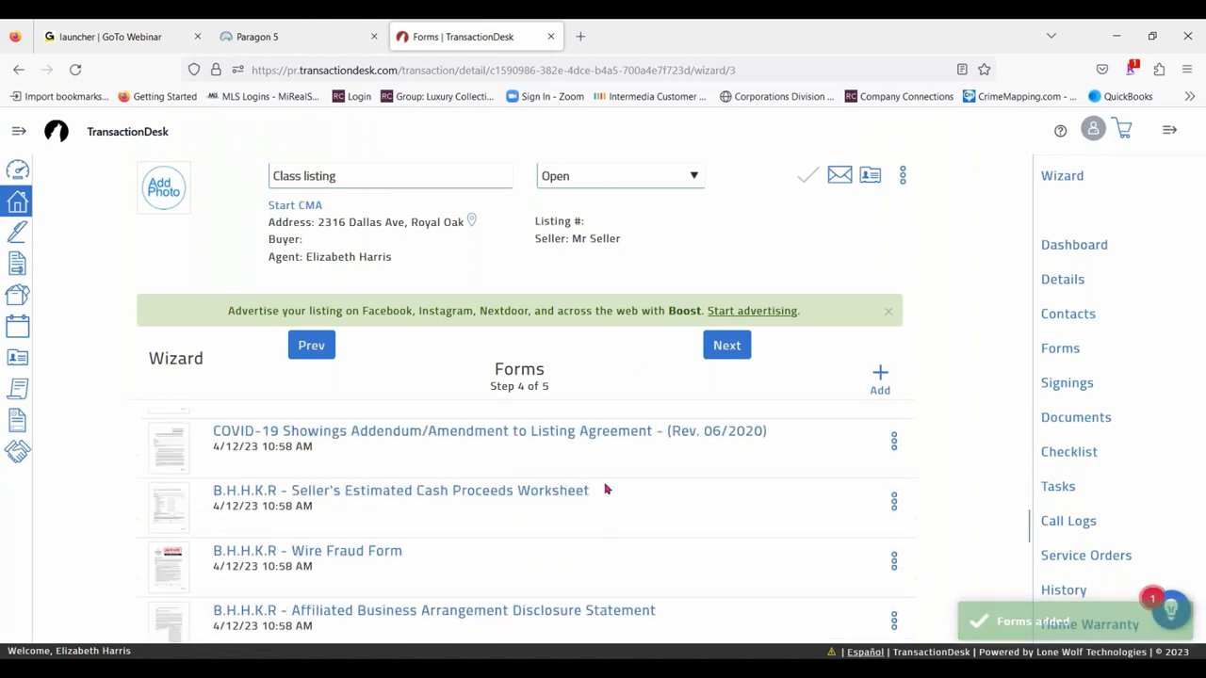
{"action": "scroll", "coordinate": [668, 552], "scroll_direction": "down", "scroll_amount": 5}
{"action": "scroll", "coordinate": [587, 513], "scroll_direction": "up", "scroll_amount": 10}
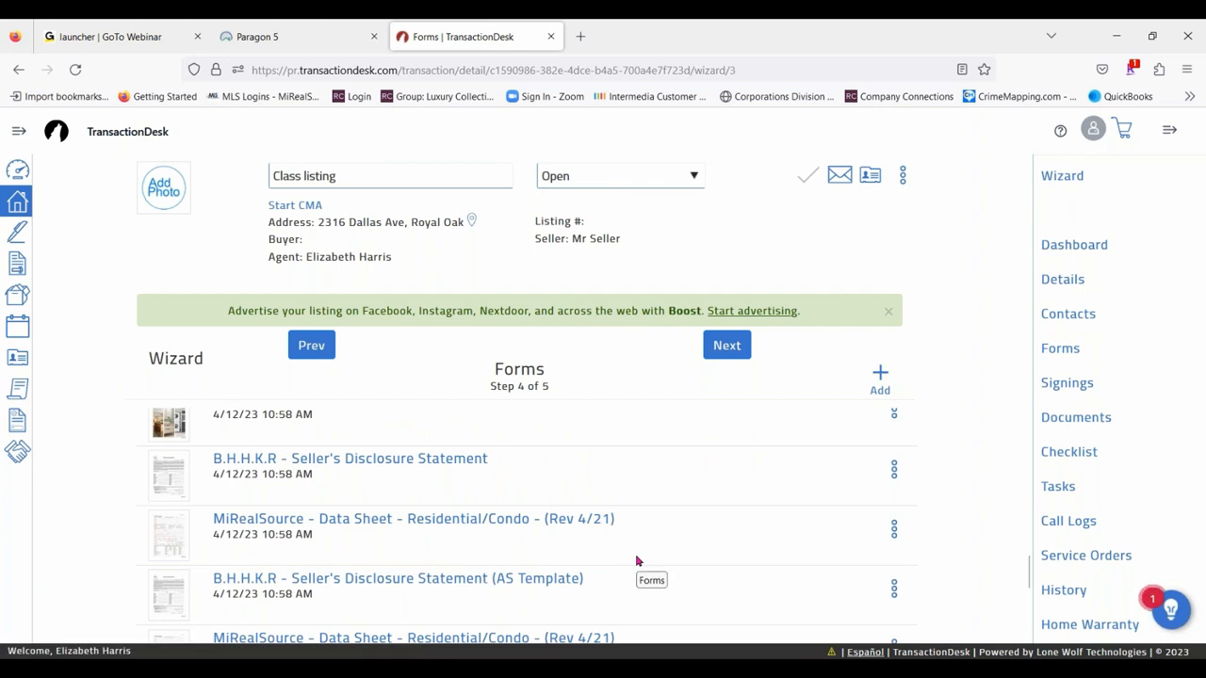
{"action": "left_click", "coordinate": [727, 344]}
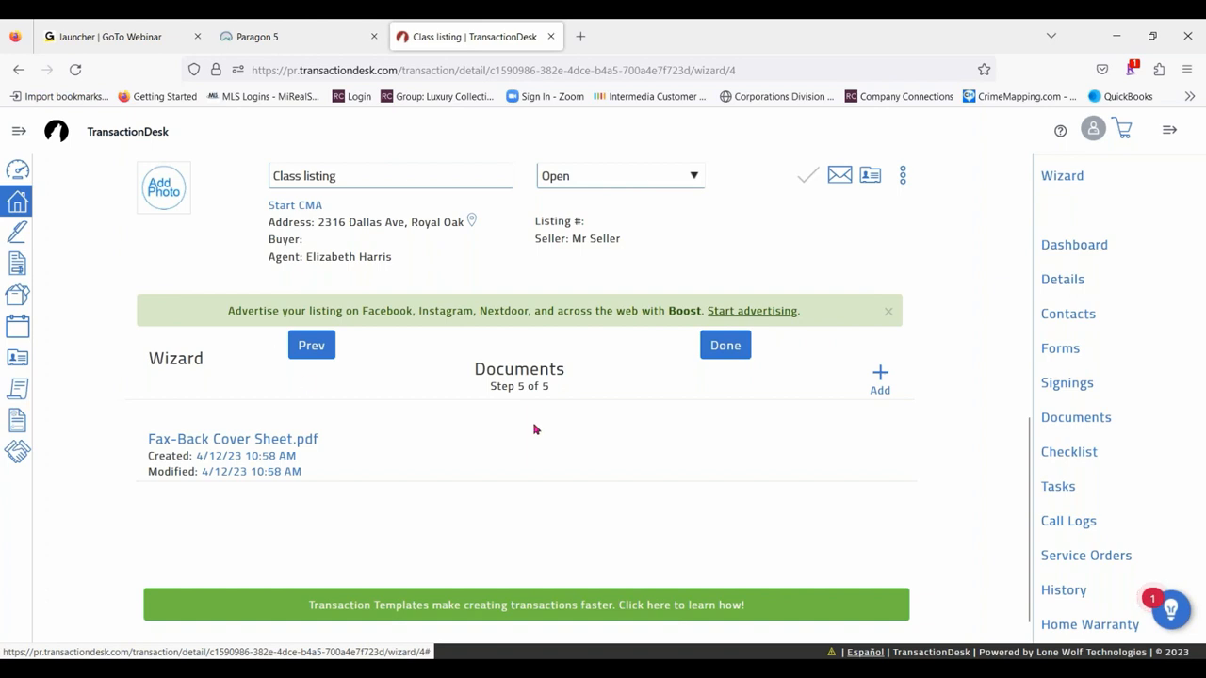
{"action": "left_click", "coordinate": [738, 356]}
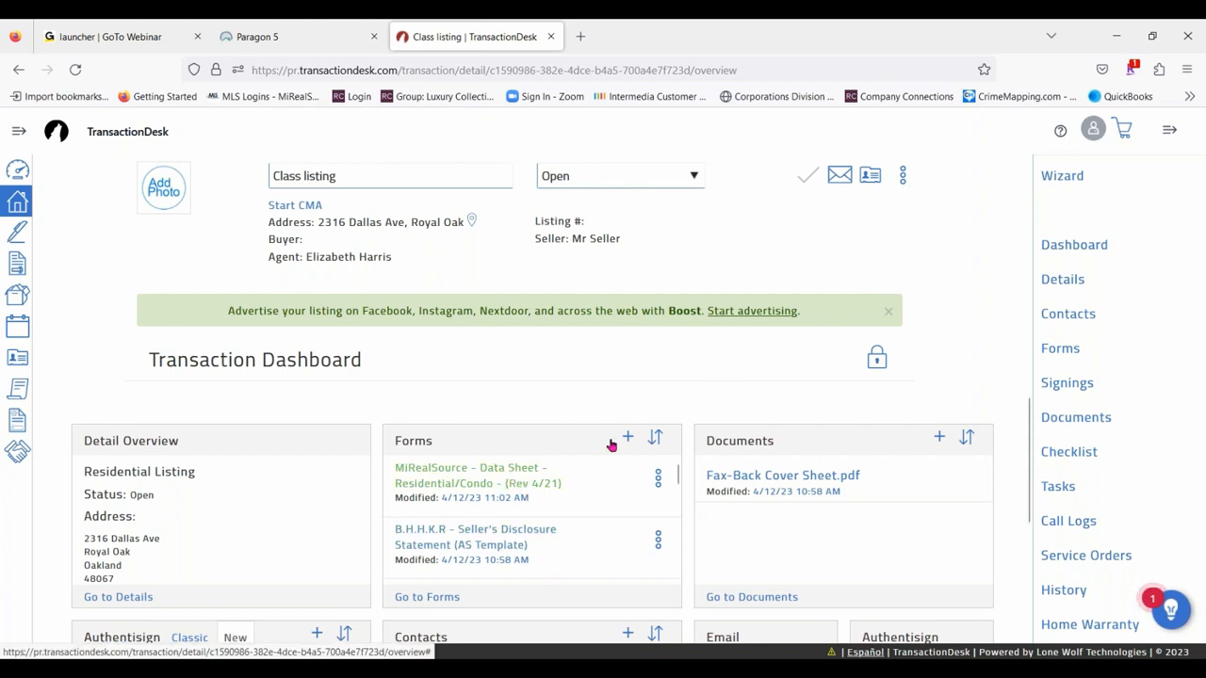
- Go to the transaction's forms and open the first MiRealSource - Data Sheet - Residential/Condo - (Rev 4/21) in the list
{"action": "left_click", "coordinate": [1070, 356]}
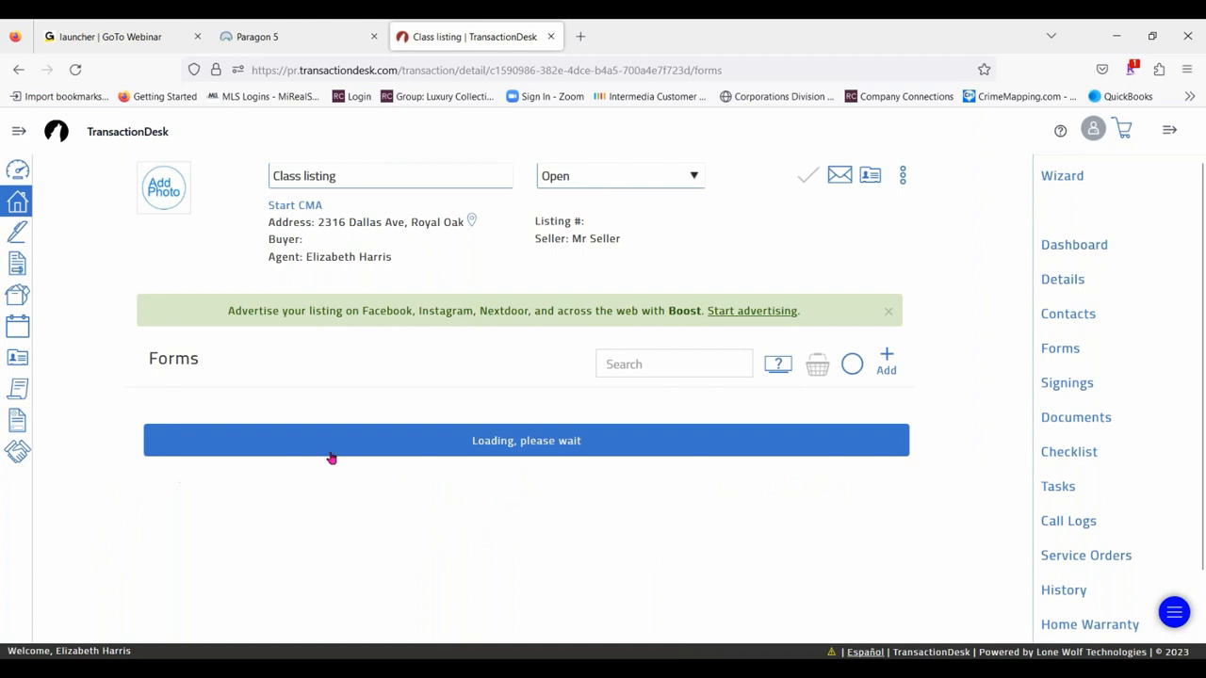
{"action": "scroll", "coordinate": [674, 490], "scroll_direction": "down", "scroll_amount": 3}
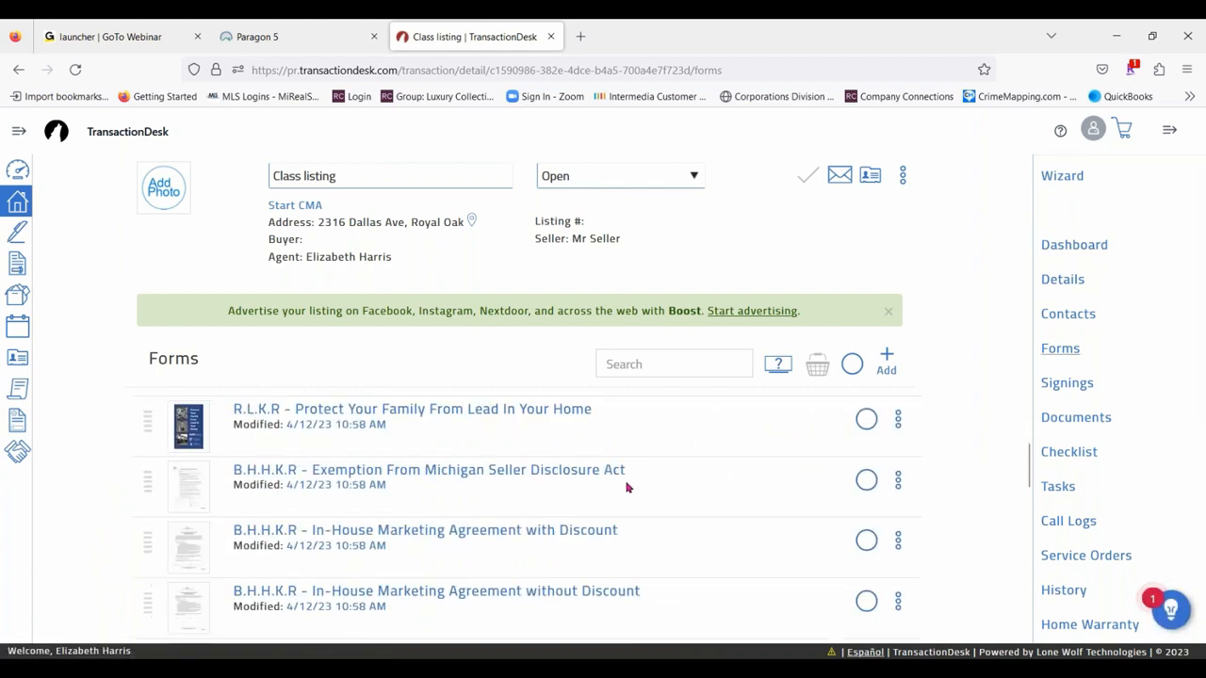
{"action": "scroll", "coordinate": [668, 468], "scroll_direction": "down", "scroll_amount": 3}
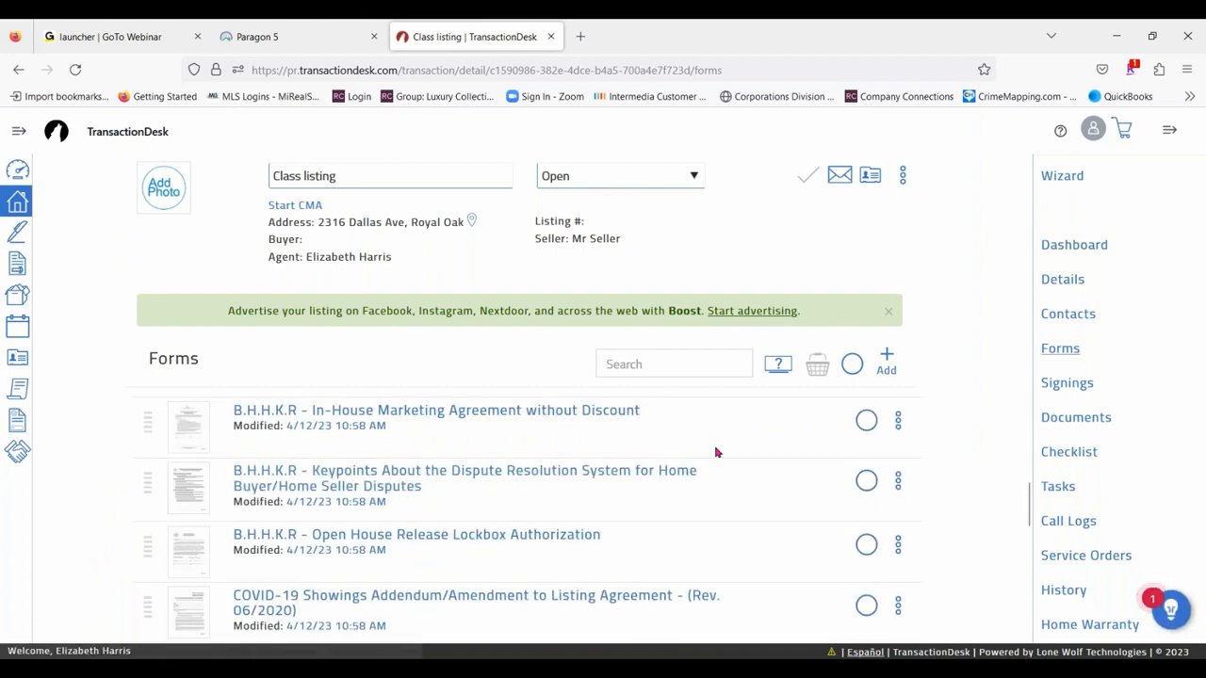
{"action": "scroll", "coordinate": [716, 450], "scroll_direction": "down", "scroll_amount": 6}
{"action": "scroll", "coordinate": [481, 465], "scroll_direction": "down", "scroll_amount": 3}
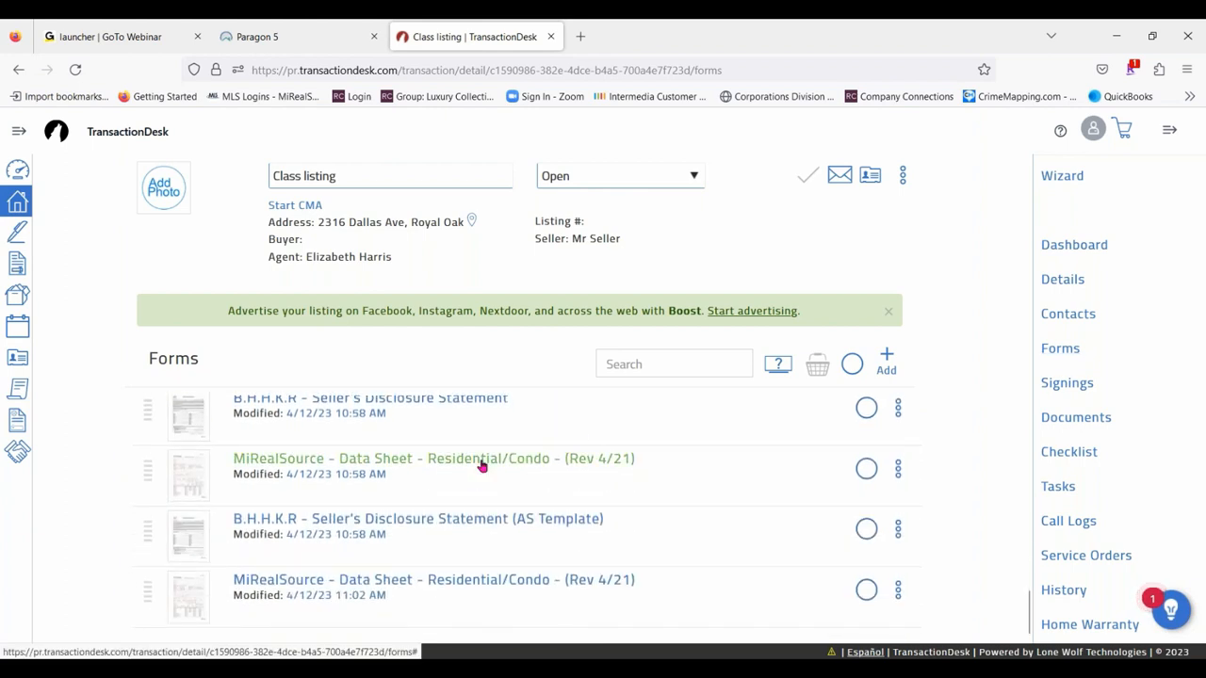
{"action": "left_click", "coordinate": [482, 466]}
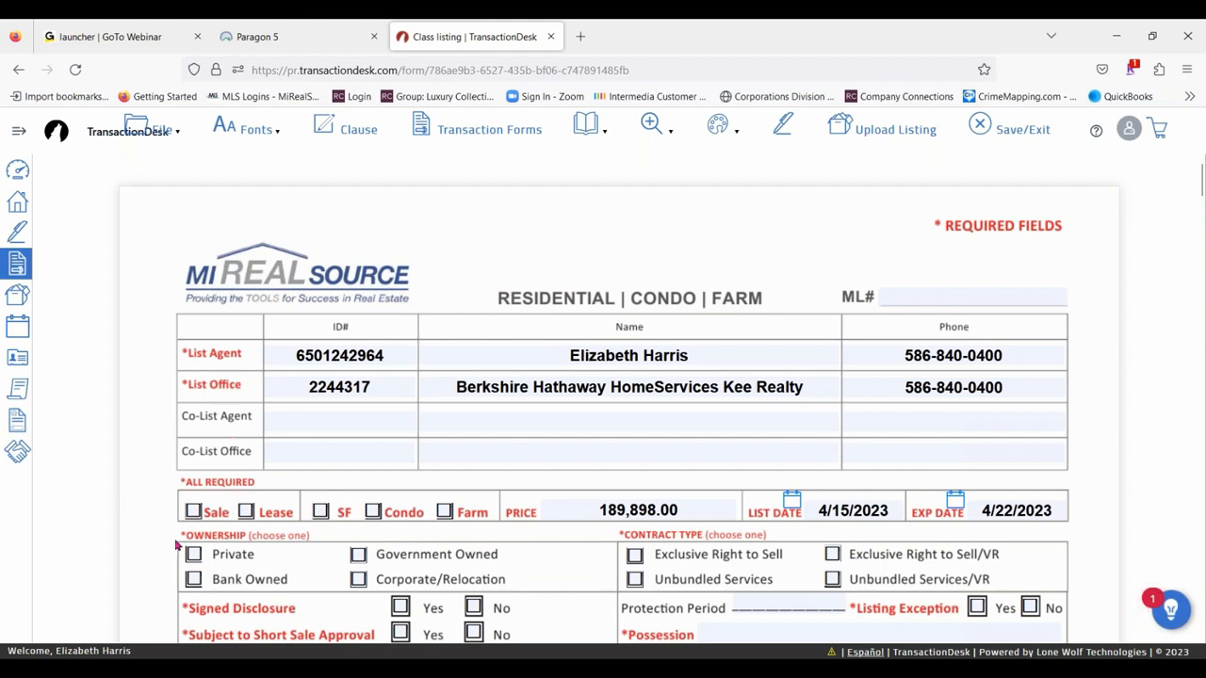
- Mark the listing as Sale and SF in the data sheet's required fields
{"action": "left_click", "coordinate": [193, 512]}
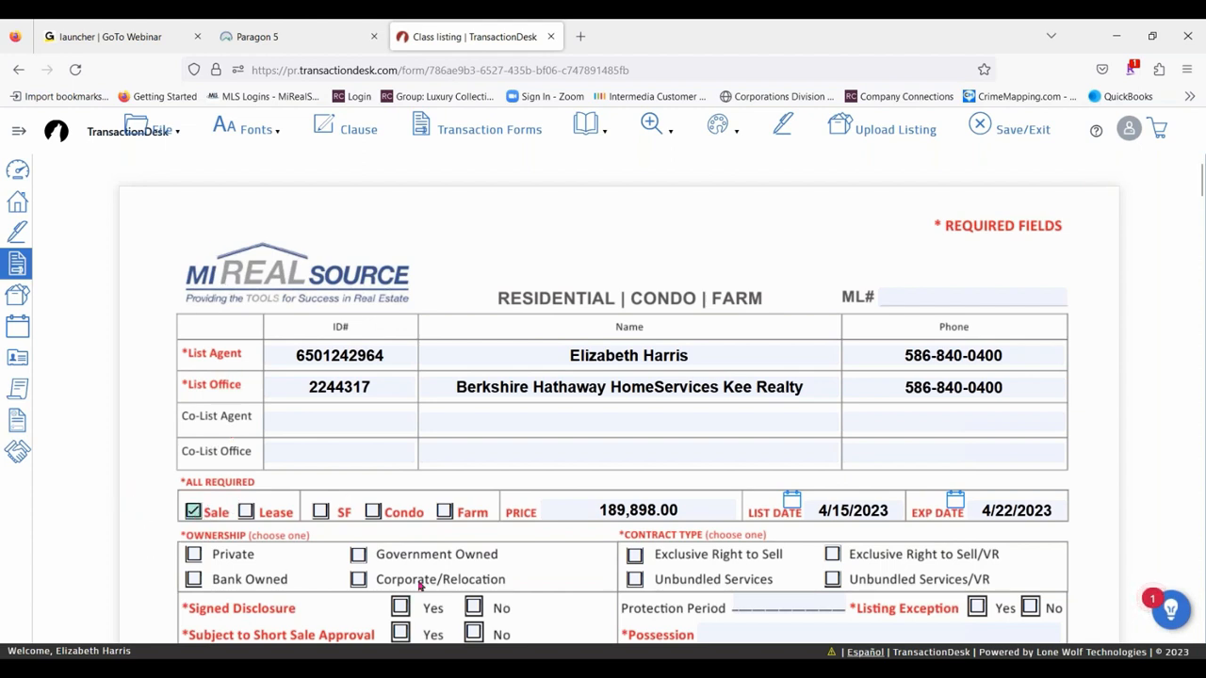
{"action": "left_click", "coordinate": [320, 512]}
- Set the School District in the location info to Royal Oak Neighborhood Schools
{"action": "scroll", "coordinate": [1041, 415], "scroll_direction": "down", "scroll_amount": 3}
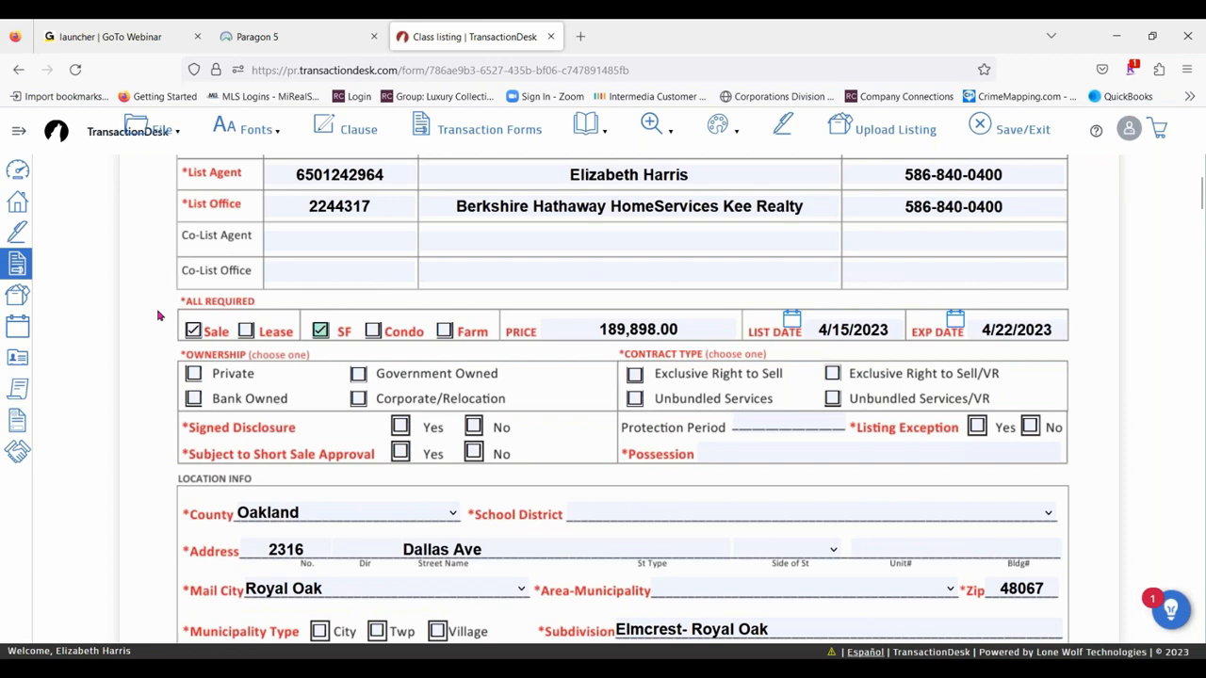
{"action": "scroll", "coordinate": [141, 390], "scroll_direction": "down", "scroll_amount": 1}
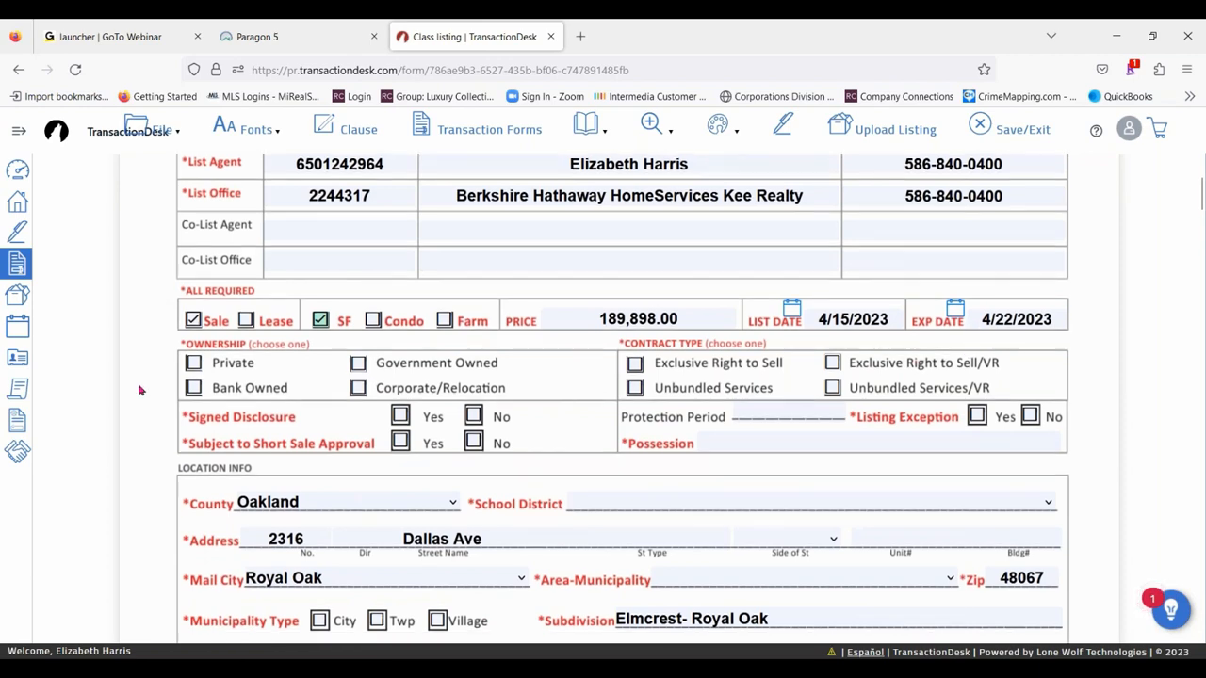
{"action": "scroll", "coordinate": [139, 390], "scroll_direction": "down", "scroll_amount": 3}
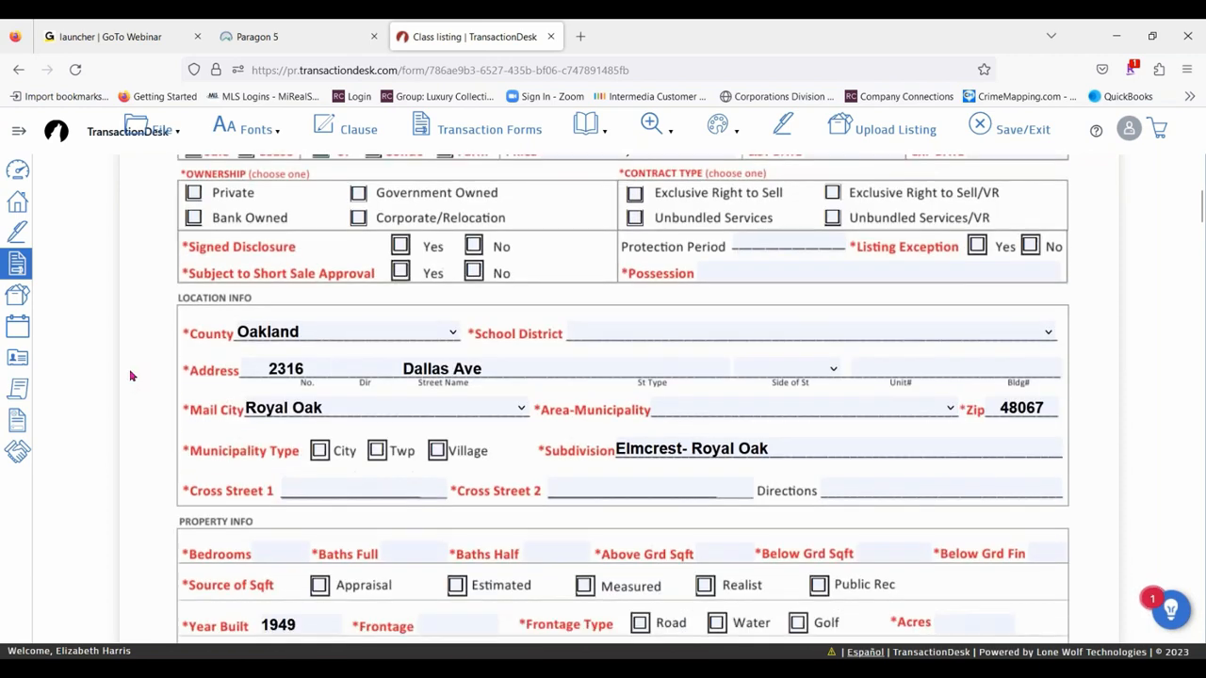
{"action": "left_click", "coordinate": [623, 335]}
{"action": "scroll", "coordinate": [768, 481], "scroll_direction": "down", "scroll_amount": 20}
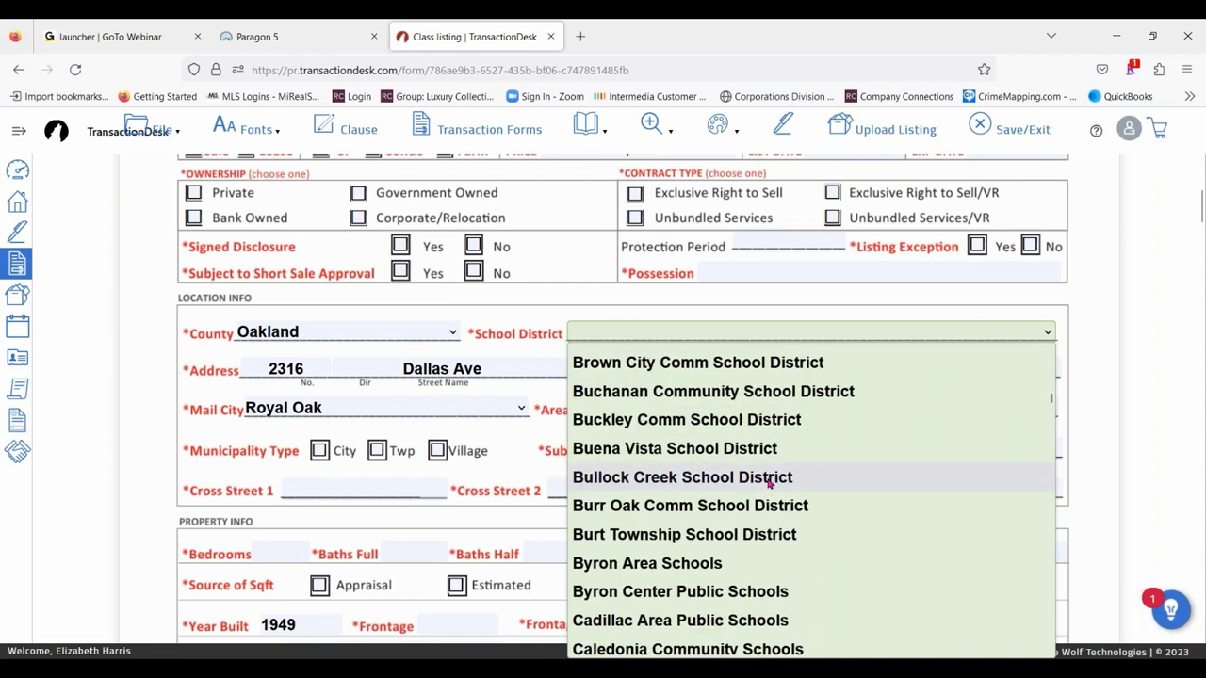
{"action": "scroll", "coordinate": [769, 482], "scroll_direction": "down", "scroll_amount": 20}
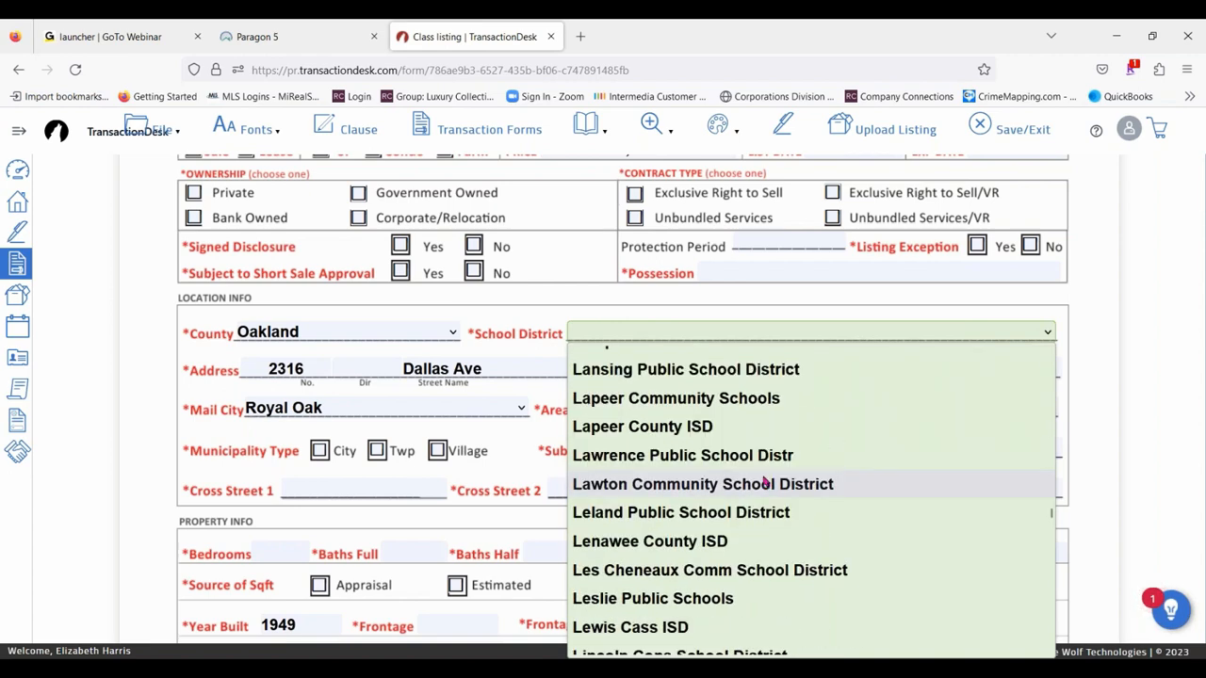
{"action": "type", "text": "ro"}
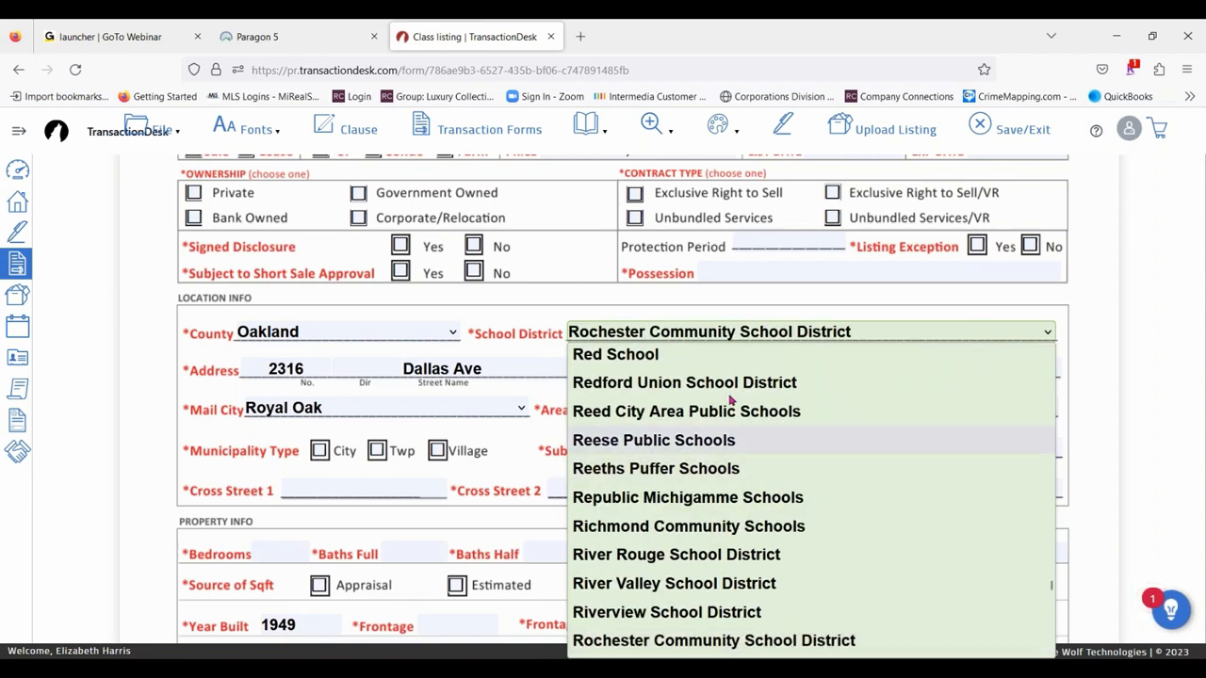
{"action": "scroll", "coordinate": [777, 485], "scroll_direction": "down", "scroll_amount": 10}
{"action": "scroll", "coordinate": [786, 490], "scroll_direction": "up", "scroll_amount": 10}
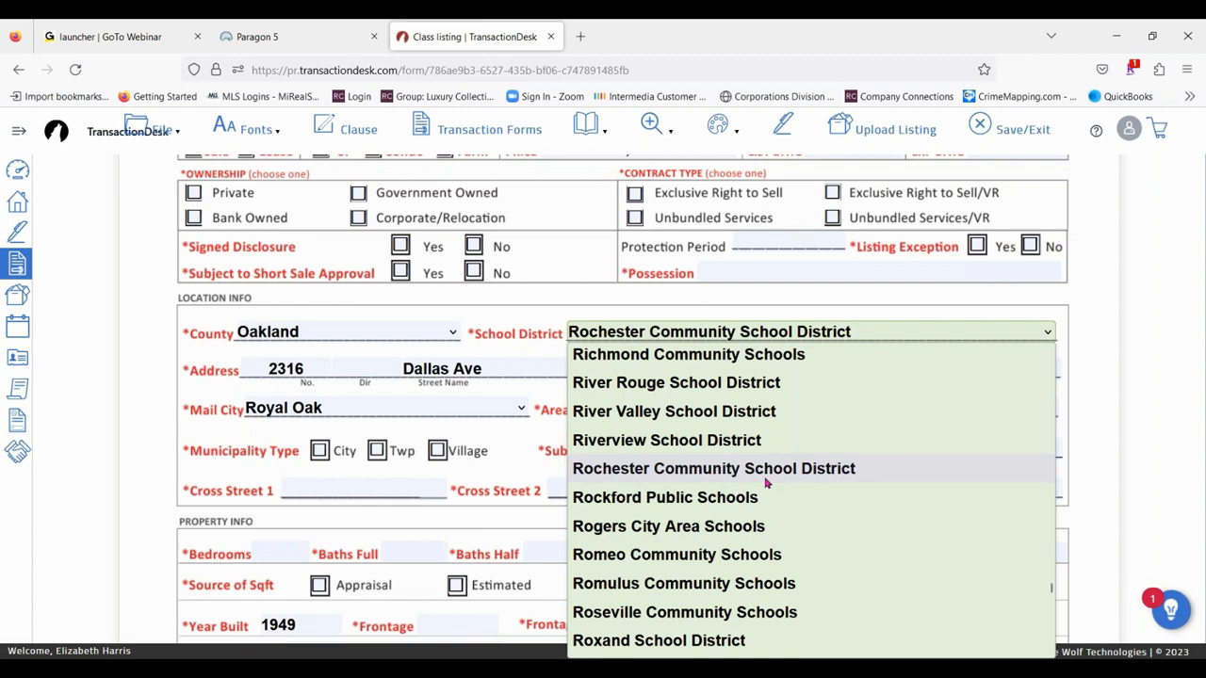
{"action": "scroll", "coordinate": [766, 482], "scroll_direction": "down", "scroll_amount": 2}
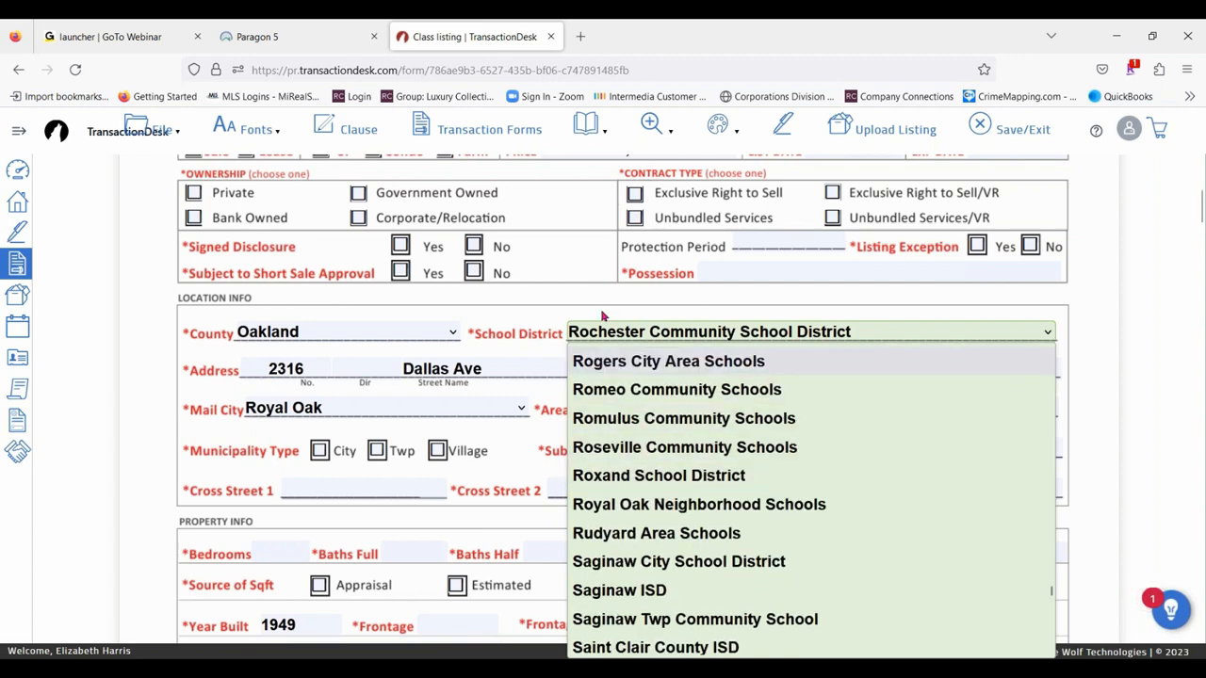
{"action": "left_click", "coordinate": [684, 509]}
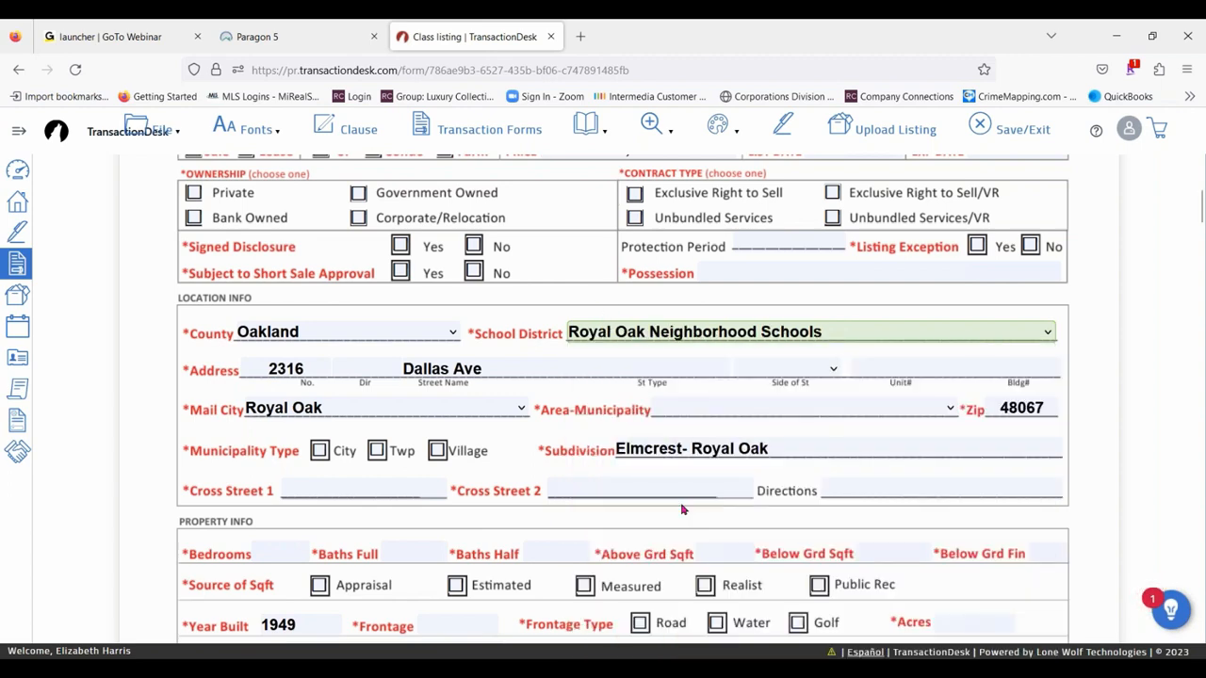
- Set the Area-Municipality in the location info to Royal Oak (63251)
{"action": "left_click", "coordinate": [688, 409]}
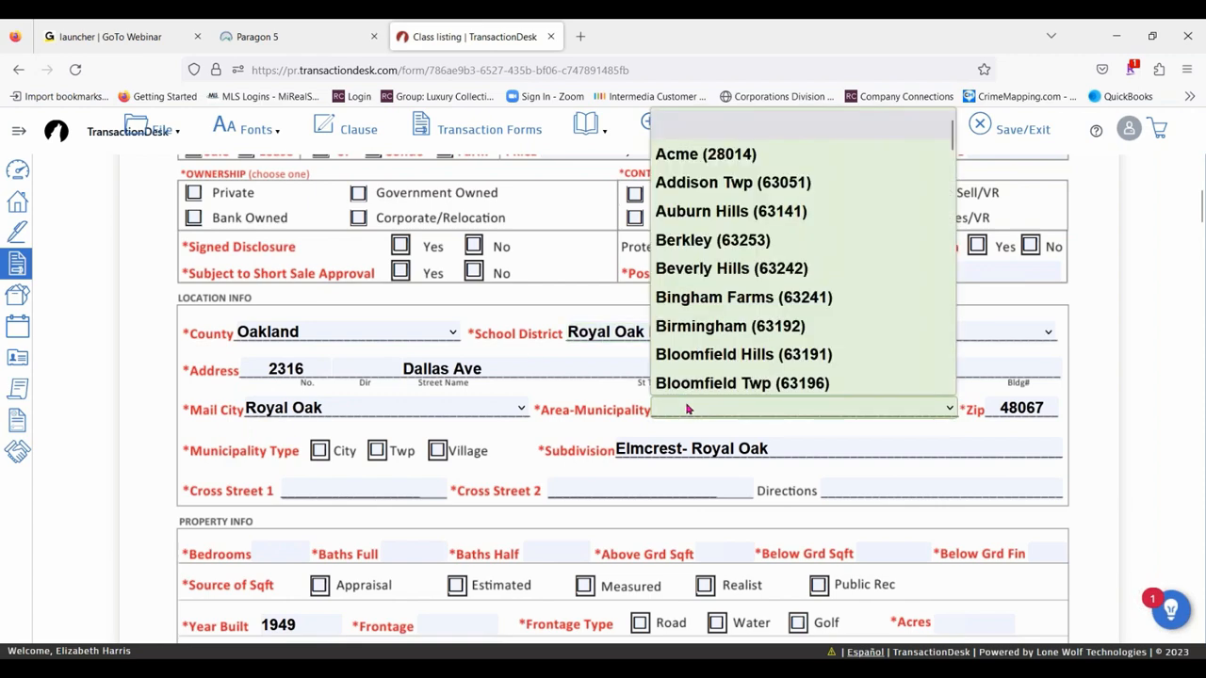
{"action": "type", "text": "royal"}
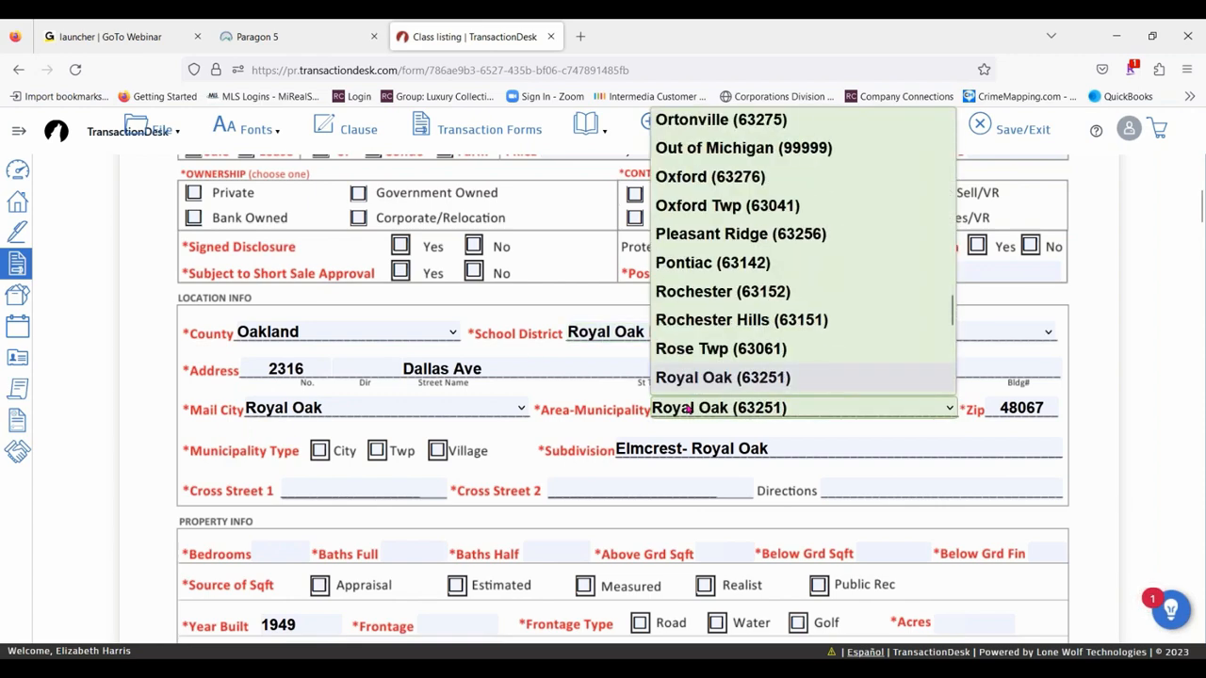
{"action": "key", "text": "Return"}
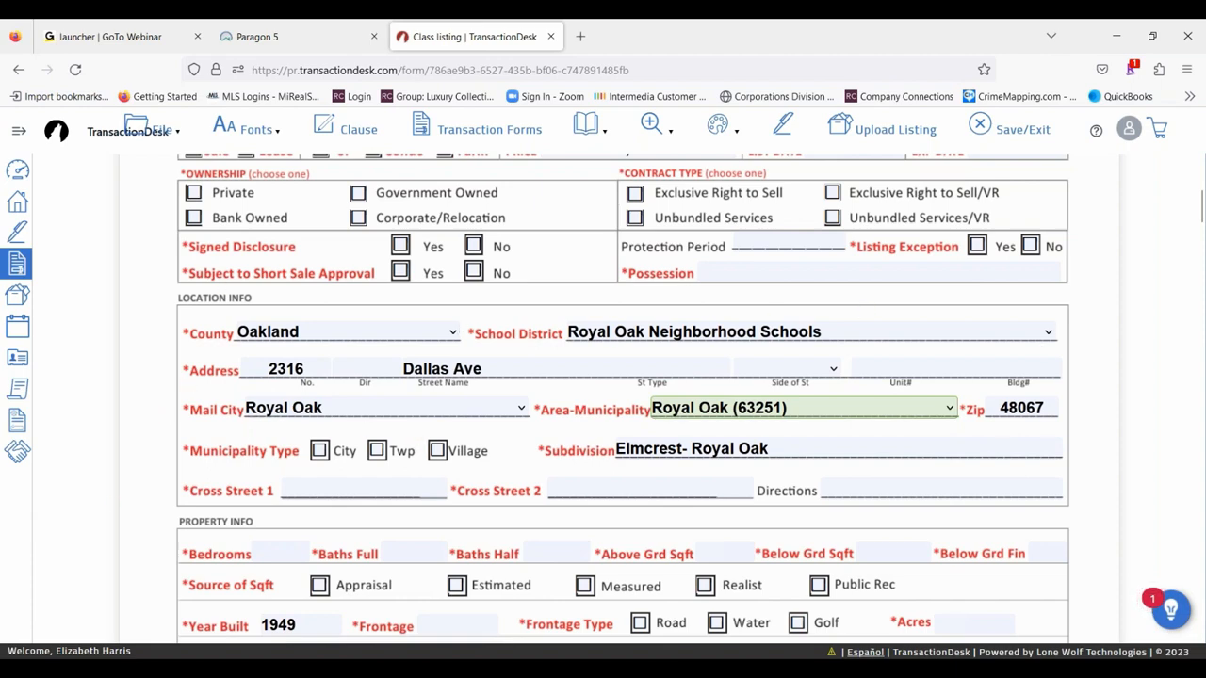
- Enter 2 bedrooms and 1 full bath in the data sheet's property info
{"action": "scroll", "coordinate": [278, 400], "scroll_direction": "down", "scroll_amount": 3}
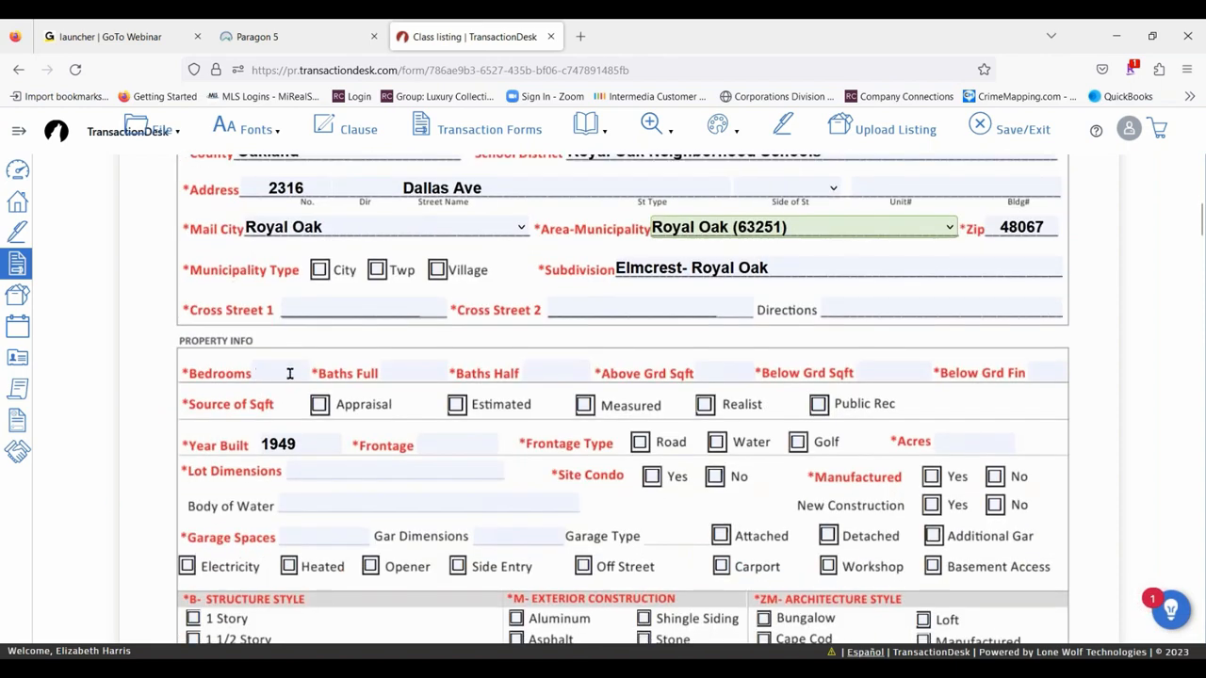
{"action": "left_click", "coordinate": [290, 373]}
{"action": "type", "text": "2"}
{"action": "key", "text": "Tab"}
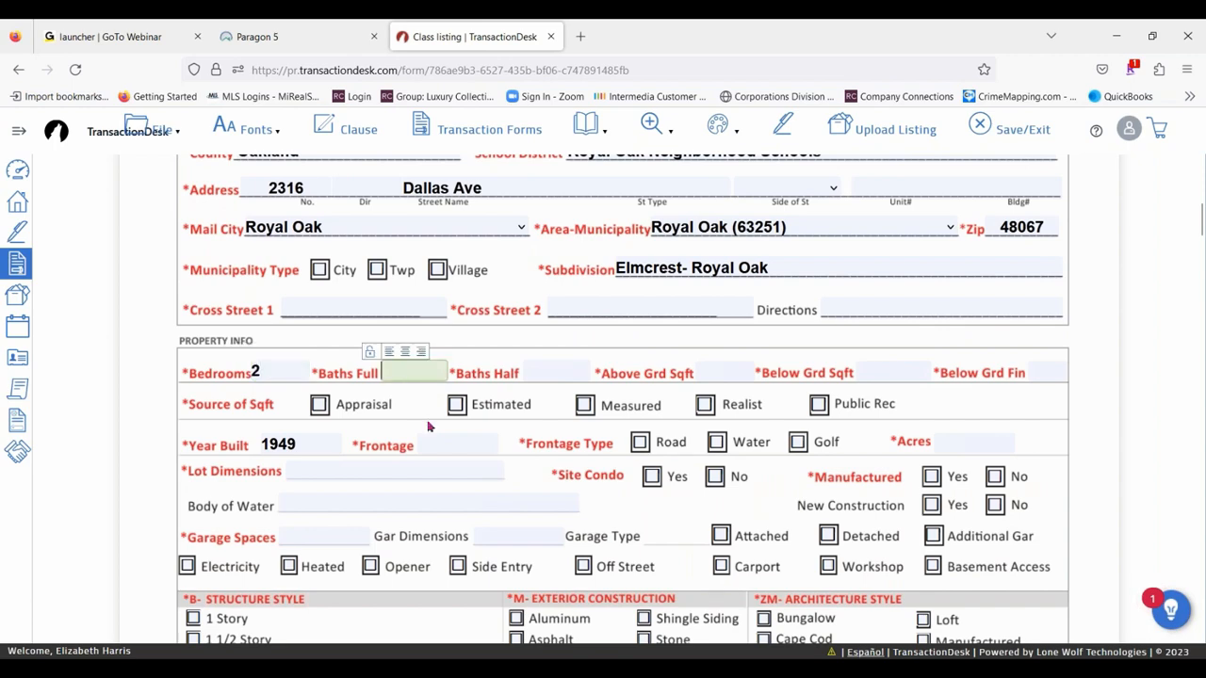
{"action": "type", "text": "1"}
{"action": "scroll", "coordinate": [341, 489], "scroll_direction": "down", "scroll_amount": 3}
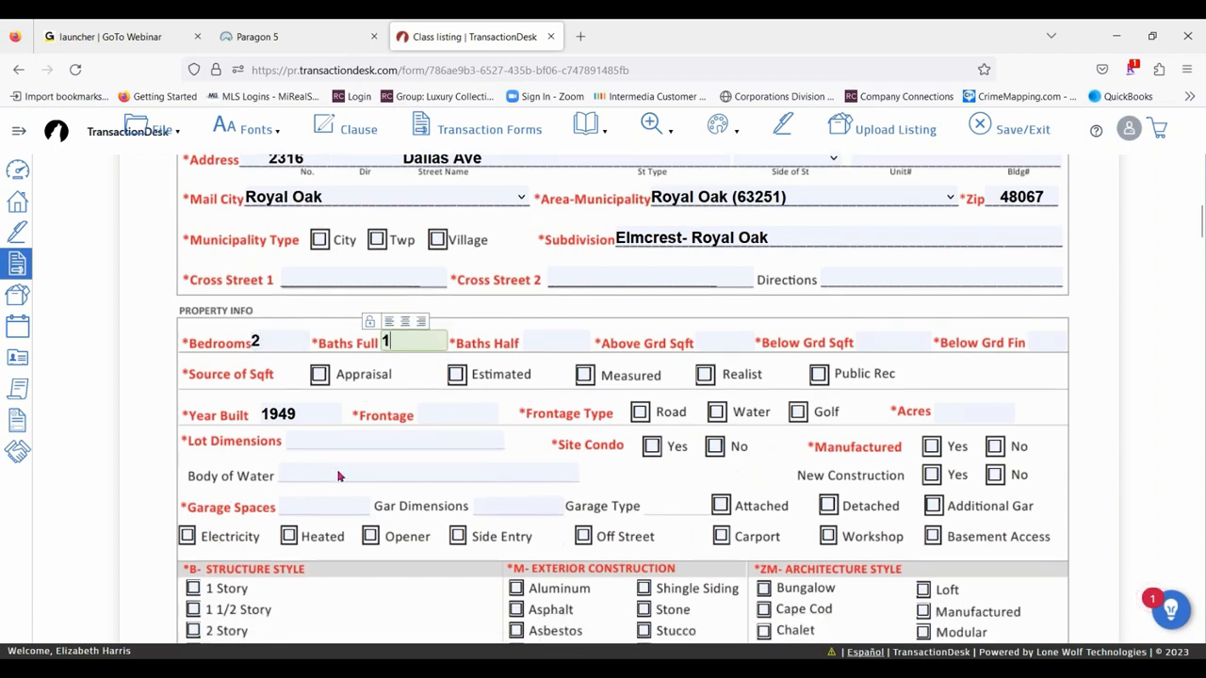
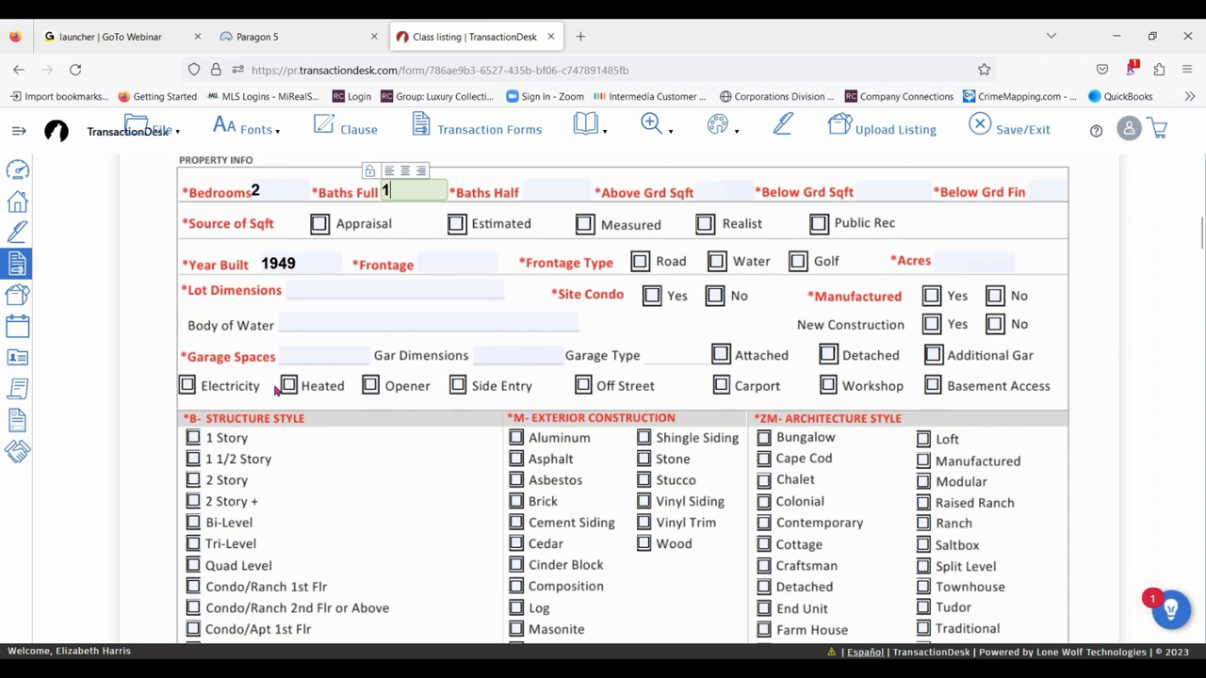
- Save the completed data sheet and upload the listing to the MLS system
{"action": "mouse_move", "coordinate": [155, 132]}
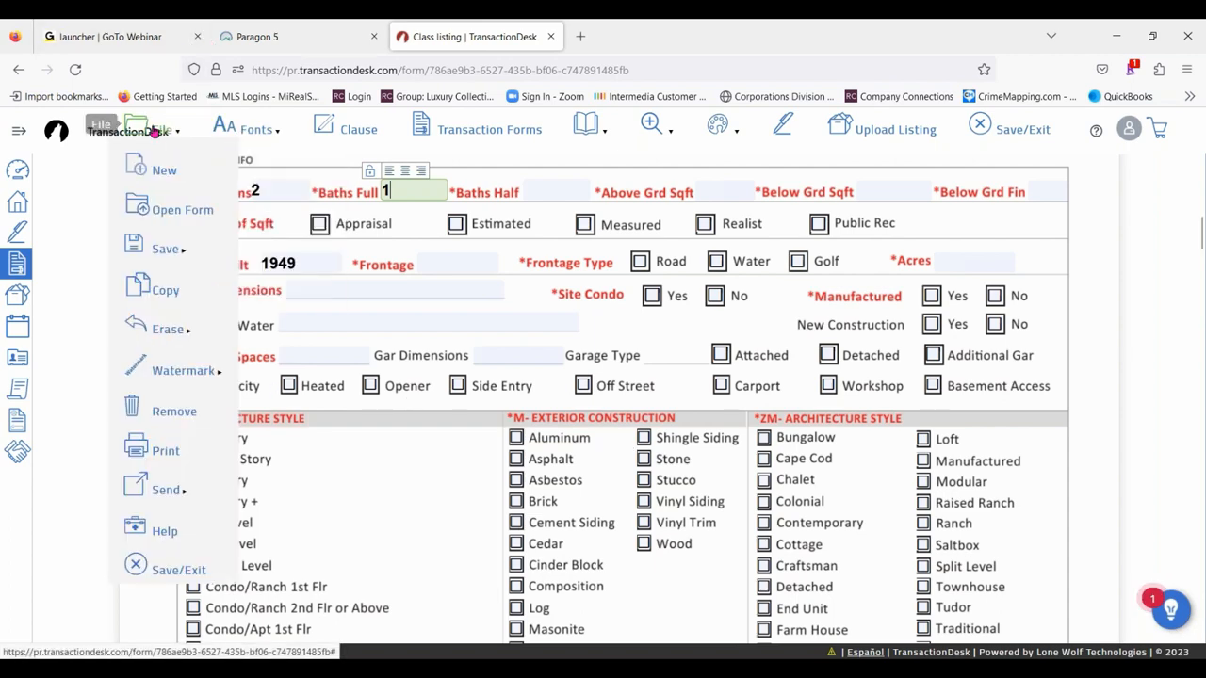
{"action": "left_click", "coordinate": [162, 249]}
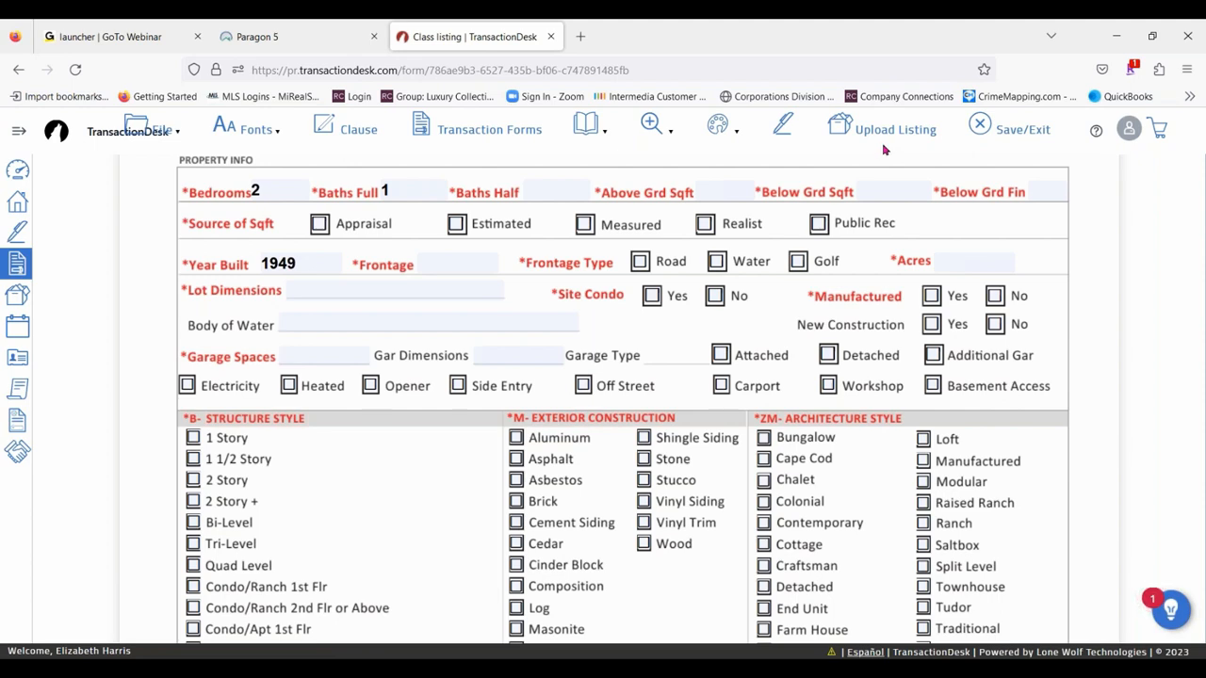
{"action": "left_click", "coordinate": [867, 129]}
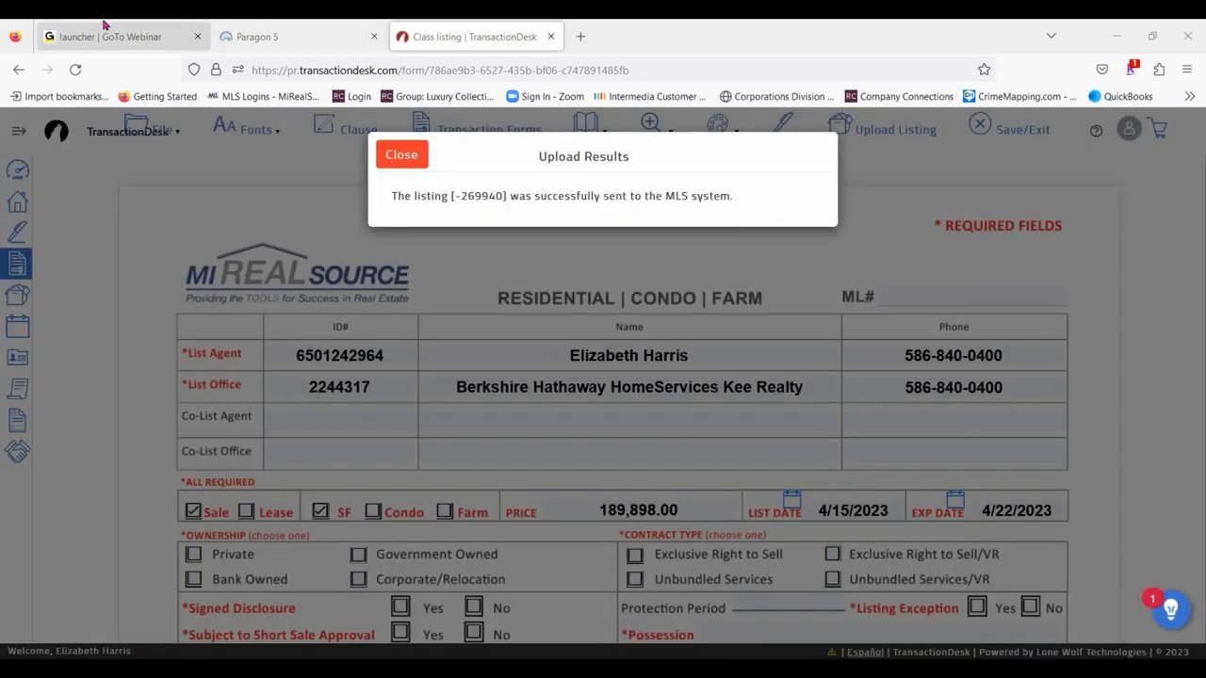
- Switch to Paragon 5 and search the partial listings for My Listings across all classes
{"action": "left_click", "coordinate": [292, 35]}
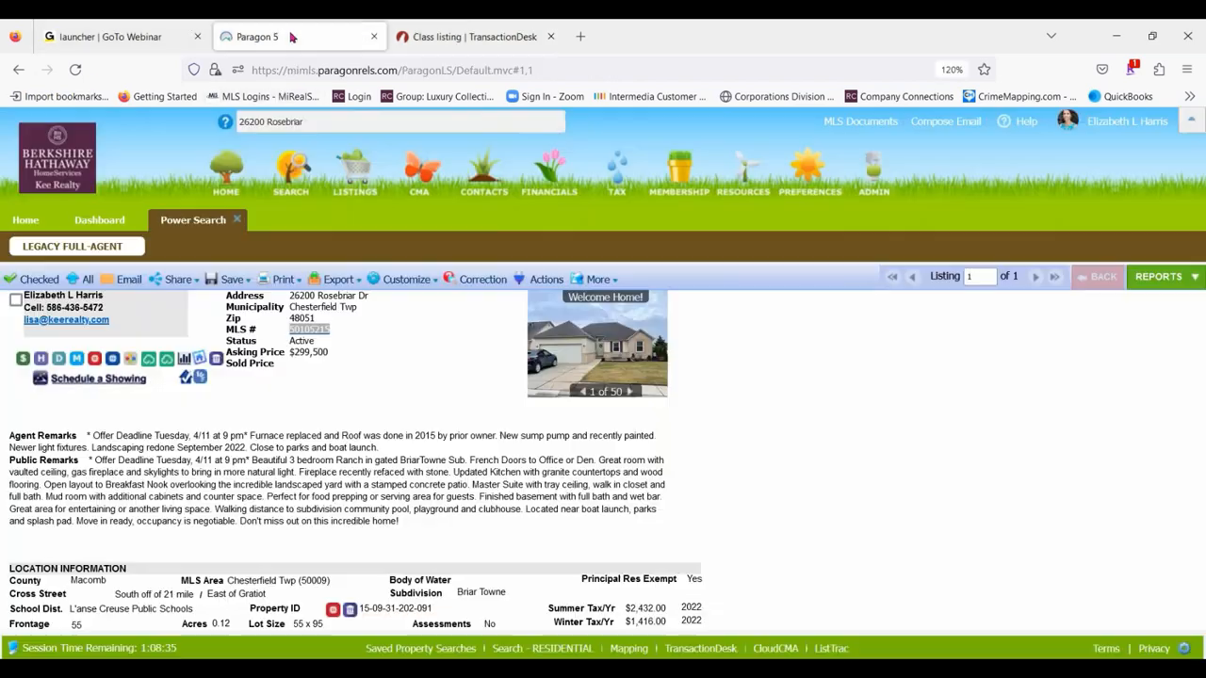
{"action": "left_click", "coordinate": [365, 182]}
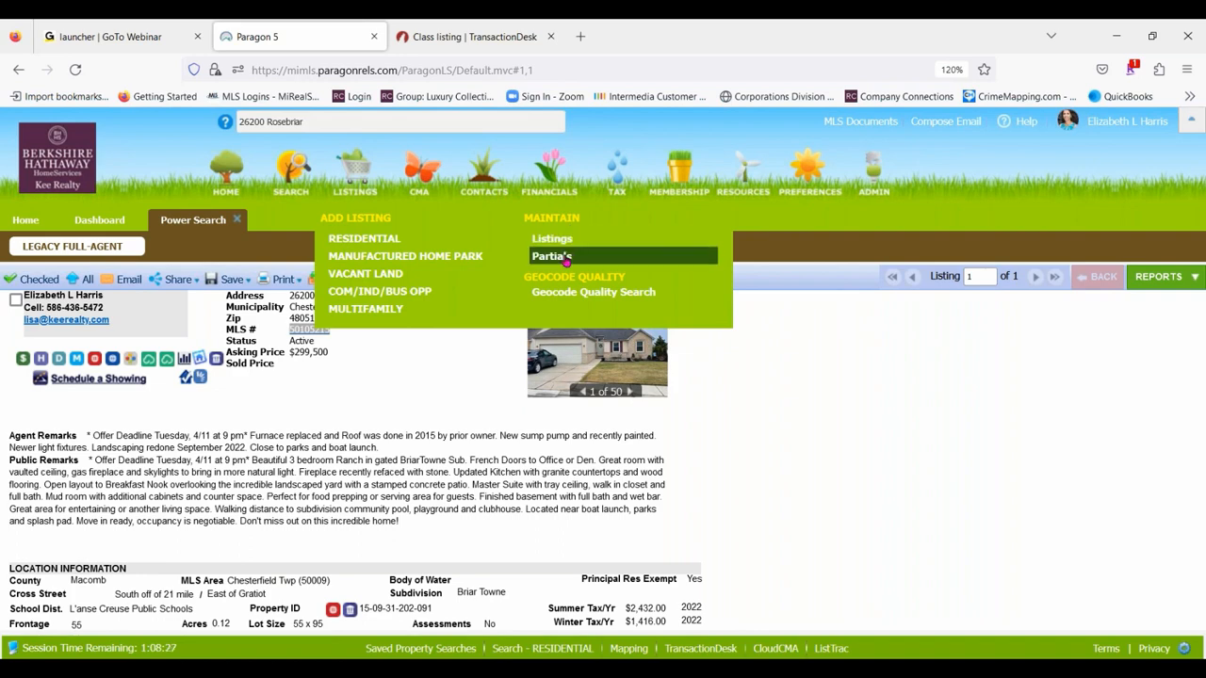
{"action": "left_click", "coordinate": [565, 263]}
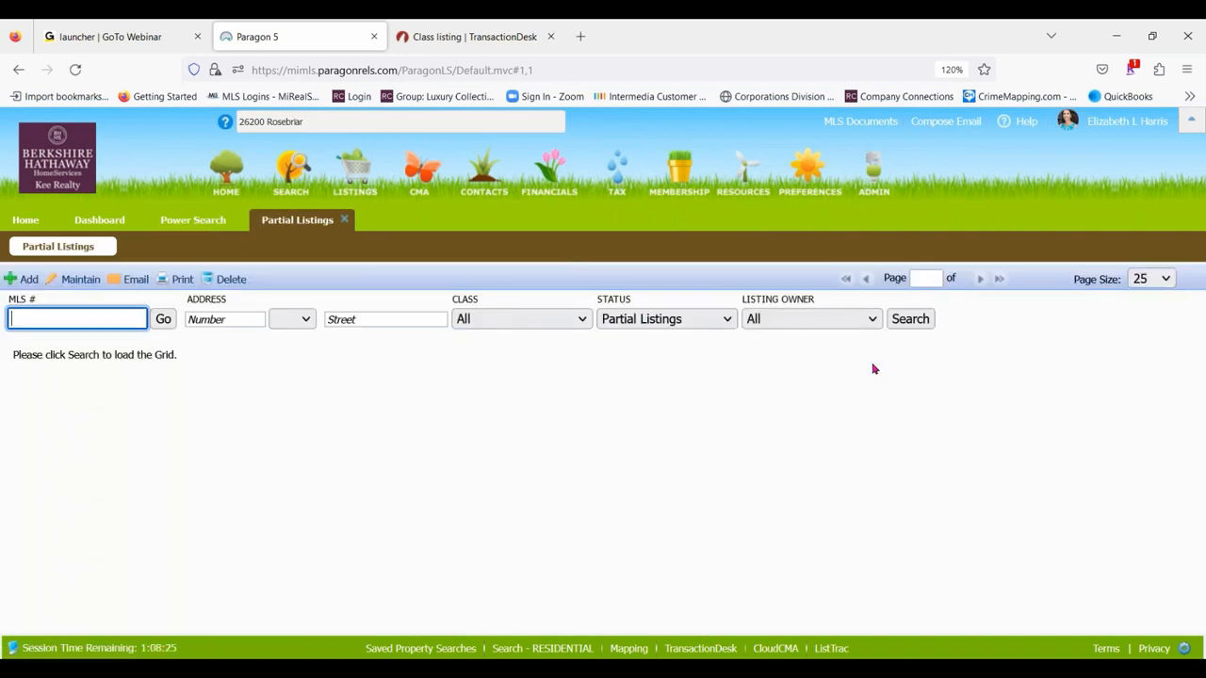
{"action": "left_click", "coordinate": [831, 320]}
{"action": "left_click", "coordinate": [801, 368]}
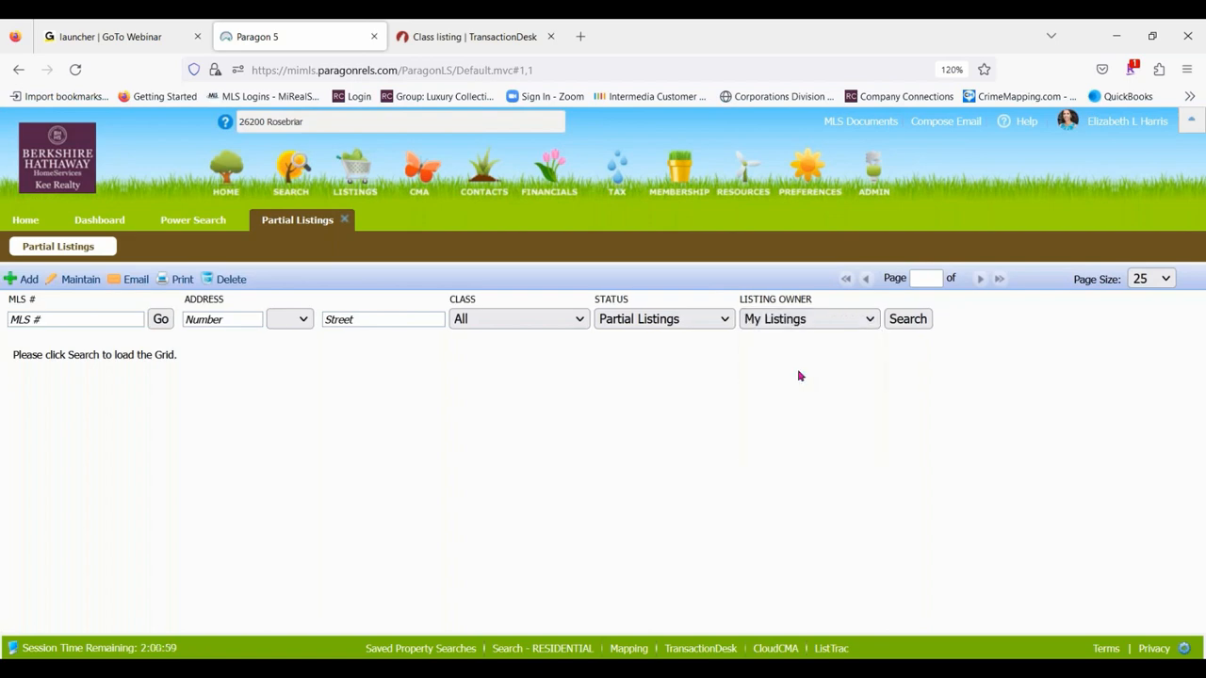
{"action": "left_click", "coordinate": [907, 319]}
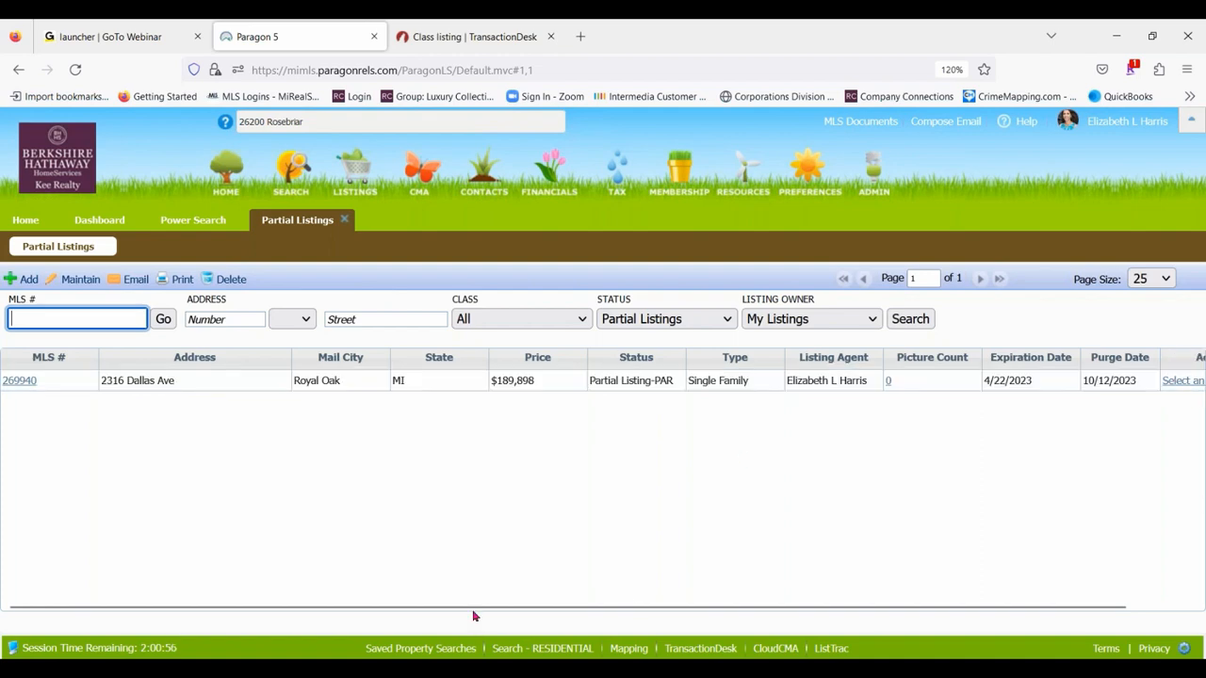
- Open the Royal Oak partial listing for maintenance with the Maintain Partial action
{"action": "left_click_drag", "start_coordinate": [455, 603], "coordinate": [525, 603]}
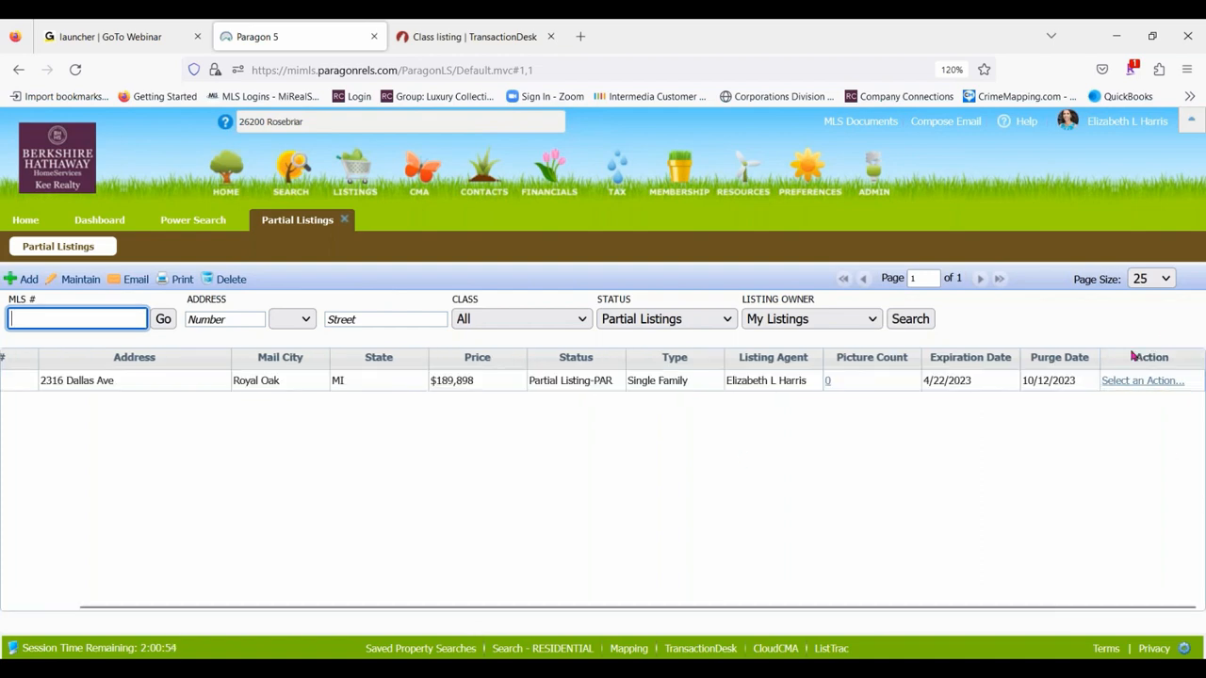
{"action": "left_click", "coordinate": [1140, 382]}
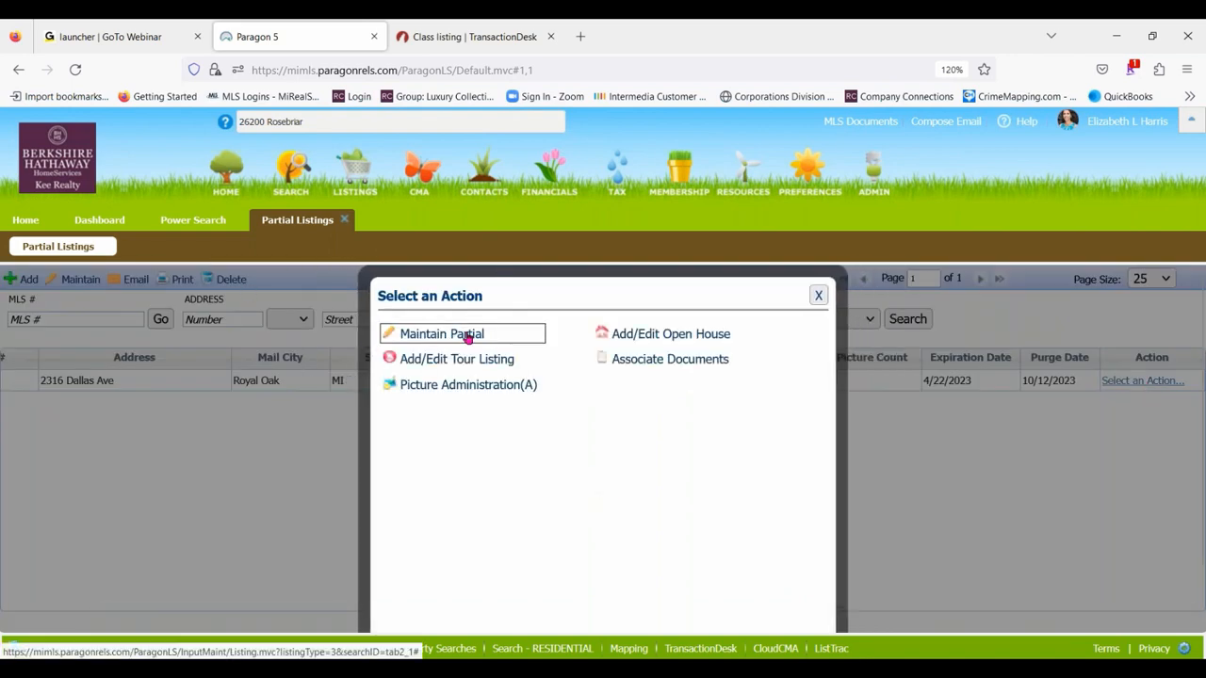
{"action": "left_click", "coordinate": [498, 337]}
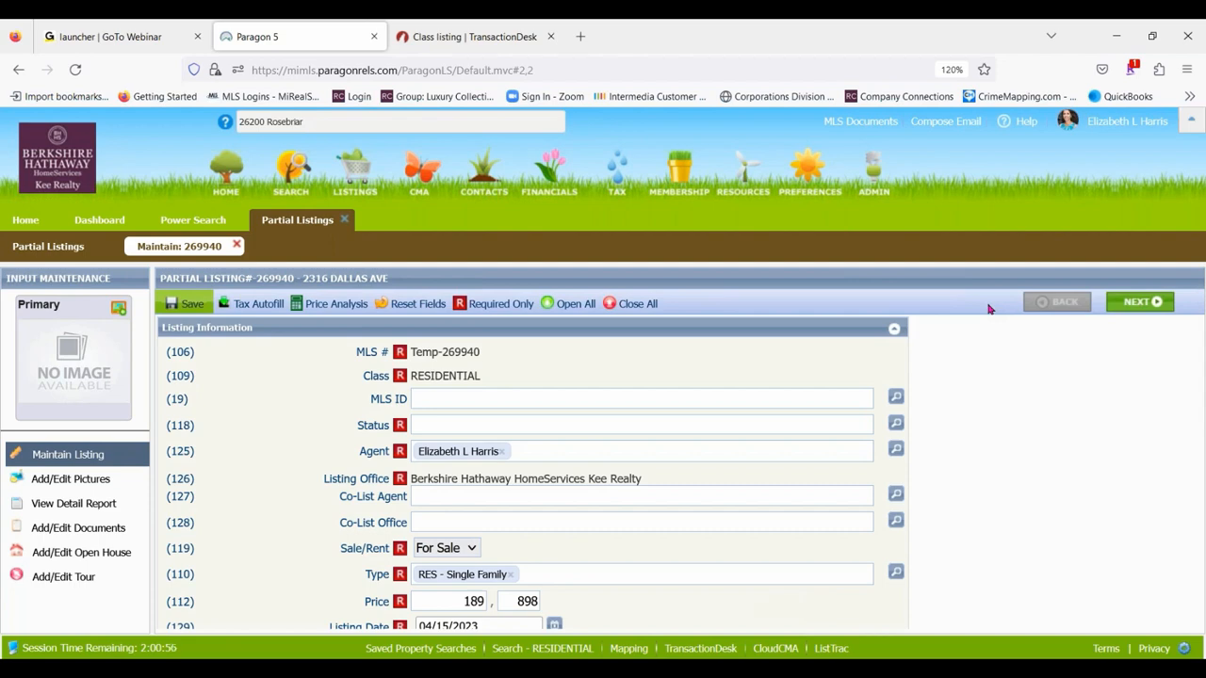
- Review the partial listing's input fields, filtering to required fields only and restoring the display of all fields
{"action": "scroll", "coordinate": [771, 401], "scroll_direction": "down", "scroll_amount": 3}
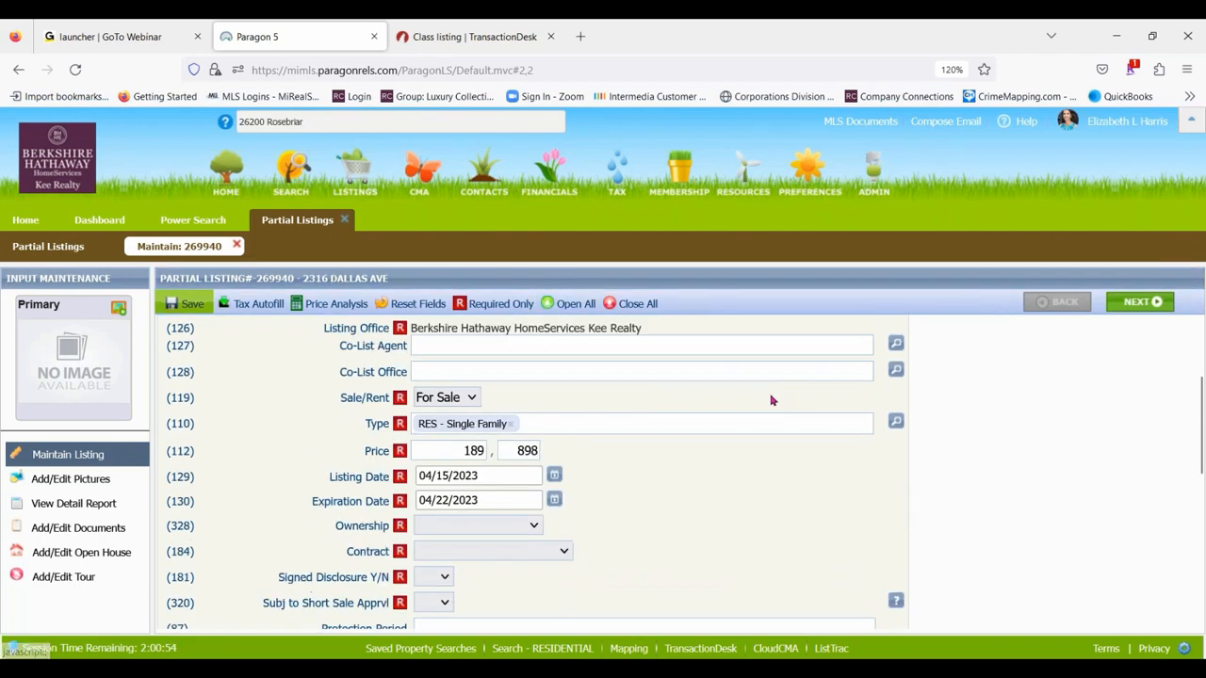
{"action": "scroll", "coordinate": [772, 400], "scroll_direction": "down", "scroll_amount": 5}
{"action": "scroll", "coordinate": [743, 392], "scroll_direction": "up", "scroll_amount": 3}
{"action": "left_click", "coordinate": [568, 305]}
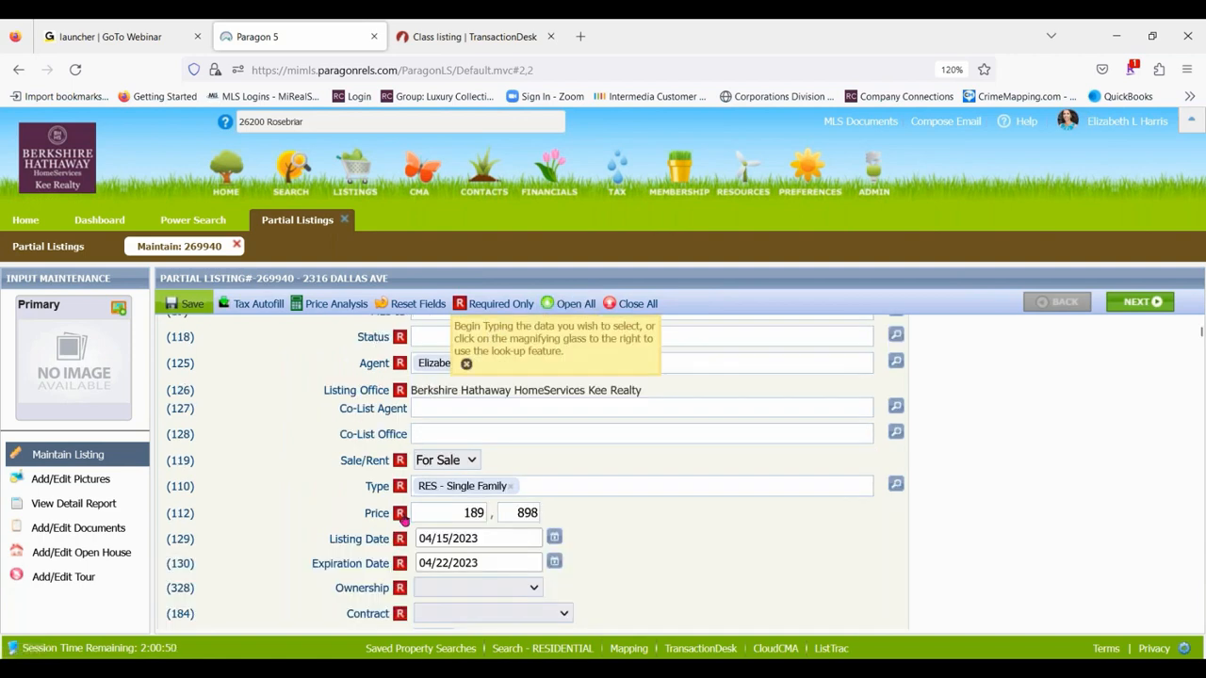
{"action": "left_click", "coordinate": [482, 307]}
{"action": "scroll", "coordinate": [726, 434], "scroll_direction": "down", "scroll_amount": 5}
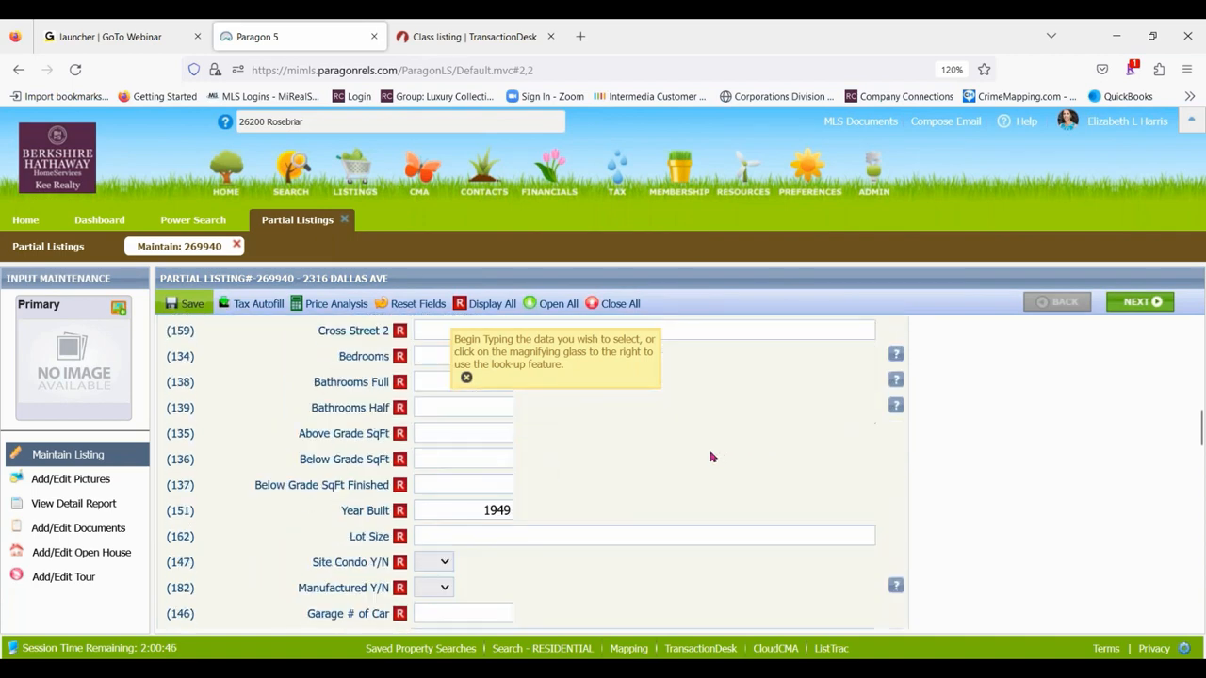
{"action": "scroll", "coordinate": [711, 457], "scroll_direction": "down", "scroll_amount": 20}
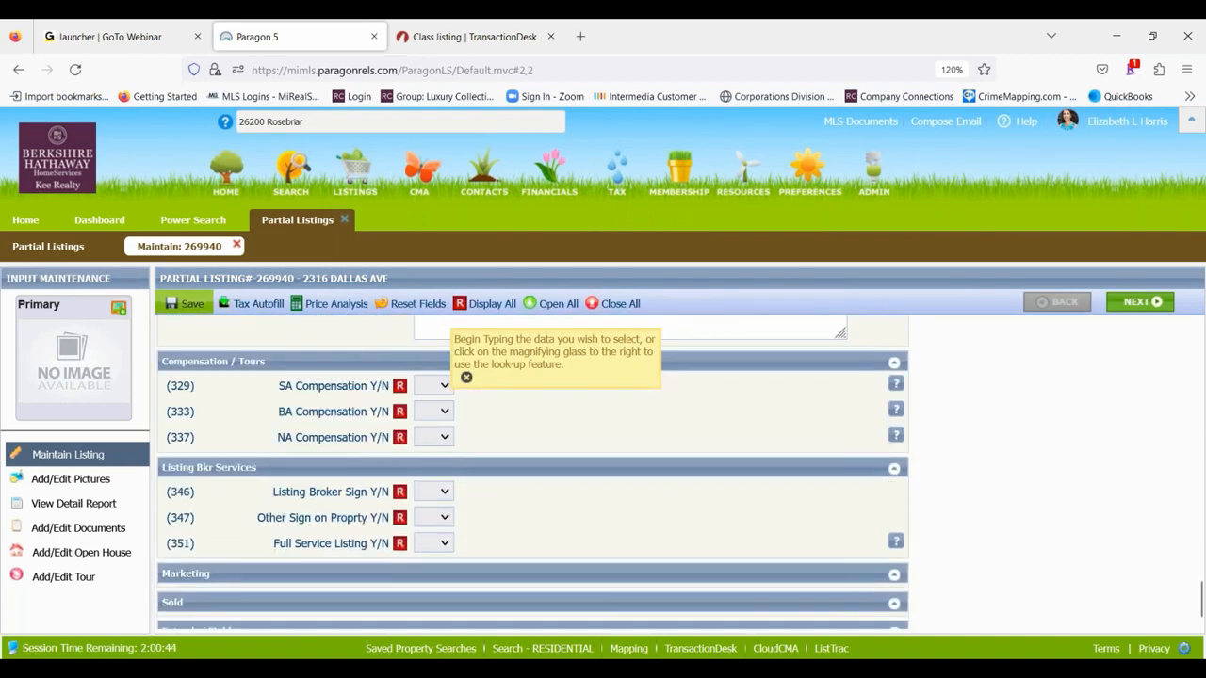
{"action": "scroll", "coordinate": [735, 444], "scroll_direction": "up", "scroll_amount": 8}
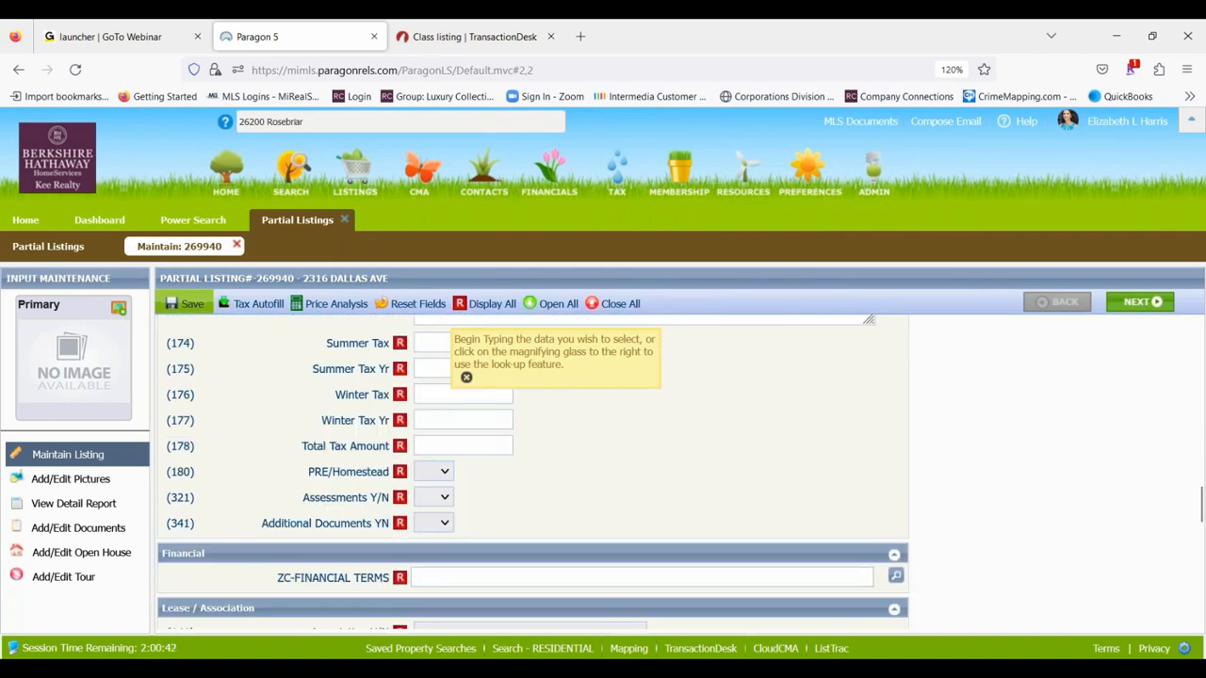
{"action": "scroll", "coordinate": [254, 565], "scroll_direction": "up", "scroll_amount": 10}
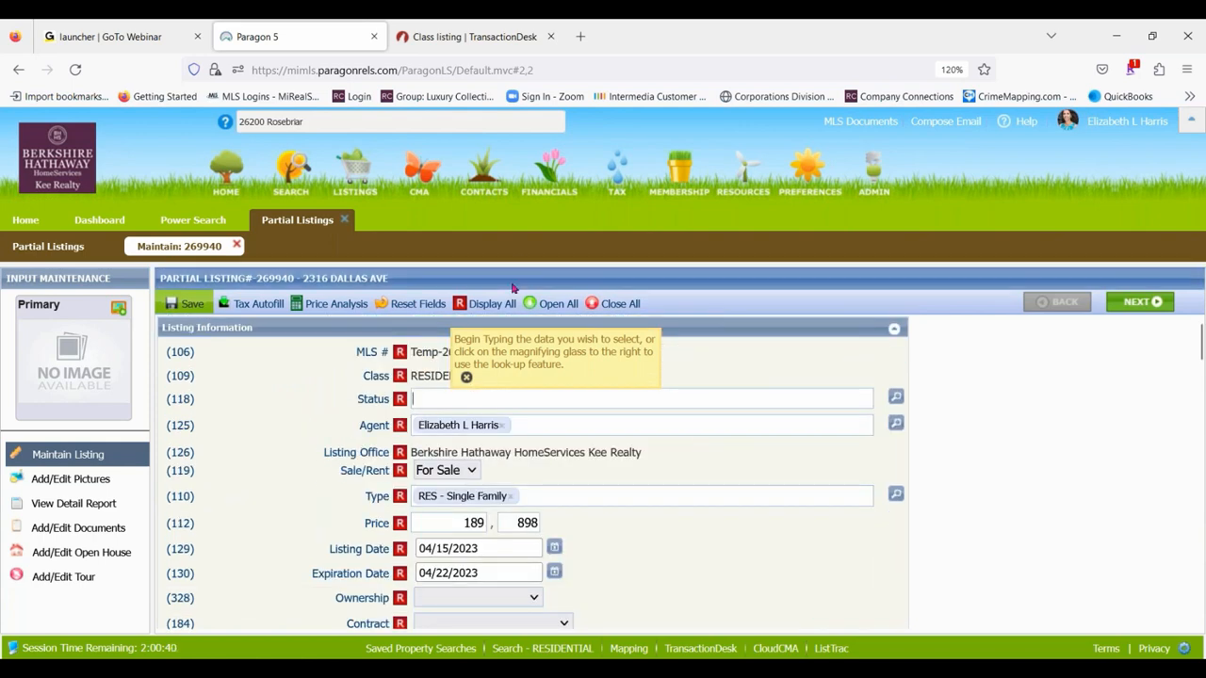
{"action": "left_click", "coordinate": [494, 303]}
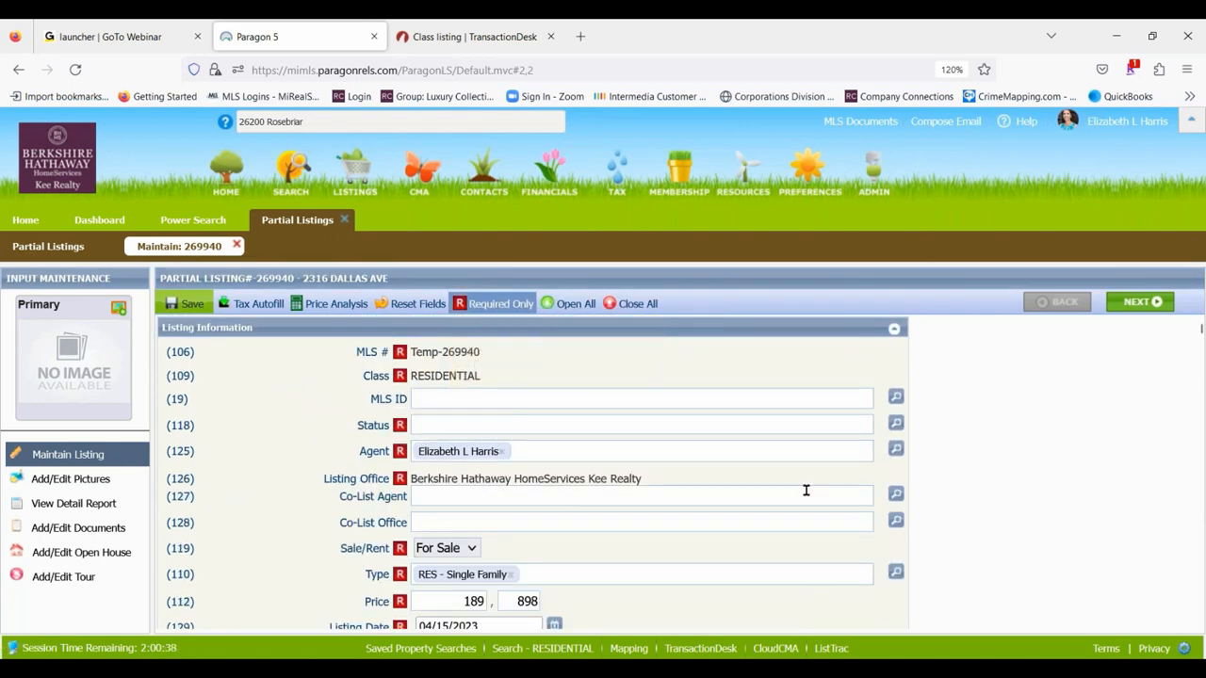
- Return to TransactionDesk, dismiss the upload results and open the B.H.H.K.R - Seller's Disclosure Statement from the transaction's forms
{"action": "left_click", "coordinate": [456, 34]}
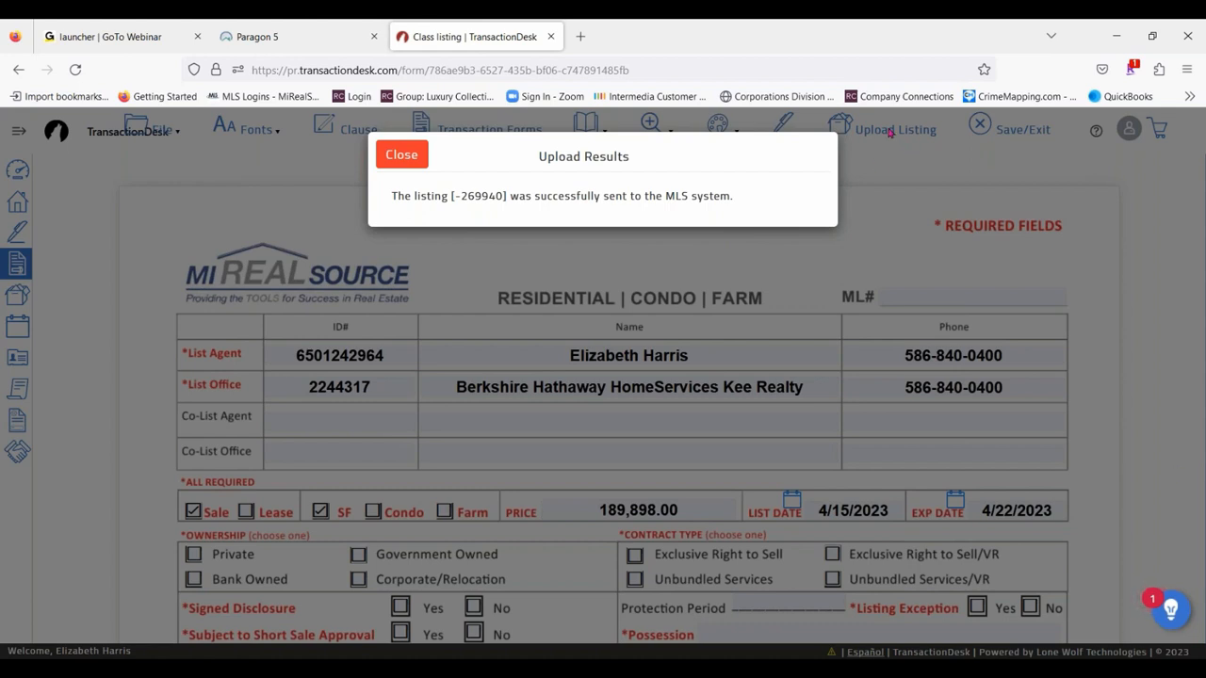
{"action": "left_click", "coordinate": [402, 155]}
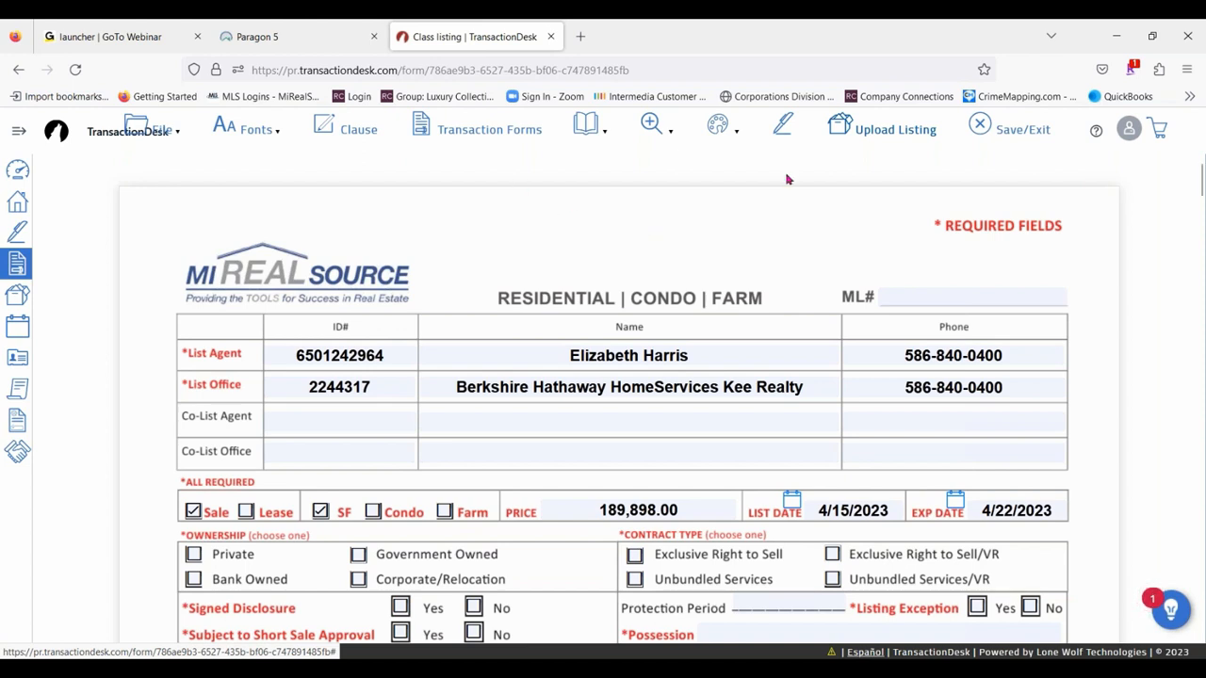
{"action": "left_click", "coordinate": [508, 131]}
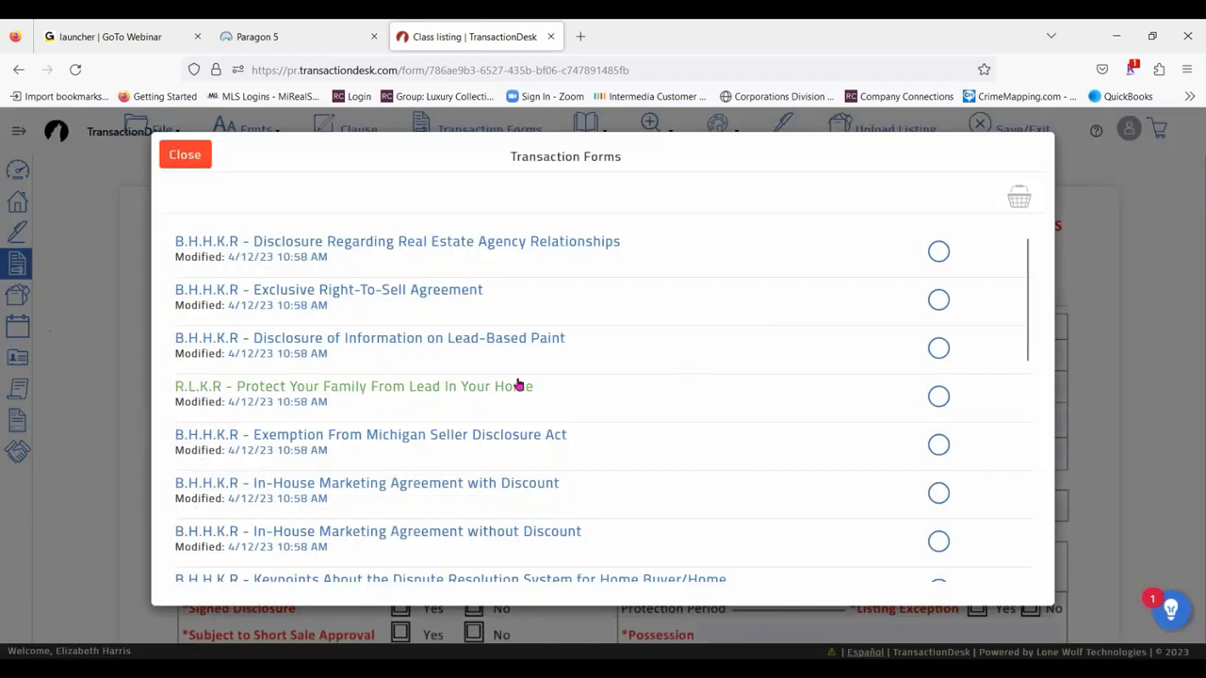
{"action": "scroll", "coordinate": [518, 383], "scroll_direction": "down", "scroll_amount": 10}
{"action": "scroll", "coordinate": [499, 339], "scroll_direction": "up", "scroll_amount": 5}
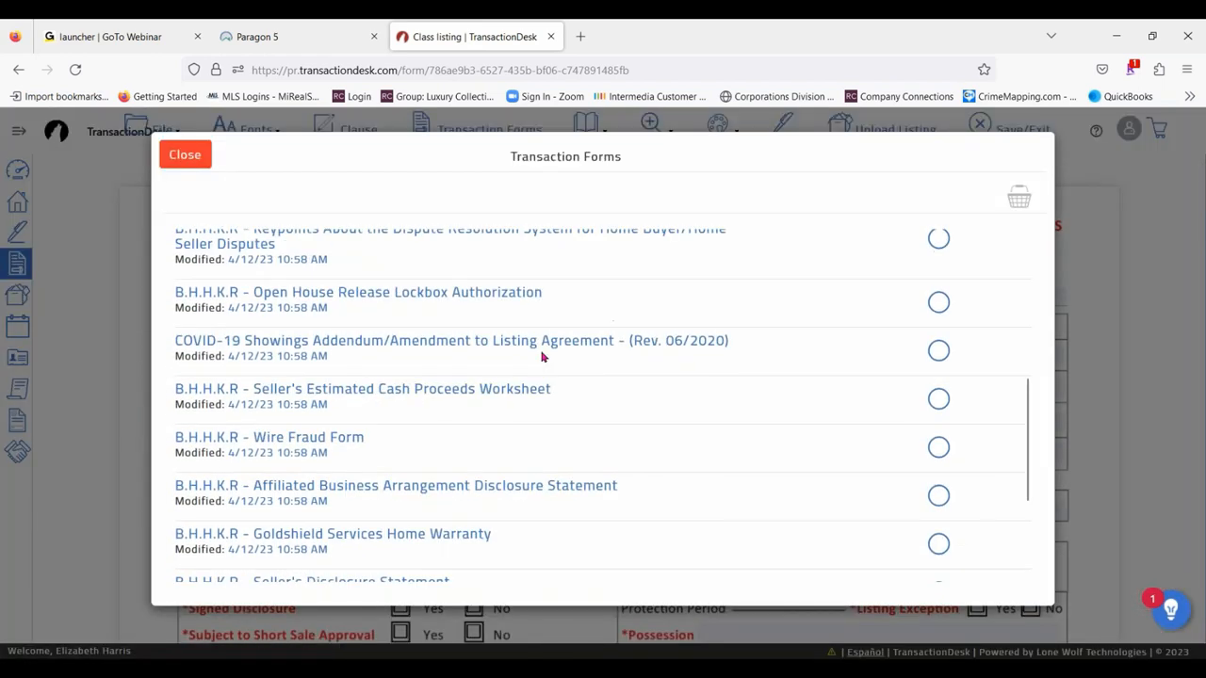
{"action": "scroll", "coordinate": [537, 441], "scroll_direction": "up", "scroll_amount": 1}
{"action": "scroll", "coordinate": [524, 447], "scroll_direction": "down", "scroll_amount": 5}
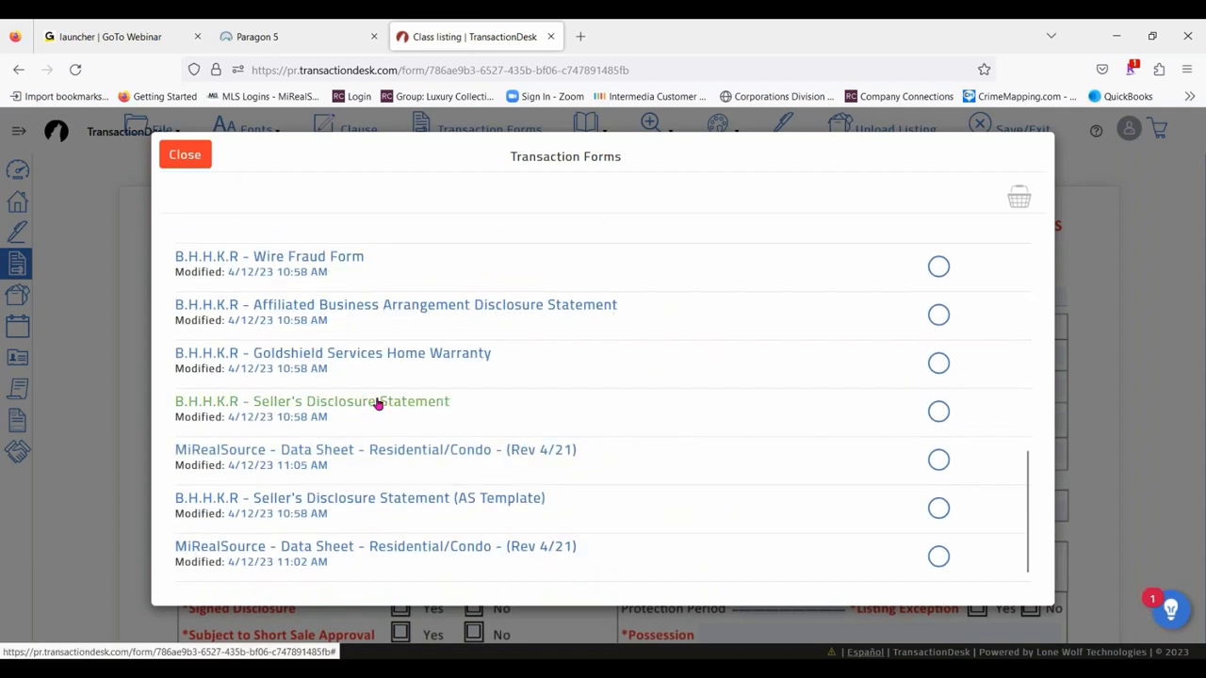
{"action": "left_click", "coordinate": [378, 403]}
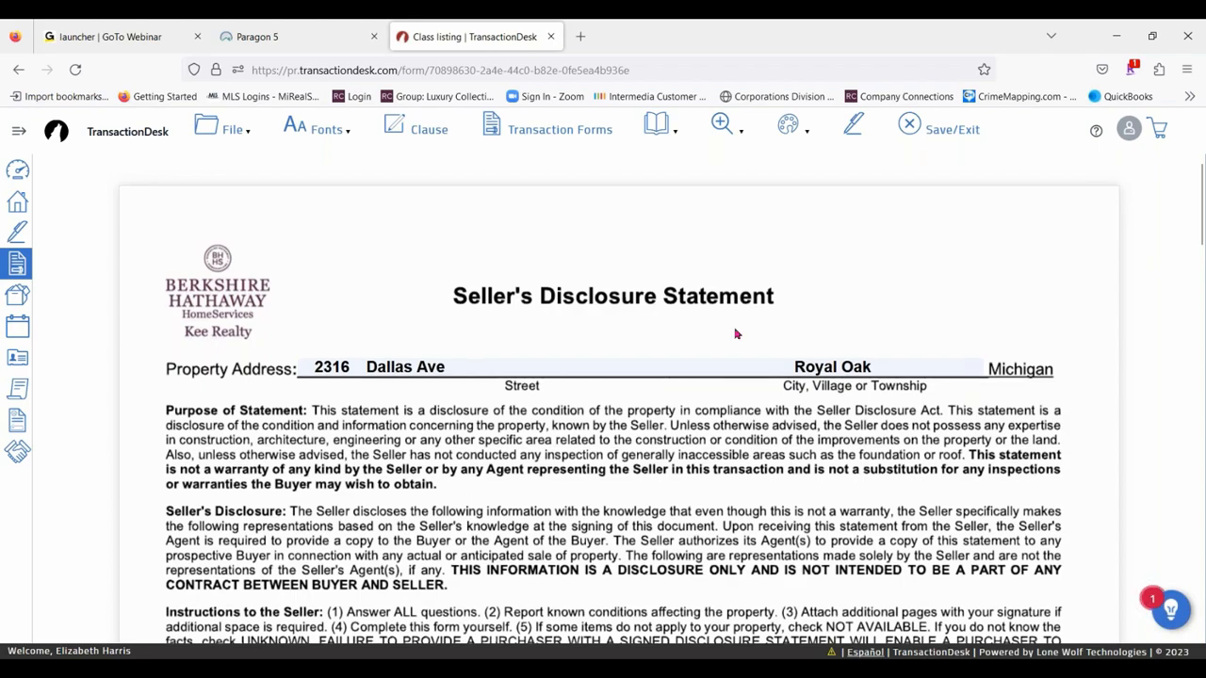
- Start an email from the disclosure form and select the B.H.H.K.R - Seller's Disclosure Statement as the form to send
{"action": "scroll", "coordinate": [737, 334], "scroll_direction": "down", "scroll_amount": 8}
{"action": "scroll", "coordinate": [644, 358], "scroll_direction": "down", "scroll_amount": 5}
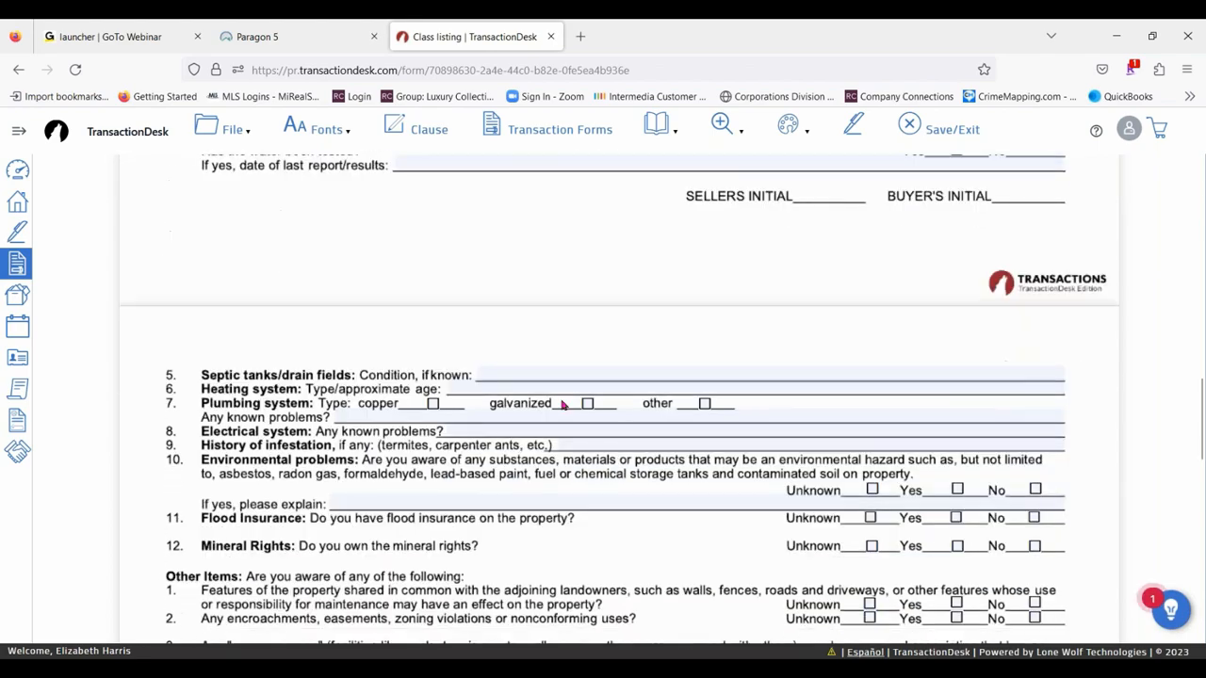
{"action": "scroll", "coordinate": [562, 403], "scroll_direction": "up", "scroll_amount": 12}
{"action": "left_click", "coordinate": [226, 130]}
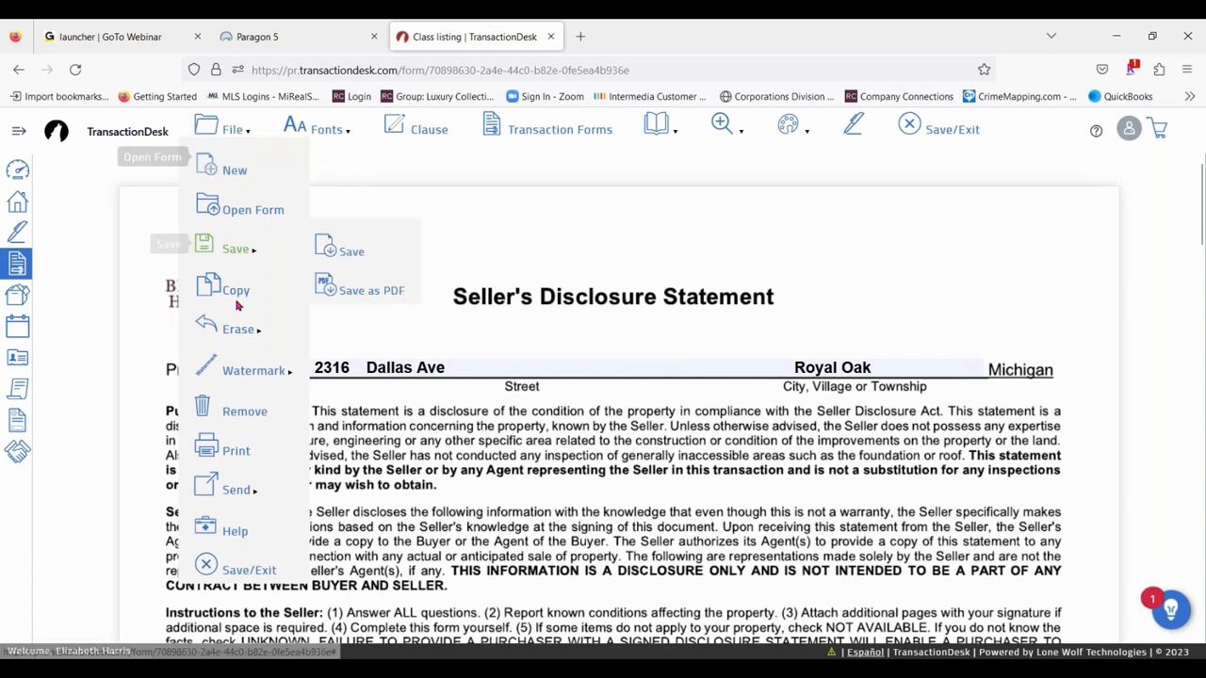
{"action": "mouse_move", "coordinate": [247, 493]}
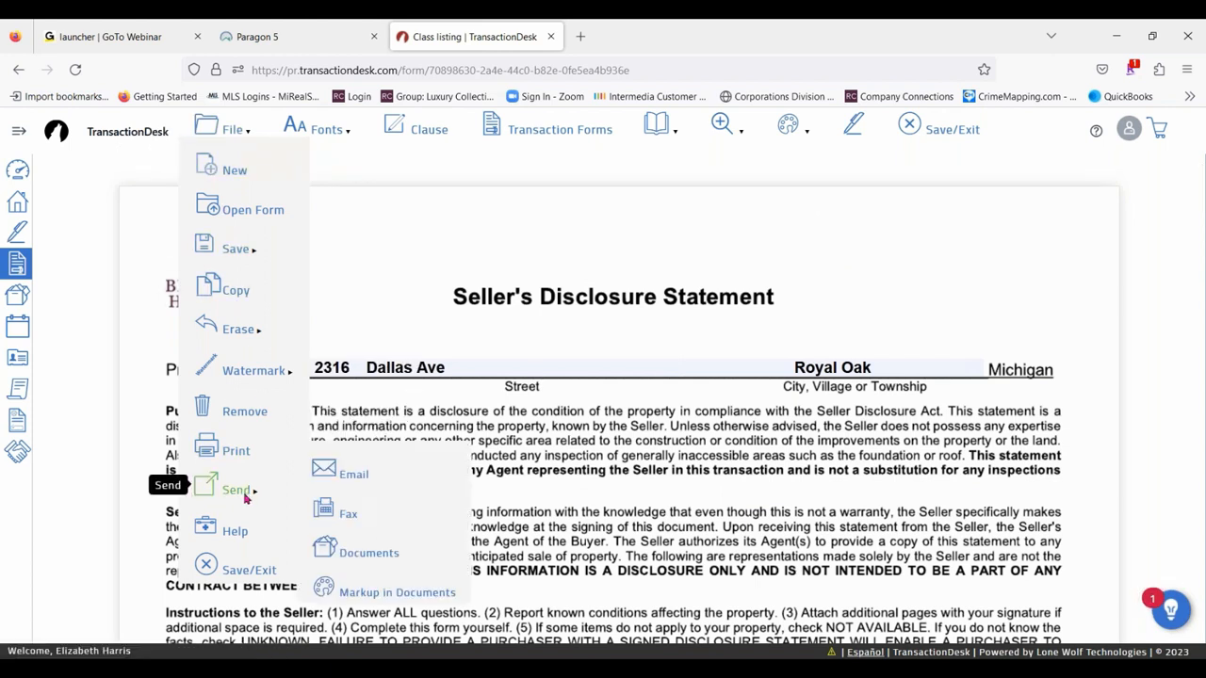
{"action": "left_click", "coordinate": [355, 476]}
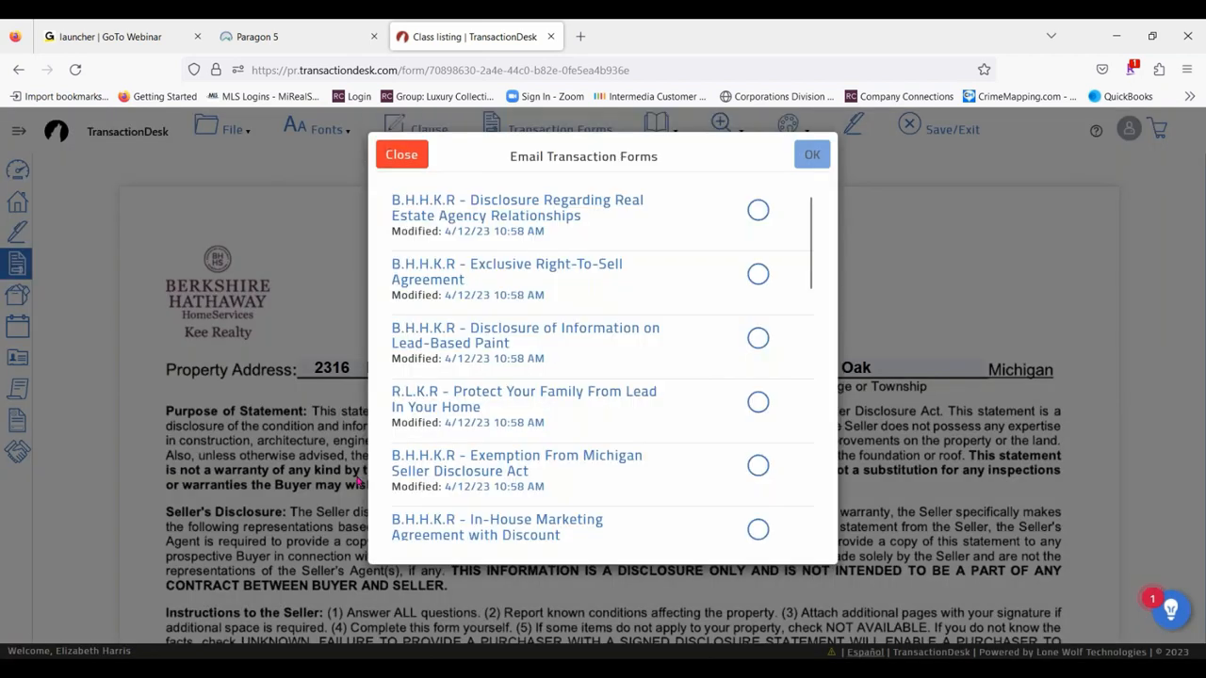
{"action": "scroll", "coordinate": [657, 401], "scroll_direction": "down", "scroll_amount": 10}
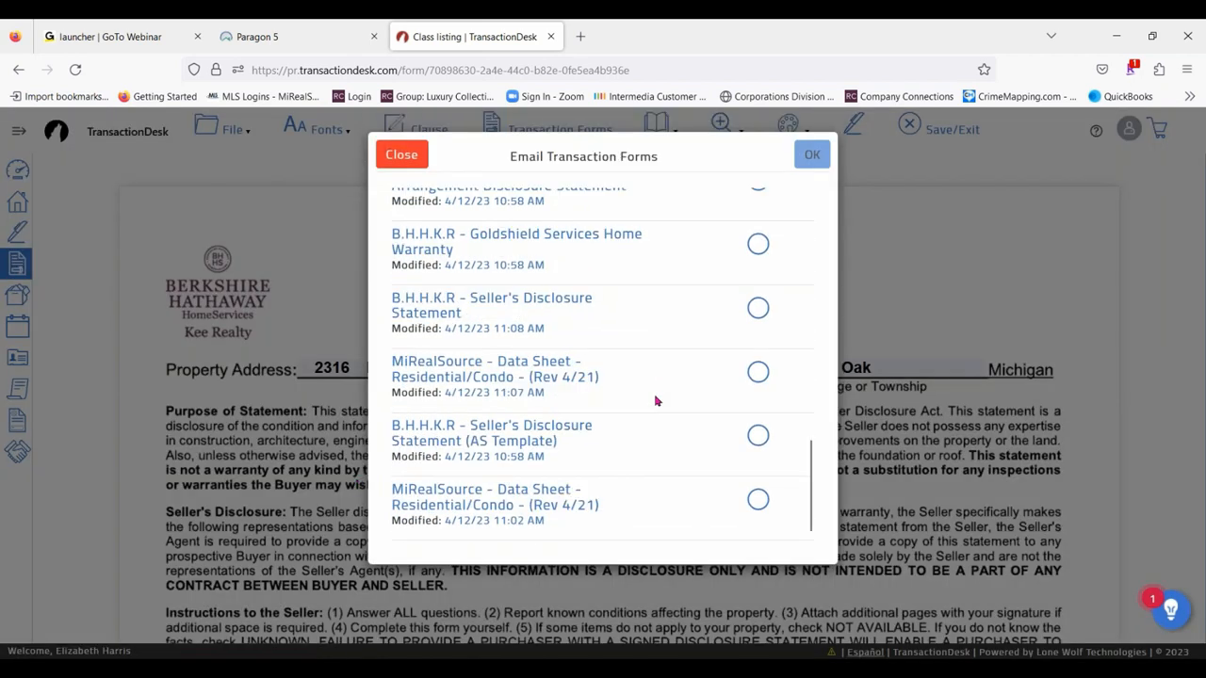
{"action": "scroll", "coordinate": [657, 400], "scroll_direction": "up", "scroll_amount": 1}
{"action": "left_click", "coordinate": [757, 397]}
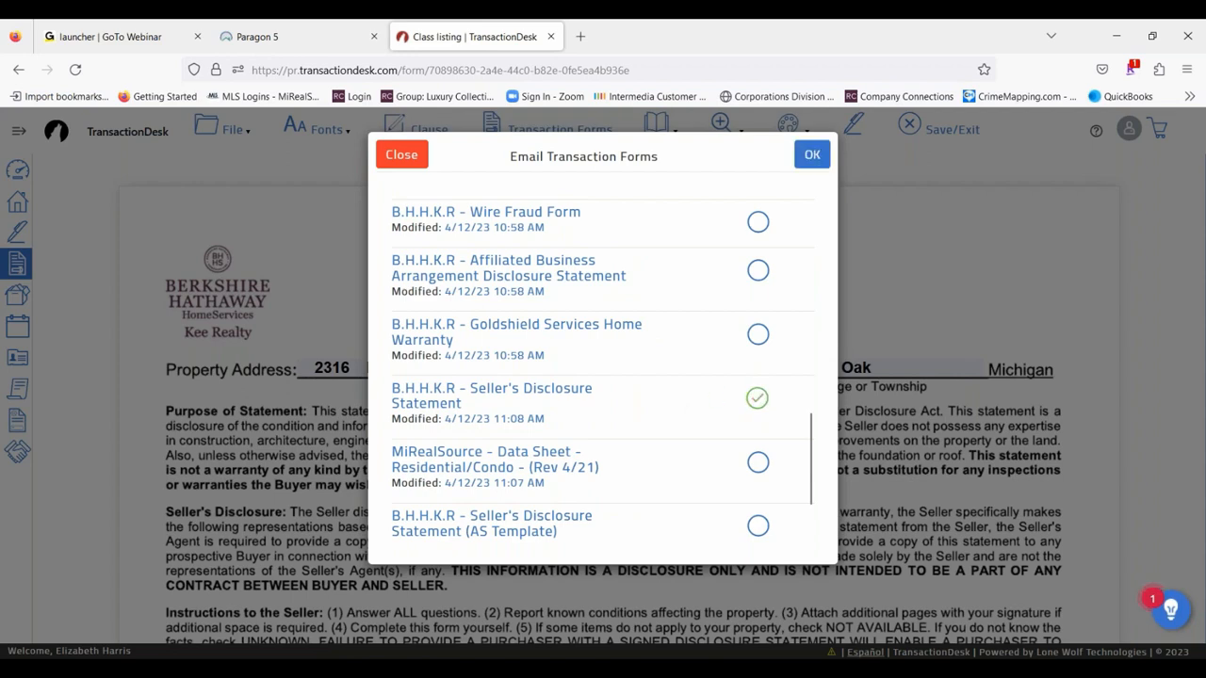
{"action": "left_click", "coordinate": [812, 155]}
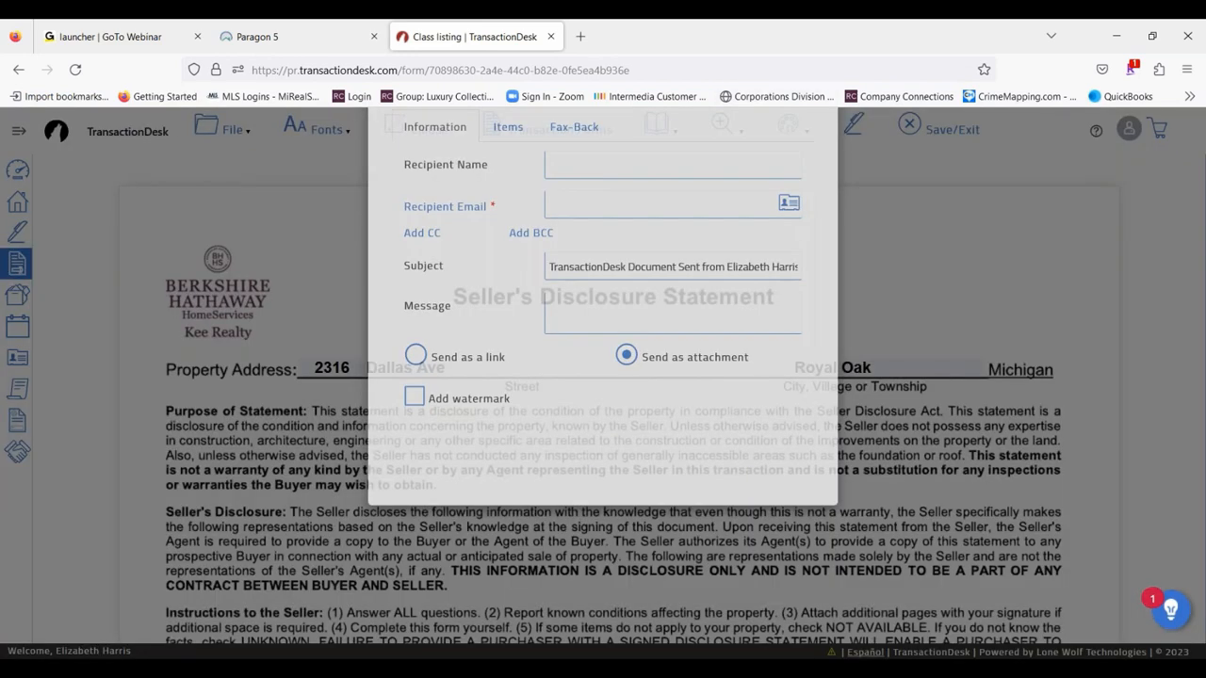
- Address the email with CLass as the recipient name and fill in the recipient's email from the saved suggestions
{"action": "left_click", "coordinate": [593, 249]}
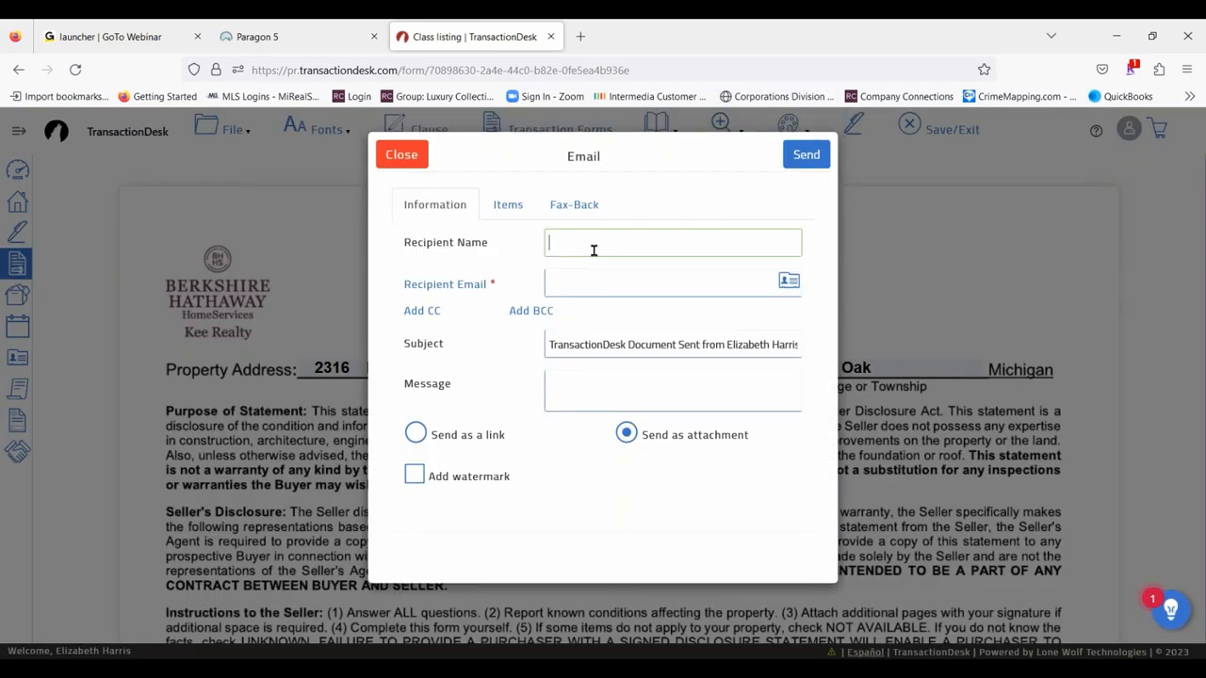
{"action": "type", "text": "Lass"}
{"action": "key", "text": "Tab"}
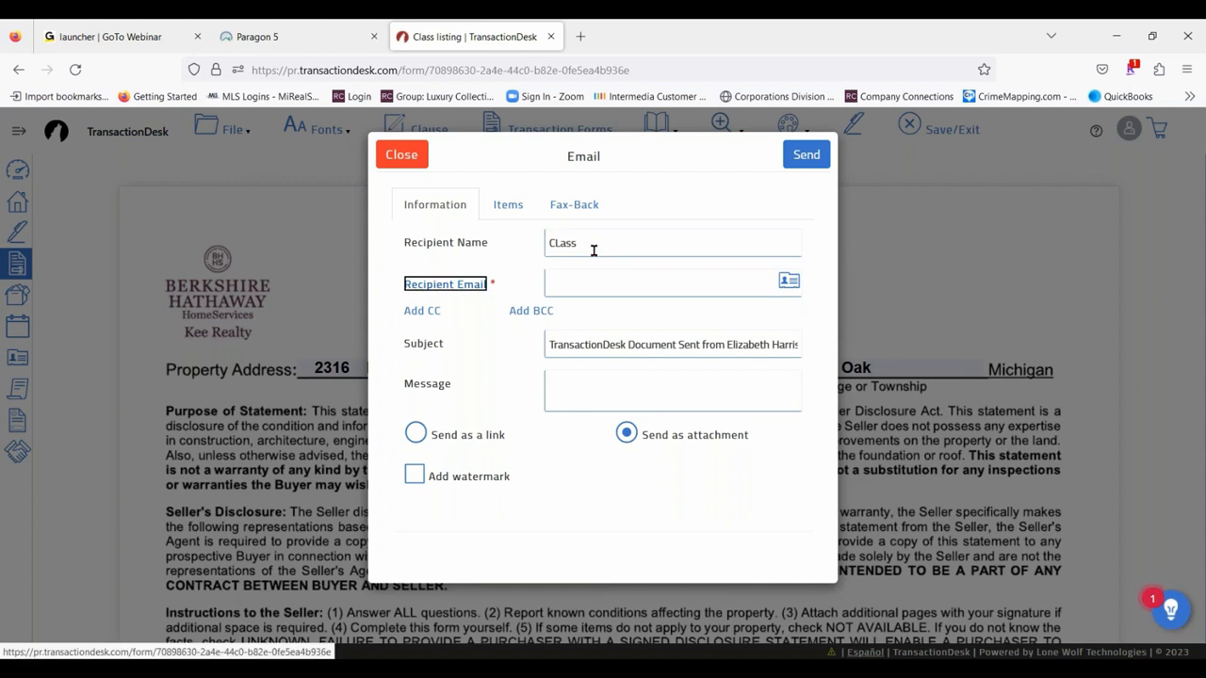
{"action": "key", "text": "Tab"}
{"action": "type", "text": "Lisa"}
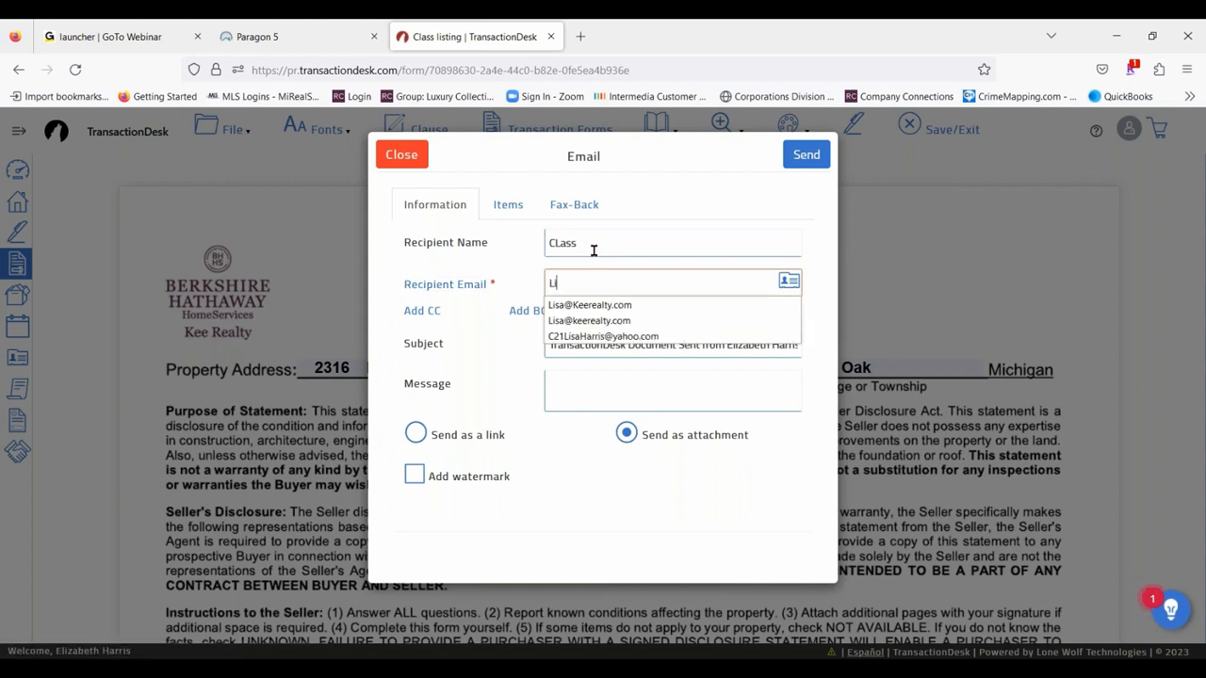
{"action": "left_click", "coordinate": [590, 305]}
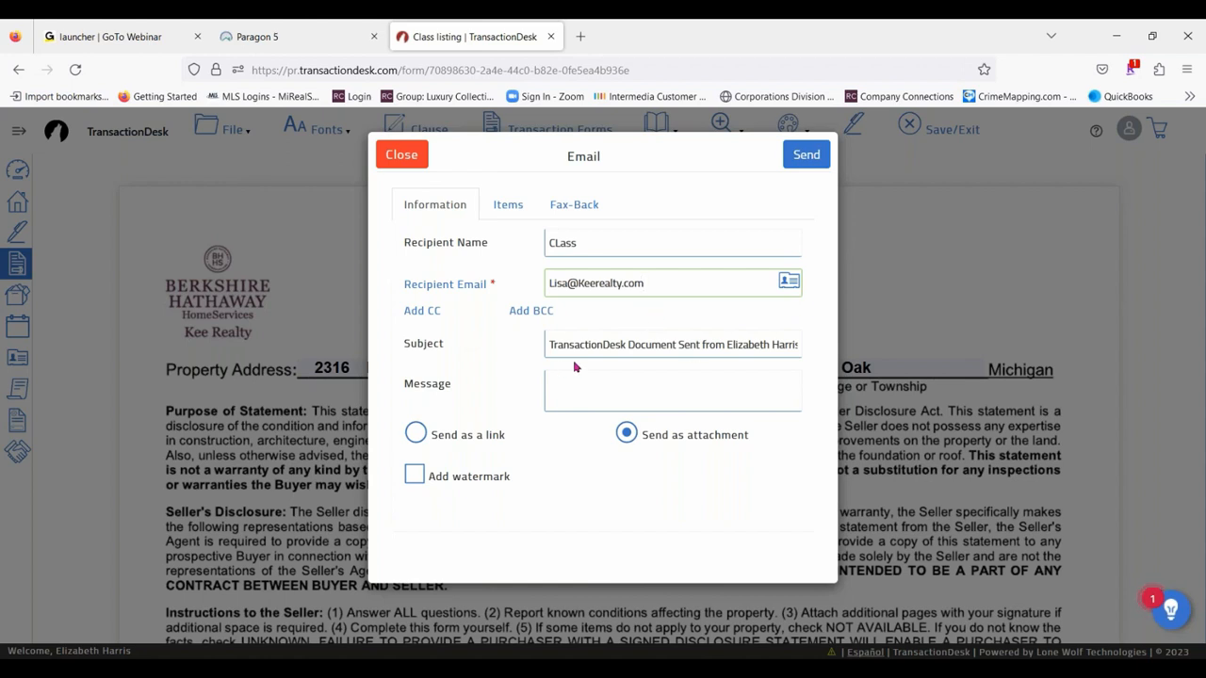
- Set the email to be sent as a link with editing of forms allowed and an expiration date of 04/15/2023
{"action": "left_click", "coordinate": [606, 378]}
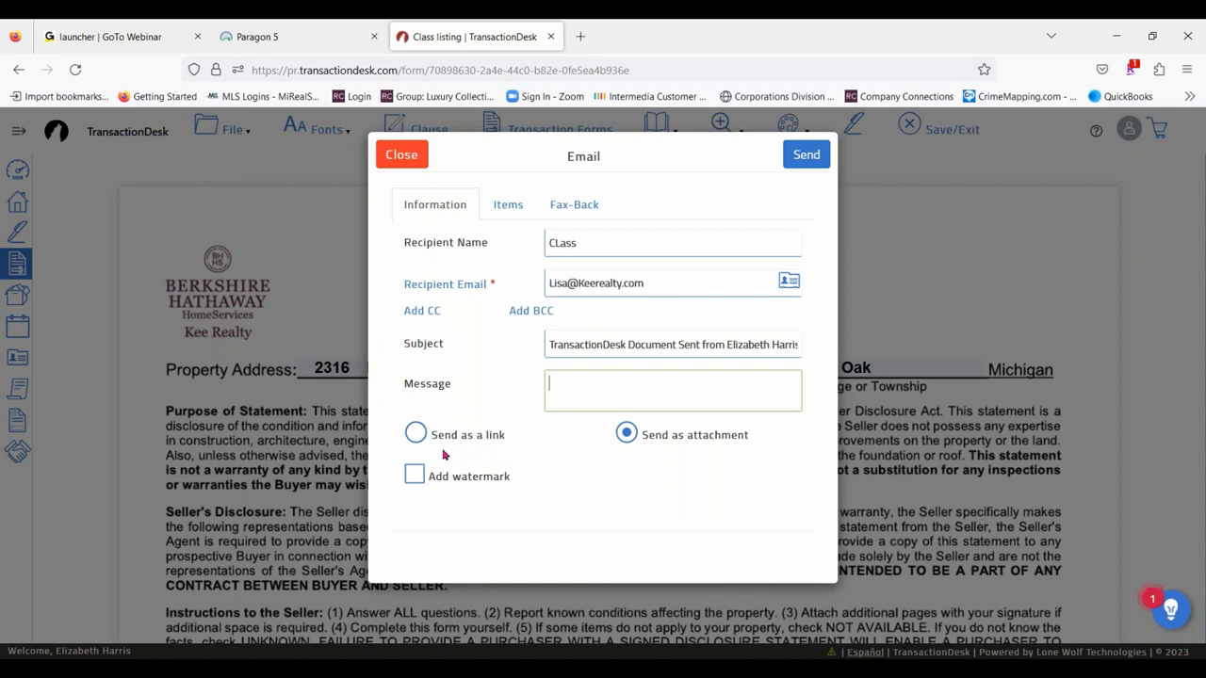
{"action": "left_click", "coordinate": [415, 434]}
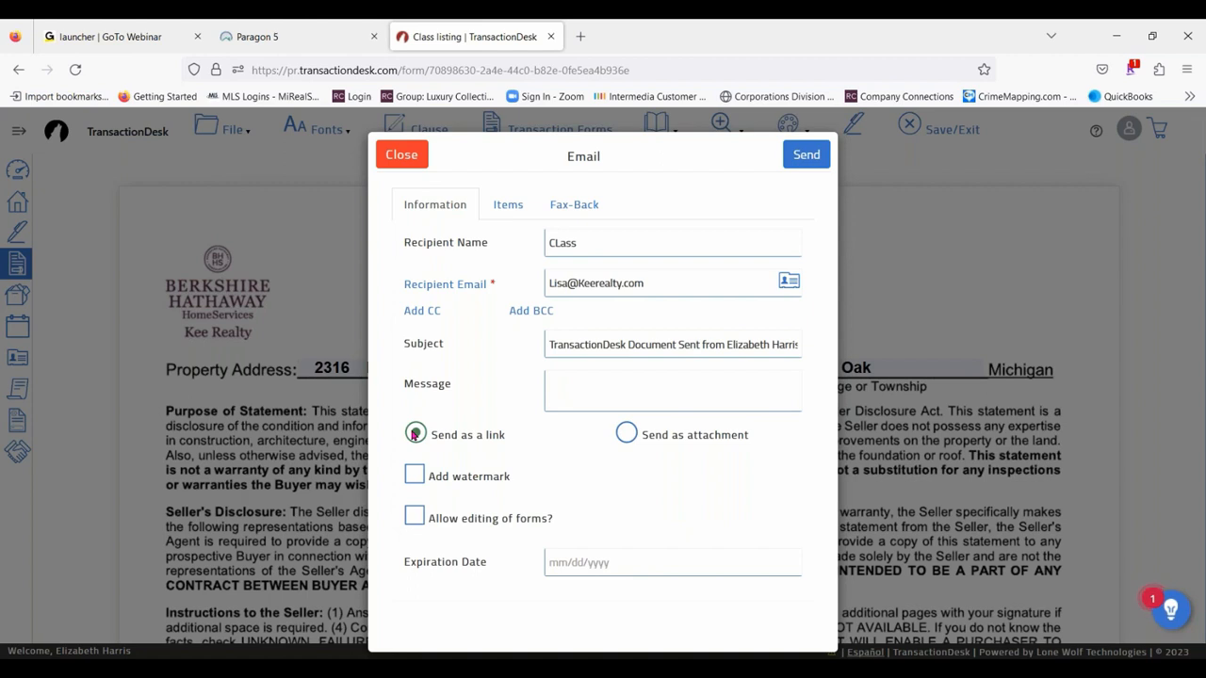
{"action": "left_click", "coordinate": [414, 519]}
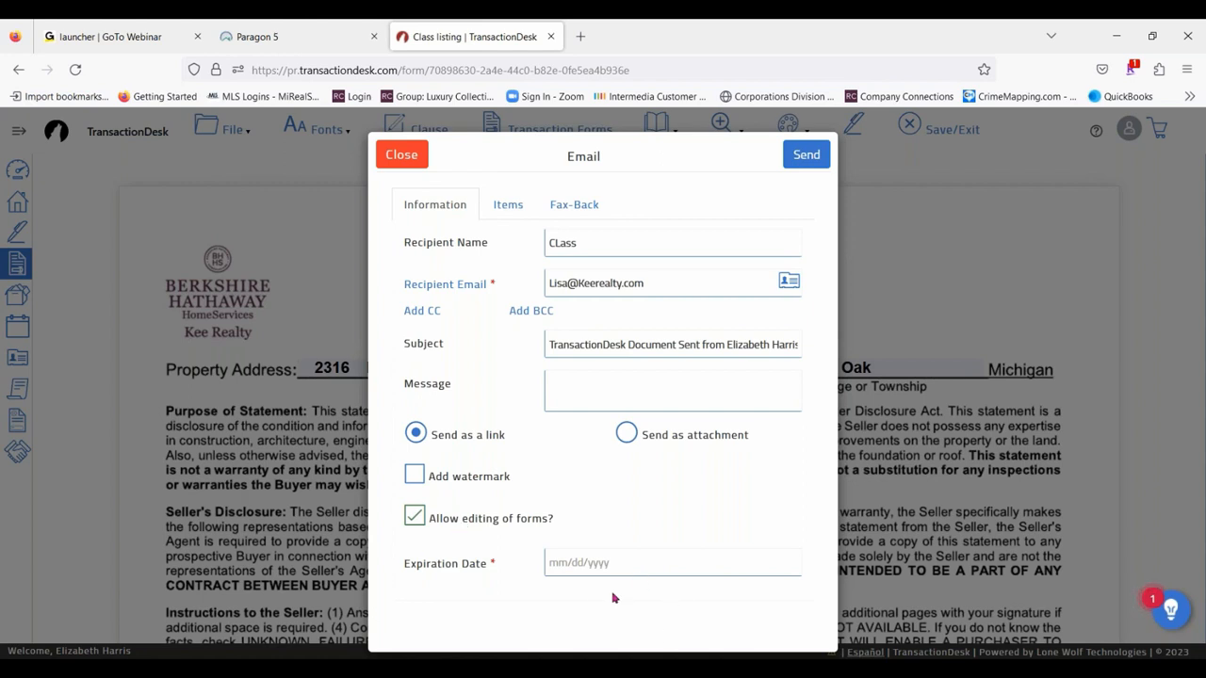
{"action": "left_click", "coordinate": [584, 565]}
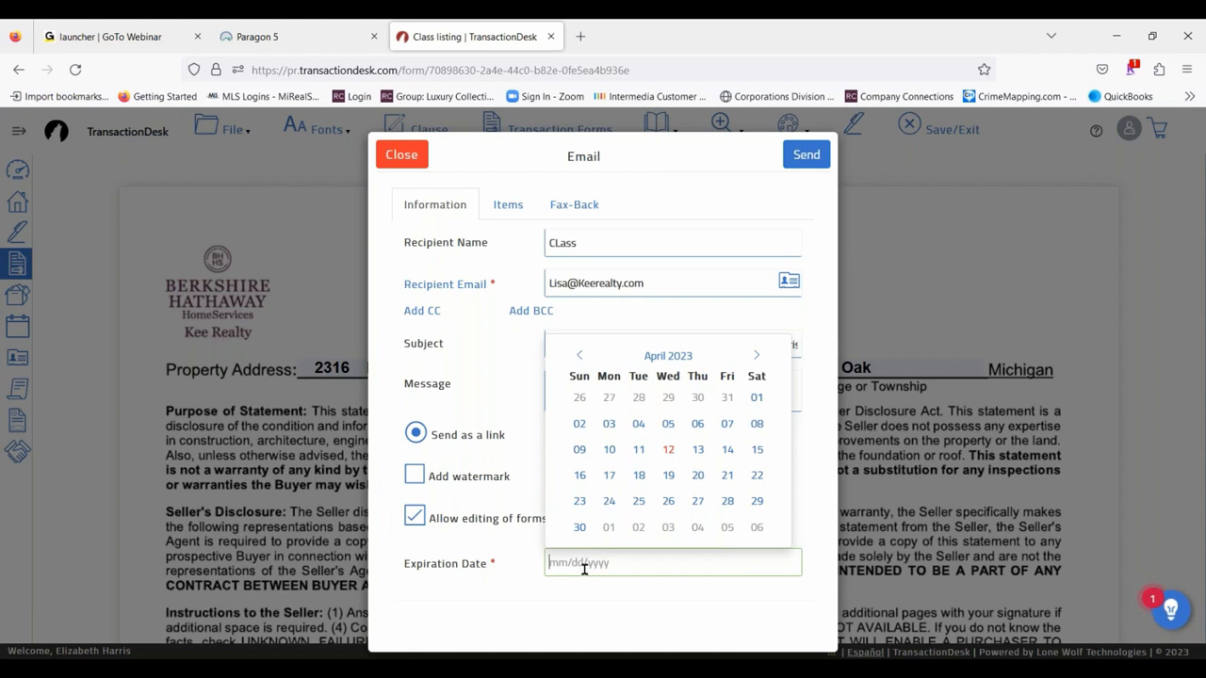
{"action": "left_click", "coordinate": [757, 449]}
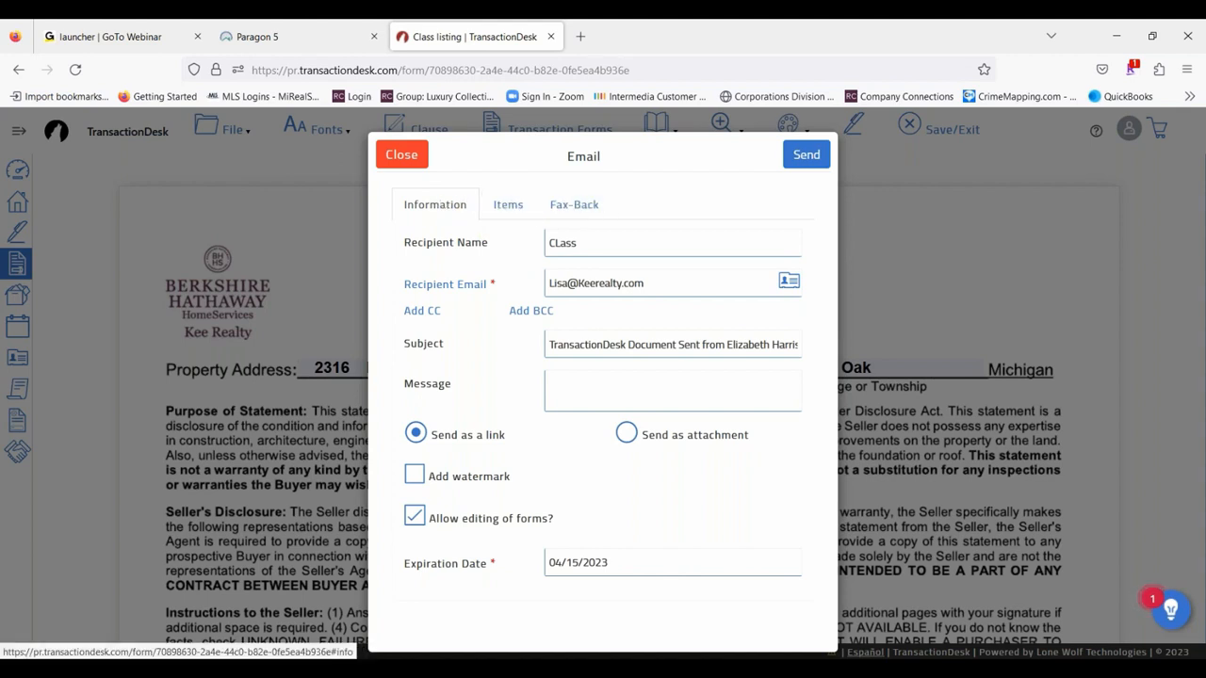
- Check the items attached to the email, send it, and save and exit the Seller's Disclosure Statement
{"action": "left_click", "coordinate": [515, 206]}
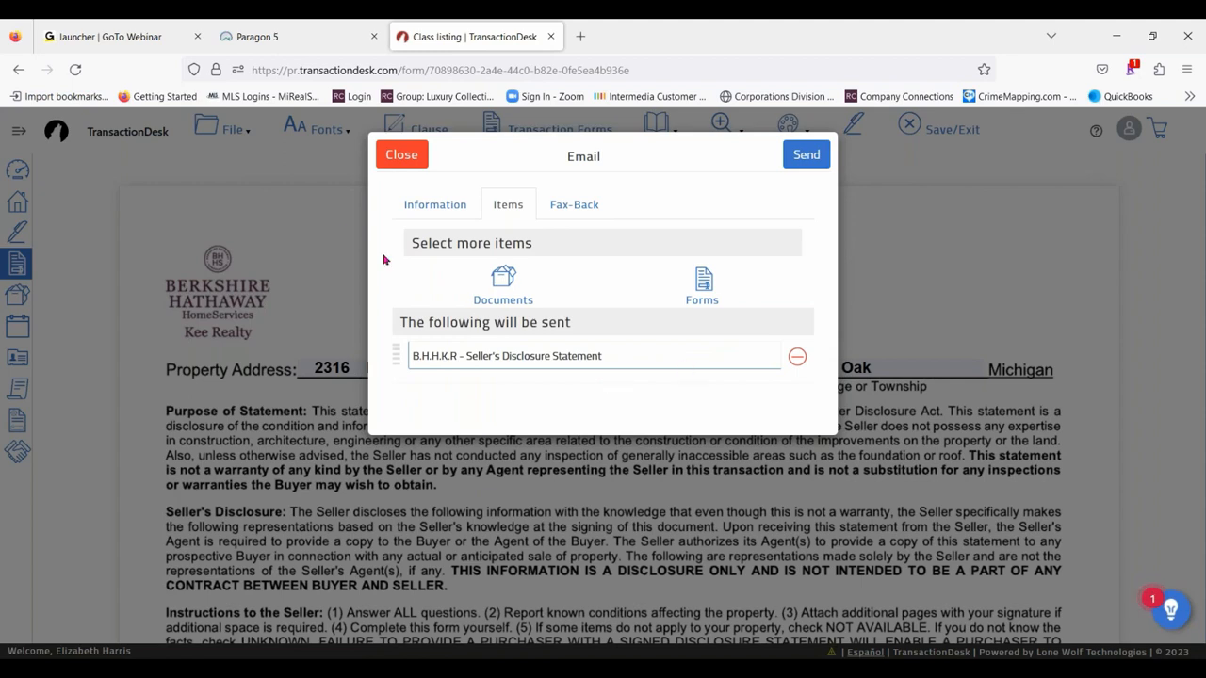
{"action": "left_click", "coordinate": [435, 205]}
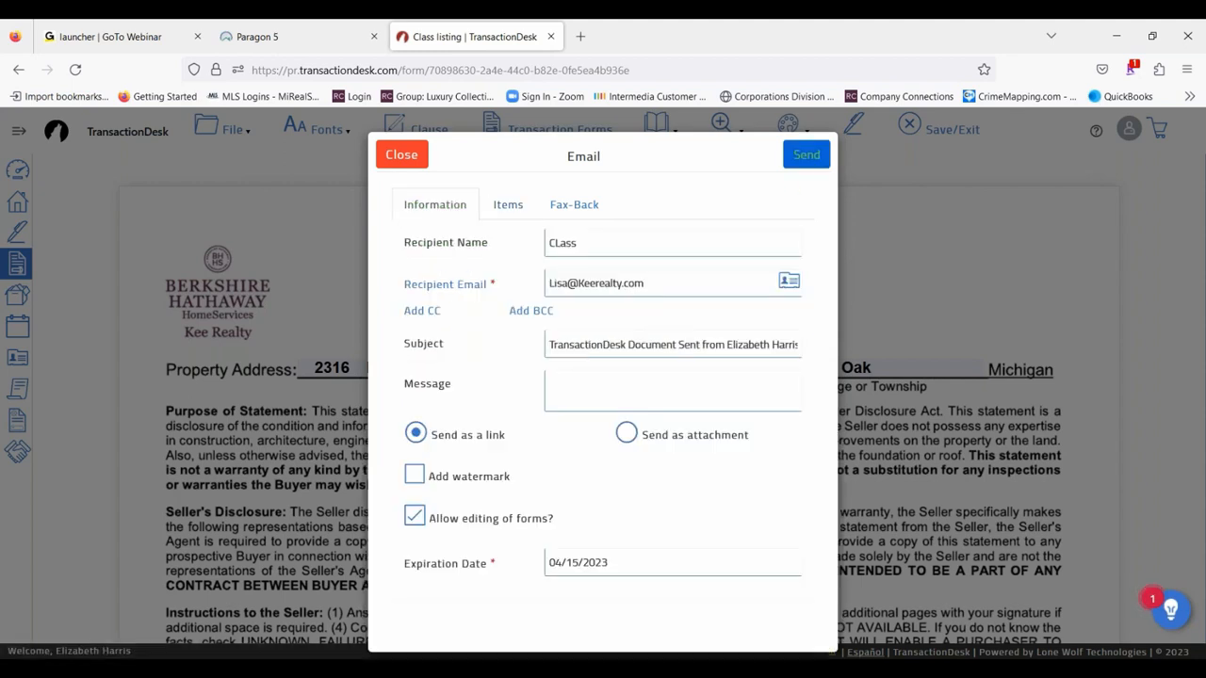
{"action": "left_click", "coordinate": [804, 162]}
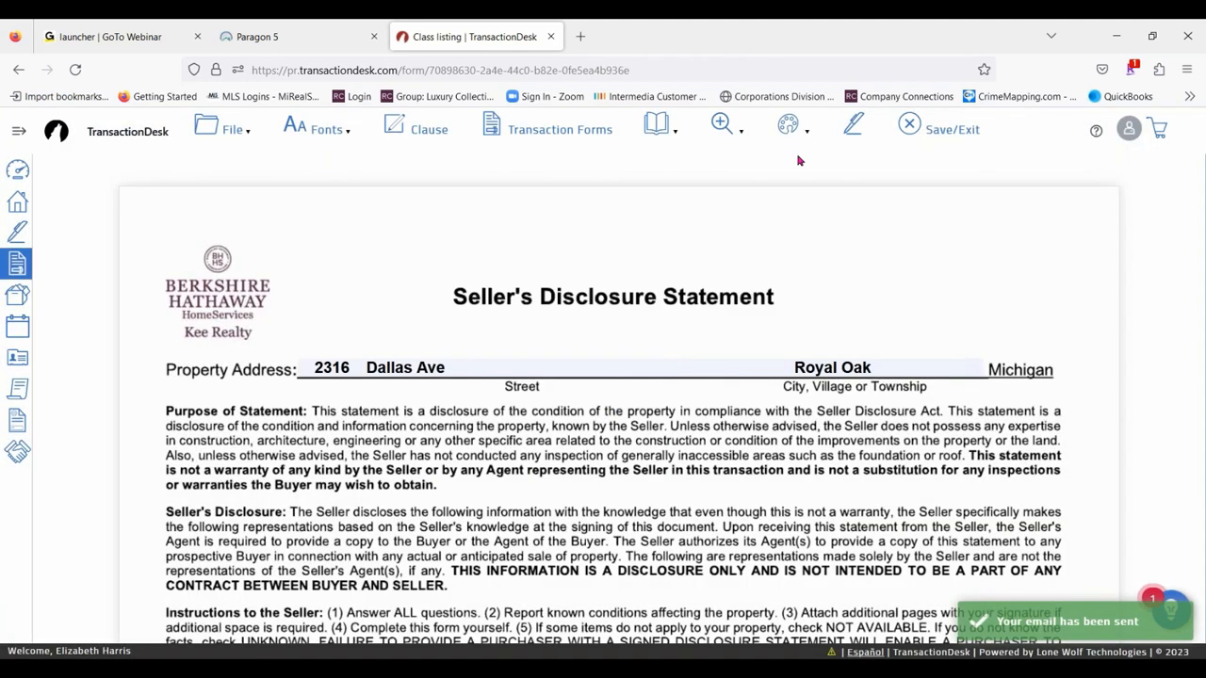
{"action": "left_click", "coordinate": [931, 131]}
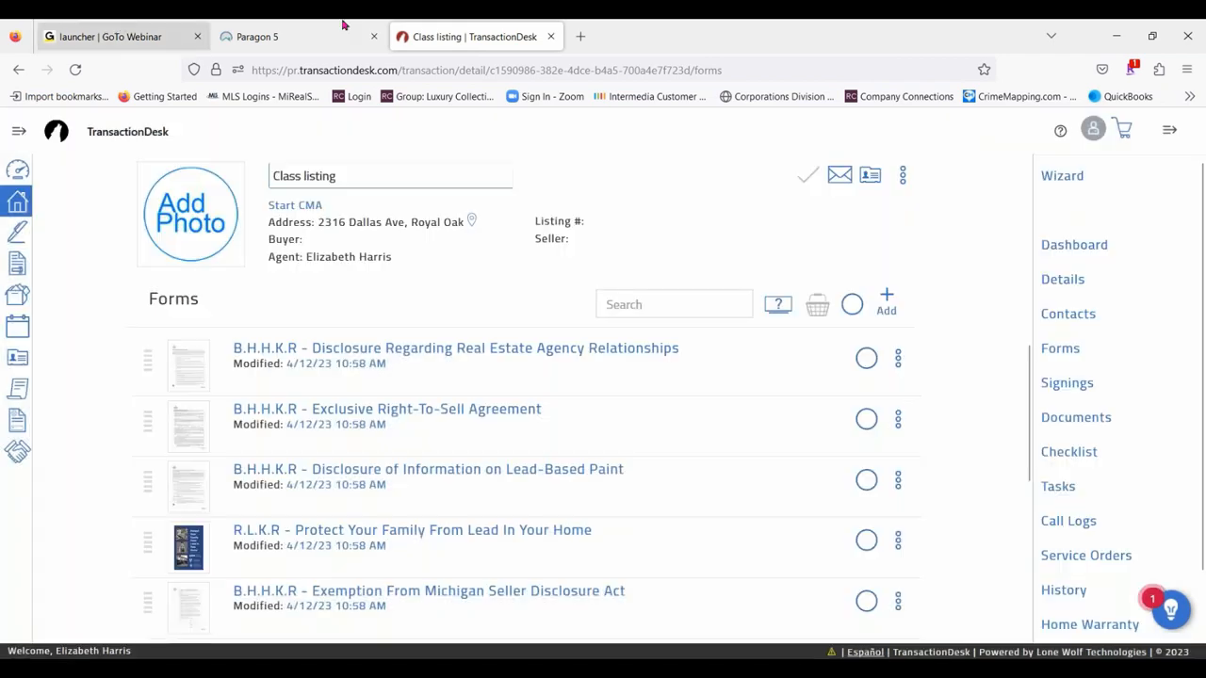
- Open Gmail in a new browser tab and switch to the recipient's account to reach its inbox
{"action": "left_click", "coordinate": [580, 36]}
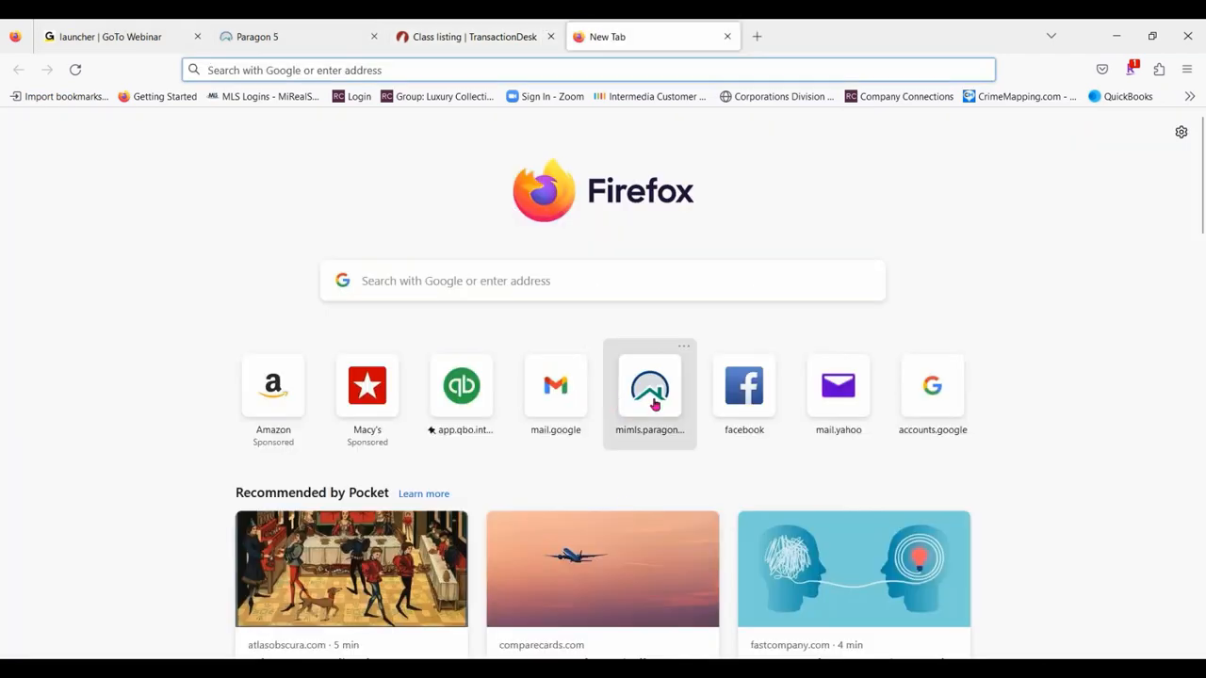
{"action": "left_click", "coordinate": [556, 386]}
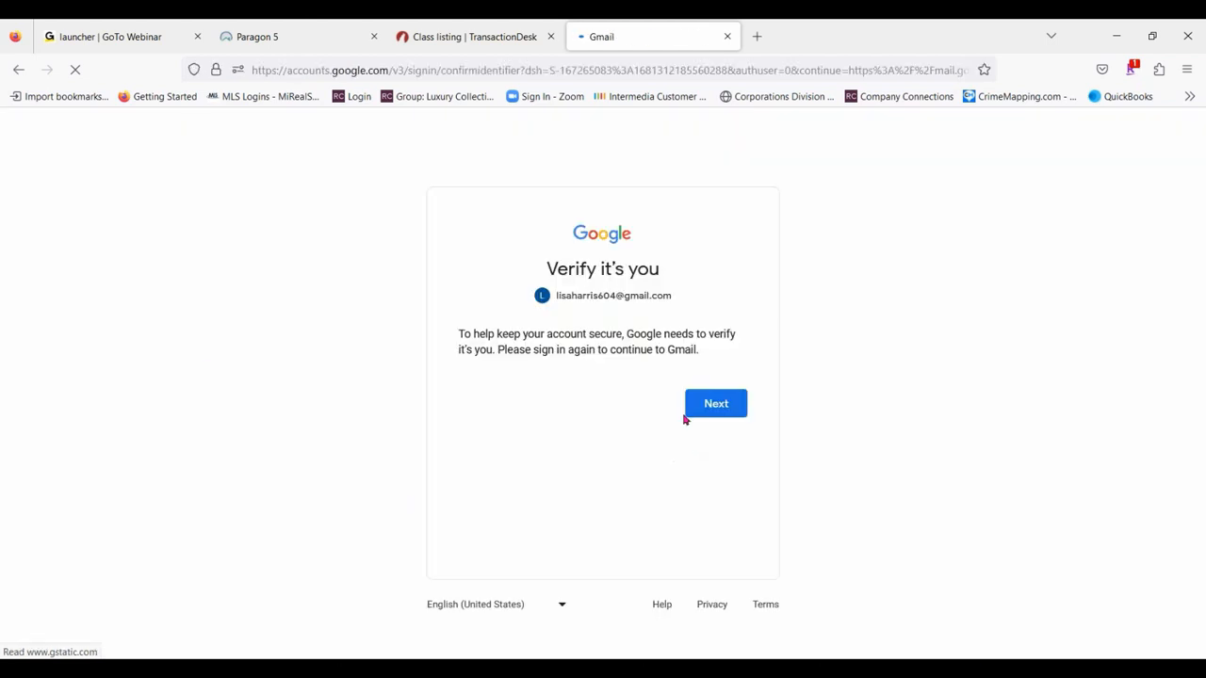
{"action": "left_click", "coordinate": [709, 404]}
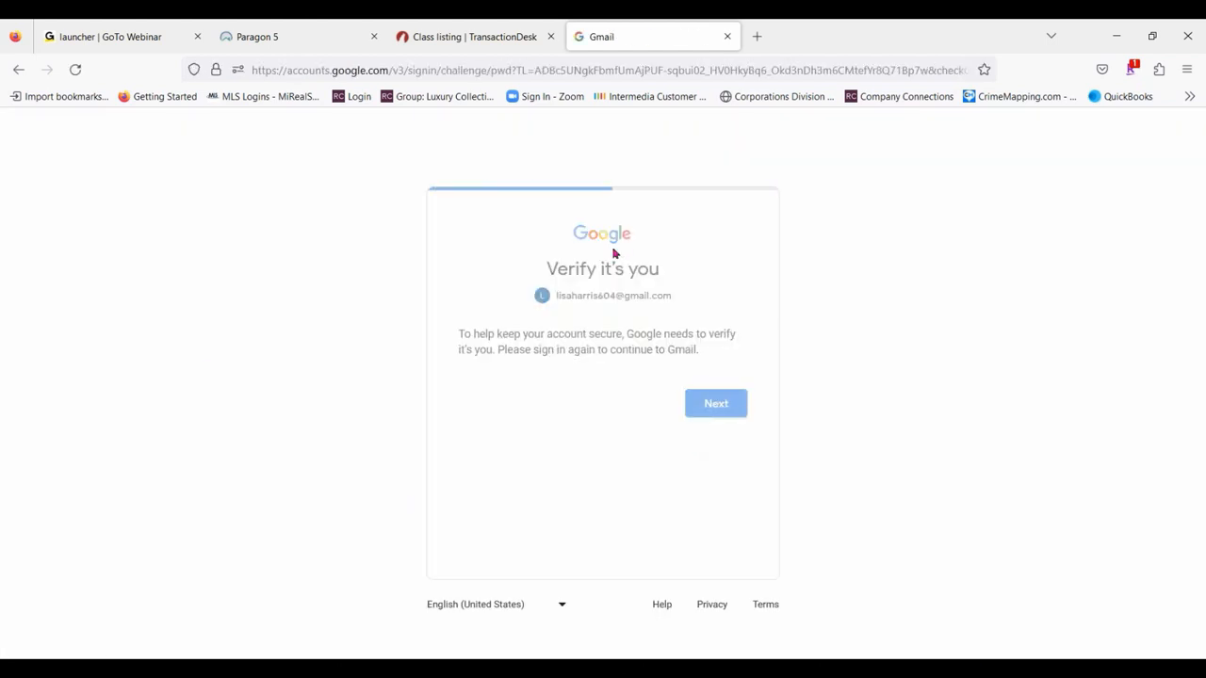
{"action": "left_click", "coordinate": [678, 300]}
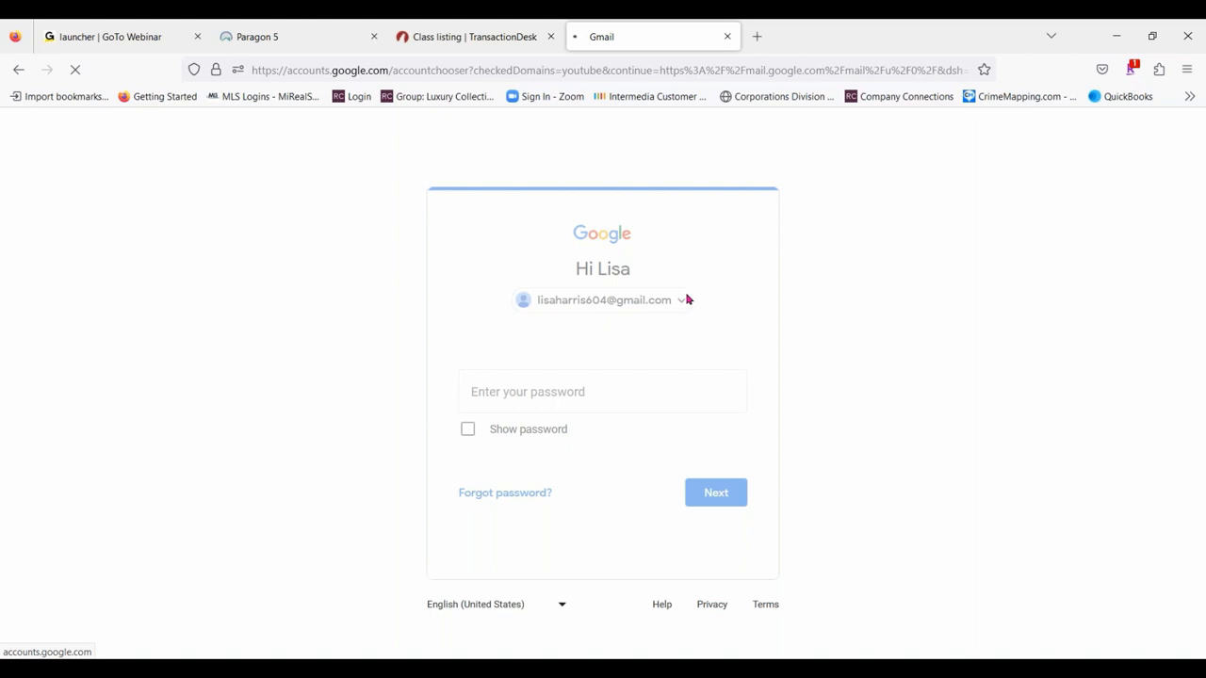
{"action": "left_click", "coordinate": [610, 322]}
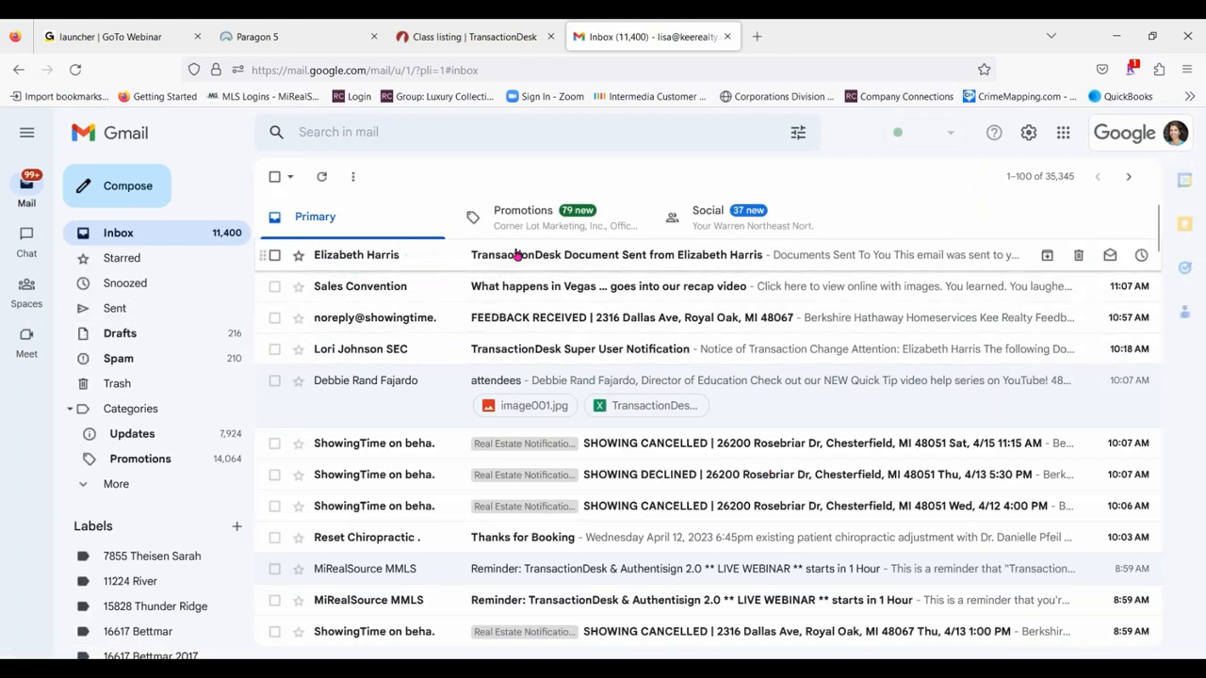
- Open the received TransactionDesk email, follow its BHHKR - Seller's Disclosure Statement link, and close the Gmail tab
{"action": "left_click", "coordinate": [847, 260]}
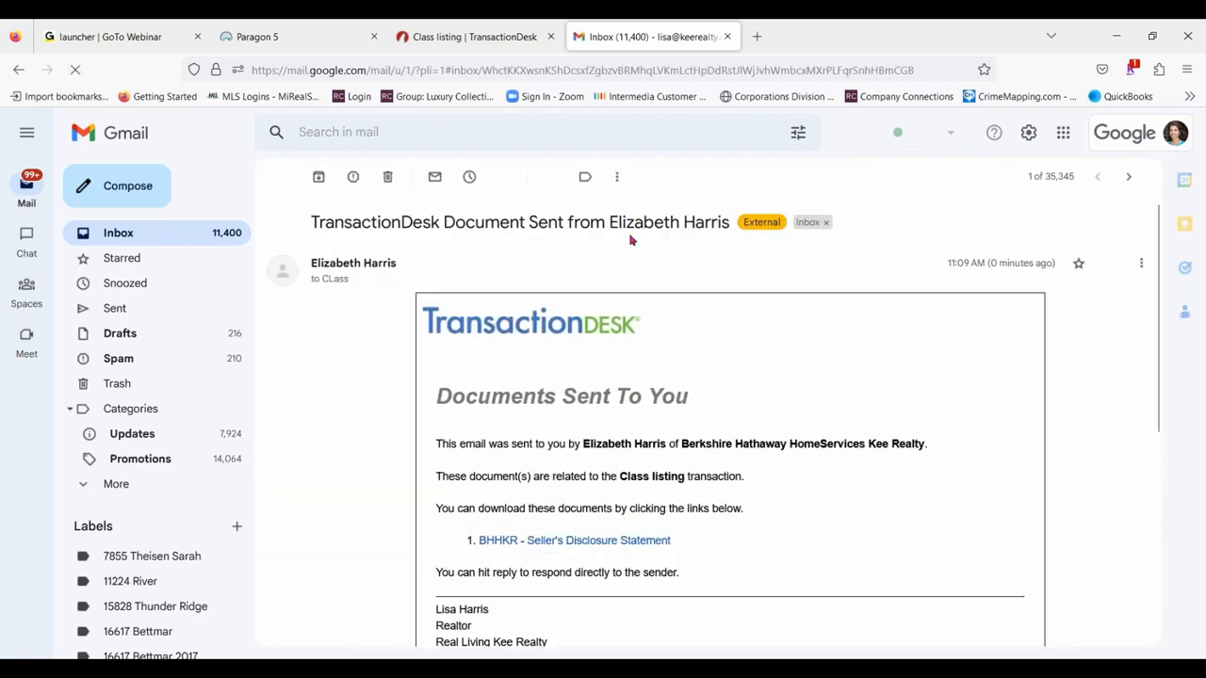
{"action": "scroll", "coordinate": [838, 298], "scroll_direction": "down", "scroll_amount": 1}
{"action": "scroll", "coordinate": [839, 296], "scroll_direction": "down", "scroll_amount": 2}
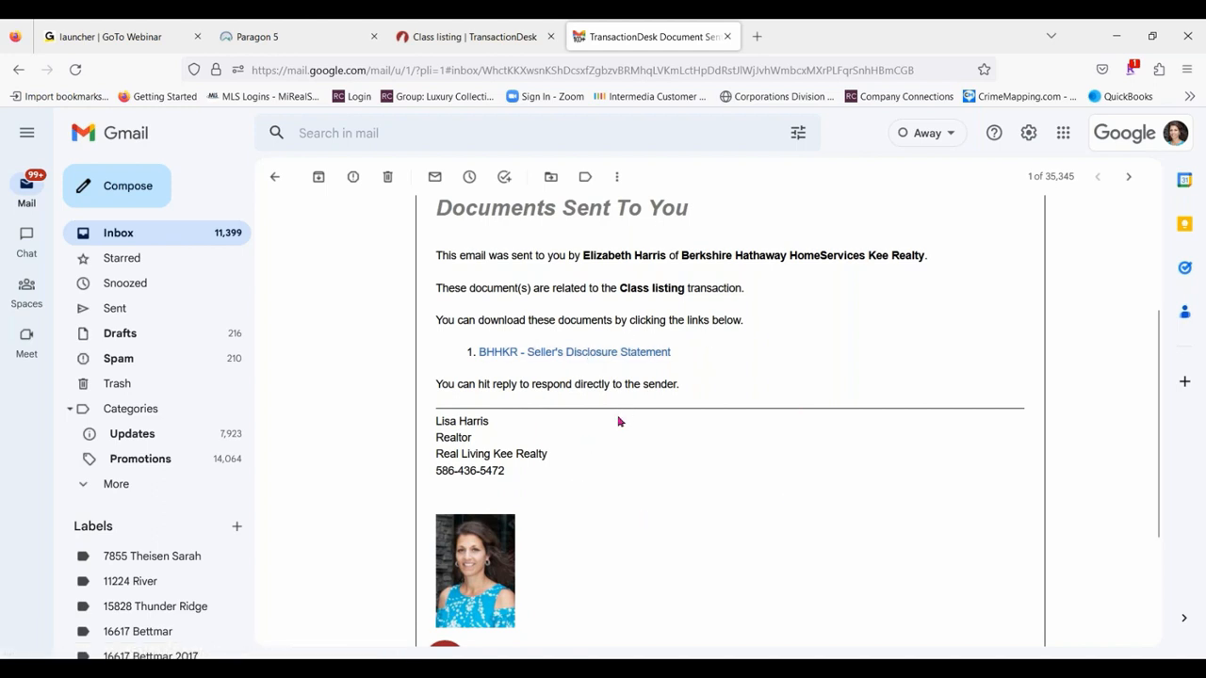
{"action": "scroll", "coordinate": [612, 377], "scroll_direction": "down", "scroll_amount": 3}
{"action": "scroll", "coordinate": [653, 374], "scroll_direction": "up", "scroll_amount": 3}
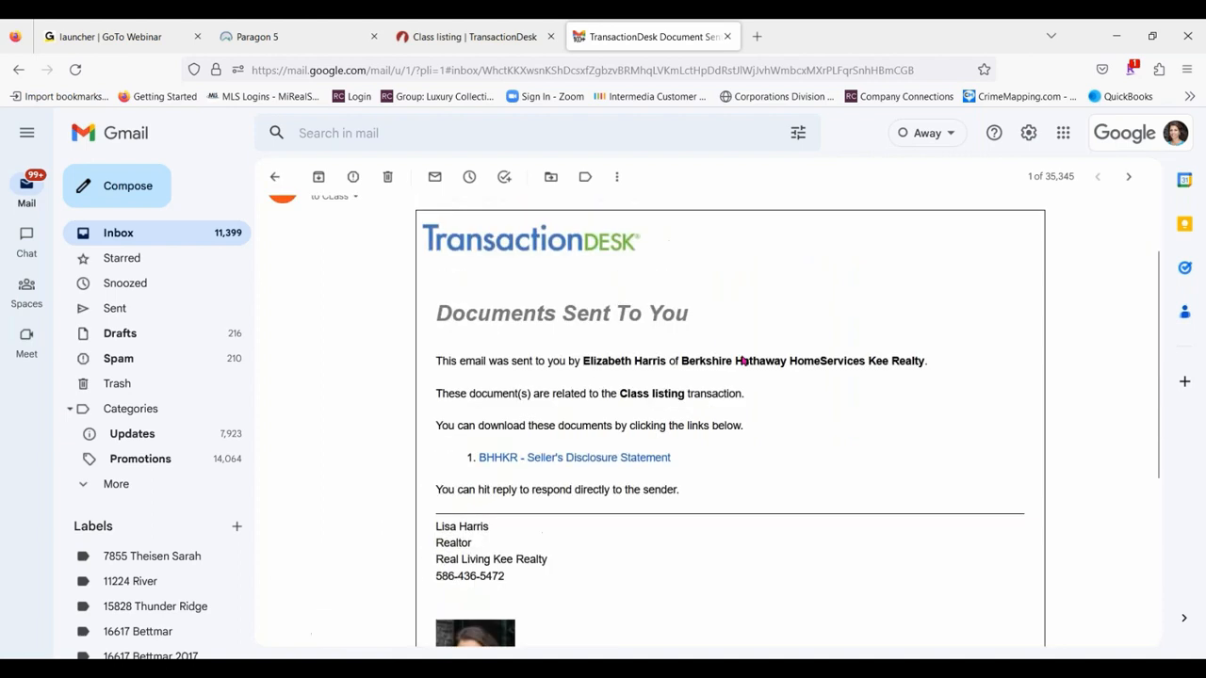
{"action": "left_click", "coordinate": [543, 459]}
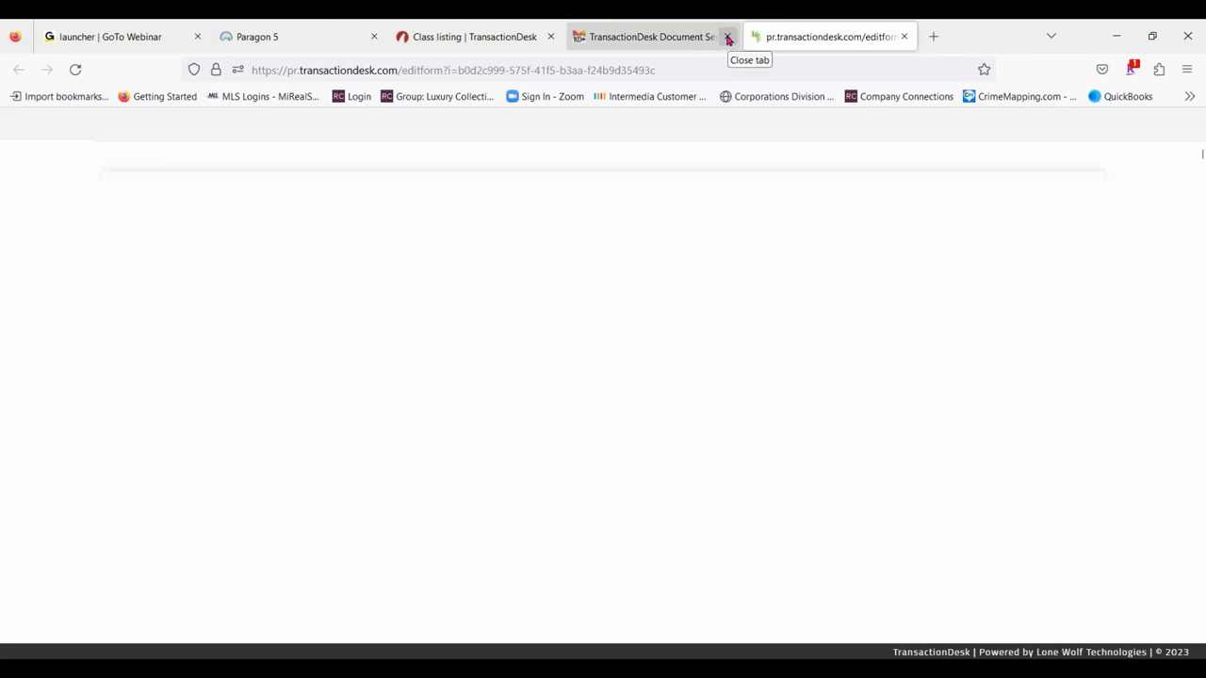
{"action": "left_click", "coordinate": [728, 38]}
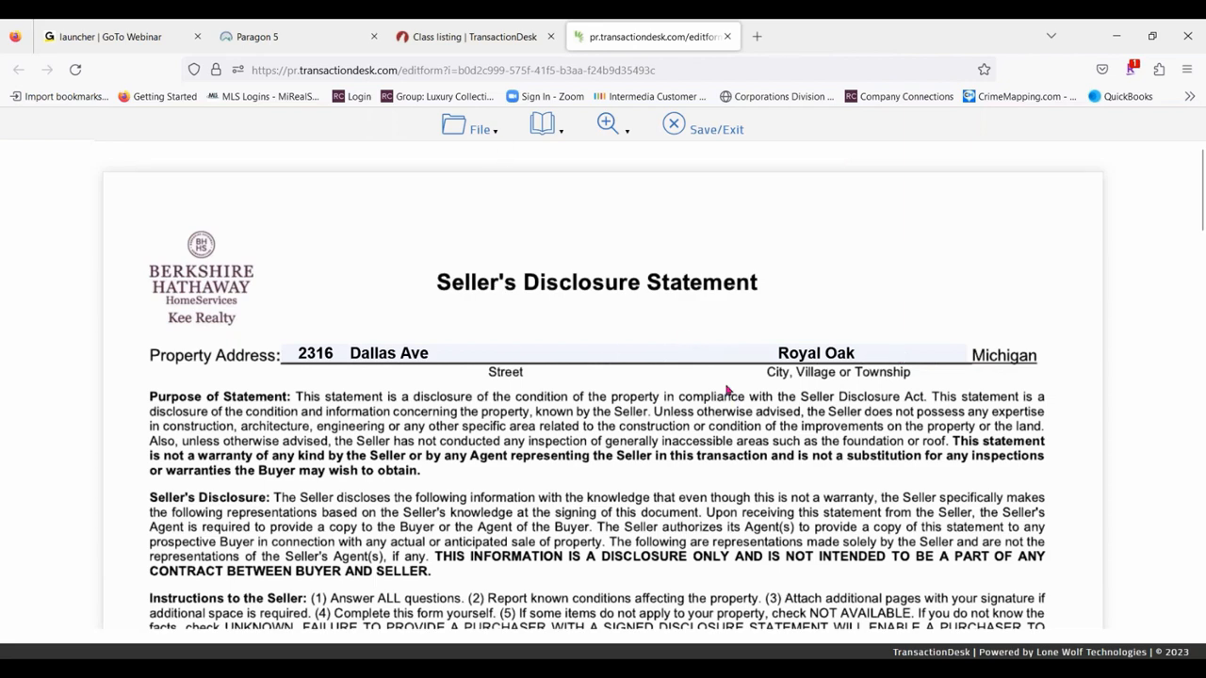
- Mark Range/Oven, Dishwasher, Refrigerator and Lawn Sprinkler System as Yes and Hood/fan as Not Available in the disclosure's appliances section
{"action": "scroll", "coordinate": [691, 339], "scroll_direction": "down", "scroll_amount": 3}
{"action": "scroll", "coordinate": [690, 340], "scroll_direction": "down", "scroll_amount": 3}
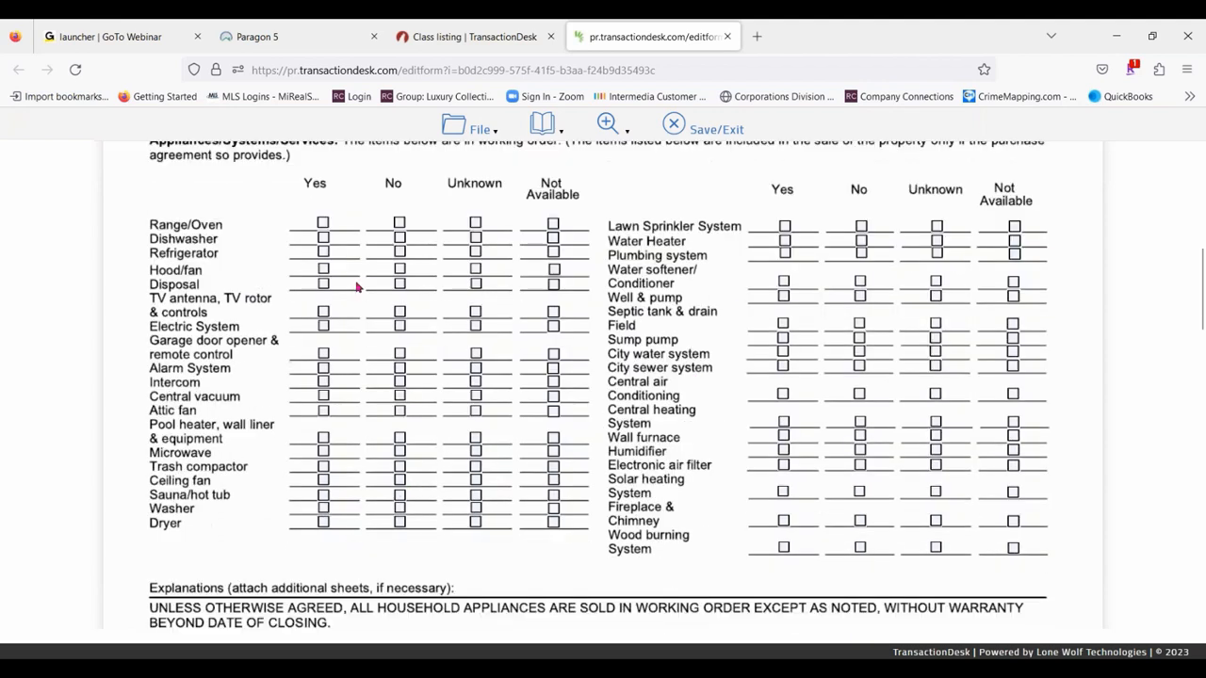
{"action": "left_click", "coordinate": [323, 223]}
{"action": "left_click", "coordinate": [324, 239]}
{"action": "left_click", "coordinate": [324, 253]}
{"action": "left_click", "coordinate": [554, 270]}
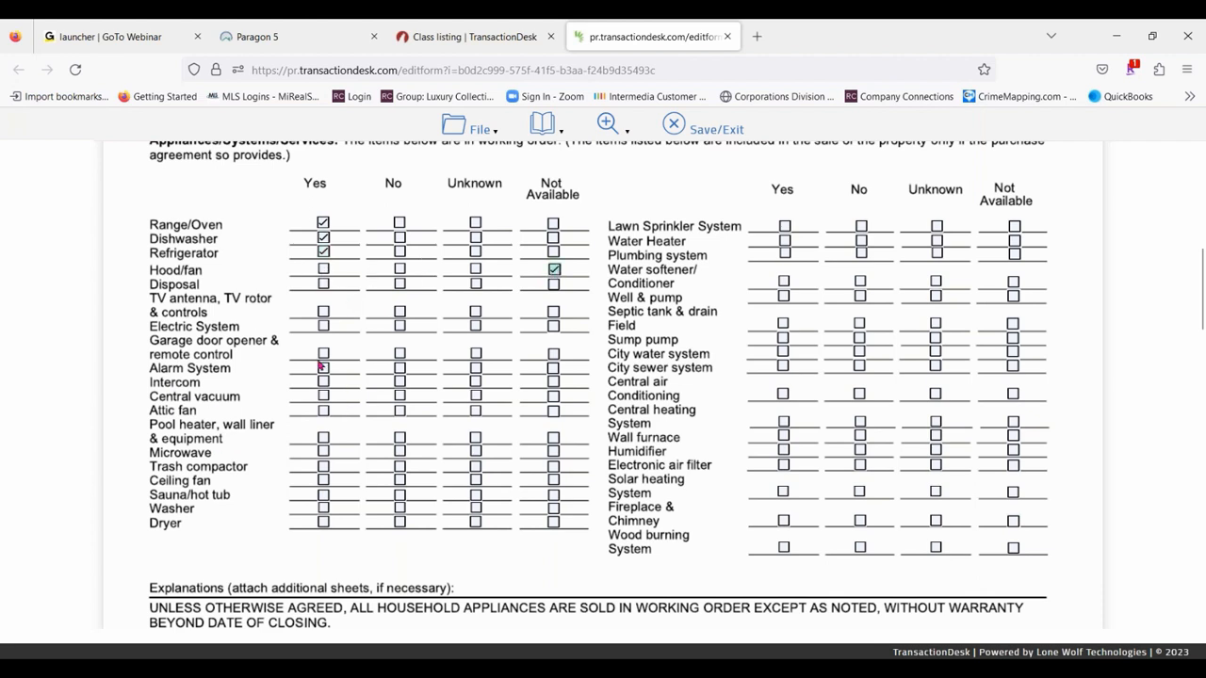
{"action": "left_click", "coordinate": [784, 227]}
- Mark Water Heater, Water softener/Conditioner and Sump pump as Not Available, and Plumbing system as Yes
{"action": "left_click", "coordinate": [1013, 241]}
{"action": "left_click", "coordinate": [785, 254]}
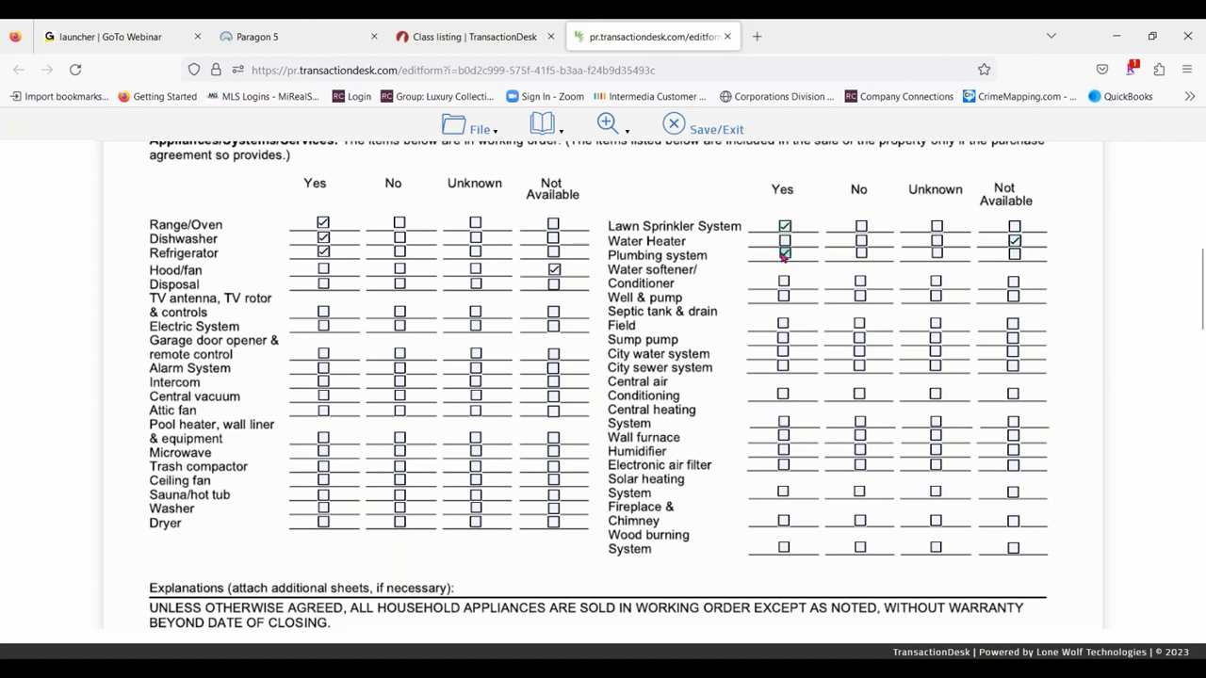
{"action": "left_click", "coordinate": [1012, 281]}
{"action": "left_click", "coordinate": [1012, 337]}
- Answer Yes to evidence of water in the Basement/Crawlspace and explain it with "Hot water tank leaked, has been replaced"
{"action": "scroll", "coordinate": [473, 446], "scroll_direction": "down", "scroll_amount": 3}
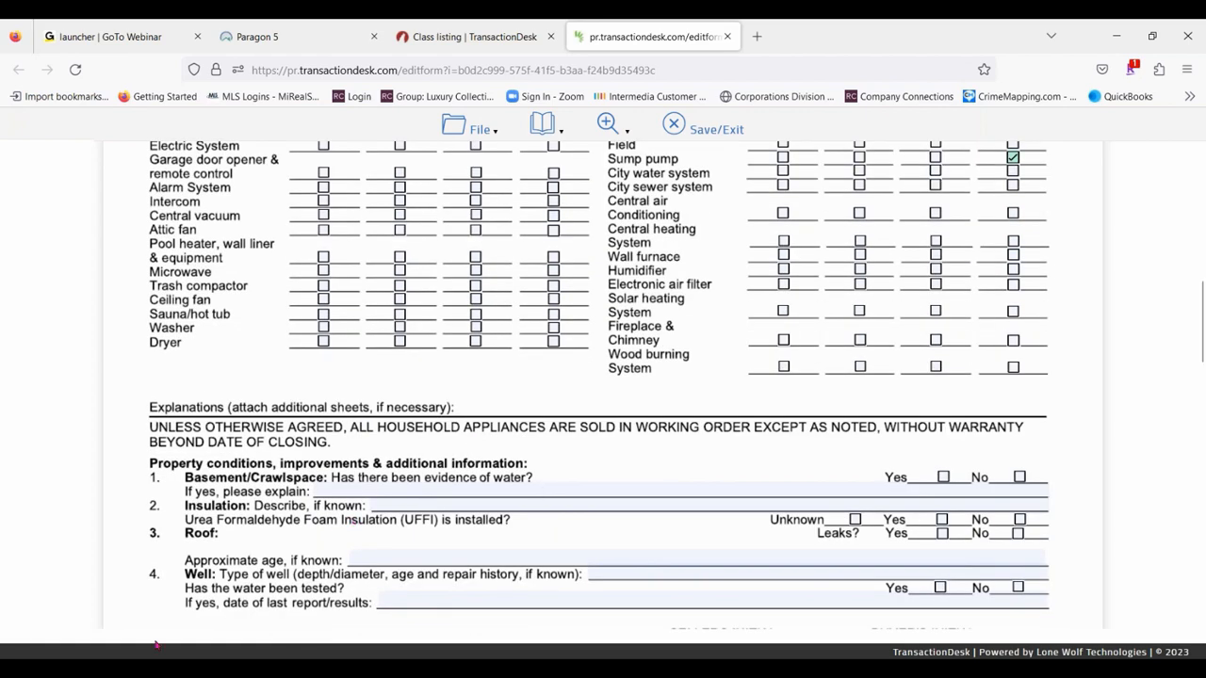
{"action": "left_click", "coordinate": [943, 477]}
{"action": "left_click", "coordinate": [512, 488]}
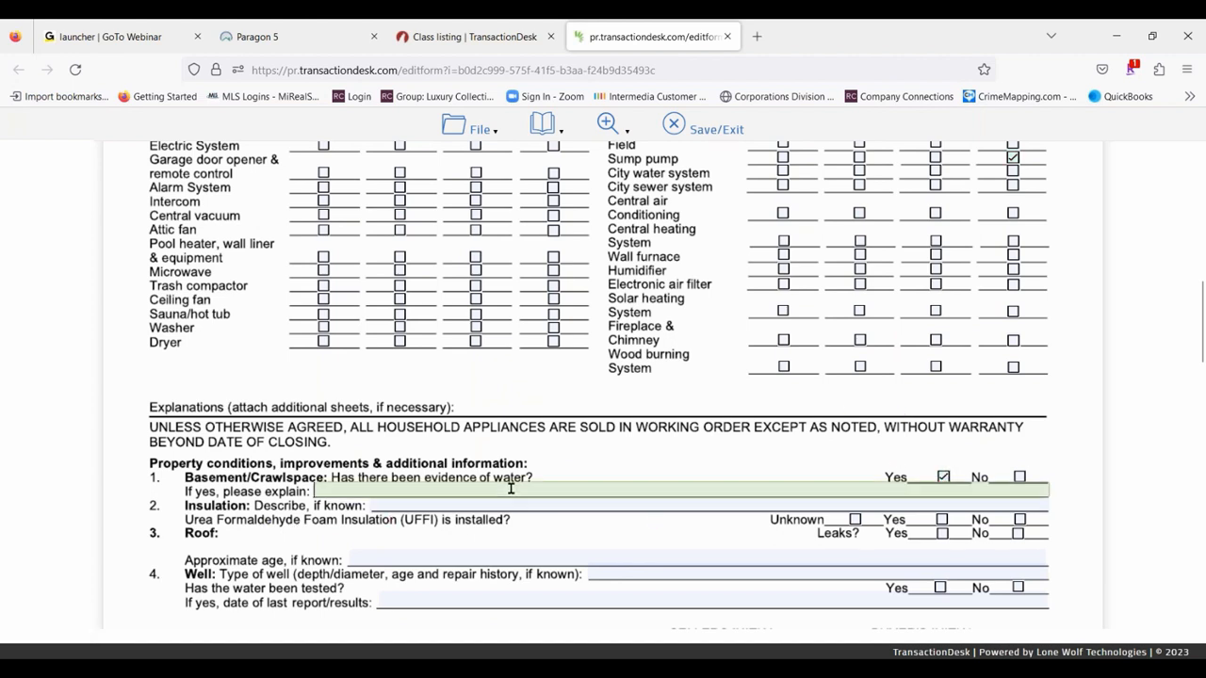
{"action": "type", "text": "Hot water tank"}
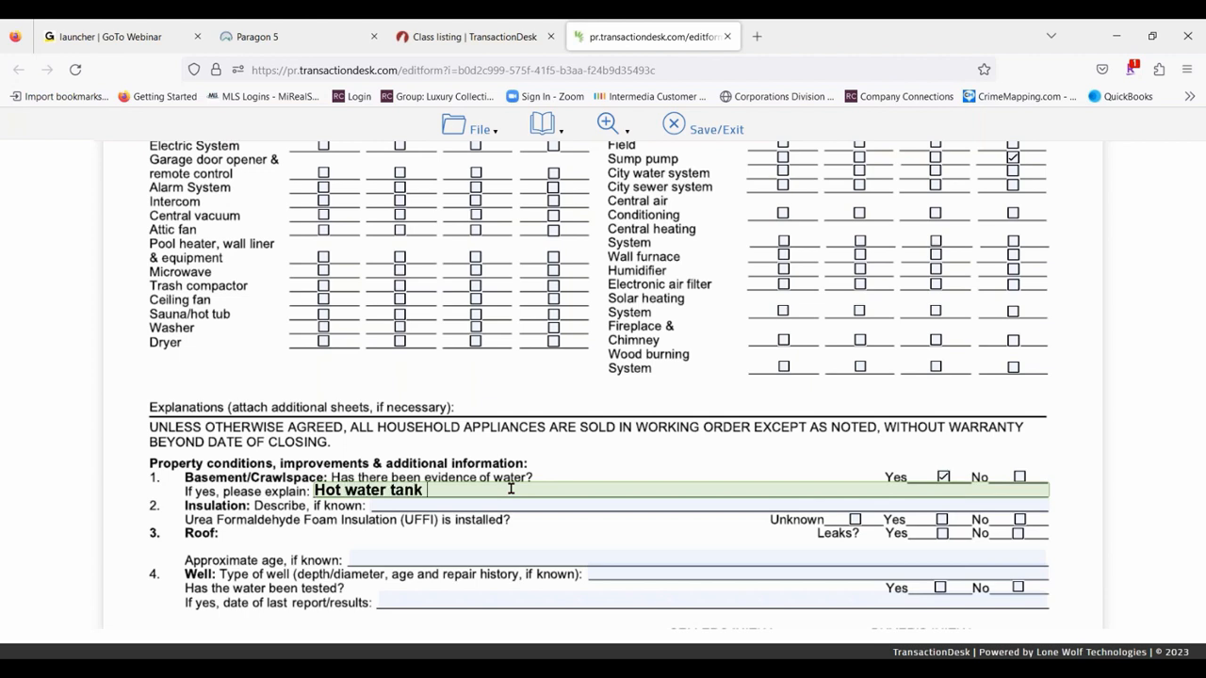
{"action": "type", "text": " leaked, has been"}
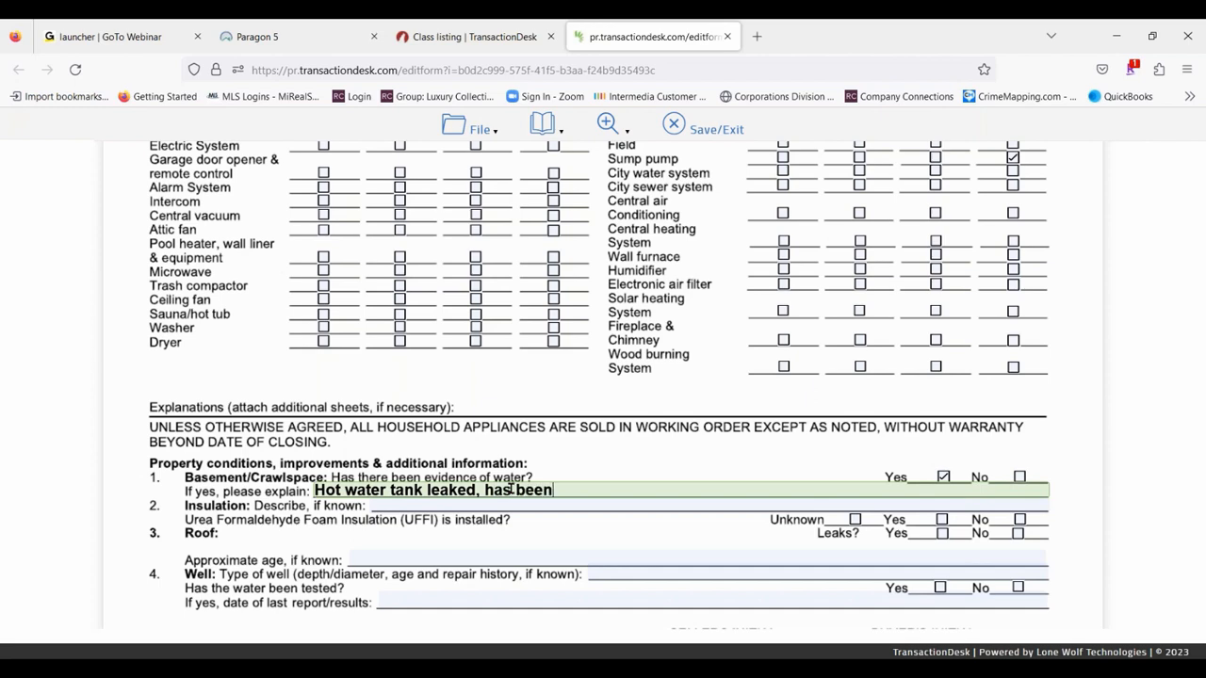
{"action": "type", "text": " replaced"}
- Enter "10 years old" as the roof's approximate age
{"action": "scroll", "coordinate": [419, 584], "scroll_direction": "down", "scroll_amount": 2}
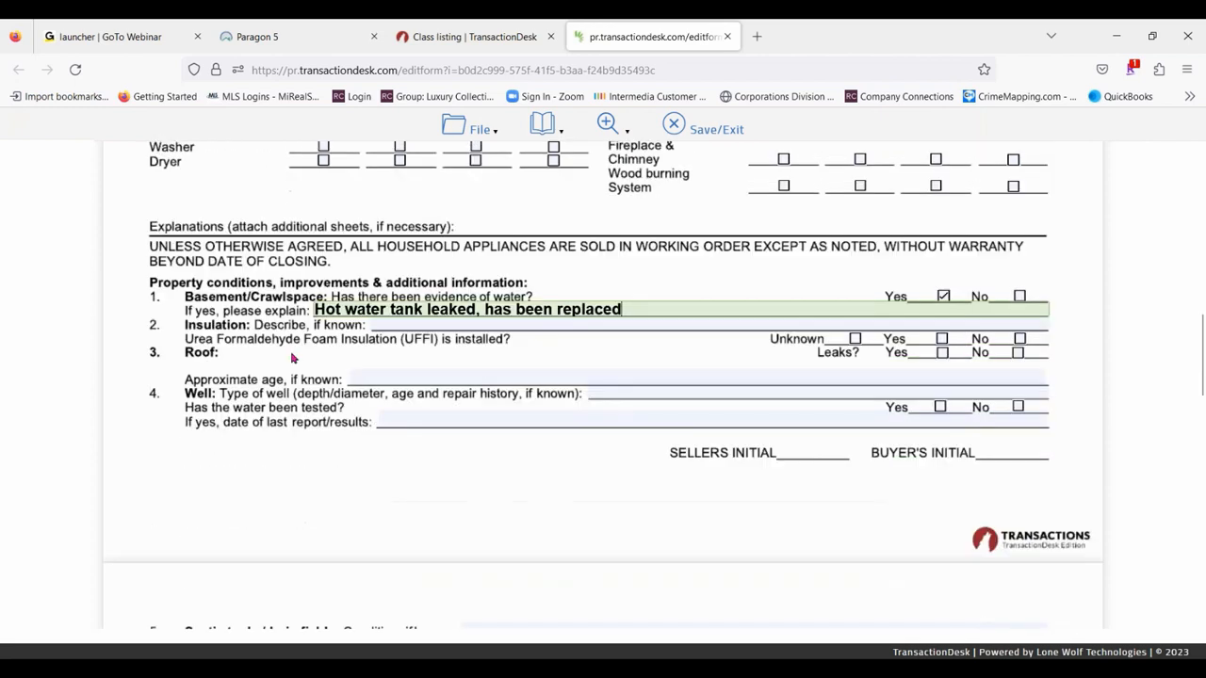
{"action": "left_click", "coordinate": [482, 379]}
{"action": "type", "text": "10 y"}
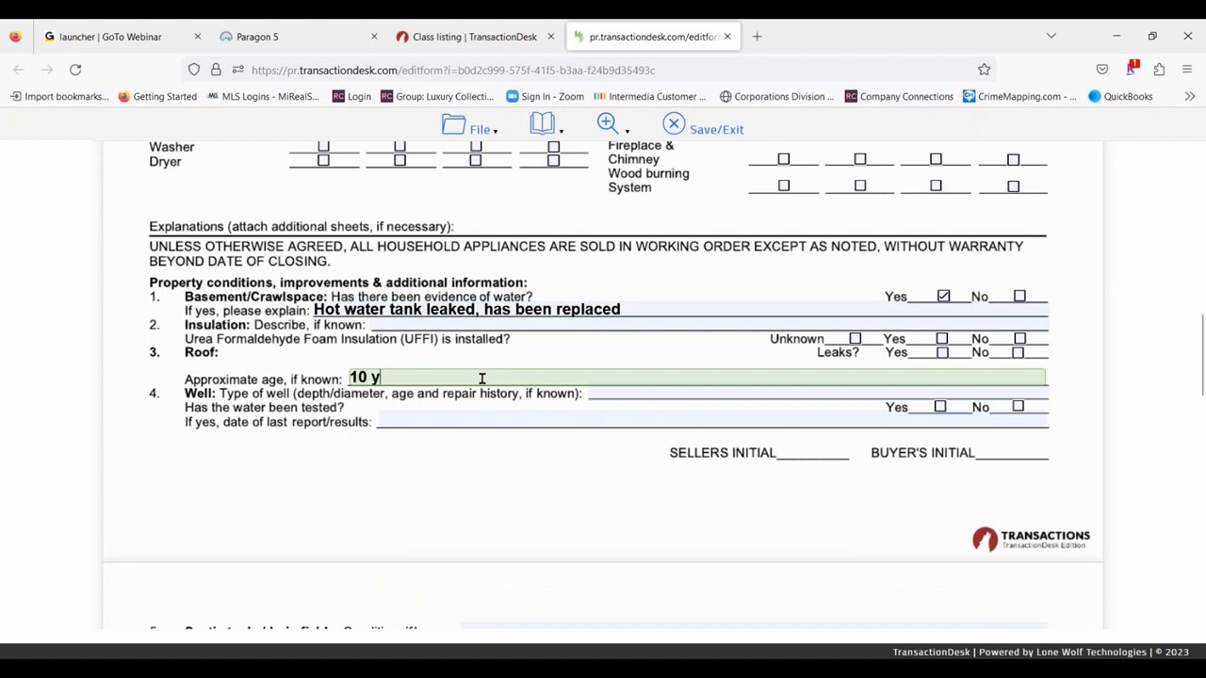
{"action": "type", "text": "ears old"}
- Select copper as the plumbing system type and enter "None" for its known problems
{"action": "scroll", "coordinate": [606, 490], "scroll_direction": "down", "scroll_amount": 4}
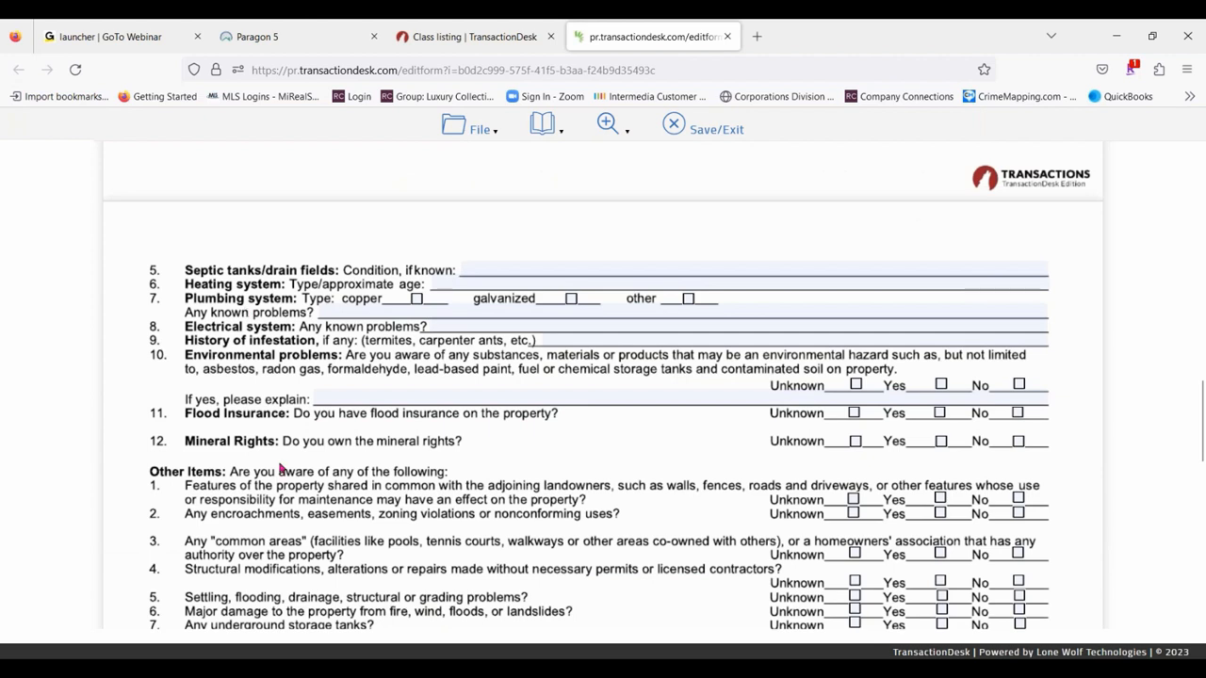
{"action": "left_click", "coordinate": [418, 300]}
{"action": "left_click", "coordinate": [423, 312]}
{"action": "type", "text": "No"}
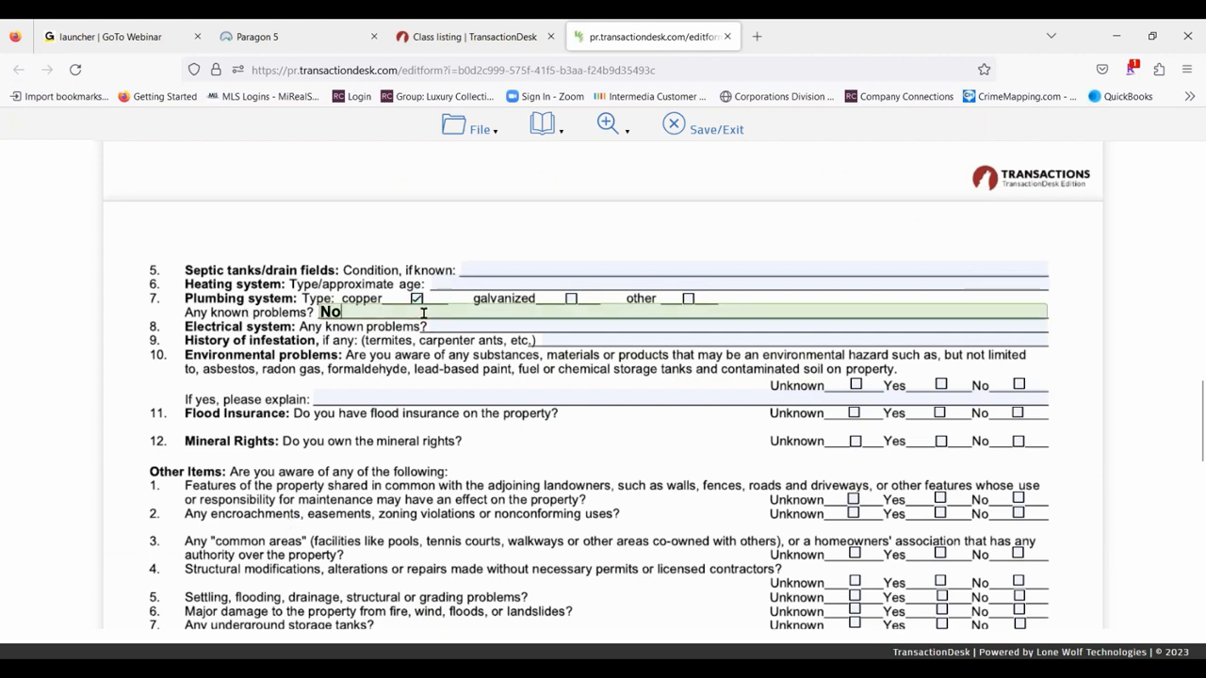
{"action": "type", "text": "ne"}
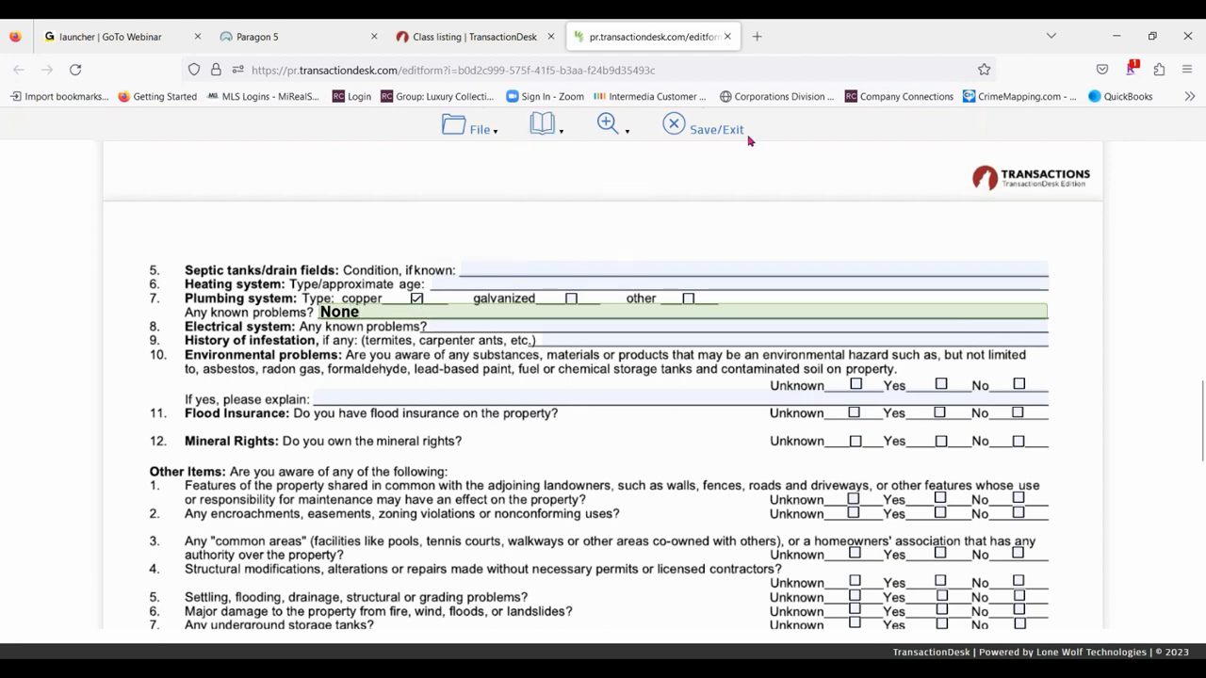
- Save and exit the completed disclosure form, and close its browser tab to return to the Class listing transaction
{"action": "mouse_move", "coordinate": [480, 127]}
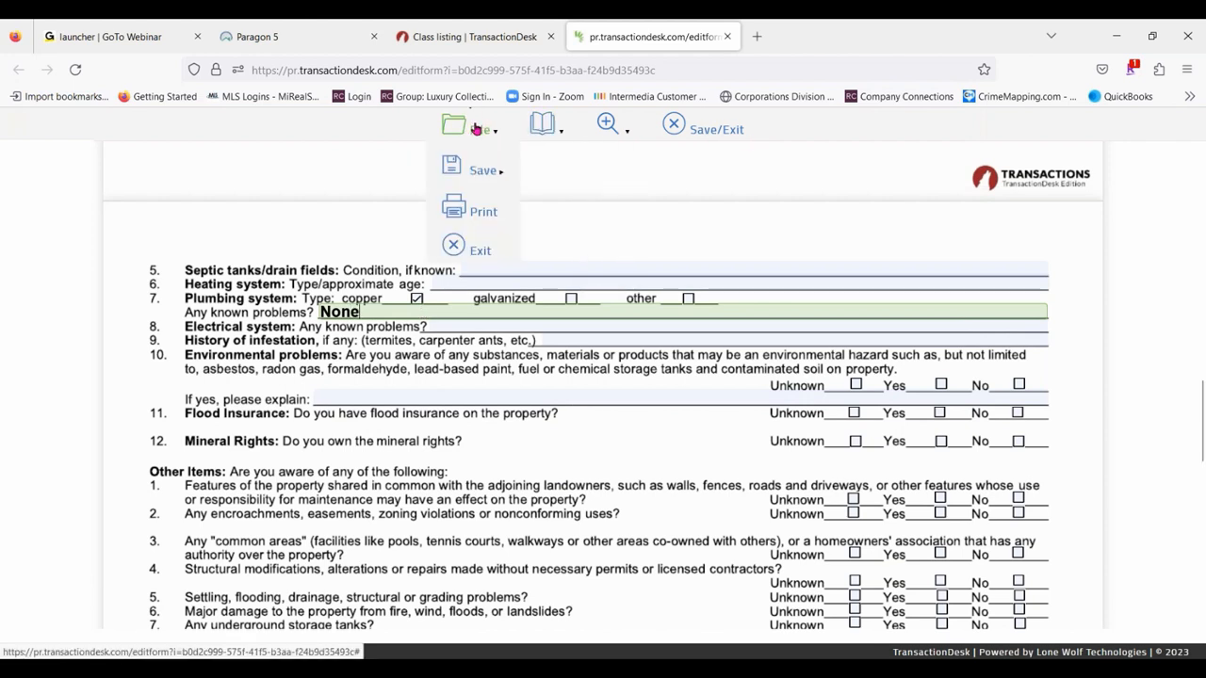
{"action": "mouse_move", "coordinate": [552, 125]}
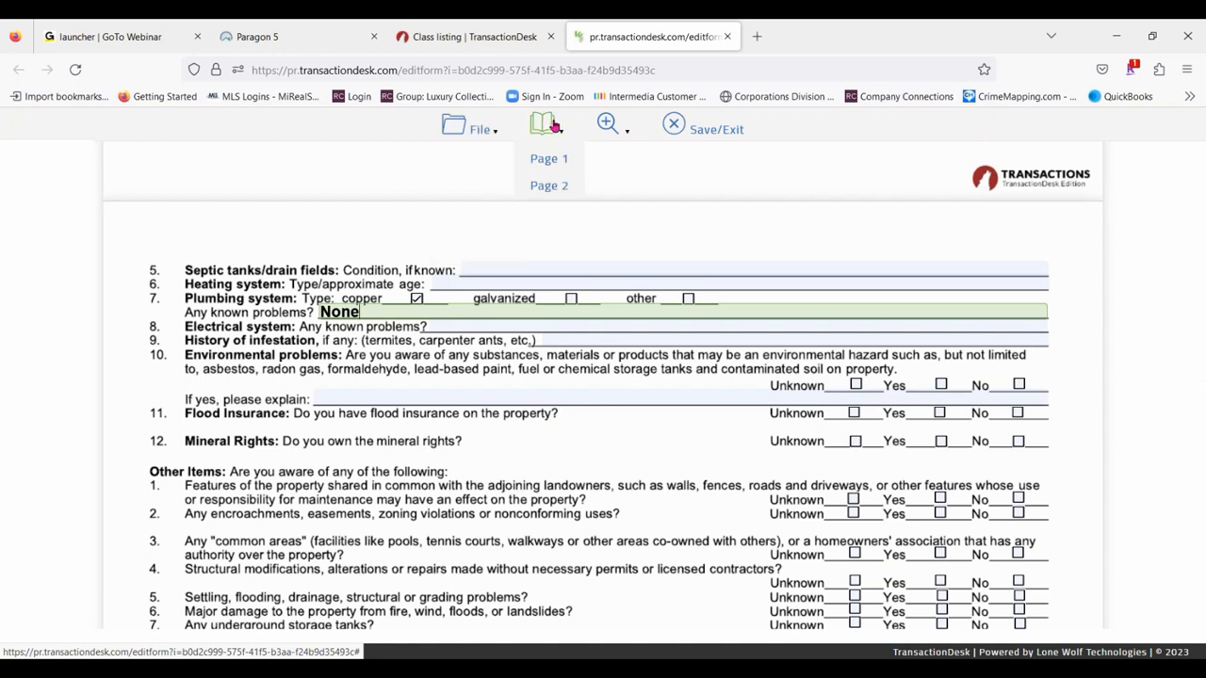
{"action": "mouse_move", "coordinate": [608, 132]}
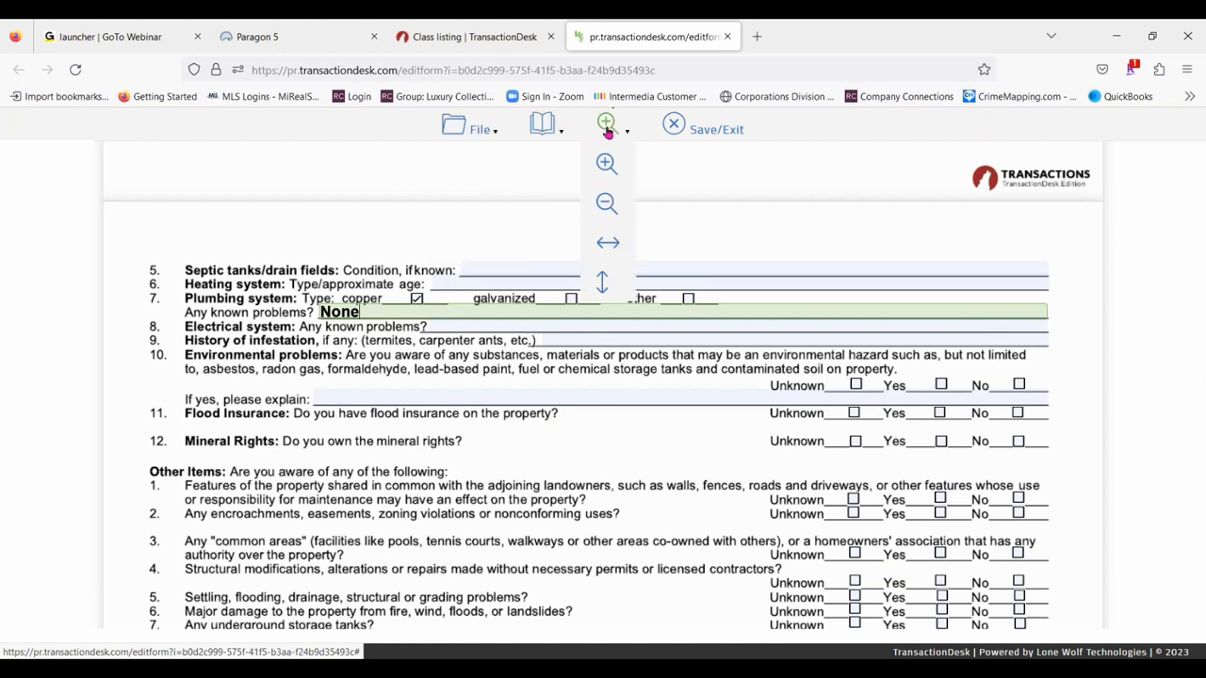
{"action": "left_click", "coordinate": [713, 131]}
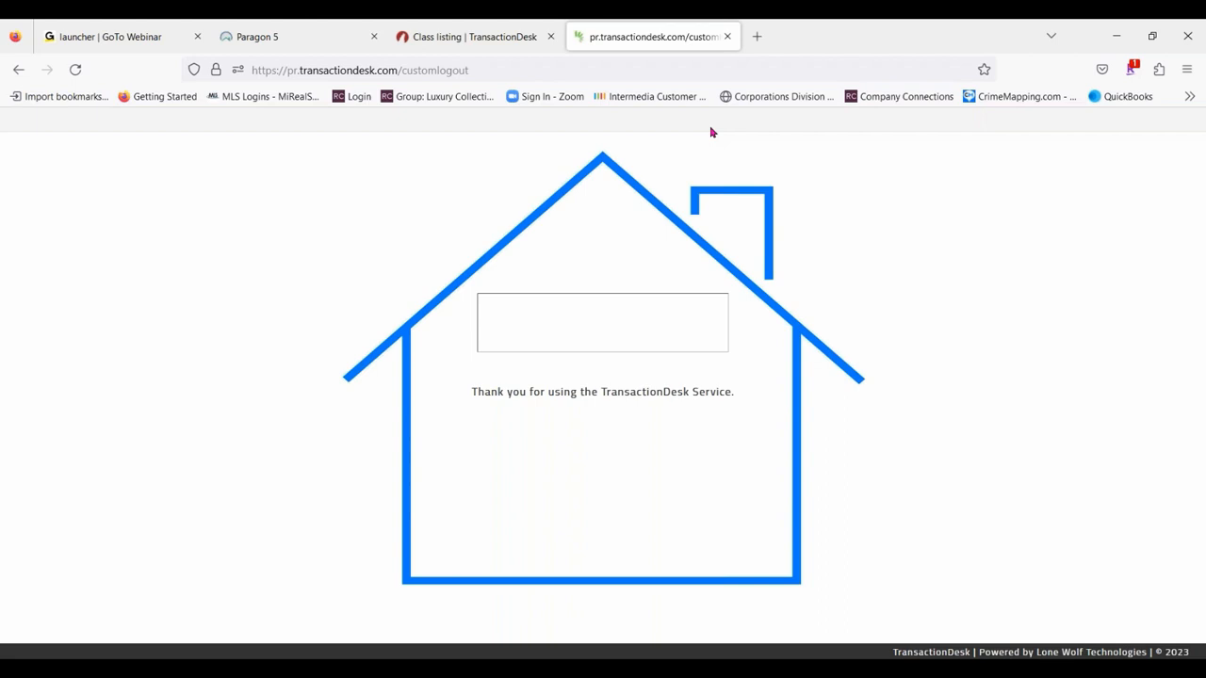
{"action": "left_click", "coordinate": [727, 37]}
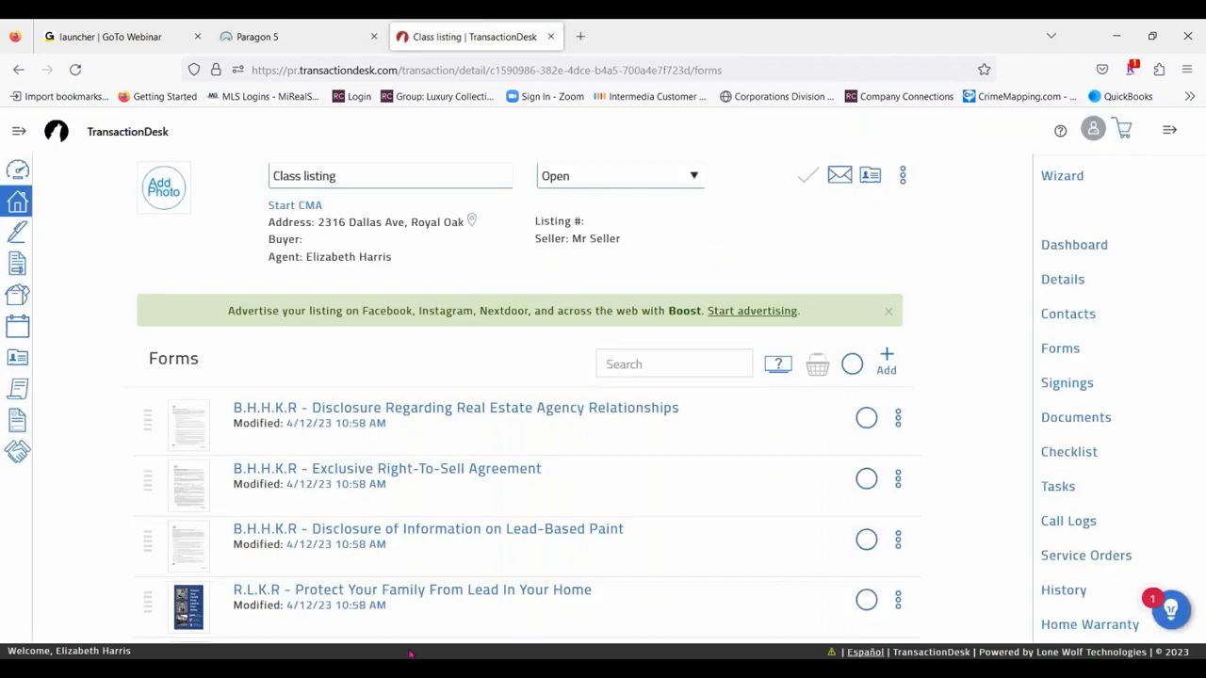
- Close the TransactionDesk browser tab, relaunch TransactionDesk from Paragon's resources, and open the Class listing transaction
{"action": "left_click", "coordinate": [555, 35]}
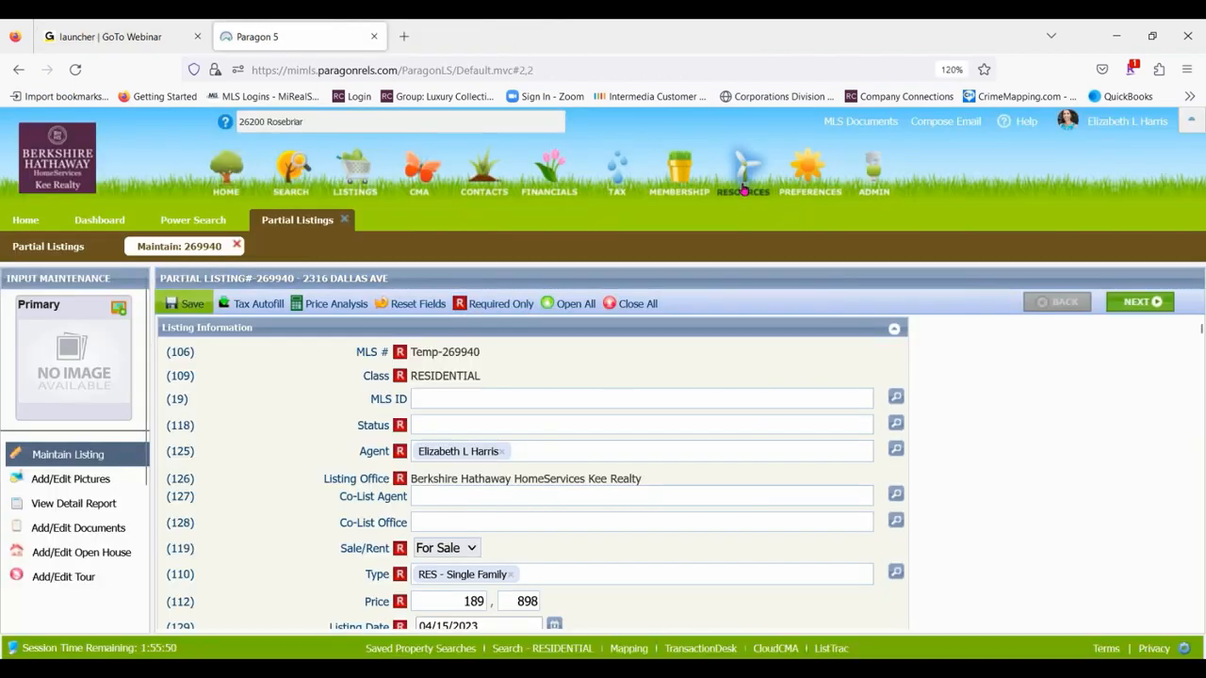
{"action": "mouse_move", "coordinate": [744, 188]}
{"action": "left_click", "coordinate": [1059, 275]}
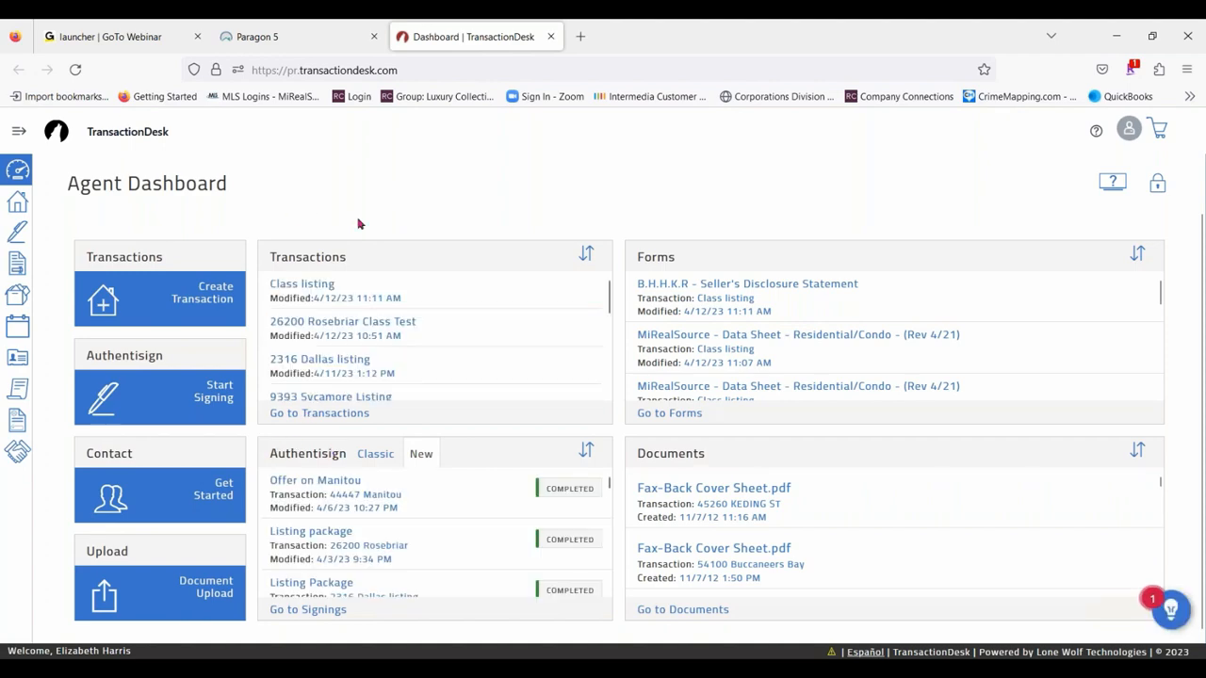
{"action": "left_click", "coordinate": [300, 283]}
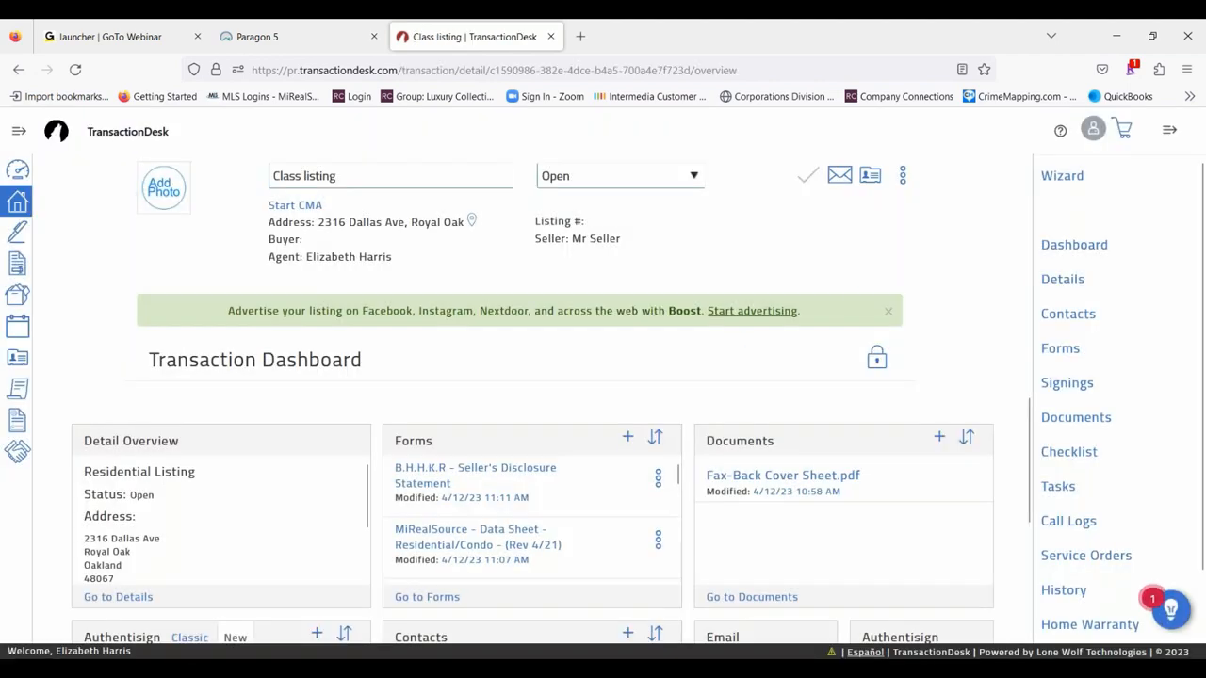
- Open the Seller's Disclosure Statement from the transaction's forms and review the answers filled in by the recipient
{"action": "scroll", "coordinate": [418, 552], "scroll_direction": "down", "scroll_amount": 1}
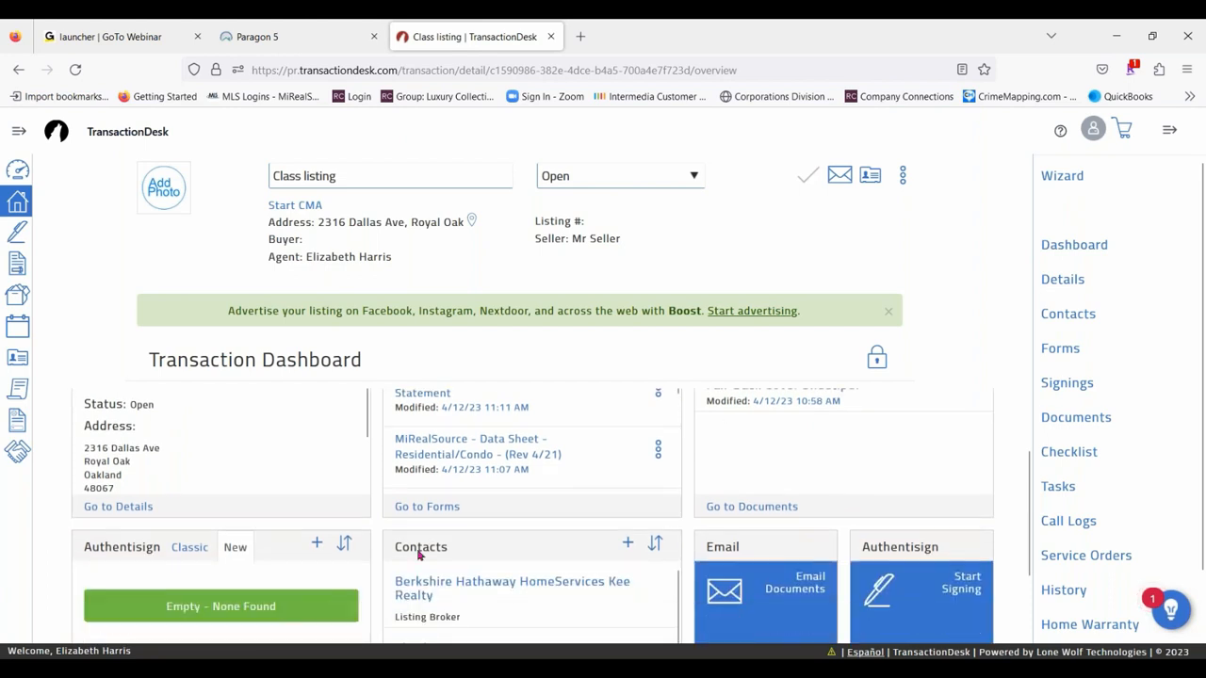
{"action": "left_click", "coordinate": [429, 504]}
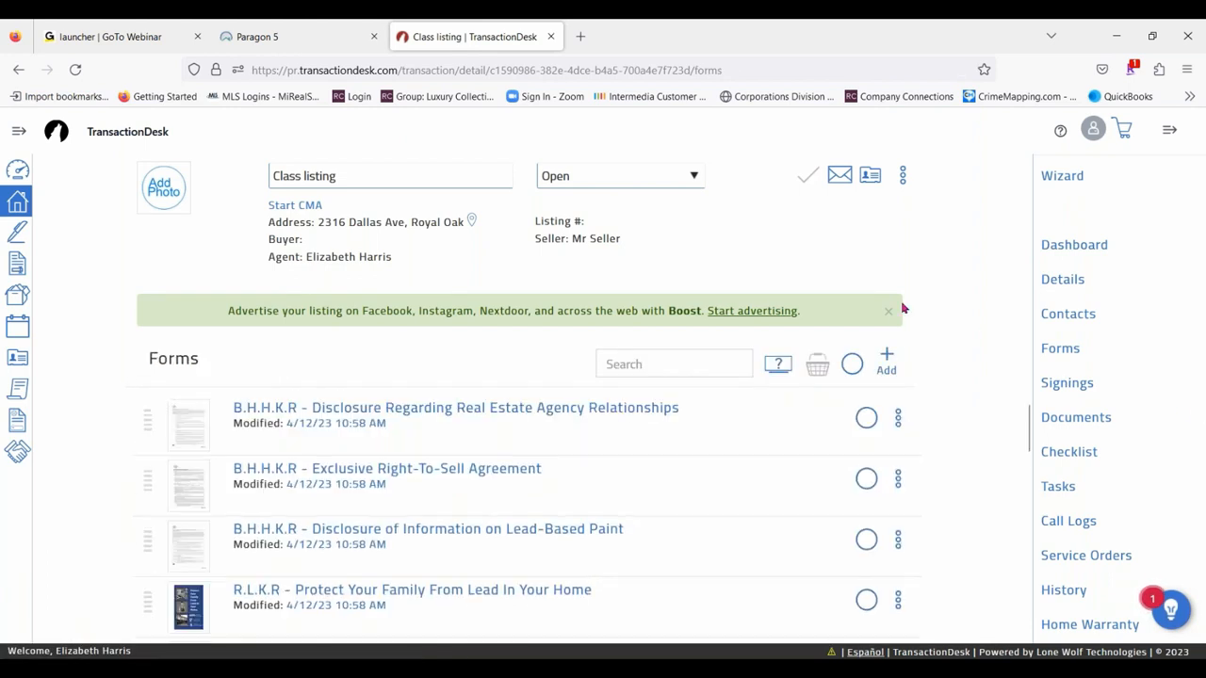
{"action": "scroll", "coordinate": [412, 428], "scroll_direction": "down", "scroll_amount": 8}
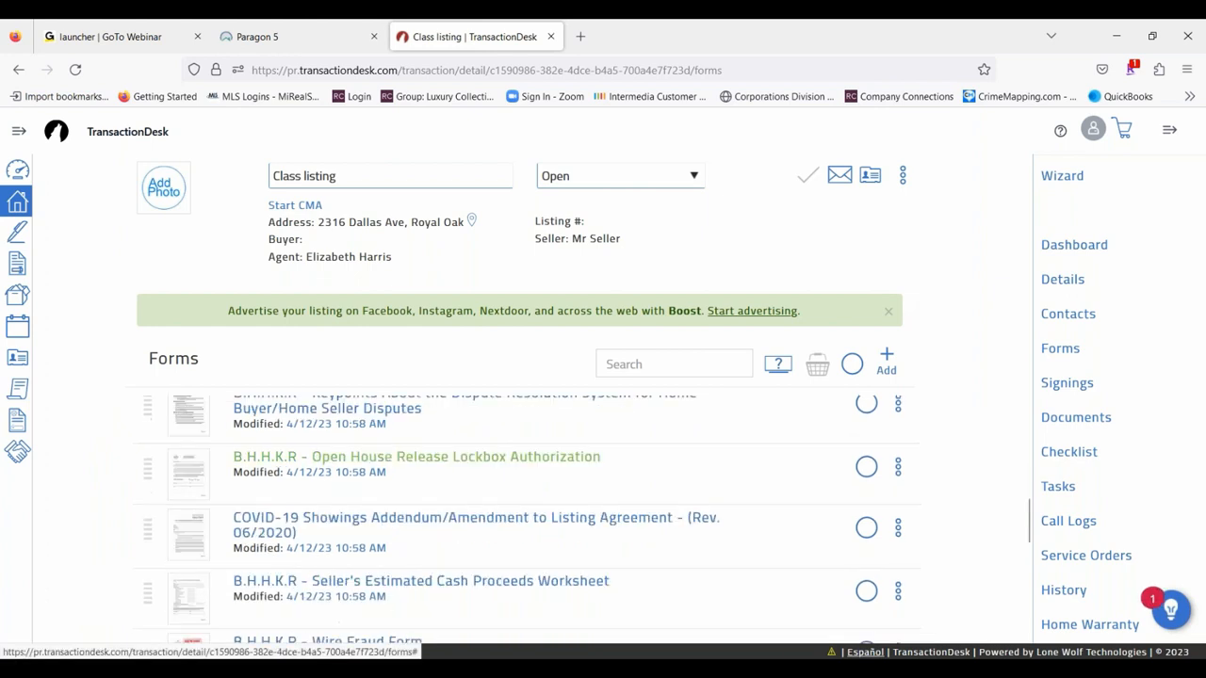
{"action": "scroll", "coordinate": [526, 538], "scroll_direction": "down", "scroll_amount": 3}
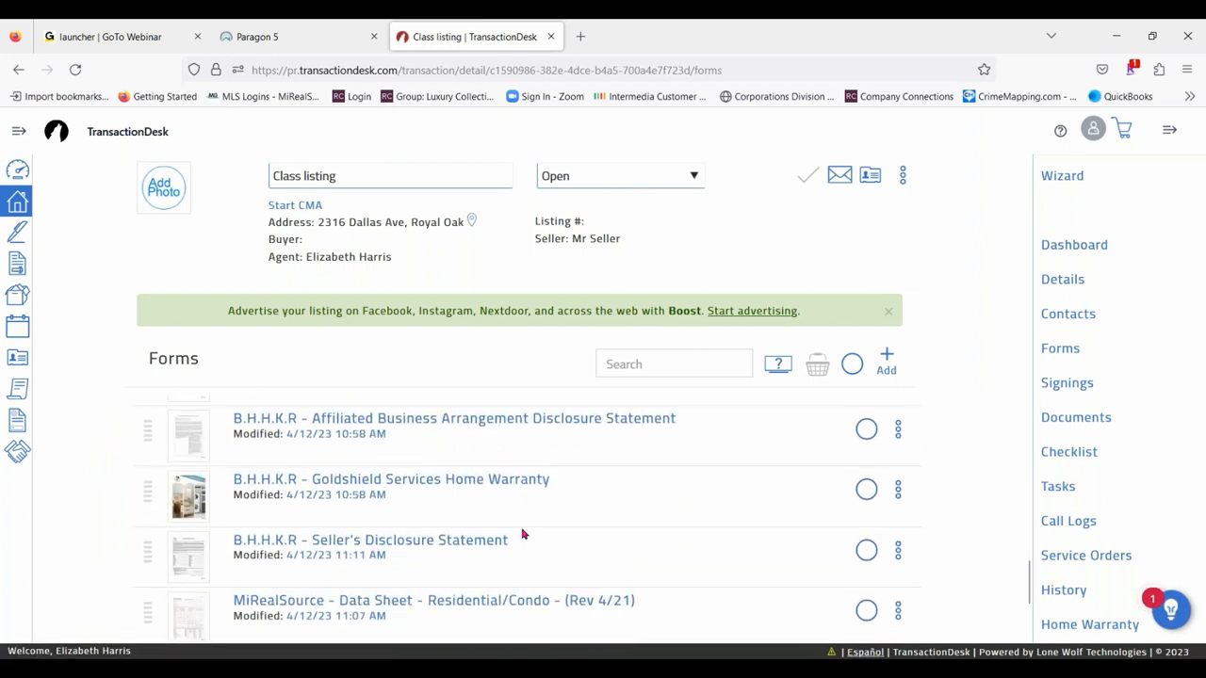
{"action": "left_click", "coordinate": [433, 544]}
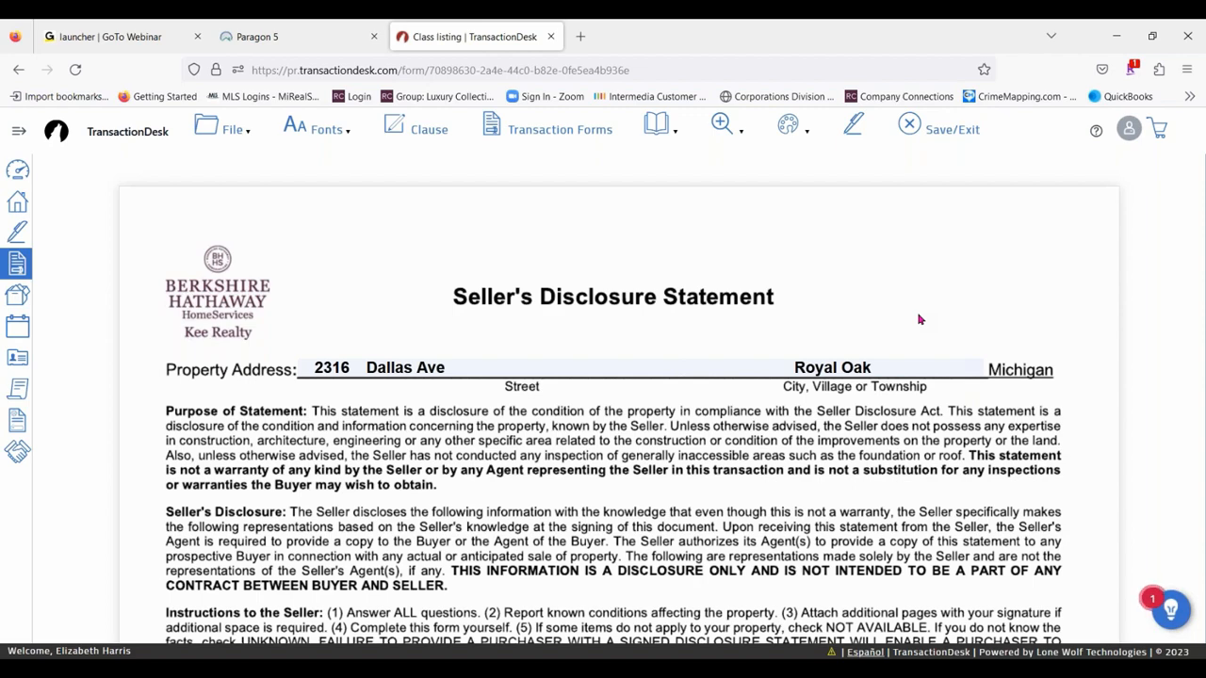
{"action": "scroll", "coordinate": [713, 297], "scroll_direction": "down", "scroll_amount": 5}
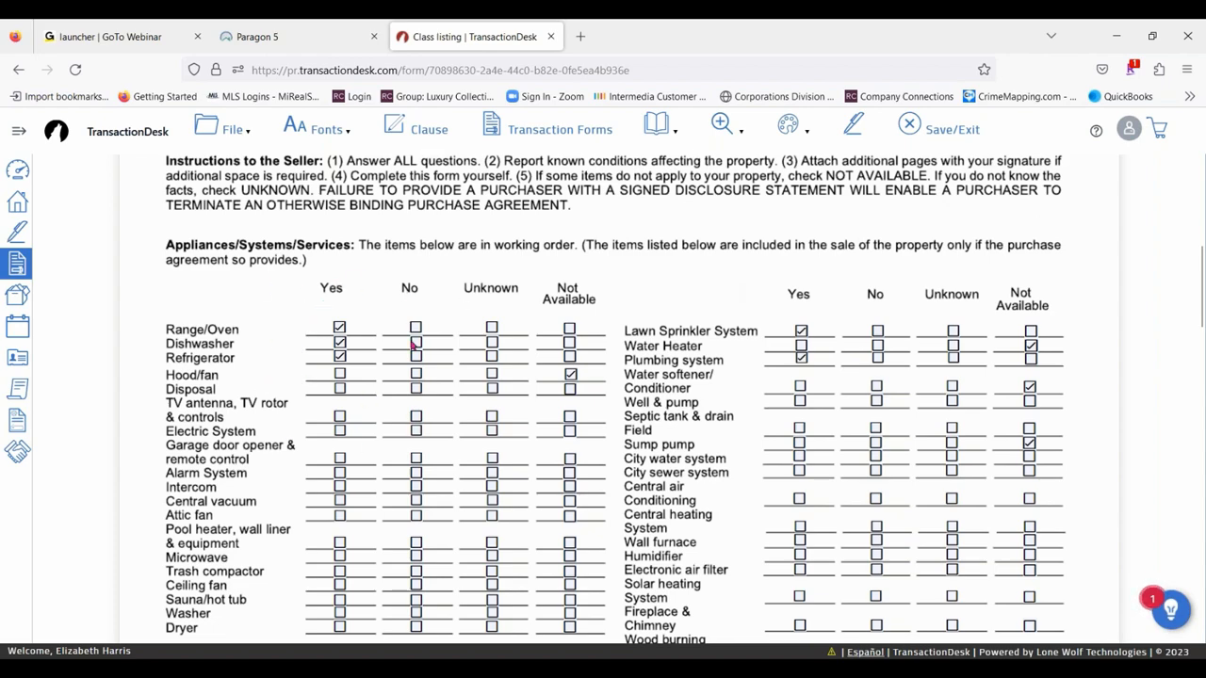
{"action": "scroll", "coordinate": [676, 301], "scroll_direction": "down", "scroll_amount": 6}
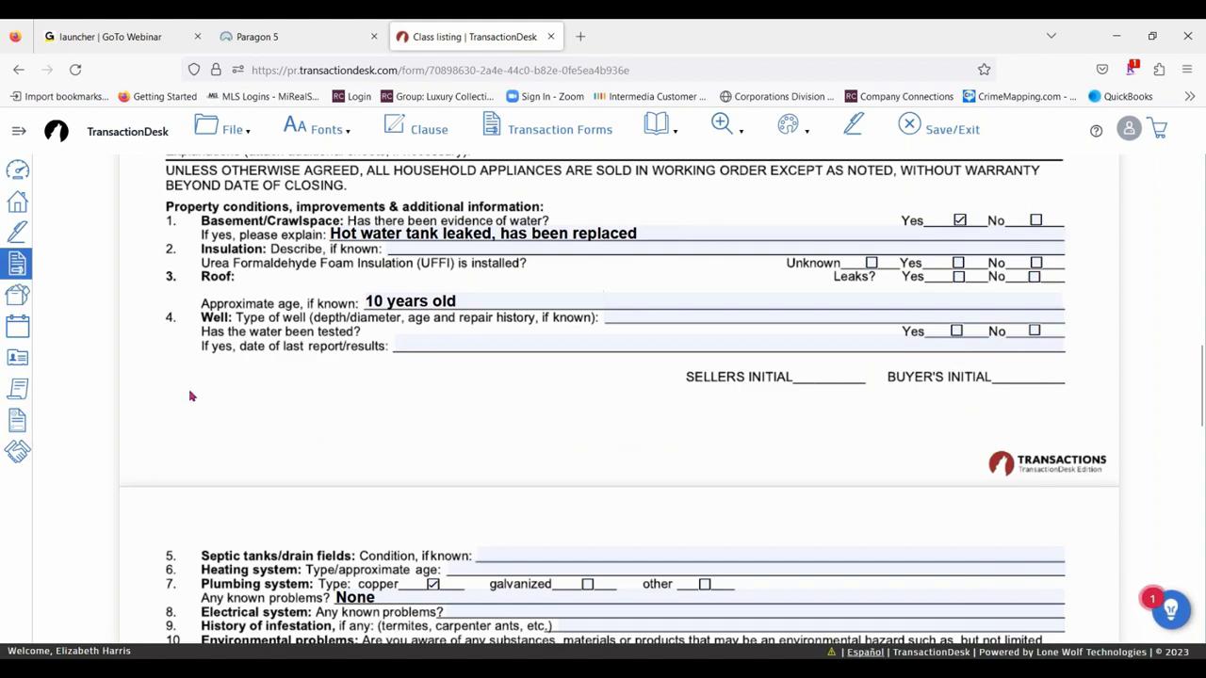
{"action": "scroll", "coordinate": [817, 427], "scroll_direction": "down", "scroll_amount": 2}
{"action": "scroll", "coordinate": [531, 419], "scroll_direction": "down", "scroll_amount": 10}
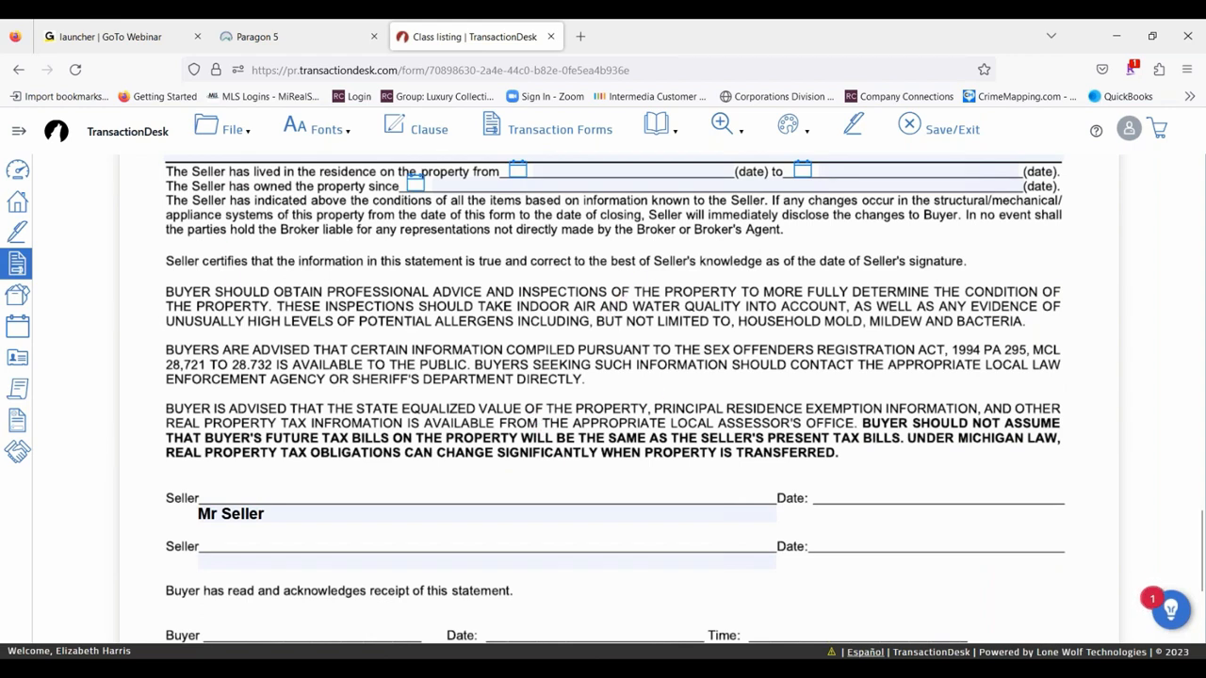
- Open Gmail in a new browser tab and switch to the Kee Realty account's inbox
{"action": "left_click", "coordinate": [576, 35]}
{"action": "left_click", "coordinate": [581, 398]}
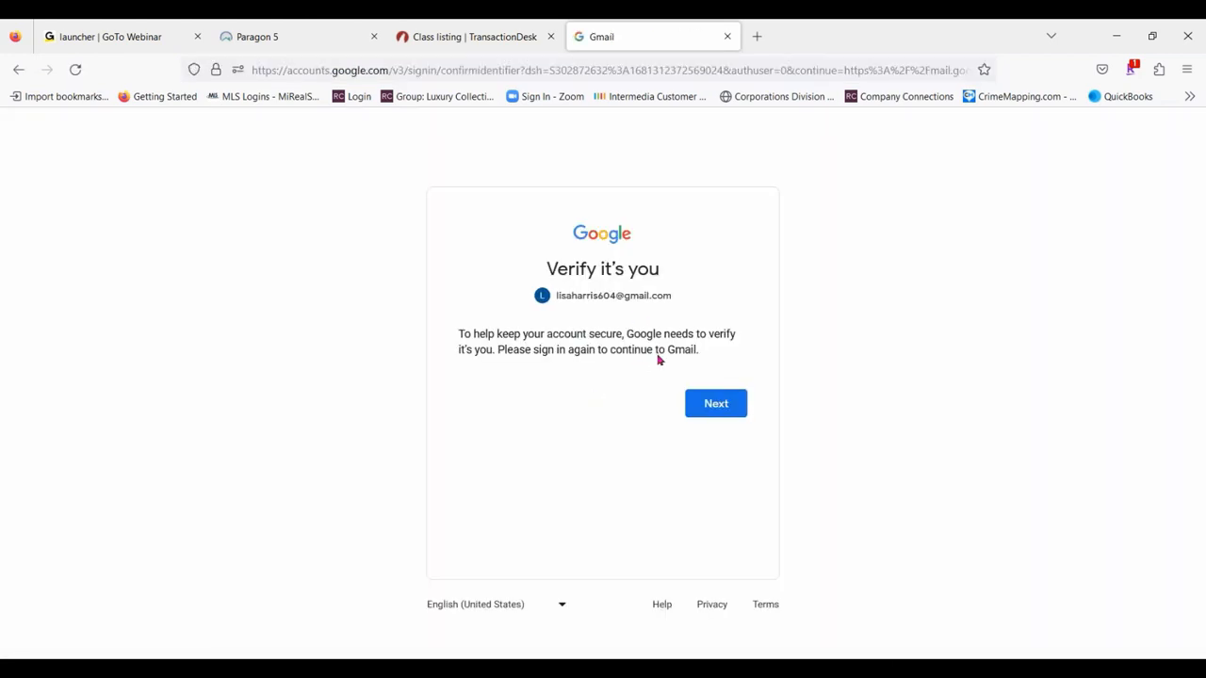
{"action": "left_click", "coordinate": [714, 404]}
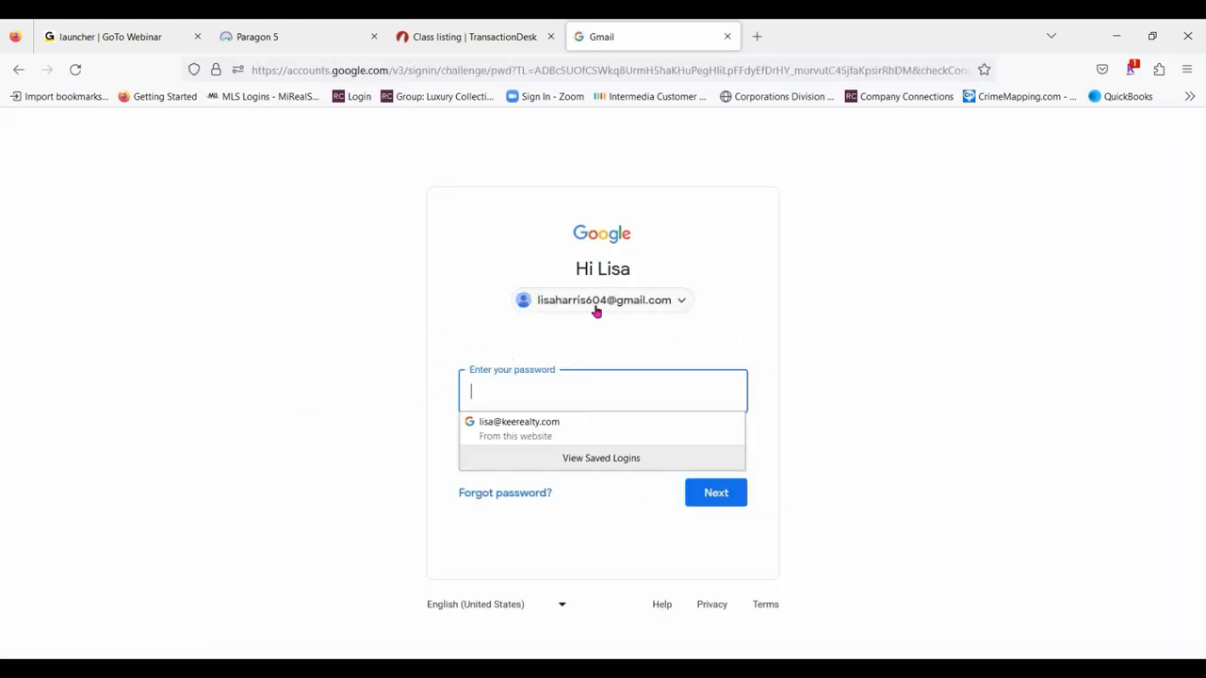
{"action": "left_click", "coordinate": [679, 303]}
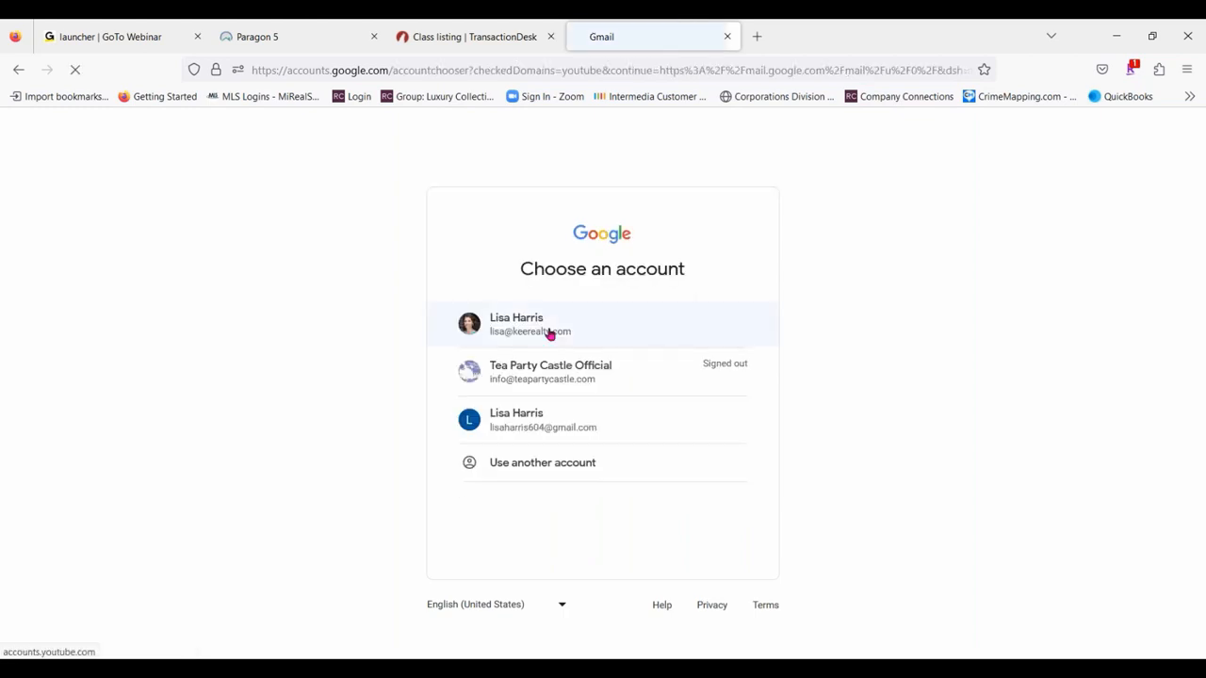
{"action": "left_click", "coordinate": [545, 330]}
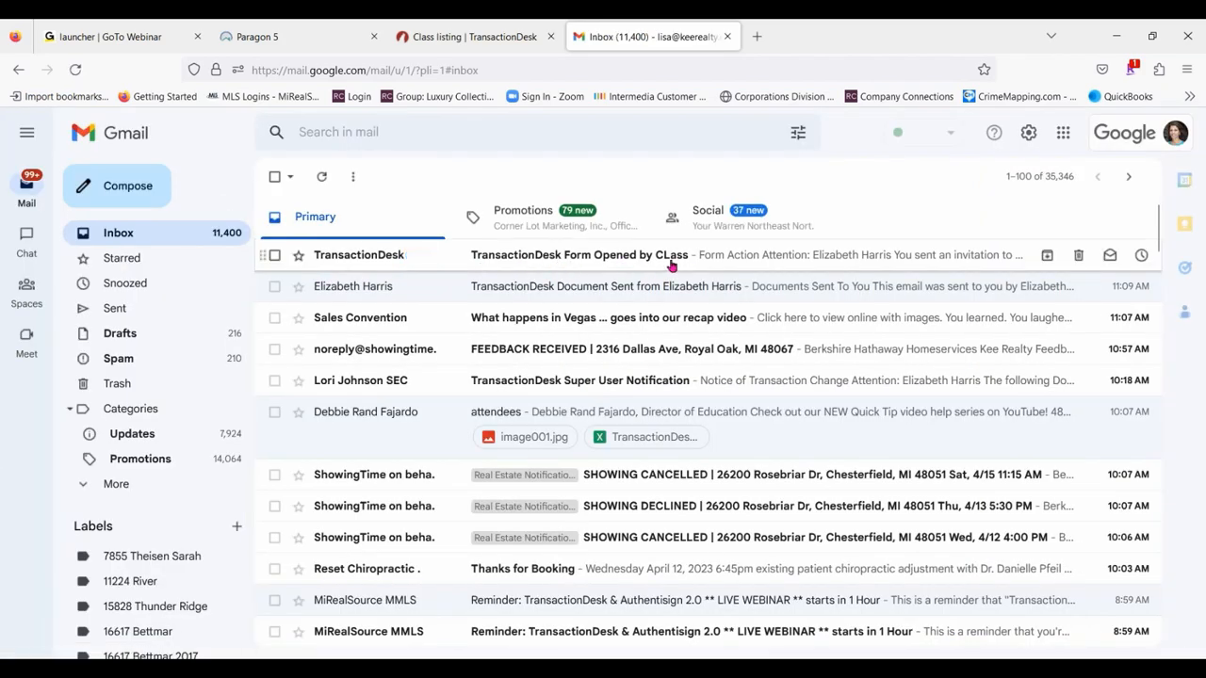
- Read the "TransactionDesk Form Opened" notification email about the Seller's Disclosure Statement and return to the inbox
{"action": "left_click", "coordinate": [877, 256]}
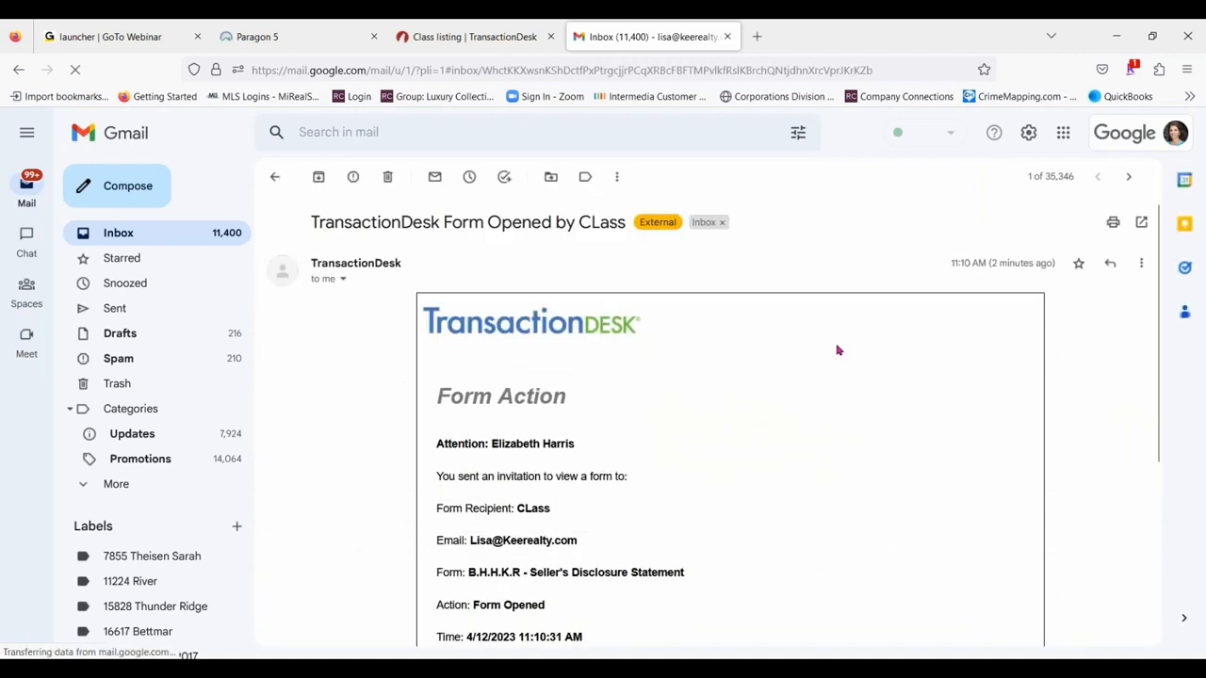
{"action": "scroll", "coordinate": [837, 350], "scroll_direction": "down", "scroll_amount": 2}
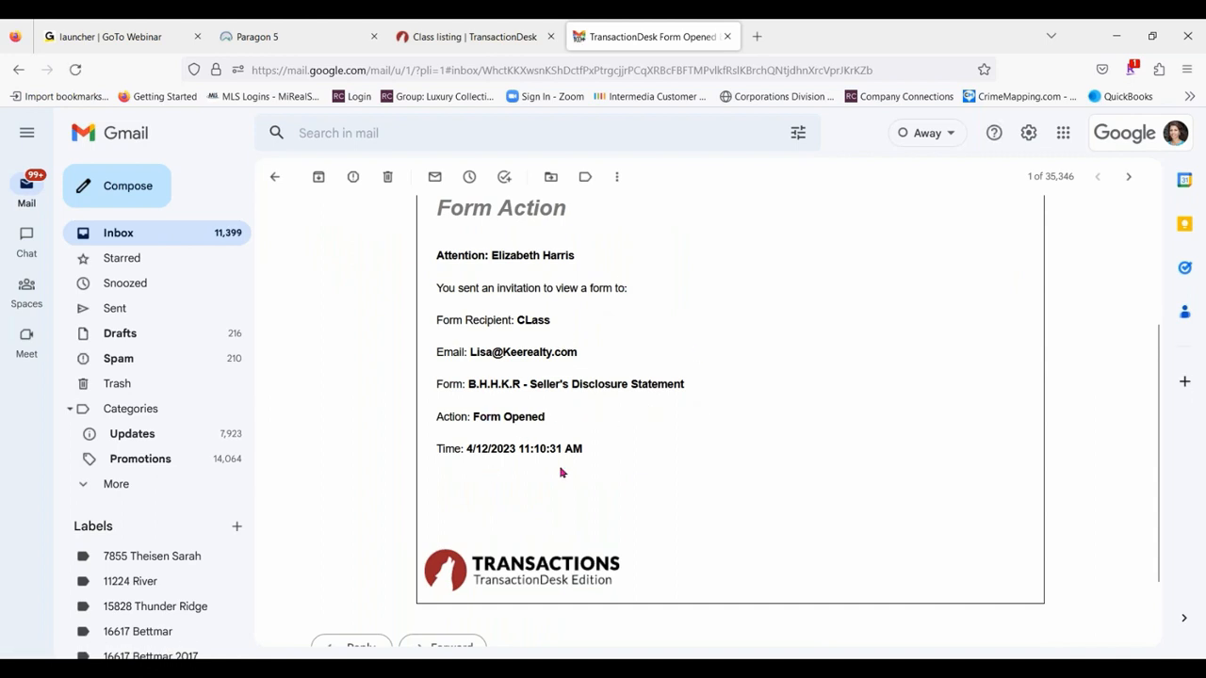
{"action": "scroll", "coordinate": [796, 391], "scroll_direction": "down", "scroll_amount": 1}
{"action": "scroll", "coordinate": [761, 329], "scroll_direction": "up", "scroll_amount": 3}
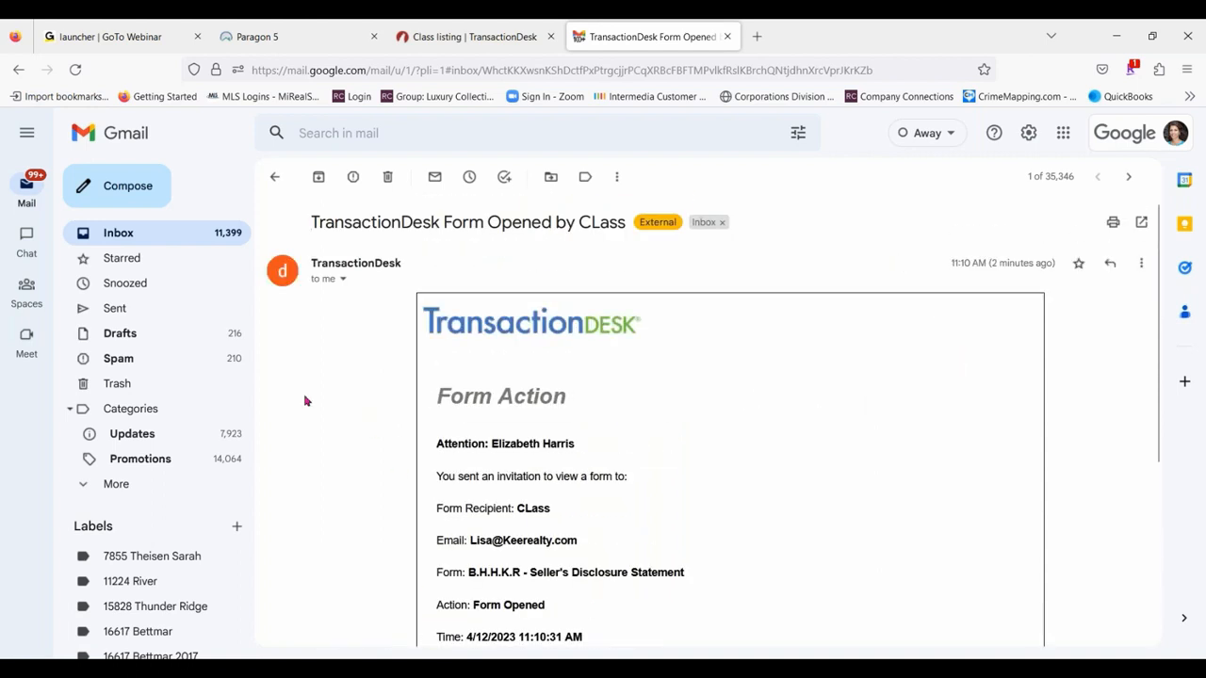
{"action": "left_click", "coordinate": [271, 179]}
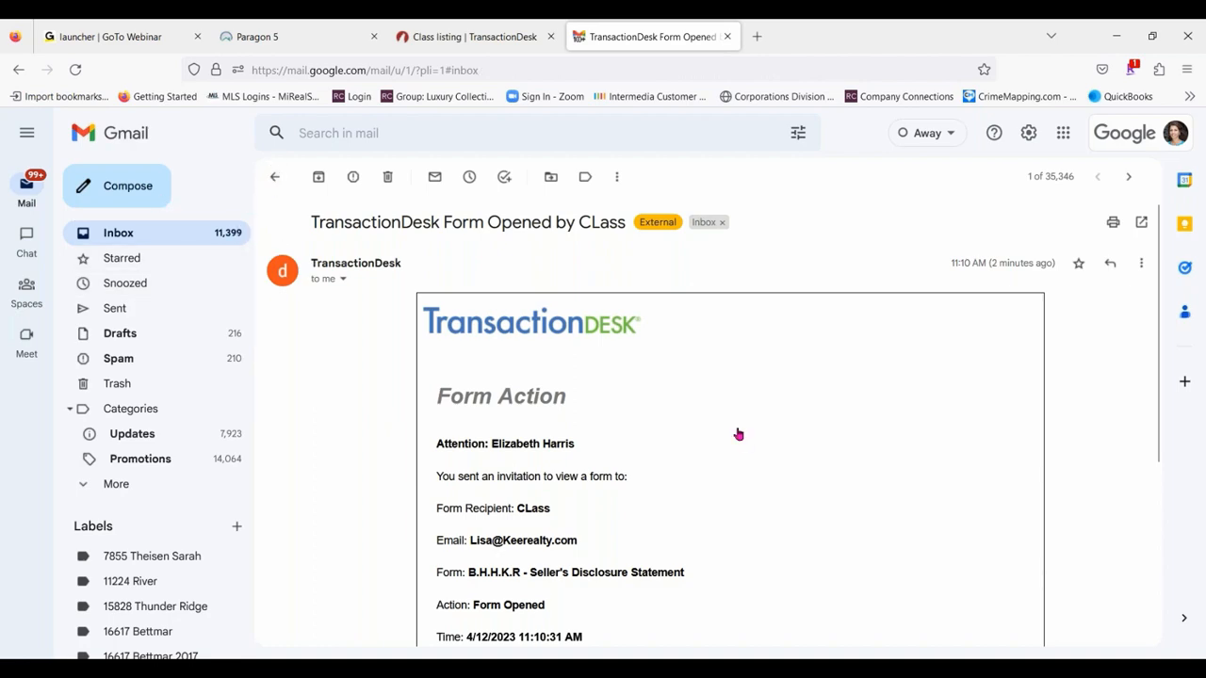
- Return to TransactionDesk, close the Gmail tab, and save and exit the Seller's Disclosure Statement
{"action": "left_click", "coordinate": [471, 36]}
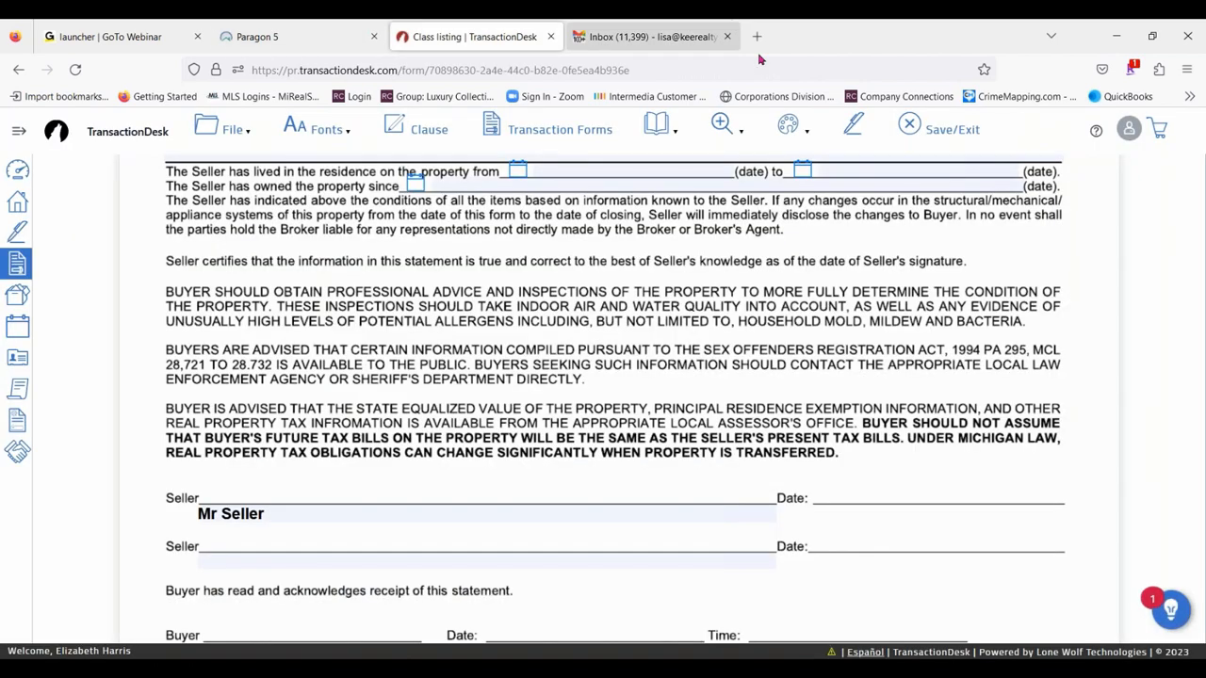
{"action": "left_click", "coordinate": [726, 35]}
{"action": "scroll", "coordinate": [544, 315], "scroll_direction": "up", "scroll_amount": 20}
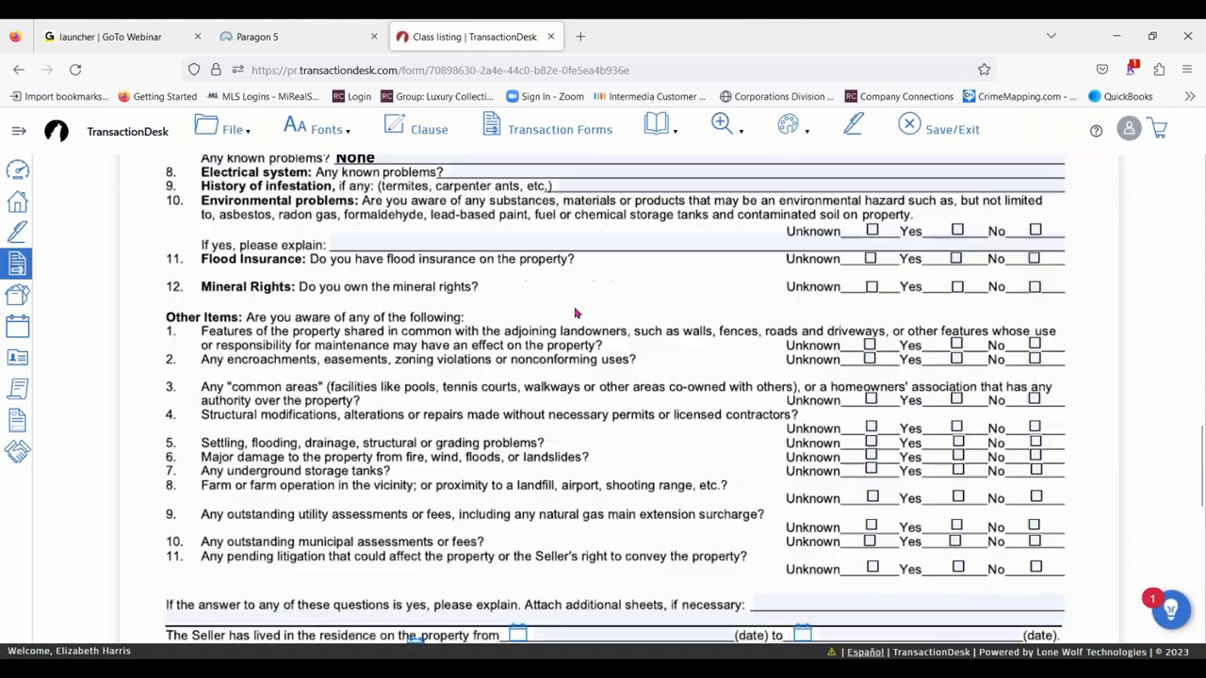
{"action": "left_click", "coordinate": [967, 131]}
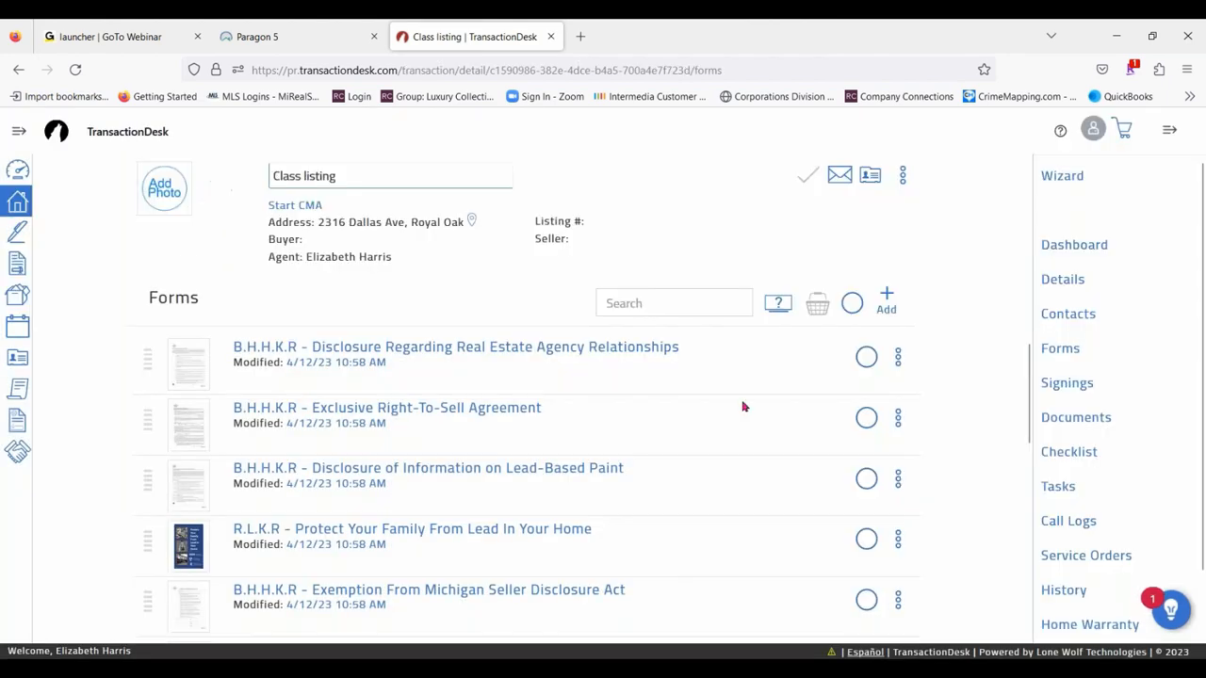
- Go back to the Agent Dashboard by way of the transaction's dashboard, briefly expanding the main navigation labels
{"action": "left_click", "coordinate": [1090, 245]}
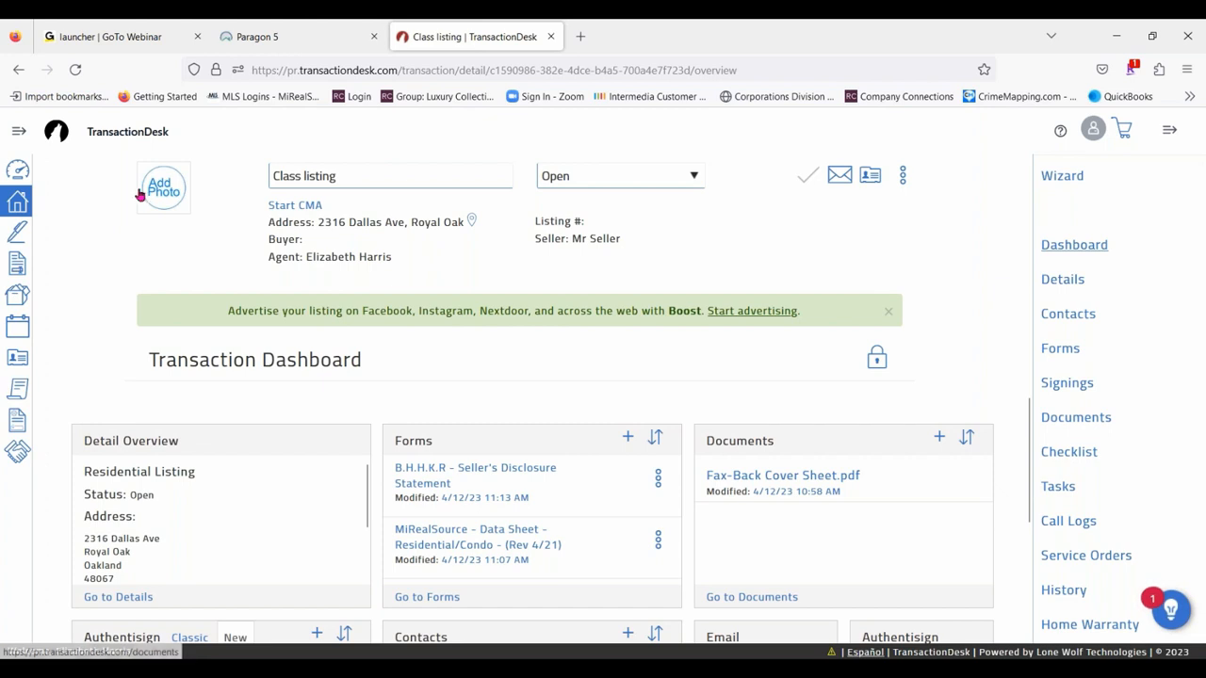
{"action": "left_click", "coordinate": [18, 169]}
{"action": "left_click", "coordinate": [18, 132]}
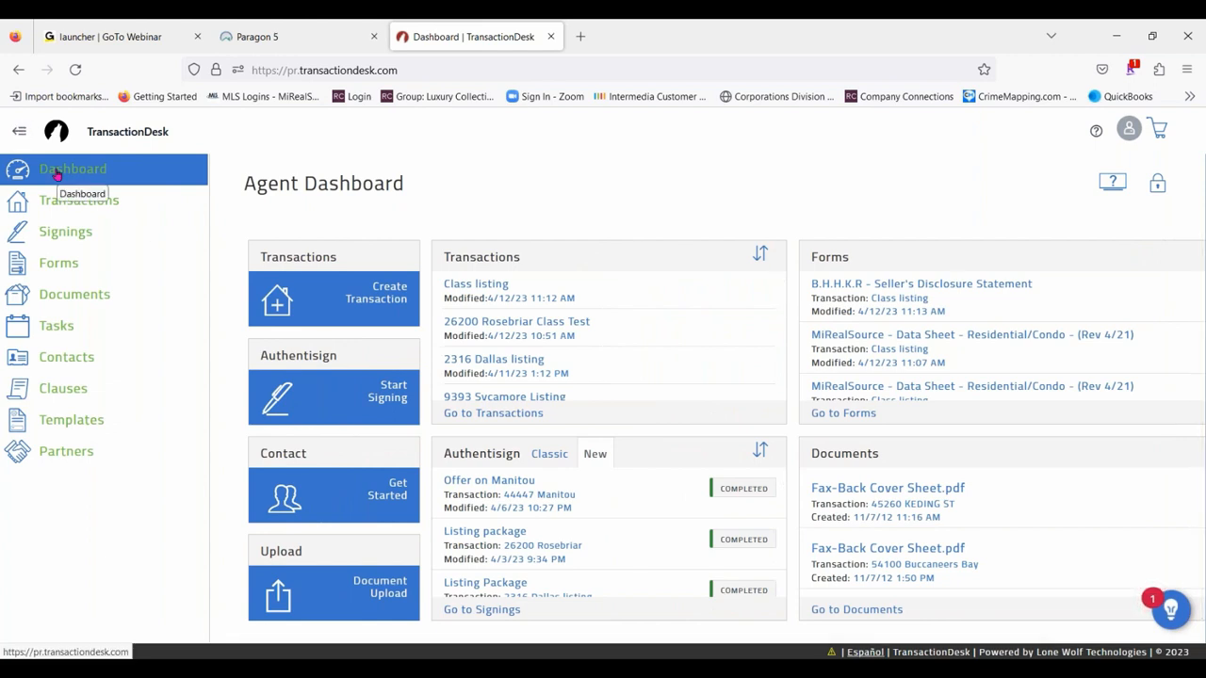
{"action": "left_click", "coordinate": [19, 131]}
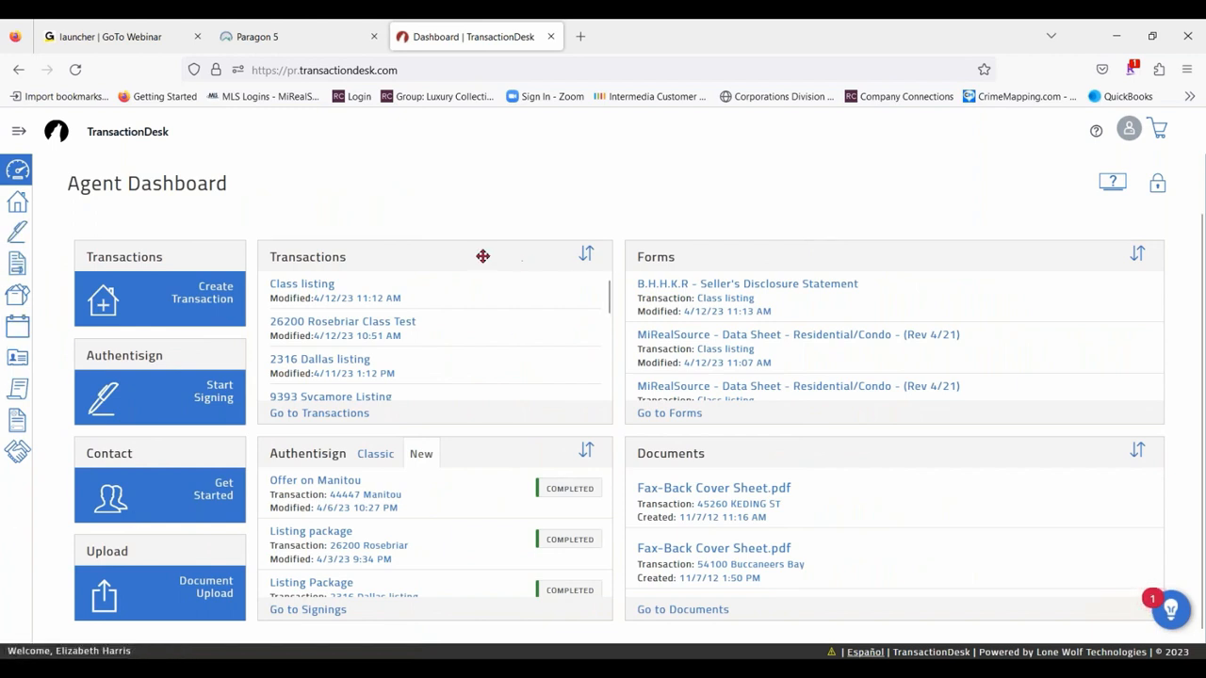
- Open the Rosebriar Class Test transaction and go to its signings
{"action": "left_click", "coordinate": [321, 323]}
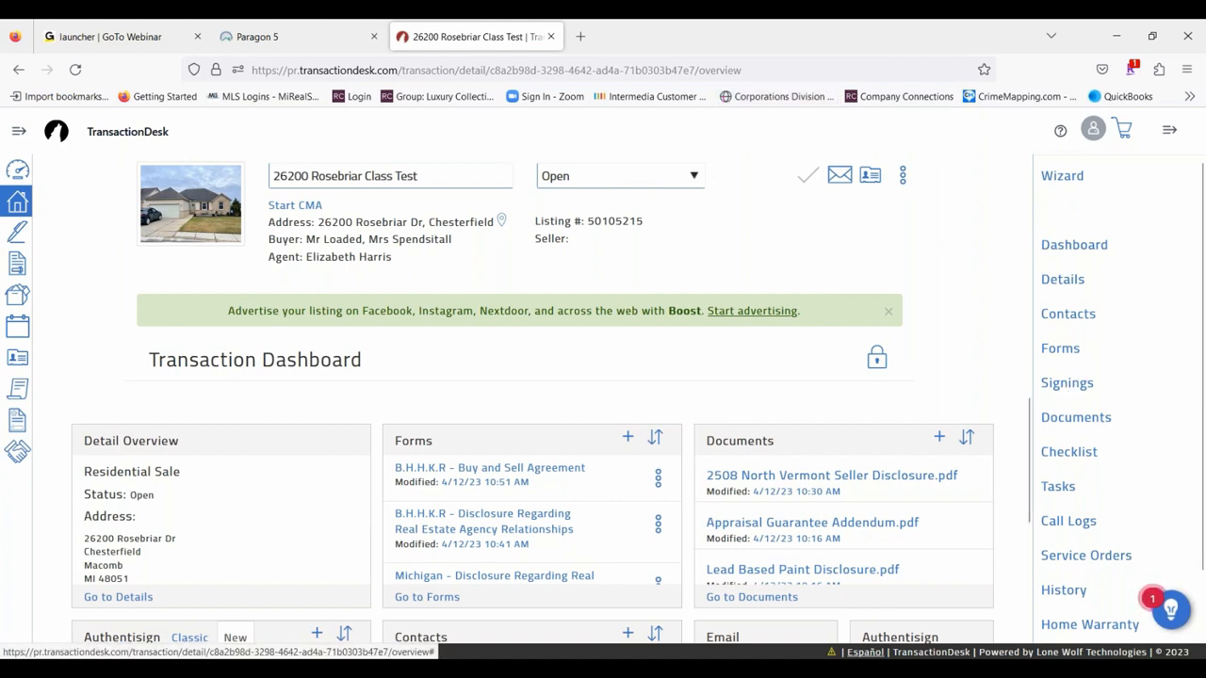
{"action": "left_click", "coordinate": [1172, 129]}
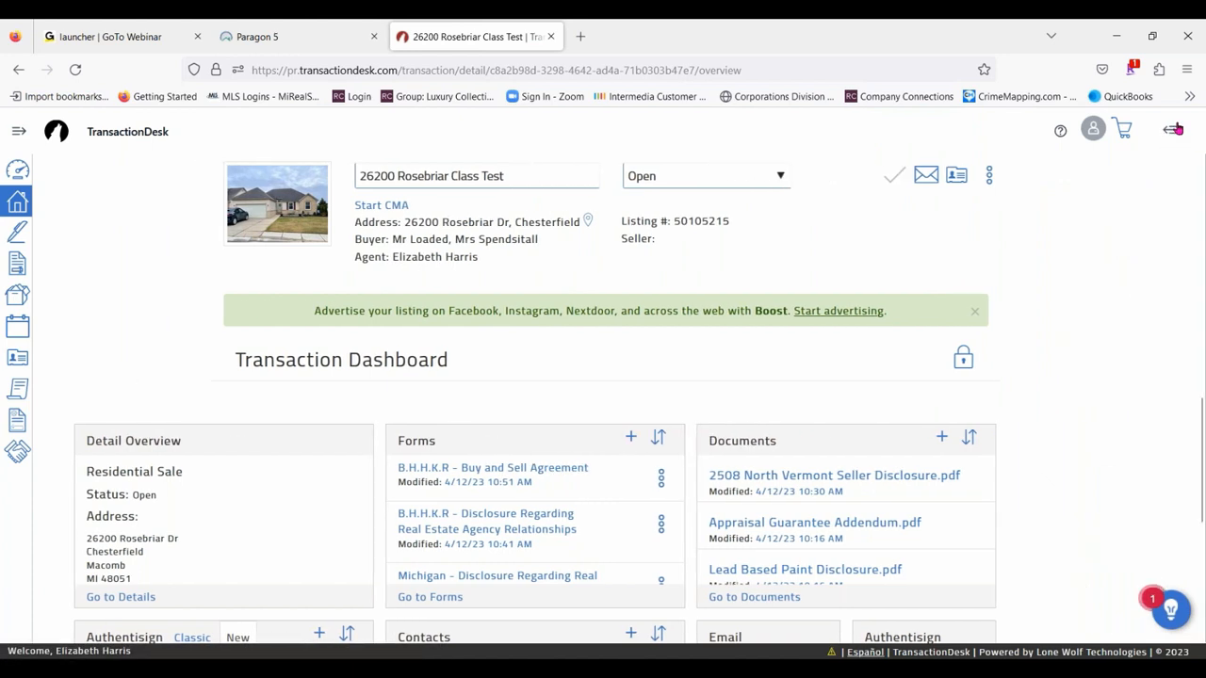
{"action": "left_click", "coordinate": [1172, 129]}
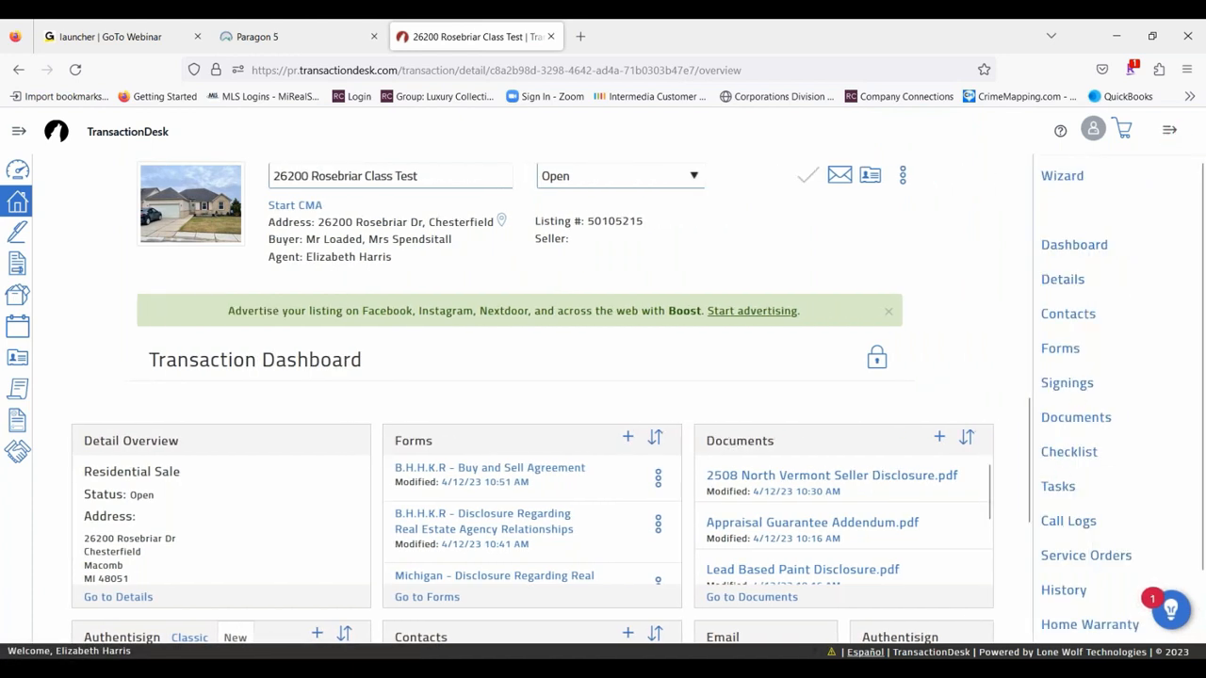
{"action": "left_click", "coordinate": [1074, 388]}
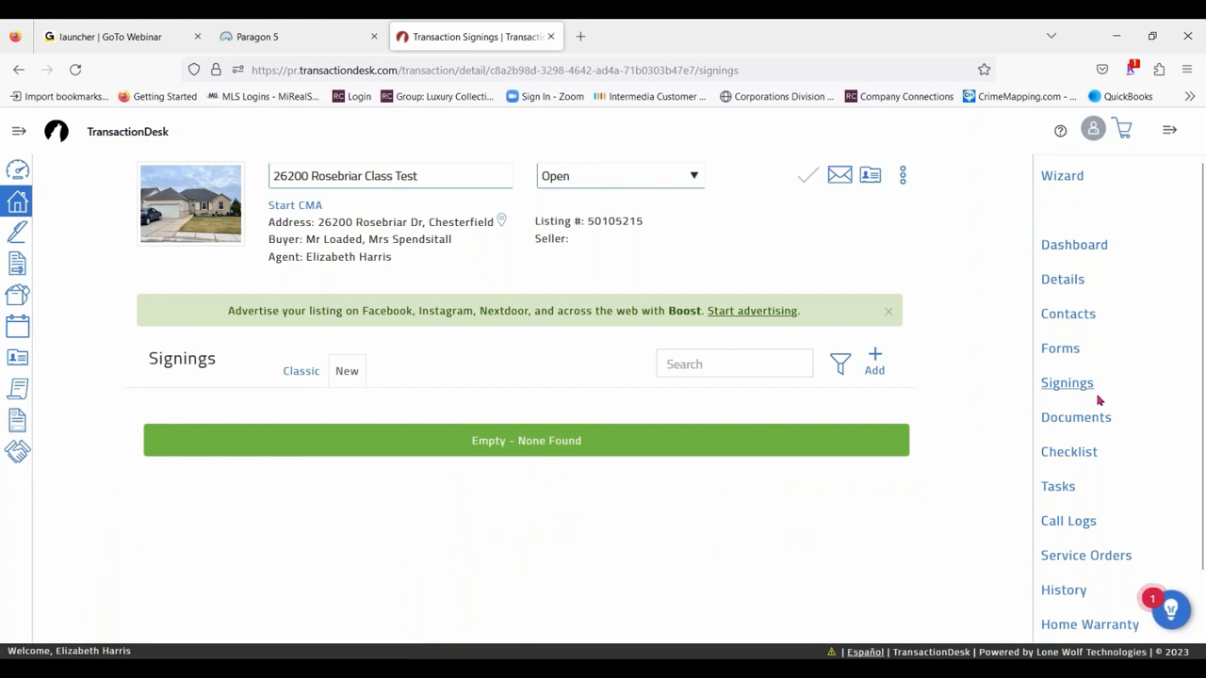
- Create a new signing named "Offer Package" in the transaction
{"action": "left_click", "coordinate": [875, 356]}
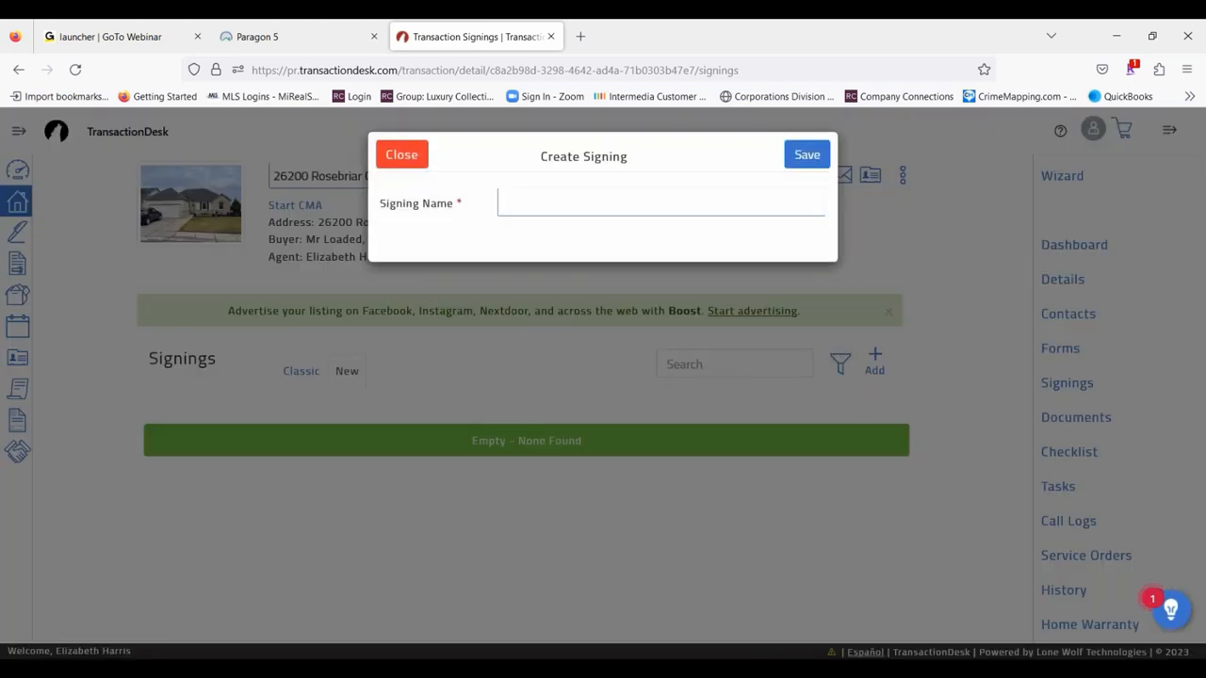
{"action": "left_click", "coordinate": [542, 201]}
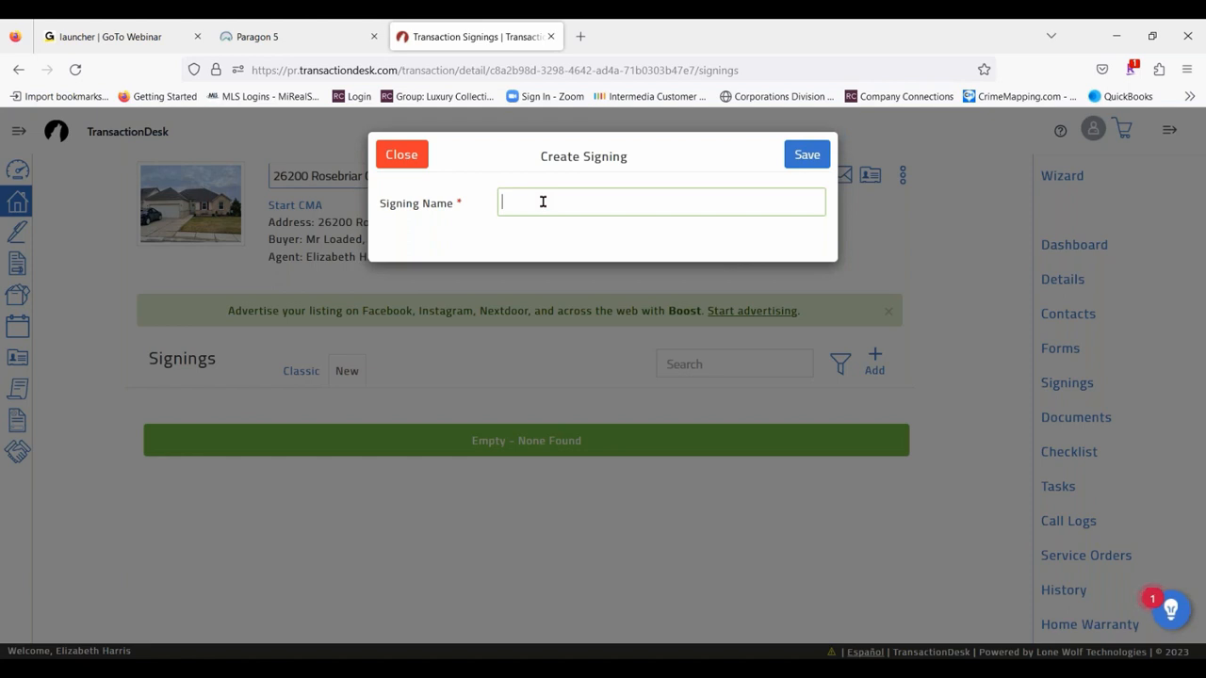
{"action": "type", "text": "Listing"}
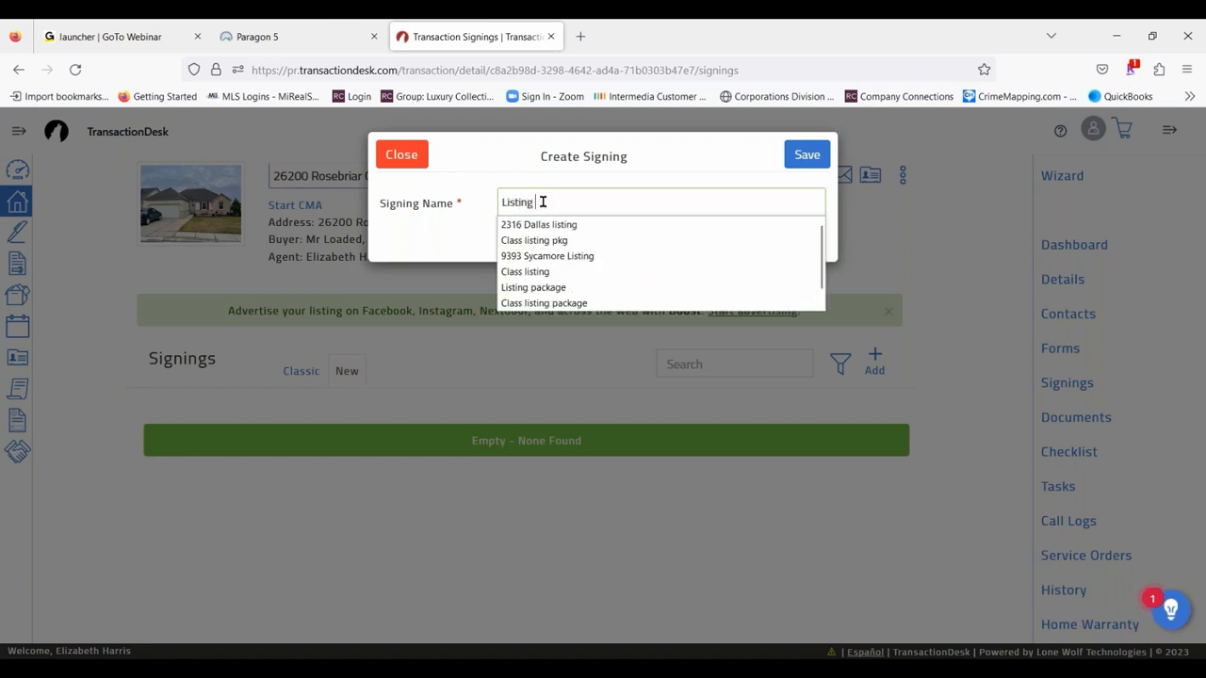
{"action": "key", "text": "BackSpace"}
{"action": "key", "text": "BackSpace"}
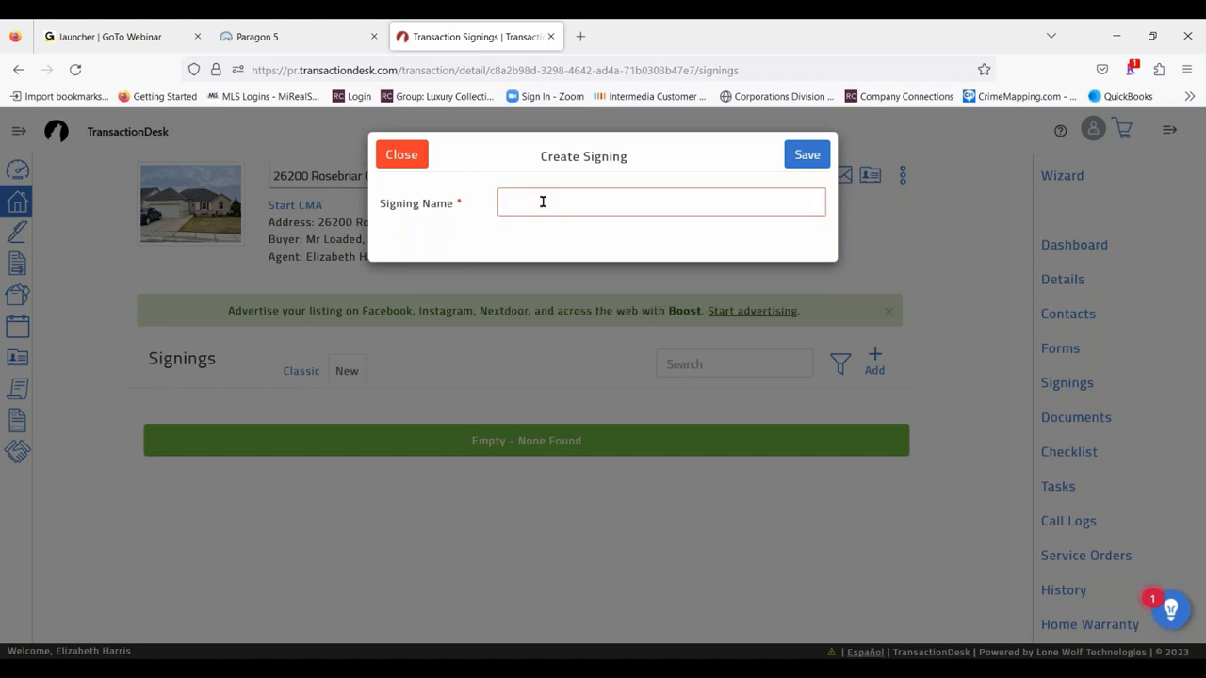
{"action": "type", "text": "Offer package"}
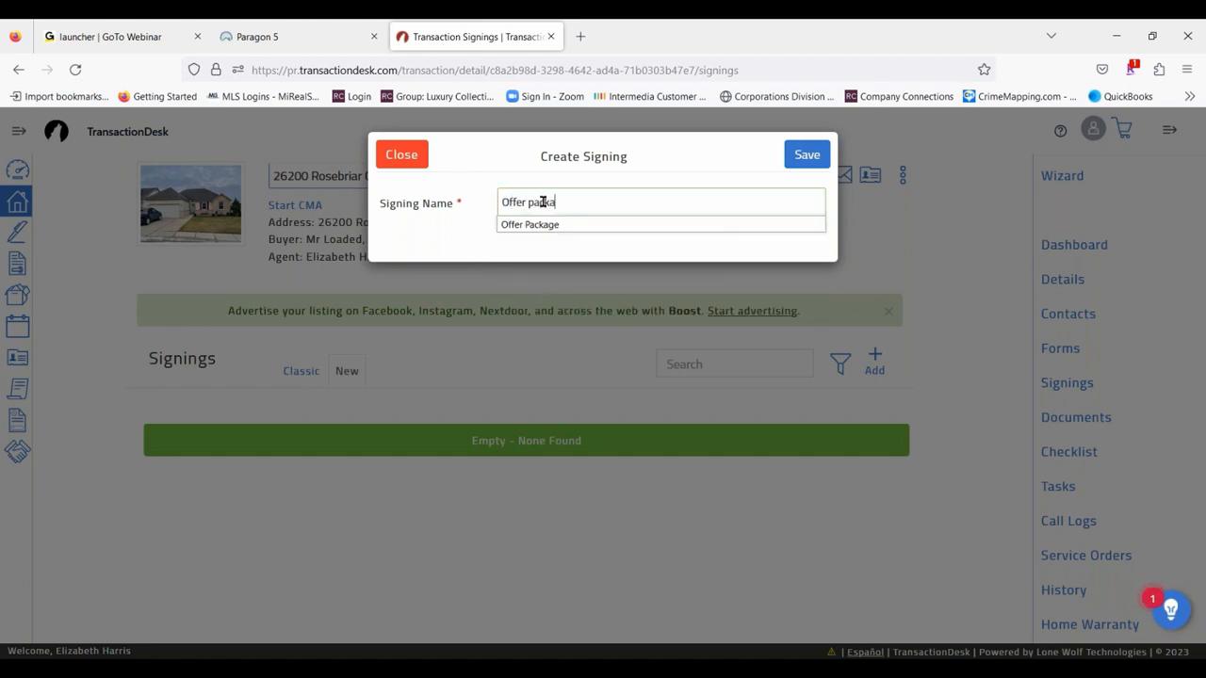
{"action": "left_click", "coordinate": [531, 224]}
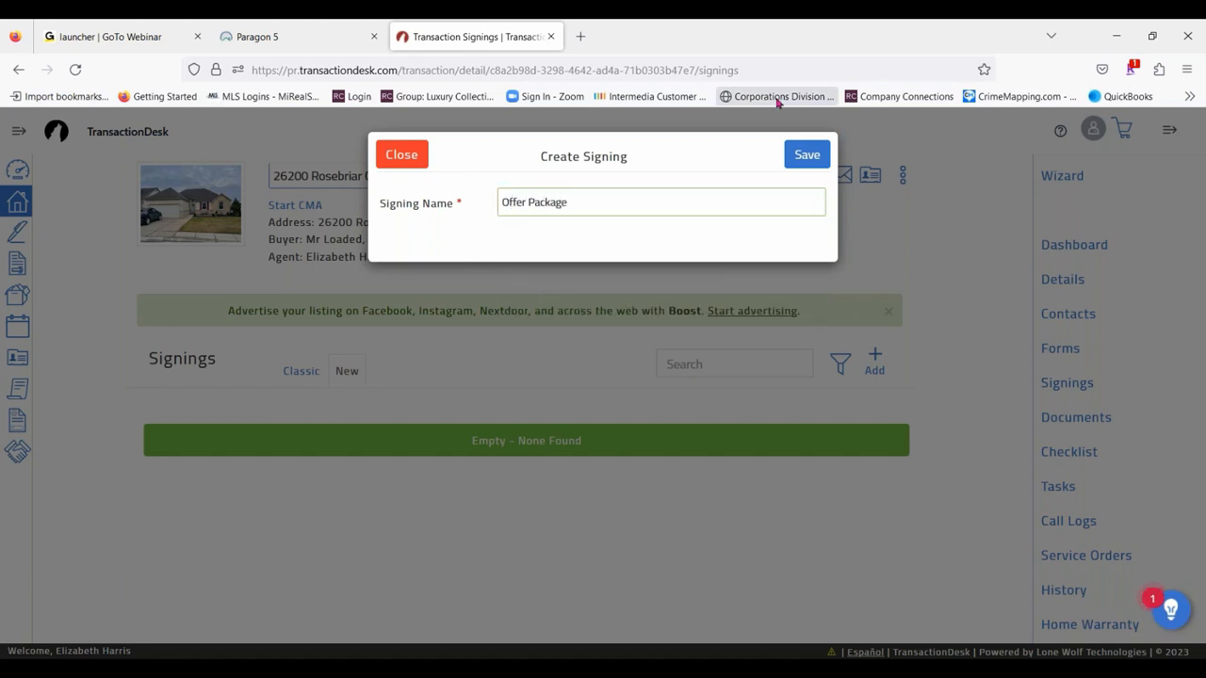
{"action": "left_click", "coordinate": [807, 156]}
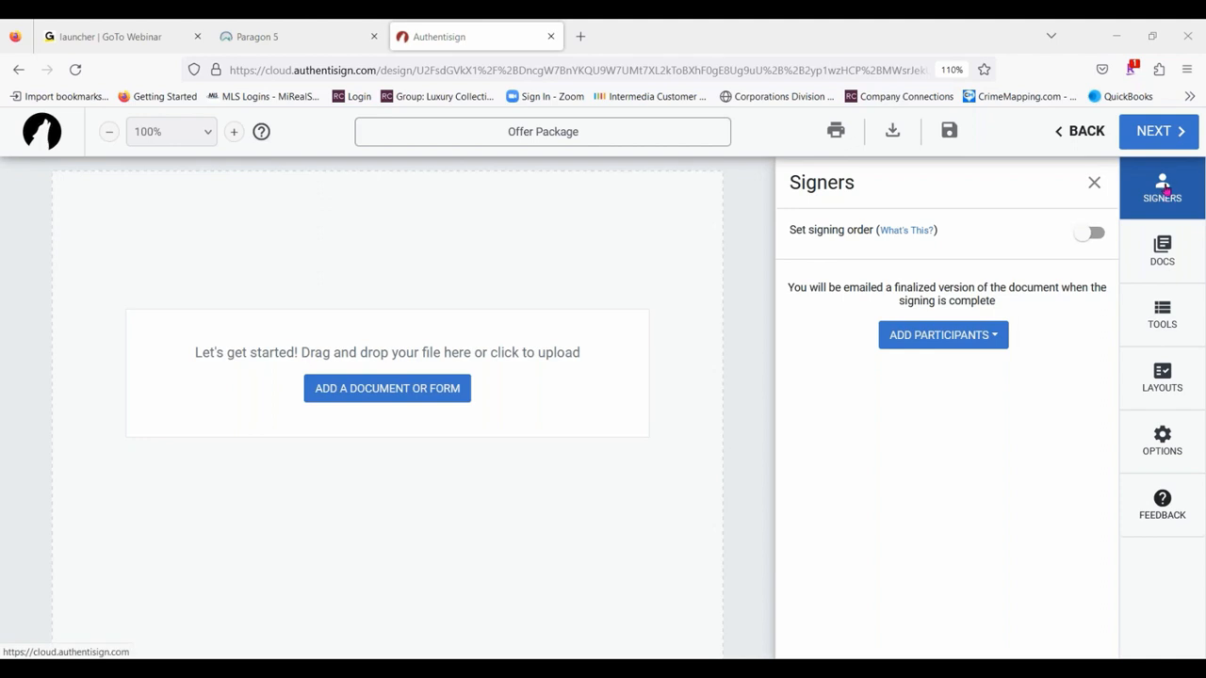
- Try to add both buyers, the selling agent and the listing agent from the transaction as signing participants
{"action": "left_click", "coordinate": [943, 343]}
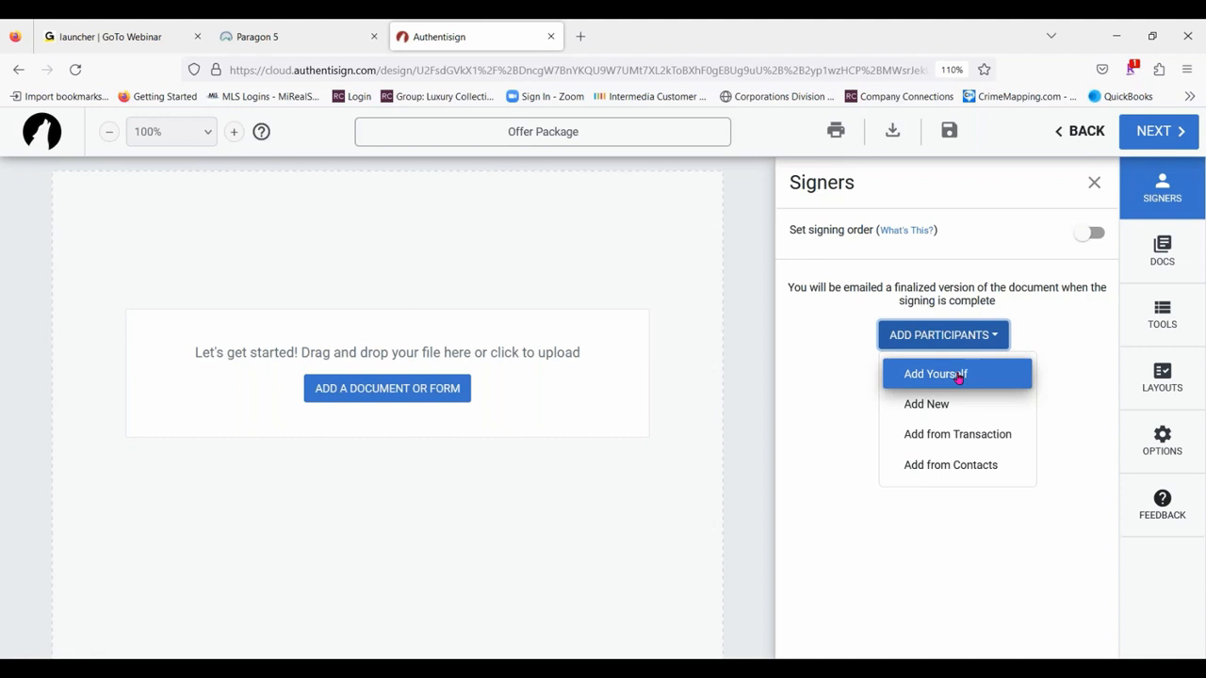
{"action": "left_click", "coordinate": [972, 435]}
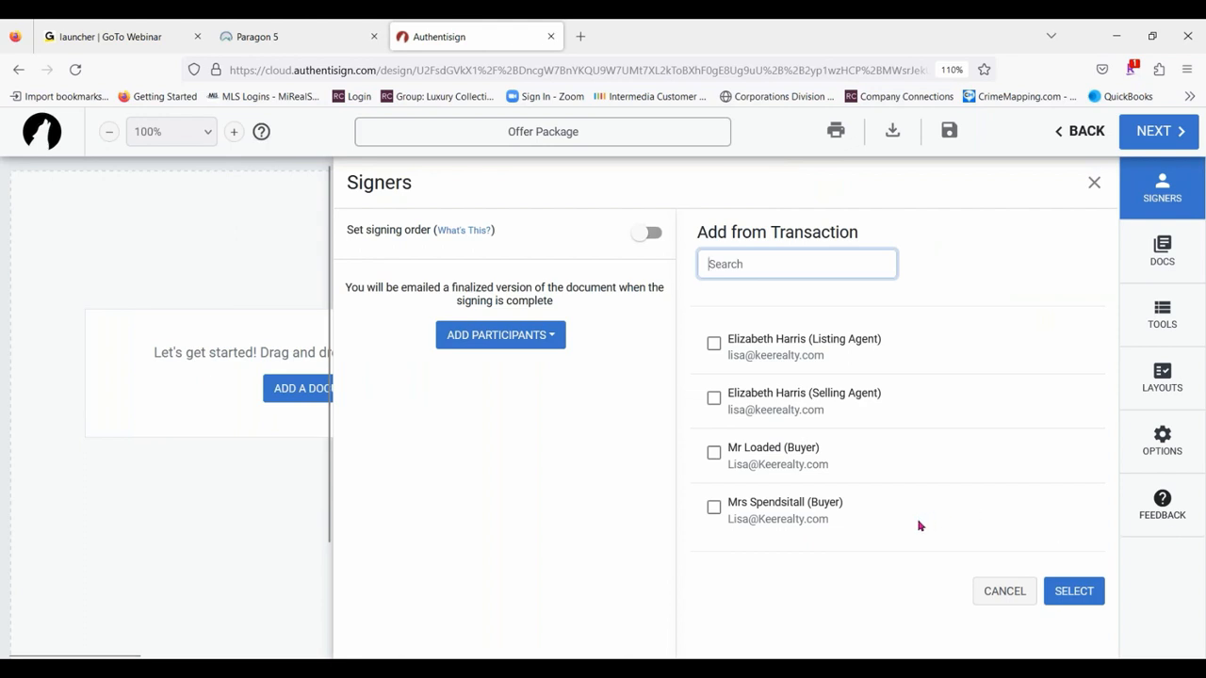
{"action": "left_click", "coordinate": [940, 253]}
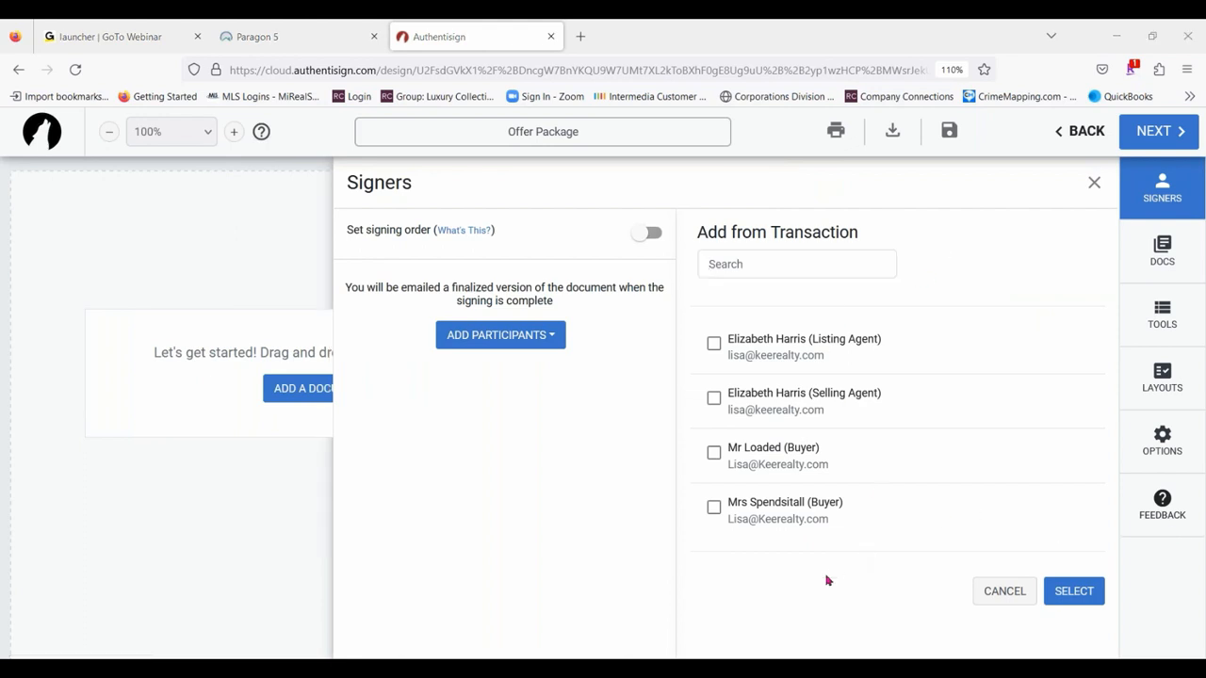
{"action": "left_click", "coordinate": [713, 453]}
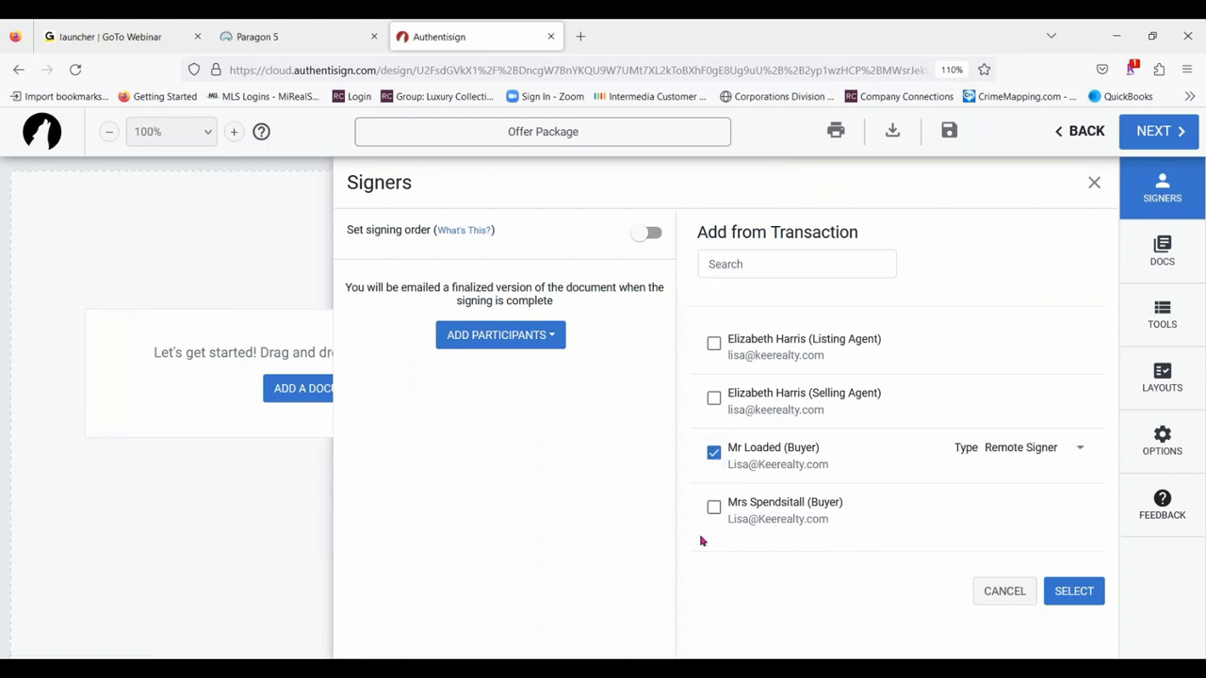
{"action": "left_click", "coordinate": [713, 509]}
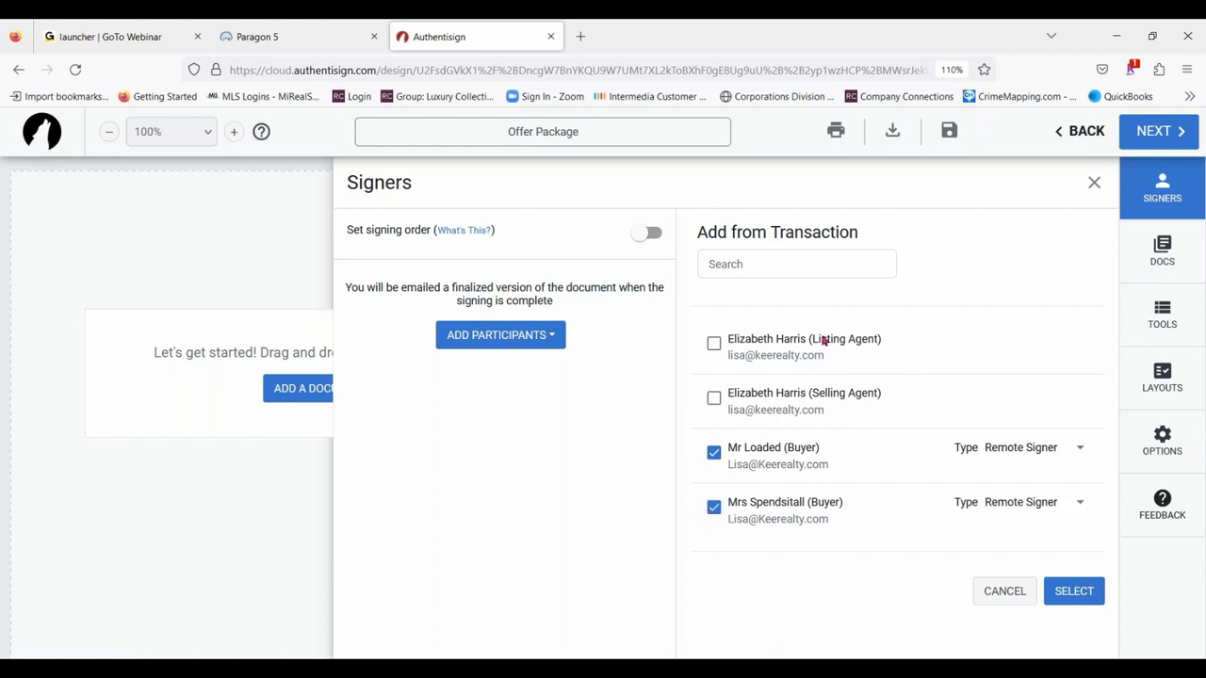
{"action": "left_click", "coordinate": [714, 402]}
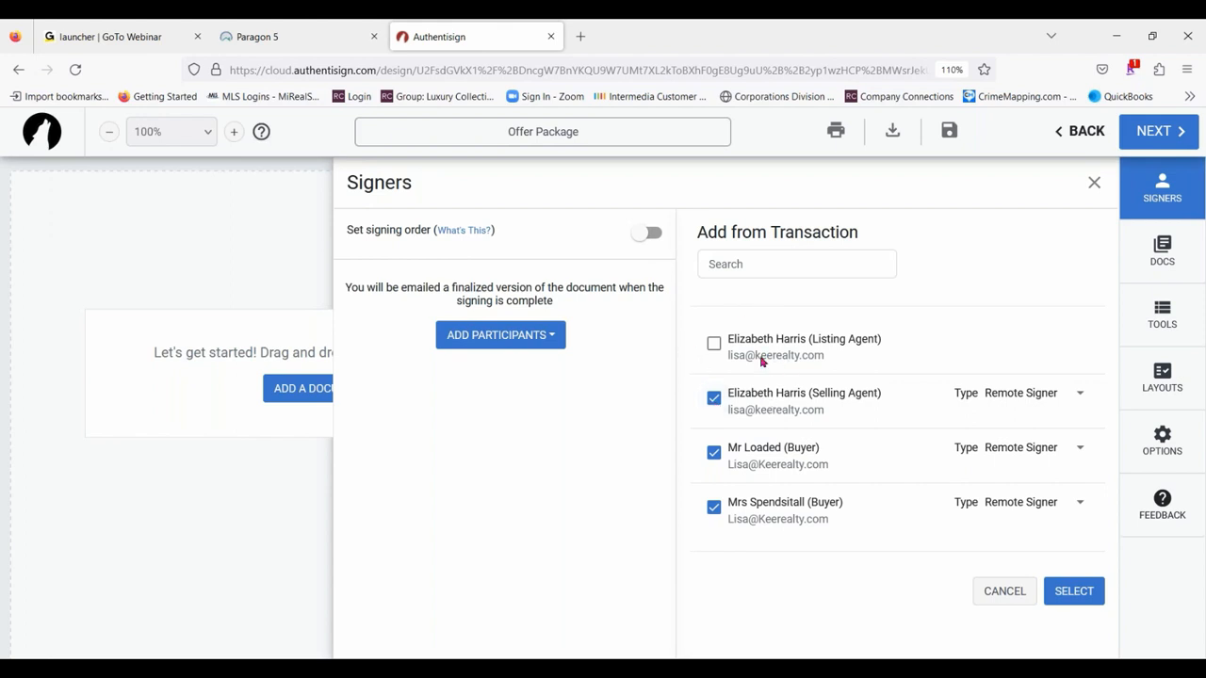
{"action": "left_click", "coordinate": [714, 345]}
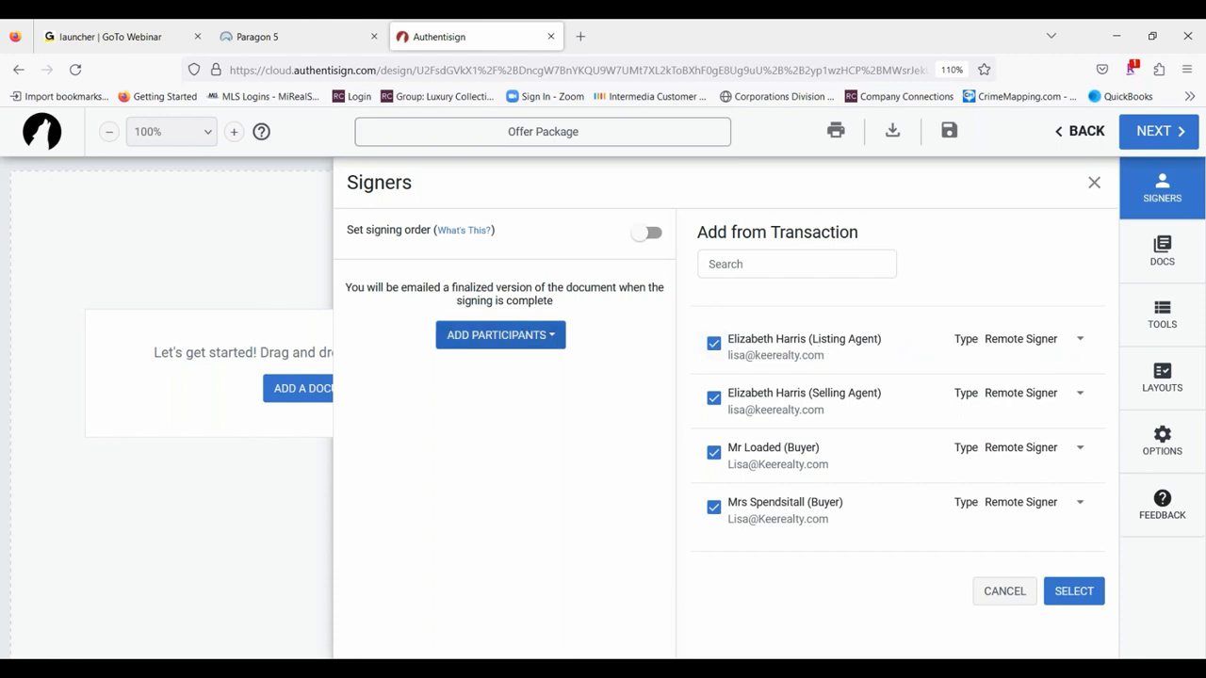
- Set the listing agent's participant type to CC and review the other type options
{"action": "left_click", "coordinate": [1065, 342]}
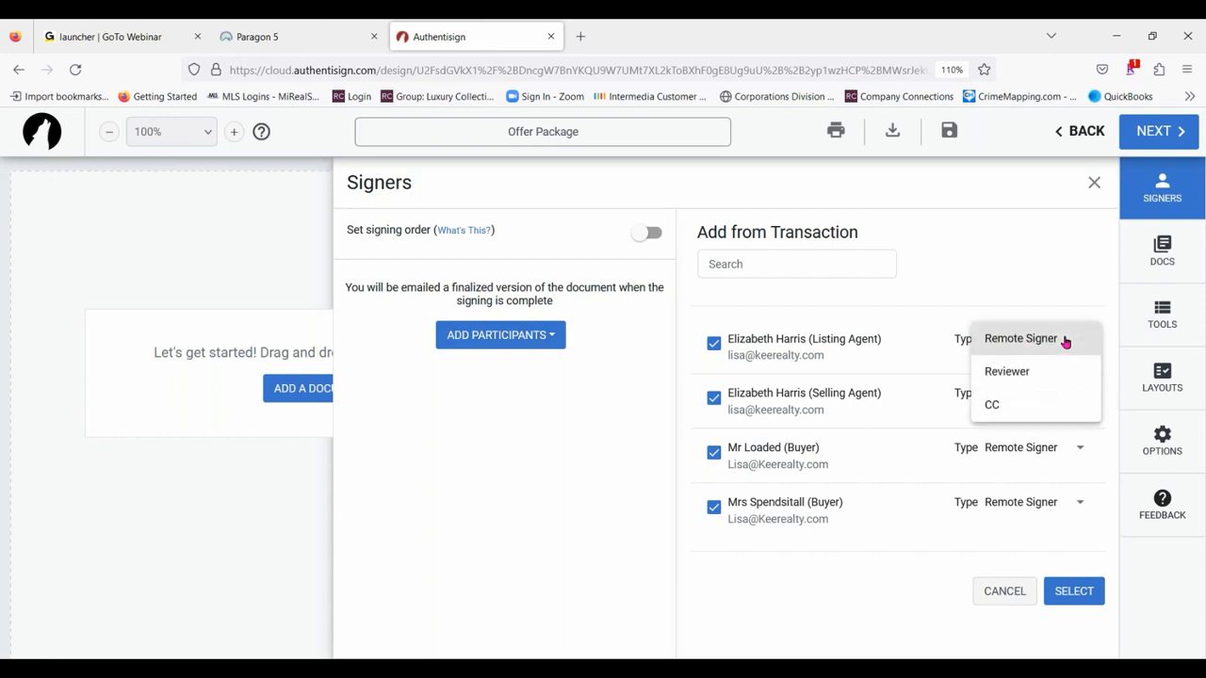
{"action": "left_click", "coordinate": [1006, 405]}
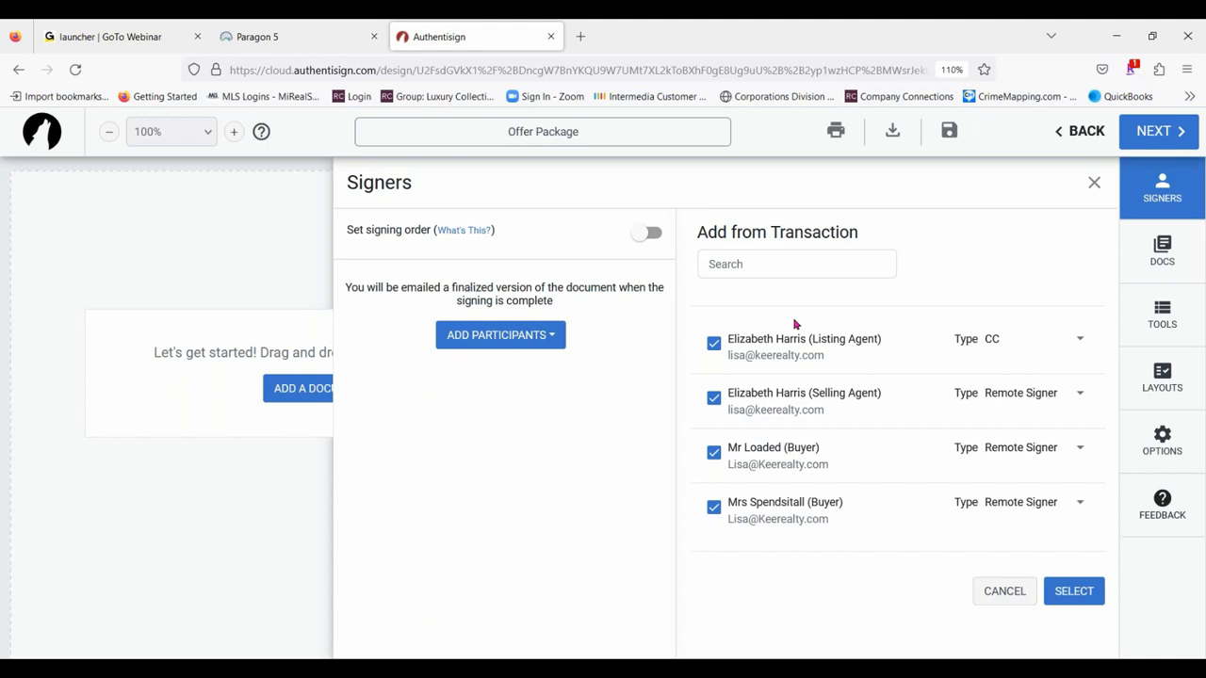
{"action": "left_click", "coordinate": [1079, 340]}
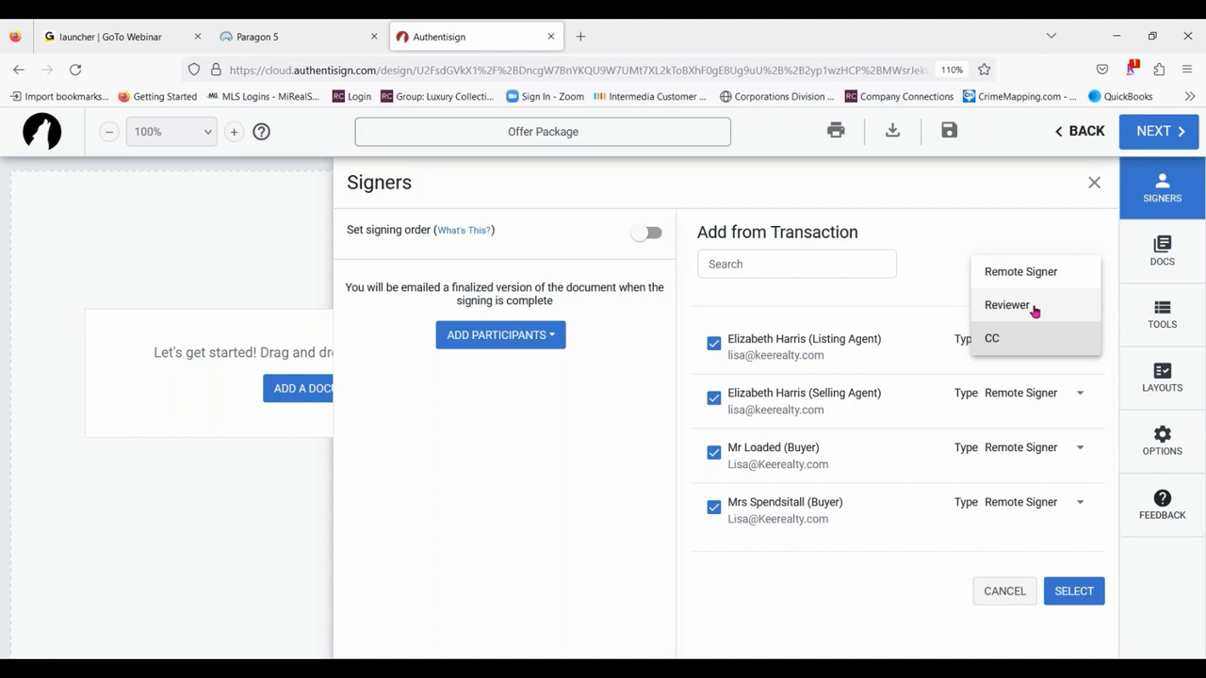
{"action": "left_click", "coordinate": [1012, 341]}
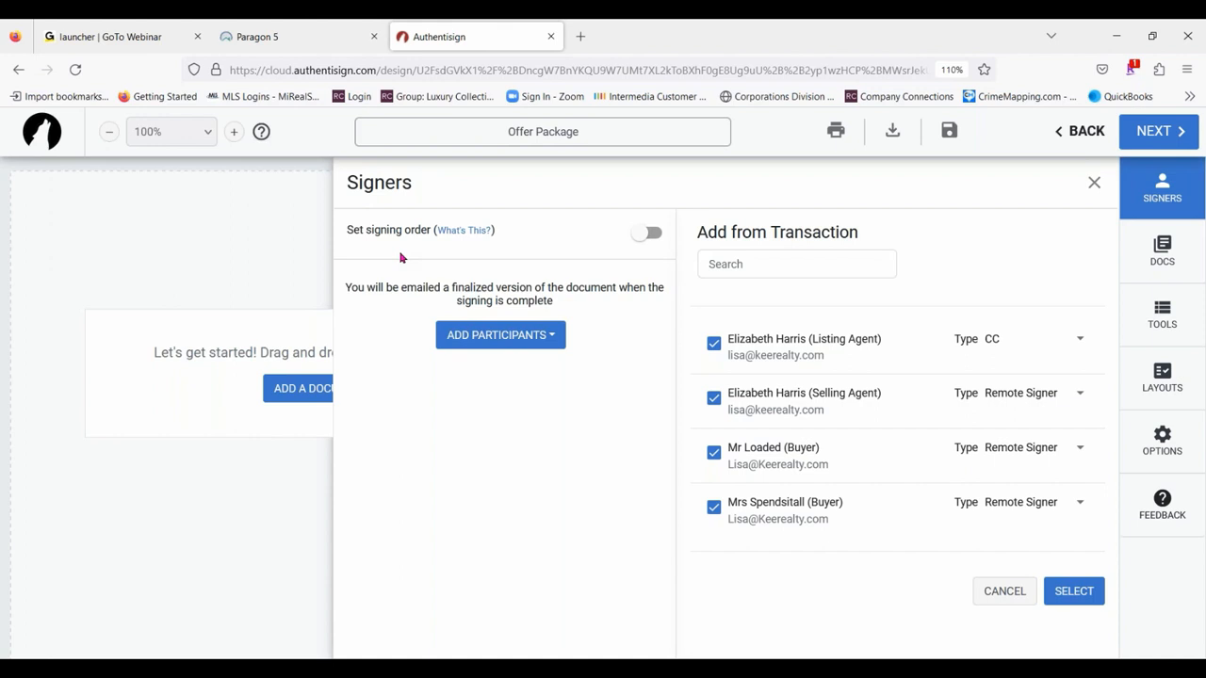
- Turn on the signing order and check the signers setup after a brief look at the documents section
{"action": "left_click", "coordinate": [650, 233]}
{"action": "left_click", "coordinate": [1160, 249]}
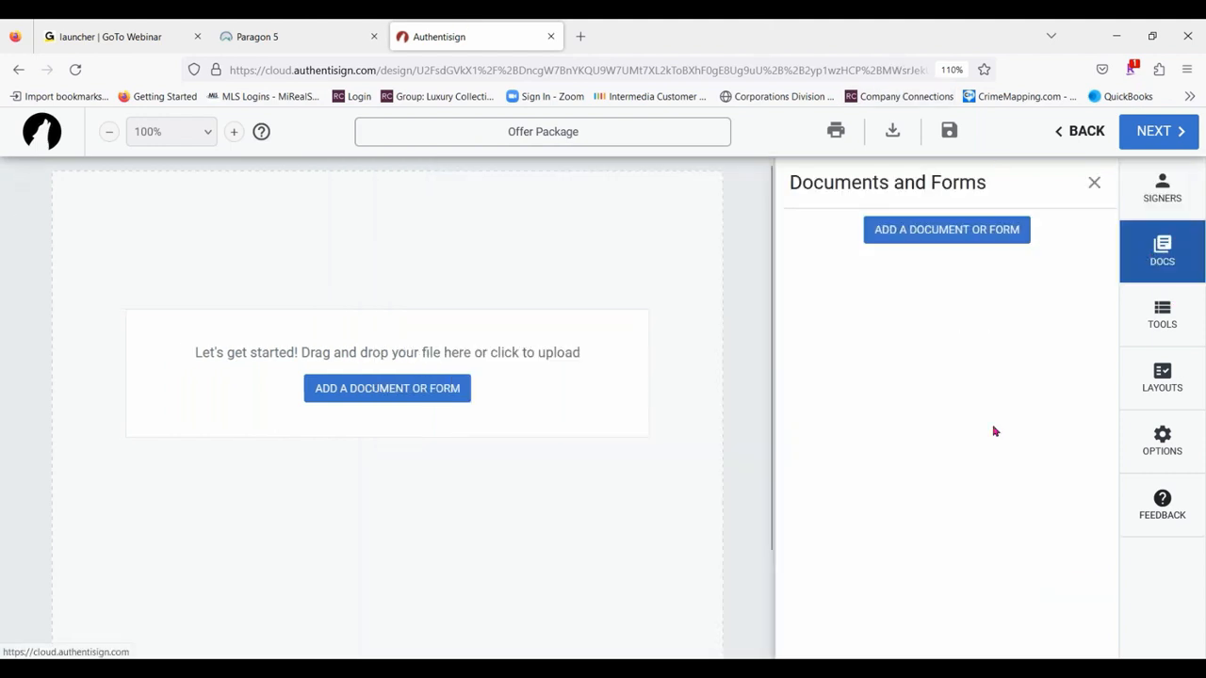
{"action": "left_click", "coordinate": [1166, 195]}
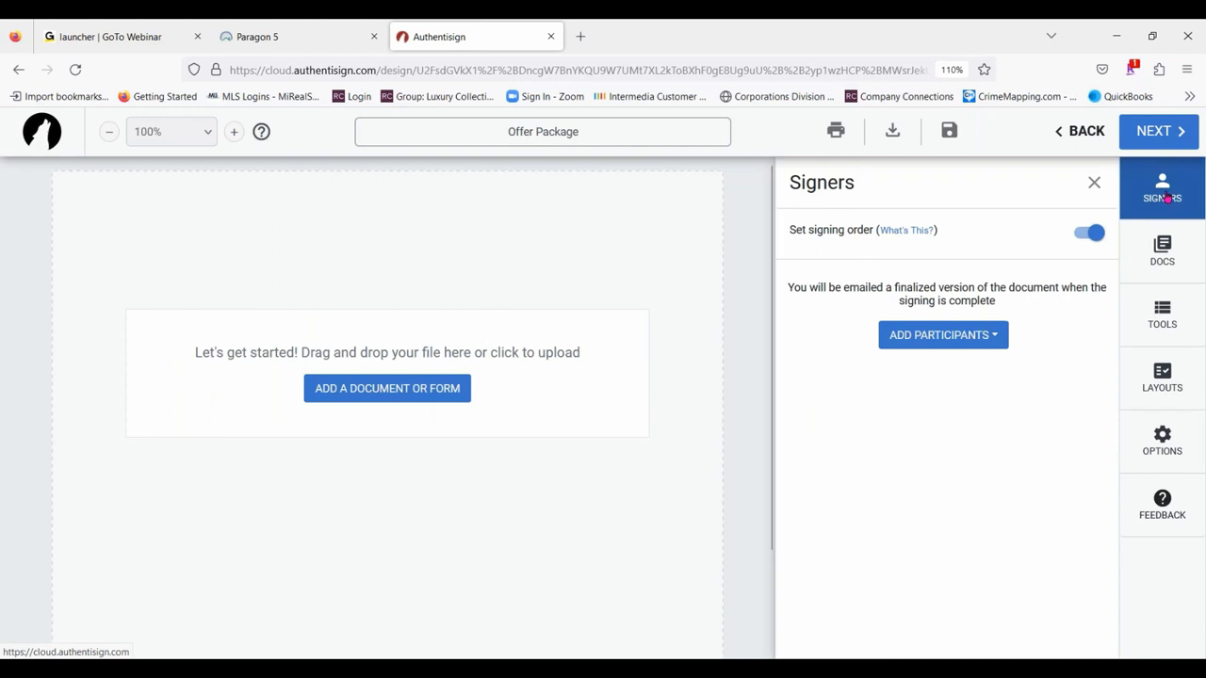
- Add the B.H.H.K.R Buy and Sell Agreement and Disclosure Regarding Real Estate Agency Relationships forms from the transaction to the signing
{"action": "left_click", "coordinate": [1174, 266]}
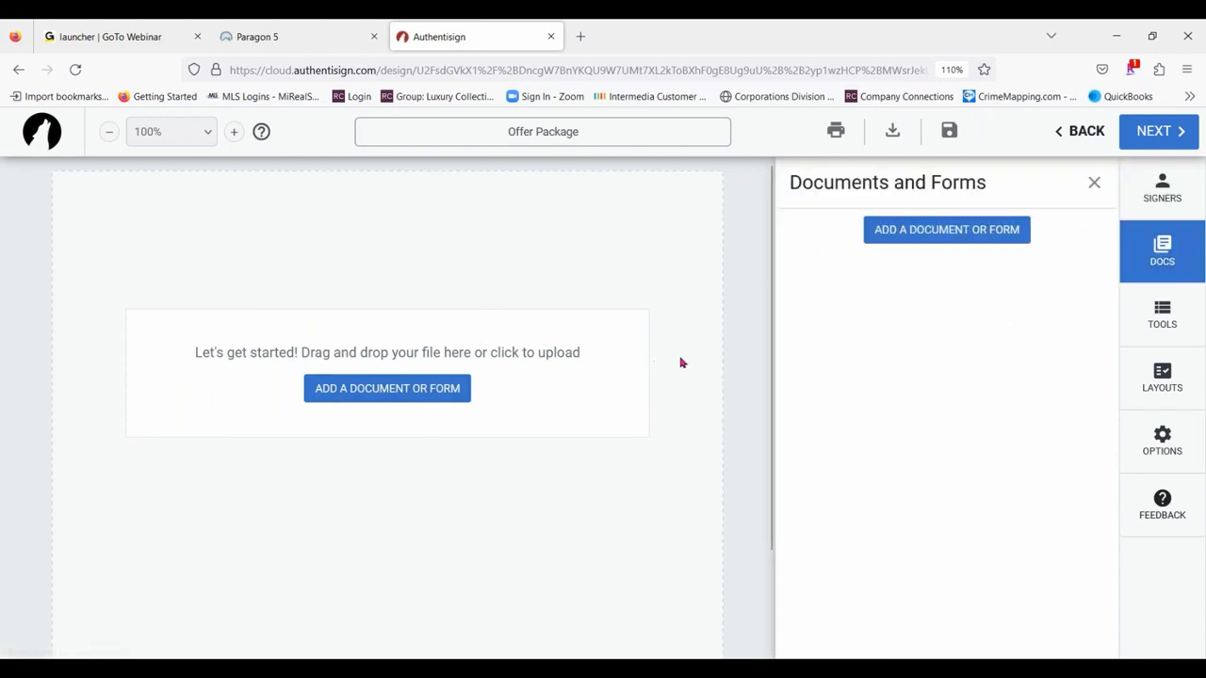
{"action": "left_click", "coordinate": [956, 231]}
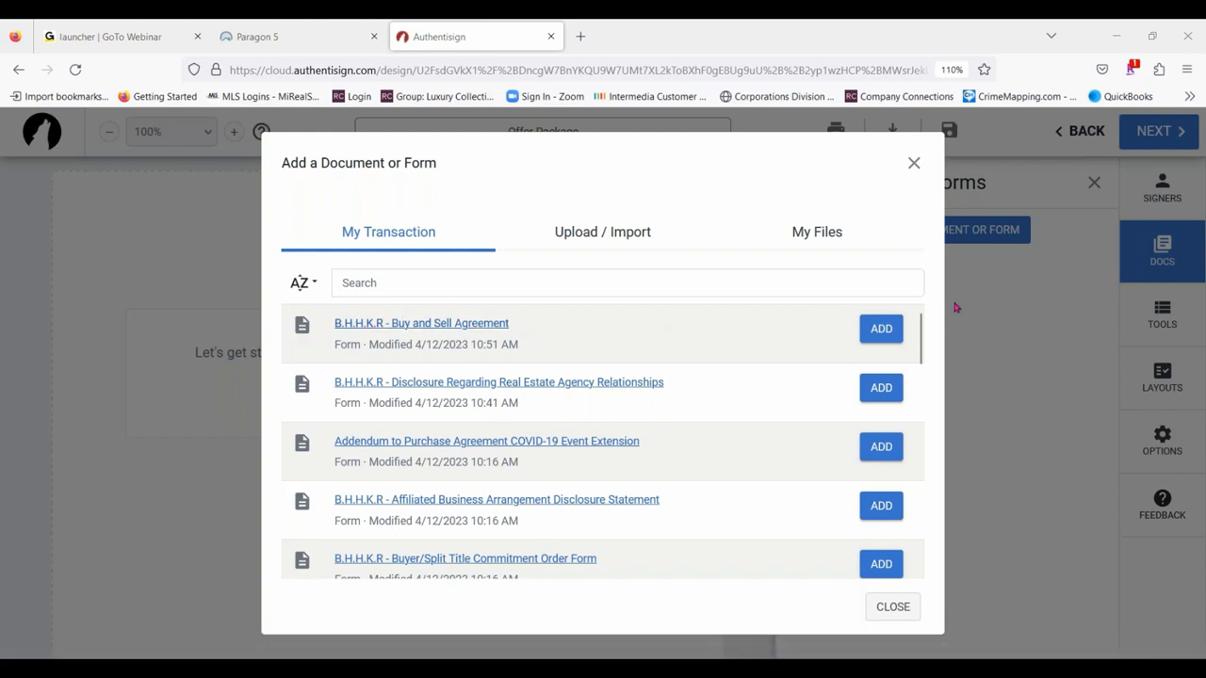
{"action": "left_click", "coordinate": [891, 337]}
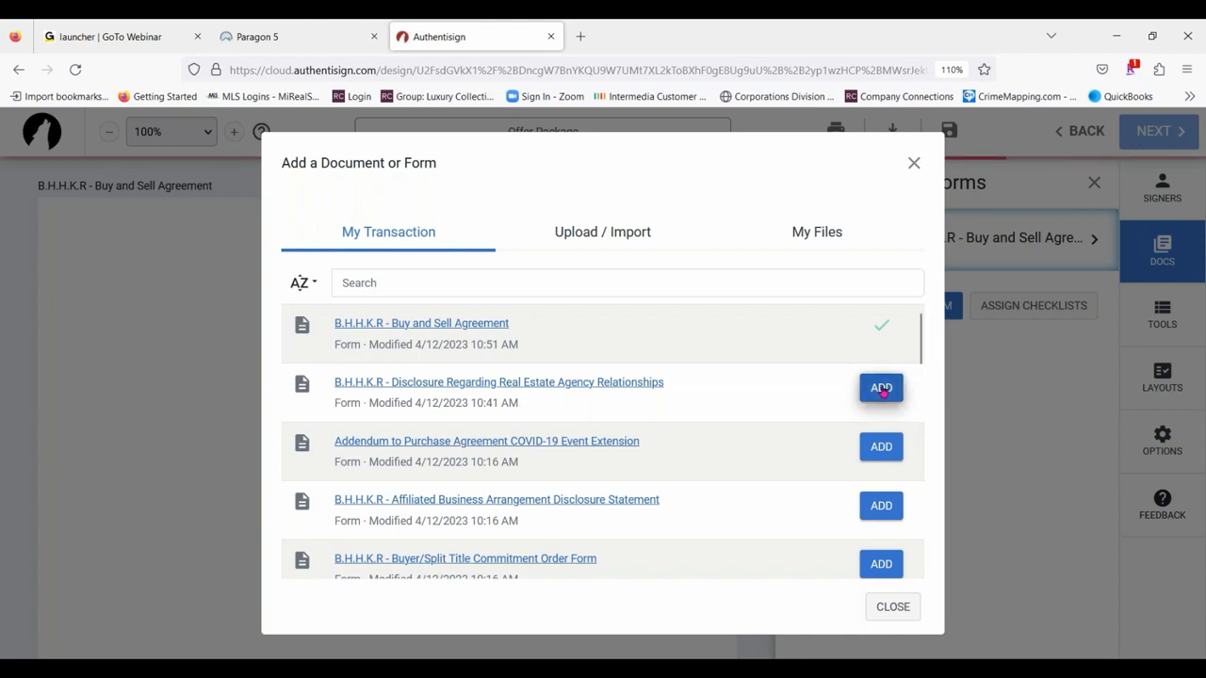
{"action": "left_click", "coordinate": [881, 387]}
- Add the Sellers Disclosure and Lead Based Paint Disclosure documents from the transaction, and finish adding documents
{"action": "scroll", "coordinate": [694, 420], "scroll_direction": "down", "scroll_amount": 3}
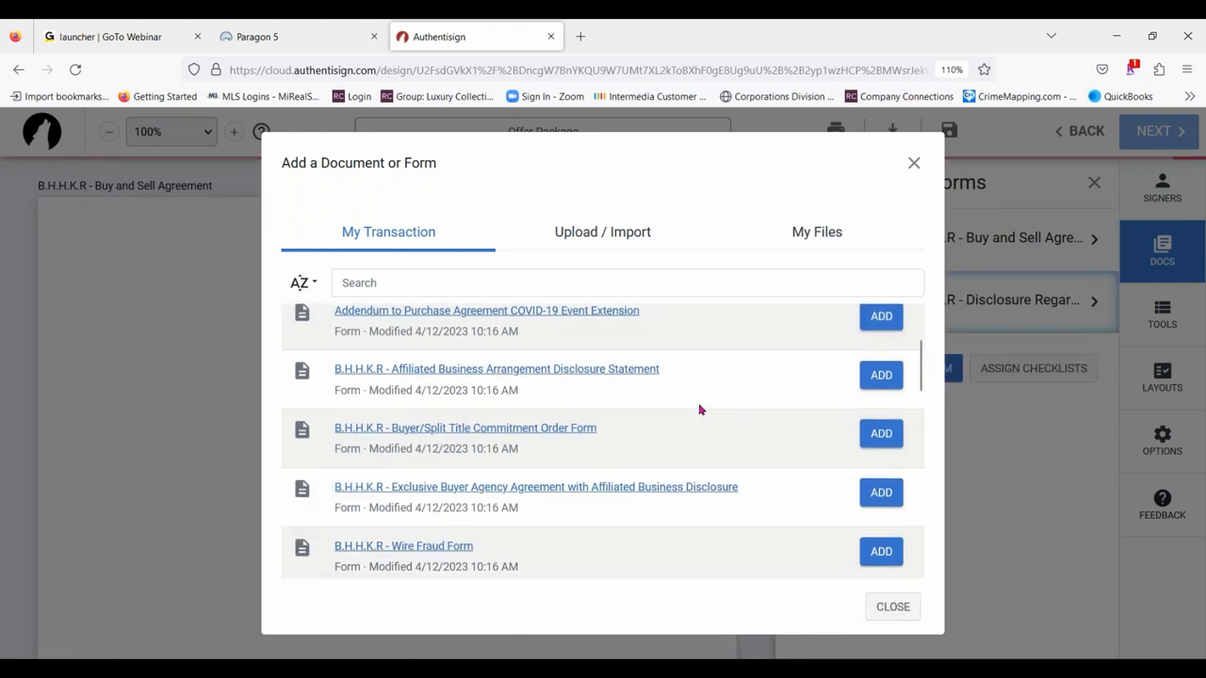
{"action": "scroll", "coordinate": [681, 423], "scroll_direction": "down", "scroll_amount": 3}
{"action": "scroll", "coordinate": [673, 388], "scroll_direction": "down", "scroll_amount": 4}
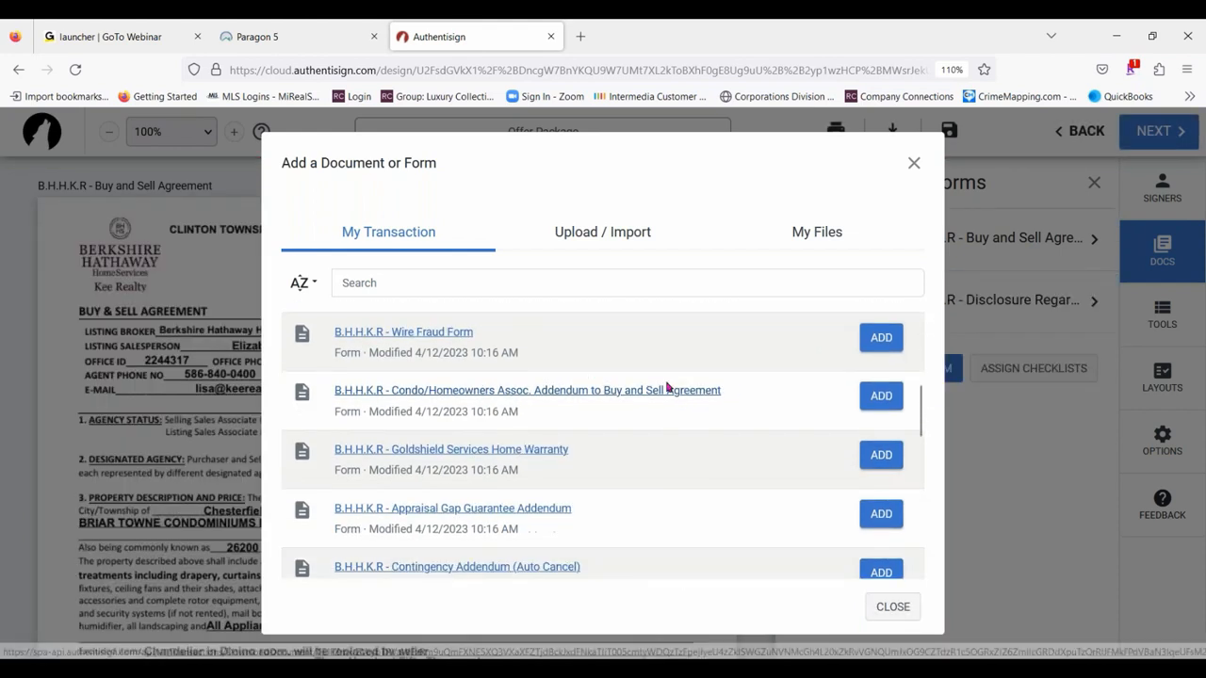
{"action": "scroll", "coordinate": [697, 377], "scroll_direction": "down", "scroll_amount": 4}
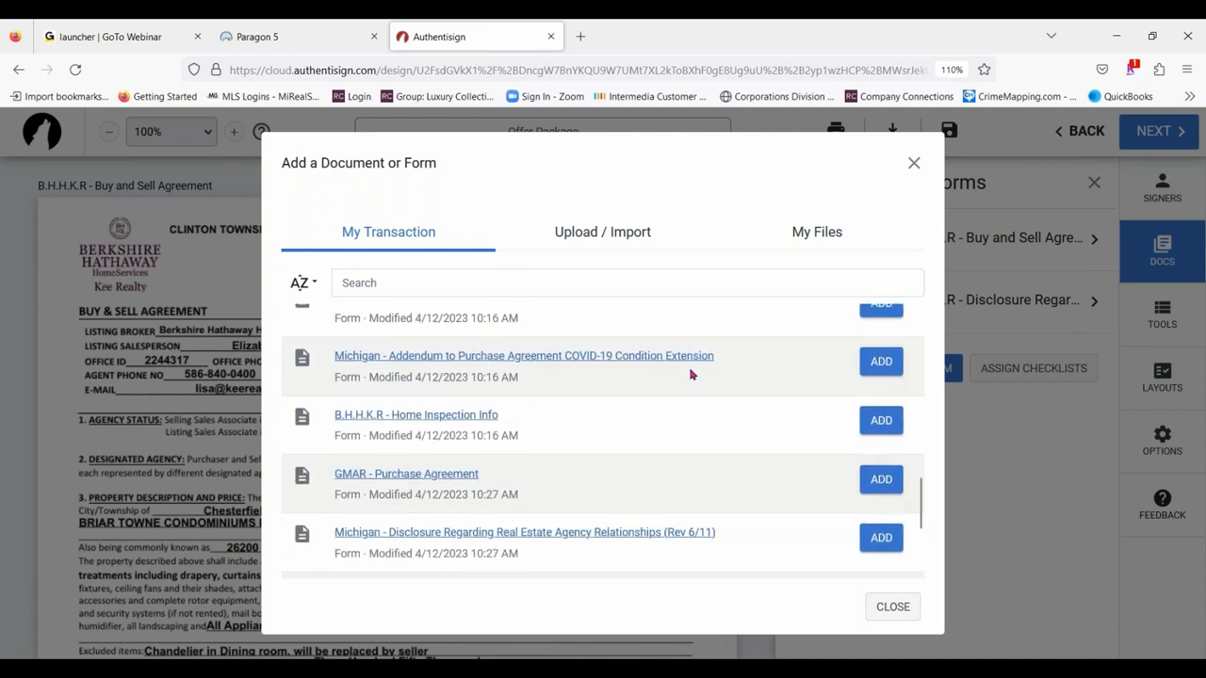
{"action": "scroll", "coordinate": [653, 395], "scroll_direction": "down", "scroll_amount": 2}
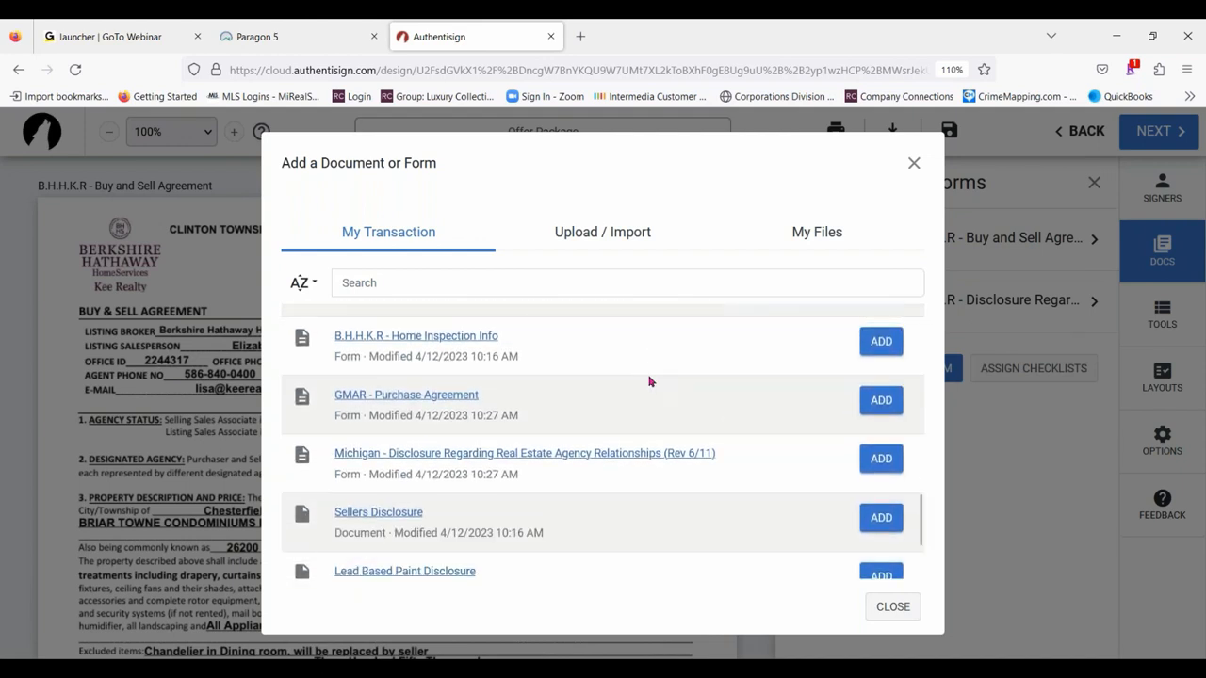
{"action": "scroll", "coordinate": [649, 381], "scroll_direction": "down", "scroll_amount": 3}
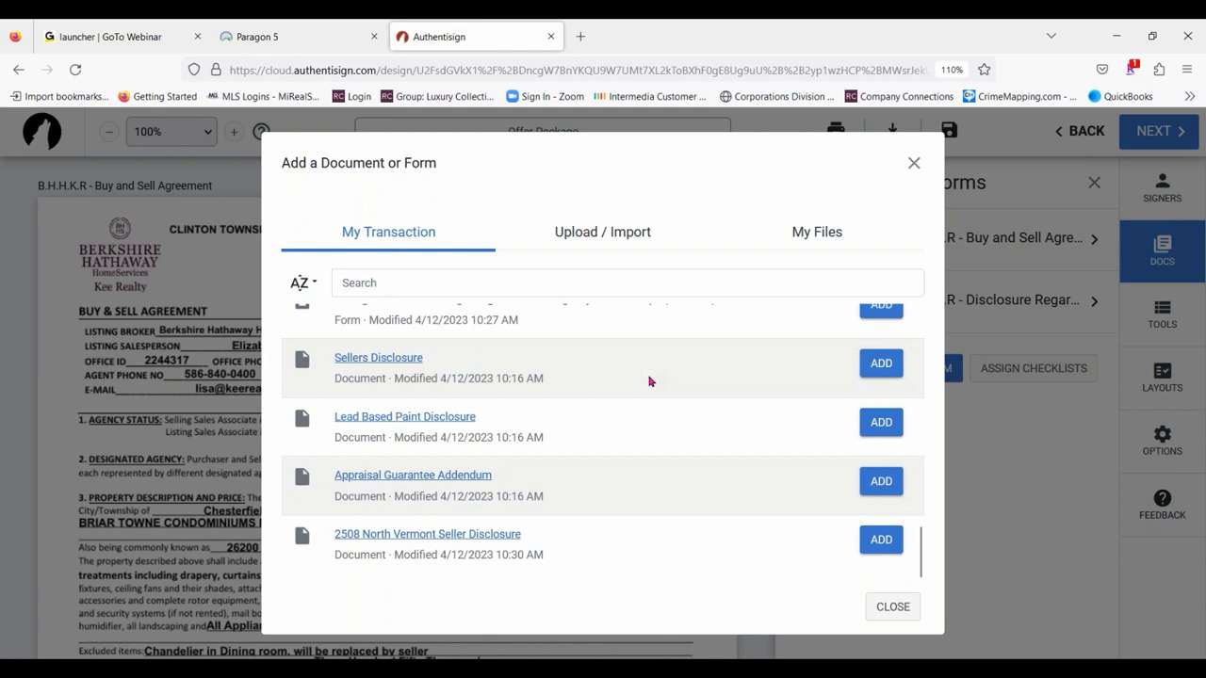
{"action": "scroll", "coordinate": [353, 344], "scroll_direction": "up", "scroll_amount": 3}
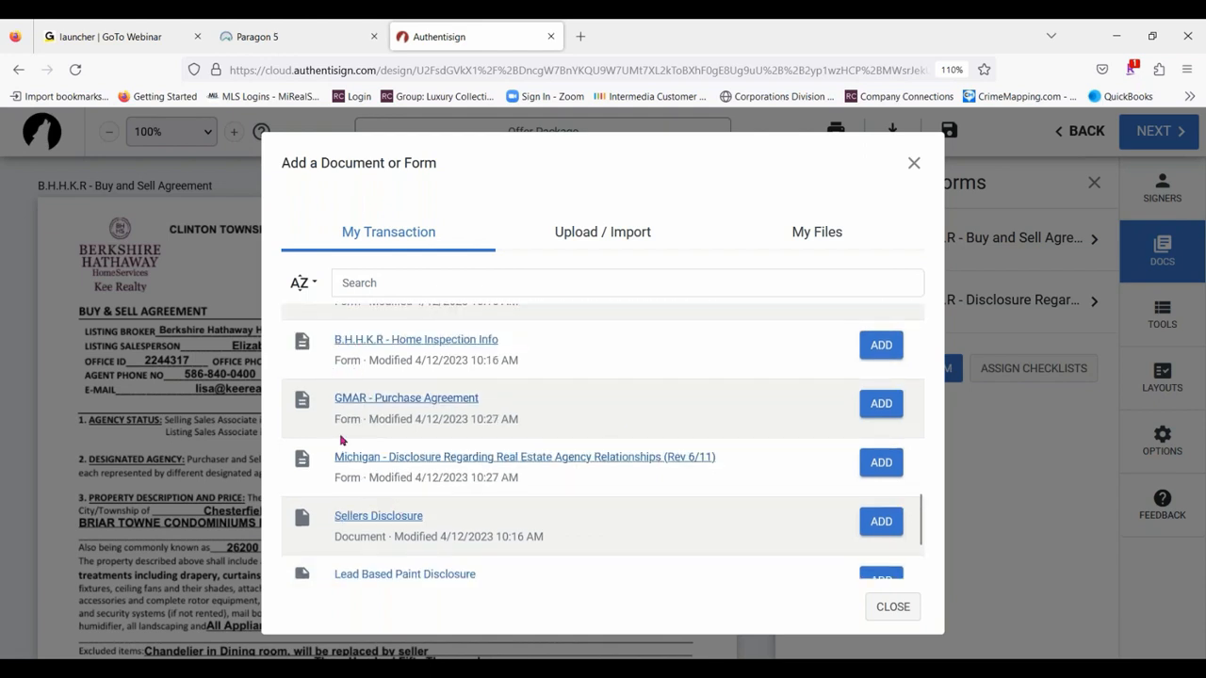
{"action": "scroll", "coordinate": [532, 336], "scroll_direction": "down", "scroll_amount": 1}
{"action": "scroll", "coordinate": [532, 337], "scroll_direction": "down", "scroll_amount": 3}
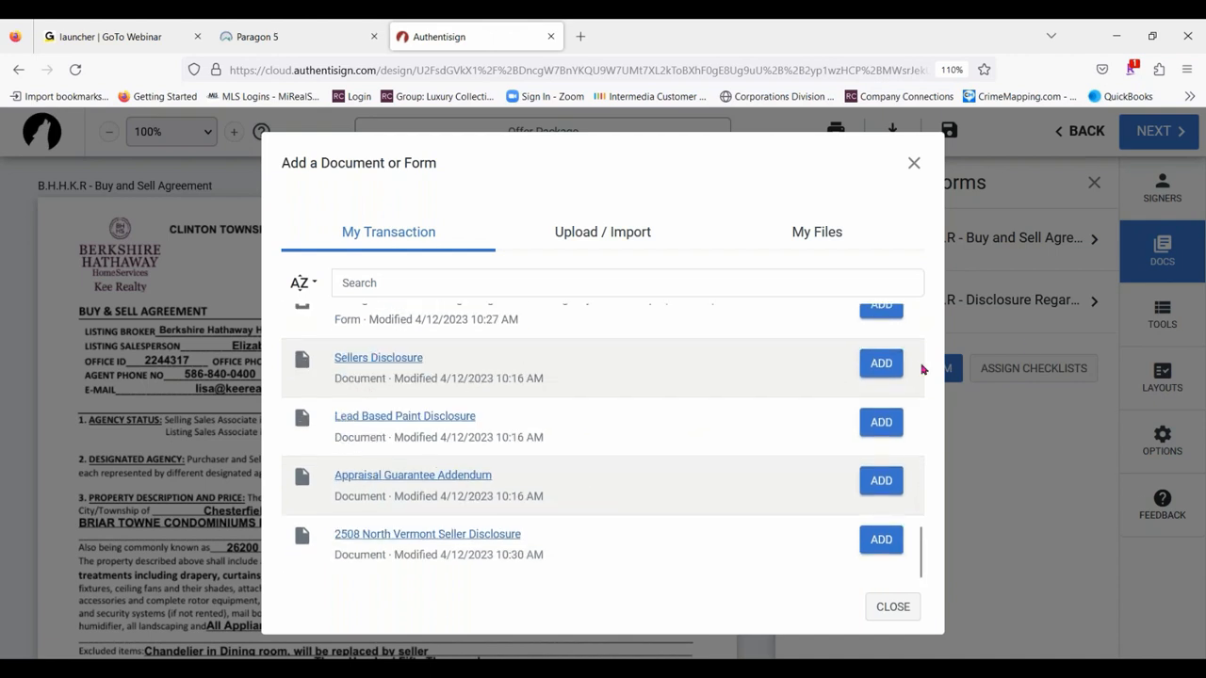
{"action": "left_click", "coordinate": [880, 363]}
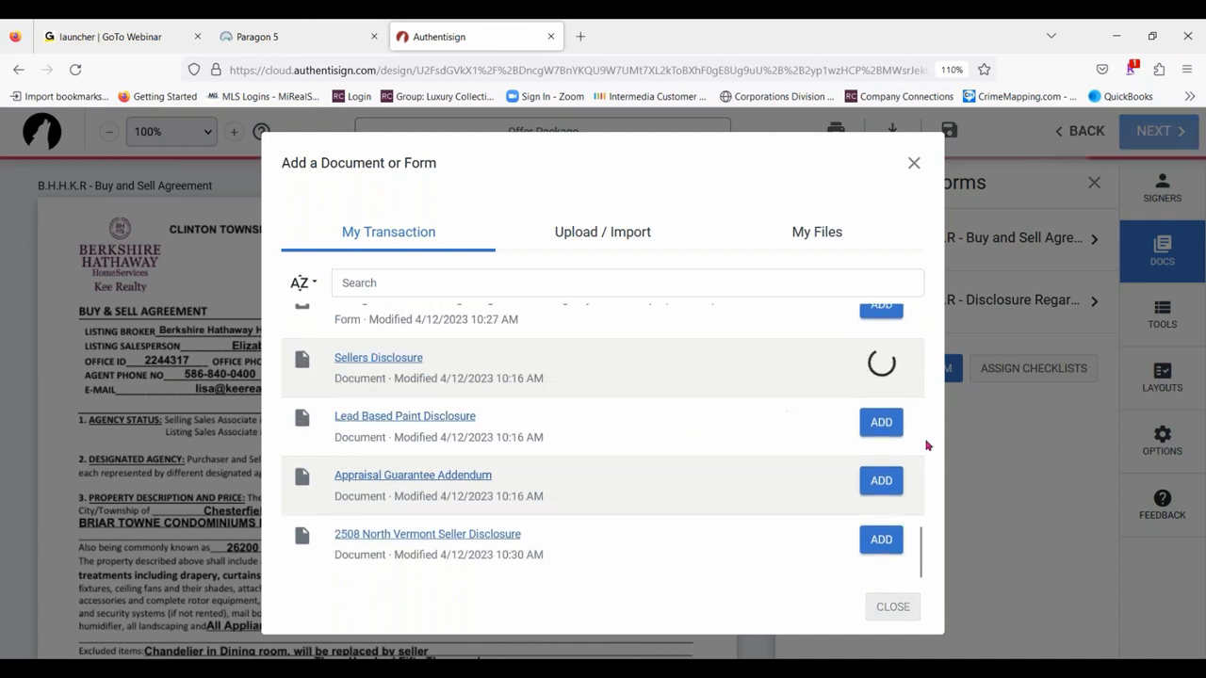
{"action": "left_click", "coordinate": [880, 422]}
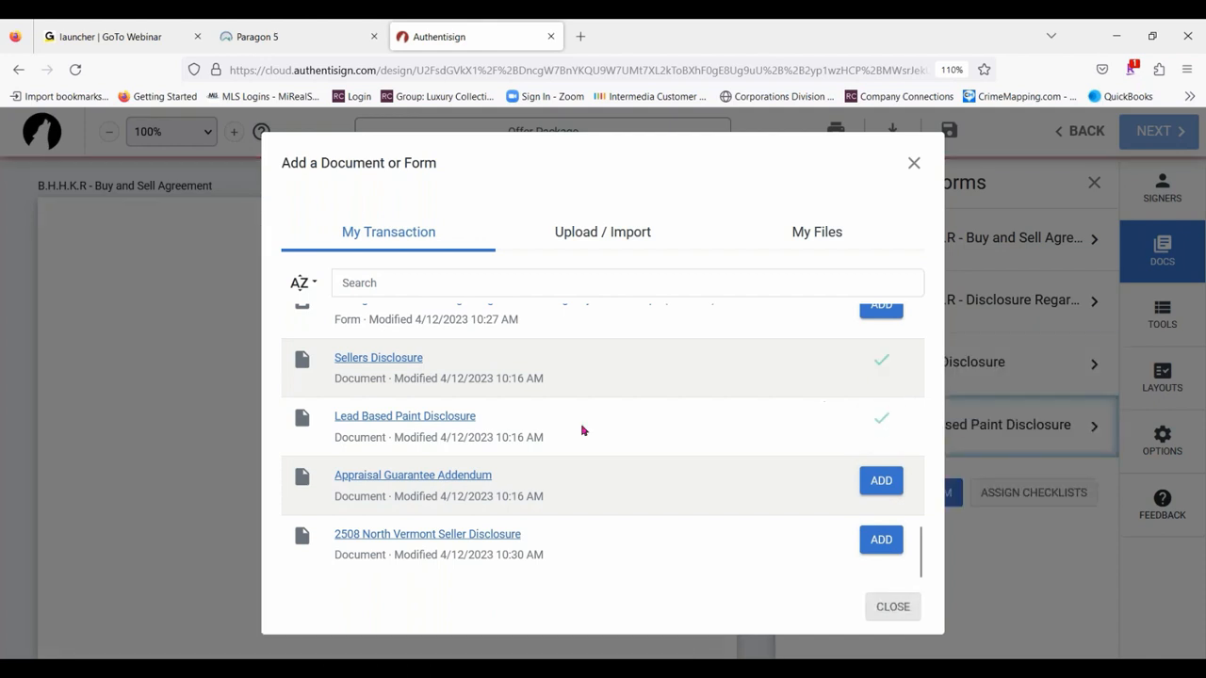
{"action": "left_click", "coordinate": [913, 165]}
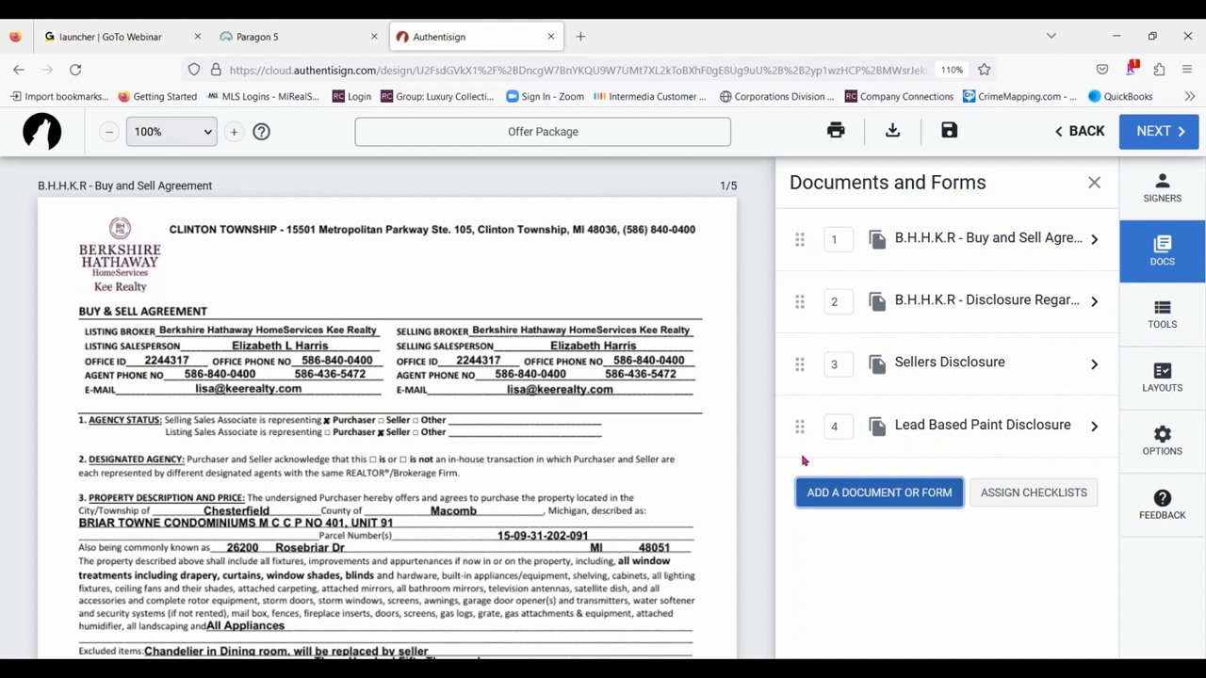
- Move the agency relationships disclosure to the end of the document order and back to second place
{"action": "left_click_drag", "start_coordinate": [799, 302], "coordinate": [870, 458]}
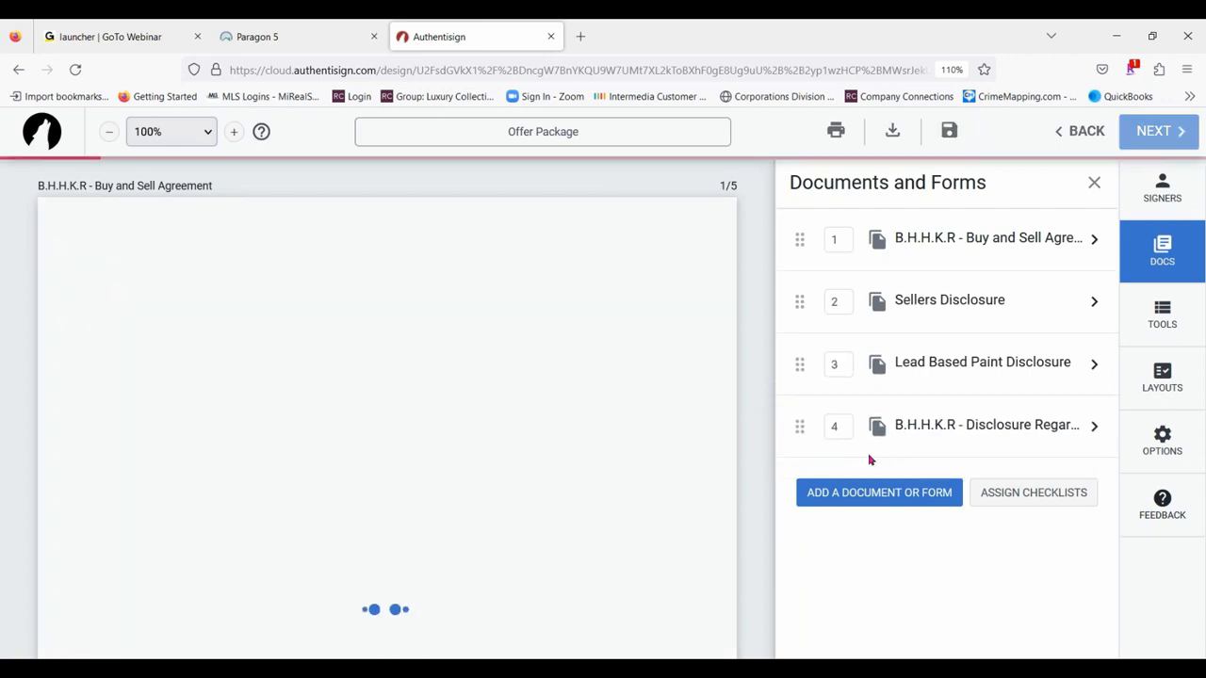
{"action": "left_click_drag", "start_coordinate": [799, 426], "coordinate": [799, 302]}
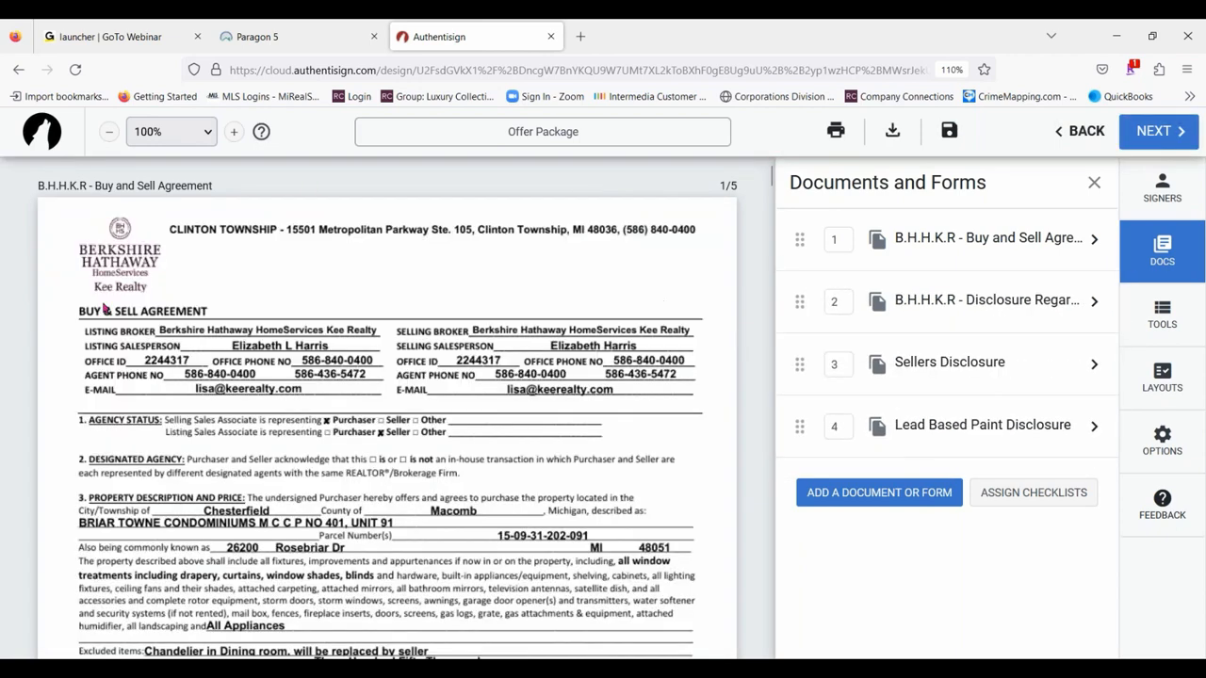
- Review the pages of the Buy and Sell Agreement through the start of the agency relationships disclosure, and close the documents list
{"action": "scroll", "coordinate": [396, 374], "scroll_direction": "down", "scroll_amount": 8}
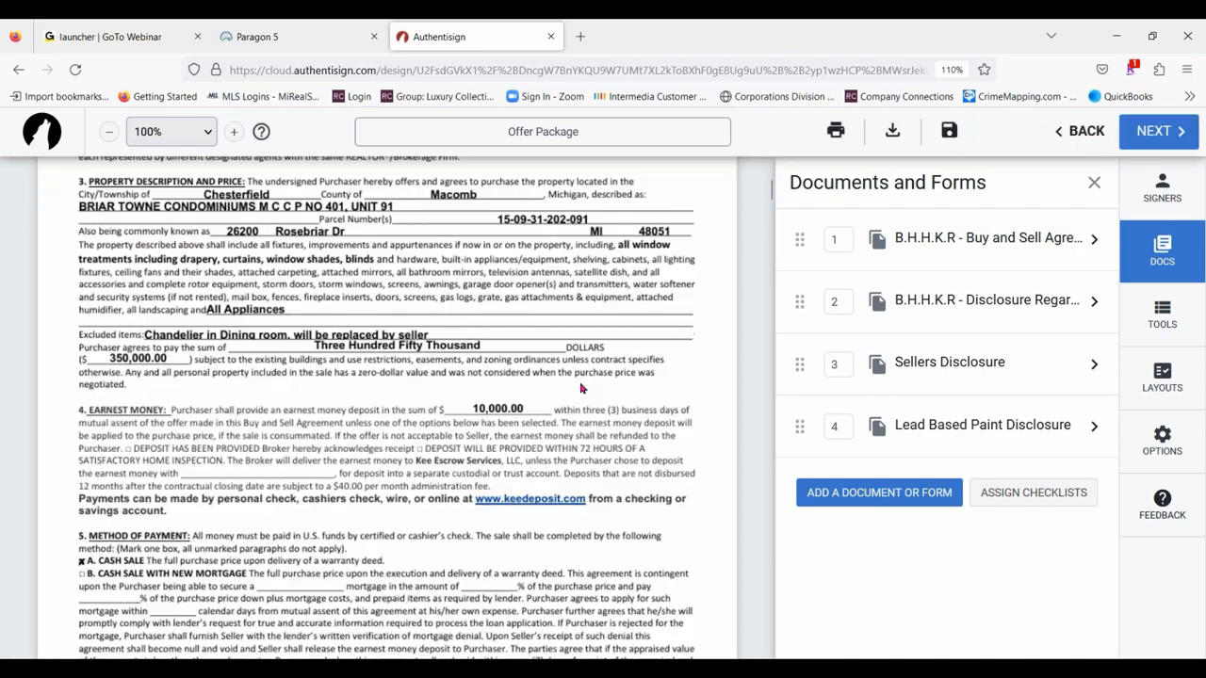
{"action": "scroll", "coordinate": [622, 424], "scroll_direction": "down", "scroll_amount": 8}
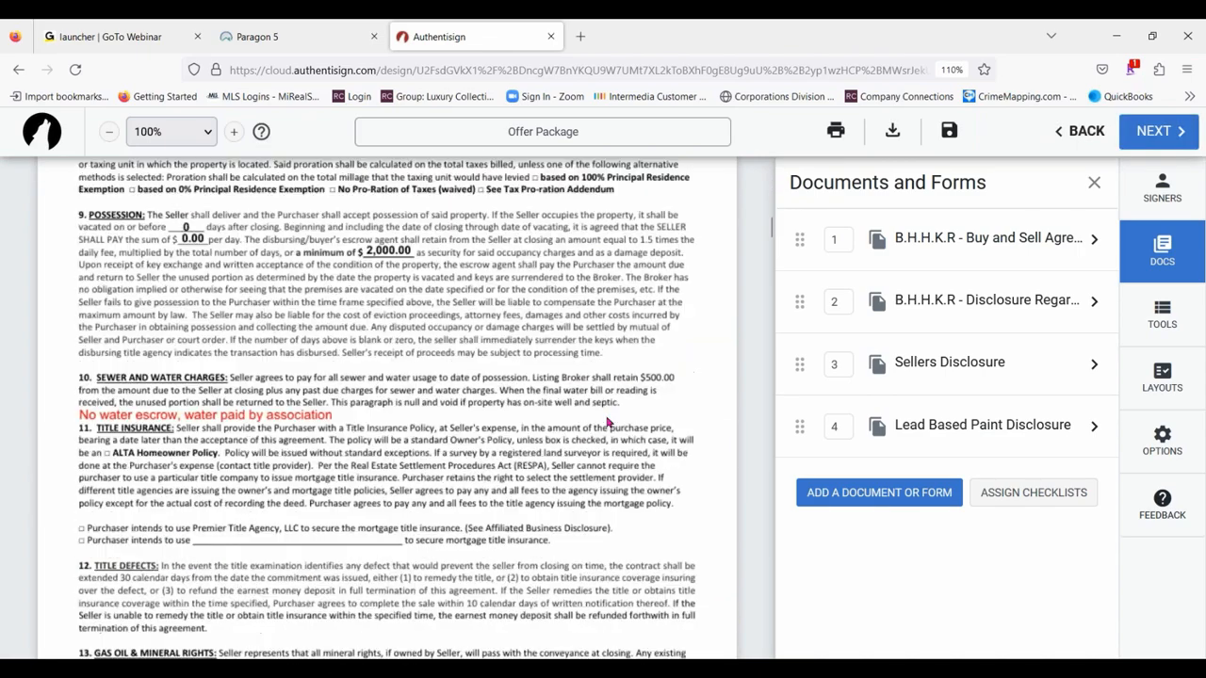
{"action": "scroll", "coordinate": [607, 423], "scroll_direction": "up", "scroll_amount": 6}
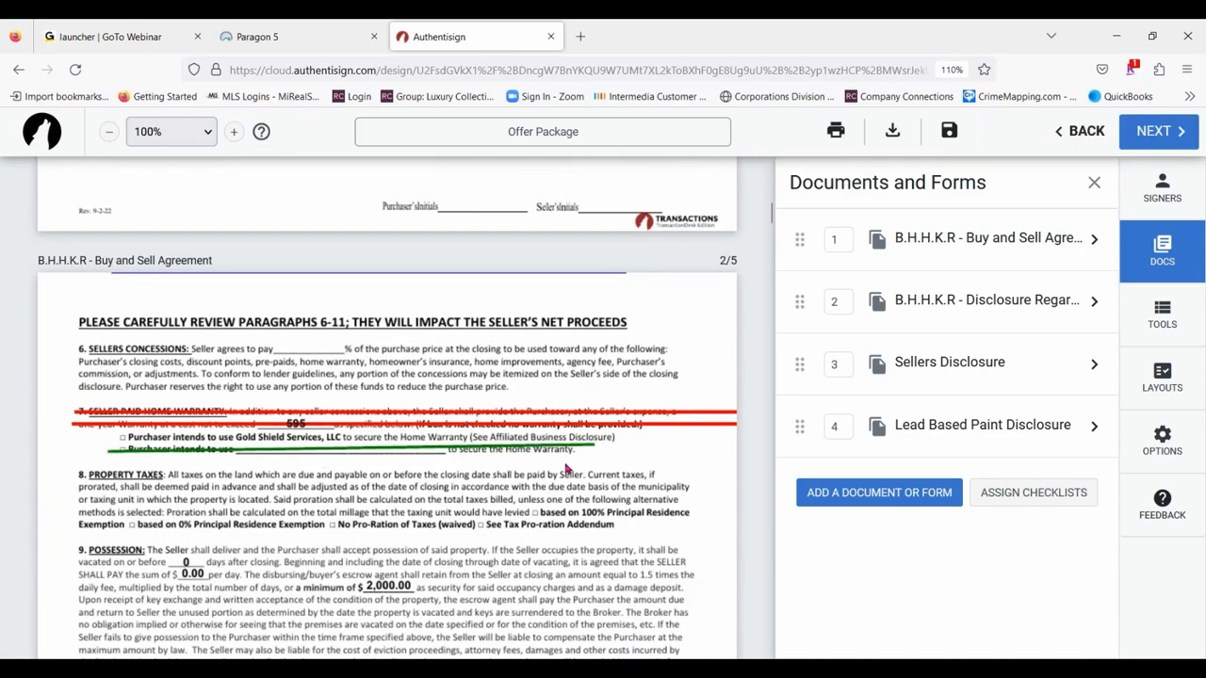
{"action": "scroll", "coordinate": [565, 469], "scroll_direction": "down", "scroll_amount": 5}
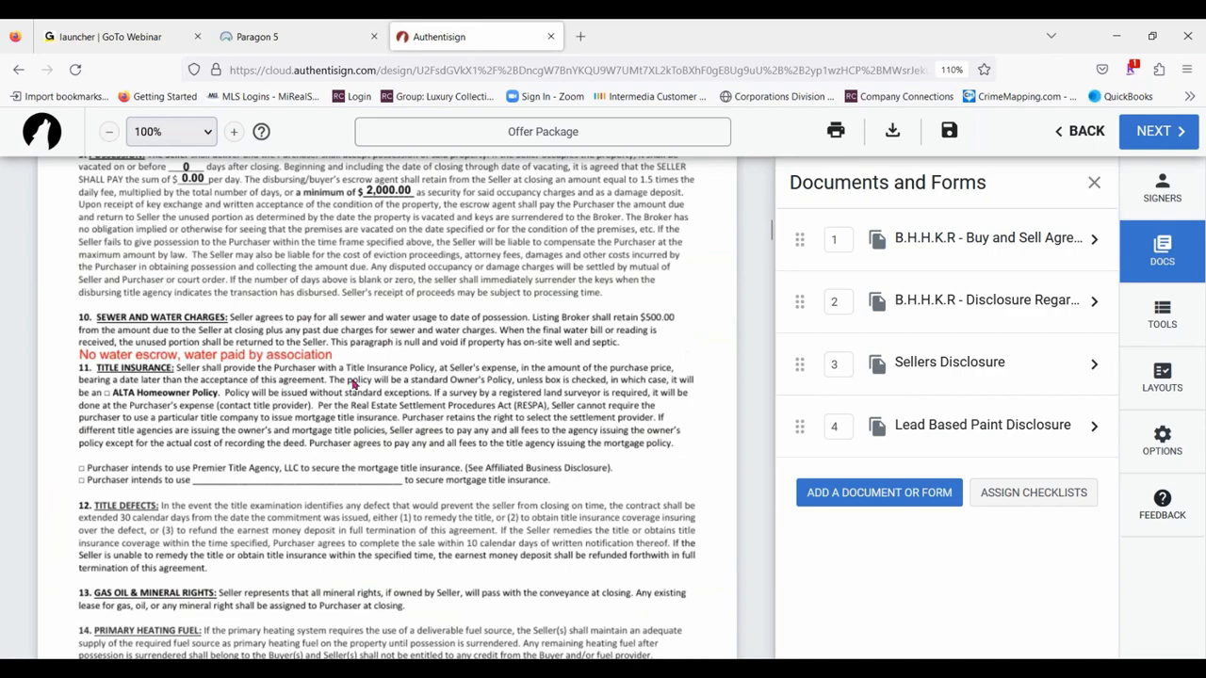
{"action": "scroll", "coordinate": [565, 349], "scroll_direction": "down", "scroll_amount": 10}
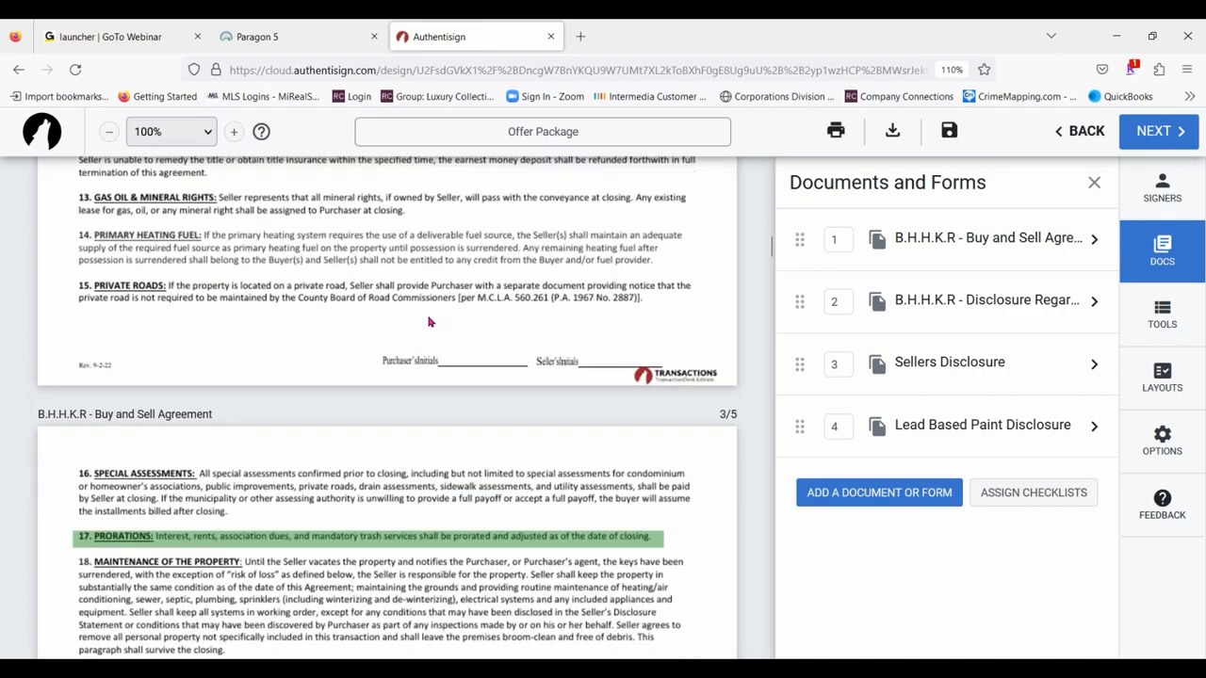
{"action": "scroll", "coordinate": [617, 353], "scroll_direction": "down", "scroll_amount": 12}
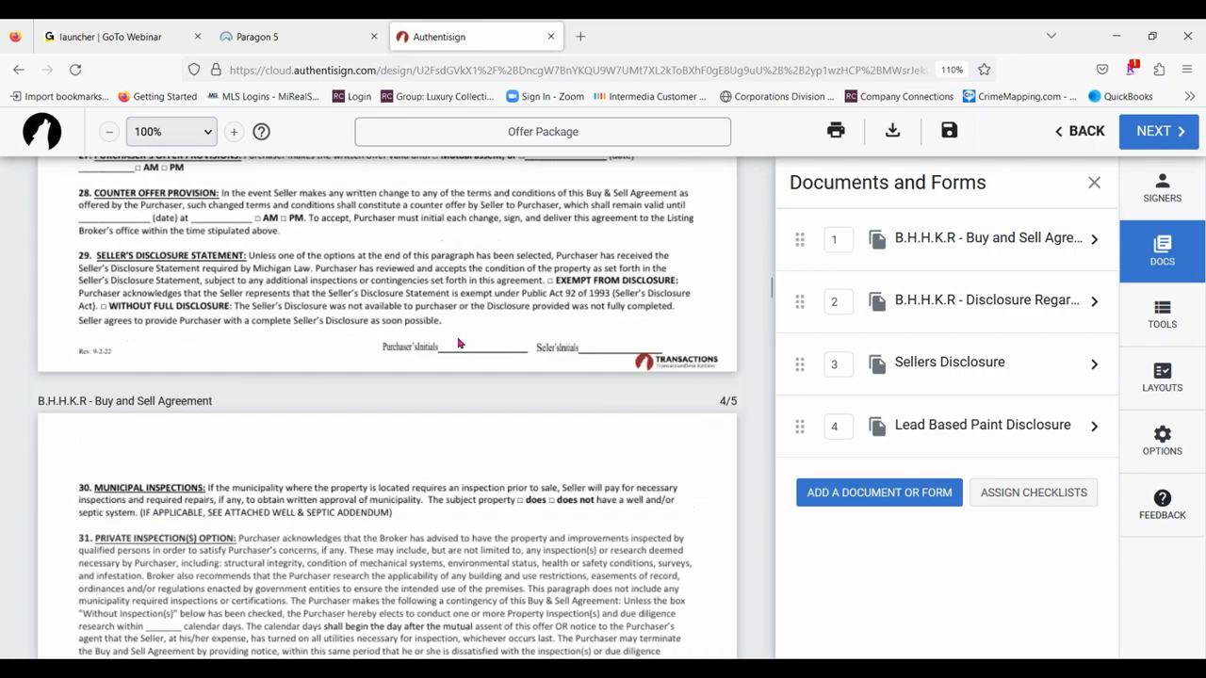
{"action": "scroll", "coordinate": [459, 344], "scroll_direction": "down", "scroll_amount": 10}
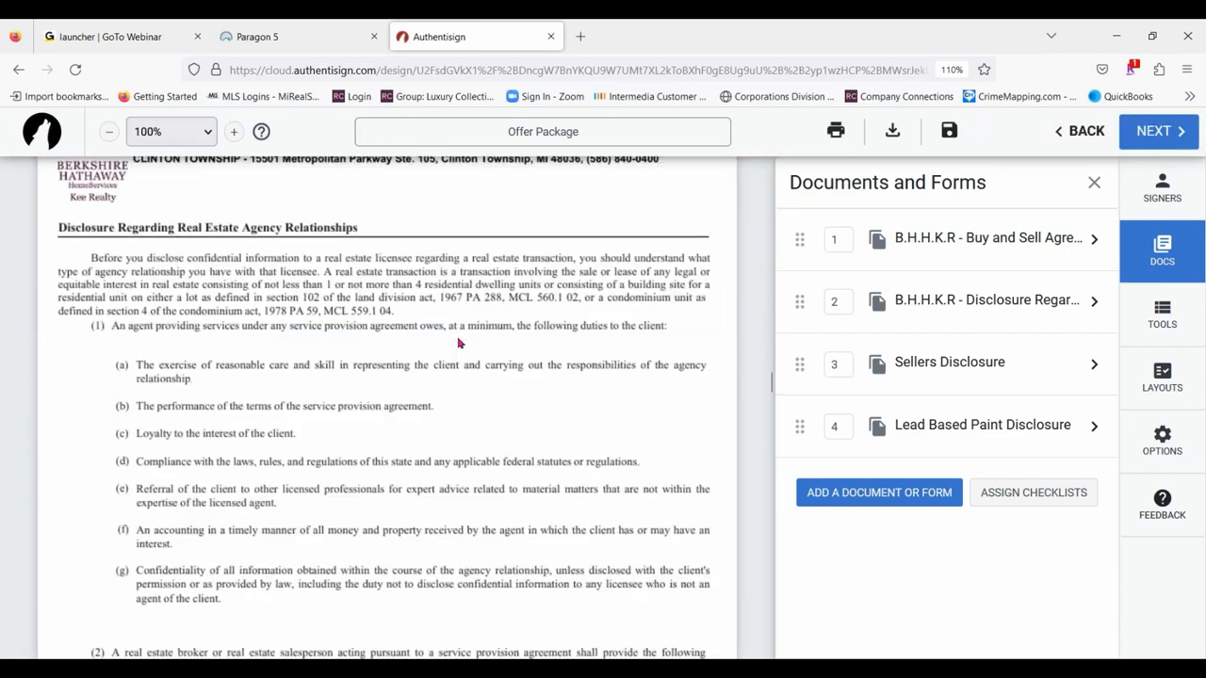
{"action": "scroll", "coordinate": [459, 343], "scroll_direction": "up", "scroll_amount": 13}
{"action": "scroll", "coordinate": [459, 344], "scroll_direction": "up", "scroll_amount": 15}
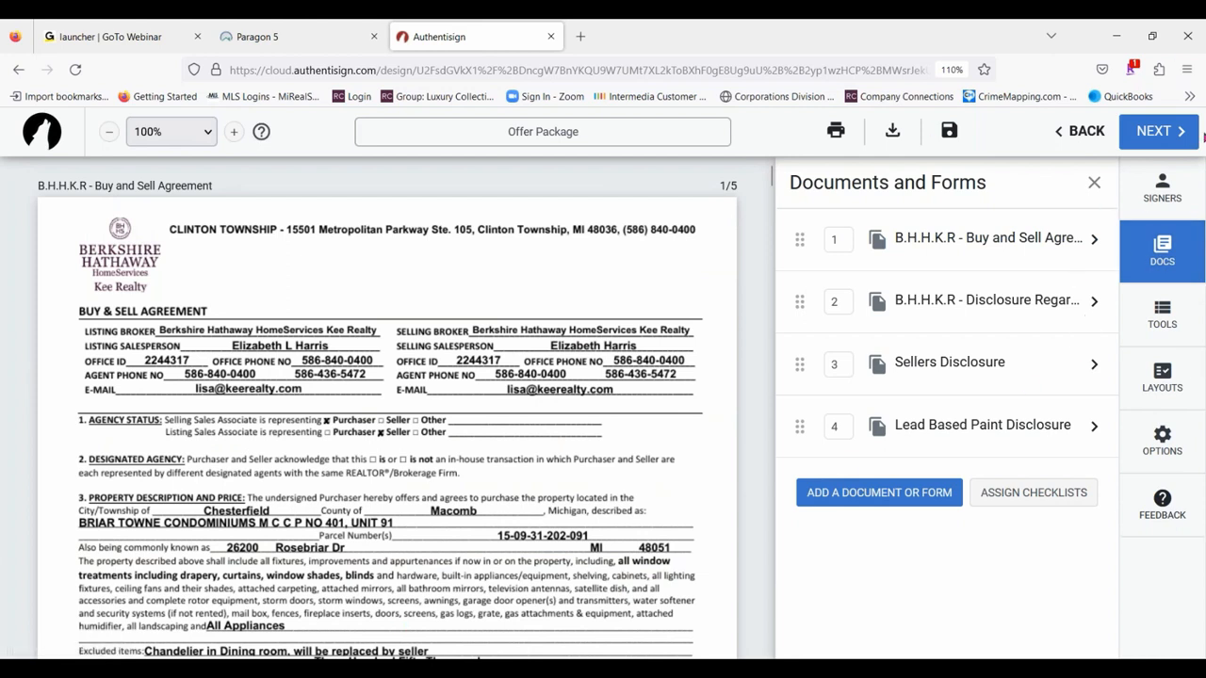
{"action": "left_click", "coordinate": [1094, 183]}
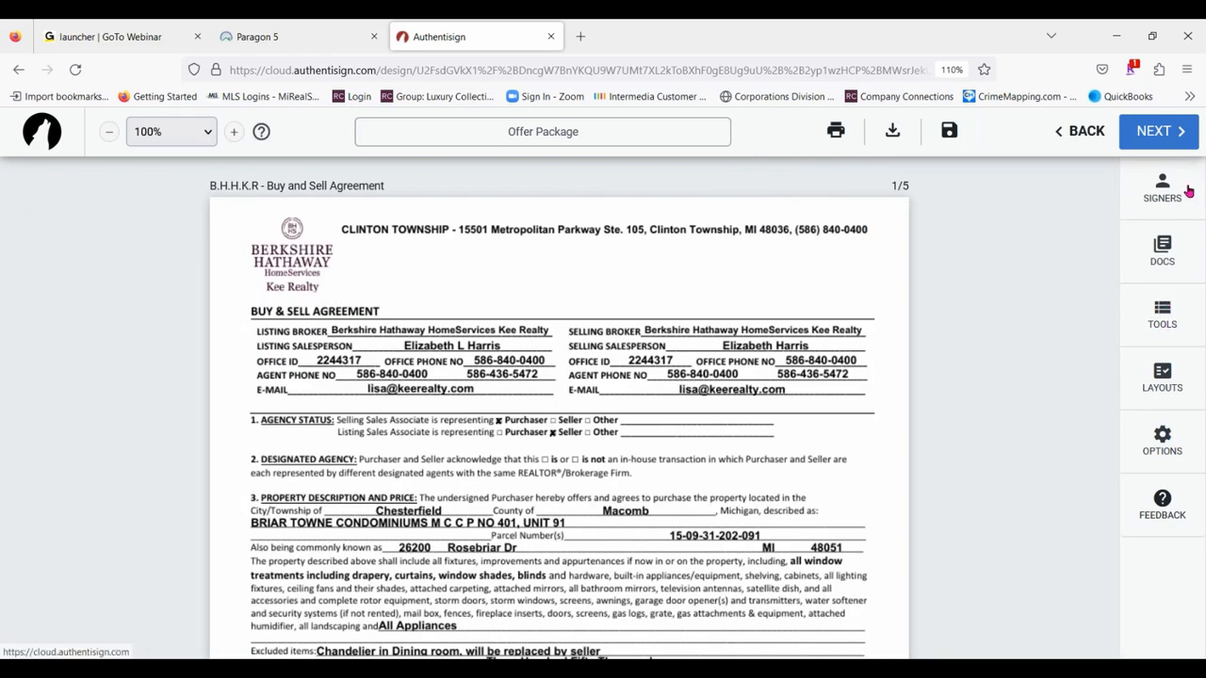
- Examine the available signing tools and check which signers can be chosen for them
{"action": "left_click", "coordinate": [1165, 315]}
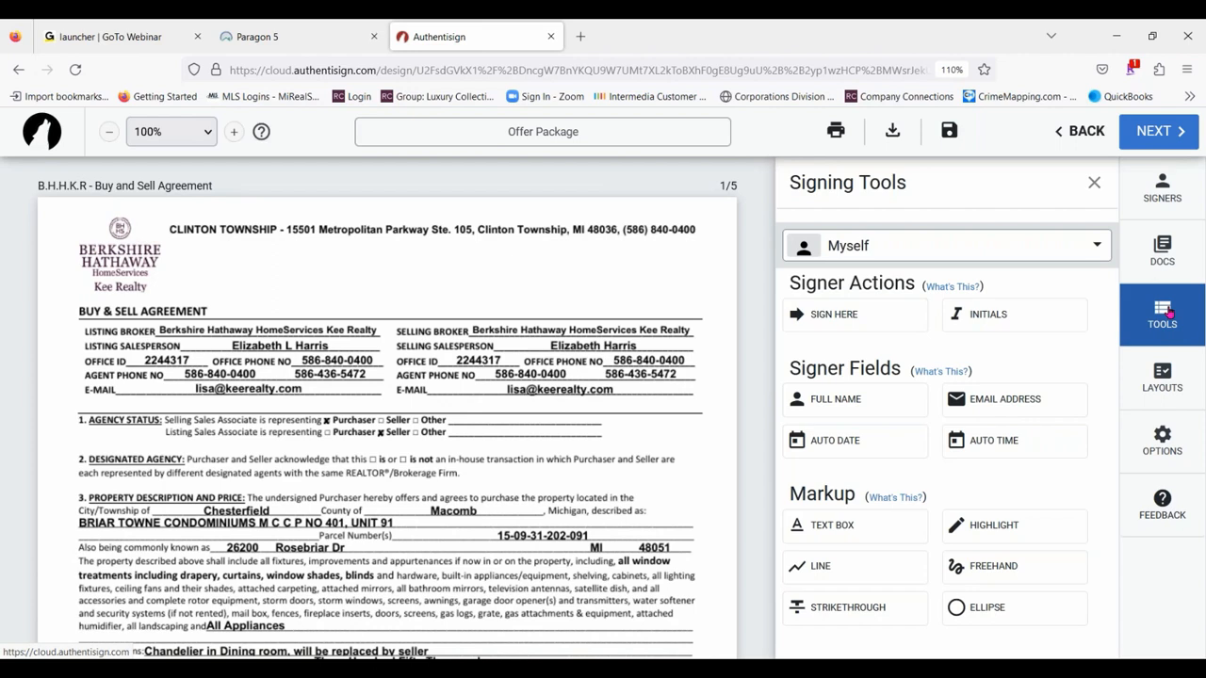
{"action": "scroll", "coordinate": [347, 445], "scroll_direction": "down", "scroll_amount": 6}
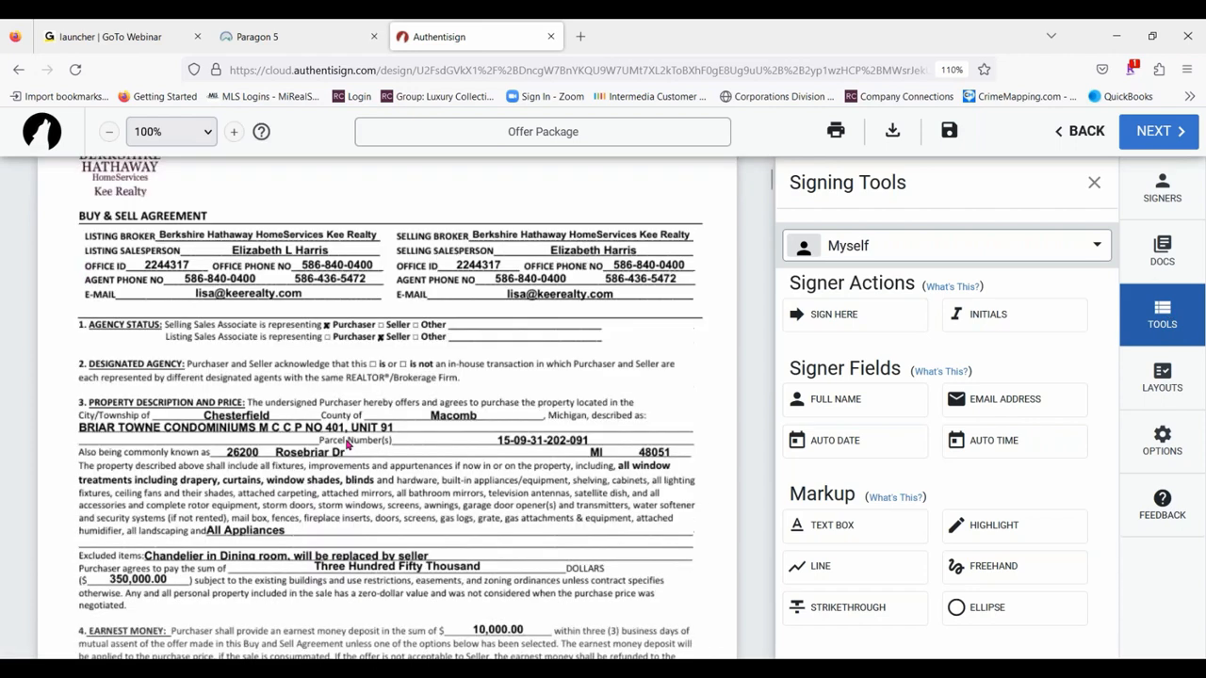
{"action": "scroll", "coordinate": [347, 445], "scroll_direction": "up", "scroll_amount": 6}
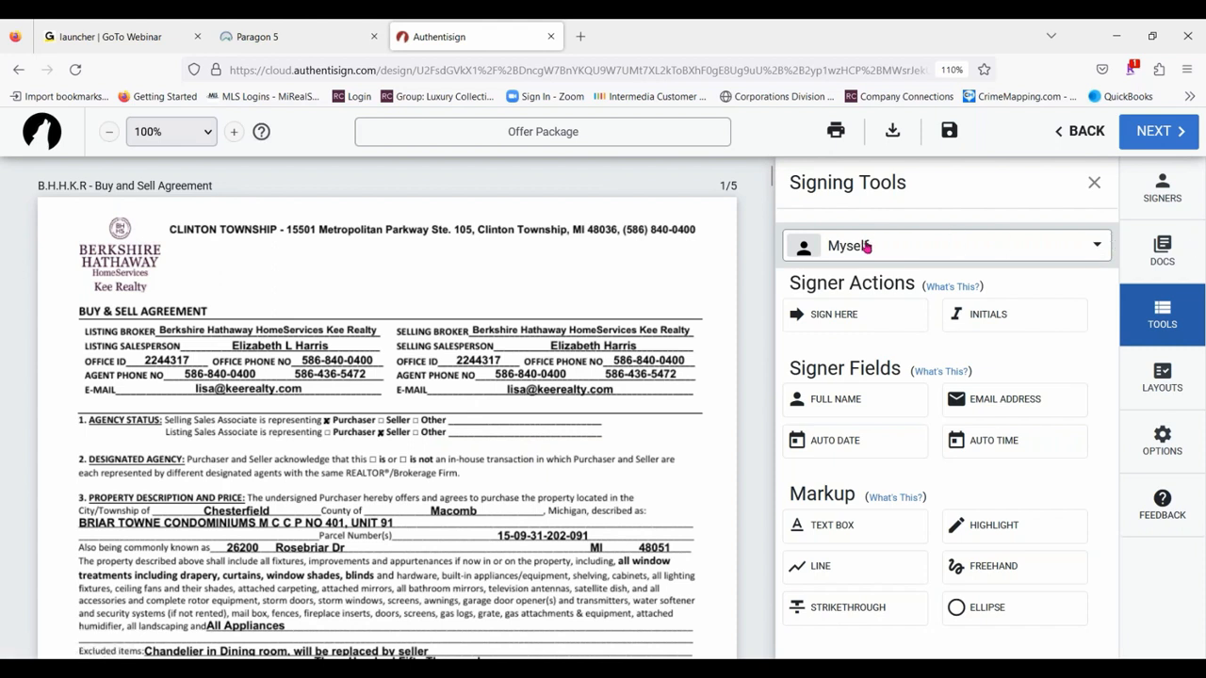
{"action": "left_click", "coordinate": [1097, 245]}
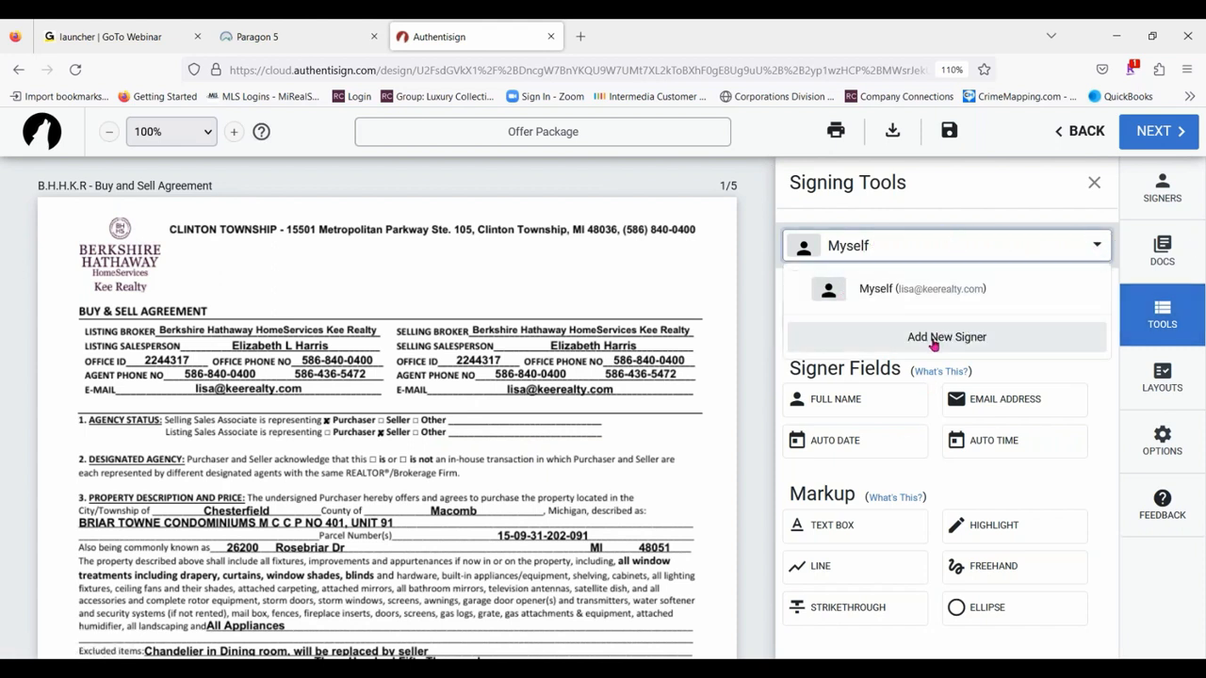
{"action": "left_click", "coordinate": [887, 247]}
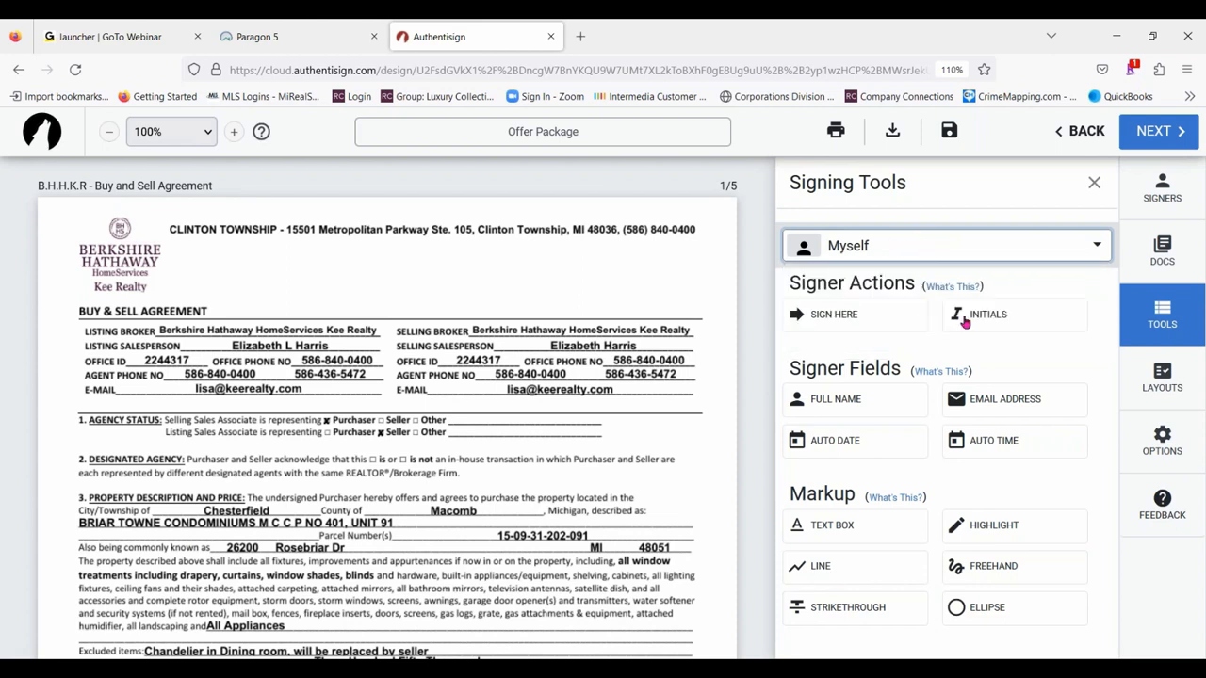
{"action": "left_click", "coordinate": [1160, 190]}
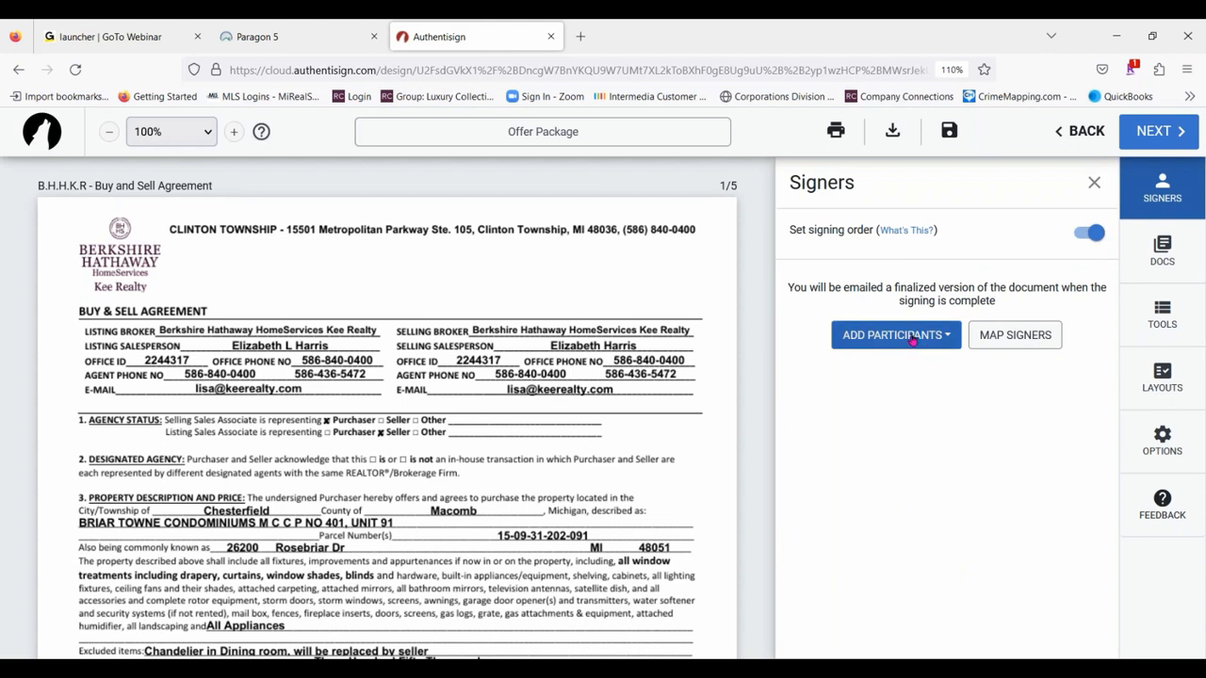
{"action": "left_click", "coordinate": [926, 337]}
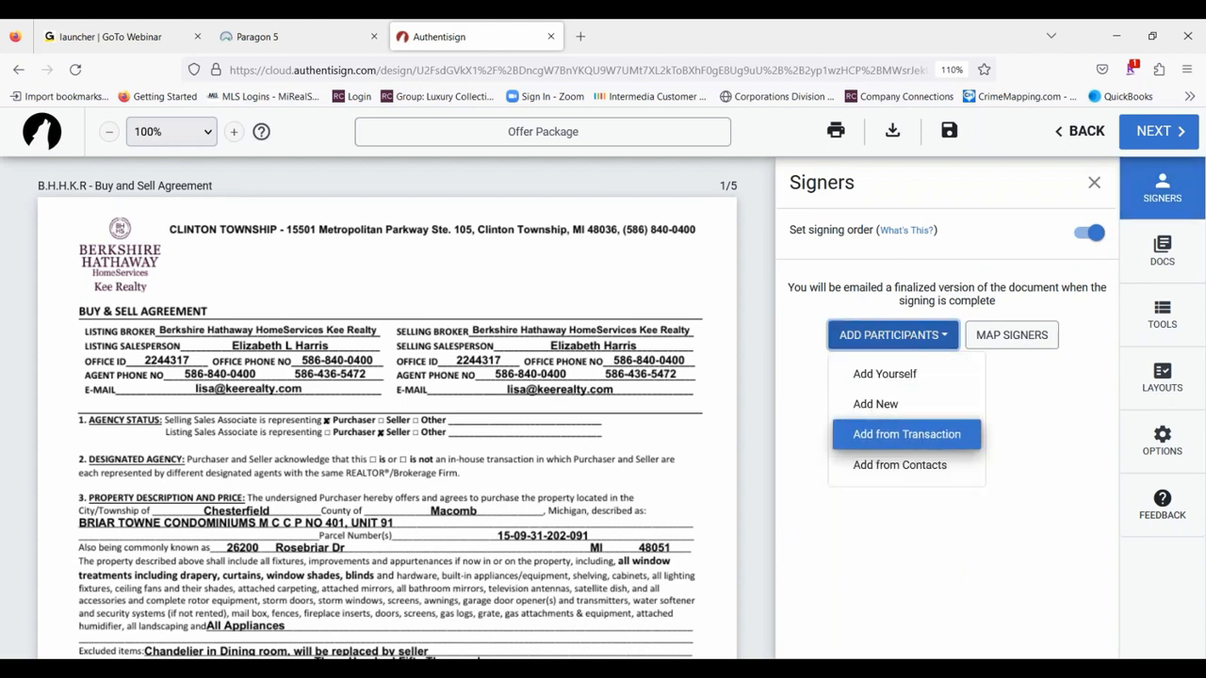
{"action": "left_click", "coordinate": [904, 439]}
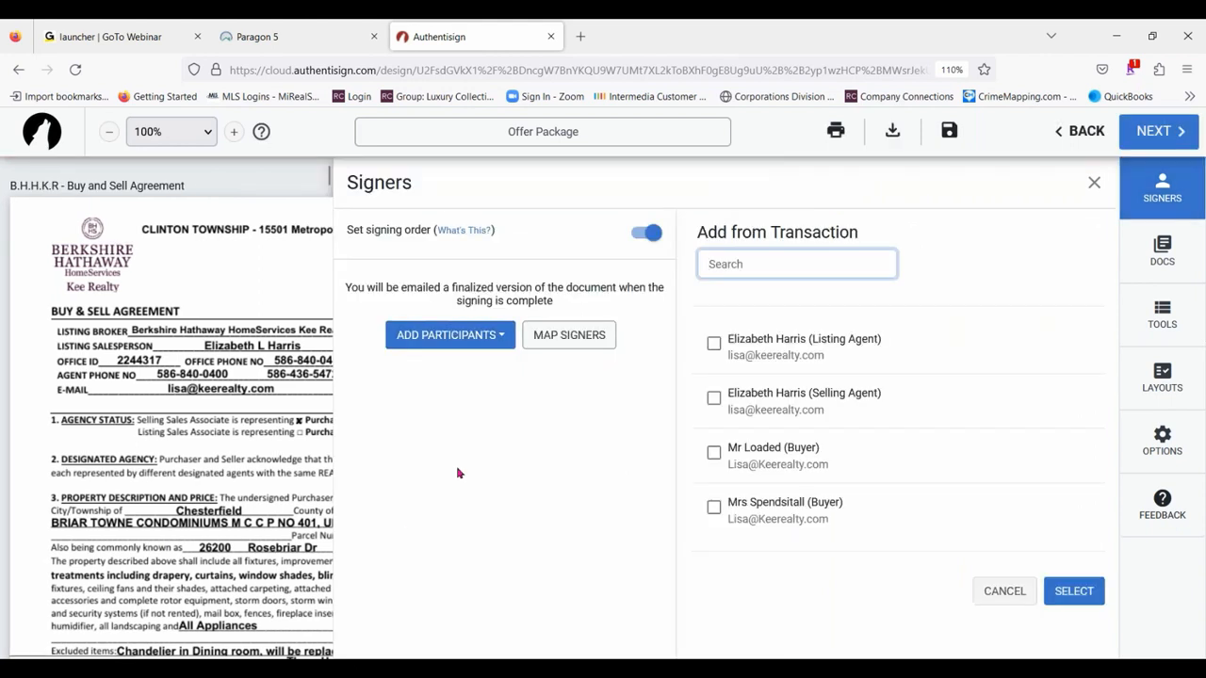
{"action": "left_click", "coordinate": [713, 397]}
{"action": "left_click", "coordinate": [714, 452]}
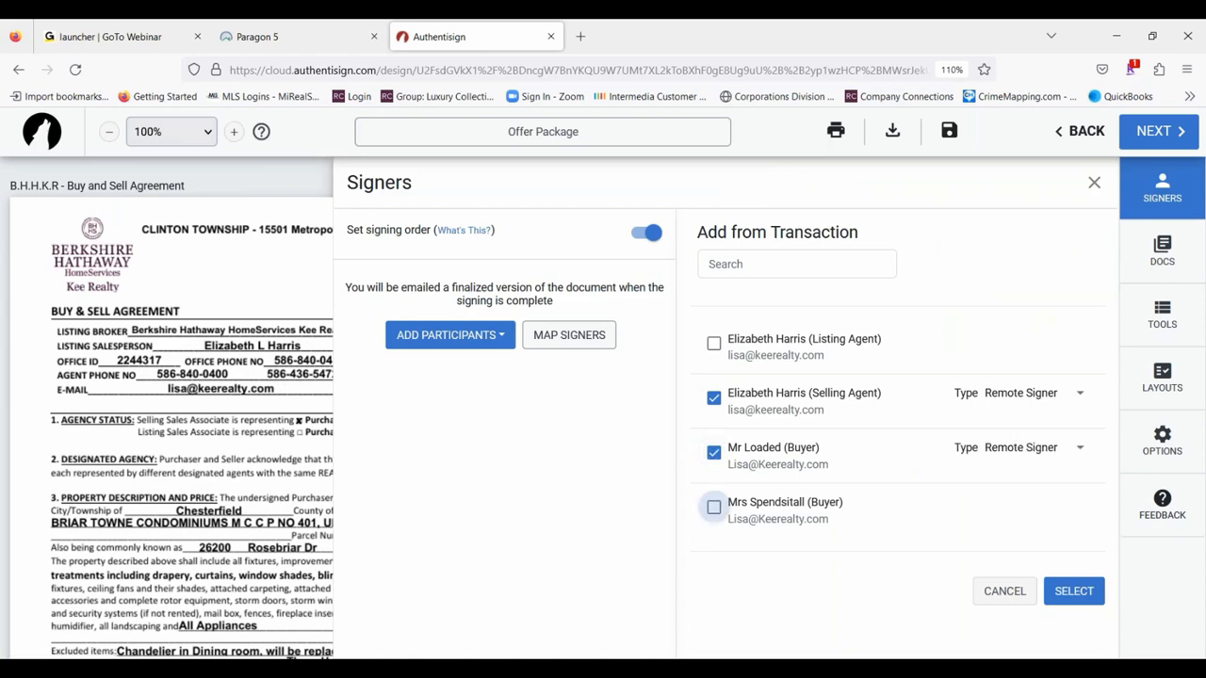
{"action": "left_click", "coordinate": [713, 507]}
{"action": "left_click", "coordinate": [713, 343]}
{"action": "left_click", "coordinate": [999, 341]}
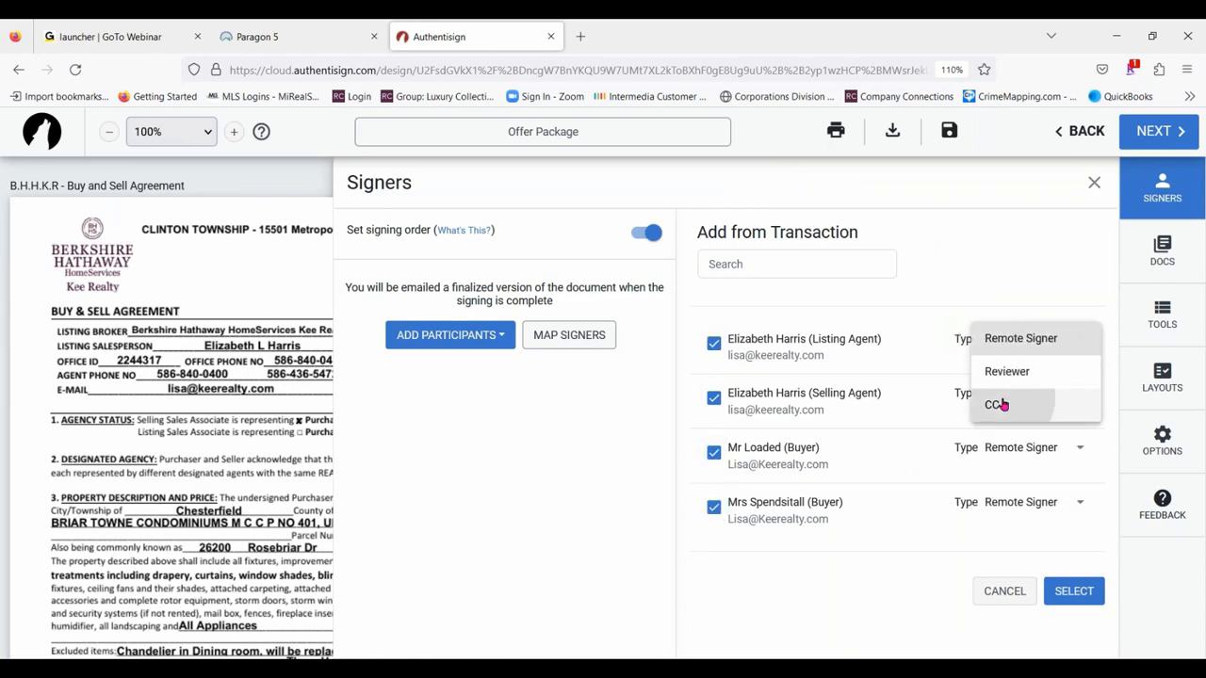
{"action": "left_click", "coordinate": [998, 404]}
{"action": "left_click", "coordinate": [1093, 182]}
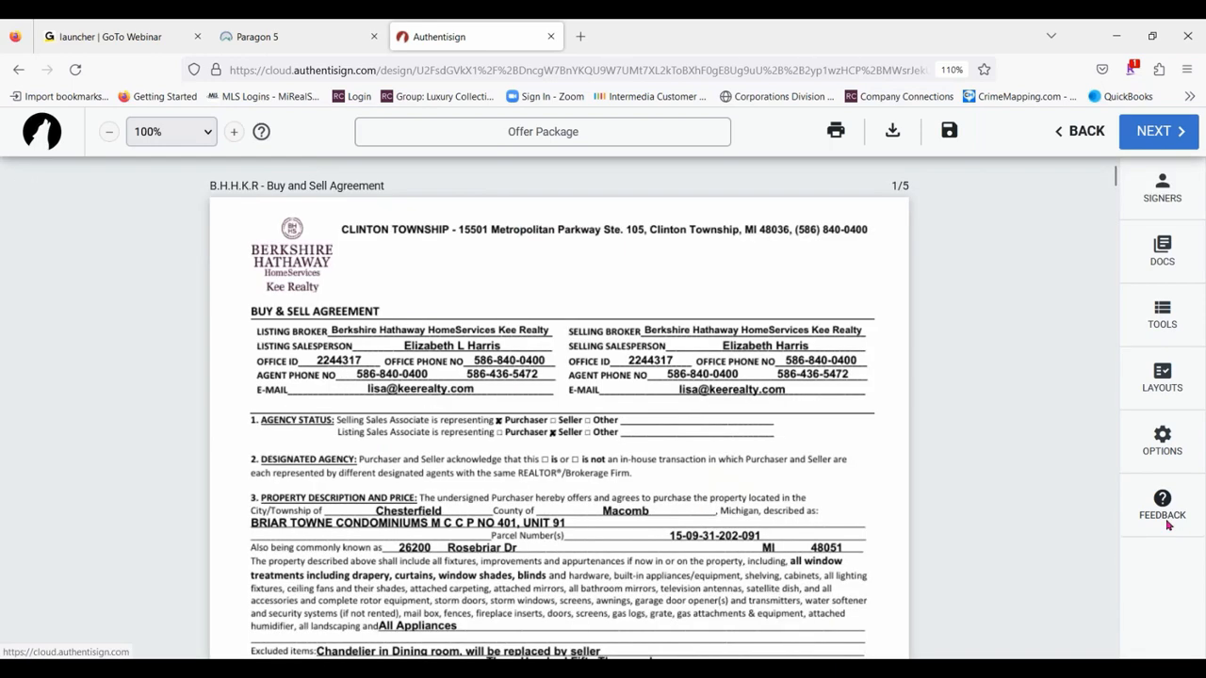
{"action": "left_click", "coordinate": [1183, 321]}
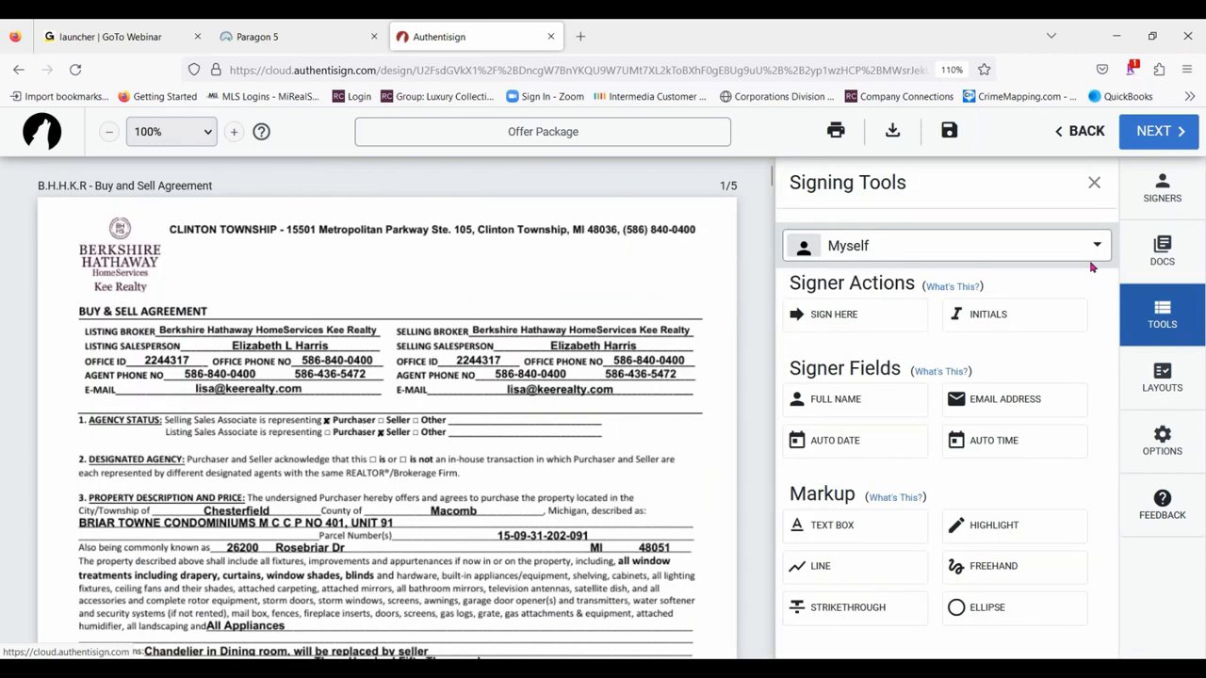
{"action": "left_click", "coordinate": [1094, 247]}
{"action": "left_click", "coordinate": [1093, 247]}
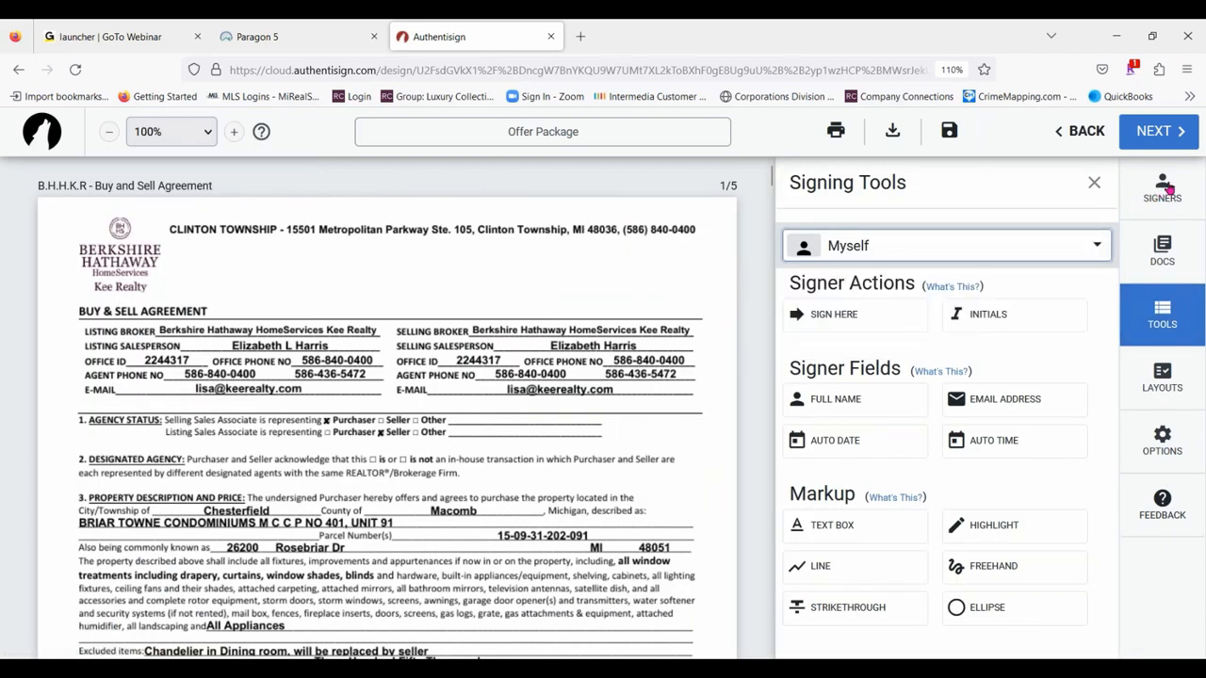
- Add participants from the transaction: both buyers and the selling agent as remote signers, and the listing agent as CC
{"action": "left_click", "coordinate": [1160, 193]}
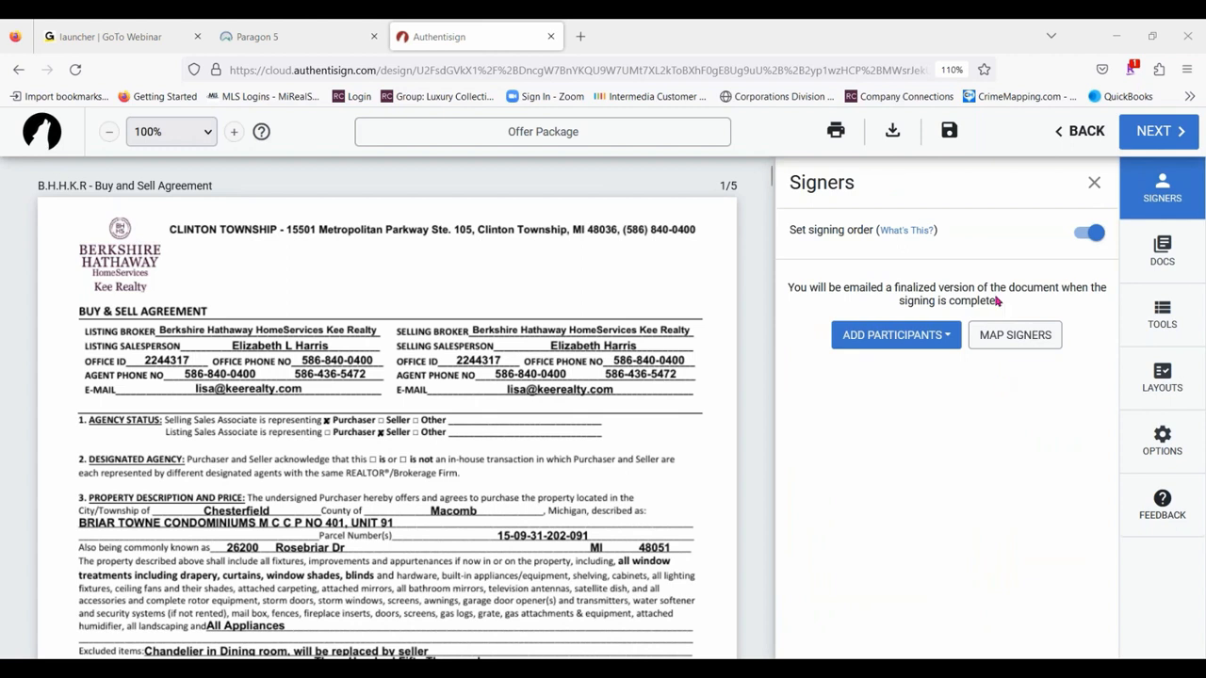
{"action": "left_click", "coordinate": [940, 336]}
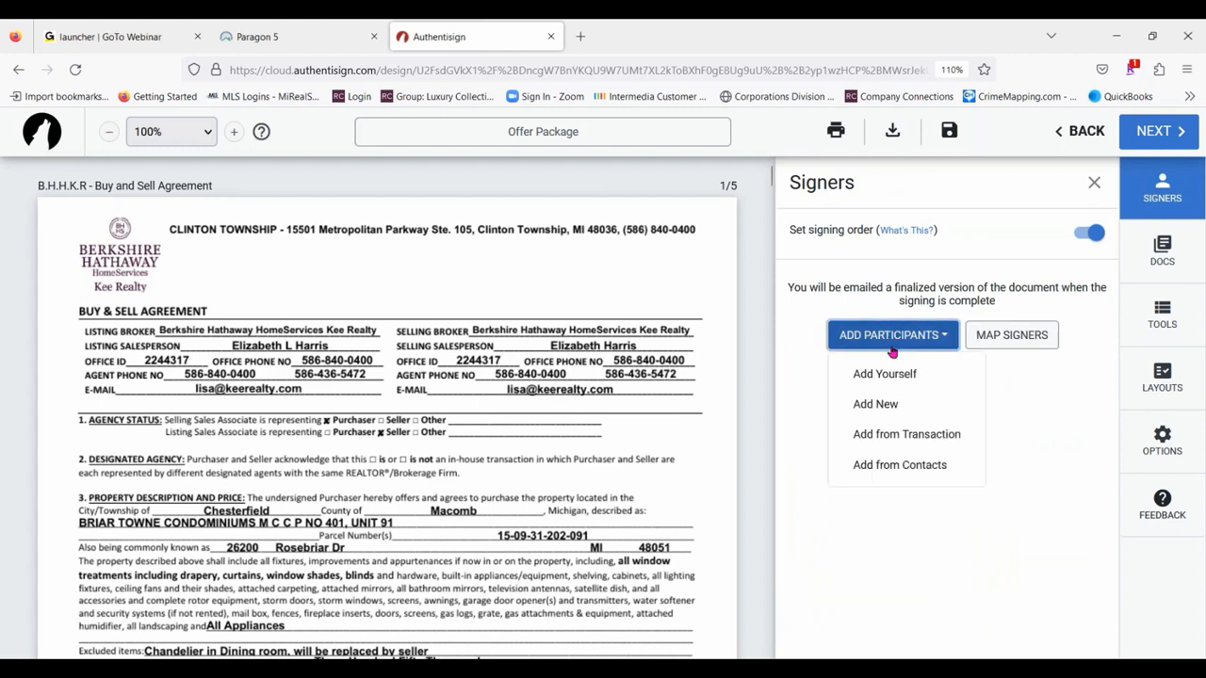
{"action": "left_click", "coordinate": [906, 433]}
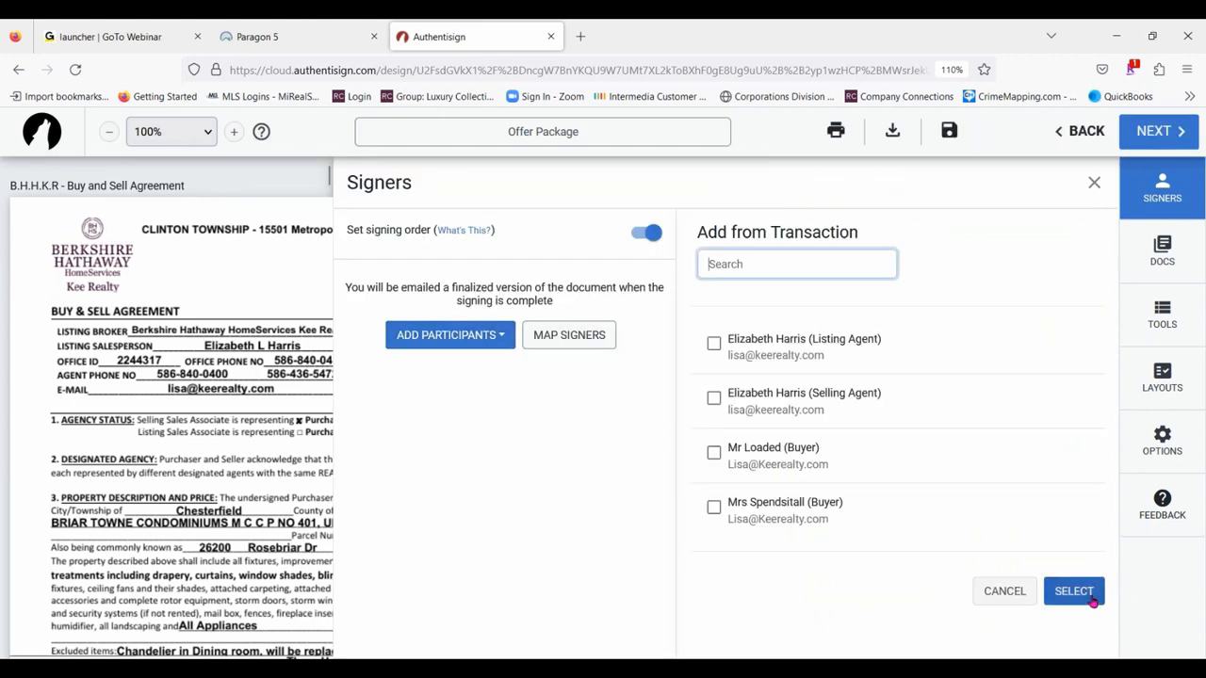
{"action": "left_click", "coordinate": [713, 507]}
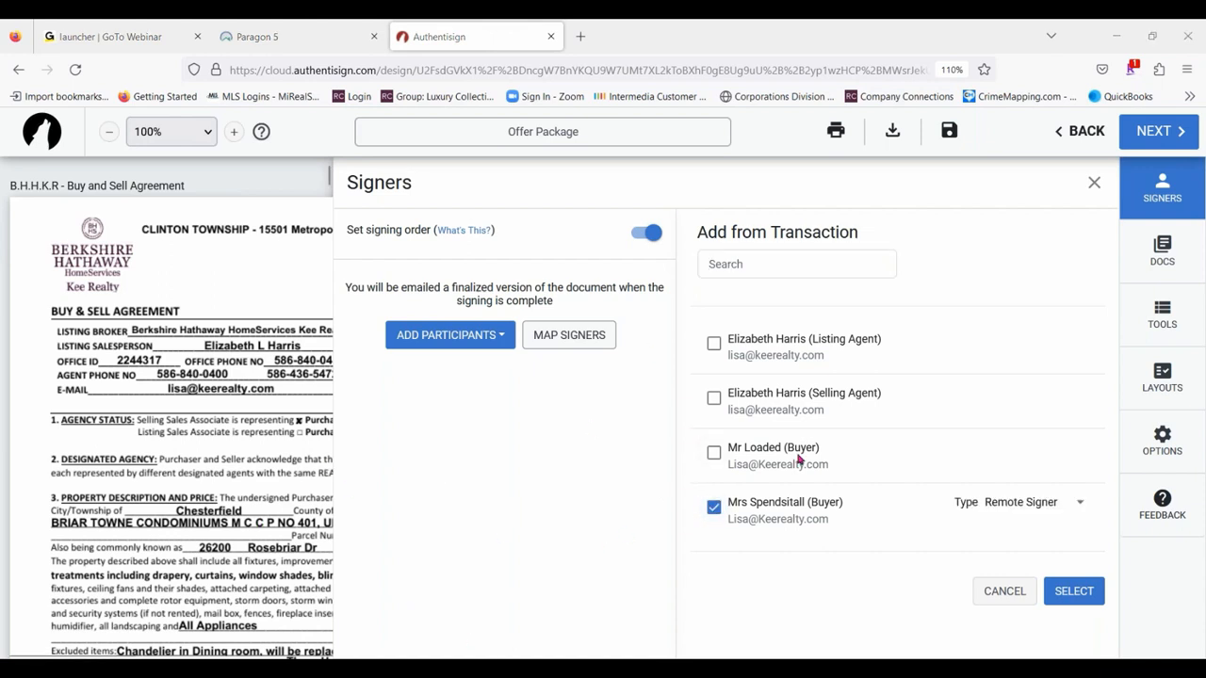
{"action": "left_click", "coordinate": [713, 452]}
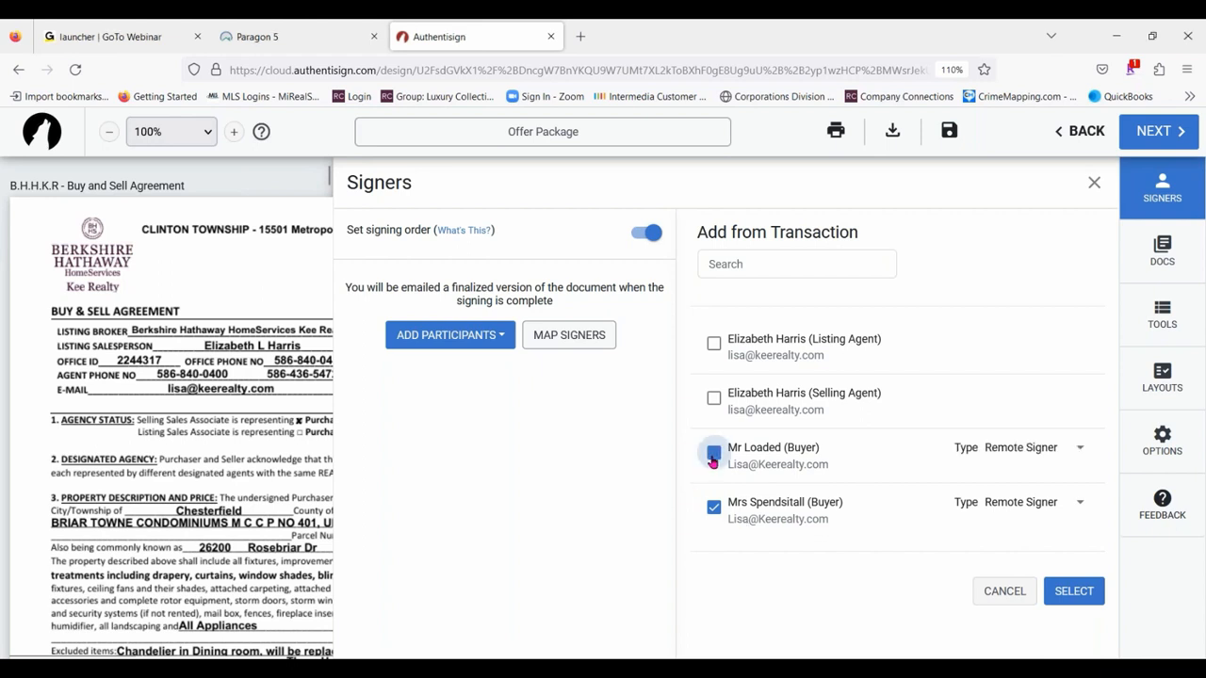
{"action": "left_click", "coordinate": [715, 399]}
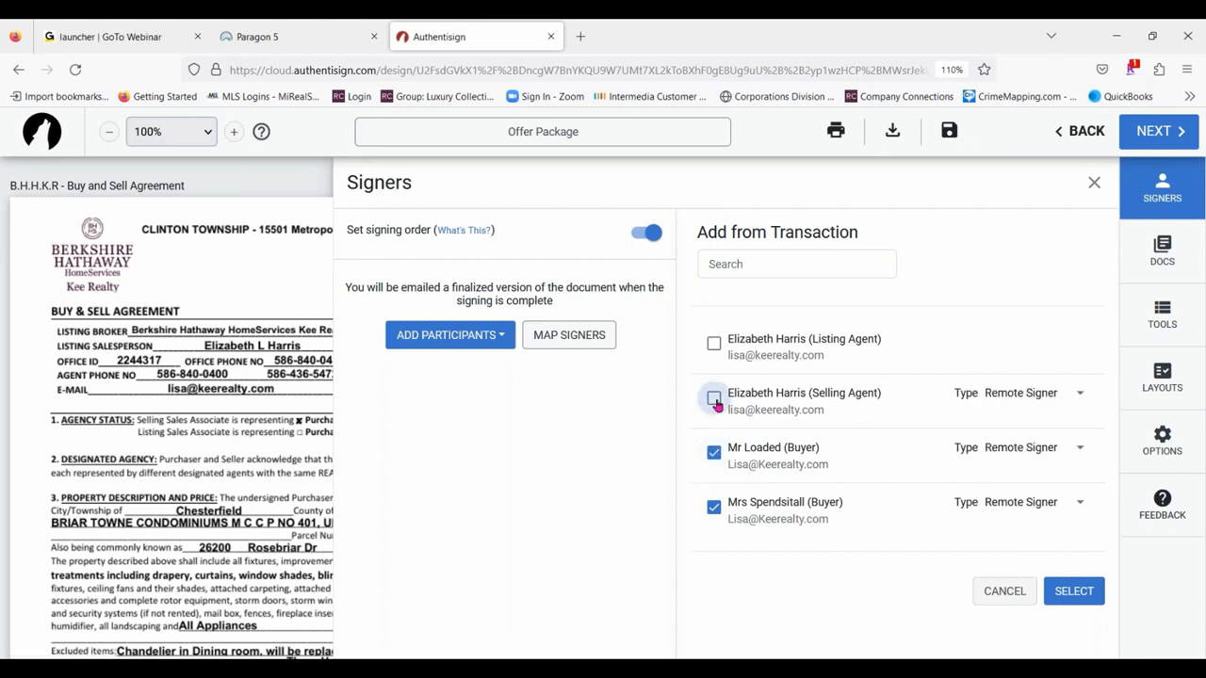
{"action": "left_click", "coordinate": [713, 345]}
{"action": "left_click", "coordinate": [1027, 339]}
{"action": "left_click", "coordinate": [1031, 409]}
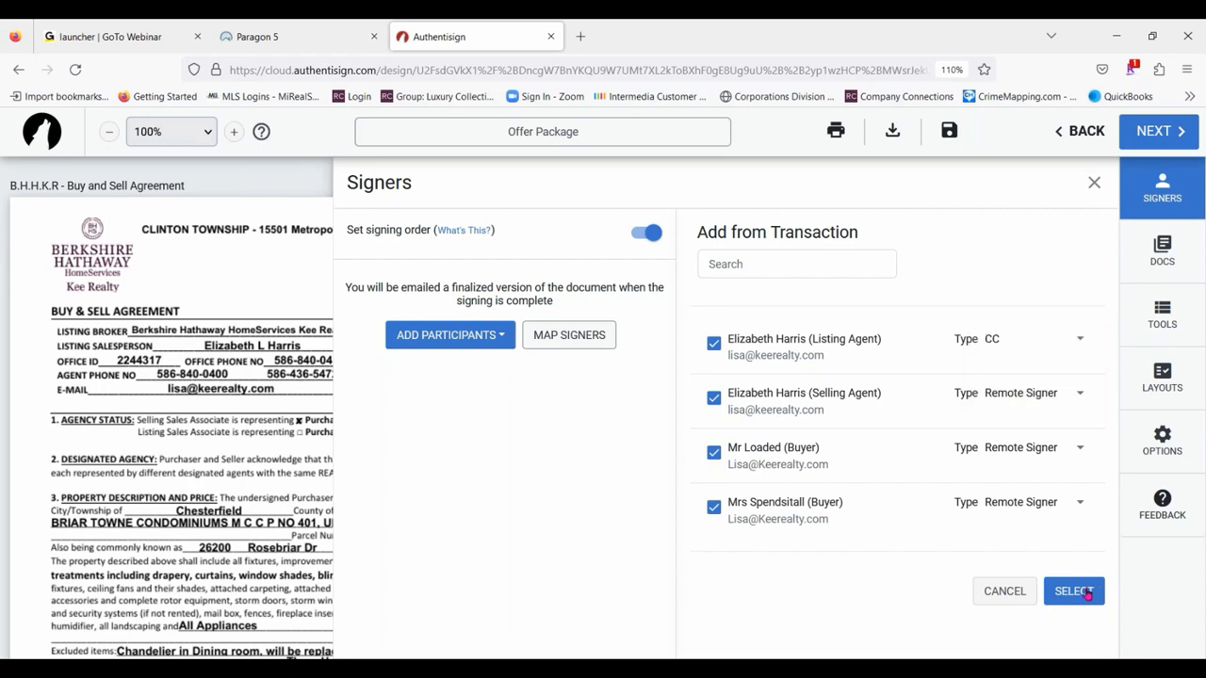
{"action": "left_click", "coordinate": [1074, 591]}
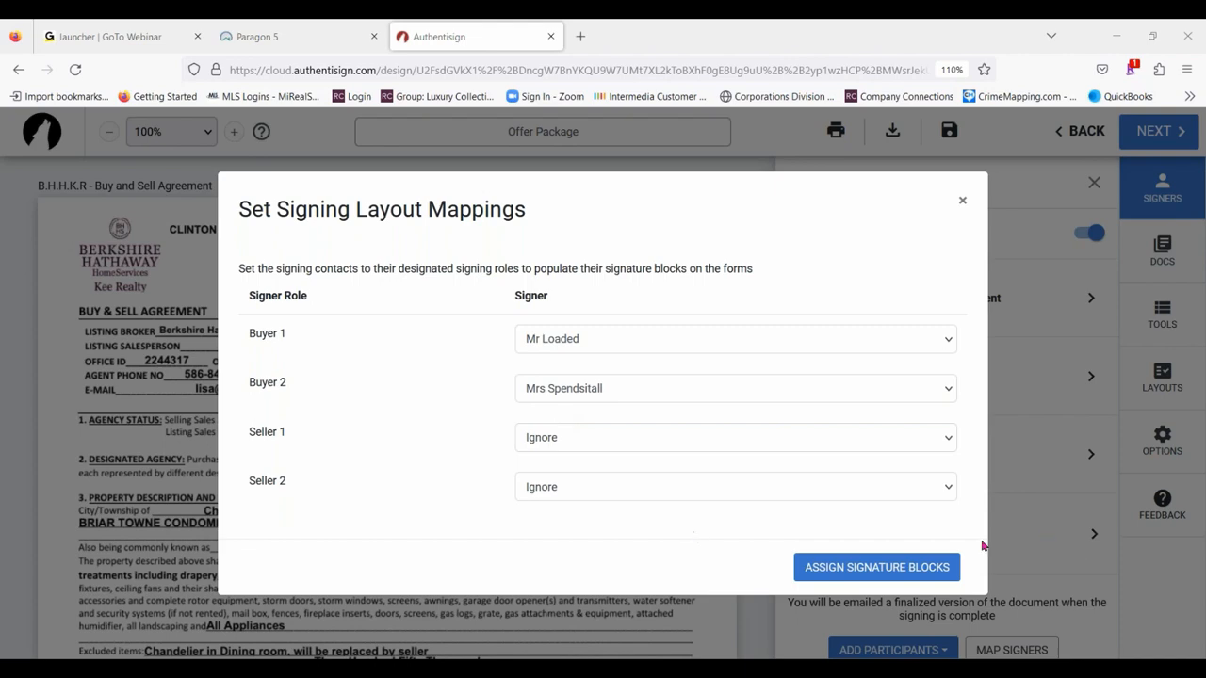
- Assign the signature blocks with both buyers mapped and the sellers ignored, and check the initials and signature fields in the Buy and Sell Agreement
{"action": "left_click", "coordinate": [897, 570]}
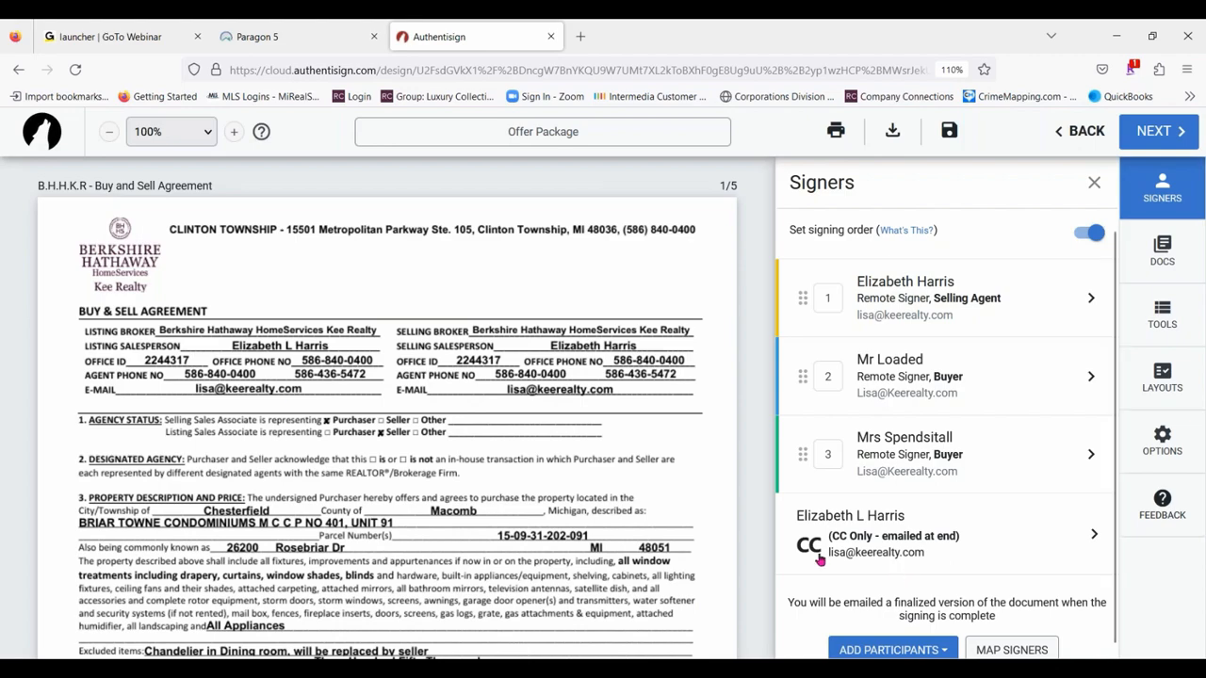
{"action": "scroll", "coordinate": [293, 403], "scroll_direction": "down", "scroll_amount": 8}
{"action": "scroll", "coordinate": [293, 403], "scroll_direction": "down", "scroll_amount": 1}
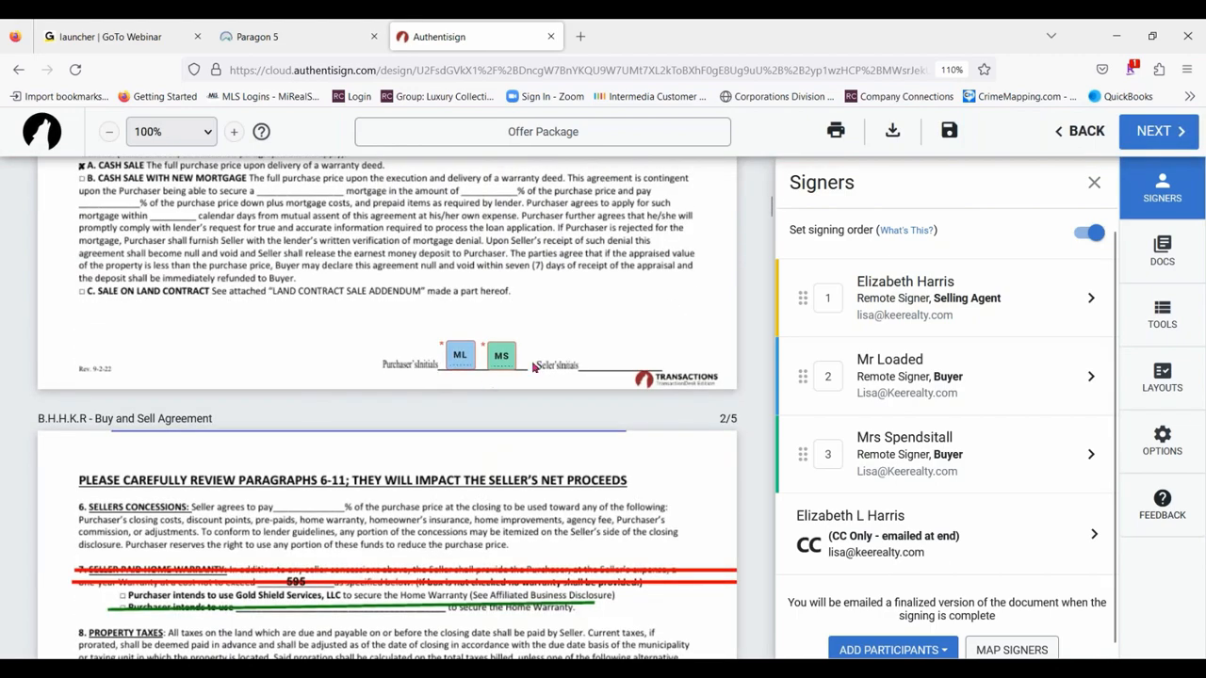
{"action": "scroll", "coordinate": [565, 443], "scroll_direction": "down", "scroll_amount": 10}
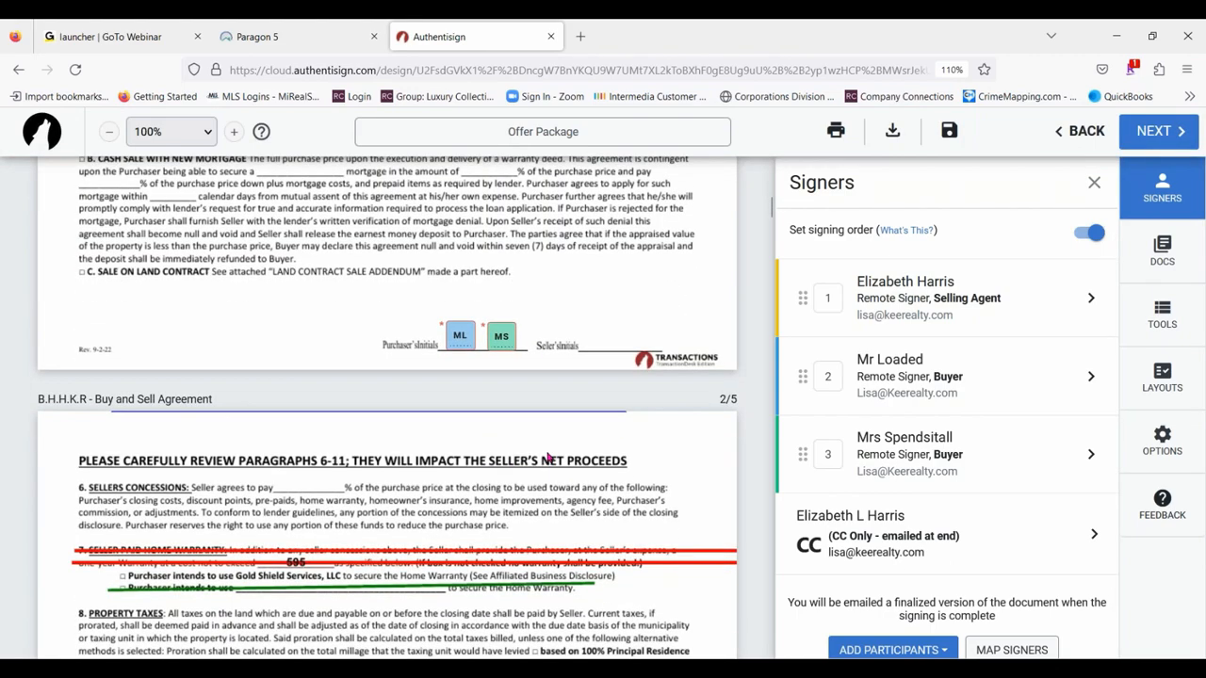
{"action": "scroll", "coordinate": [571, 565], "scroll_direction": "down", "scroll_amount": 8}
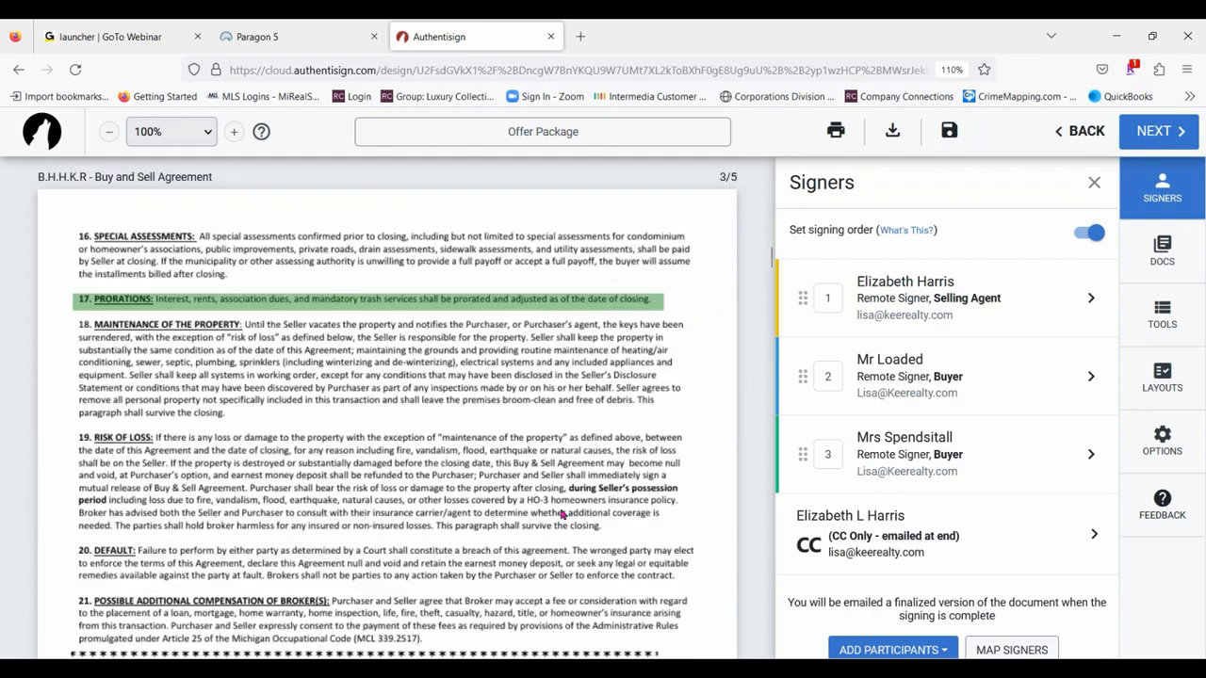
{"action": "scroll", "coordinate": [566, 534], "scroll_direction": "down", "scroll_amount": 3}
{"action": "scroll", "coordinate": [566, 534], "scroll_direction": "down", "scroll_amount": 12}
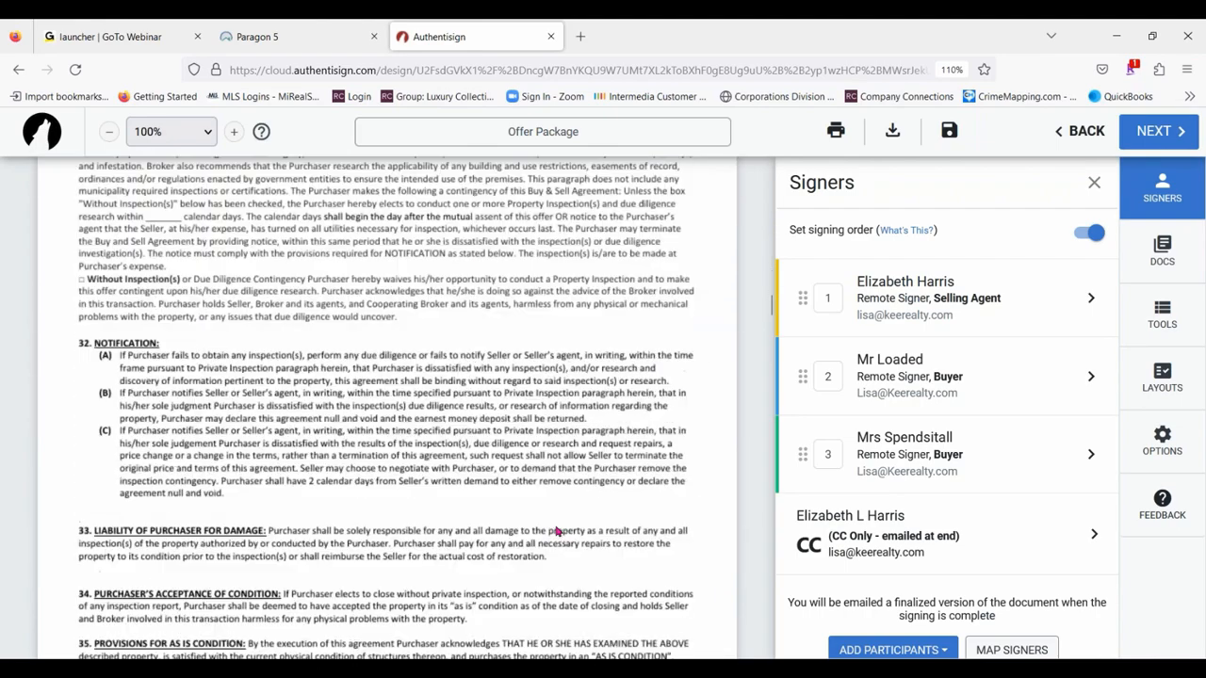
{"action": "scroll", "coordinate": [544, 517], "scroll_direction": "up", "scroll_amount": 3}
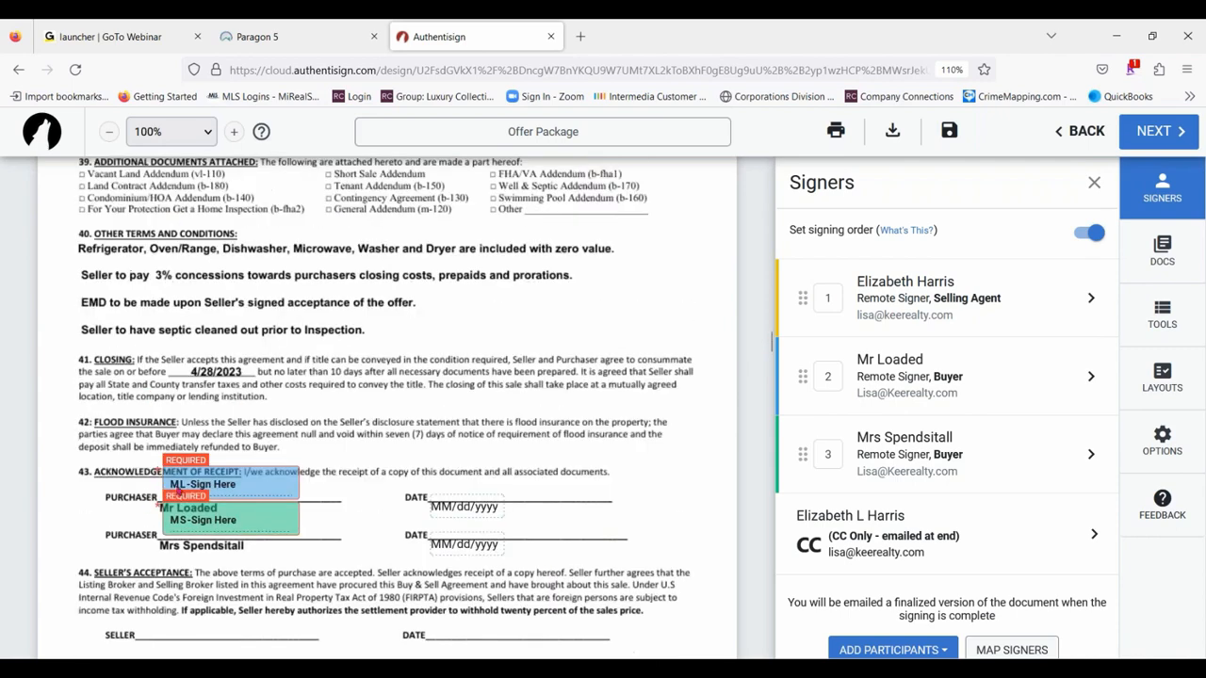
- Place the first buyer's signature block and date on the acknowledgement line on page 3 of the agency relationships disclosure
{"action": "scroll", "coordinate": [580, 490], "scroll_direction": "down", "scroll_amount": 4}
{"action": "scroll", "coordinate": [579, 490], "scroll_direction": "down", "scroll_amount": 3}
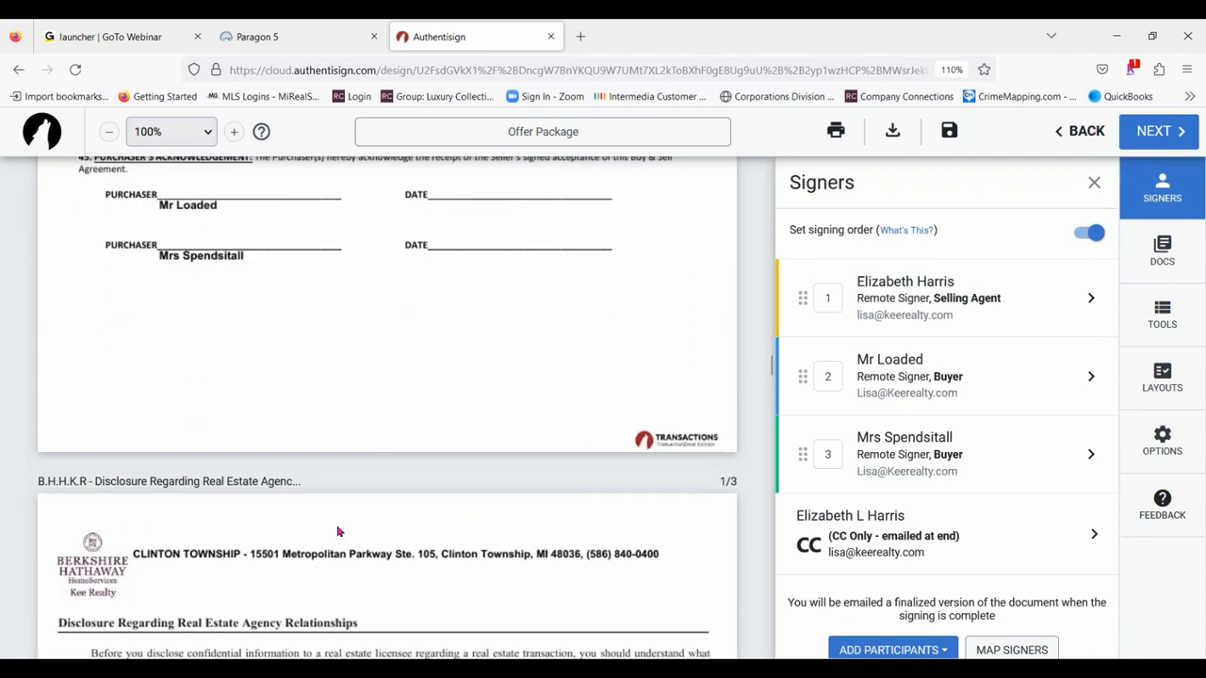
{"action": "scroll", "coordinate": [209, 357], "scroll_direction": "up", "scroll_amount": 4}
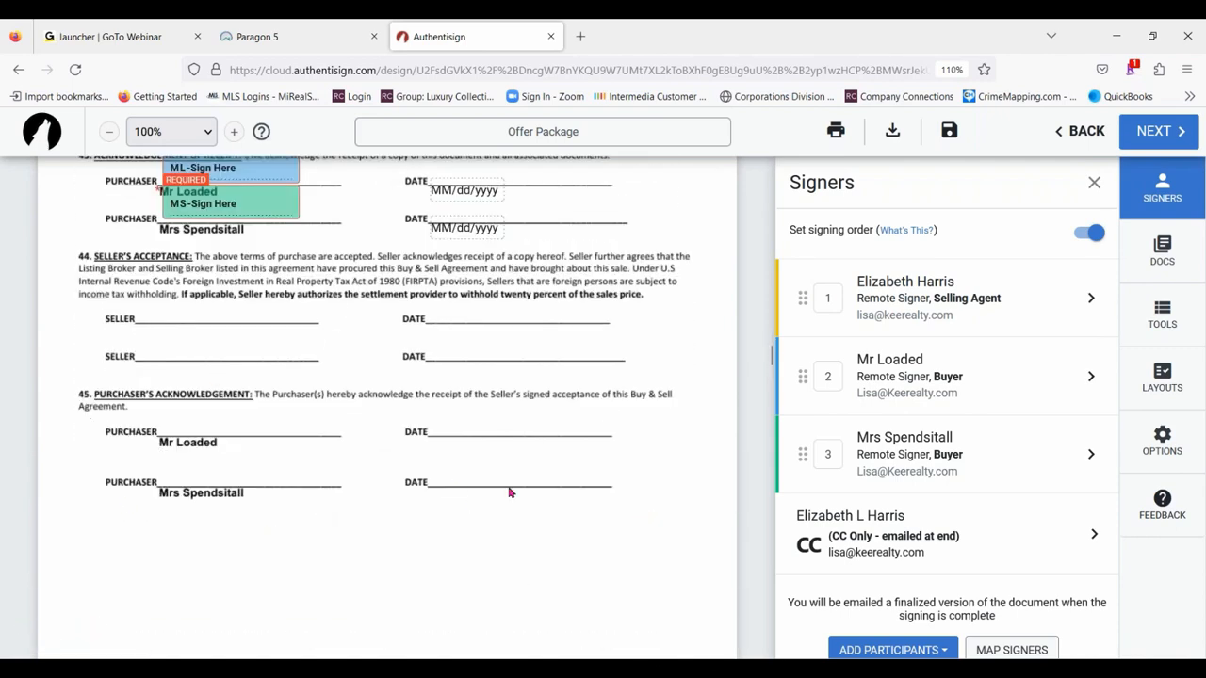
{"action": "scroll", "coordinate": [511, 493], "scroll_direction": "down", "scroll_amount": 3}
{"action": "scroll", "coordinate": [512, 499], "scroll_direction": "down", "scroll_amount": 15}
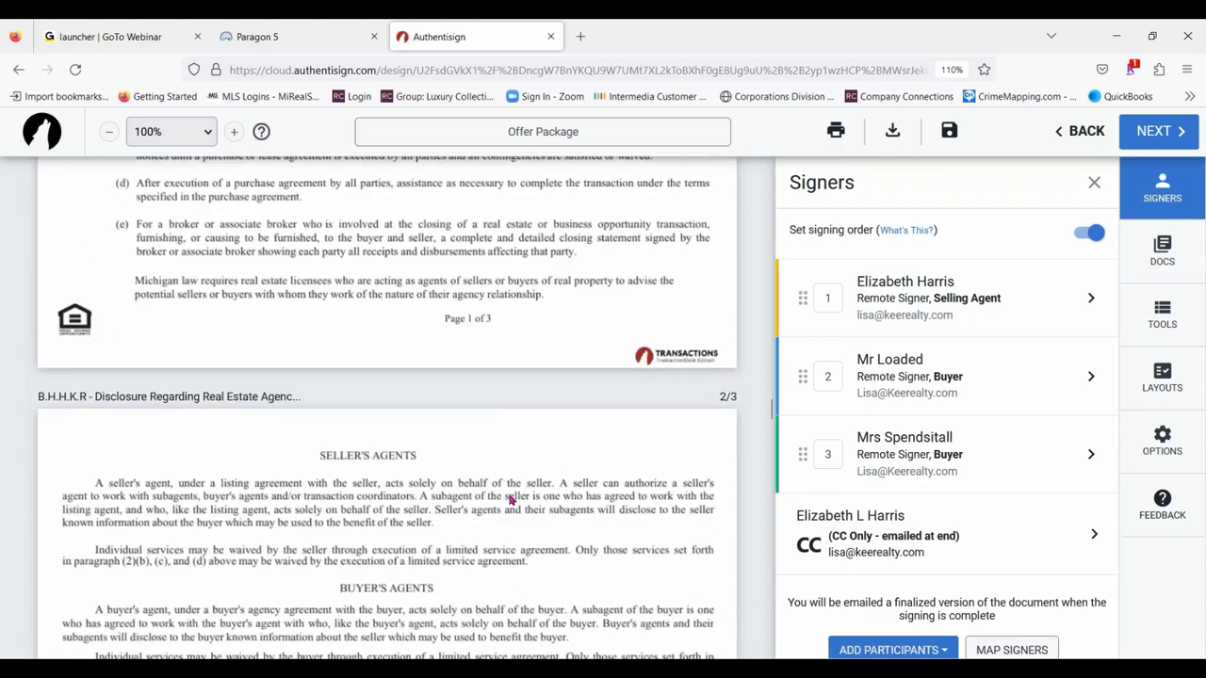
{"action": "scroll", "coordinate": [510, 501], "scroll_direction": "down", "scroll_amount": 4}
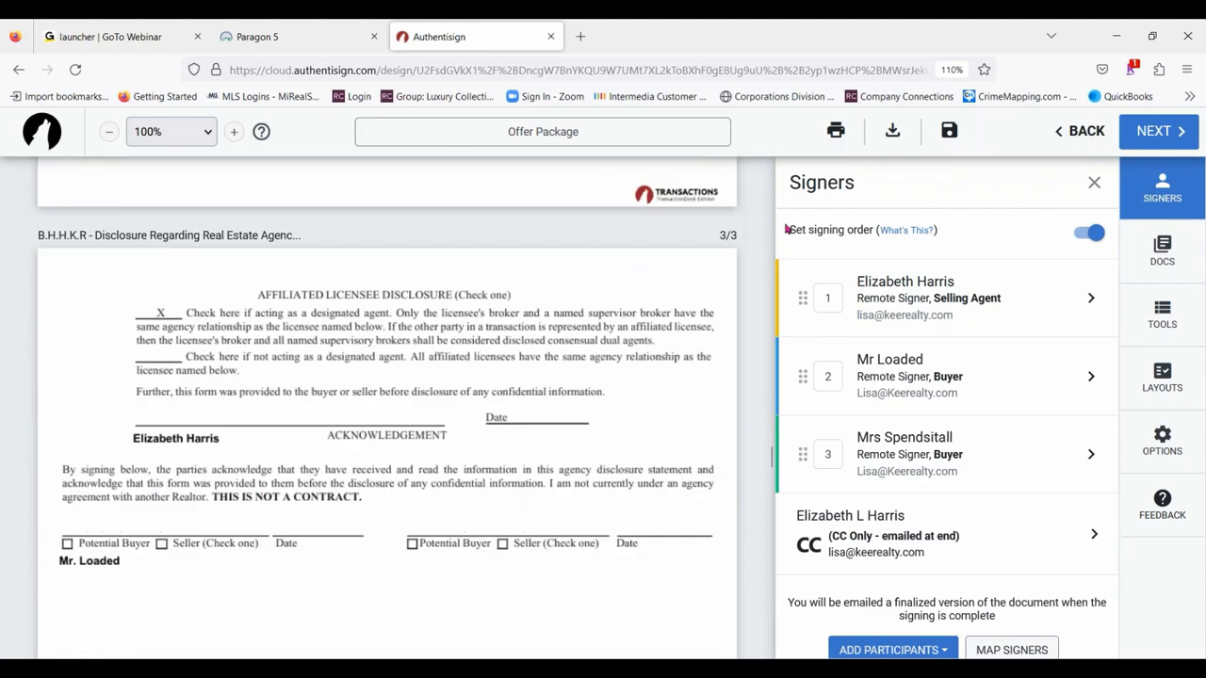
{"action": "left_click", "coordinate": [1189, 311]}
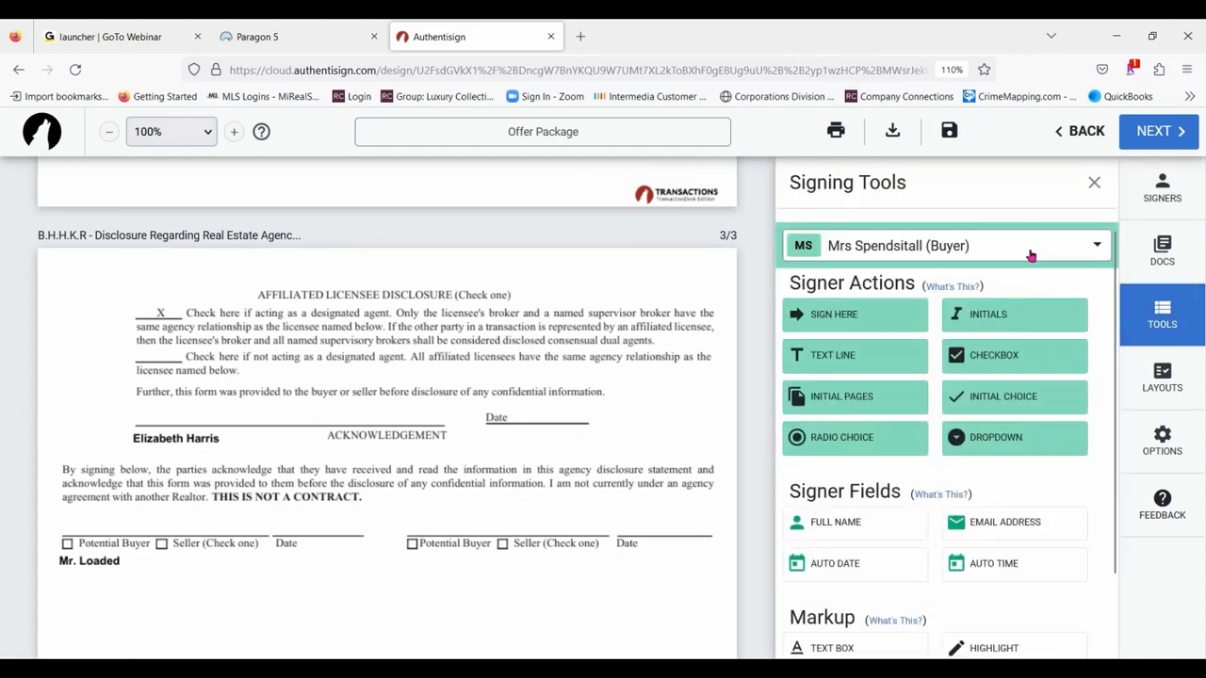
{"action": "left_click", "coordinate": [1031, 255]}
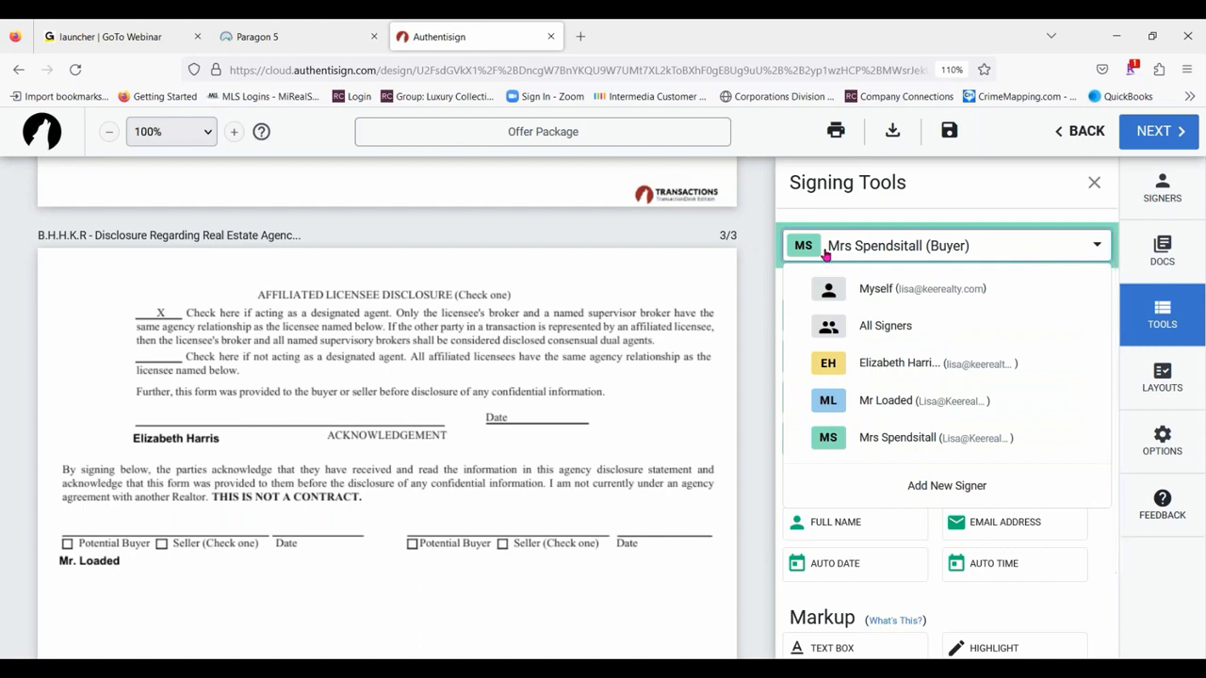
{"action": "left_click", "coordinate": [928, 407]}
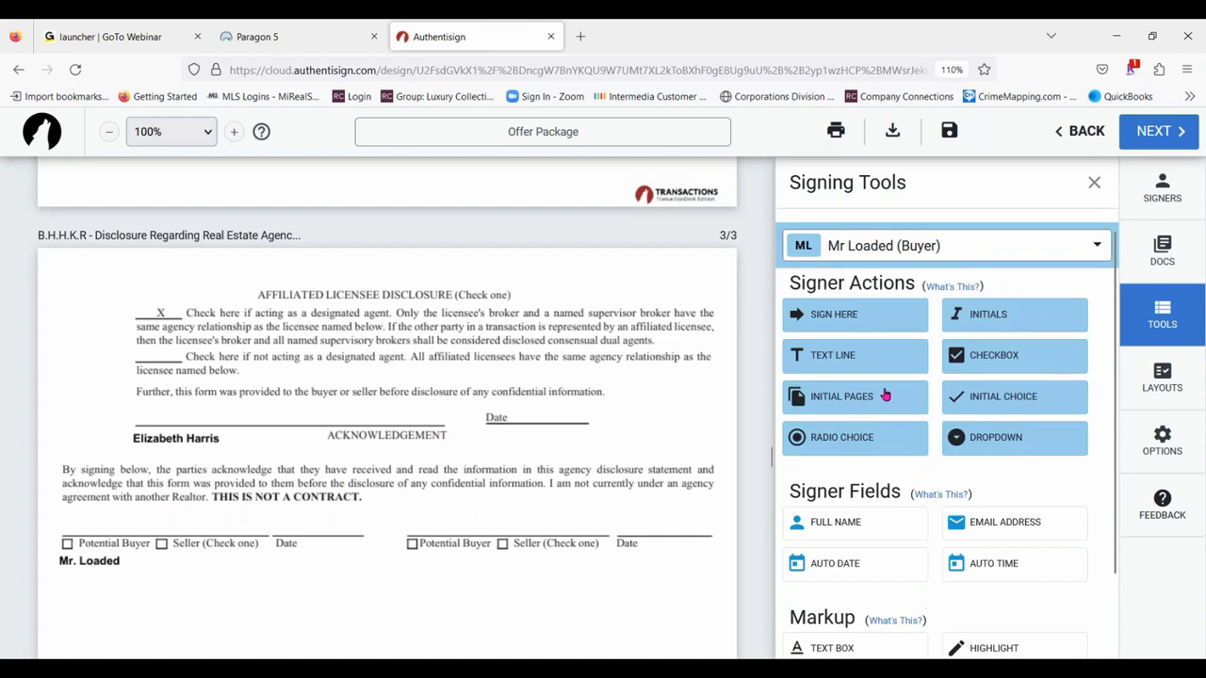
{"action": "left_click_drag", "start_coordinate": [852, 315], "coordinate": [65, 517]}
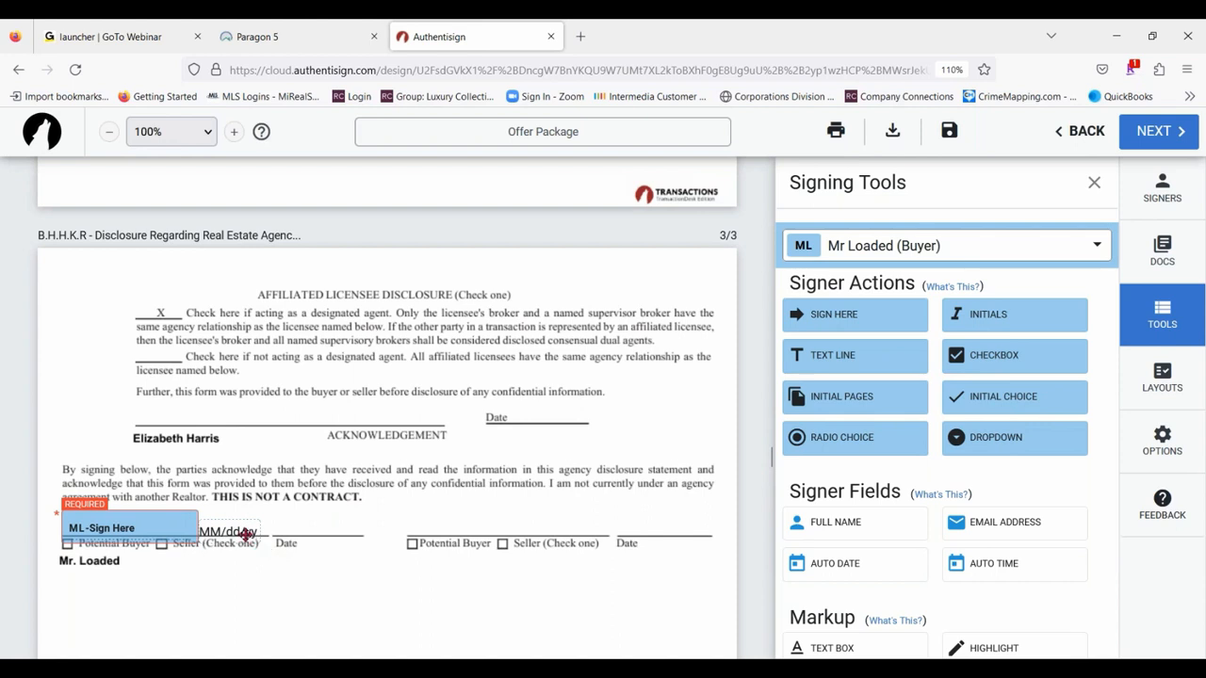
{"action": "mouse_move", "coordinate": [242, 531]}
{"action": "left_mouse_down"}
{"action": "mouse_move", "coordinate": [356, 518]}
{"action": "mouse_move", "coordinate": [320, 533]}
{"action": "left_mouse_up"}
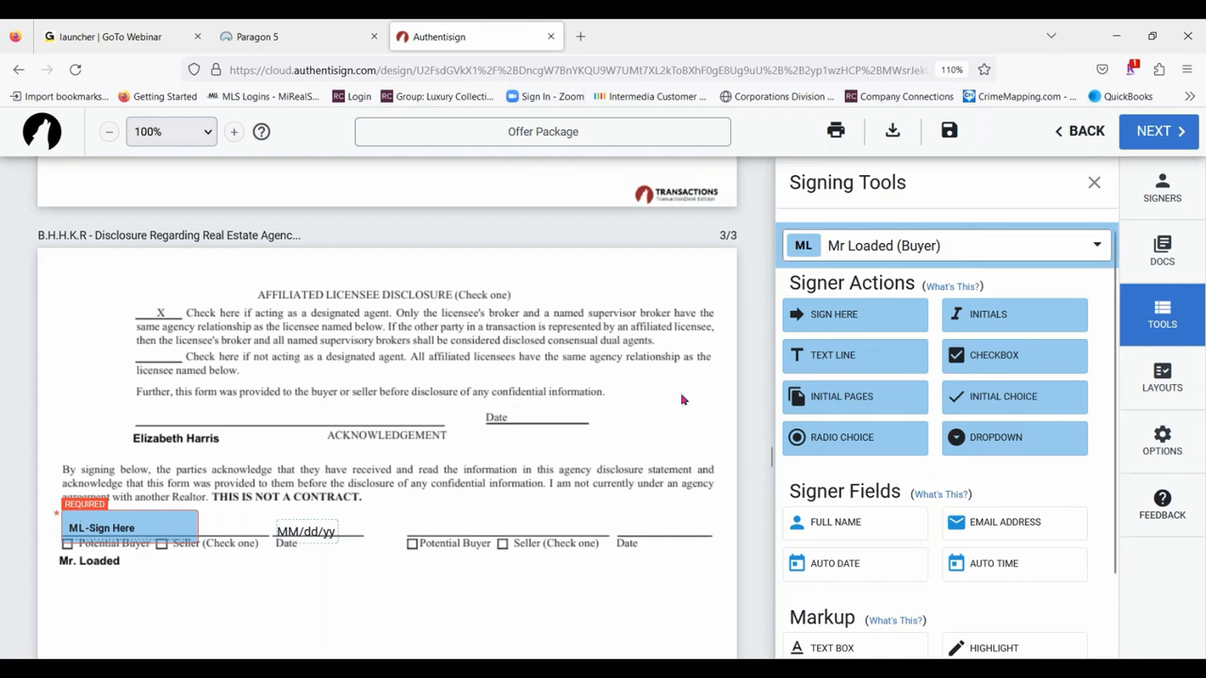
- Add the second buyer's signature block and date on the other acknowledgement line, with a full name field beneath it
{"action": "left_click", "coordinate": [962, 245]}
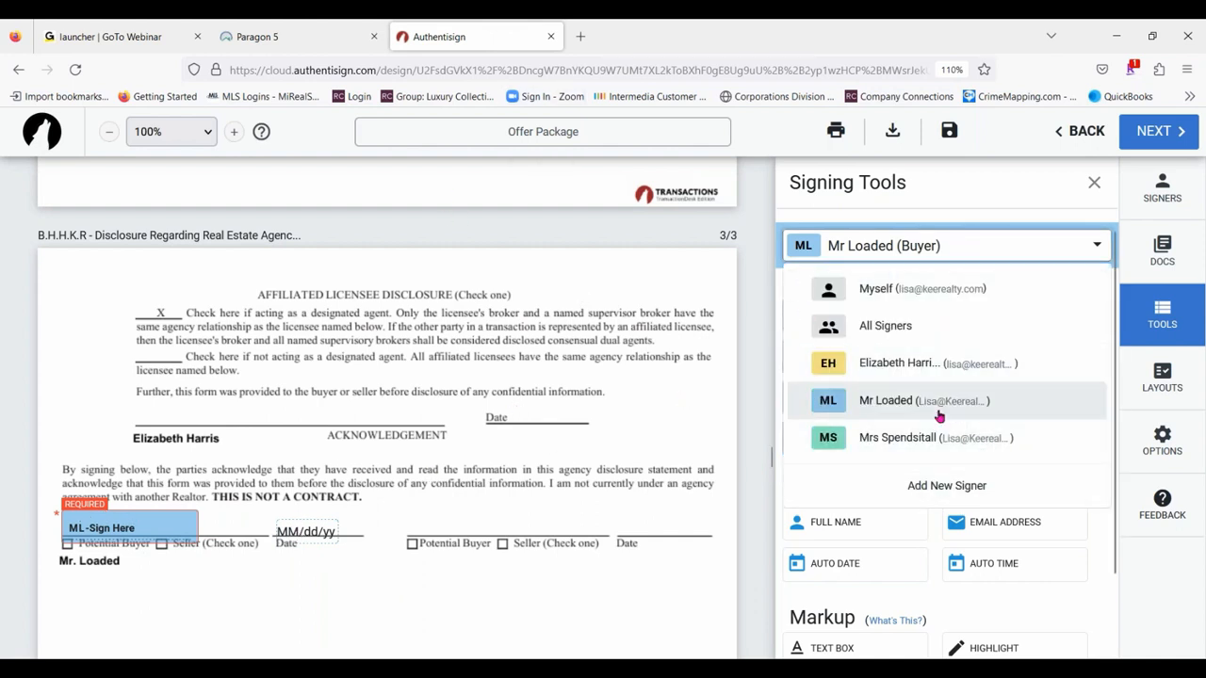
{"action": "left_click", "coordinate": [918, 438]}
{"action": "mouse_move", "coordinate": [855, 317]}
{"action": "left_mouse_down"}
{"action": "mouse_move", "coordinate": [432, 515]}
{"action": "mouse_move", "coordinate": [385, 518]}
{"action": "mouse_move", "coordinate": [415, 515]}
{"action": "left_mouse_up"}
{"action": "left_click_drag", "start_coordinate": [586, 531], "coordinate": [667, 531]}
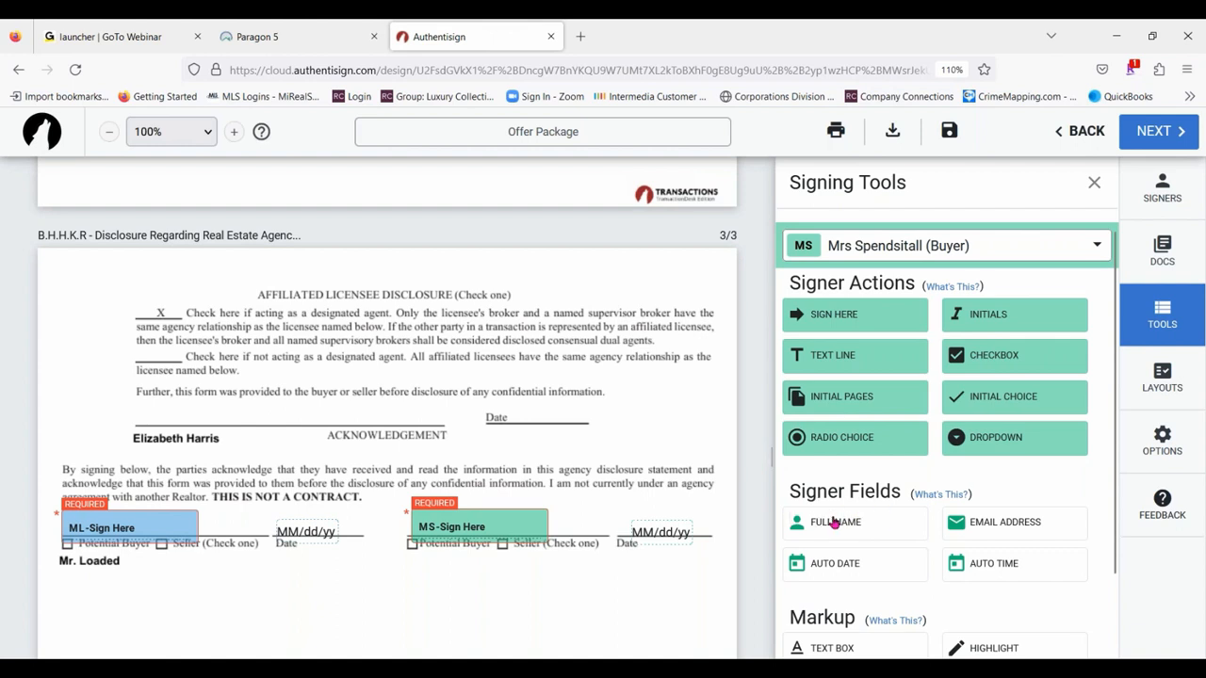
{"action": "left_click_drag", "start_coordinate": [859, 527], "coordinate": [411, 554]}
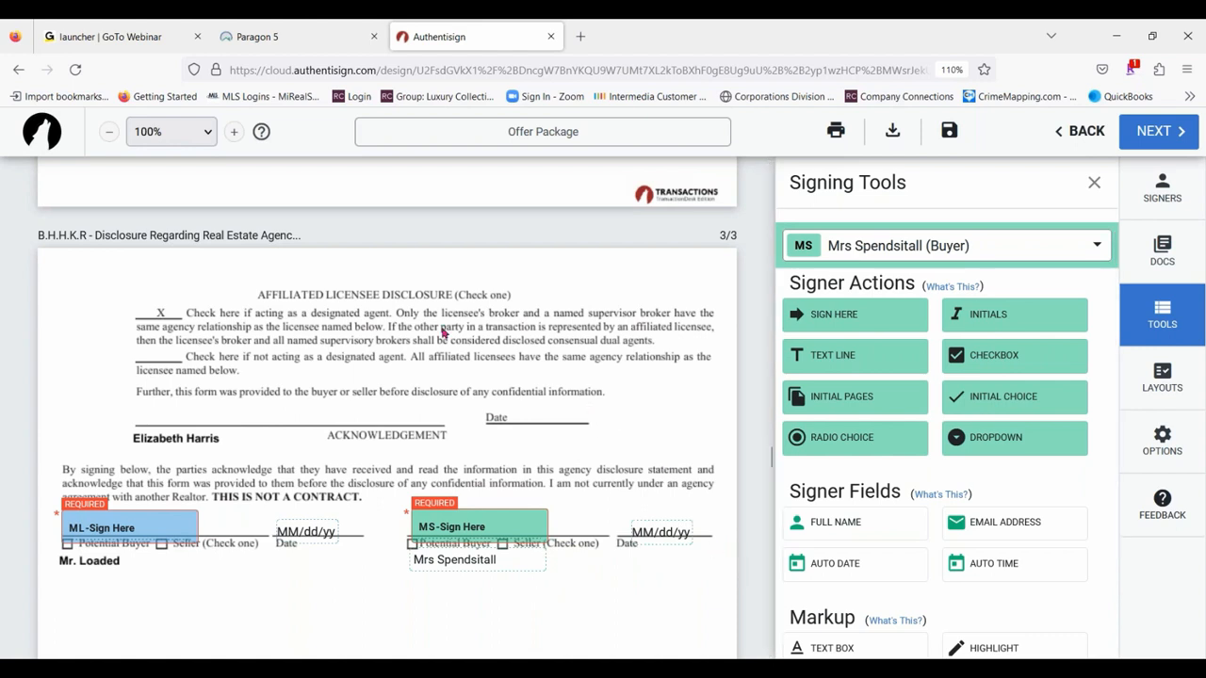
- Place the selling agent's signature block on the licensee line and its date field on the adjacent date line
{"action": "left_click", "coordinate": [993, 242]}
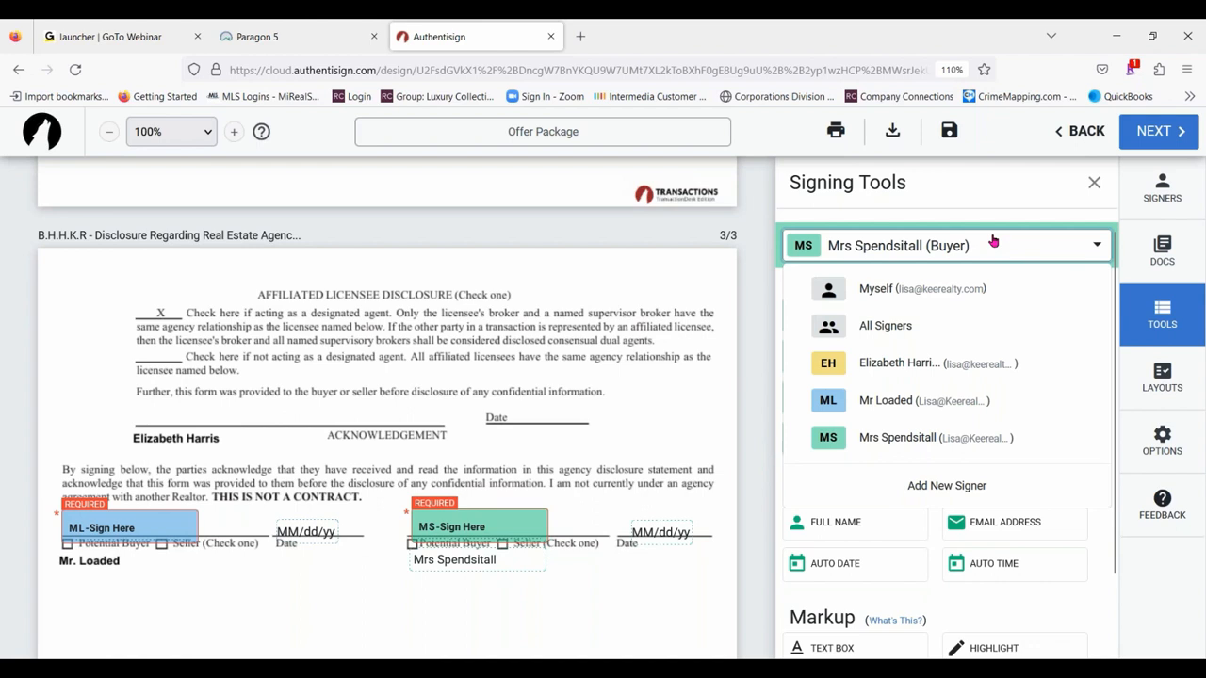
{"action": "left_click", "coordinate": [942, 371]}
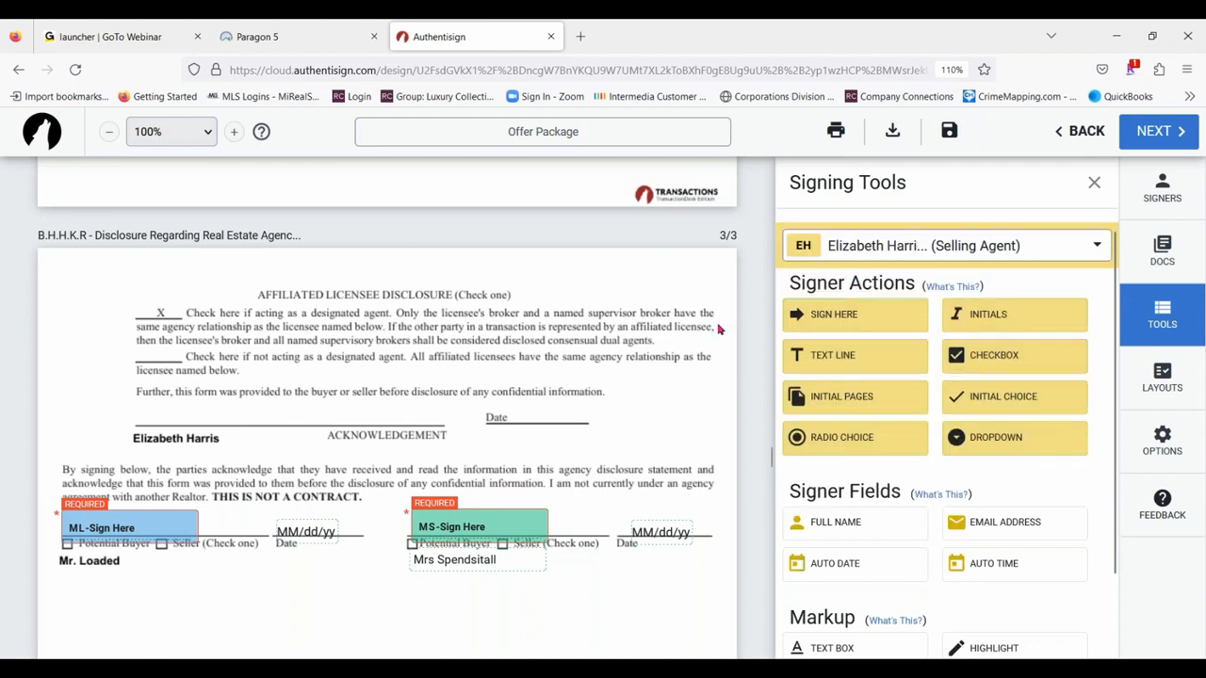
{"action": "left_click_drag", "start_coordinate": [841, 316], "coordinate": [133, 400]}
{"action": "mouse_move", "coordinate": [293, 422]}
{"action": "left_mouse_down"}
{"action": "mouse_move", "coordinate": [392, 407]}
{"action": "mouse_move", "coordinate": [568, 427]}
{"action": "mouse_move", "coordinate": [557, 421]}
{"action": "left_mouse_up"}
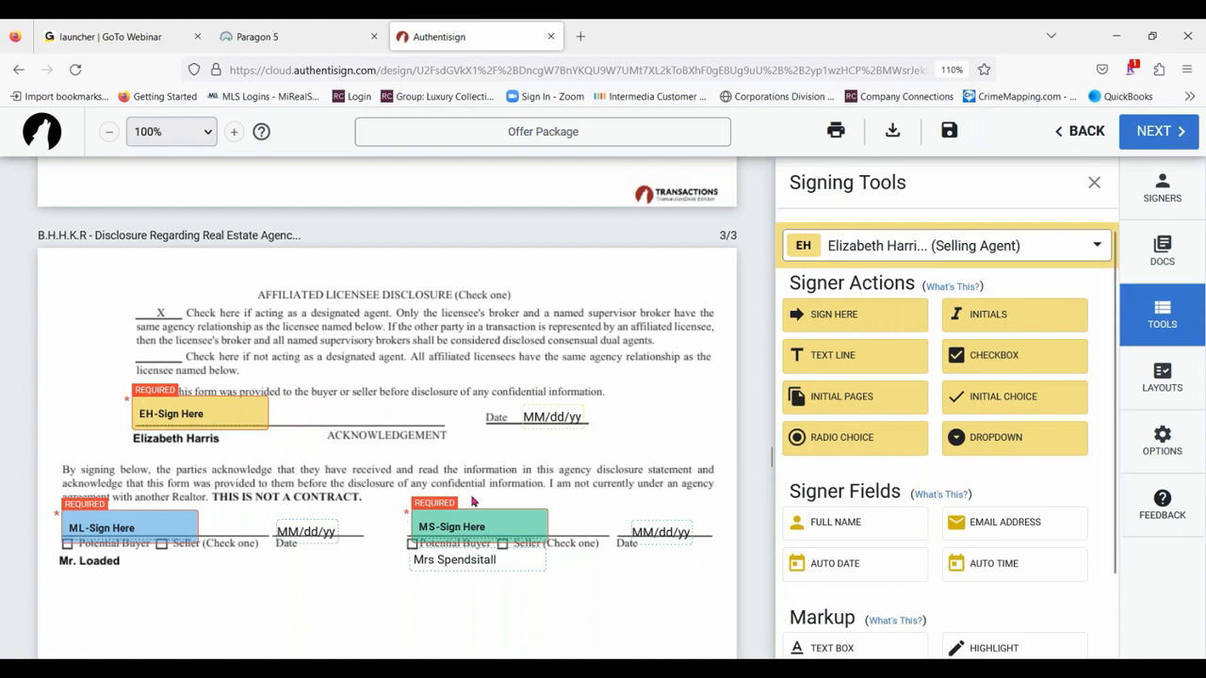
- Shift both buyers' signature blocks clear of the Potential Buyer boxes and place a selling agent checkbox on each box
{"action": "left_click_drag", "start_coordinate": [460, 520], "coordinate": [493, 515]}
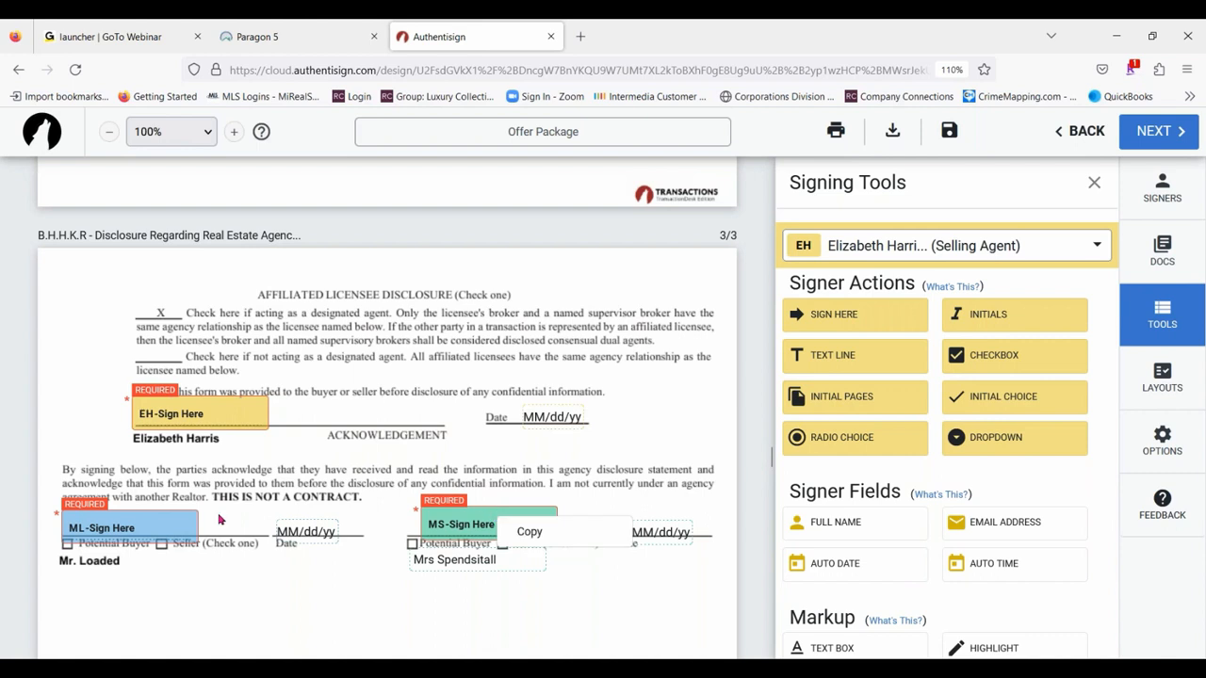
{"action": "left_click_drag", "start_coordinate": [130, 524], "coordinate": [140, 521]}
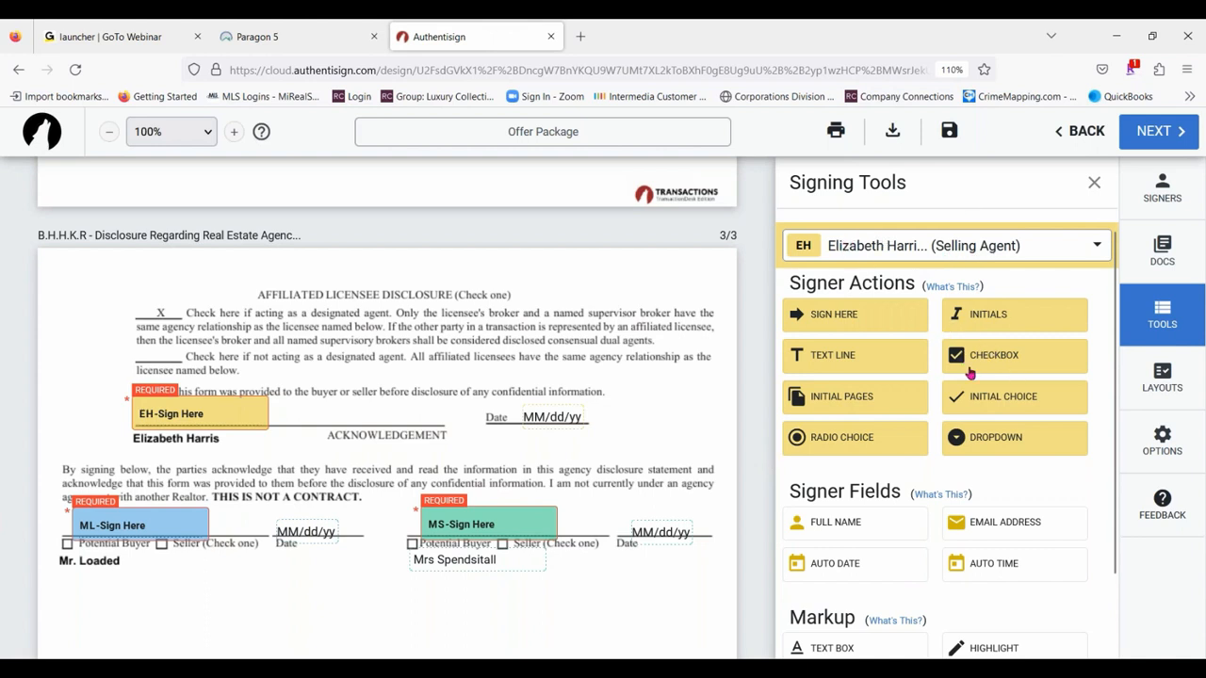
{"action": "left_click_drag", "start_coordinate": [1004, 355], "coordinate": [65, 544]}
{"action": "left_click_drag", "start_coordinate": [1008, 355], "coordinate": [409, 542]}
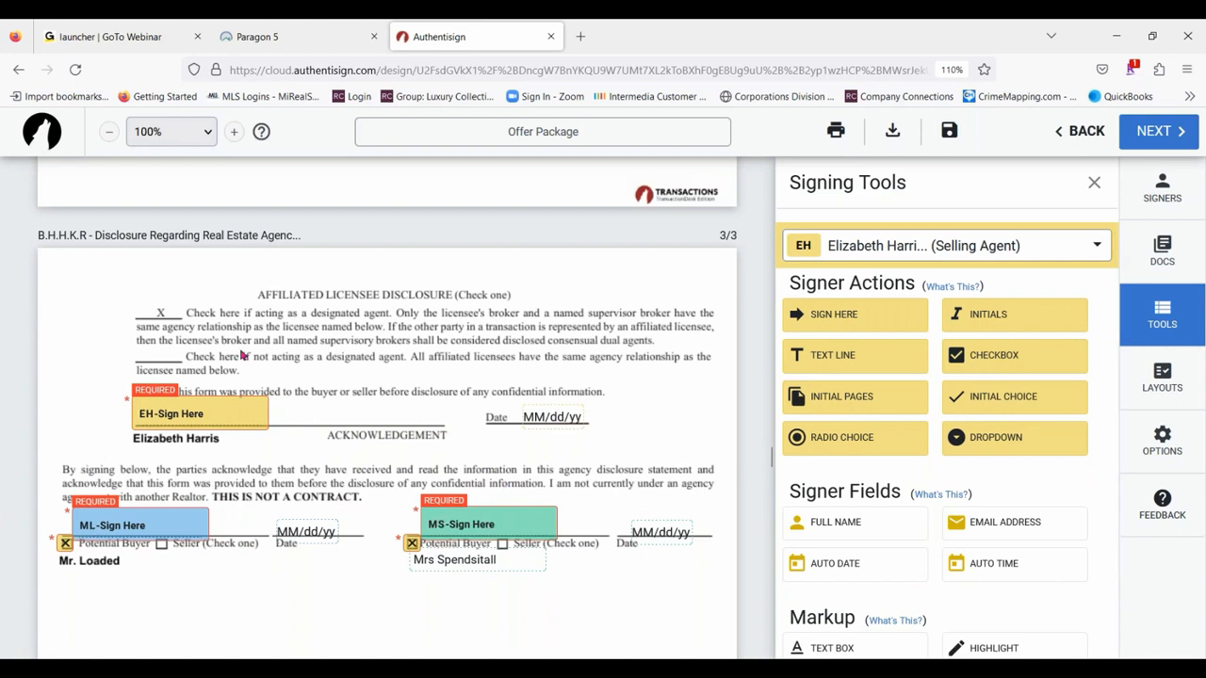
- Place initial blocks for both buyers side by side on the Buyer's Initial line of the Sellers Disclosure's first page
{"action": "scroll", "coordinate": [242, 355], "scroll_direction": "down", "scroll_amount": 10}
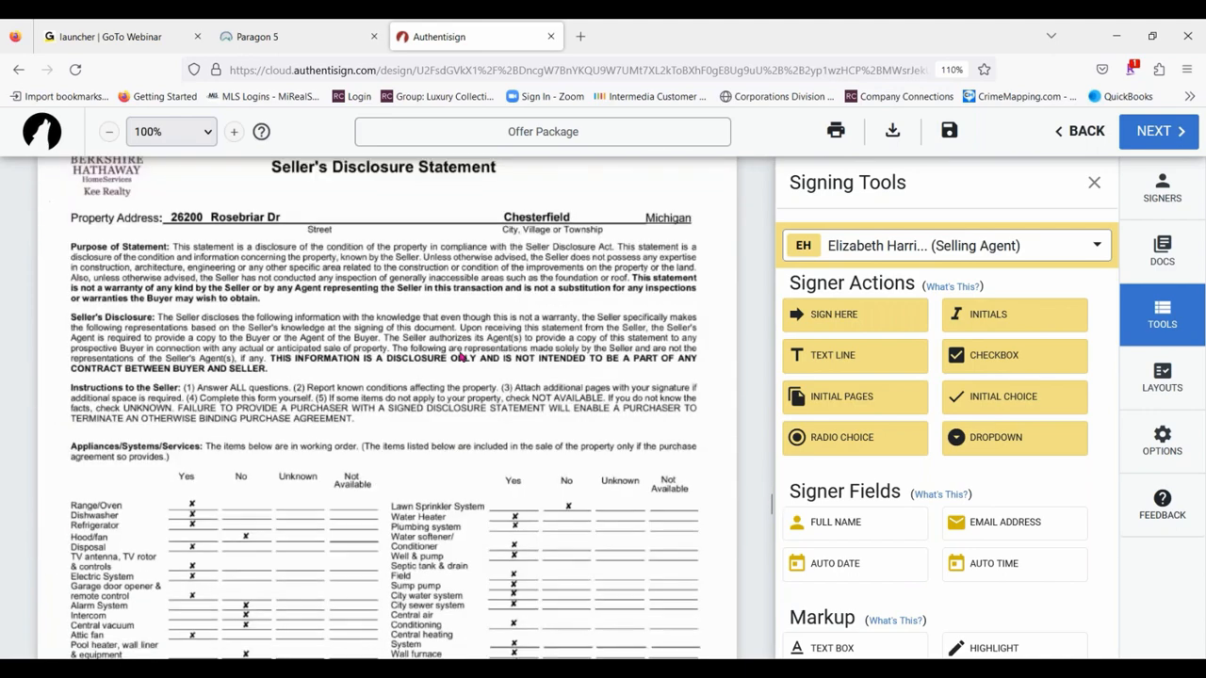
{"action": "scroll", "coordinate": [462, 358], "scroll_direction": "down", "scroll_amount": 5}
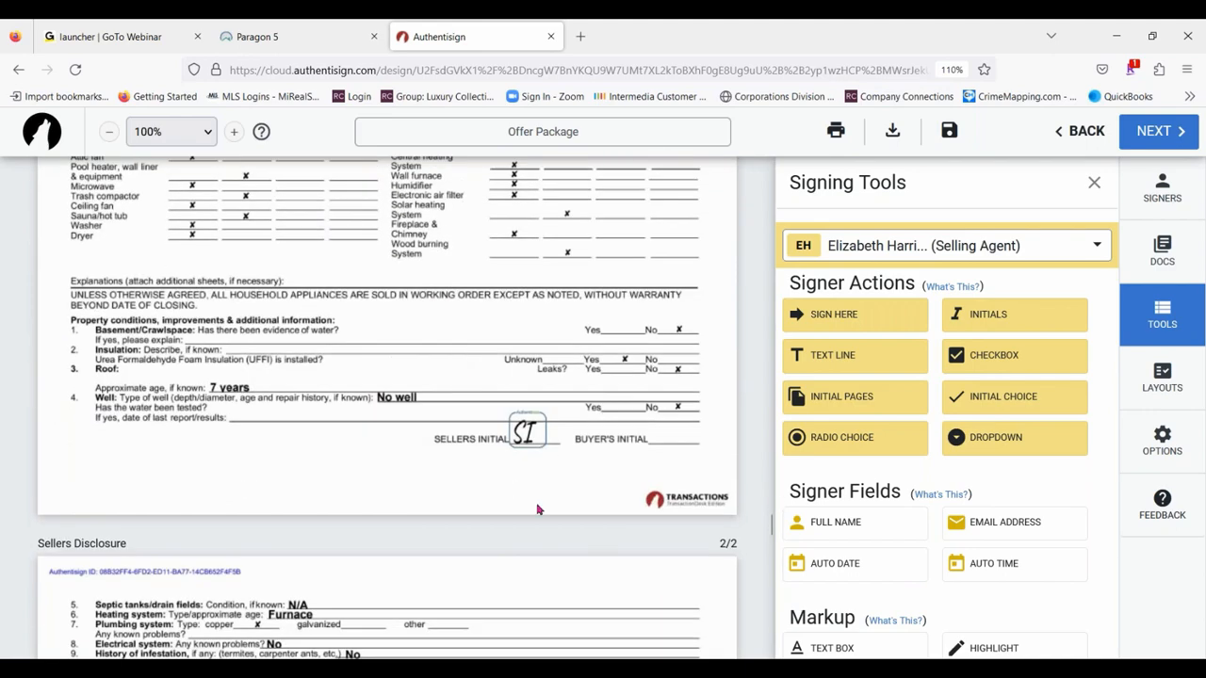
{"action": "left_click", "coordinate": [1001, 249]}
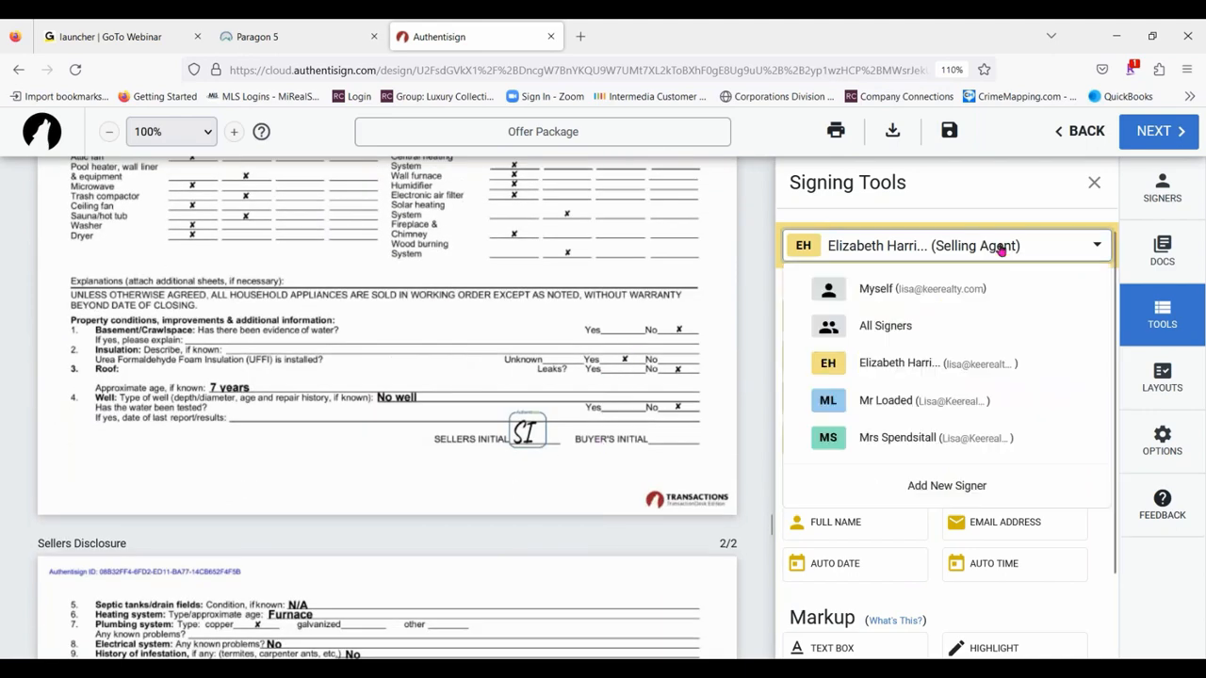
{"action": "left_click", "coordinate": [937, 403]}
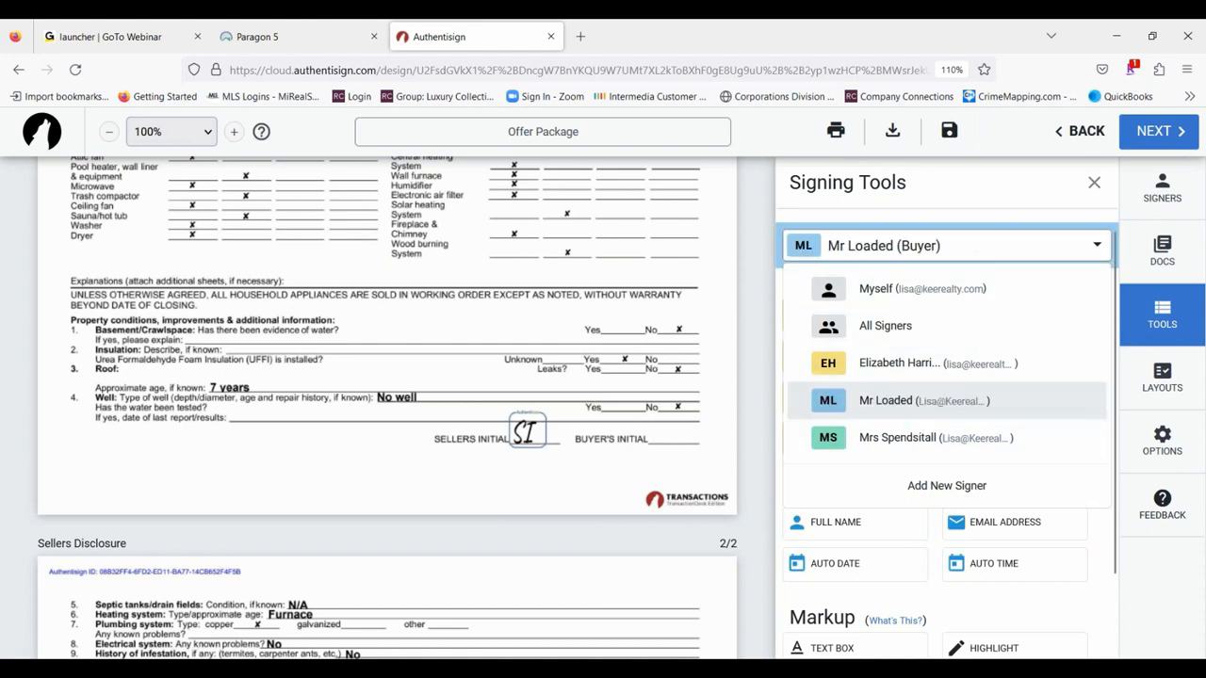
{"action": "left_click_drag", "start_coordinate": [1023, 315], "coordinate": [641, 422]}
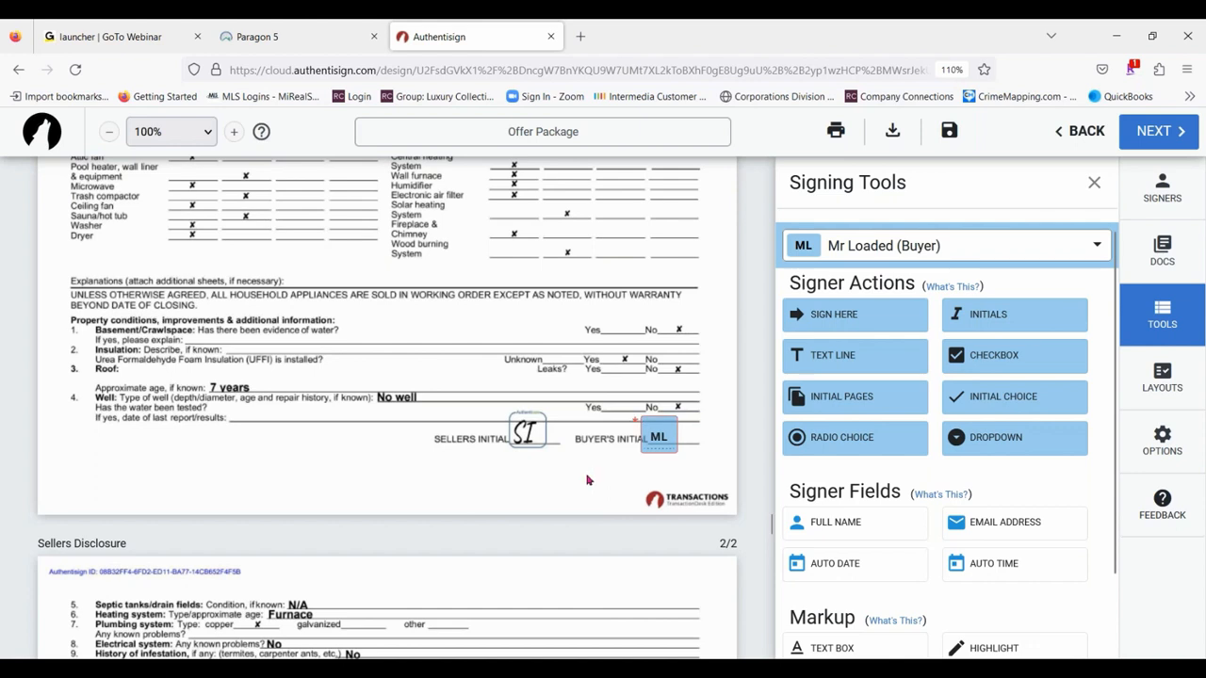
{"action": "left_click", "coordinate": [934, 241]}
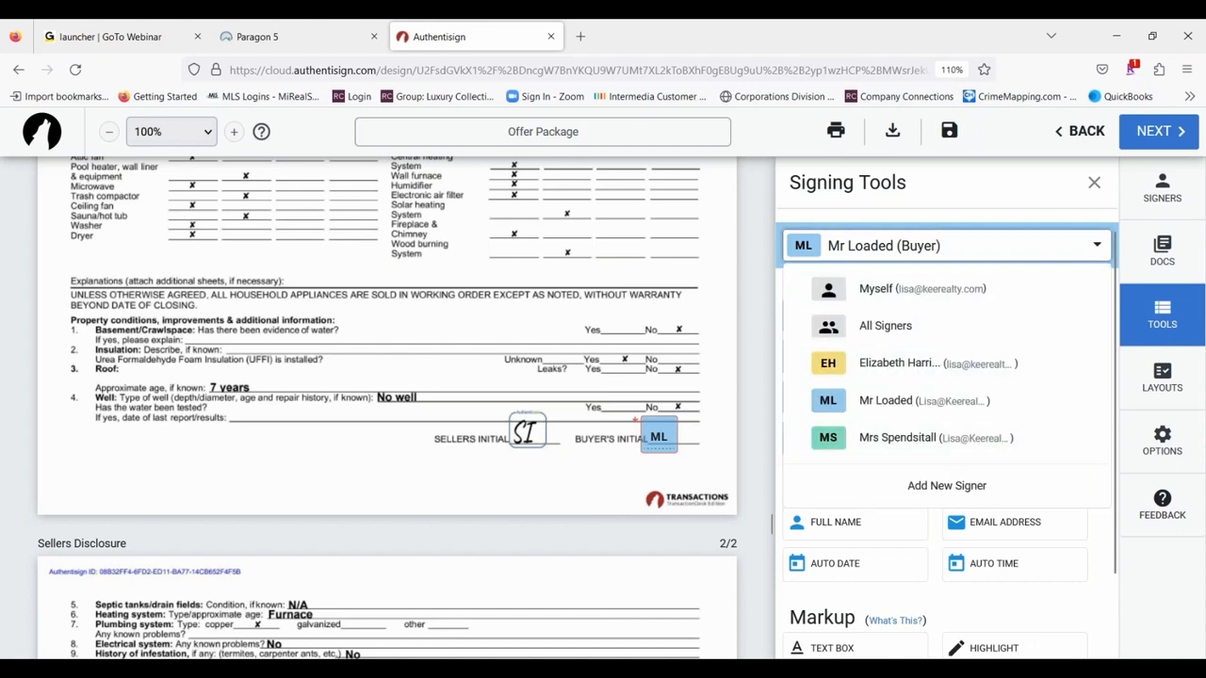
{"action": "left_click", "coordinate": [939, 440]}
{"action": "left_click_drag", "start_coordinate": [1001, 315], "coordinate": [695, 437]}
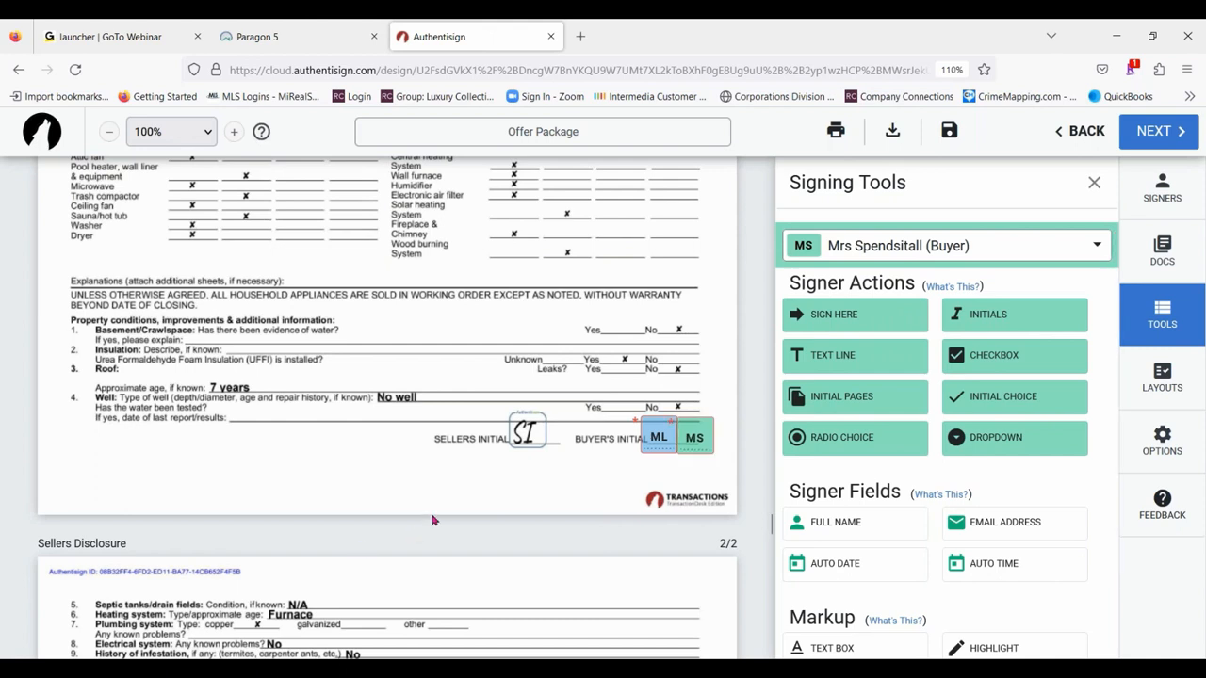
- Increase the scale of the first buyer's initial block slightly and close its settings
{"action": "left_click", "coordinate": [657, 439]}
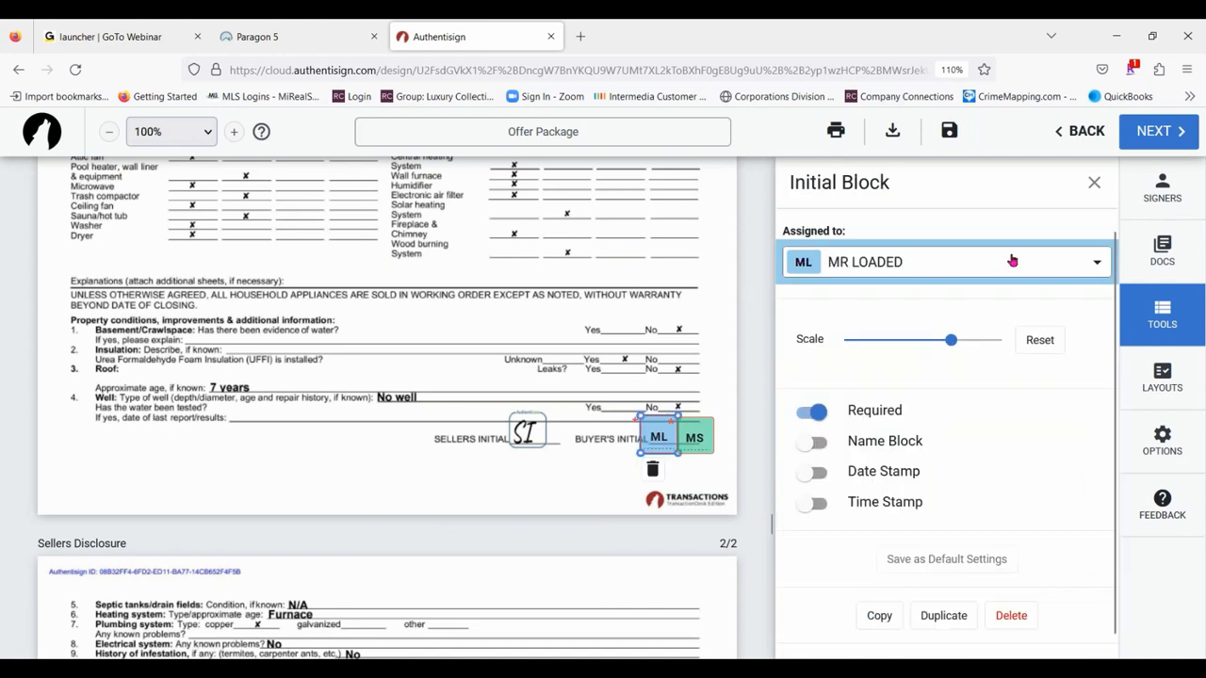
{"action": "left_click_drag", "start_coordinate": [950, 340], "coordinate": [970, 362]}
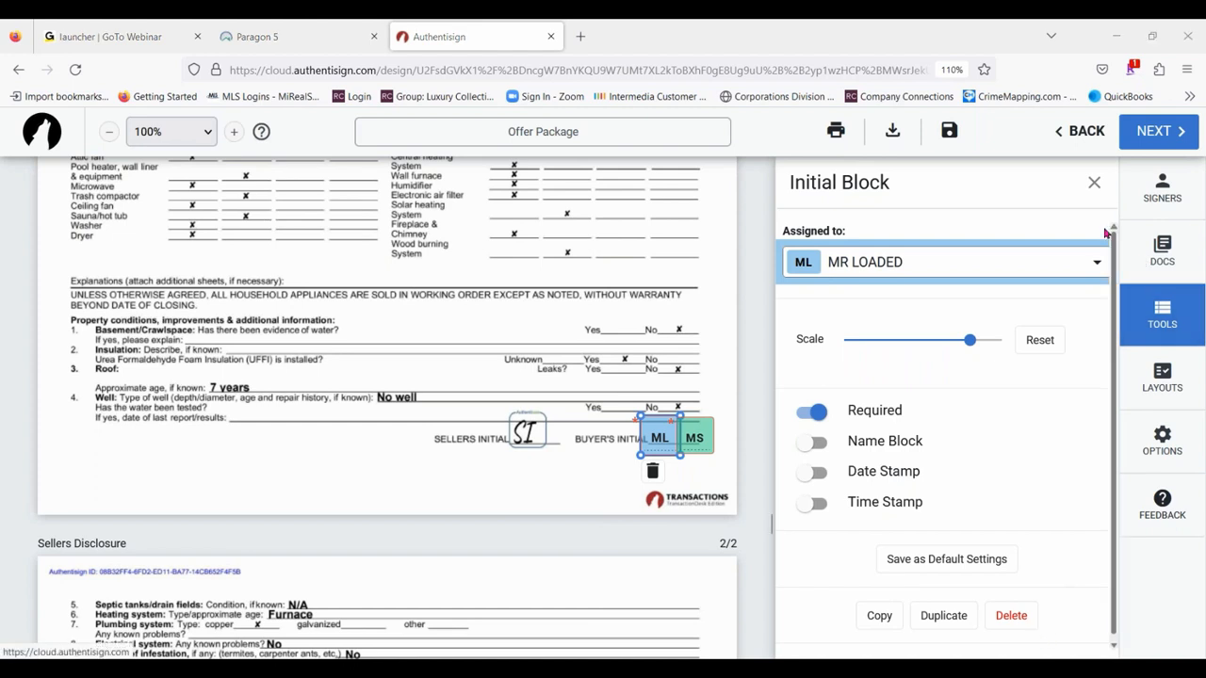
{"action": "left_click", "coordinate": [1093, 185]}
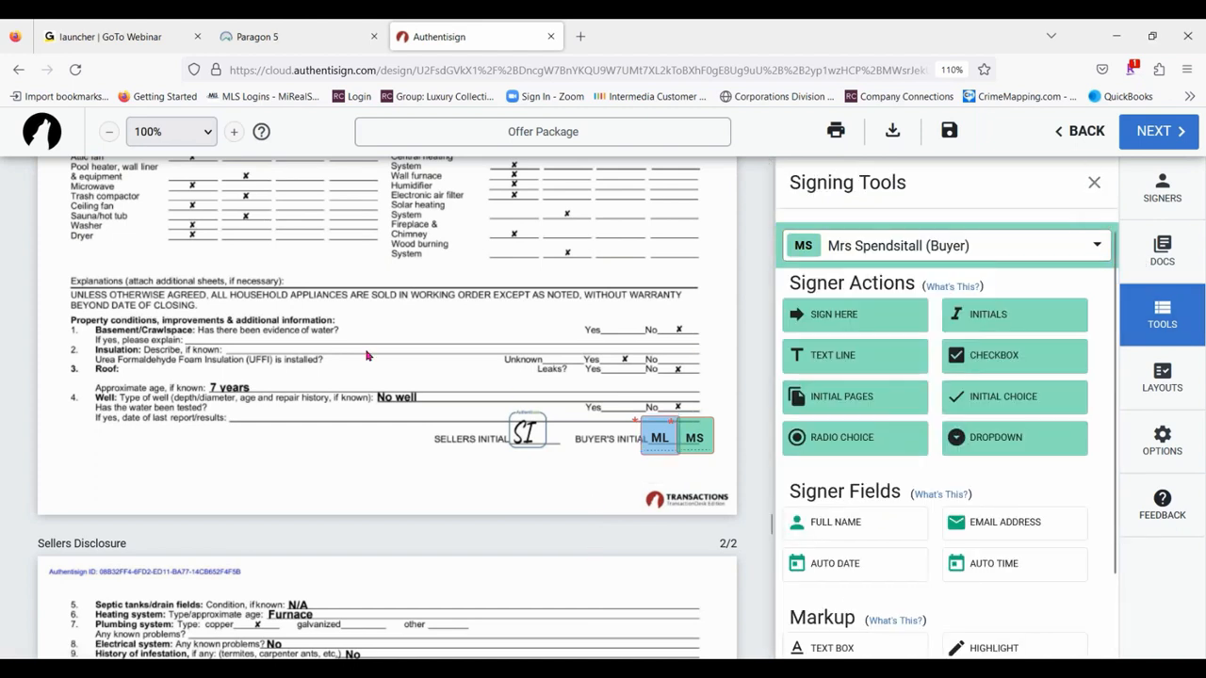
- Set up Initial Pages with the Large initial size and placement at the bottom of the document
{"action": "scroll", "coordinate": [603, 370], "scroll_direction": "down", "scroll_amount": 15}
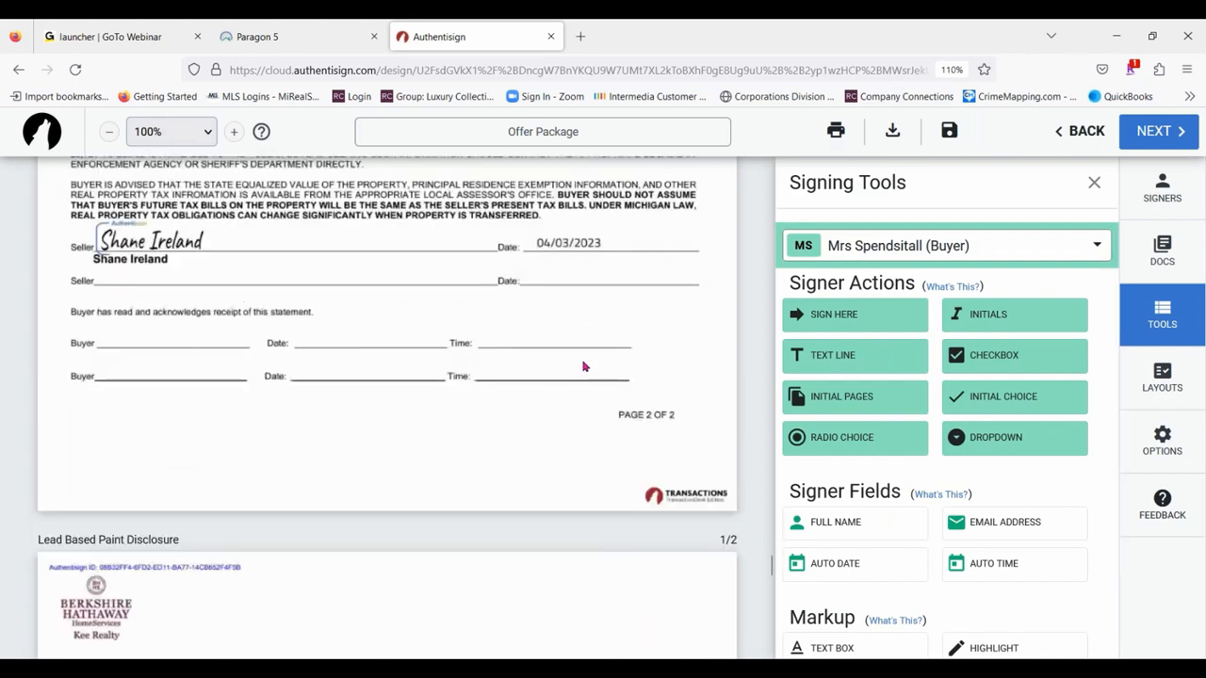
{"action": "scroll", "coordinate": [583, 366], "scroll_direction": "down", "scroll_amount": 5}
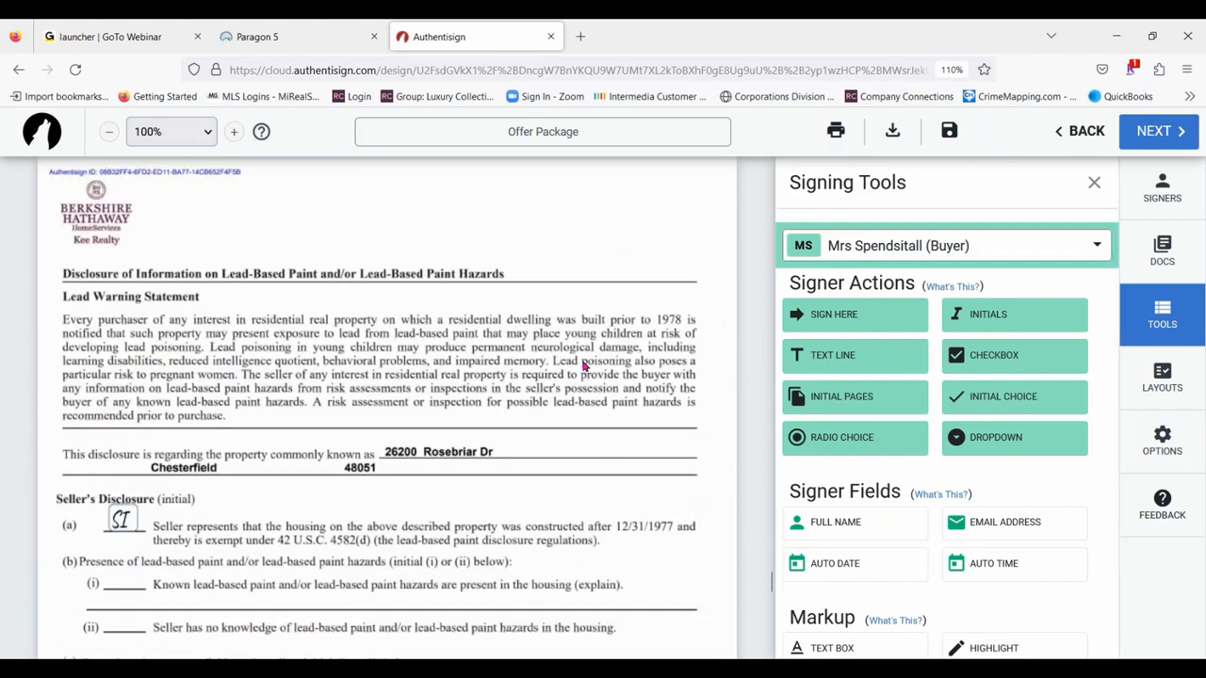
{"action": "scroll", "coordinate": [583, 366], "scroll_direction": "down", "scroll_amount": 5}
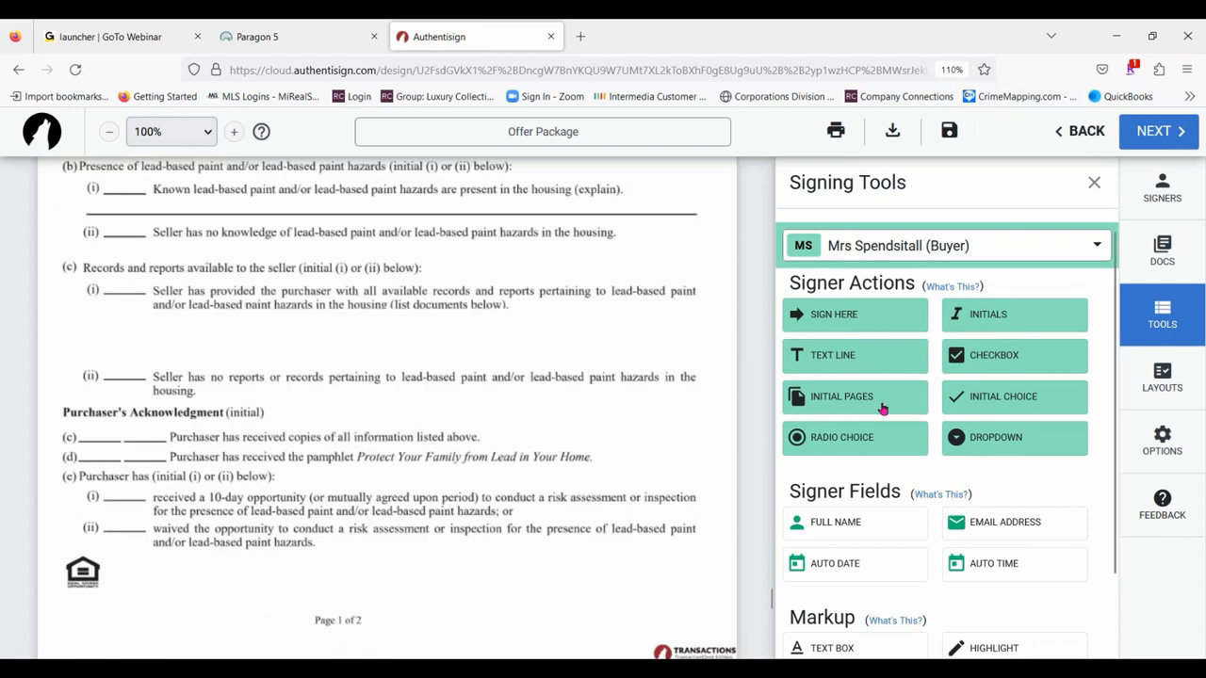
{"action": "scroll", "coordinate": [356, 292], "scroll_direction": "down", "scroll_amount": 10}
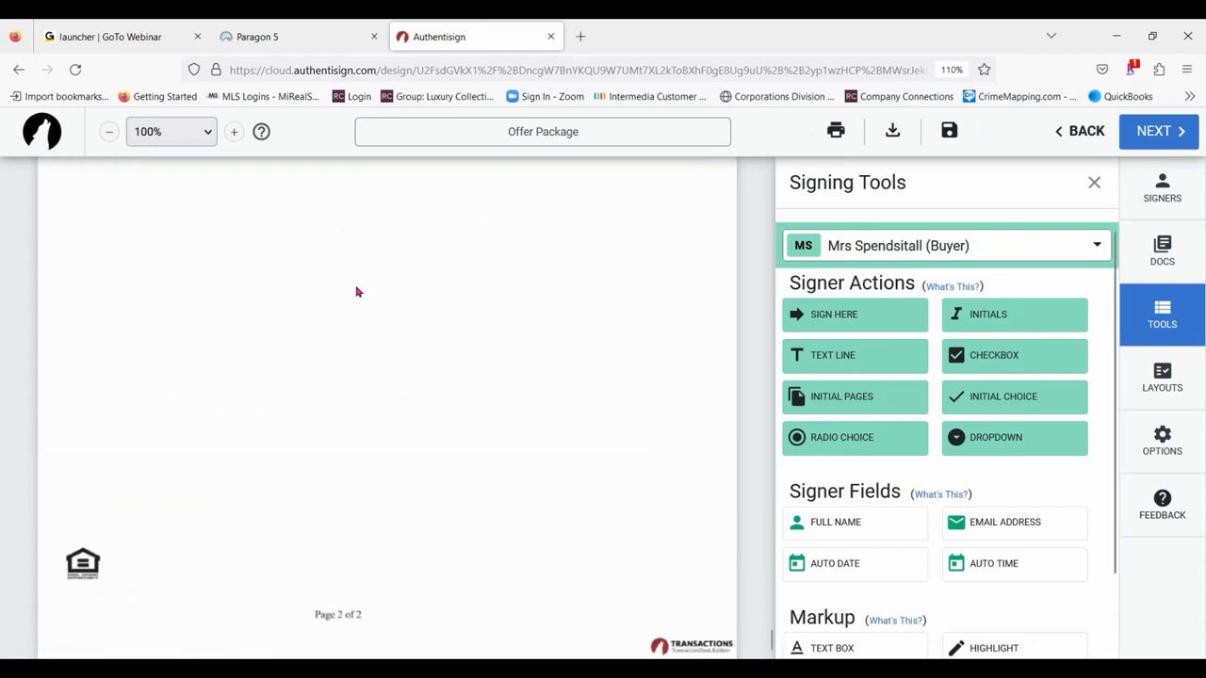
{"action": "scroll", "coordinate": [390, 302], "scroll_direction": "down", "scroll_amount": 20}
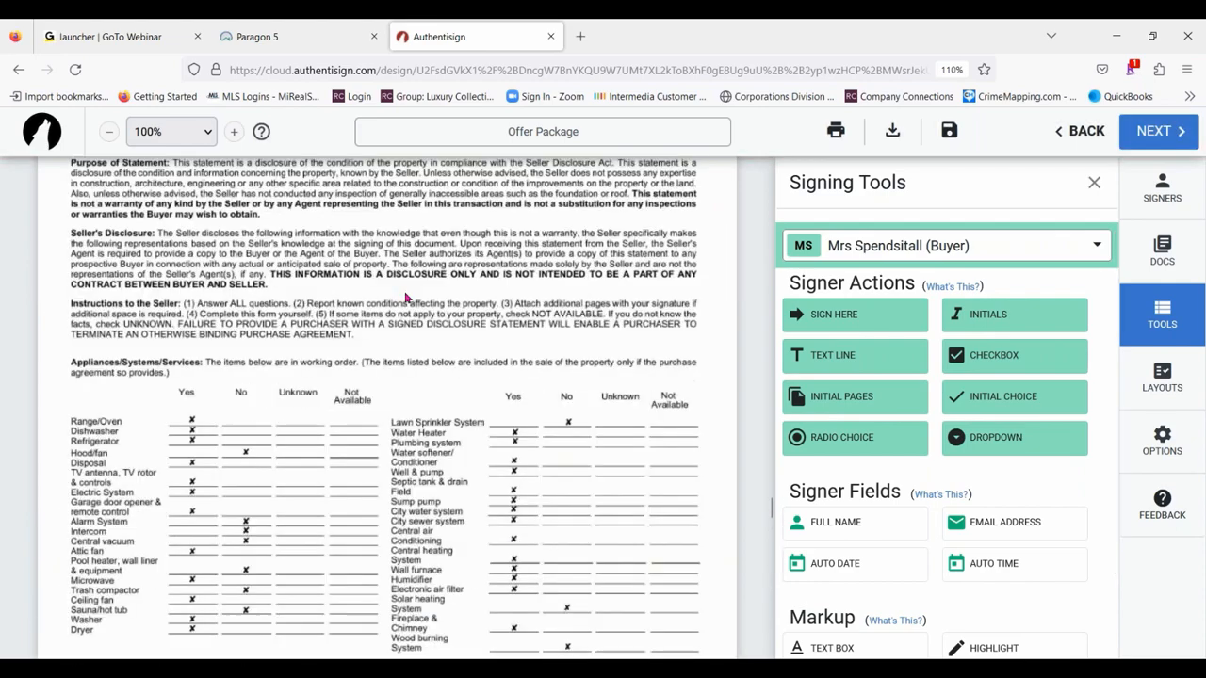
{"action": "scroll", "coordinate": [407, 298], "scroll_direction": "up", "scroll_amount": 7}
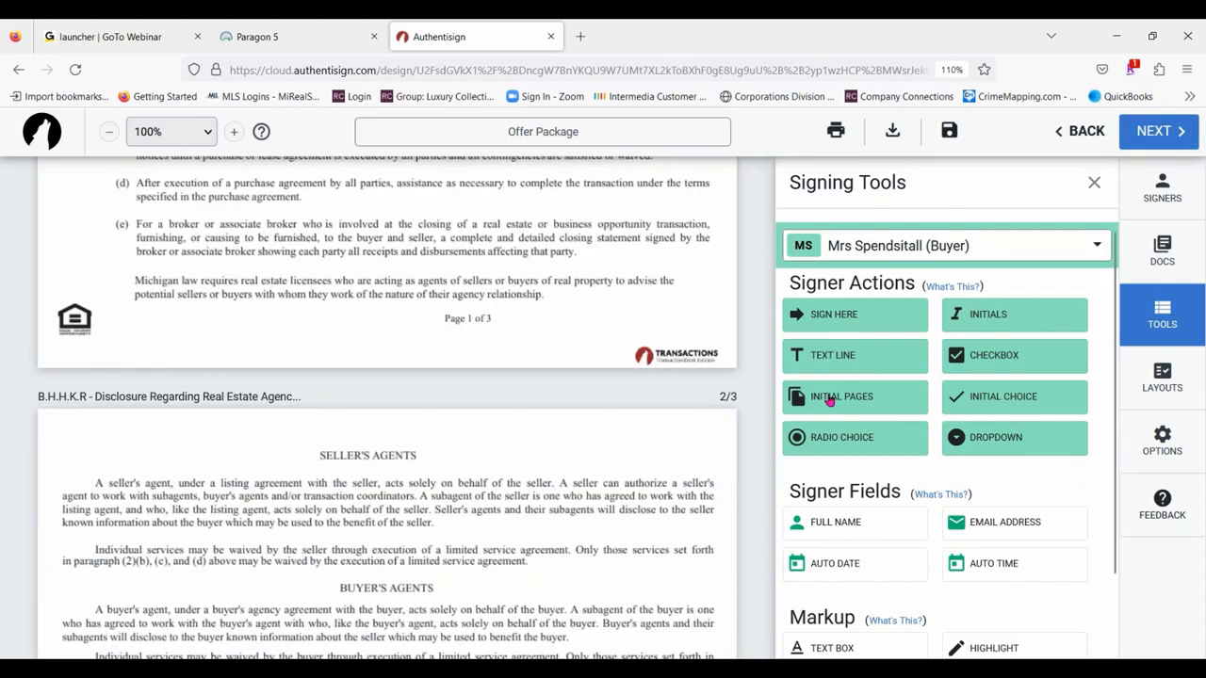
{"action": "left_click", "coordinate": [829, 400]}
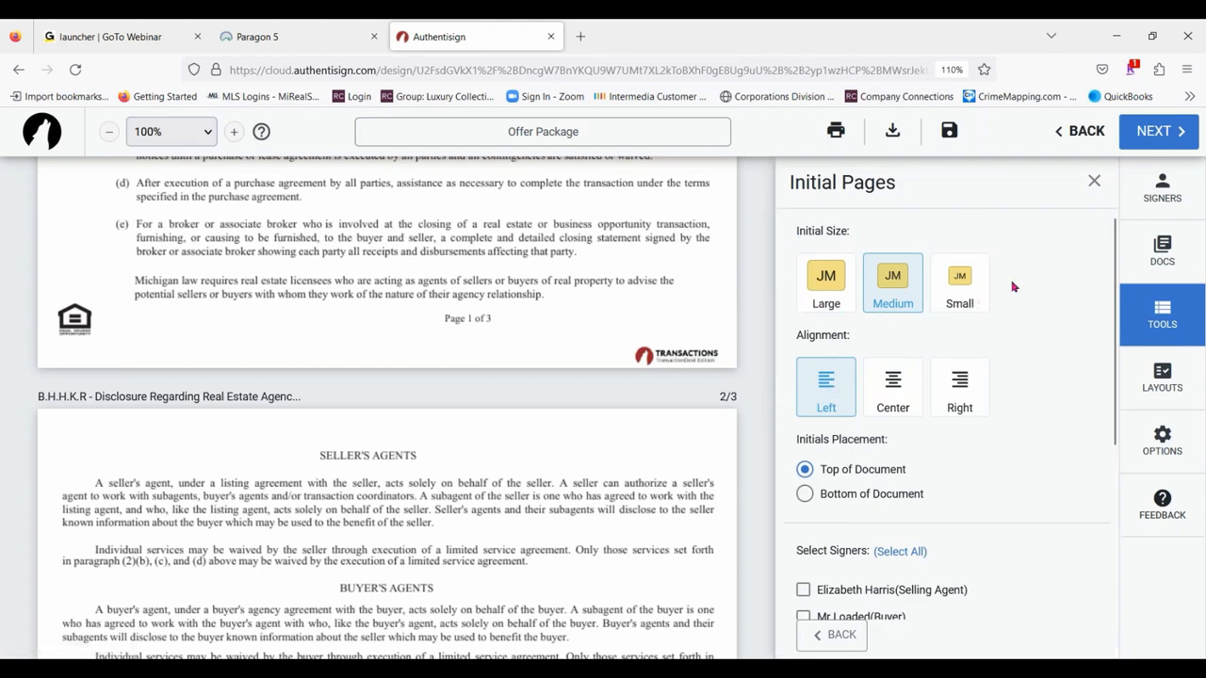
{"action": "left_click", "coordinate": [820, 282]}
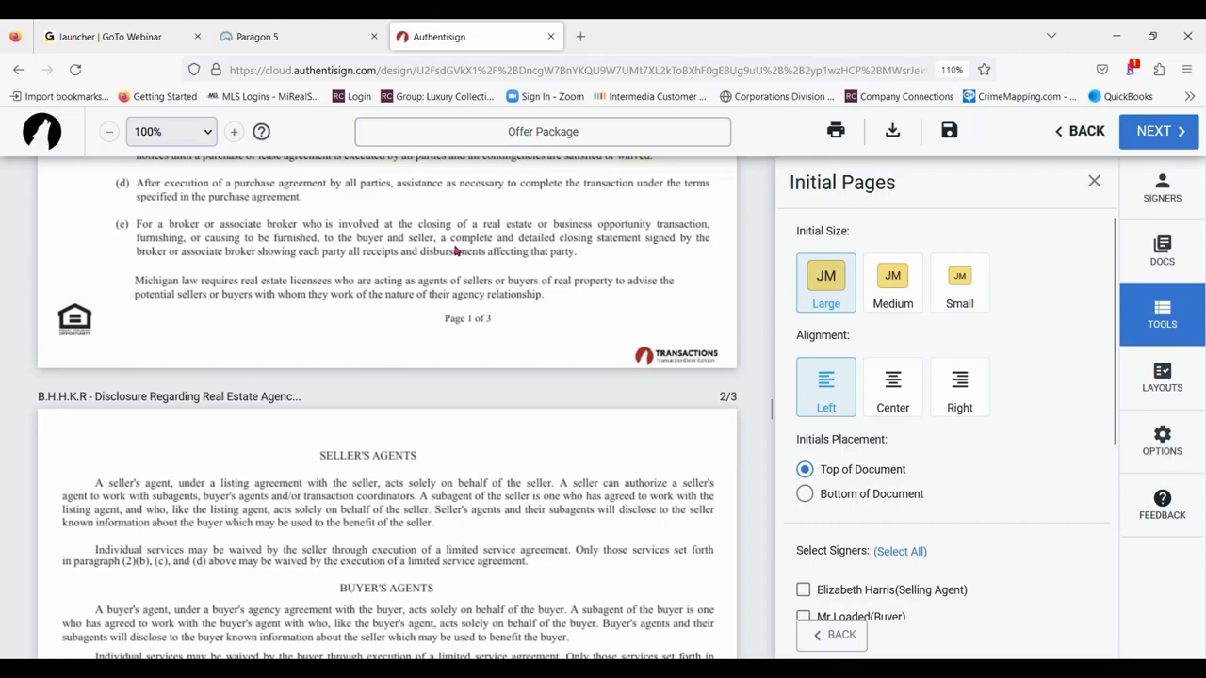
{"action": "scroll", "coordinate": [455, 251], "scroll_direction": "down", "scroll_amount": 20}
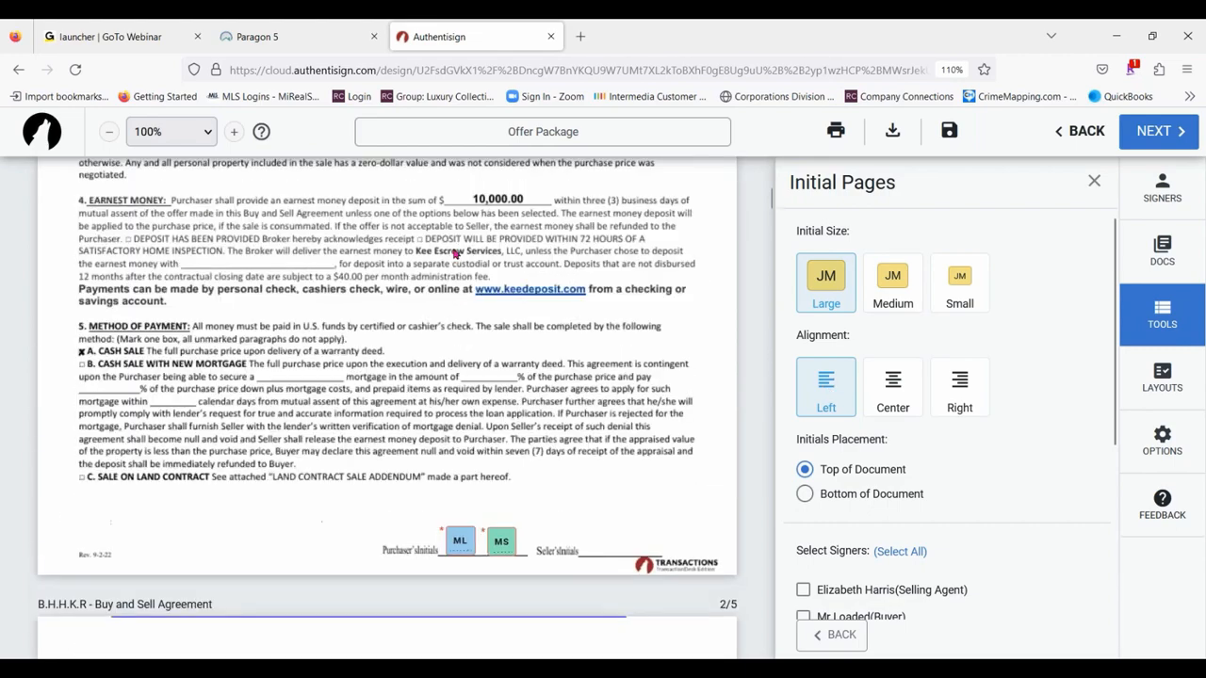
{"action": "scroll", "coordinate": [455, 252], "scroll_direction": "up", "scroll_amount": 2}
{"action": "scroll", "coordinate": [455, 252], "scroll_direction": "down", "scroll_amount": 4}
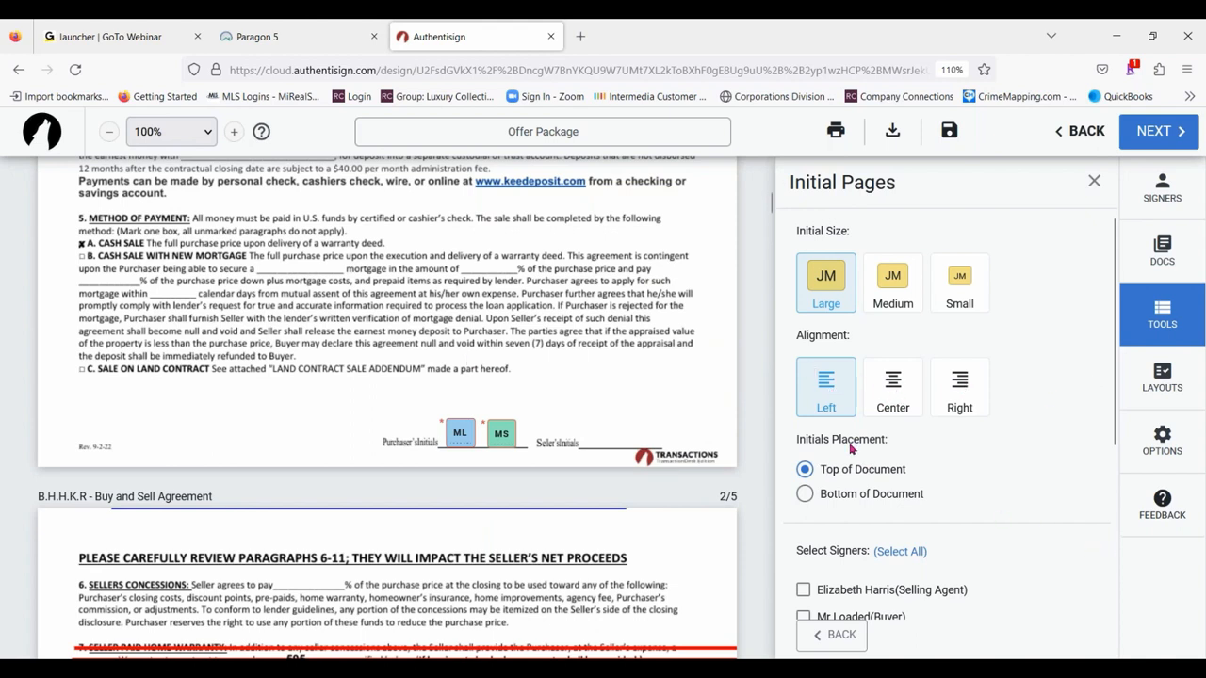
{"action": "left_click", "coordinate": [805, 494]}
- Select both buyers as the signers and include the B.H.H.K.R - Buy and Sell Agreement for page initials
{"action": "scroll", "coordinate": [976, 350], "scroll_direction": "down", "scroll_amount": 3}
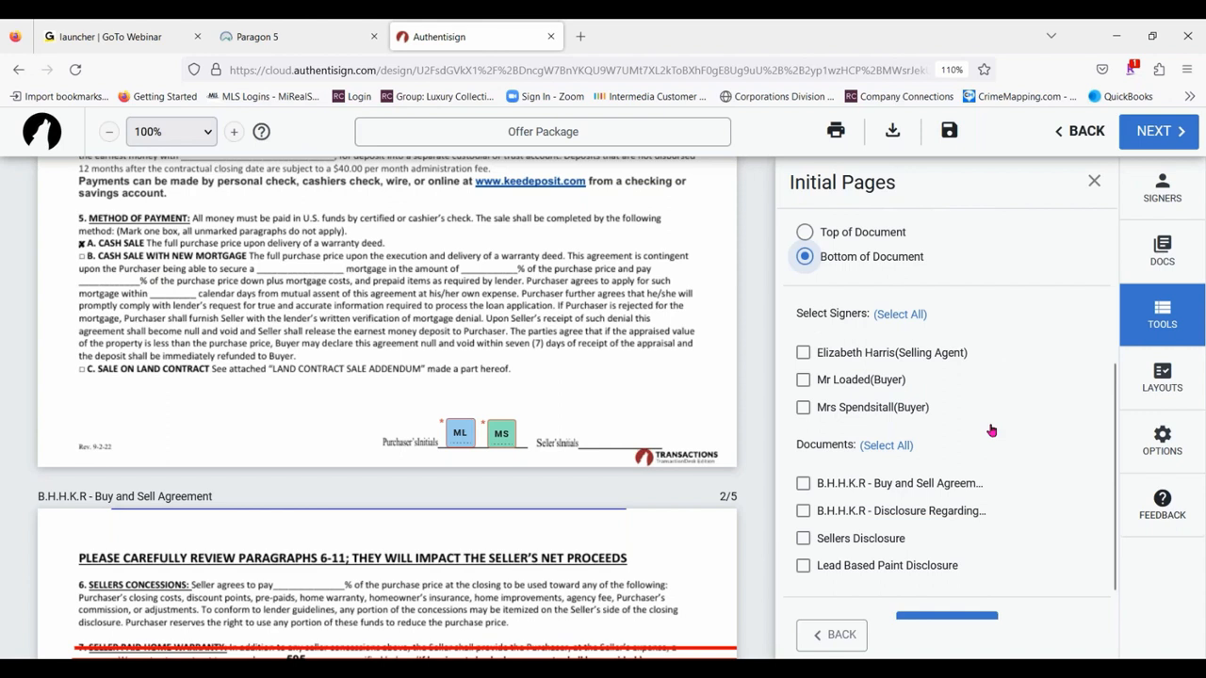
{"action": "left_click", "coordinate": [803, 379]}
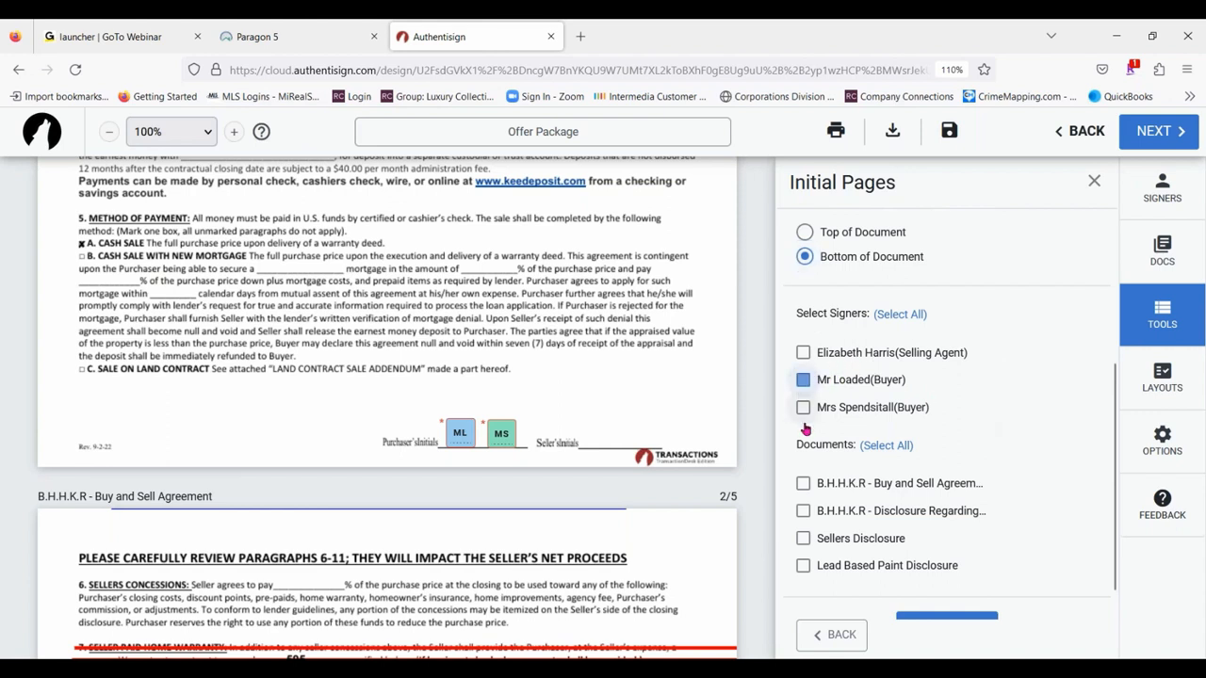
{"action": "left_click", "coordinate": [804, 408]}
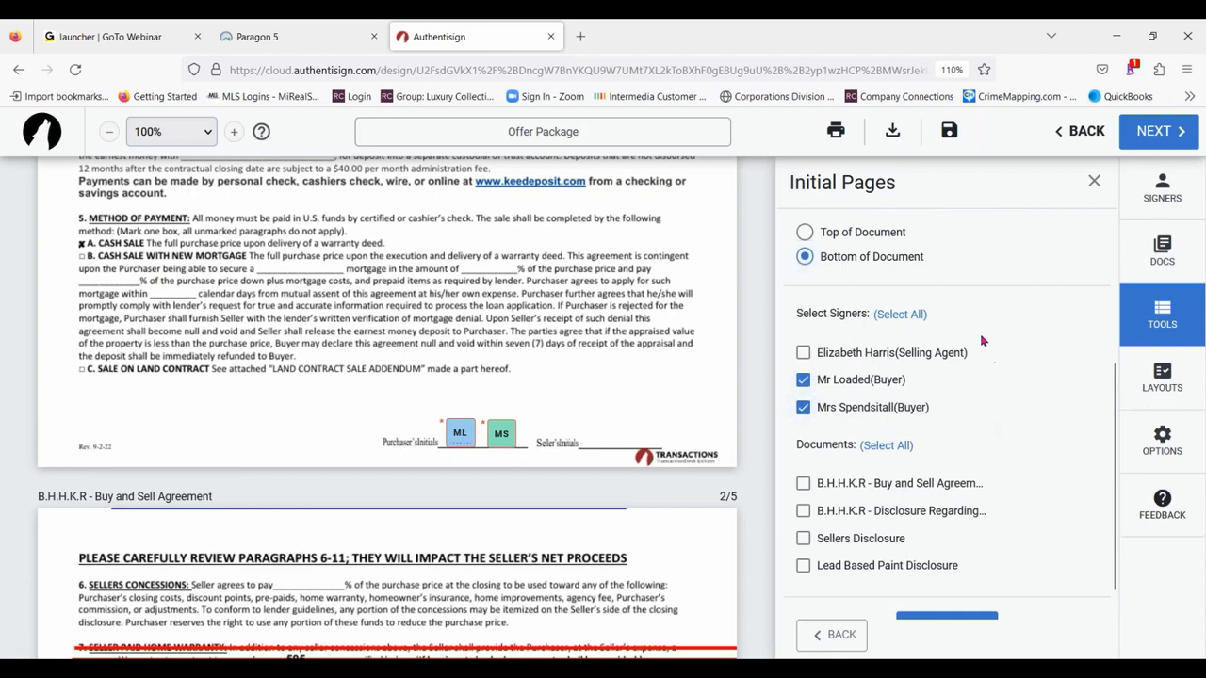
{"action": "scroll", "coordinate": [989, 330], "scroll_direction": "down", "scroll_amount": 1}
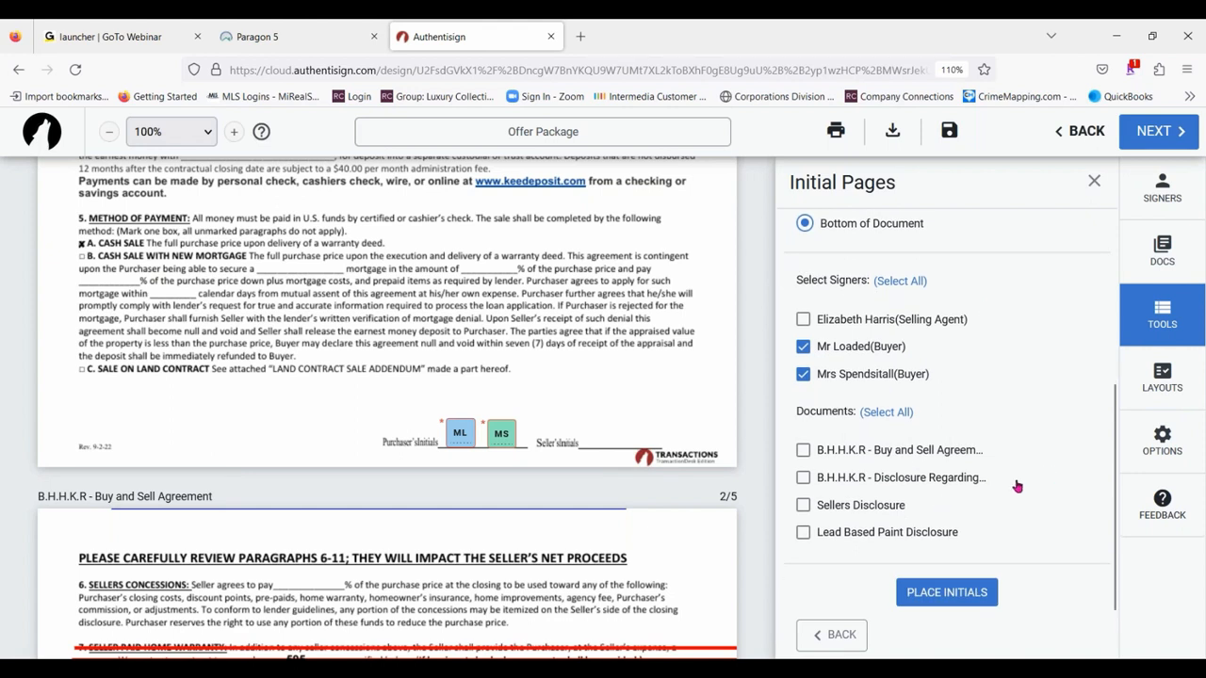
{"action": "left_click", "coordinate": [803, 451]}
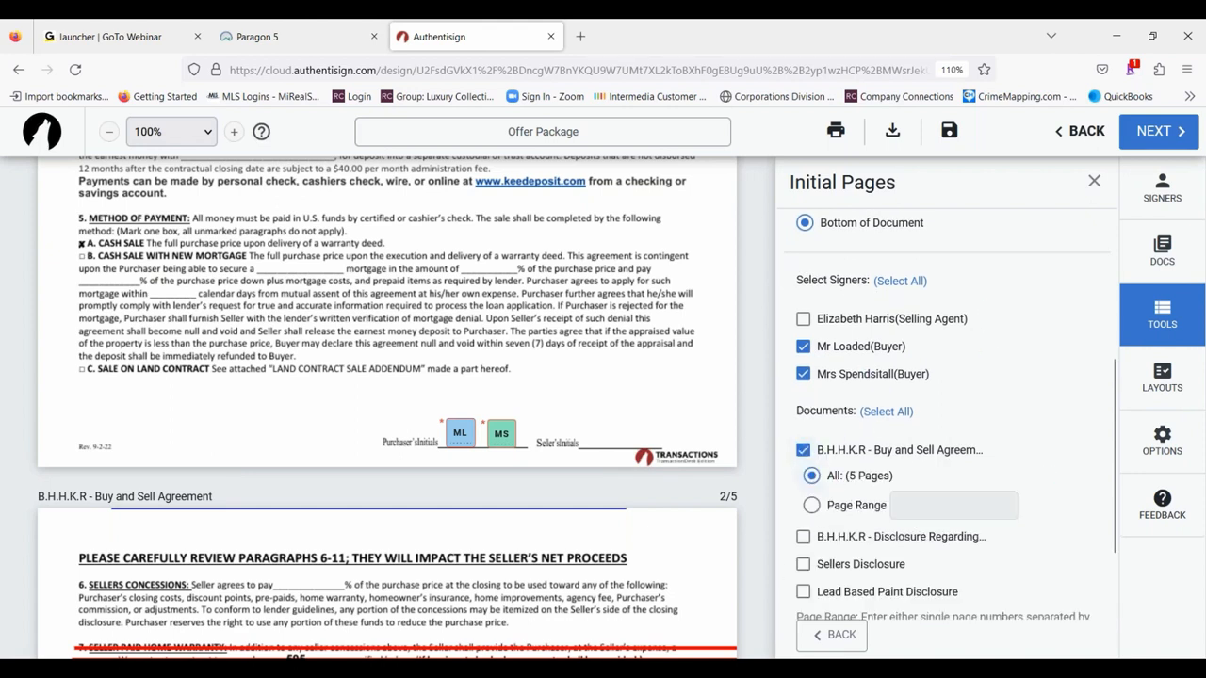
- Limit the Buy and Sell Agreement to page range 1-4 and place the buyers' initials on those pages
{"action": "scroll", "coordinate": [338, 432], "scroll_direction": "down", "scroll_amount": 15}
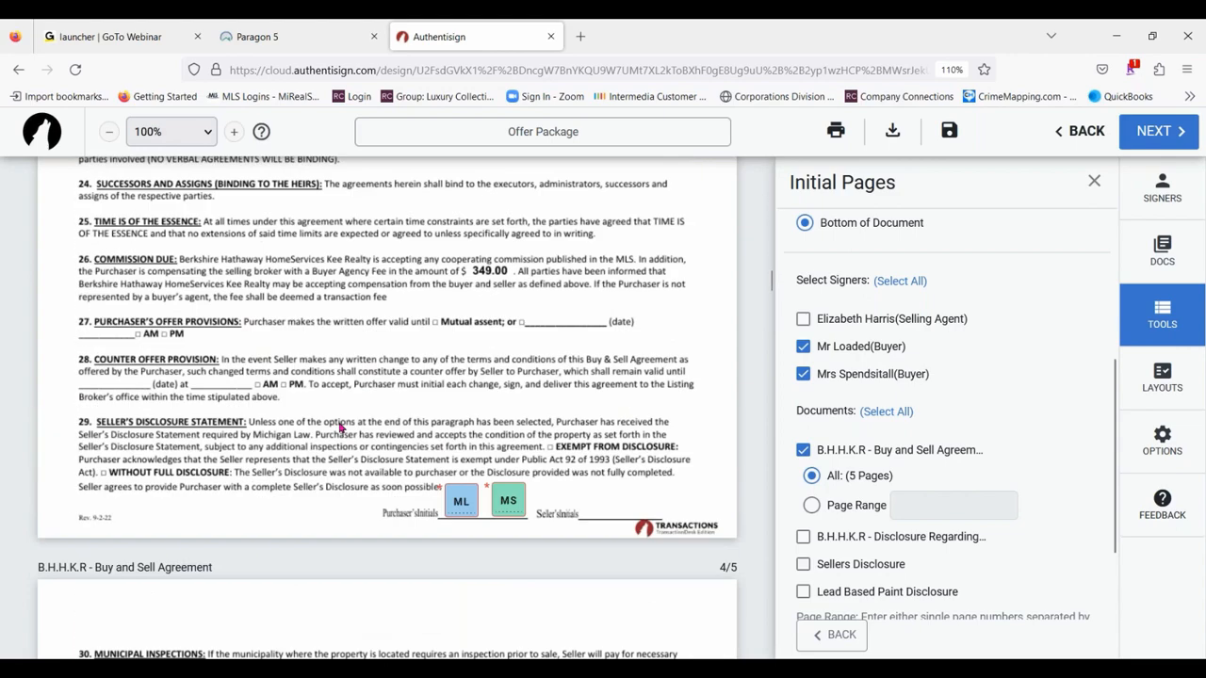
{"action": "scroll", "coordinate": [401, 399], "scroll_direction": "down", "scroll_amount": 10}
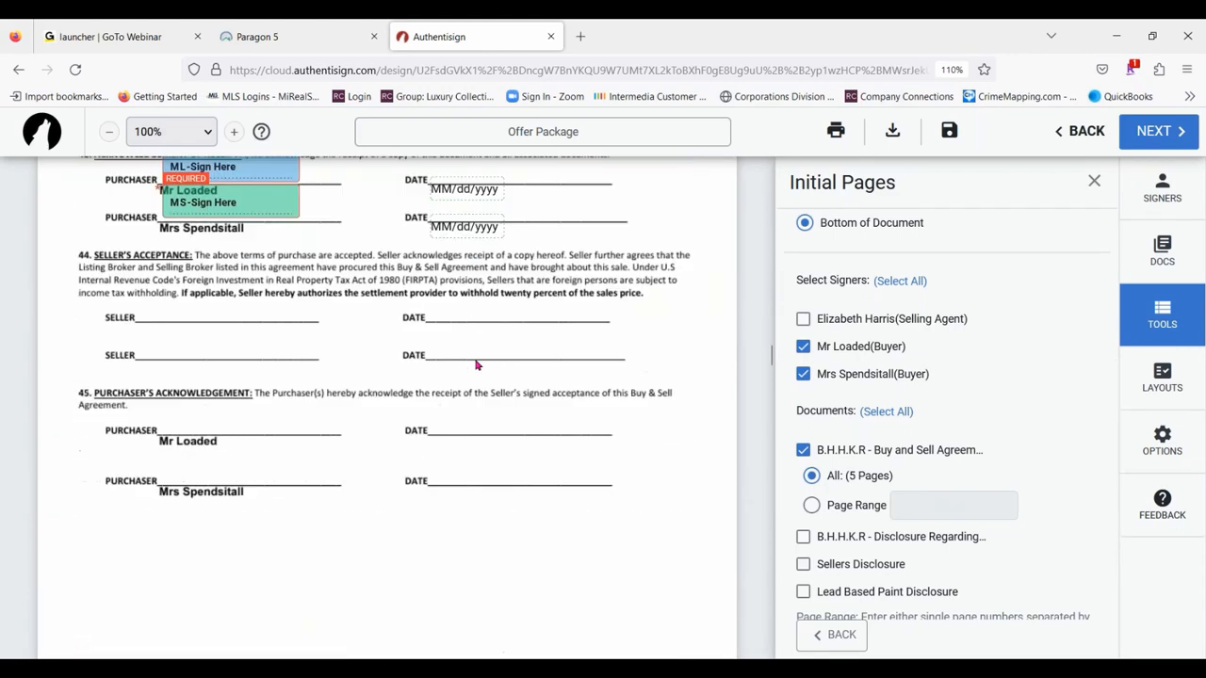
{"action": "scroll", "coordinate": [477, 364], "scroll_direction": "down", "scroll_amount": 3}
{"action": "scroll", "coordinate": [479, 367], "scroll_direction": "up", "scroll_amount": 4}
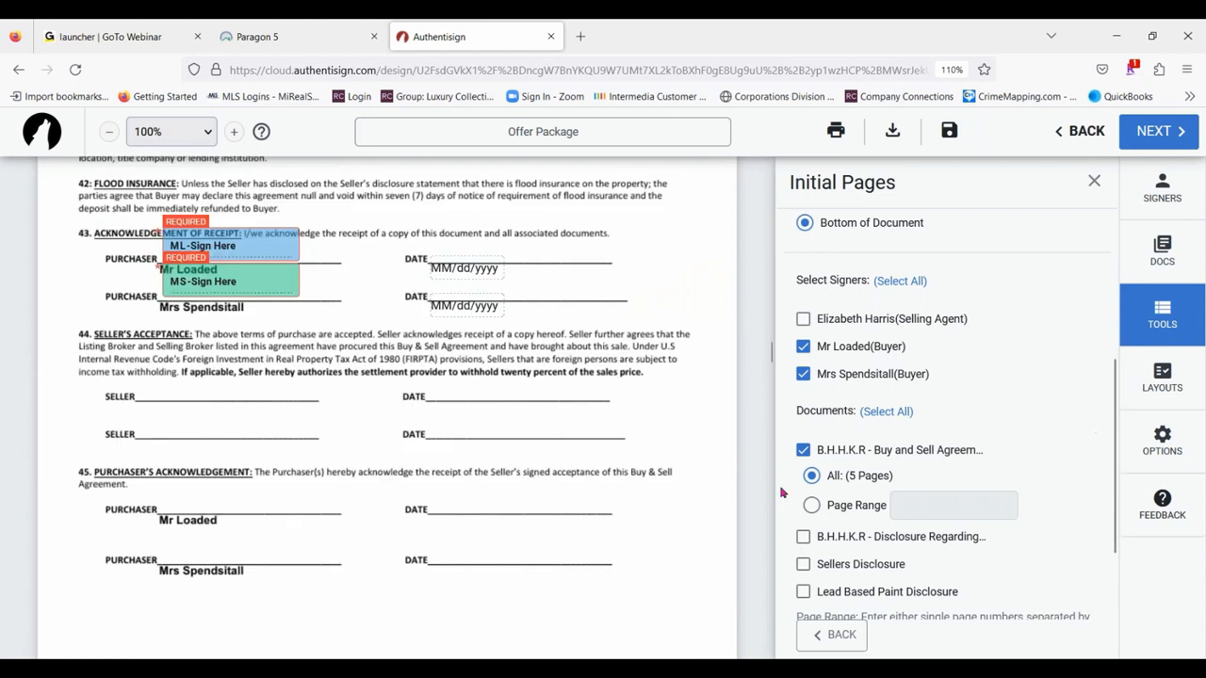
{"action": "left_click", "coordinate": [812, 506]}
{"action": "left_click", "coordinate": [941, 504]}
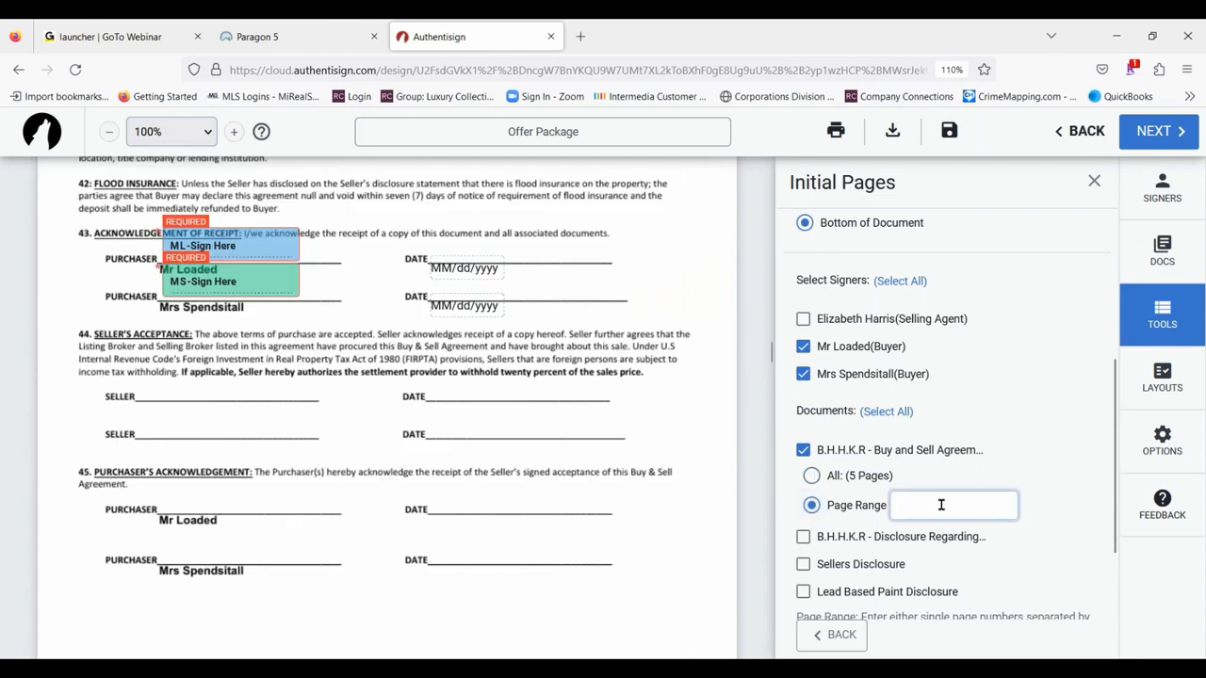
{"action": "type", "text": "1-4"}
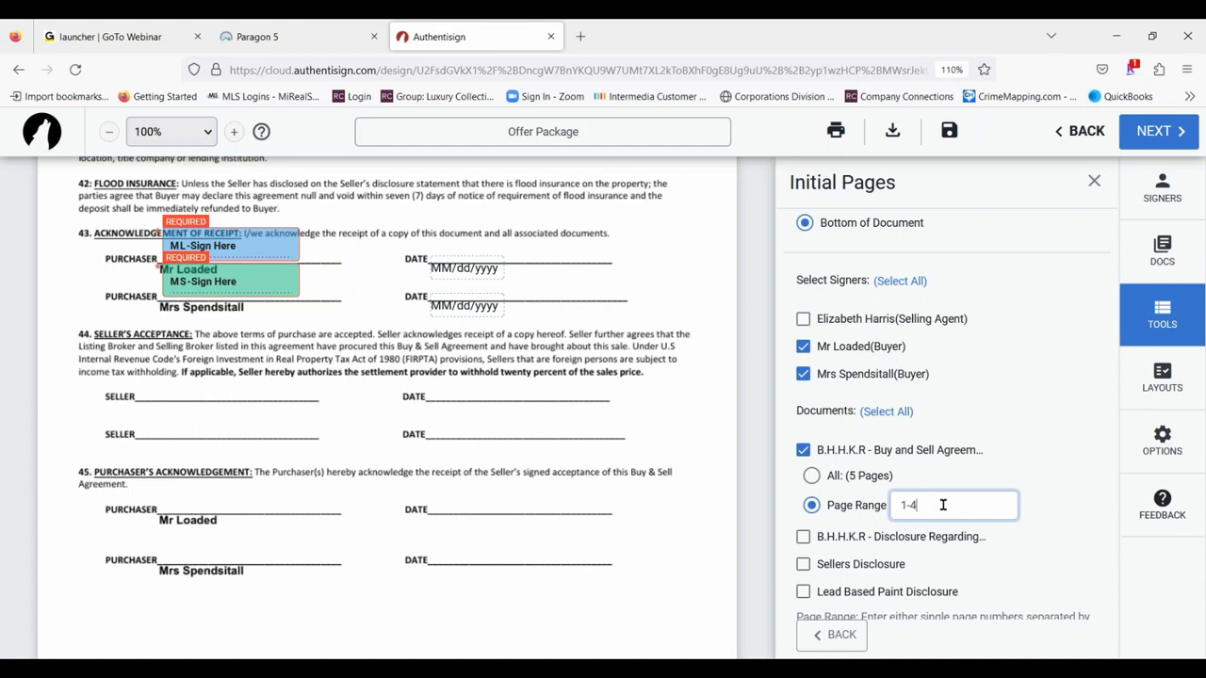
{"action": "scroll", "coordinate": [952, 377], "scroll_direction": "down", "scroll_amount": 2}
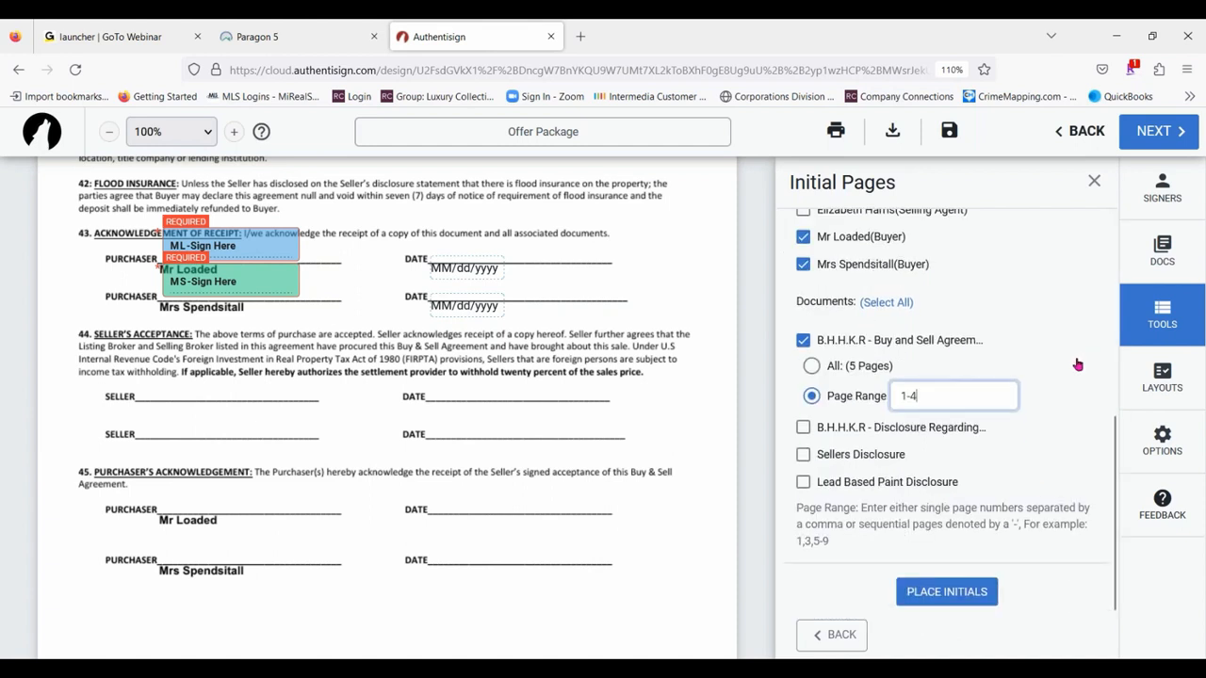
{"action": "left_click", "coordinate": [951, 604]}
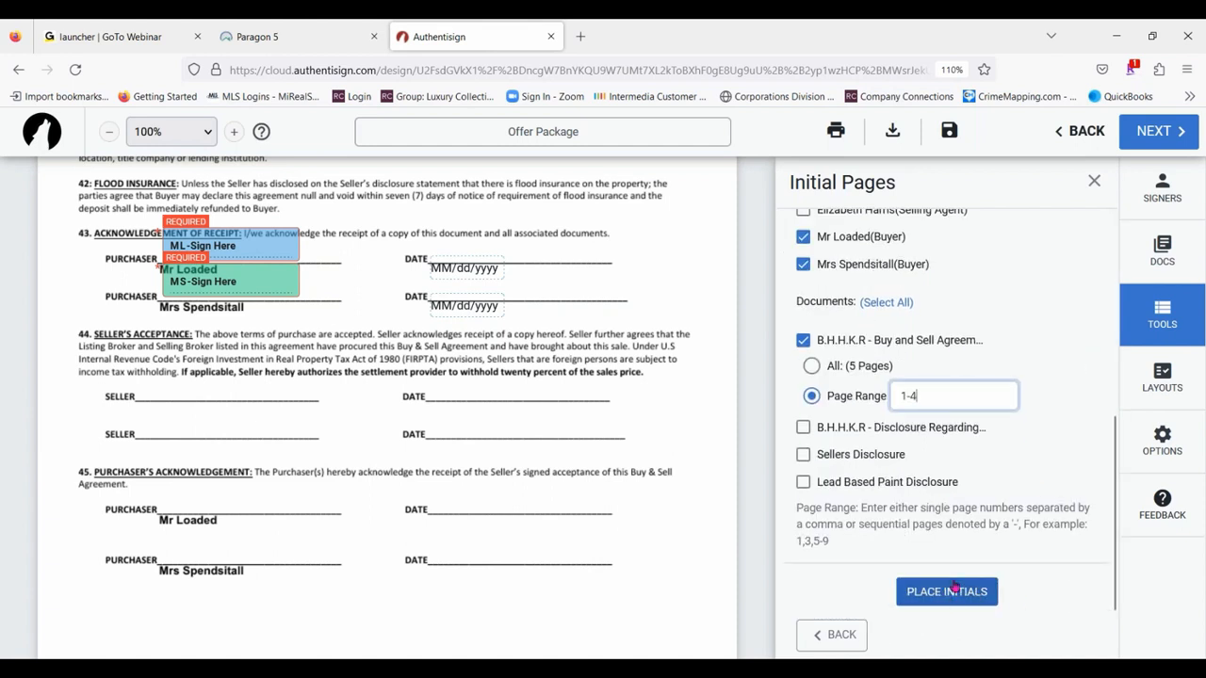
{"action": "scroll", "coordinate": [659, 539], "scroll_direction": "down", "scroll_amount": 3}
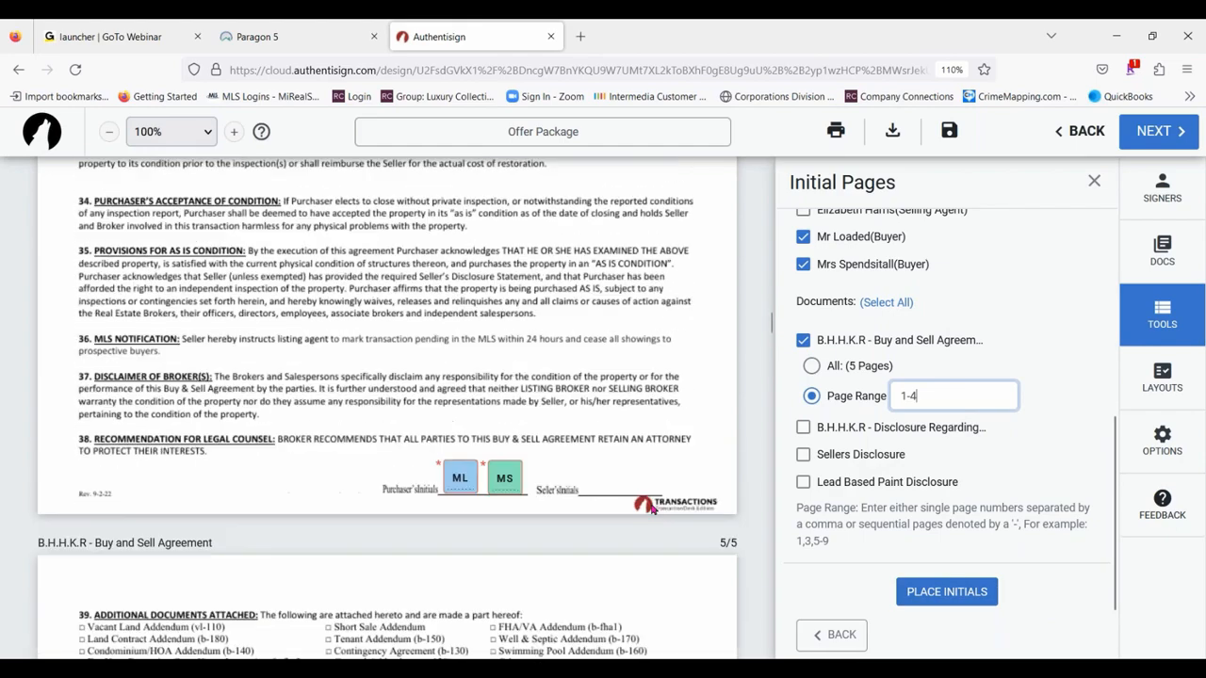
{"action": "left_click", "coordinate": [971, 594]}
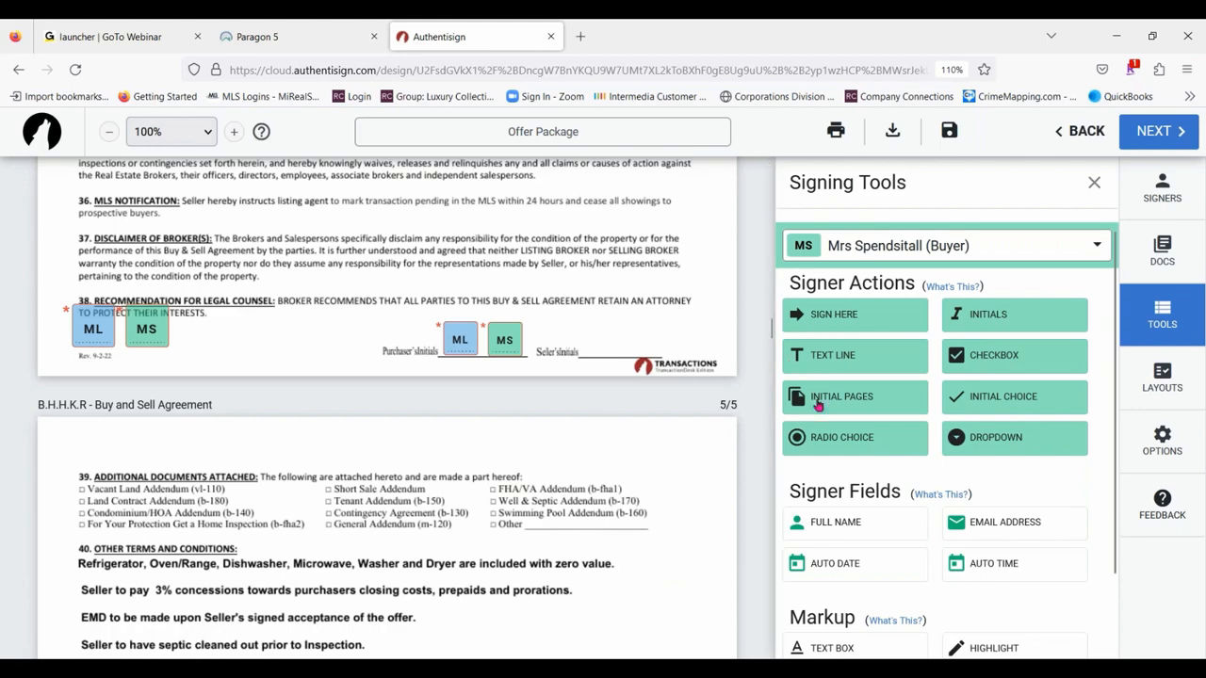
- Shift both buyers' large initial blocks rightward and slightly lower along the foot of the Buy and Sell Agreement's first page
{"action": "scroll", "coordinate": [254, 414], "scroll_direction": "up", "scroll_amount": 10}
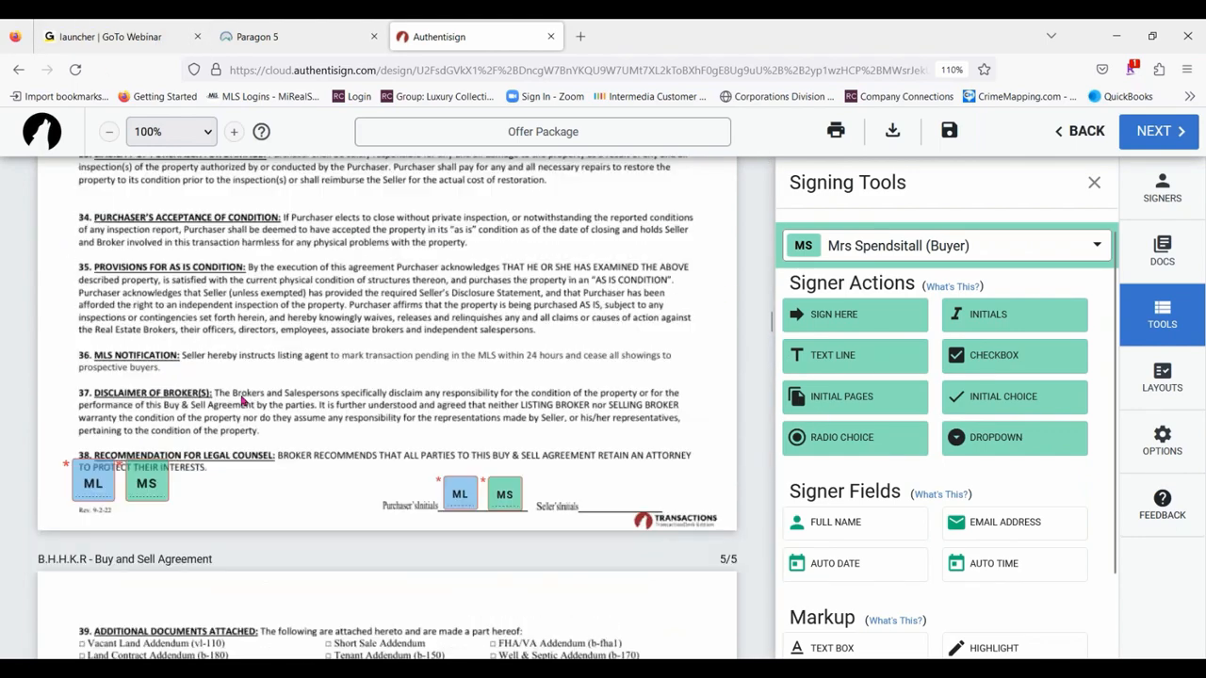
{"action": "scroll", "coordinate": [264, 459], "scroll_direction": "down", "scroll_amount": 1}
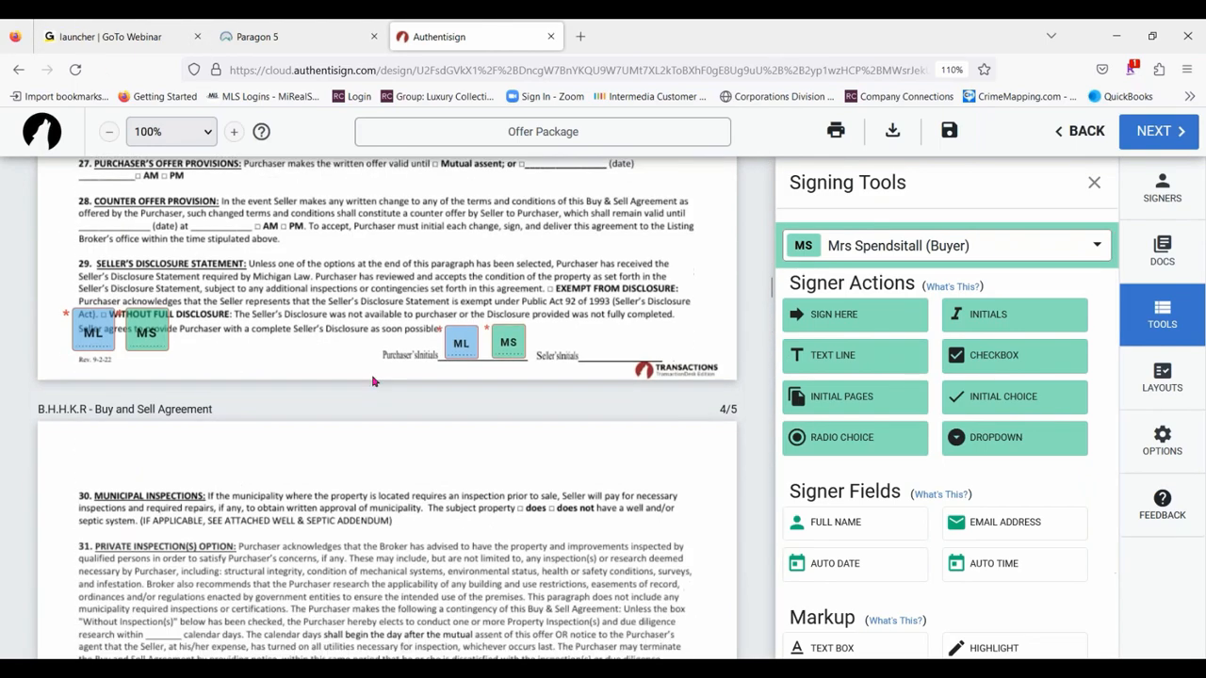
{"action": "scroll", "coordinate": [311, 457], "scroll_direction": "up", "scroll_amount": 8}
{"action": "scroll", "coordinate": [334, 452], "scroll_direction": "up", "scroll_amount": 10}
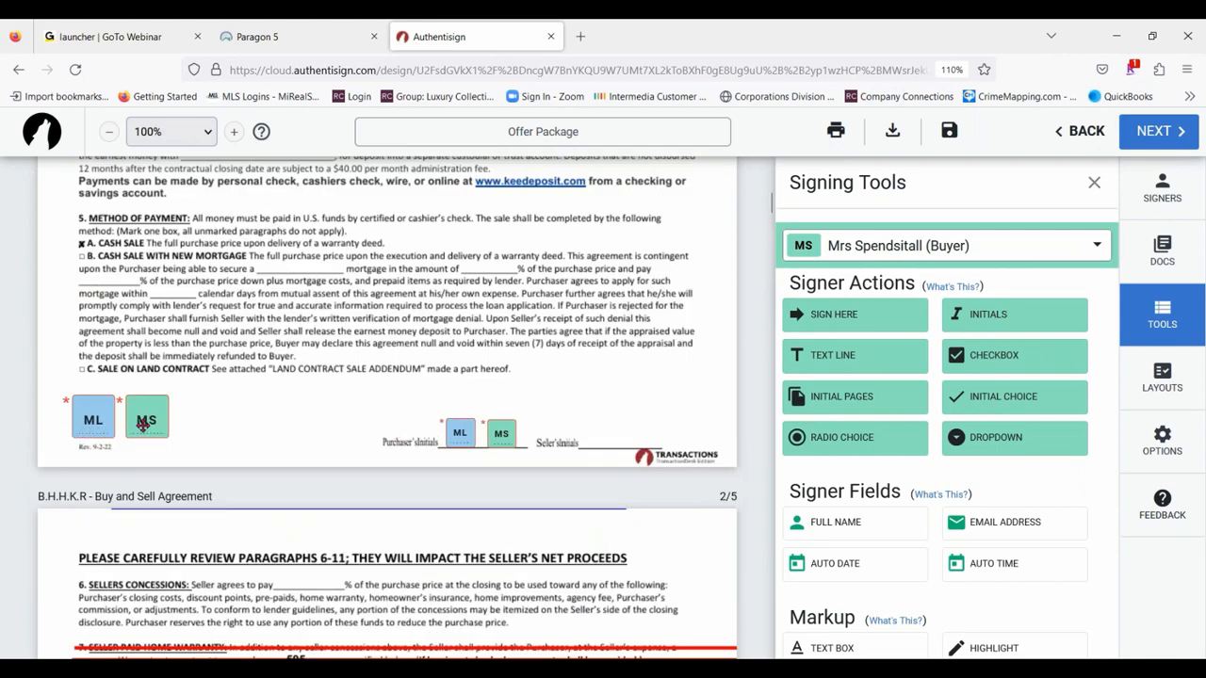
{"action": "left_click_drag", "start_coordinate": [99, 431], "coordinate": [152, 431]}
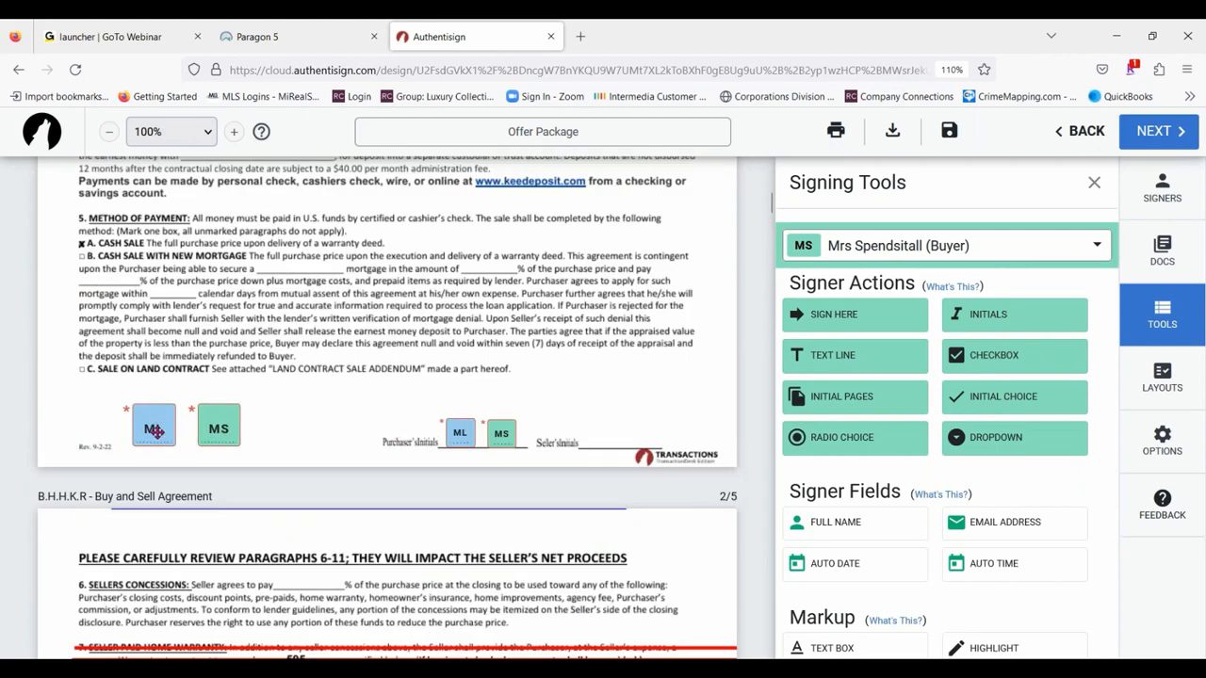
- Check the scale setting of the first buyer's large initial block on the first page and close its settings
{"action": "left_click", "coordinate": [158, 429]}
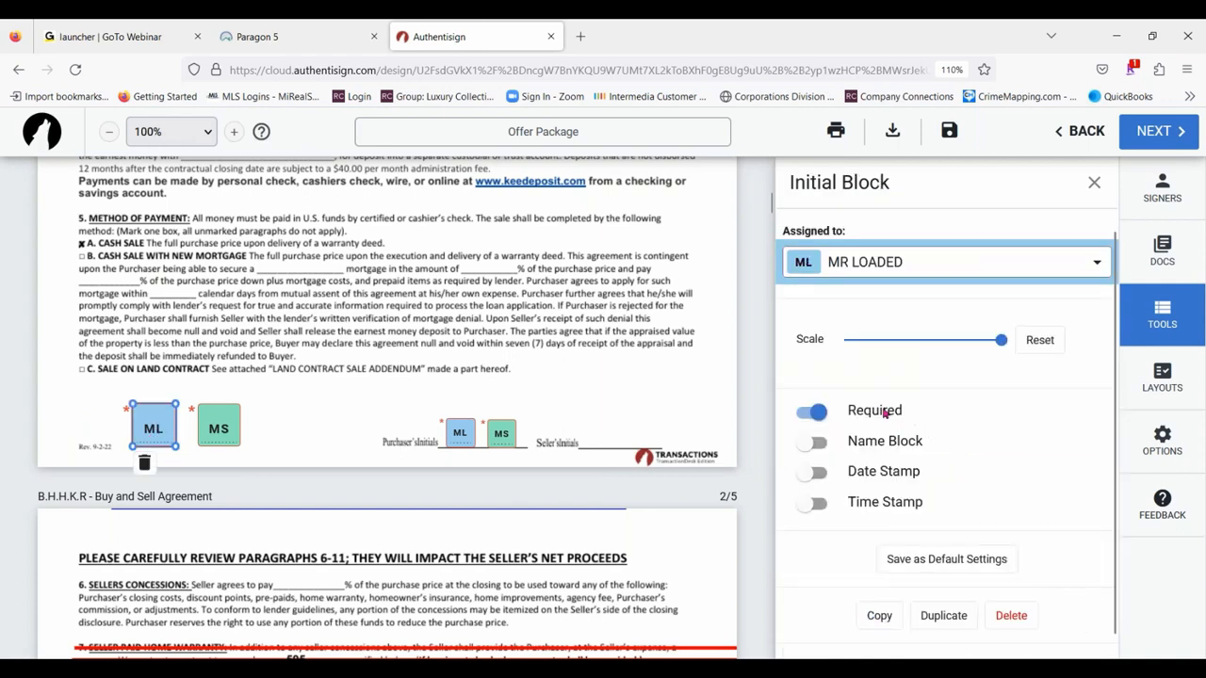
{"action": "mouse_move", "coordinate": [1004, 339]}
{"action": "left_mouse_down"}
{"action": "mouse_move", "coordinate": [908, 339]}
{"action": "mouse_move", "coordinate": [1002, 339]}
{"action": "left_mouse_up"}
{"action": "left_click", "coordinate": [356, 400]}
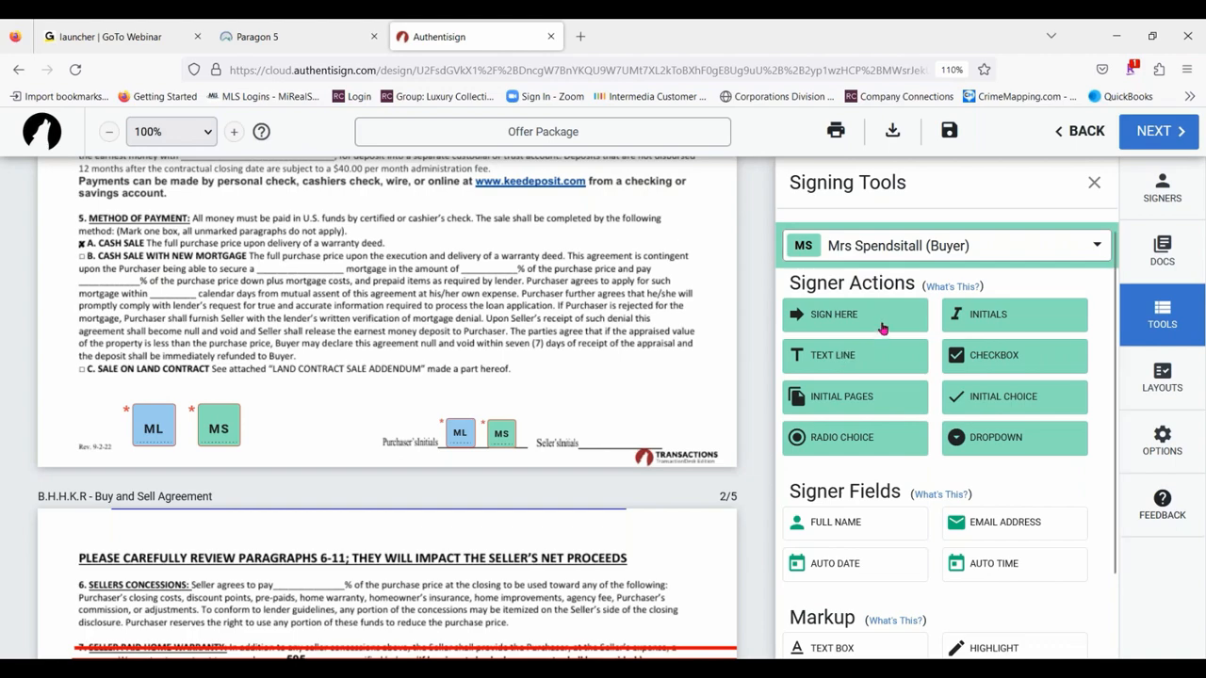
- Place a text line for the second buyer below the last purchaser line of the Buy and Sell Agreement's section 45, Purchaser's Acknowledgement
{"action": "scroll", "coordinate": [463, 341], "scroll_direction": "down", "scroll_amount": 10}
{"action": "scroll", "coordinate": [463, 341], "scroll_direction": "down", "scroll_amount": 15}
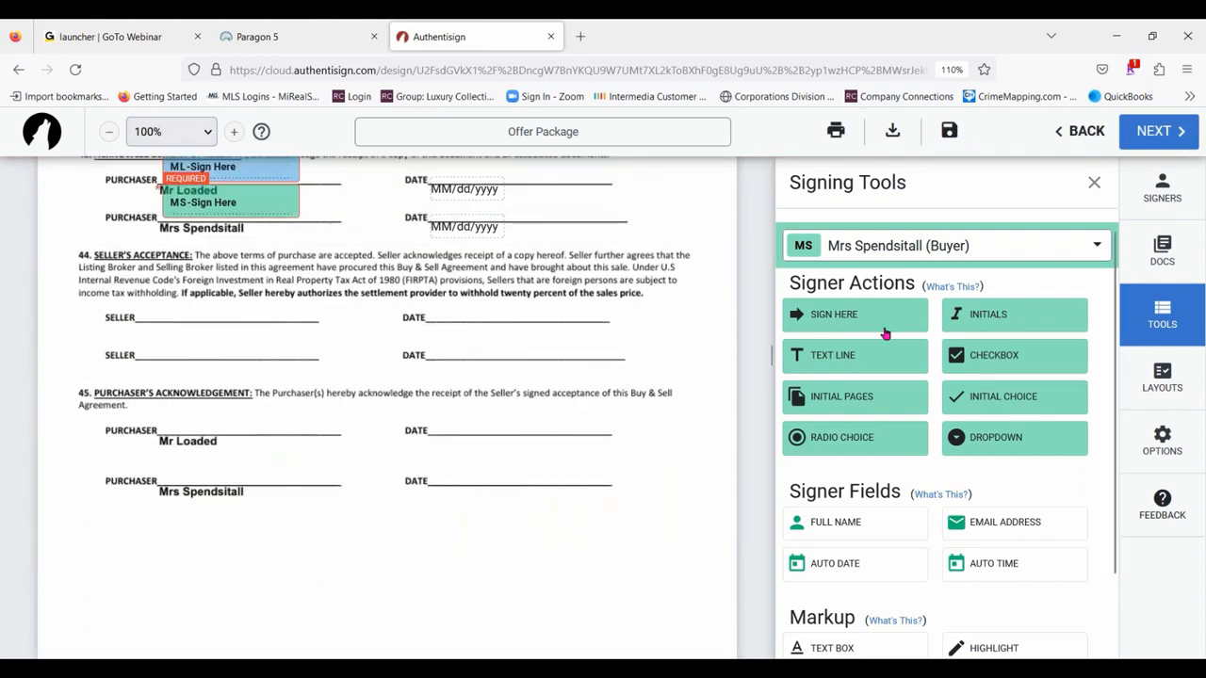
{"action": "left_click_drag", "start_coordinate": [829, 354], "coordinate": [250, 519]}
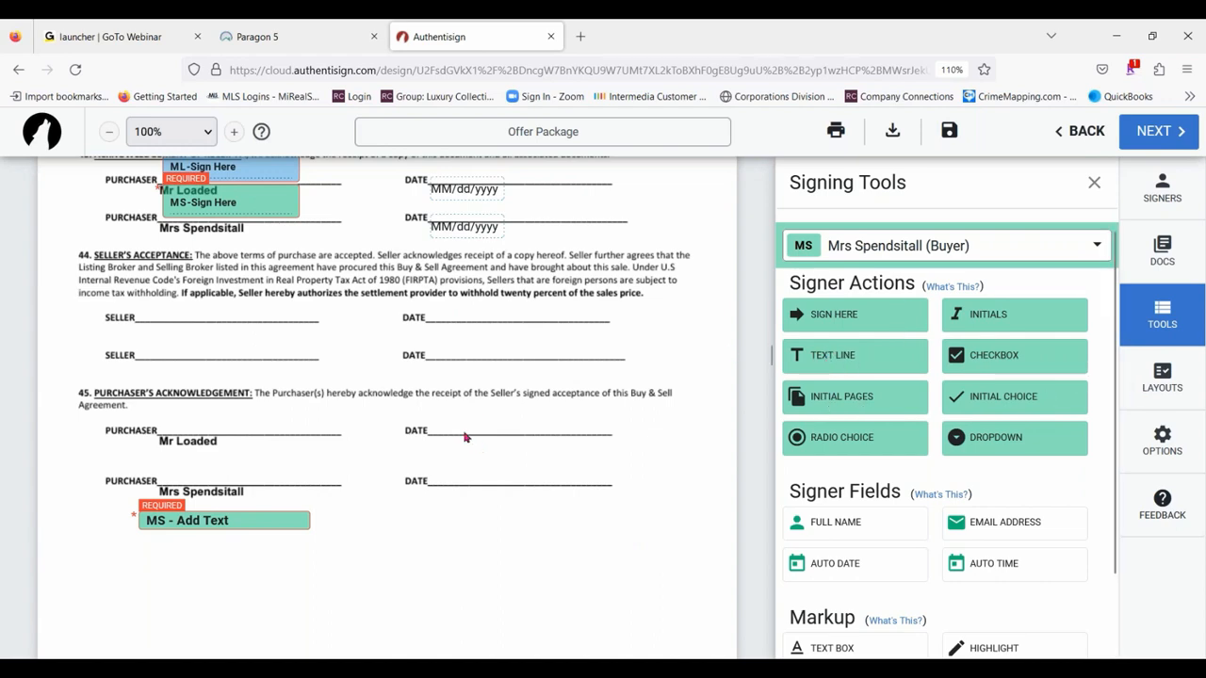
- Place the second buyer's two initial choice blocks on options (e)(i) and (e)(ii) of the Lead Based Paint Disclosure's Purchaser's Acknowledgment
{"action": "scroll", "coordinate": [464, 437], "scroll_direction": "up", "scroll_amount": 20}
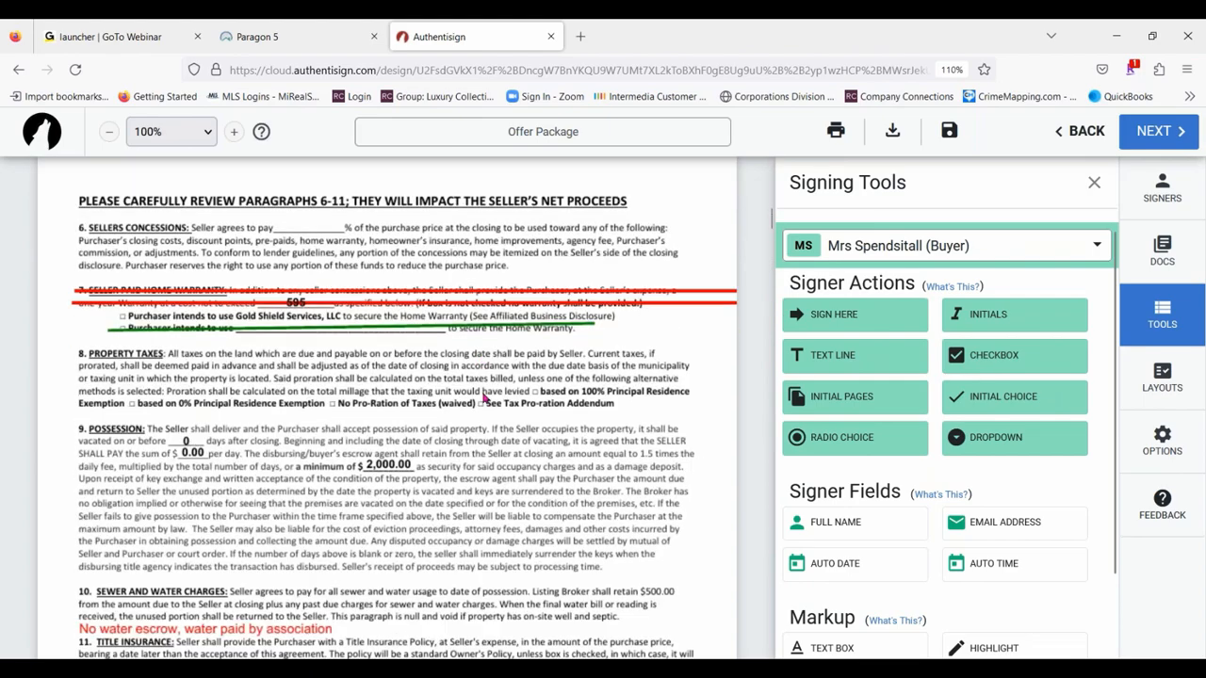
{"action": "scroll", "coordinate": [455, 382], "scroll_direction": "down", "scroll_amount": 20}
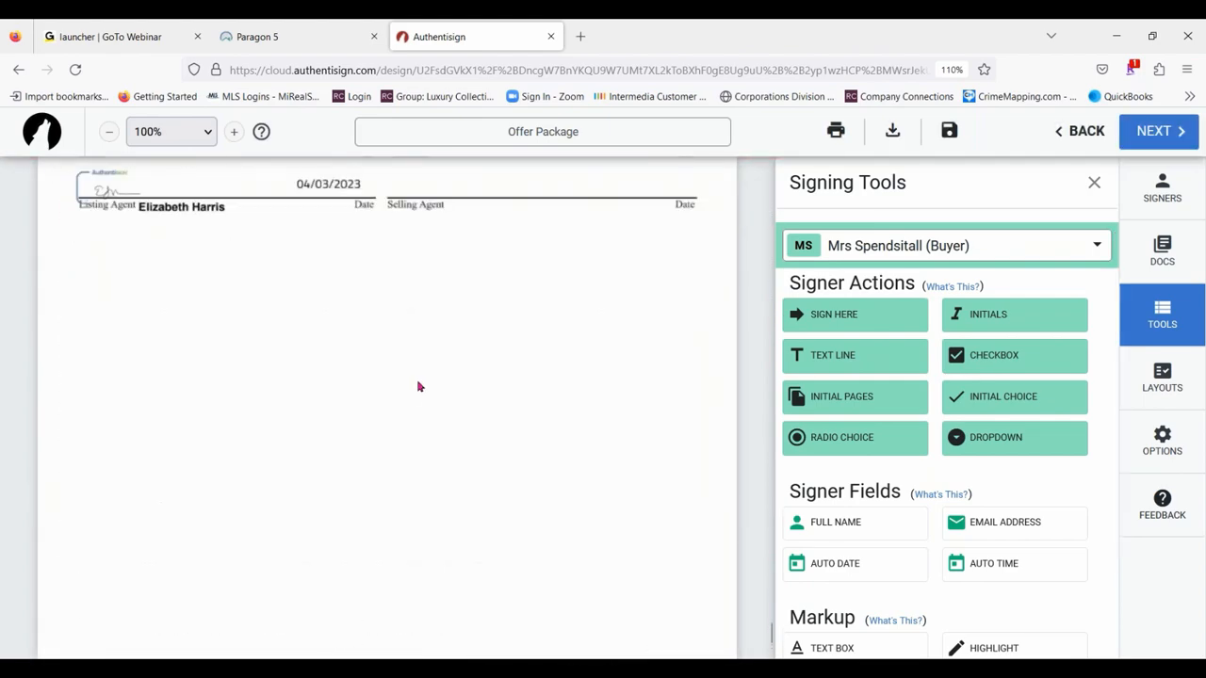
{"action": "scroll", "coordinate": [419, 383], "scroll_direction": "up", "scroll_amount": 10}
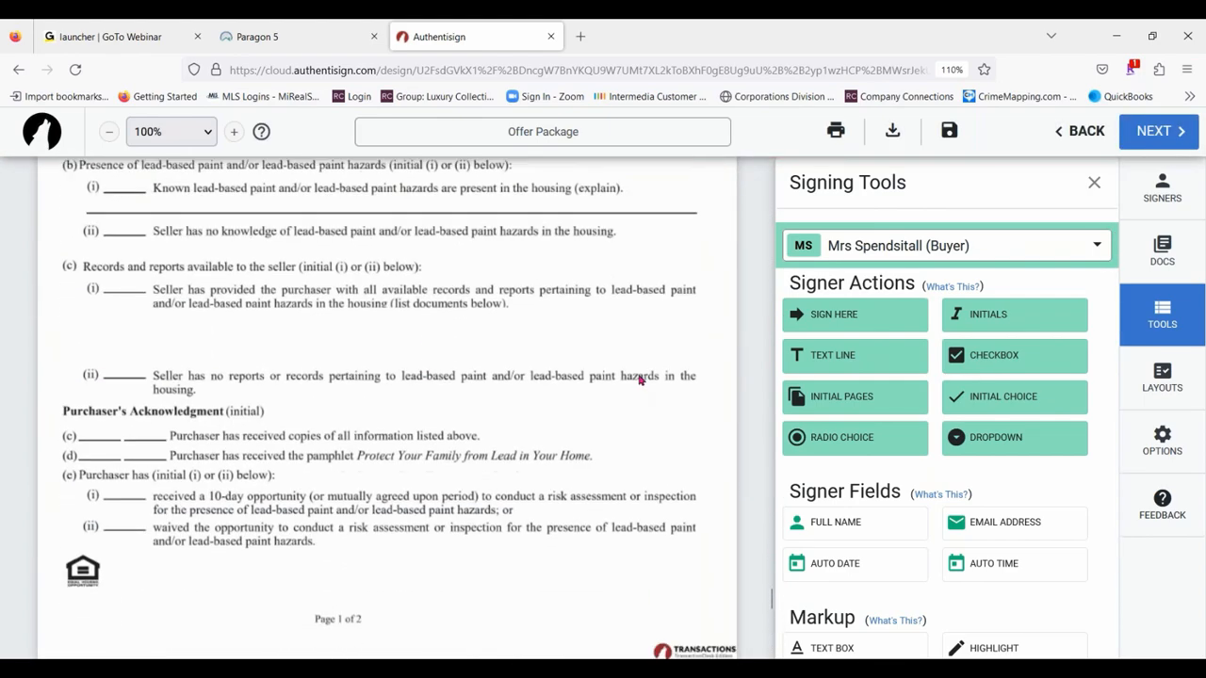
{"action": "scroll", "coordinate": [638, 378], "scroll_direction": "down", "scroll_amount": 3}
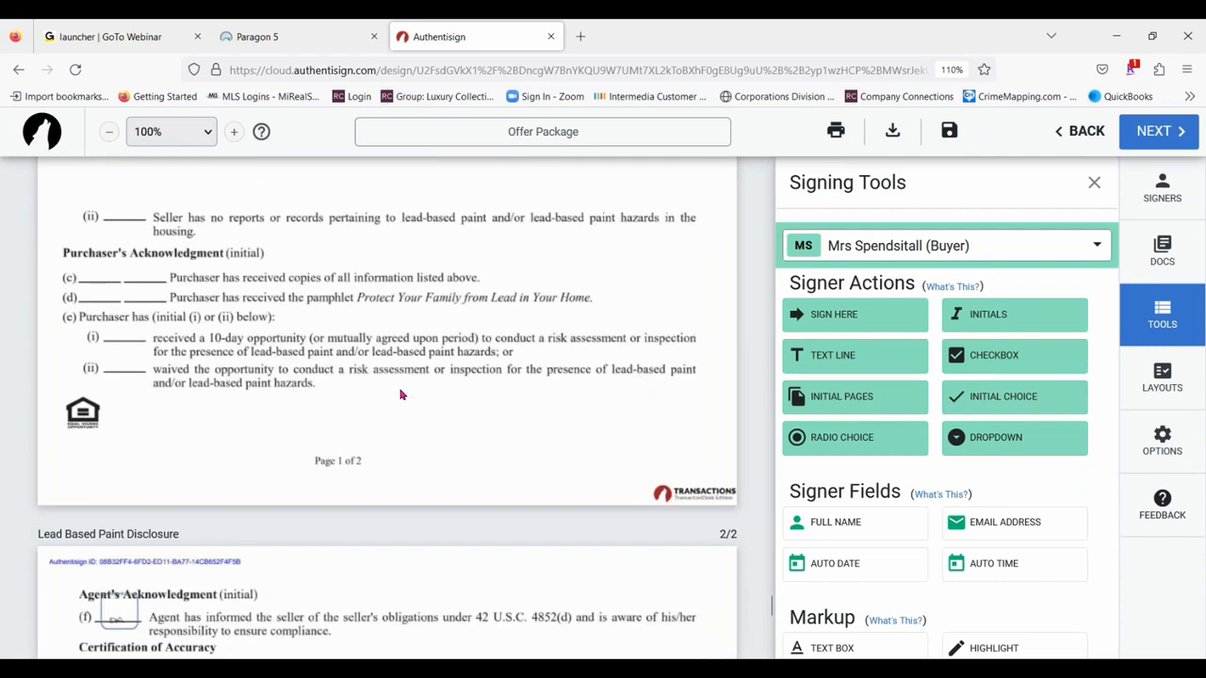
{"action": "scroll", "coordinate": [408, 367], "scroll_direction": "down", "scroll_amount": 2}
{"action": "scroll", "coordinate": [550, 305], "scroll_direction": "up", "scroll_amount": 2}
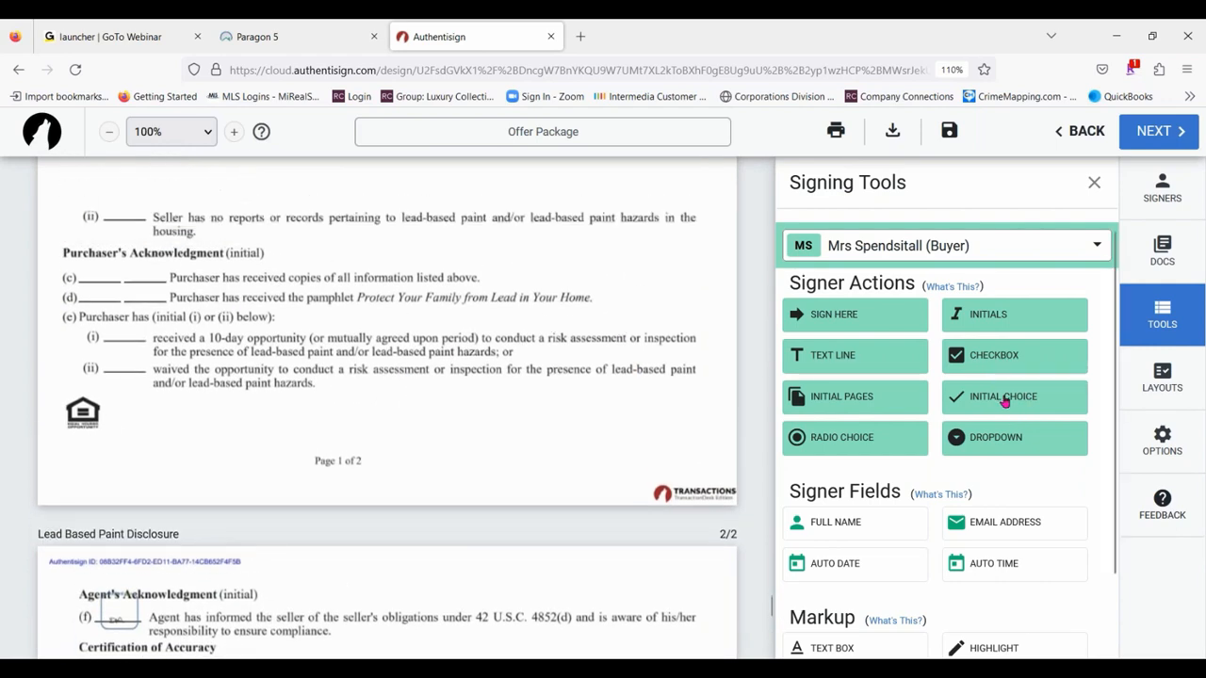
{"action": "left_click", "coordinate": [1004, 399]}
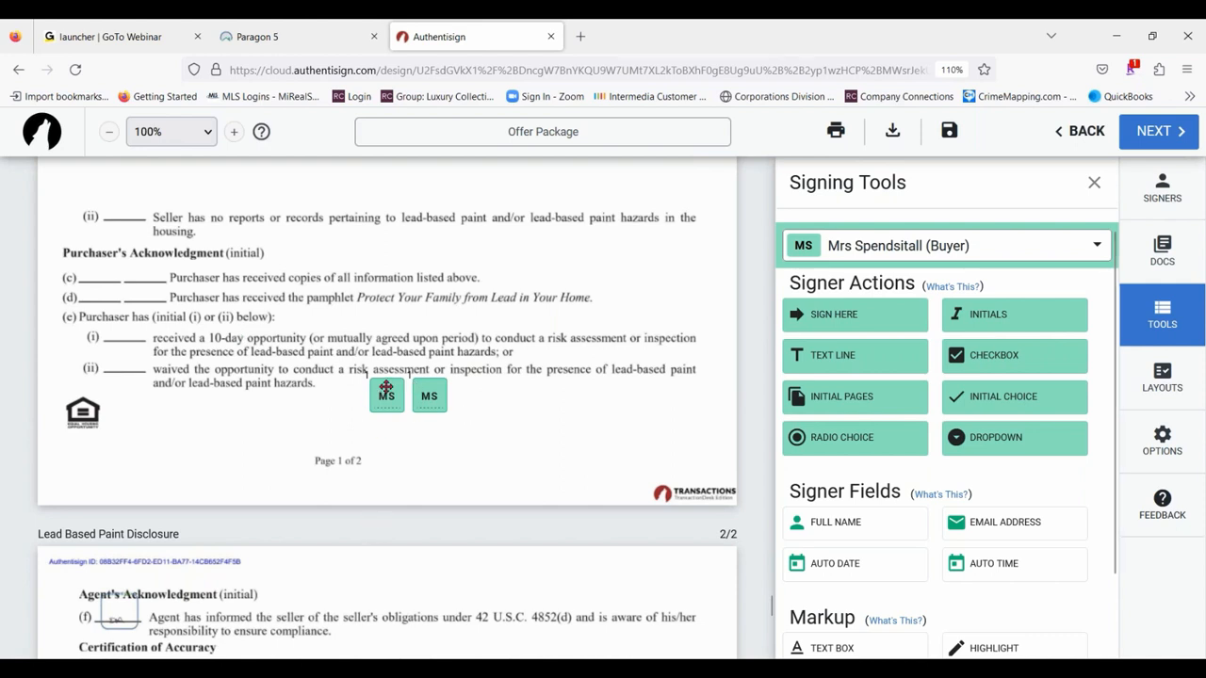
{"action": "left_click_drag", "start_coordinate": [393, 383], "coordinate": [112, 332]}
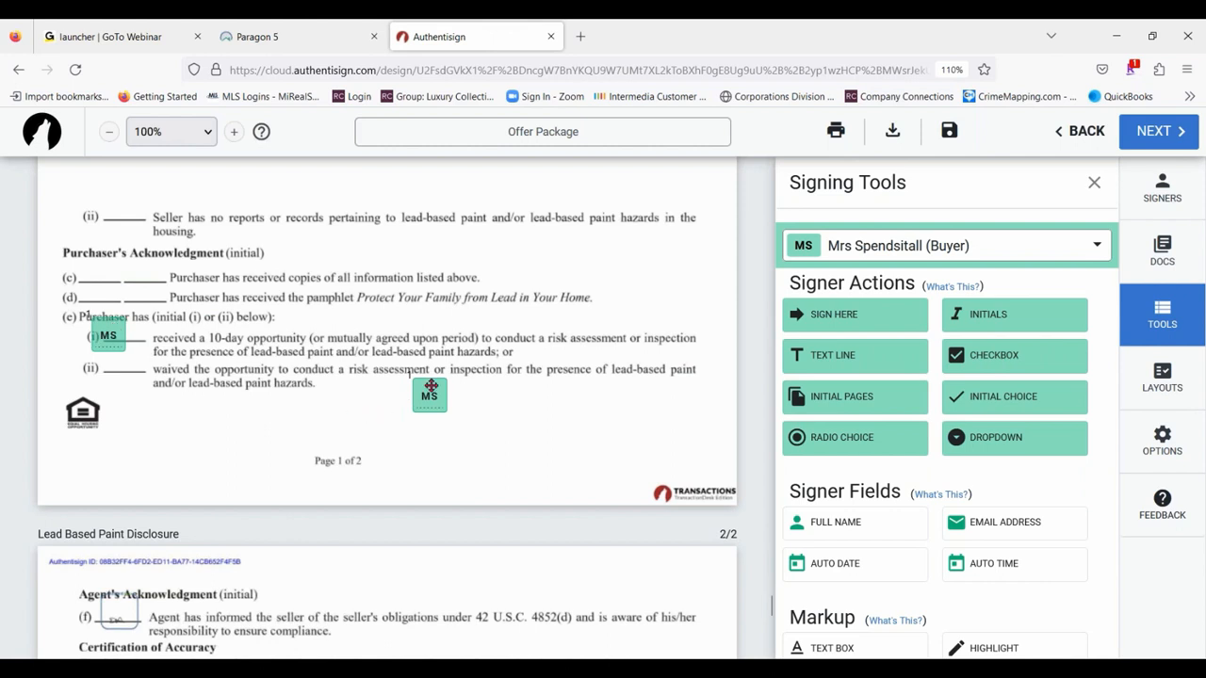
{"action": "left_click_drag", "start_coordinate": [432, 390], "coordinate": [113, 360]}
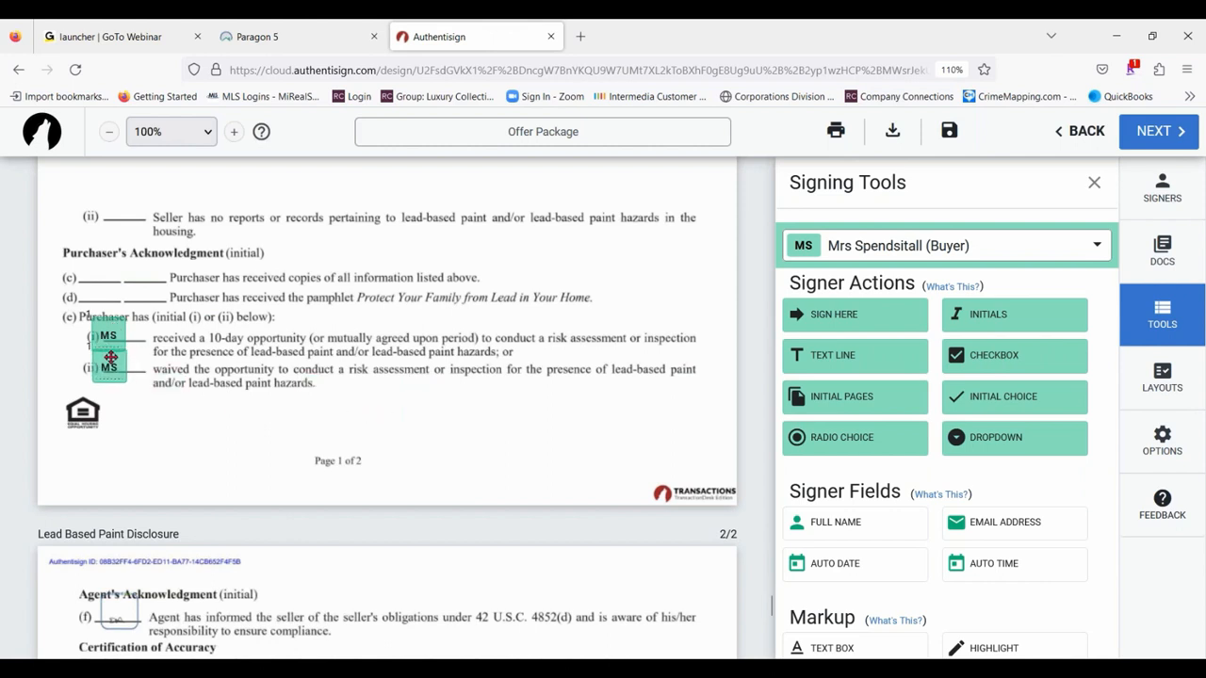
- Switch to the first buyer and place that buyer's two initial choice blocks beside the second buyer's on options (e)(i) and (e)(ii)
{"action": "left_click", "coordinate": [1039, 251]}
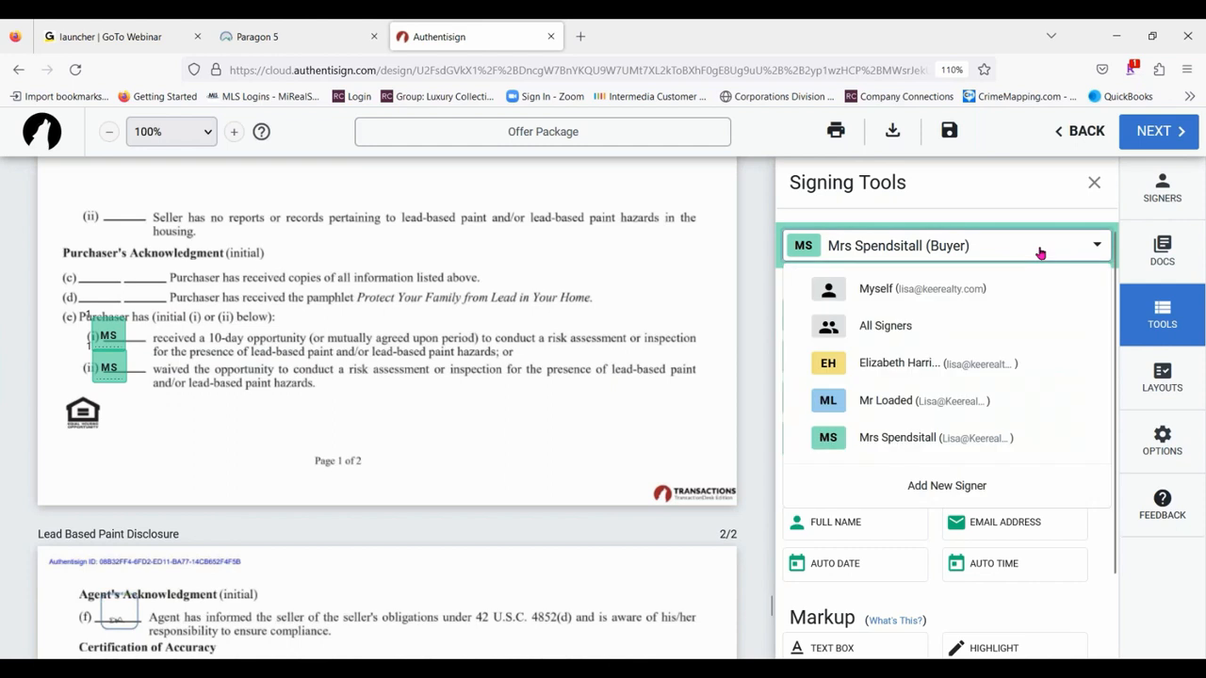
{"action": "left_click", "coordinate": [928, 437]}
{"action": "left_click", "coordinate": [943, 247]}
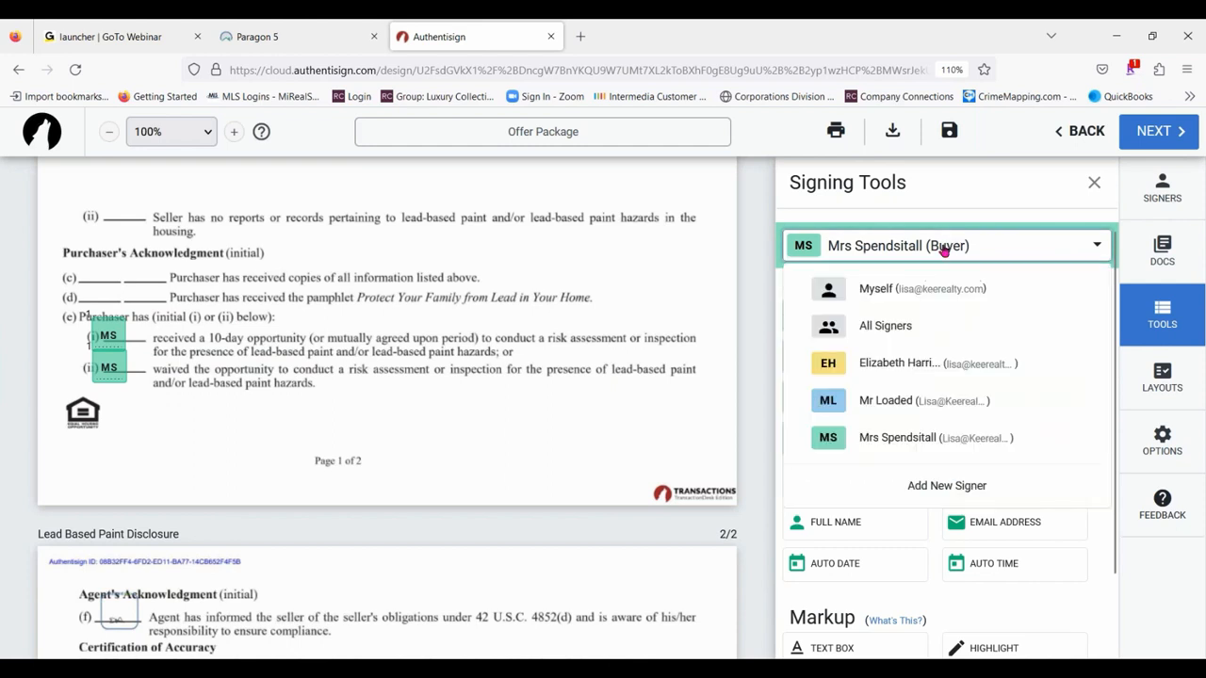
{"action": "left_click", "coordinate": [896, 401]}
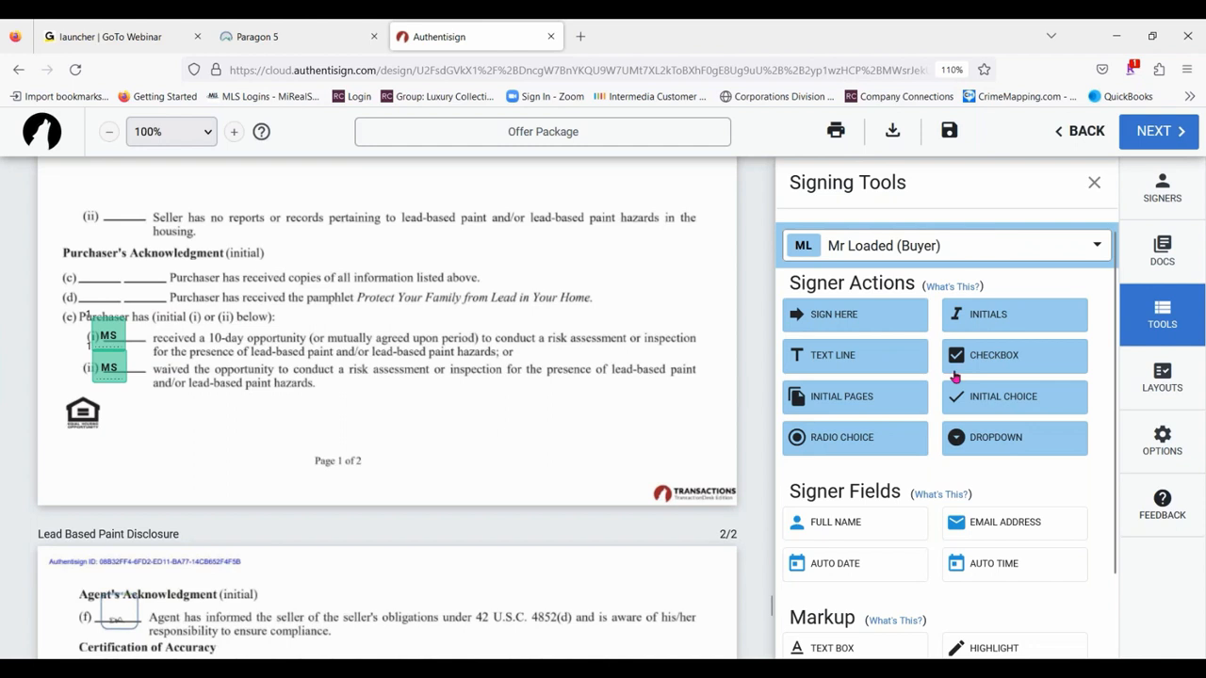
{"action": "left_click", "coordinate": [993, 402]}
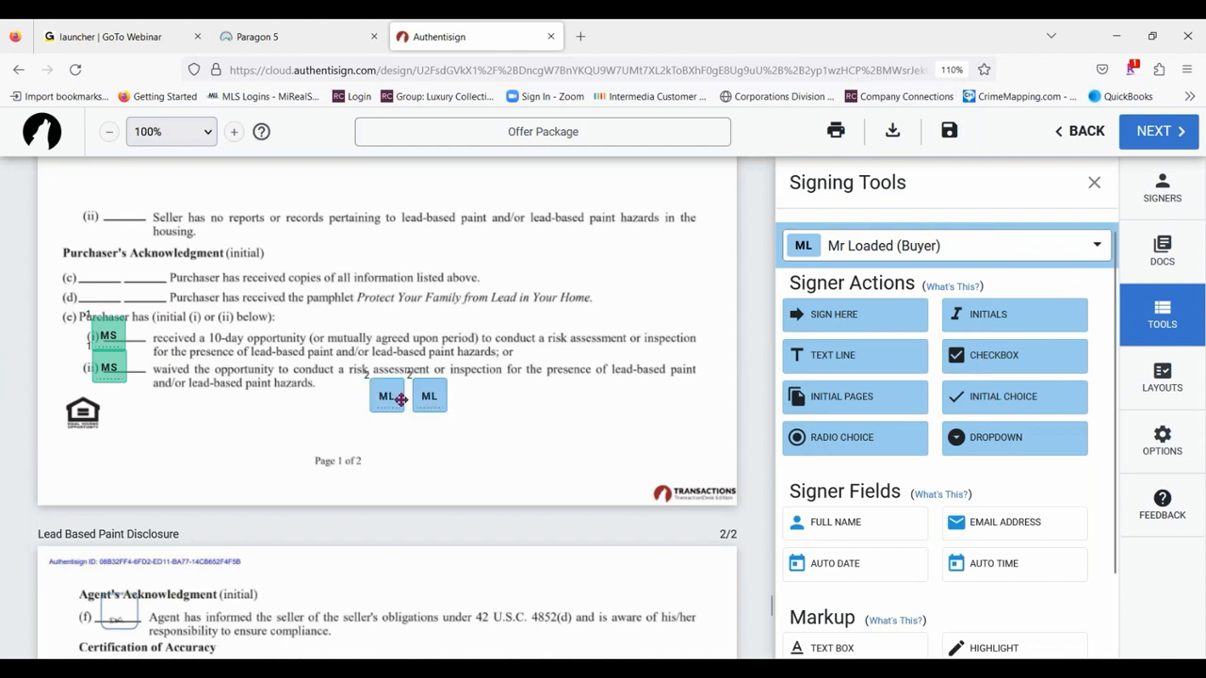
{"action": "left_click_drag", "start_coordinate": [393, 397], "coordinate": [156, 338]}
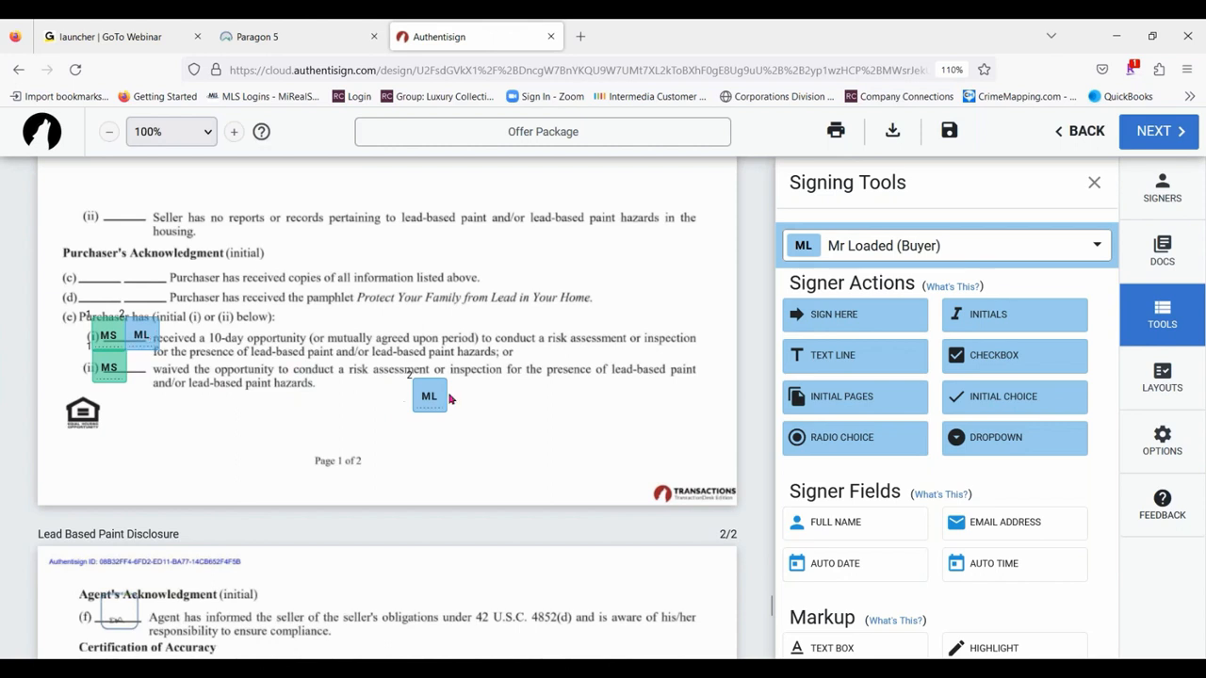
{"action": "left_click_drag", "start_coordinate": [433, 396], "coordinate": [147, 364]}
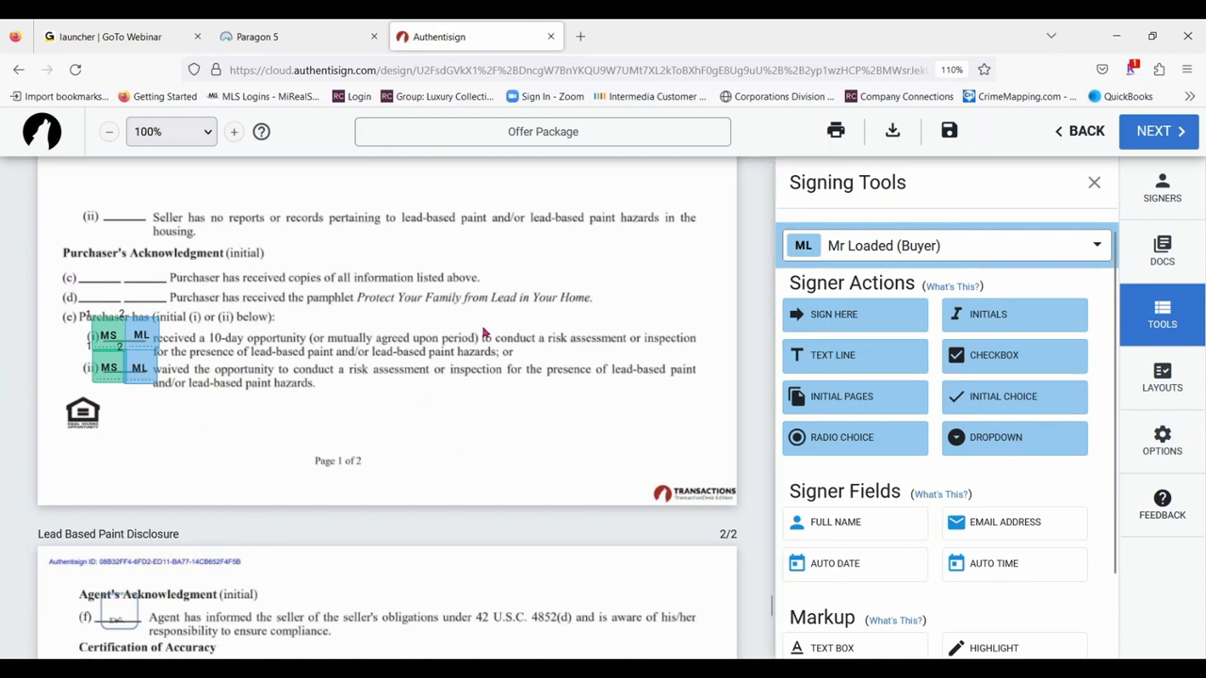
{"action": "left_click", "coordinate": [861, 399]}
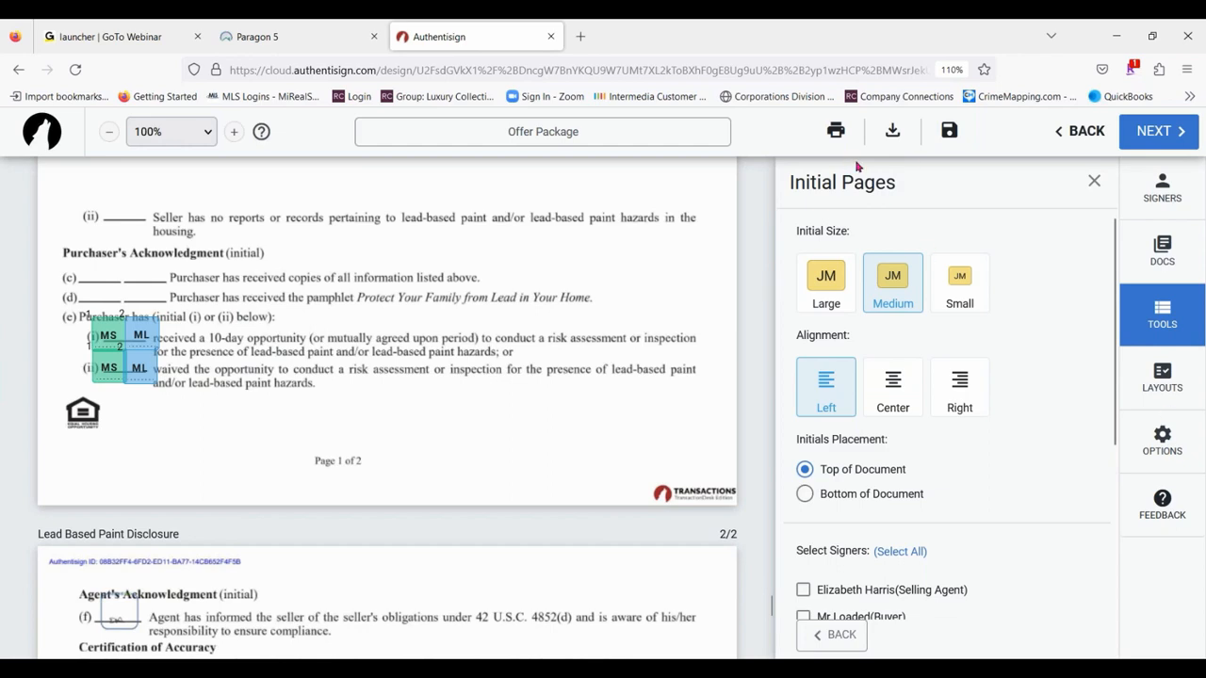
{"action": "left_click", "coordinate": [1159, 315]}
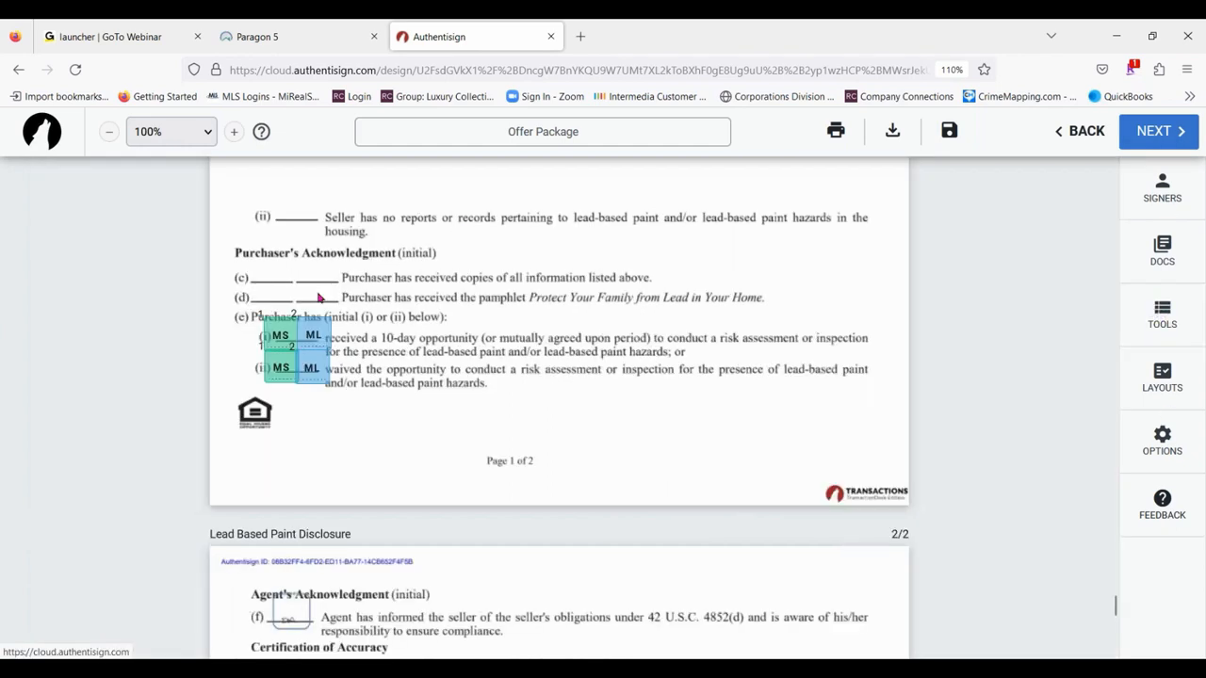
{"action": "left_click", "coordinate": [1159, 319]}
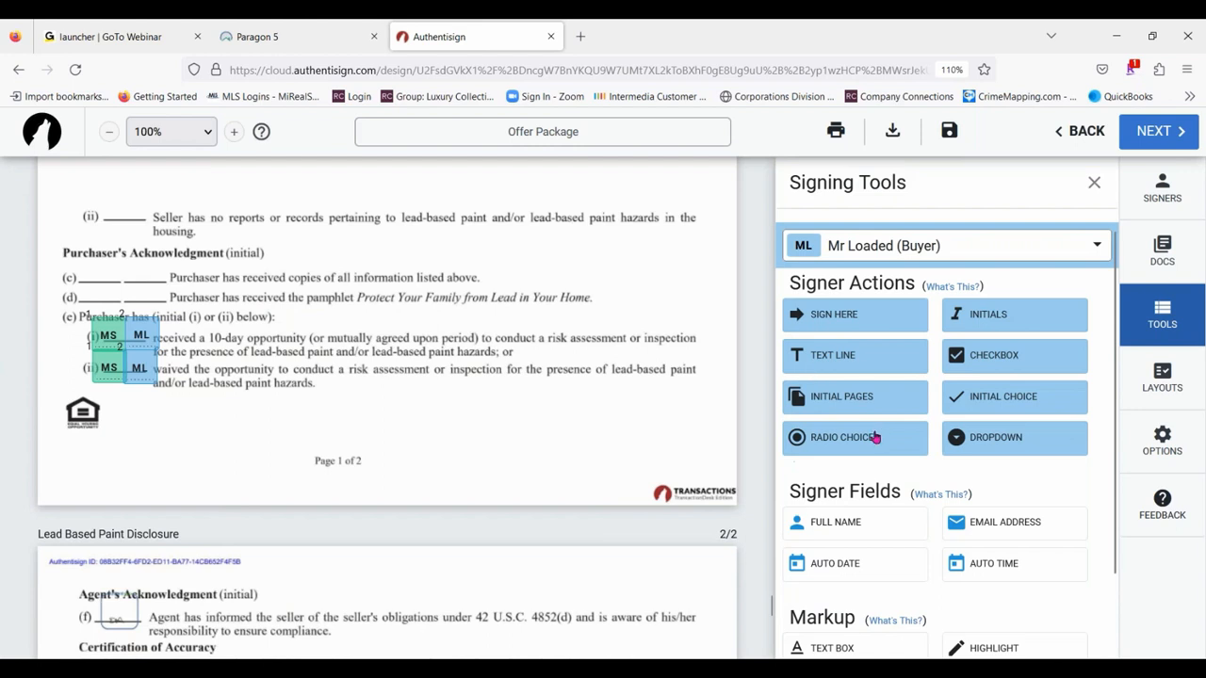
- Add a radio choice for the first buyer with one button in the margin beside each of options (e)(i) and (e)(ii)
{"action": "left_click_drag", "start_coordinate": [875, 437], "coordinate": [380, 388]}
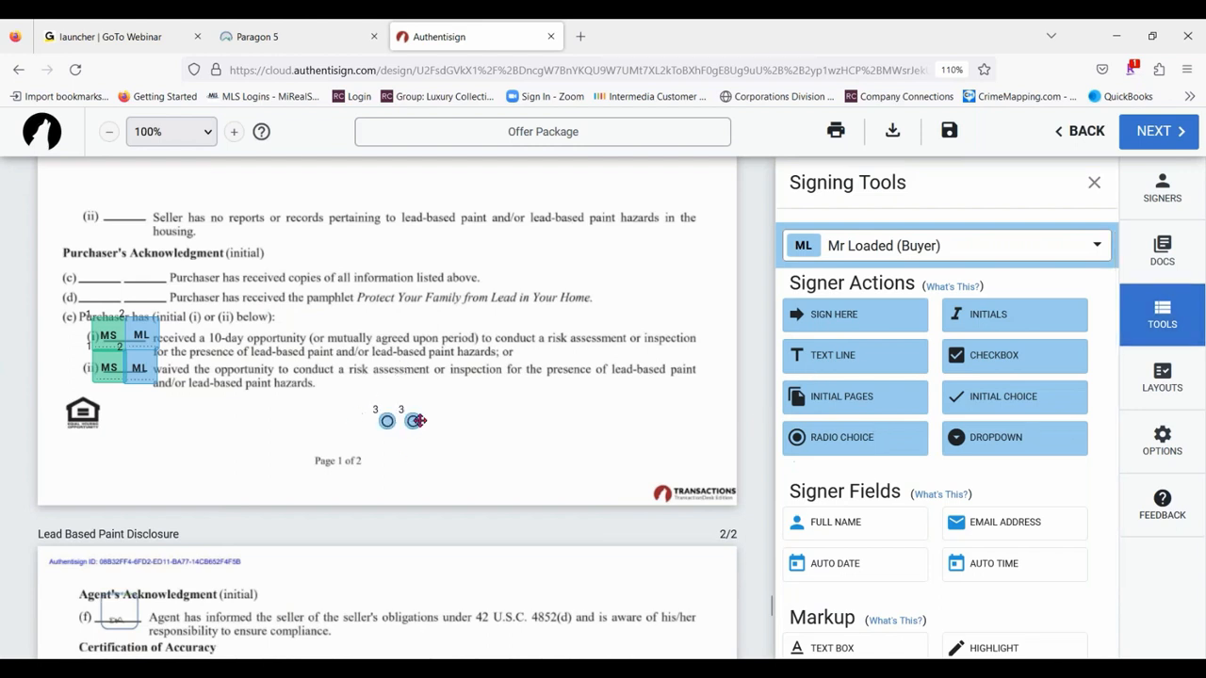
{"action": "left_click_drag", "start_coordinate": [415, 424], "coordinate": [72, 338]}
{"action": "left_click_drag", "start_coordinate": [387, 420], "coordinate": [70, 367]}
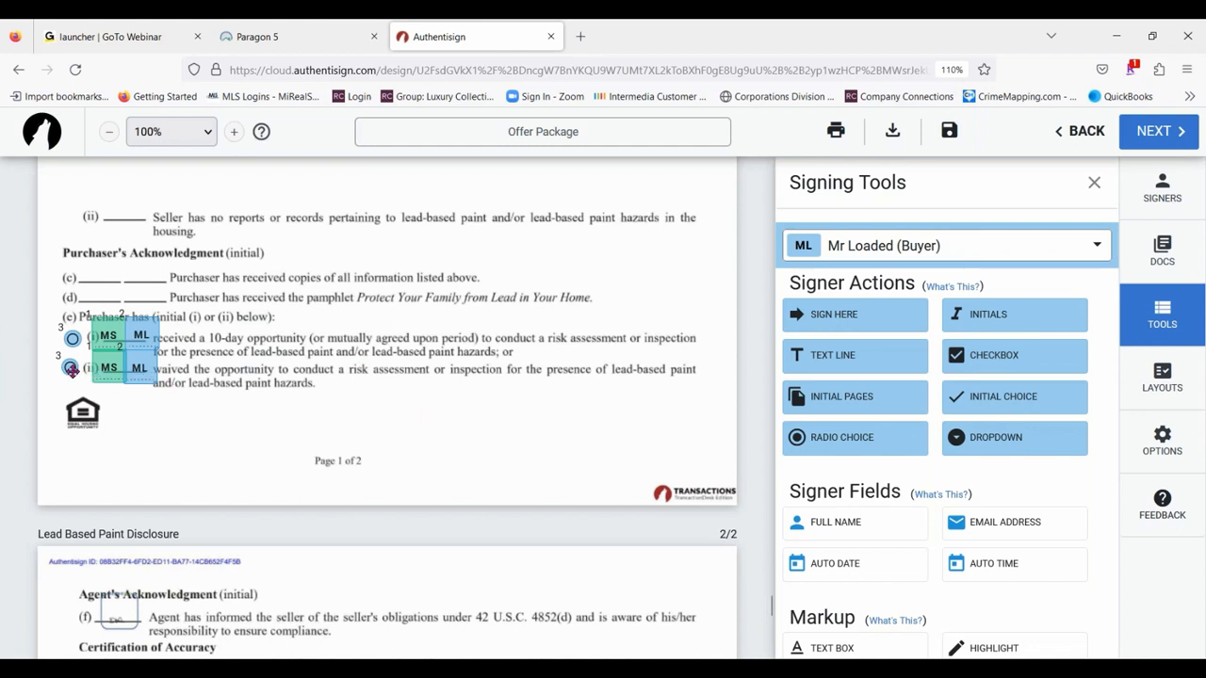
- Add a third button to the first buyer's radio group and place it in the margin just above the Purchaser's Acknowledgment heading
{"action": "right_click", "coordinate": [71, 367]}
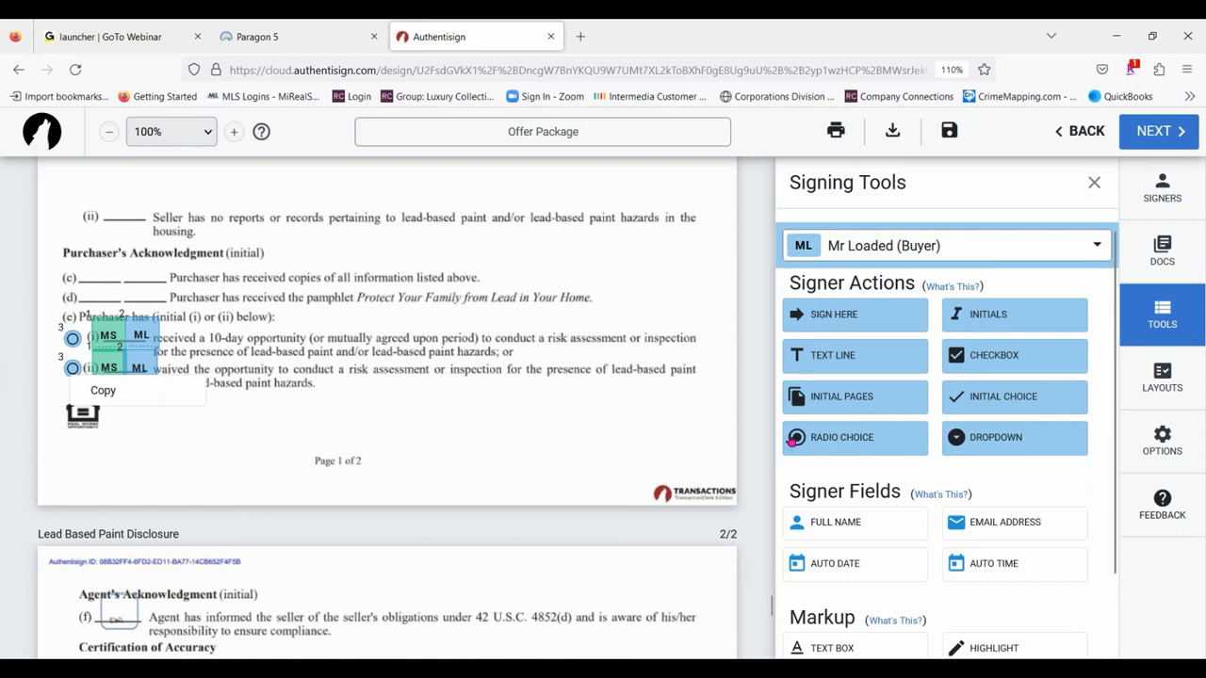
{"action": "left_click", "coordinate": [72, 368]}
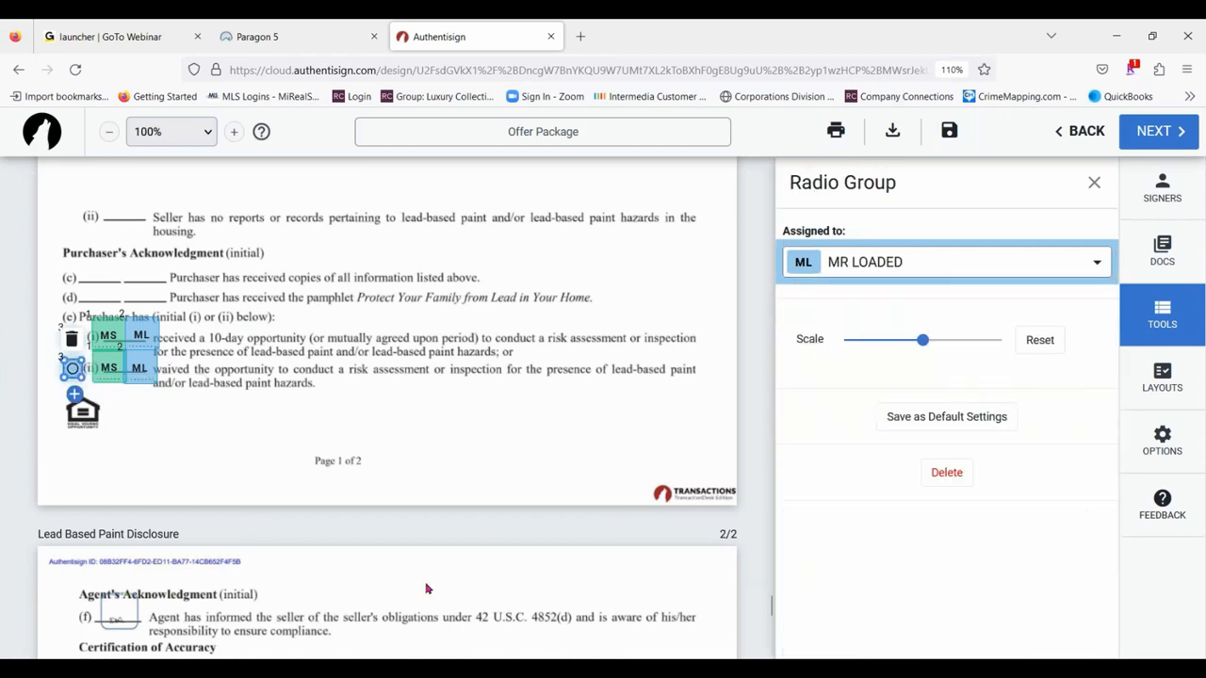
{"action": "scroll", "coordinate": [636, 469], "scroll_direction": "up", "scroll_amount": 2}
{"action": "scroll", "coordinate": [514, 372], "scroll_direction": "down", "scroll_amount": 2}
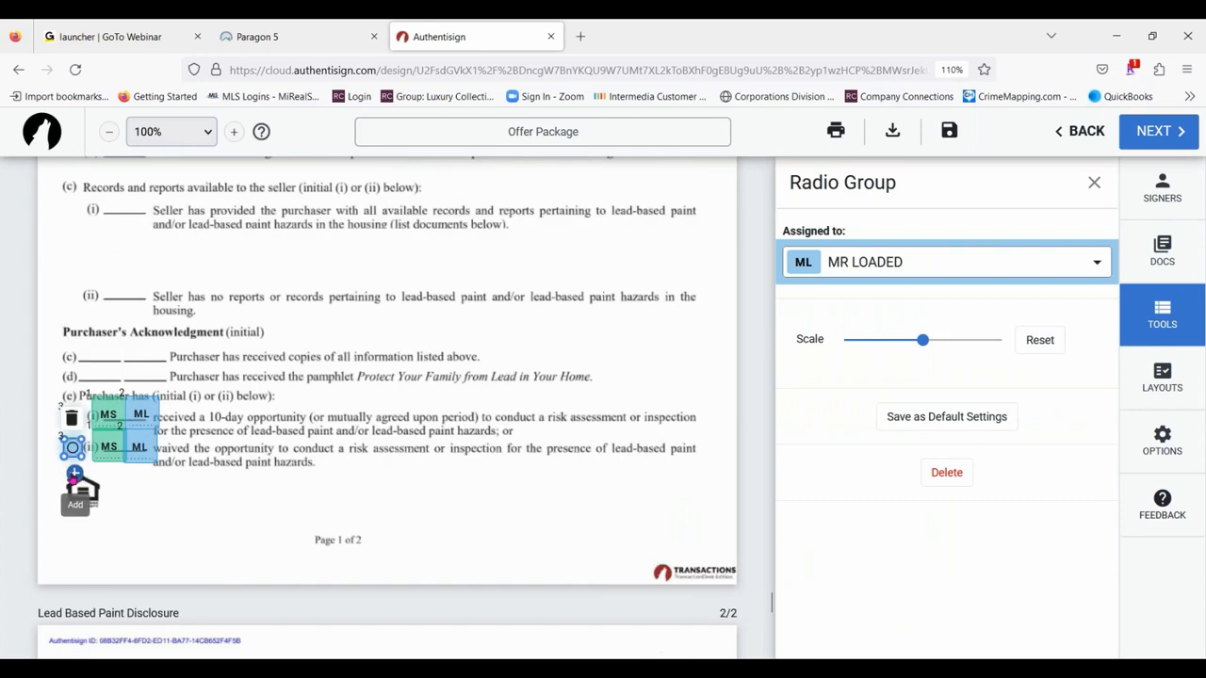
{"action": "left_click", "coordinate": [75, 474]}
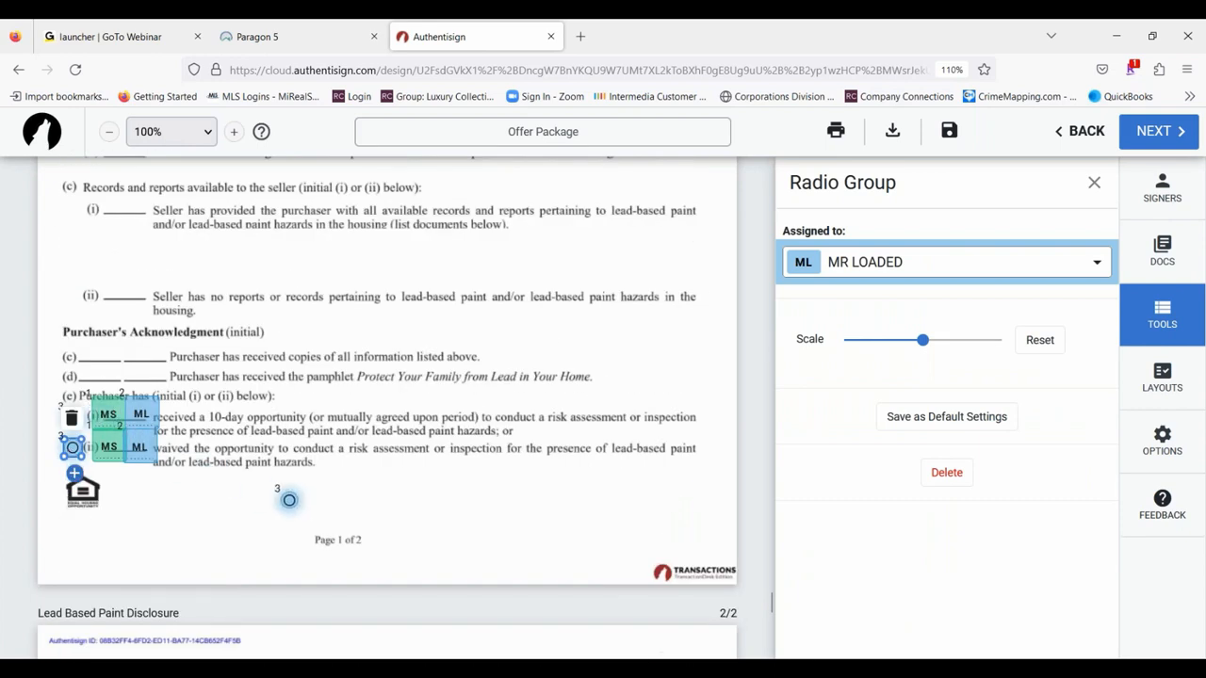
{"action": "left_click", "coordinate": [415, 499]}
{"action": "left_click", "coordinate": [465, 527]}
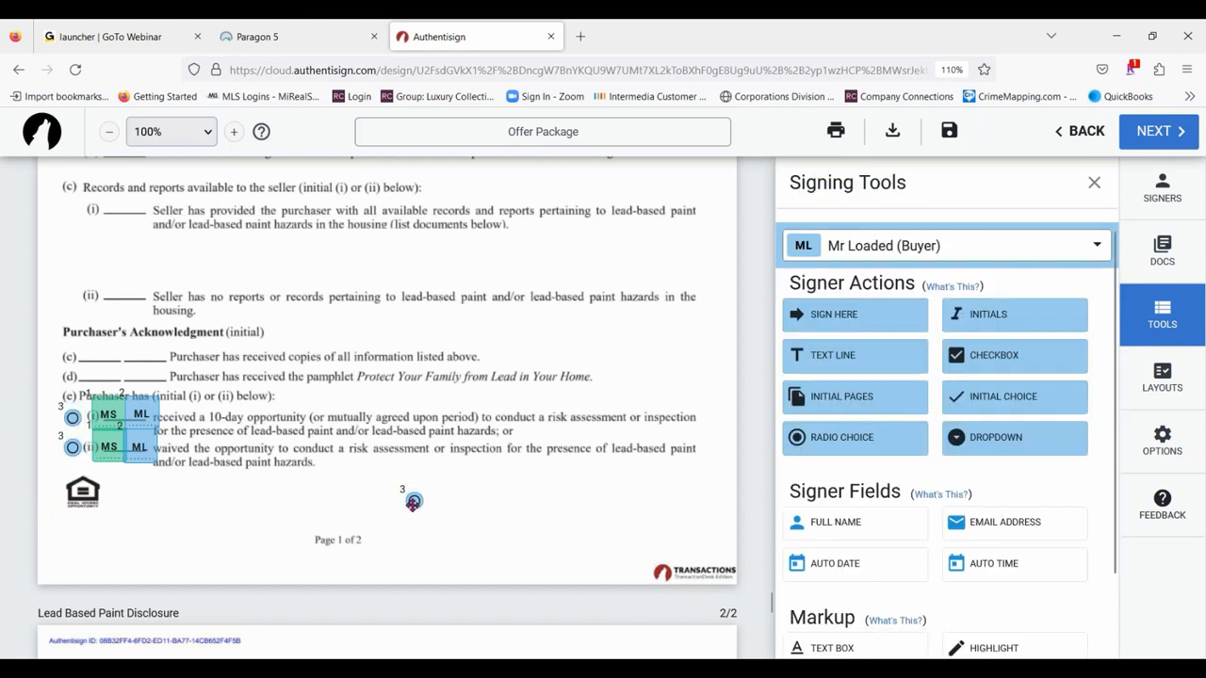
{"action": "left_click_drag", "start_coordinate": [414, 501], "coordinate": [73, 316]}
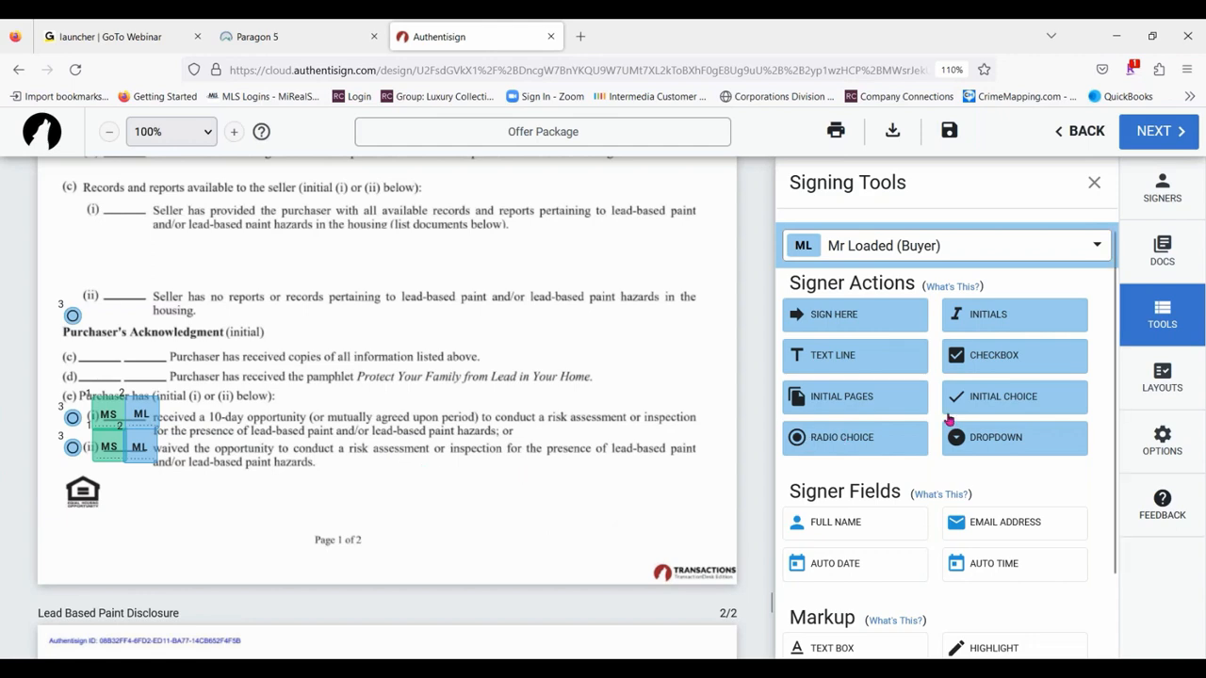
- Place a dropdown for the first buyer below the listing agent's signature on the Lead Based Paint Disclosure's second page and review its settings
{"action": "scroll", "coordinate": [454, 381], "scroll_direction": "up", "scroll_amount": 4}
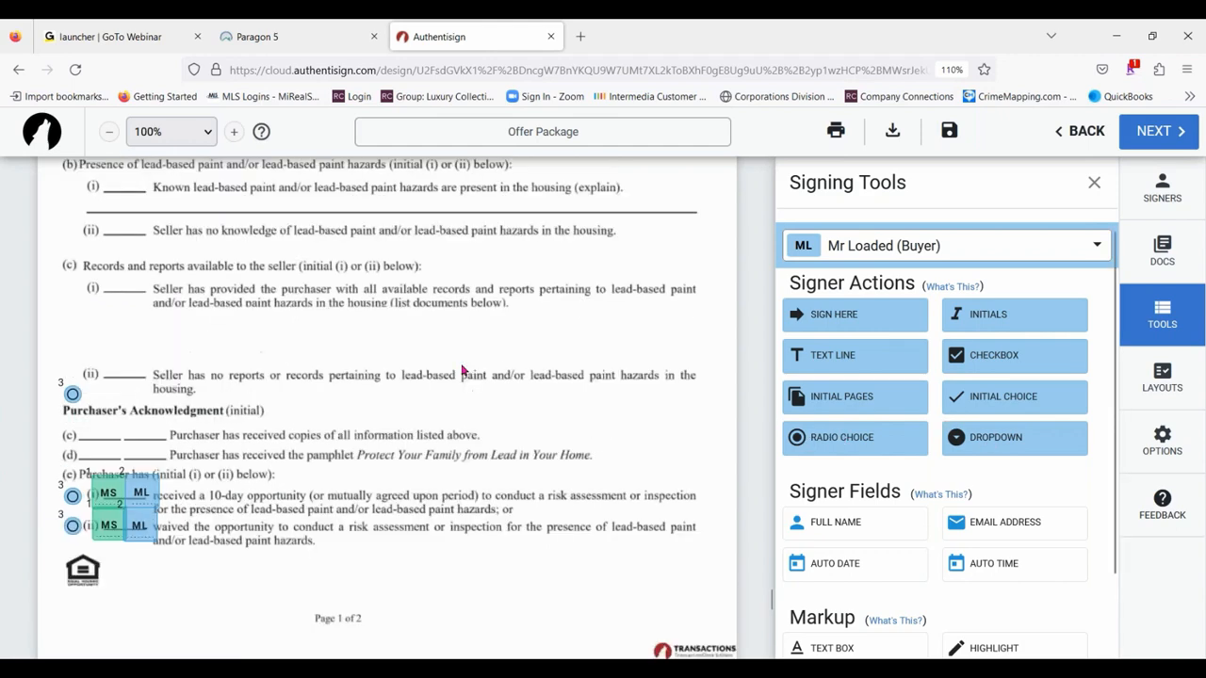
{"action": "scroll", "coordinate": [591, 337], "scroll_direction": "down", "scroll_amount": 10}
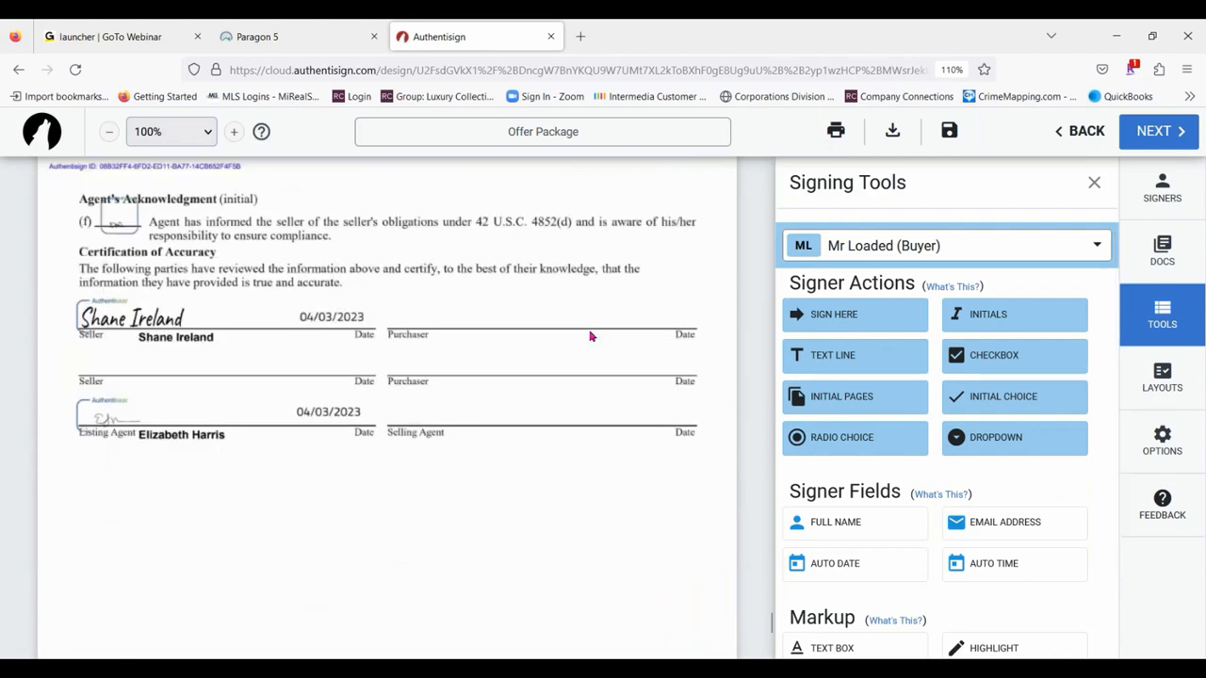
{"action": "scroll", "coordinate": [575, 349], "scroll_direction": "up", "scroll_amount": 8}
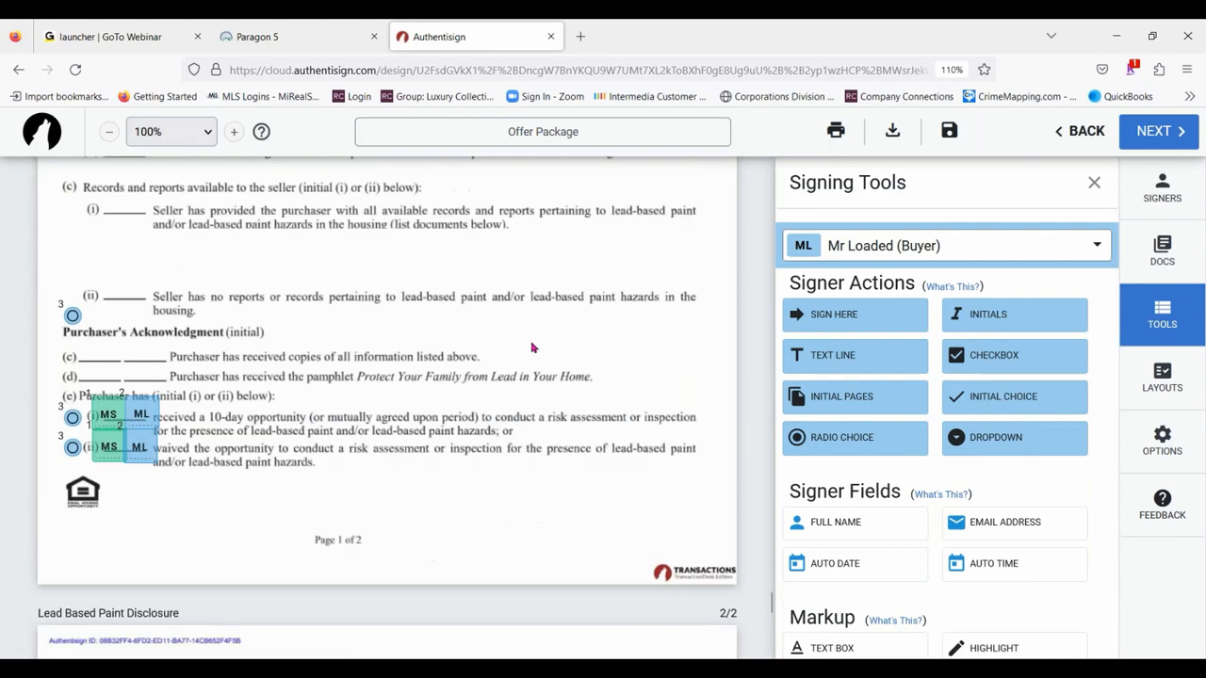
{"action": "scroll", "coordinate": [565, 358], "scroll_direction": "down", "scroll_amount": 4}
{"action": "scroll", "coordinate": [529, 331], "scroll_direction": "down", "scroll_amount": 4}
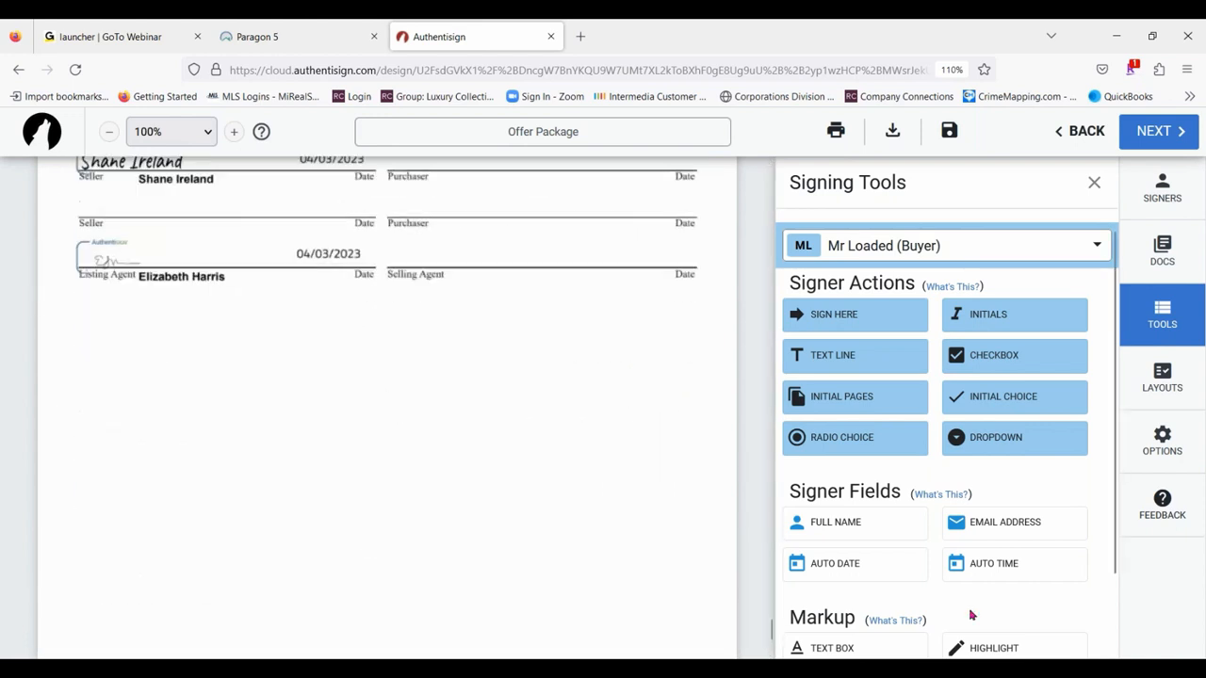
{"action": "left_click", "coordinate": [1002, 439]}
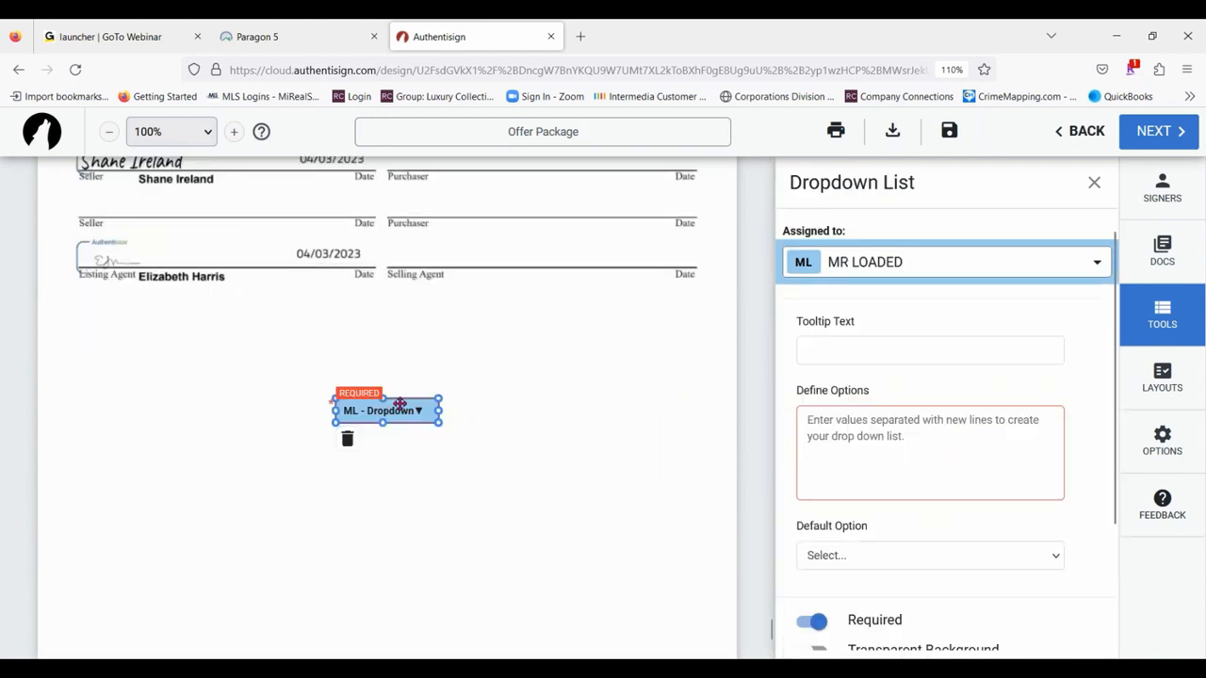
{"action": "left_click_drag", "start_coordinate": [396, 403], "coordinate": [196, 326]}
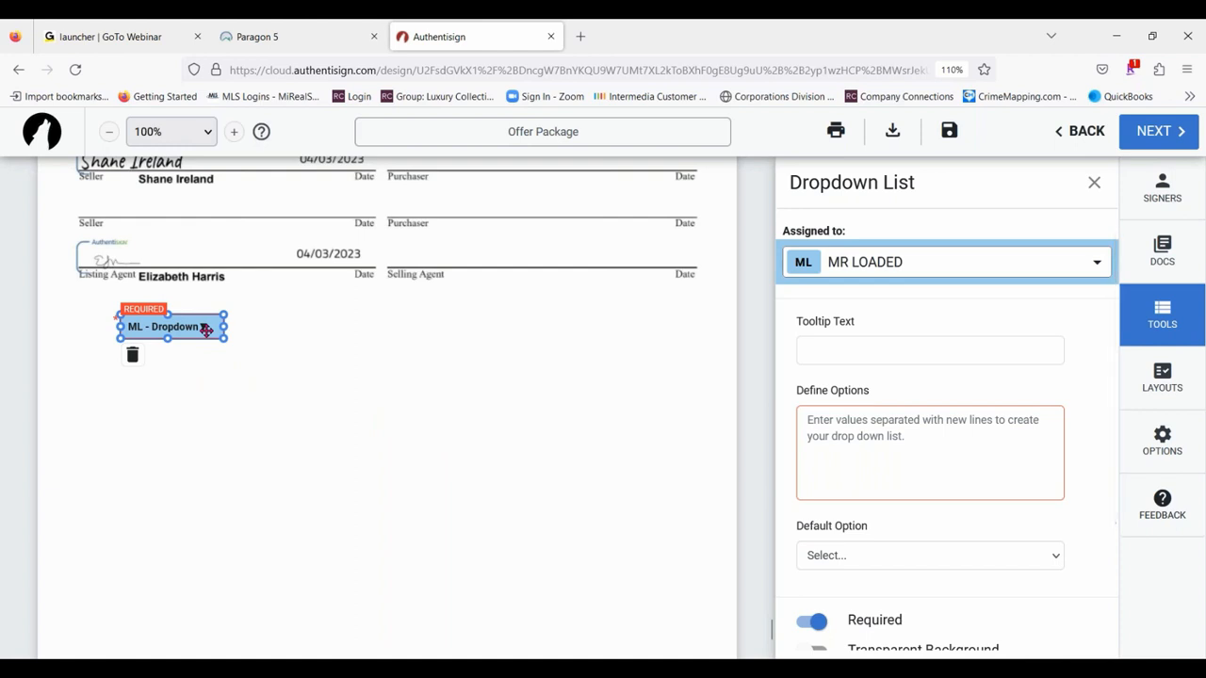
{"action": "left_click", "coordinate": [845, 341]}
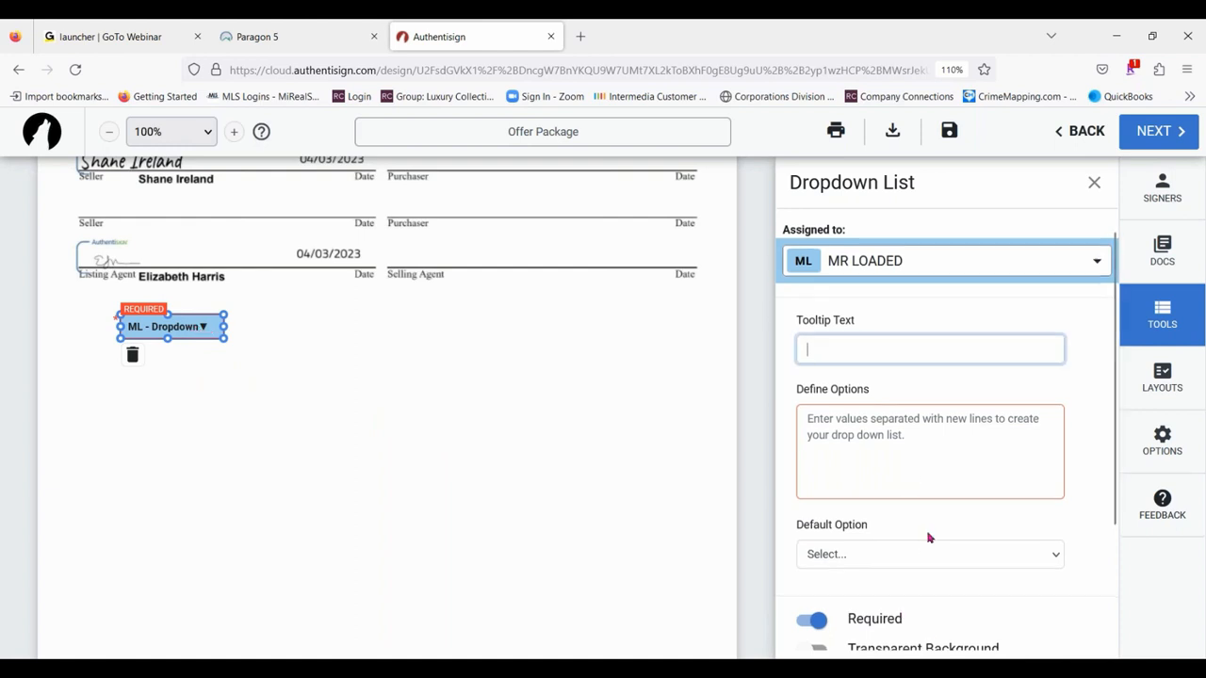
{"action": "scroll", "coordinate": [870, 288], "scroll_direction": "down", "scroll_amount": 3}
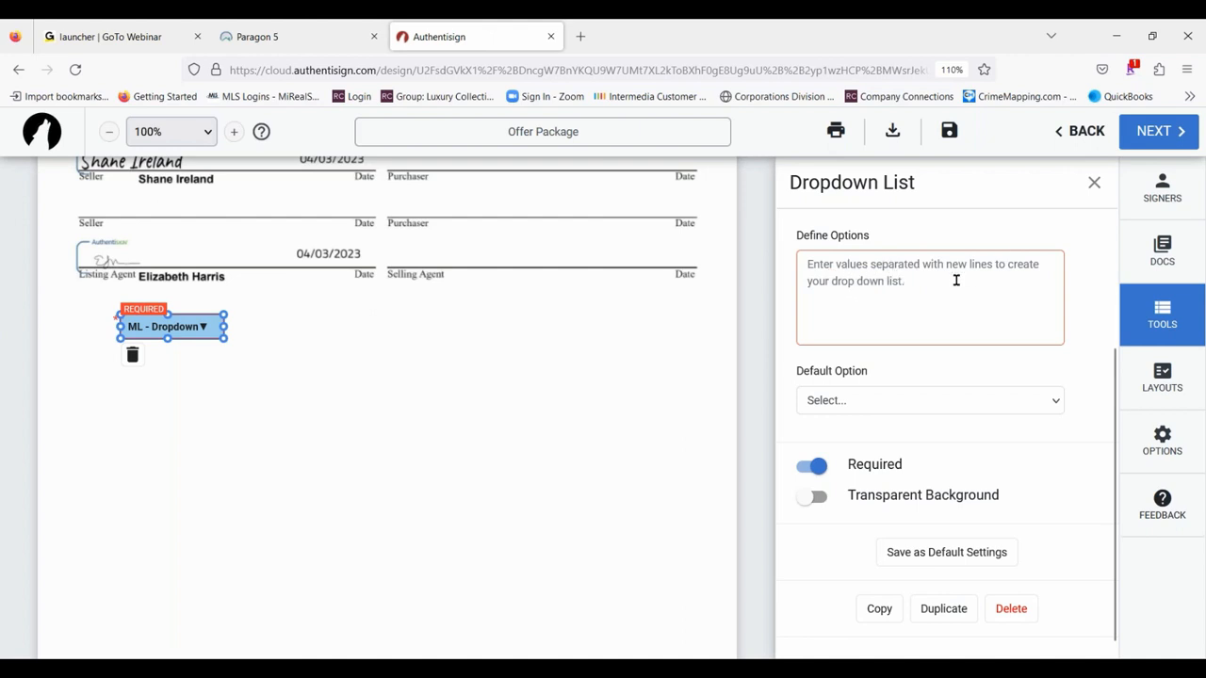
- Define the first buyer's dropdown options as Appliances and Blinds, leaving the default option unselected, and close its settings
{"action": "left_click", "coordinate": [809, 267]}
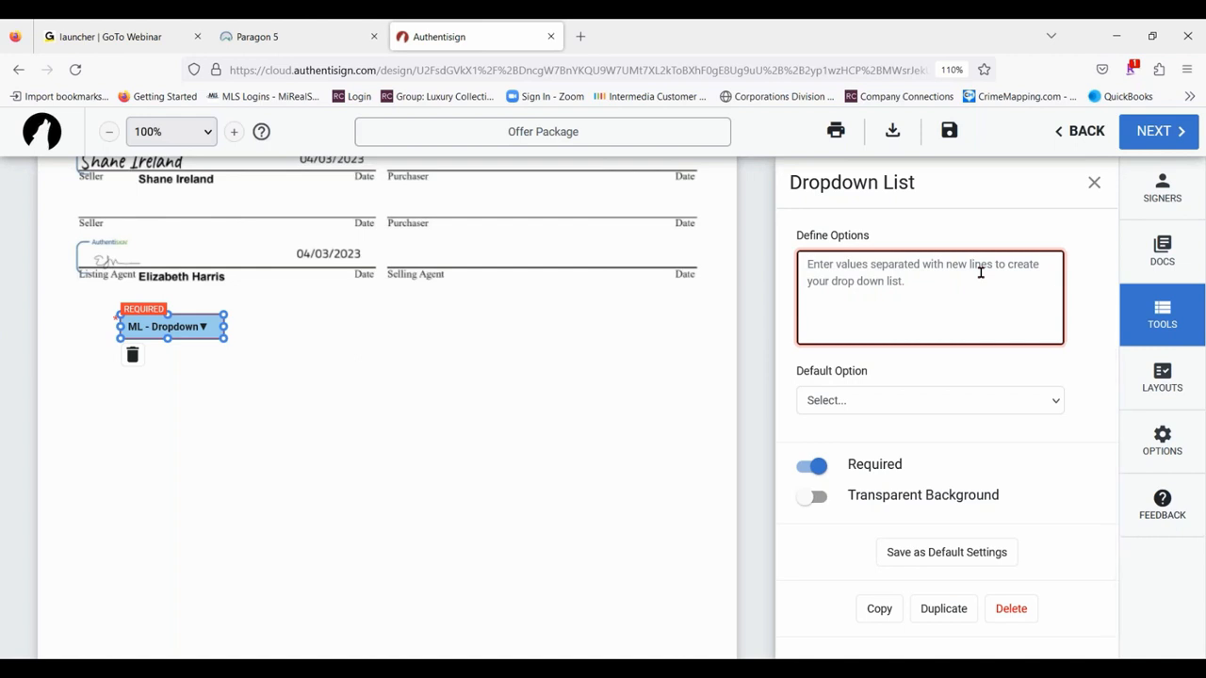
{"action": "type", "text": "Appliances"}
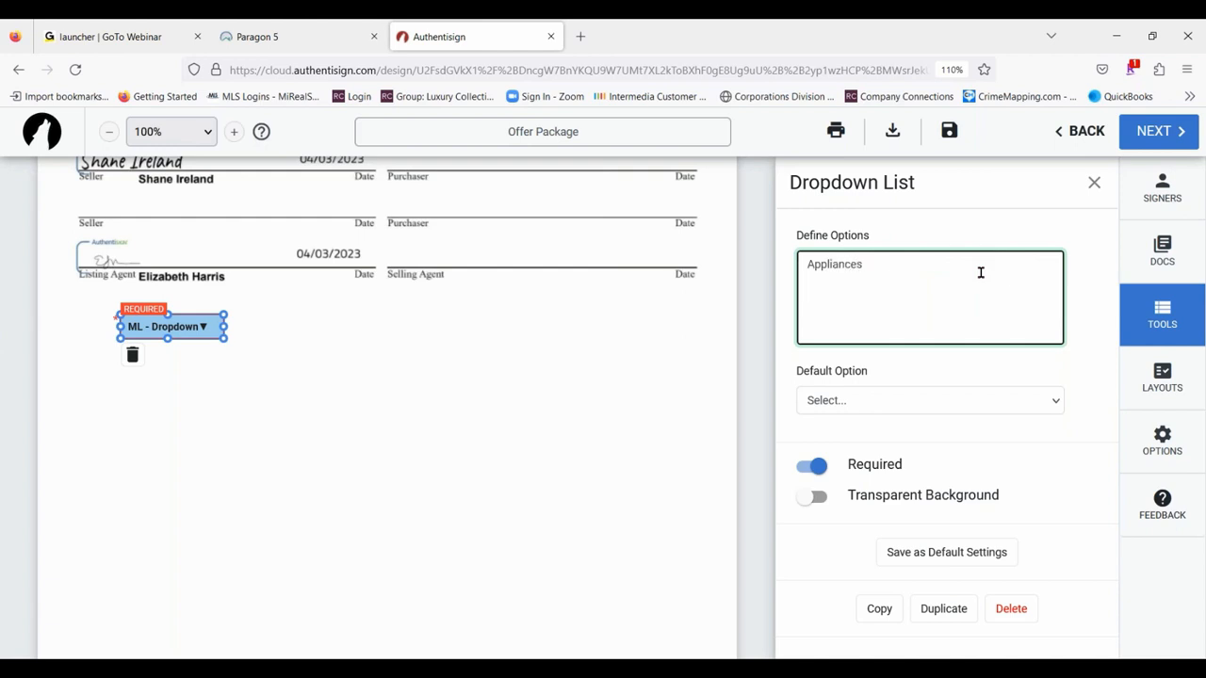
{"action": "type", "text": "inds"}
{"action": "left_click", "coordinate": [984, 402]}
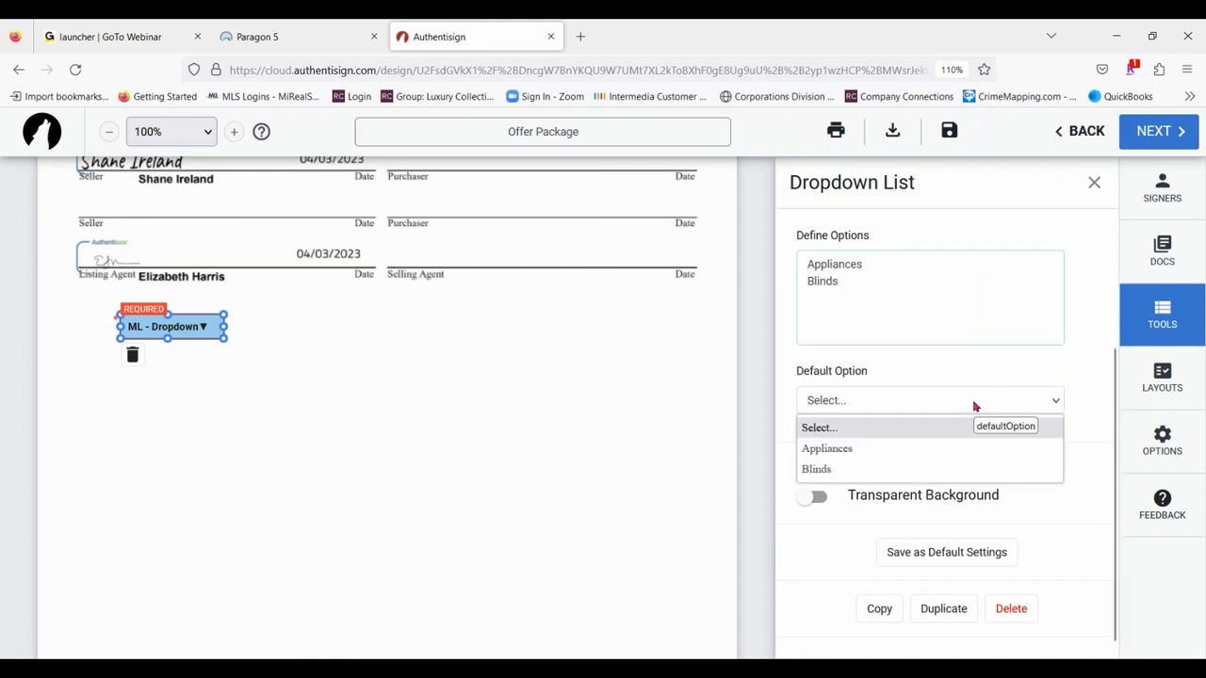
{"action": "left_click", "coordinate": [857, 401]}
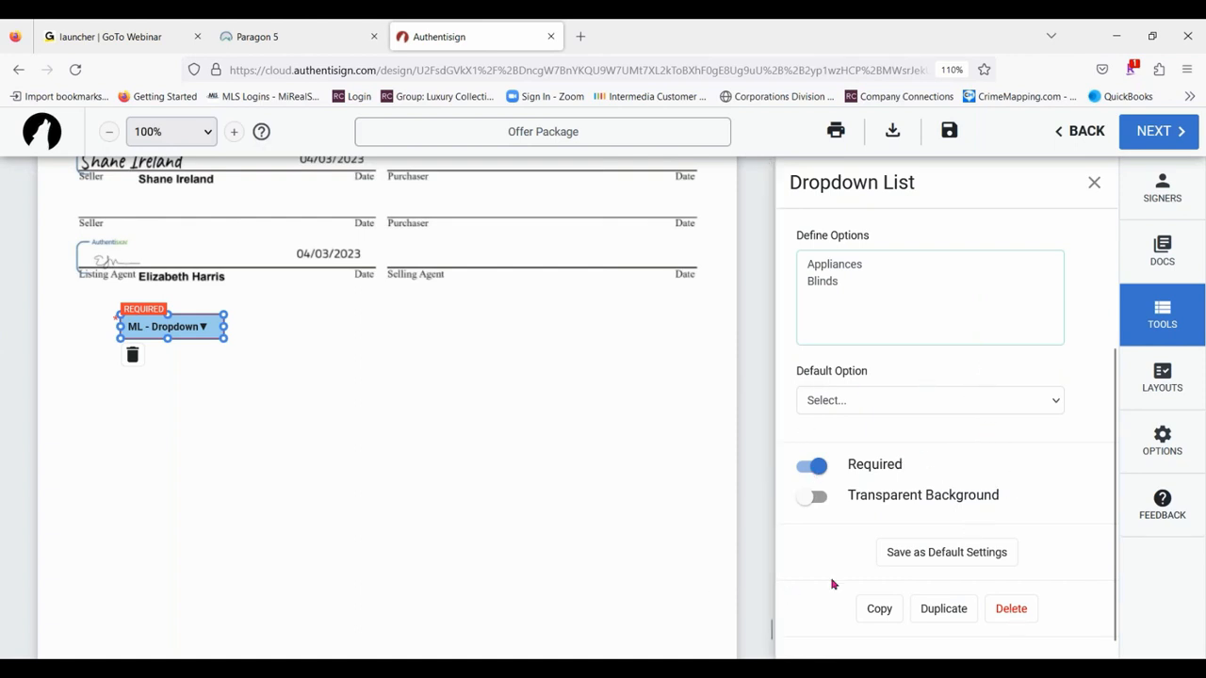
{"action": "scroll", "coordinate": [945, 650], "scroll_direction": "up", "scroll_amount": 3}
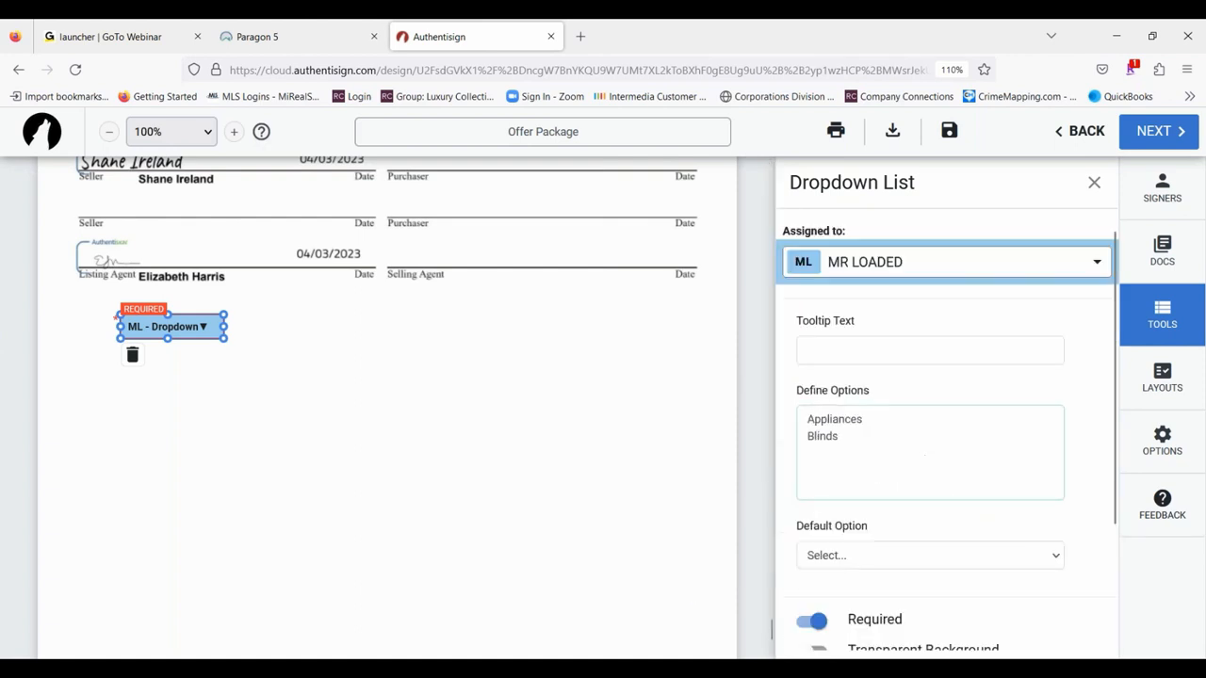
{"action": "left_click", "coordinate": [1093, 181]}
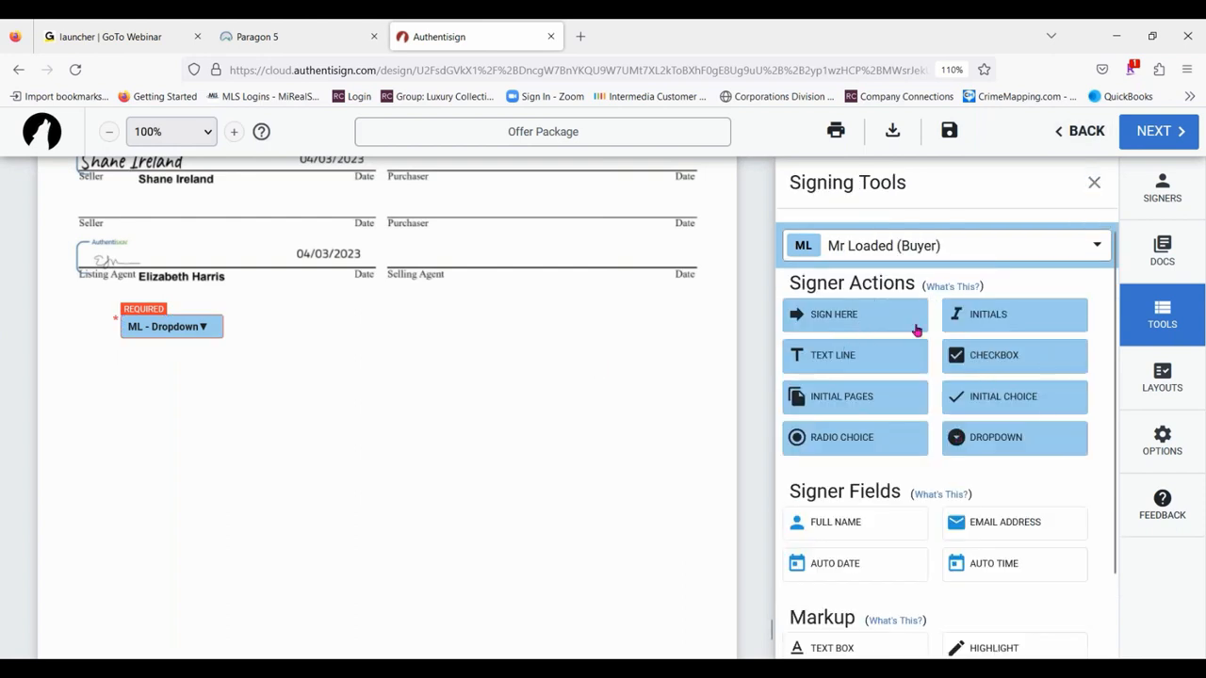
- Try placing a full name field for the first buyer on the Sellers Disclosure's second page and remove it again
{"action": "scroll", "coordinate": [1032, 347], "scroll_direction": "down", "scroll_amount": 1}
{"action": "scroll", "coordinate": [1031, 348], "scroll_direction": "down", "scroll_amount": 1}
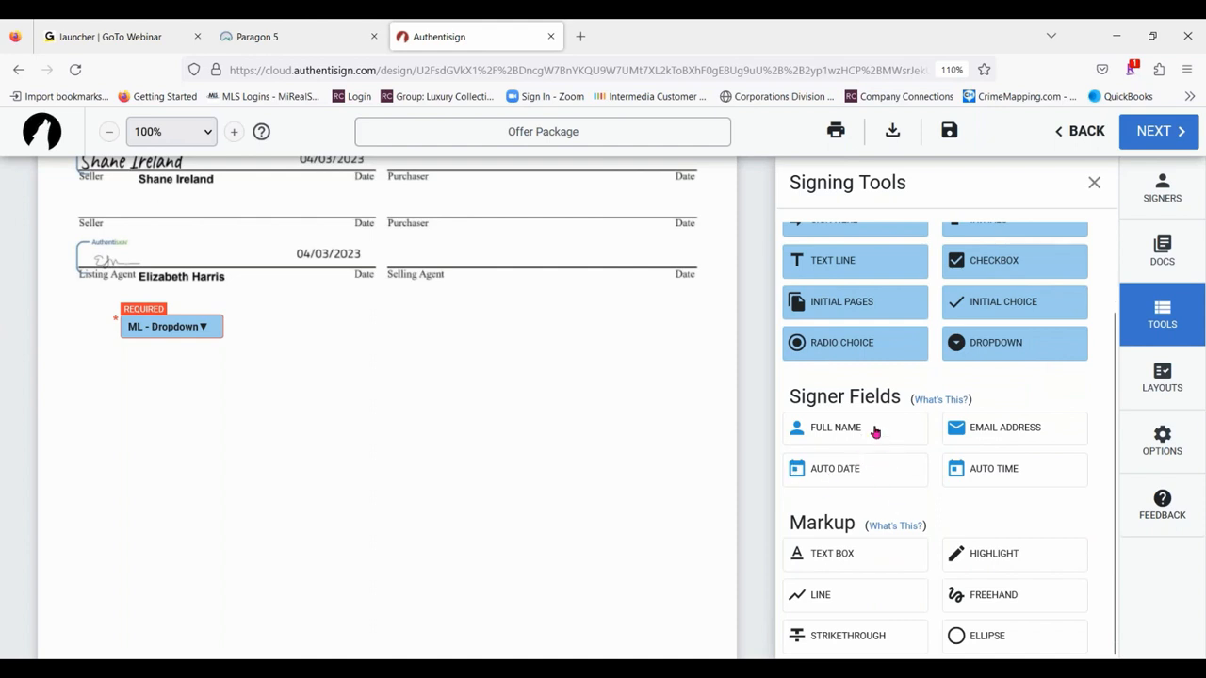
{"action": "scroll", "coordinate": [352, 336], "scroll_direction": "up", "scroll_amount": 6}
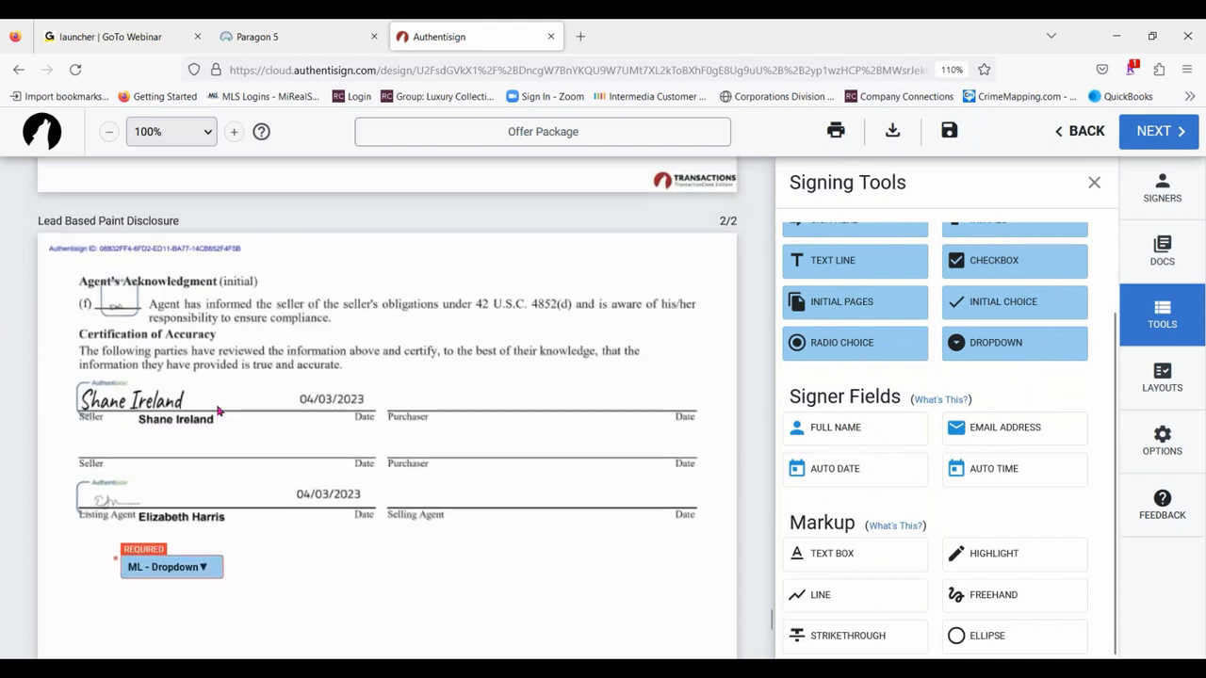
{"action": "scroll", "coordinate": [317, 364], "scroll_direction": "down", "scroll_amount": 8}
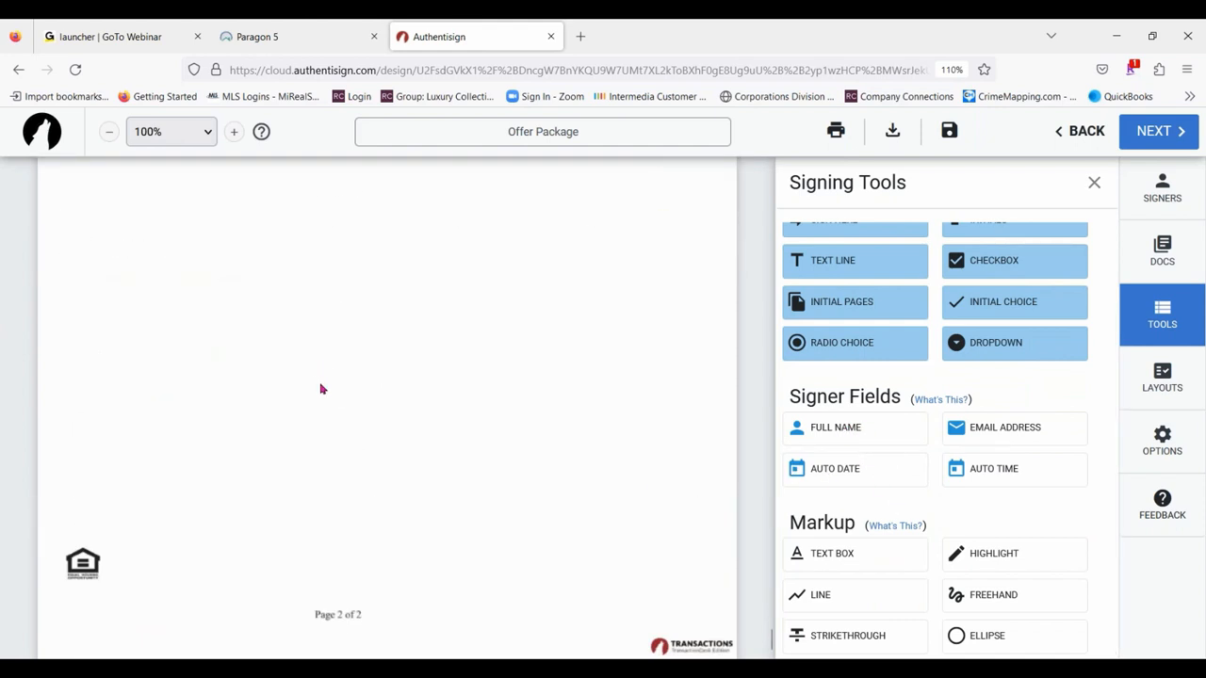
{"action": "scroll", "coordinate": [324, 389], "scroll_direction": "down", "scroll_amount": 15}
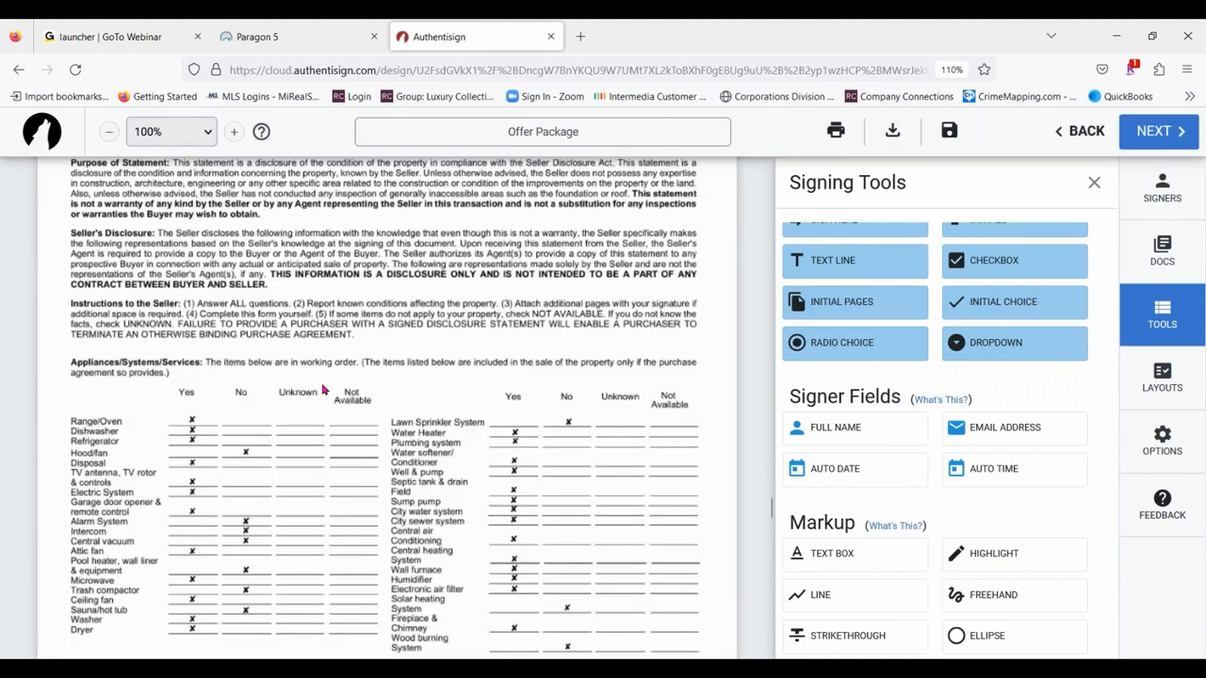
{"action": "scroll", "coordinate": [327, 388], "scroll_direction": "down", "scroll_amount": 15}
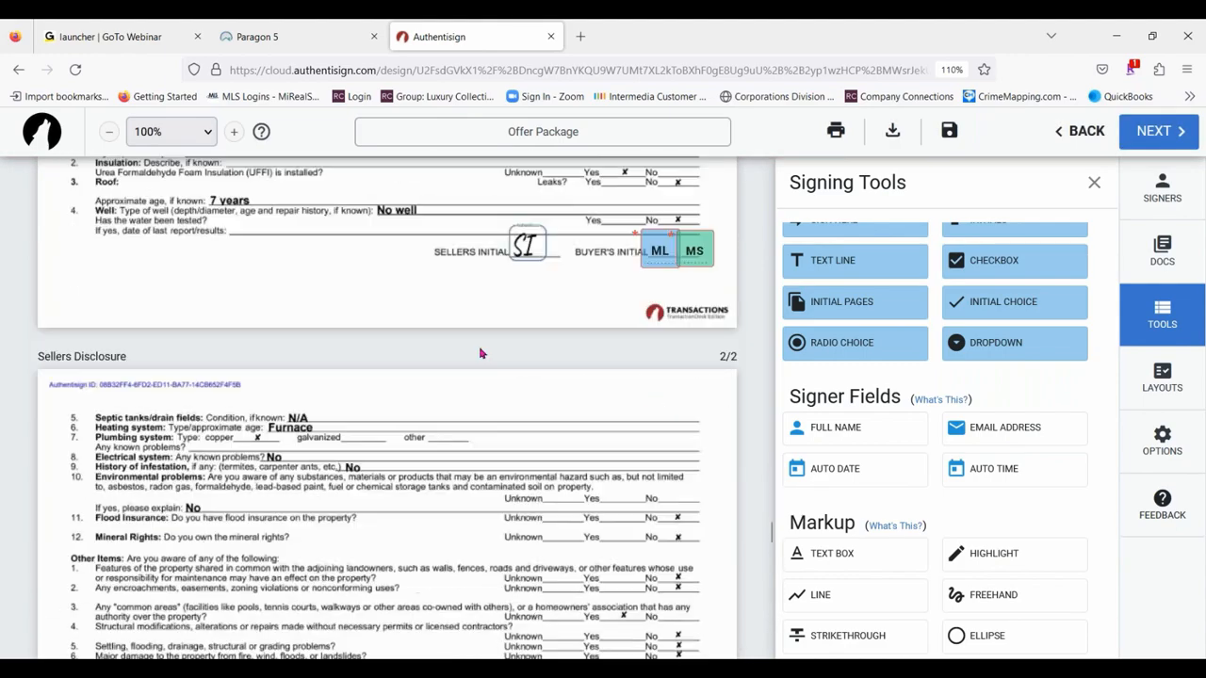
{"action": "scroll", "coordinate": [480, 352], "scroll_direction": "down", "scroll_amount": 5}
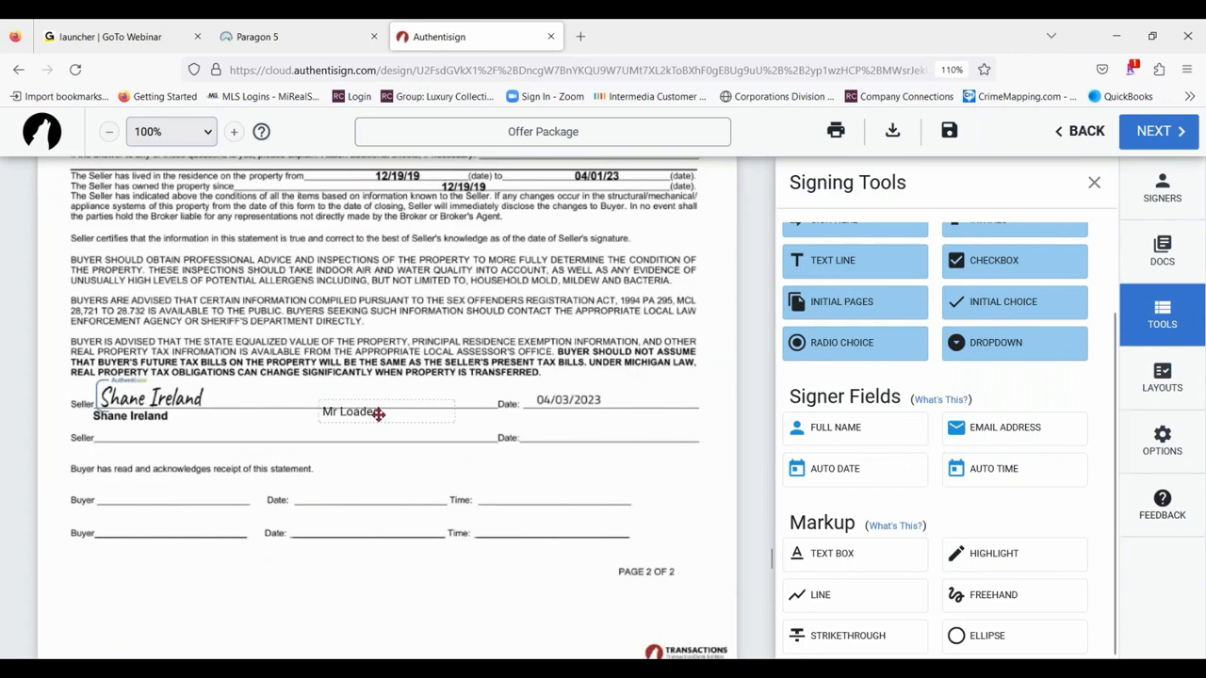
{"action": "left_click", "coordinate": [377, 414]}
{"action": "left_click", "coordinate": [328, 440]}
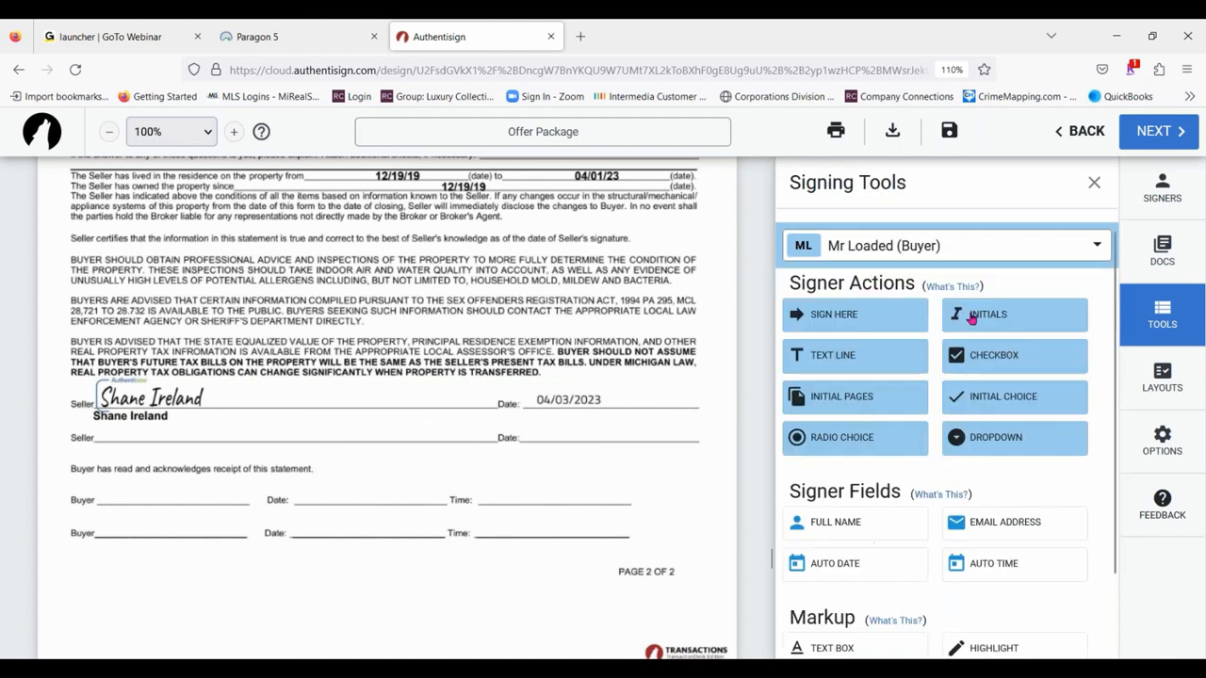
- Switch to the second buyer and place full name, signature and date fields on the second Seller line of the Sellers Disclosure
{"action": "left_click", "coordinate": [937, 248]}
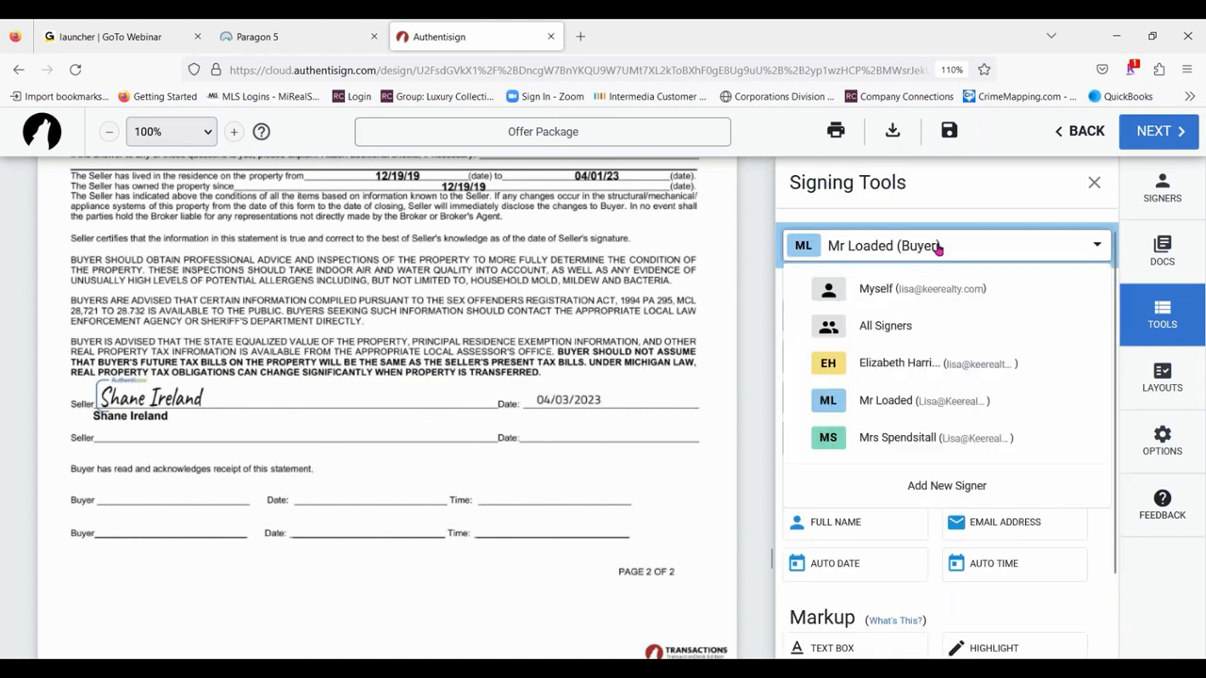
{"action": "left_click", "coordinate": [883, 436]}
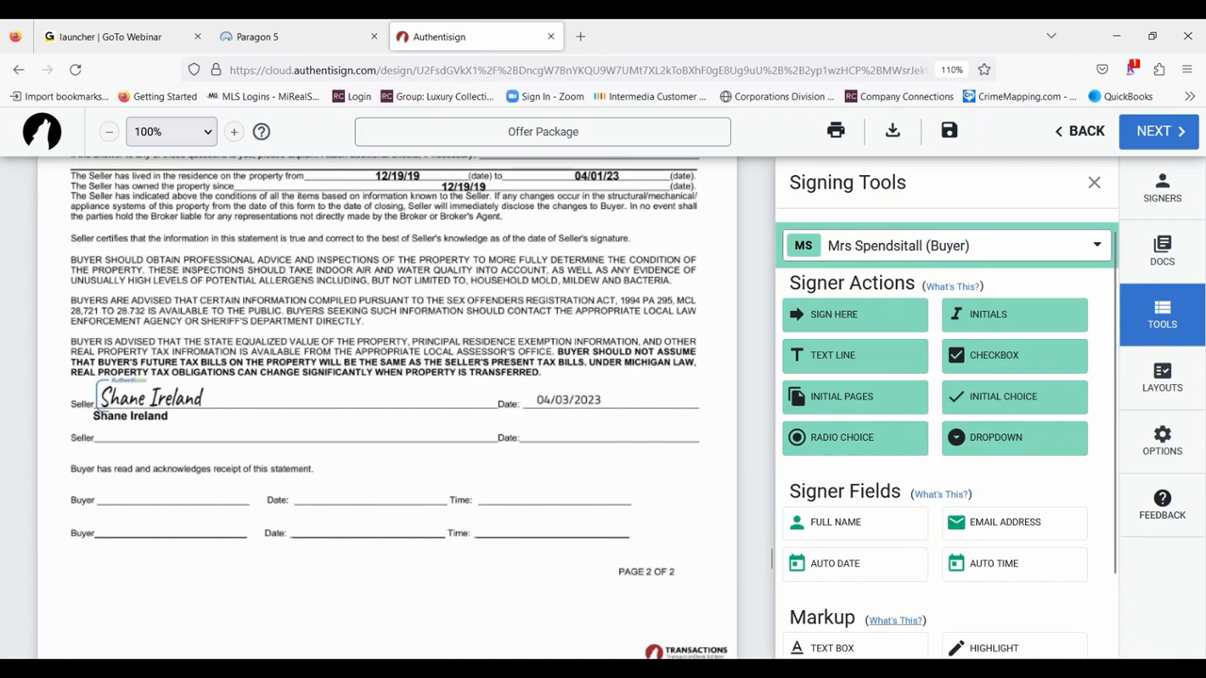
{"action": "scroll", "coordinate": [919, 485], "scroll_direction": "down", "scroll_amount": 2}
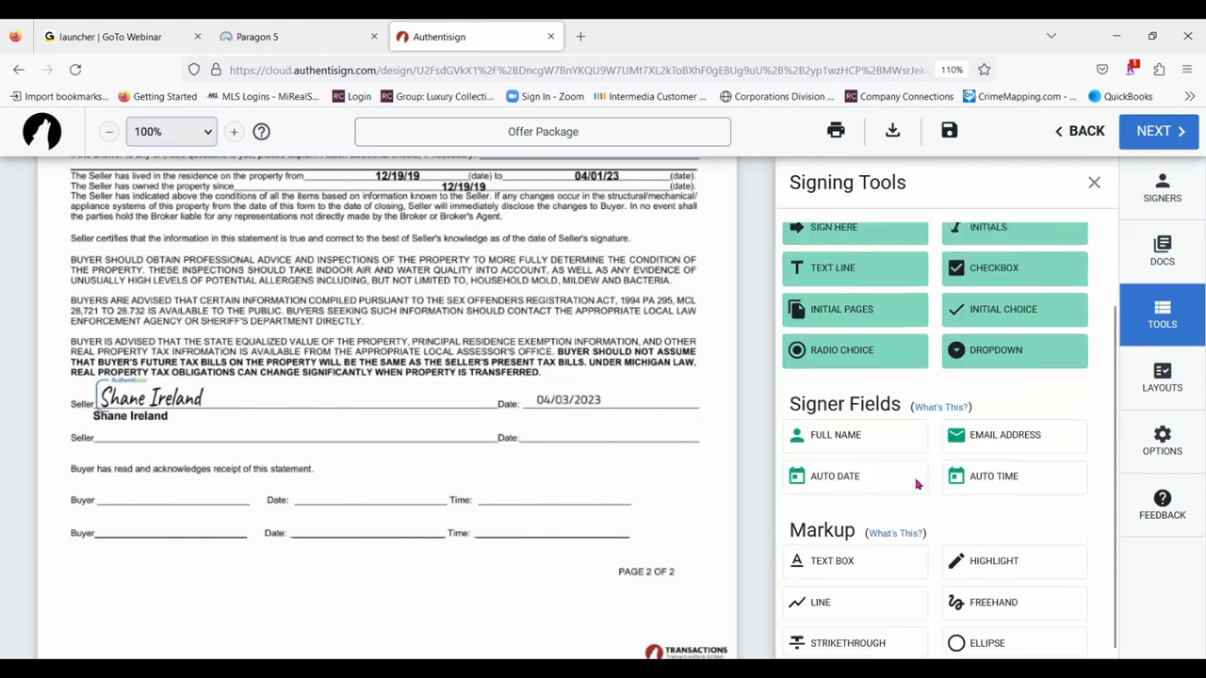
{"action": "left_click_drag", "start_coordinate": [860, 430], "coordinate": [162, 458]}
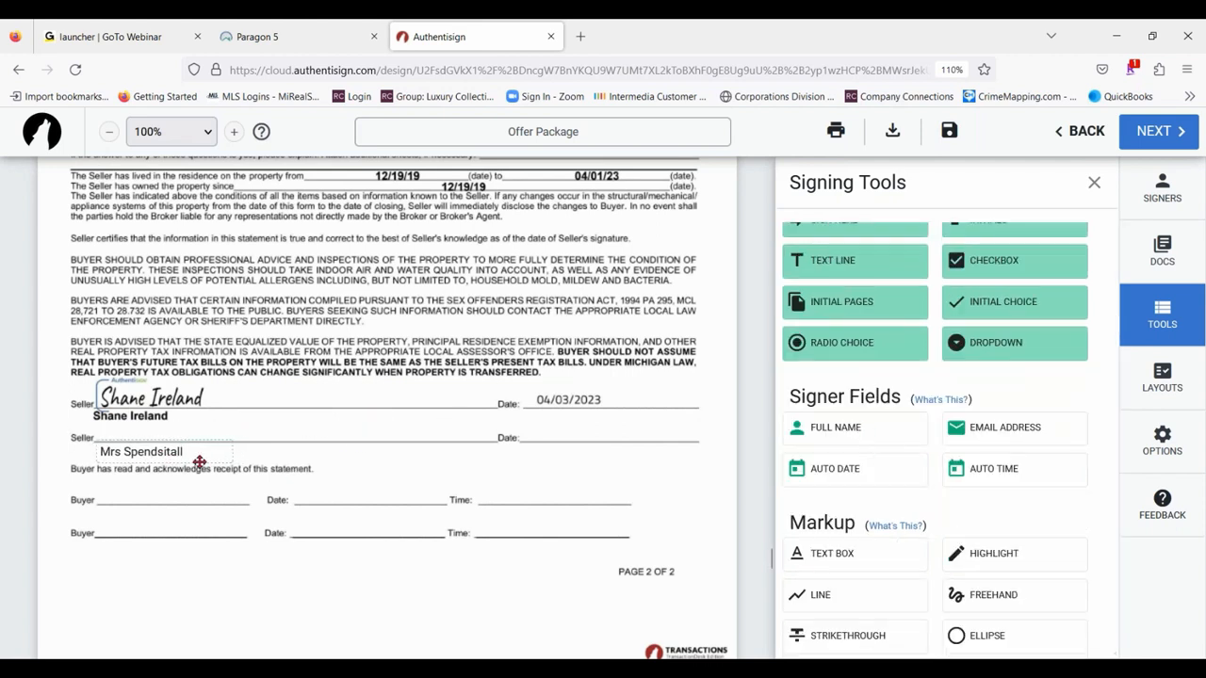
{"action": "scroll", "coordinate": [921, 361], "scroll_direction": "up", "scroll_amount": 2}
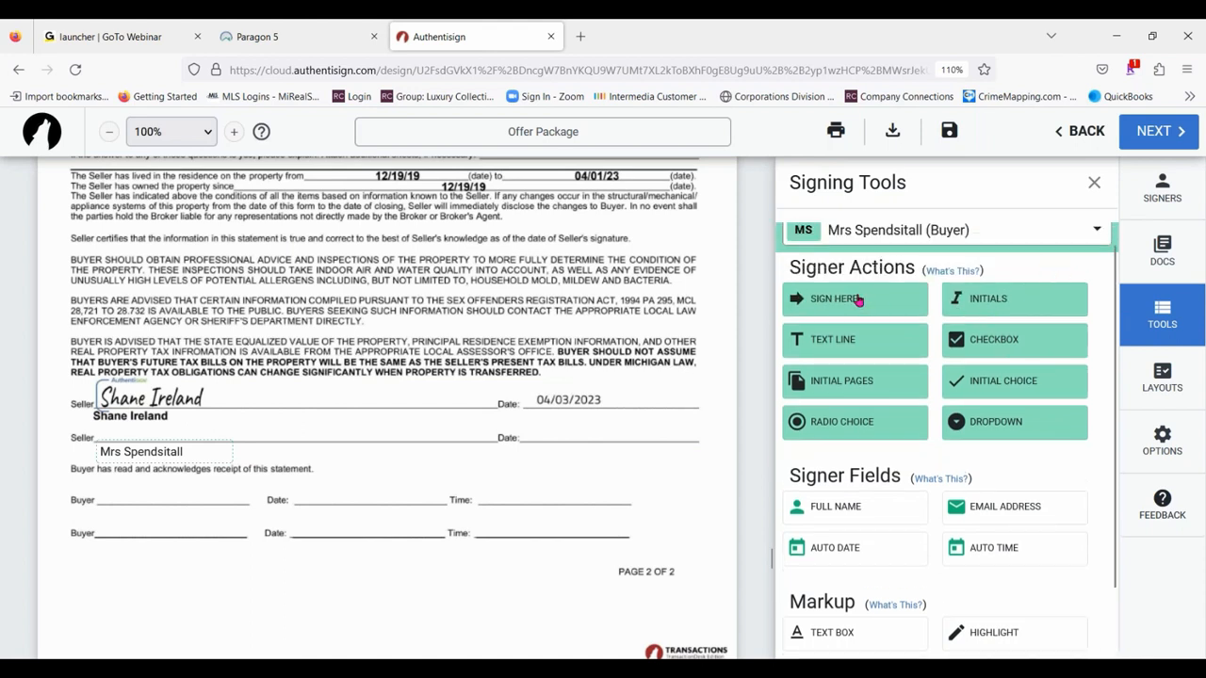
{"action": "left_click_drag", "start_coordinate": [852, 299], "coordinate": [91, 420]}
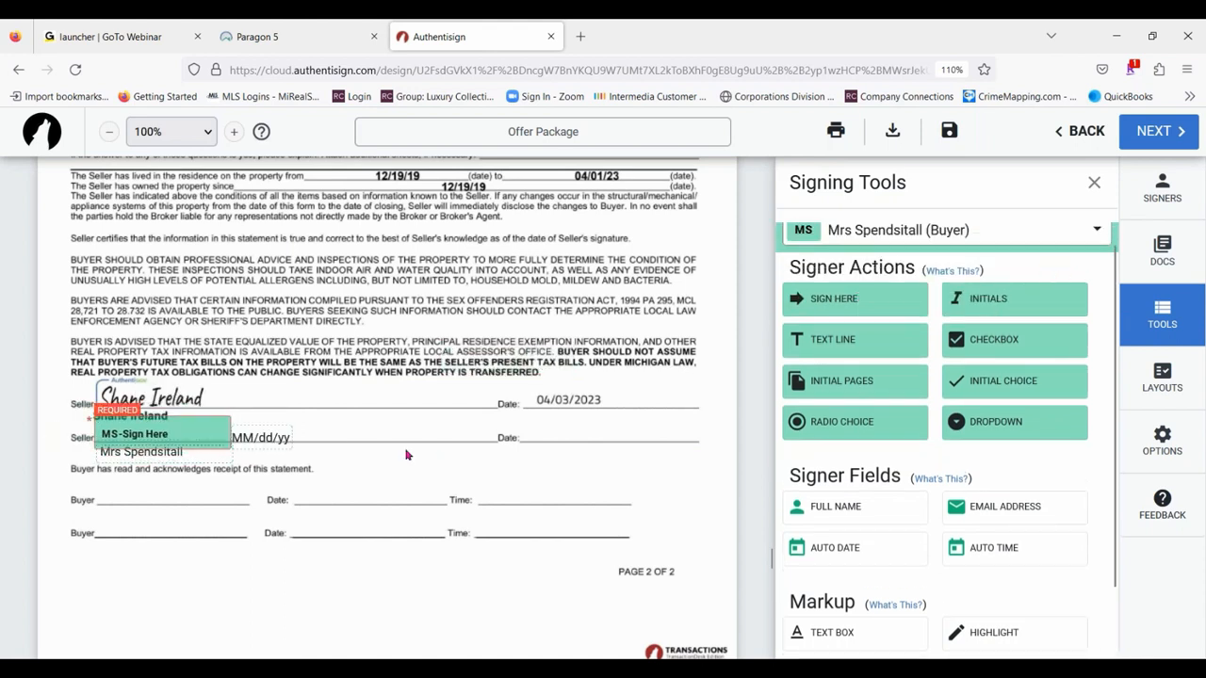
{"action": "left_click_drag", "start_coordinate": [634, 415], "coordinate": [597, 435]}
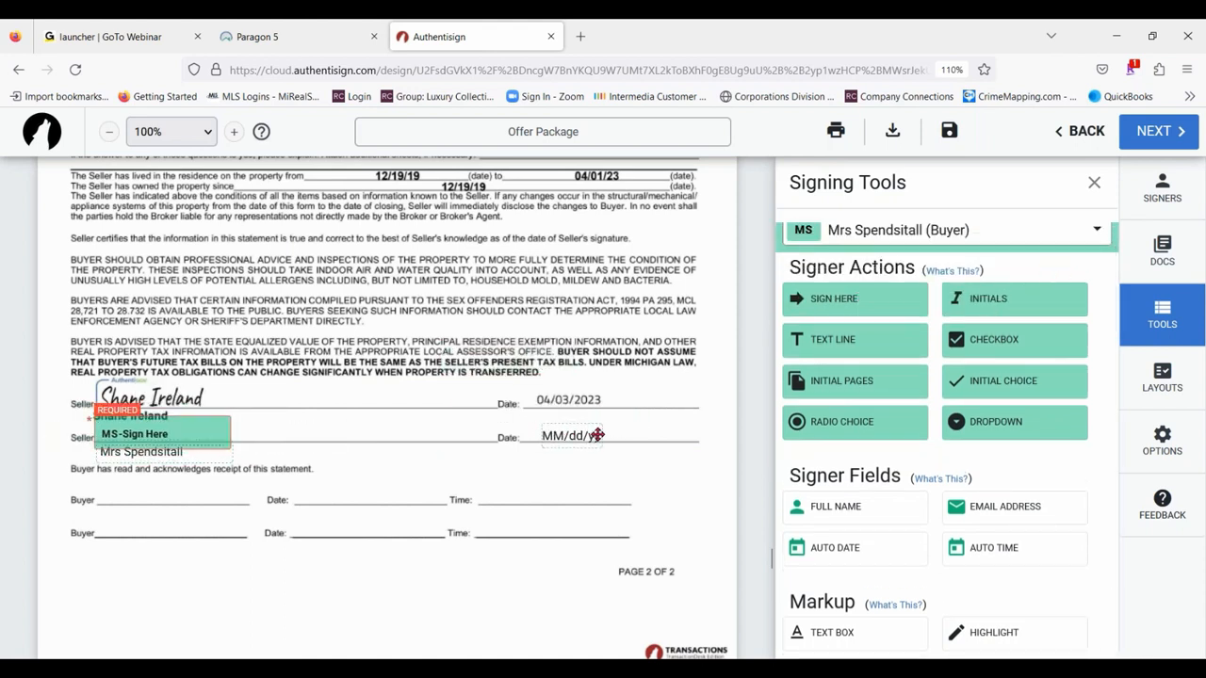
- Move the second buyer's signature, full name and date fields down to the second Buyer line
{"action": "left_click_drag", "start_coordinate": [172, 445], "coordinate": [171, 533]}
{"action": "left_click_drag", "start_coordinate": [174, 448], "coordinate": [163, 544]}
{"action": "left_click_drag", "start_coordinate": [574, 433], "coordinate": [344, 533]}
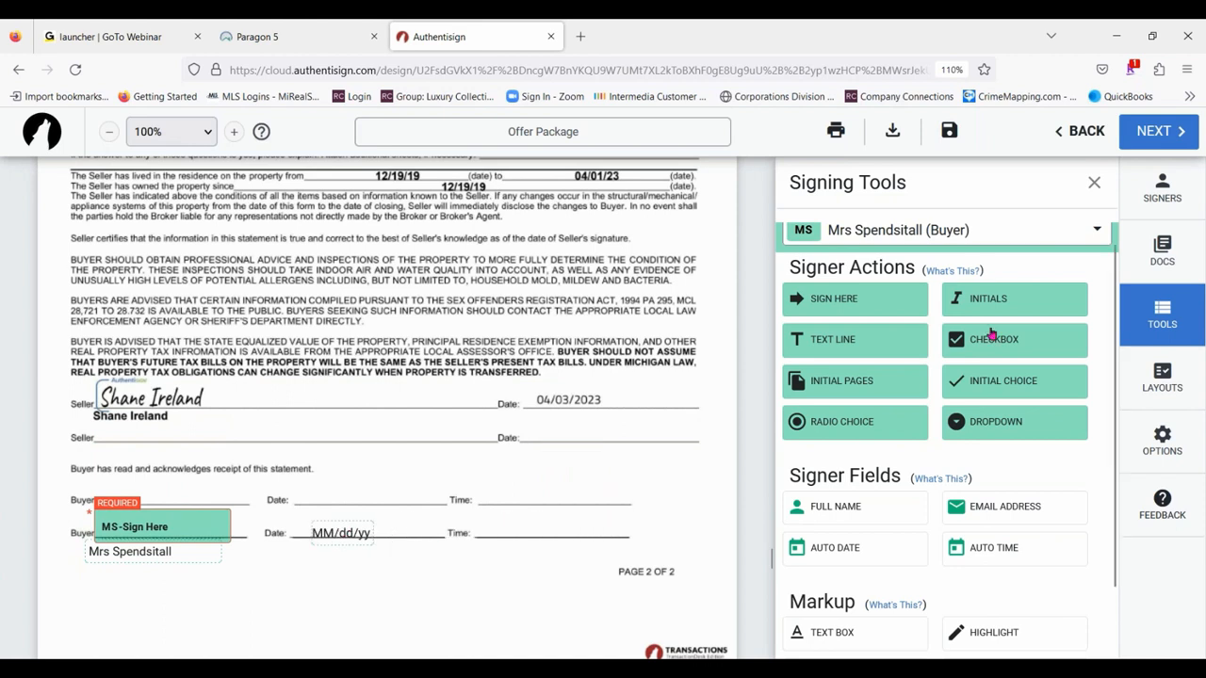
- Switch to the first buyer and place signature, date and full name fields on the first Buyer line
{"action": "left_click", "coordinate": [994, 237]}
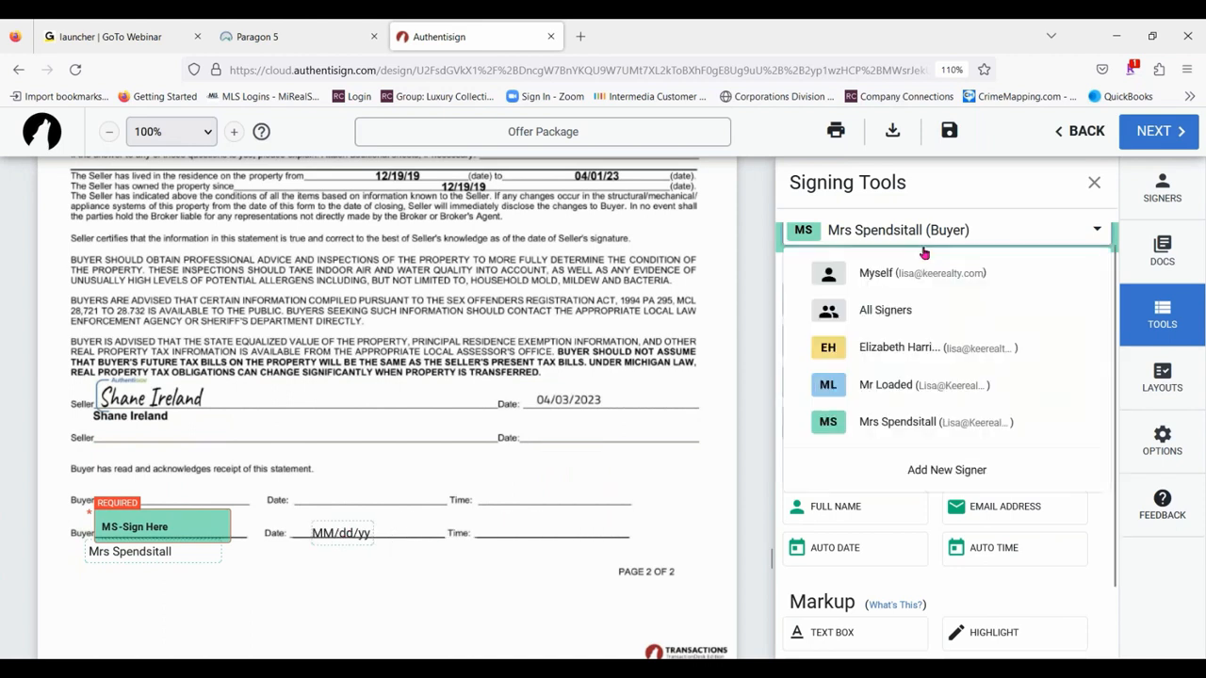
{"action": "left_click", "coordinate": [886, 384]}
{"action": "left_click_drag", "start_coordinate": [859, 301], "coordinate": [99, 478]}
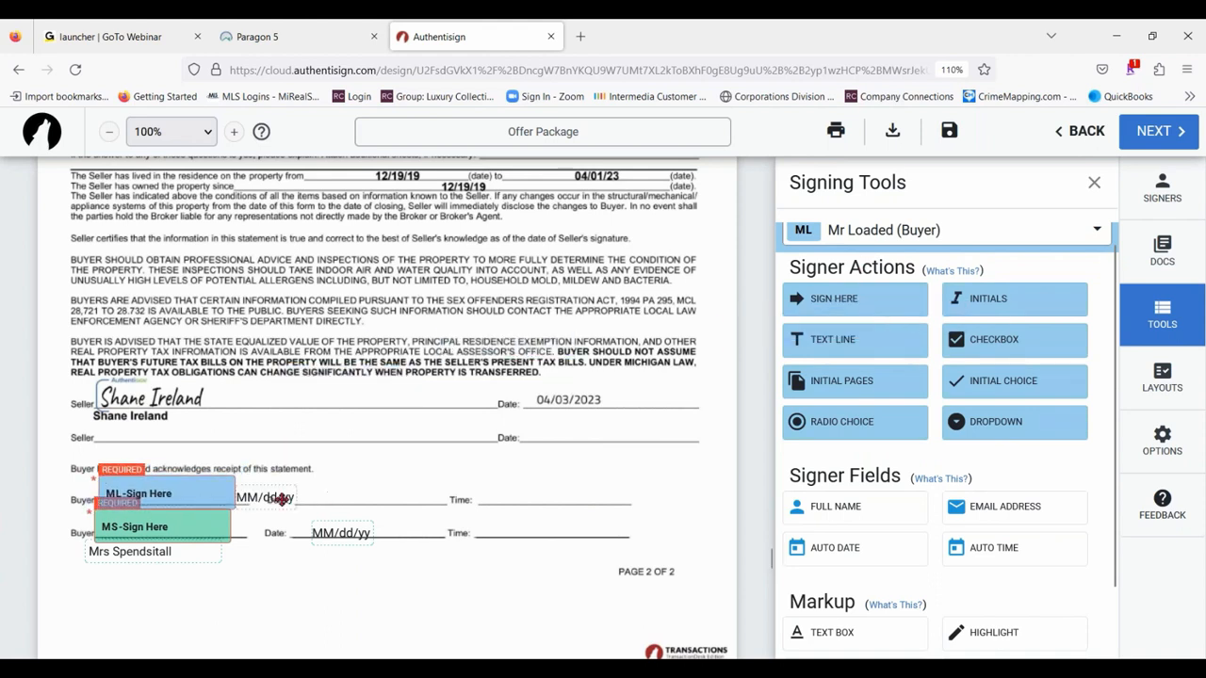
{"action": "left_click_drag", "start_coordinate": [282, 499], "coordinate": [380, 491]}
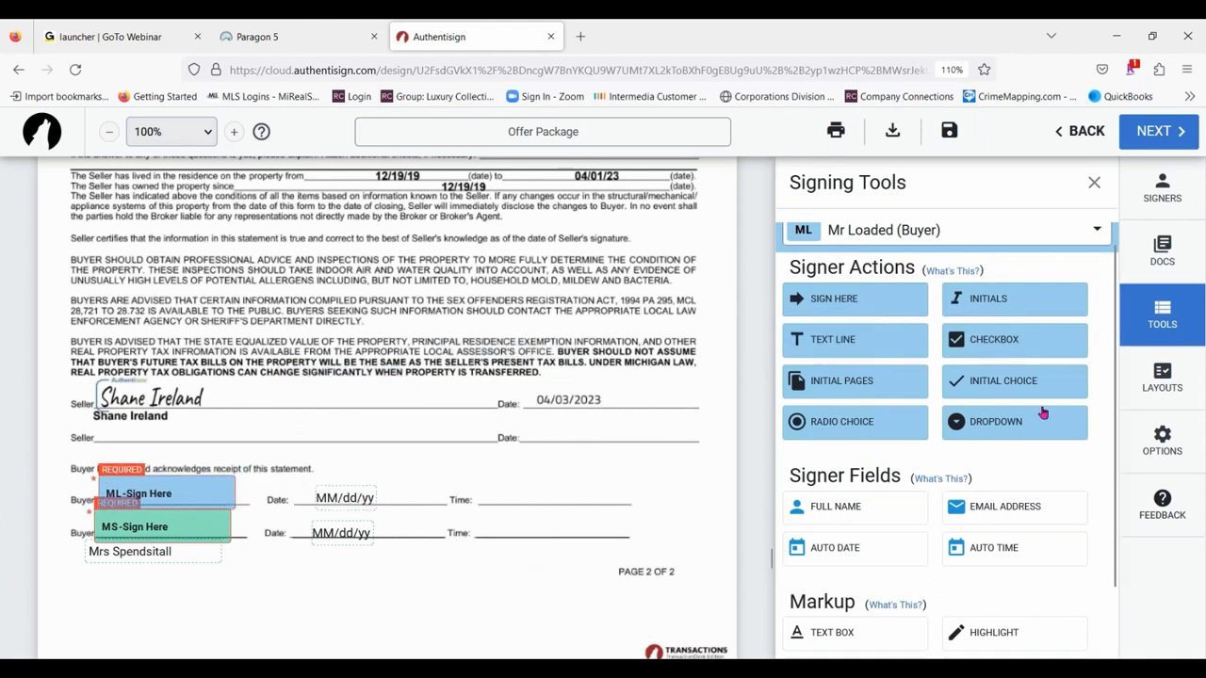
{"action": "left_click_drag", "start_coordinate": [861, 505], "coordinate": [140, 519]}
- Place an auto time field for each buyer, the first buyer's on the upper Time line and the second buyer's on the lower
{"action": "left_click", "coordinate": [1012, 546]}
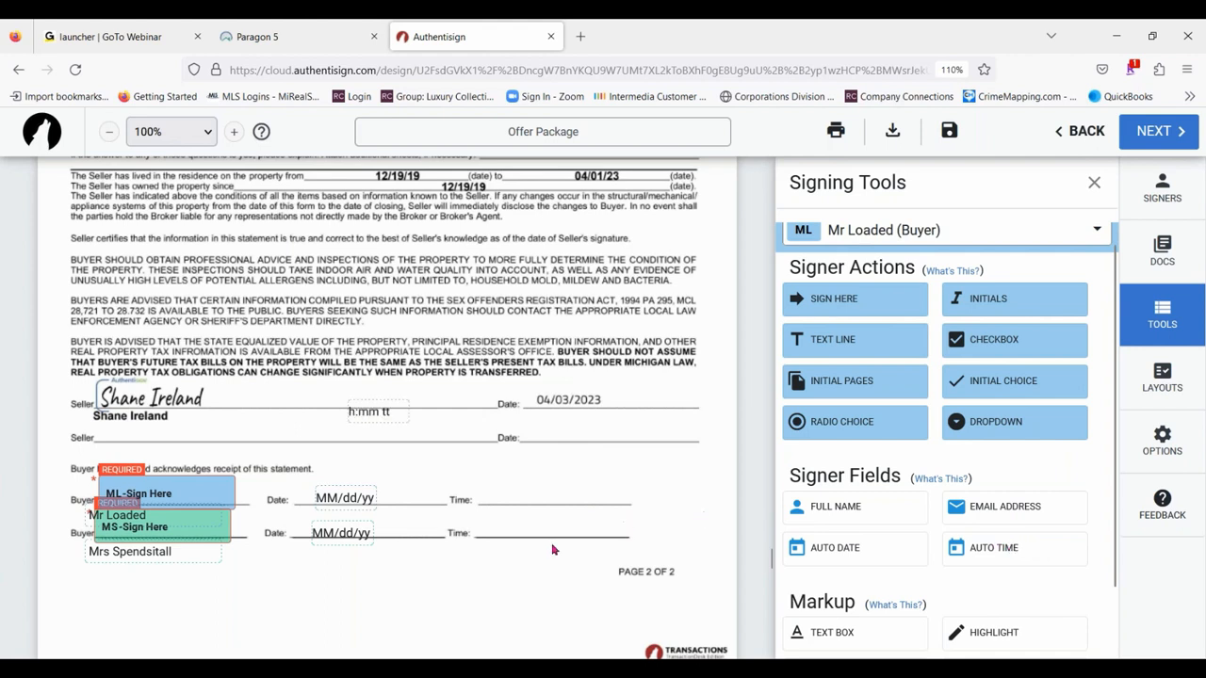
{"action": "left_click_drag", "start_coordinate": [398, 415], "coordinate": [535, 499]}
{"action": "left_click", "coordinate": [961, 232]}
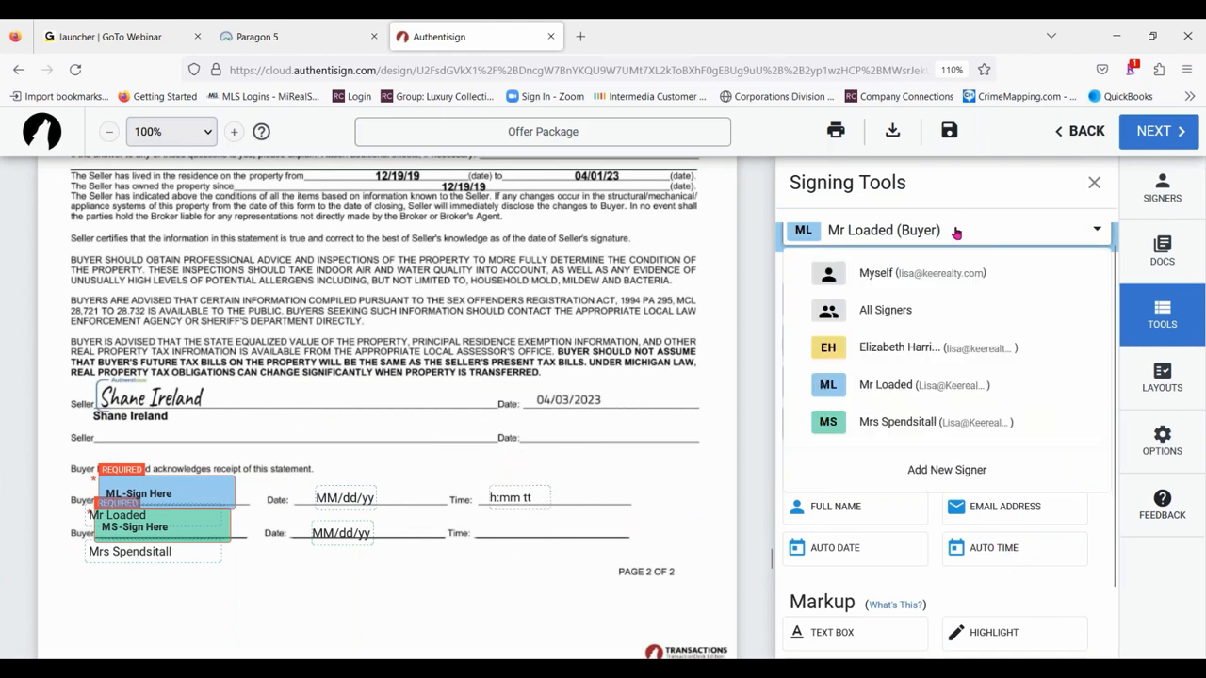
{"action": "left_click", "coordinate": [922, 426]}
{"action": "left_click", "coordinate": [995, 556]}
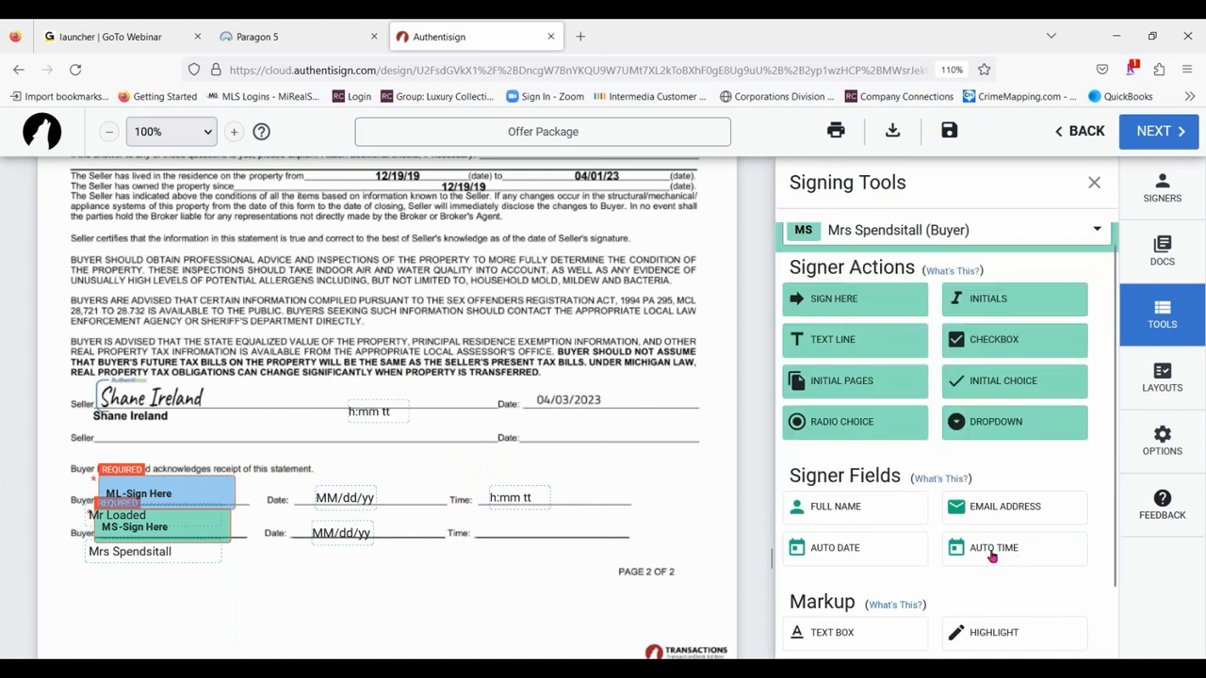
{"action": "left_click_drag", "start_coordinate": [397, 430], "coordinate": [537, 532]}
- Add the text markup "with zero -0- value" directly after "All Appliances" in section 3 of the Buy and Sell Agreement
{"action": "scroll", "coordinate": [1083, 466], "scroll_direction": "down", "scroll_amount": 2}
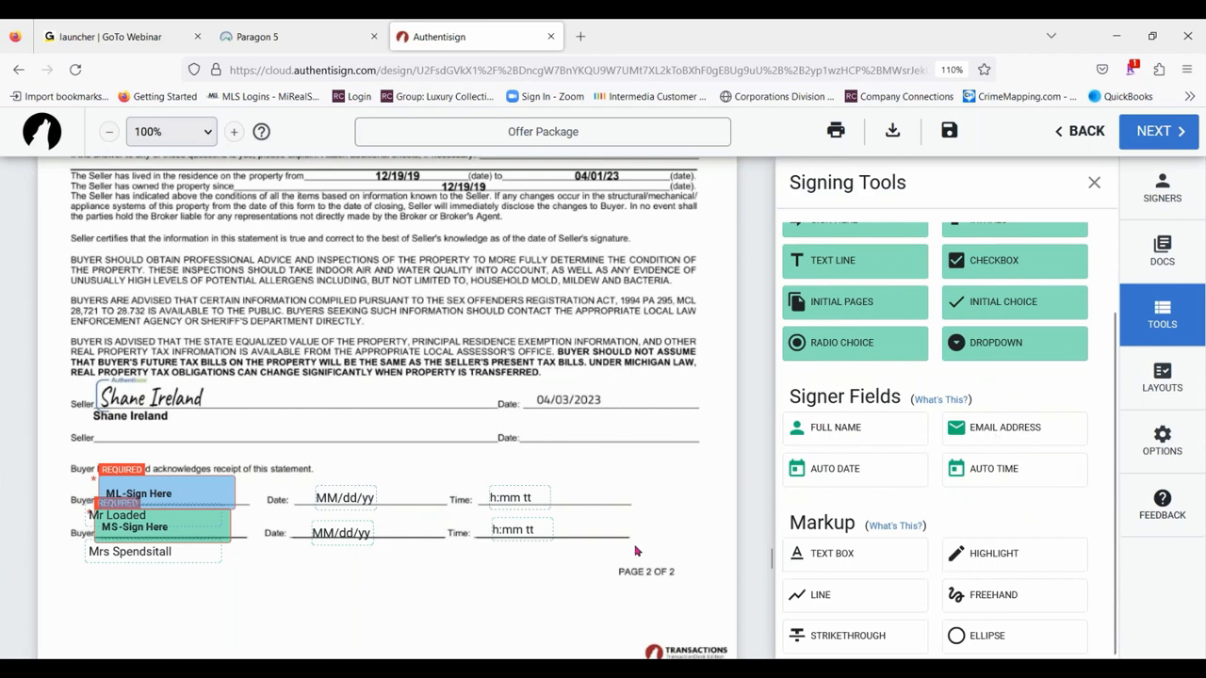
{"action": "scroll", "coordinate": [660, 540], "scroll_direction": "down", "scroll_amount": 15}
{"action": "scroll", "coordinate": [660, 540], "scroll_direction": "up", "scroll_amount": 3}
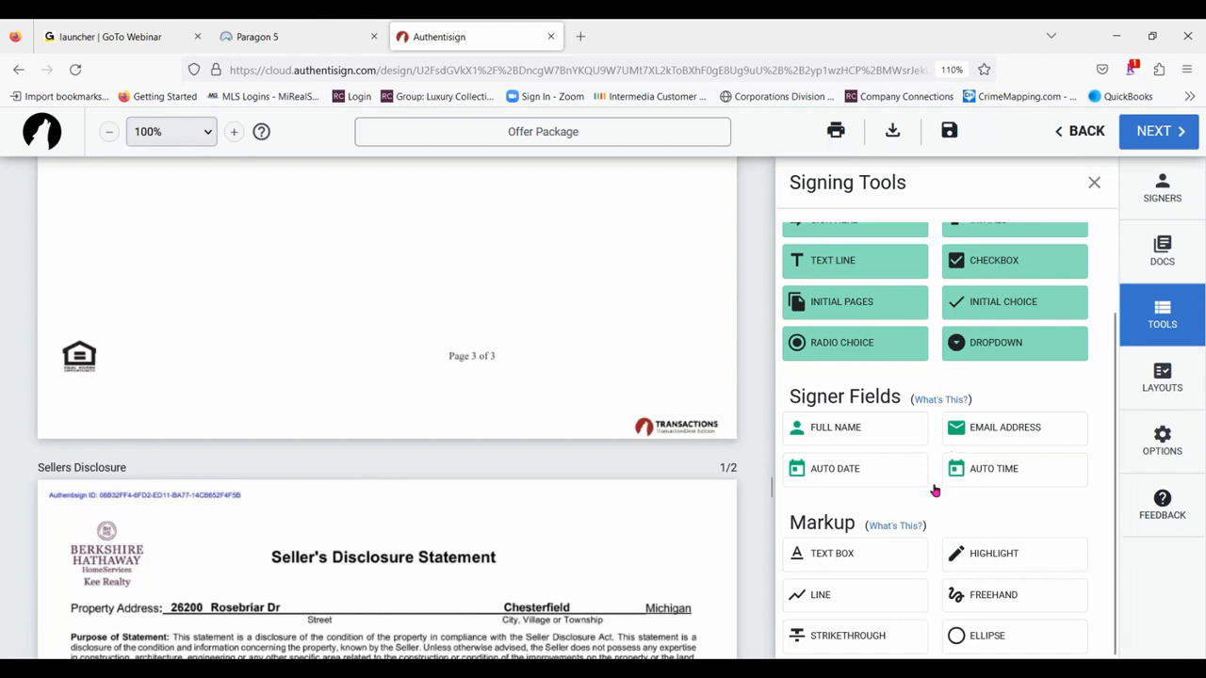
{"action": "scroll", "coordinate": [274, 336], "scroll_direction": "up", "scroll_amount": 15}
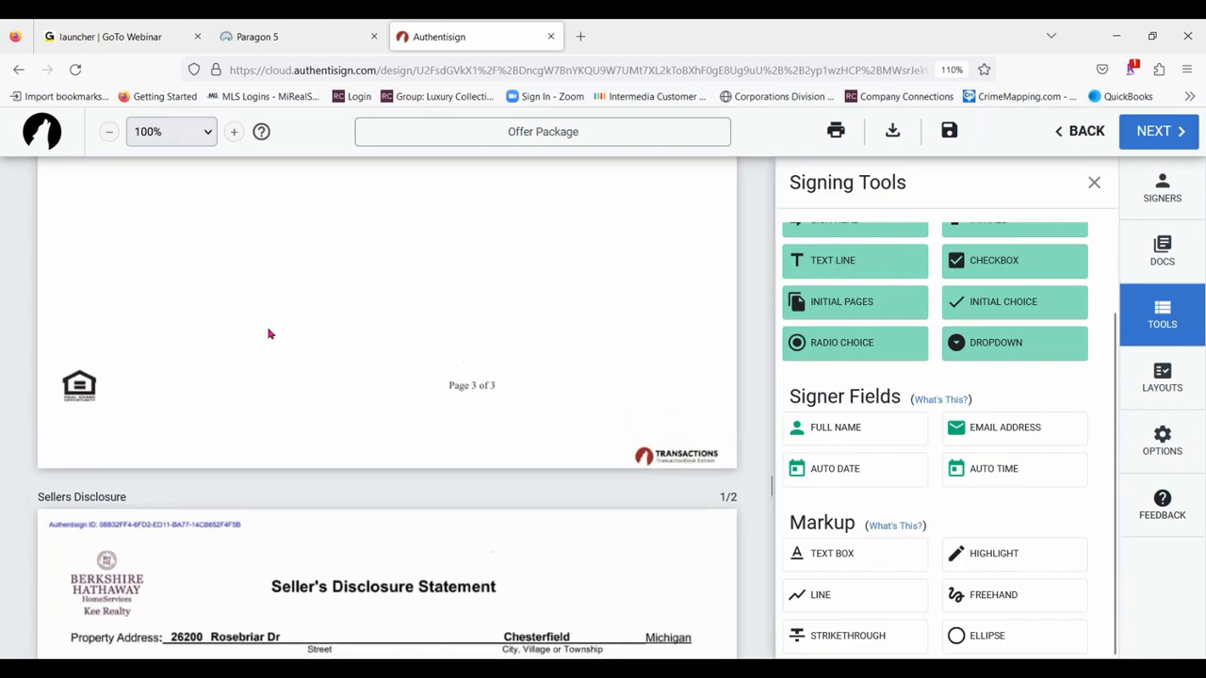
{"action": "scroll", "coordinate": [273, 335], "scroll_direction": "up", "scroll_amount": 8}
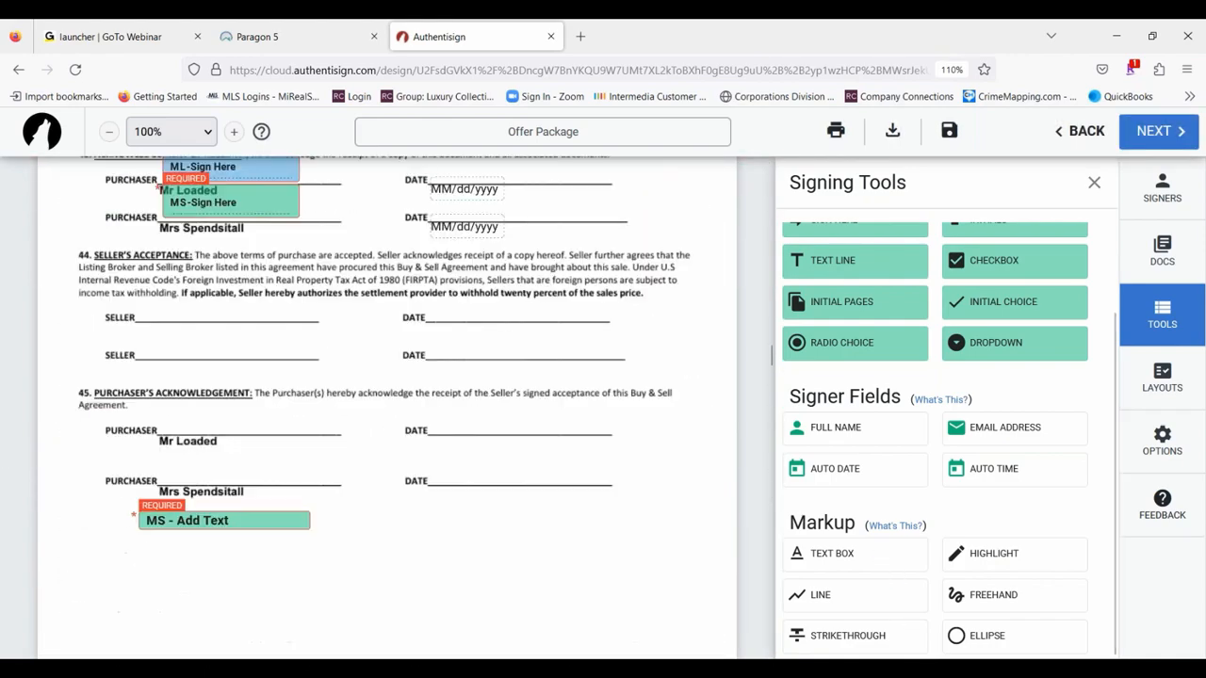
{"action": "scroll", "coordinate": [273, 336], "scroll_direction": "up", "scroll_amount": 20}
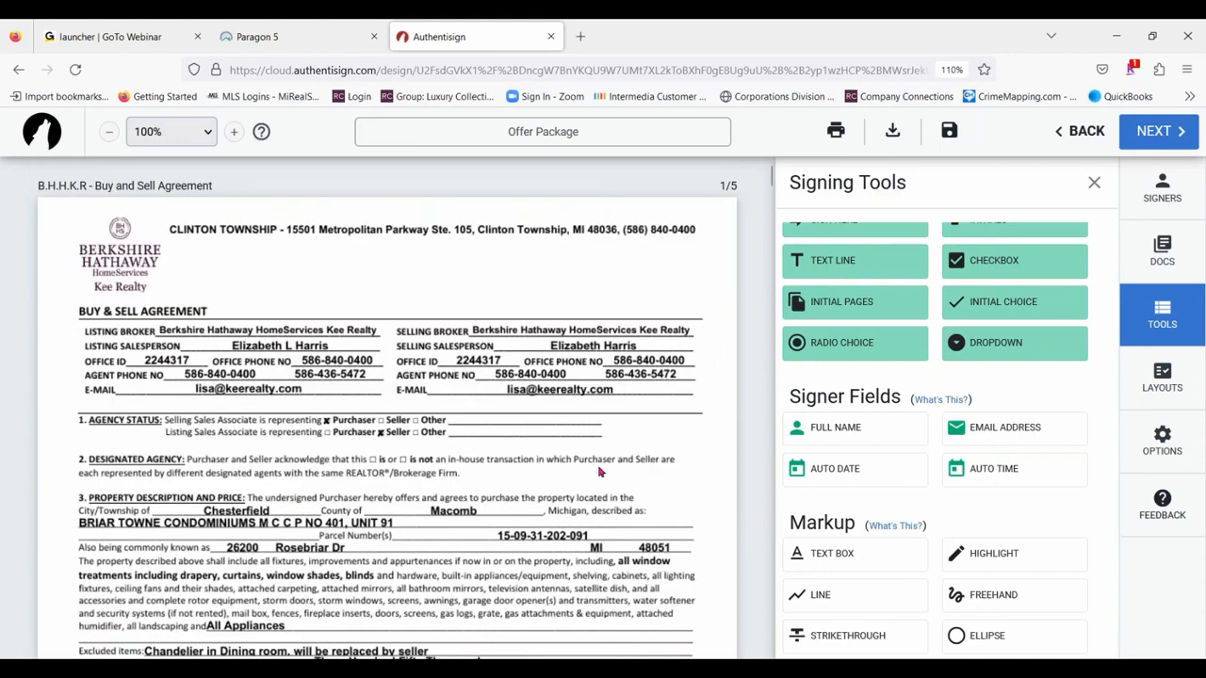
{"action": "scroll", "coordinate": [464, 293], "scroll_direction": "down", "scroll_amount": 4}
{"action": "scroll", "coordinate": [307, 315], "scroll_direction": "up", "scroll_amount": 1}
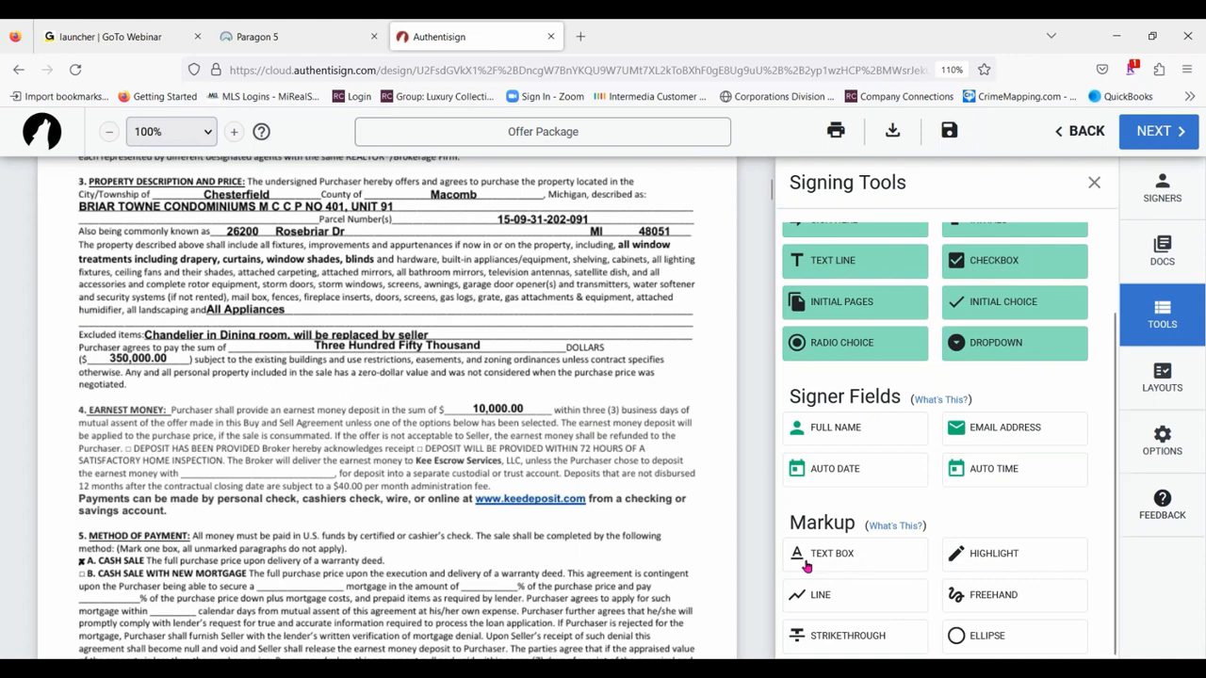
{"action": "left_click", "coordinate": [842, 554]}
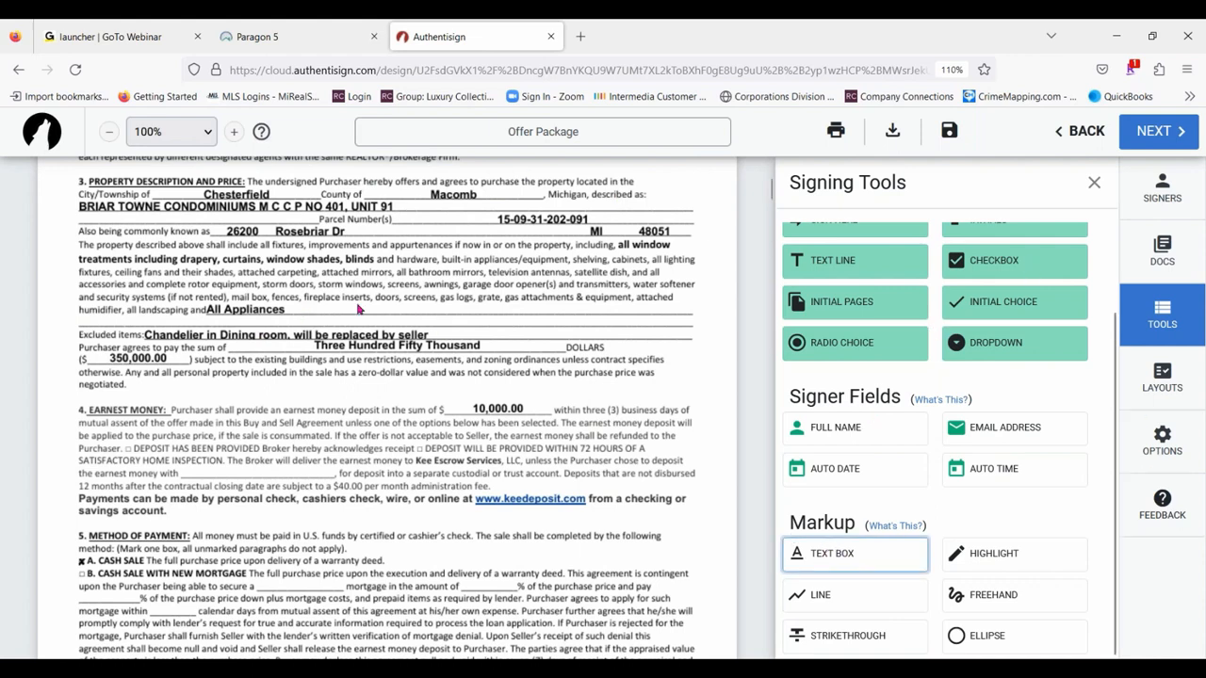
{"action": "left_click", "coordinate": [310, 314]}
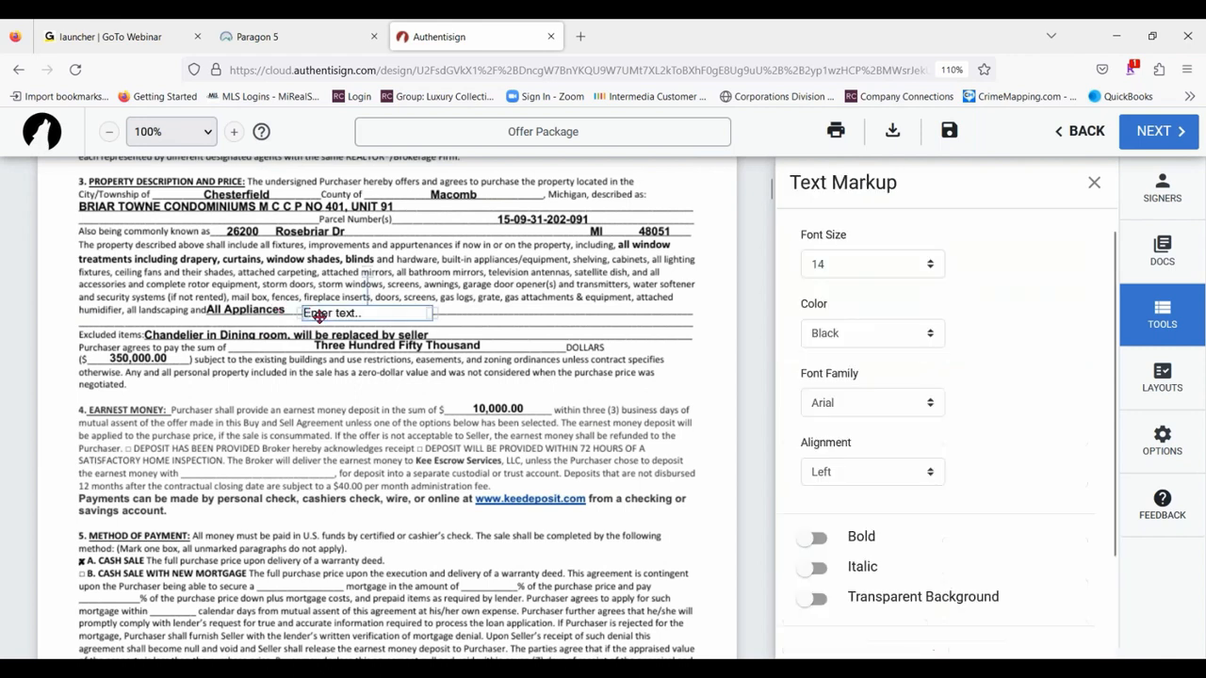
{"action": "left_click", "coordinate": [320, 312]}
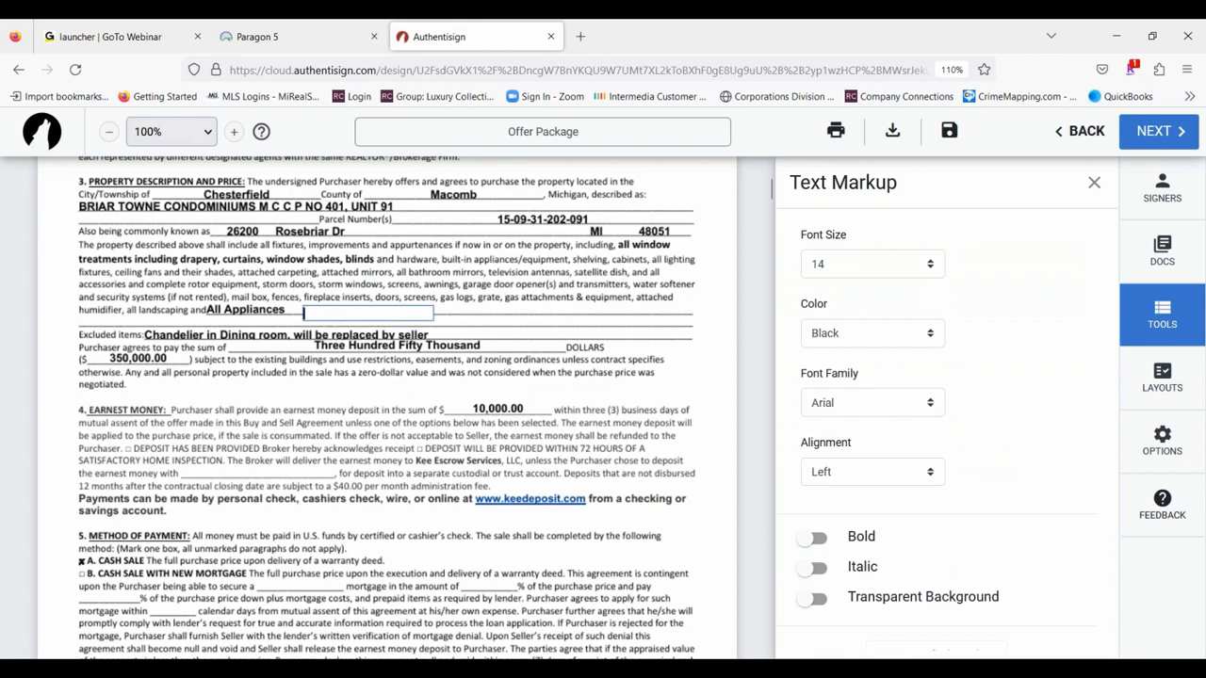
{"action": "type", "text": "with zero -0- value"}
{"action": "left_click", "coordinate": [501, 312]}
{"action": "left_click", "coordinate": [404, 312]}
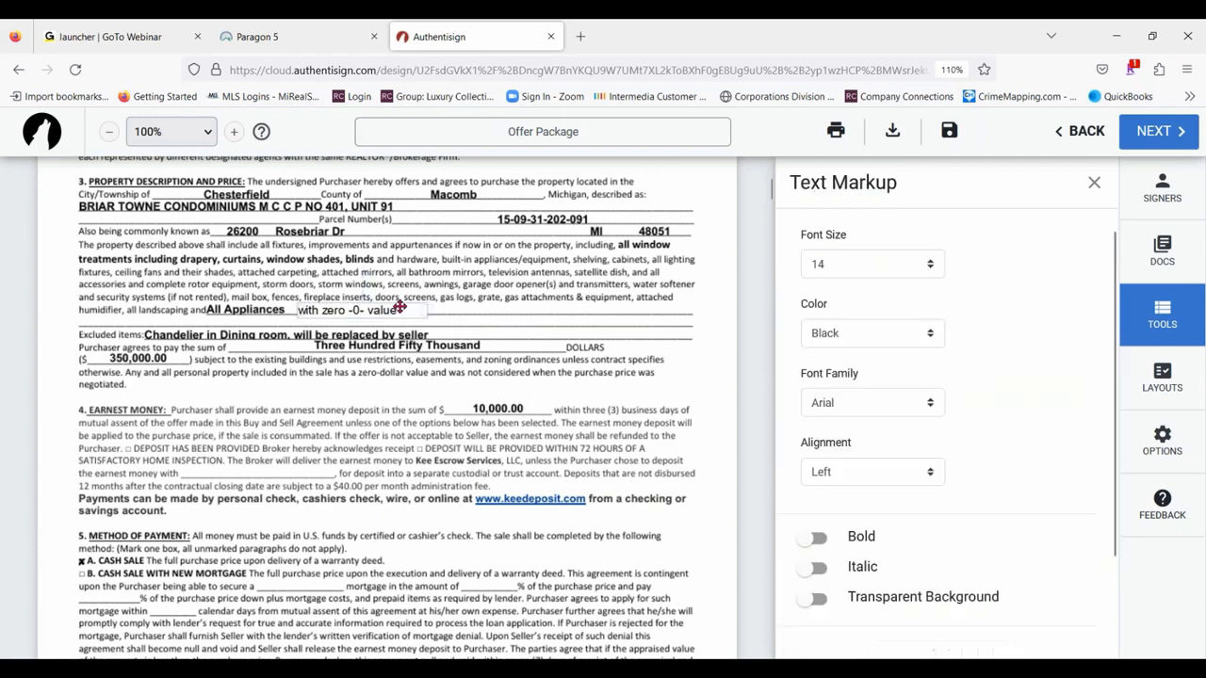
{"action": "left_click_drag", "start_coordinate": [399, 307], "coordinate": [393, 311]}
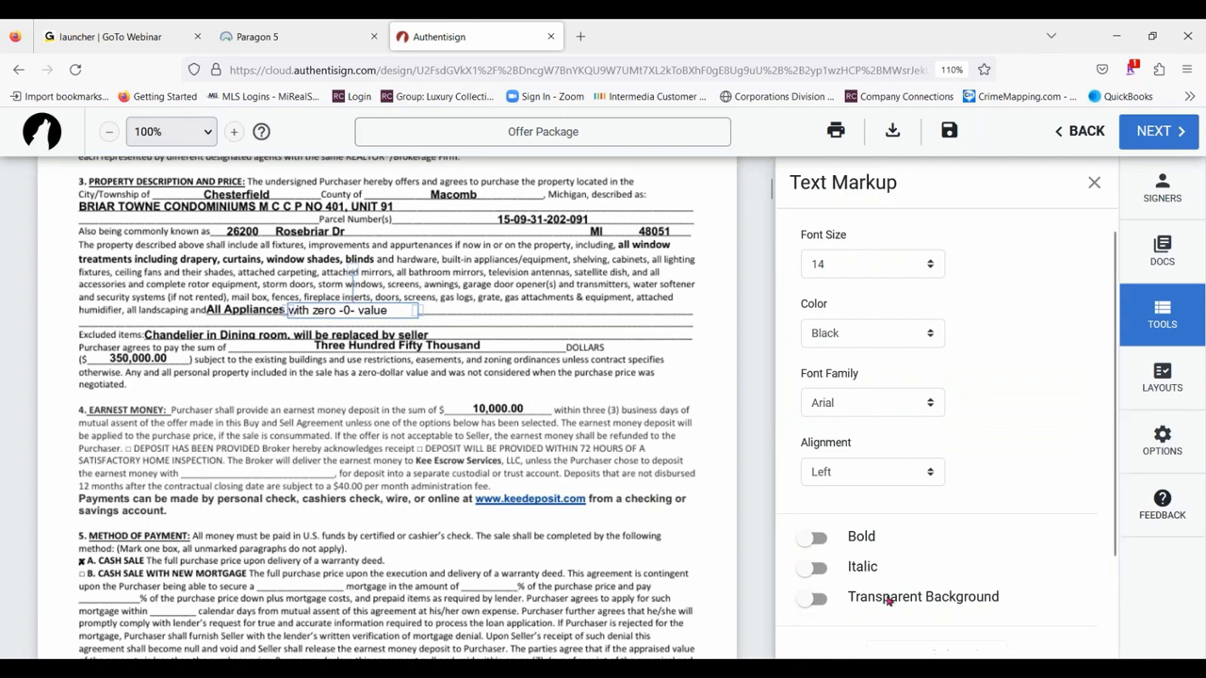
- Give the "with zero -0- value" text a transparent background, font size 13 and bold, and align it with "All Appliances"
{"action": "left_click", "coordinate": [815, 599]}
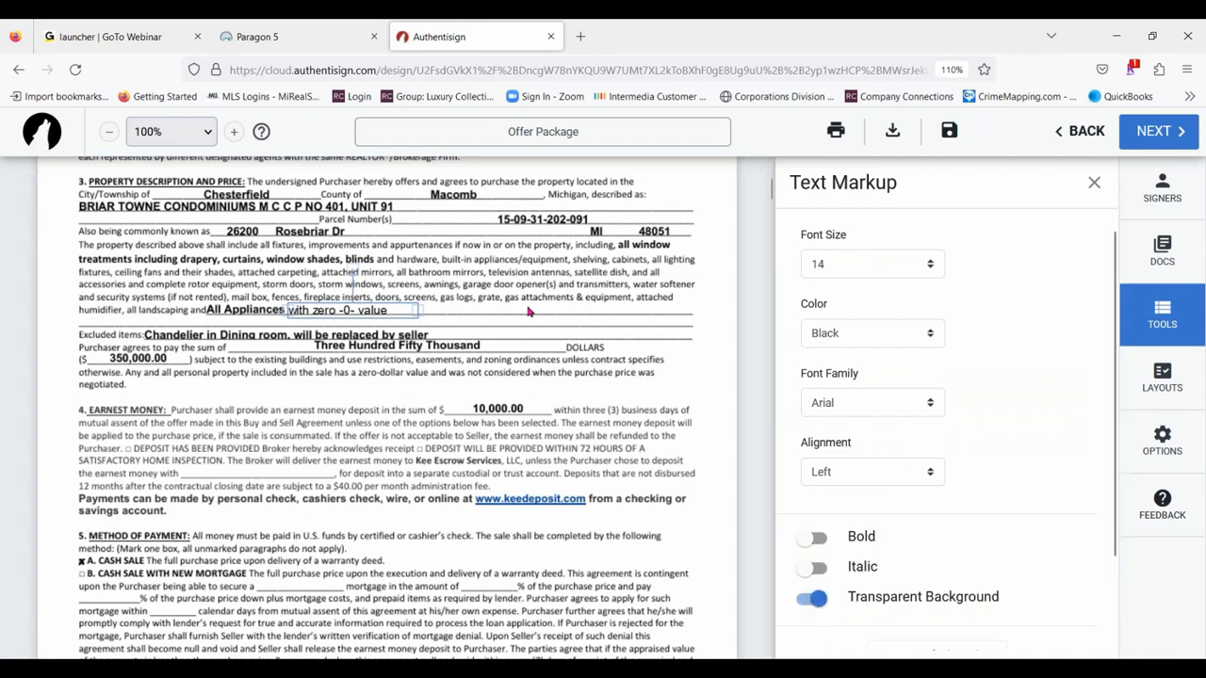
{"action": "left_click_drag", "start_coordinate": [383, 310], "coordinate": [385, 309]}
{"action": "right_click", "coordinate": [387, 311]}
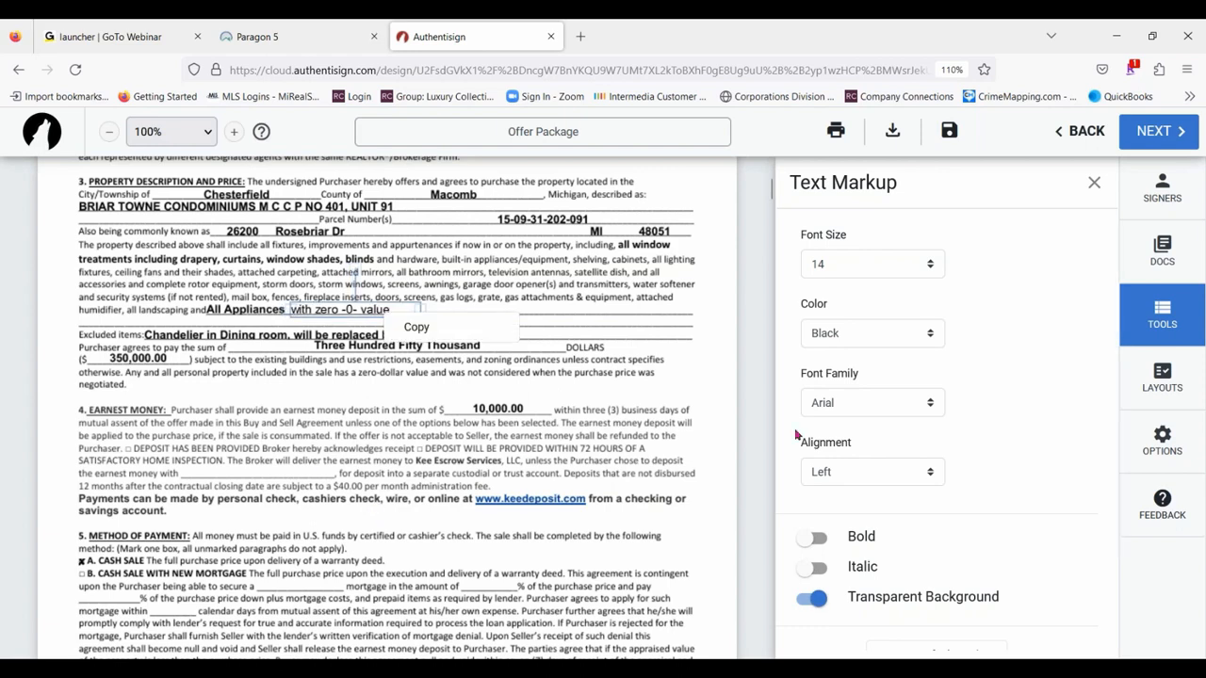
{"action": "left_click", "coordinate": [938, 265]}
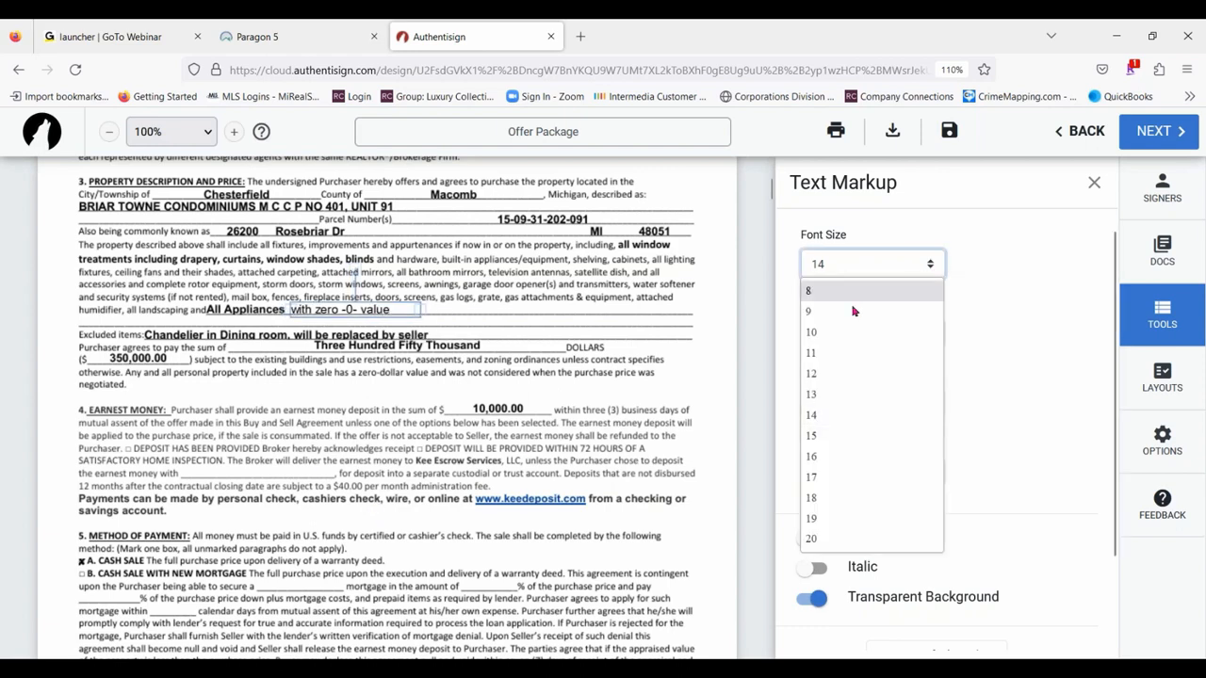
{"action": "left_click", "coordinate": [812, 395]}
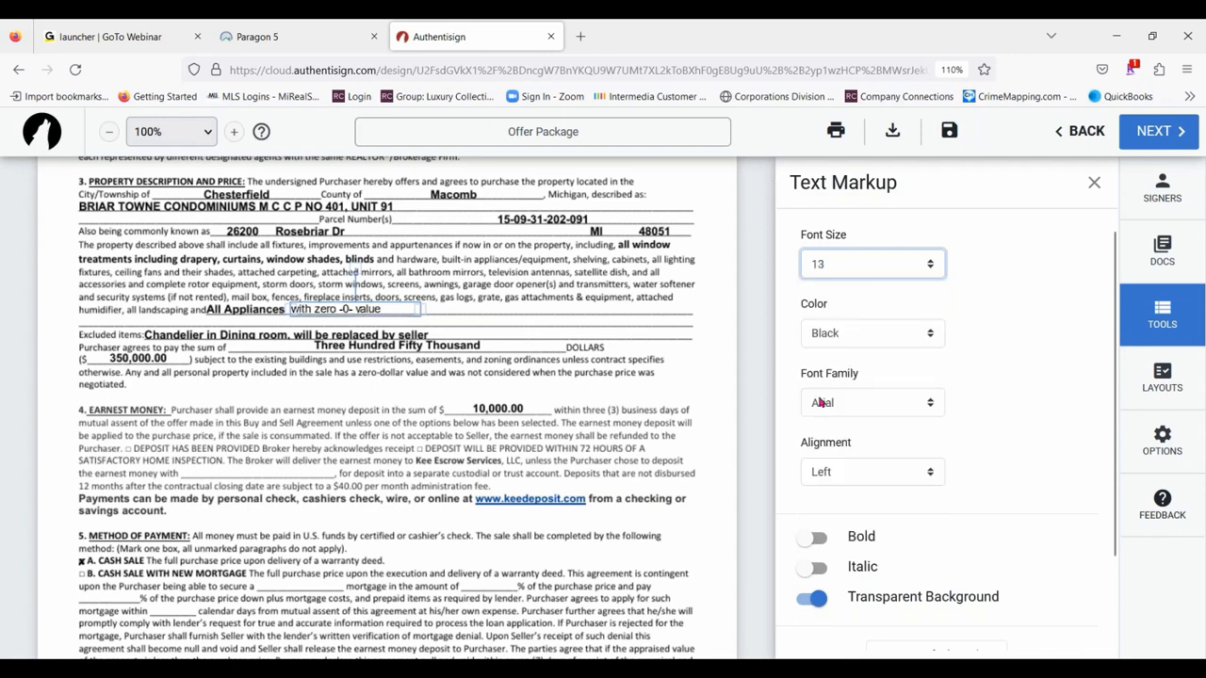
{"action": "left_click", "coordinate": [814, 537]}
{"action": "left_click_drag", "start_coordinate": [385, 308], "coordinate": [382, 309]}
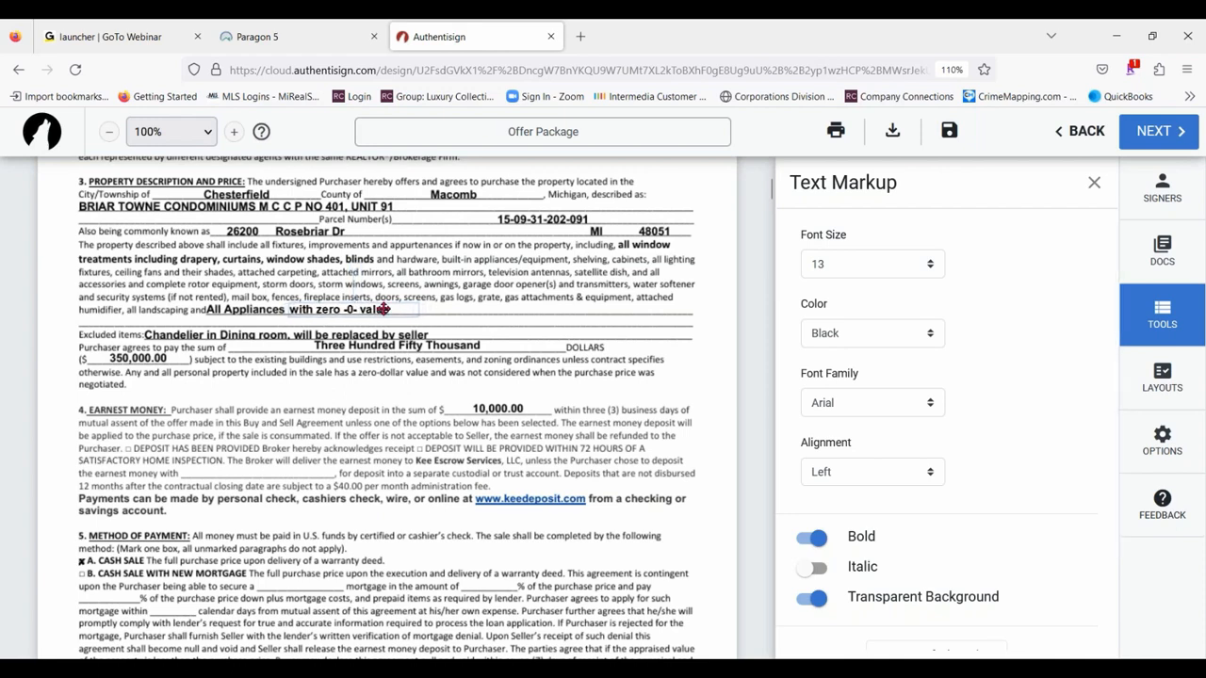
{"action": "right_click", "coordinate": [383, 310]}
{"action": "left_click", "coordinate": [621, 372]}
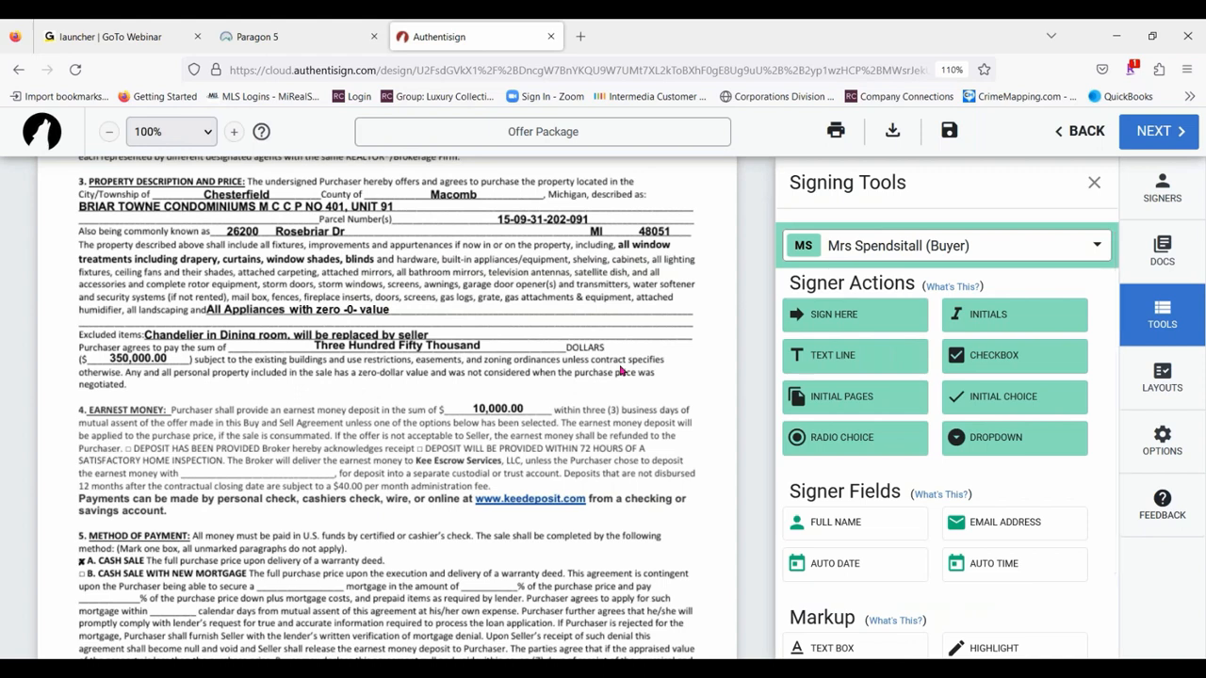
- Add a text markup reading "360,000" in the blank space just above the Earnest Money paragraph
{"action": "scroll", "coordinate": [1074, 528], "scroll_direction": "down", "scroll_amount": 2}
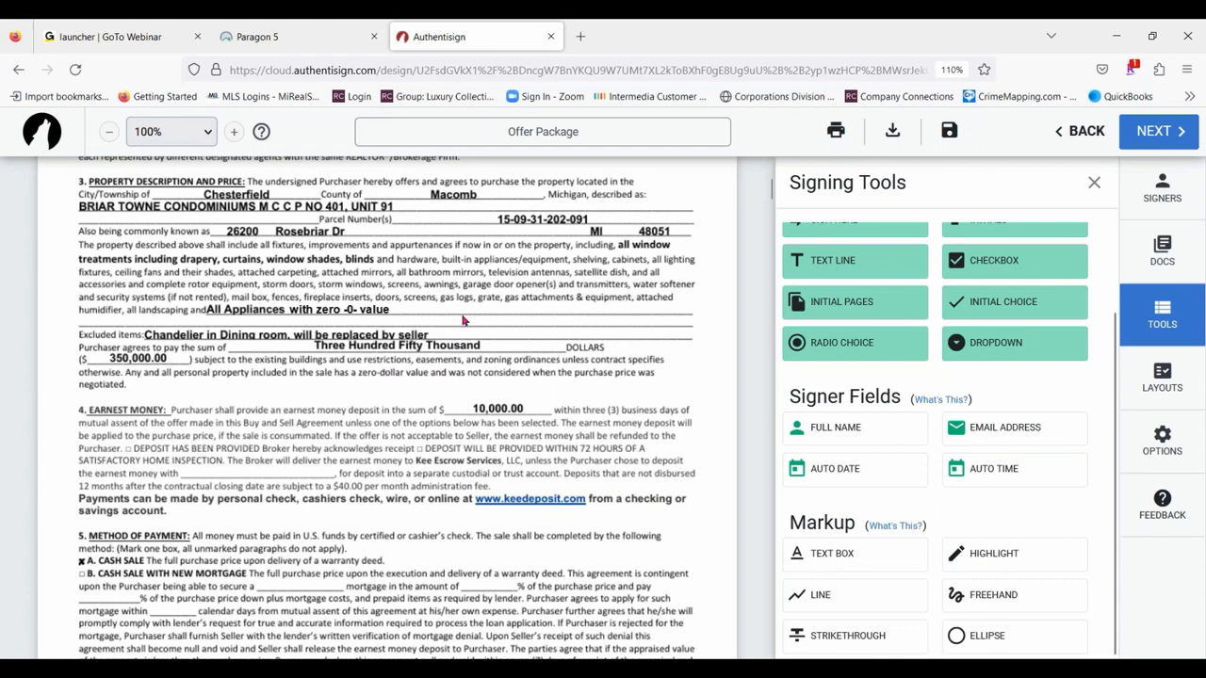
{"action": "left_click", "coordinate": [845, 552]}
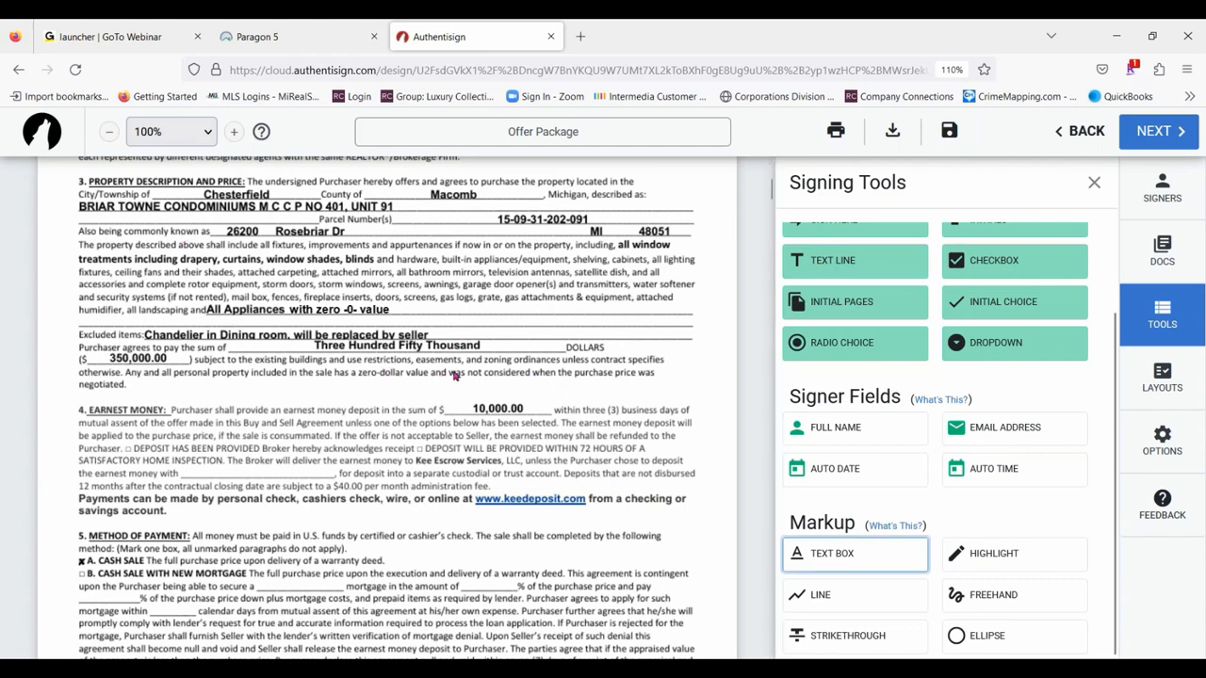
{"action": "left_click", "coordinate": [295, 391]}
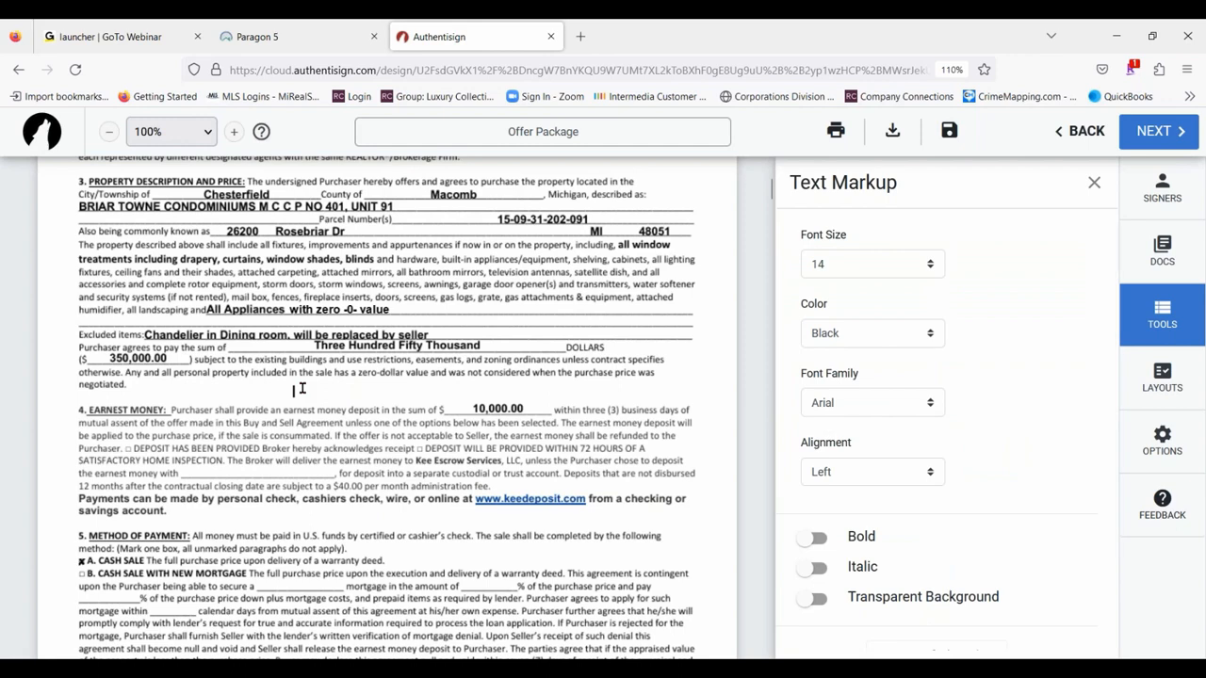
{"action": "type", "text": "360,000"}
{"action": "left_click", "coordinate": [373, 410]}
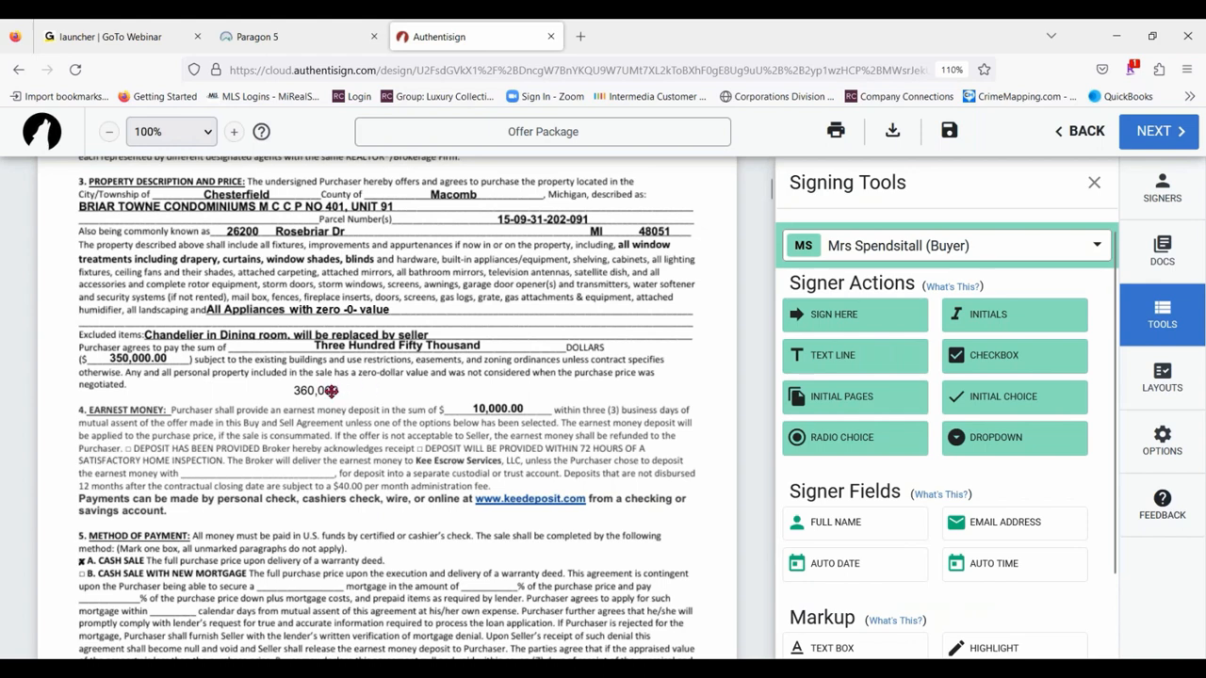
- Make the "360,000" text bold at font size 14 and narrow its box to about the width of the price blank
{"action": "left_click", "coordinate": [331, 390]}
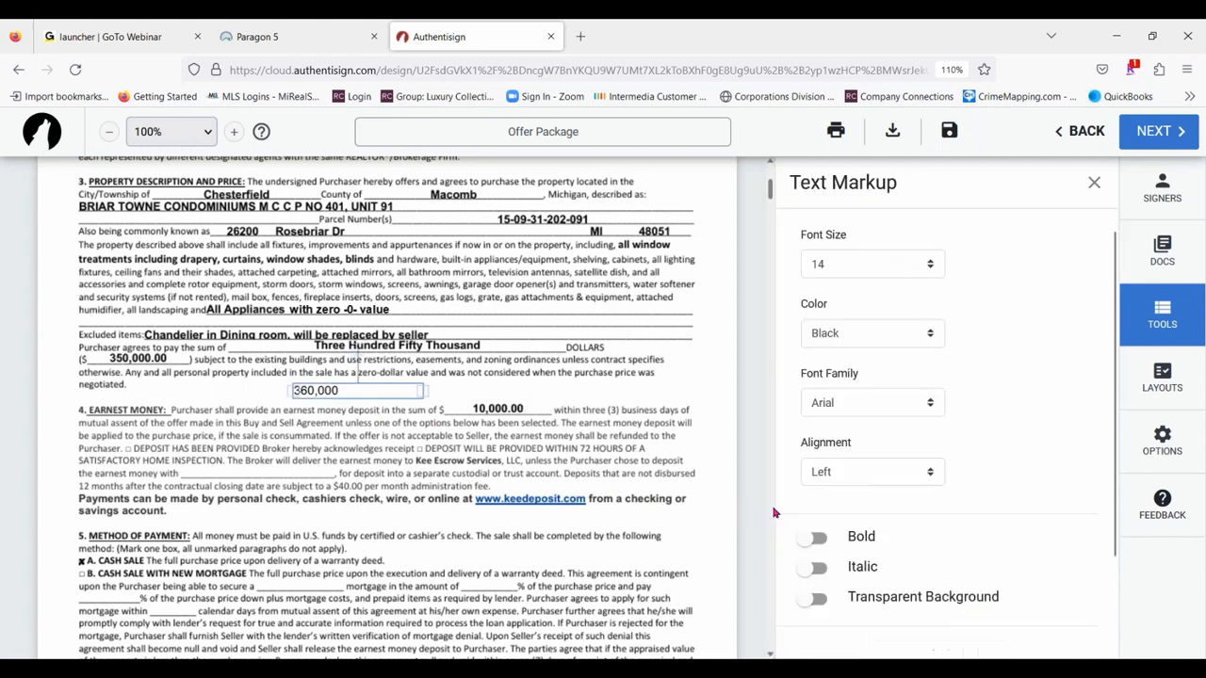
{"action": "left_click", "coordinate": [816, 539]}
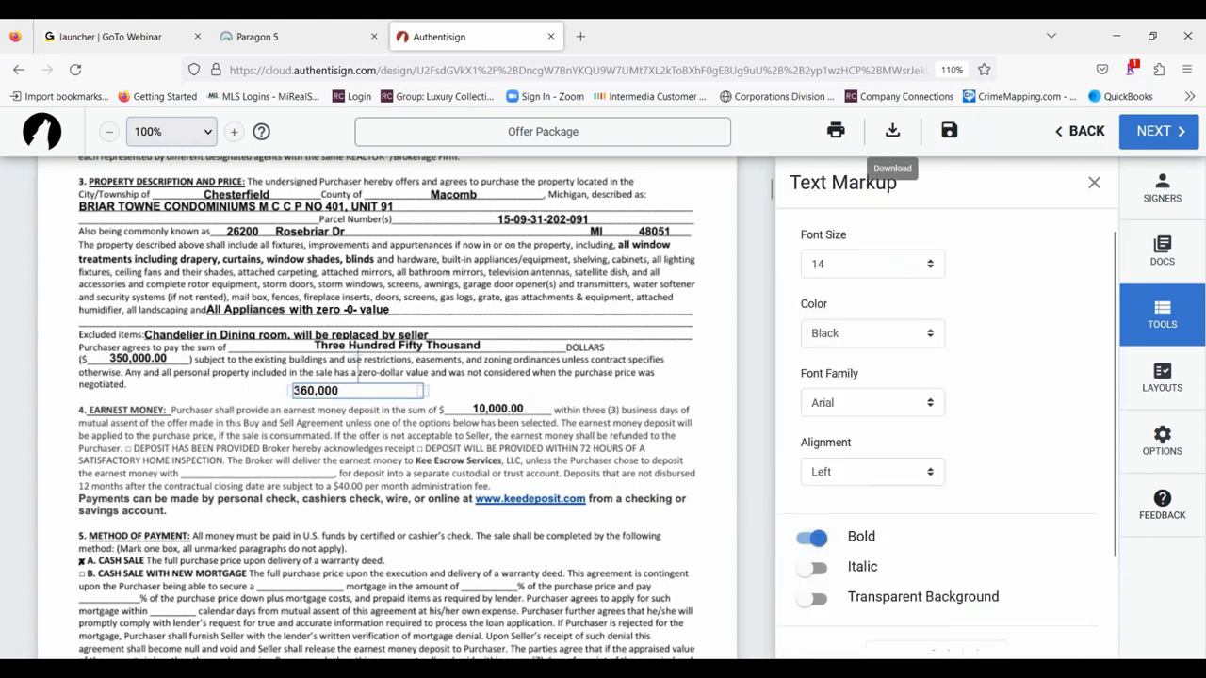
{"action": "left_click", "coordinate": [881, 263]}
{"action": "left_click", "coordinate": [843, 396]}
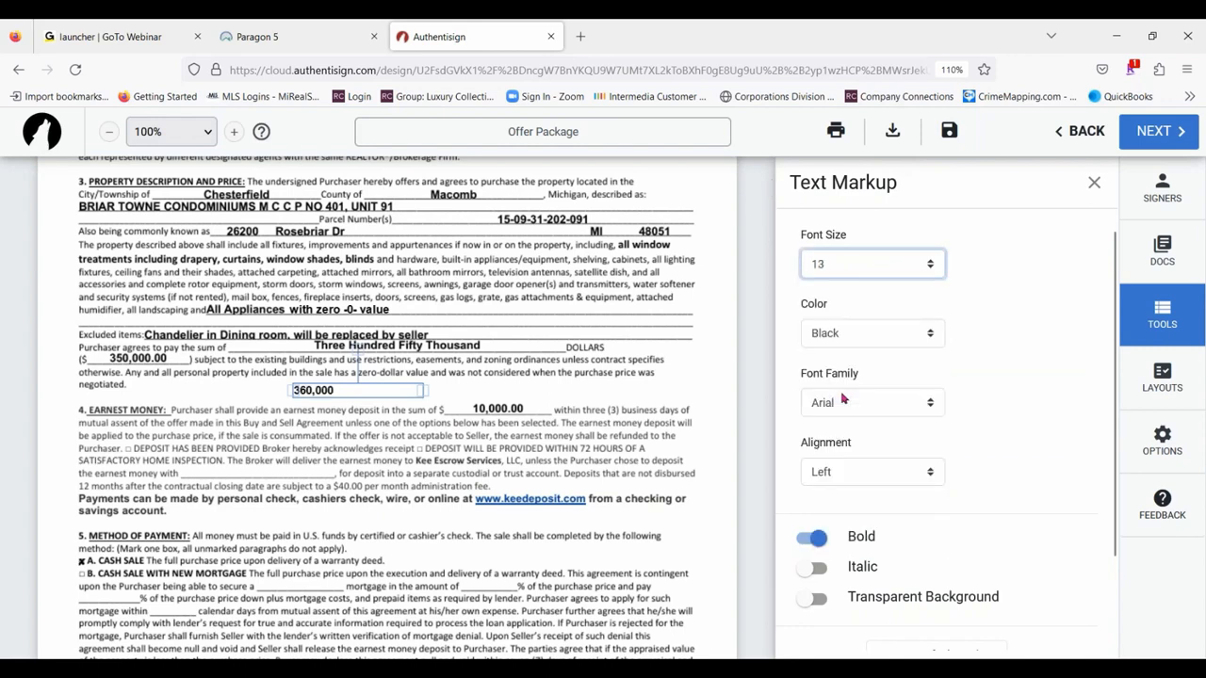
{"action": "left_click_drag", "start_coordinate": [343, 394], "coordinate": [209, 399]}
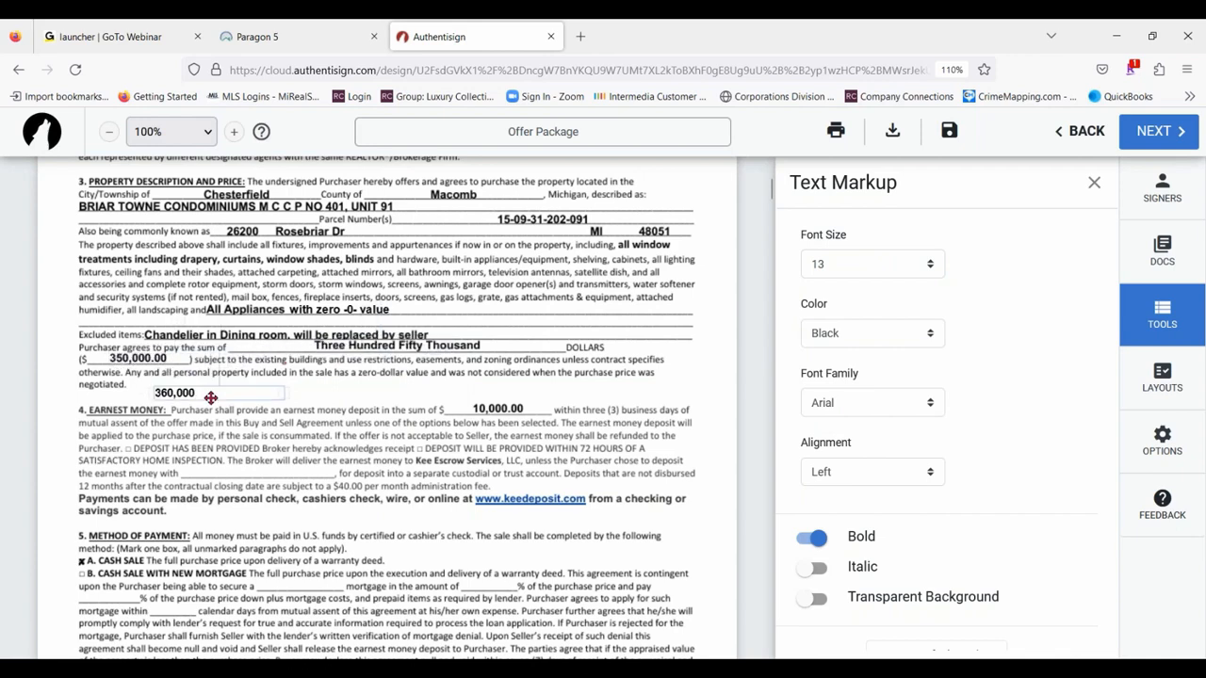
{"action": "left_click", "coordinate": [876, 265]}
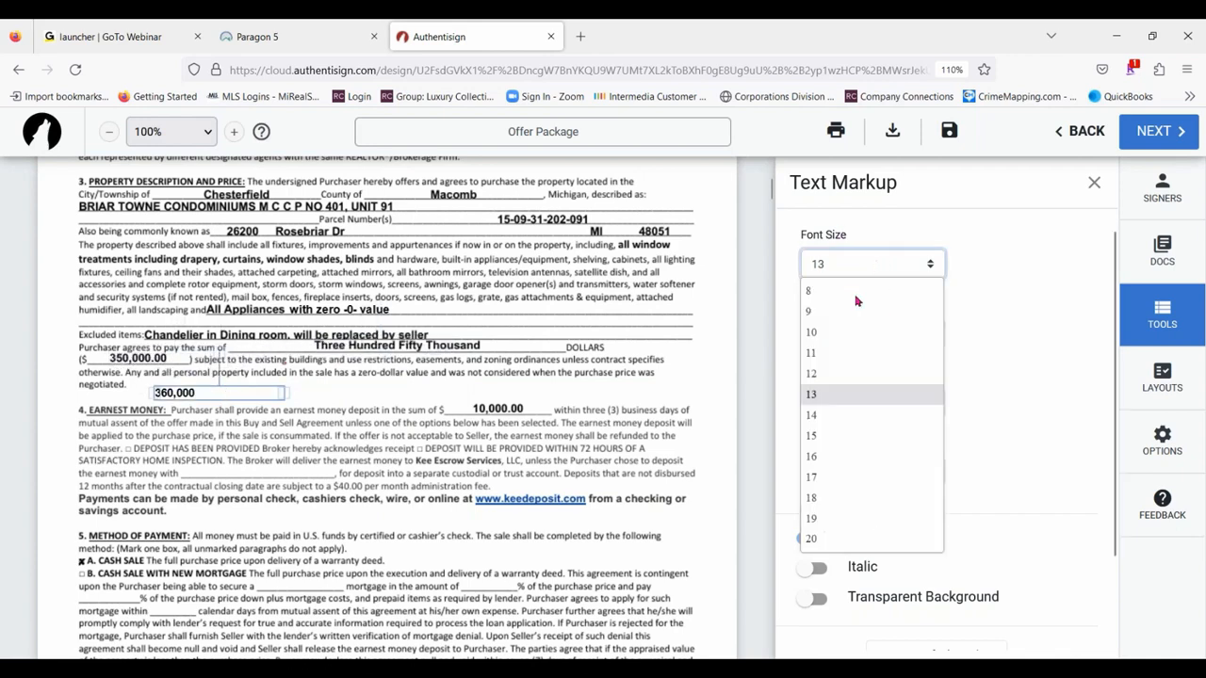
{"action": "left_click", "coordinate": [818, 415]}
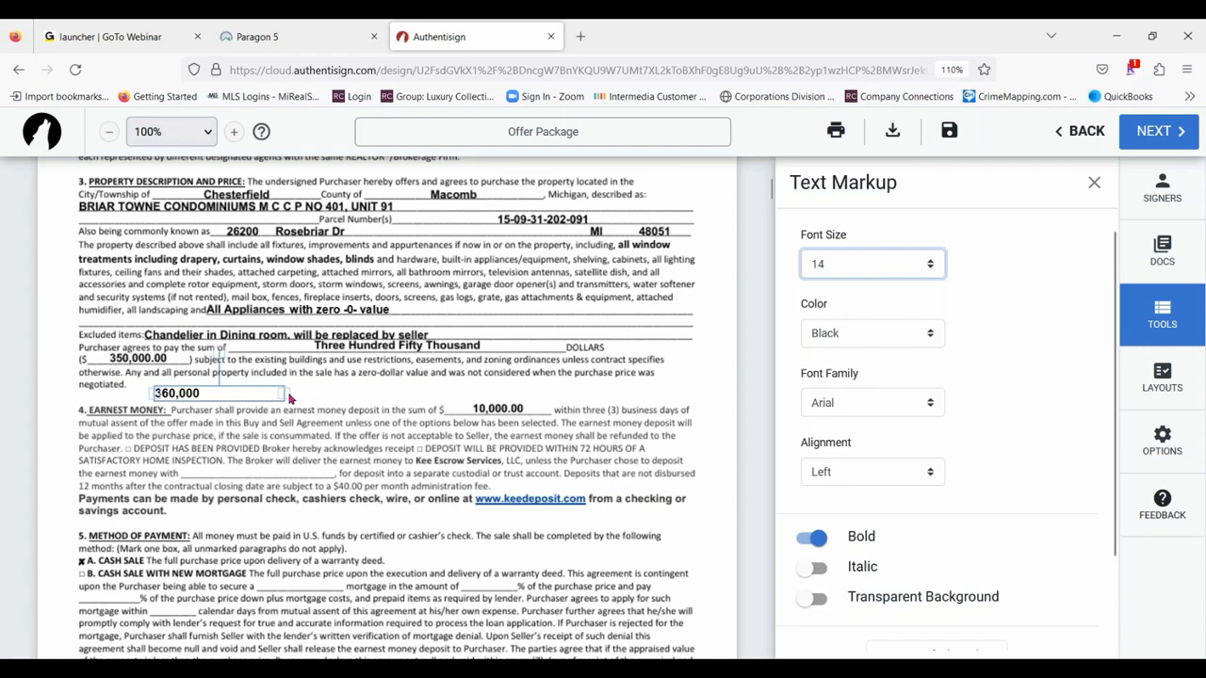
{"action": "left_click_drag", "start_coordinate": [285, 393], "coordinate": [322, 389]}
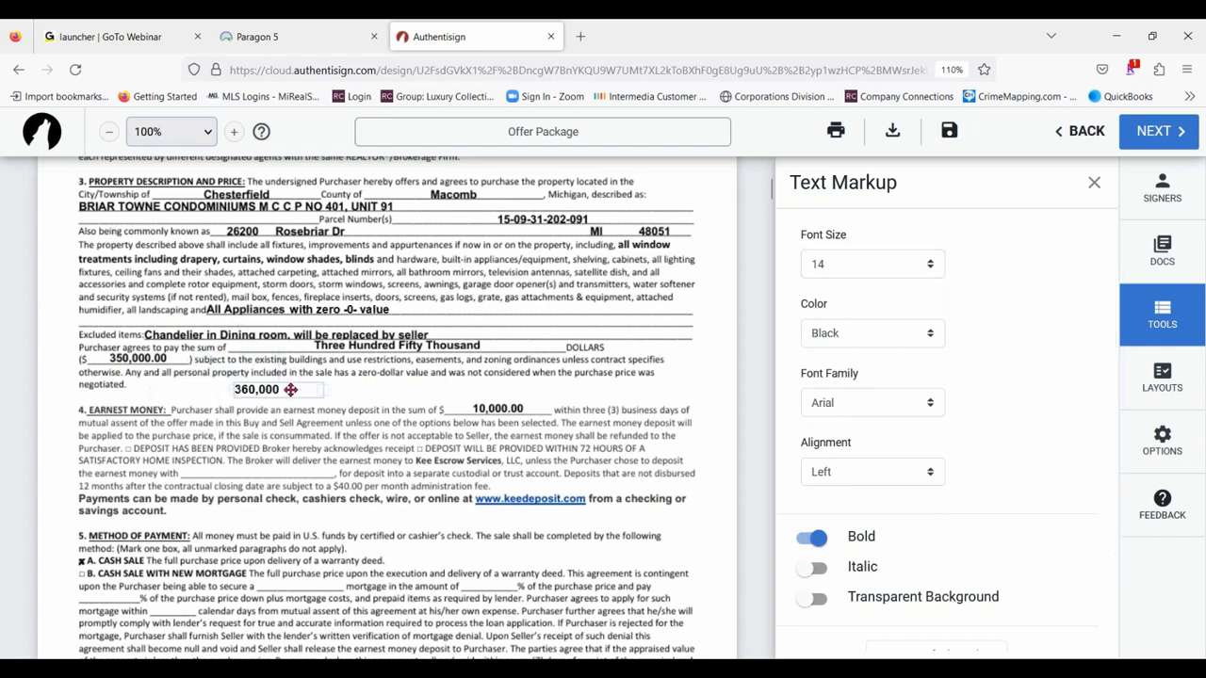
- Place the "360,000" text over the 350,000.00 purchase price, trying a transparent background and restoring the opaque one
{"action": "left_click", "coordinate": [811, 598]}
{"action": "left_click_drag", "start_coordinate": [305, 390], "coordinate": [161, 356]}
{"action": "left_click", "coordinate": [814, 600]}
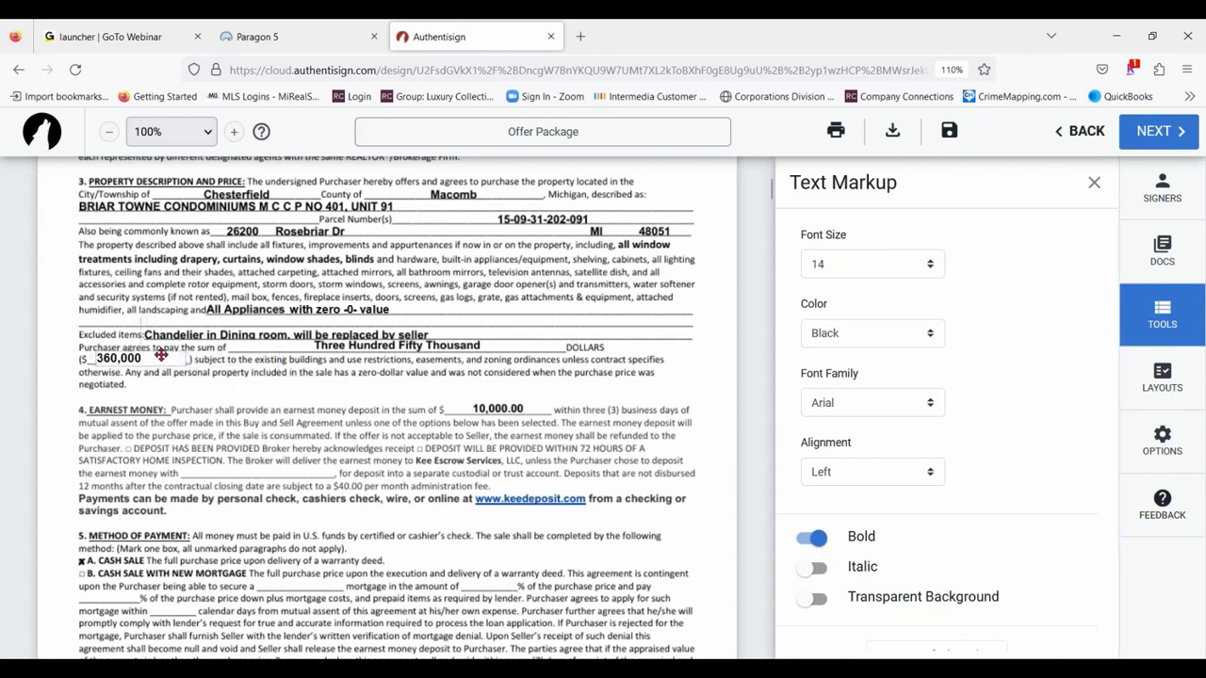
{"action": "left_click", "coordinate": [298, 406]}
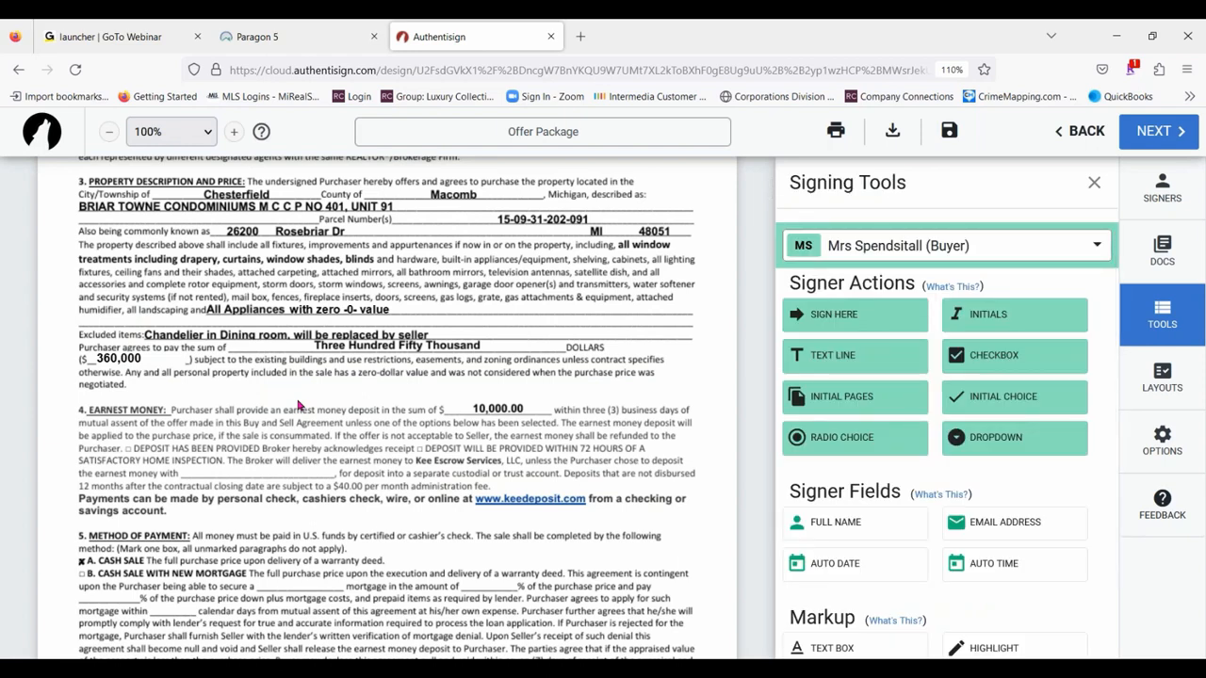
- Move the "360,000" text off the purchase price to expose the original amount, and place it back over it
{"action": "left_click", "coordinate": [144, 359]}
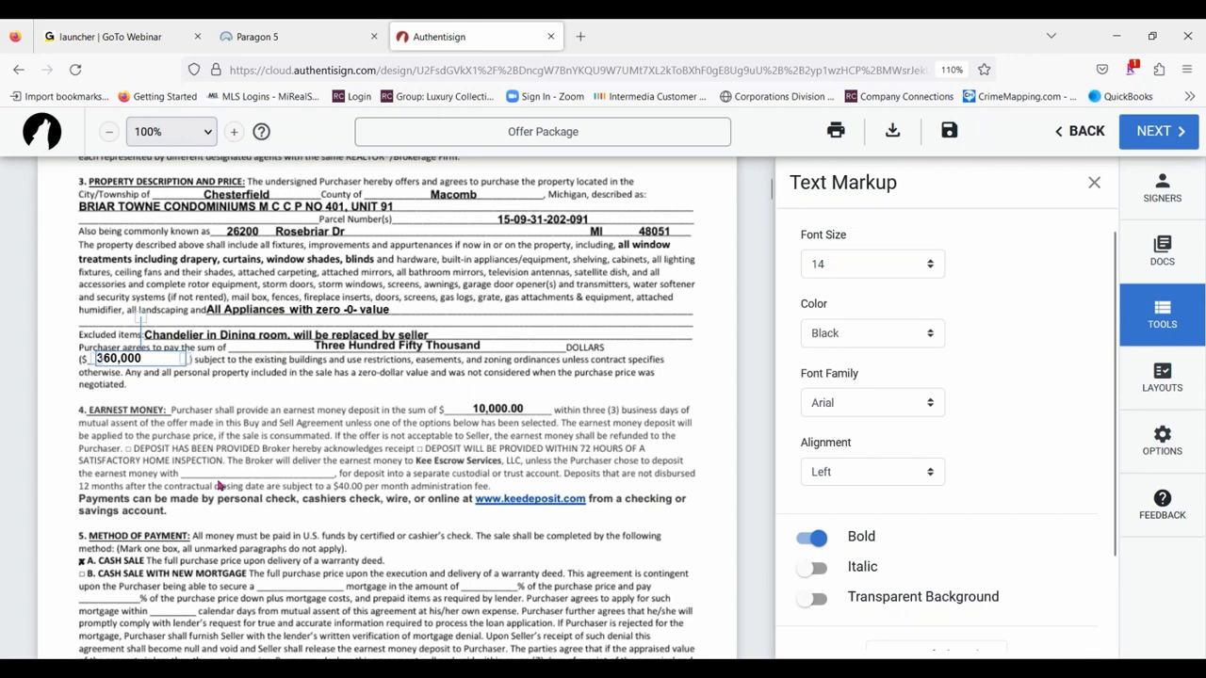
{"action": "left_click_drag", "start_coordinate": [151, 360], "coordinate": [304, 381]}
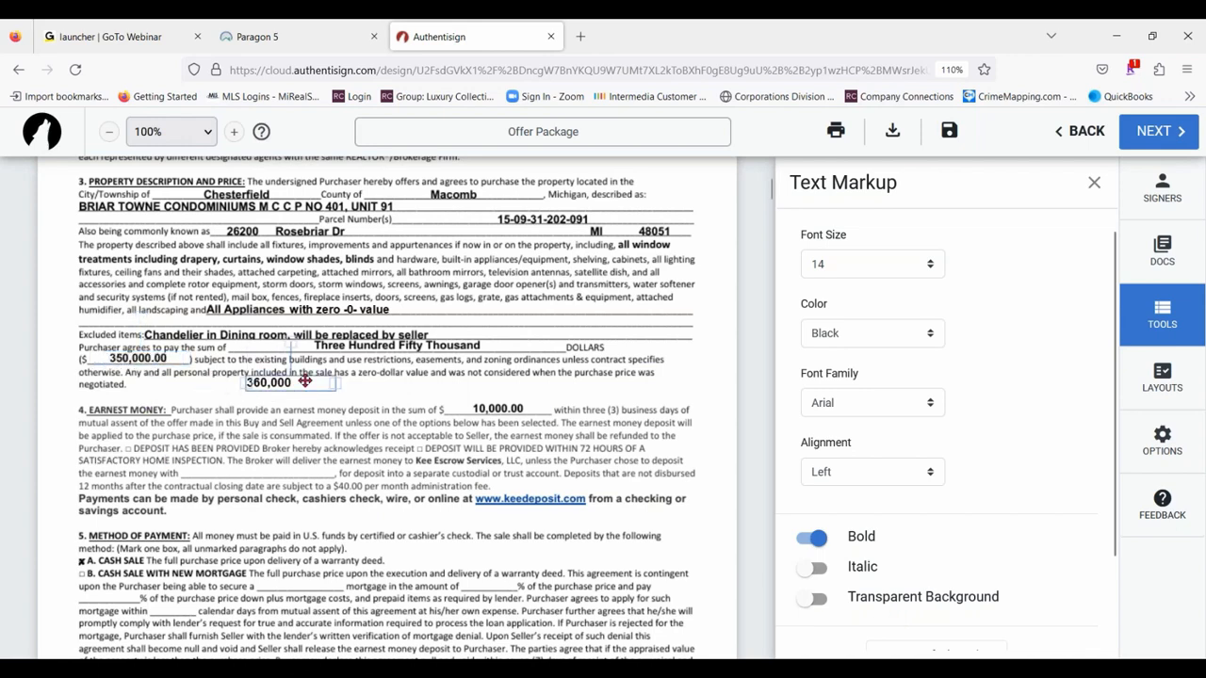
{"action": "left_click", "coordinate": [302, 384]}
{"action": "left_click", "coordinate": [414, 391]}
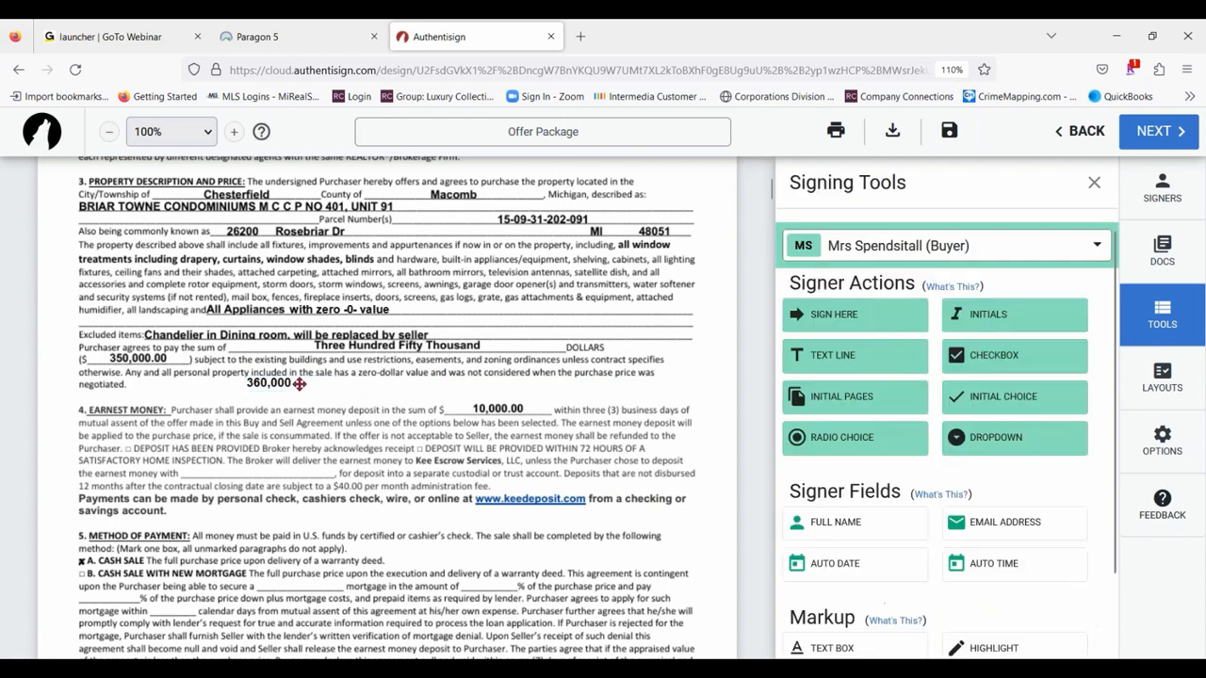
{"action": "left_click_drag", "start_coordinate": [303, 384], "coordinate": [150, 358]}
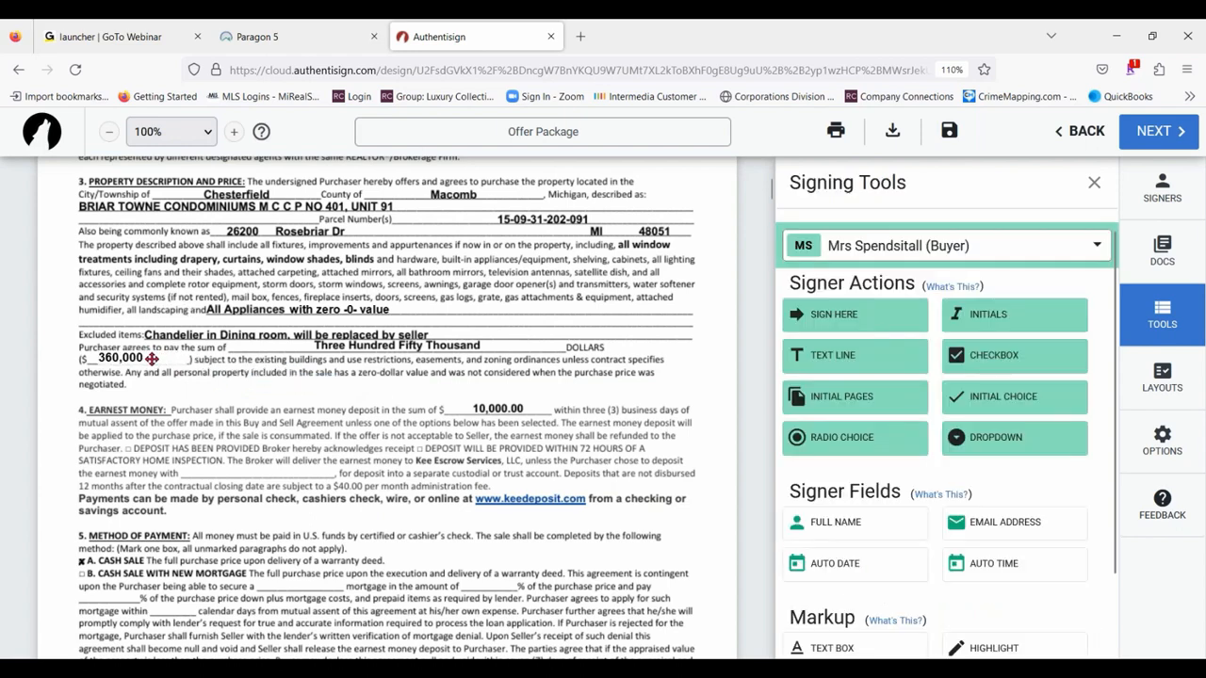
{"action": "scroll", "coordinate": [1086, 493], "scroll_direction": "down", "scroll_amount": 2}
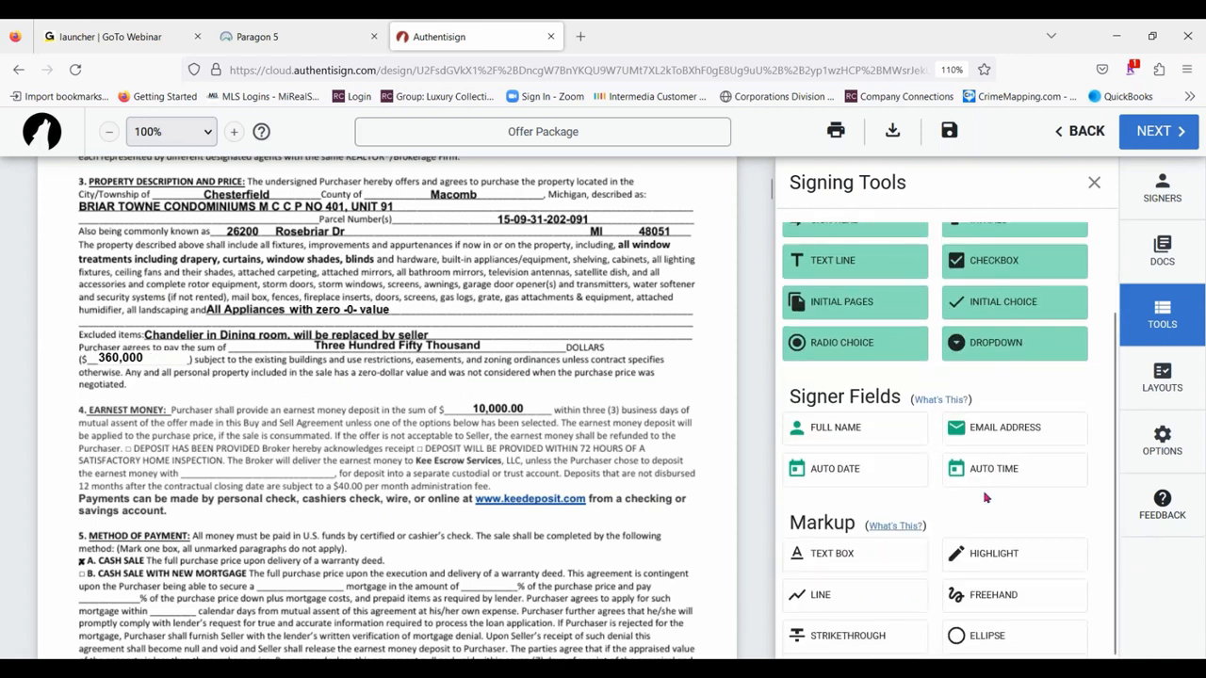
- Highlight the two-line bold payment-options sentence at the end of the Earnest Money paragraph
{"action": "left_click", "coordinate": [994, 559]}
{"action": "scroll", "coordinate": [64, 482], "scroll_direction": "down", "scroll_amount": 3}
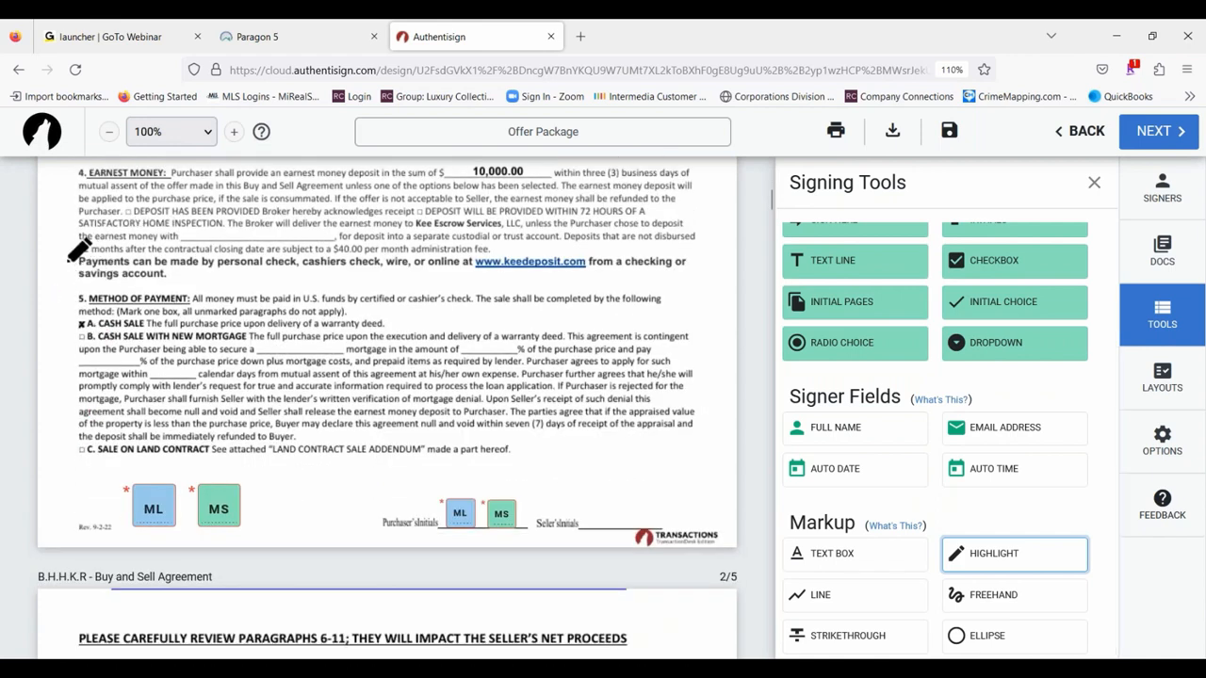
{"action": "left_click_drag", "start_coordinate": [69, 255], "coordinate": [698, 280]}
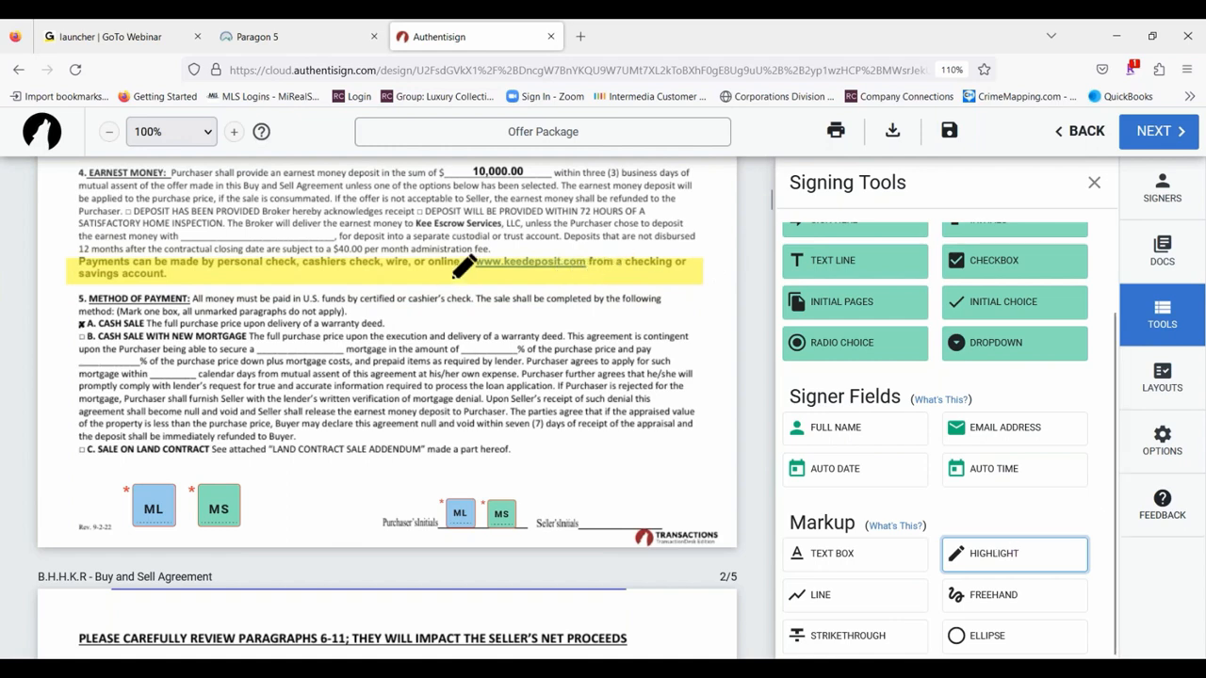
{"action": "key", "text": "Escape"}
- Set the payment-sentence highlight's opacity to .25, keeping its color yellow
{"action": "left_click", "coordinate": [384, 271]}
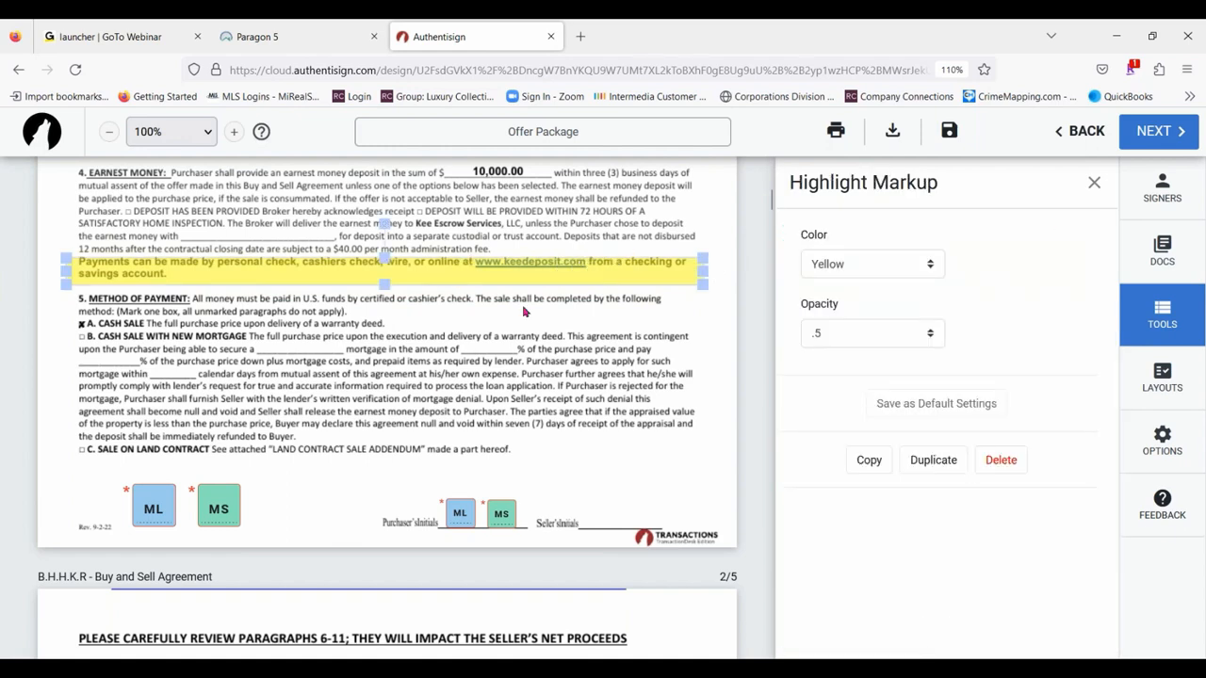
{"action": "left_click", "coordinate": [931, 338]}
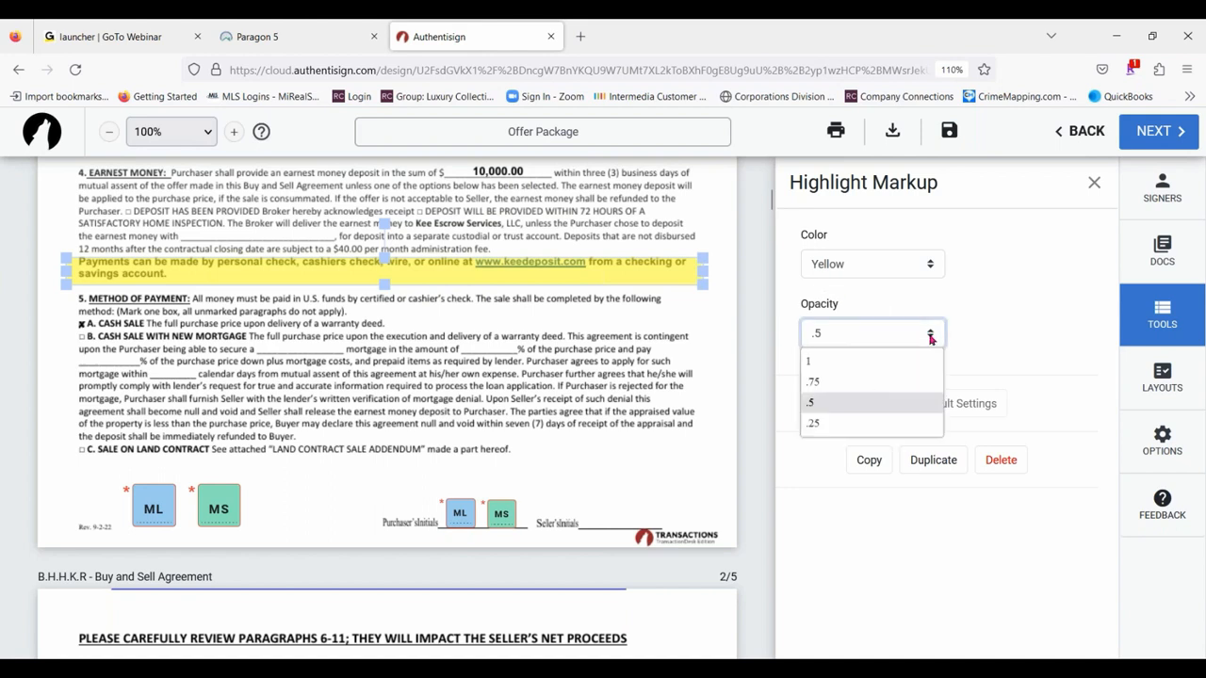
{"action": "left_click", "coordinate": [827, 423]}
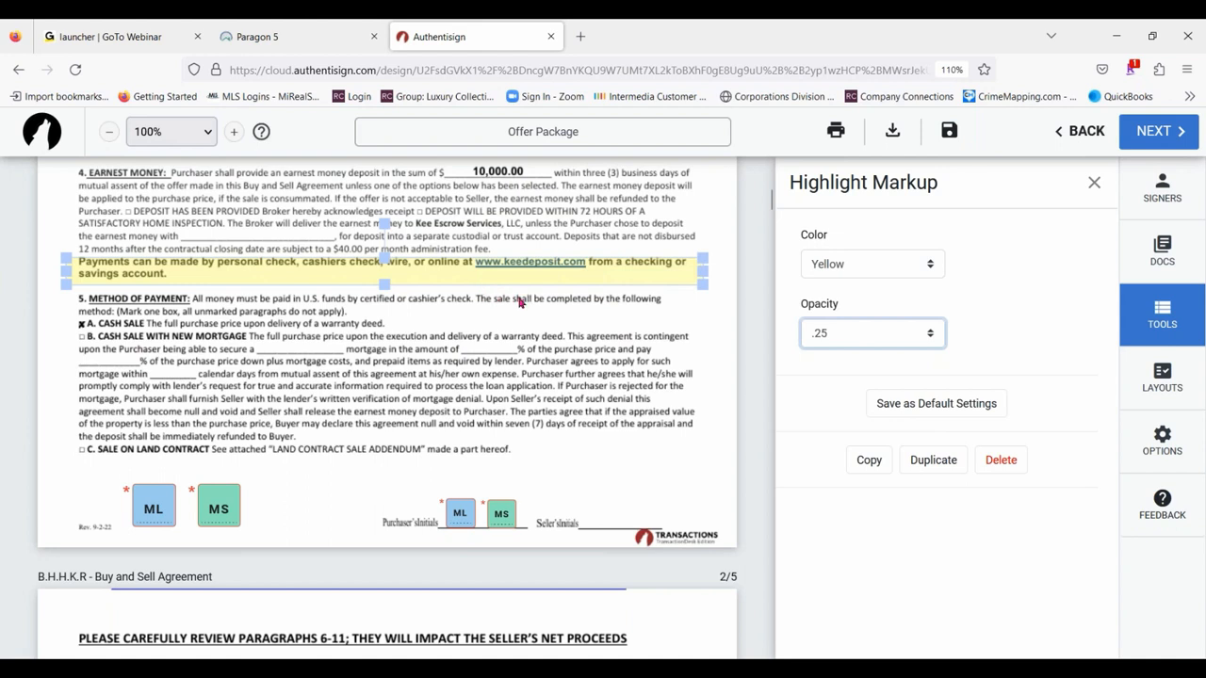
{"action": "left_click", "coordinate": [925, 265]}
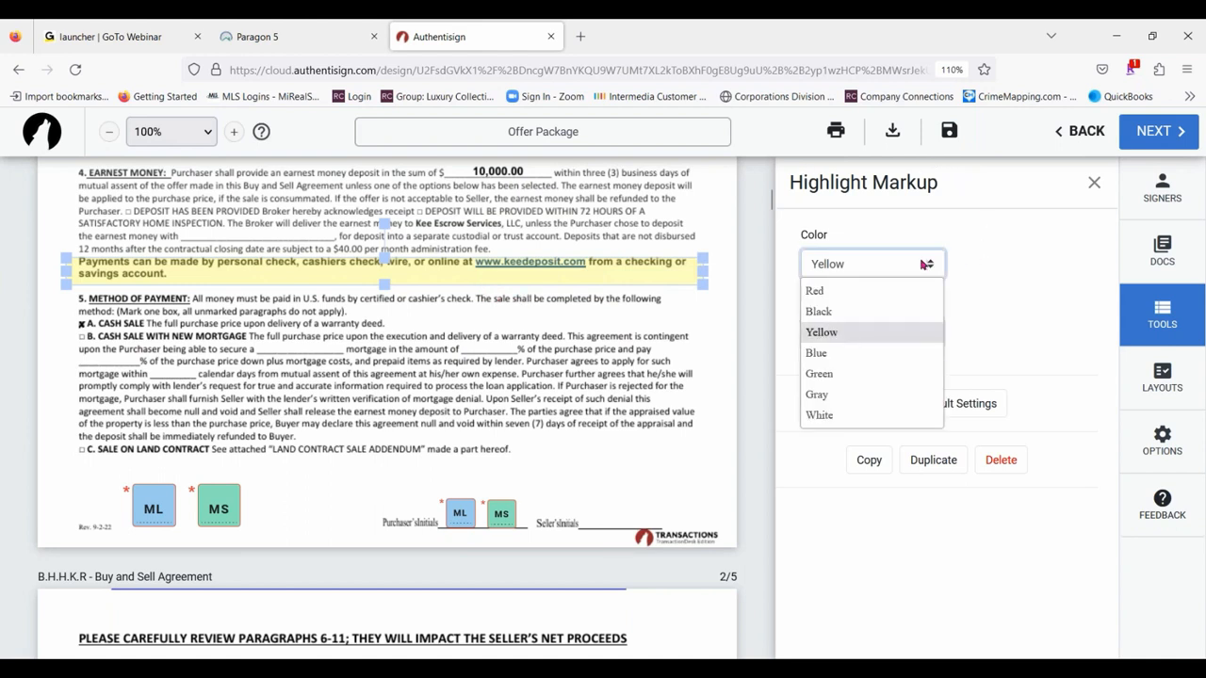
{"action": "left_click", "coordinate": [926, 264]}
{"action": "left_click_drag", "start_coordinate": [570, 263], "coordinate": [572, 261]}
{"action": "left_click", "coordinate": [539, 313]}
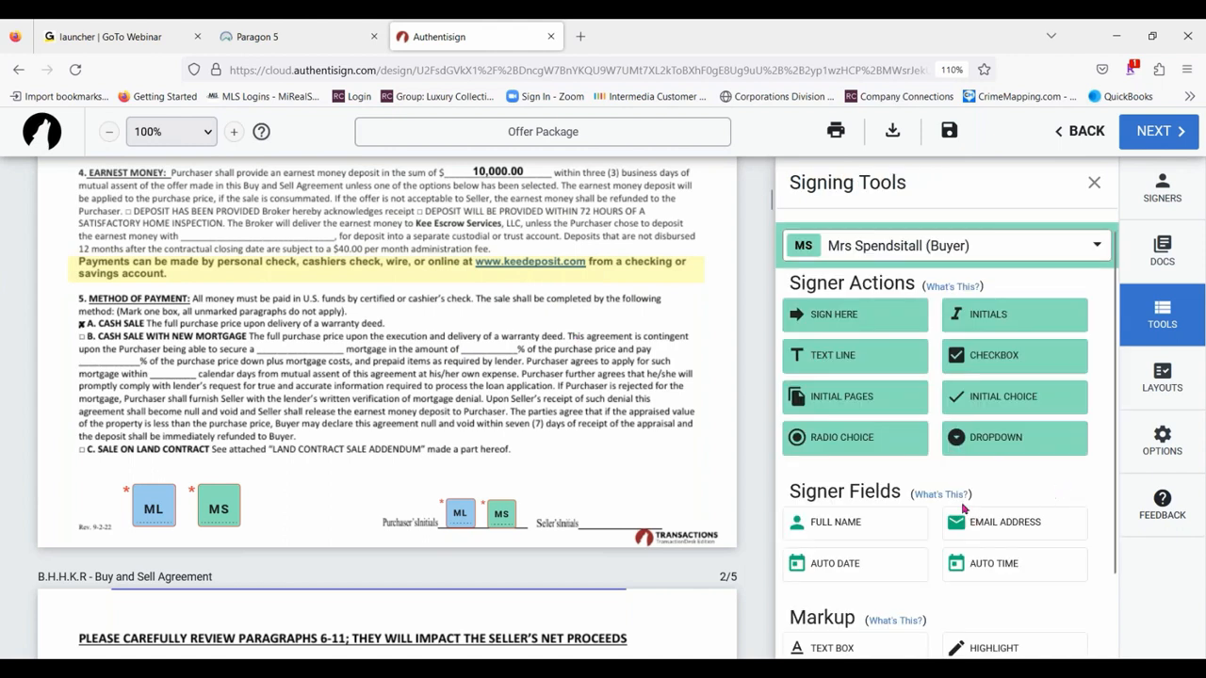
- Draw a line markup through the "Purchaser intends to use Gold Shield Services, LLC" line in paragraph 7
{"action": "scroll", "coordinate": [970, 514], "scroll_direction": "down", "scroll_amount": 2}
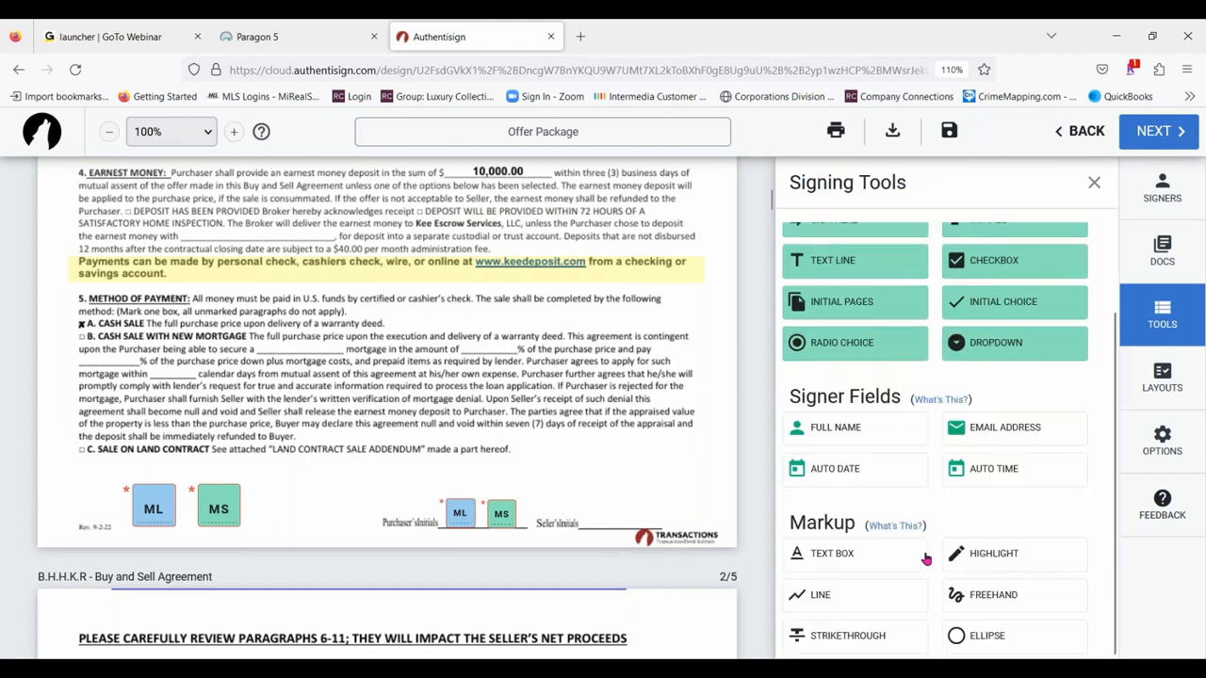
{"action": "left_click", "coordinate": [815, 596]}
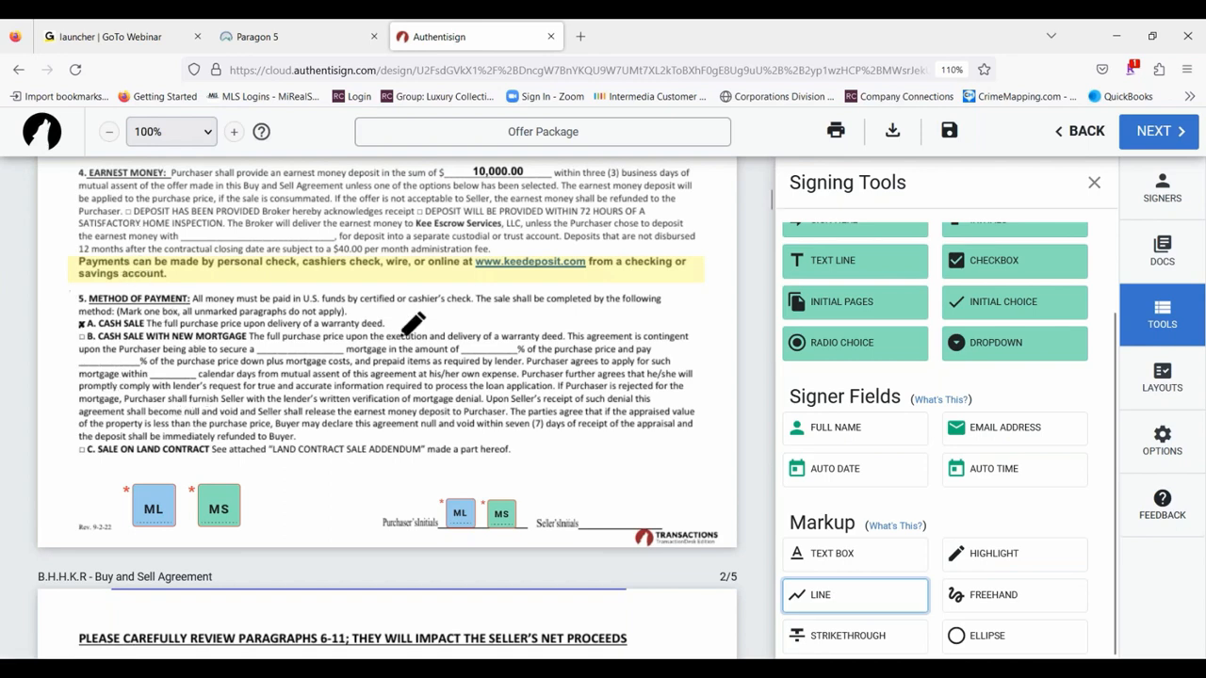
{"action": "scroll", "coordinate": [405, 325], "scroll_direction": "down", "scroll_amount": 5}
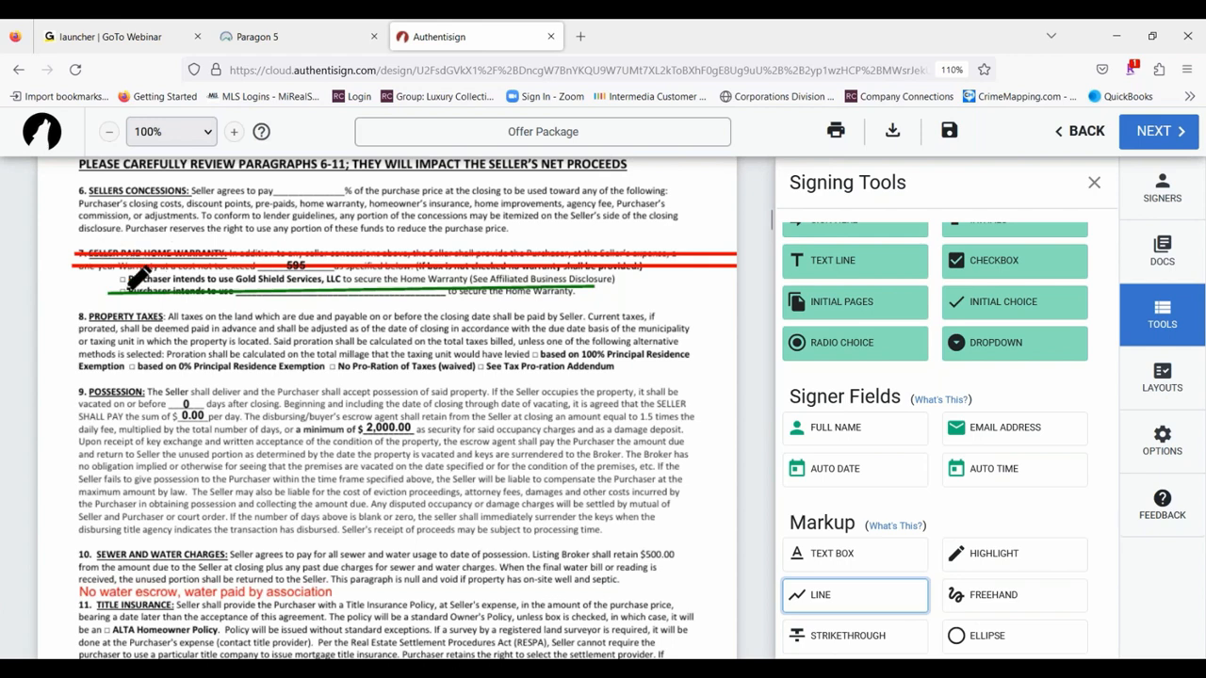
{"action": "left_click_drag", "start_coordinate": [109, 280], "coordinate": [638, 278]}
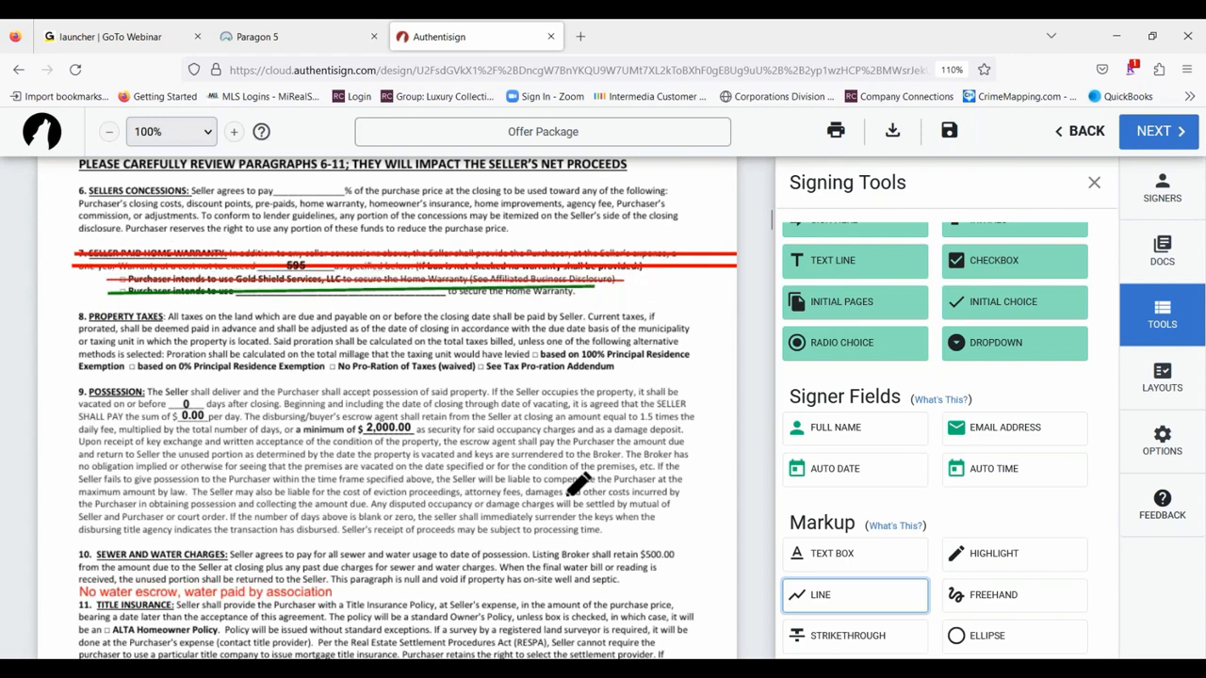
{"action": "key", "text": "Escape"}
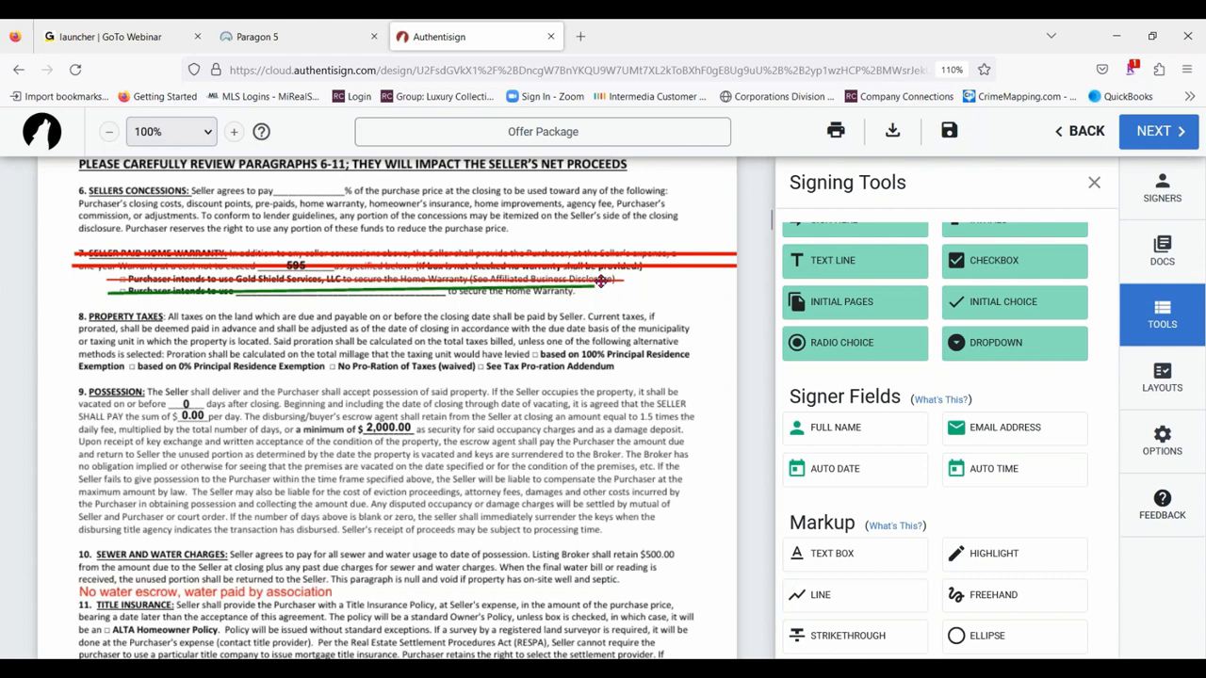
- Set the stroke width of the line through the Gold Shield Services text to 4
{"action": "left_click", "coordinate": [600, 281]}
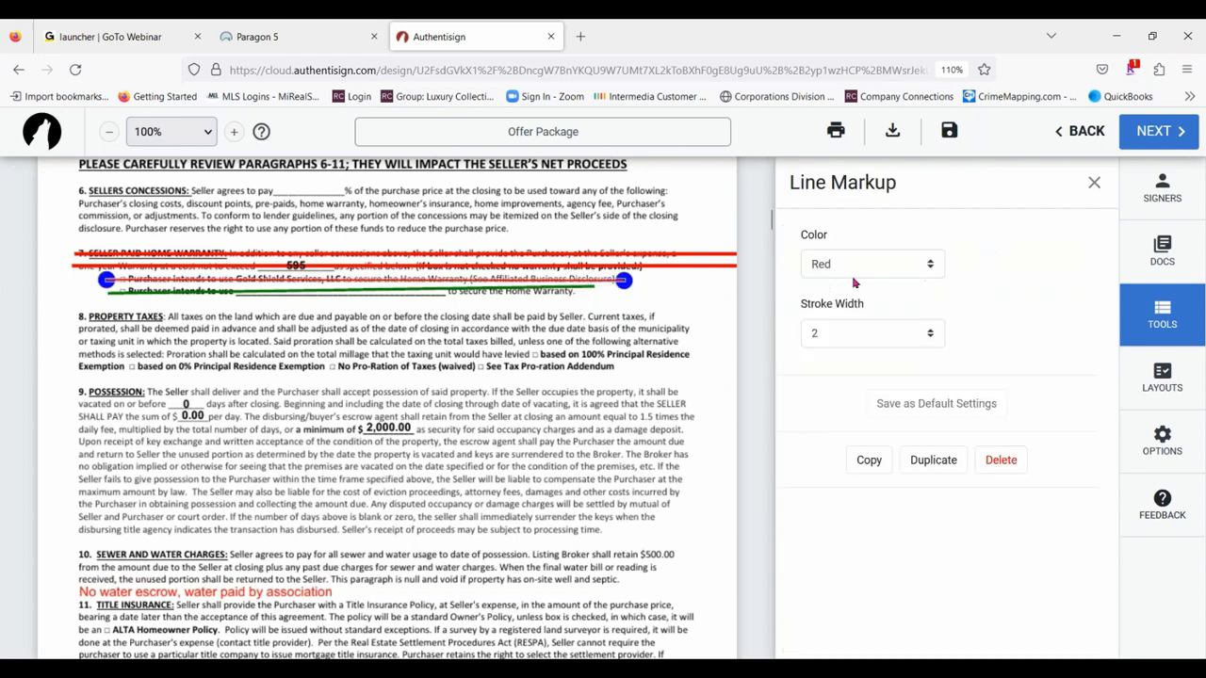
{"action": "left_click", "coordinate": [892, 336]}
{"action": "left_click", "coordinate": [853, 424]}
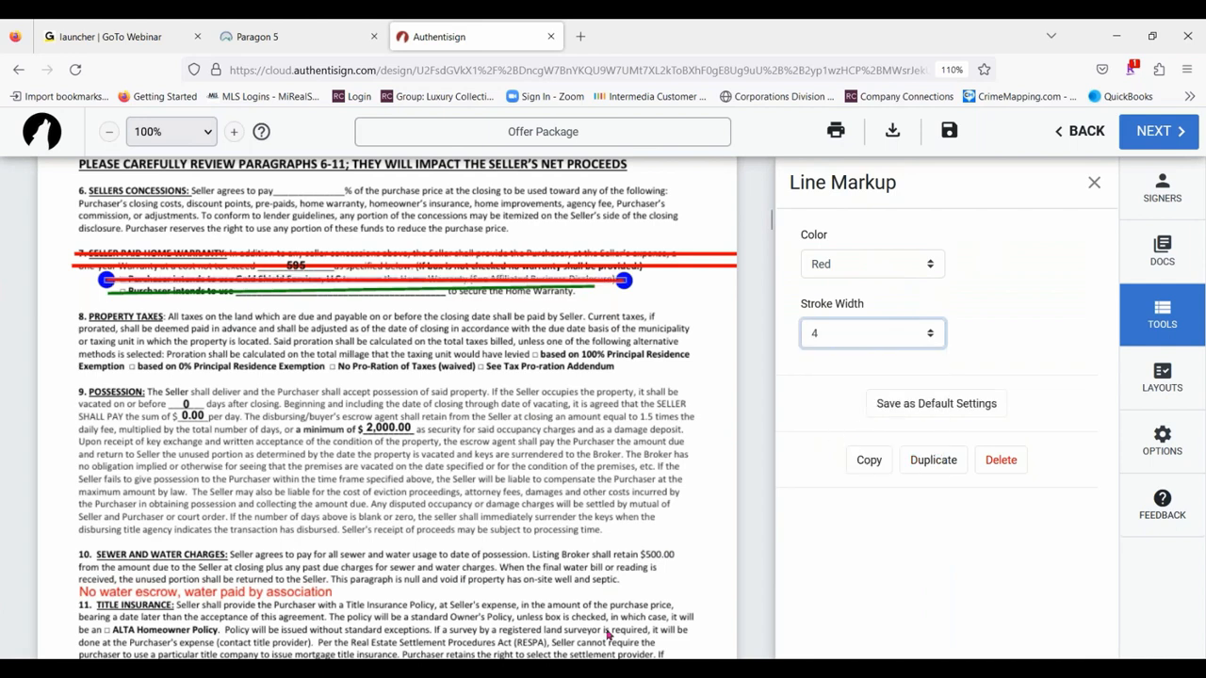
{"action": "left_click", "coordinate": [1093, 183]}
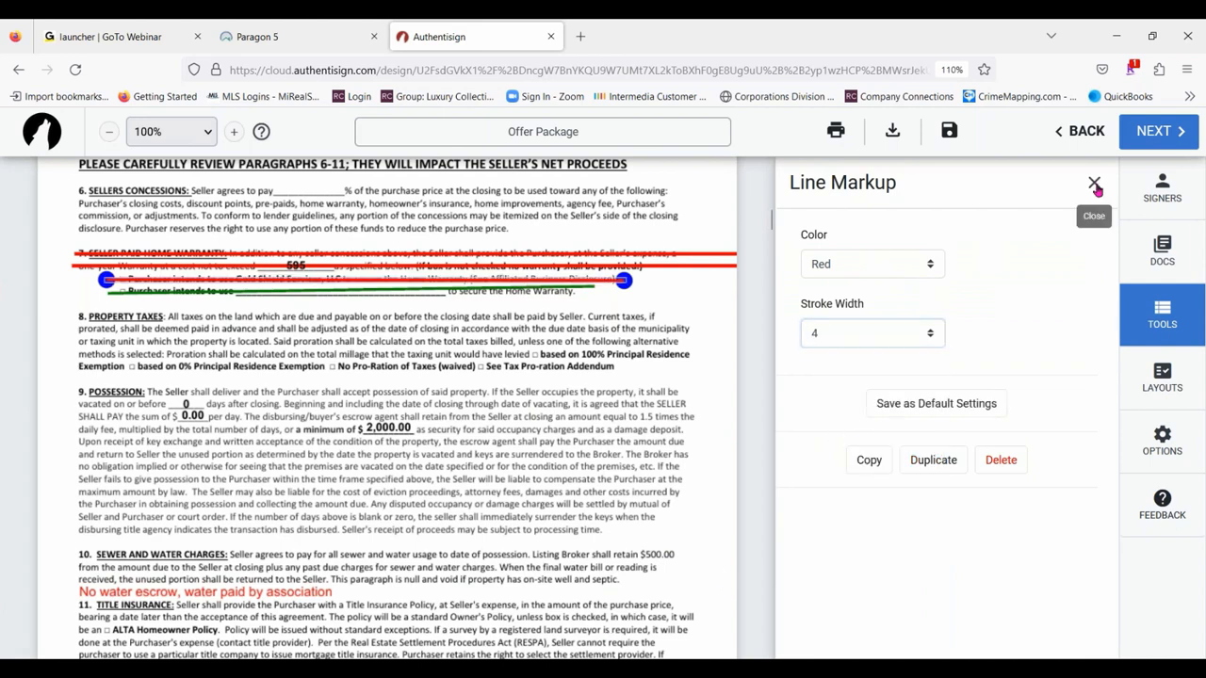
- Add a strikethrough markup across the last line of the Property Taxes paragraph
{"action": "scroll", "coordinate": [961, 405], "scroll_direction": "down", "scroll_amount": 2}
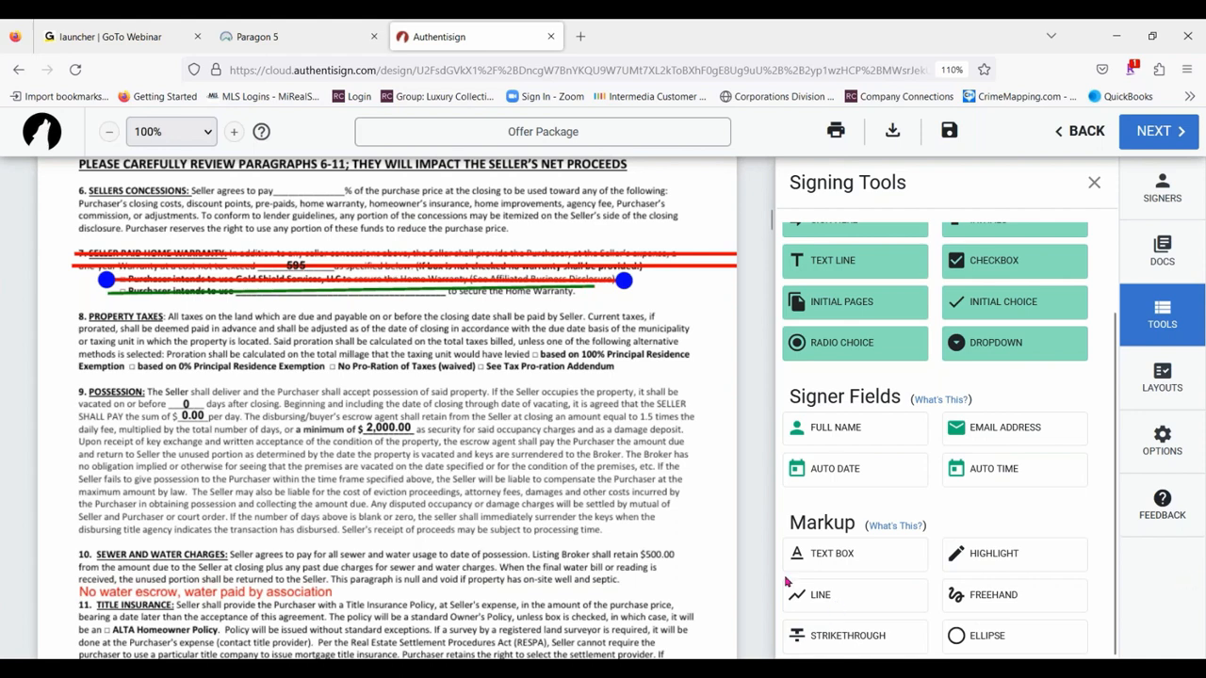
{"action": "left_click", "coordinate": [818, 646]}
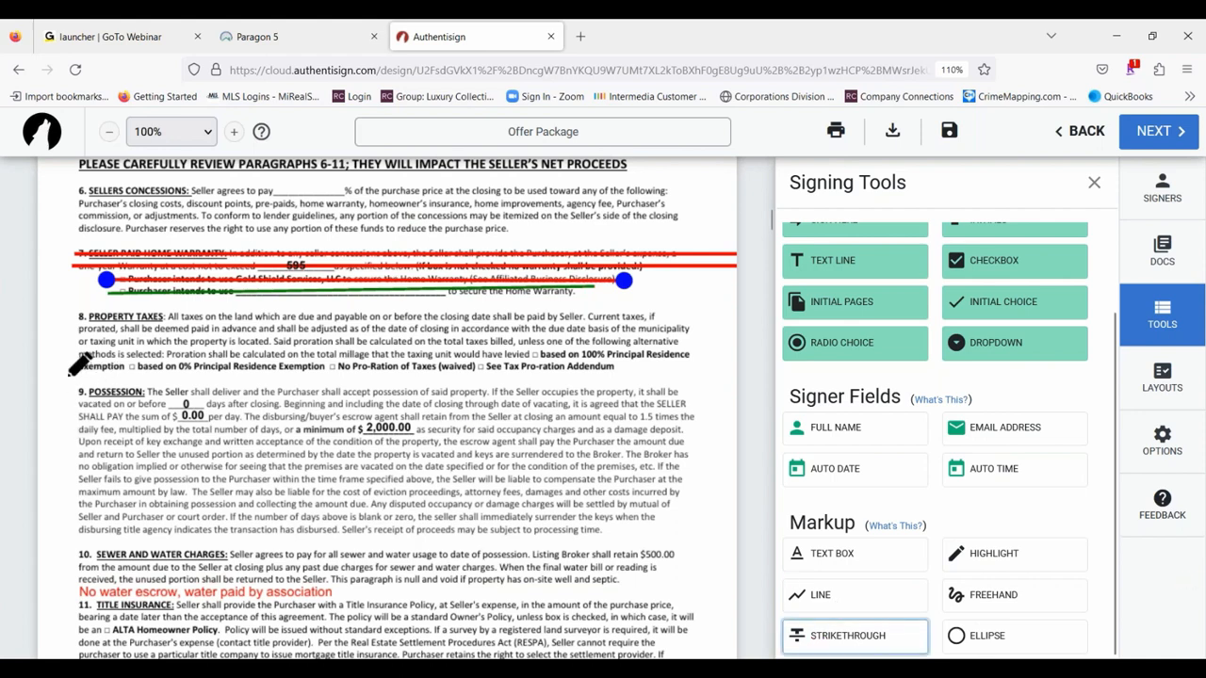
{"action": "left_click_drag", "start_coordinate": [75, 366], "coordinate": [646, 364]}
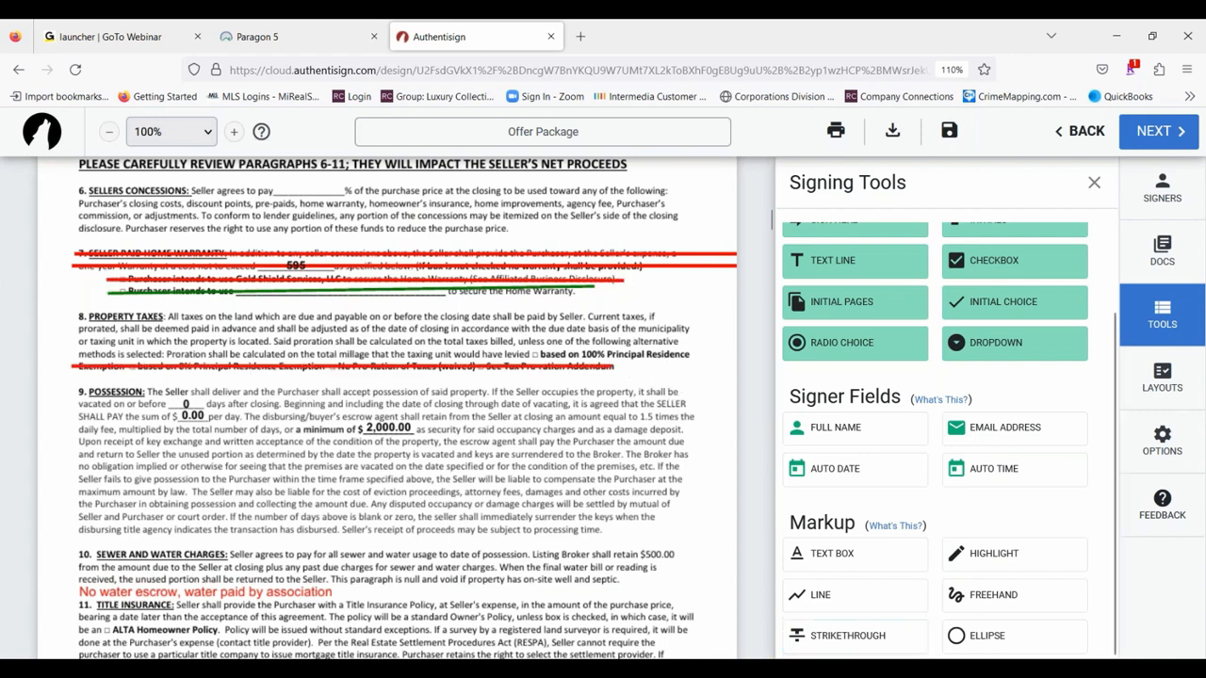
- Draw freehand lines through the first two lines of the Sewer and Water Charges paragraph
{"action": "left_click", "coordinate": [1003, 600]}
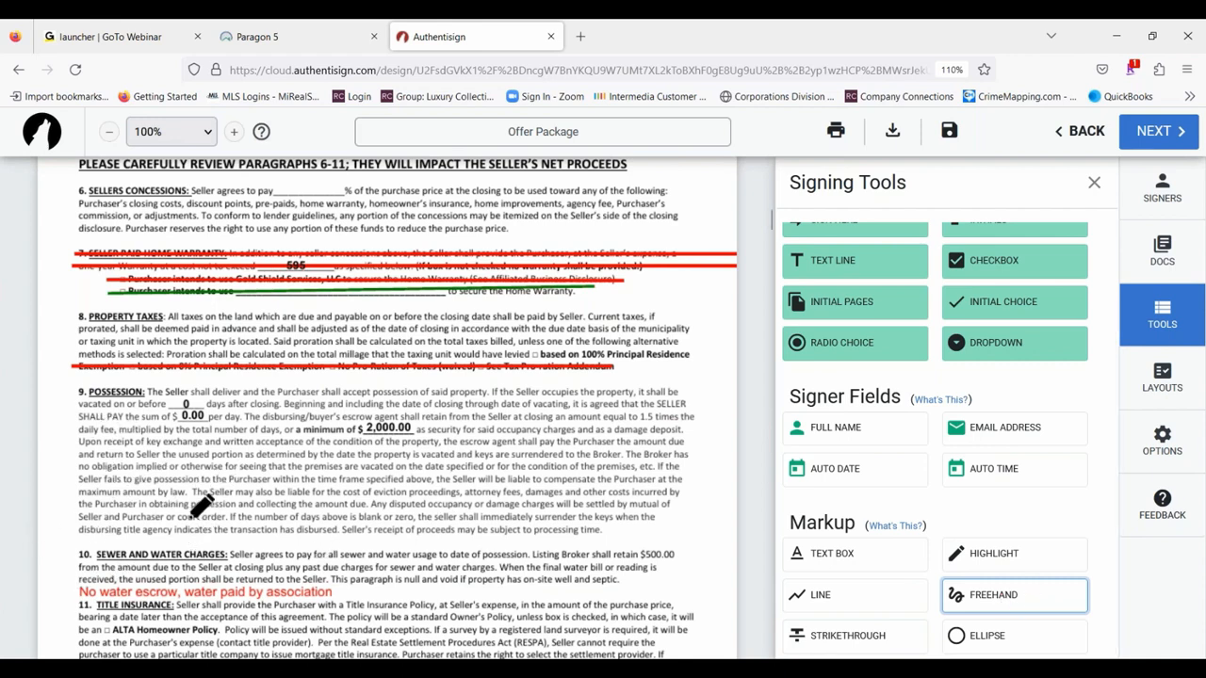
{"action": "scroll", "coordinate": [180, 503], "scroll_direction": "down", "scroll_amount": 2}
{"action": "mouse_move", "coordinate": [74, 473]}
{"action": "left_mouse_down"}
{"action": "mouse_move", "coordinate": [601, 465]}
{"action": "mouse_move", "coordinate": [707, 477]}
{"action": "left_mouse_up"}
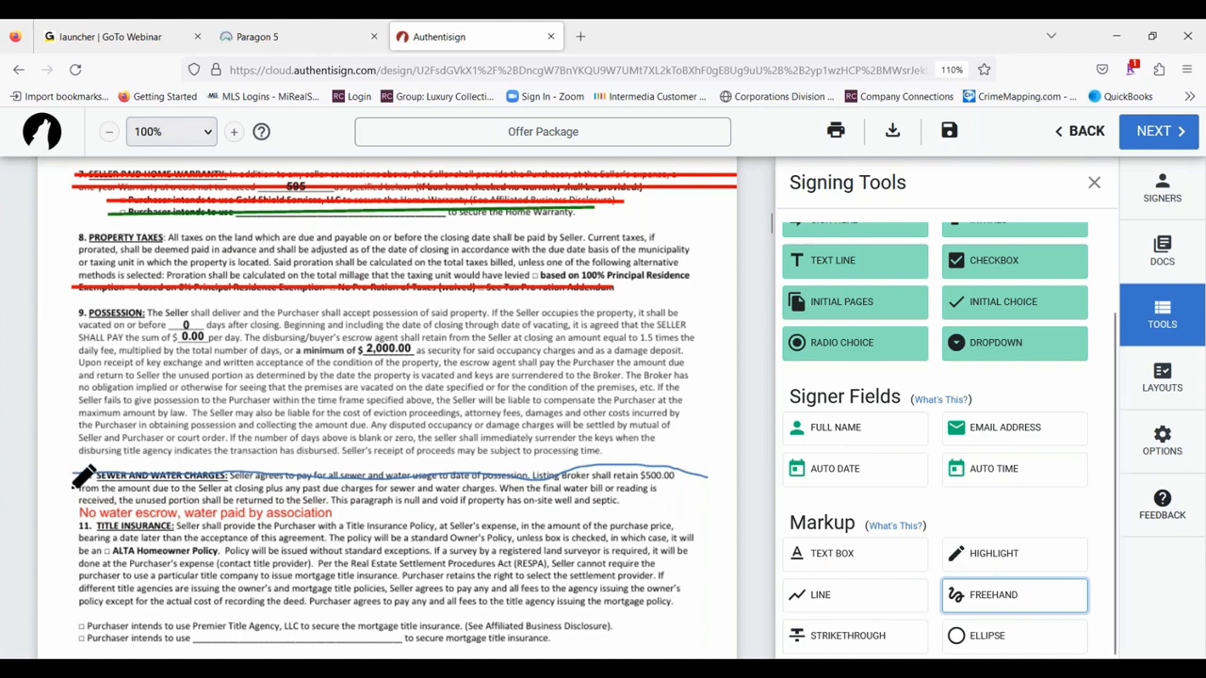
{"action": "left_click_drag", "start_coordinate": [68, 488], "coordinate": [624, 486]}
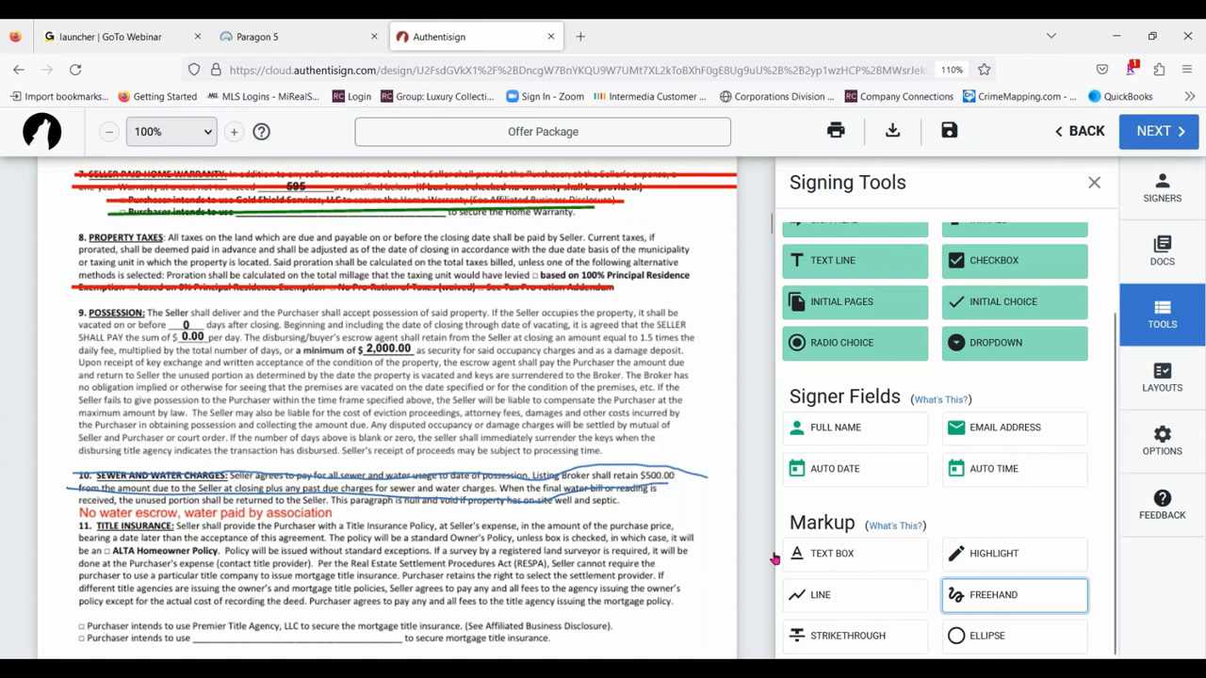
{"action": "key", "text": "Escape"}
- Examine the color and stroke width options of the lower freehand line in paragraph 10
{"action": "left_click", "coordinate": [557, 498]}
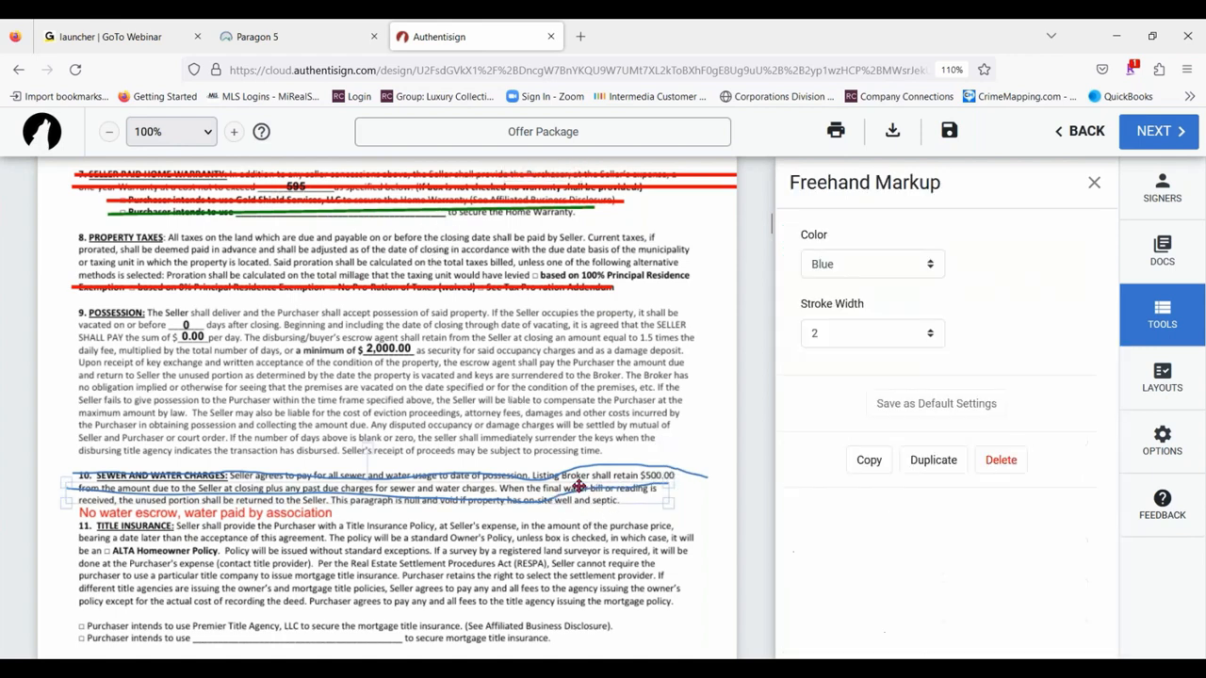
{"action": "left_click", "coordinate": [881, 266]}
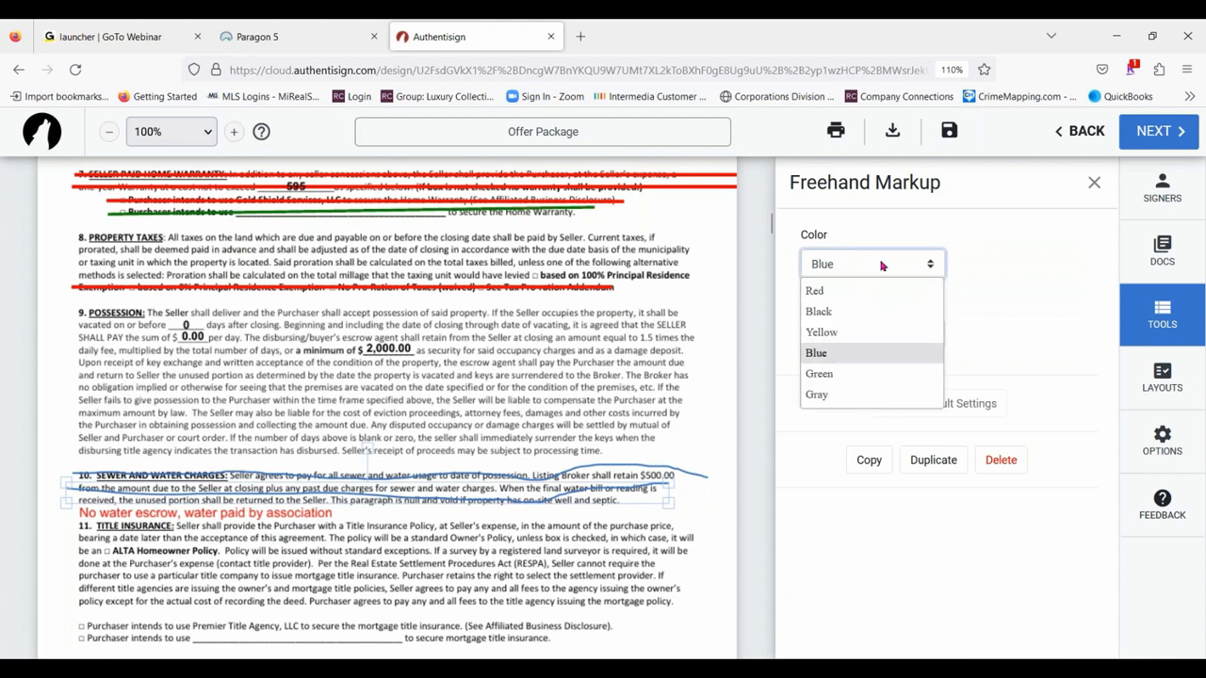
{"action": "left_click", "coordinate": [880, 266]}
{"action": "left_click", "coordinate": [857, 339]}
{"action": "left_click", "coordinate": [855, 342]}
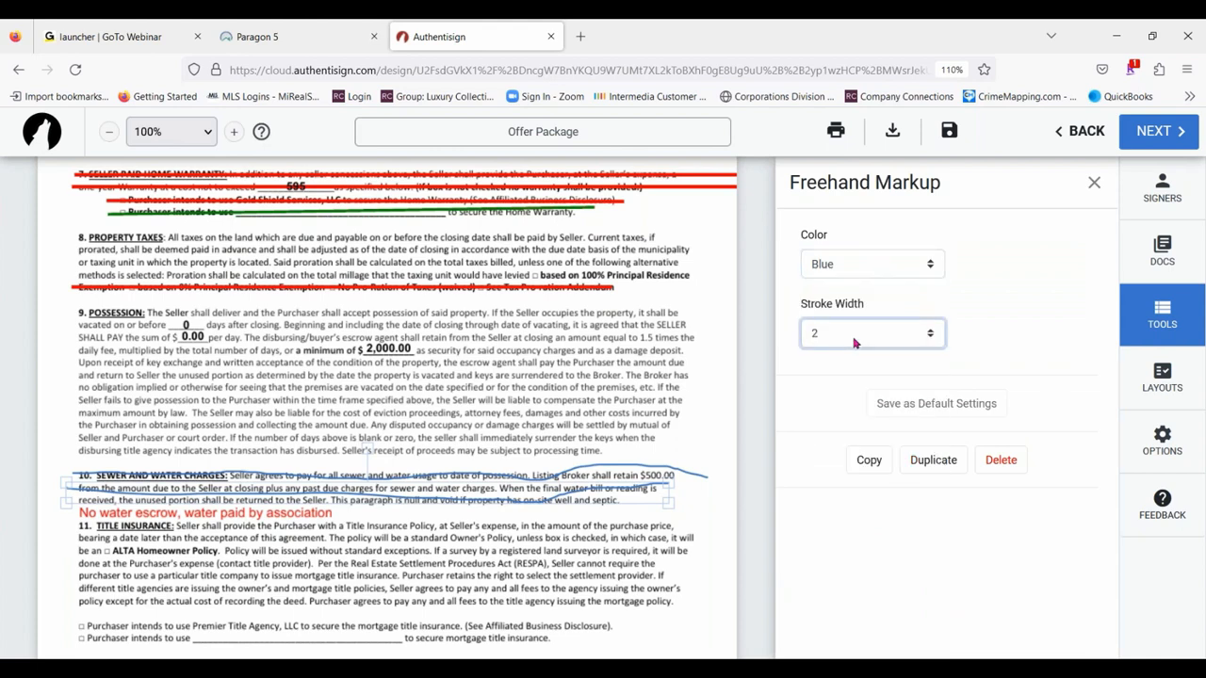
{"action": "left_click", "coordinate": [1094, 183]}
- Draw an ellipse markup around the 2,000.00 amount in the Possession paragraph
{"action": "scroll", "coordinate": [1059, 476], "scroll_direction": "down", "scroll_amount": 3}
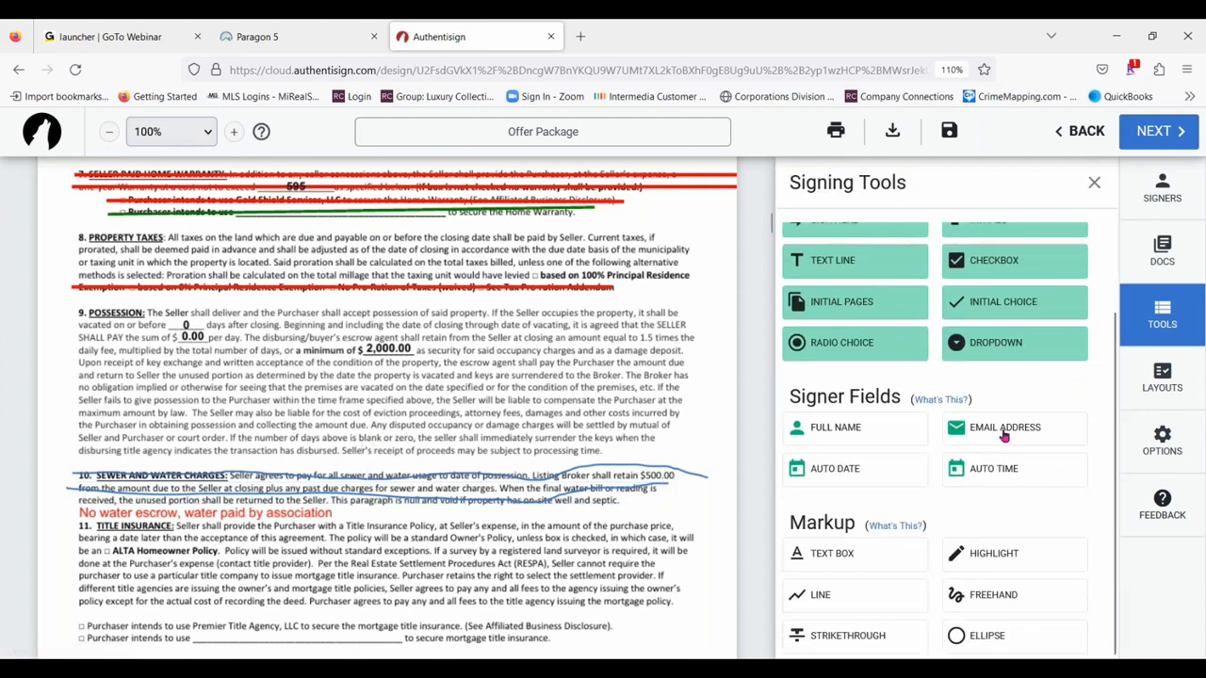
{"action": "left_click", "coordinate": [1004, 637]}
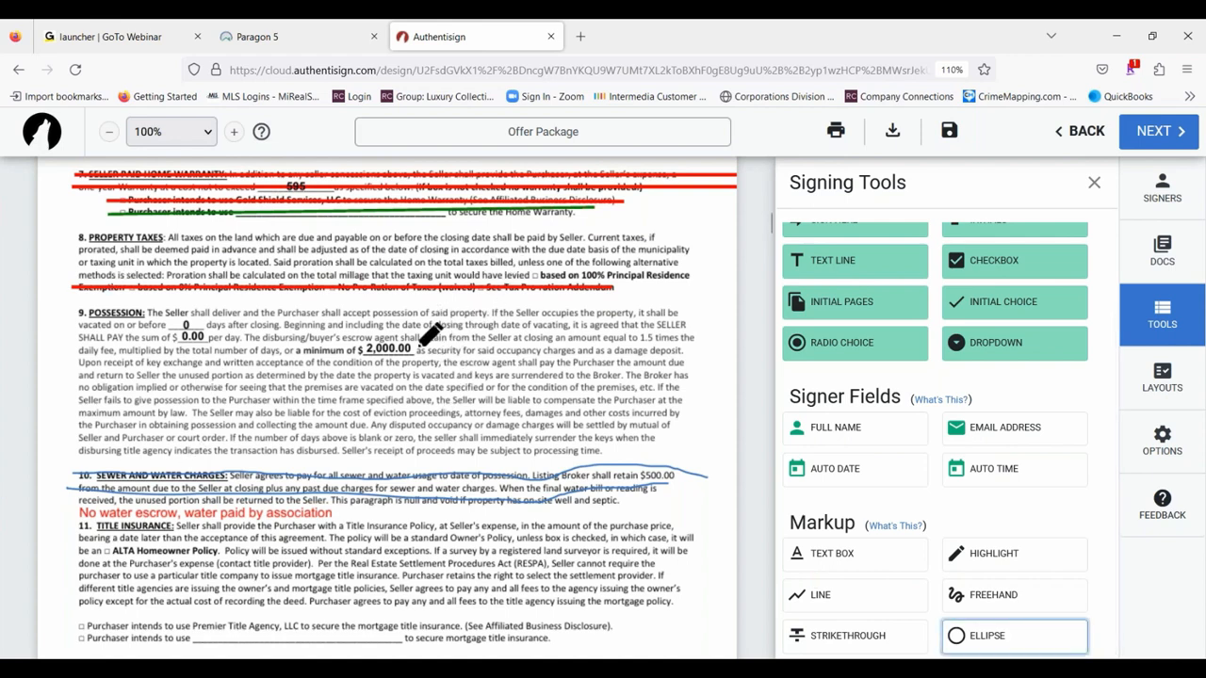
{"action": "mouse_move", "coordinate": [425, 347]}
{"action": "left_mouse_down"}
{"action": "mouse_move", "coordinate": [344, 324]}
{"action": "mouse_move", "coordinate": [394, 348]}
{"action": "left_mouse_up"}
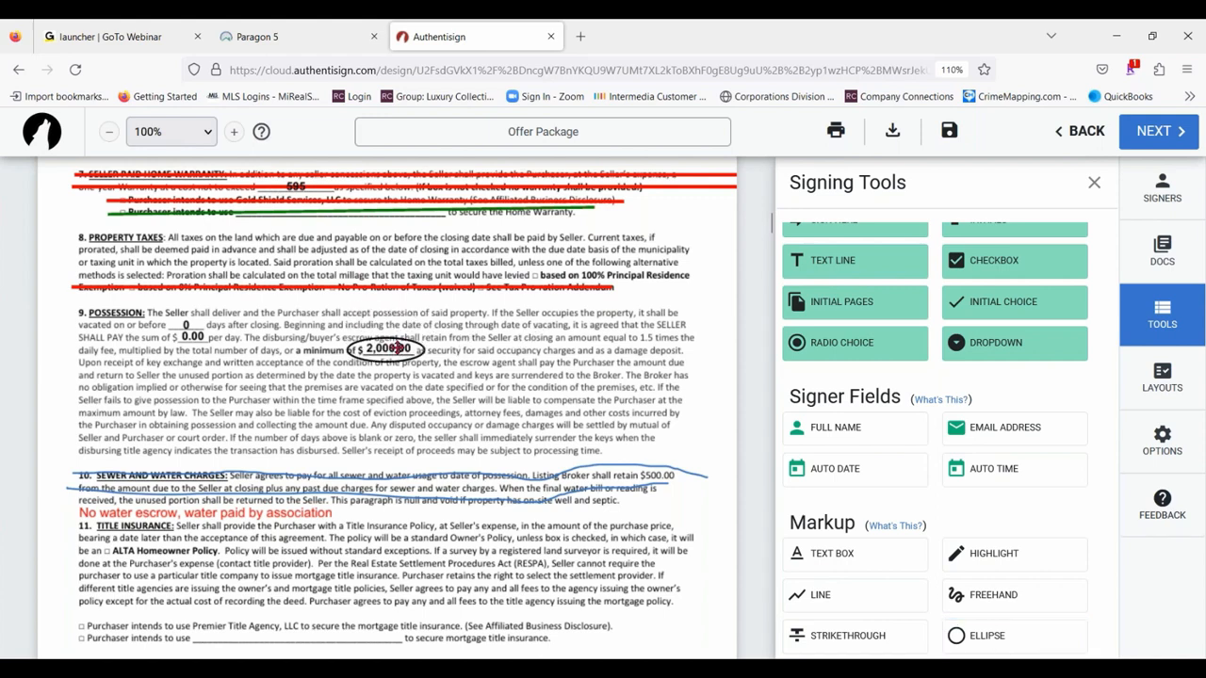
- Shrink the ellipse's width and height to fit closely around the 2,000.00 amount
{"action": "left_click", "coordinate": [423, 351]}
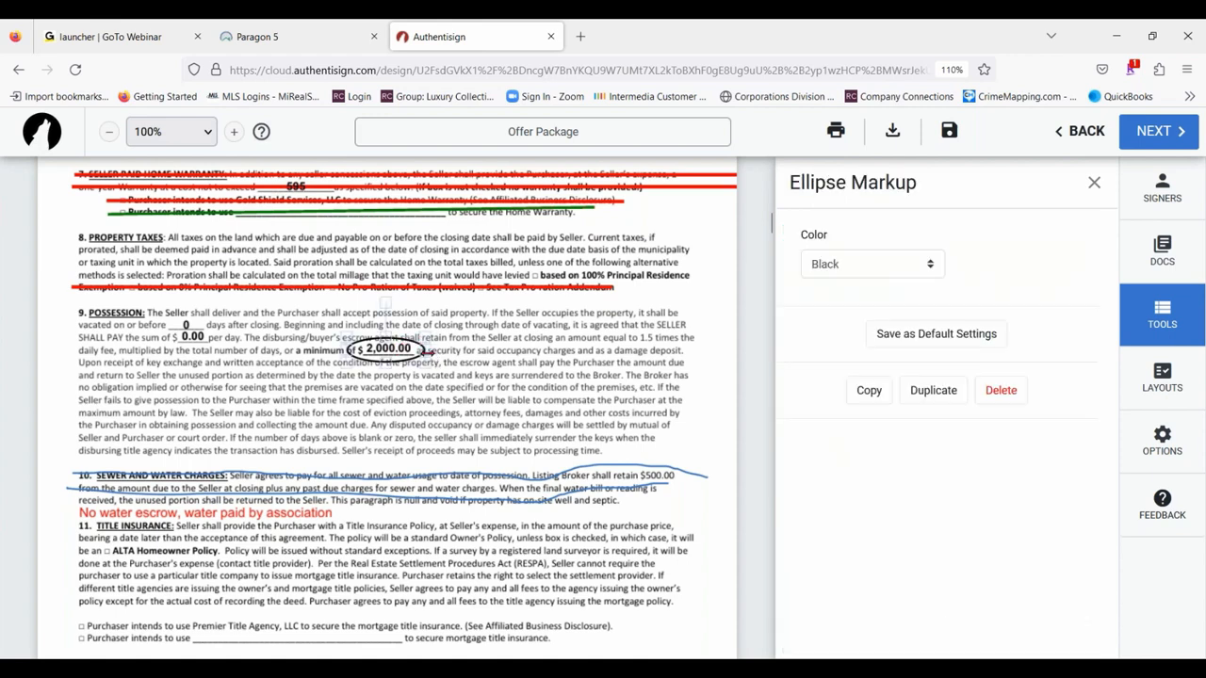
{"action": "left_click_drag", "start_coordinate": [429, 350], "coordinate": [403, 348]}
{"action": "left_click", "coordinate": [460, 356]}
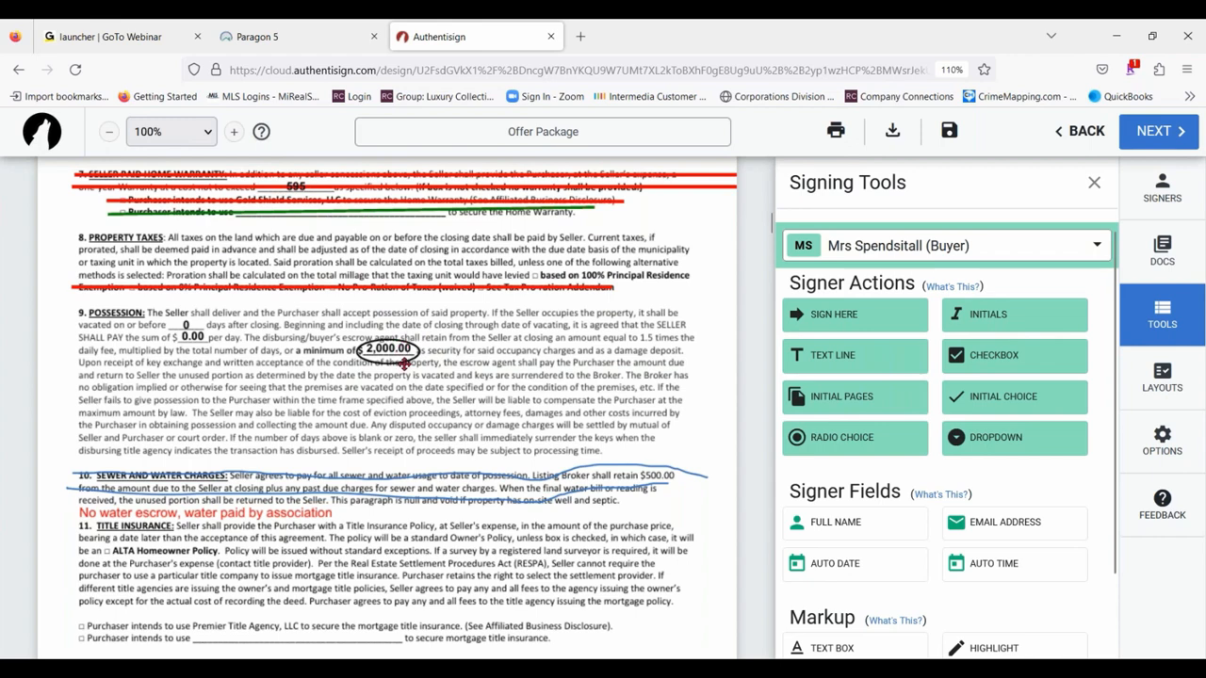
{"action": "left_click", "coordinate": [396, 357]}
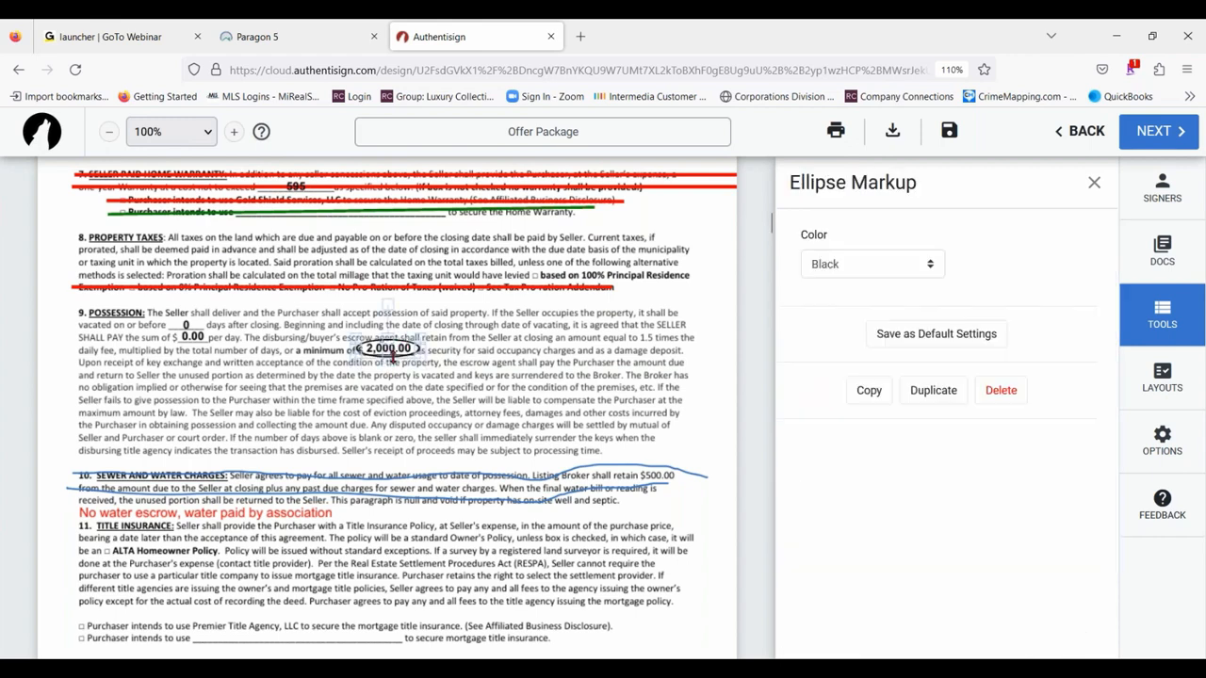
{"action": "left_click", "coordinate": [433, 360]}
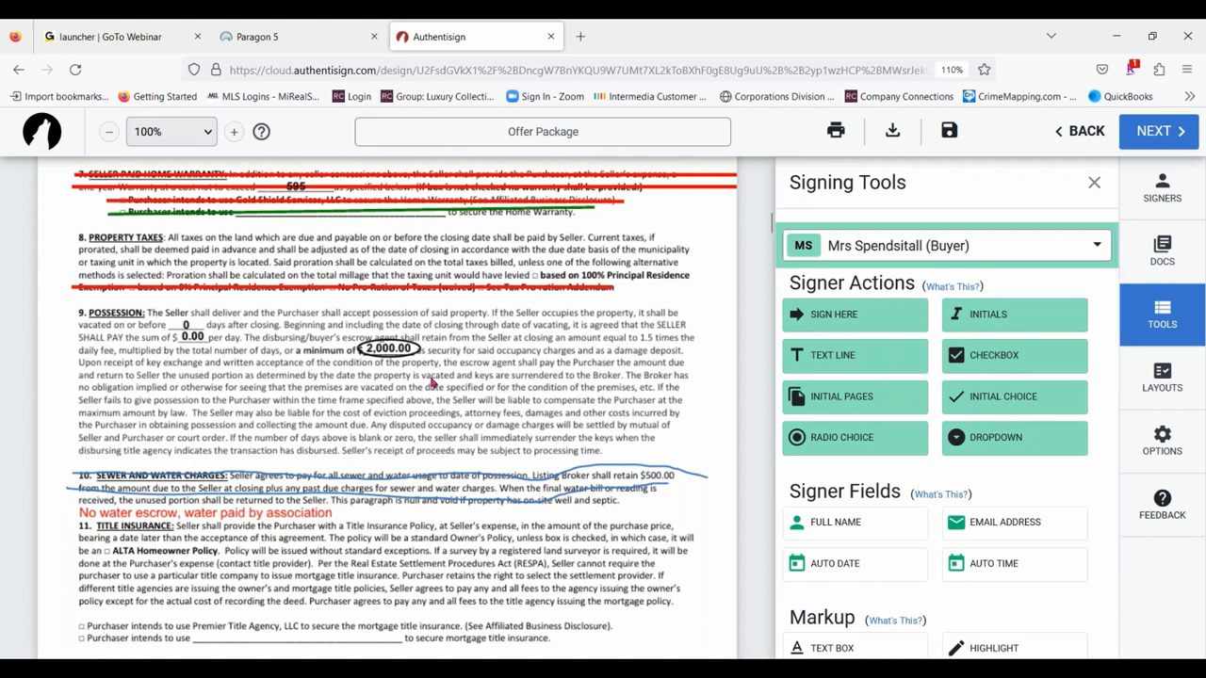
- Look through the signer actions, fields and markup tools and the list of signers they can be assigned to
{"action": "scroll", "coordinate": [1081, 528], "scroll_direction": "down", "scroll_amount": 1}
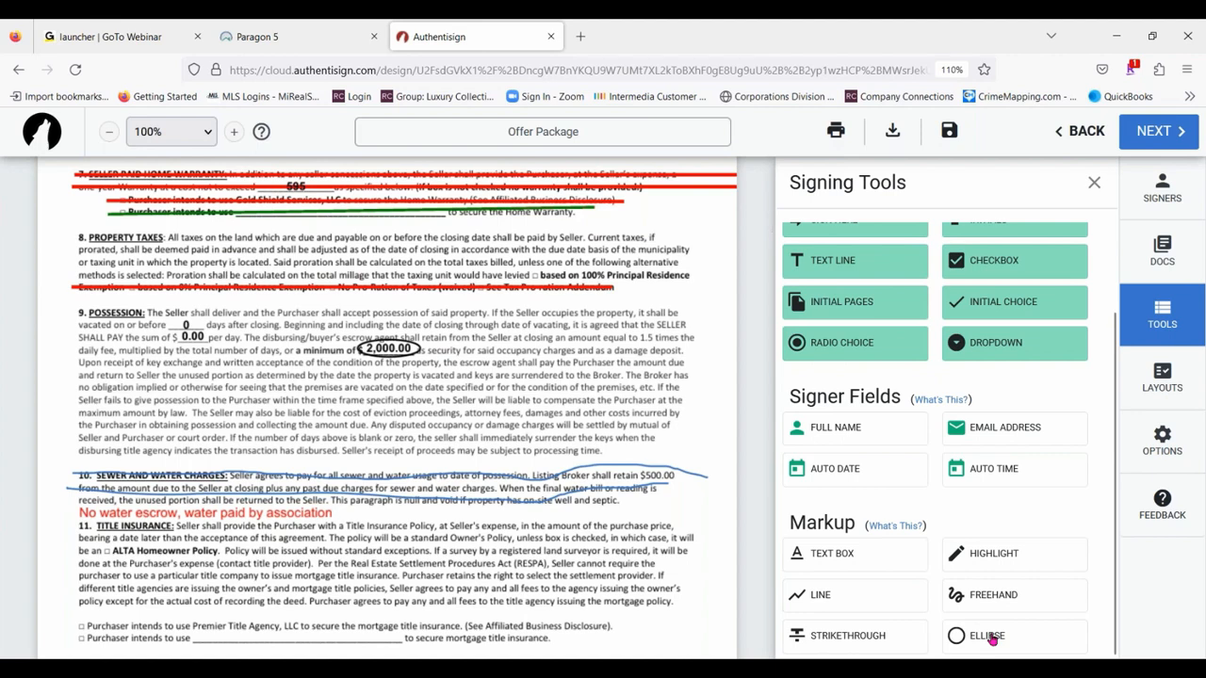
{"action": "scroll", "coordinate": [1004, 594], "scroll_direction": "up", "scroll_amount": 1}
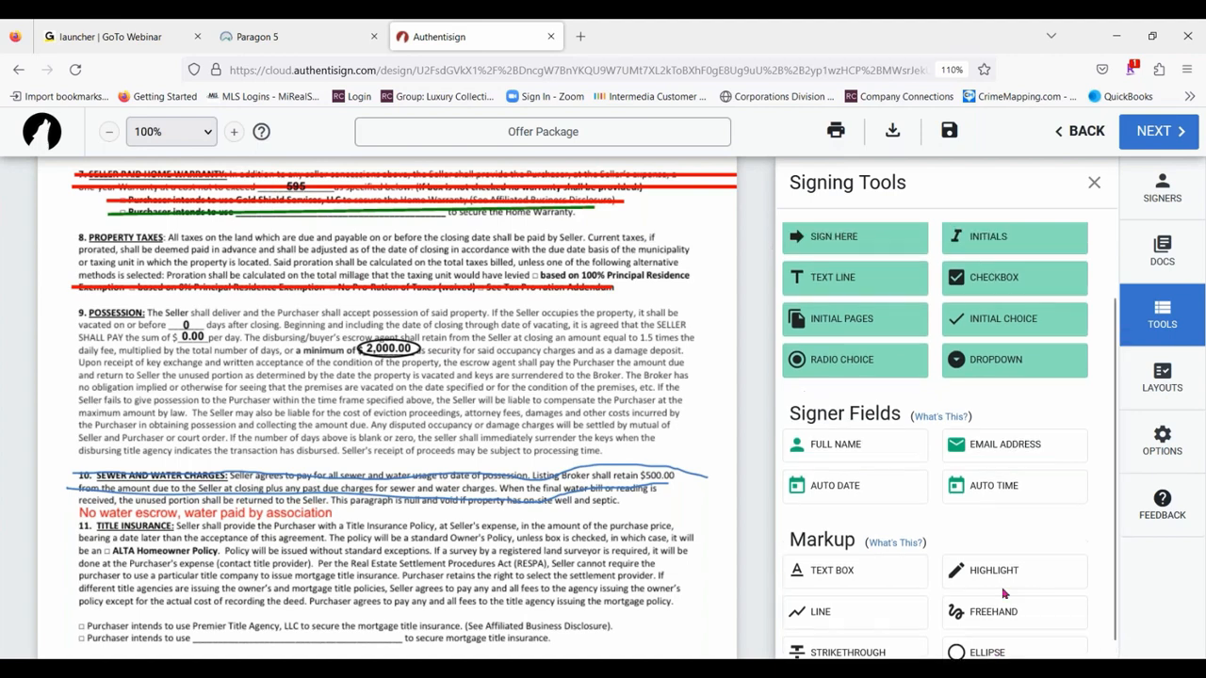
{"action": "scroll", "coordinate": [1005, 593], "scroll_direction": "up", "scroll_amount": 1}
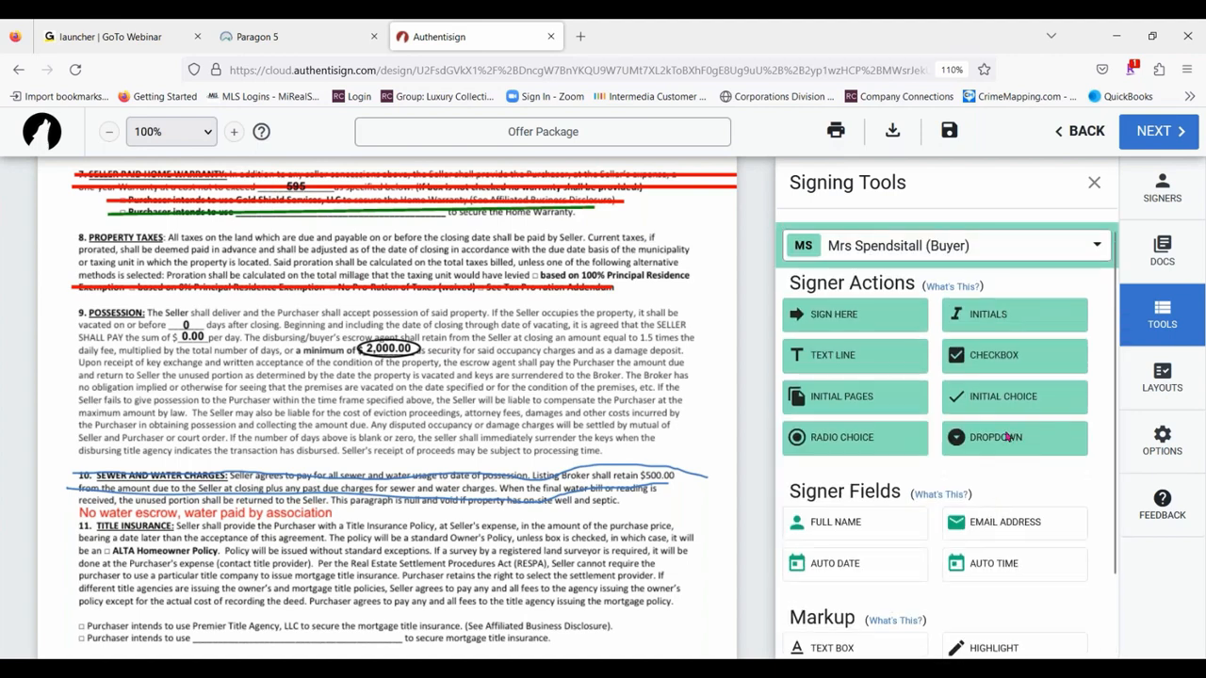
{"action": "left_click", "coordinate": [1076, 246]}
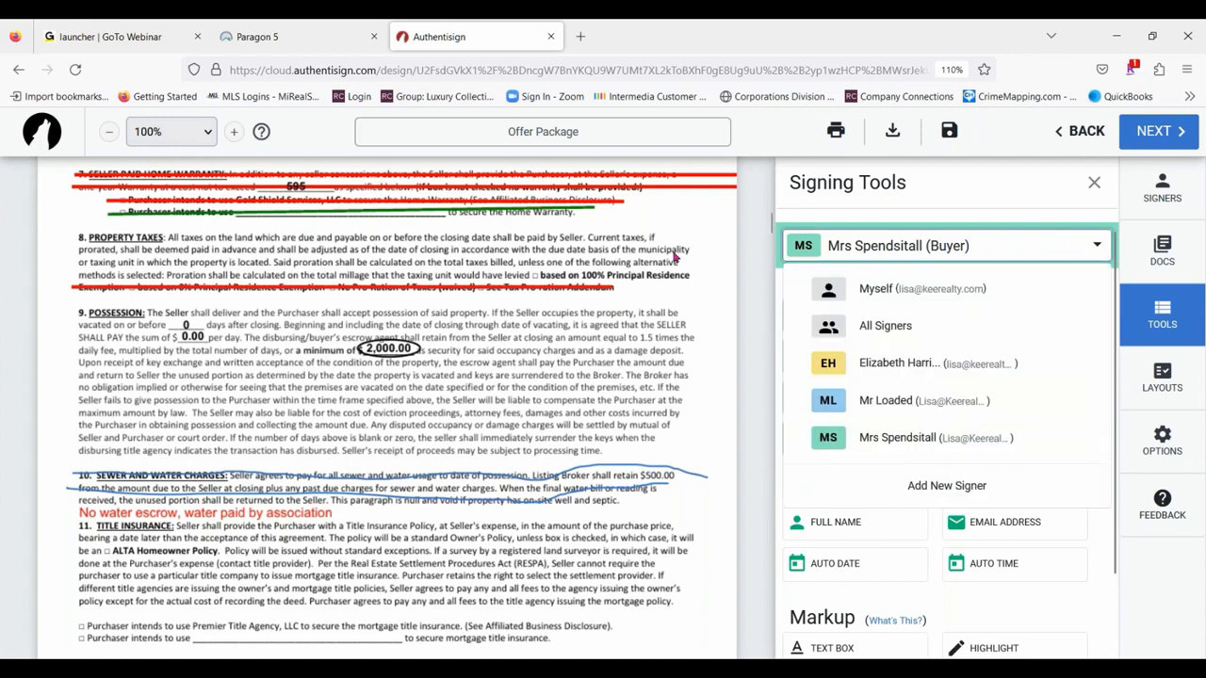
{"action": "left_click", "coordinate": [751, 299]}
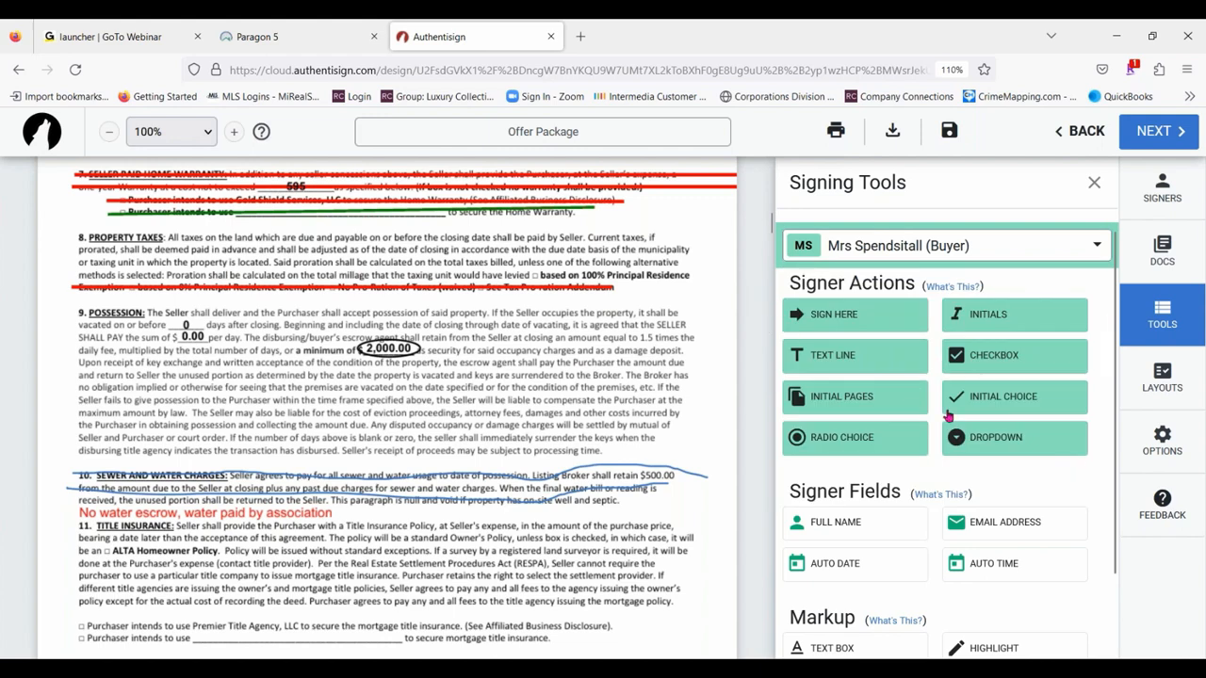
{"action": "scroll", "coordinate": [961, 443], "scroll_direction": "down", "scroll_amount": 1}
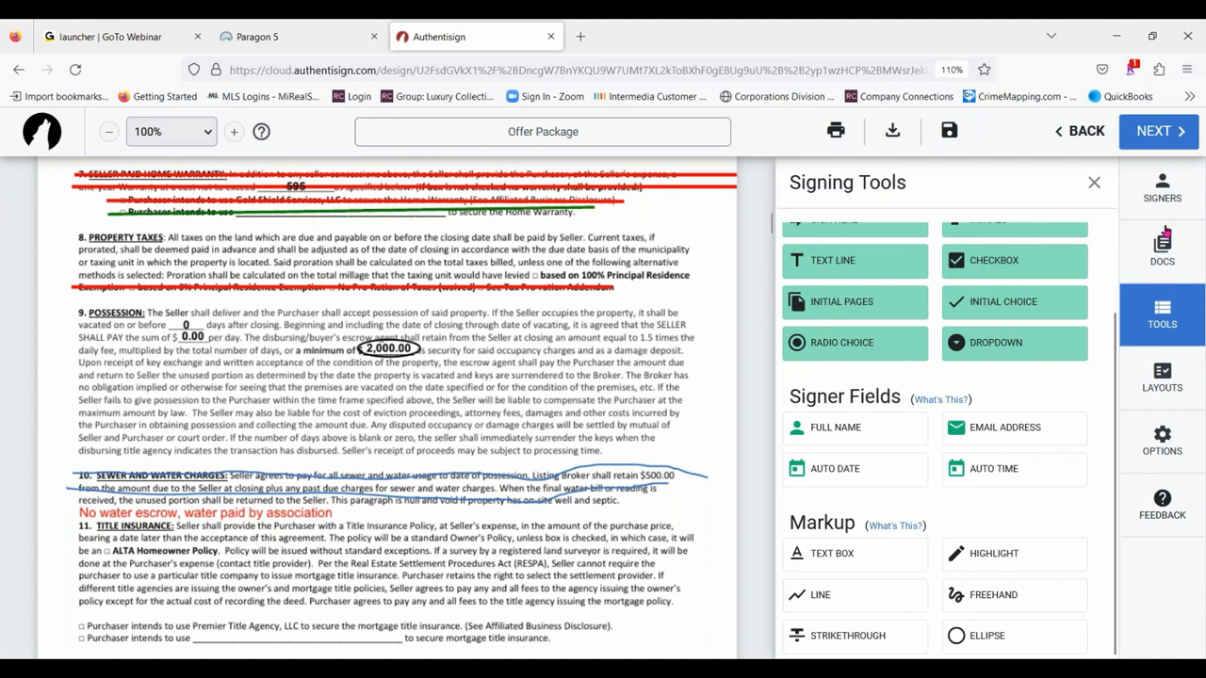
- Move the selling agent to third place in the signing order, after both buyers, and close the signers list
{"action": "left_click", "coordinate": [1157, 194]}
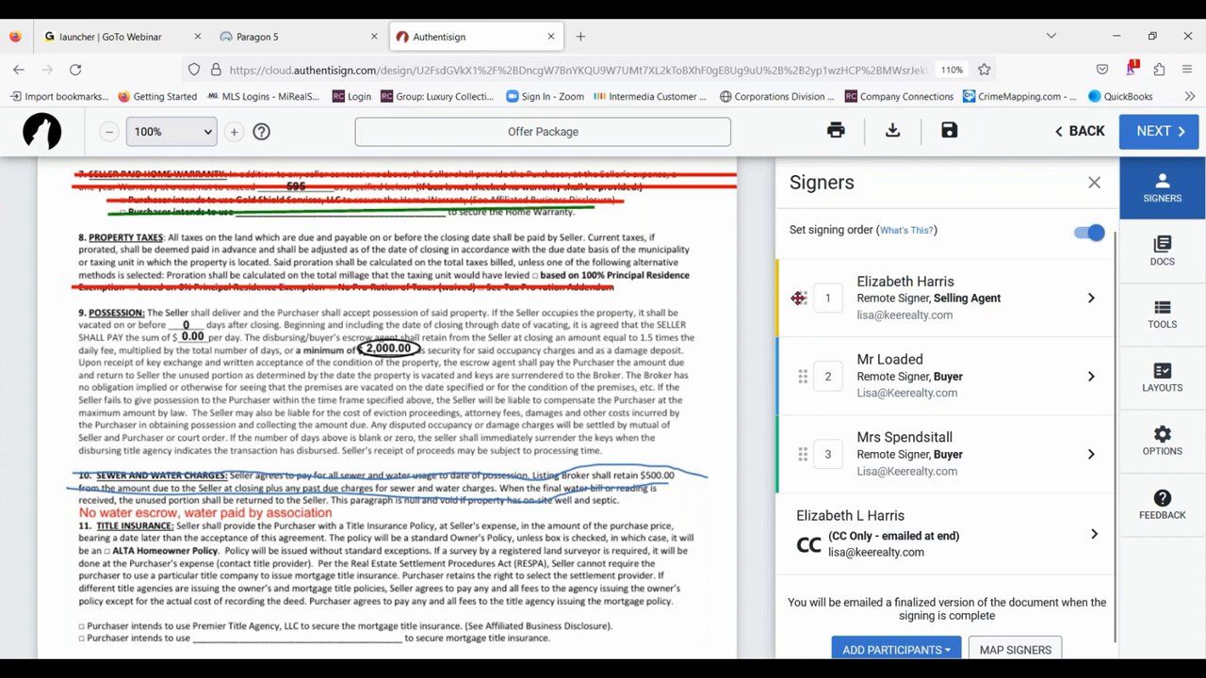
{"action": "left_click_drag", "start_coordinate": [797, 297], "coordinate": [807, 446]}
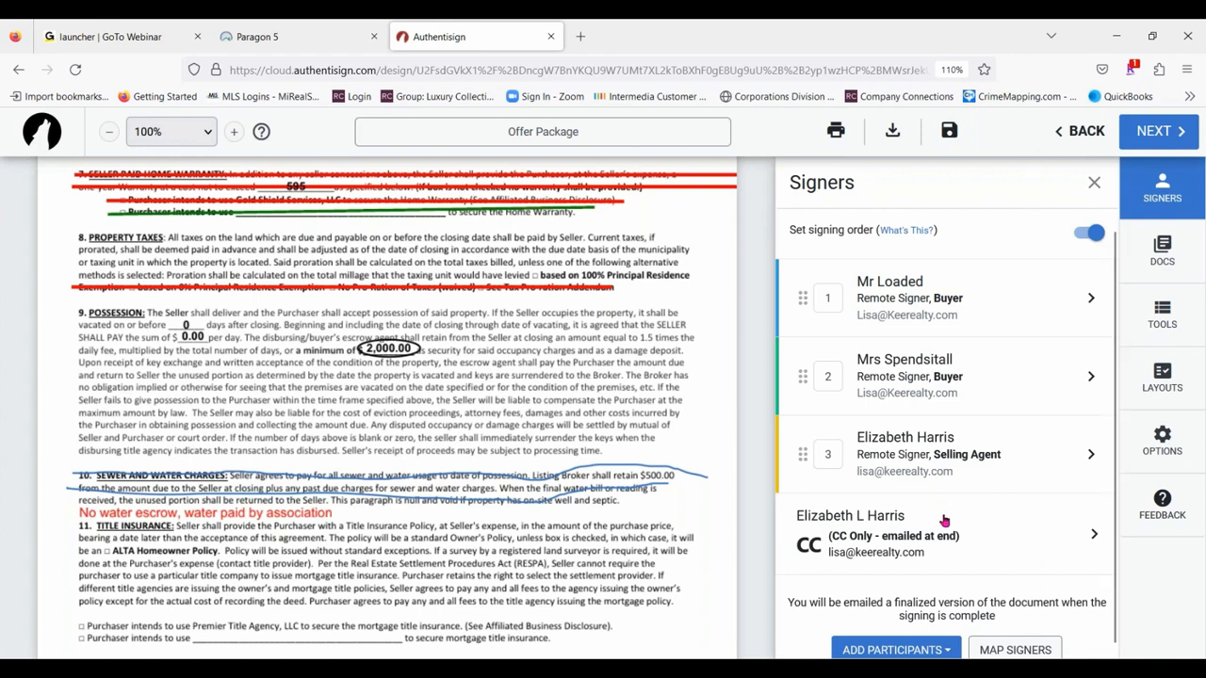
{"action": "left_click", "coordinate": [1091, 183]}
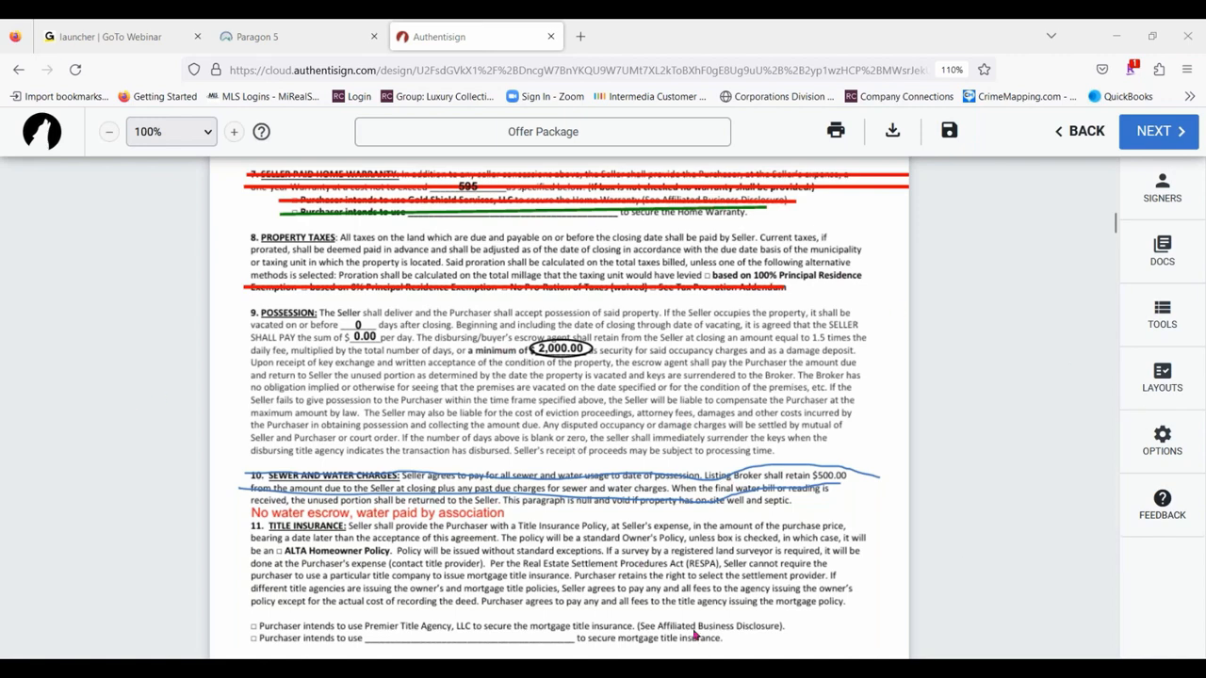
- Create a reusable signing layout named "B.H.H.K.R - Buy & Sell Agreement" from the Buy and Sell Agreement document
{"action": "scroll", "coordinate": [722, 480], "scroll_direction": "up", "scroll_amount": 7}
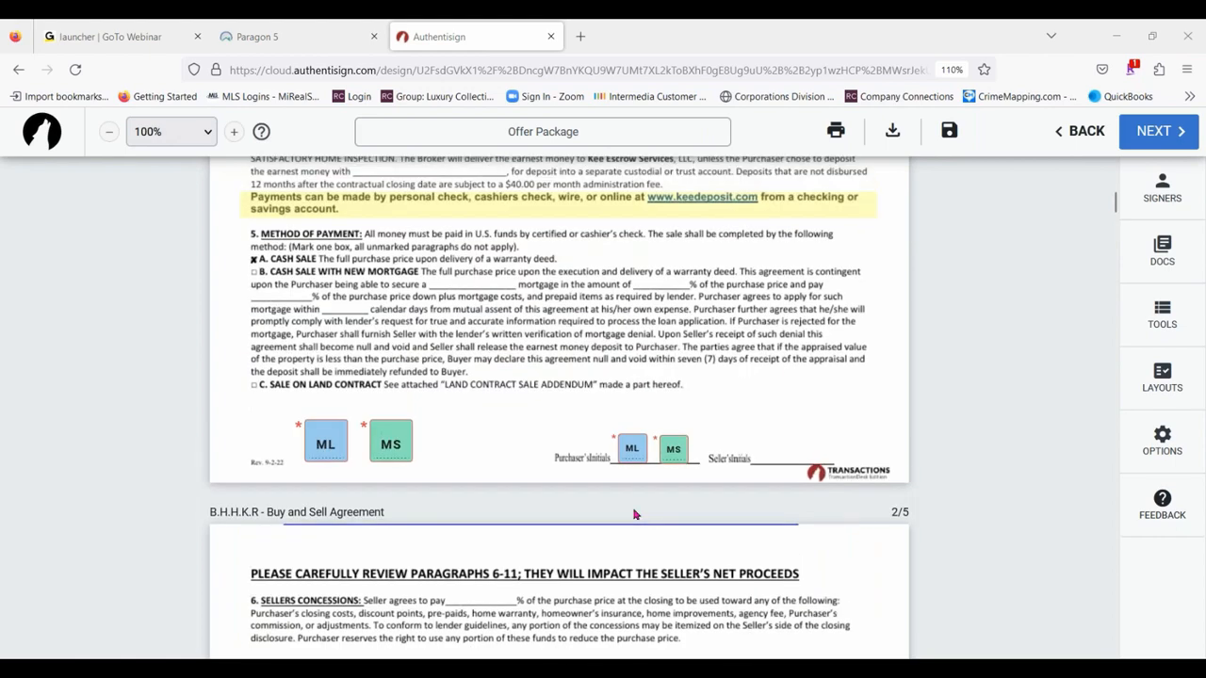
{"action": "scroll", "coordinate": [989, 384], "scroll_direction": "up", "scroll_amount": 4}
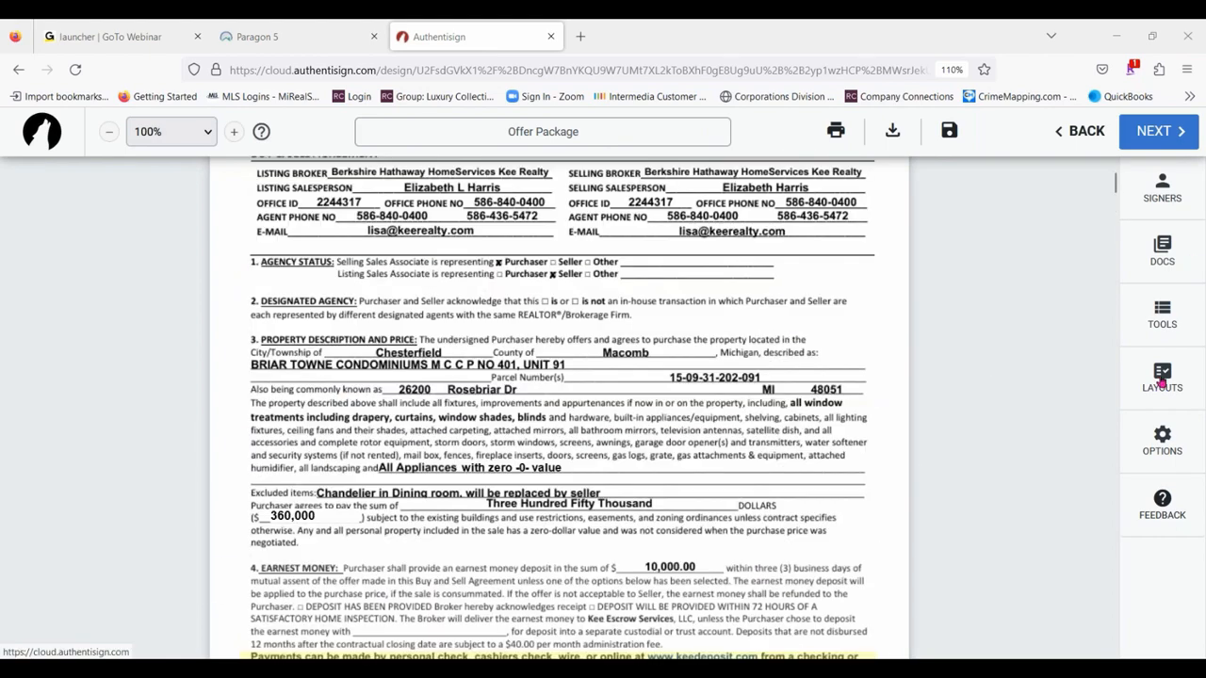
{"action": "left_click", "coordinate": [1162, 377]}
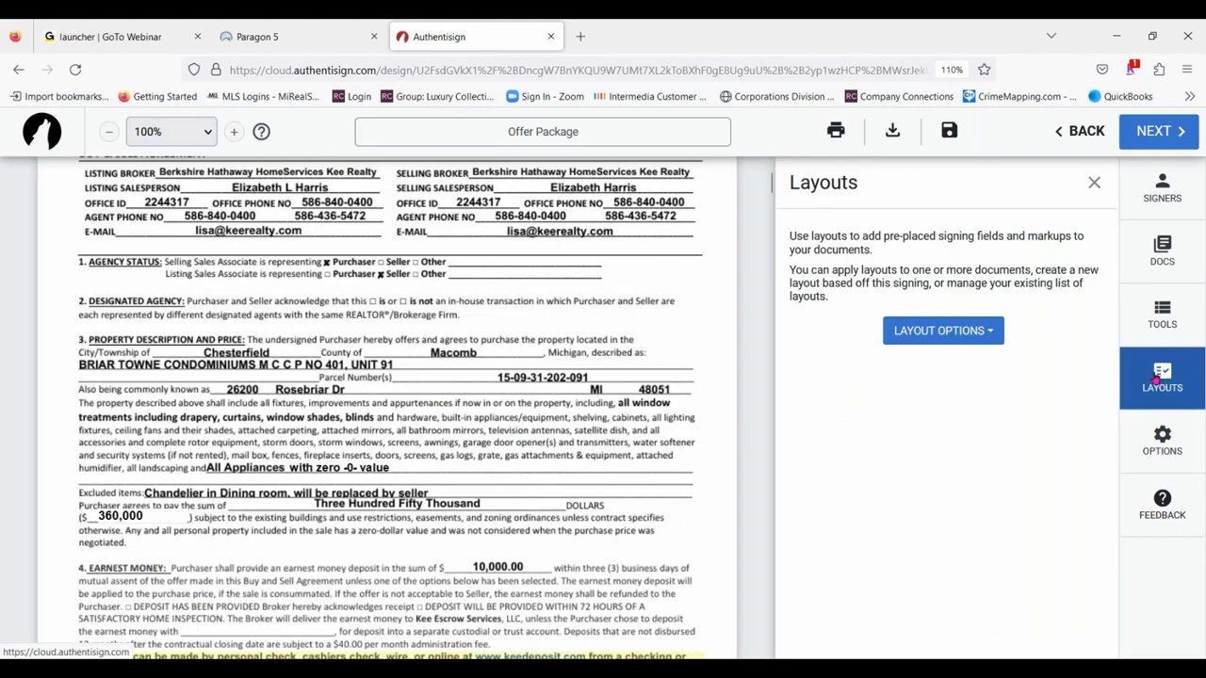
{"action": "left_click", "coordinate": [983, 331]}
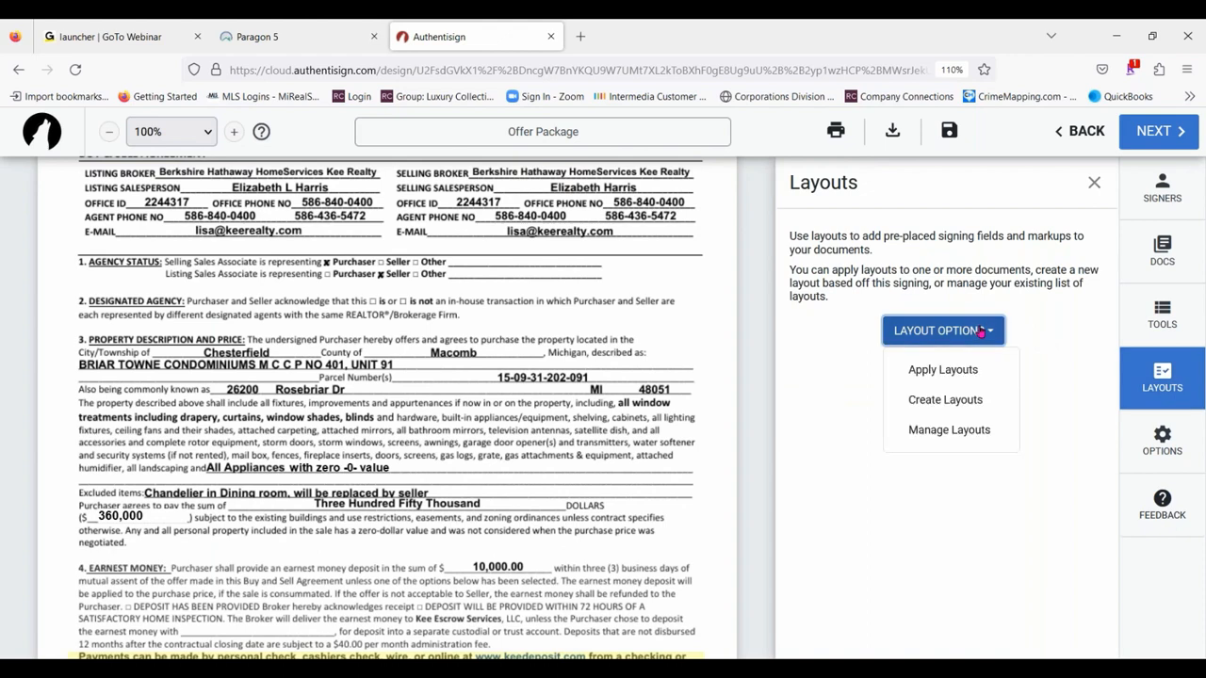
{"action": "left_click", "coordinate": [947, 403]}
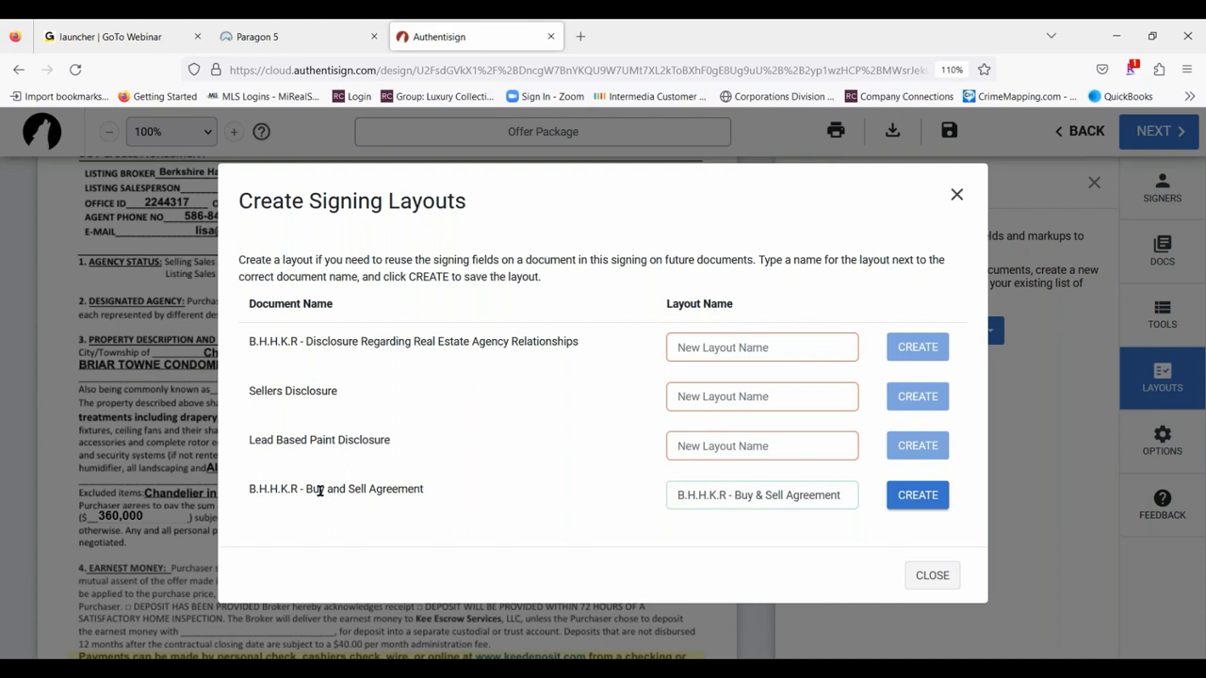
{"action": "left_click", "coordinate": [926, 504]}
{"action": "left_click", "coordinate": [931, 576]}
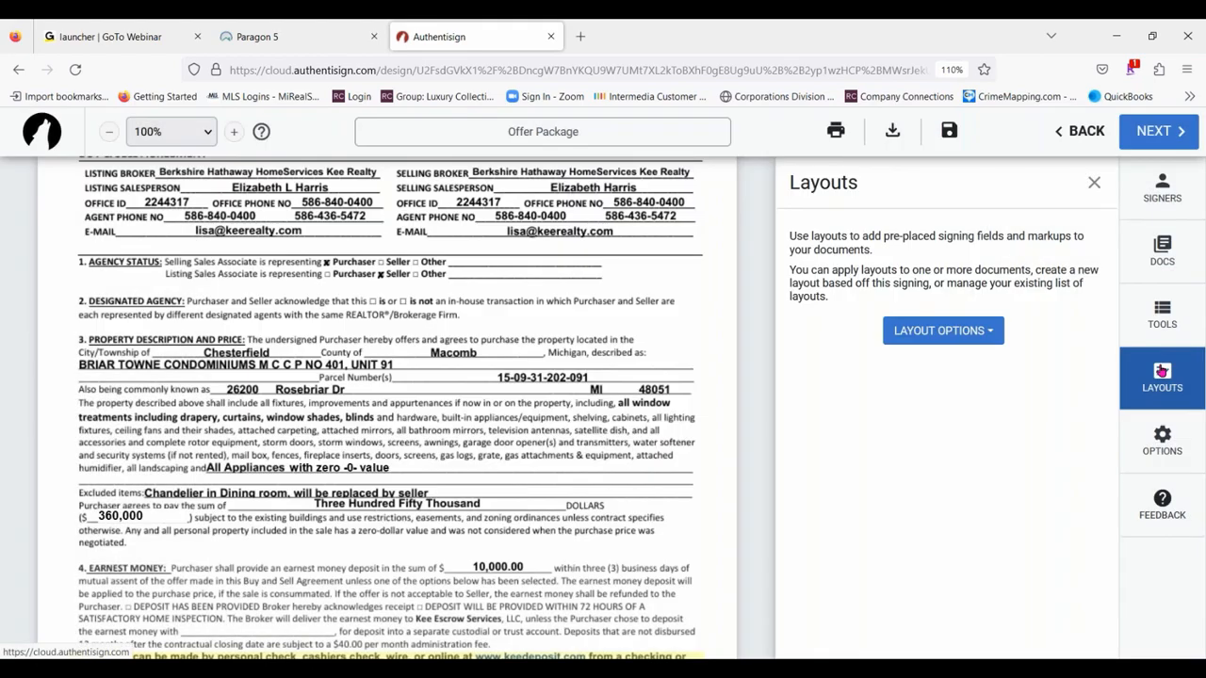
- Review the existing saved layouts that can be modified, renamed or deleted, and leave the layout settings
{"action": "left_click", "coordinate": [1165, 373]}
{"action": "left_click", "coordinate": [1162, 377]}
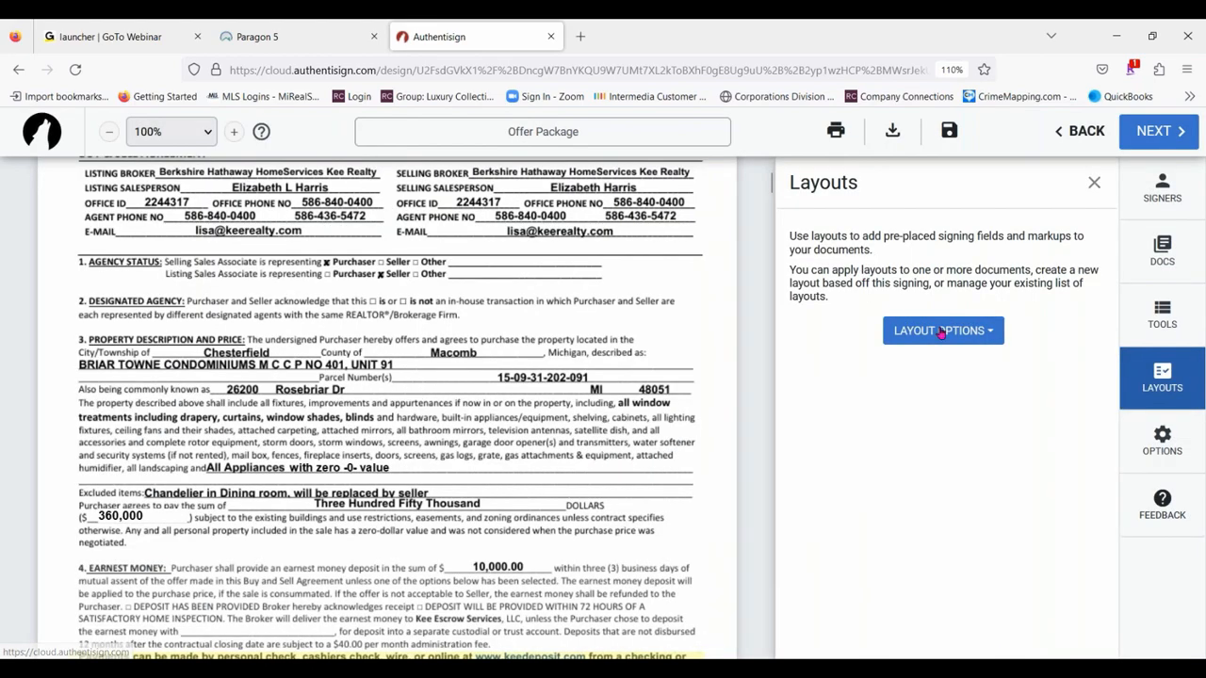
{"action": "left_click", "coordinate": [945, 331]}
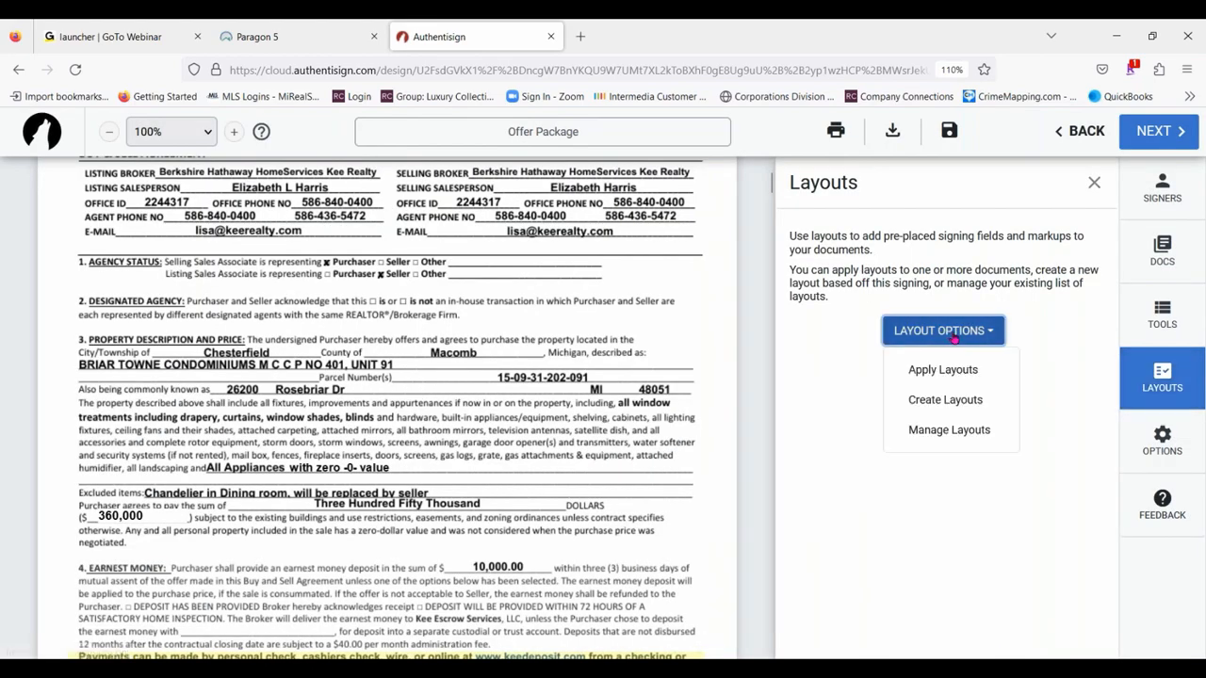
{"action": "left_click", "coordinate": [923, 432]}
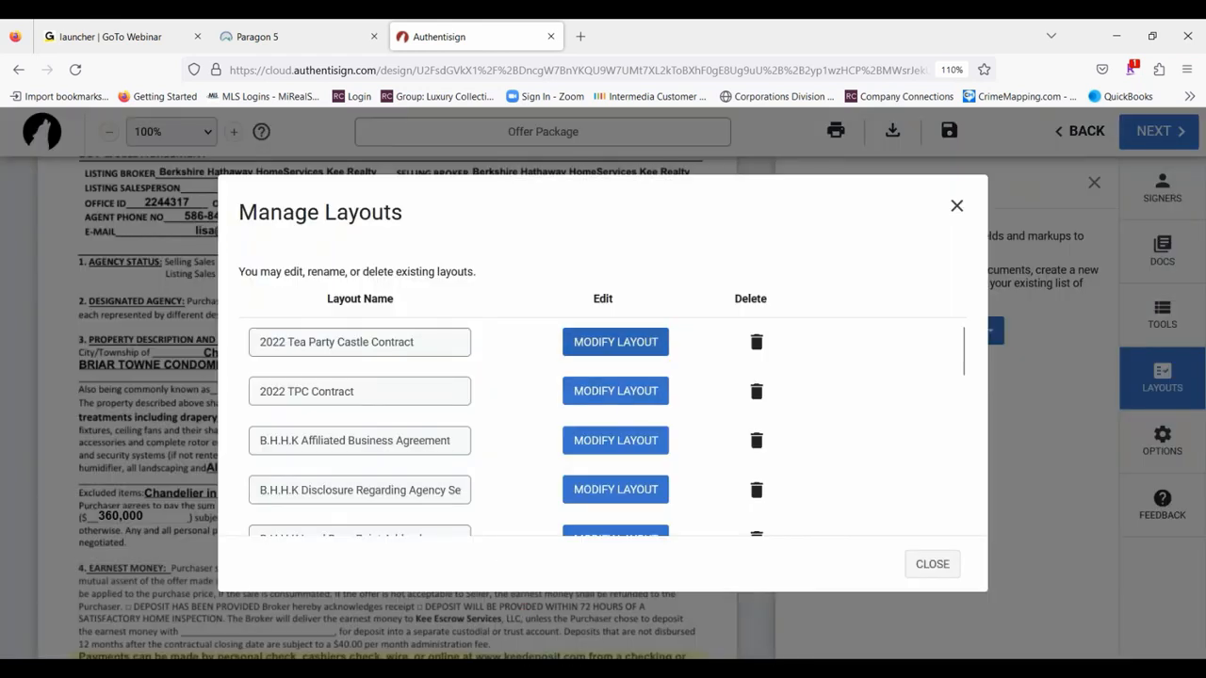
{"action": "scroll", "coordinate": [502, 453], "scroll_direction": "down", "scroll_amount": 5}
{"action": "scroll", "coordinate": [502, 453], "scroll_direction": "down", "scroll_amount": 3}
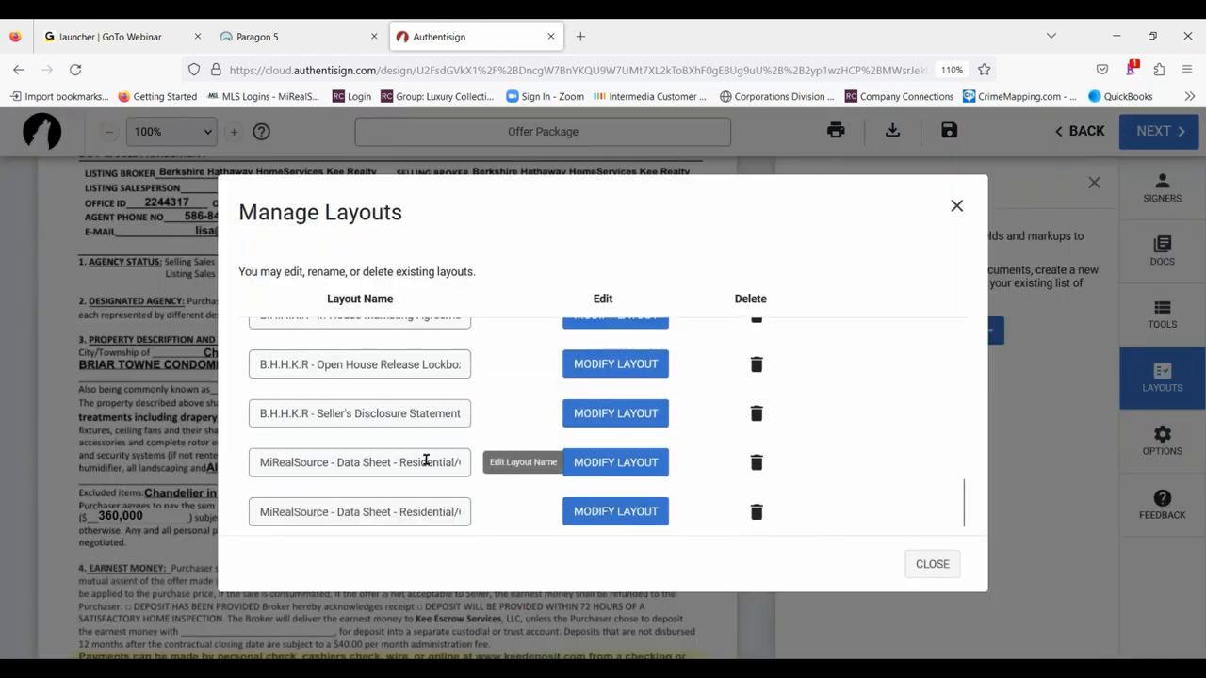
{"action": "left_click", "coordinate": [954, 206]}
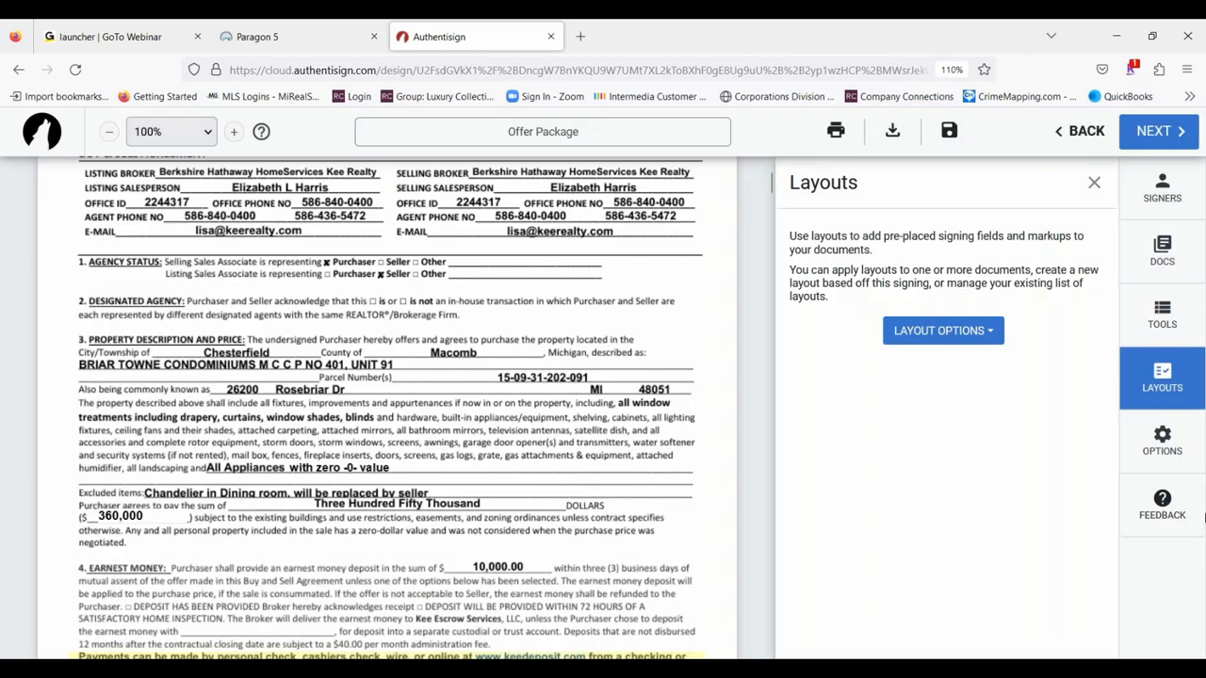
{"action": "left_click", "coordinate": [959, 331]}
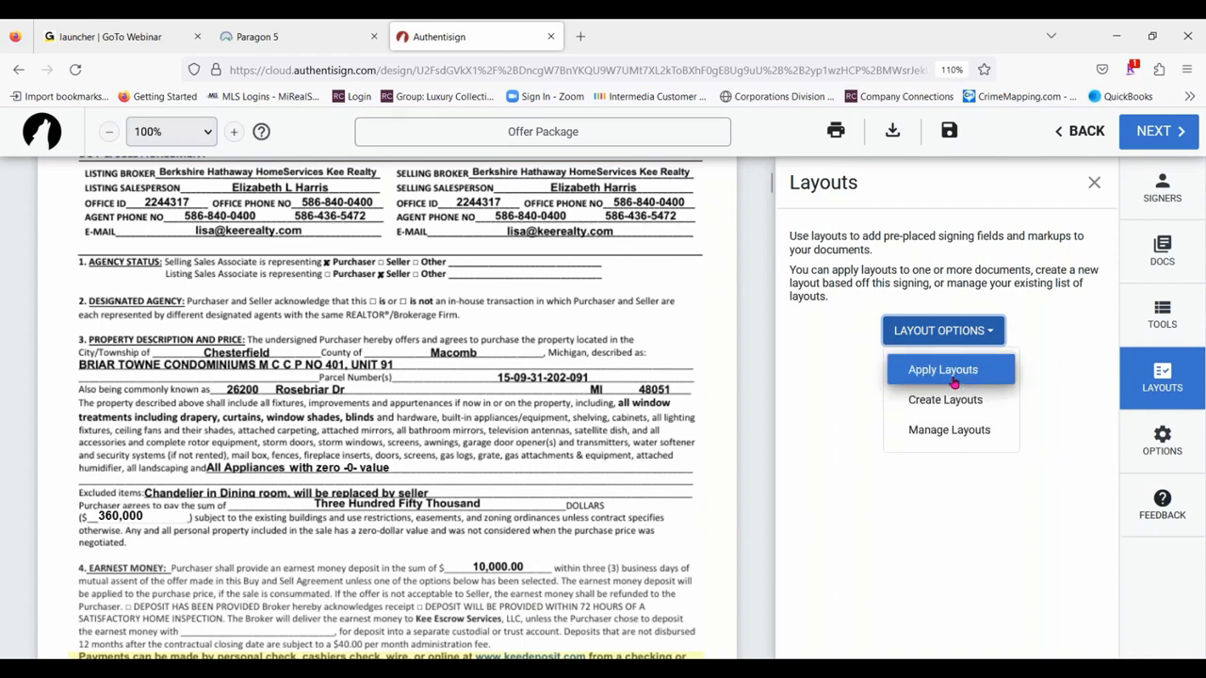
{"action": "left_click", "coordinate": [1092, 182]}
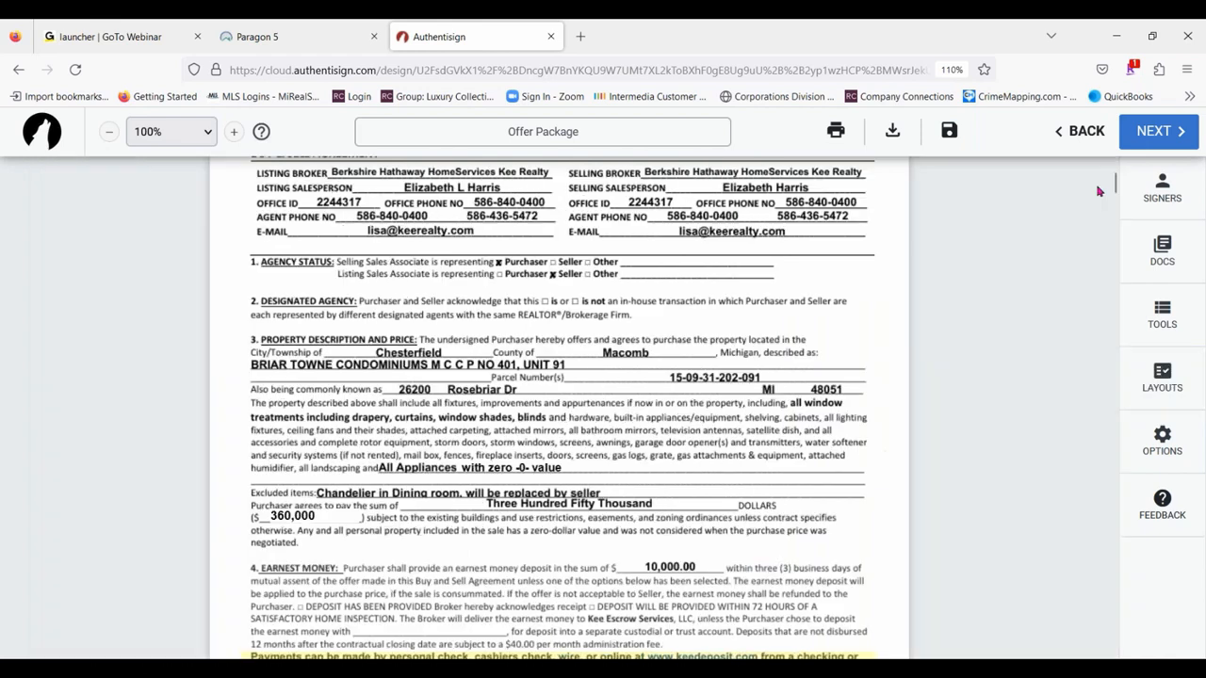
- Open the signing's Change Signature option and decline the Participant Acknowledgement
{"action": "left_click", "coordinate": [1165, 440]}
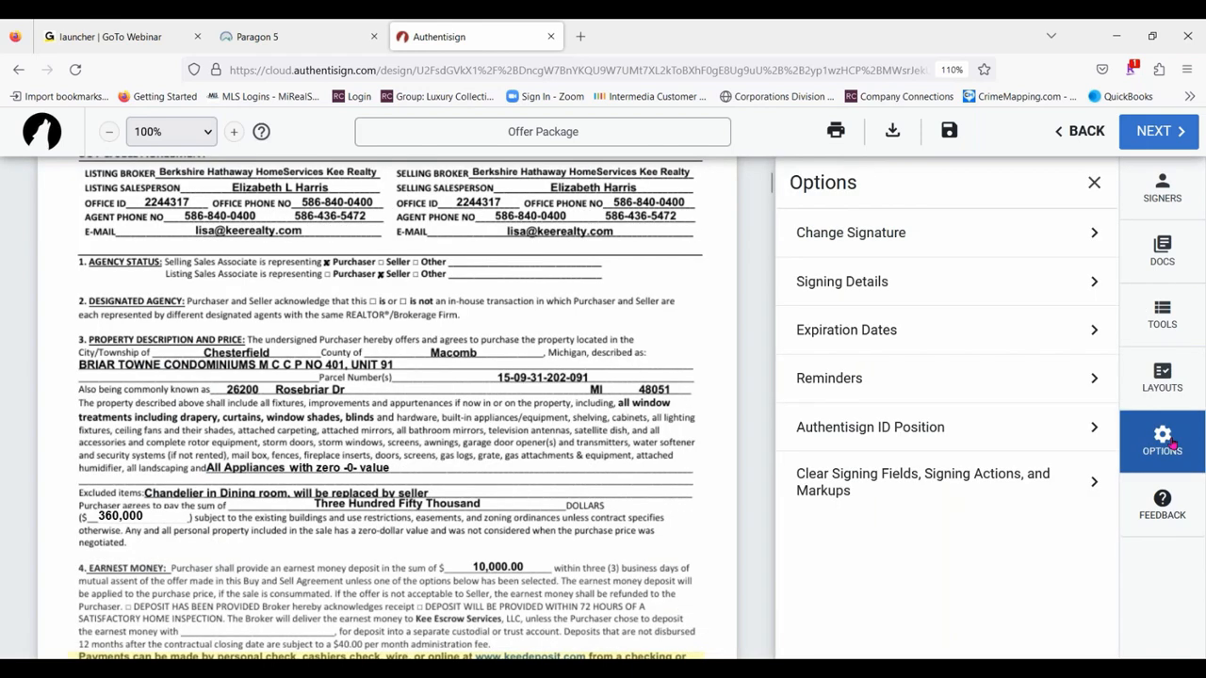
{"action": "left_click", "coordinate": [886, 231]}
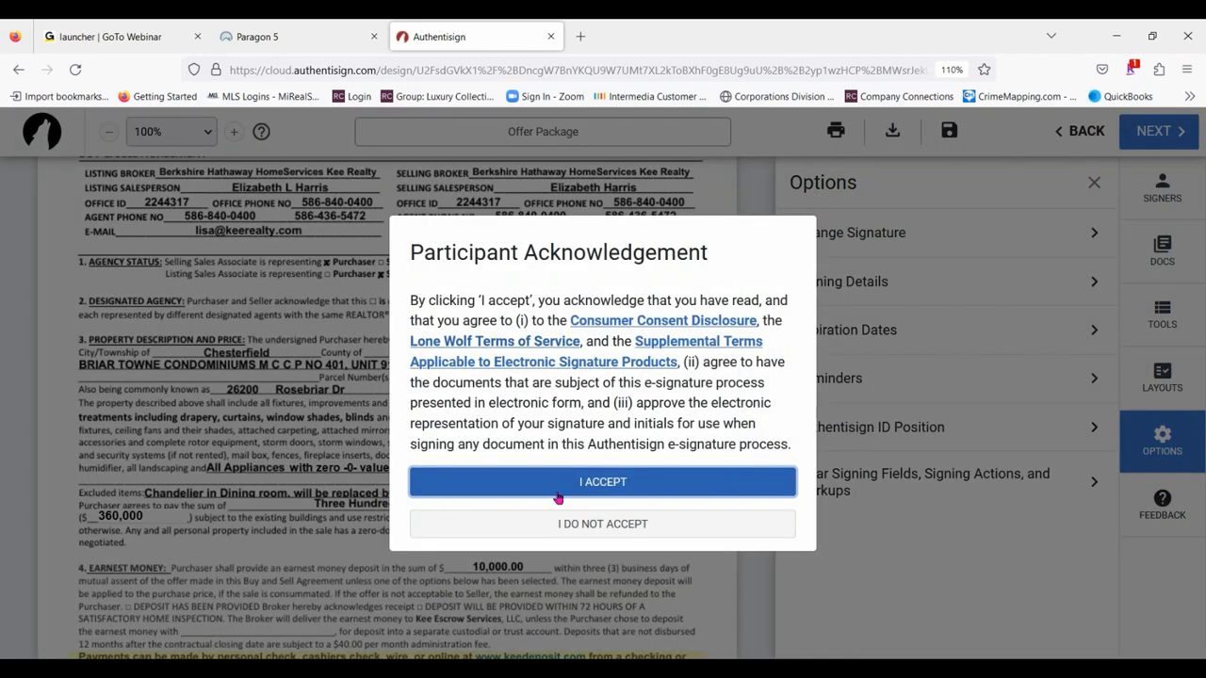
{"action": "left_click", "coordinate": [603, 525]}
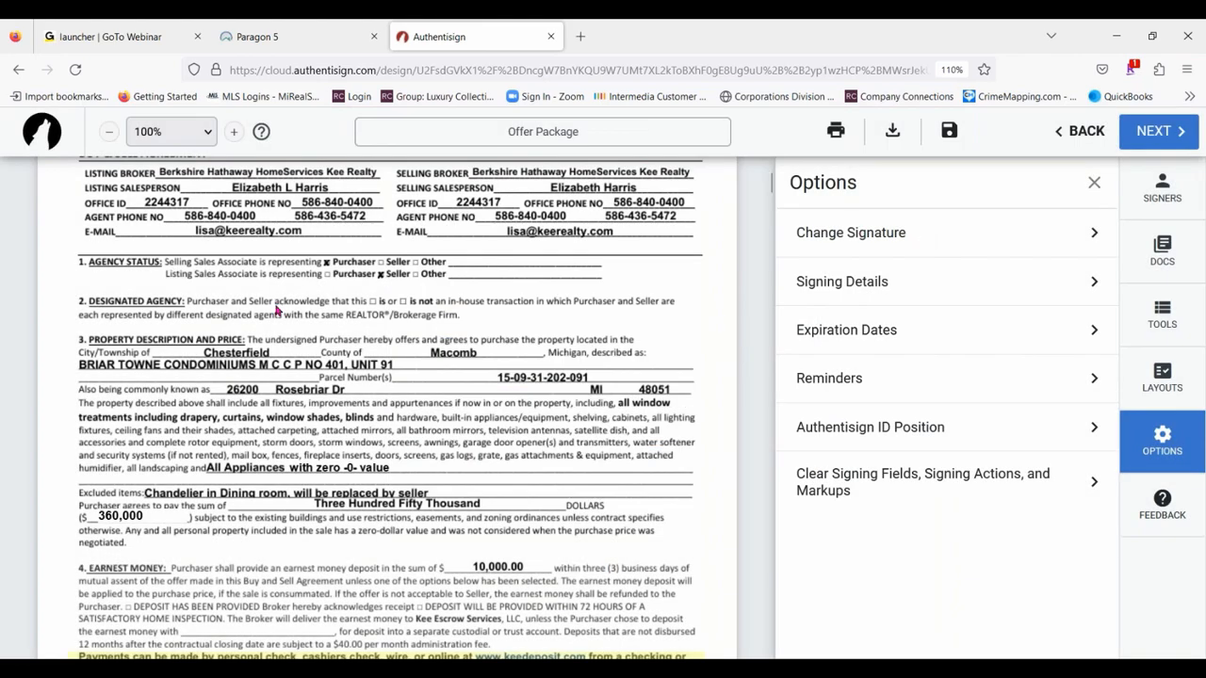
- Examine the purchaser signature fields on the agreement's last page, and the signing details and expiration date options
{"action": "scroll", "coordinate": [586, 401], "scroll_direction": "down", "scroll_amount": 9}
{"action": "scroll", "coordinate": [586, 402], "scroll_direction": "down", "scroll_amount": 15}
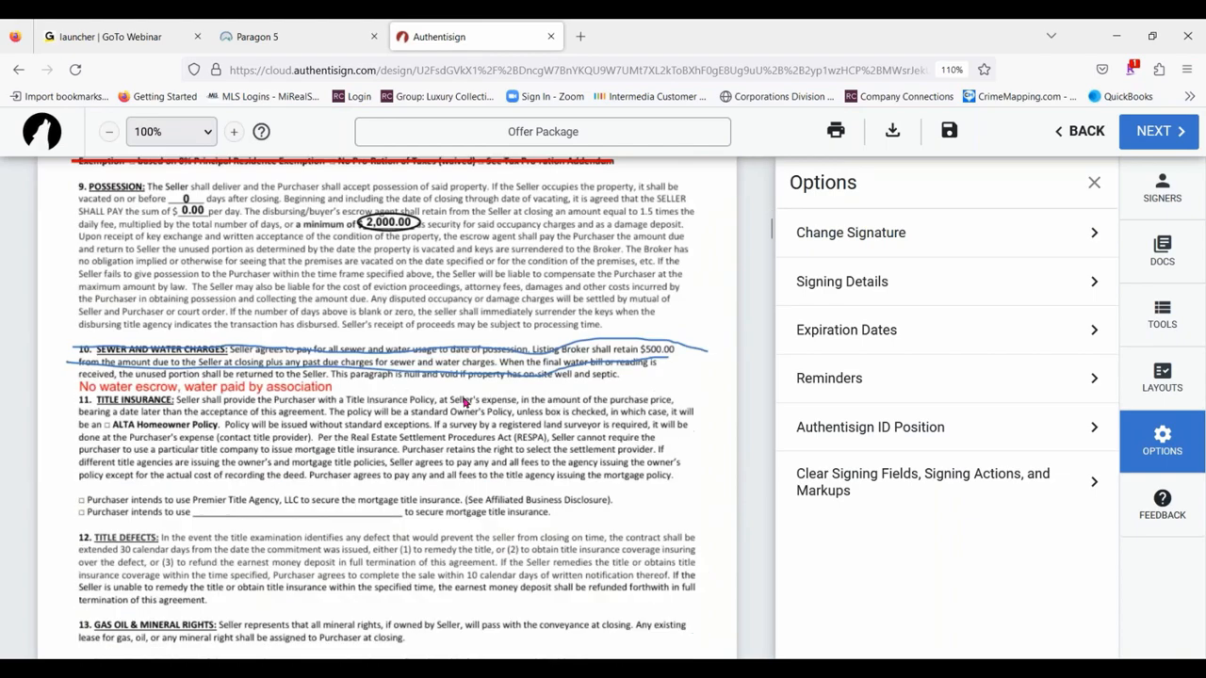
{"action": "scroll", "coordinate": [479, 375], "scroll_direction": "down", "scroll_amount": 15}
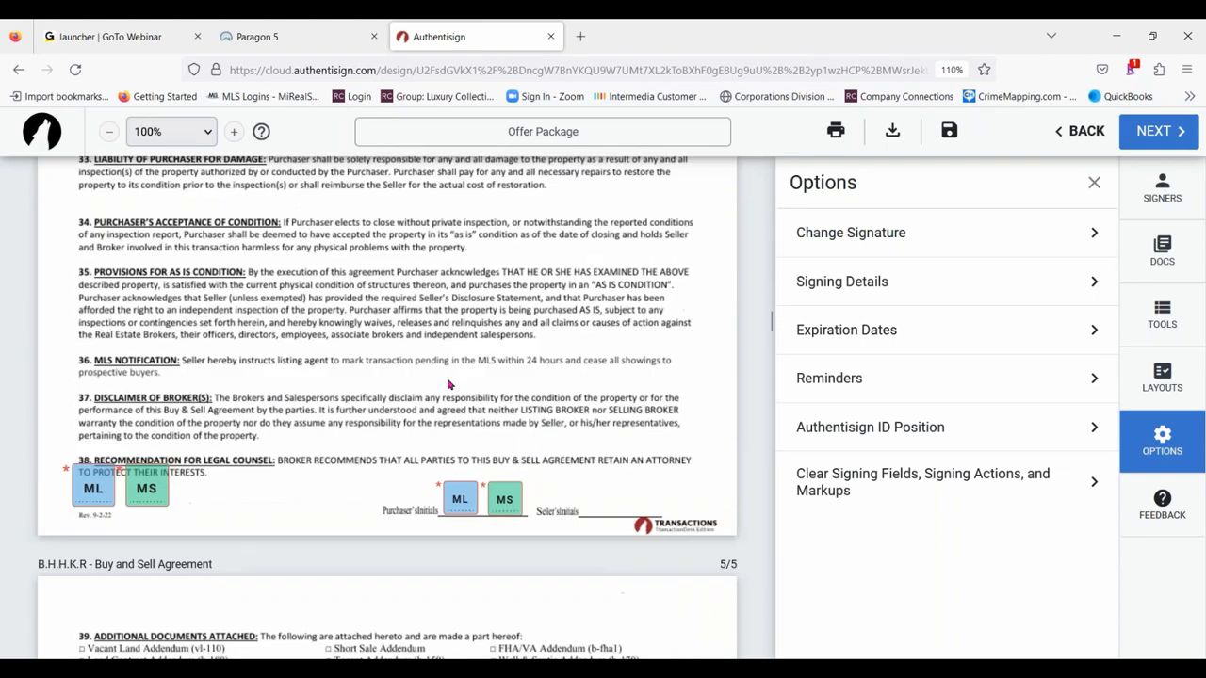
{"action": "scroll", "coordinate": [282, 329], "scroll_direction": "up", "scroll_amount": 2}
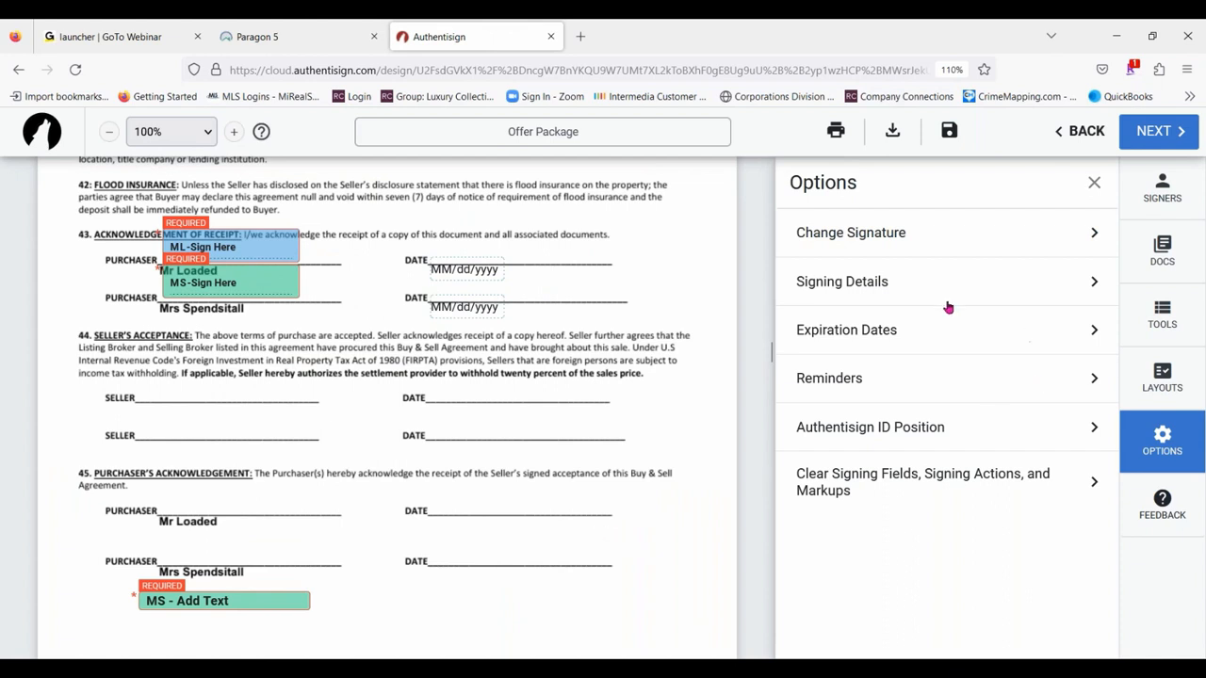
{"action": "left_click", "coordinate": [876, 279]}
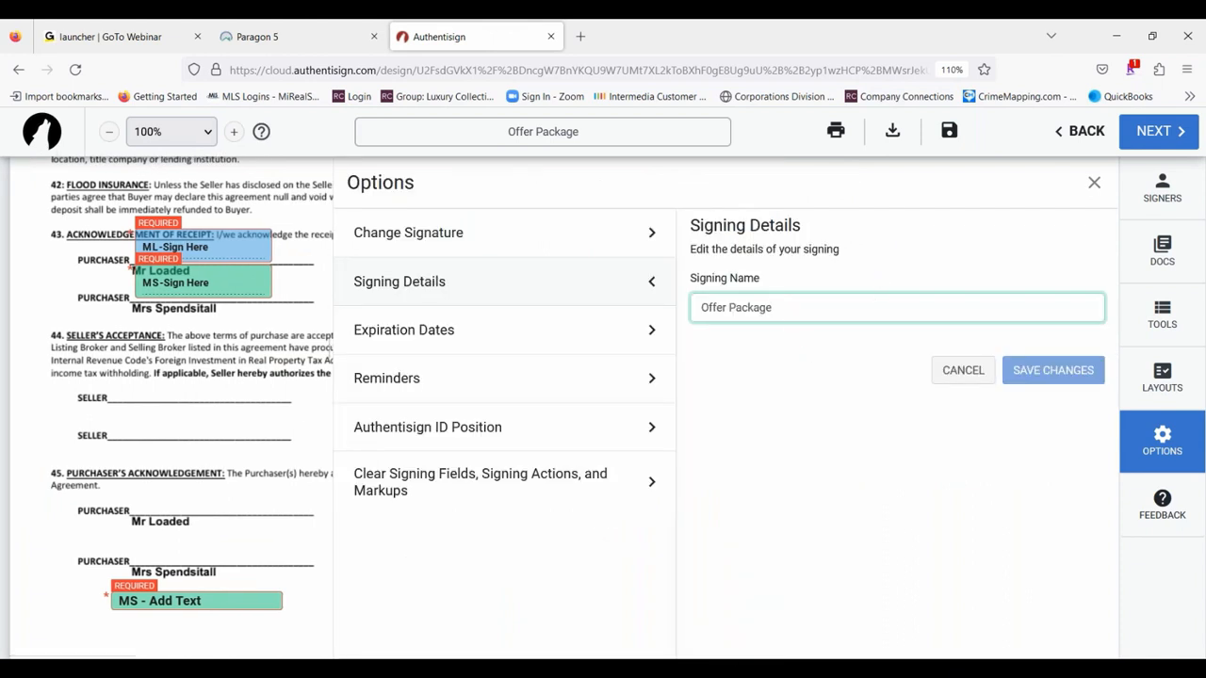
{"action": "left_click", "coordinate": [427, 337]}
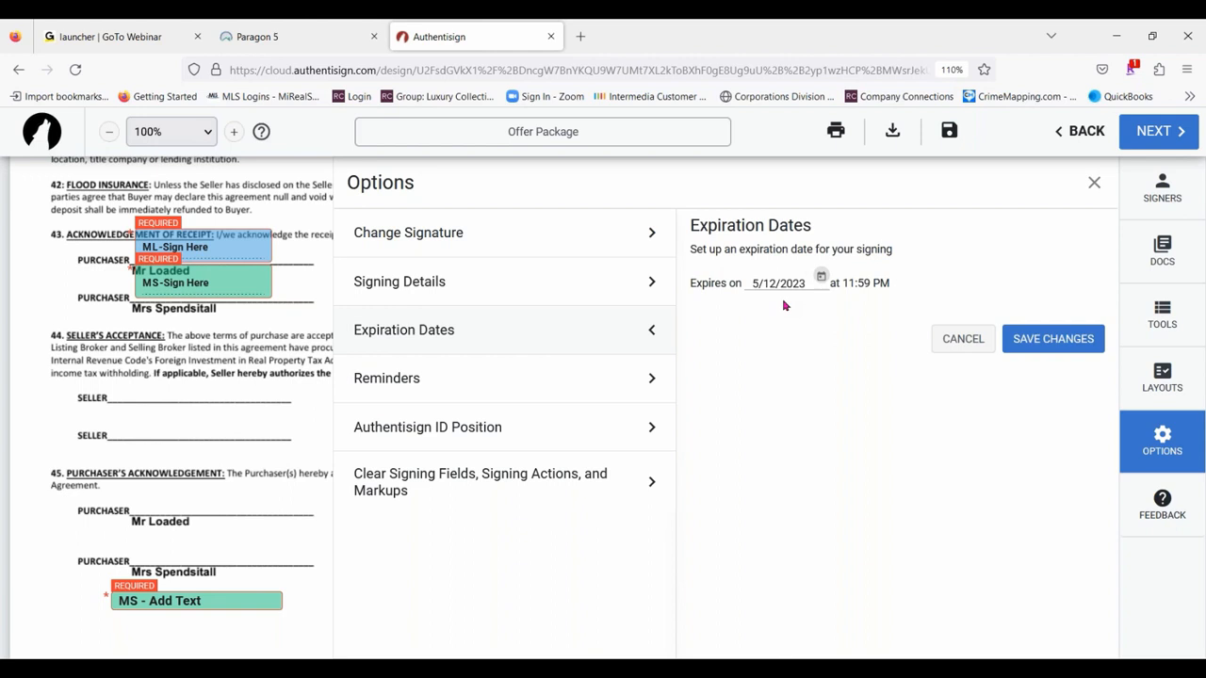
- Set signing reminders to be sent every 1 day at 9 AM and save the change
{"action": "left_click", "coordinate": [422, 377]}
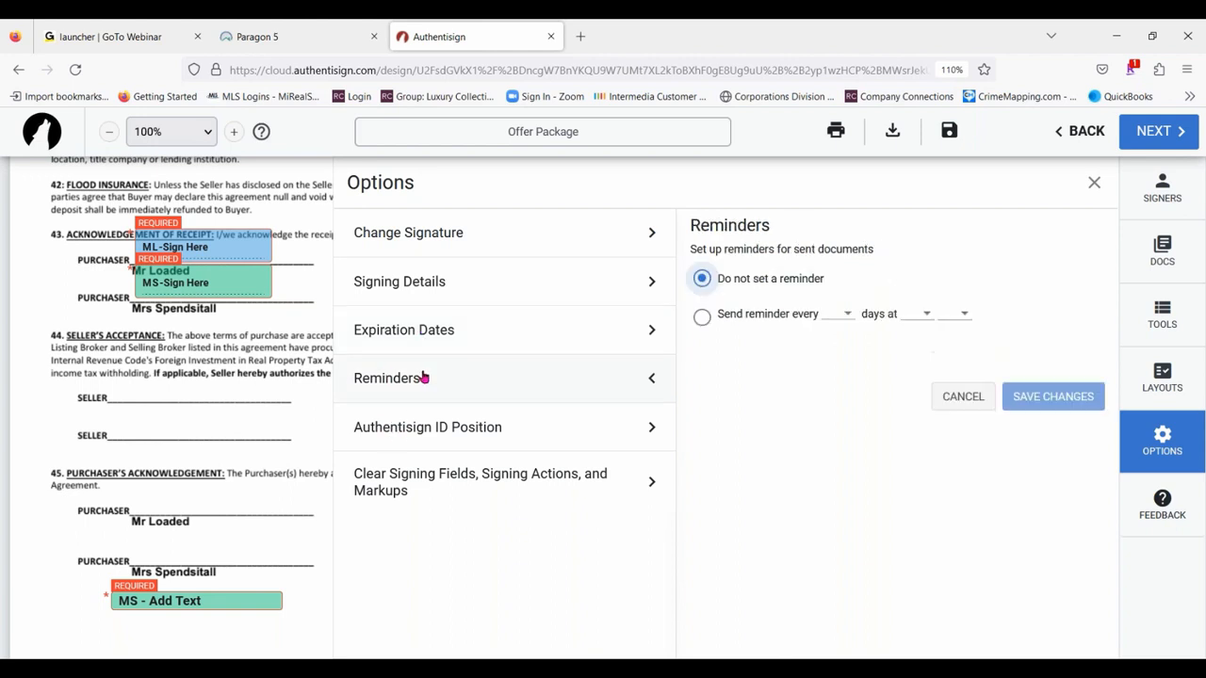
{"action": "left_click", "coordinate": [702, 316]}
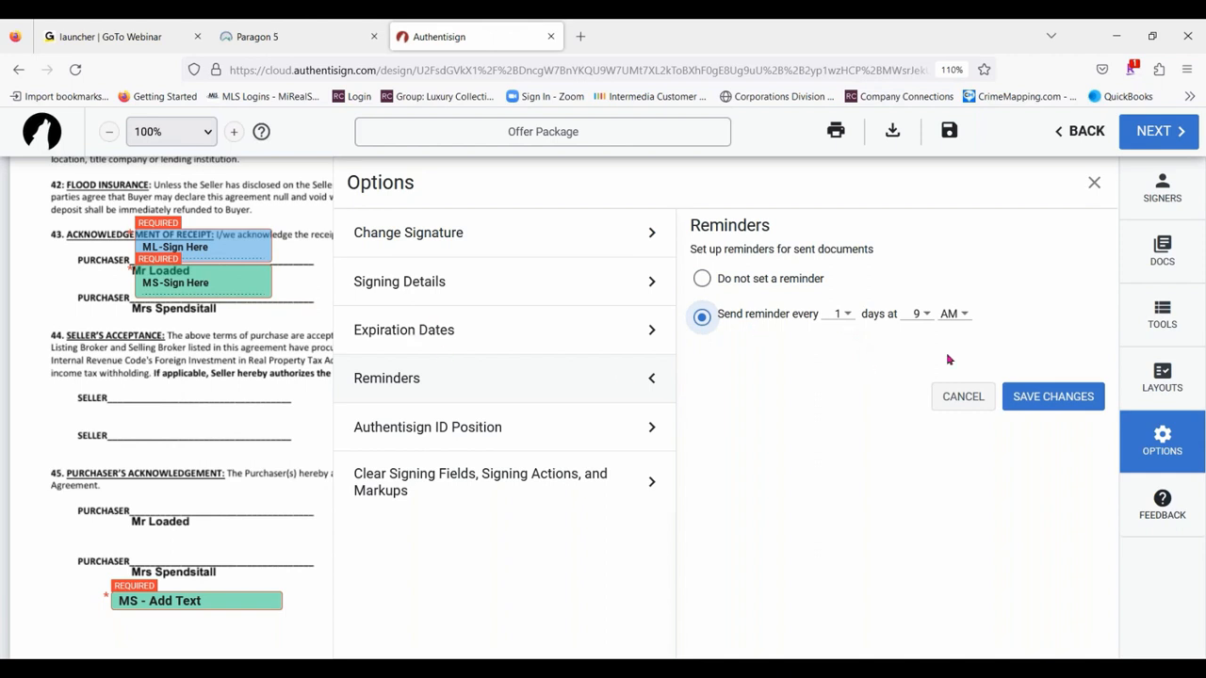
{"action": "left_click", "coordinate": [1071, 396]}
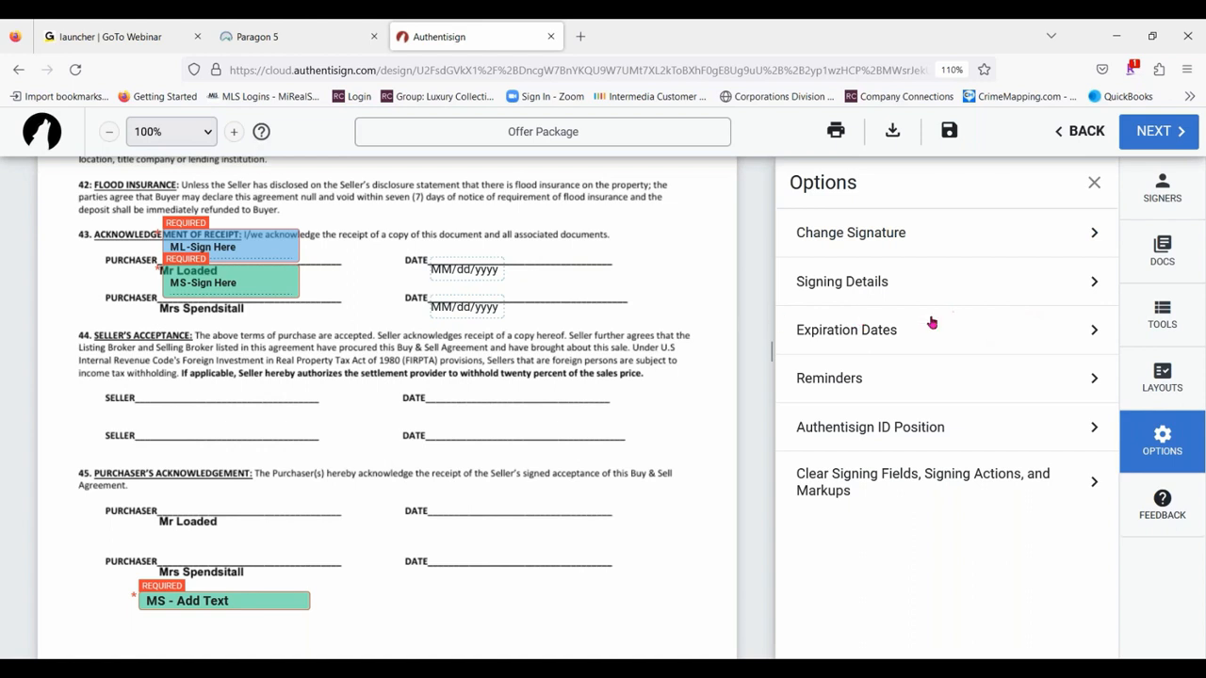
- Set the Authentisign ID position to Bottom Left and save the change
{"action": "left_click", "coordinate": [909, 382]}
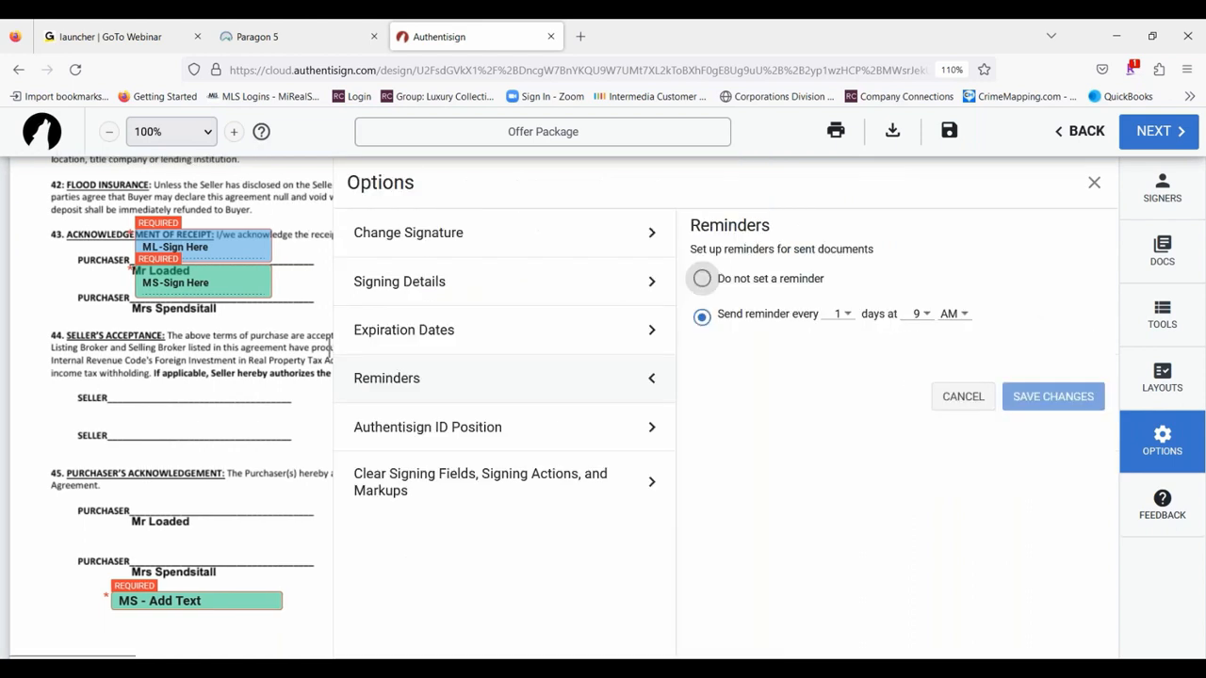
{"action": "left_click", "coordinate": [435, 435]}
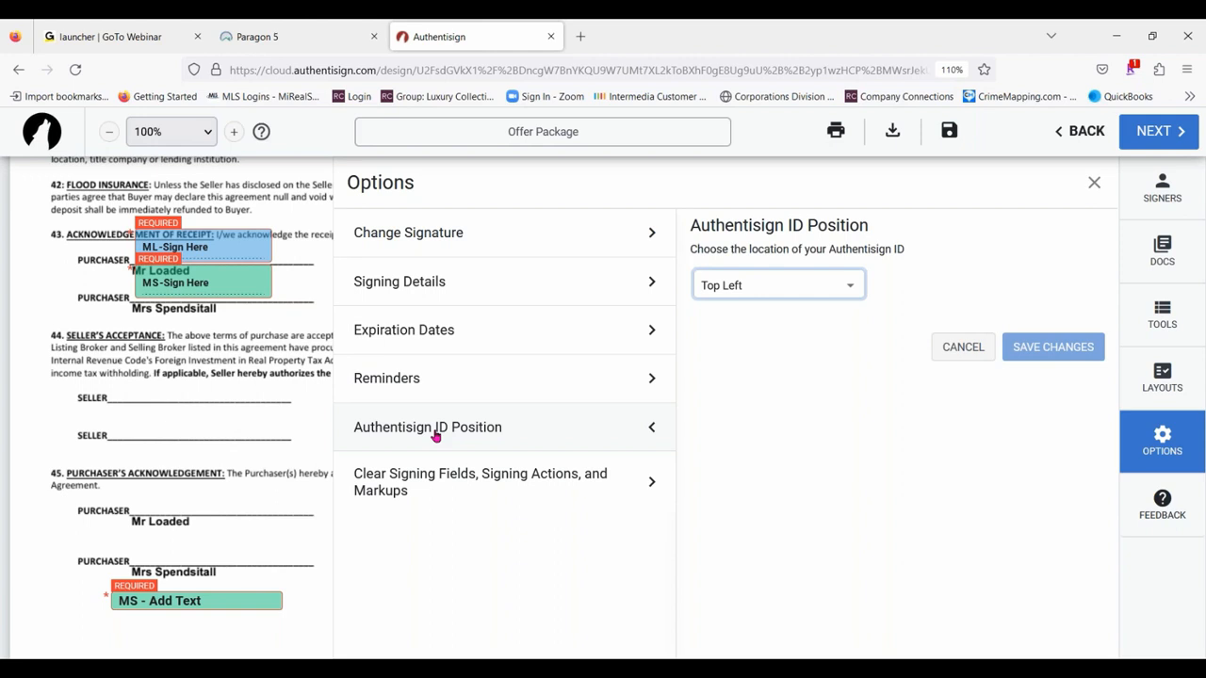
{"action": "left_click", "coordinate": [836, 288]}
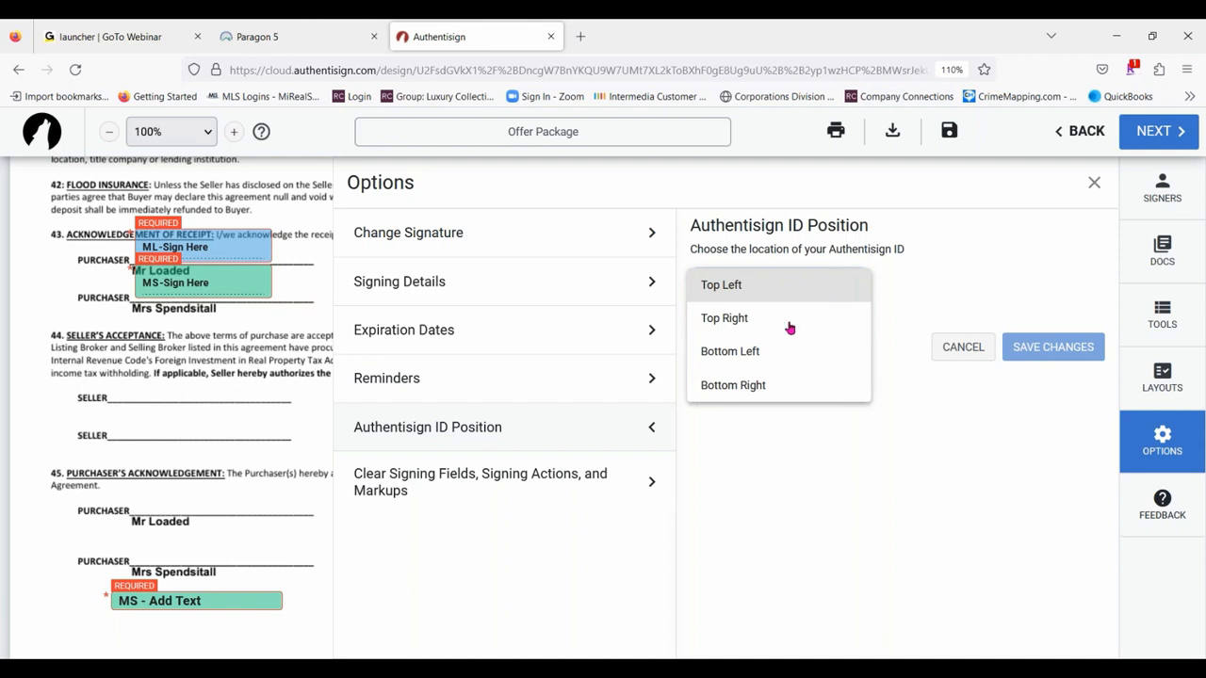
{"action": "left_click", "coordinate": [725, 352]}
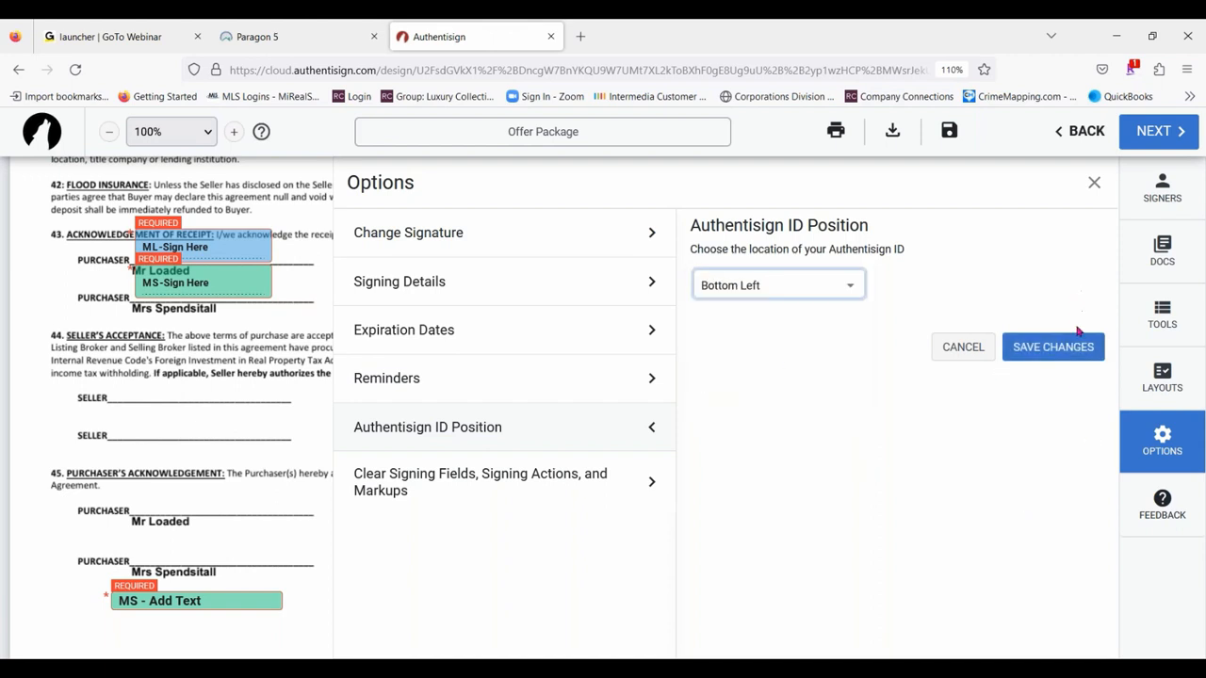
{"action": "left_click", "coordinate": [1055, 350]}
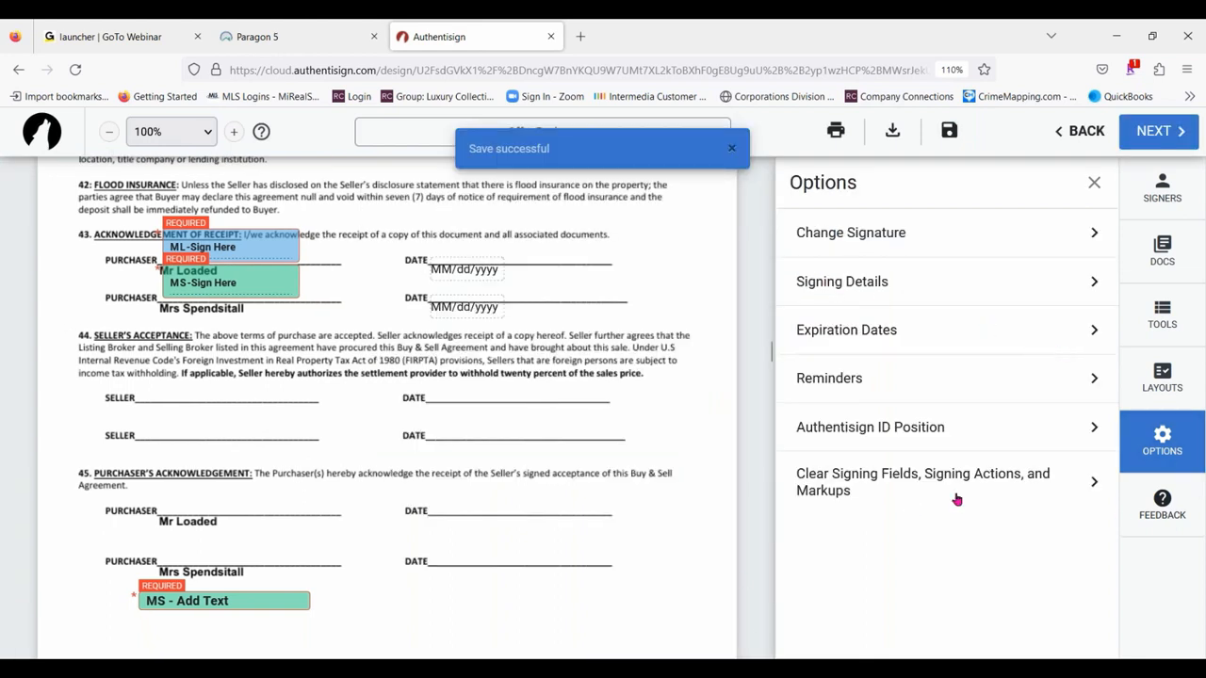
- Review the option for clearing signing fields and markups, and check the markups on the agreement's pages
{"action": "left_click", "coordinate": [1009, 490]}
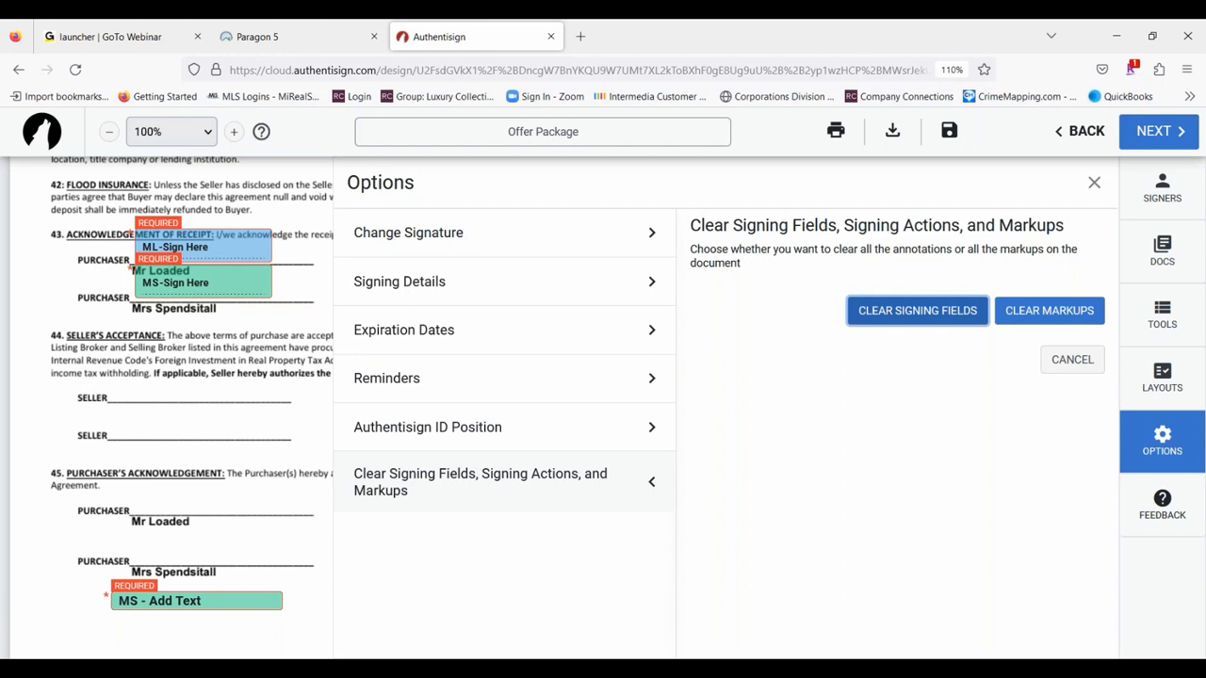
{"action": "left_click", "coordinate": [1093, 183]}
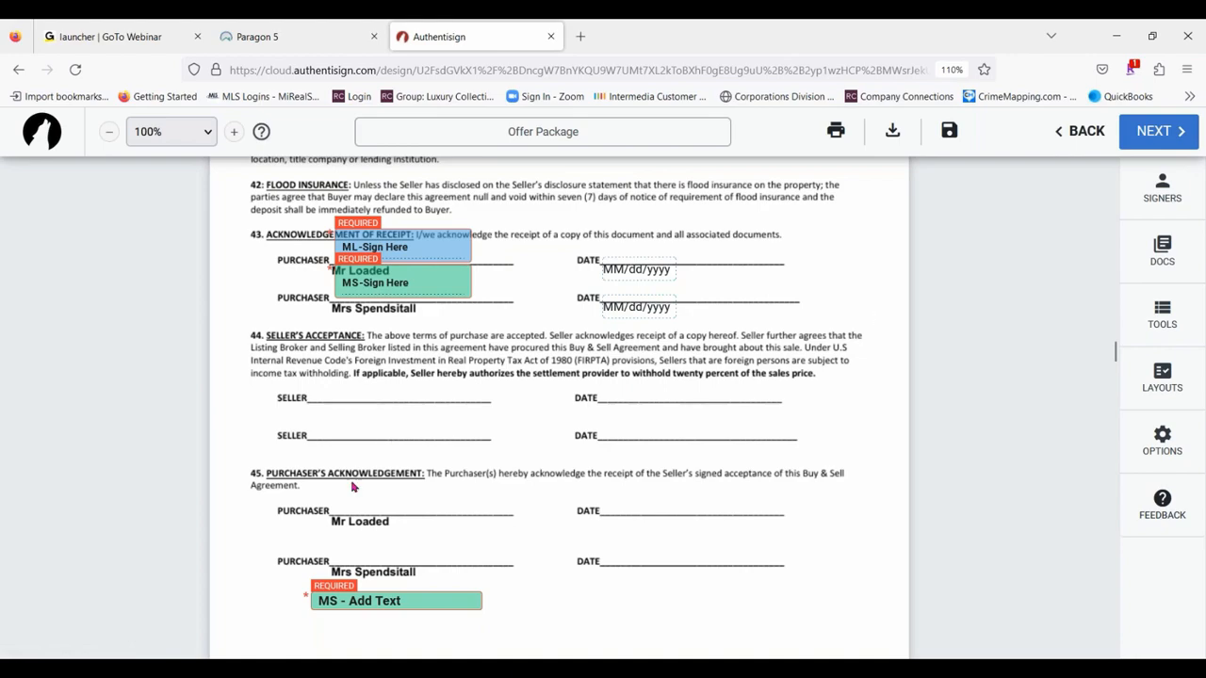
{"action": "scroll", "coordinate": [709, 495], "scroll_direction": "up", "scroll_amount": 1}
{"action": "scroll", "coordinate": [708, 494], "scroll_direction": "up", "scroll_amount": 10}
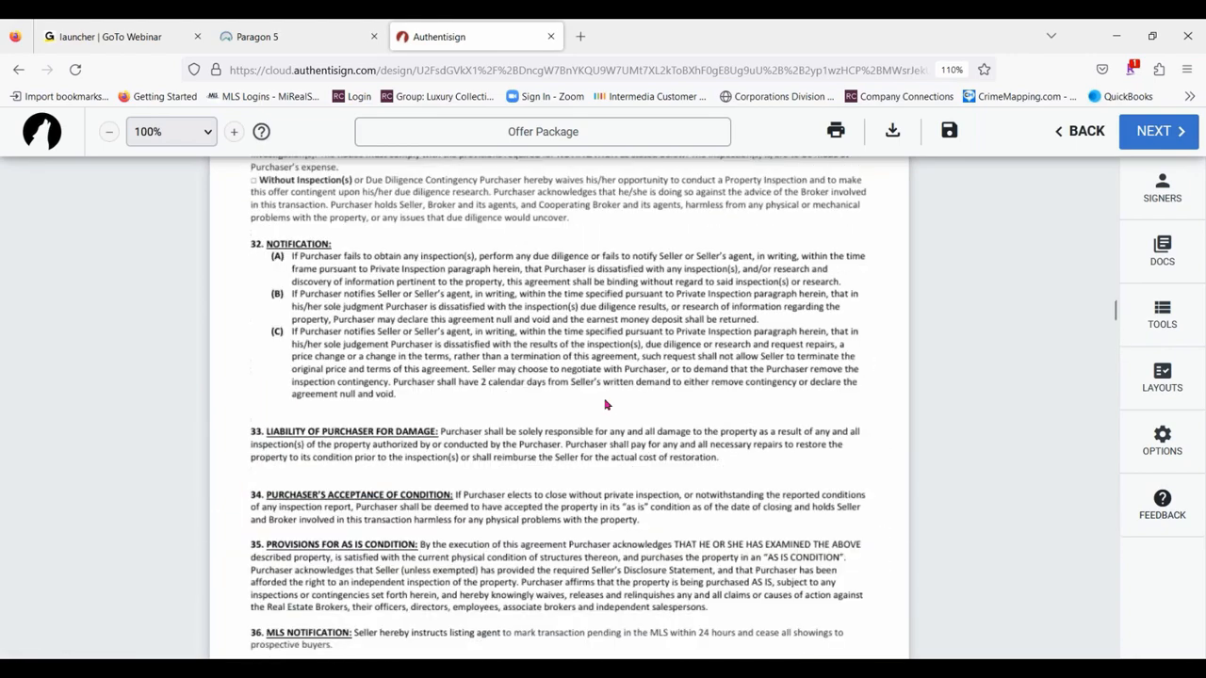
{"action": "scroll", "coordinate": [768, 350], "scroll_direction": "up", "scroll_amount": 8}
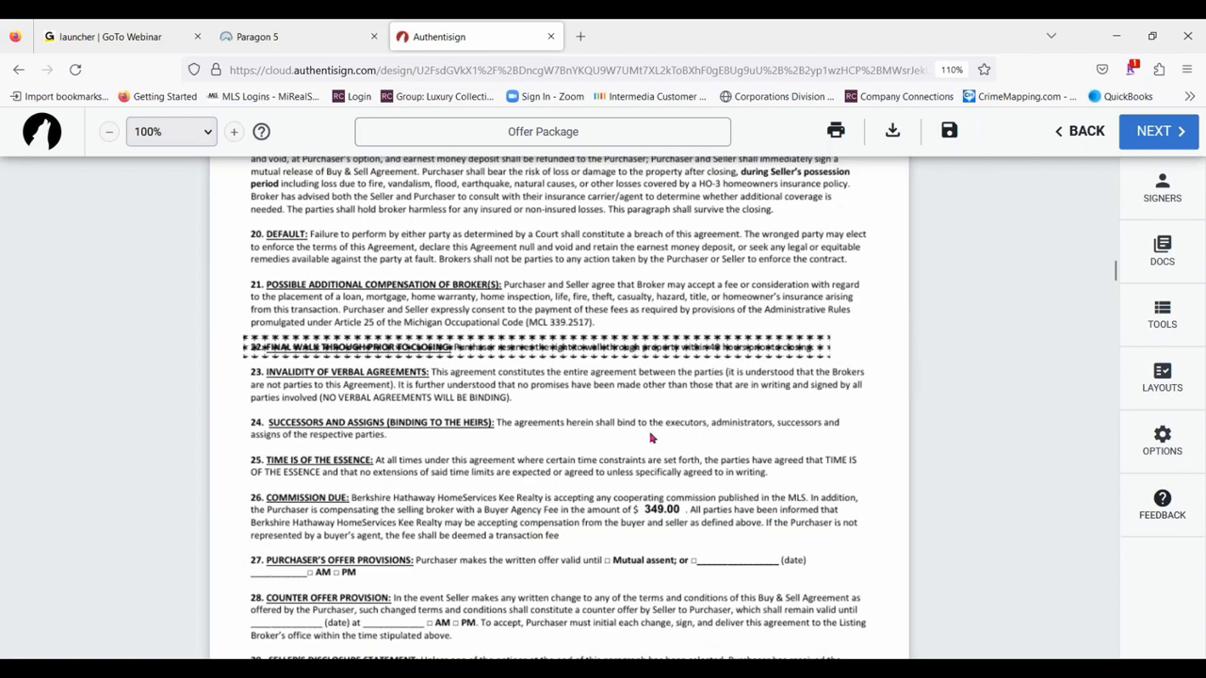
{"action": "scroll", "coordinate": [650, 438], "scroll_direction": "up", "scroll_amount": 5}
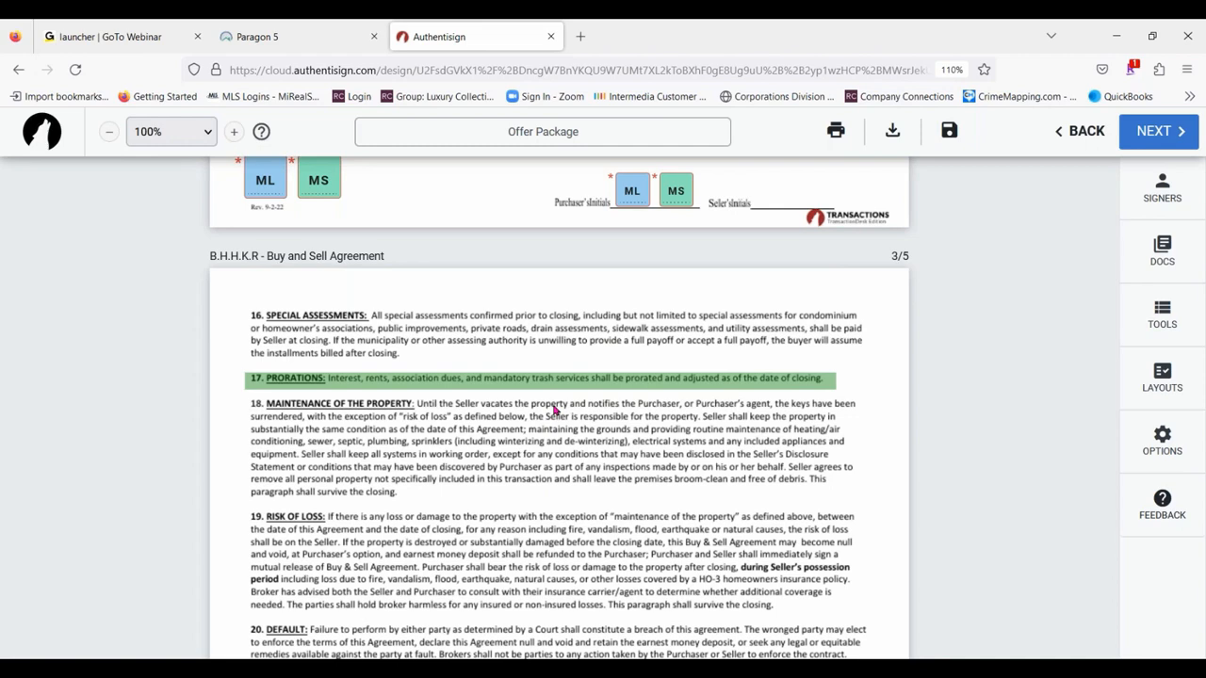
- Finalize the signing setup by customizing the first signer's invitation with the subject "Offer for Rosebriar", and save it
{"action": "left_click", "coordinate": [1144, 141]}
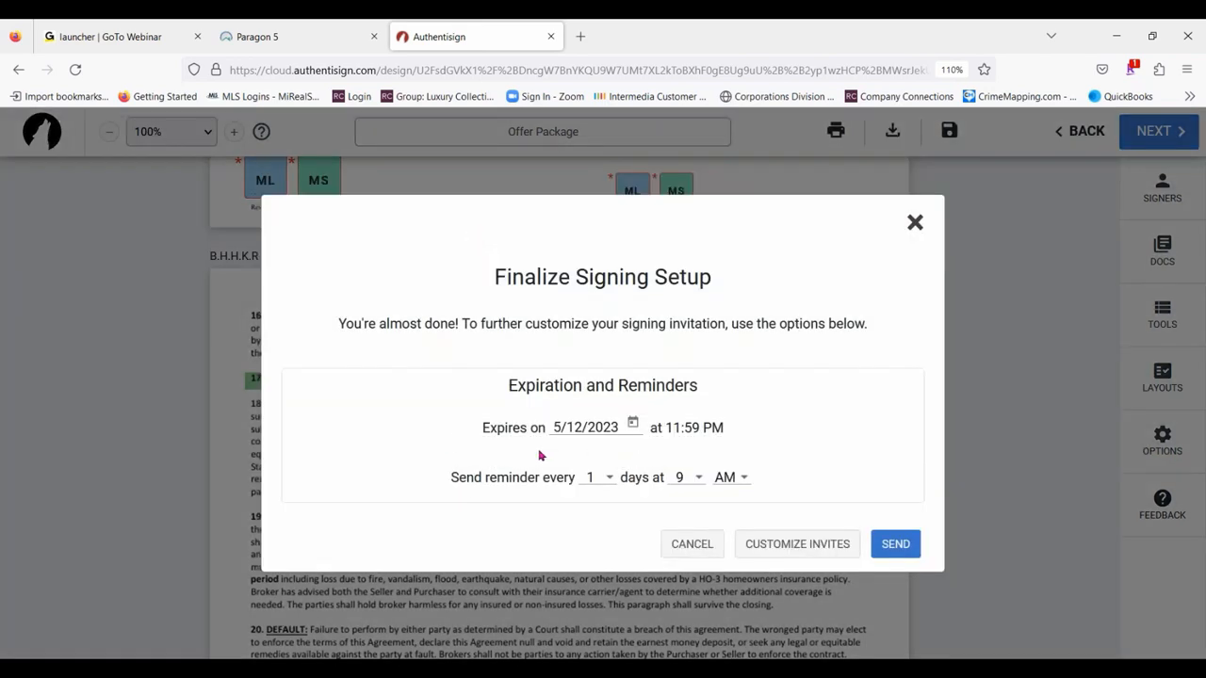
{"action": "left_click", "coordinate": [823, 552]}
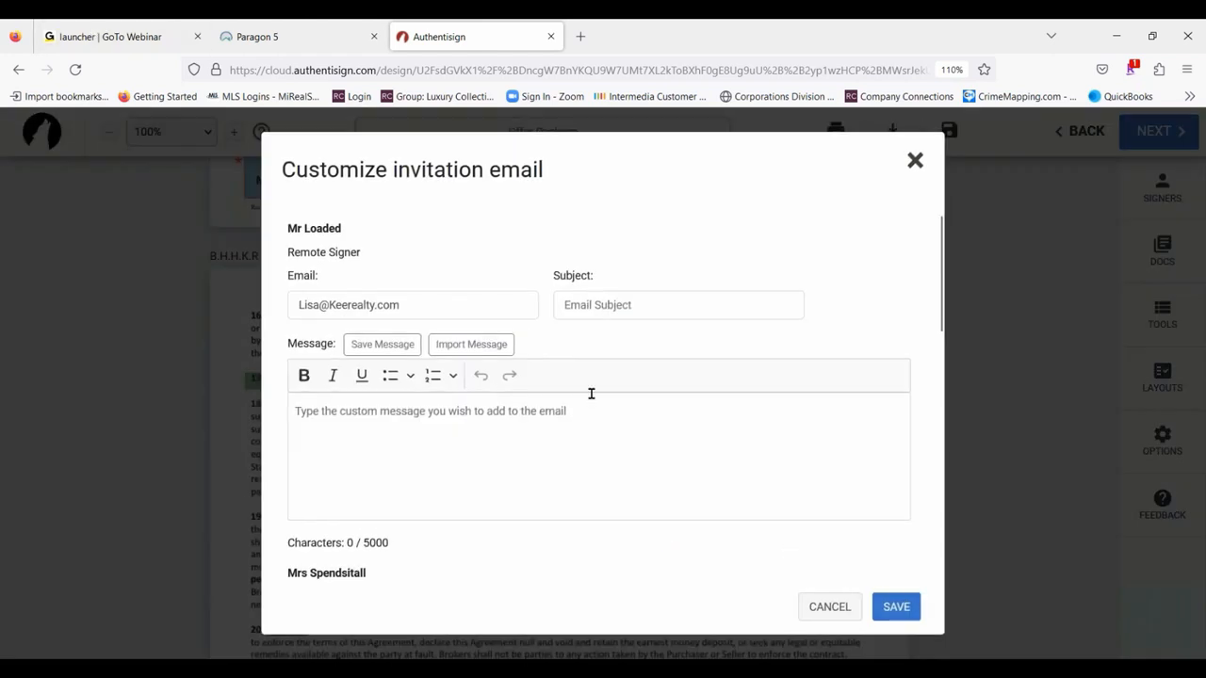
{"action": "left_click", "coordinate": [621, 300]}
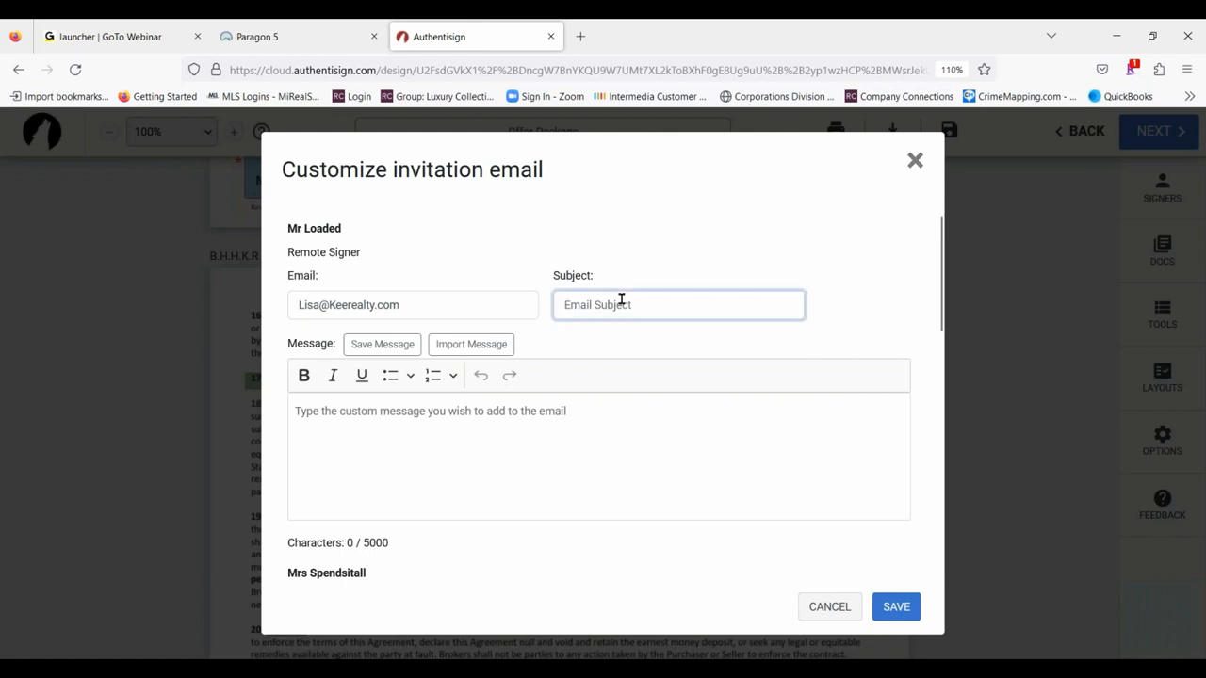
{"action": "type", "text": "Offer for Rosebriar"}
{"action": "left_click", "coordinate": [409, 434]}
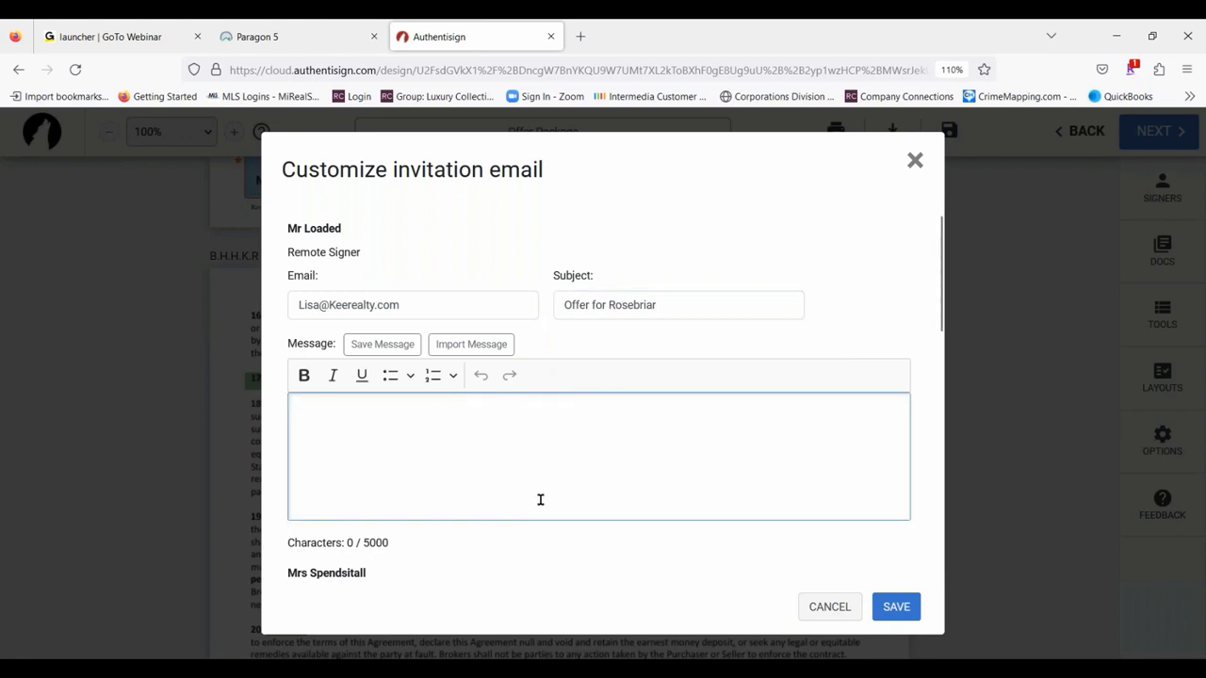
{"action": "left_click", "coordinate": [897, 611]}
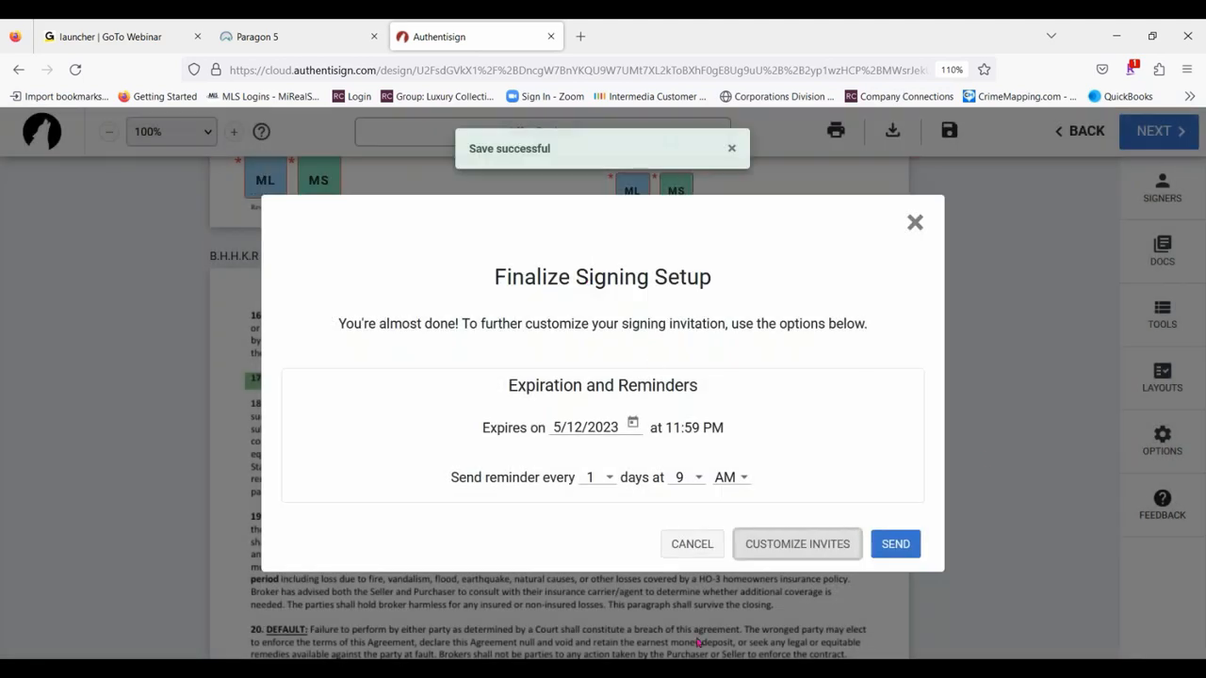
- Reopen the invitation customization and set the second signer's email subject to "Offer for Rosebriar"
{"action": "left_click", "coordinate": [797, 550]}
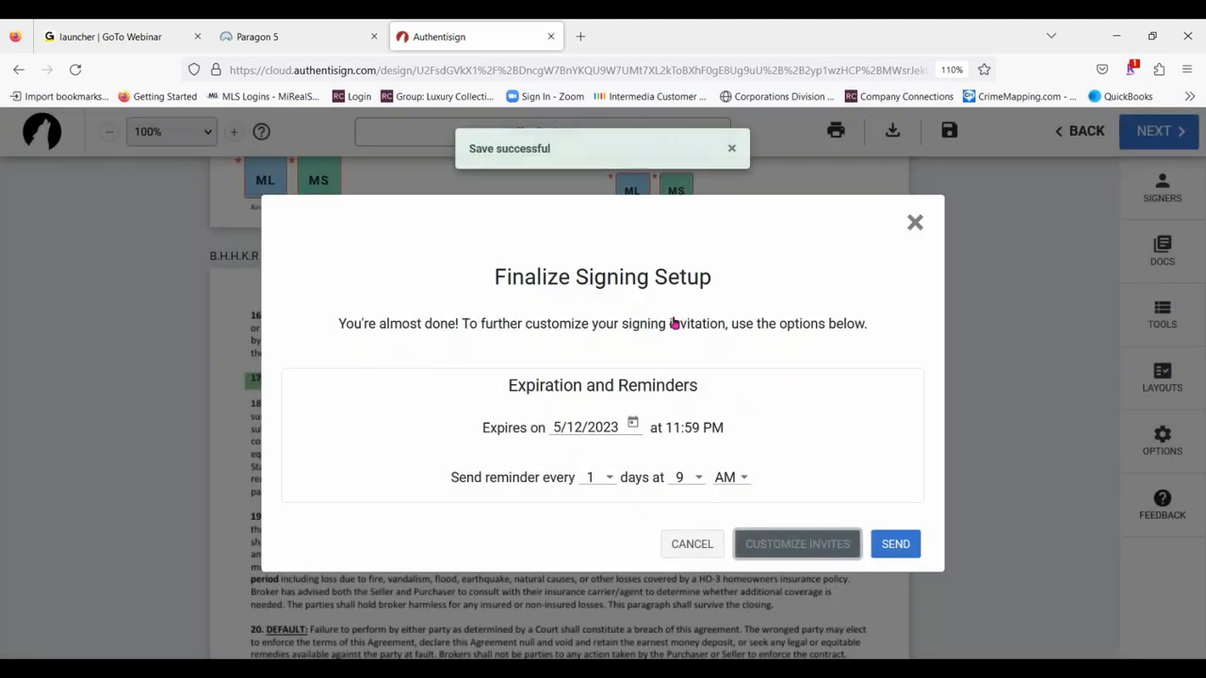
{"action": "scroll", "coordinate": [691, 396], "scroll_direction": "down", "scroll_amount": 9}
{"action": "scroll", "coordinate": [691, 396], "scroll_direction": "up", "scroll_amount": 4}
{"action": "scroll", "coordinate": [569, 361], "scroll_direction": "down", "scroll_amount": 3}
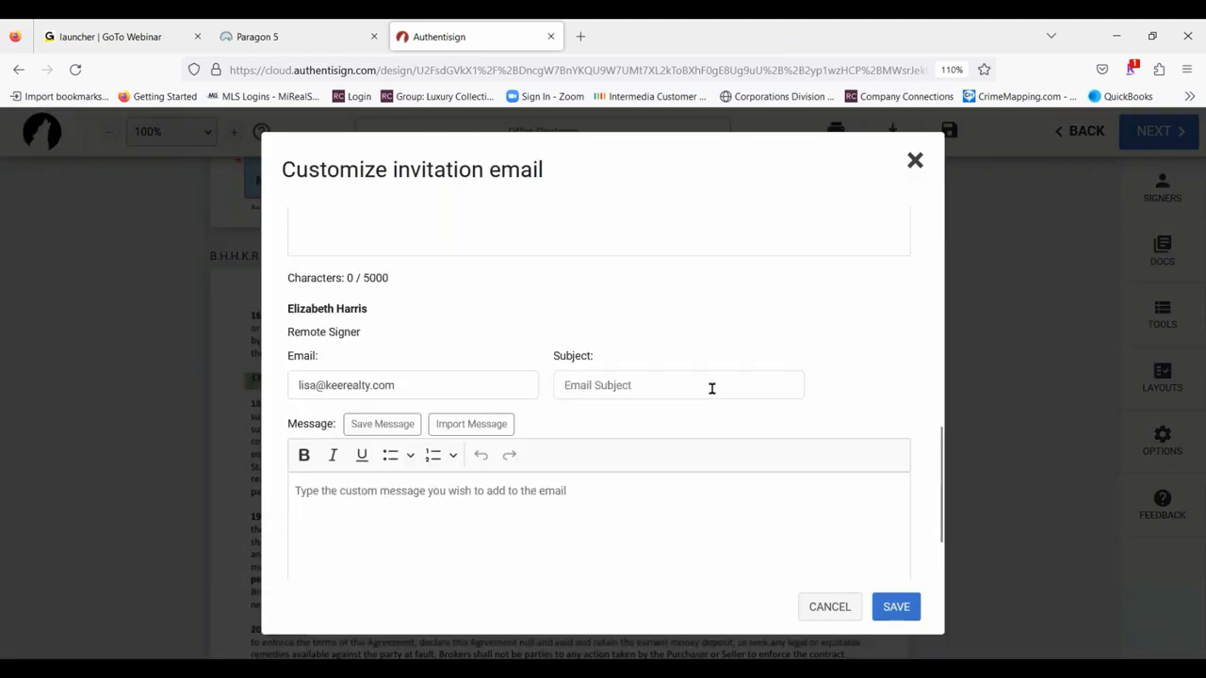
{"action": "scroll", "coordinate": [458, 399], "scroll_direction": "up", "scroll_amount": 2}
{"action": "scroll", "coordinate": [430, 335], "scroll_direction": "down", "scroll_amount": 7}
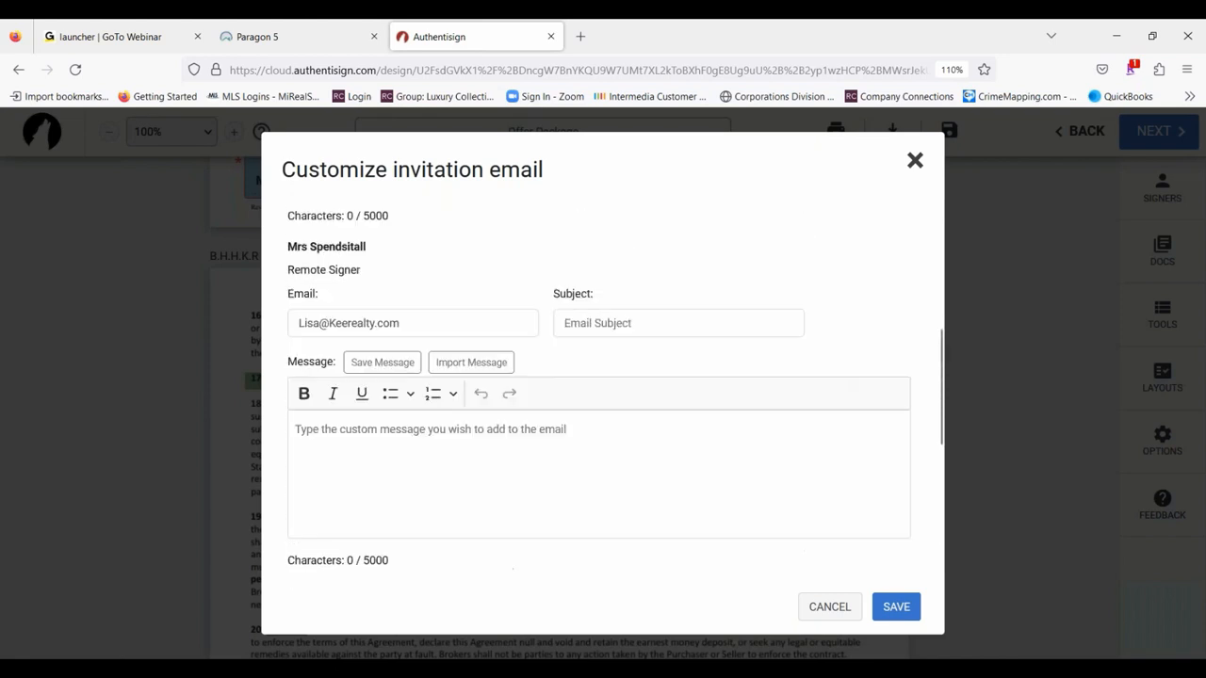
{"action": "scroll", "coordinate": [638, 364], "scroll_direction": "up", "scroll_amount": 1}
{"action": "left_click", "coordinate": [636, 361]}
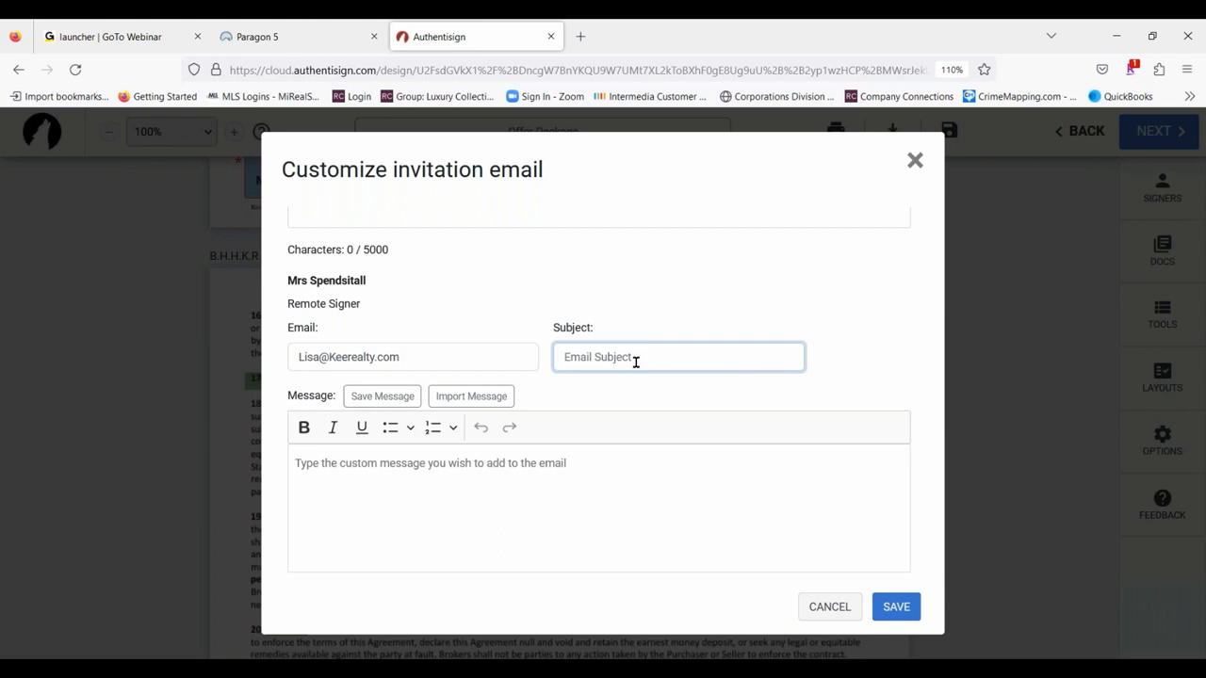
{"action": "type", "text": "Offer for Roseer"}
{"action": "type", "text": "iar"}
{"action": "left_click_drag", "start_coordinate": [662, 356], "coordinate": [382, 341]}
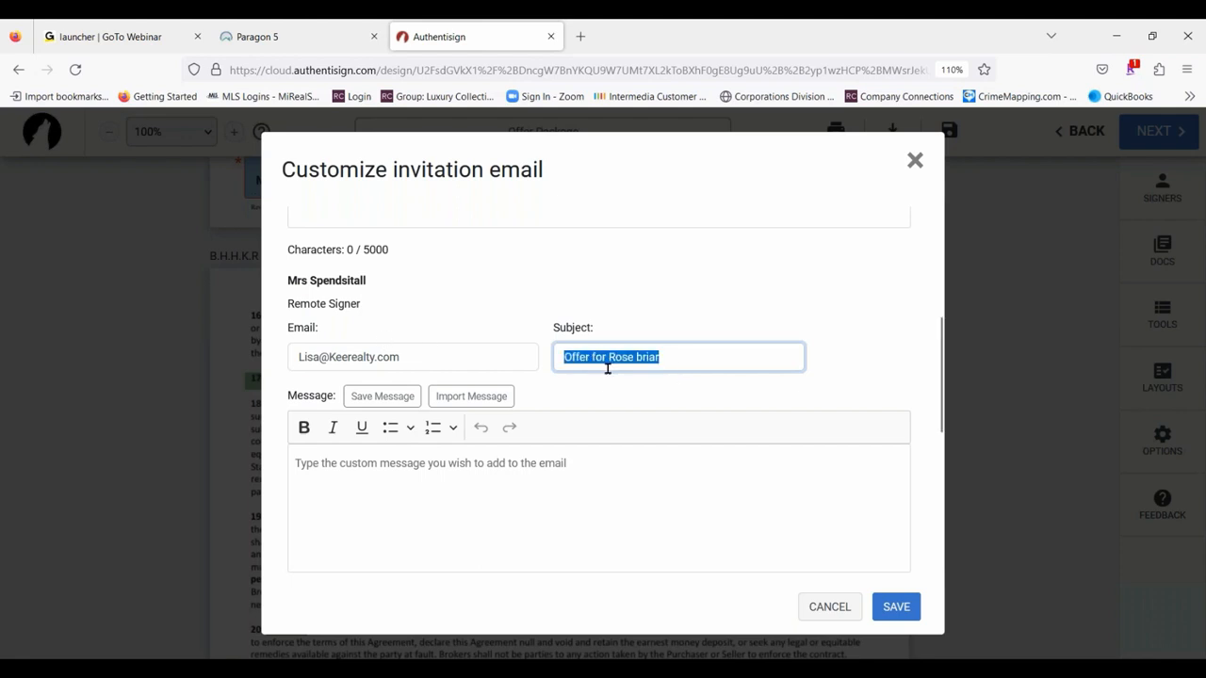
{"action": "left_click", "coordinate": [637, 377]}
{"action": "key", "text": "BackSpace"}
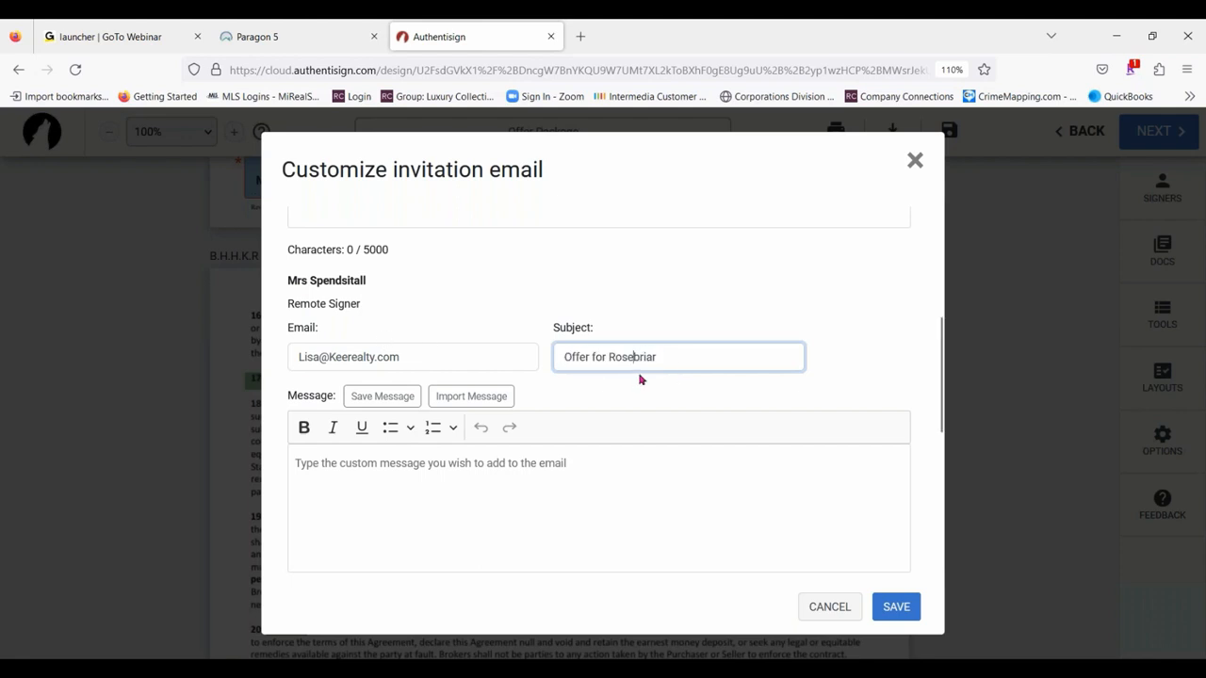
- Copy the subject "Offer for Rosebriar" from the second signer's invitation into the third signer's email subject
{"action": "left_click_drag", "start_coordinate": [705, 353], "coordinate": [525, 356]}
{"action": "key", "text": "ctrl+c"}
{"action": "scroll", "coordinate": [671, 440], "scroll_direction": "down", "scroll_amount": 5}
{"action": "left_click", "coordinate": [606, 458]}
{"action": "key", "text": "ctrl+v"}
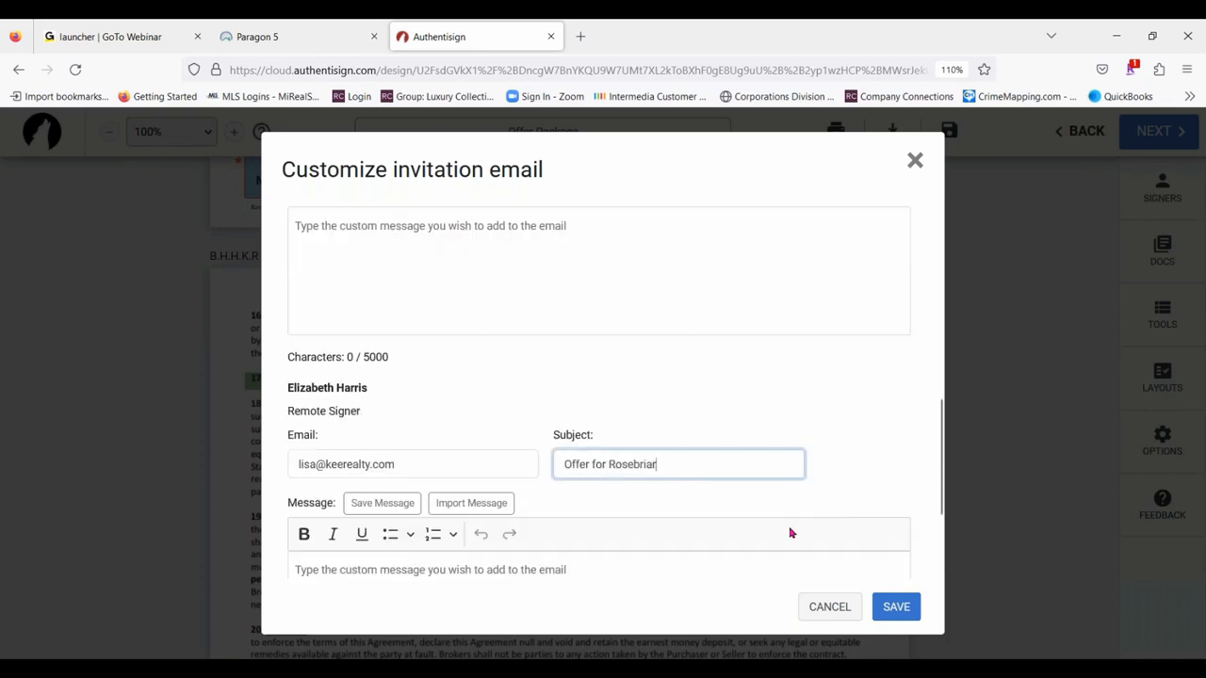
- Save the customized invitations, send the Offer Package signing to its signers and close the transaction page
{"action": "scroll", "coordinate": [848, 565], "scroll_direction": "down", "scroll_amount": 3}
{"action": "left_click", "coordinate": [897, 608]}
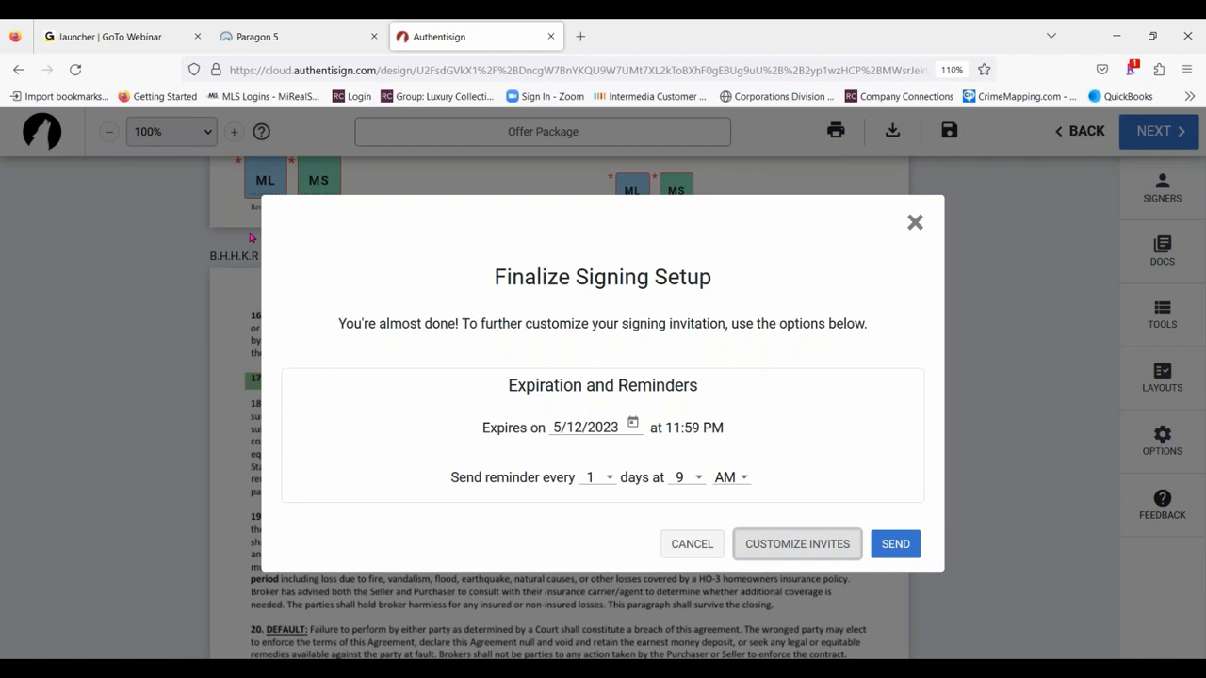
{"action": "left_click", "coordinate": [890, 553]}
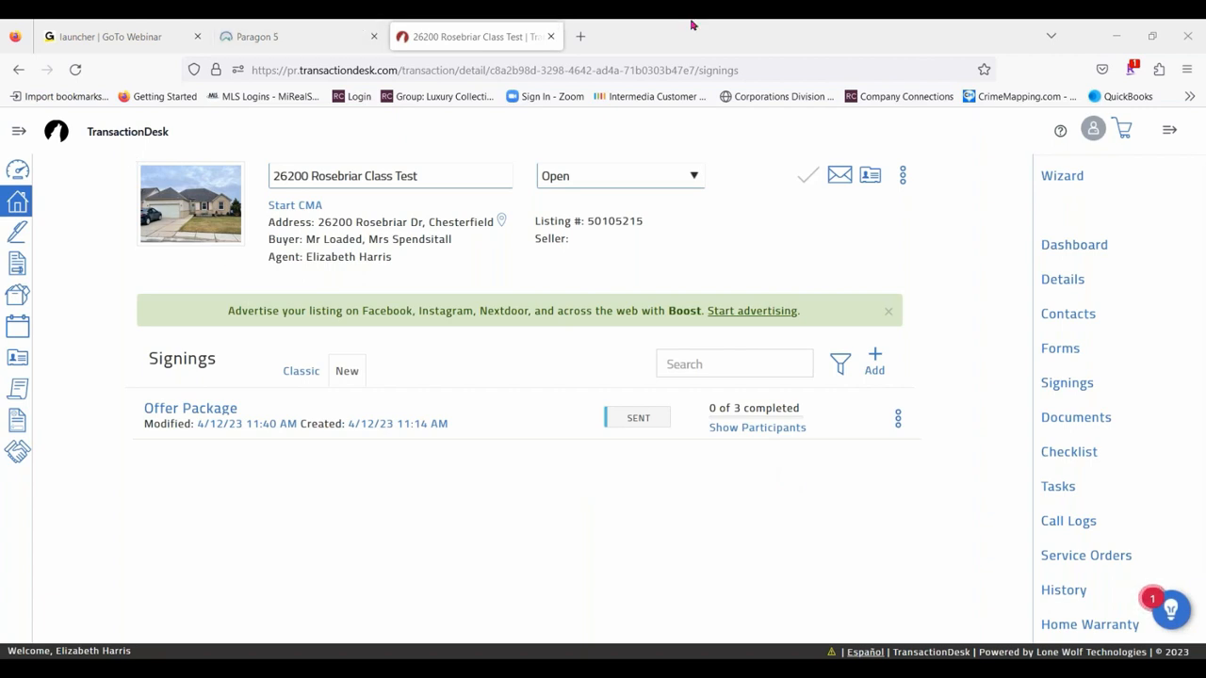
{"action": "left_click", "coordinate": [552, 37]}
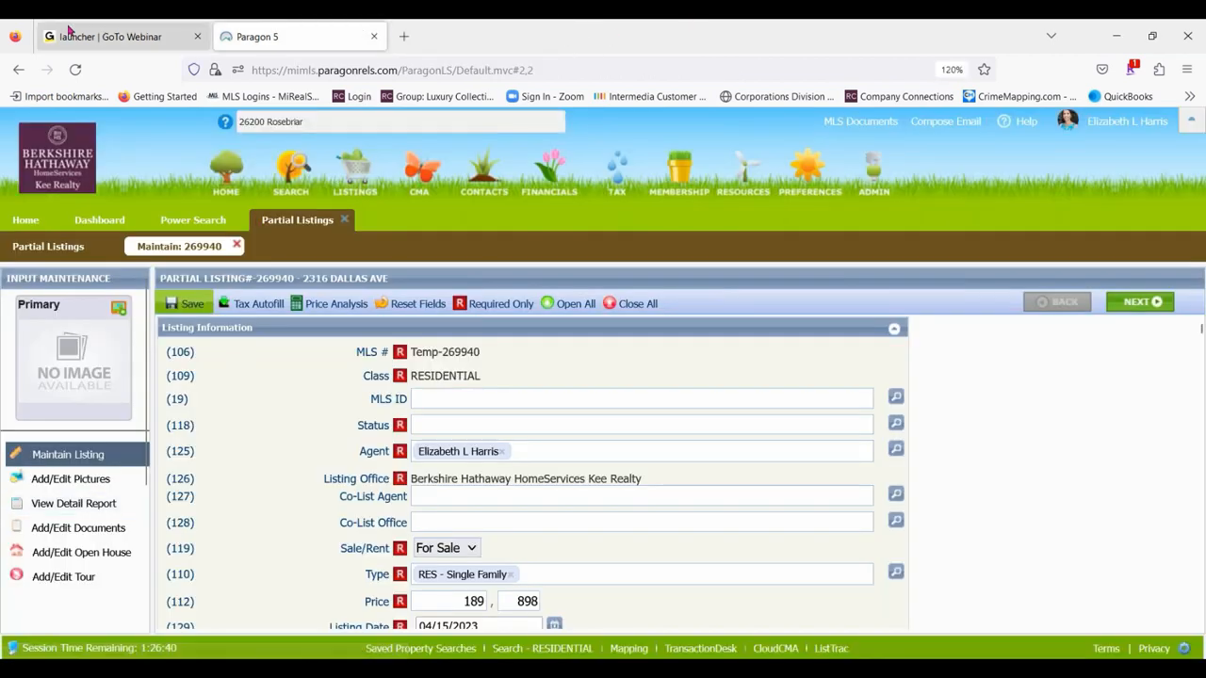
- Switch to Gmail in a new browser tab and open the inbox of the agent's Kee Realty account
{"action": "left_click", "coordinate": [403, 36]}
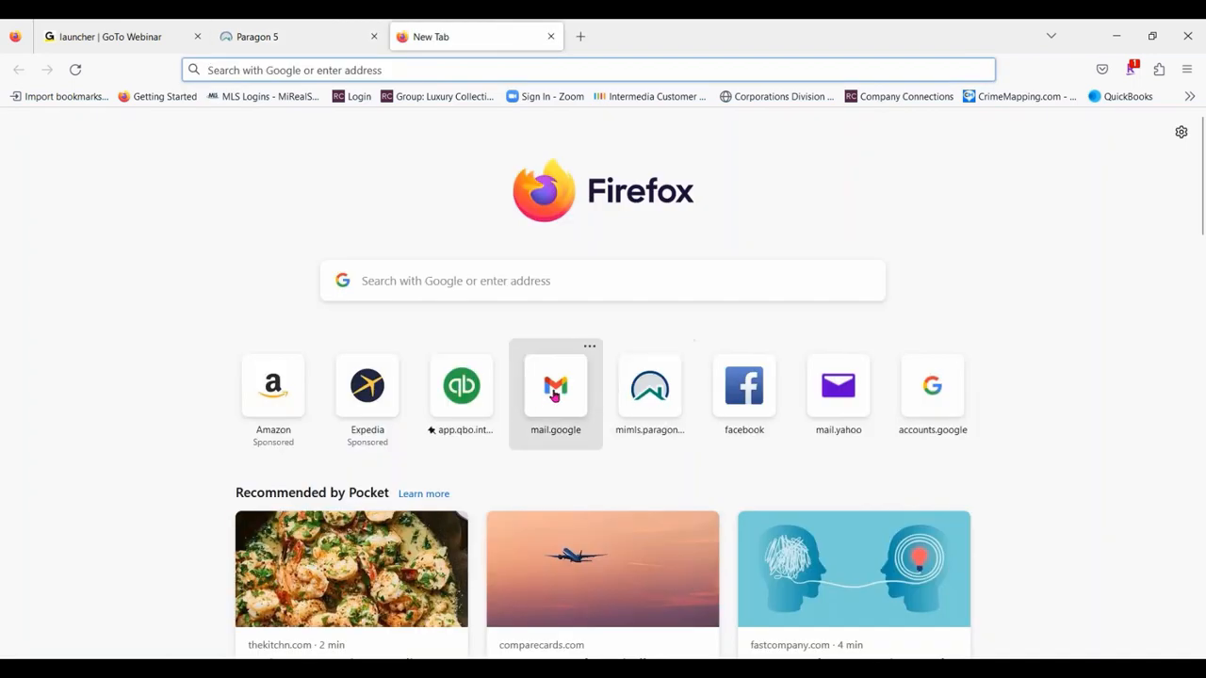
{"action": "left_click", "coordinate": [555, 394]}
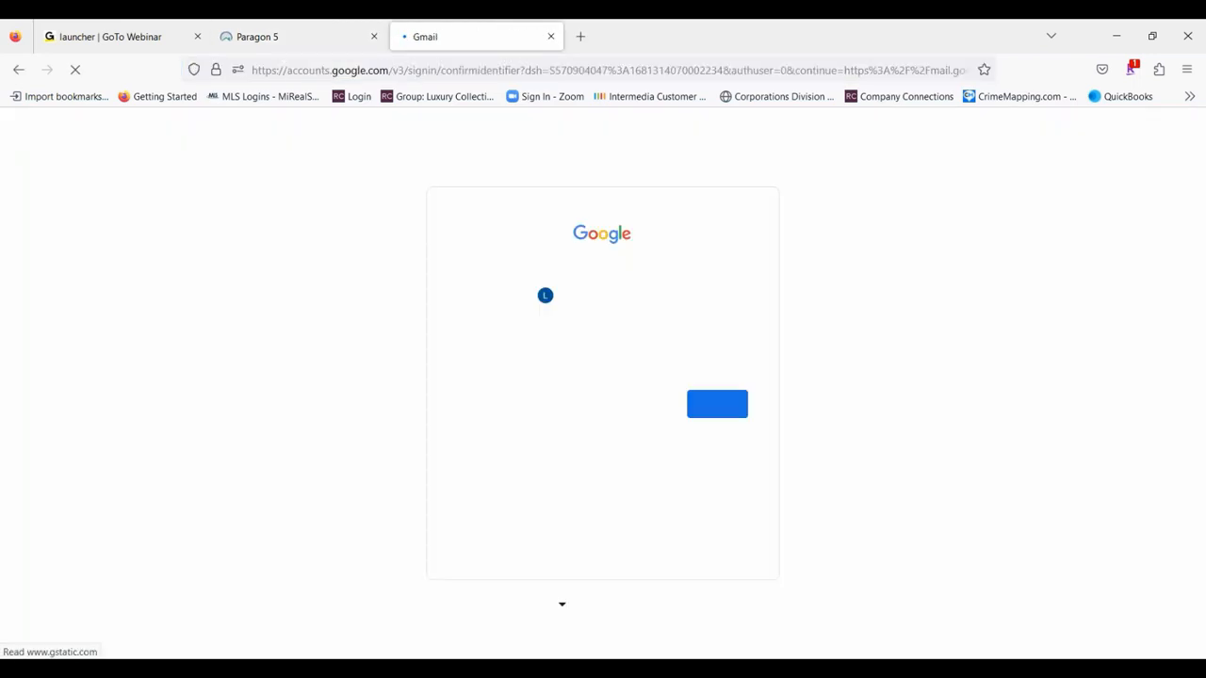
{"action": "left_click", "coordinate": [732, 404]}
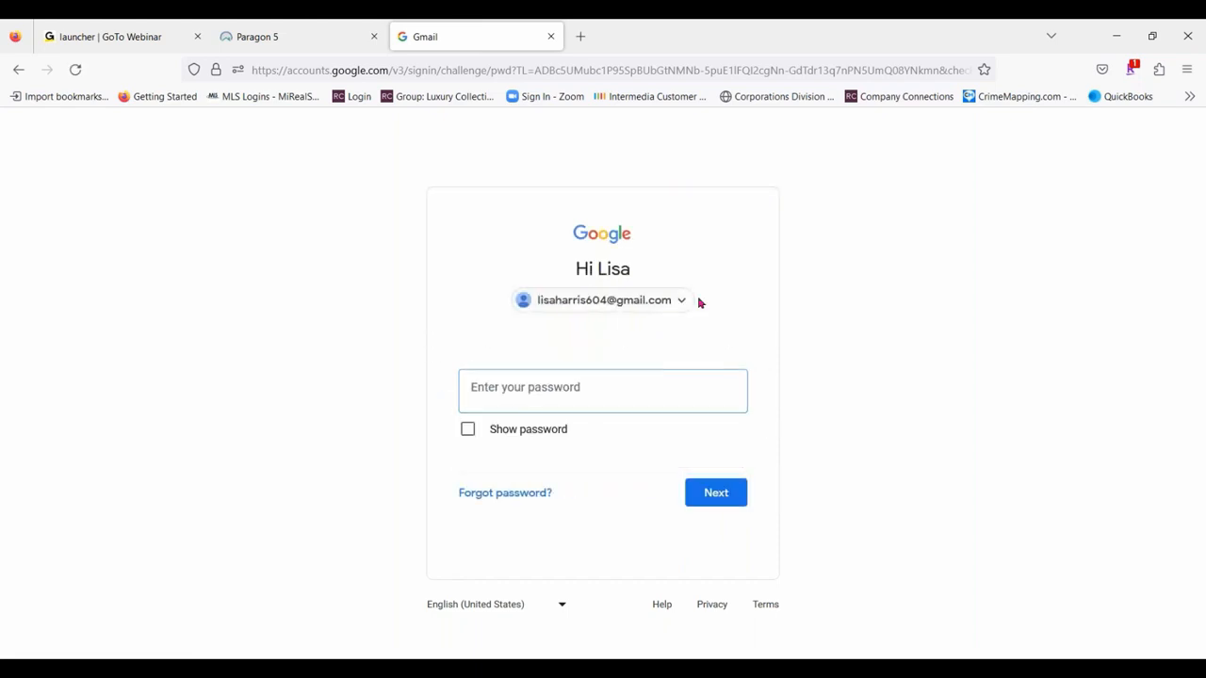
{"action": "left_click", "coordinate": [672, 301]}
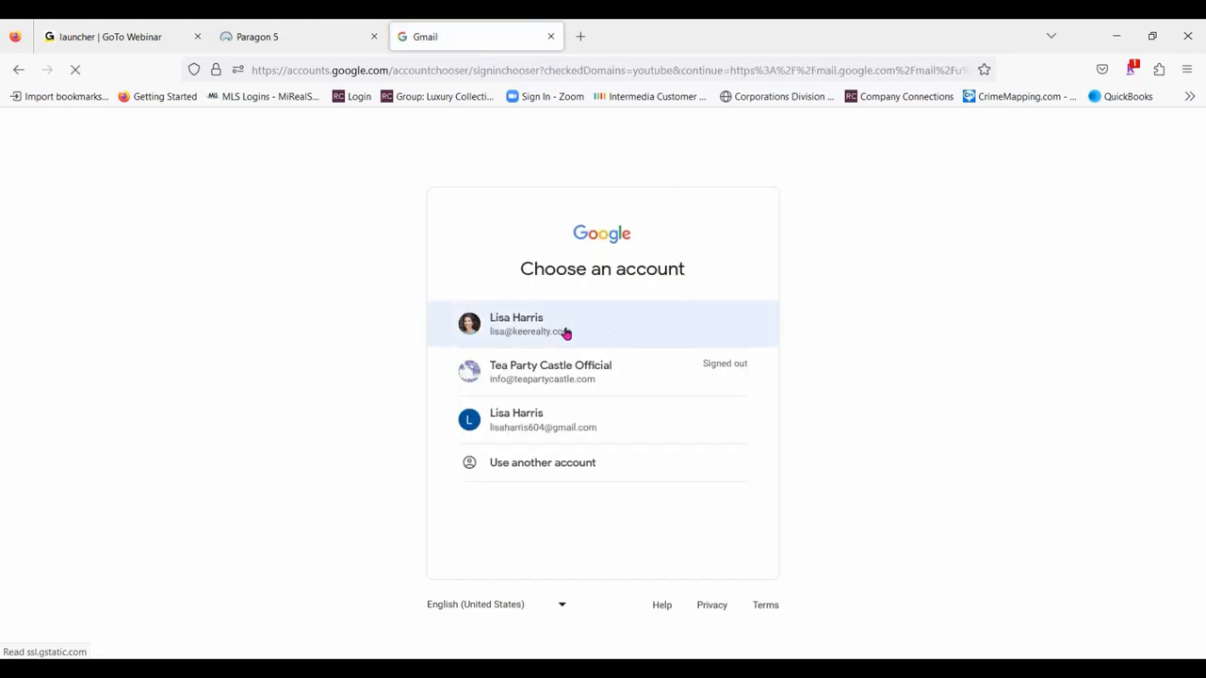
{"action": "left_click", "coordinate": [566, 330]}
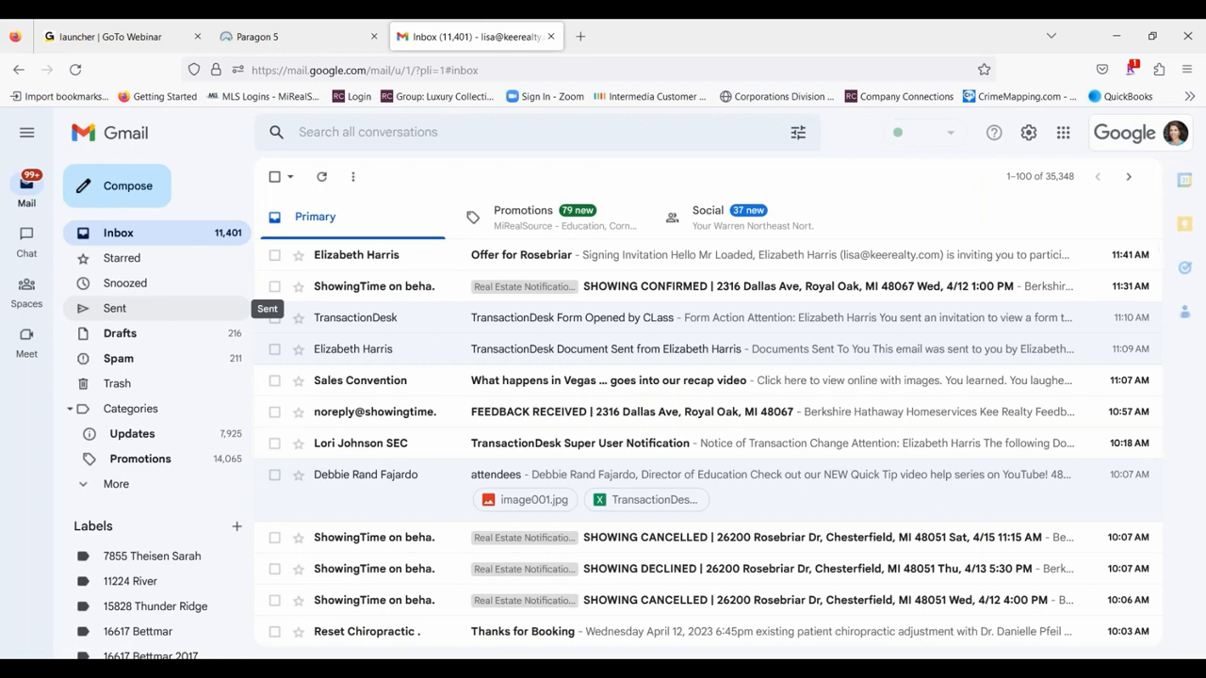
- Open the "Offer for Rosebriar" signing invitation email, review its contents and start the signing from it
{"action": "left_click", "coordinate": [625, 259]}
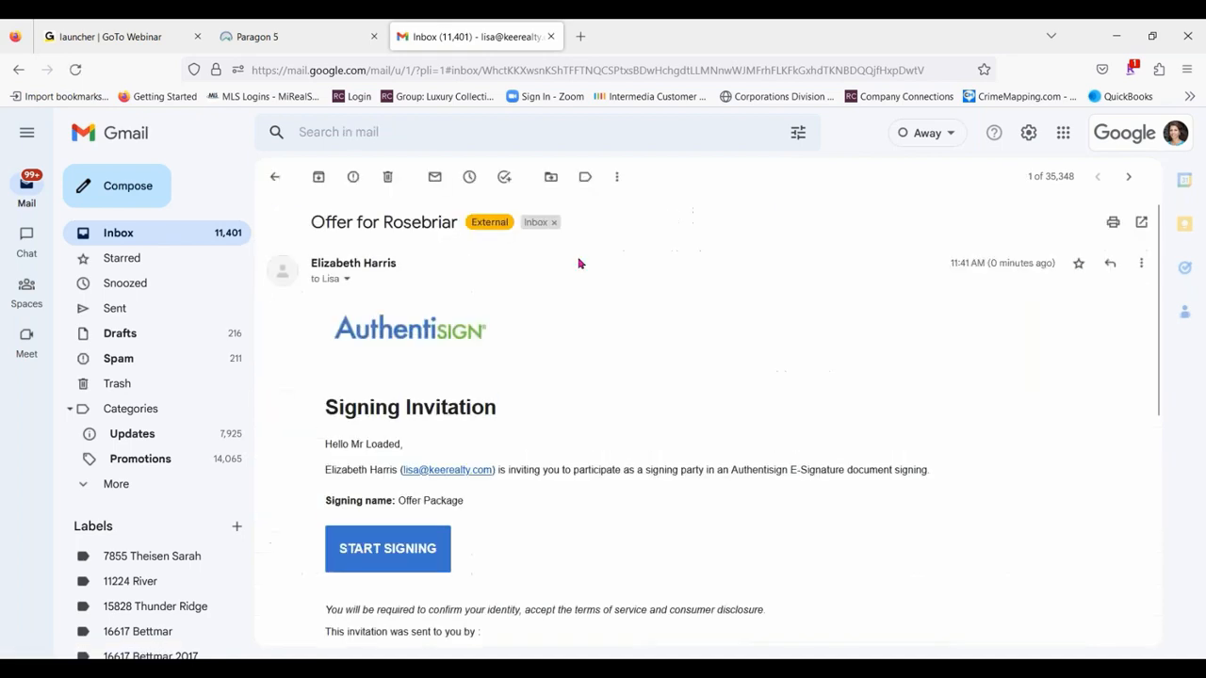
{"action": "scroll", "coordinate": [659, 334], "scroll_direction": "down", "scroll_amount": 1}
{"action": "scroll", "coordinate": [659, 333], "scroll_direction": "down", "scroll_amount": 1}
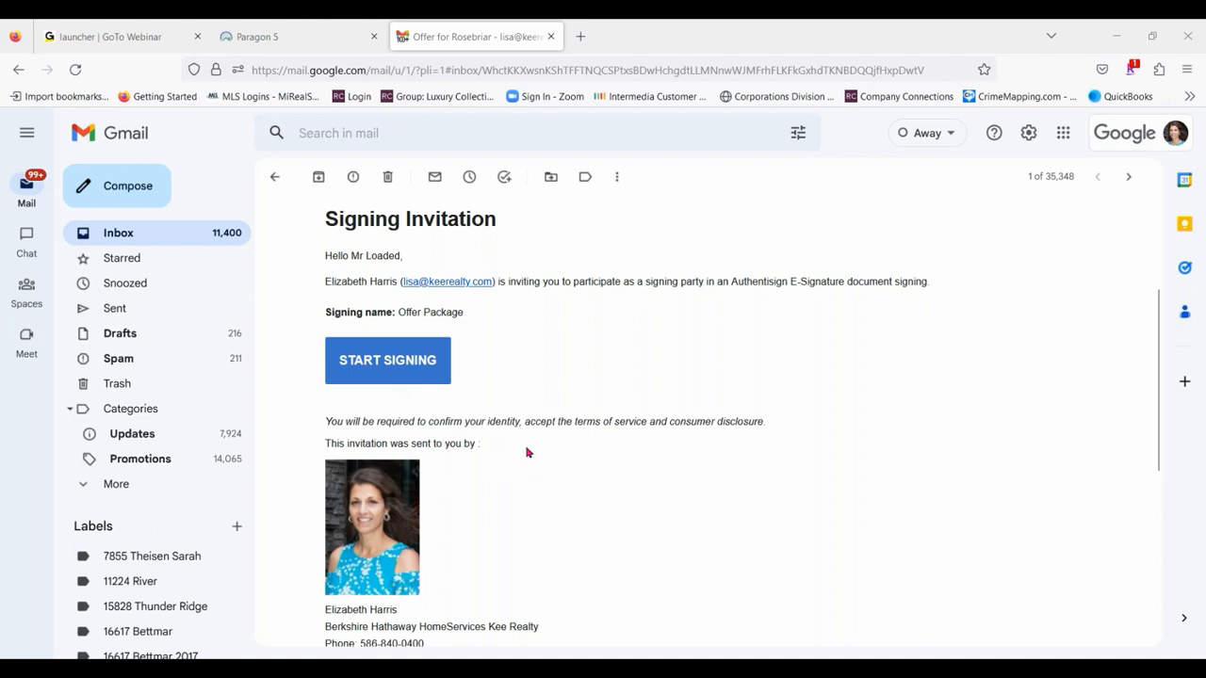
{"action": "scroll", "coordinate": [794, 444], "scroll_direction": "down", "scroll_amount": 4}
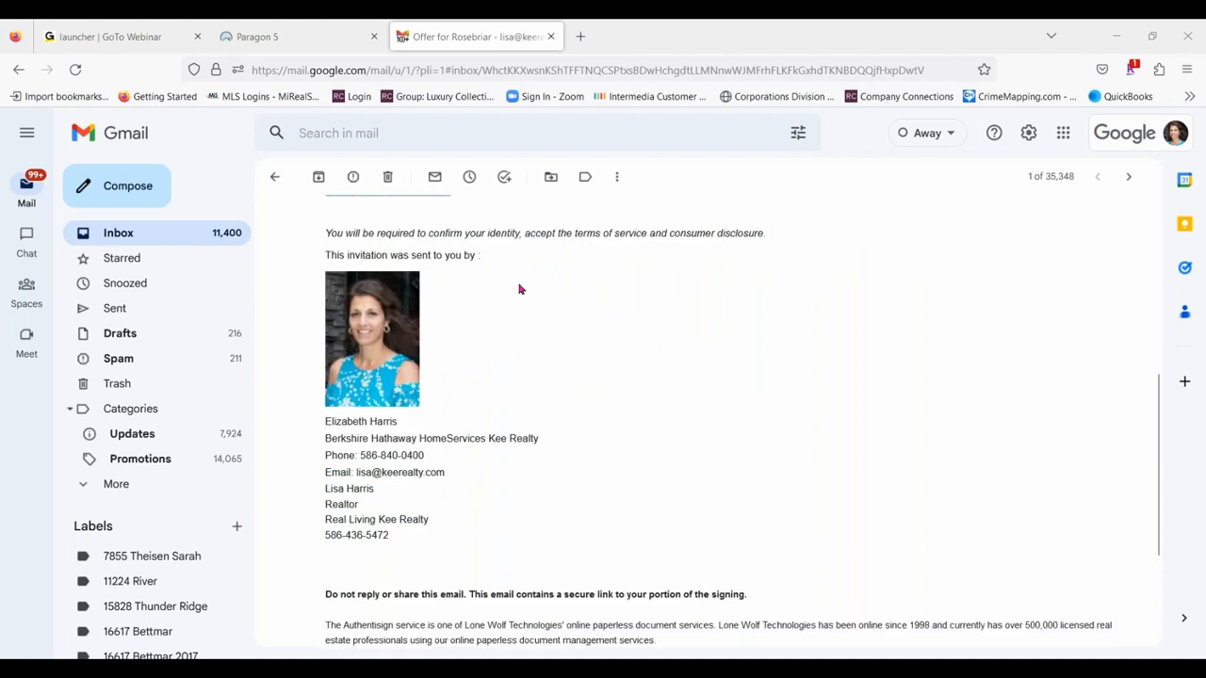
{"action": "scroll", "coordinate": [584, 392], "scroll_direction": "up", "scroll_amount": 4}
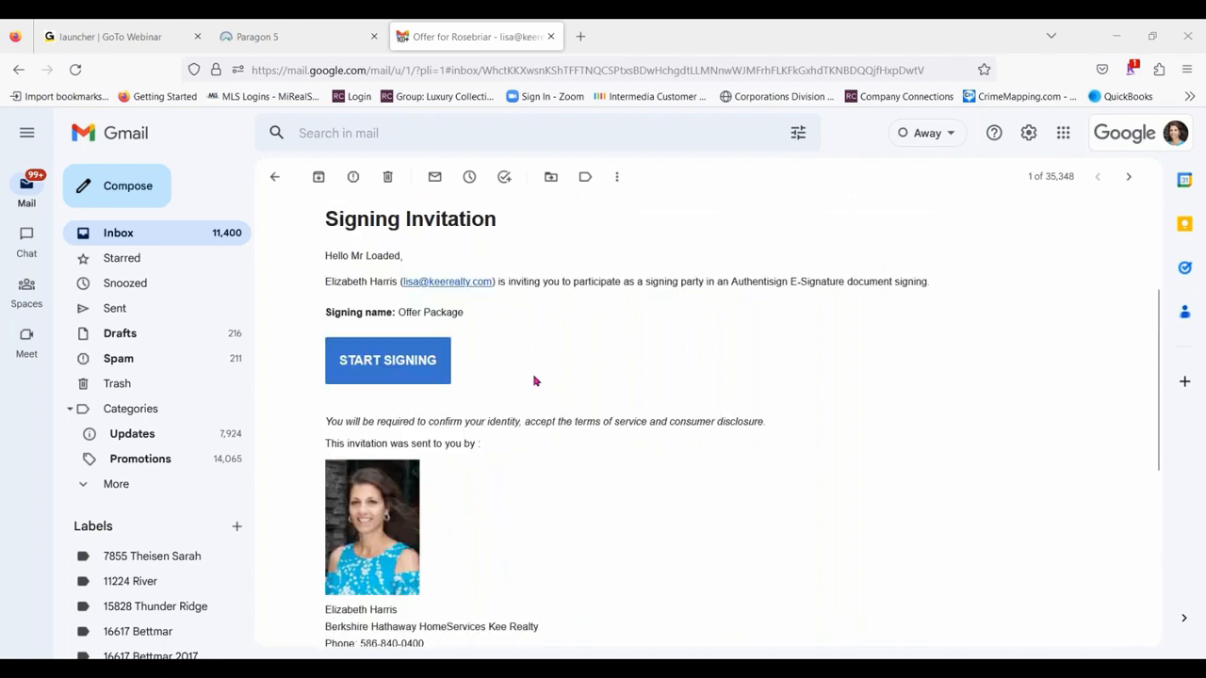
{"action": "left_click", "coordinate": [400, 359]}
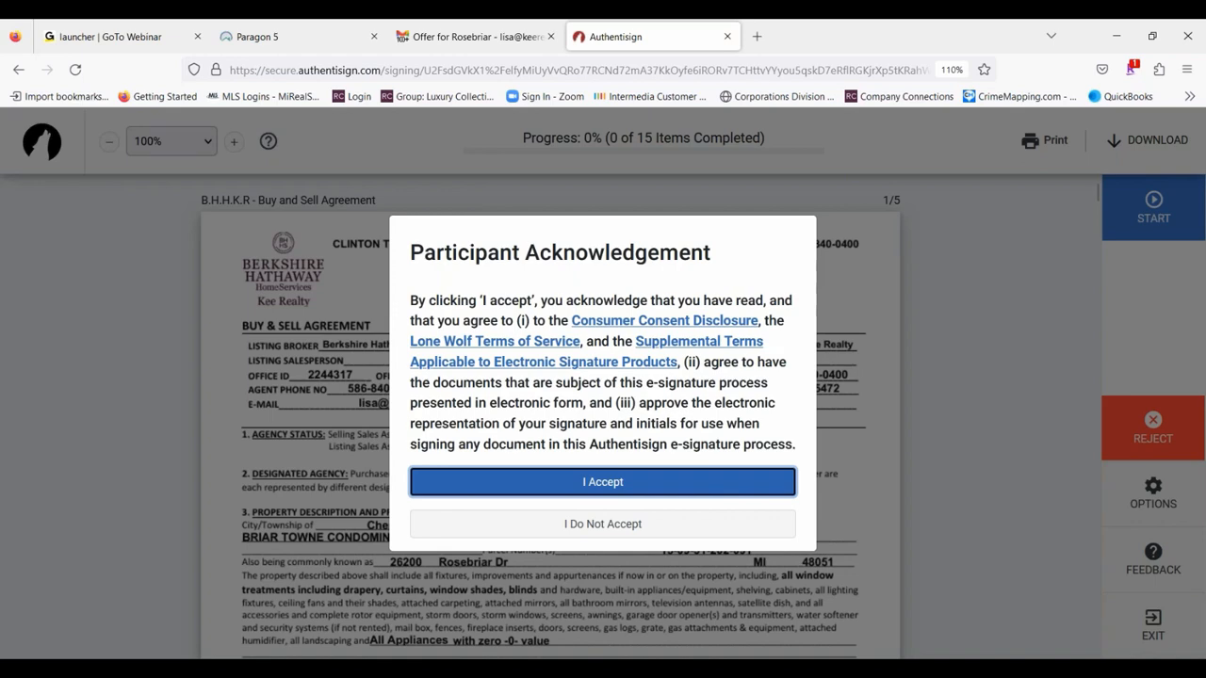
- Accept the participant acknowledgement, look through the first page of the Buy and Sell Agreement, and view the available signing options
{"action": "left_click", "coordinate": [618, 483]}
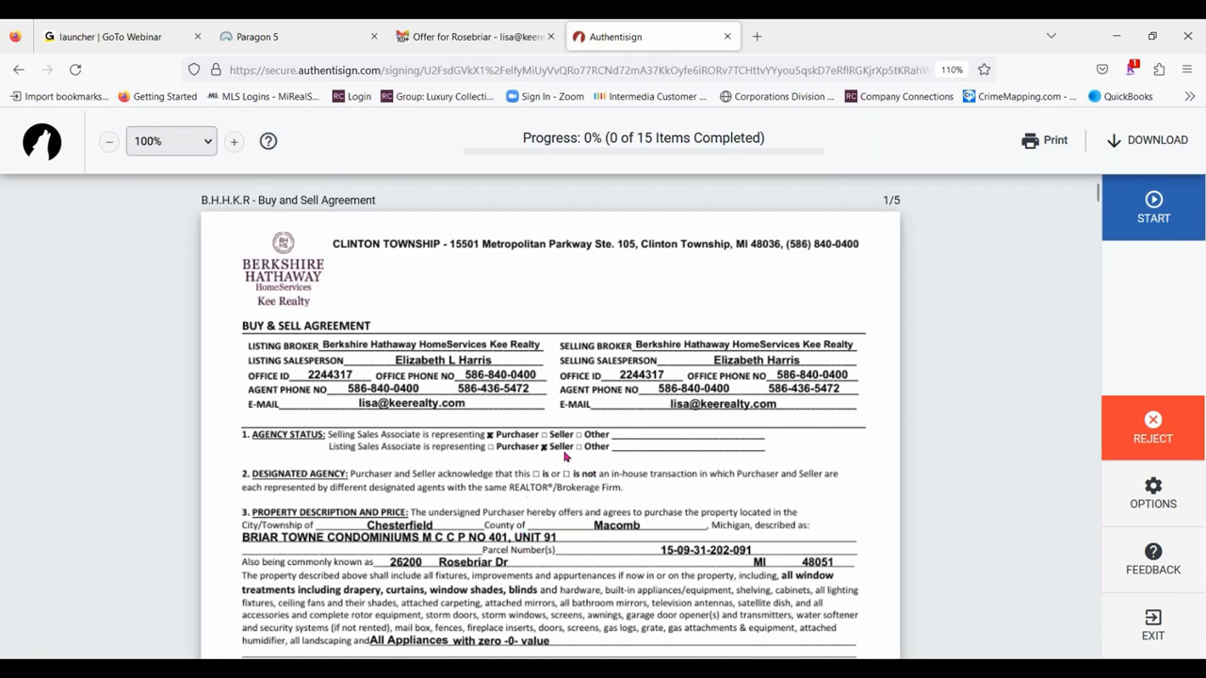
{"action": "scroll", "coordinate": [678, 359], "scroll_direction": "down", "scroll_amount": 5}
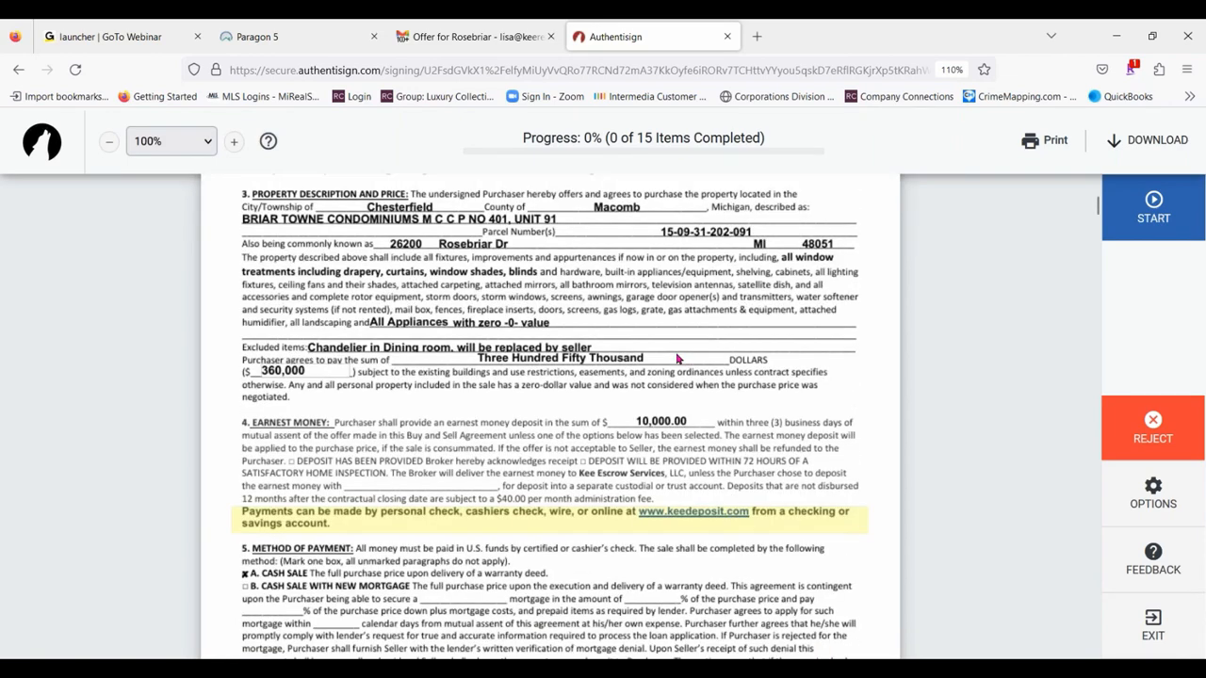
{"action": "scroll", "coordinate": [676, 359], "scroll_direction": "down", "scroll_amount": 3}
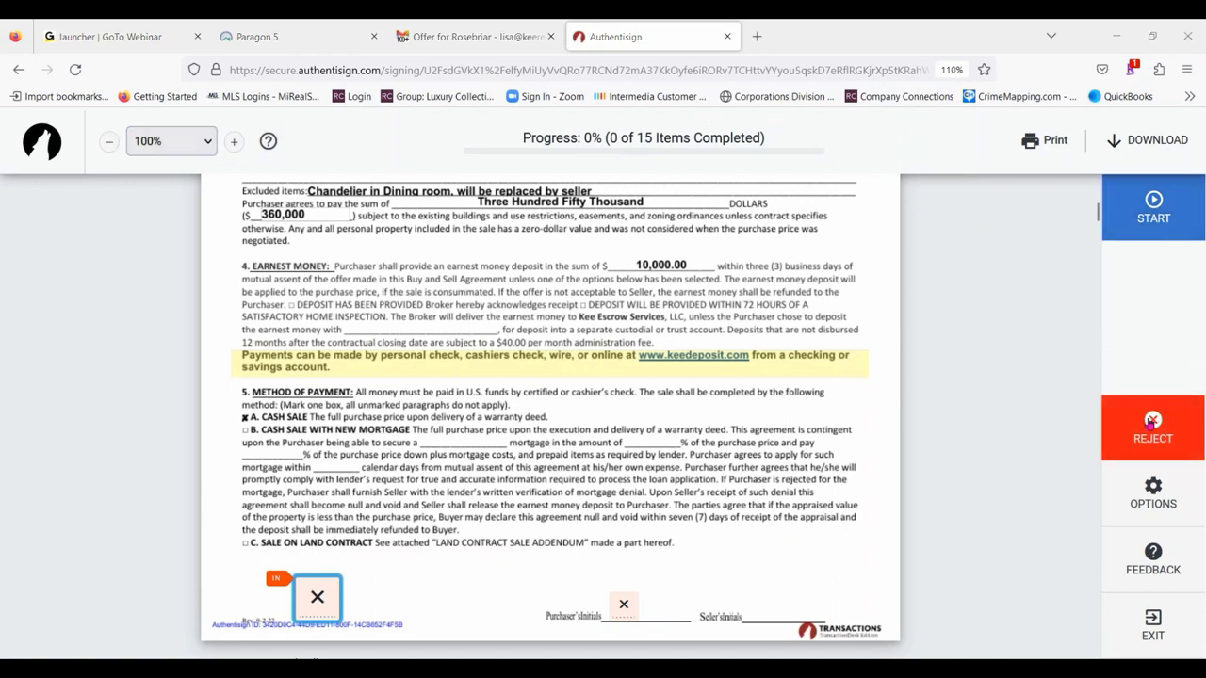
{"action": "left_click", "coordinate": [1153, 497]}
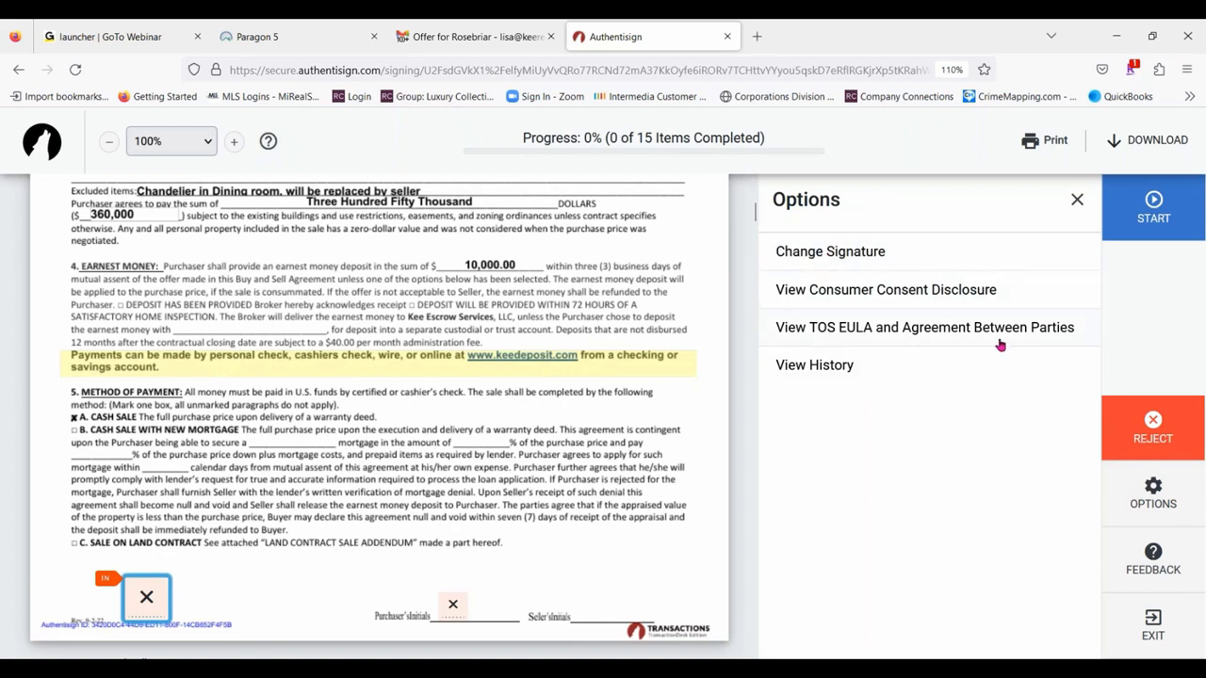
{"action": "left_click", "coordinate": [1077, 199]}
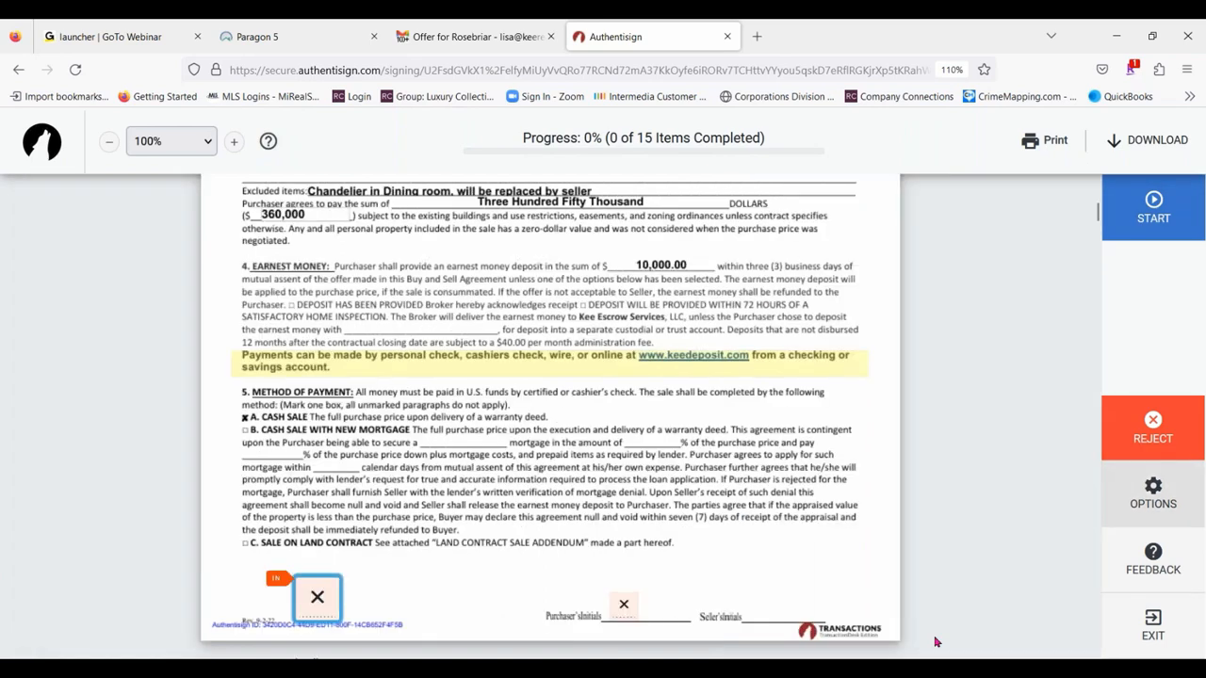
{"action": "scroll", "coordinate": [1012, 326], "scroll_direction": "down", "scroll_amount": 2}
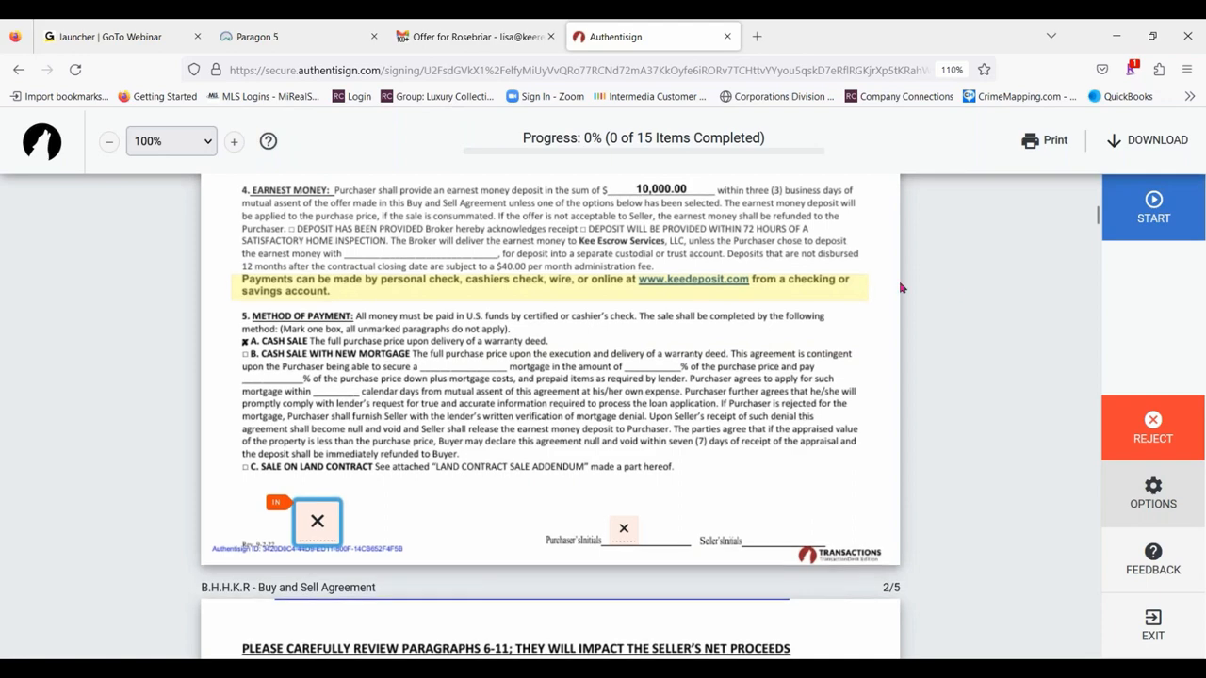
{"action": "scroll", "coordinate": [619, 396], "scroll_direction": "up", "scroll_amount": 3}
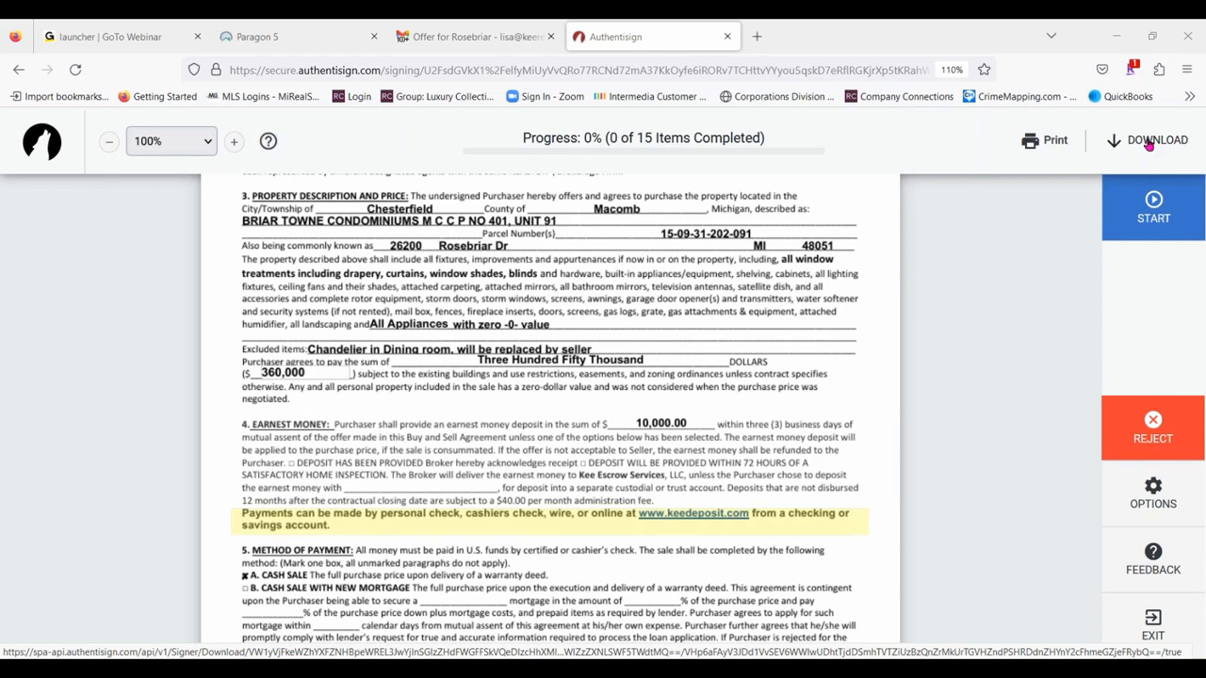
- Start the signing and complete the first purchaser's initials and signature fields throughout the Buy and Sell Agreement
{"action": "left_click", "coordinate": [1148, 203]}
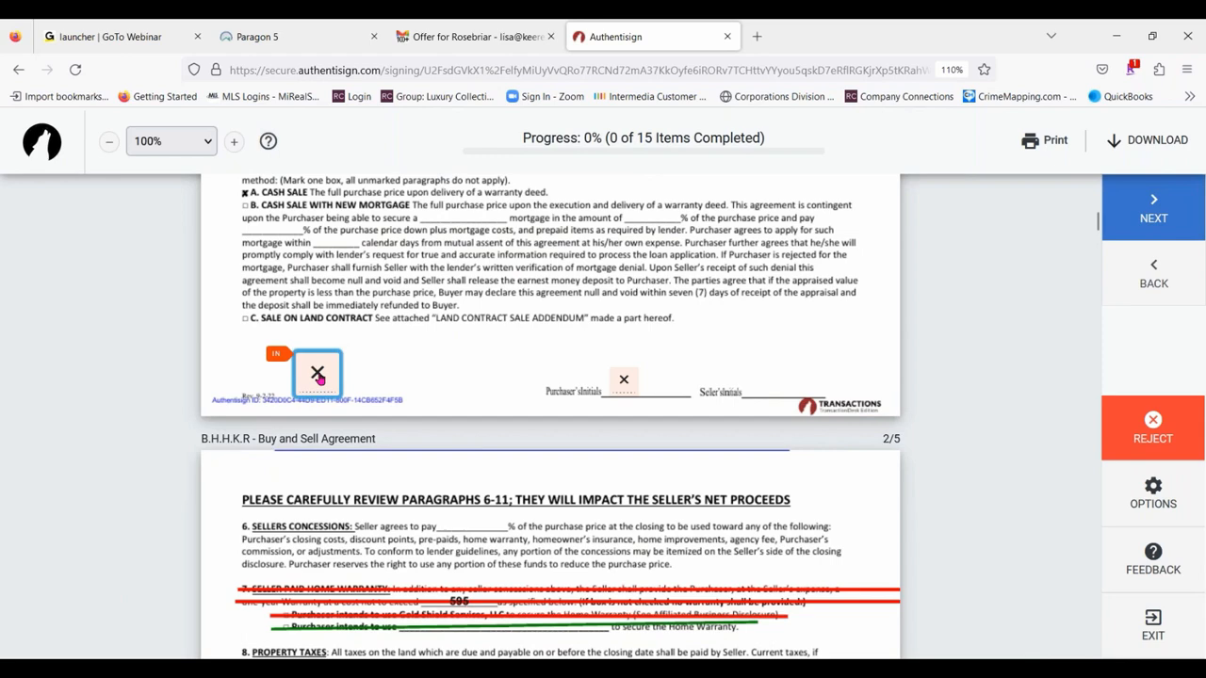
{"action": "left_click", "coordinate": [318, 377]}
{"action": "left_click", "coordinate": [619, 375]}
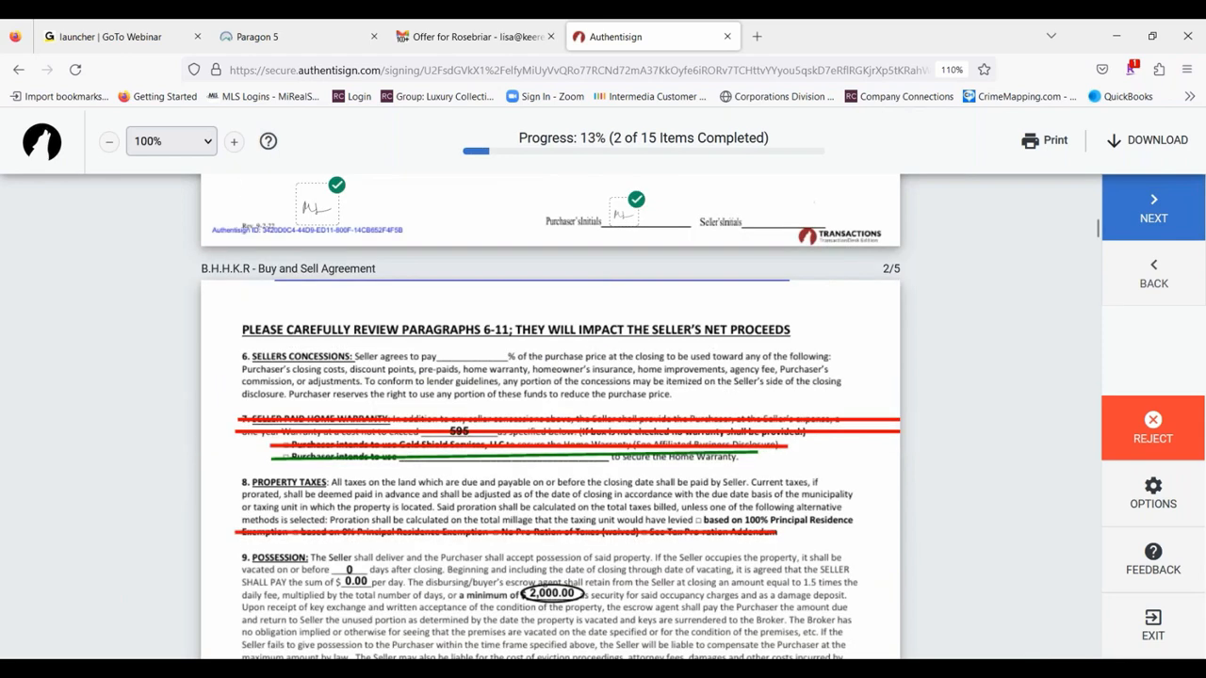
{"action": "left_click", "coordinate": [266, 374]}
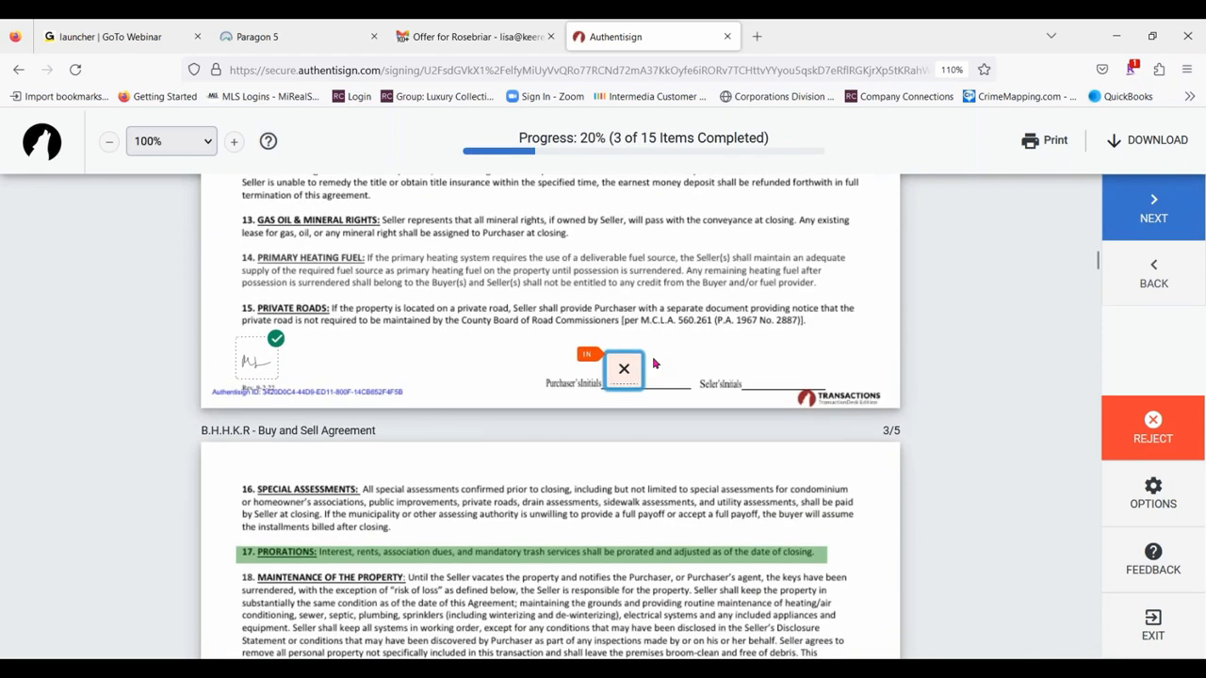
{"action": "left_click", "coordinate": [626, 369]}
{"action": "left_click", "coordinate": [248, 376]}
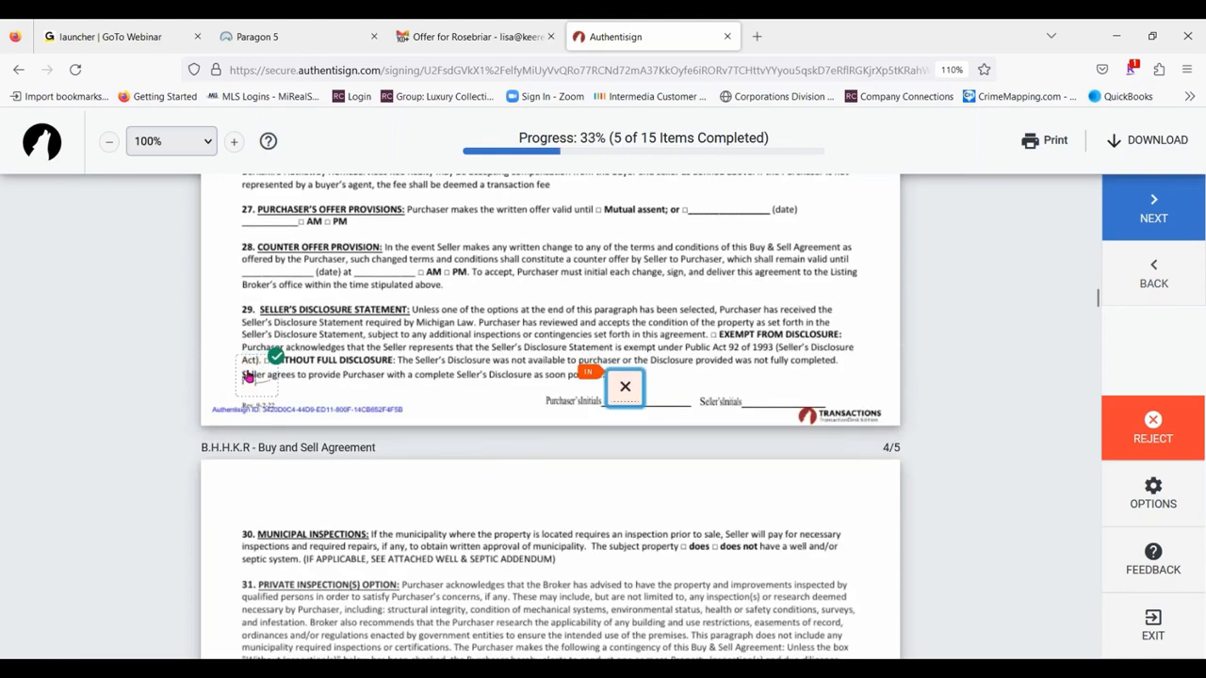
{"action": "left_click", "coordinate": [624, 369]}
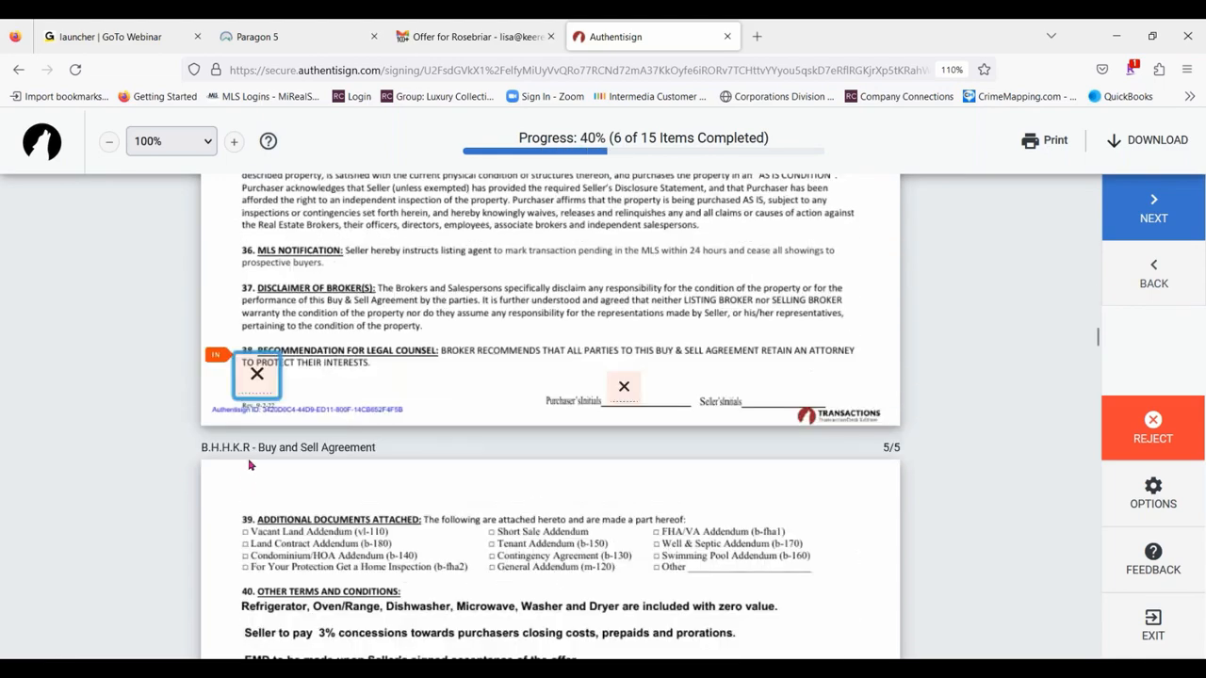
{"action": "left_click", "coordinate": [256, 376]}
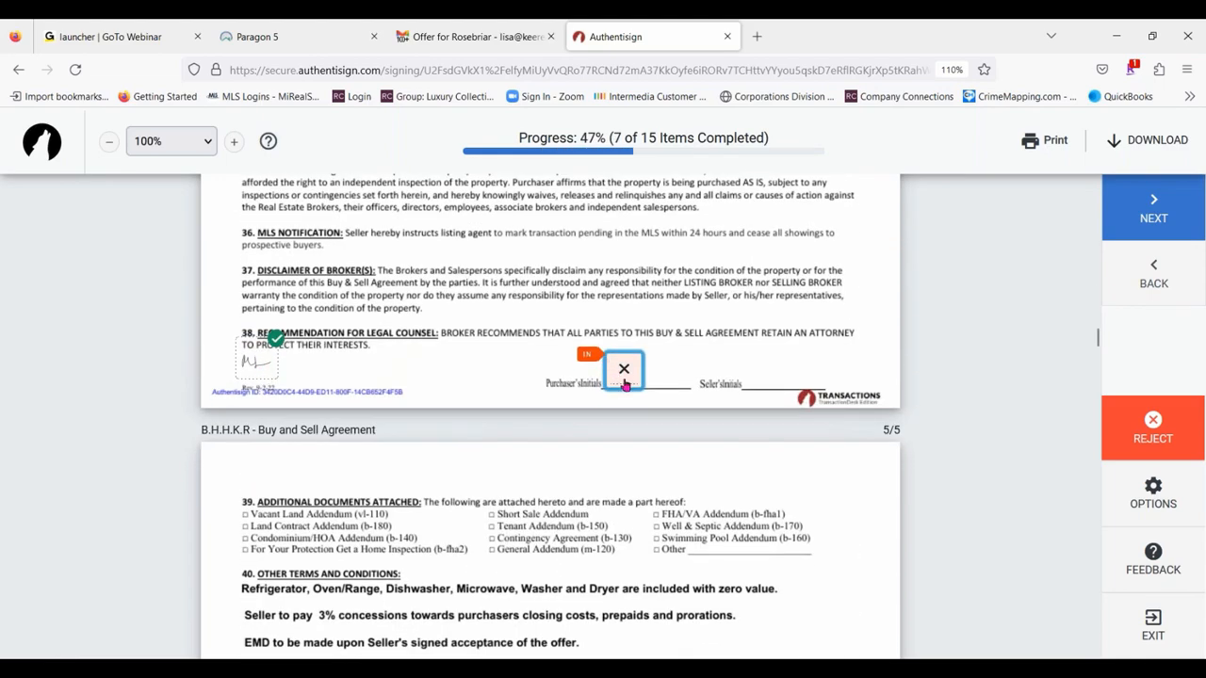
{"action": "left_click", "coordinate": [626, 381]}
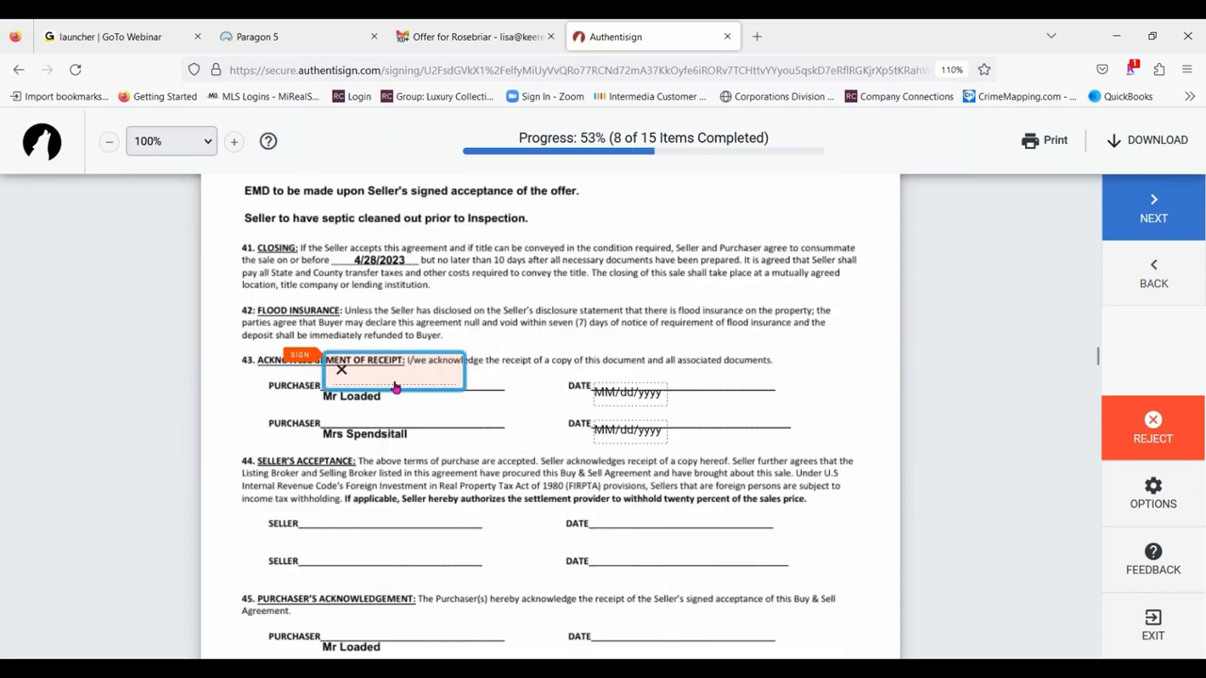
{"action": "left_click", "coordinate": [394, 383]}
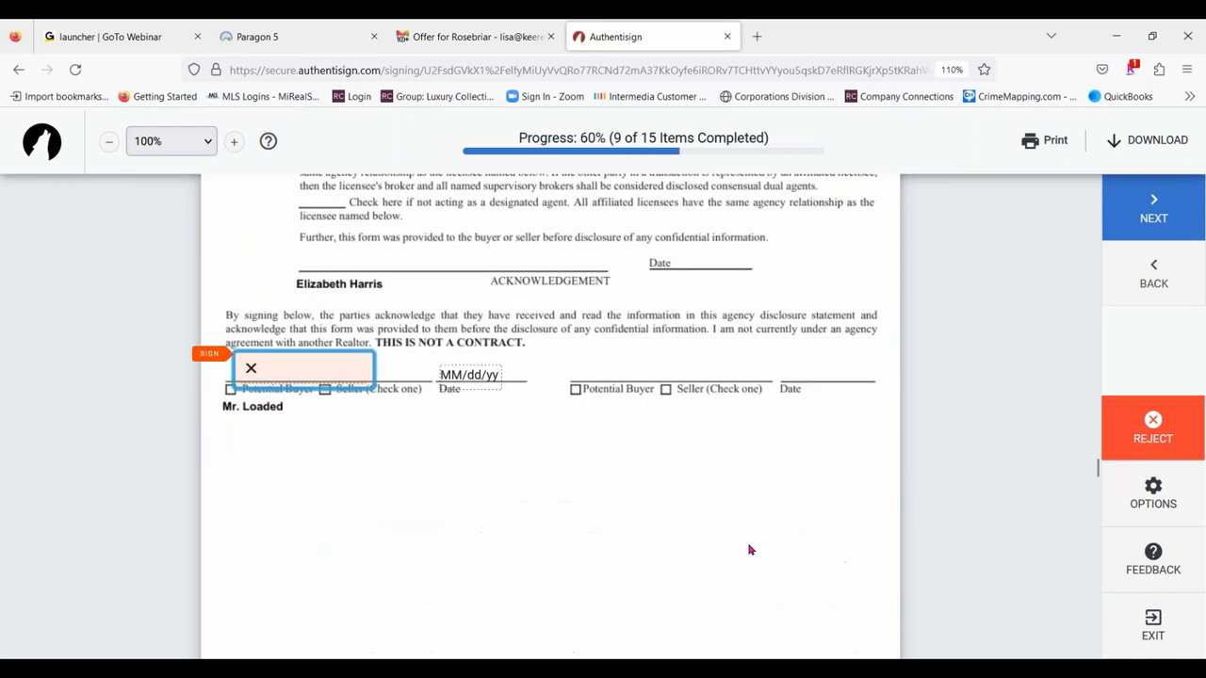
- Sign the agency disclosure acknowledgement as the buyer, and initial and sign the Sellers Disclosure
{"action": "left_click", "coordinate": [348, 372]}
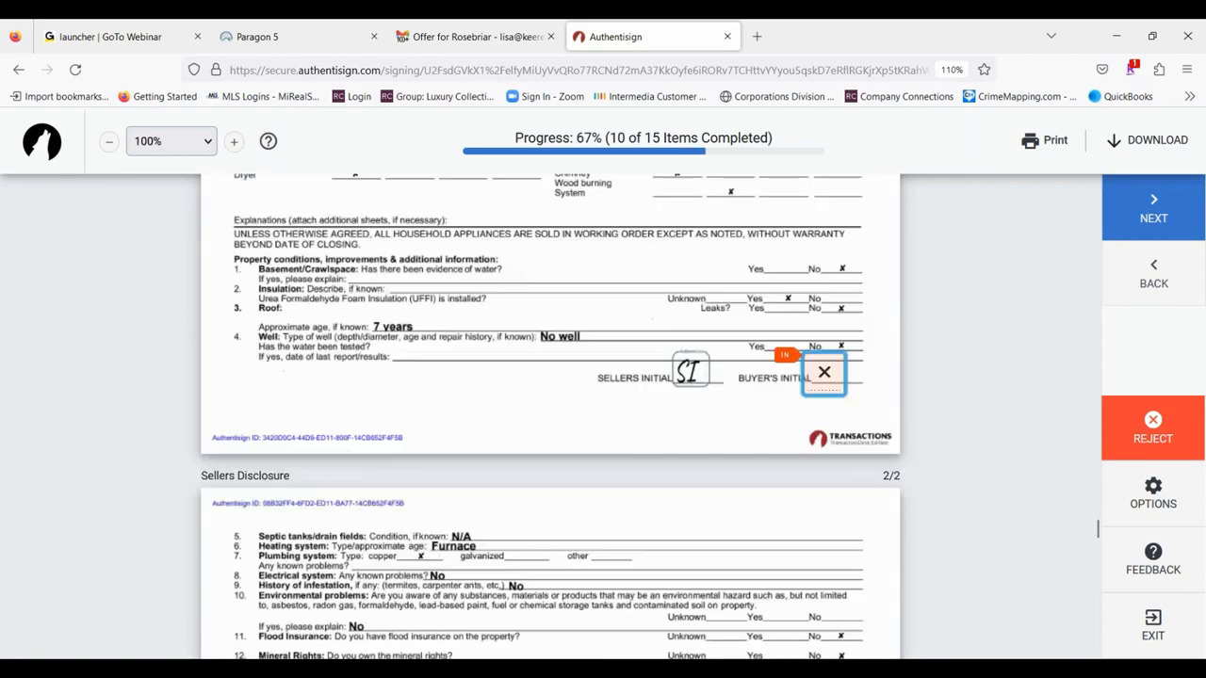
{"action": "left_click", "coordinate": [821, 371]}
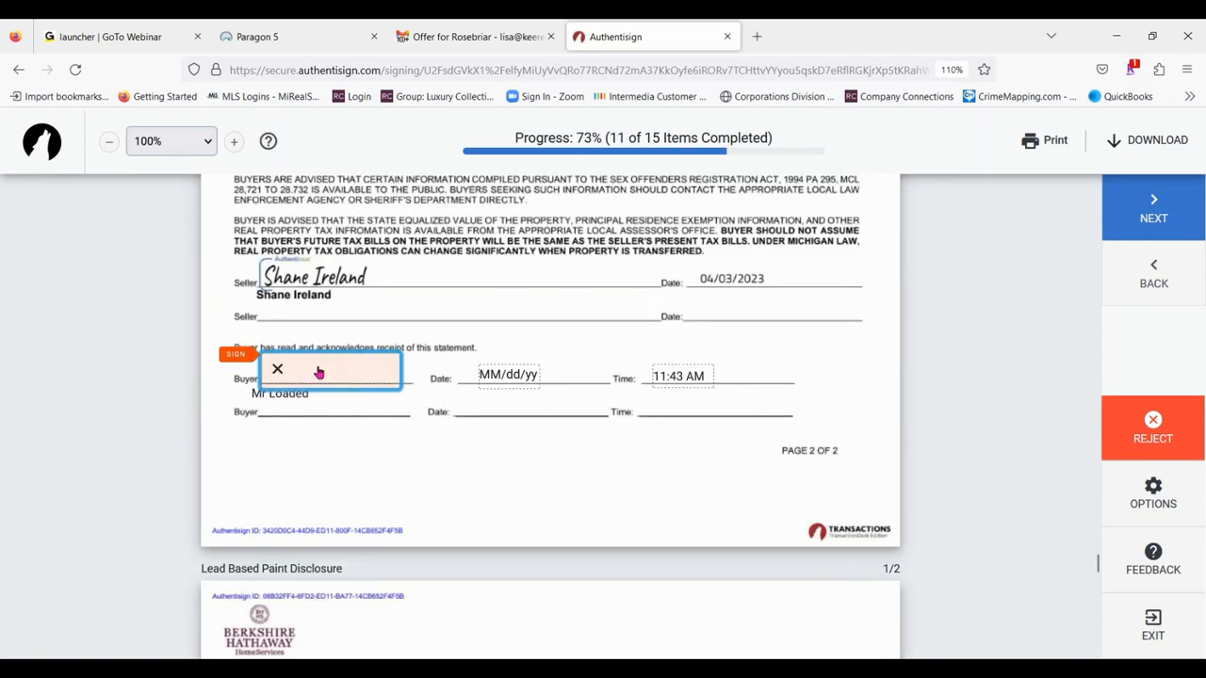
{"action": "left_click", "coordinate": [317, 372]}
- In section (e) of the Lead Based Paint Disclosure, place the purchaser's initials on option (ii) and mark that choice
{"action": "left_click", "coordinate": [303, 438]}
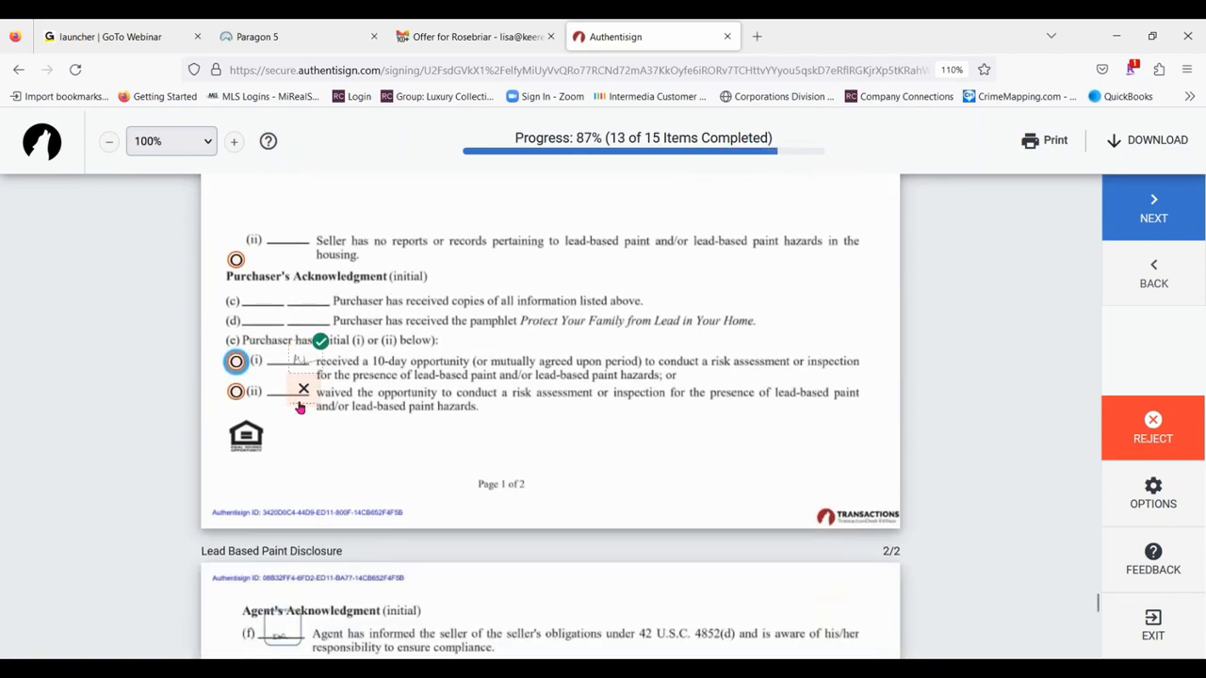
{"action": "left_click", "coordinate": [303, 396]}
{"action": "scroll", "coordinate": [492, 377], "scroll_direction": "up", "scroll_amount": 6}
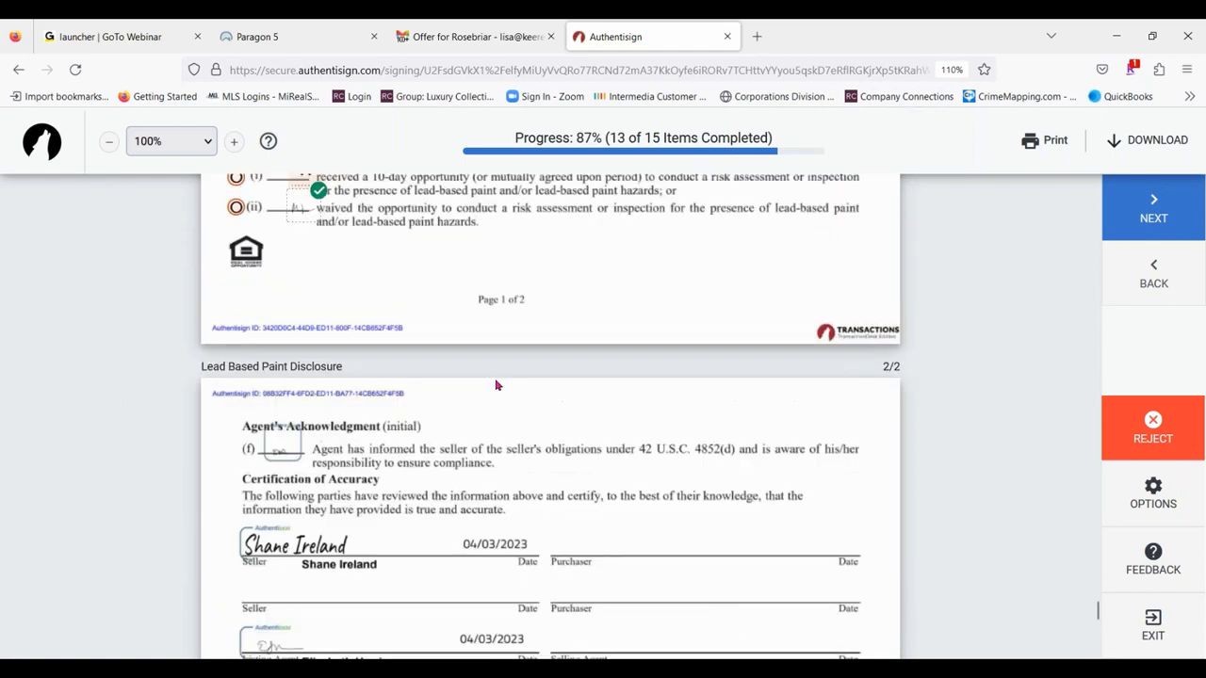
{"action": "left_click", "coordinate": [306, 378]}
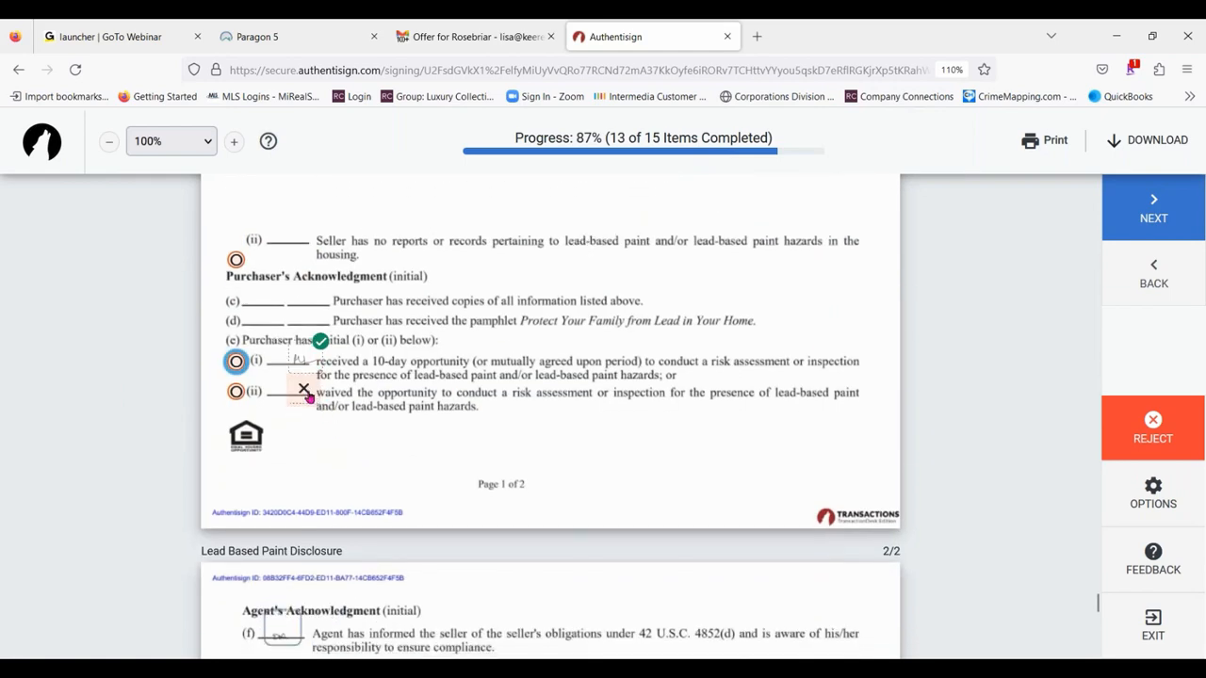
{"action": "left_click", "coordinate": [308, 397]}
{"action": "scroll", "coordinate": [396, 330], "scroll_direction": "up", "scroll_amount": 8}
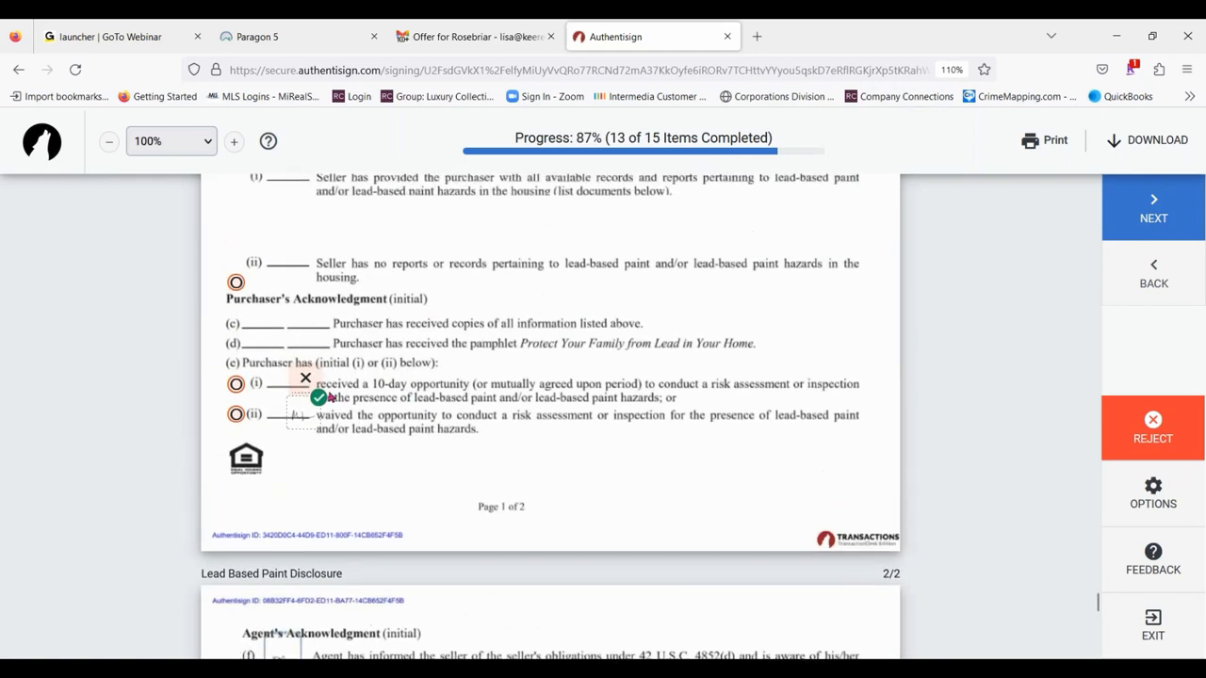
{"action": "left_click", "coordinate": [237, 383]}
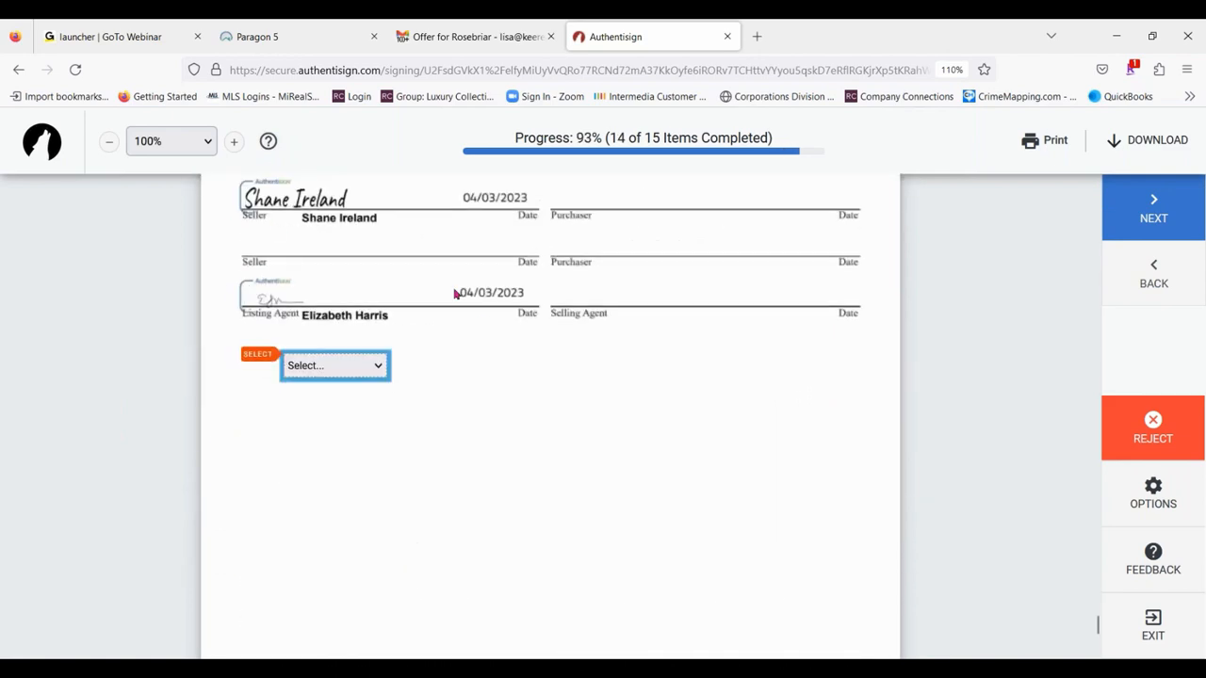
- Move the purchaser's initials in section (e) to option (i), the 10-day opportunity to conduct a risk assessment
{"action": "scroll", "coordinate": [455, 296], "scroll_direction": "up", "scroll_amount": 3}
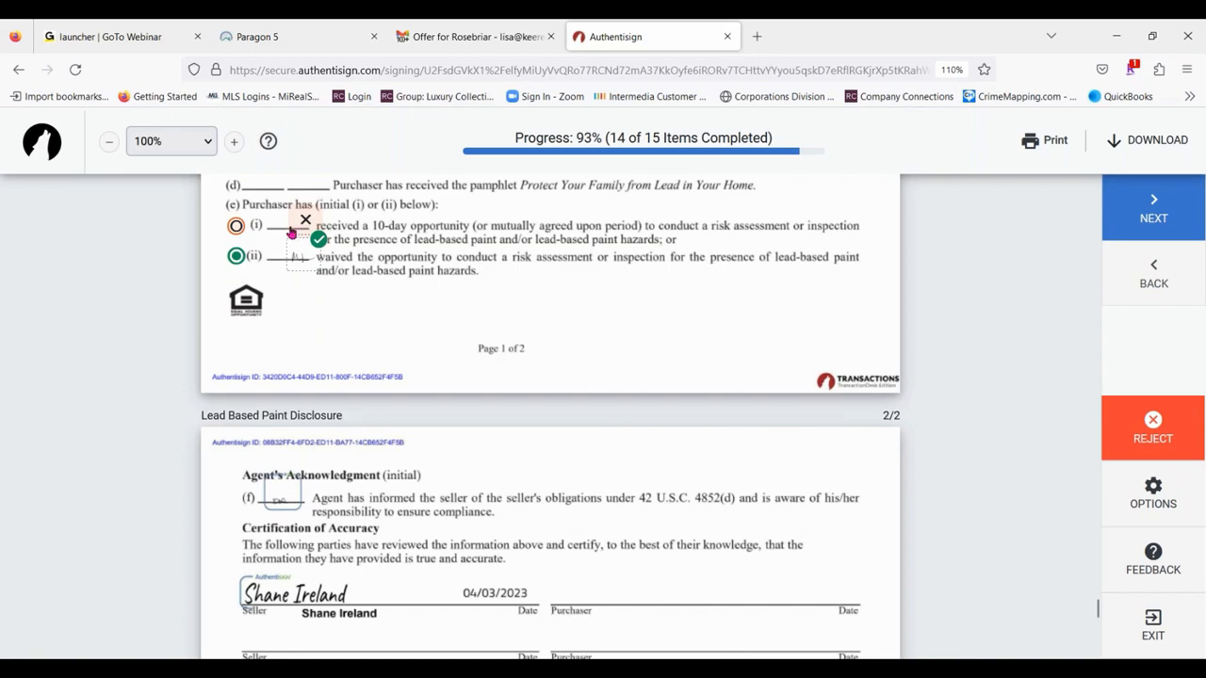
{"action": "scroll", "coordinate": [305, 239], "scroll_direction": "up", "scroll_amount": 2}
{"action": "scroll", "coordinate": [311, 301], "scroll_direction": "up", "scroll_amount": 1}
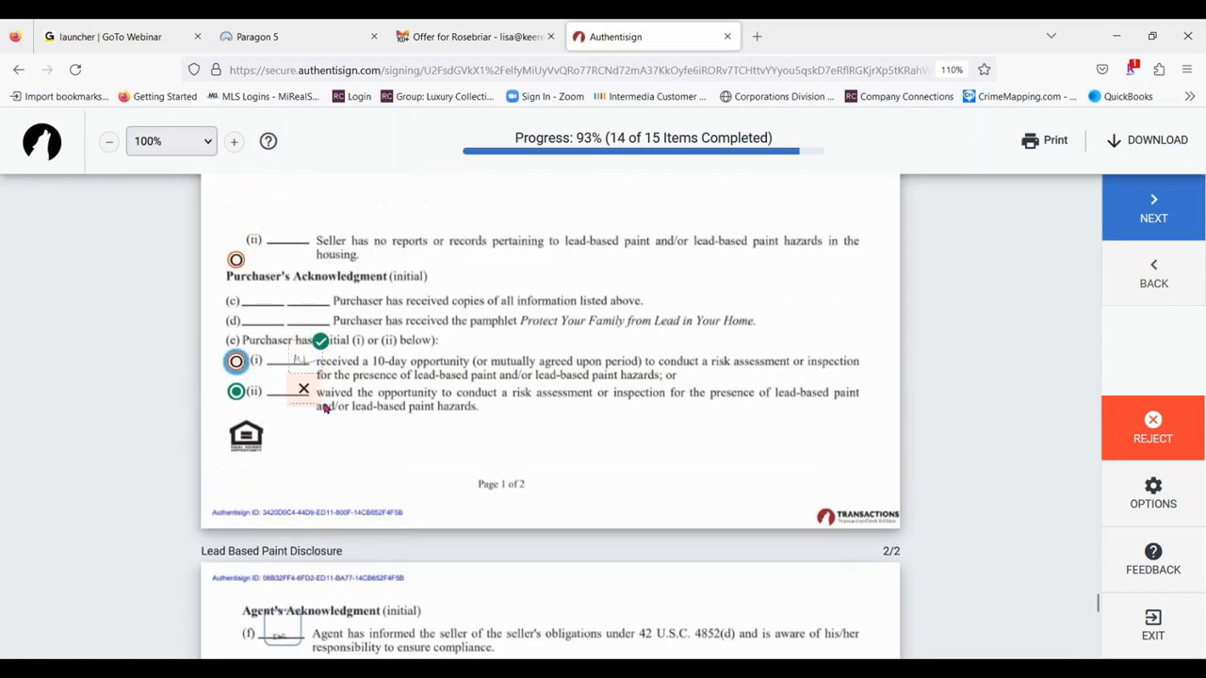
- Choose an option in the required selection field on page 2 of the Lead Based Paint Disclosure and complete the signing
{"action": "scroll", "coordinate": [395, 365], "scroll_direction": "down", "scroll_amount": 5}
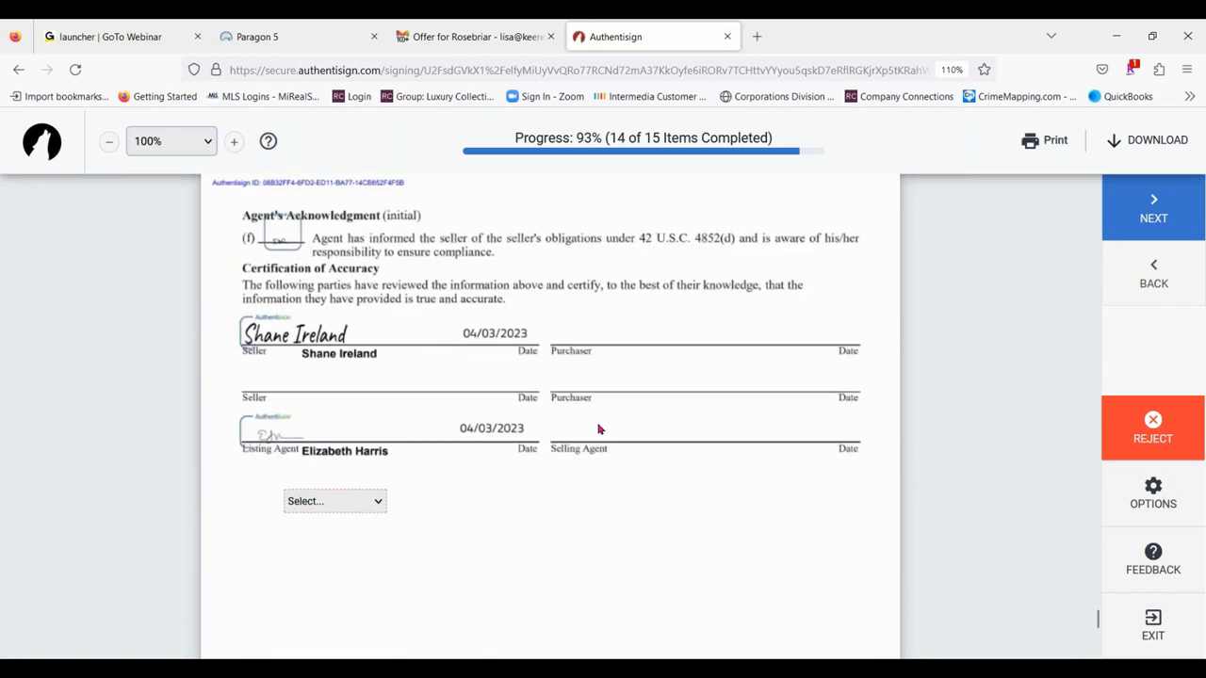
{"action": "scroll", "coordinate": [390, 358], "scroll_direction": "down", "scroll_amount": 2}
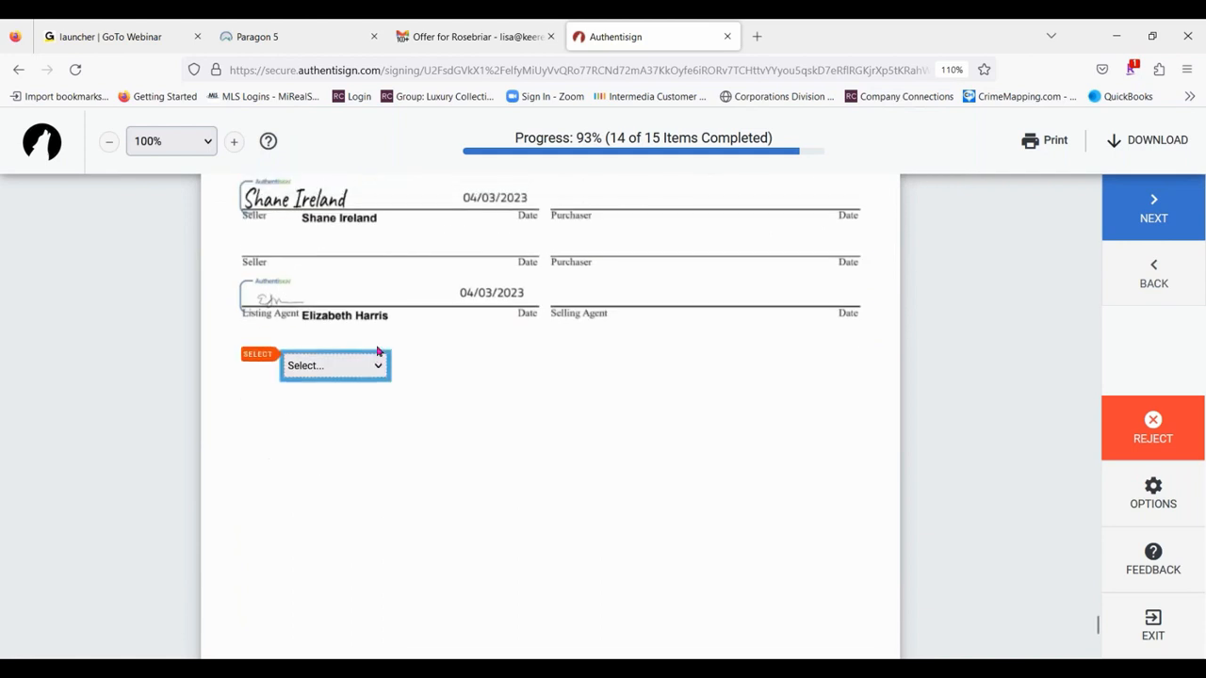
{"action": "left_click", "coordinate": [379, 364]}
{"action": "left_click", "coordinate": [342, 392]}
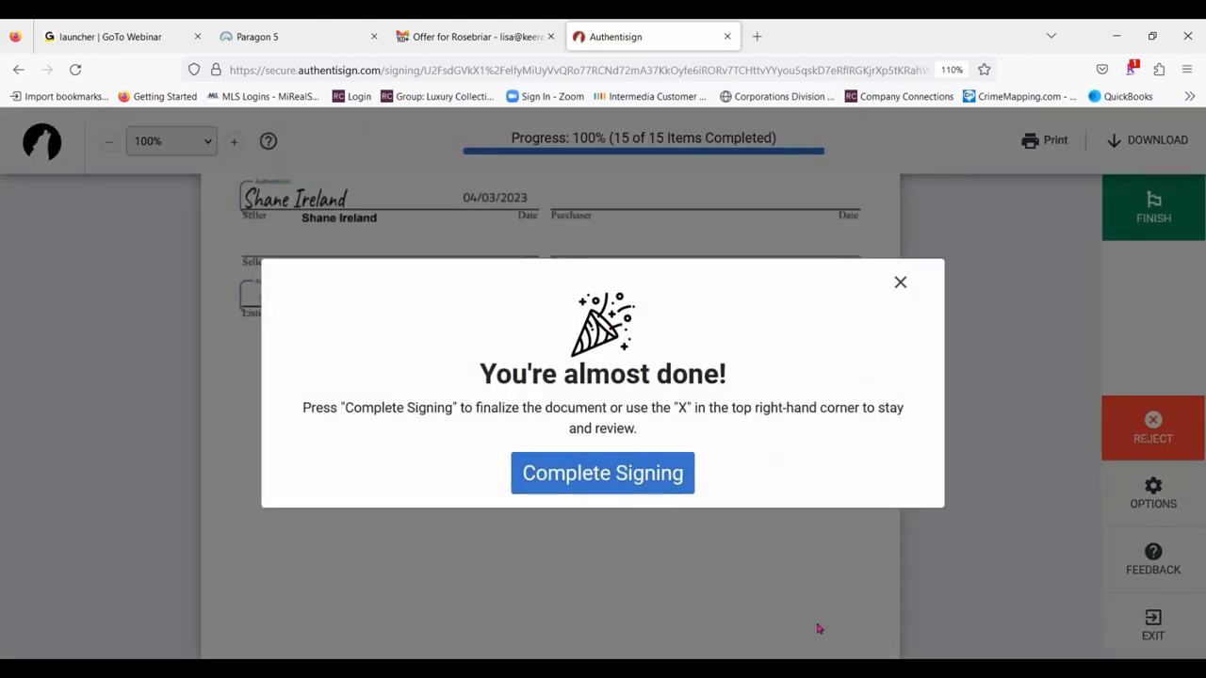
{"action": "left_click", "coordinate": [618, 473]}
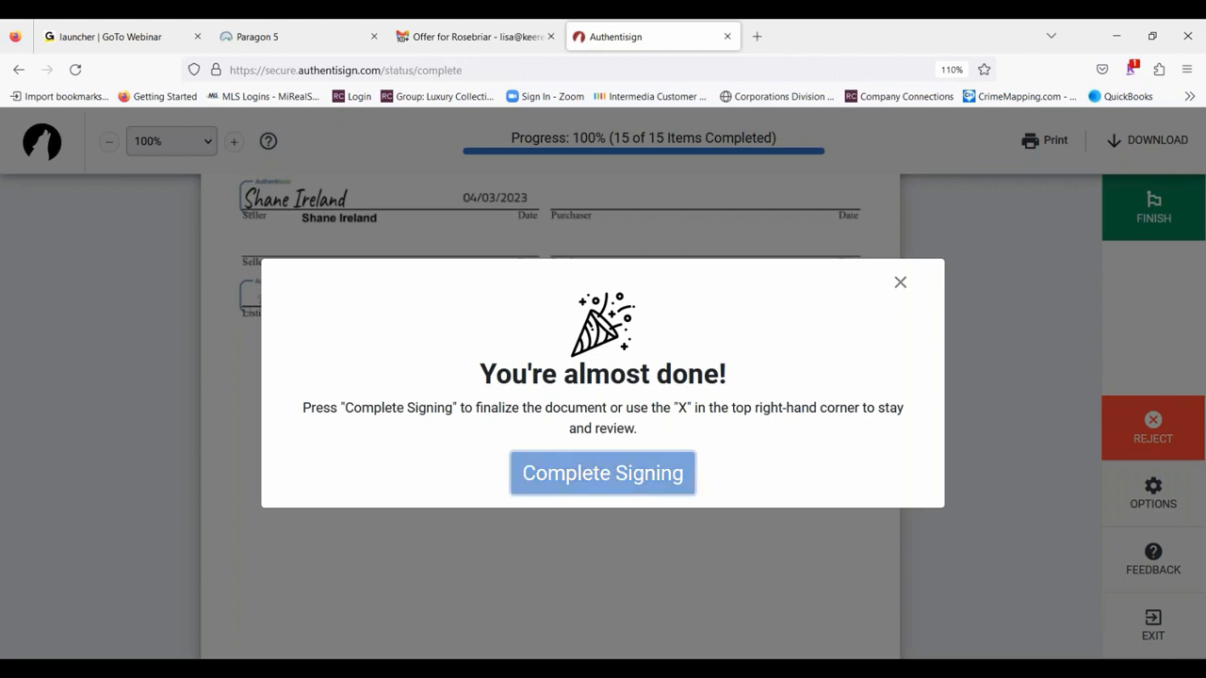
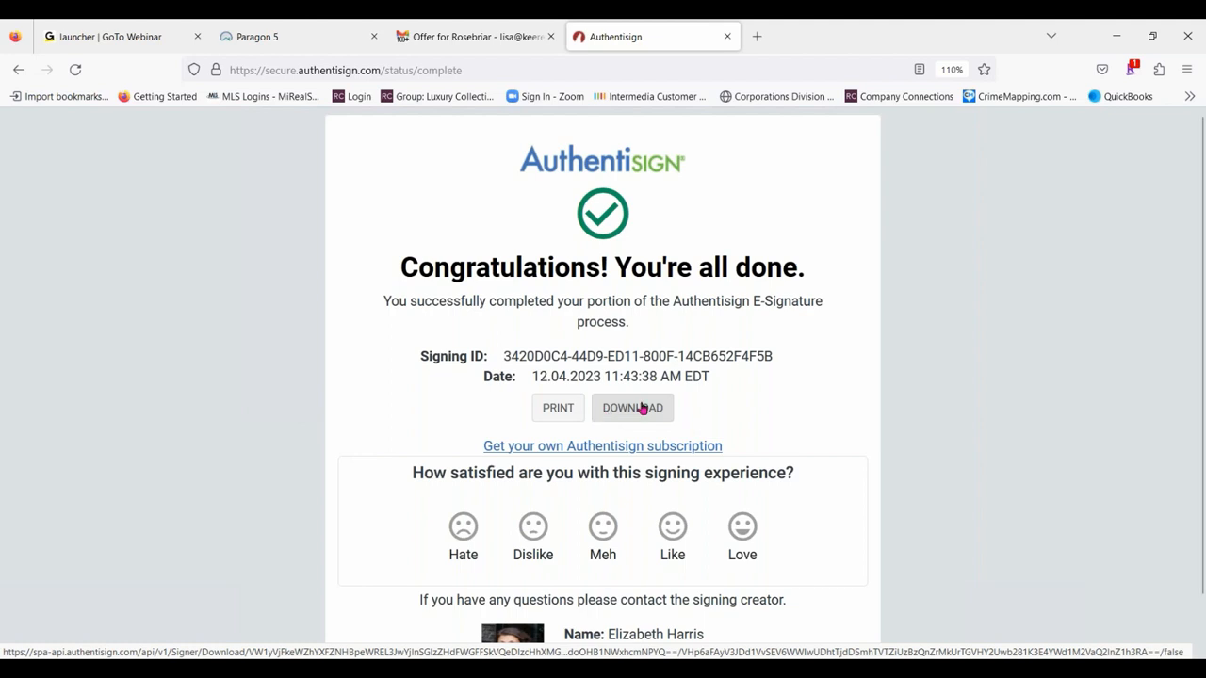
- Close the completed Authentisign signing page and return to the email inbox
{"action": "scroll", "coordinate": [536, 280], "scroll_direction": "down", "scroll_amount": 1}
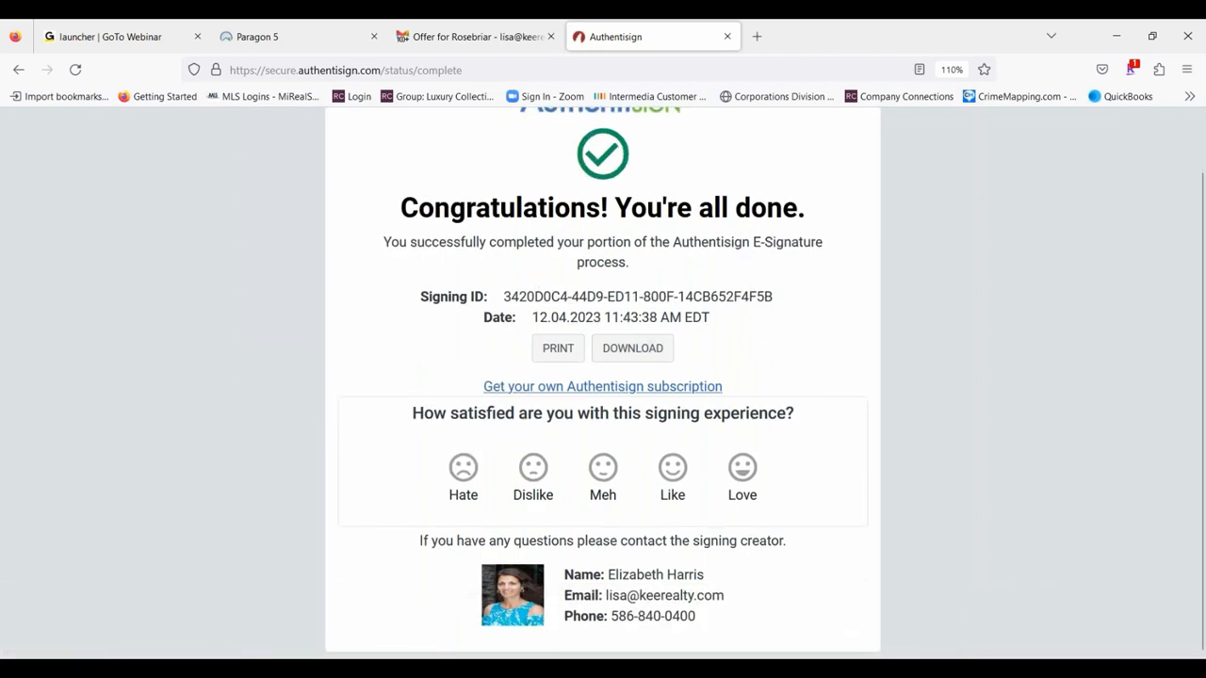
{"action": "scroll", "coordinate": [807, 325], "scroll_direction": "up", "scroll_amount": 1}
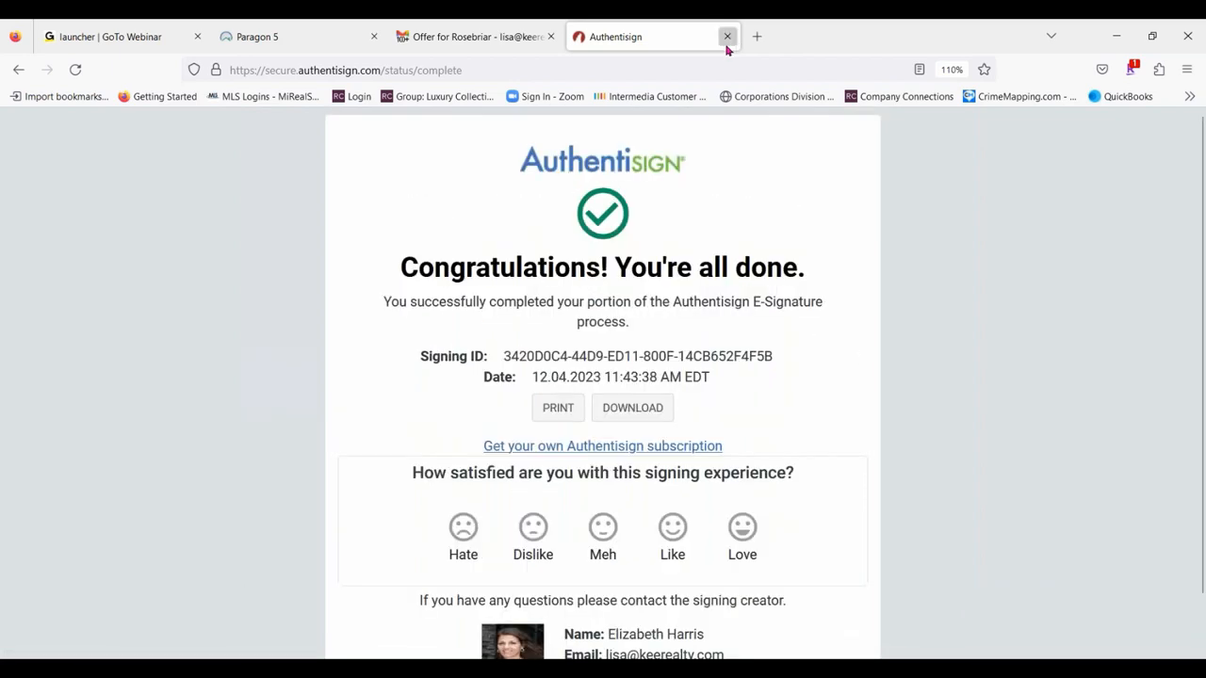
{"action": "left_click", "coordinate": [727, 37]}
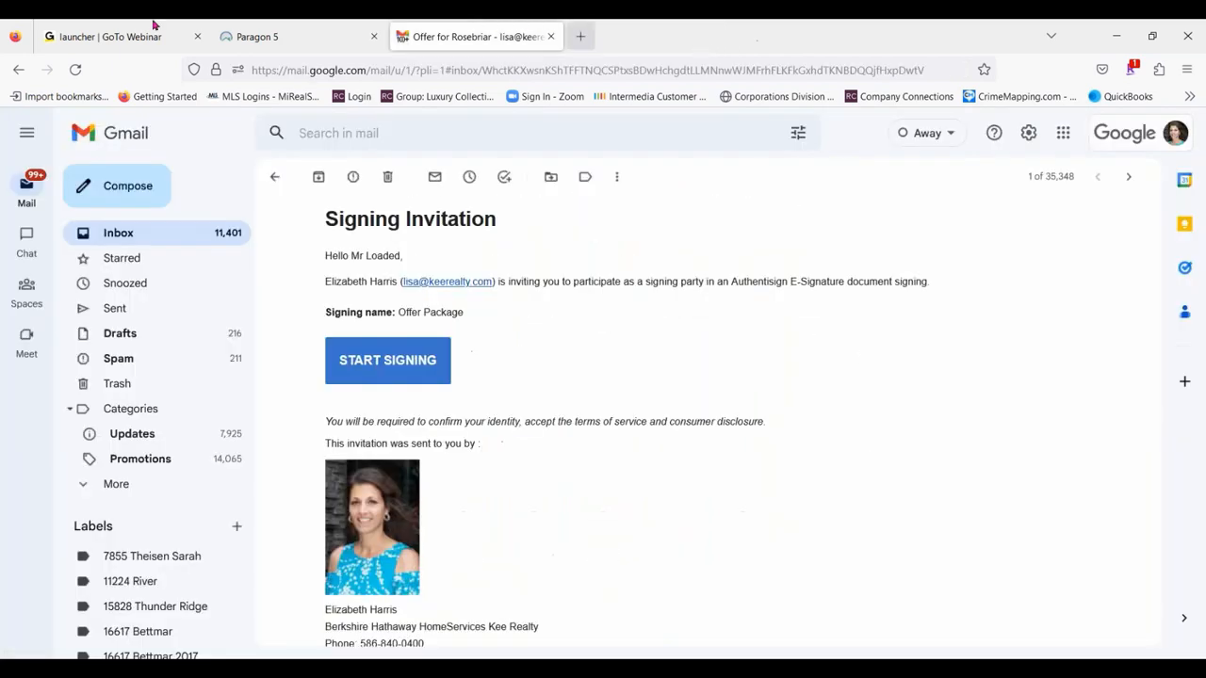
{"action": "left_click", "coordinate": [120, 233]}
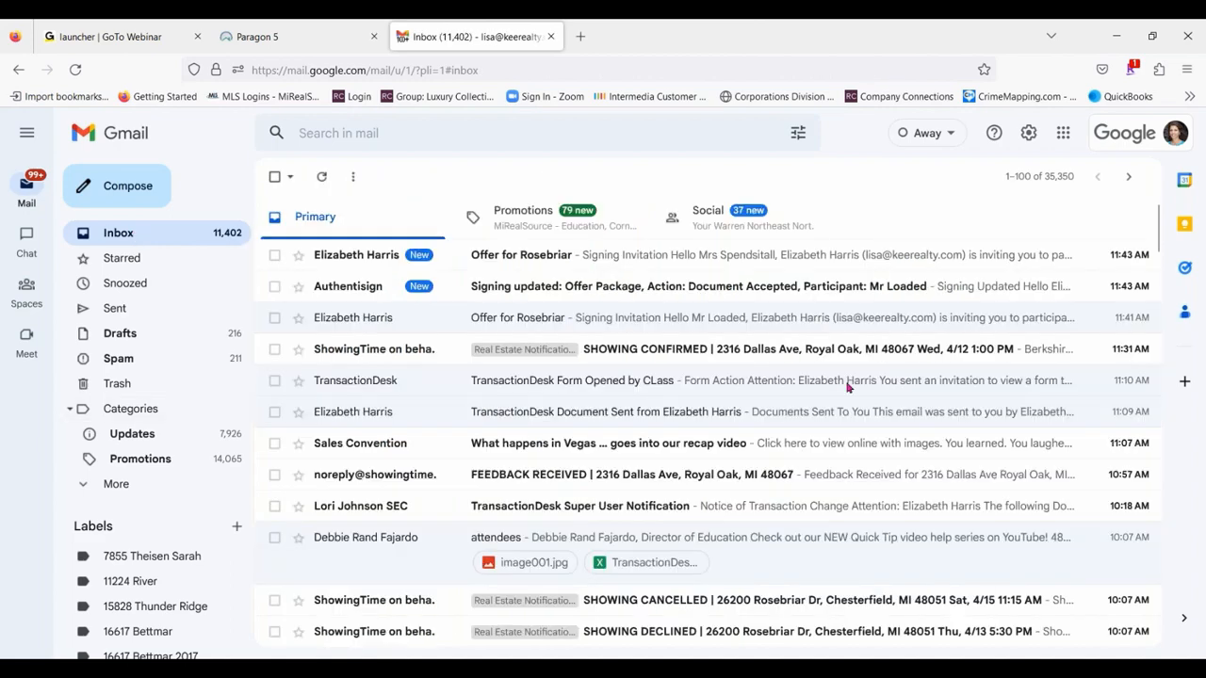
- Read through the "Signing updated: Offer Package" notification email and return to the inbox
{"action": "left_click", "coordinate": [692, 290]}
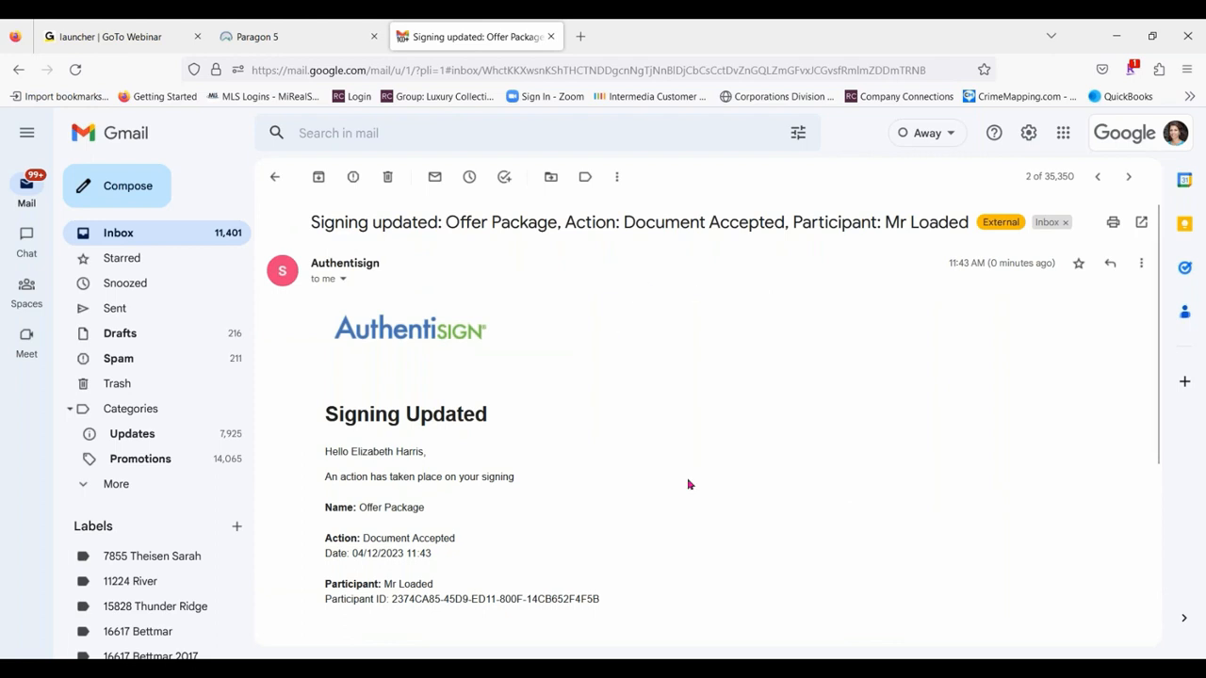
{"action": "scroll", "coordinate": [412, 311], "scroll_direction": "down", "scroll_amount": 3}
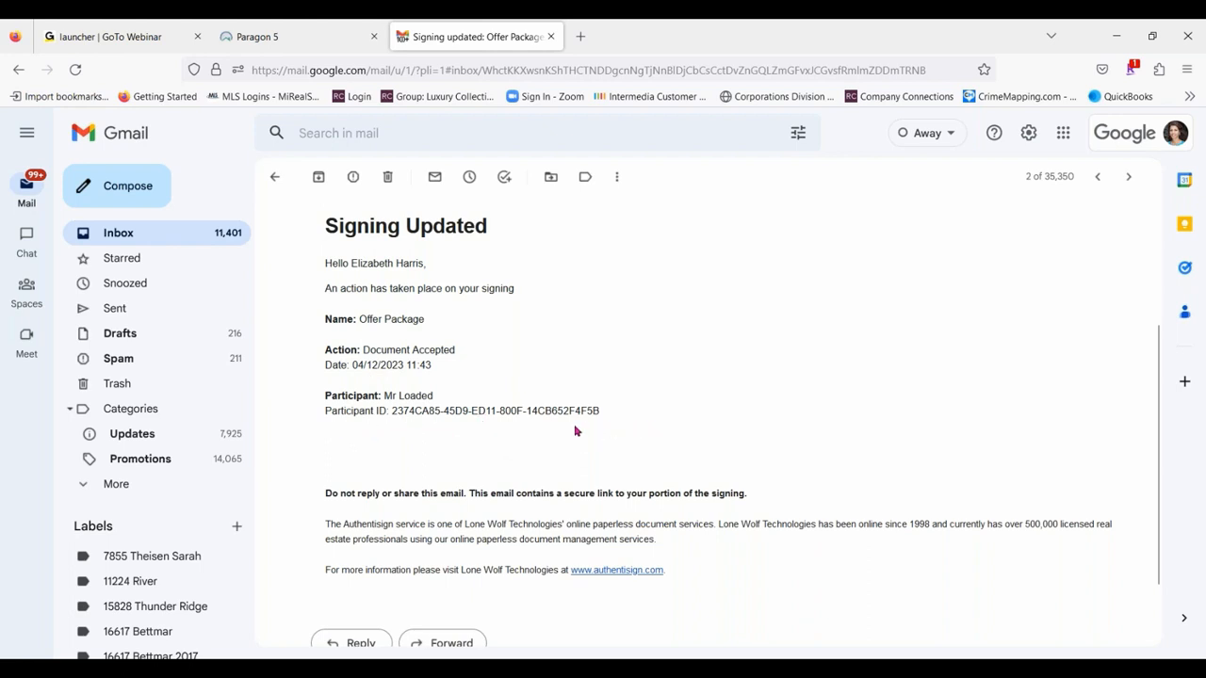
{"action": "scroll", "coordinate": [311, 360], "scroll_direction": "down", "scroll_amount": 2}
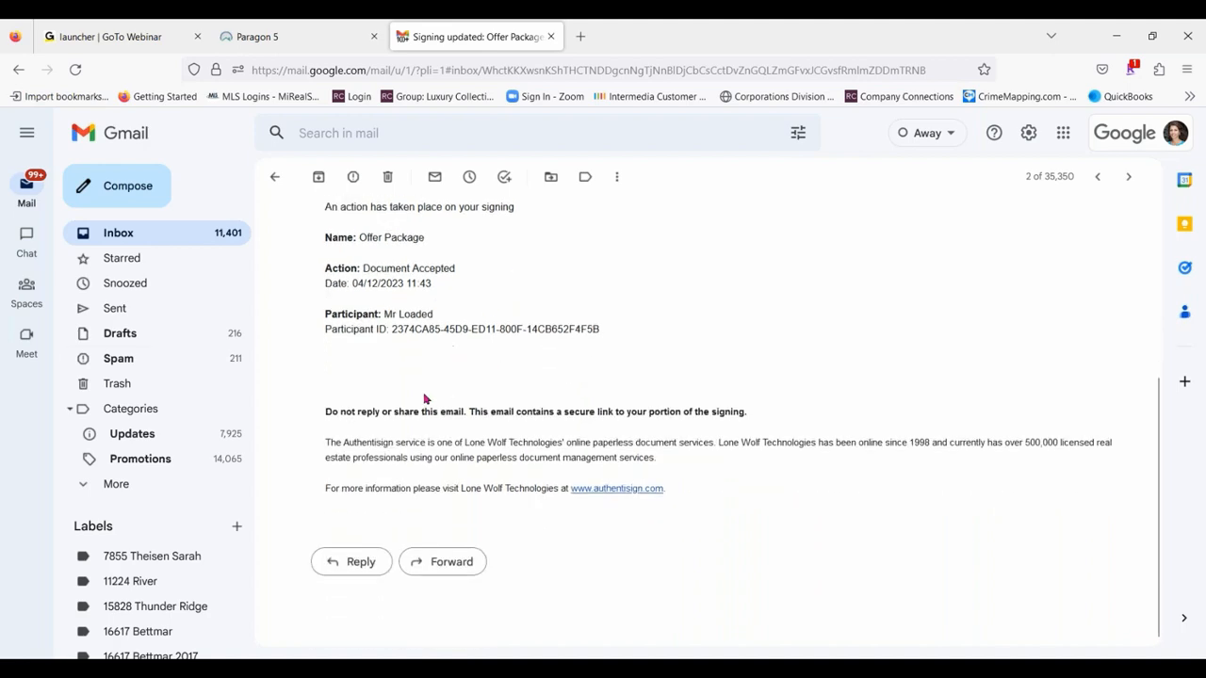
{"action": "scroll", "coordinate": [424, 399], "scroll_direction": "up", "scroll_amount": 3}
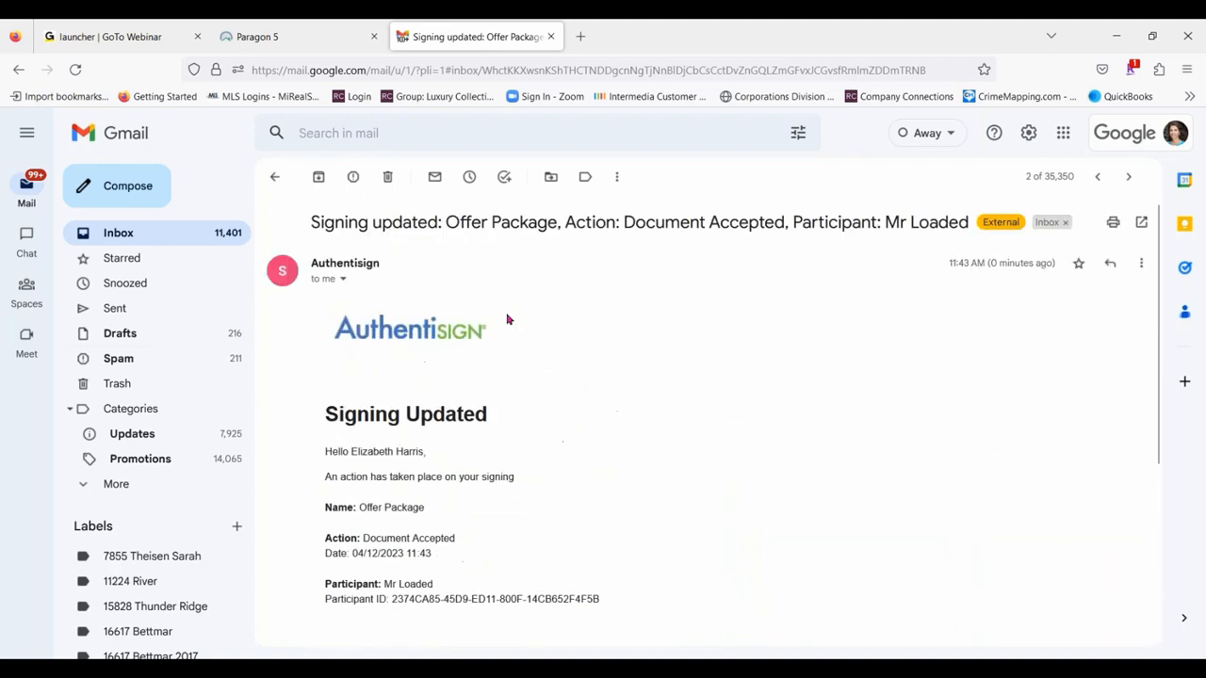
{"action": "left_click", "coordinate": [274, 176]}
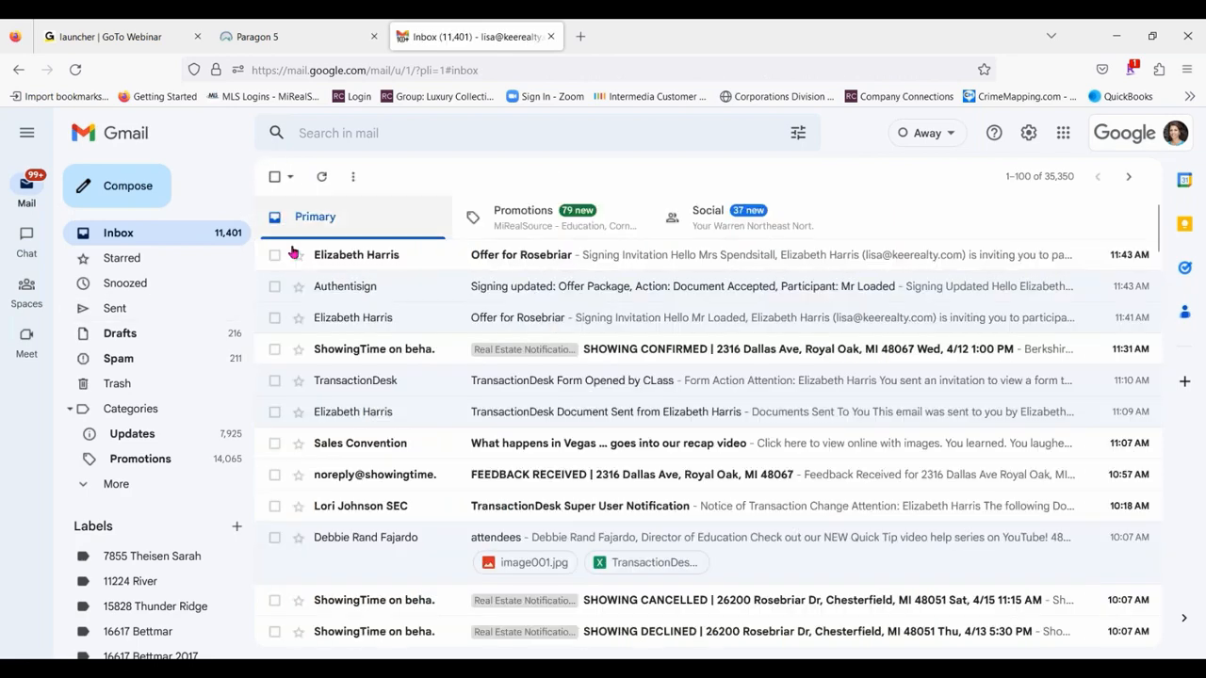
- Start signing from the second purchaser's "Offer for Rosebriar" invitation email and accept the participant acknowledgement
{"action": "left_click", "coordinate": [677, 256]}
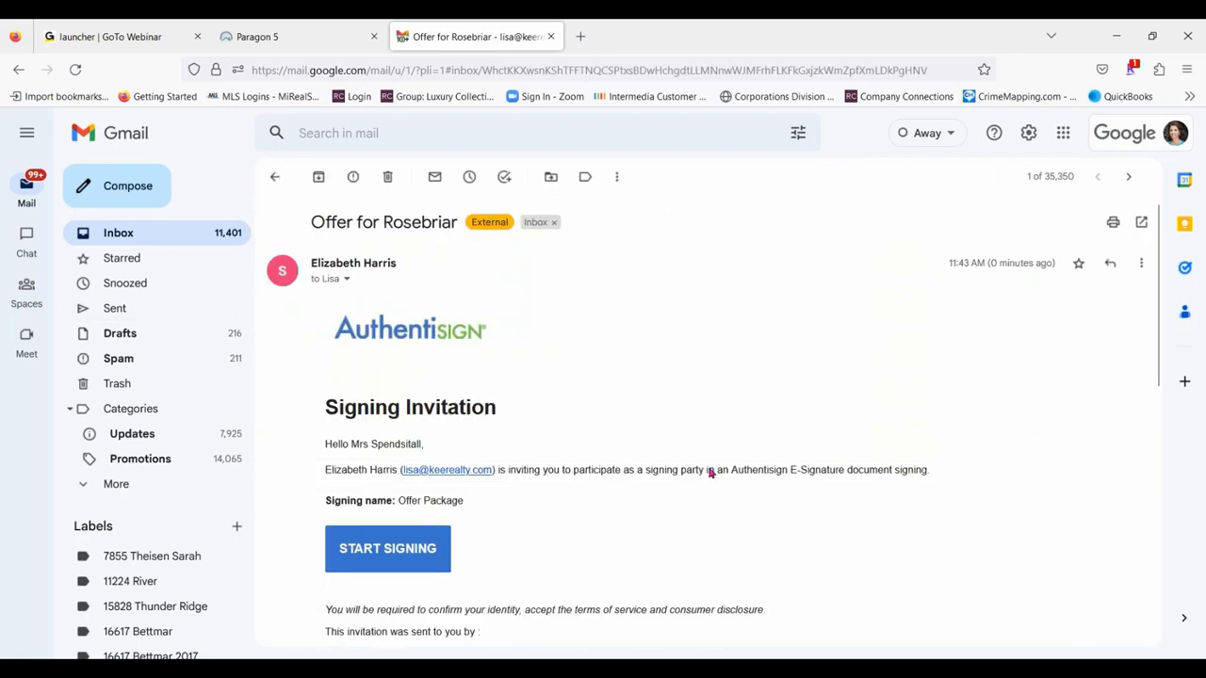
{"action": "scroll", "coordinate": [571, 420], "scroll_direction": "down", "scroll_amount": 4}
{"action": "left_click", "coordinate": [409, 263]}
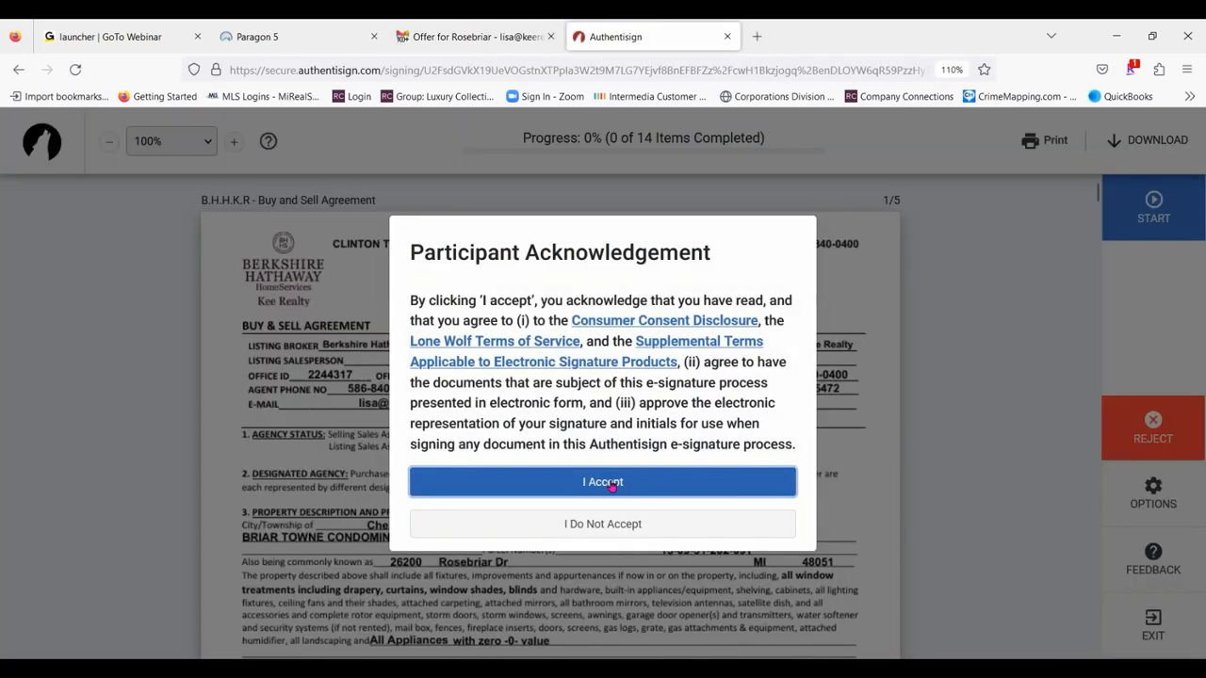
{"action": "left_click", "coordinate": [611, 482]}
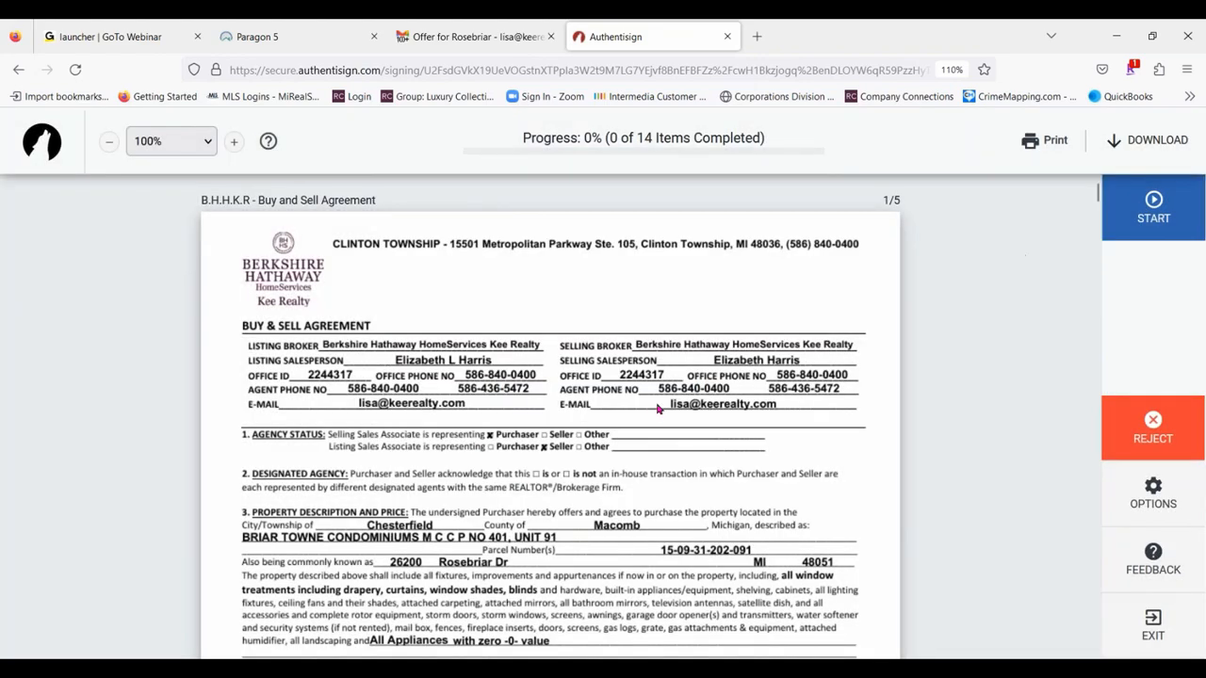
- Bring up the signature creation options for this signer and set the styled signature font to Rouge Script
{"action": "scroll", "coordinate": [685, 368], "scroll_direction": "down", "scroll_amount": 5}
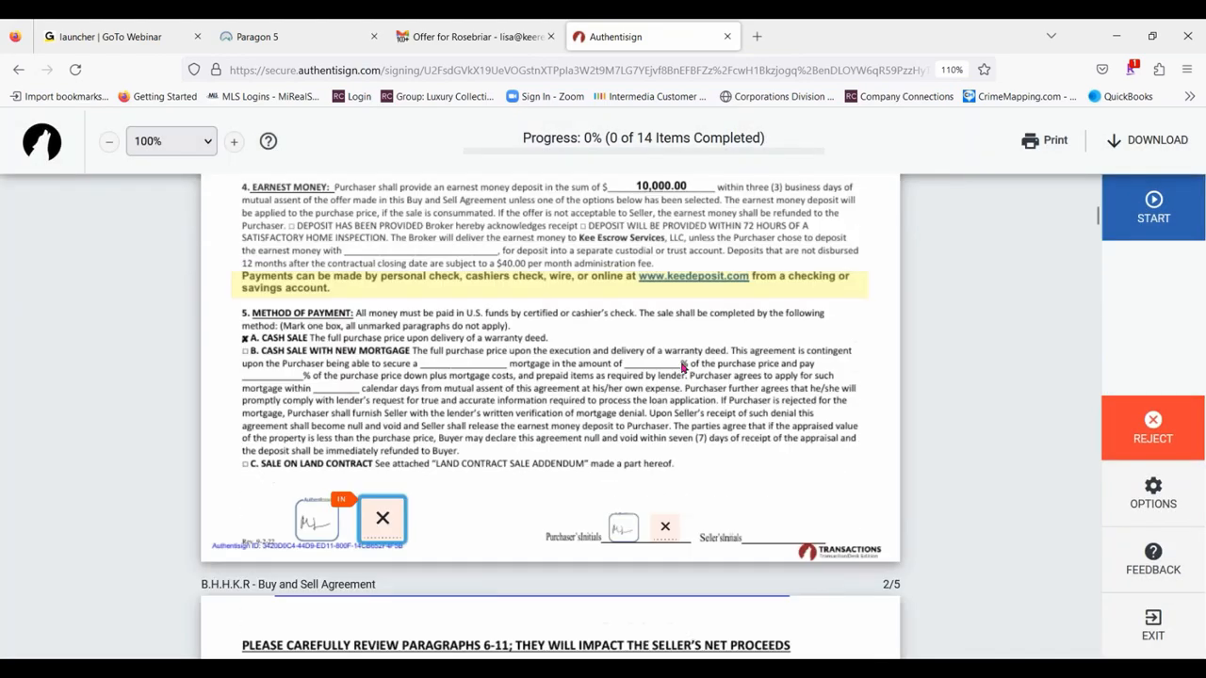
{"action": "scroll", "coordinate": [664, 360], "scroll_direction": "up", "scroll_amount": 3}
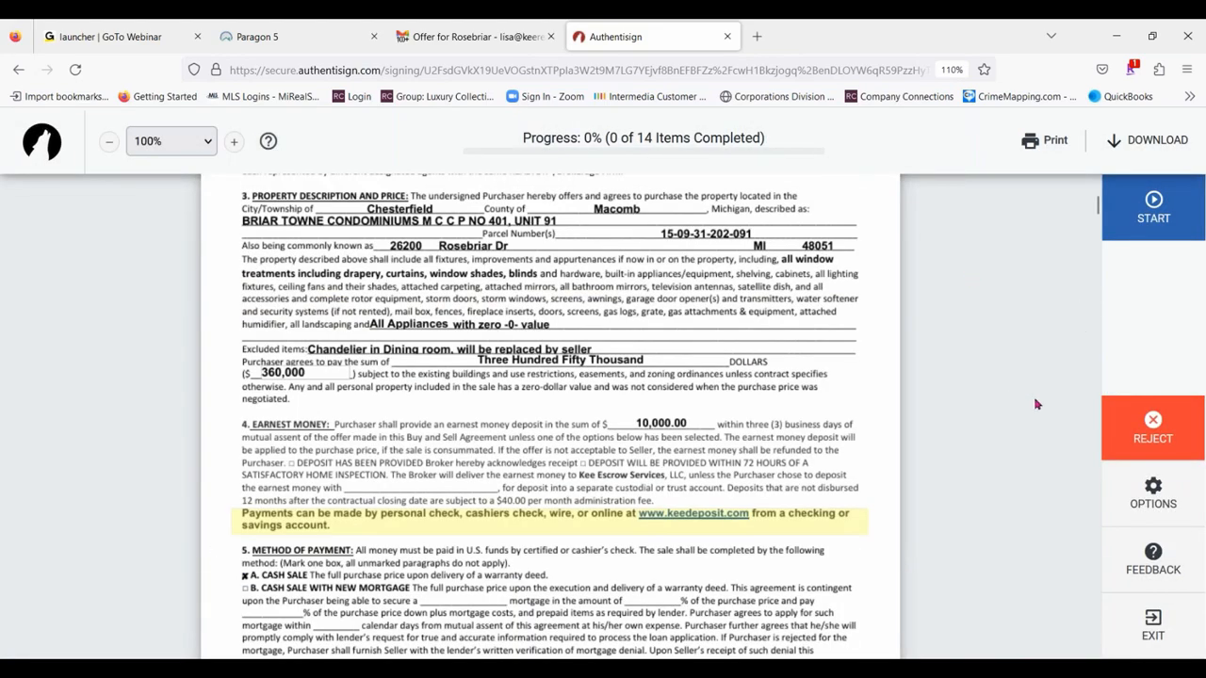
{"action": "left_click", "coordinate": [1165, 504]}
{"action": "left_click", "coordinate": [833, 254]}
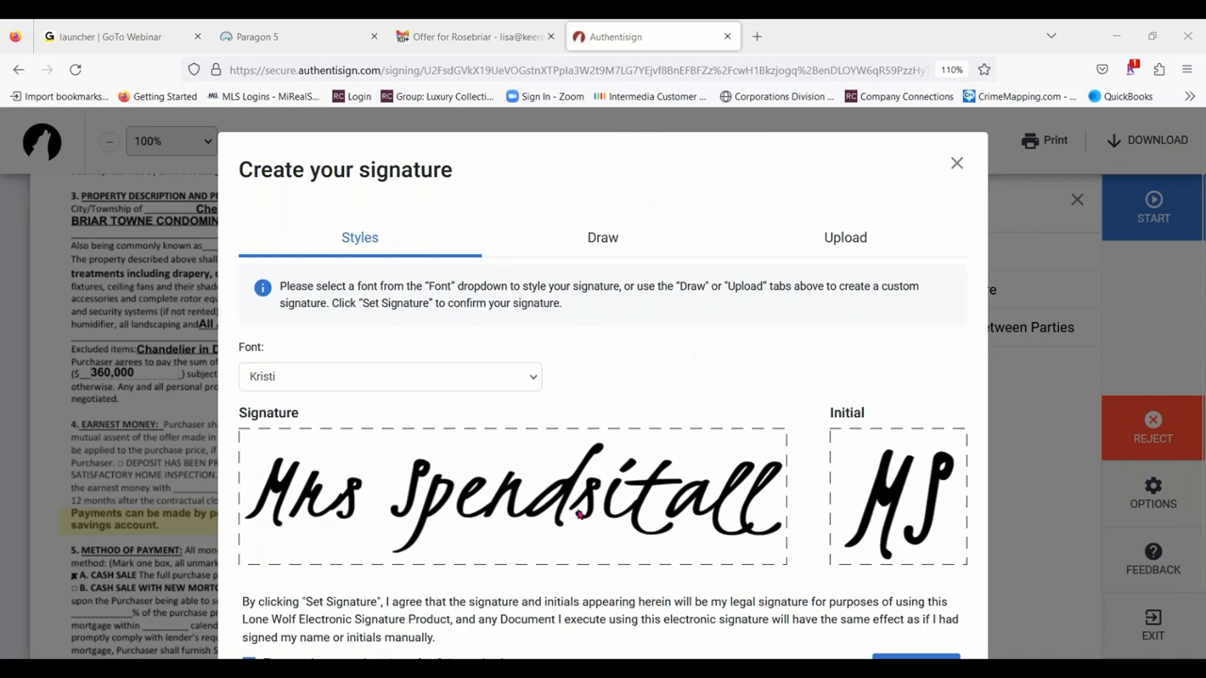
{"action": "left_click", "coordinate": [533, 377]}
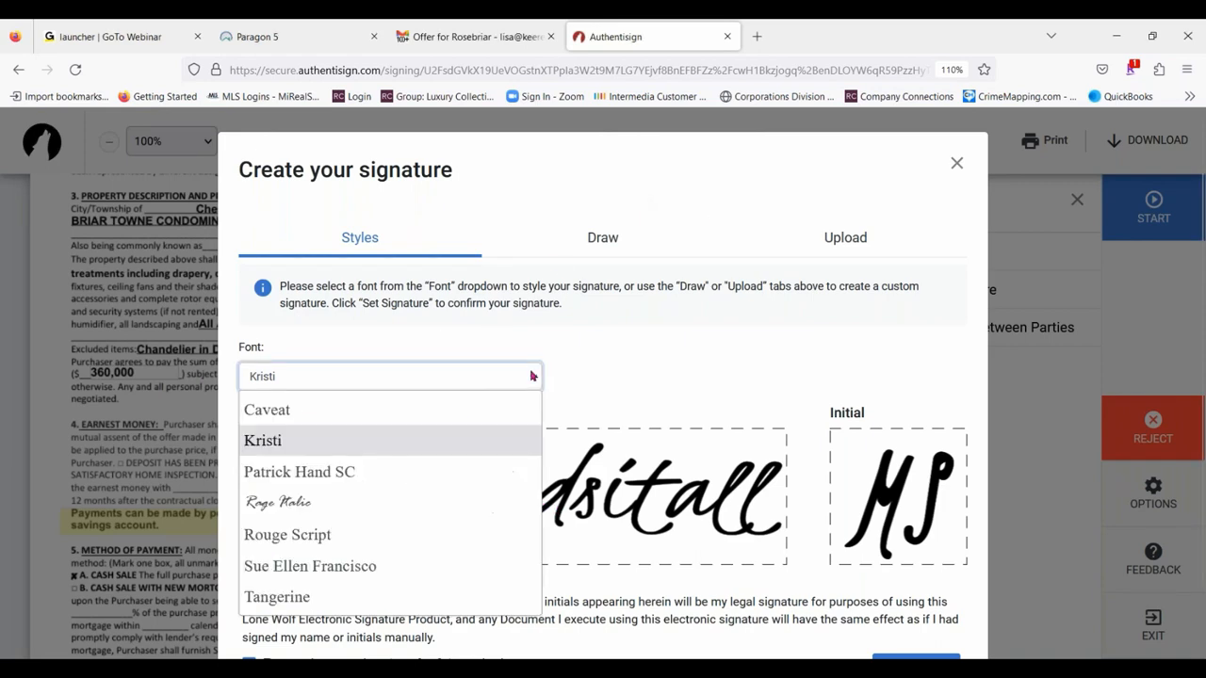
{"action": "left_click", "coordinate": [618, 149]}
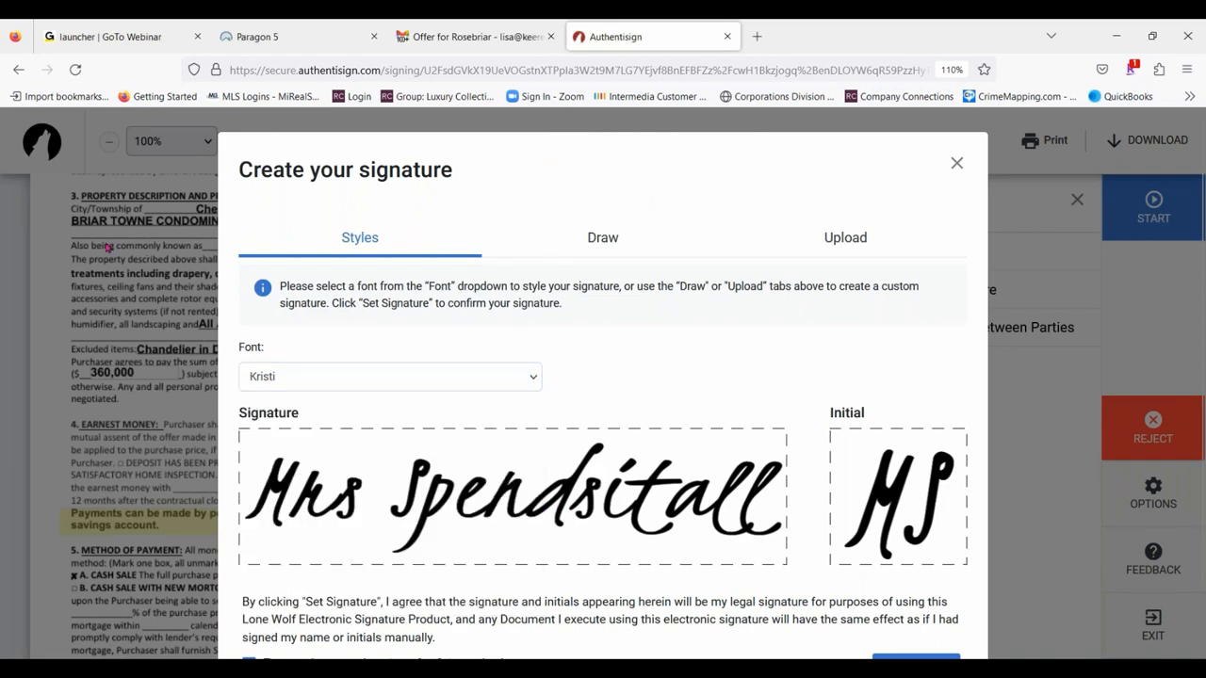
{"action": "left_click", "coordinate": [533, 382]}
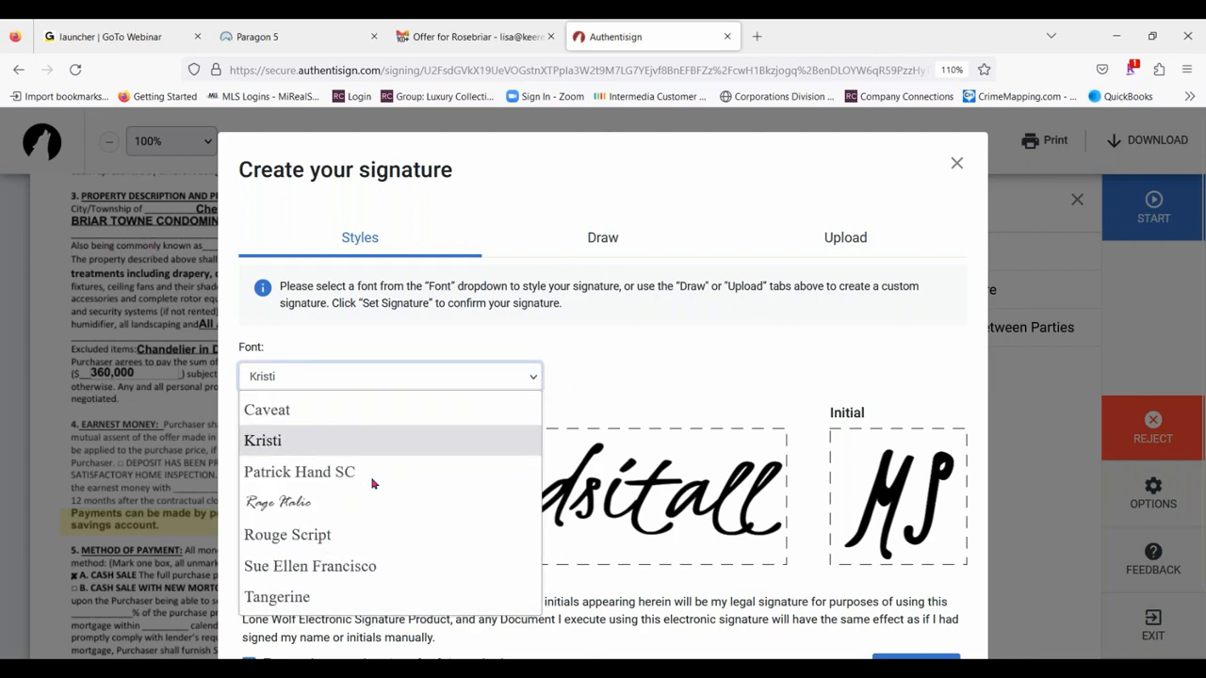
{"action": "left_click", "coordinate": [335, 535]}
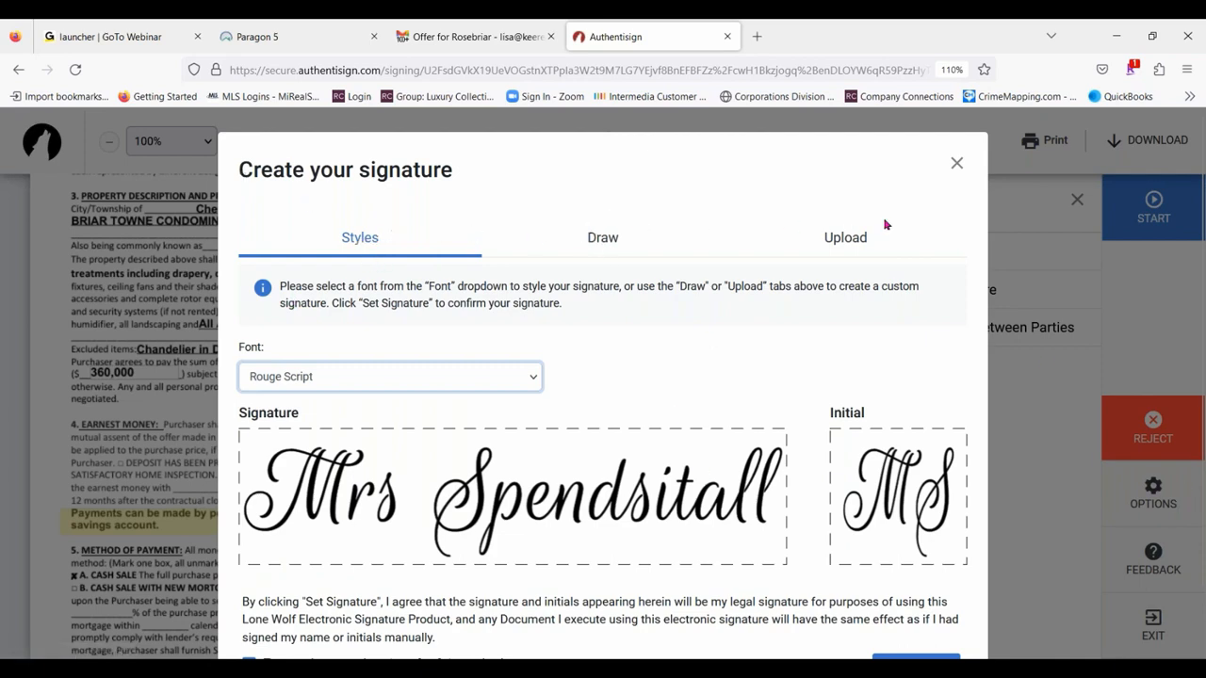
- Draw the signer's full signature and the initials by hand with the width 2 pen
{"action": "left_click", "coordinate": [612, 236]}
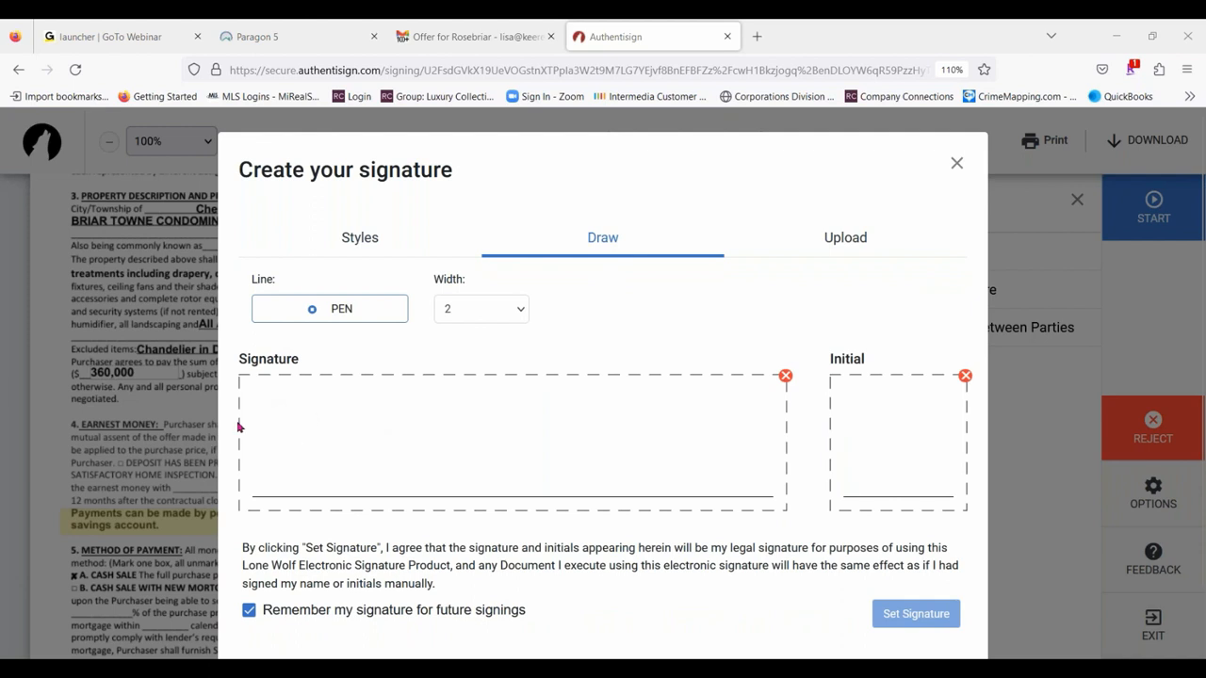
{"action": "mouse_move", "coordinate": [243, 421]}
{"action": "left_mouse_down"}
{"action": "mouse_move", "coordinate": [254, 477]}
{"action": "mouse_move", "coordinate": [315, 447]}
{"action": "mouse_move", "coordinate": [368, 476]}
{"action": "left_mouse_up"}
{"action": "left_click", "coordinate": [367, 478]}
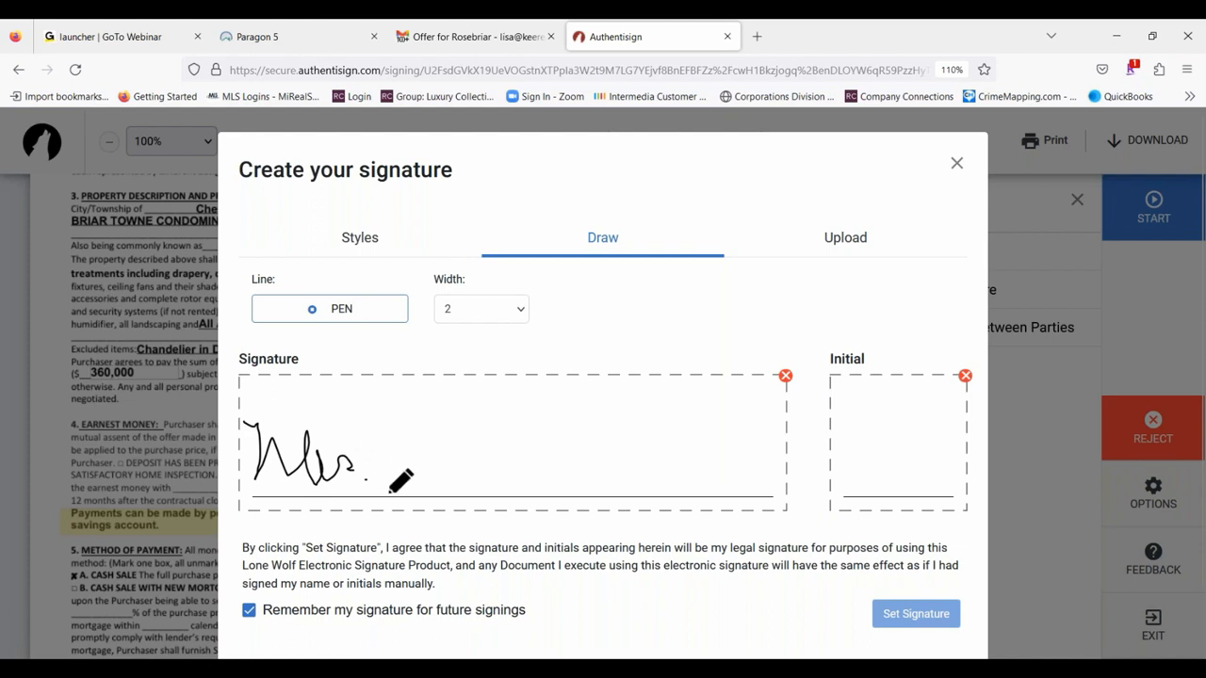
{"action": "mouse_move", "coordinate": [406, 400]}
{"action": "left_mouse_down"}
{"action": "mouse_move", "coordinate": [444, 450]}
{"action": "mouse_move", "coordinate": [432, 443]}
{"action": "mouse_move", "coordinate": [751, 442]}
{"action": "left_mouse_up"}
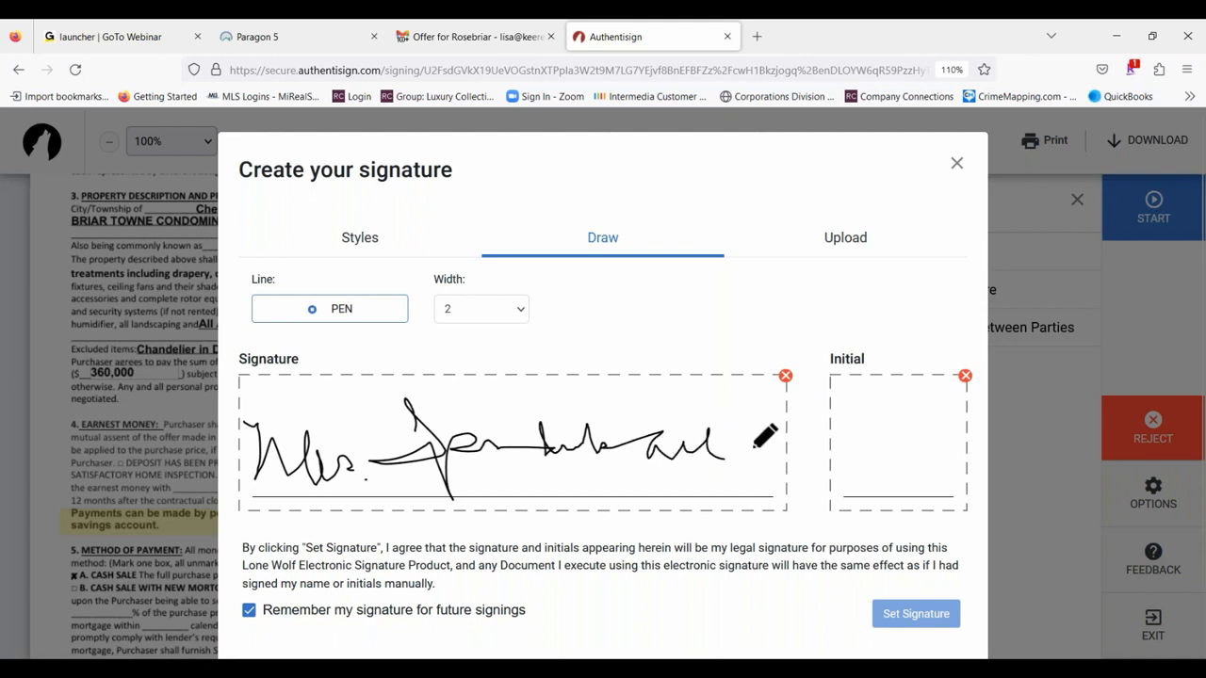
{"action": "left_click_drag", "start_coordinate": [568, 431], "coordinate": [649, 422]}
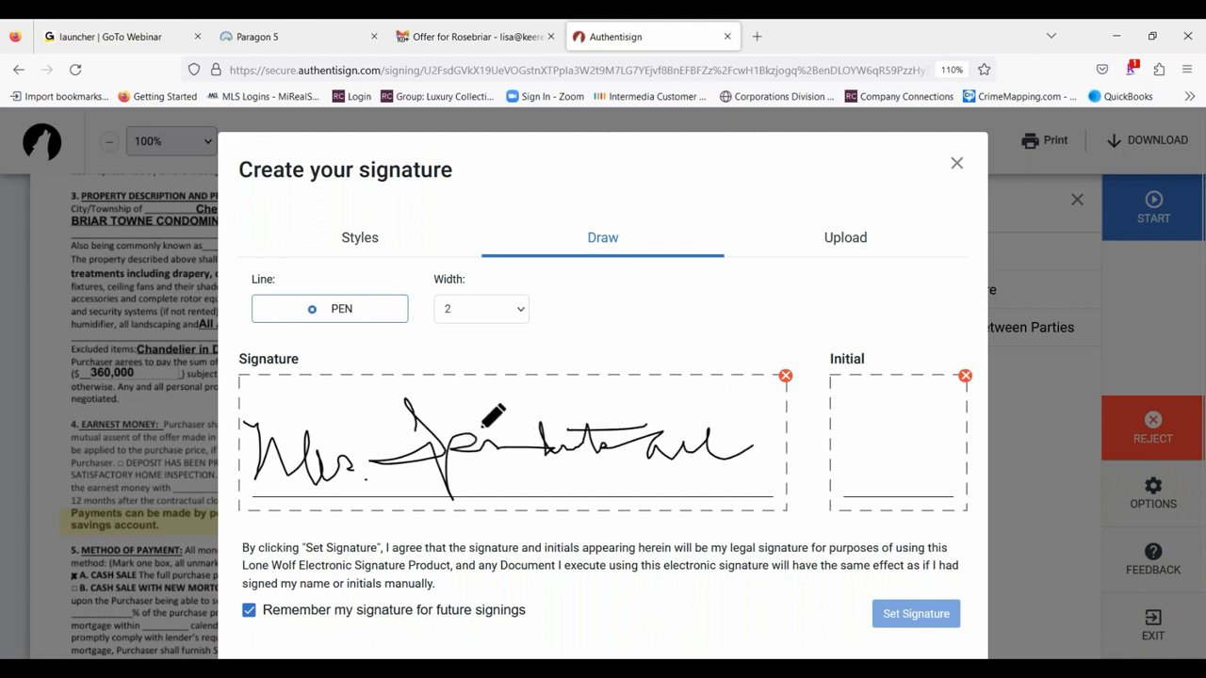
{"action": "mouse_move", "coordinate": [859, 412]}
{"action": "left_mouse_down"}
{"action": "mouse_move", "coordinate": [855, 457]}
{"action": "mouse_move", "coordinate": [906, 443]}
{"action": "mouse_move", "coordinate": [958, 482]}
{"action": "left_mouse_up"}
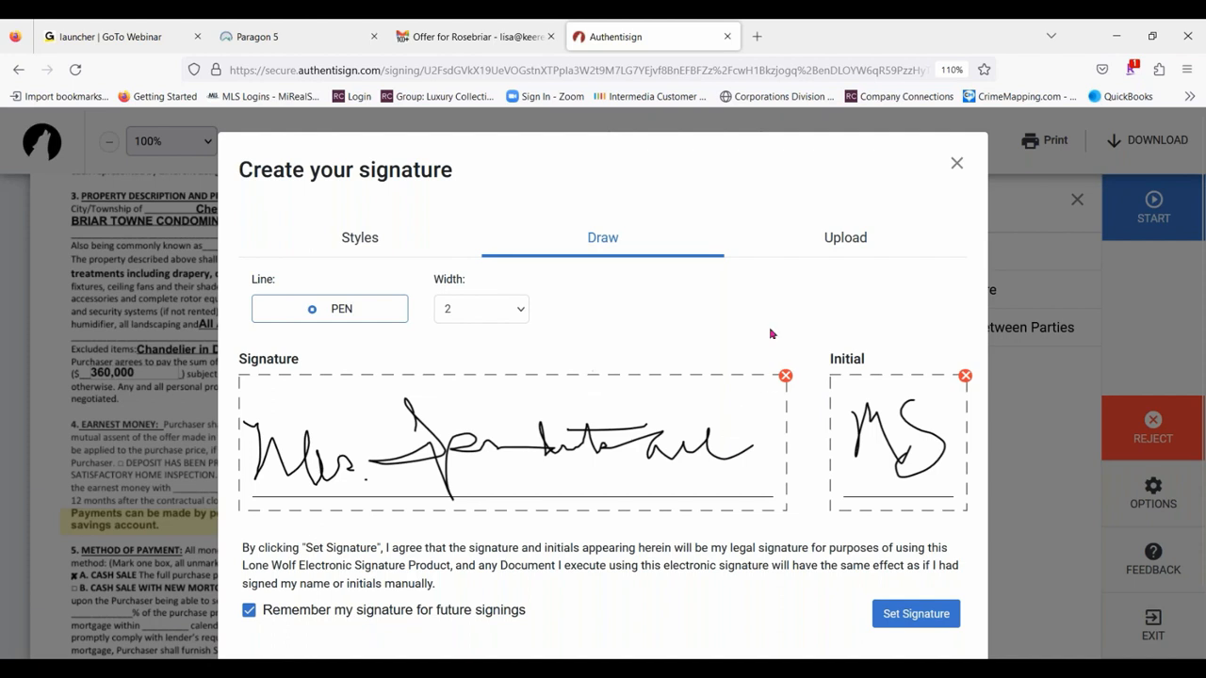
- Clear the hand-drawn signature and redraw it in the signature box
{"action": "left_click", "coordinate": [784, 375]}
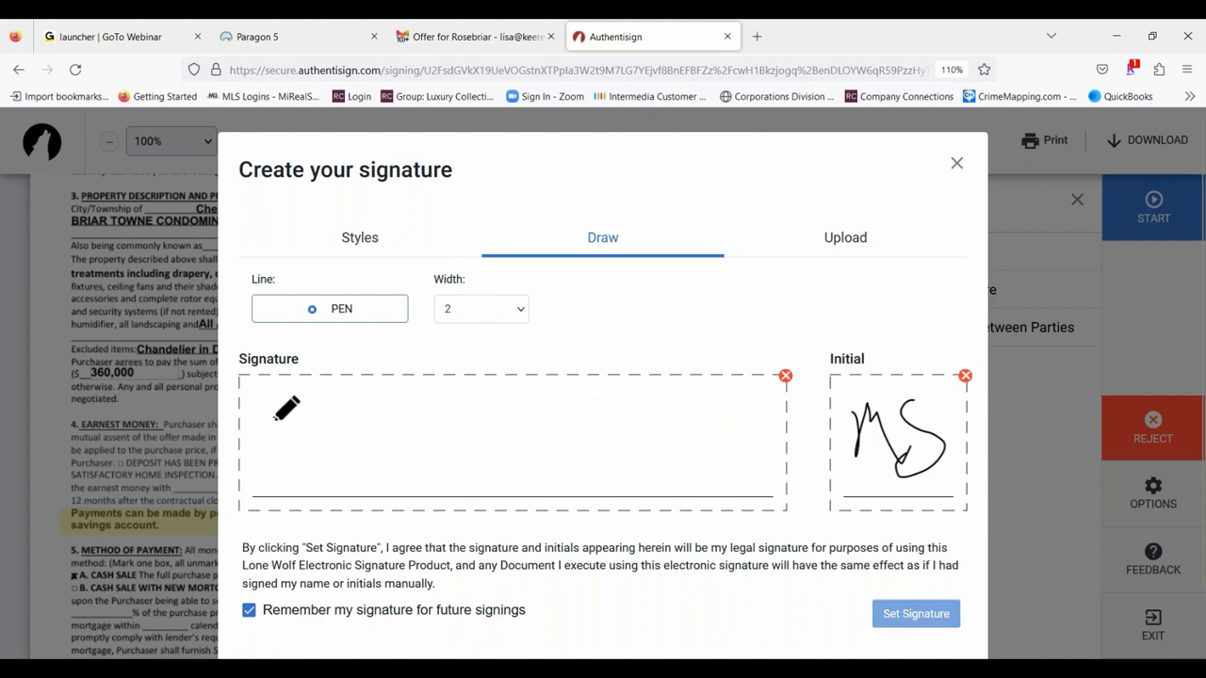
{"action": "left_click_drag", "start_coordinate": [273, 414], "coordinate": [338, 415]}
{"action": "mouse_move", "coordinate": [346, 467]}
{"action": "left_mouse_down"}
{"action": "mouse_move", "coordinate": [361, 448]}
{"action": "mouse_move", "coordinate": [380, 460]}
{"action": "mouse_move", "coordinate": [415, 409]}
{"action": "mouse_move", "coordinate": [445, 480]}
{"action": "left_mouse_up"}
{"action": "mouse_move", "coordinate": [380, 459]}
{"action": "left_mouse_down"}
{"action": "mouse_move", "coordinate": [476, 448]}
{"action": "mouse_move", "coordinate": [519, 417]}
{"action": "mouse_move", "coordinate": [553, 457]}
{"action": "mouse_move", "coordinate": [672, 428]}
{"action": "mouse_move", "coordinate": [786, 450]}
{"action": "left_mouse_up"}
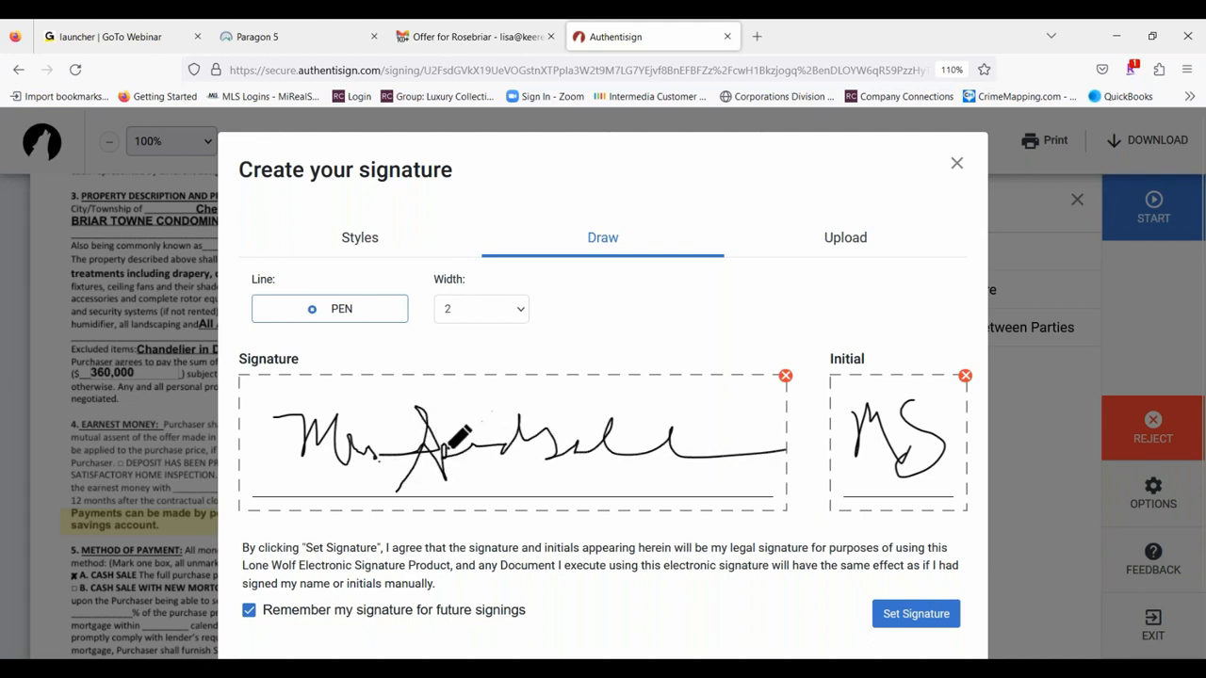
{"action": "left_click", "coordinate": [539, 411]}
- Set the signature drawing pen's width to 4
{"action": "left_click", "coordinate": [449, 307]}
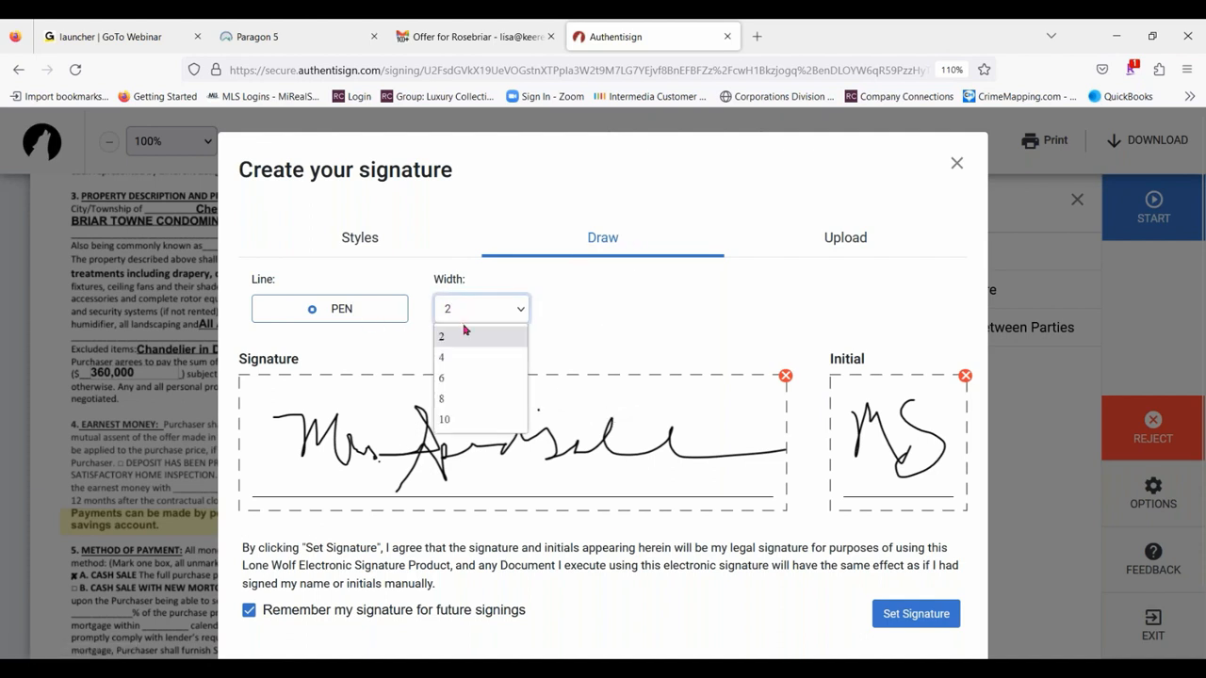
{"action": "left_click", "coordinate": [453, 366]}
{"action": "left_click", "coordinate": [389, 312]}
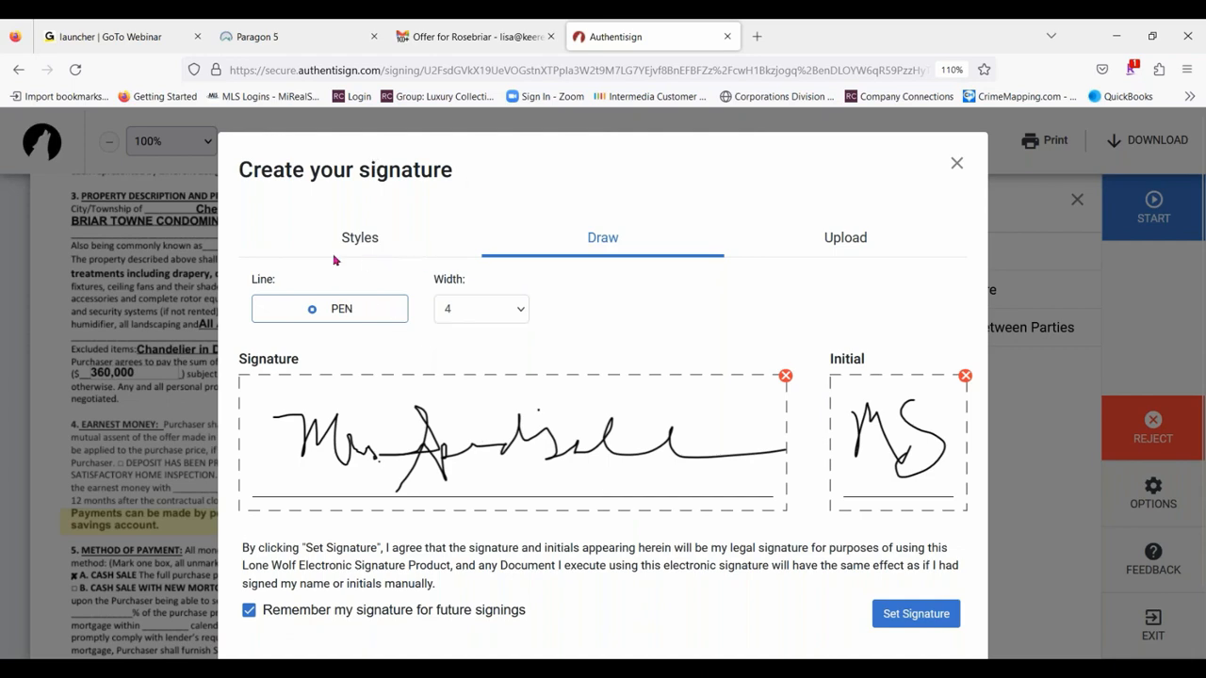
- Return to the styled version and adopt the Rouge Script signature and initials for the signing
{"action": "left_click", "coordinate": [359, 241]}
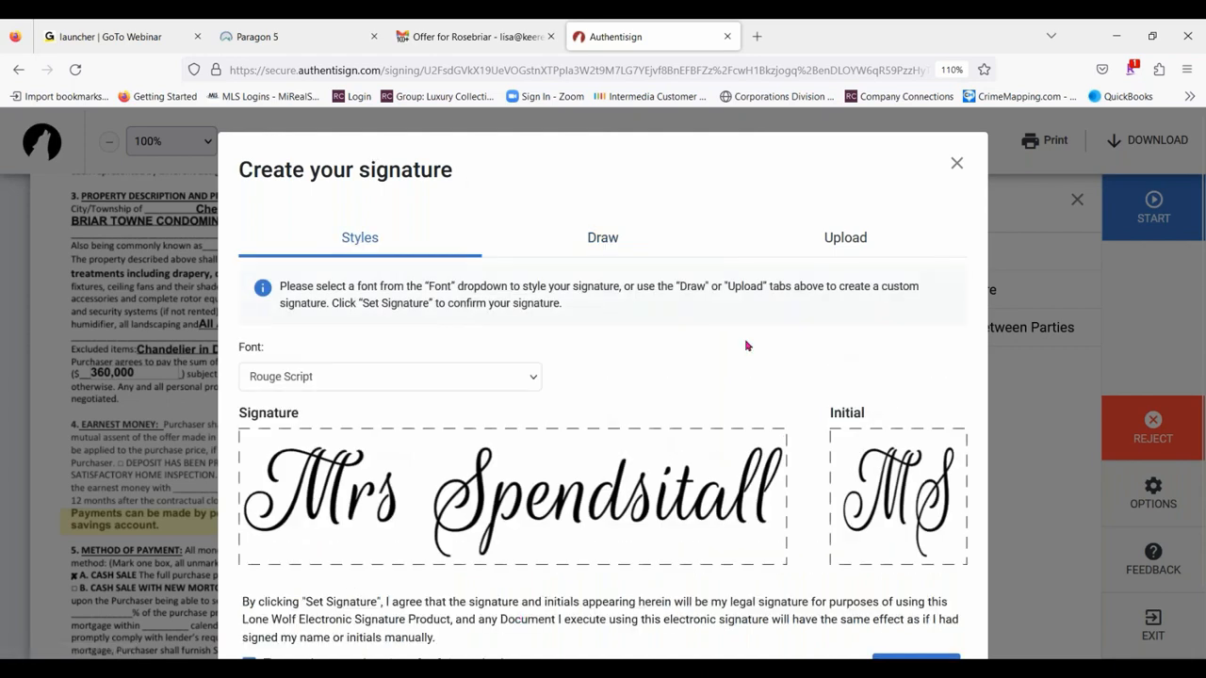
{"action": "scroll", "coordinate": [789, 419], "scroll_direction": "down", "scroll_amount": 2}
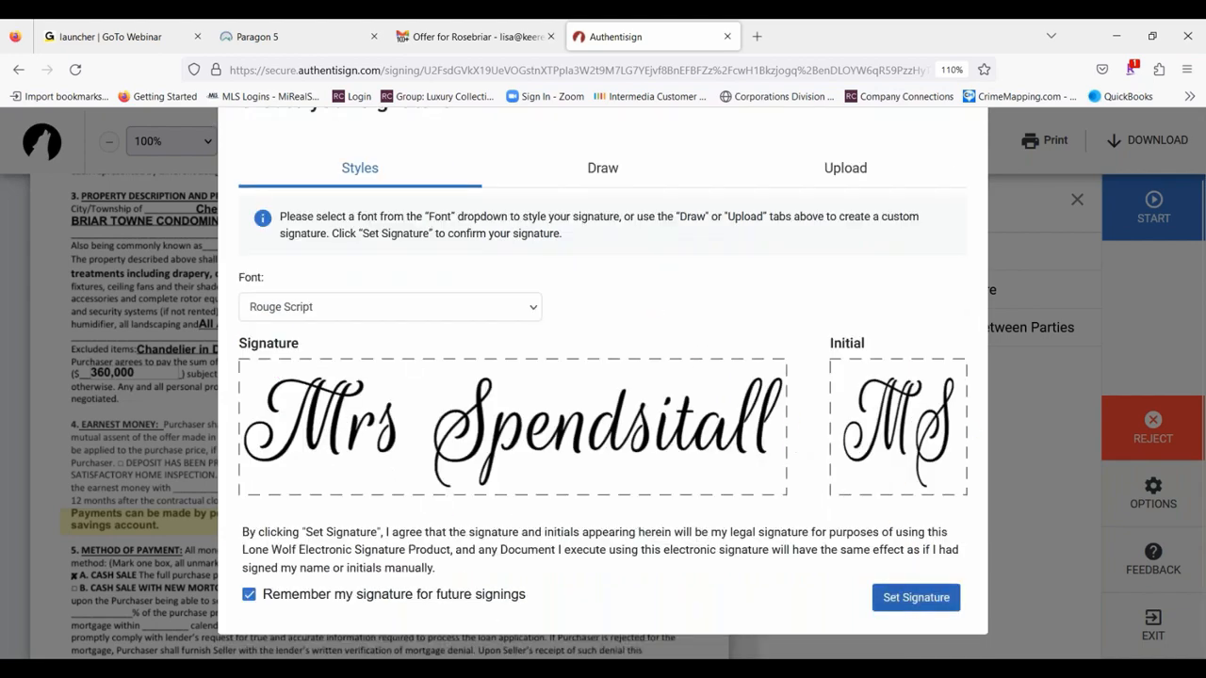
{"action": "left_click", "coordinate": [912, 600]}
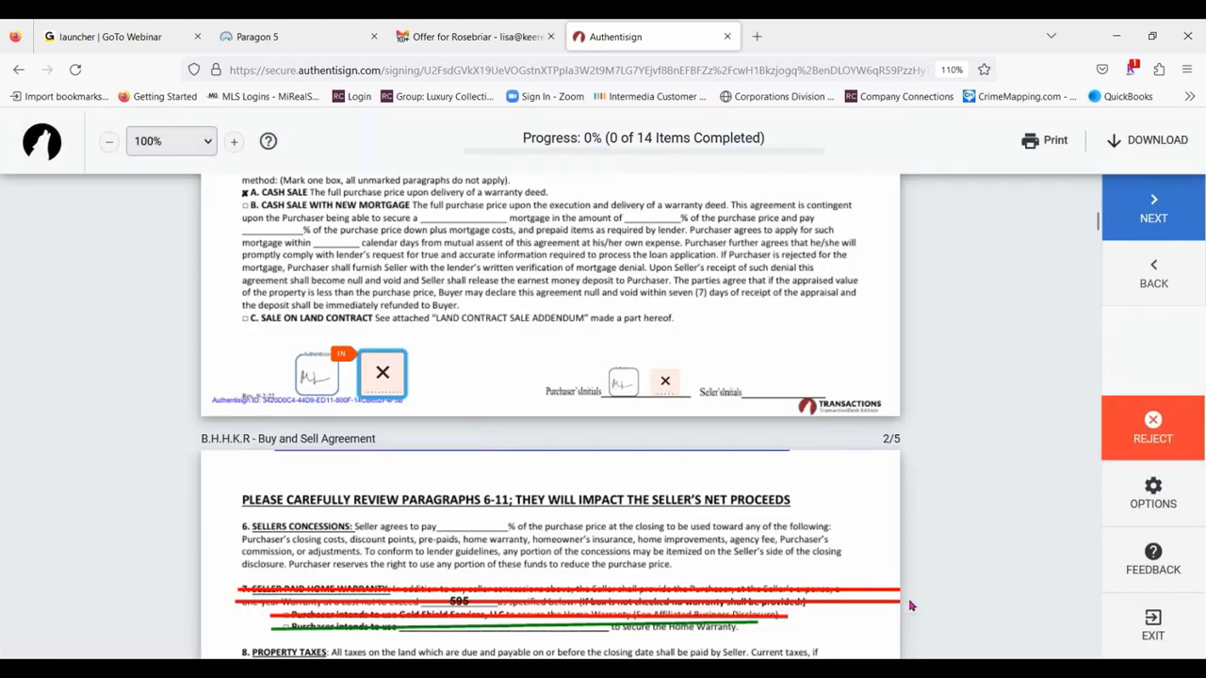
- Place the second purchaser's initials in the marked fields on pages 1 to 4 of the Buy and Sell Agreement
{"action": "left_click", "coordinate": [382, 384]}
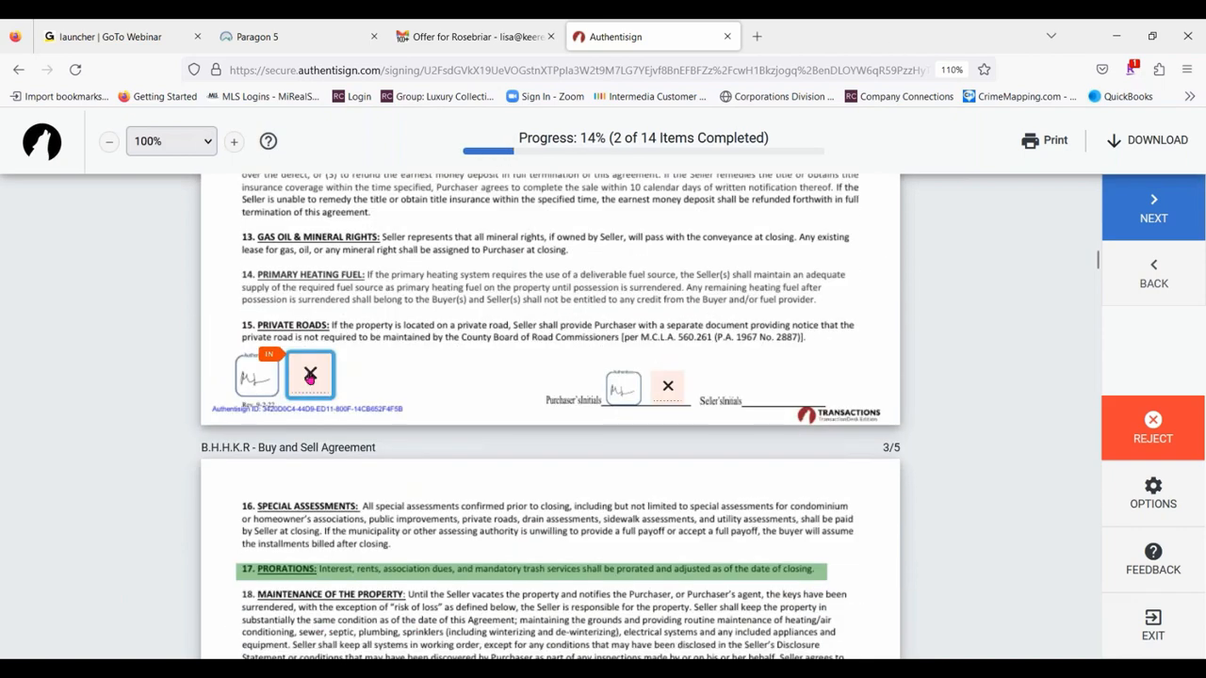
{"action": "left_click", "coordinate": [310, 377]}
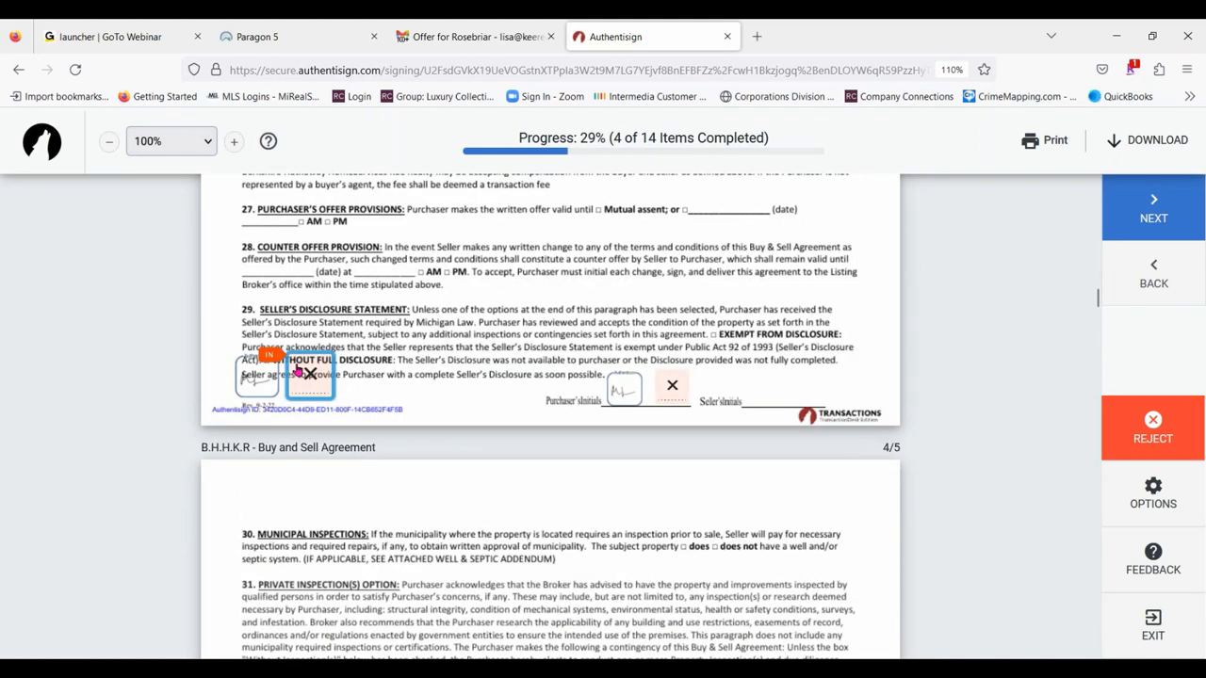
{"action": "left_click", "coordinate": [303, 374]}
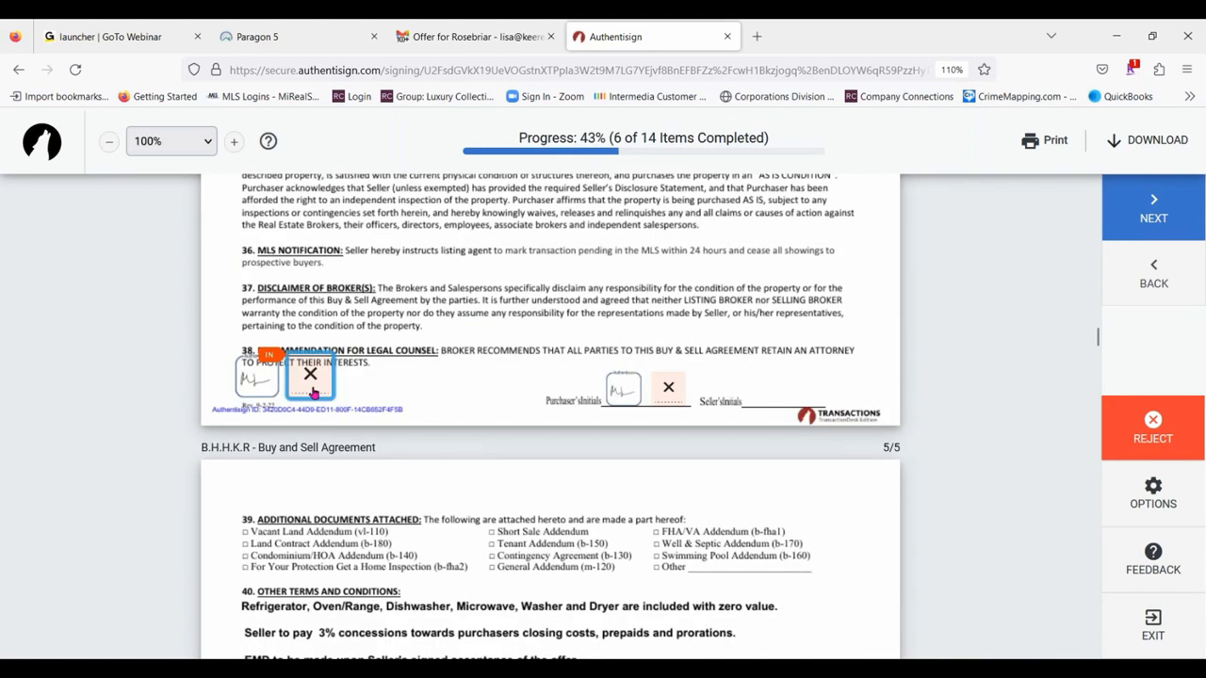
{"action": "left_click", "coordinate": [313, 393]}
{"action": "left_click", "coordinate": [664, 376]}
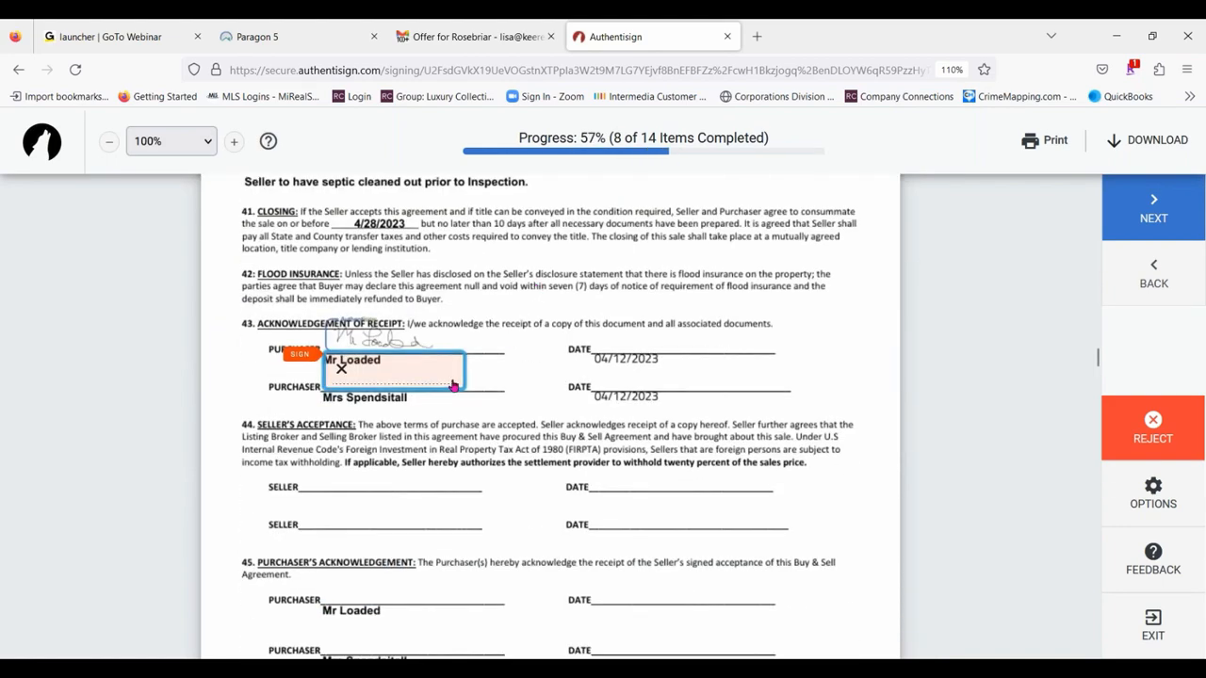
- Sign the second purchaser's Acknowledgement of Receipt line and fill in the text field beneath the Purchaser's Acknowledgement section
{"action": "left_click", "coordinate": [432, 373]}
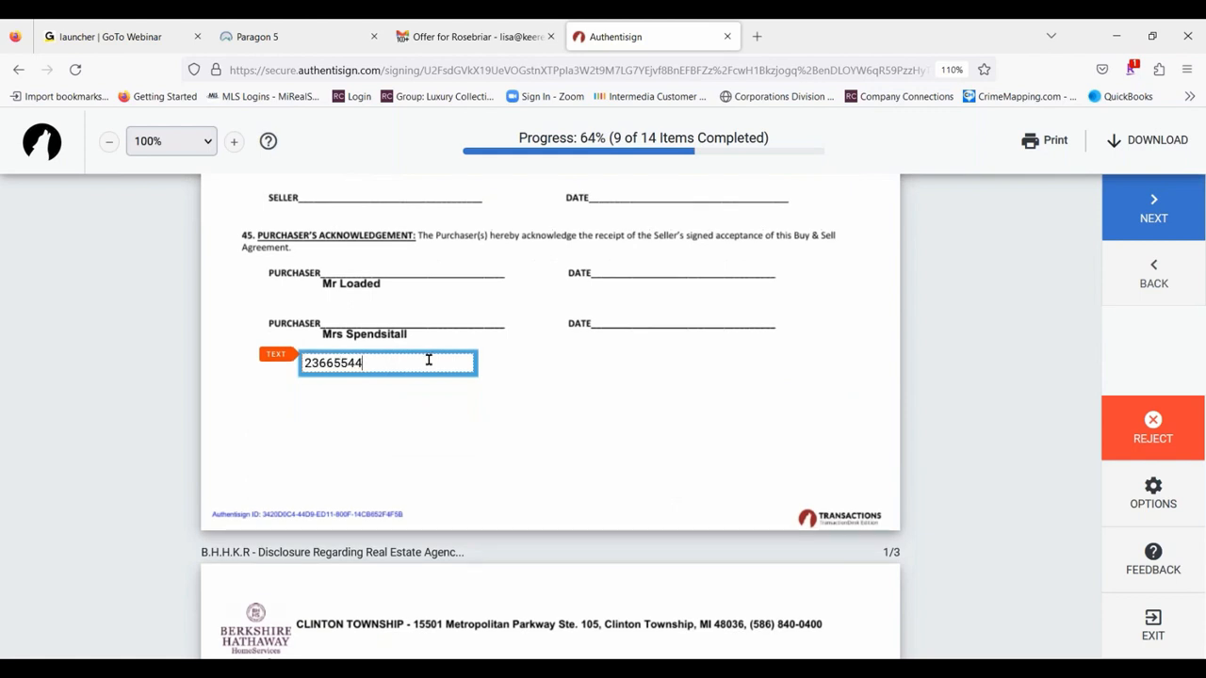
{"action": "left_click", "coordinate": [534, 387]}
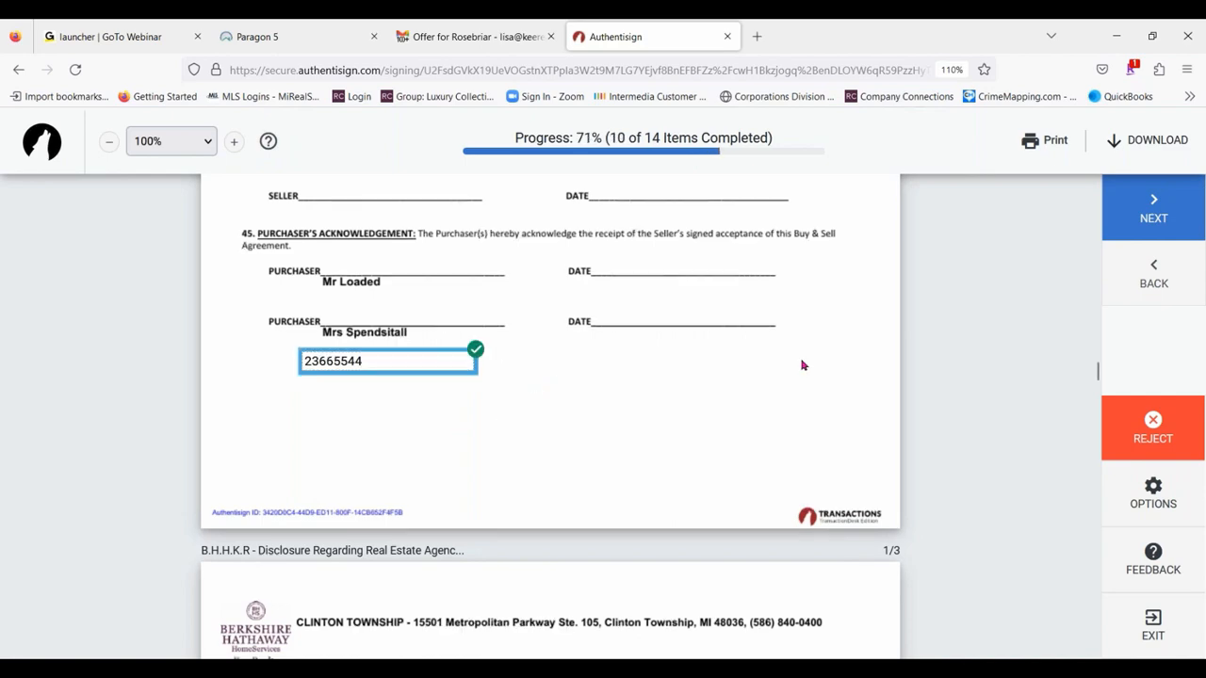
{"action": "left_click", "coordinate": [1202, 222]}
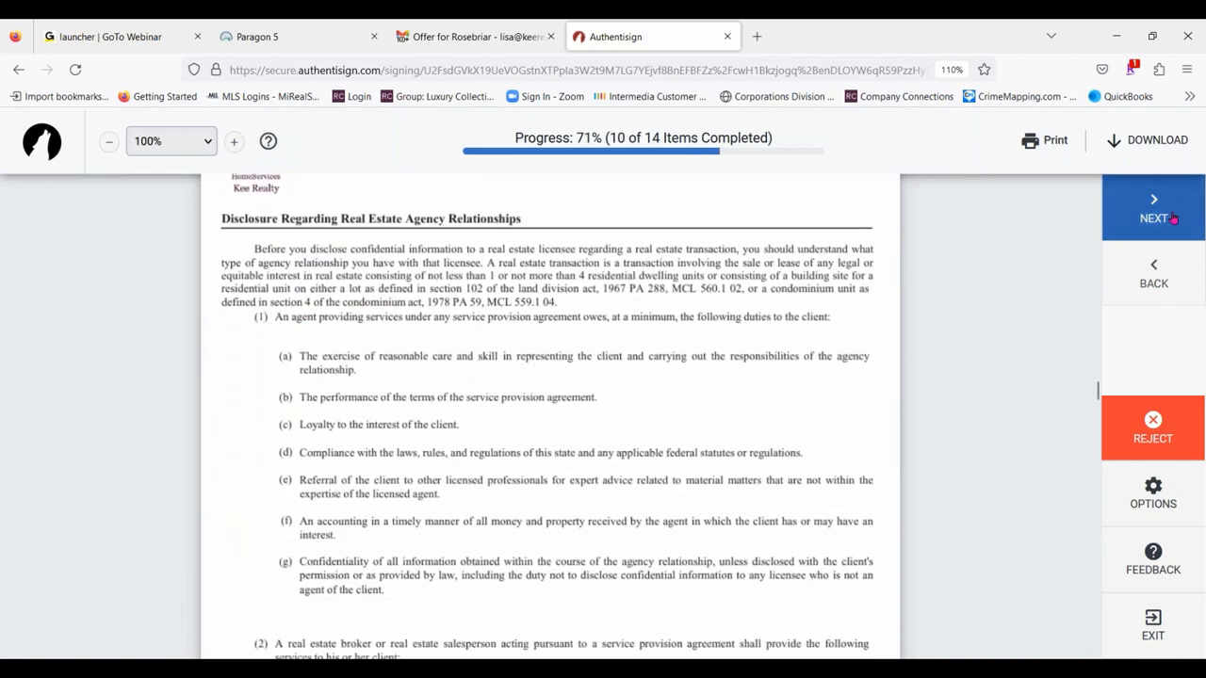
- Complete the second purchaser's signing by signing and initialing the remaining disclosures, initialing option (i), the 10-day inspection opportunity, on the Lead Based Paint Disclosure
{"action": "left_click", "coordinate": [688, 372]}
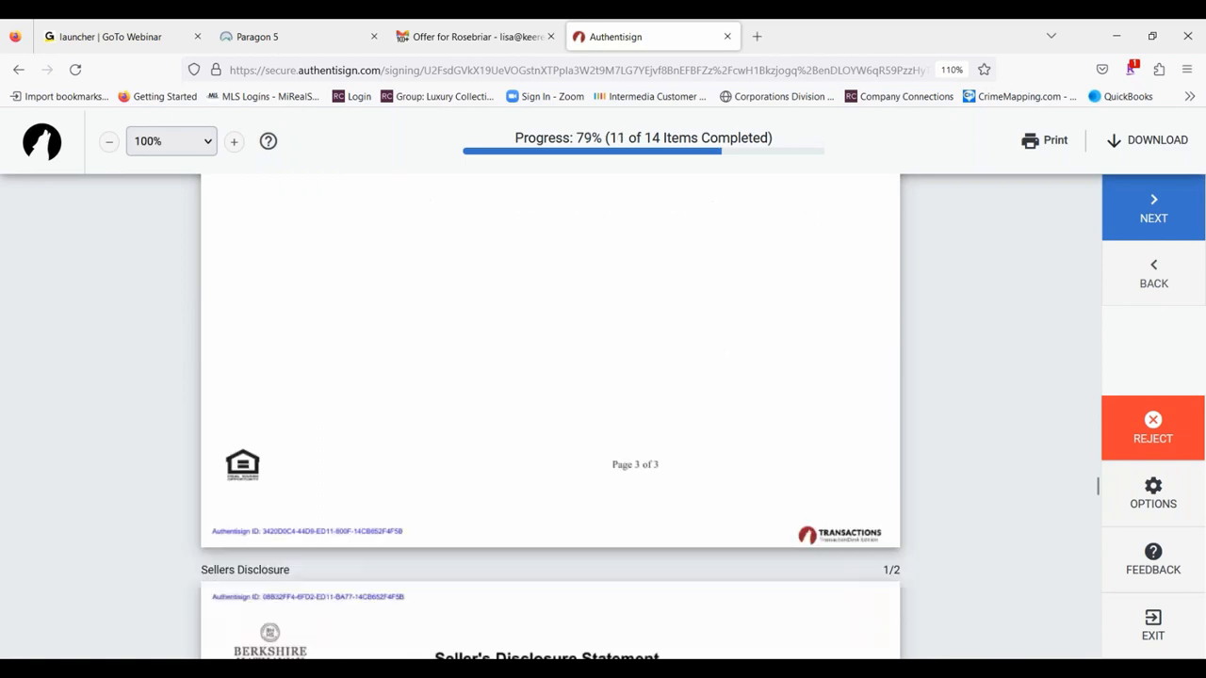
{"action": "left_click", "coordinate": [878, 374]}
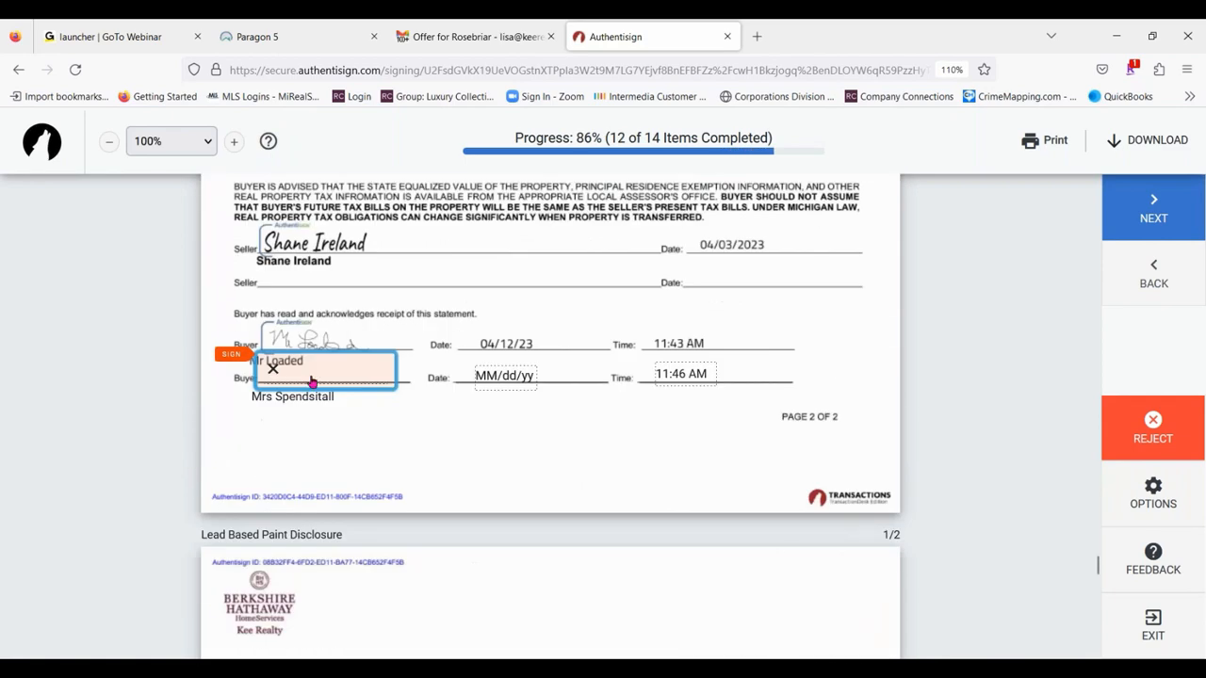
{"action": "left_click", "coordinate": [312, 380]}
{"action": "left_click", "coordinate": [268, 371]}
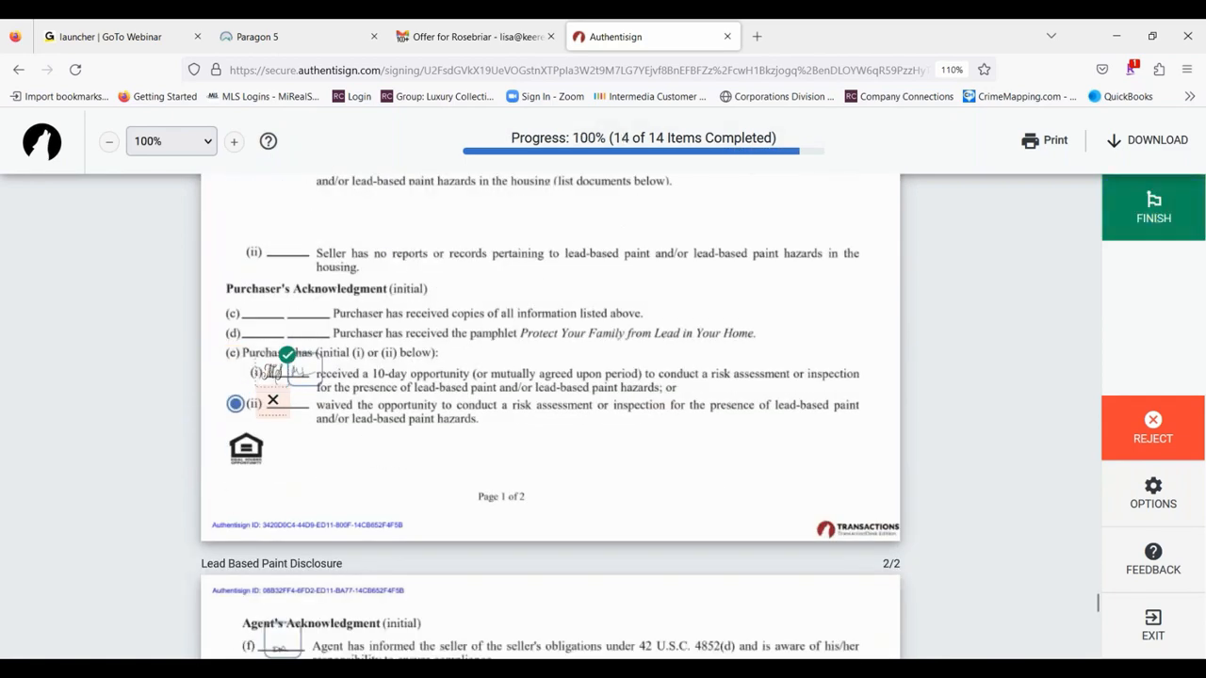
{"action": "left_click", "coordinate": [599, 480]}
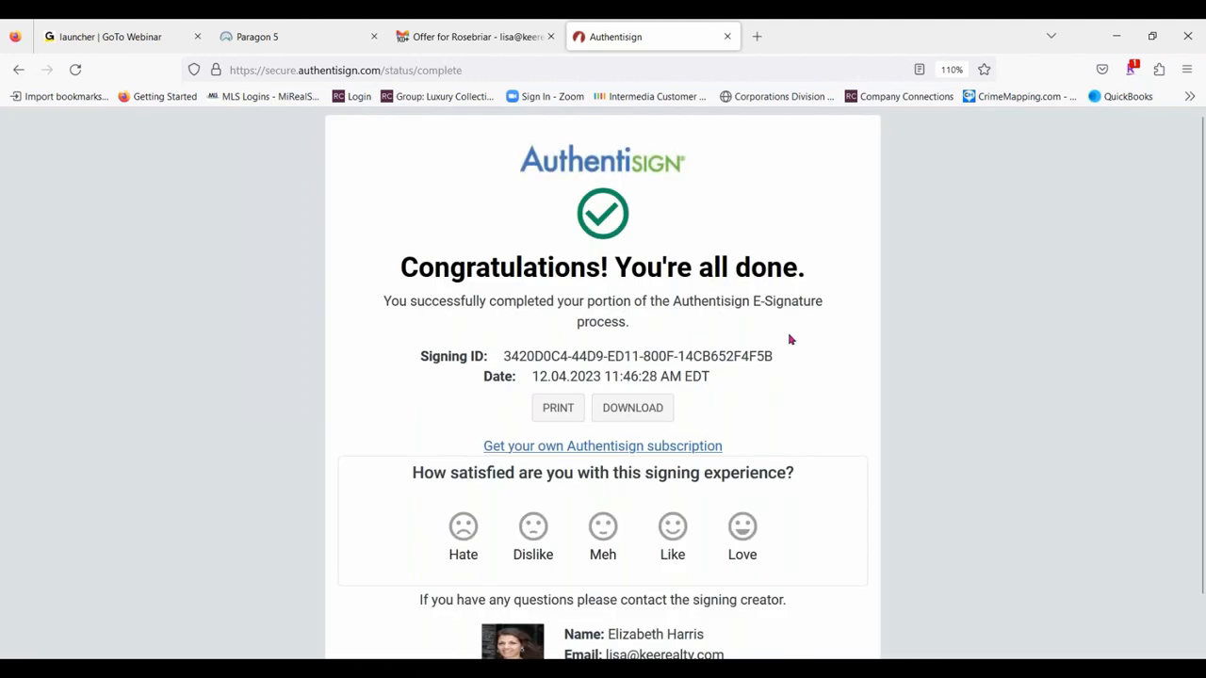
{"action": "left_click", "coordinate": [726, 36]}
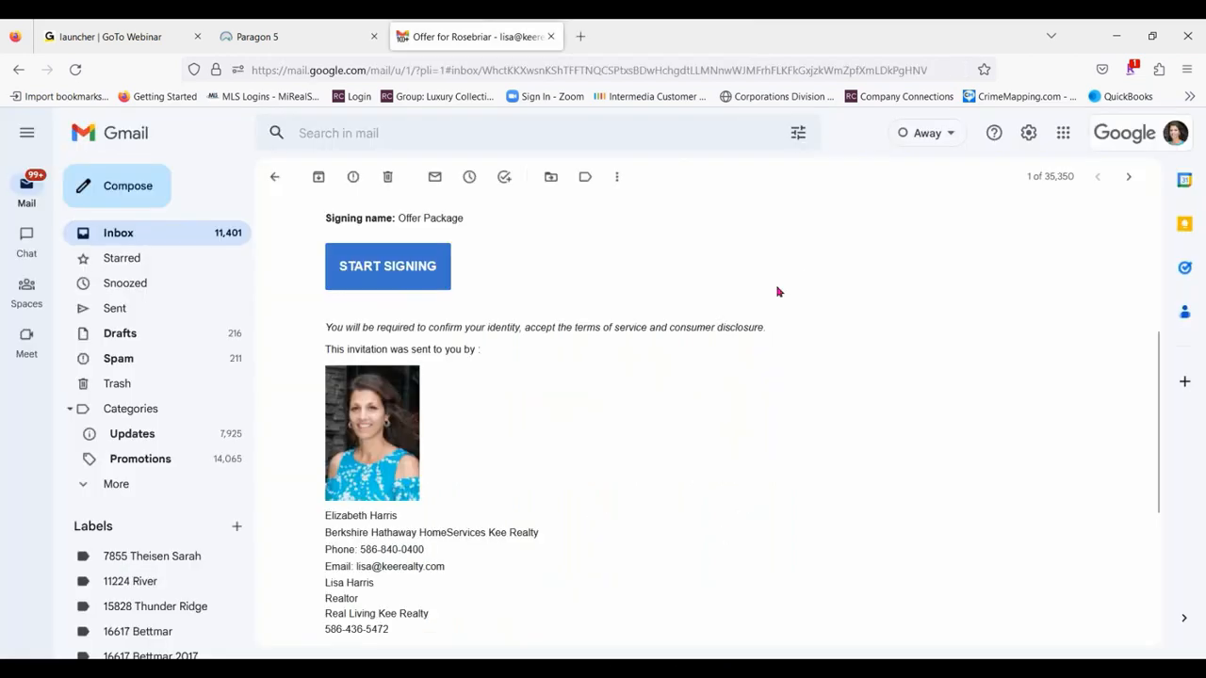
- Read the Authentisign email in the Gmail inbox about the second purchaser's document acceptance, and return to the inbox
{"action": "left_click", "coordinate": [103, 235]}
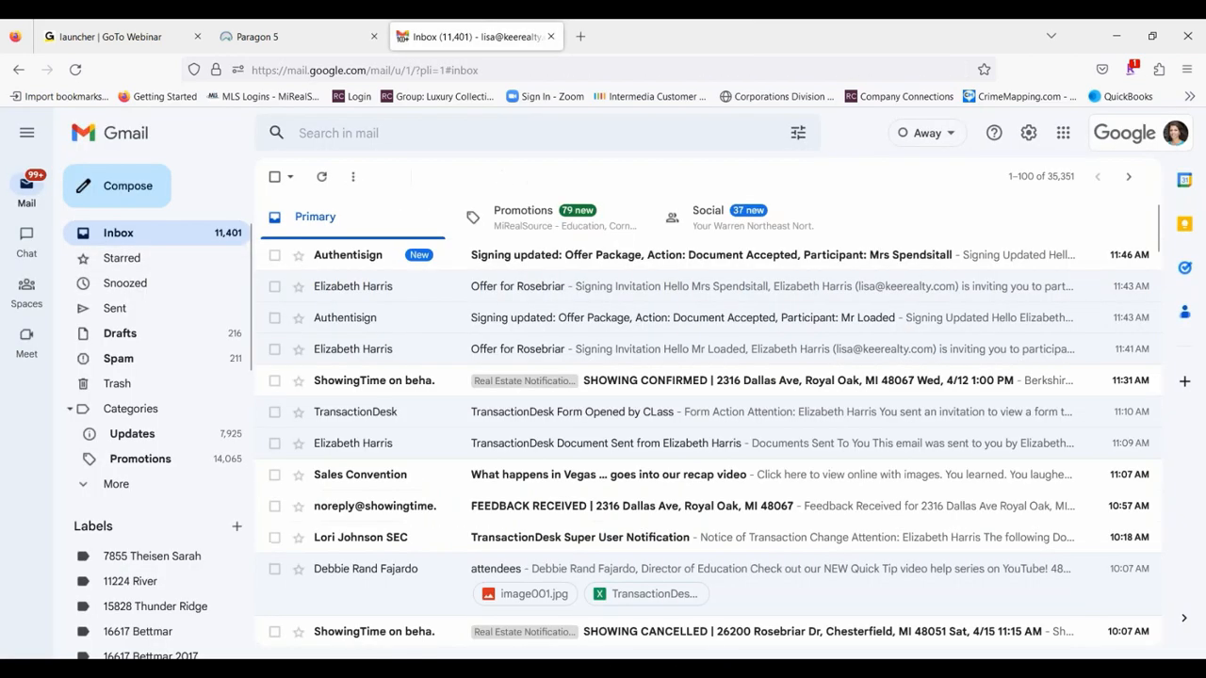
{"action": "left_click", "coordinate": [637, 254]}
{"action": "scroll", "coordinate": [559, 353], "scroll_direction": "down", "scroll_amount": 3}
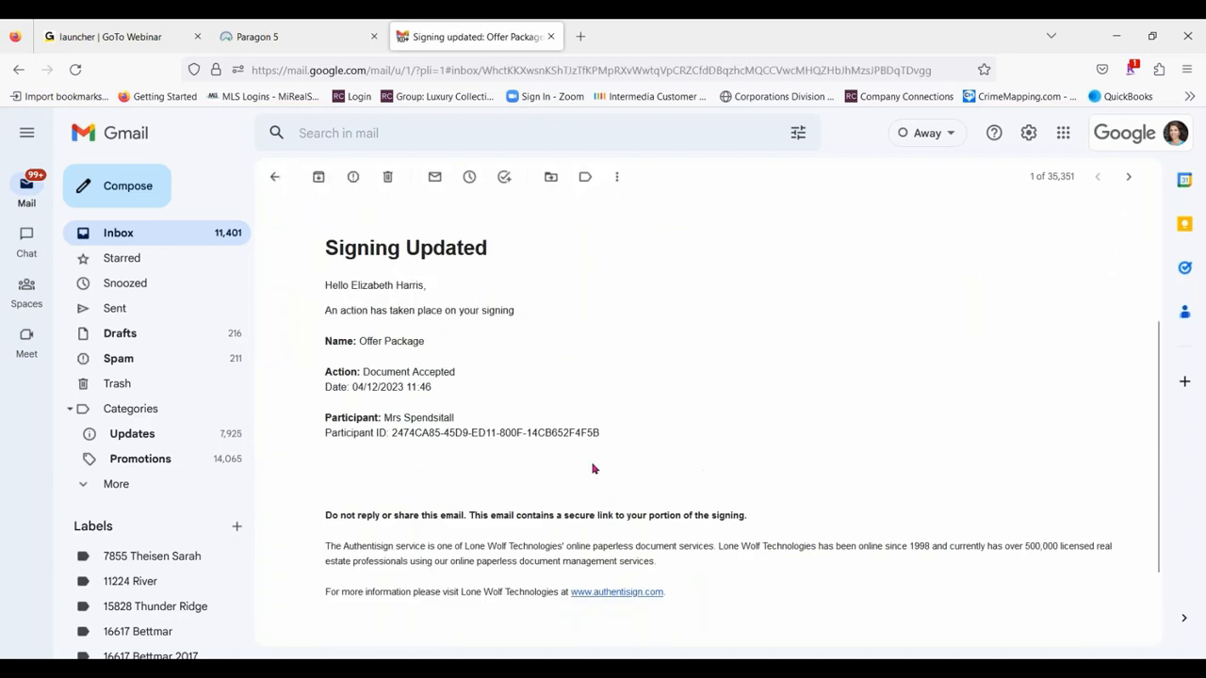
{"action": "left_click", "coordinate": [274, 177]}
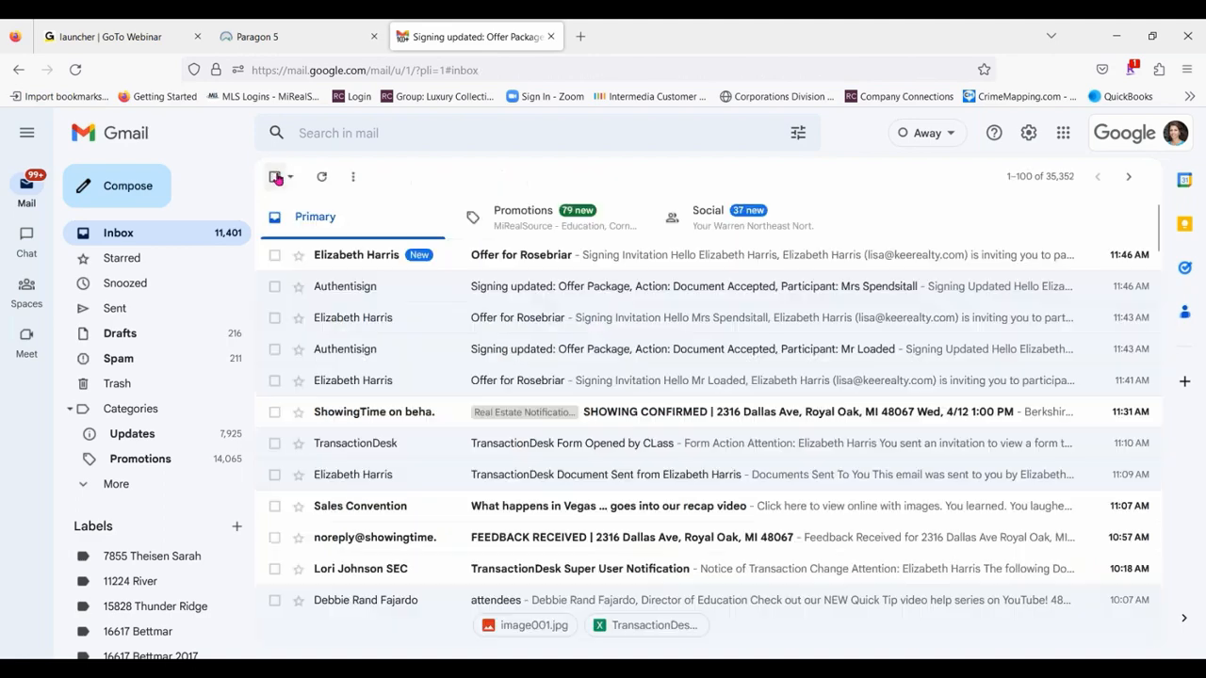
- Start signing from the agent's own Offer for Rosebriar invitation and accept the participant acknowledgement
{"action": "left_click", "coordinate": [670, 262]}
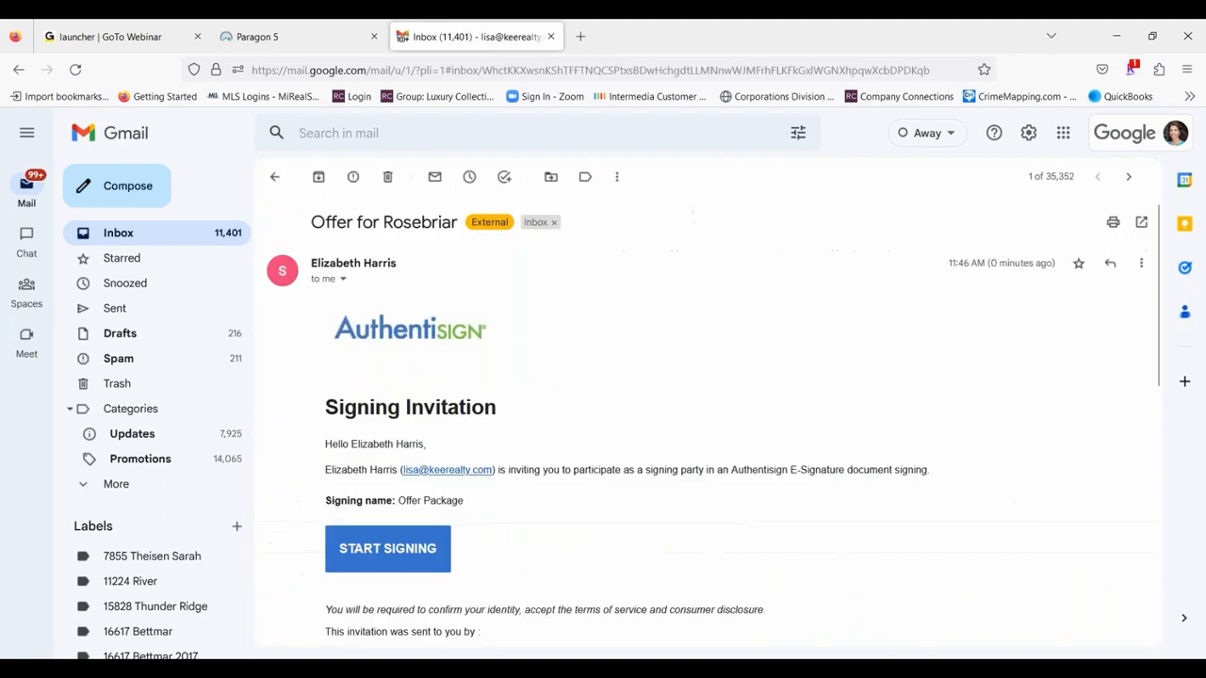
{"action": "left_click", "coordinate": [390, 553]}
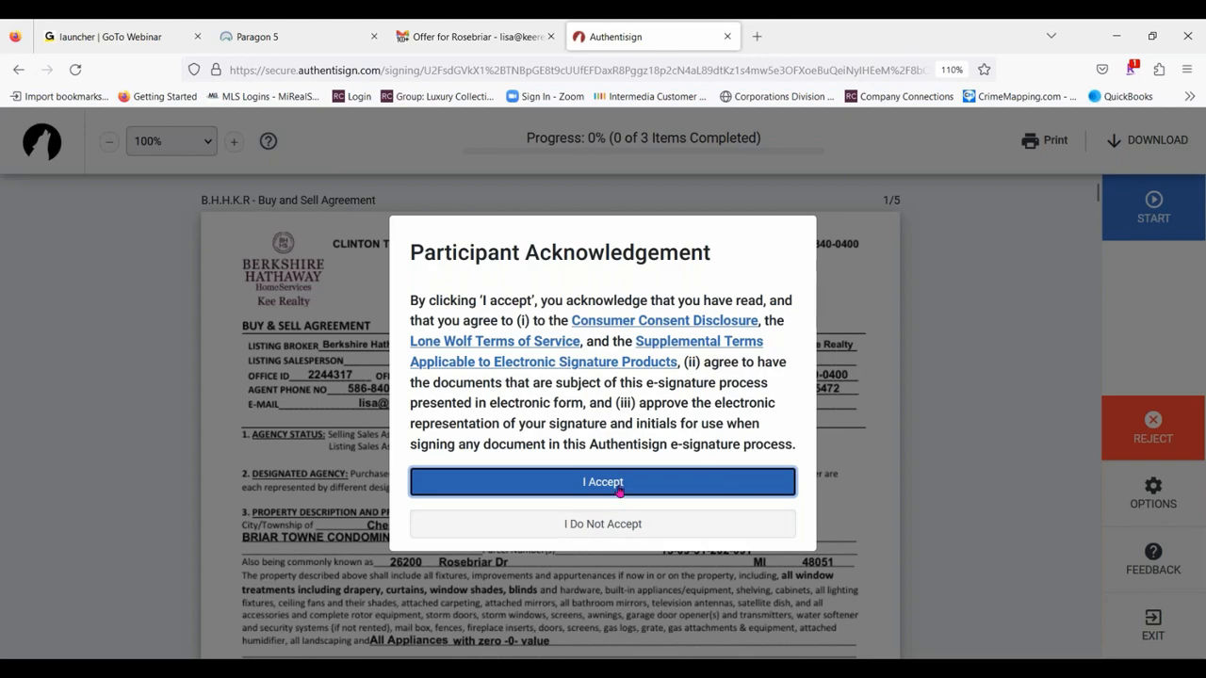
{"action": "left_click", "coordinate": [612, 482]}
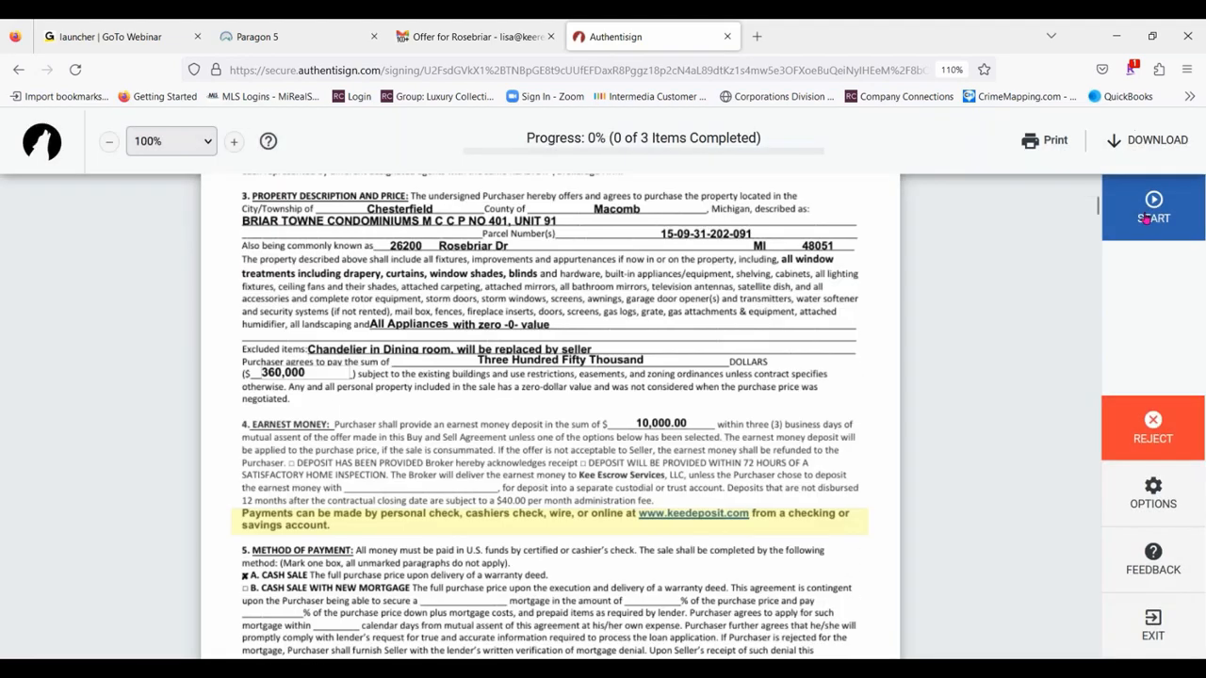
- Complete the agent's signing by signing the agency disclosure and marking both purchasers as Potential Buyer
{"action": "left_click", "coordinate": [1173, 204]}
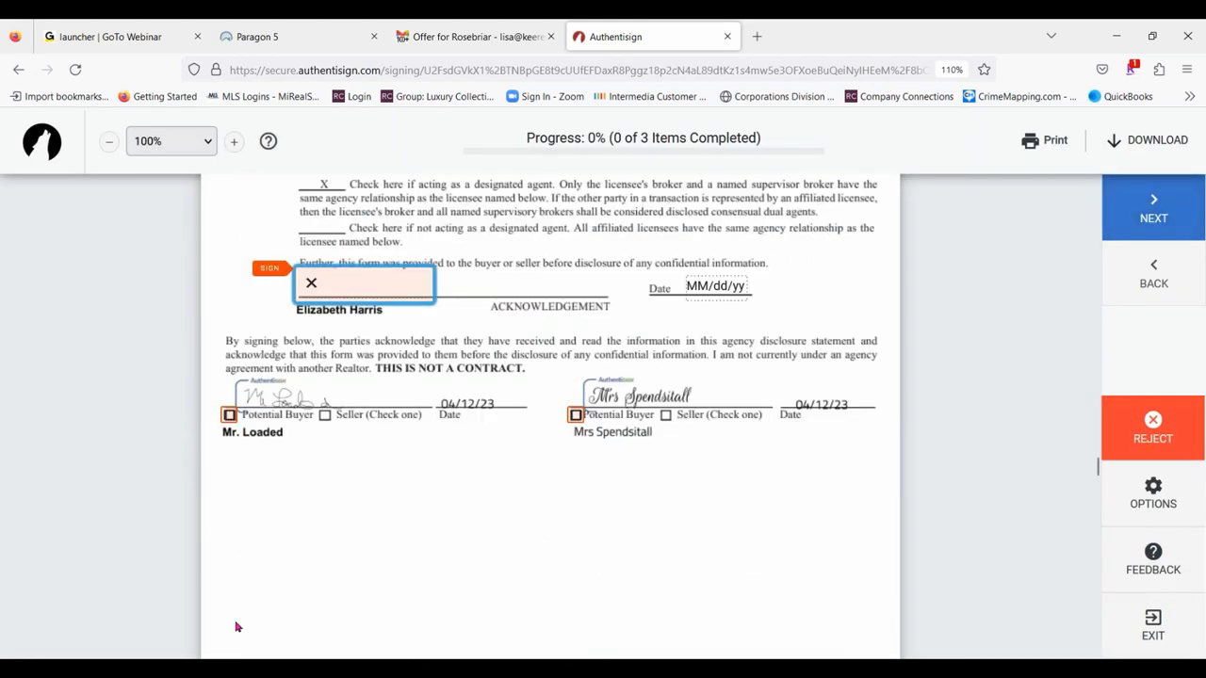
{"action": "left_click", "coordinate": [397, 295]}
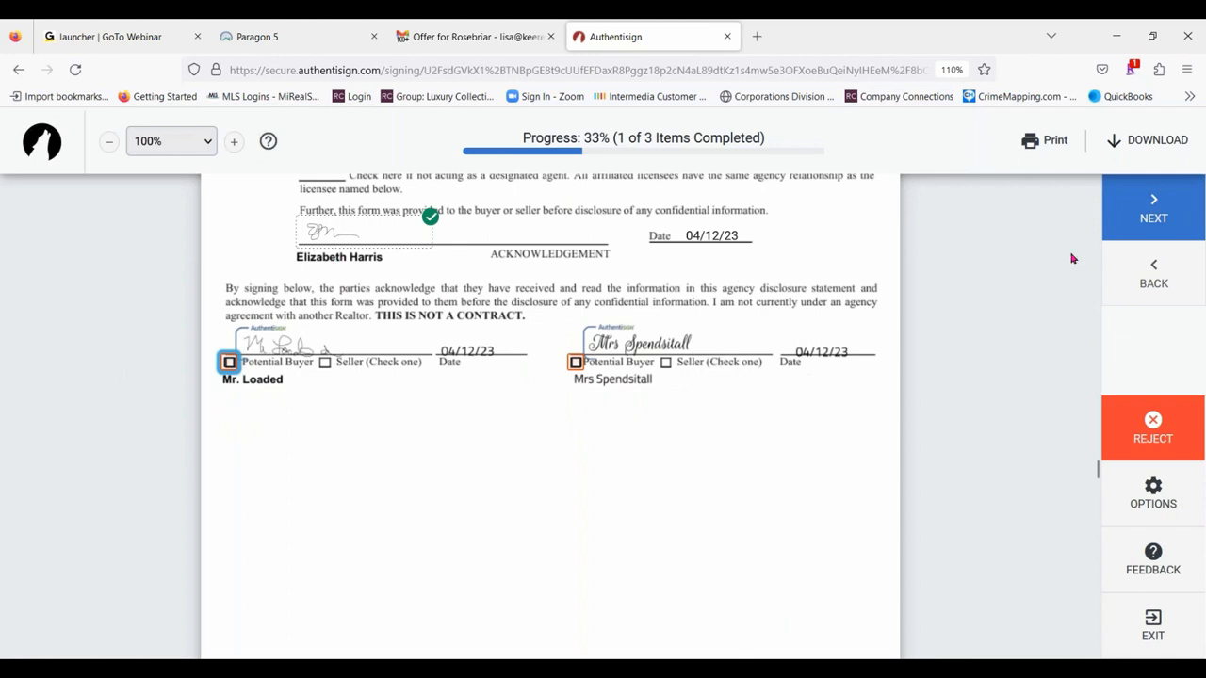
{"action": "left_click", "coordinate": [1153, 209]}
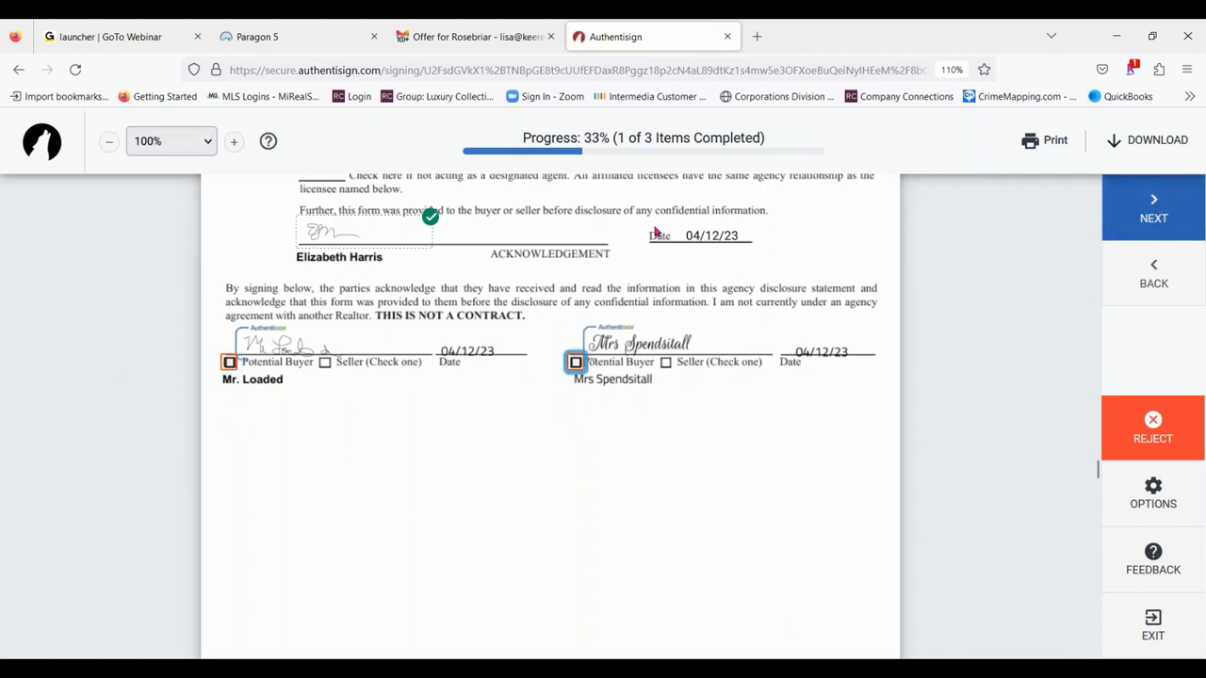
{"action": "left_click", "coordinate": [572, 363]}
{"action": "left_click", "coordinate": [229, 364]}
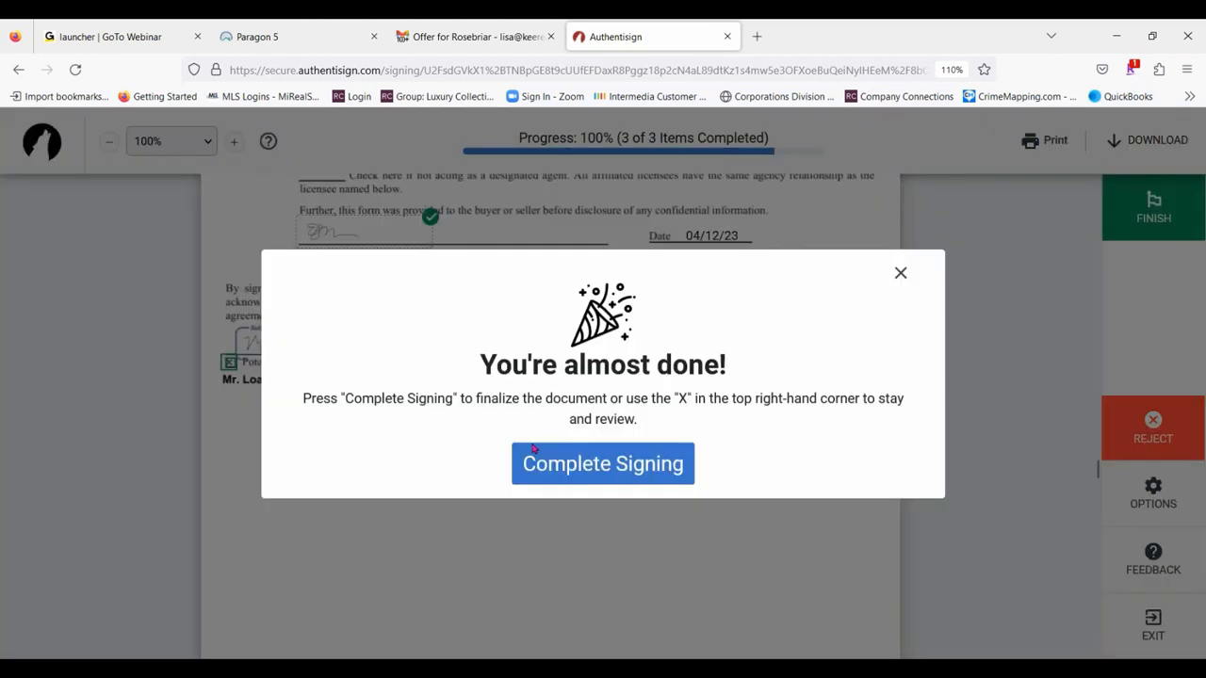
{"action": "left_click", "coordinate": [646, 473]}
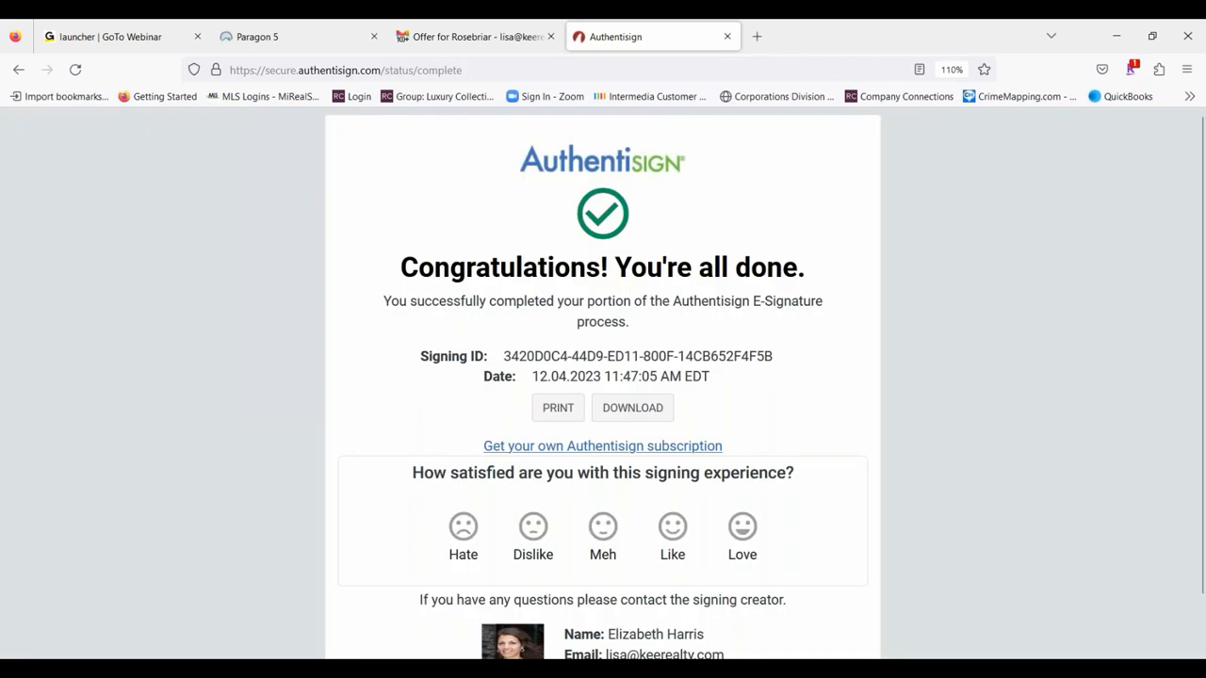
{"action": "left_click", "coordinate": [726, 37]}
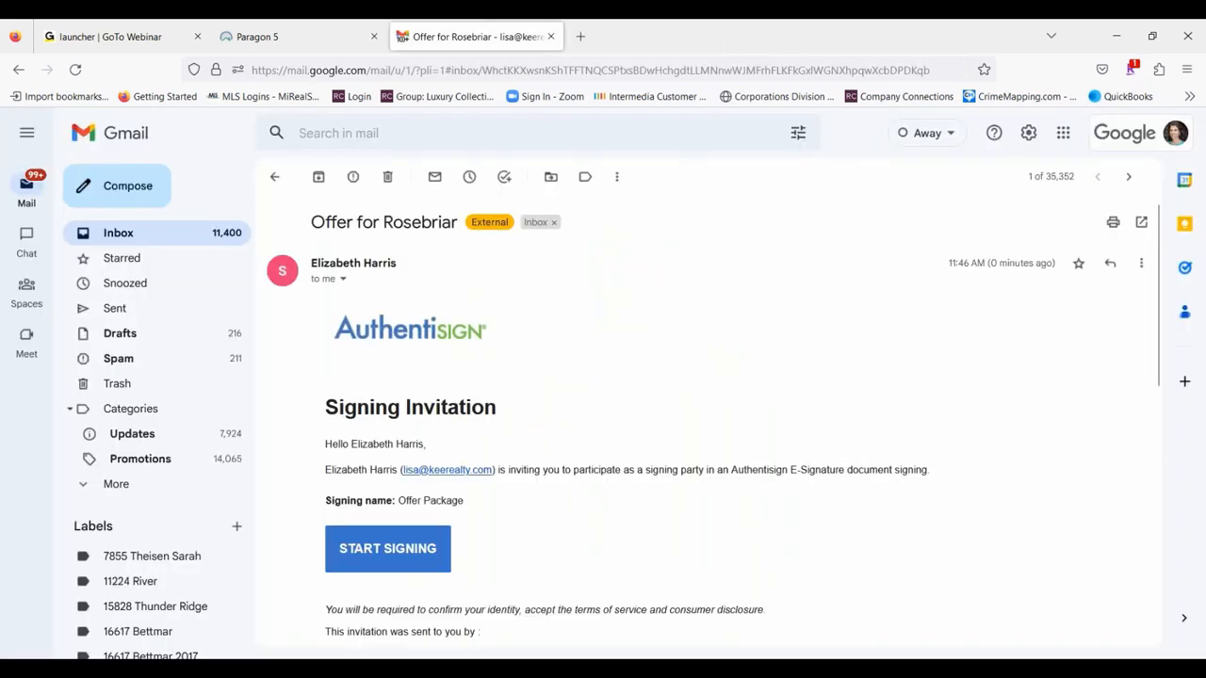
- Read the Authentisign update email in Gmail about the agent's document acceptance, and return to the inbox
{"action": "left_click", "coordinate": [142, 243]}
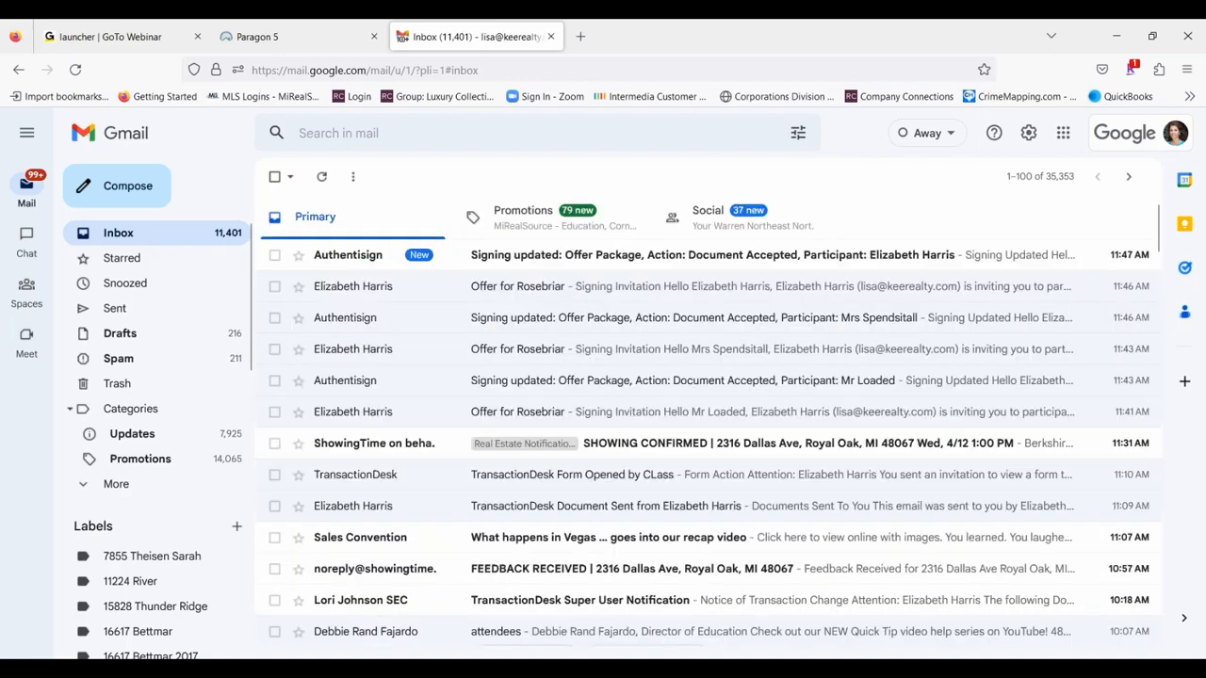
{"action": "left_click", "coordinate": [724, 252]}
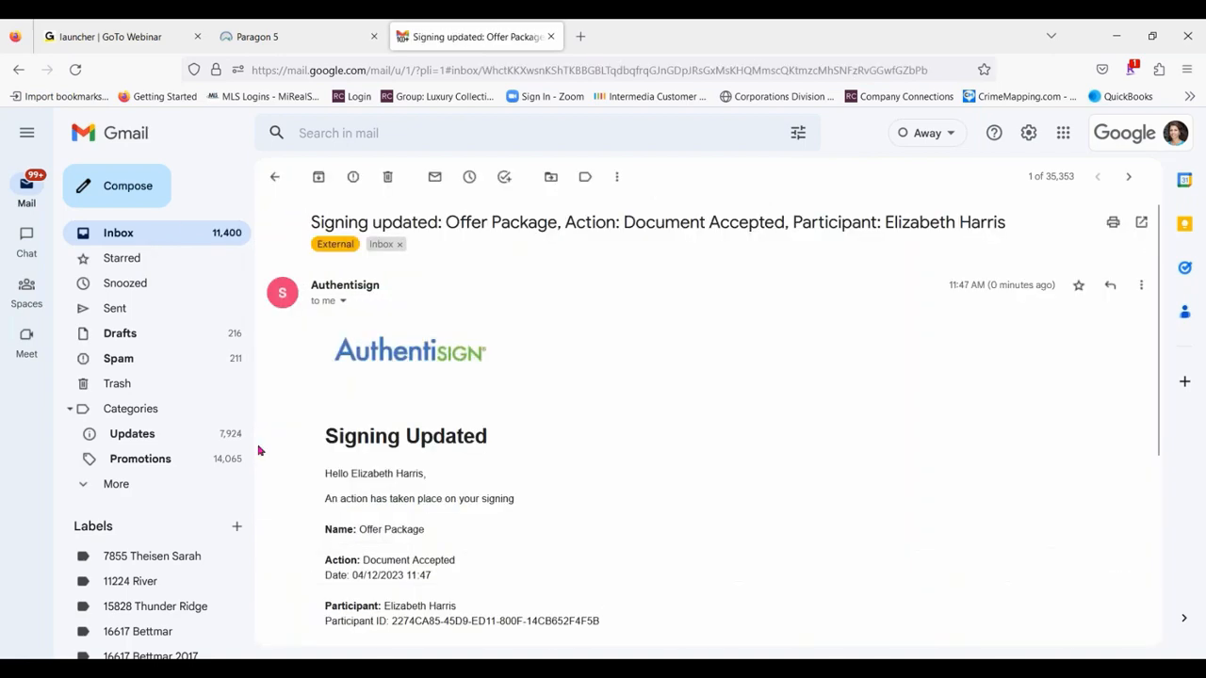
{"action": "scroll", "coordinate": [435, 605], "scroll_direction": "down", "scroll_amount": 2}
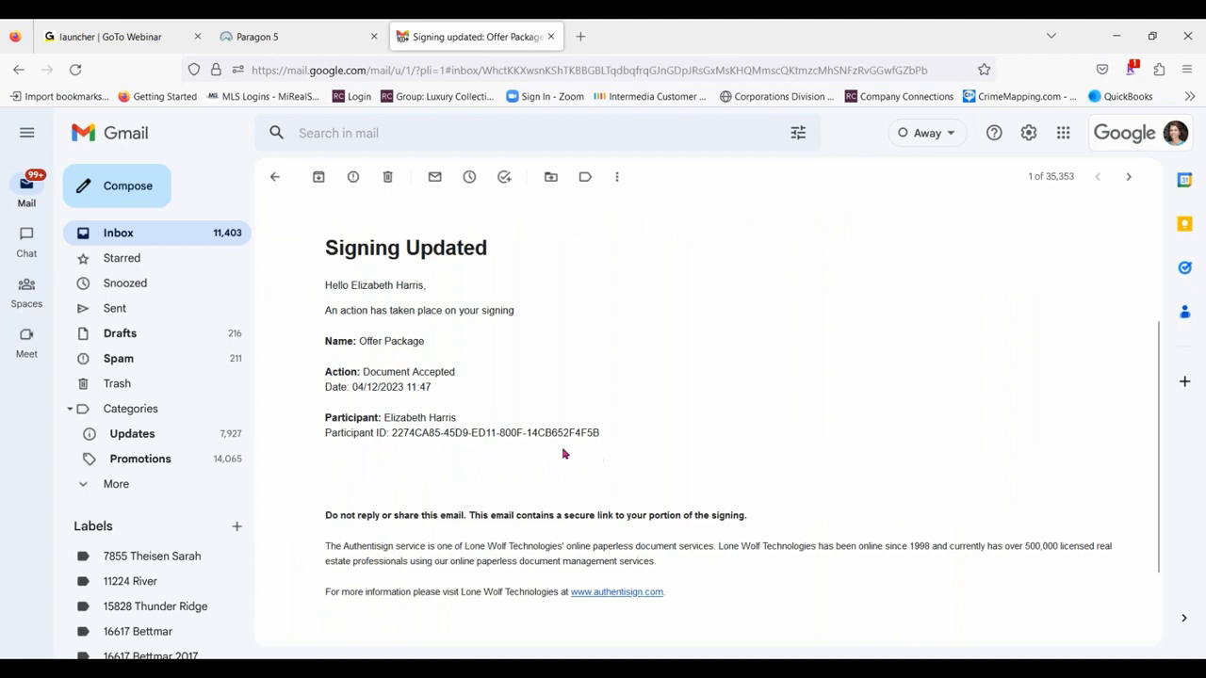
{"action": "left_click", "coordinate": [271, 179]}
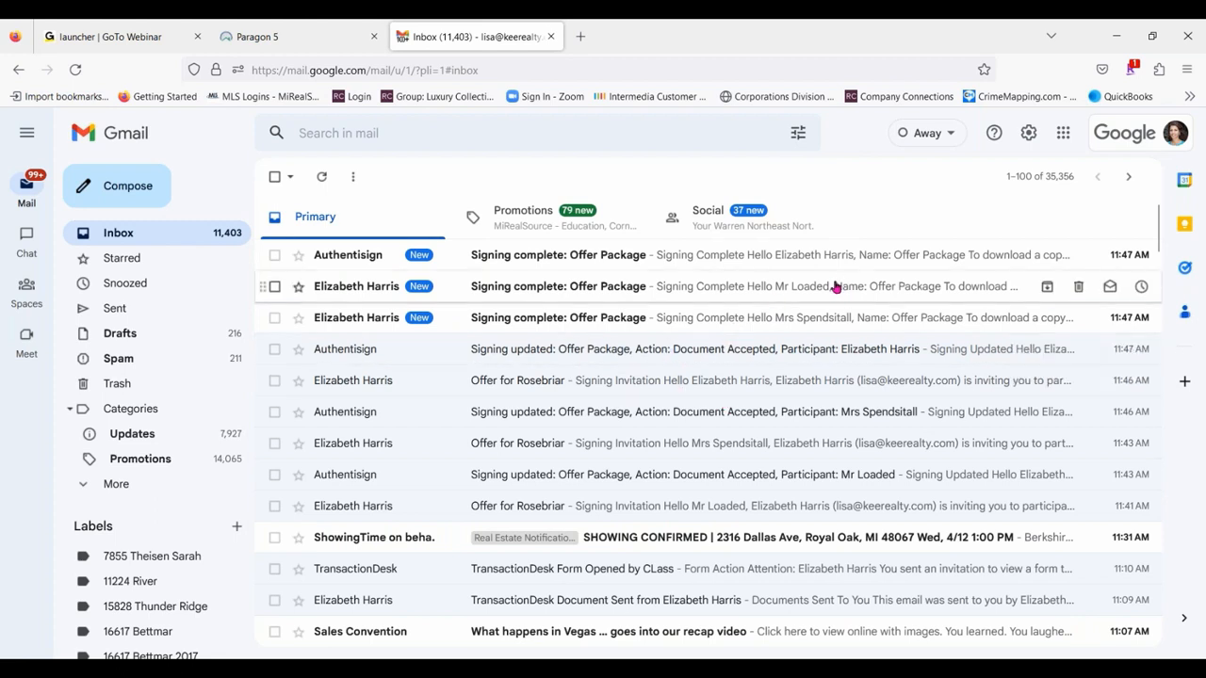
- View the Signing complete emails sent to the first and second purchasers
{"action": "left_click", "coordinate": [702, 292]}
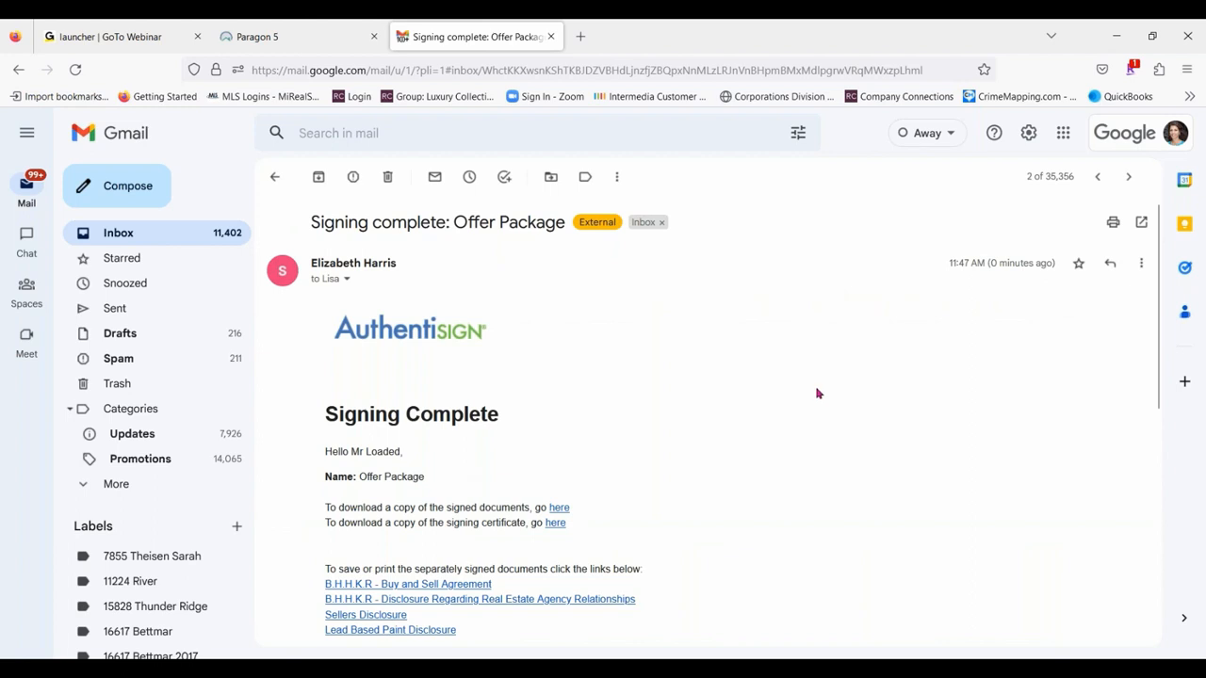
{"action": "left_click", "coordinate": [1128, 176]}
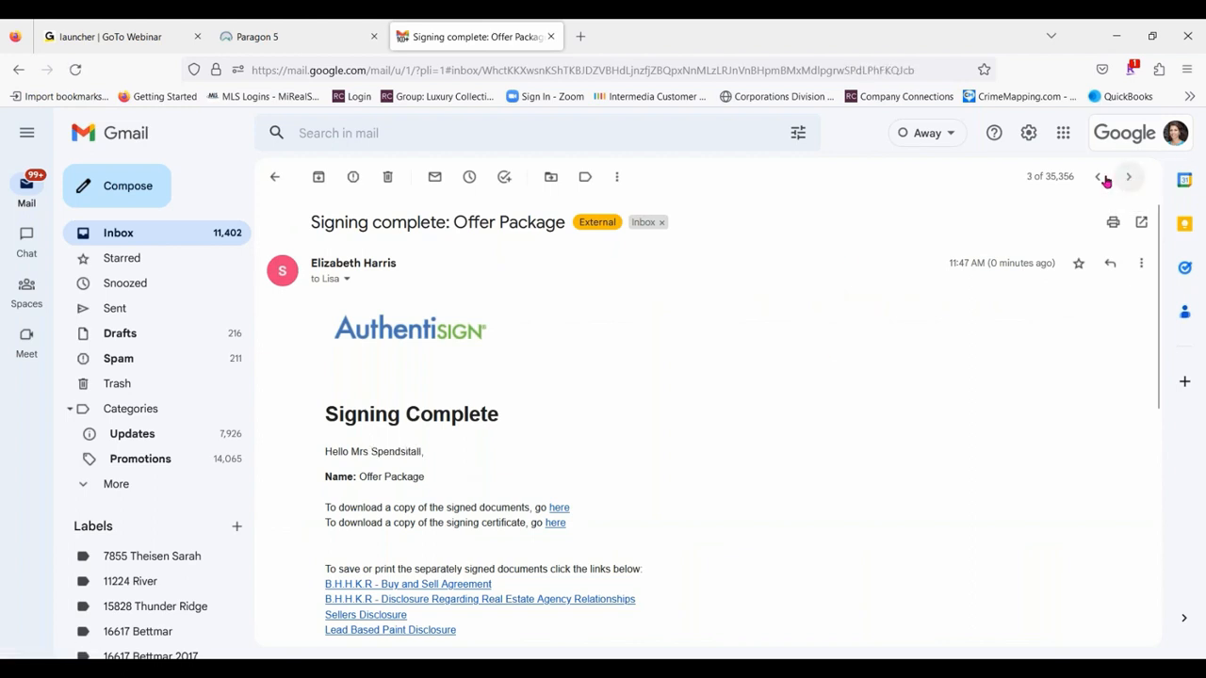
{"action": "left_click", "coordinate": [275, 179]}
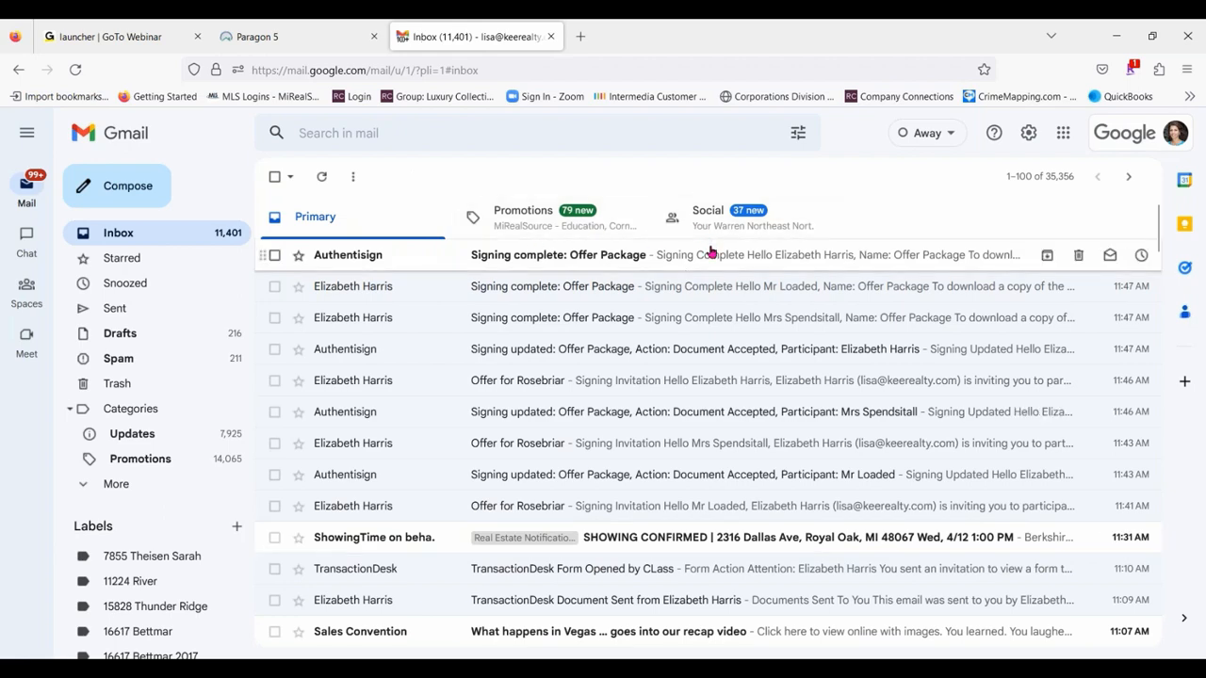
- Download the signed documents from the agent's Signing complete email and open Offer Package(2).pdf in Adobe Acrobat Reader
{"action": "left_click", "coordinate": [712, 254]}
{"action": "scroll", "coordinate": [433, 350], "scroll_direction": "down", "scroll_amount": 3}
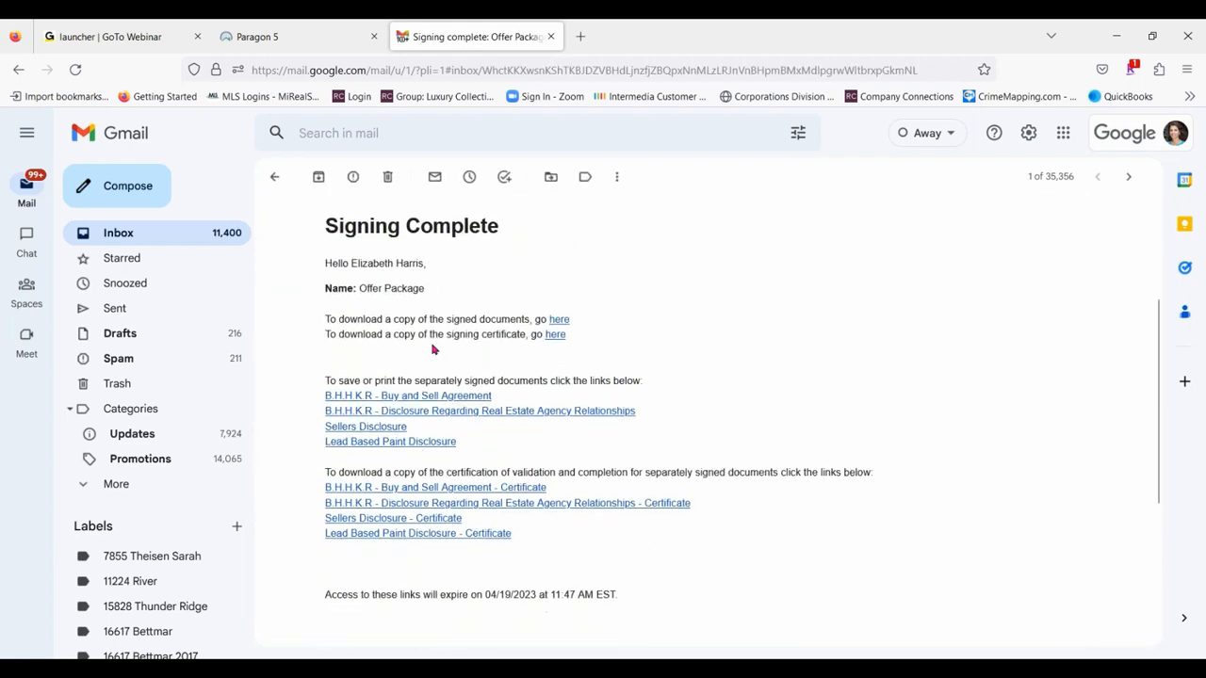
{"action": "left_click", "coordinate": [561, 320]}
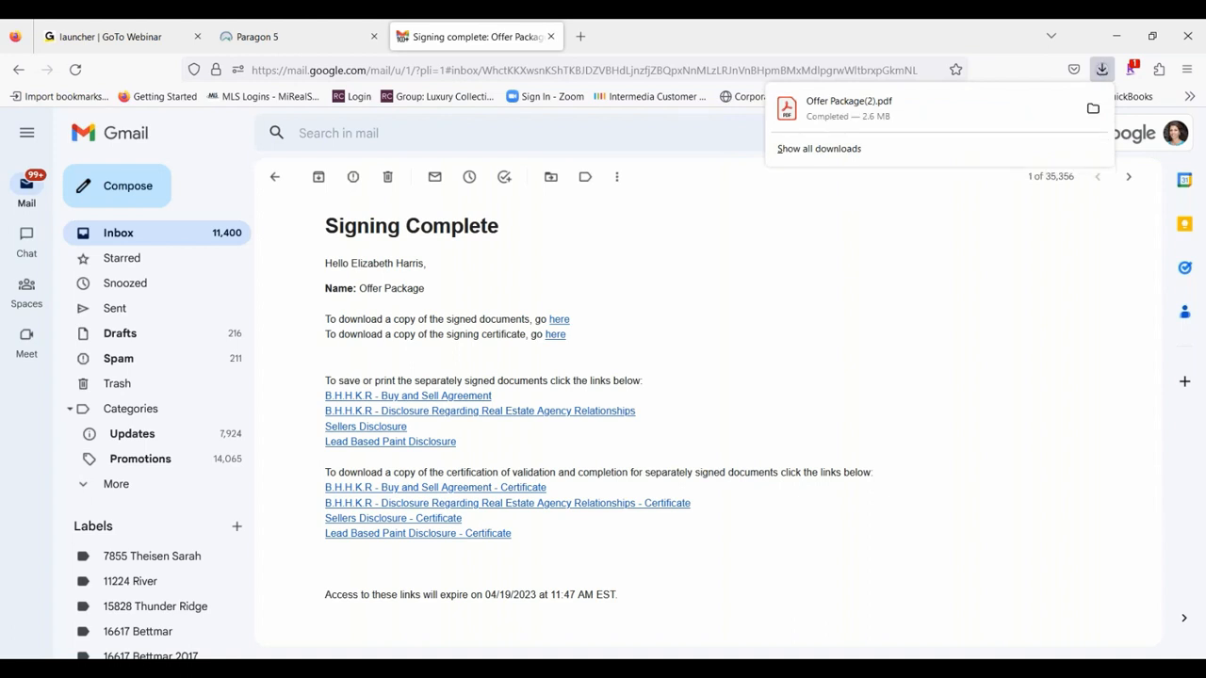
{"action": "left_click", "coordinate": [855, 114]}
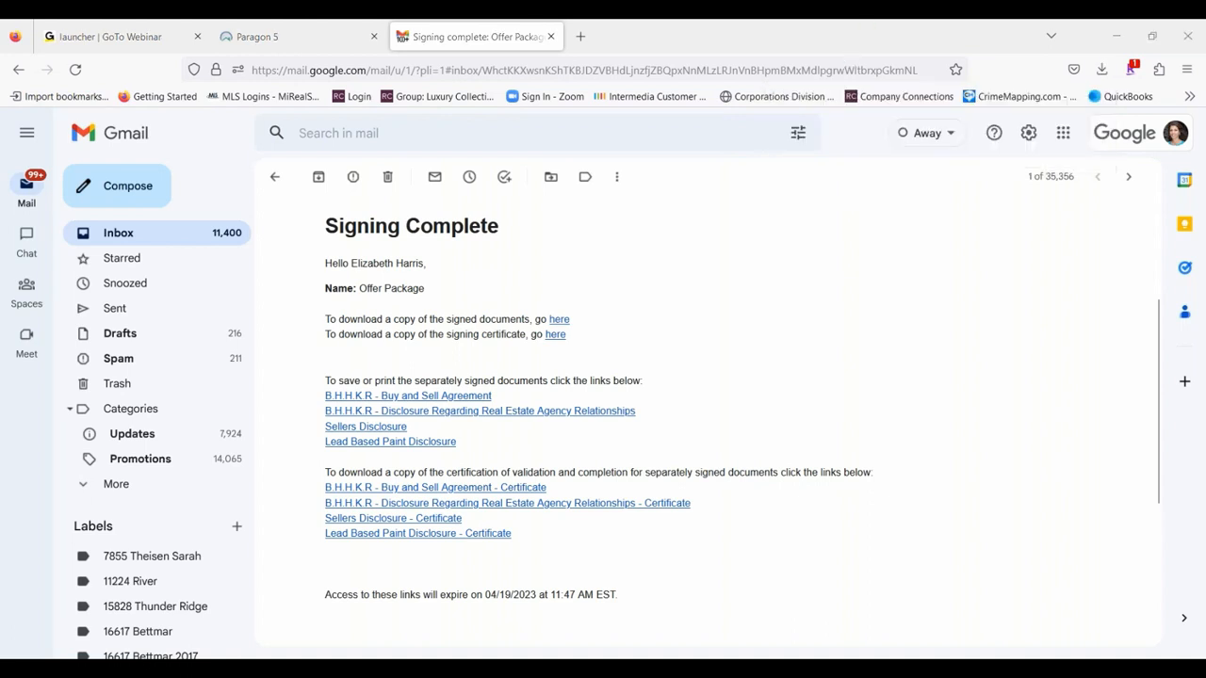
{"action": "left_click", "coordinate": [619, 548]}
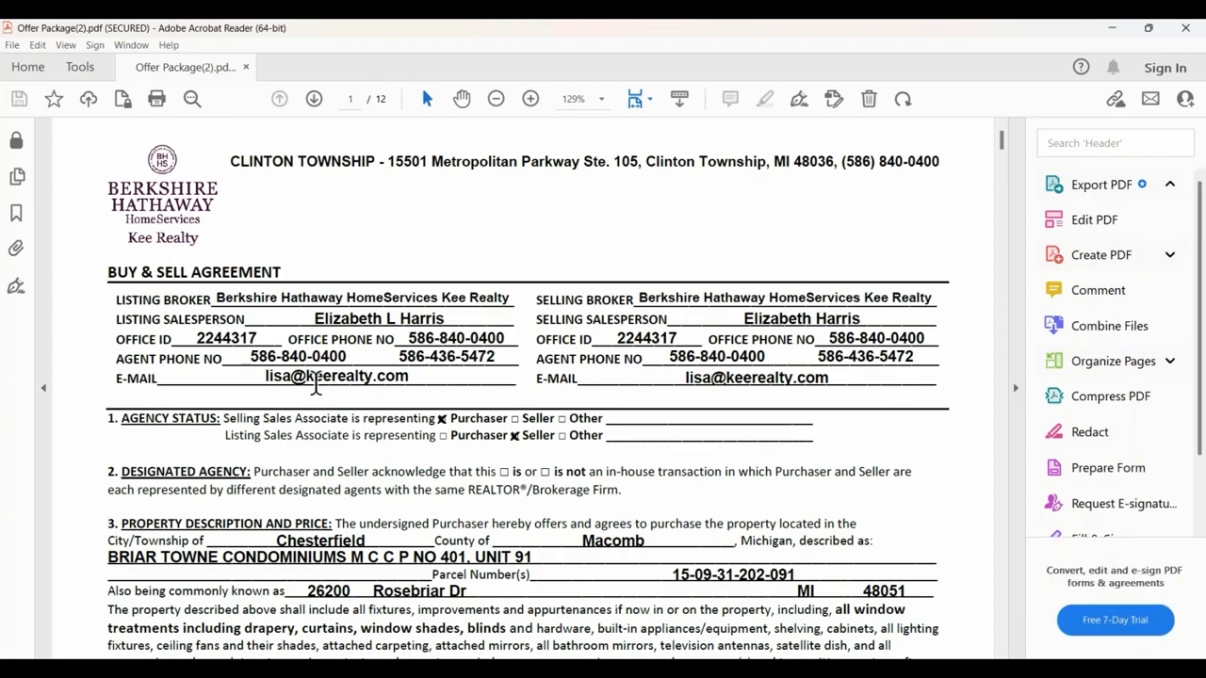
- Review the purchasers' initials, signatures and disclosures through page 12 of Offer Package(2).pdf, and close the document
{"action": "scroll", "coordinate": [596, 337], "scroll_direction": "down", "scroll_amount": 3}
{"action": "scroll", "coordinate": [595, 336], "scroll_direction": "down", "scroll_amount": 10}
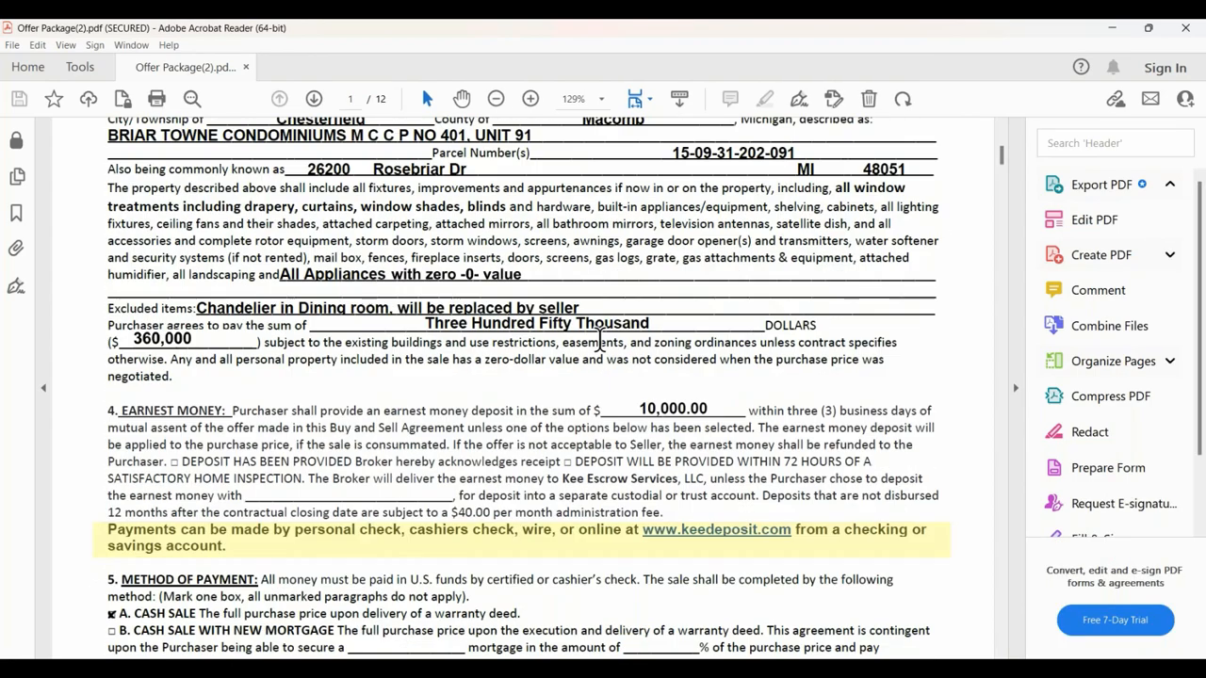
{"action": "scroll", "coordinate": [941, 250], "scroll_direction": "down", "scroll_amount": 3}
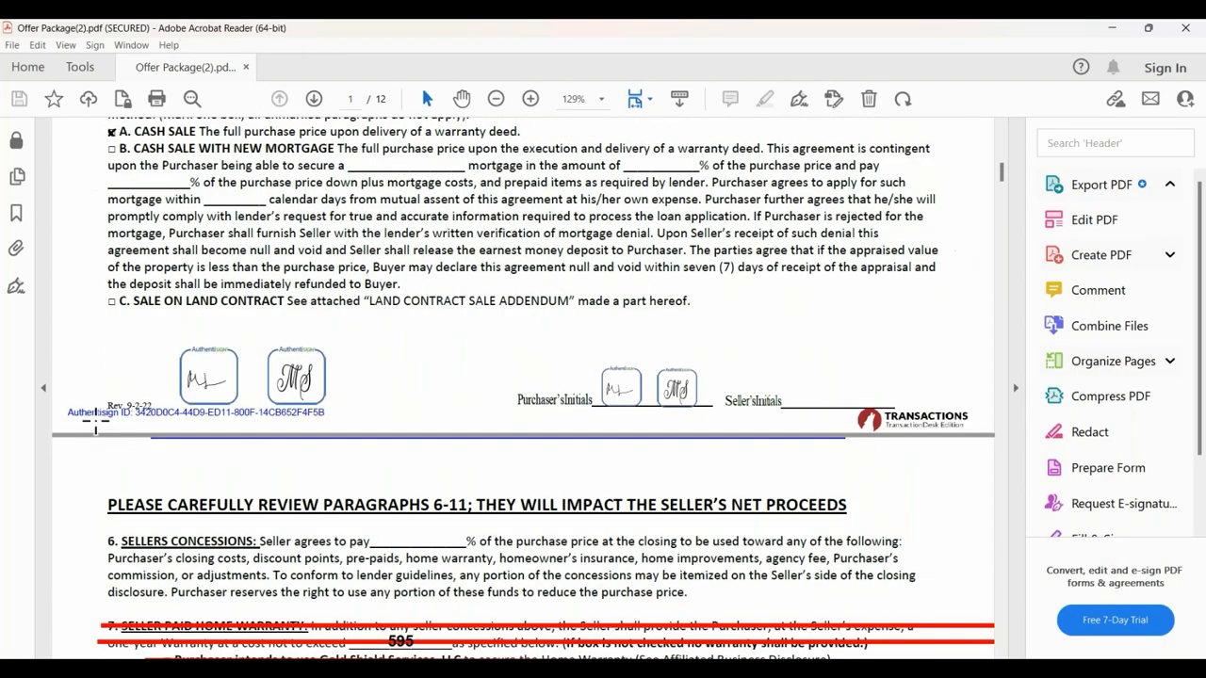
{"action": "scroll", "coordinate": [727, 391], "scroll_direction": "down", "scroll_amount": 3}
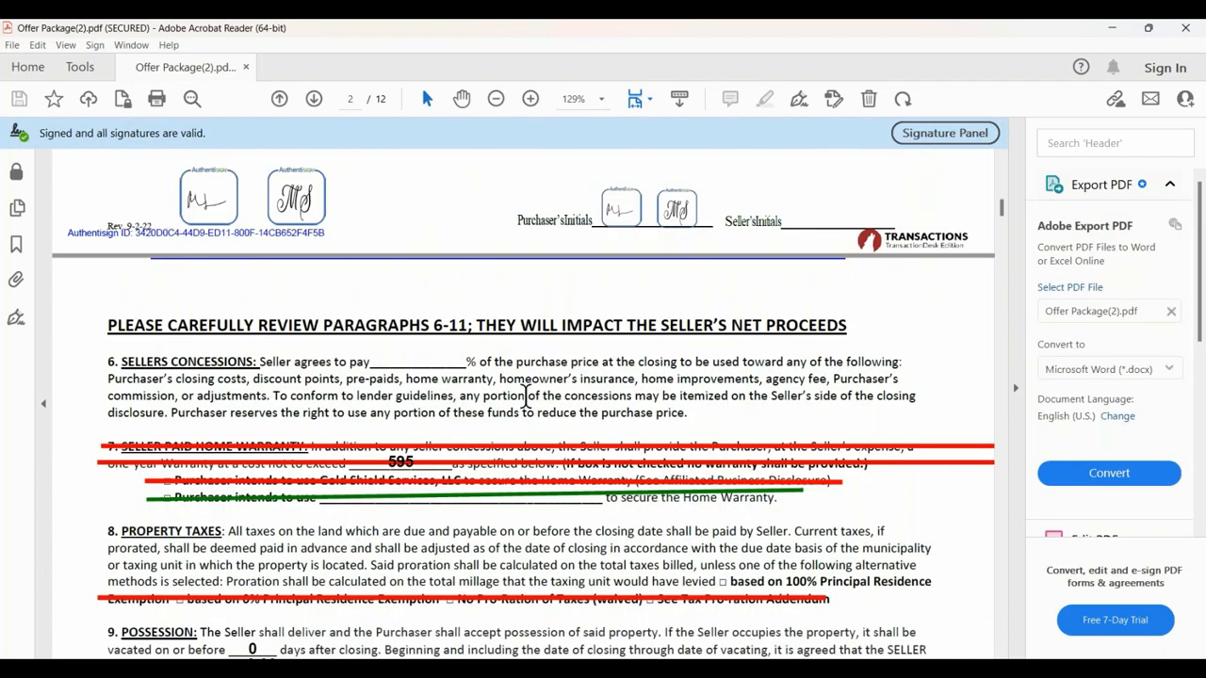
{"action": "scroll", "coordinate": [536, 390], "scroll_direction": "down", "scroll_amount": 2}
{"action": "scroll", "coordinate": [303, 349], "scroll_direction": "down", "scroll_amount": 15}
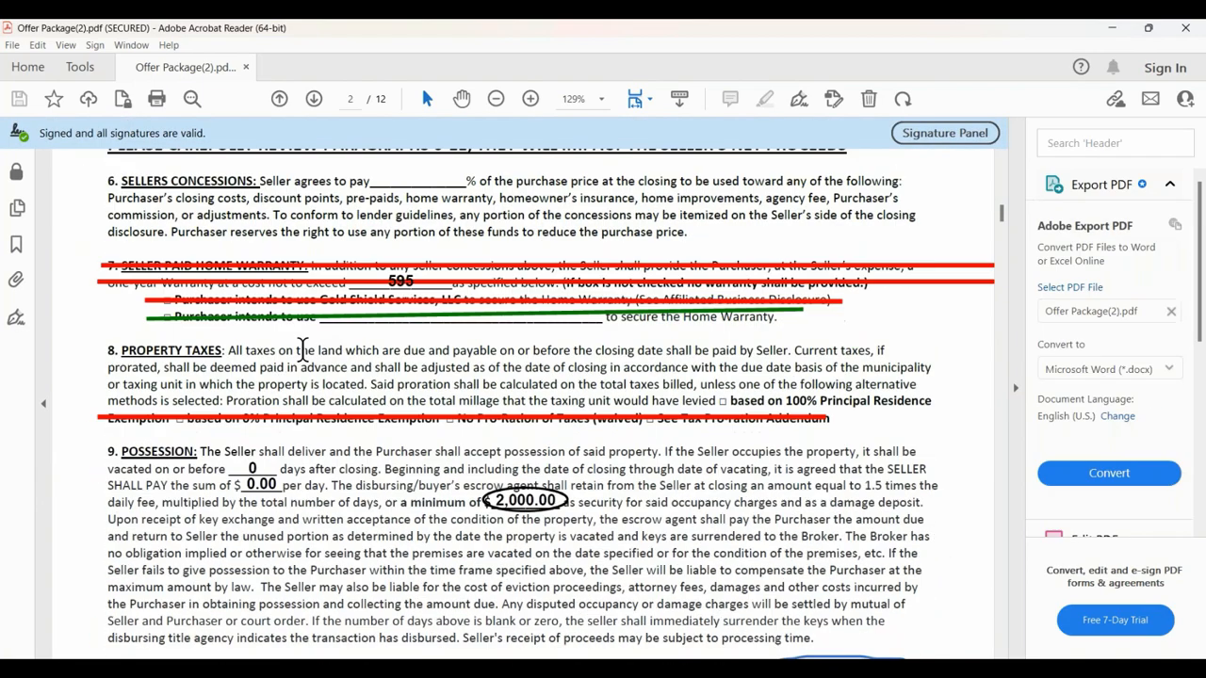
{"action": "scroll", "coordinate": [492, 283], "scroll_direction": "up", "scroll_amount": 3}
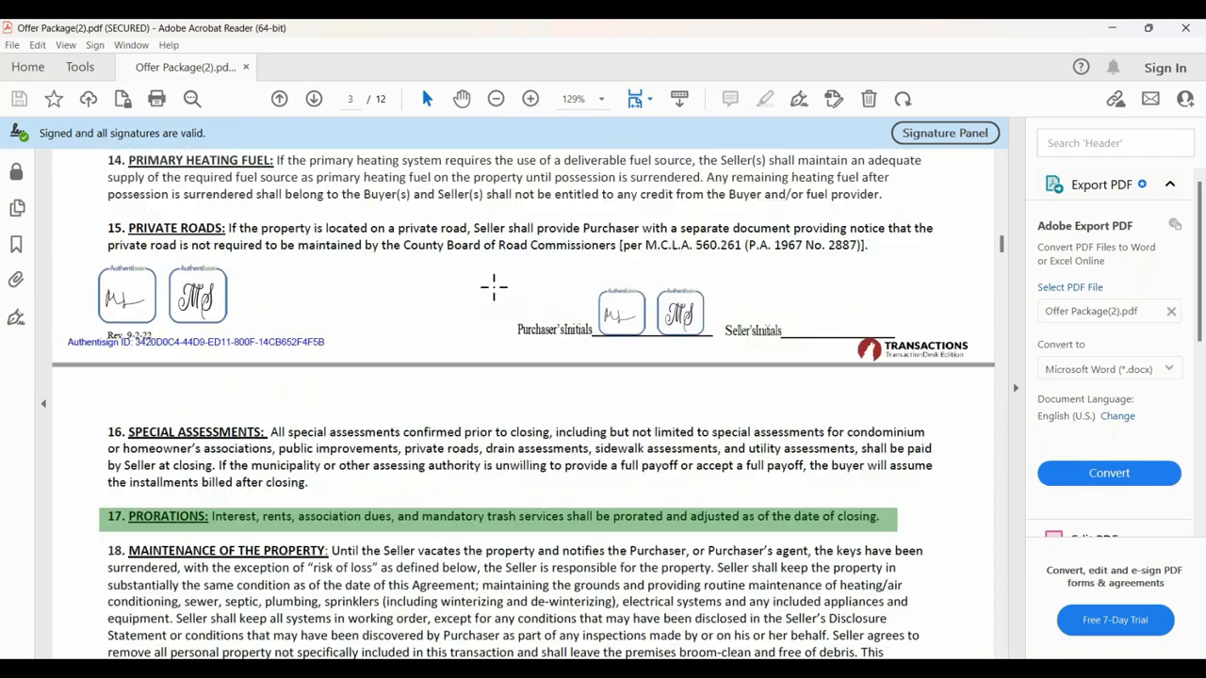
{"action": "scroll", "coordinate": [493, 283], "scroll_direction": "down", "scroll_amount": 20}
{"action": "scroll", "coordinate": [523, 404], "scroll_direction": "down", "scroll_amount": 15}
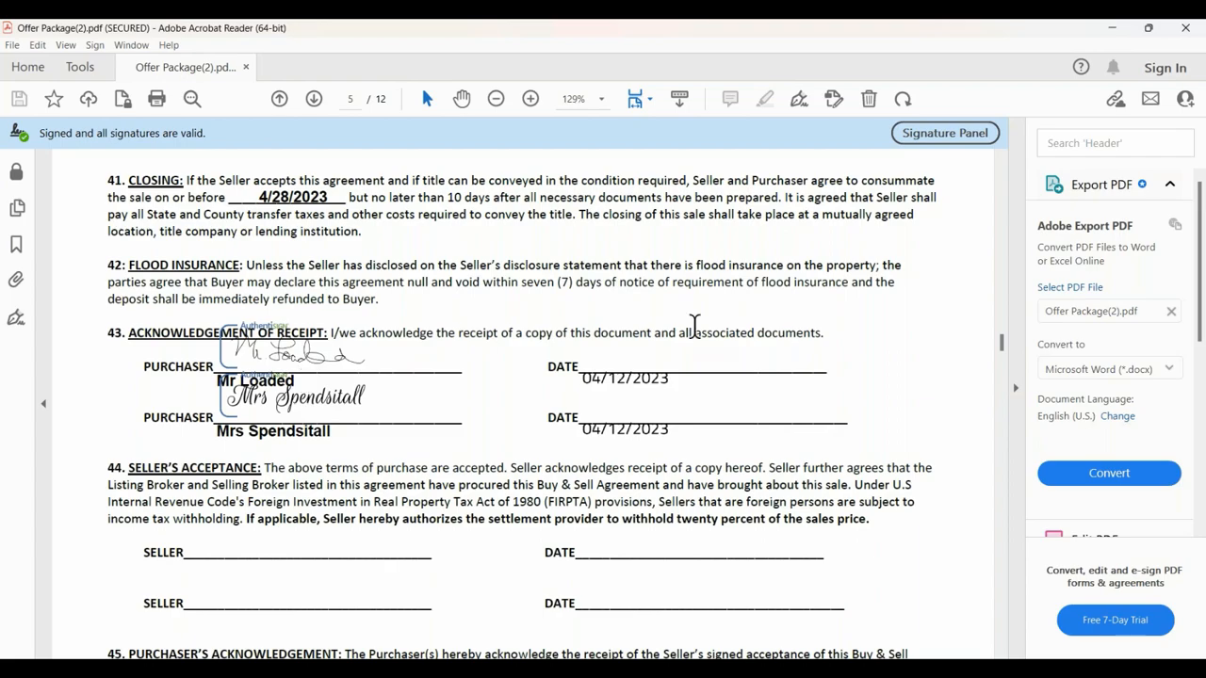
{"action": "scroll", "coordinate": [692, 327], "scroll_direction": "down", "scroll_amount": 15}
{"action": "scroll", "coordinate": [683, 326], "scroll_direction": "down", "scroll_amount": 20}
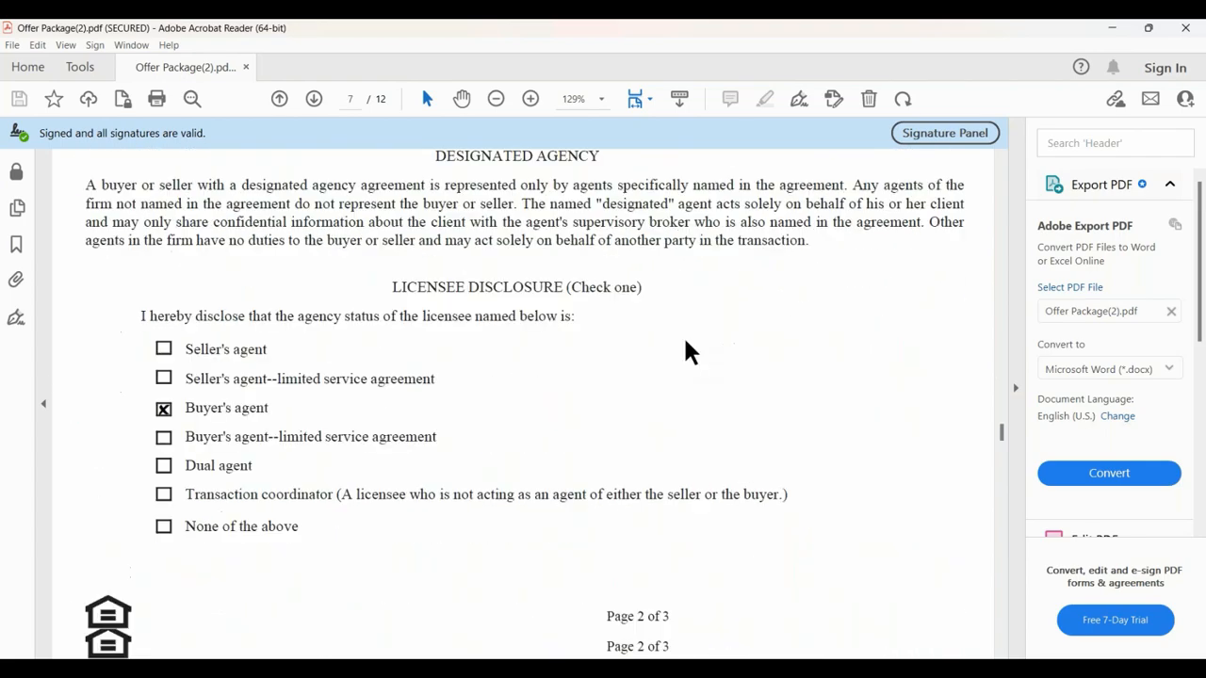
{"action": "scroll", "coordinate": [693, 334], "scroll_direction": "down", "scroll_amount": 20}
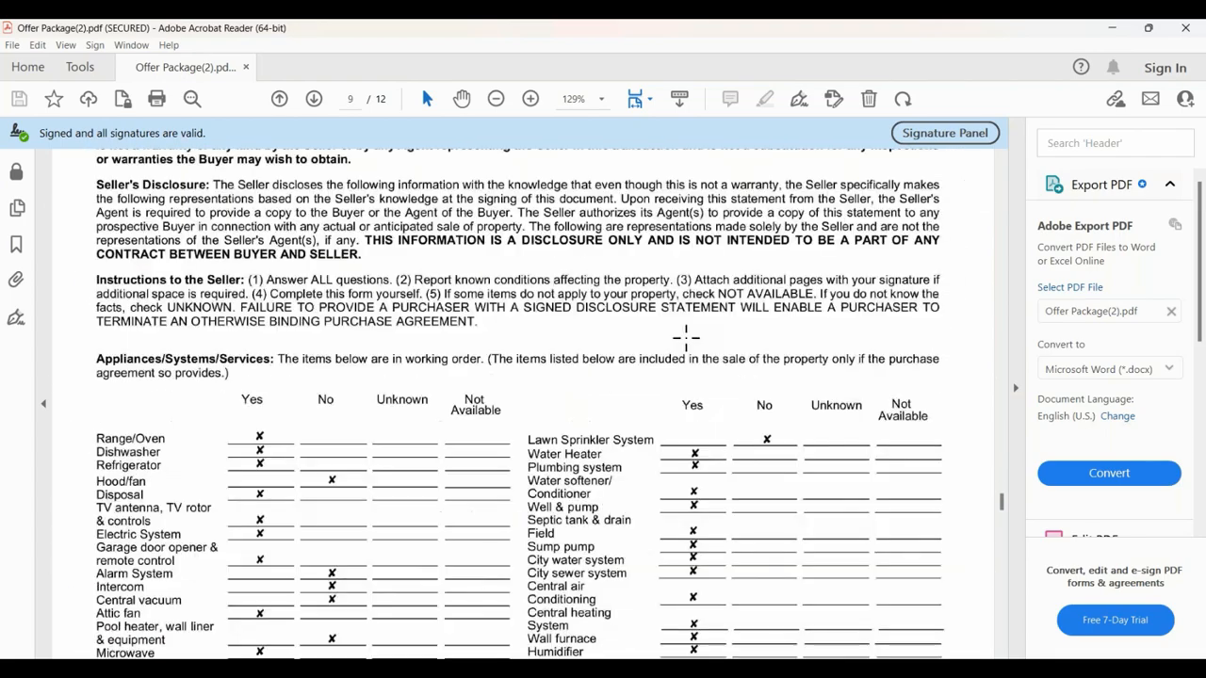
{"action": "scroll", "coordinate": [691, 334], "scroll_direction": "down", "scroll_amount": 20}
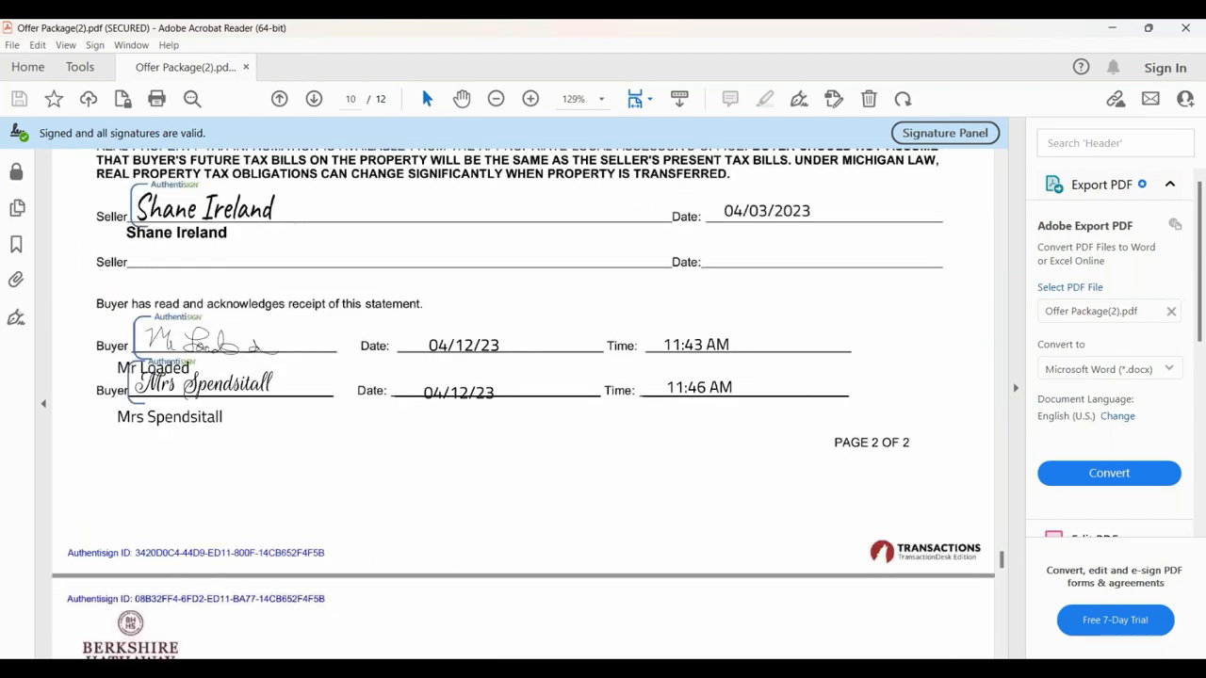
{"action": "scroll", "coordinate": [523, 403], "scroll_direction": "down", "scroll_amount": 20}
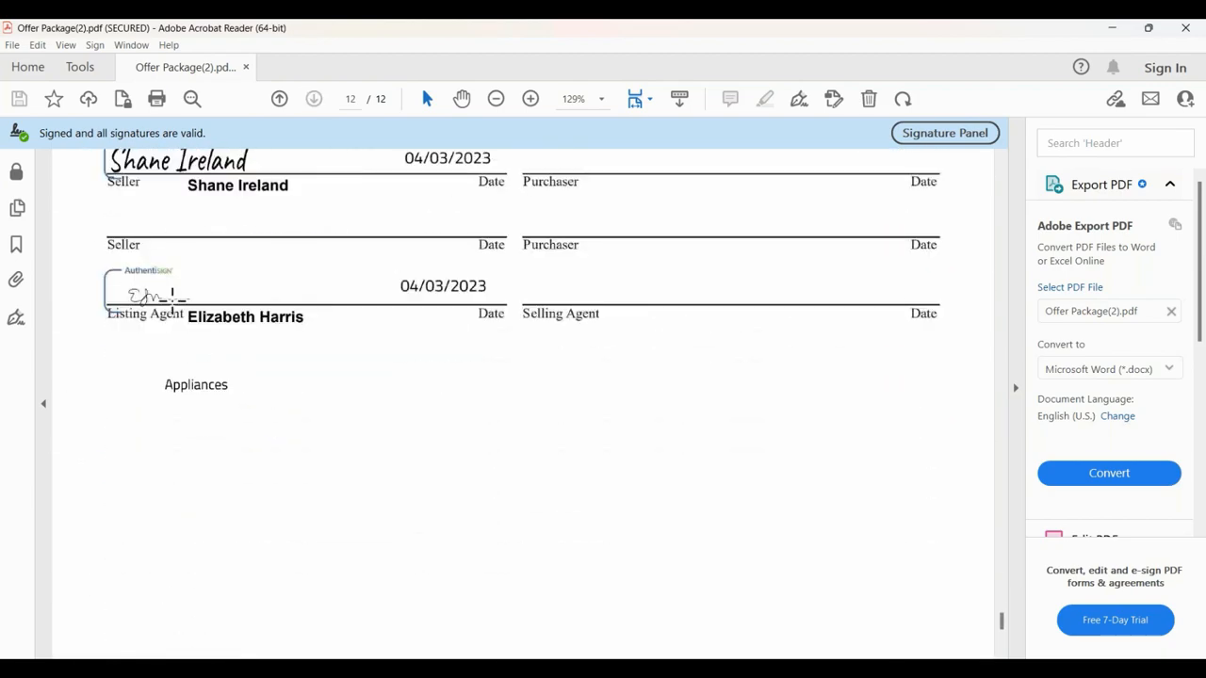
{"action": "scroll", "coordinate": [437, 390], "scroll_direction": "down", "scroll_amount": 6}
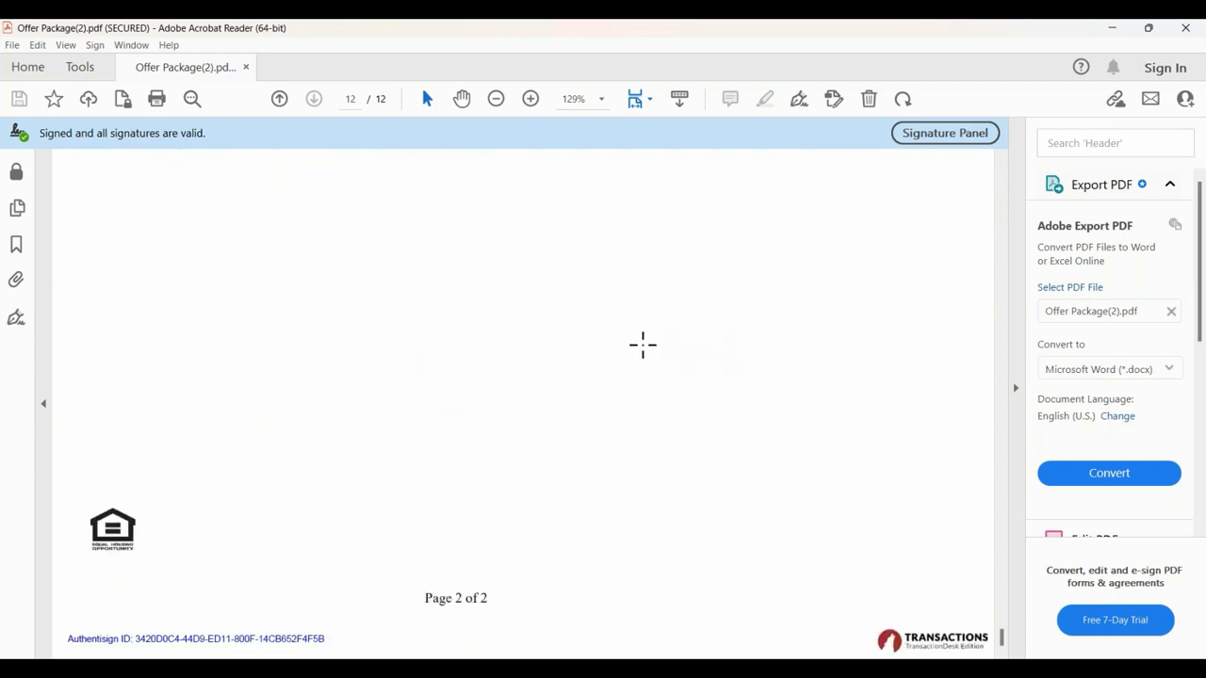
{"action": "scroll", "coordinate": [661, 339], "scroll_direction": "up", "scroll_amount": 8}
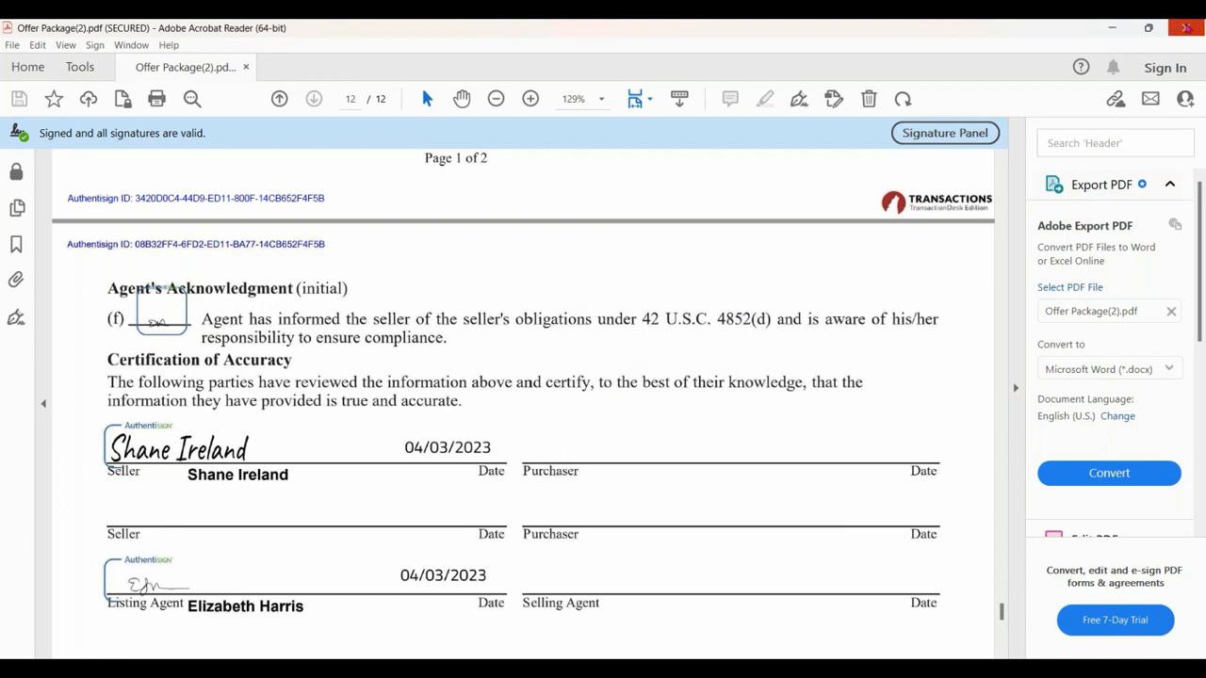
{"action": "left_click", "coordinate": [1185, 27]}
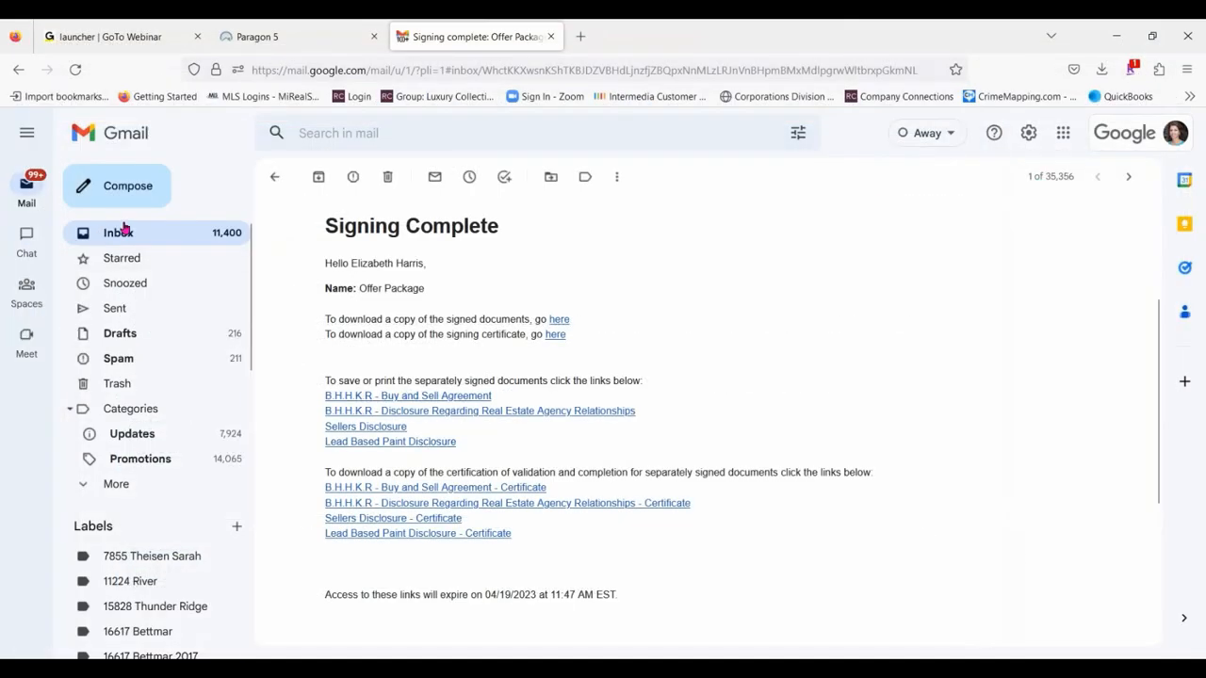
- Return to the Gmail inbox and refresh it to check for new messages
{"action": "left_click", "coordinate": [125, 230]}
{"action": "left_click", "coordinate": [322, 177]}
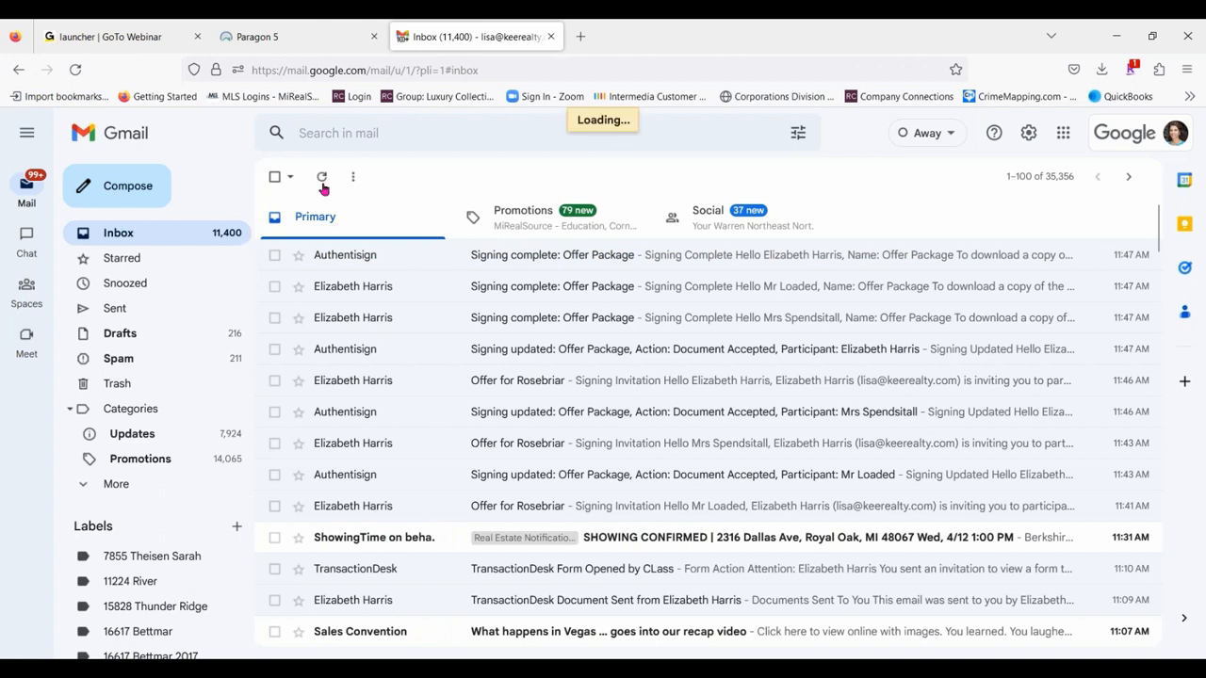
{"action": "left_click", "coordinate": [321, 178]}
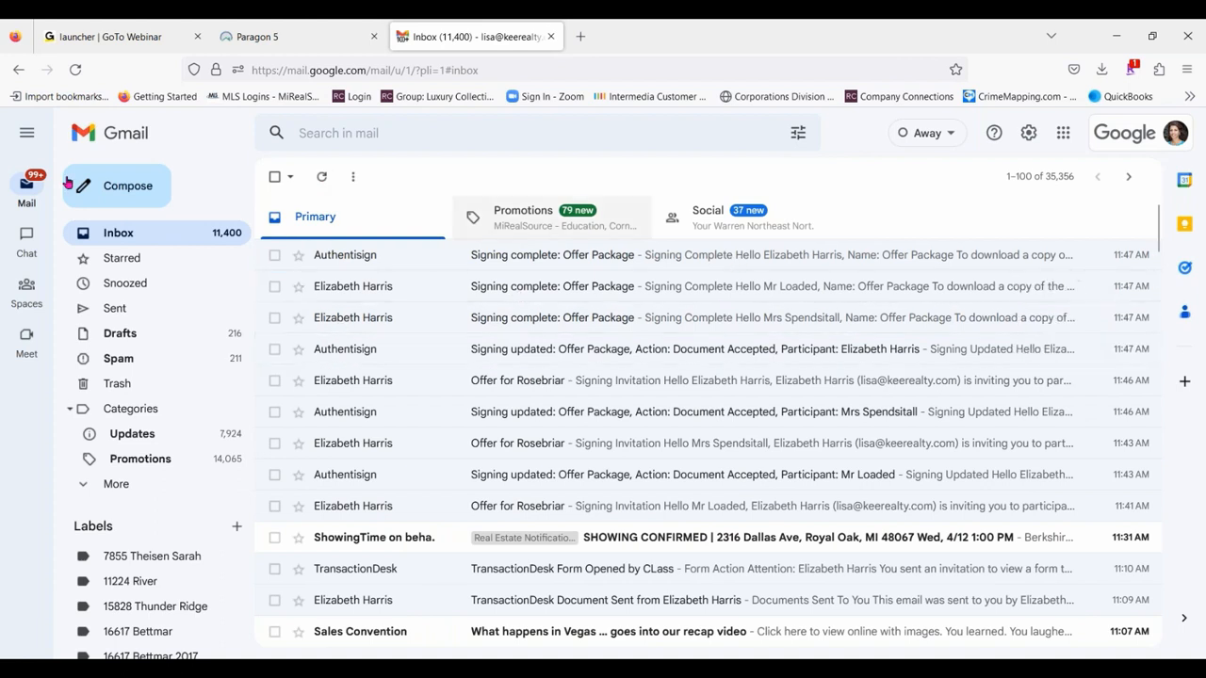
- Switch to Paragon 5 and launch TransactionDesk from its resources
{"action": "left_click", "coordinate": [138, 45]}
{"action": "left_click", "coordinate": [269, 37]}
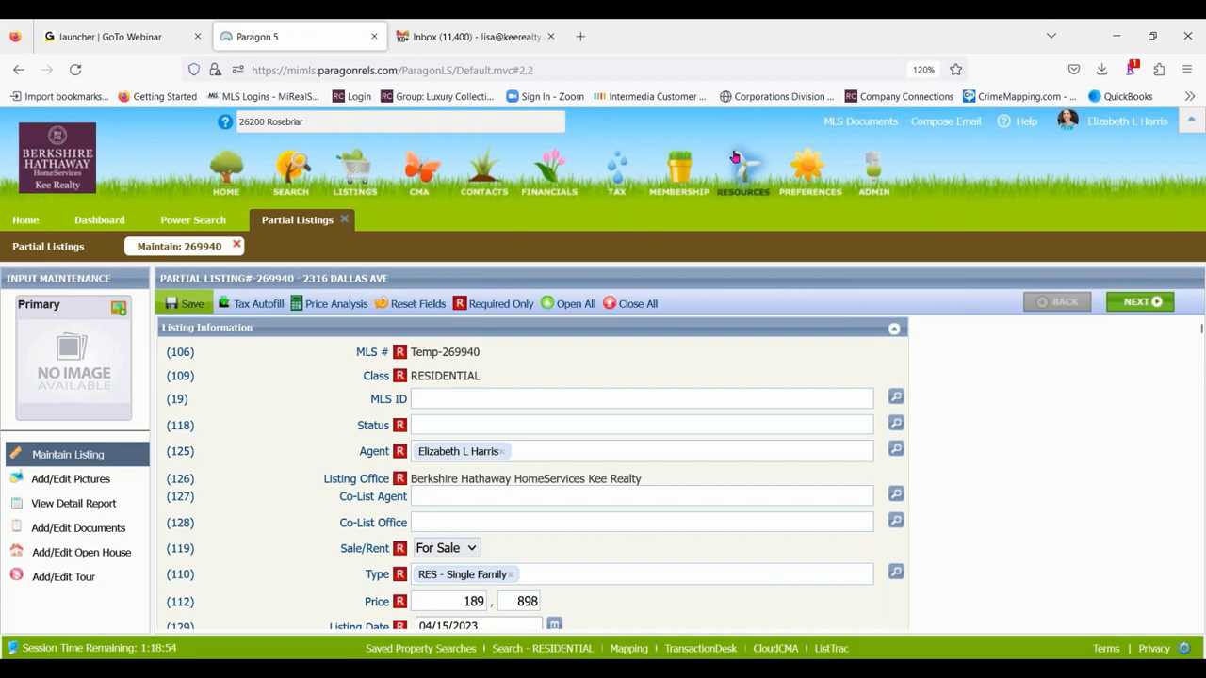
{"action": "mouse_move", "coordinate": [734, 157]}
{"action": "left_click", "coordinate": [1092, 279]}
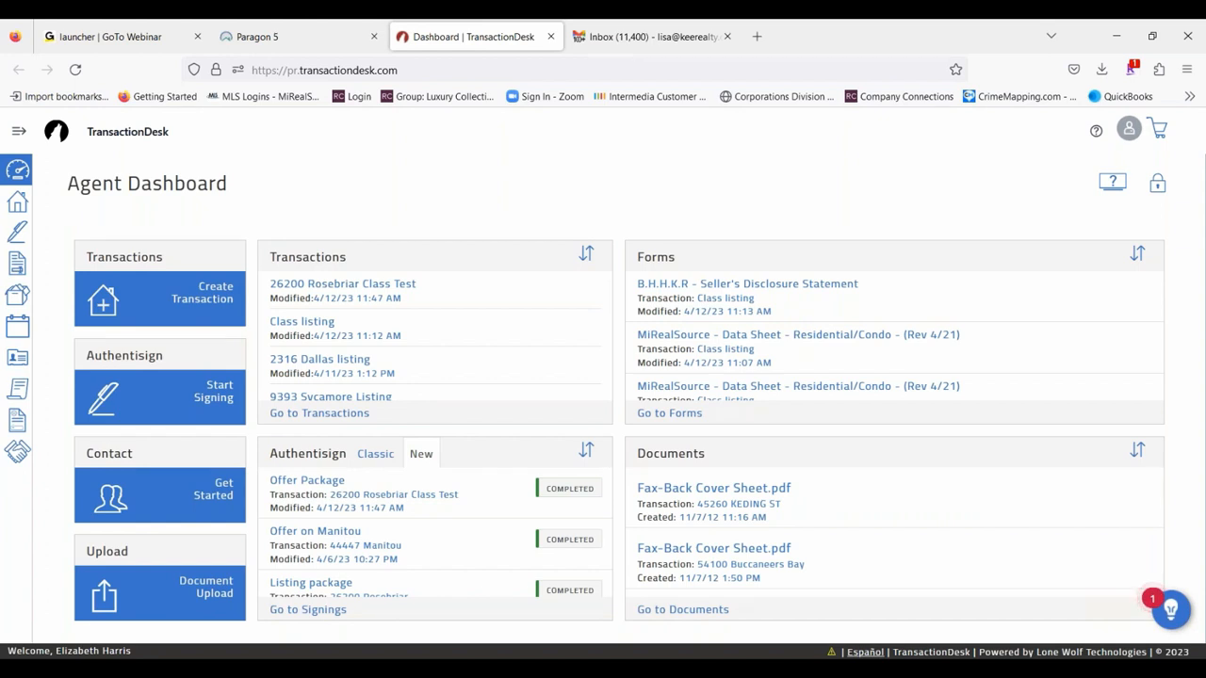
- Open the Rosebriar Class Test transaction's documents and show the signed files in the Offer Package folder
{"action": "left_click", "coordinate": [345, 287]}
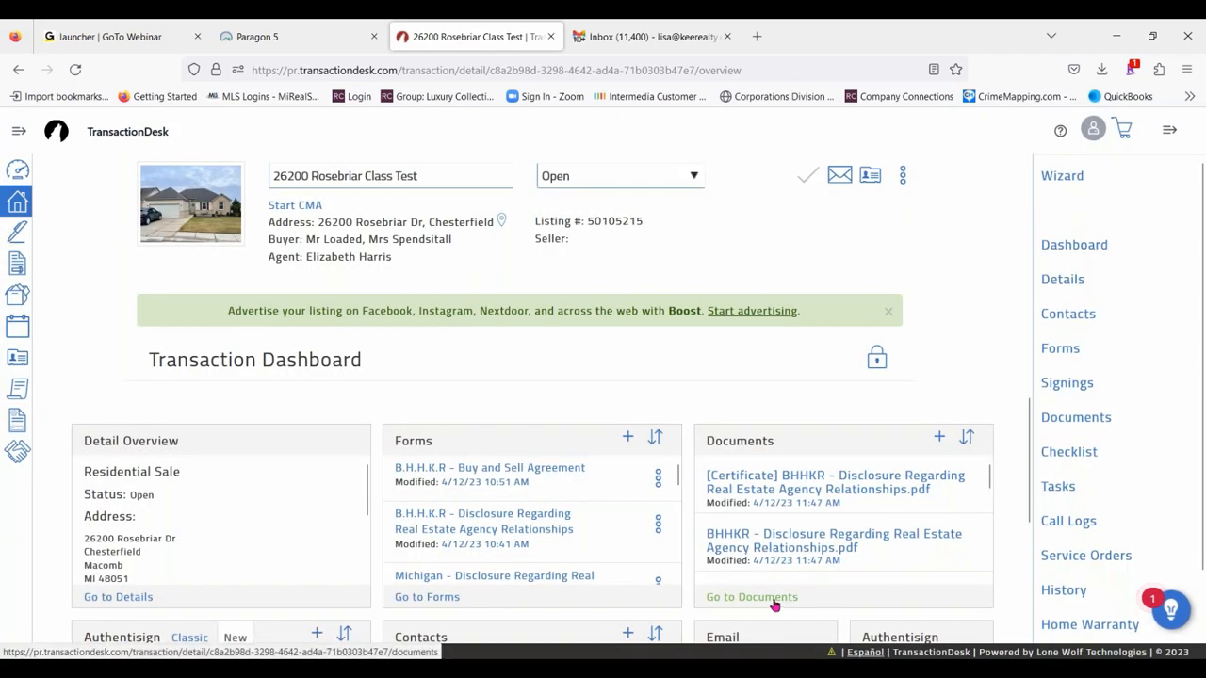
{"action": "left_click", "coordinate": [774, 604]}
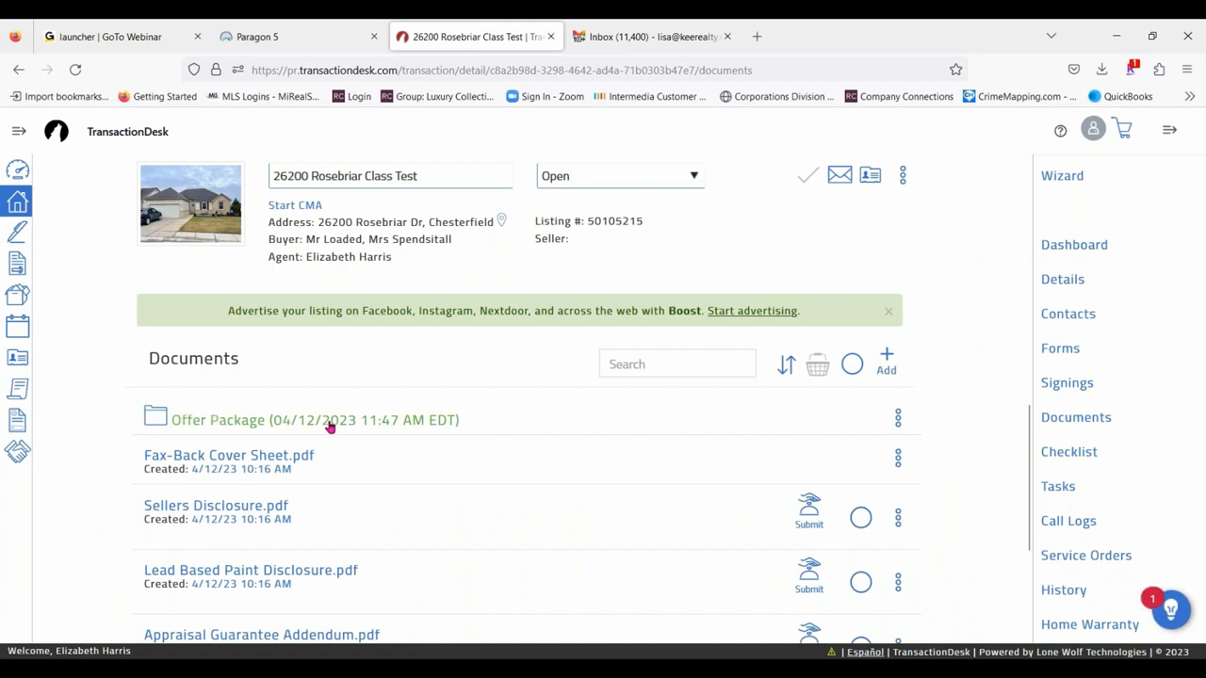
{"action": "left_click", "coordinate": [207, 419]}
{"action": "scroll", "coordinate": [603, 452], "scroll_direction": "down", "scroll_amount": 3}
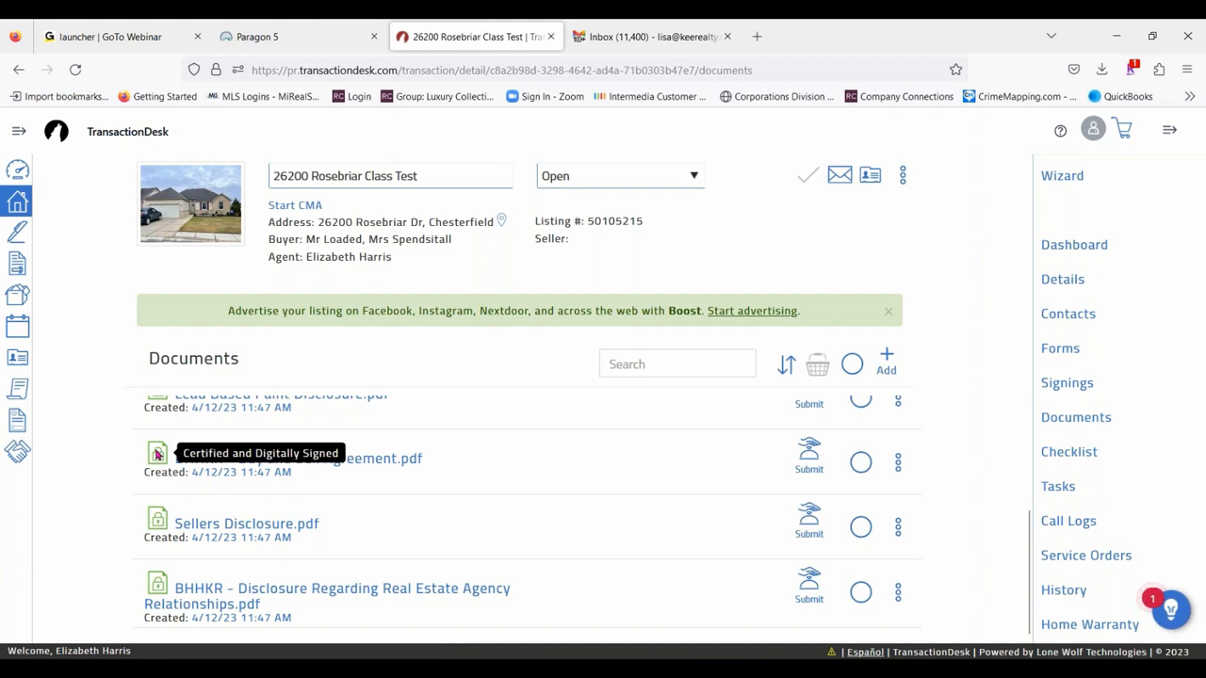
- Open the signed BHHKR - Buy and Sell Agreement, review it through page 5, and close it
{"action": "left_click", "coordinate": [350, 462]}
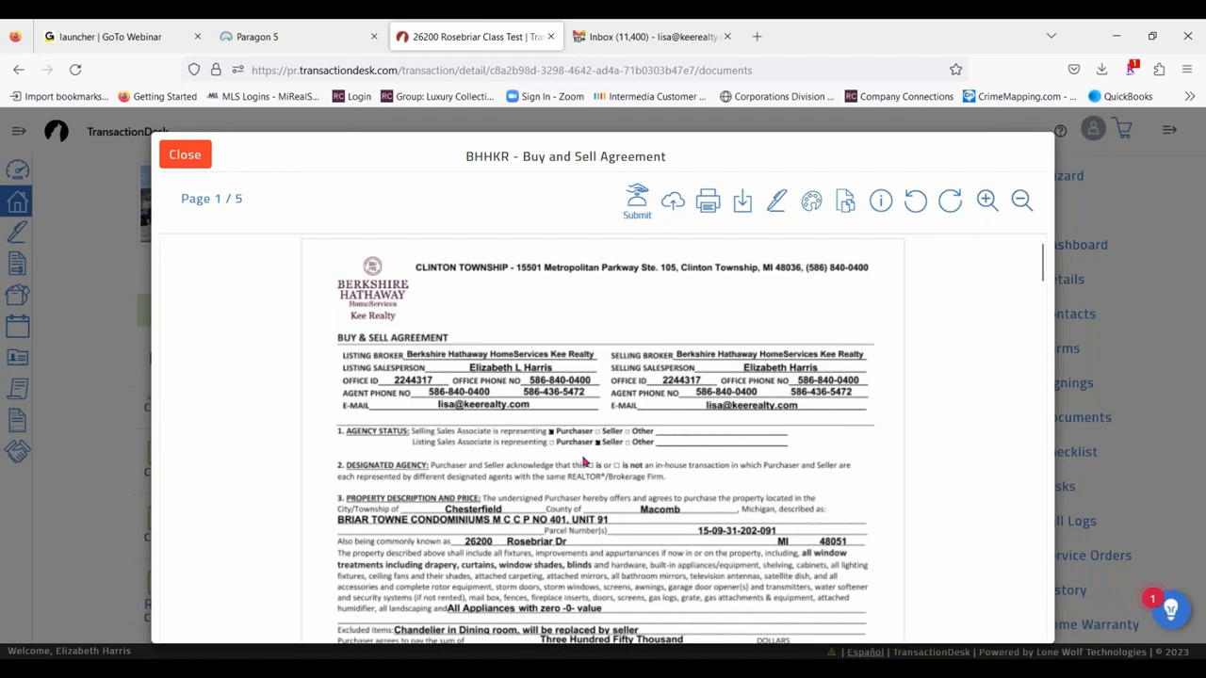
{"action": "scroll", "coordinate": [694, 426], "scroll_direction": "down", "scroll_amount": 15}
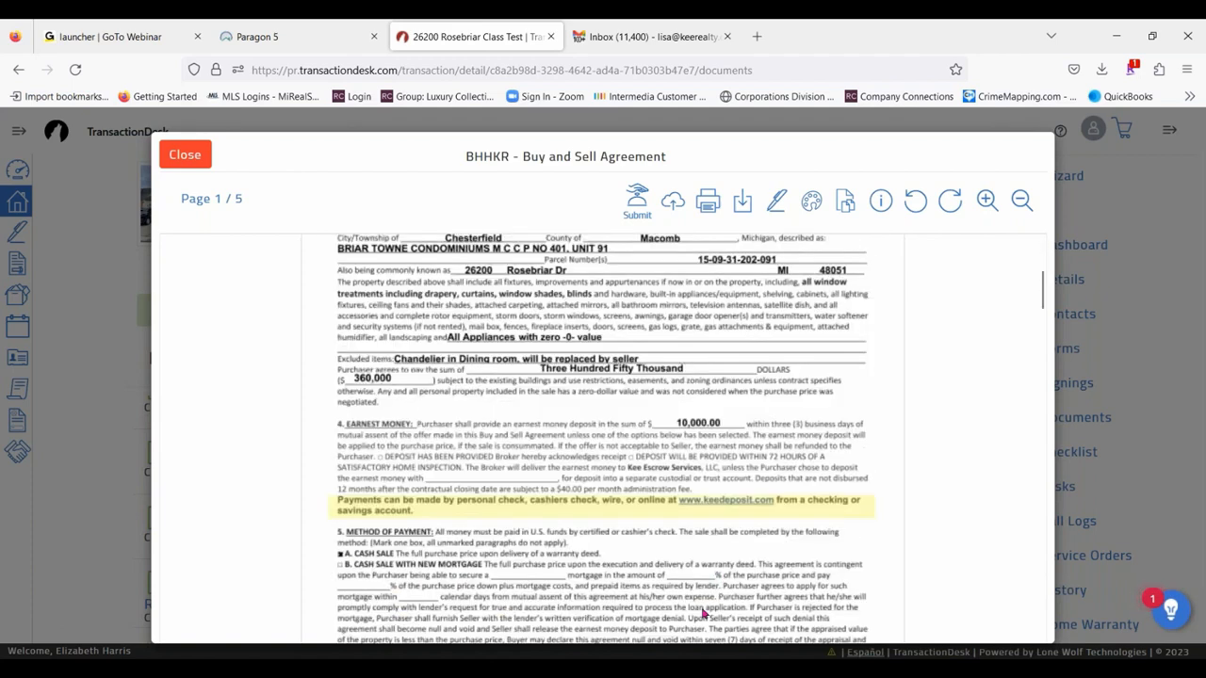
{"action": "scroll", "coordinate": [596, 415], "scroll_direction": "down", "scroll_amount": 20}
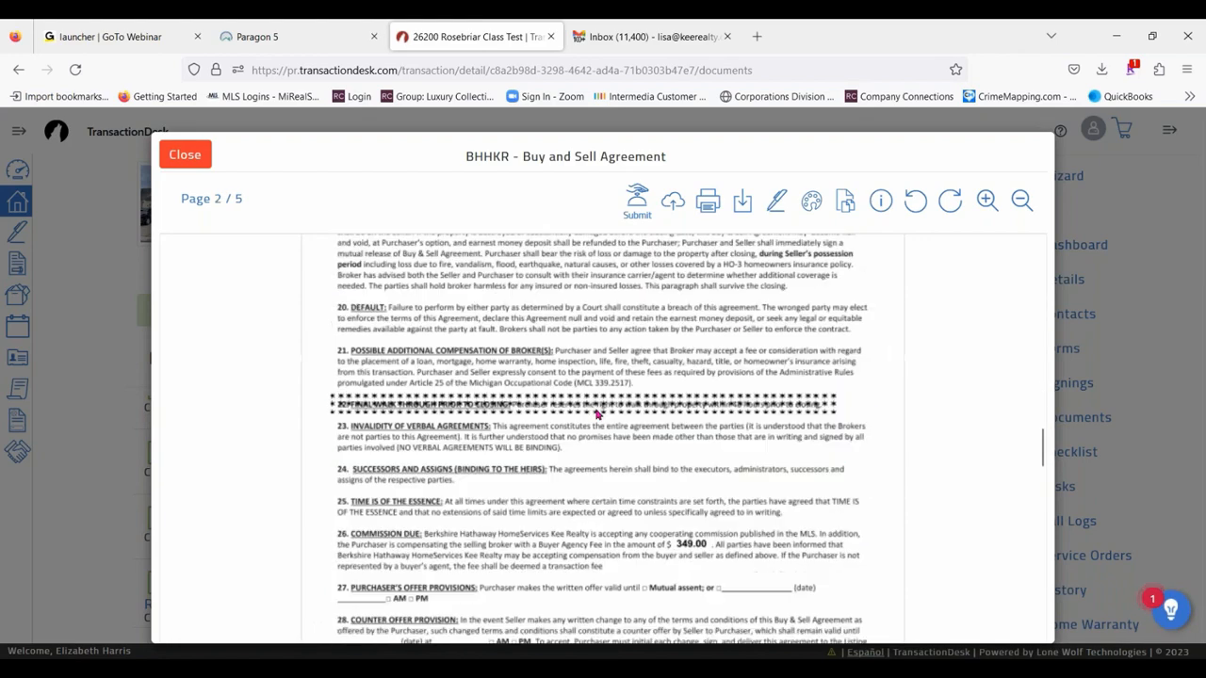
{"action": "left_click", "coordinate": [185, 154]}
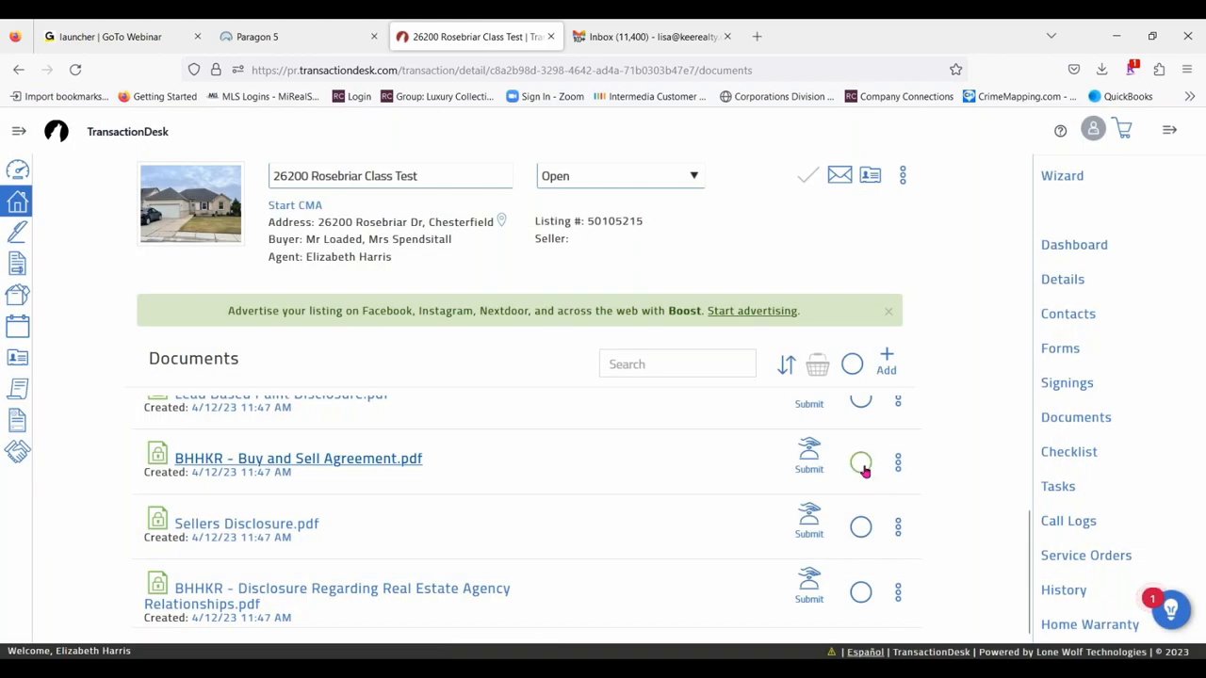
- Select the signed Buy and Sell Agreement, Sellers Disclosure, Agency Relationships disclosure and Lead Based Paint Disclosure, and open the document basket
{"action": "left_click", "coordinate": [860, 462]}
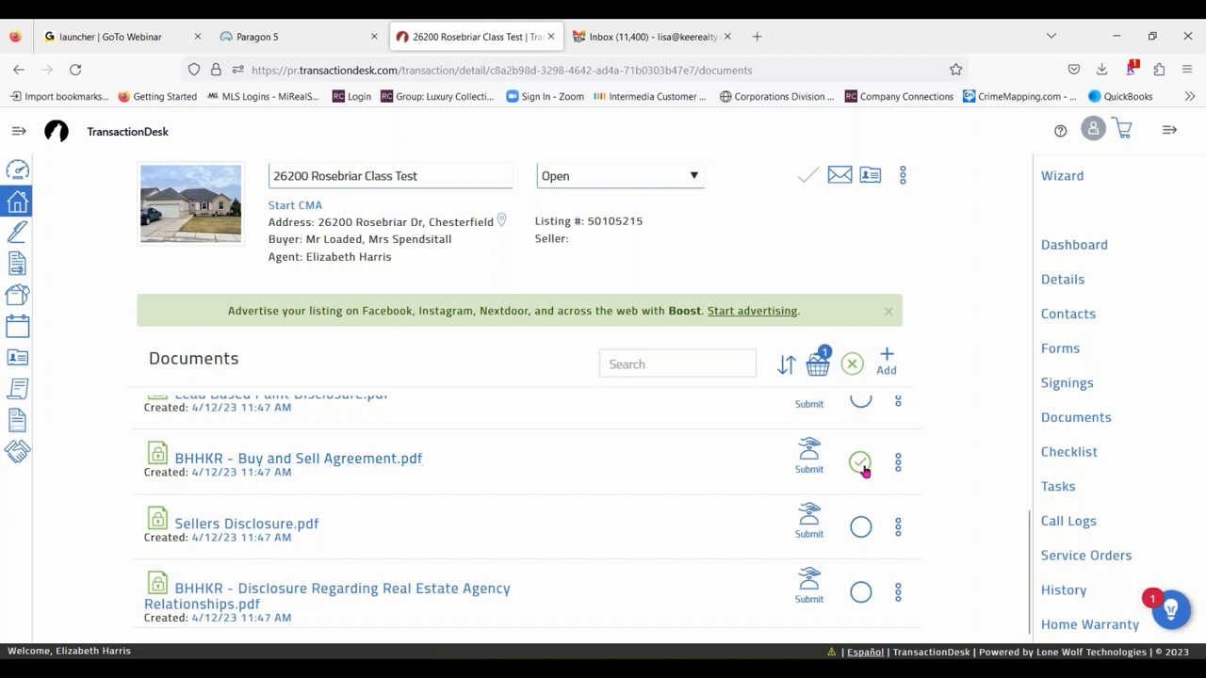
{"action": "left_click", "coordinate": [860, 526]}
{"action": "left_click", "coordinate": [860, 593]}
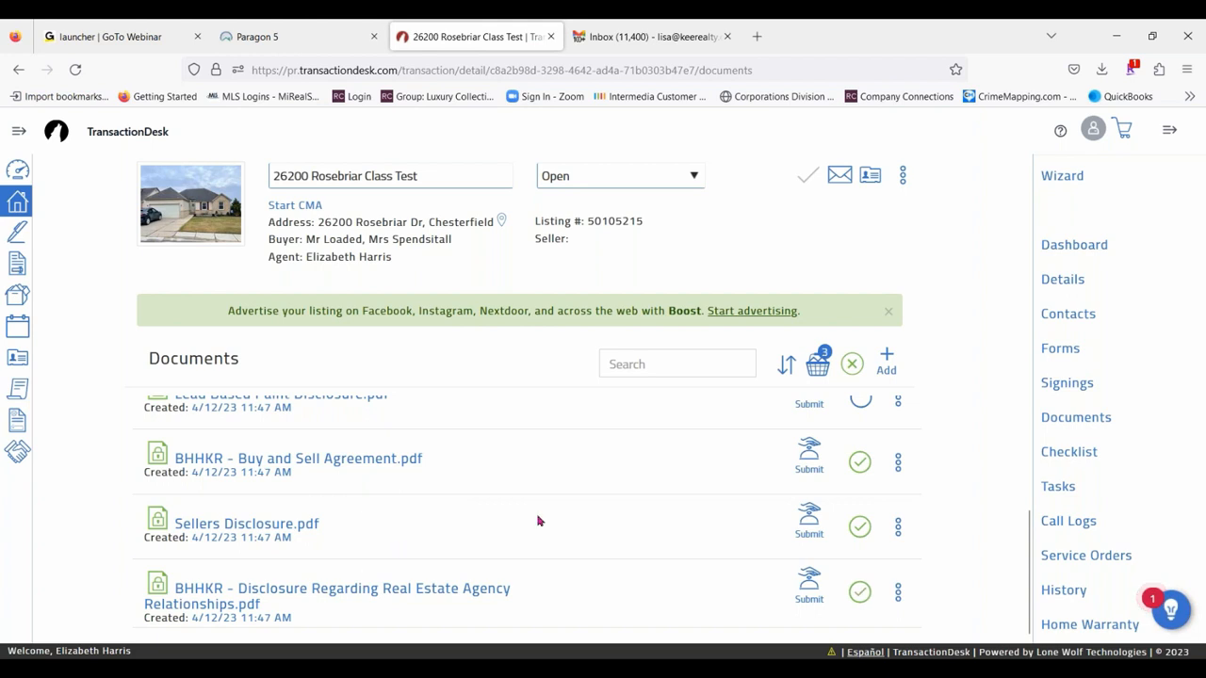
{"action": "scroll", "coordinate": [537, 521], "scroll_direction": "up", "scroll_amount": 2}
{"action": "left_click", "coordinate": [859, 570]}
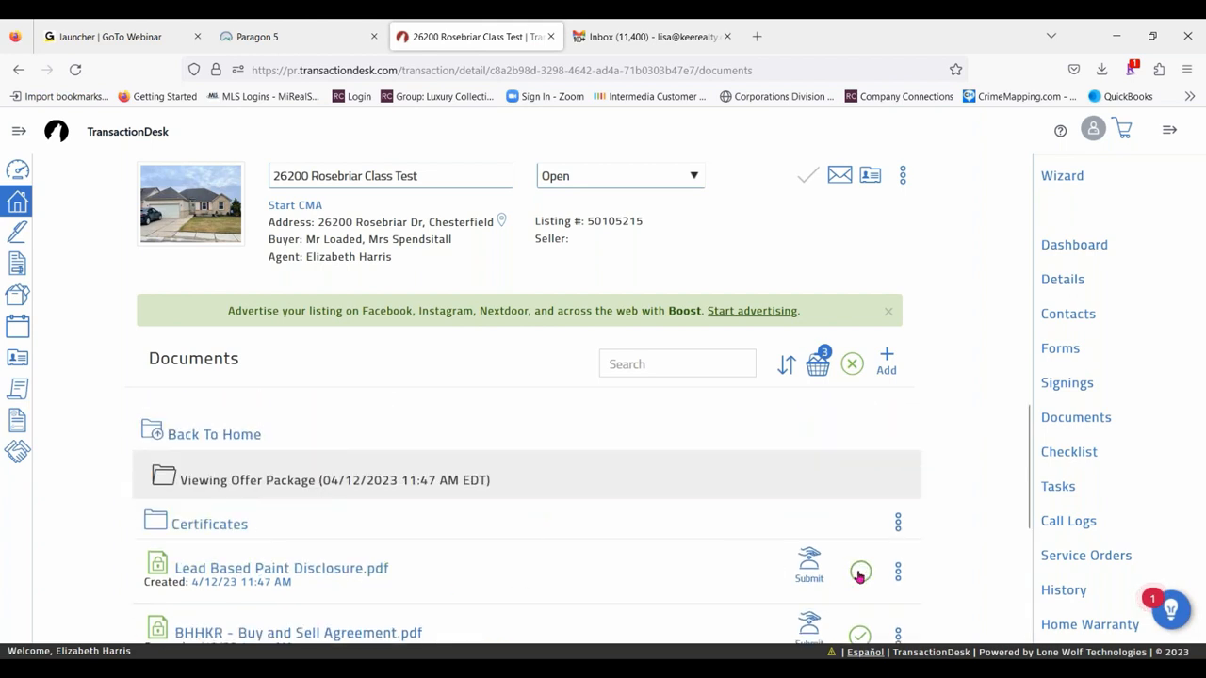
{"action": "left_click", "coordinate": [817, 365]}
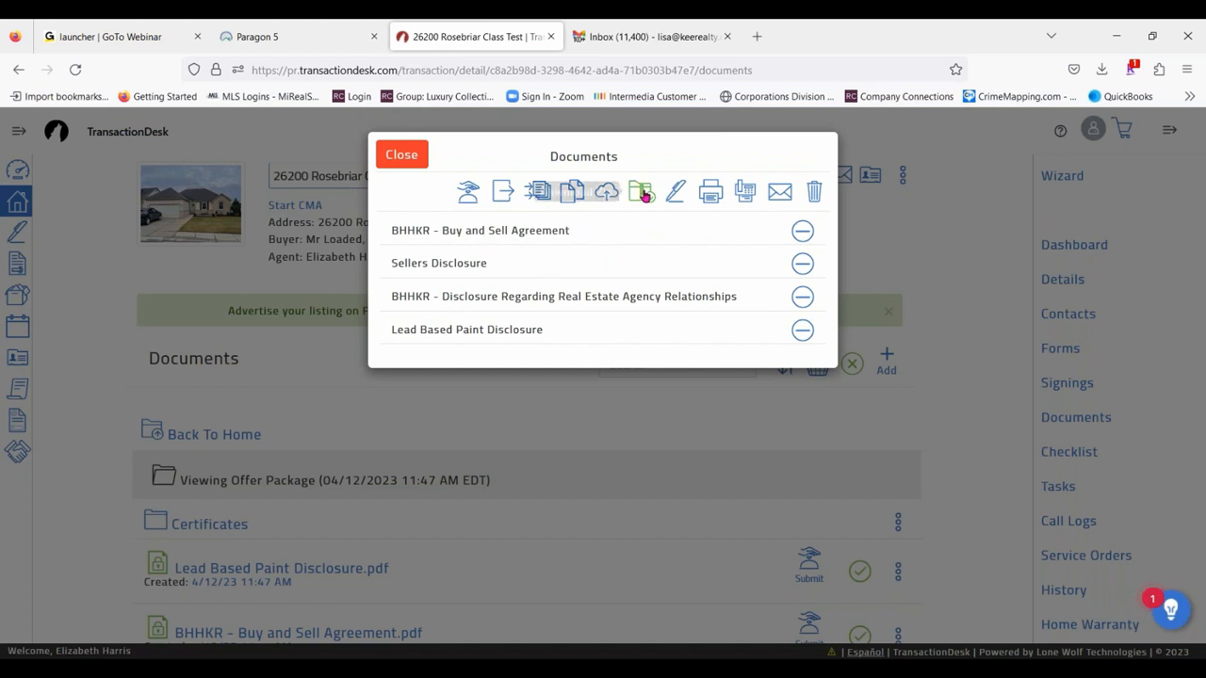
- Examine the email form for the selected documents, including the BCC field and items to send, and close it and the basket without sending
{"action": "left_click", "coordinate": [778, 193]}
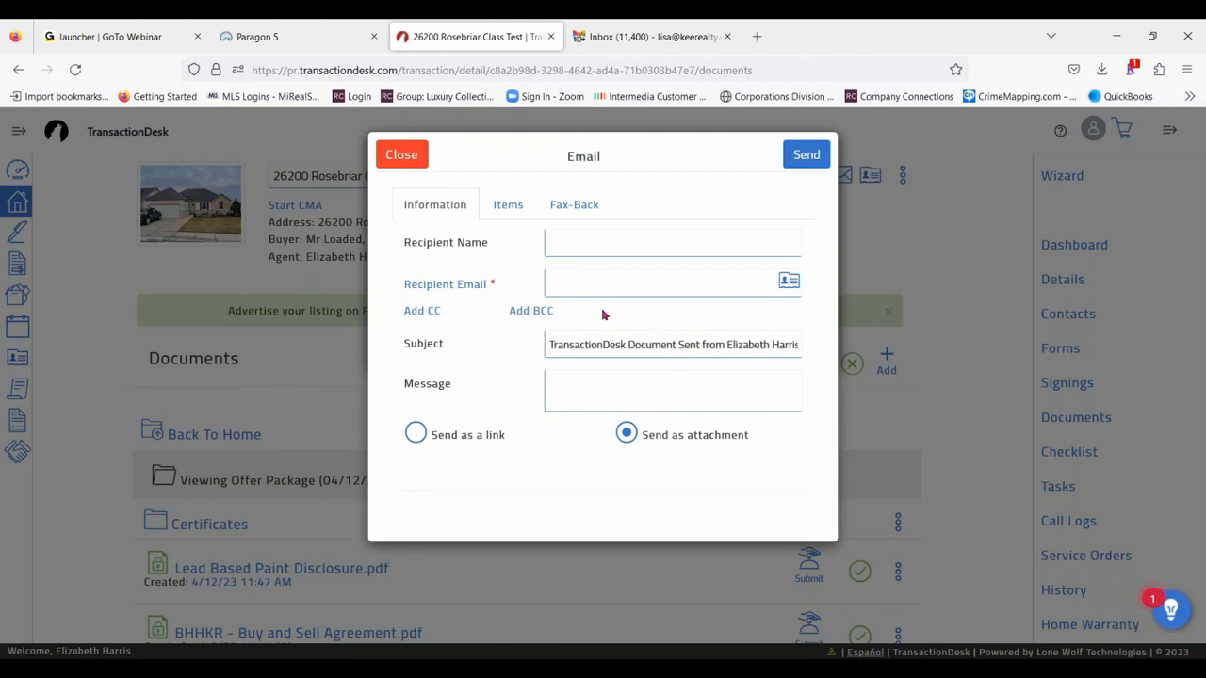
{"action": "left_click", "coordinate": [550, 312]}
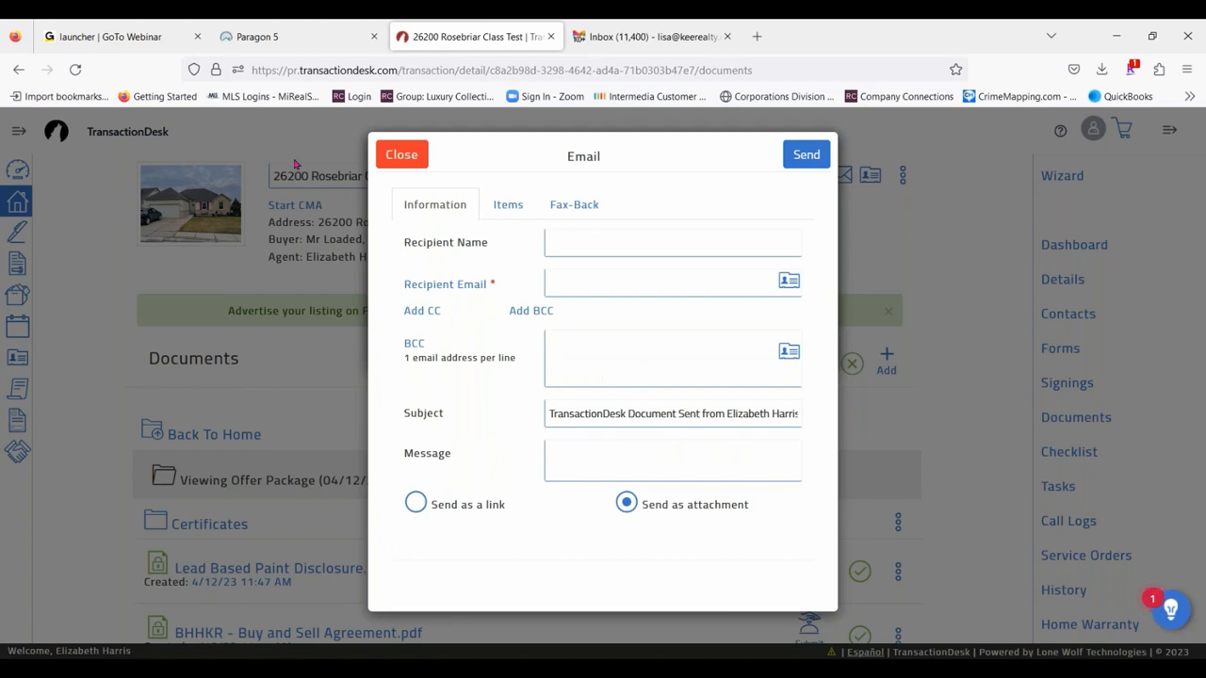
{"action": "left_click", "coordinate": [517, 203]}
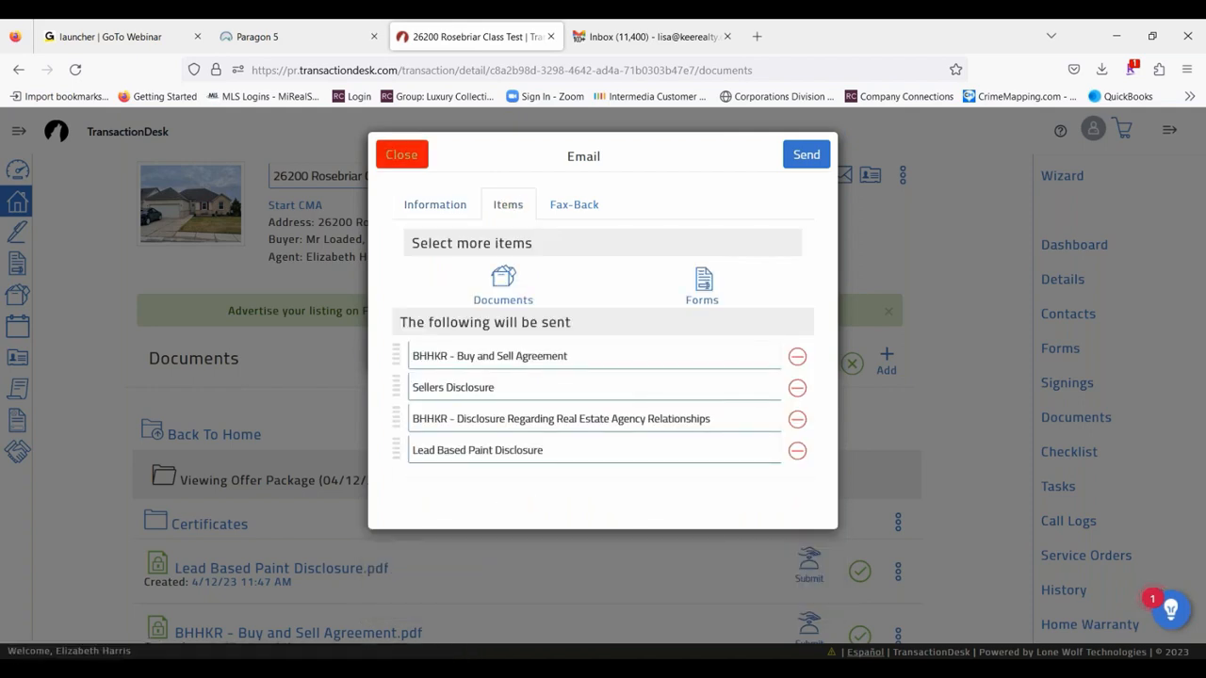
{"action": "left_click", "coordinate": [390, 153]}
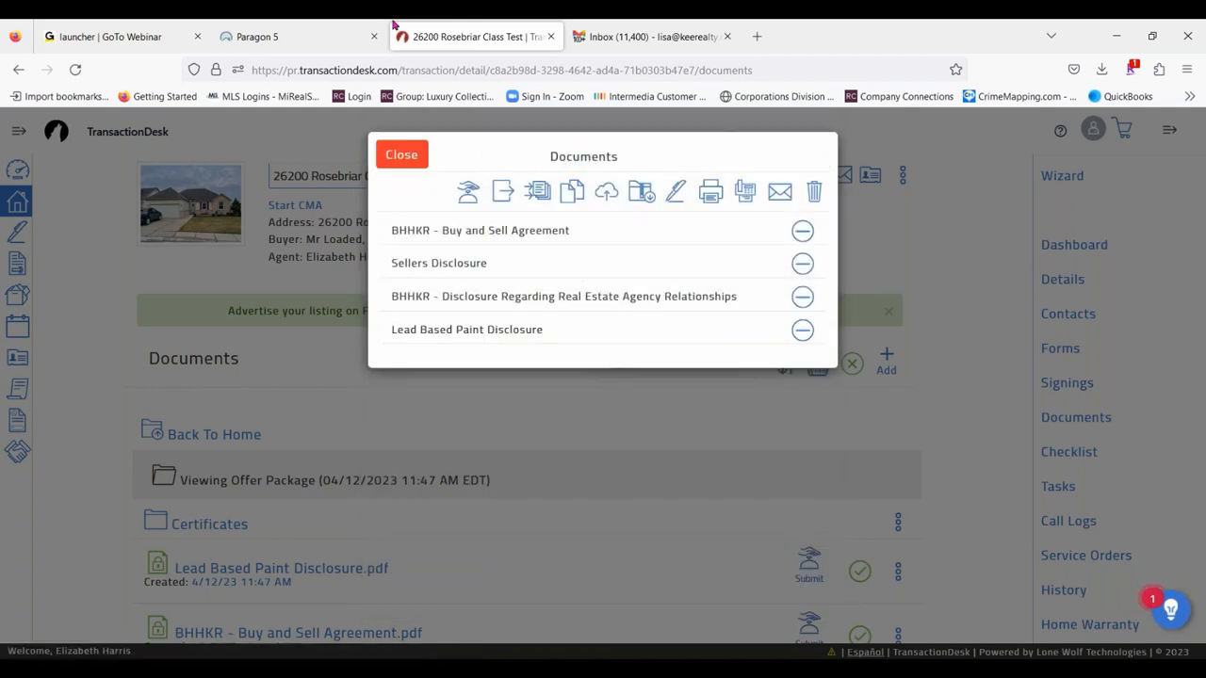
{"action": "left_click", "coordinate": [403, 156]}
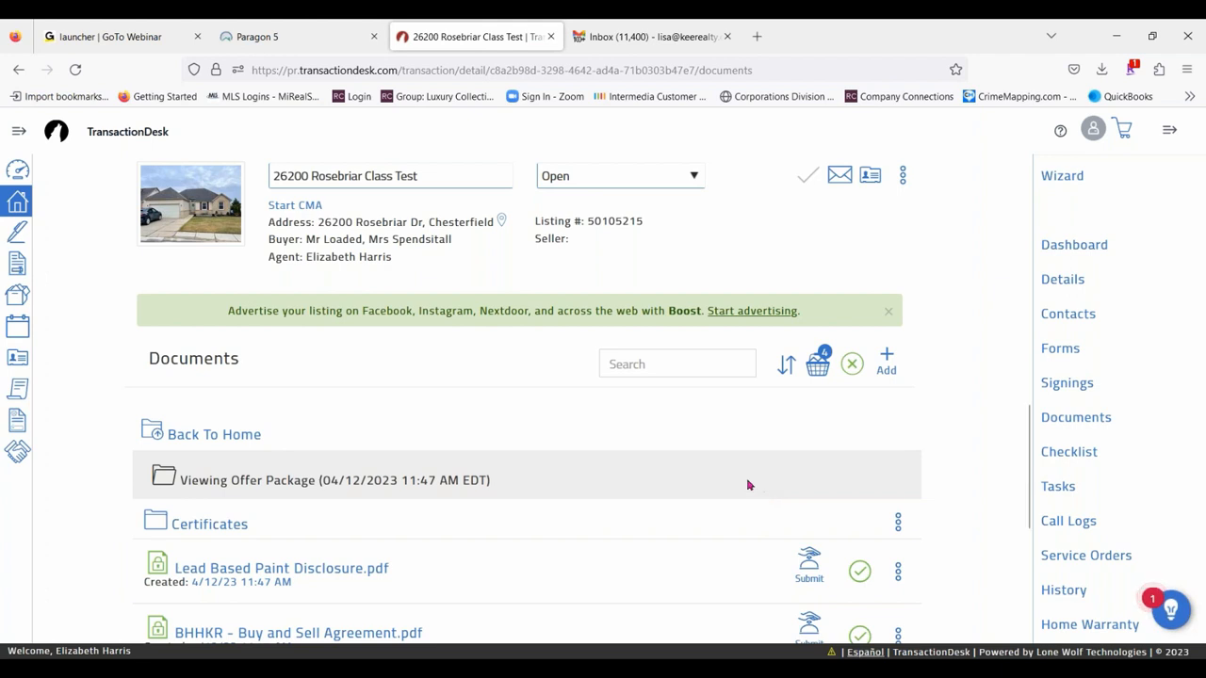
- Open the signing details of the completed Offer Package from the transaction's signings
{"action": "left_click", "coordinate": [1068, 383]}
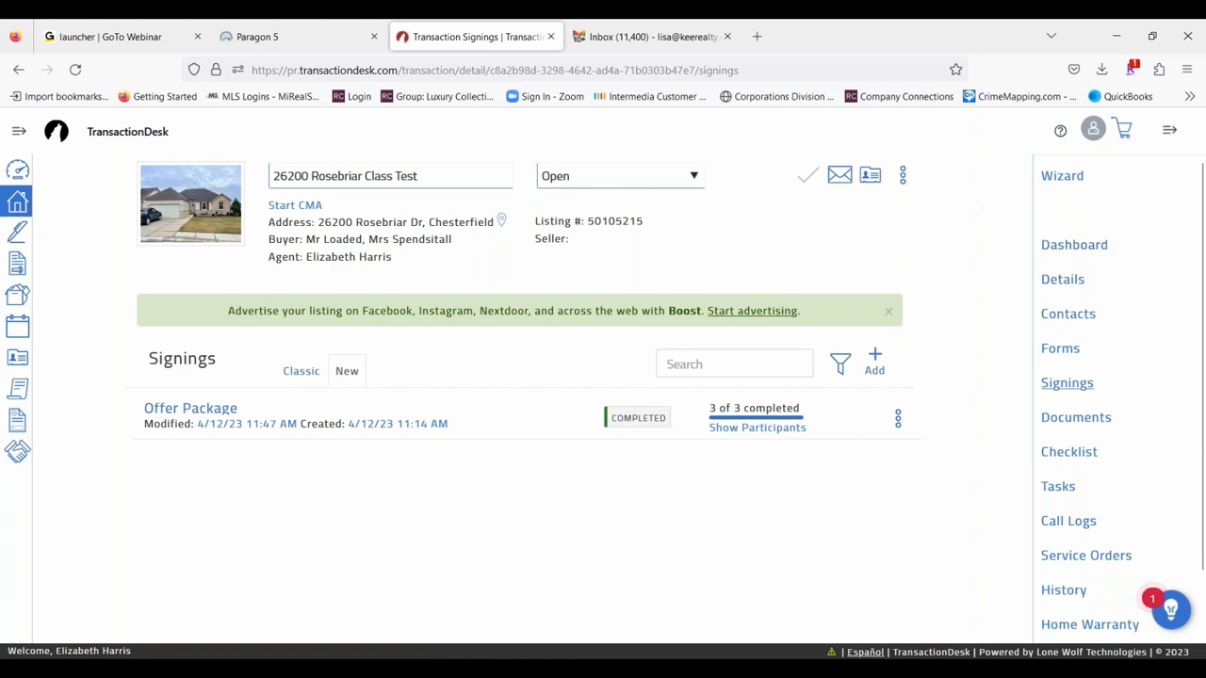
{"action": "mouse_move", "coordinate": [759, 429]}
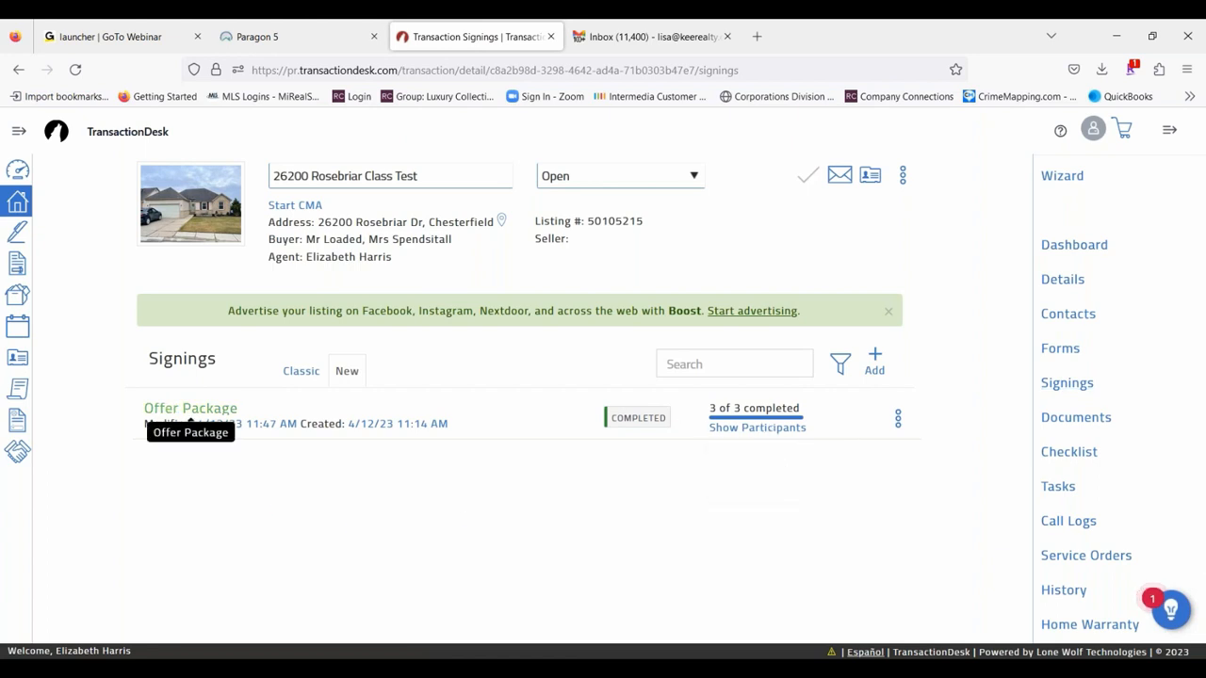
{"action": "left_click", "coordinate": [160, 410]}
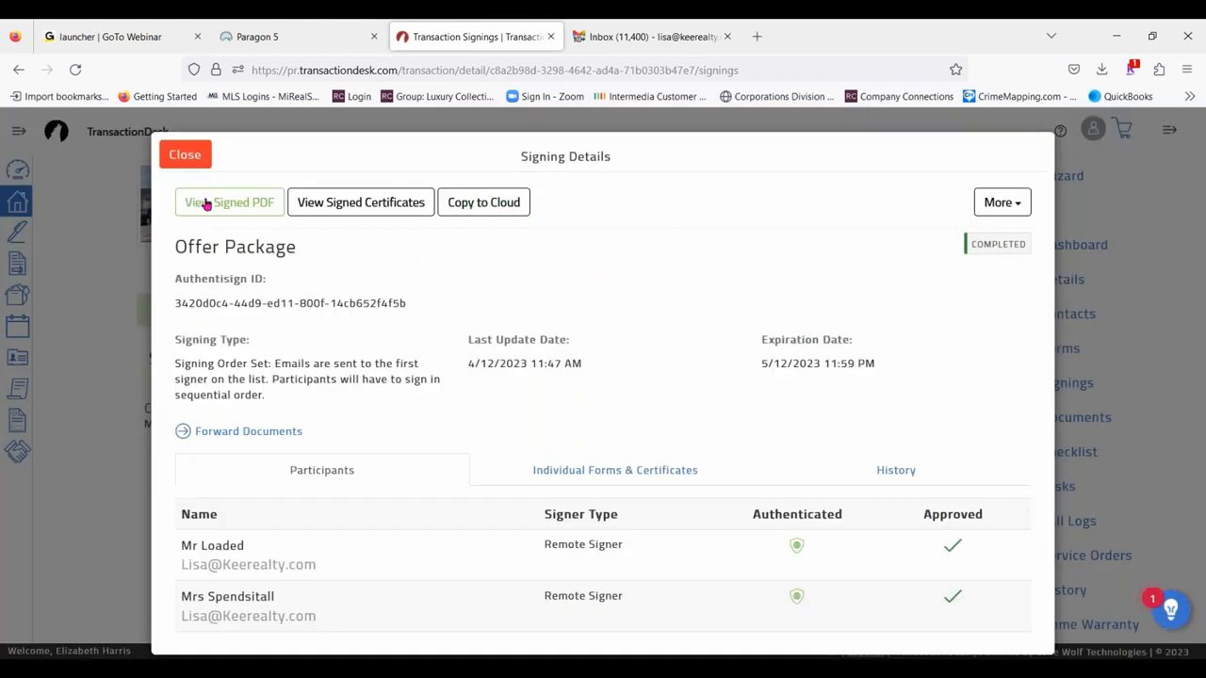
- Examine the Offer Package's individual forms and certificates, and read through its signing history
{"action": "left_click", "coordinate": [650, 477]}
{"action": "scroll", "coordinate": [355, 536], "scroll_direction": "down", "scroll_amount": 2}
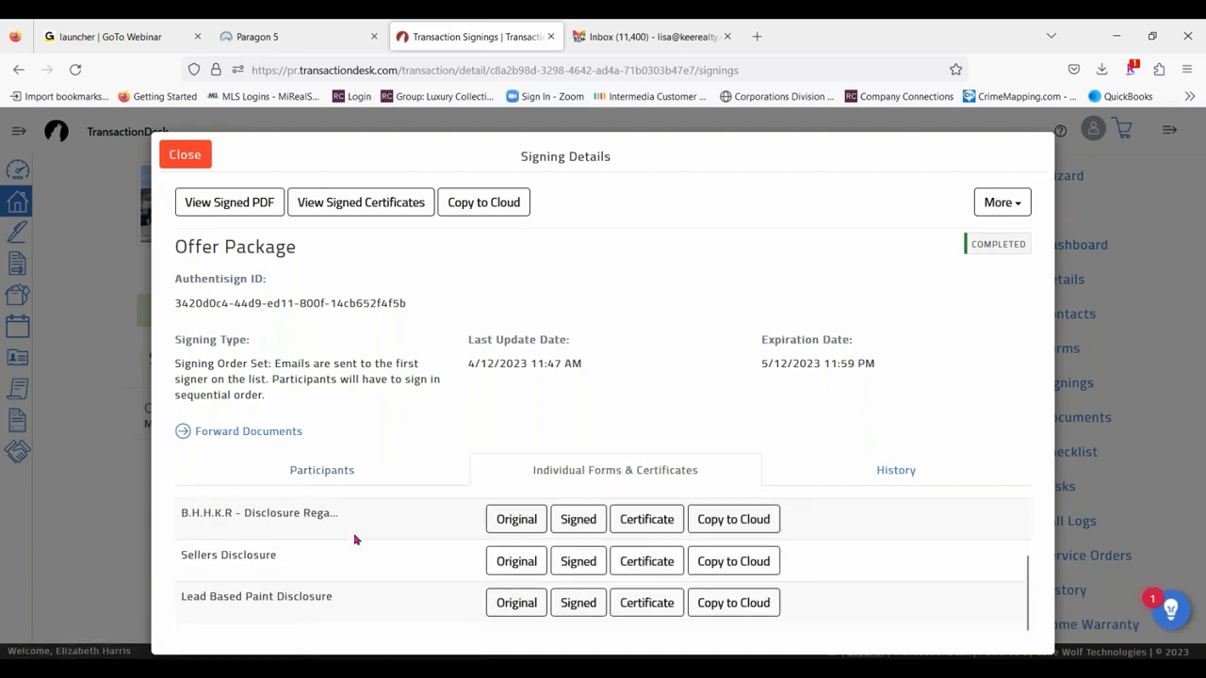
{"action": "scroll", "coordinate": [377, 531], "scroll_direction": "up", "scroll_amount": 2}
{"action": "left_click", "coordinate": [919, 481]}
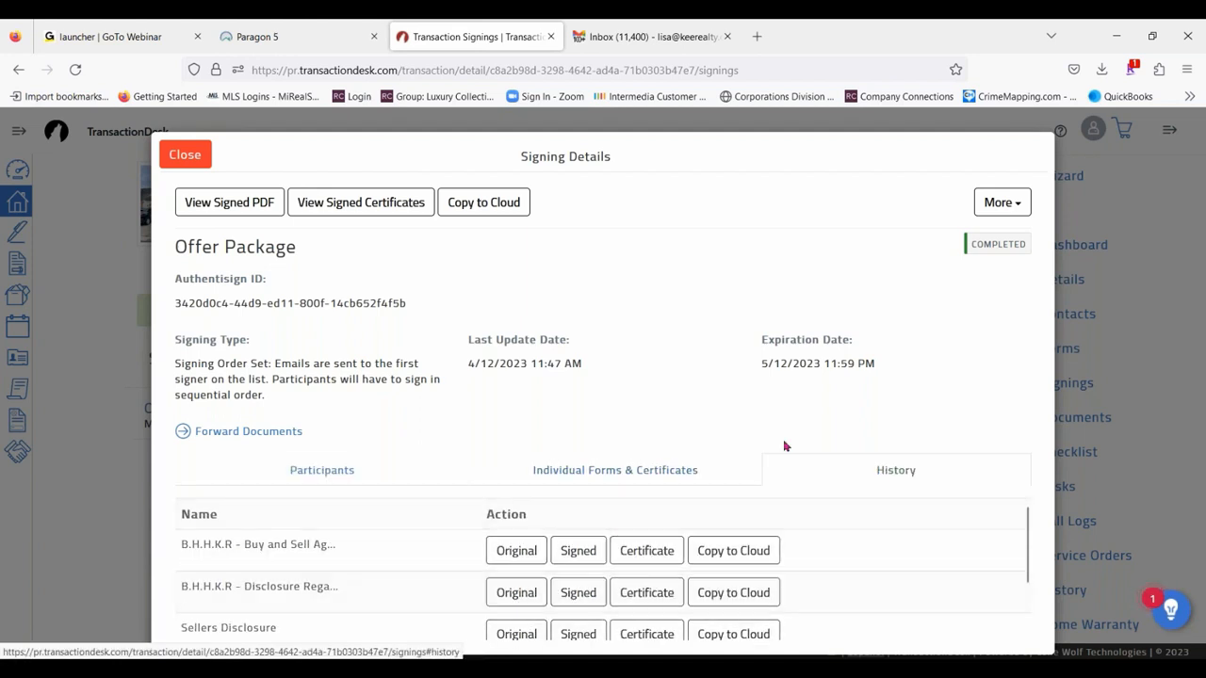
{"action": "scroll", "coordinate": [303, 568], "scroll_direction": "down", "scroll_amount": 3}
{"action": "scroll", "coordinate": [304, 568], "scroll_direction": "down", "scroll_amount": 5}
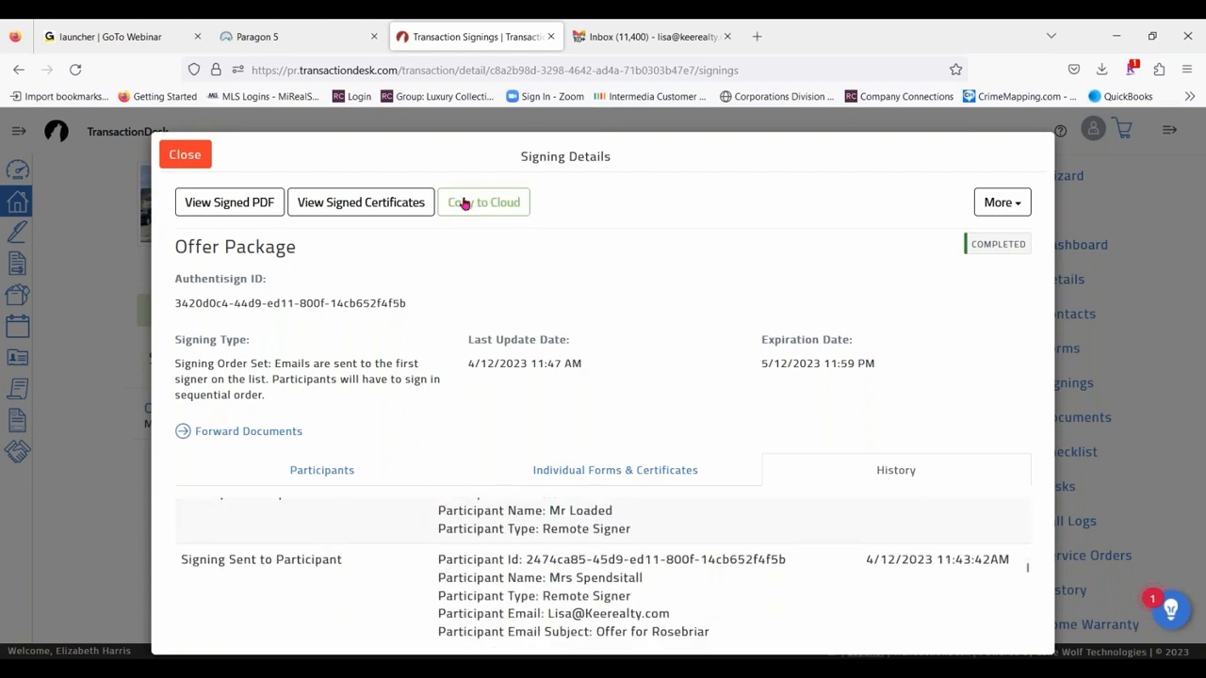
- Download the Offer Package's signed certificates and signed PDF, and close the signing details to return to the transaction's signings
{"action": "left_click", "coordinate": [365, 203]}
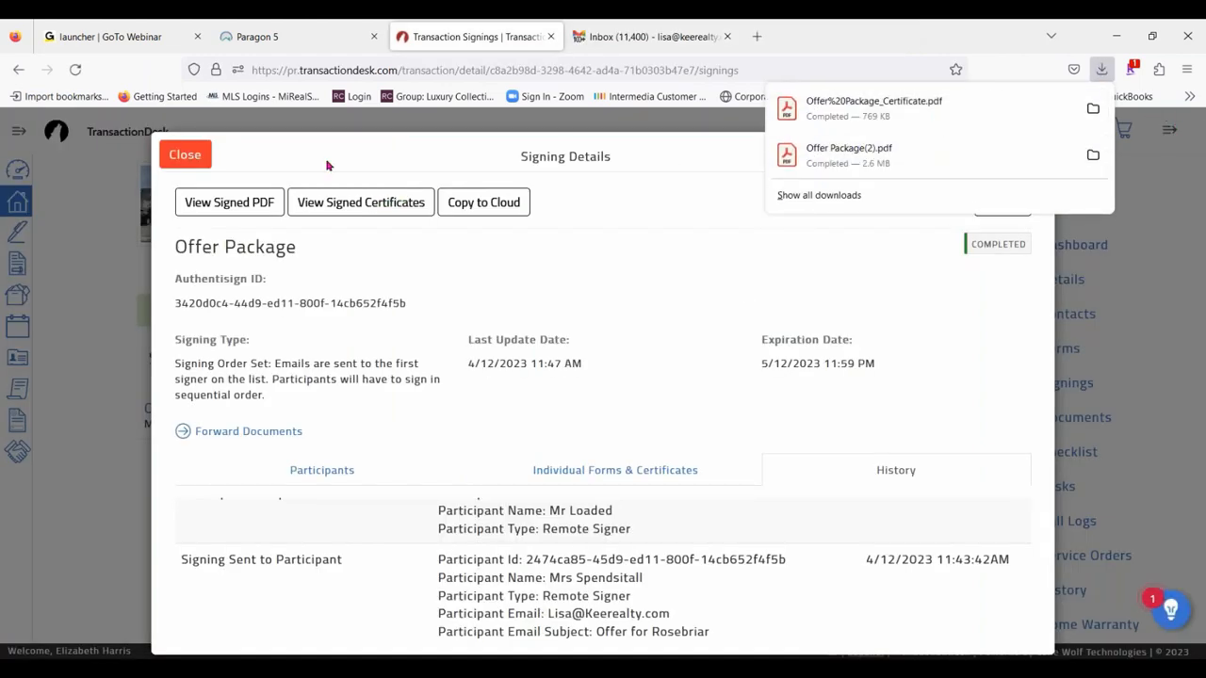
{"action": "left_click", "coordinate": [219, 204]}
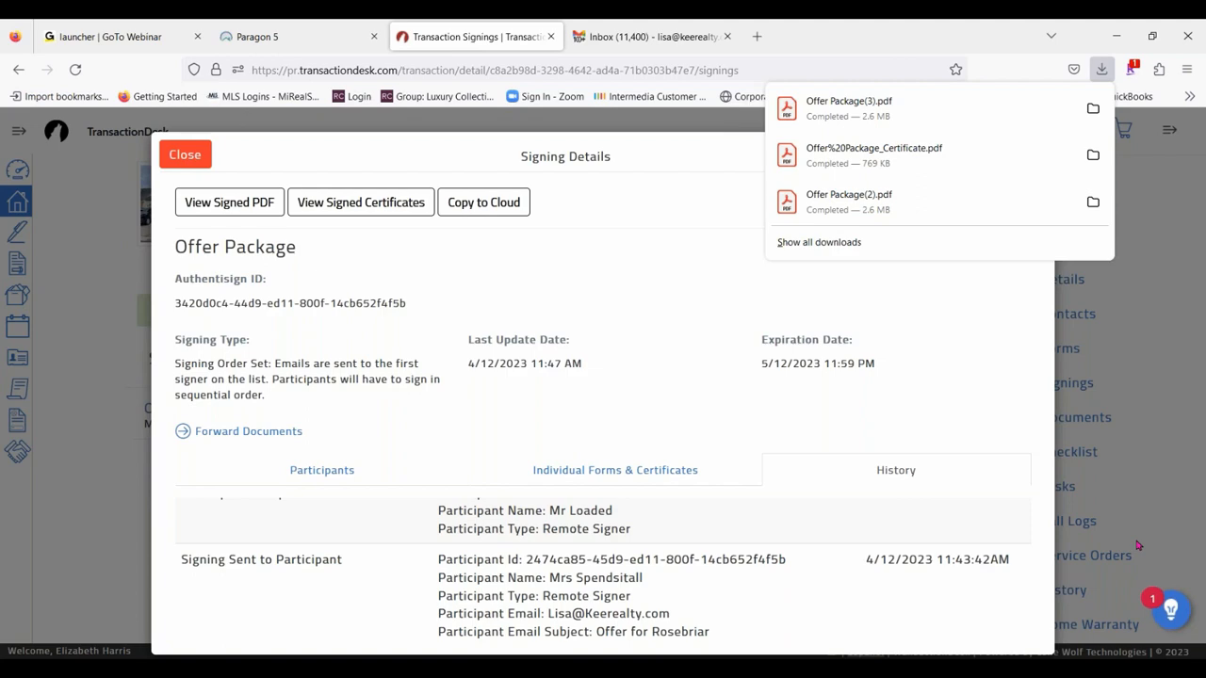
{"action": "left_click", "coordinate": [504, 26]}
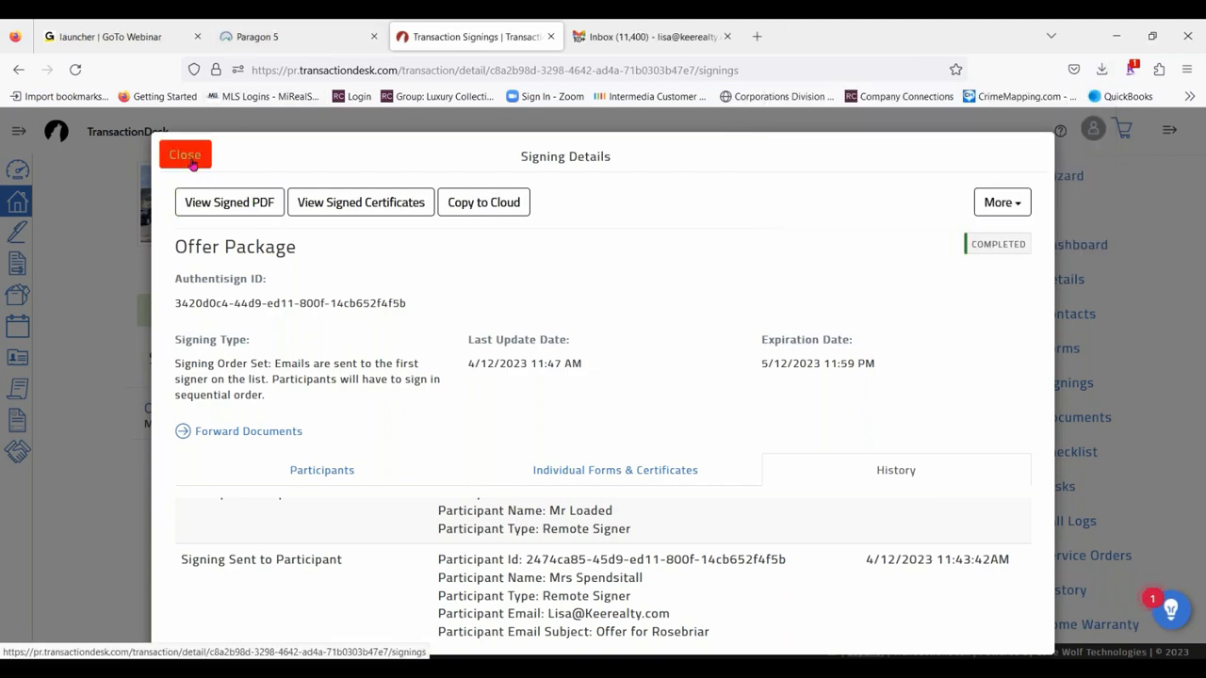
{"action": "left_click", "coordinate": [187, 156]}
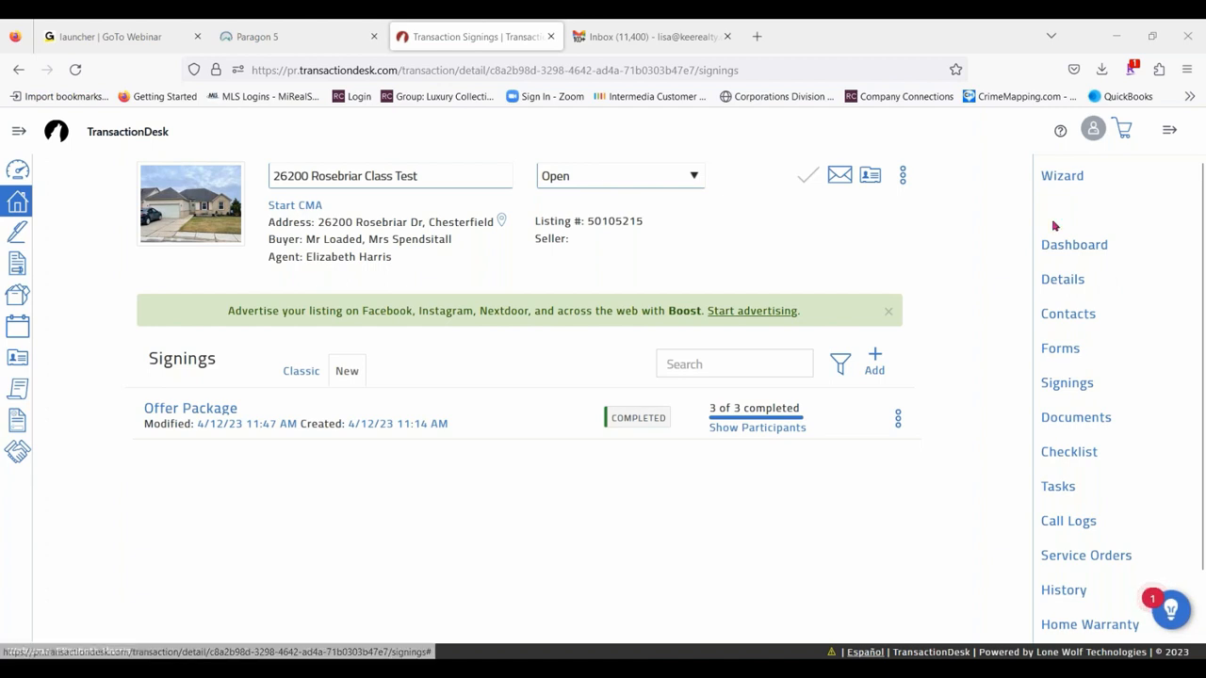
{"action": "left_click", "coordinate": [1072, 388]}
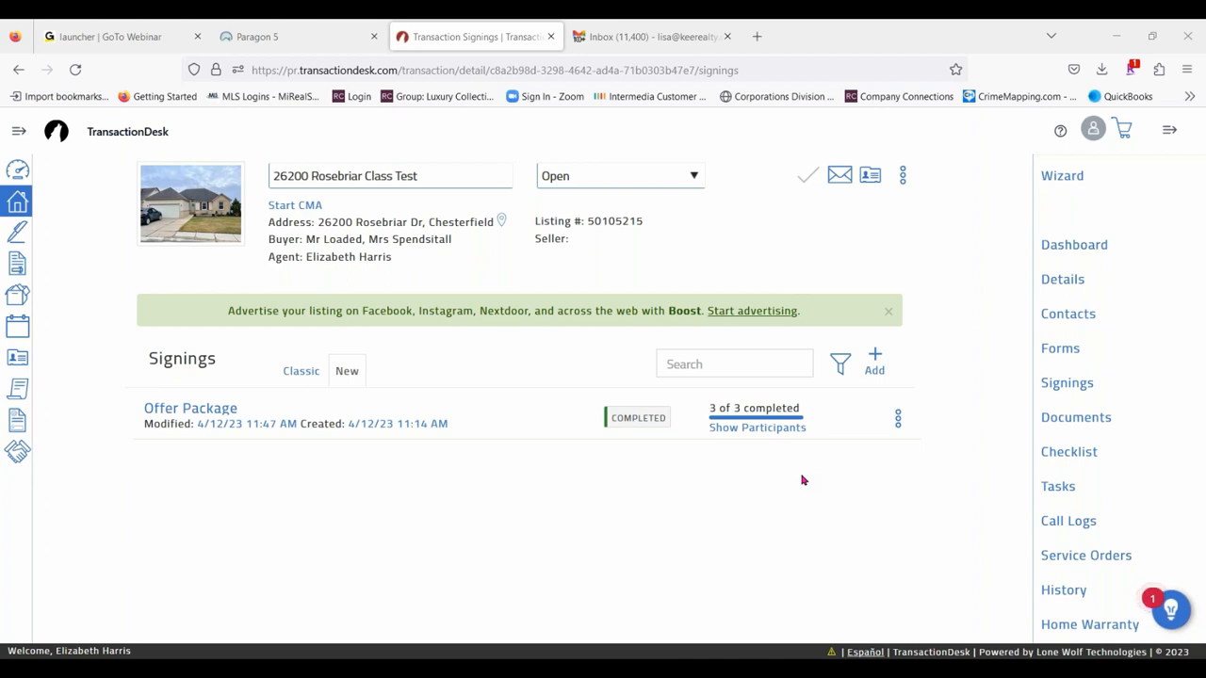
- Switch to Paragon 5, open the Education folder in MLS Documents, and look through its handouts and cheat sheets
{"action": "left_click", "coordinate": [274, 37]}
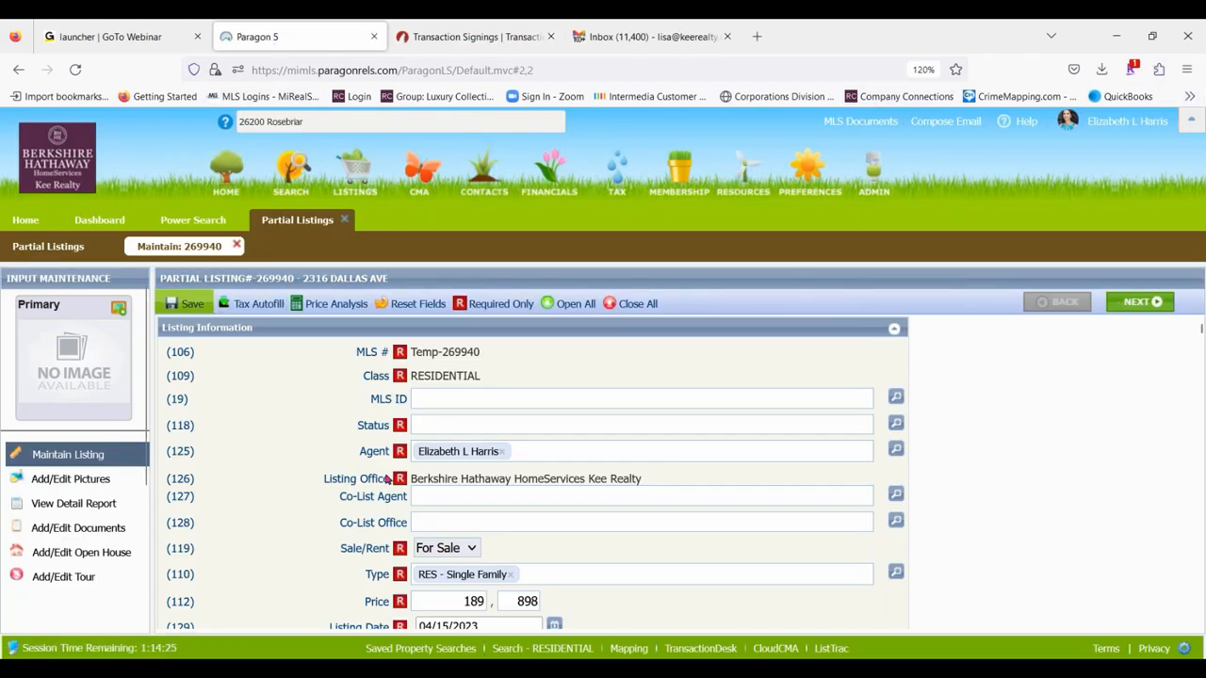
{"action": "left_click", "coordinate": [861, 122]}
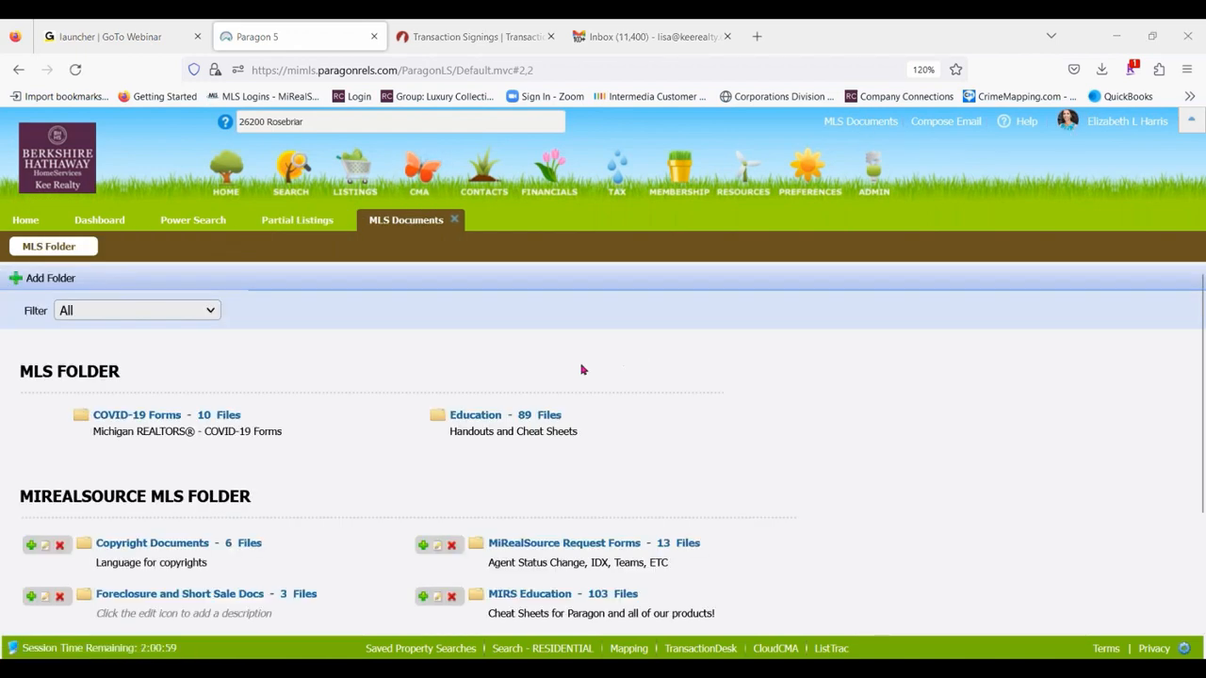
{"action": "scroll", "coordinate": [582, 368], "scroll_direction": "down", "scroll_amount": 3}
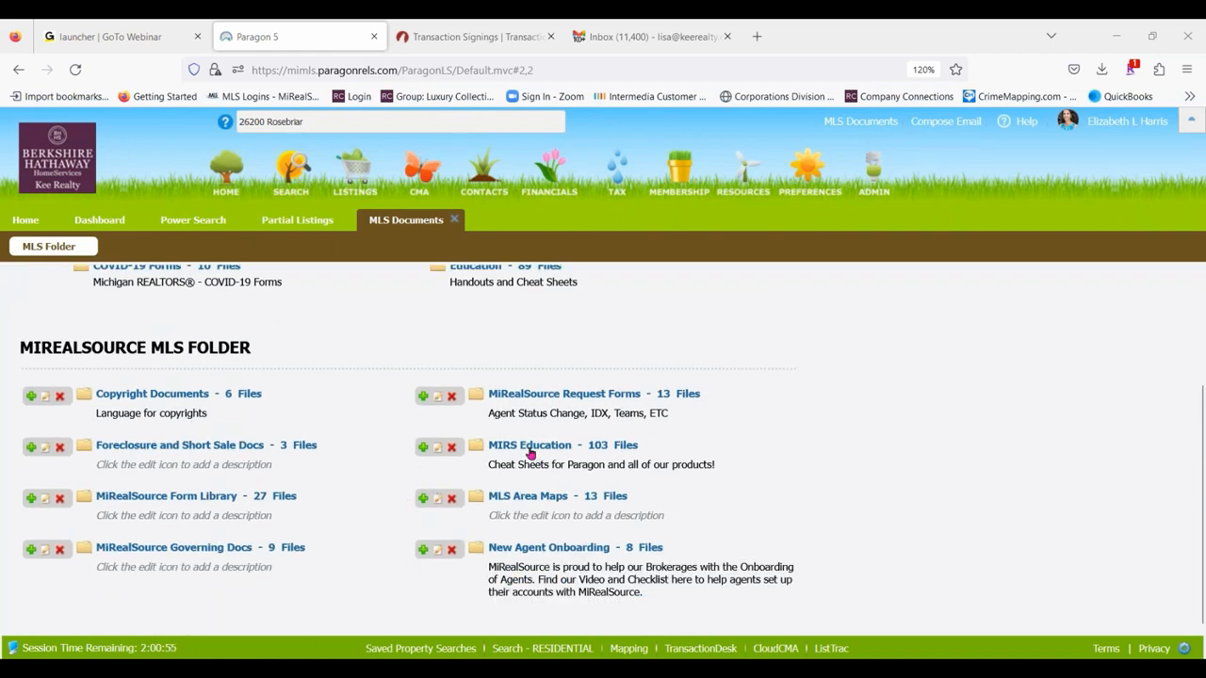
{"action": "scroll", "coordinate": [593, 396], "scroll_direction": "up", "scroll_amount": 3}
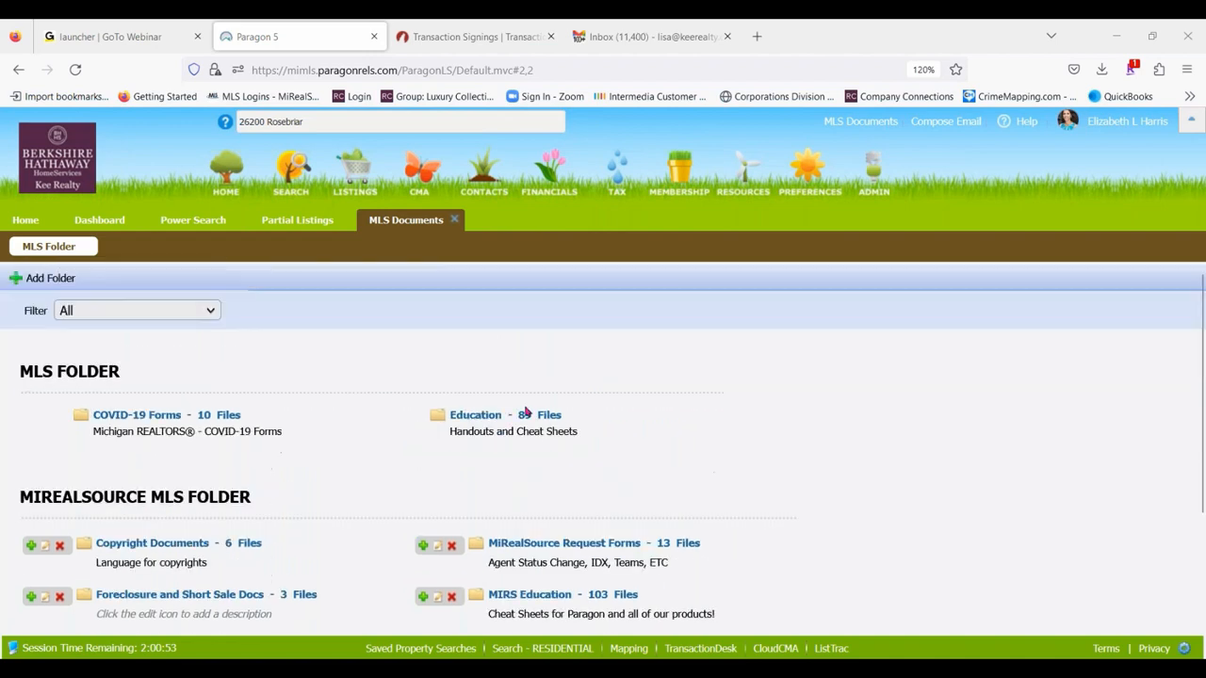
{"action": "left_click", "coordinate": [474, 417]}
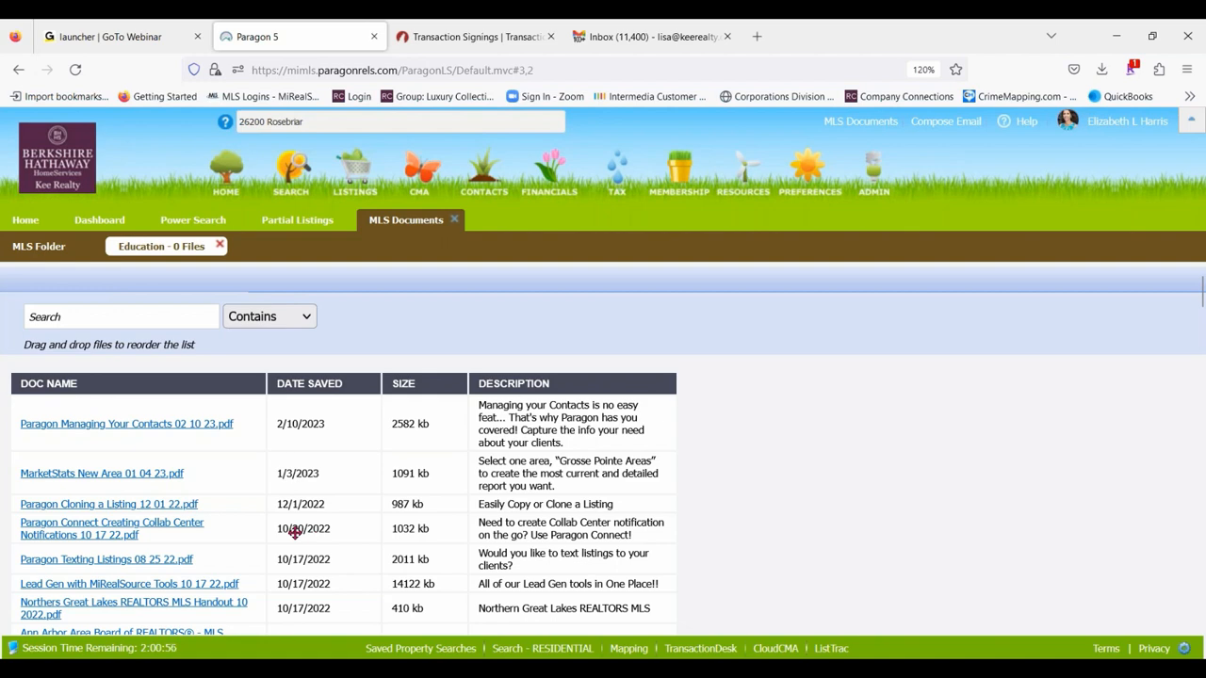
{"action": "scroll", "coordinate": [389, 476], "scroll_direction": "down", "scroll_amount": 1}
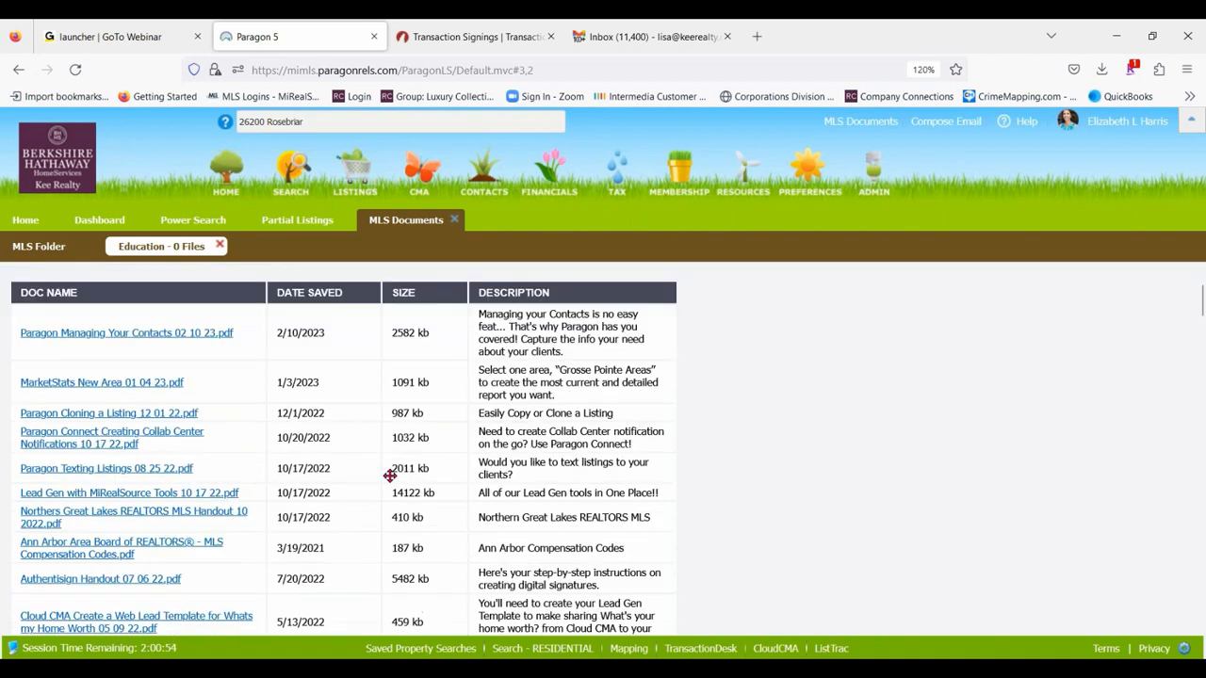
{"action": "scroll", "coordinate": [389, 476], "scroll_direction": "down", "scroll_amount": 3}
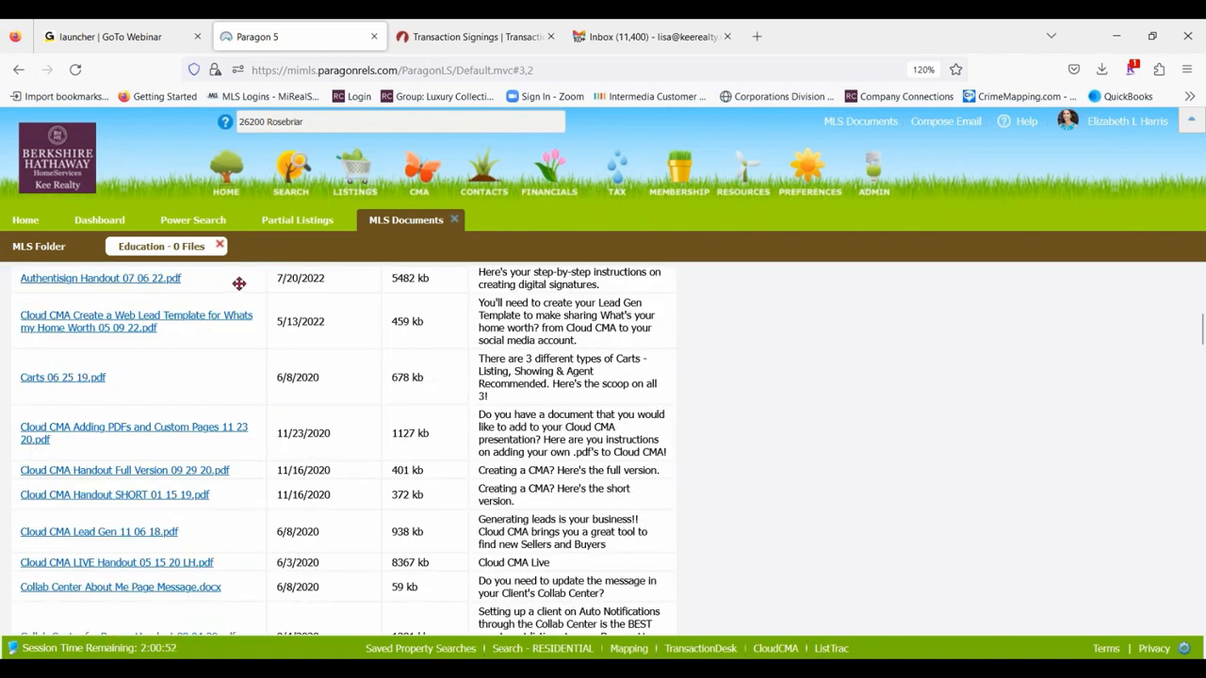
{"action": "scroll", "coordinate": [113, 339], "scroll_direction": "up", "scroll_amount": 5}
- Search the Education documents for "transaction desk", look through the matching handouts, and close the folder
{"action": "left_click", "coordinate": [81, 318]}
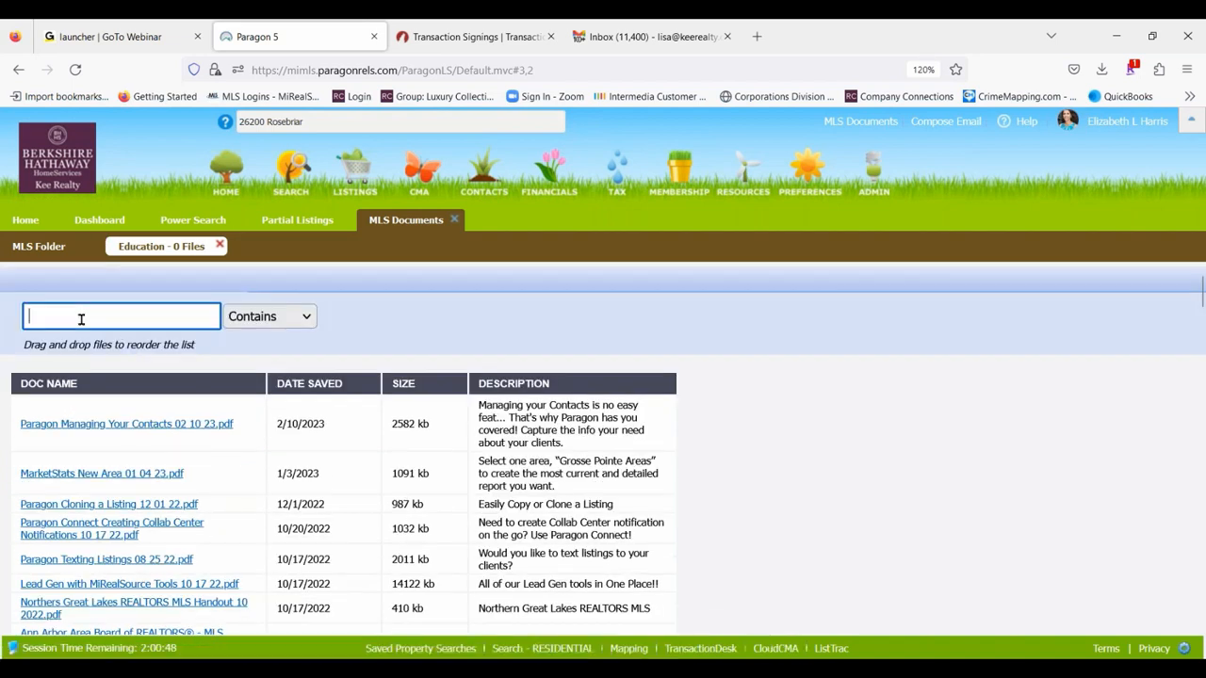
{"action": "type", "text": "transaction desk"}
{"action": "key", "text": "Return"}
{"action": "scroll", "coordinate": [156, 522], "scroll_direction": "down", "scroll_amount": 3}
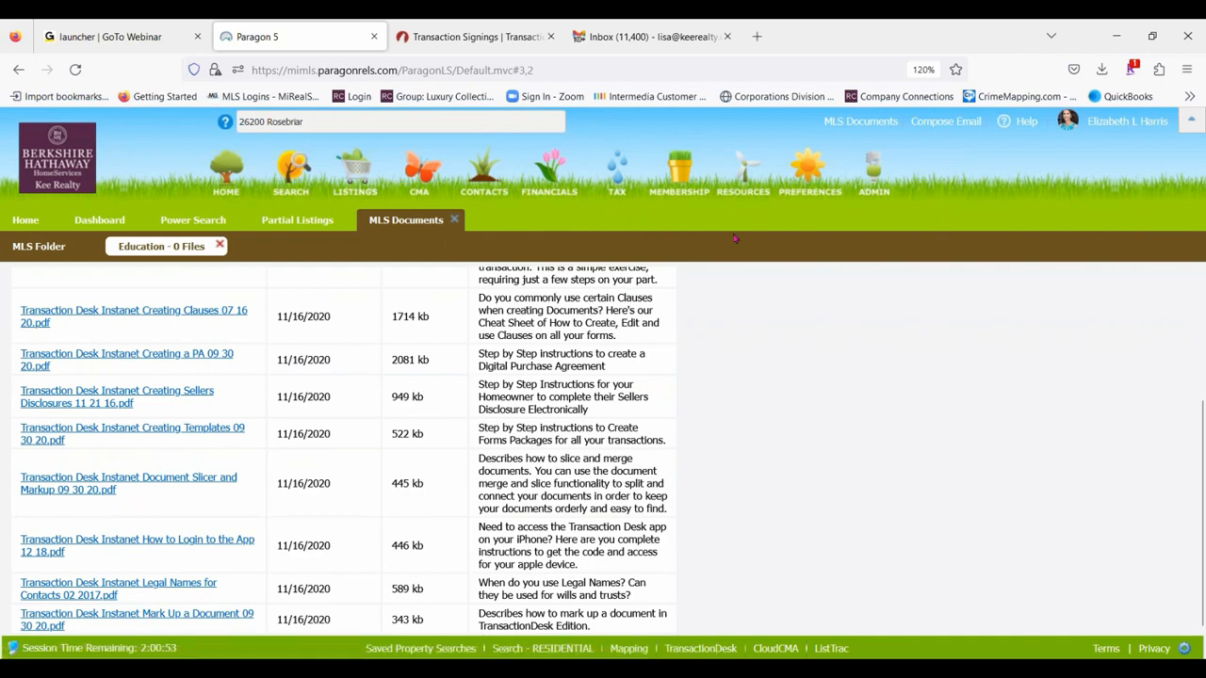
{"action": "left_click", "coordinate": [893, 123]}
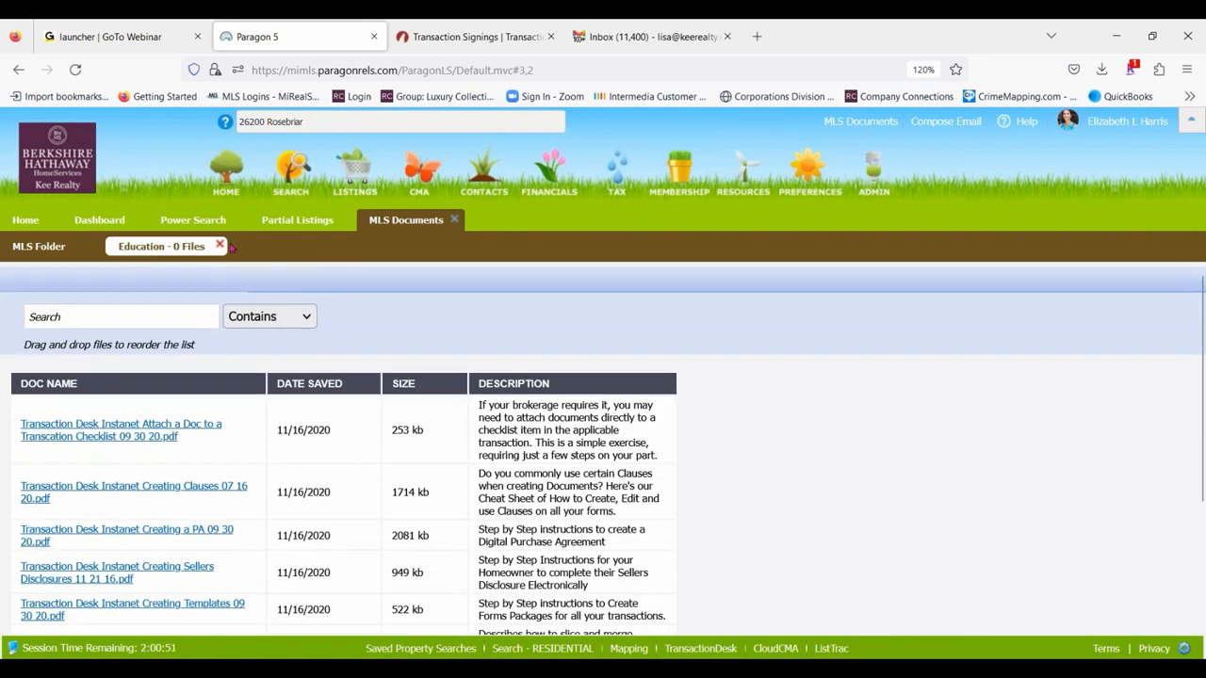
{"action": "left_click", "coordinate": [218, 246]}
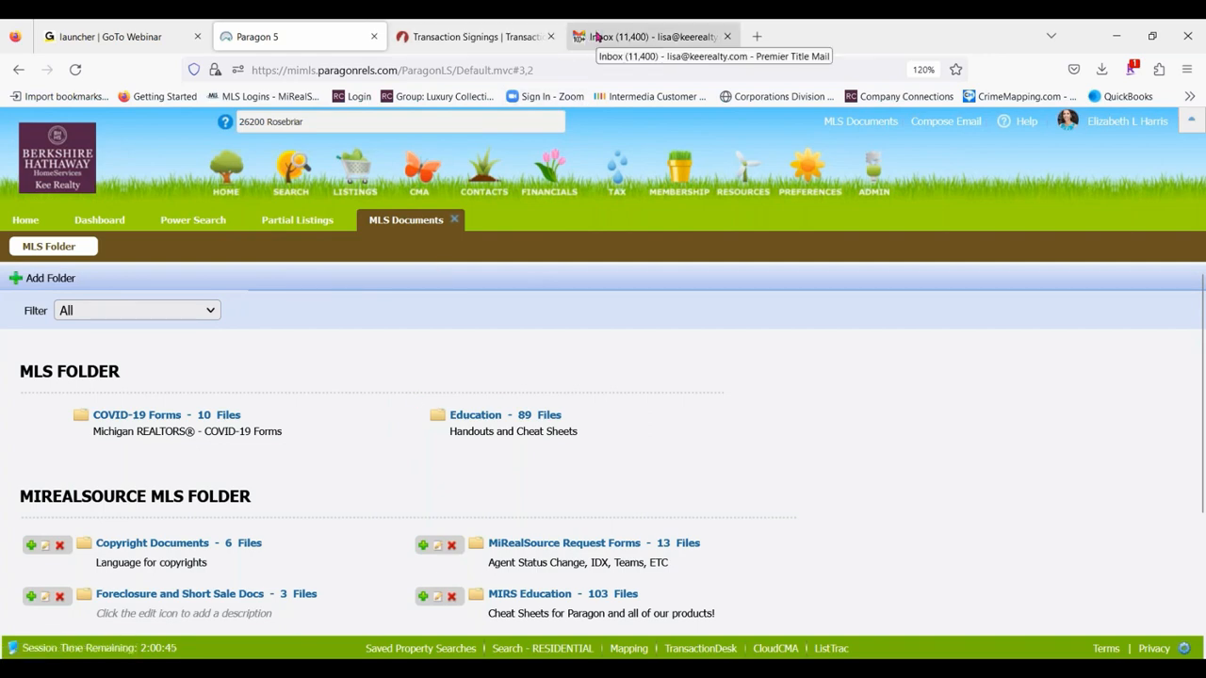
- Switch back to TransactionDesk, go to the Agent Dashboard, and open and look through the full Transactions list
{"action": "left_click", "coordinate": [448, 36]}
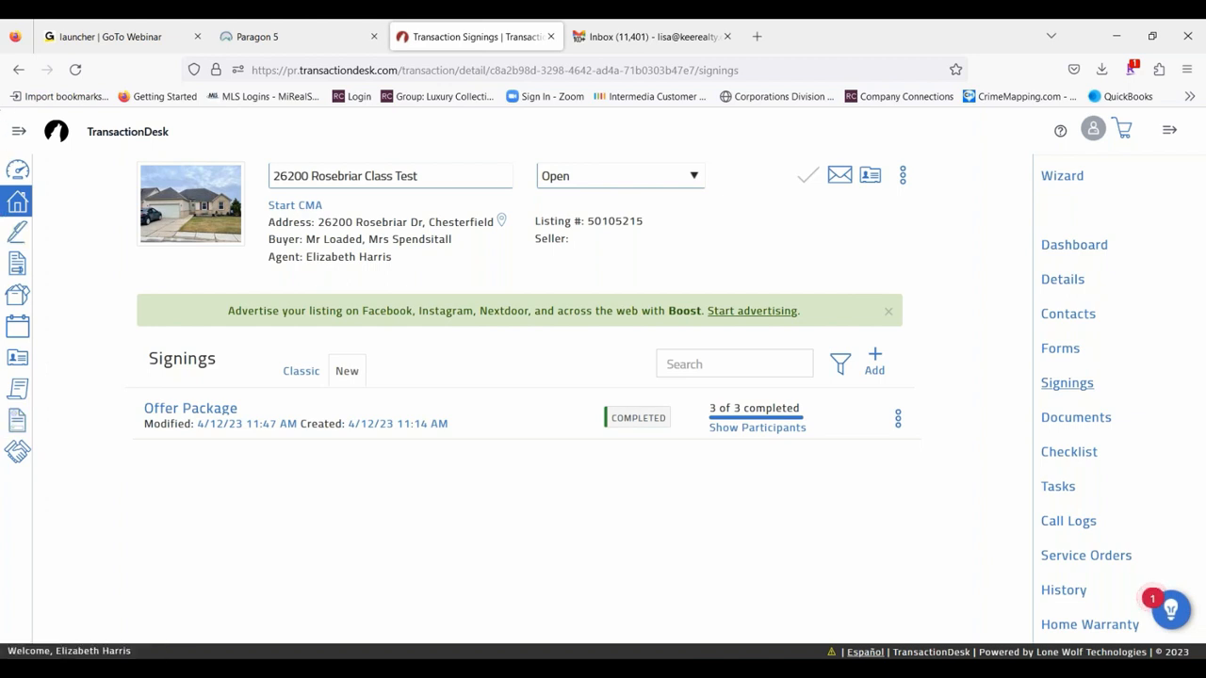
{"action": "left_click", "coordinate": [18, 136]}
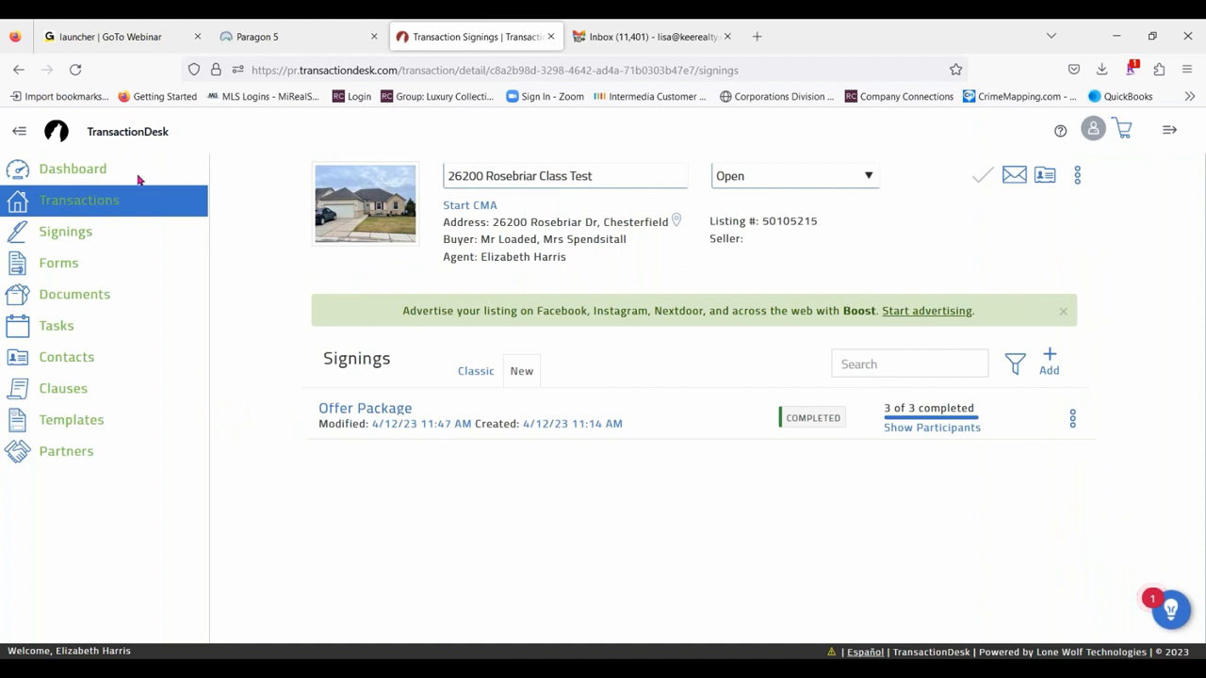
{"action": "left_click", "coordinate": [98, 170]}
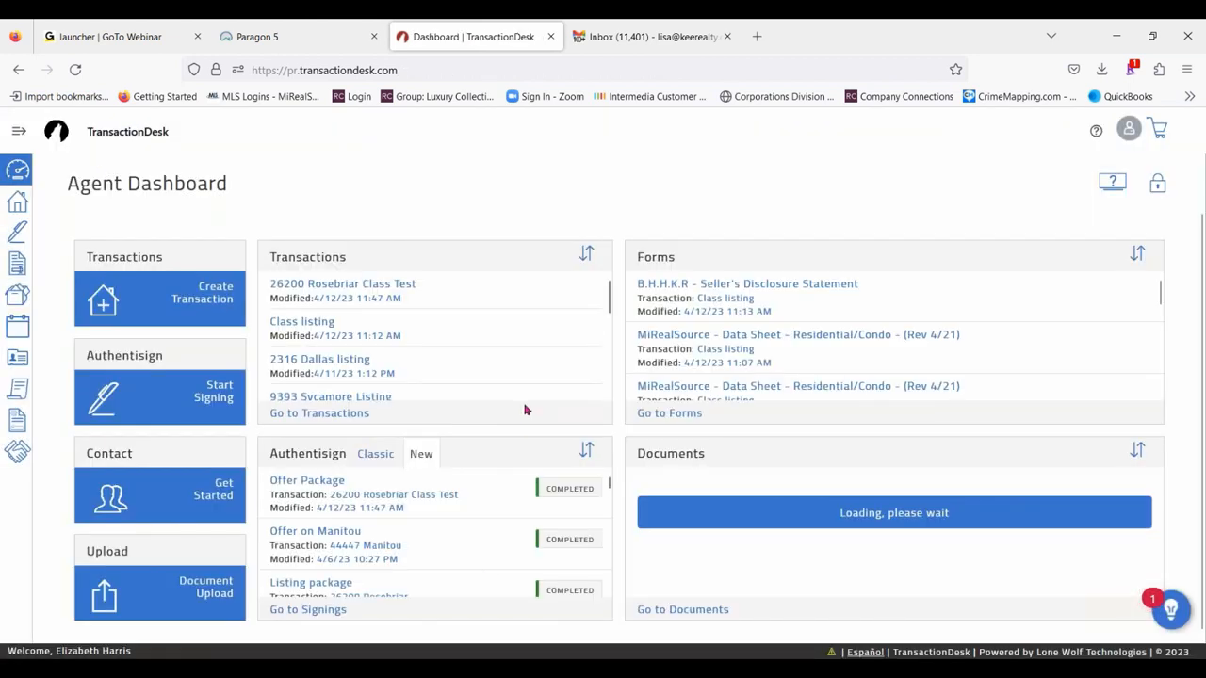
{"action": "left_click", "coordinate": [18, 132]}
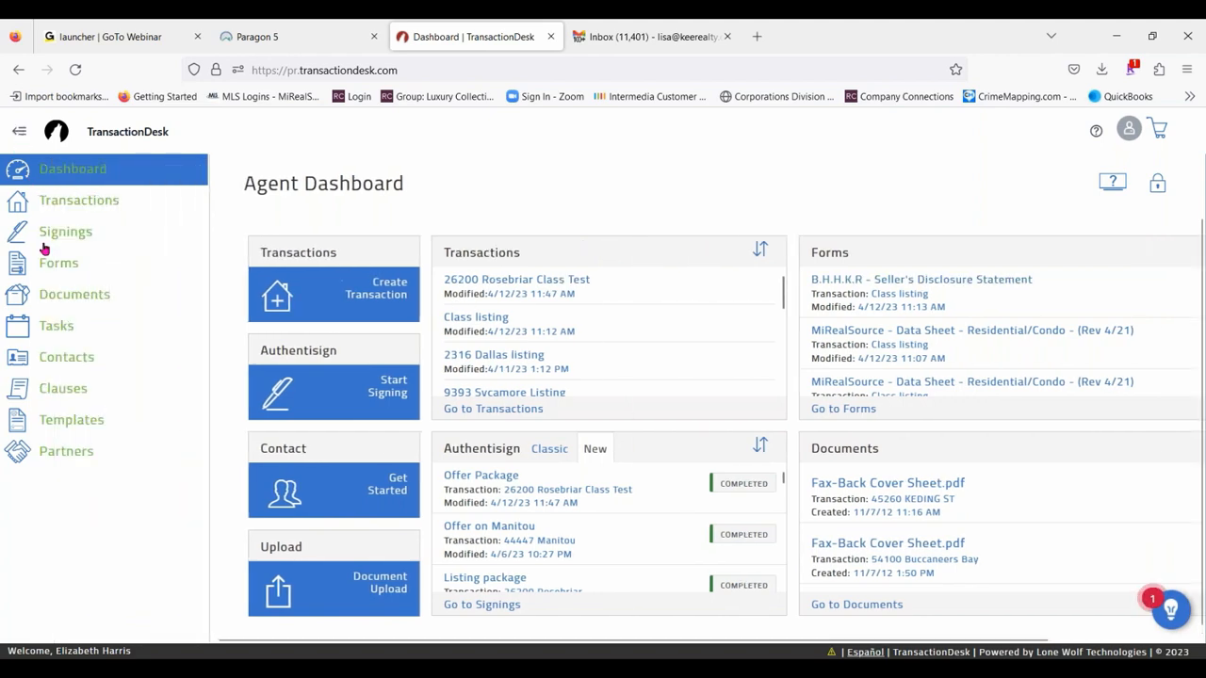
{"action": "left_click", "coordinate": [81, 201]}
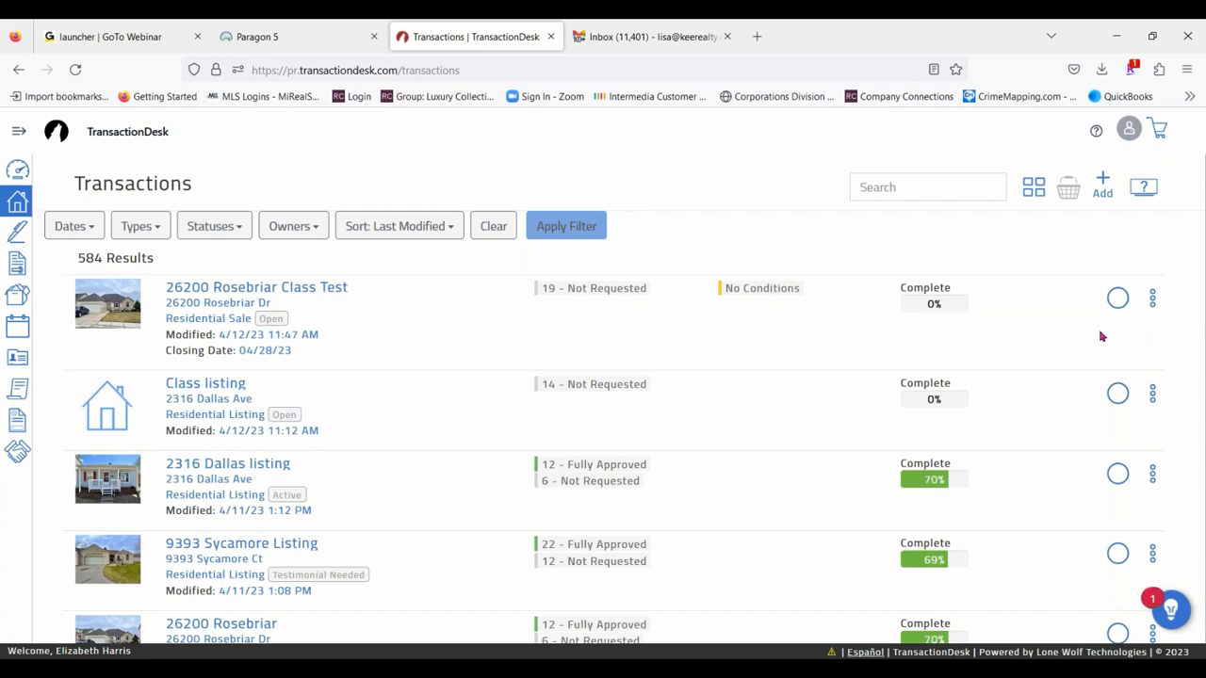
{"action": "scroll", "coordinate": [369, 352], "scroll_direction": "down", "scroll_amount": 6}
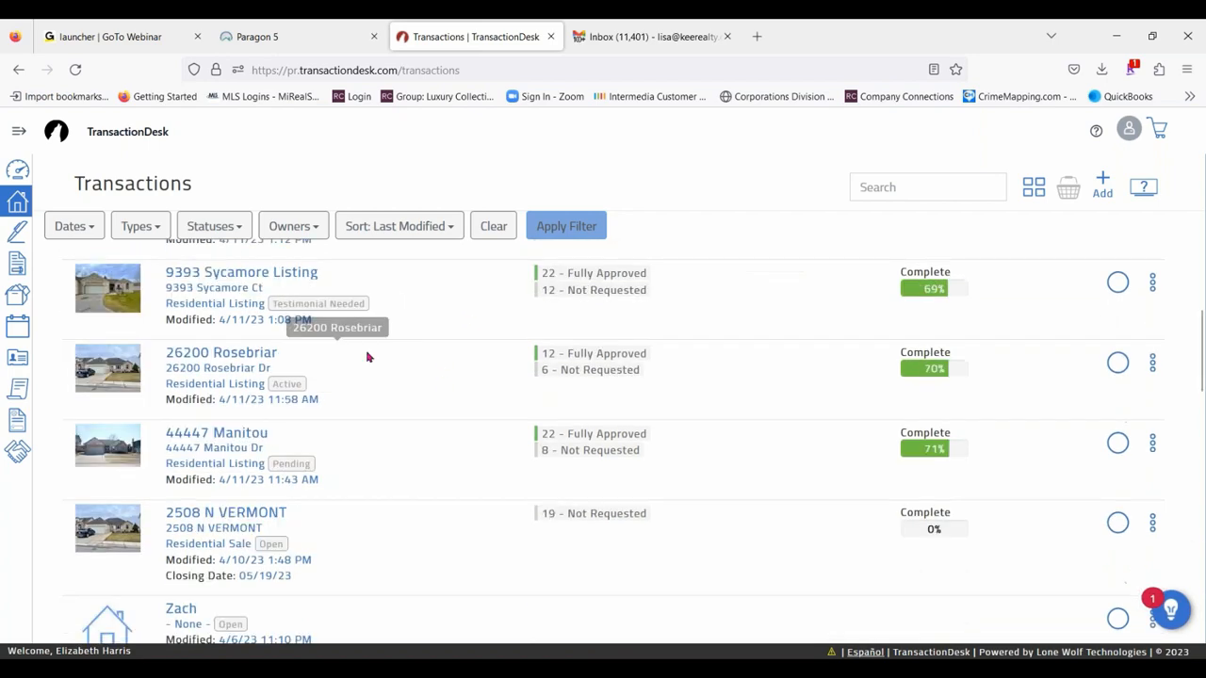
{"action": "scroll", "coordinate": [298, 577], "scroll_direction": "down", "scroll_amount": 1}
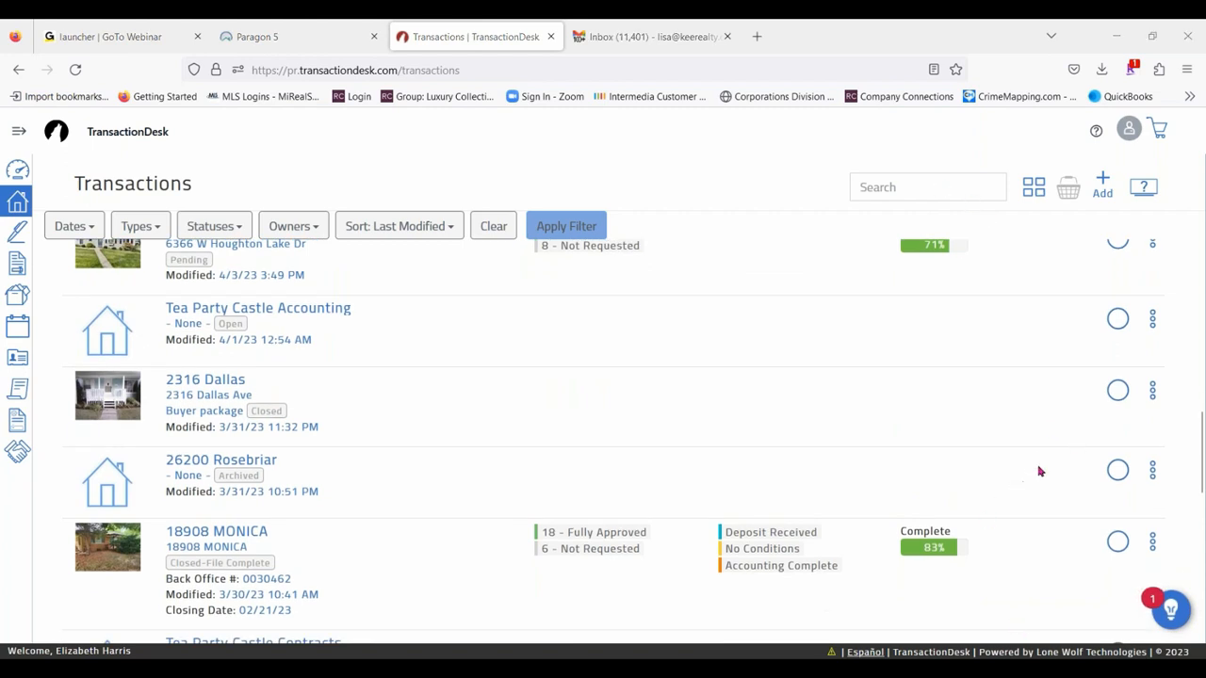
{"action": "scroll", "coordinate": [1123, 302], "scroll_direction": "up", "scroll_amount": 10}
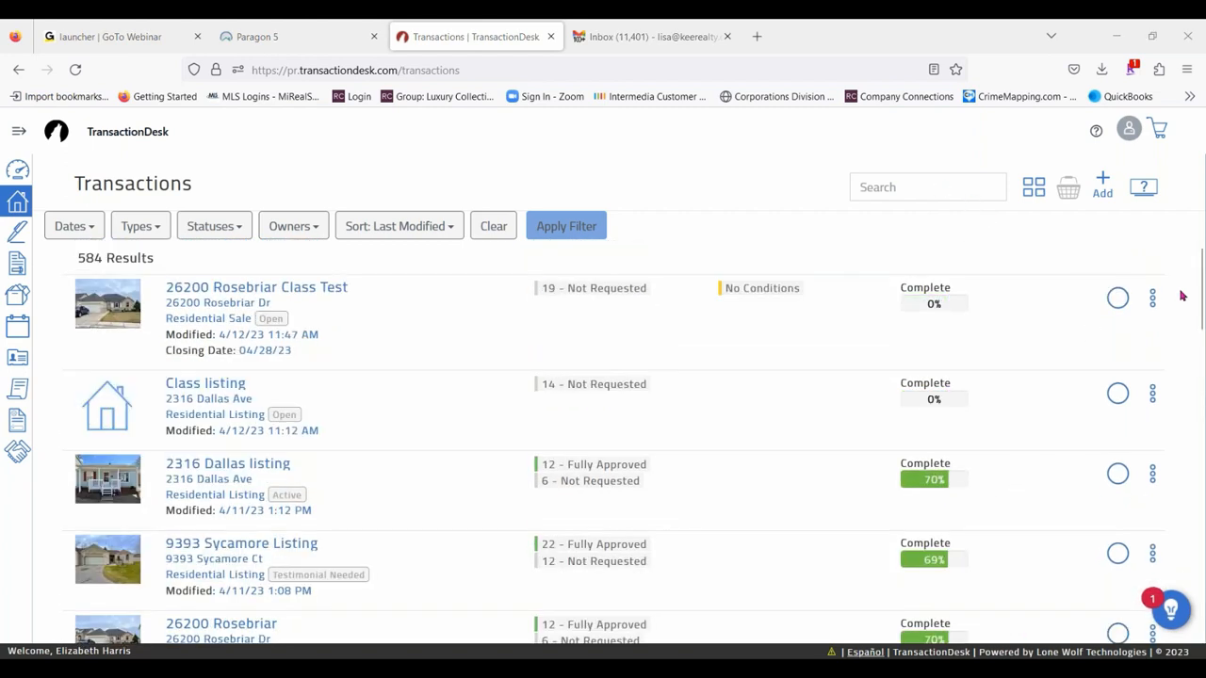
- Add the Rosebriar Class Test transaction and the open N Vermont residential sale to the basket selection
{"action": "left_click", "coordinate": [1118, 300]}
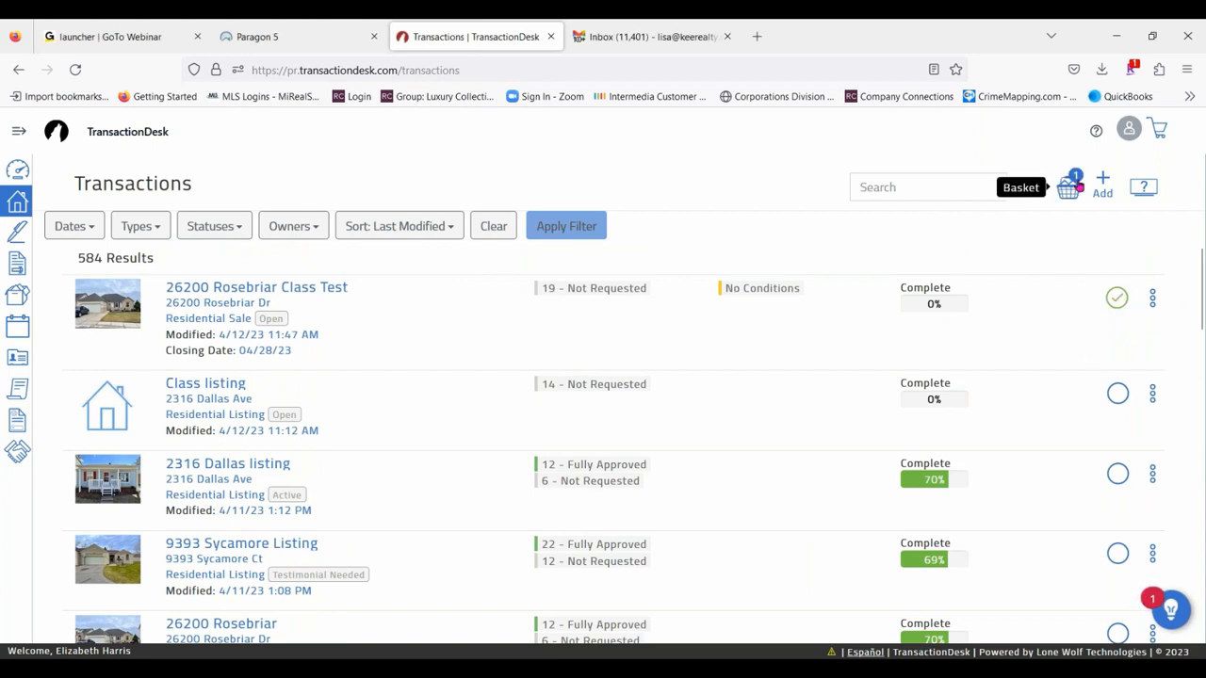
{"action": "left_click", "coordinate": [1068, 188]}
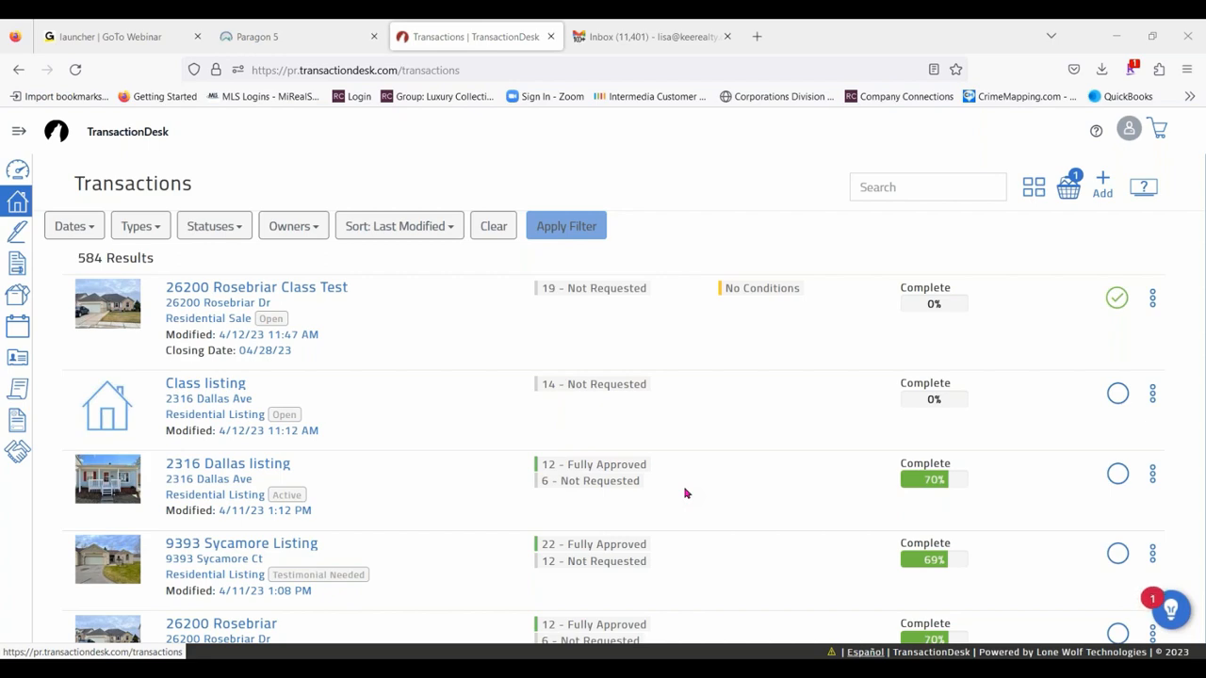
{"action": "scroll", "coordinate": [1053, 487], "scroll_direction": "down", "scroll_amount": 3}
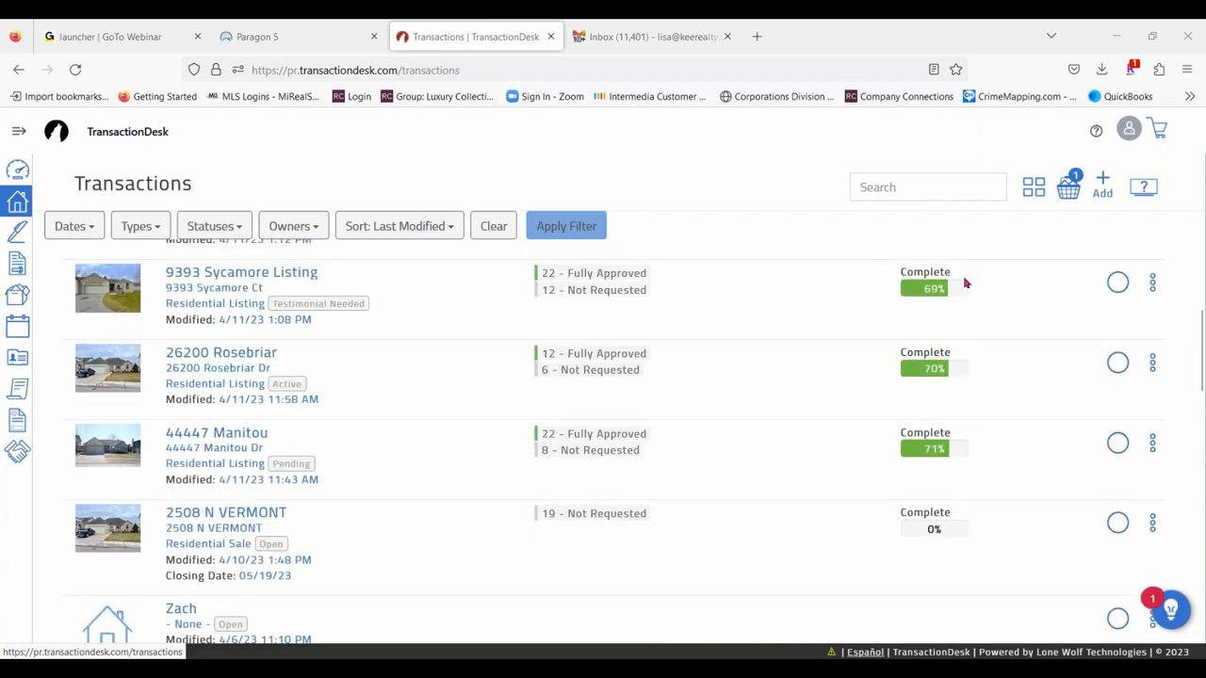
{"action": "scroll", "coordinate": [961, 304], "scroll_direction": "up", "scroll_amount": 1}
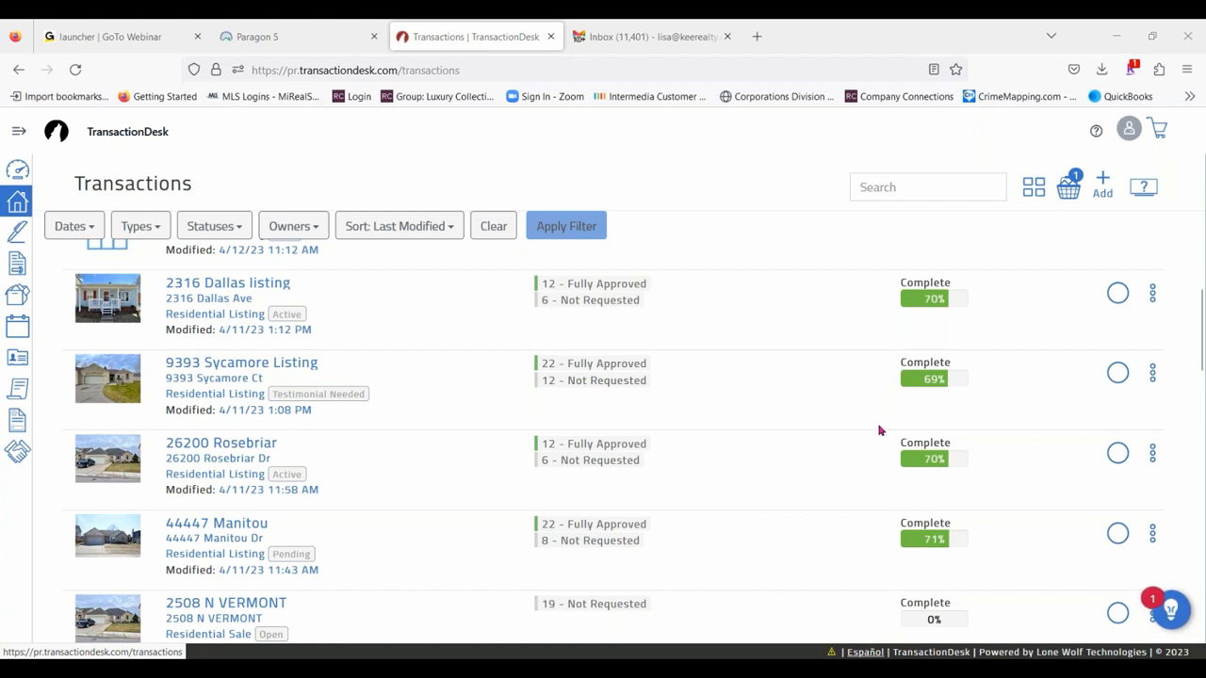
{"action": "scroll", "coordinate": [1117, 546], "scroll_direction": "down", "scroll_amount": 3}
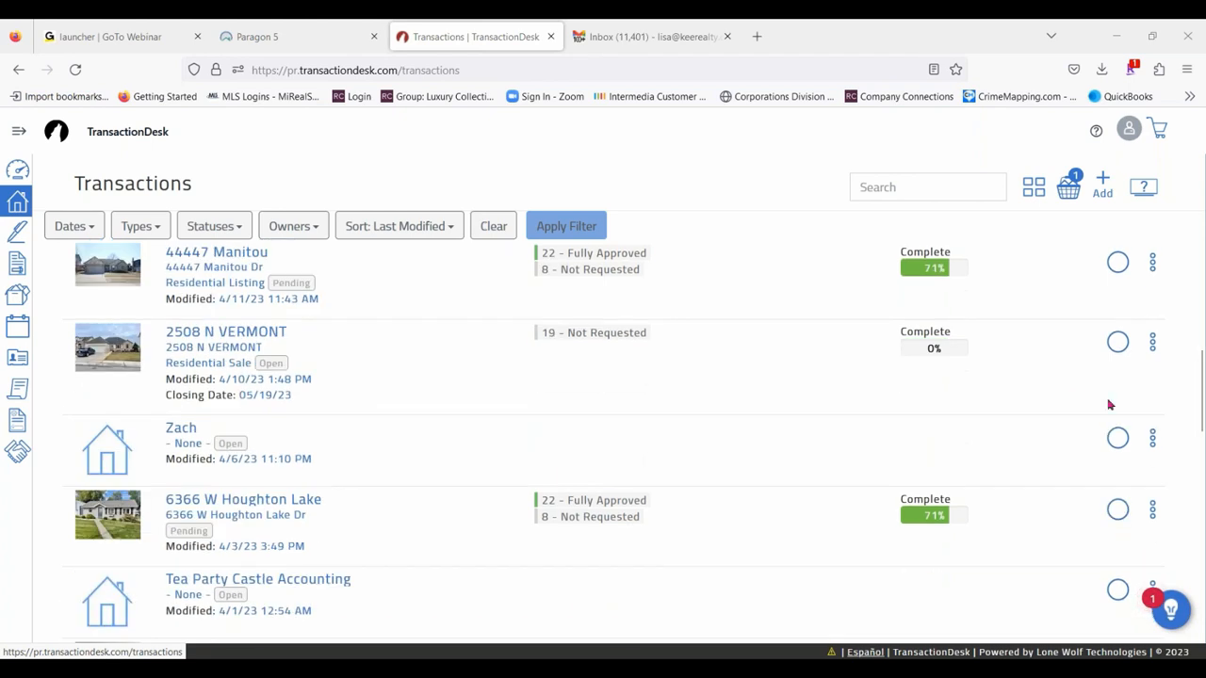
{"action": "left_click", "coordinate": [1118, 343]}
- Look through the remaining transactions, and view and close the available actions for the pending Manitou listing
{"action": "scroll", "coordinate": [545, 410], "scroll_direction": "down", "scroll_amount": 6}
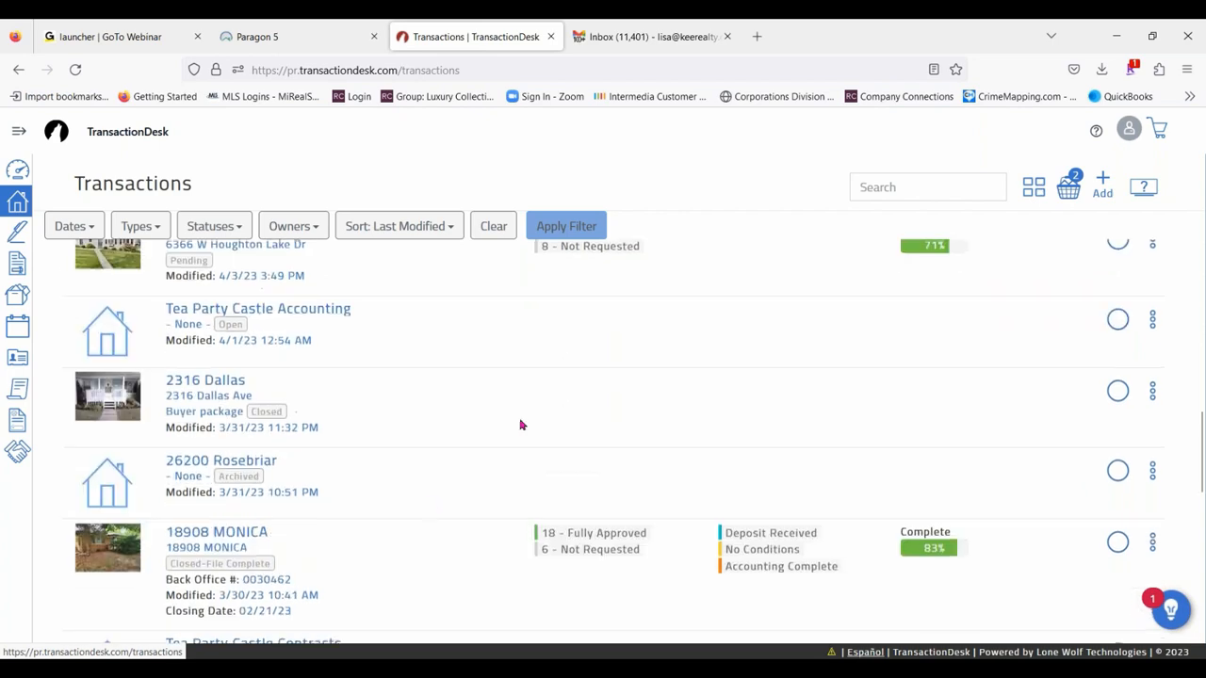
{"action": "scroll", "coordinate": [427, 507], "scroll_direction": "down", "scroll_amount": 3}
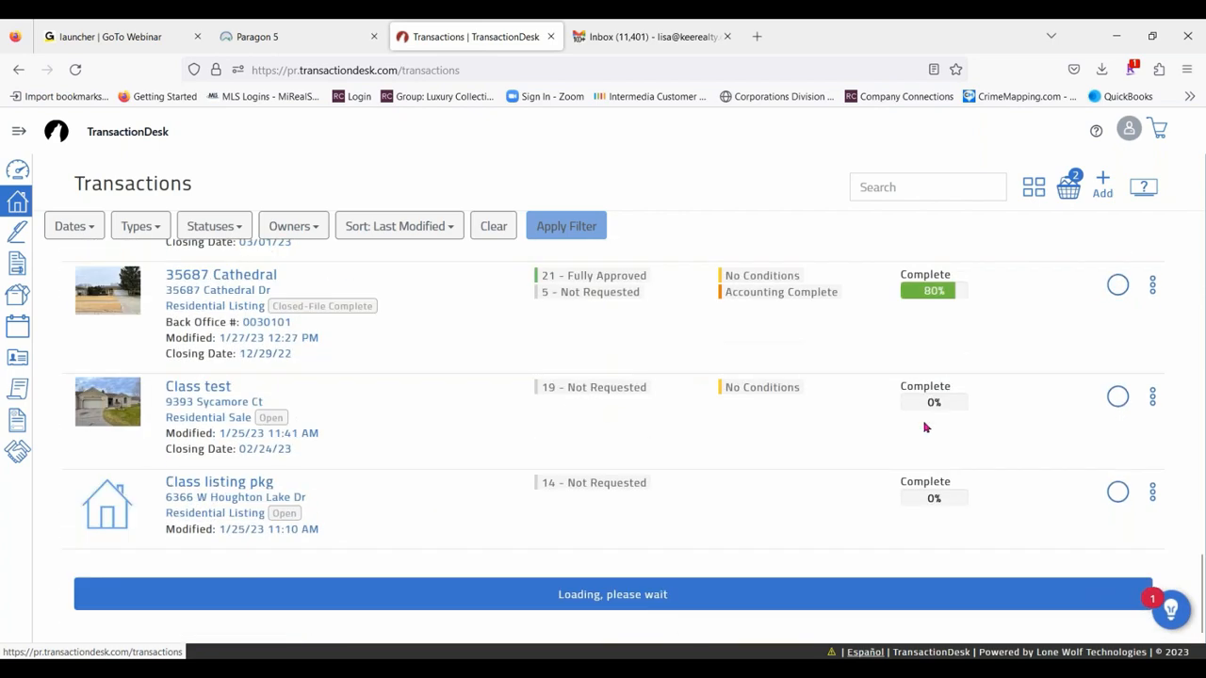
{"action": "scroll", "coordinate": [1081, 438], "scroll_direction": "up", "scroll_amount": 9}
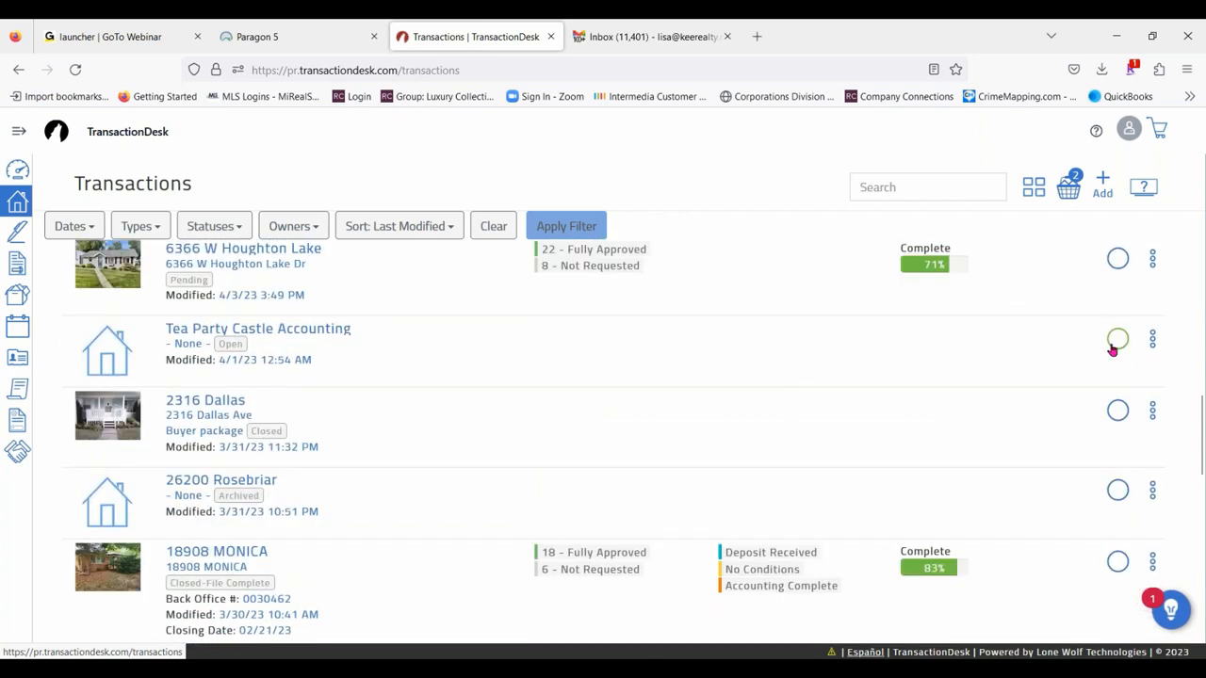
{"action": "scroll", "coordinate": [1130, 358], "scroll_direction": "up", "scroll_amount": 3}
{"action": "left_click", "coordinate": [1159, 282]}
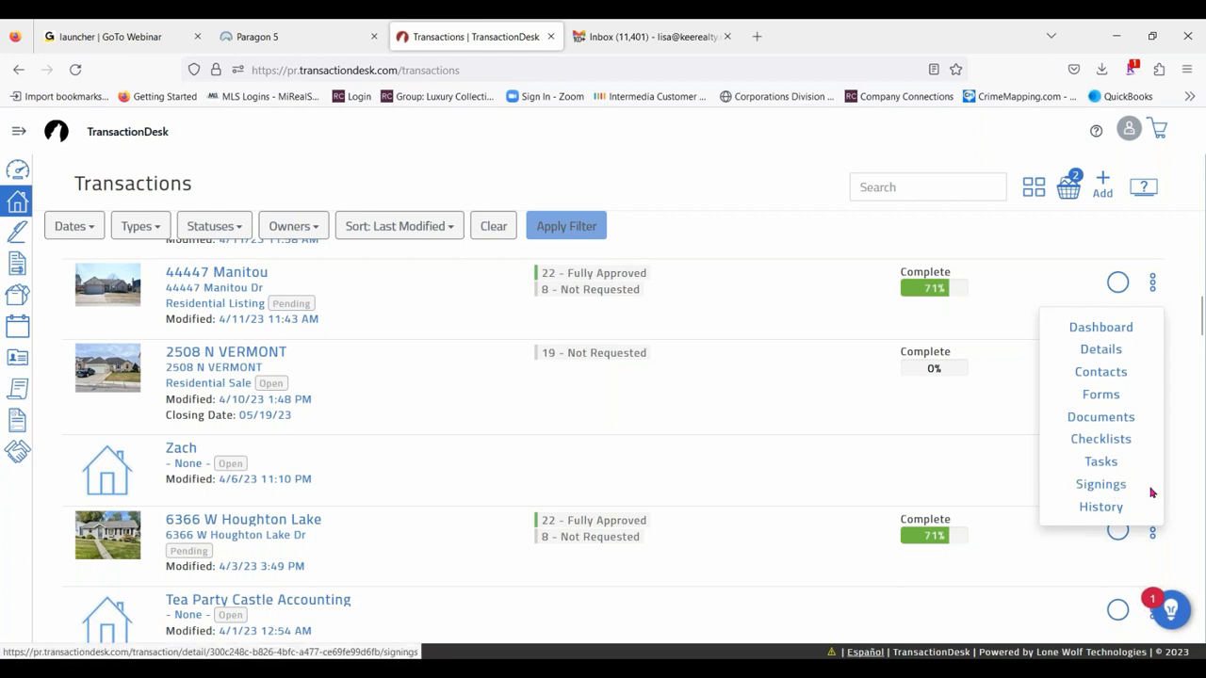
{"action": "left_click", "coordinate": [1167, 258]}
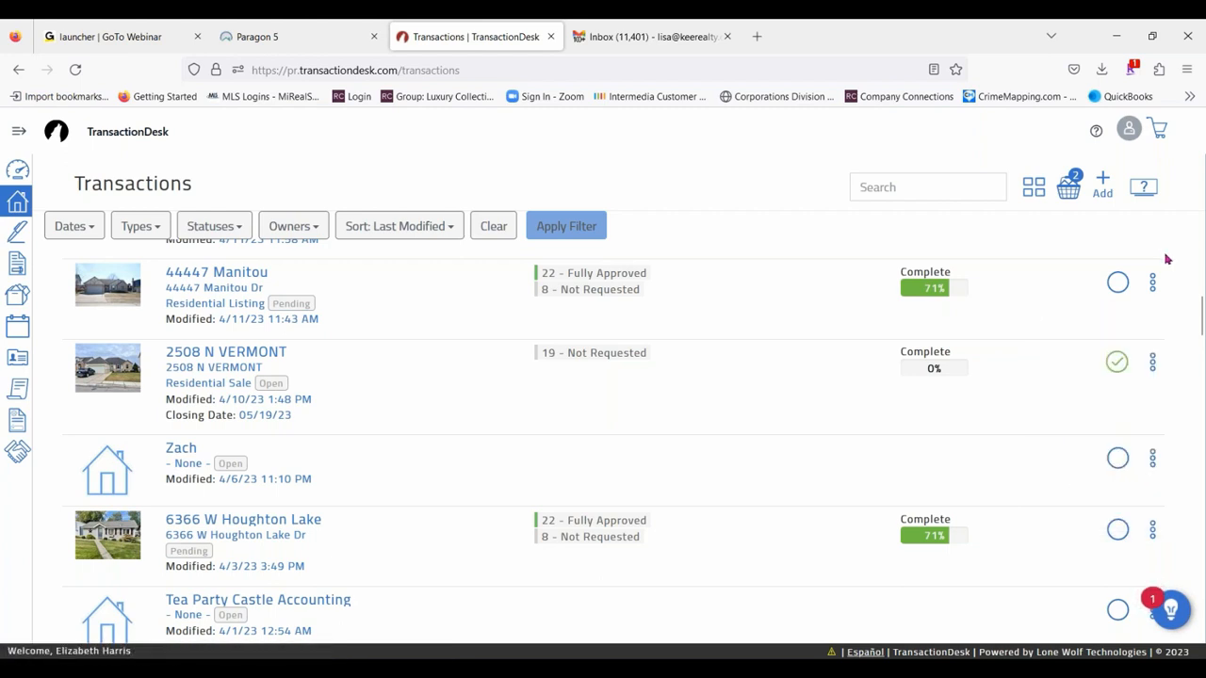
- Open the full Signings list, and view and close the available actions for the completed Offer Package
{"action": "left_click", "coordinate": [17, 133]}
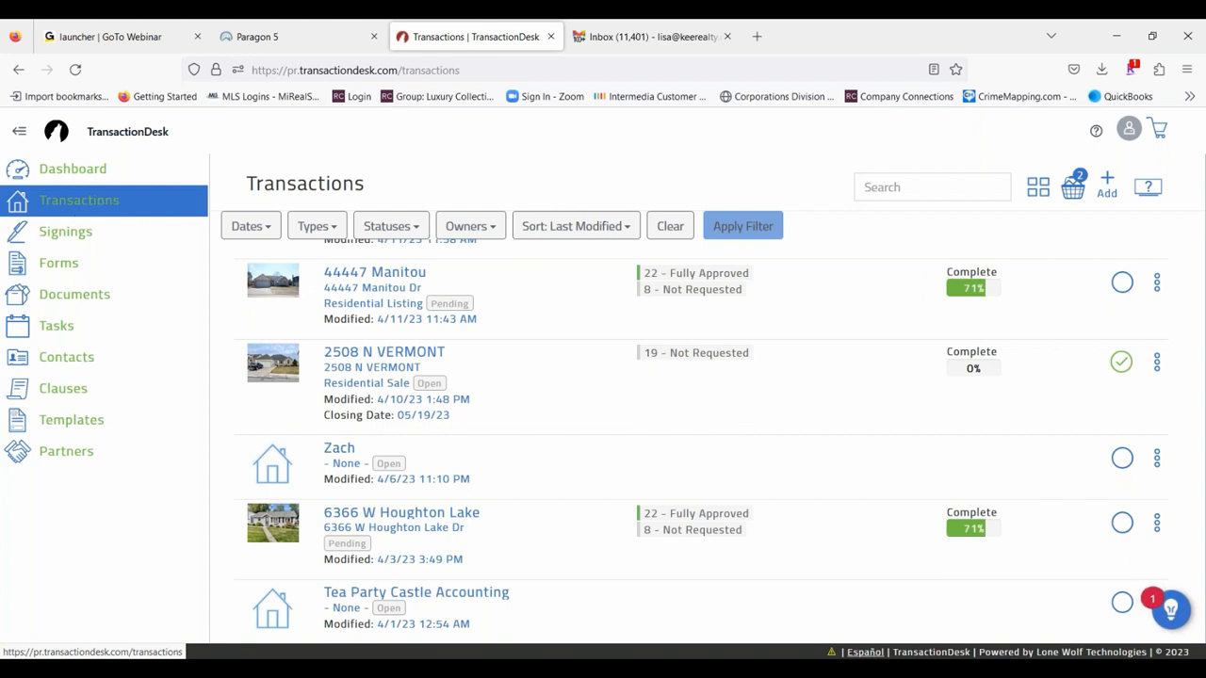
{"action": "left_click", "coordinate": [65, 231]}
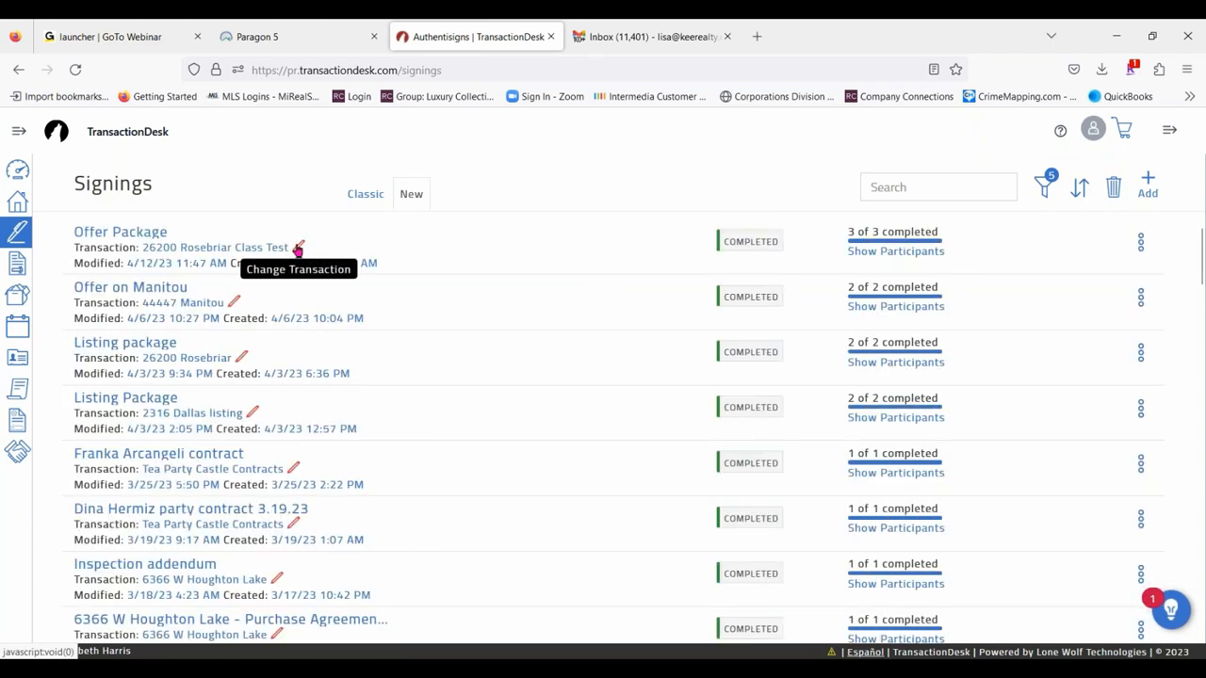
{"action": "left_click", "coordinate": [1141, 243]}
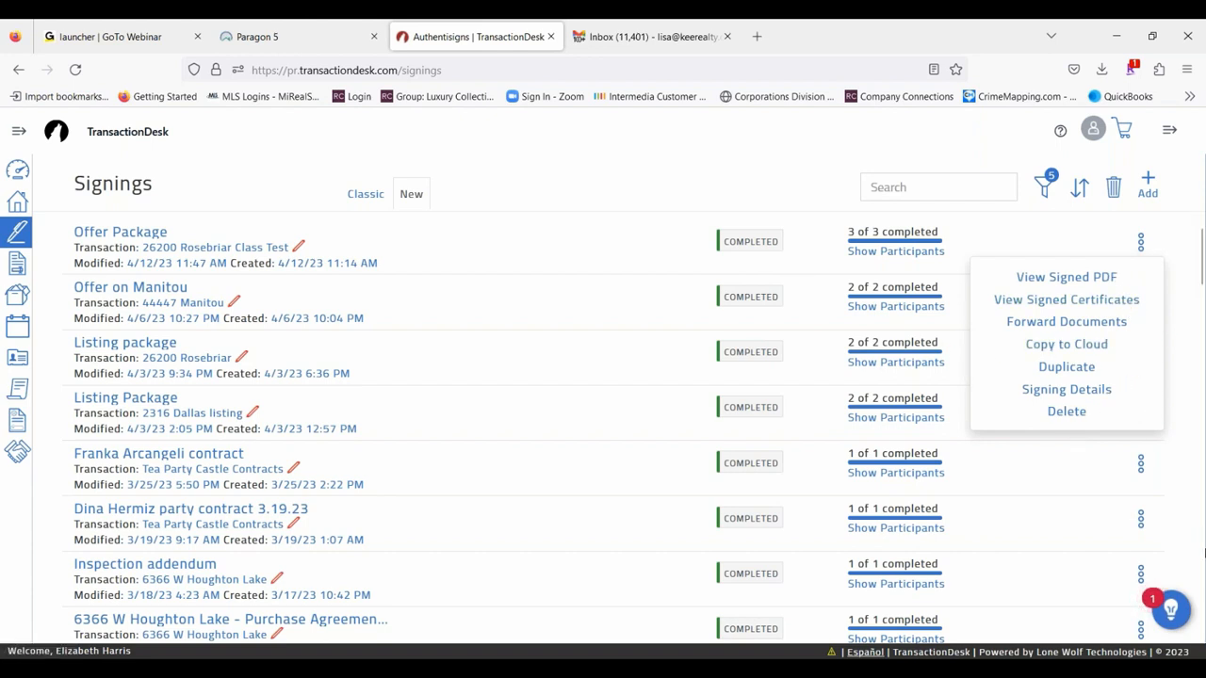
{"action": "left_click", "coordinate": [521, 171]}
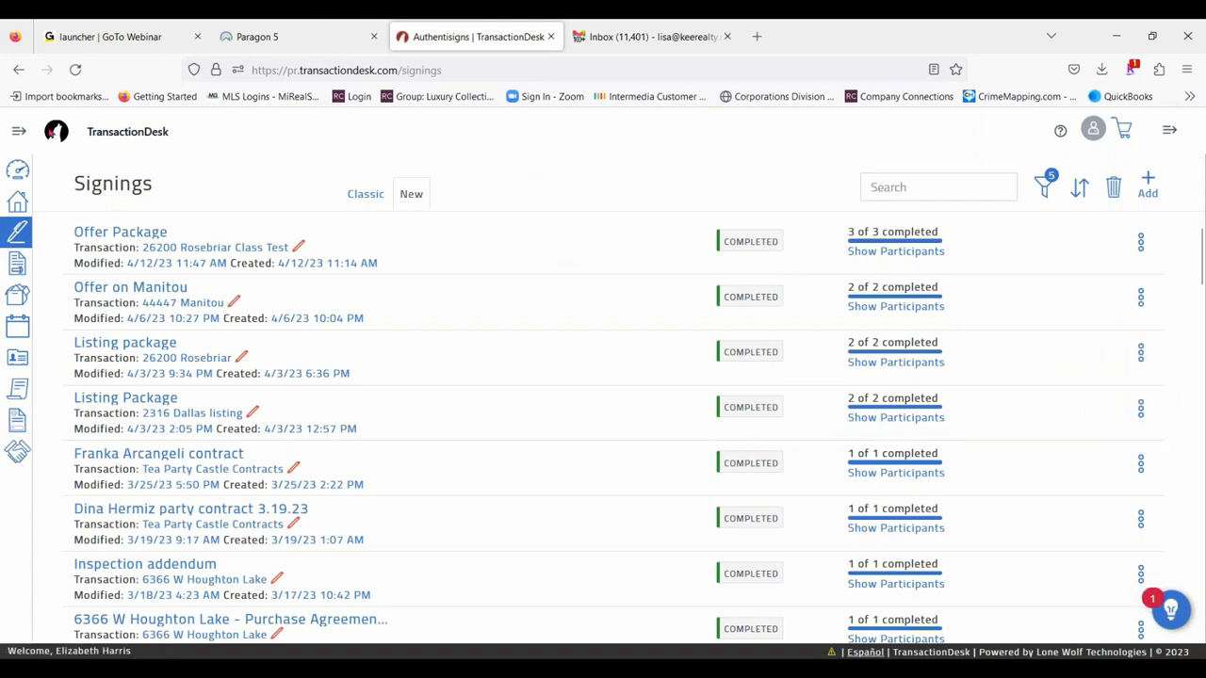
- Go to Forms, look through the association form libraries, and open the Michigan REALTORS folder
{"action": "left_click", "coordinate": [15, 133]}
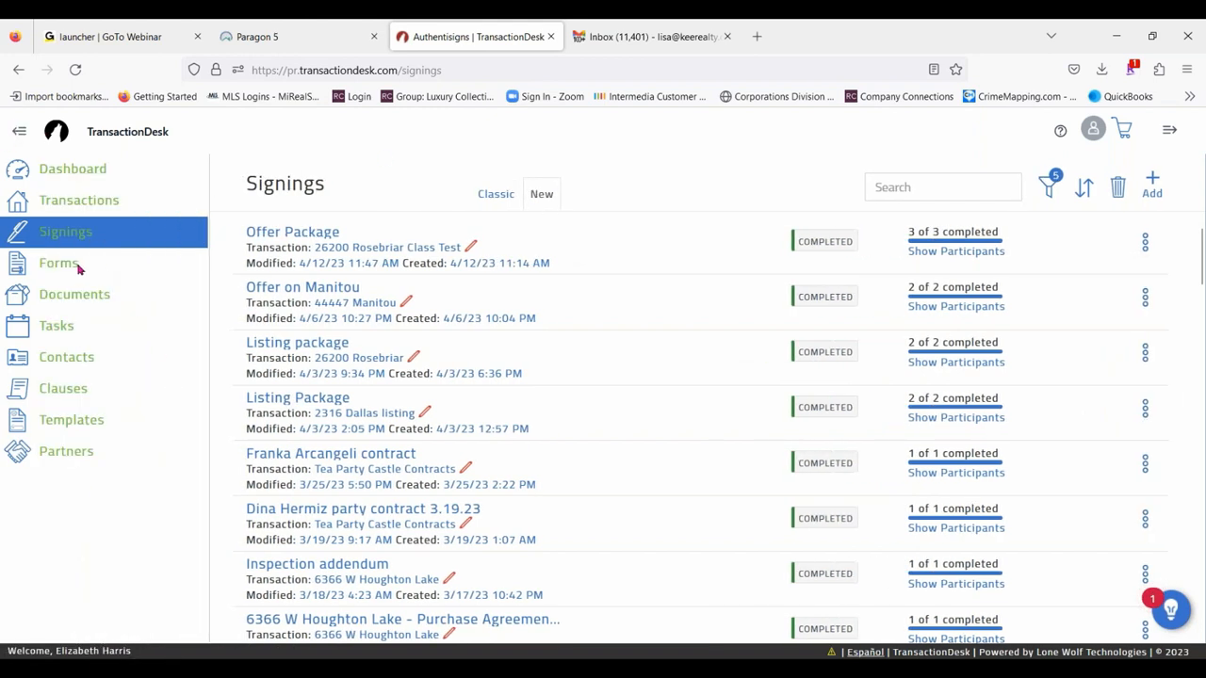
{"action": "left_click", "coordinate": [59, 262]}
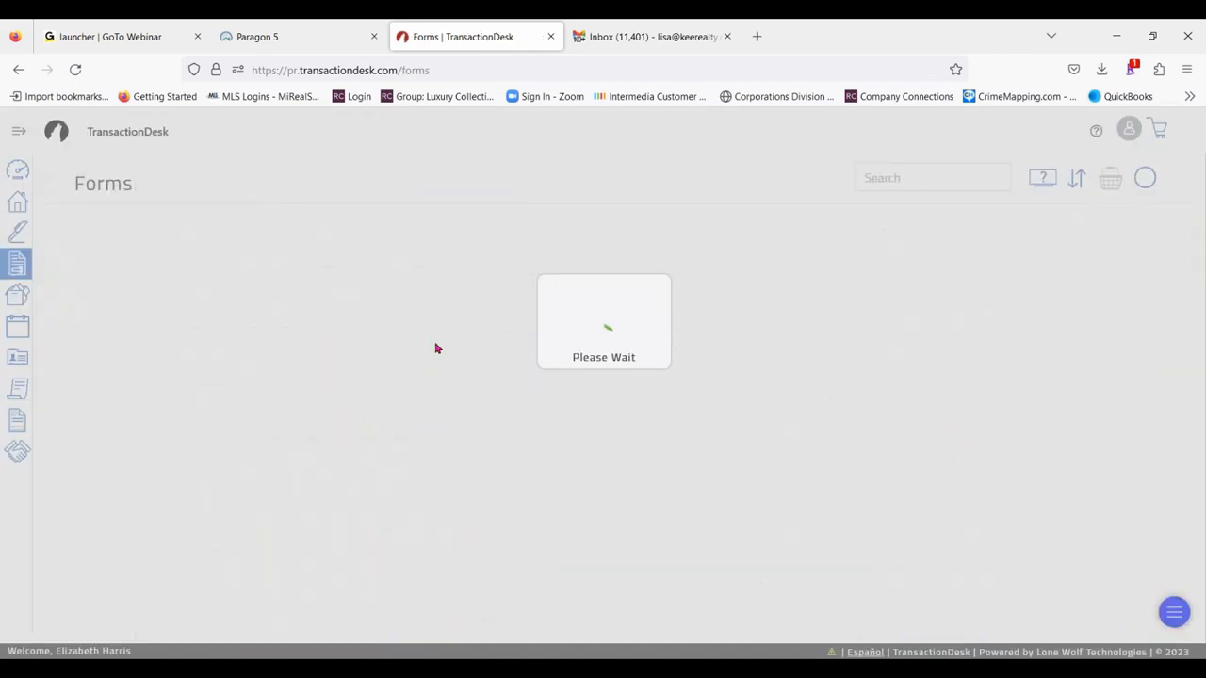
{"action": "scroll", "coordinate": [235, 458], "scroll_direction": "down", "scroll_amount": 3}
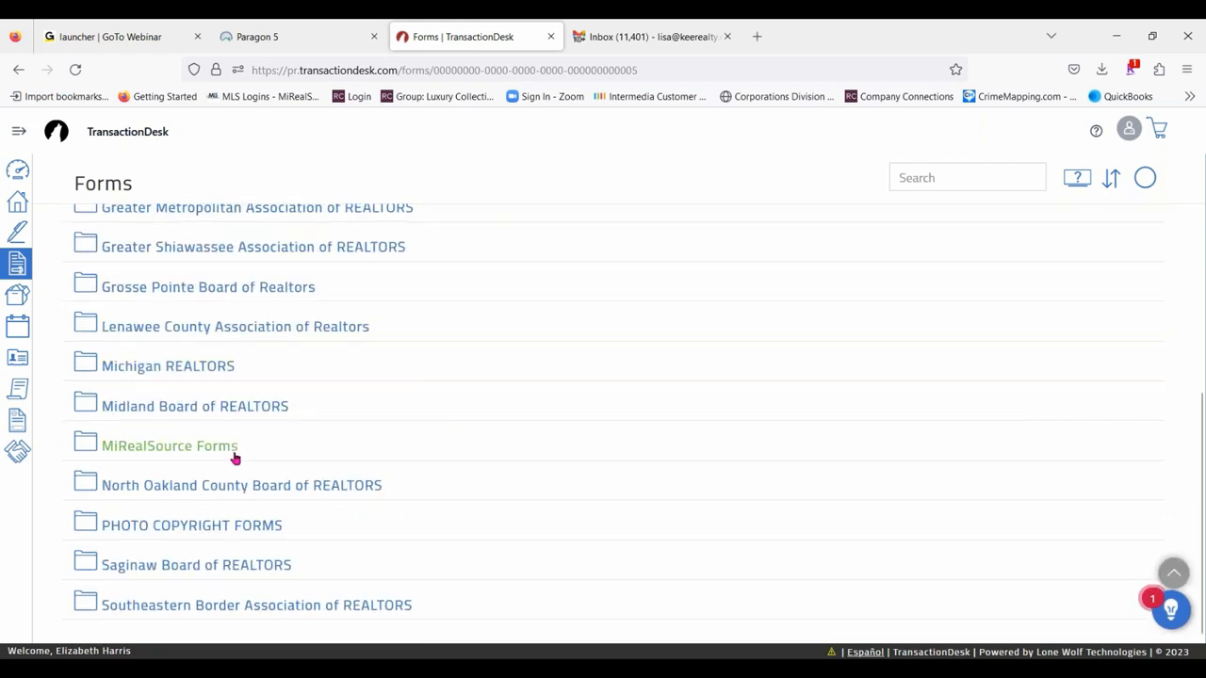
{"action": "scroll", "coordinate": [310, 547], "scroll_direction": "up", "scroll_amount": 3}
{"action": "scroll", "coordinate": [273, 415], "scroll_direction": "down", "scroll_amount": 3}
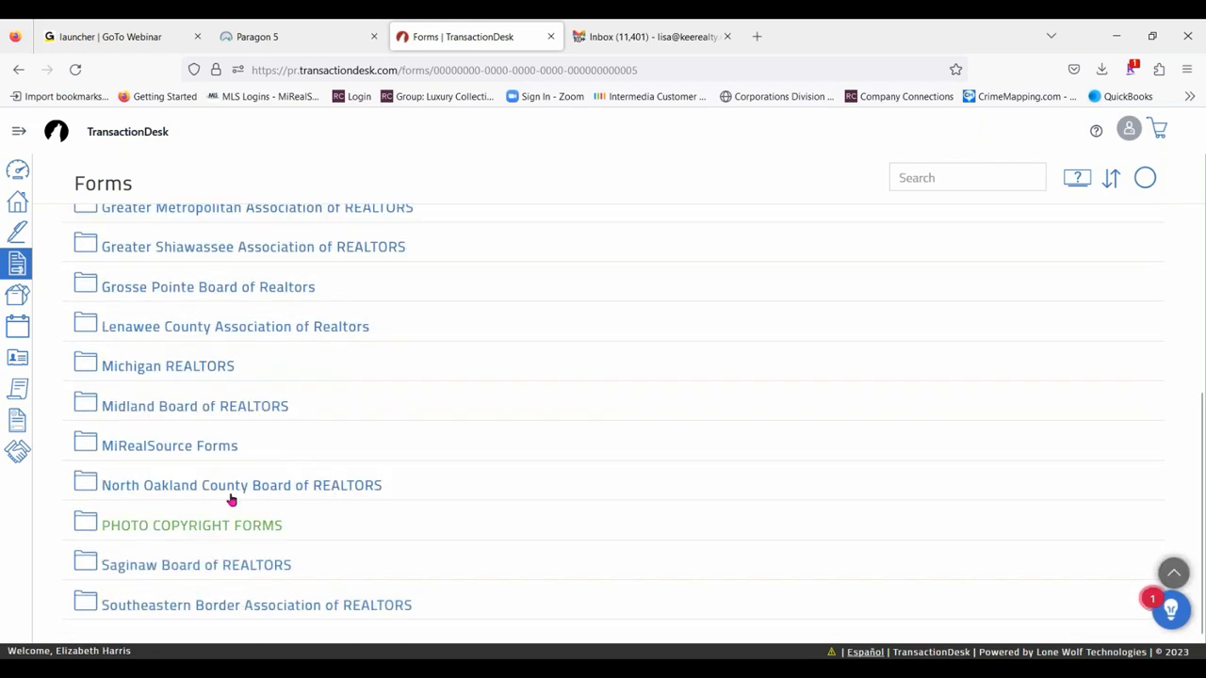
{"action": "left_click", "coordinate": [185, 367]}
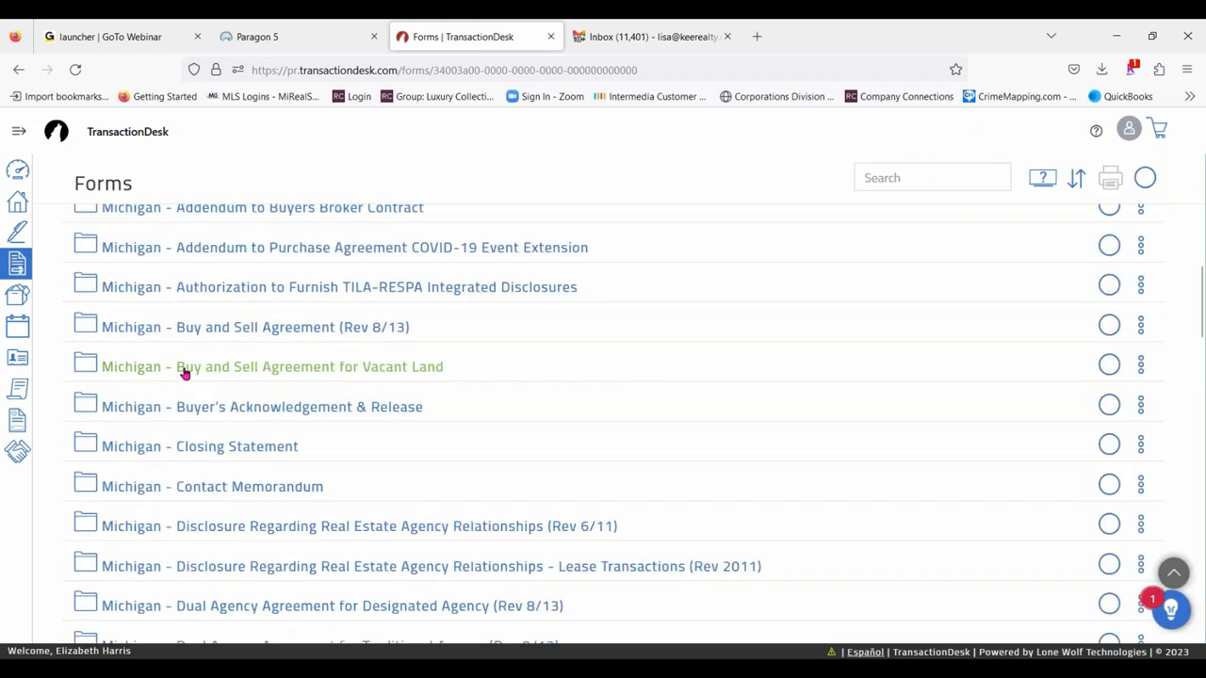
- Look through the Michigan REALTORS forms and make the form search ready for input
{"action": "scroll", "coordinate": [716, 287], "scroll_direction": "down", "scroll_amount": 6}
{"action": "scroll", "coordinate": [350, 453], "scroll_direction": "down", "scroll_amount": 15}
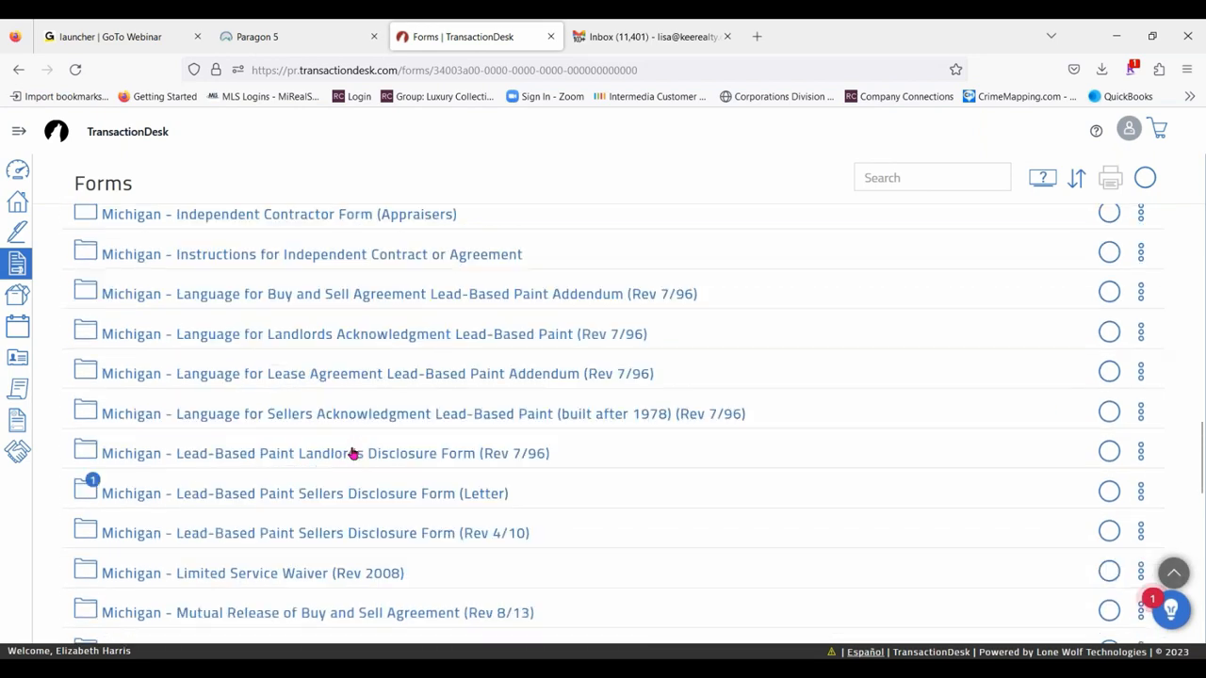
{"action": "scroll", "coordinate": [686, 297], "scroll_direction": "up", "scroll_amount": 3}
{"action": "scroll", "coordinate": [685, 297], "scroll_direction": "up", "scroll_amount": 2}
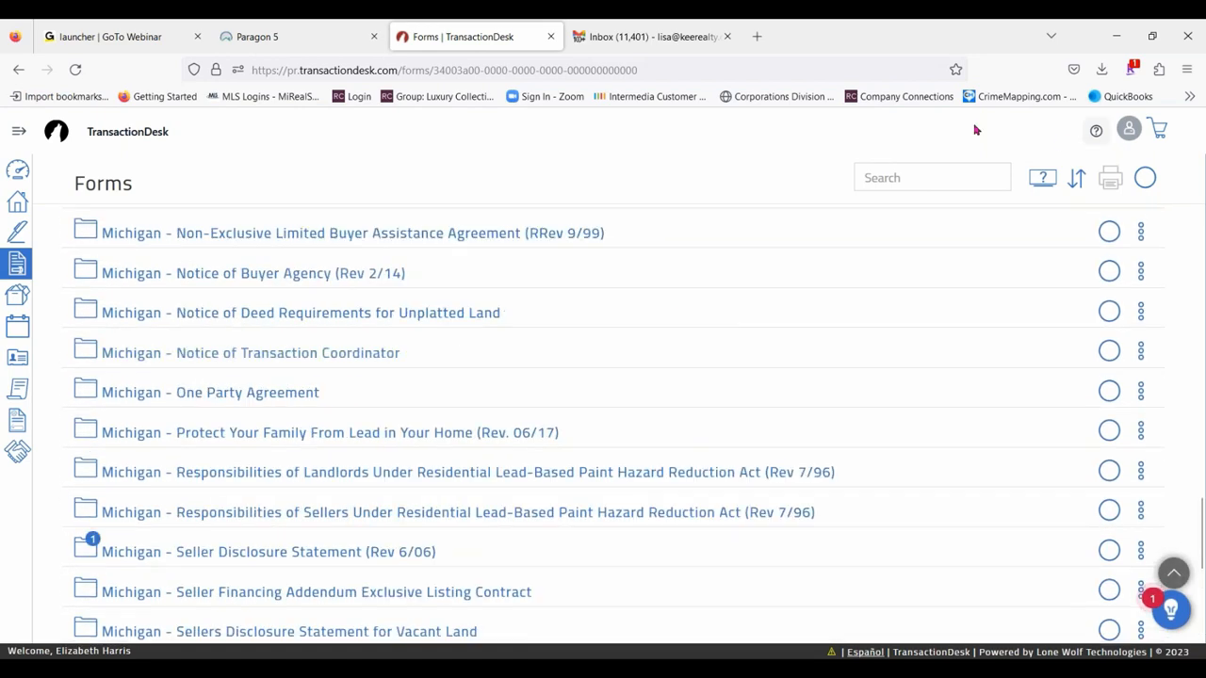
{"action": "left_click", "coordinate": [892, 178]}
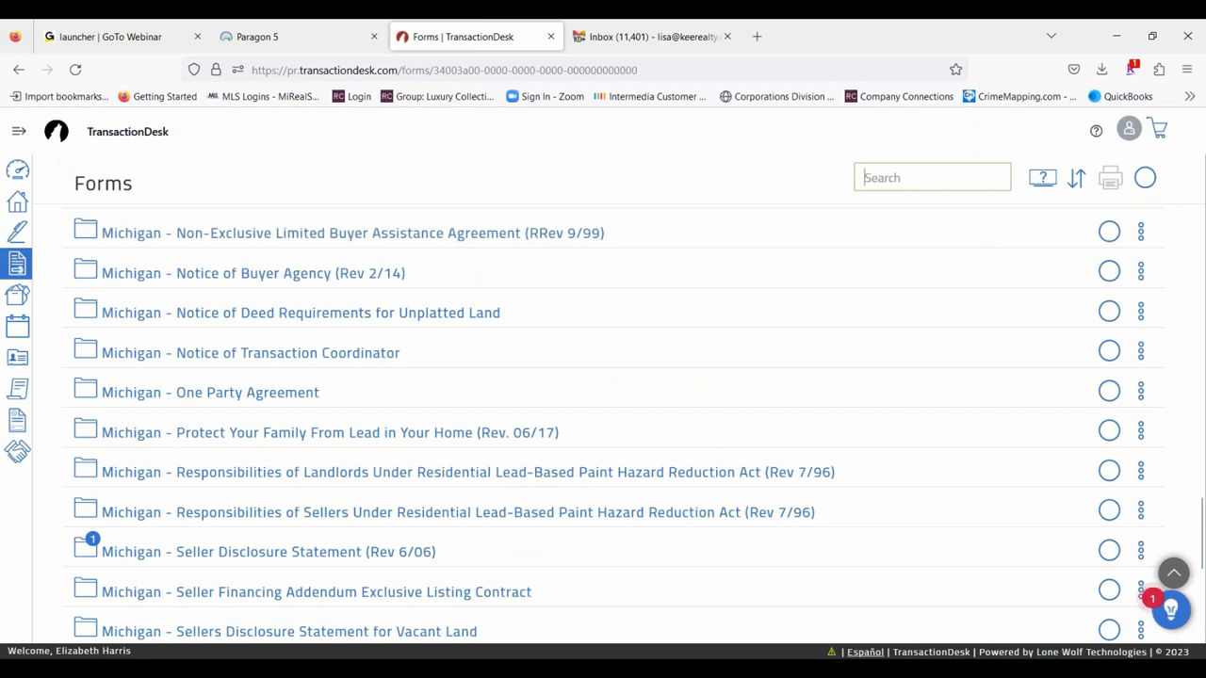
- Go to Documents, open the Transaction Folder, and look through its list of transaction folders
{"action": "left_click", "coordinate": [19, 131]}
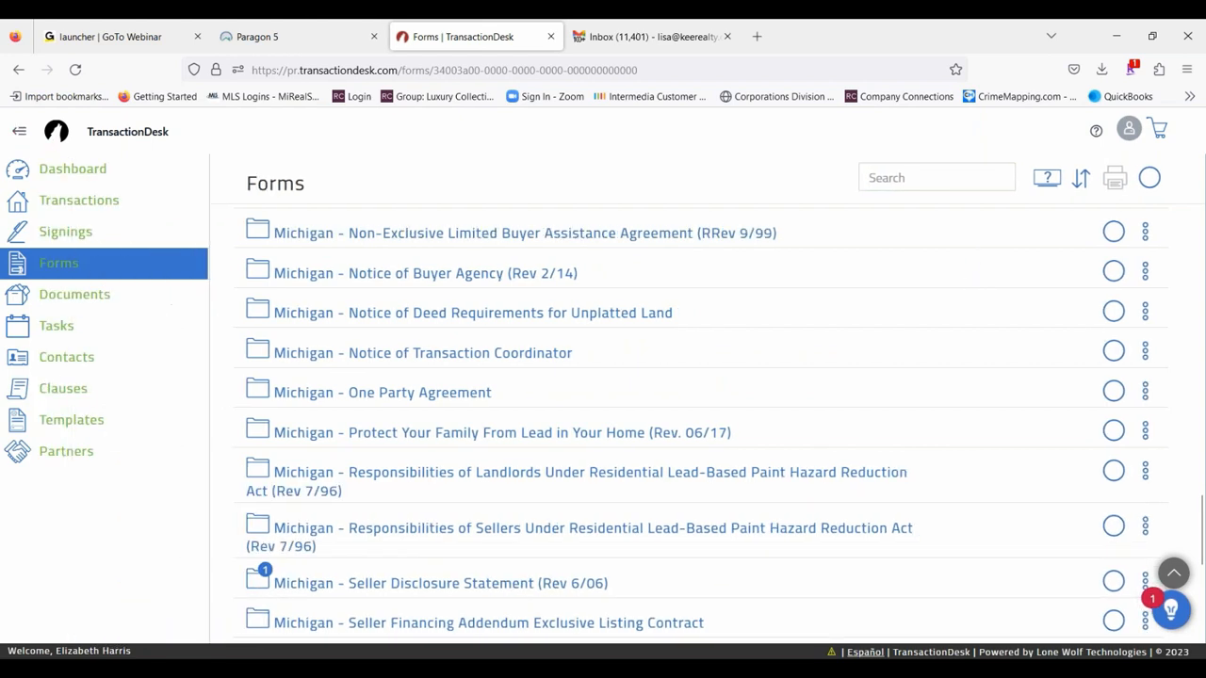
{"action": "left_click", "coordinate": [68, 299]}
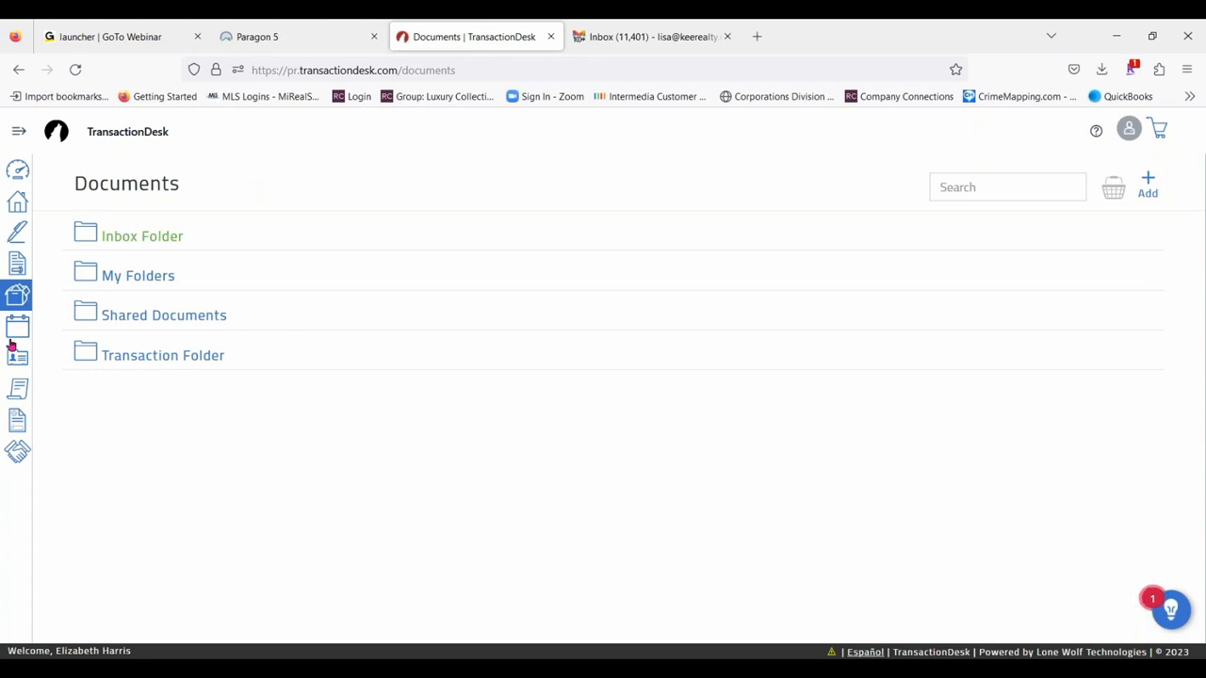
{"action": "left_click", "coordinate": [181, 358]}
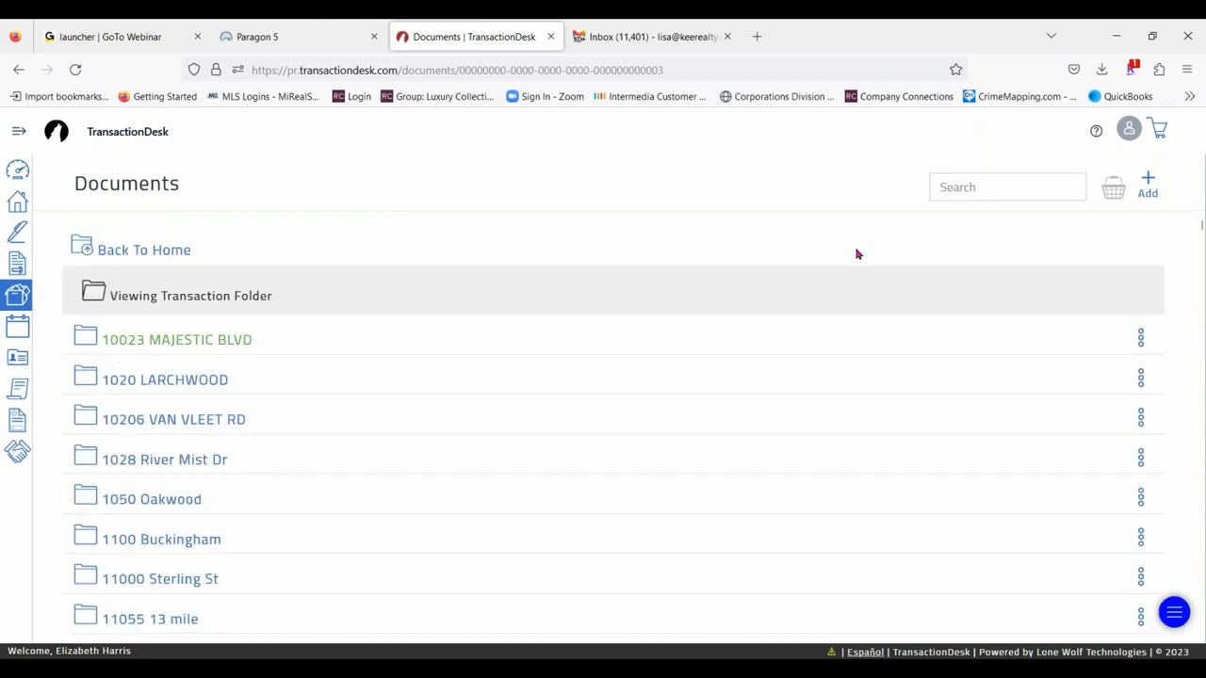
{"action": "scroll", "coordinate": [157, 433], "scroll_direction": "down", "scroll_amount": 4}
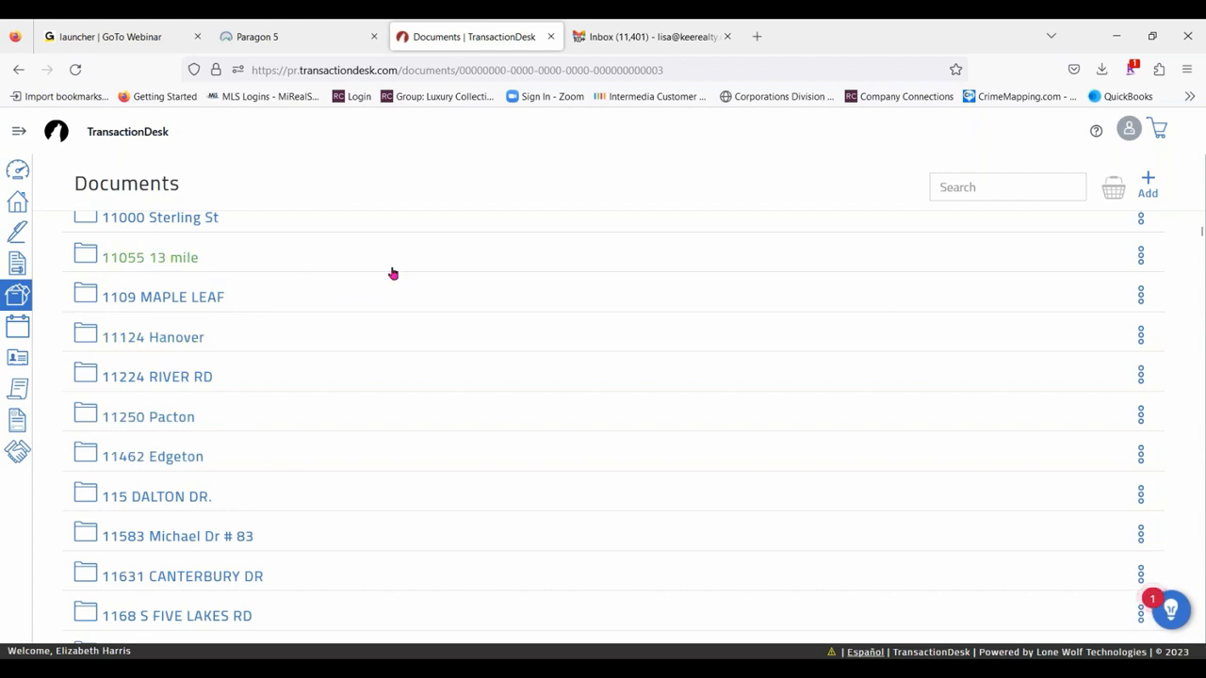
{"action": "scroll", "coordinate": [348, 407], "scroll_direction": "down", "scroll_amount": 15}
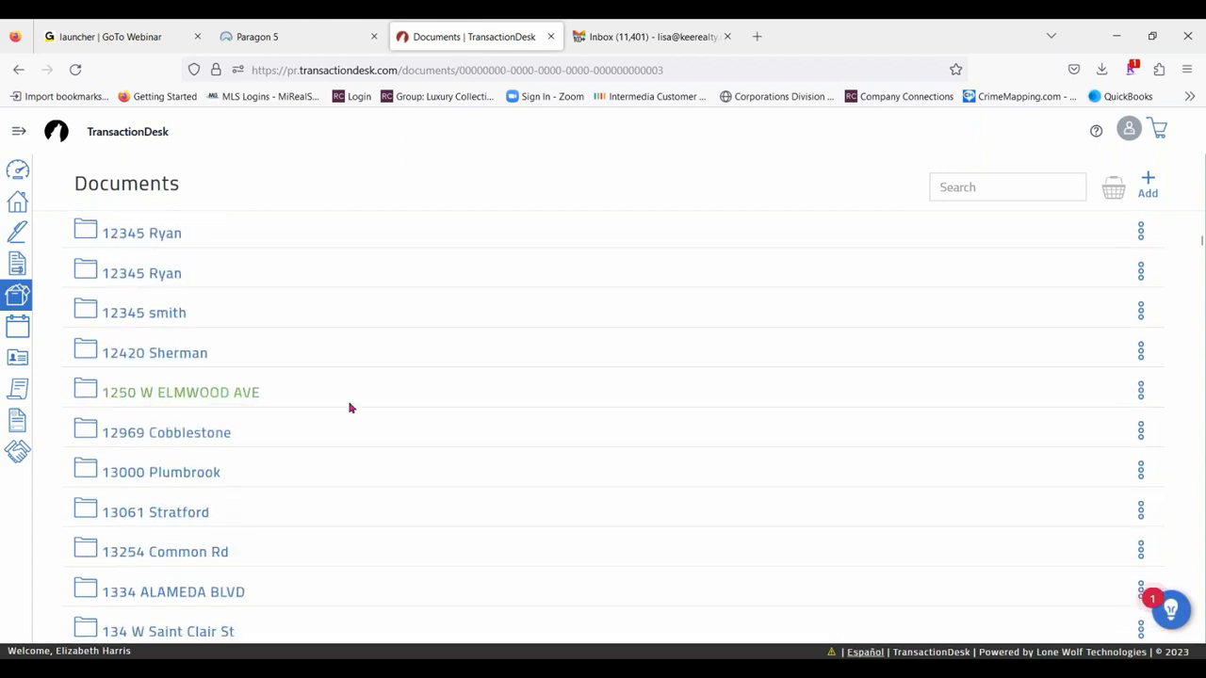
{"action": "scroll", "coordinate": [348, 407], "scroll_direction": "down", "scroll_amount": 3}
{"action": "scroll", "coordinate": [643, 277], "scroll_direction": "up", "scroll_amount": 5}
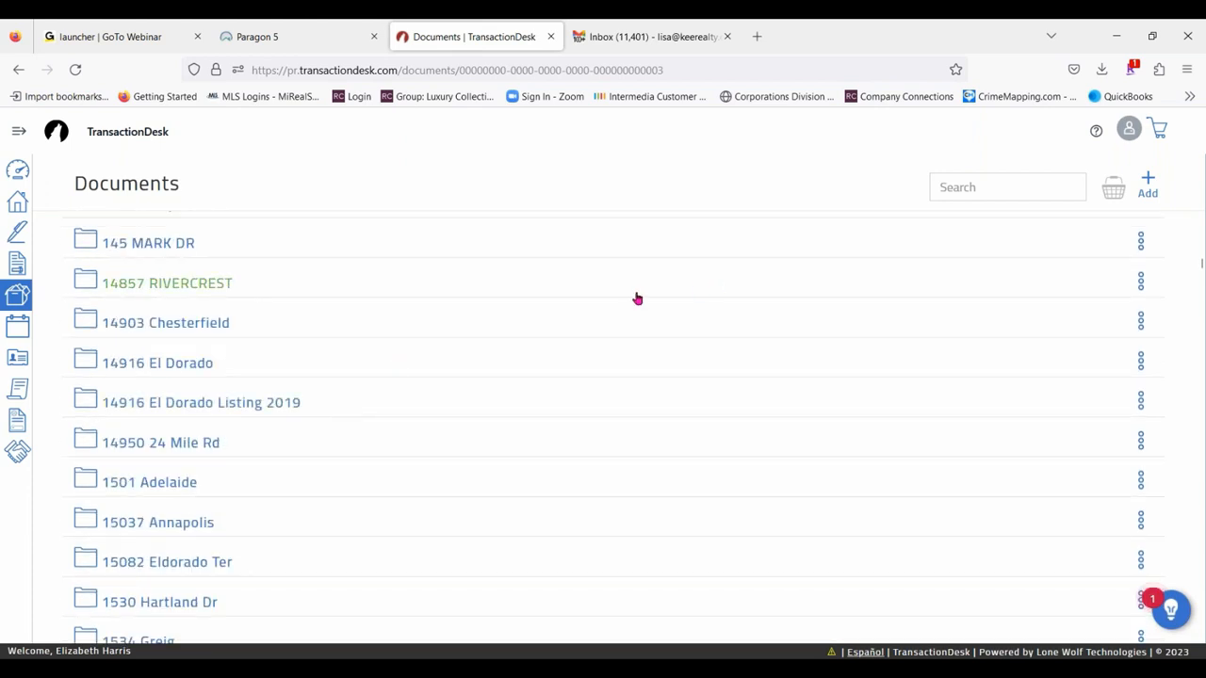
{"action": "scroll", "coordinate": [551, 325], "scroll_direction": "down", "scroll_amount": 2}
{"action": "scroll", "coordinate": [551, 325], "scroll_direction": "down", "scroll_amount": 10}
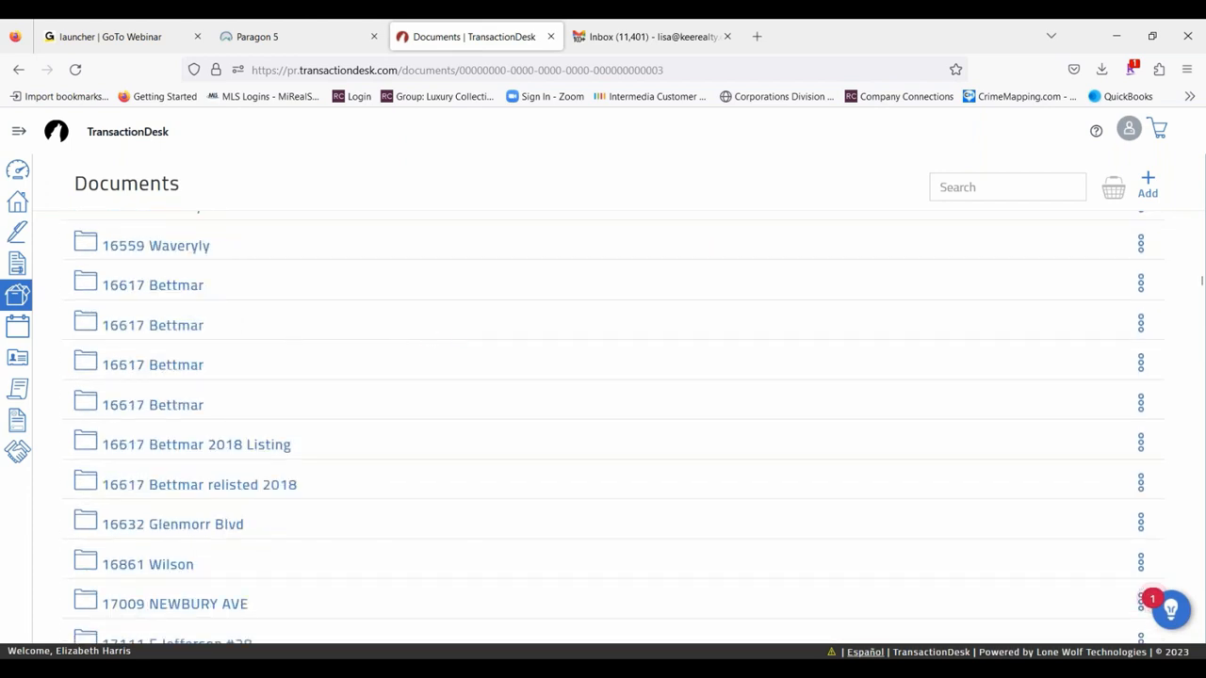
{"action": "scroll", "coordinate": [329, 319], "scroll_direction": "down", "scroll_amount": 5}
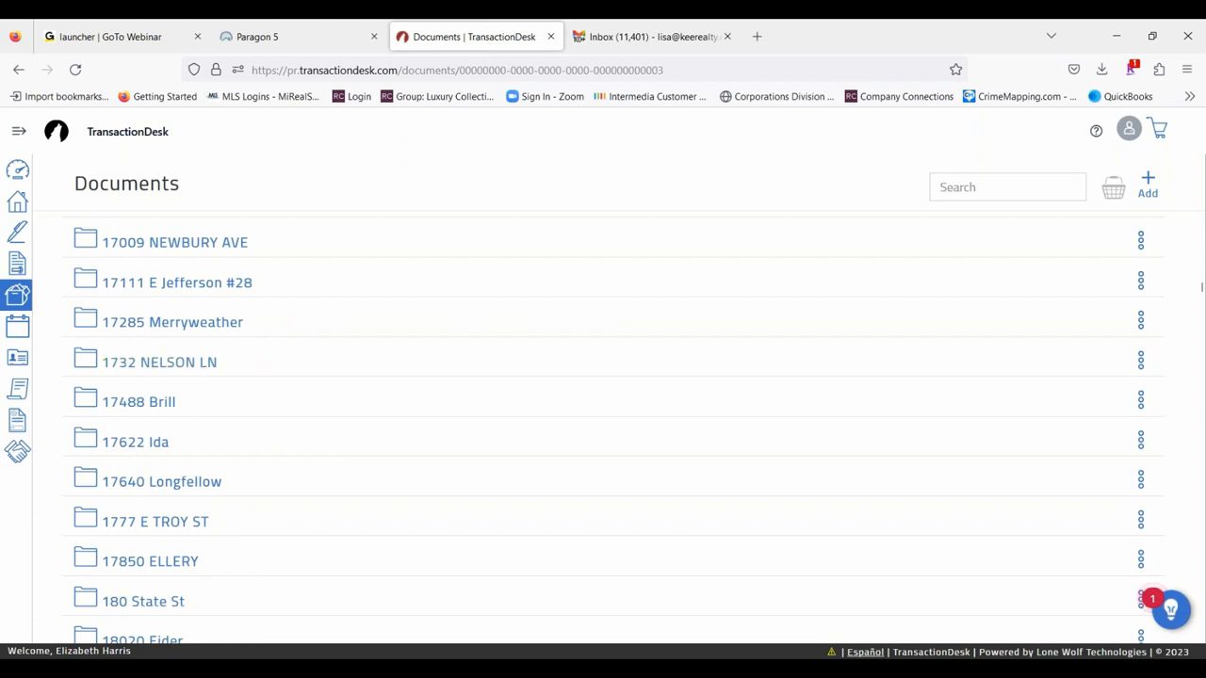
- Open the Merryweather transaction's folder to view its documents, and return to the main Documents folders
{"action": "left_click", "coordinate": [221, 322]}
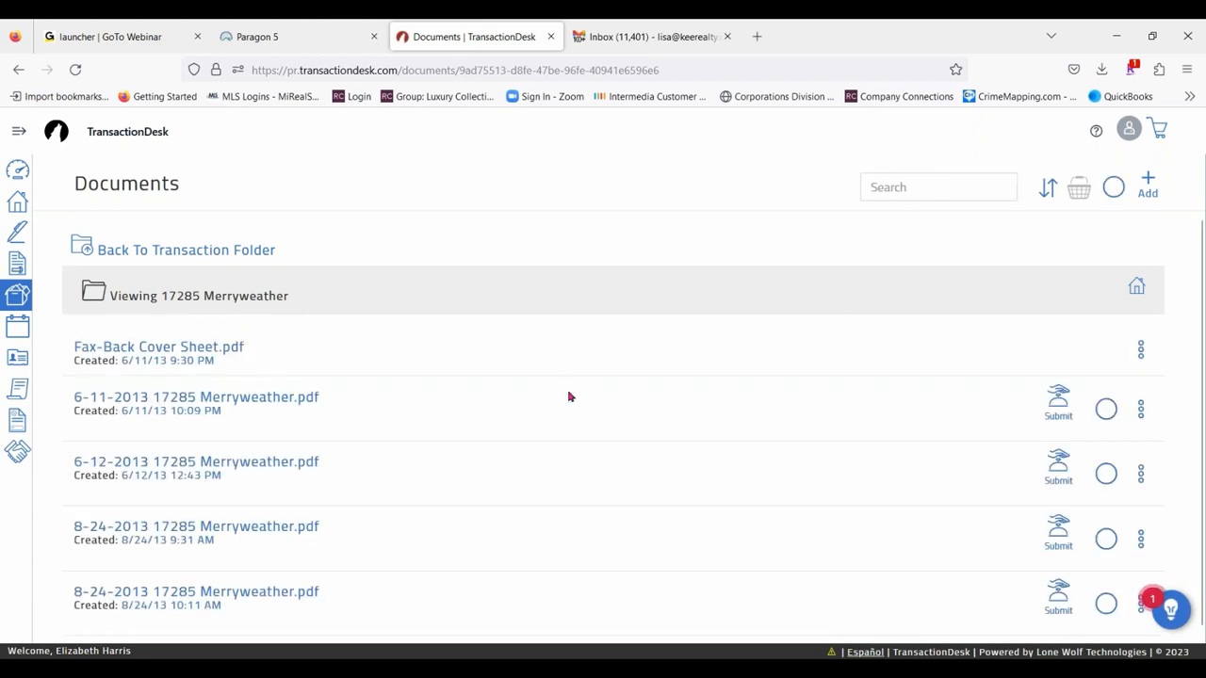
{"action": "left_click", "coordinate": [135, 246]}
{"action": "left_click", "coordinate": [17, 296]}
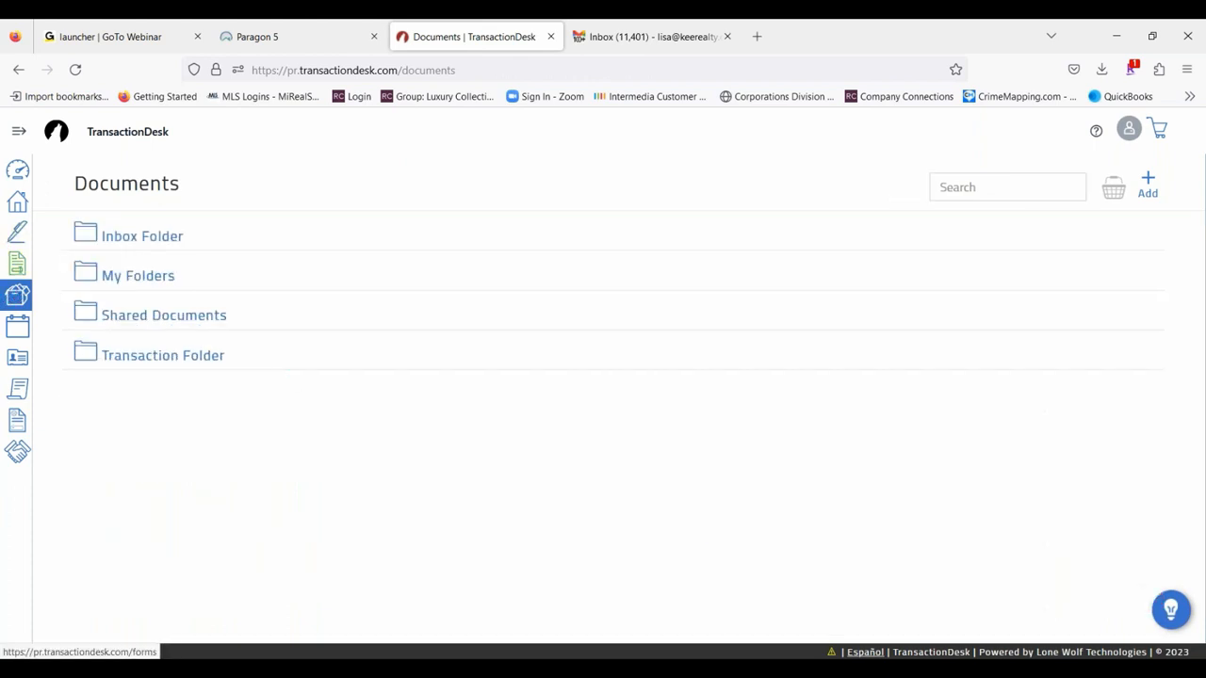
- Go to Tasks and look through the task list across transactions
{"action": "left_click", "coordinate": [19, 132]}
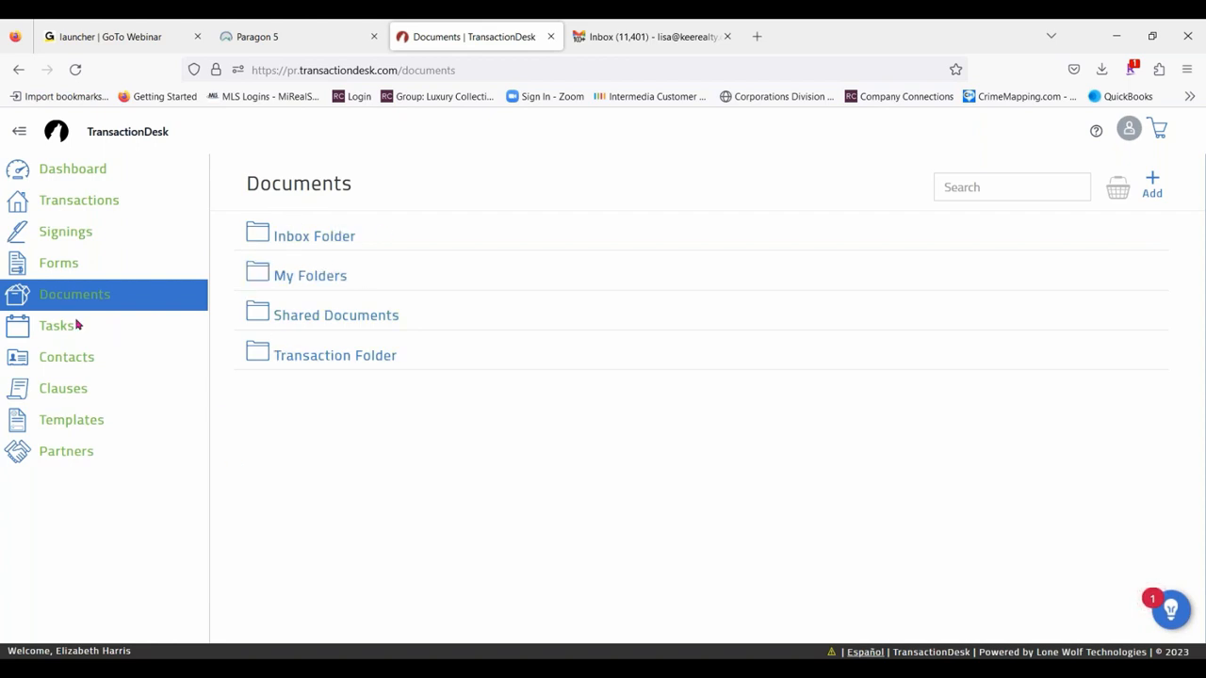
{"action": "left_click", "coordinate": [45, 325]}
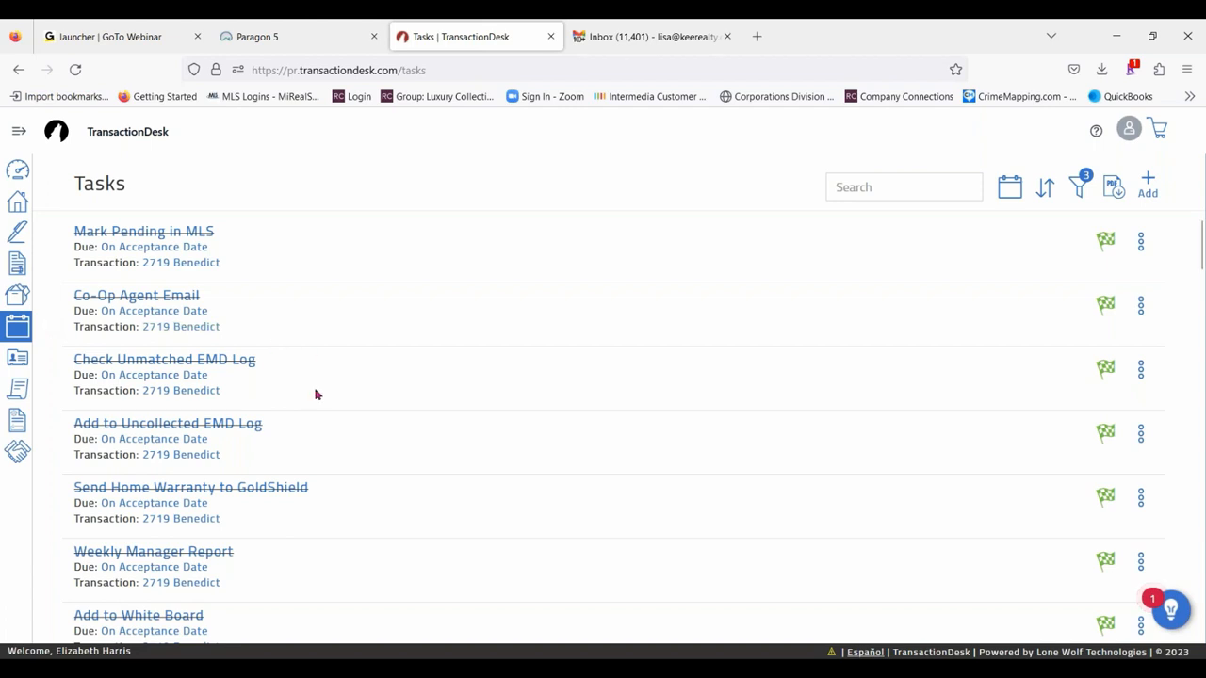
{"action": "scroll", "coordinate": [210, 315], "scroll_direction": "down", "scroll_amount": 8}
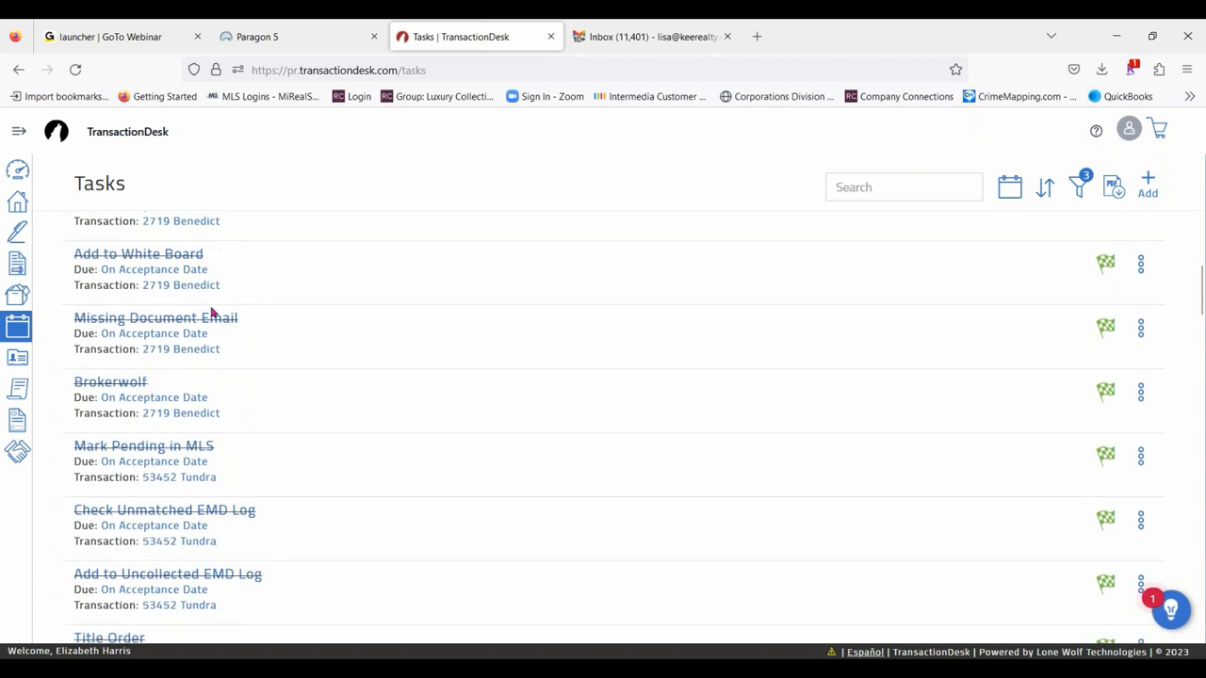
- Examine the pending and completed tasks listed for the Benedict, Tundra, Wagner and Denwood transactions
{"action": "scroll", "coordinate": [273, 537], "scroll_direction": "down", "scroll_amount": 5}
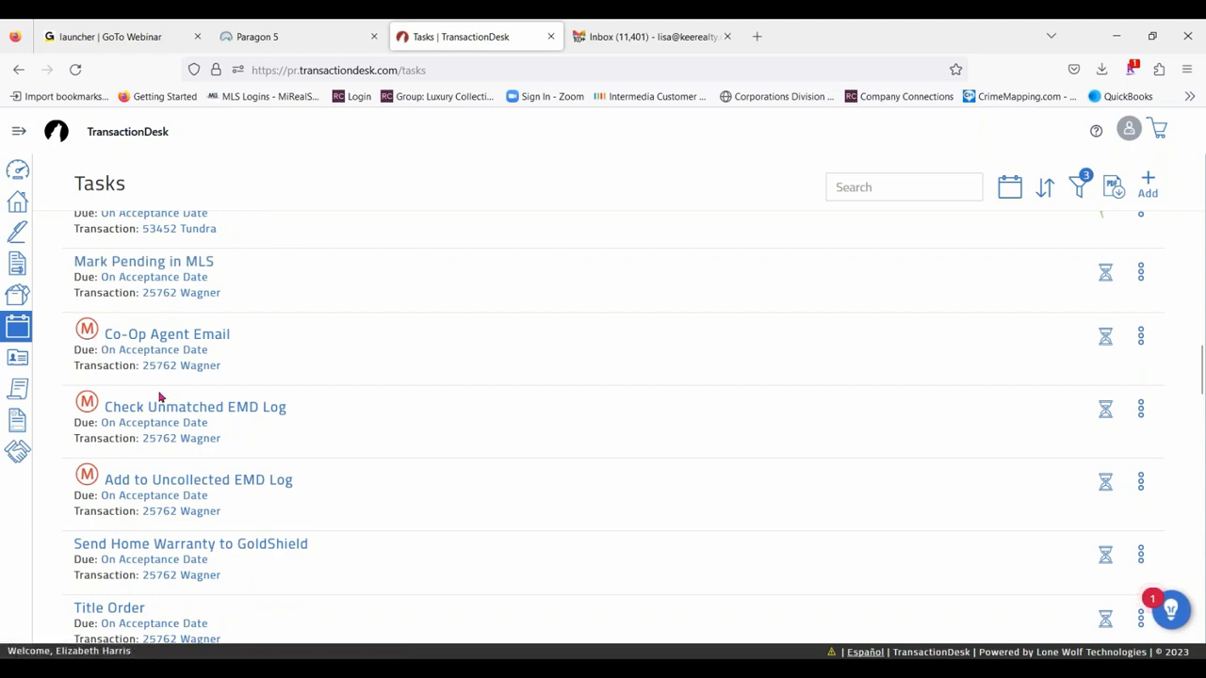
{"action": "scroll", "coordinate": [321, 443], "scroll_direction": "down", "scroll_amount": 5}
{"action": "scroll", "coordinate": [251, 484], "scroll_direction": "down", "scroll_amount": 5}
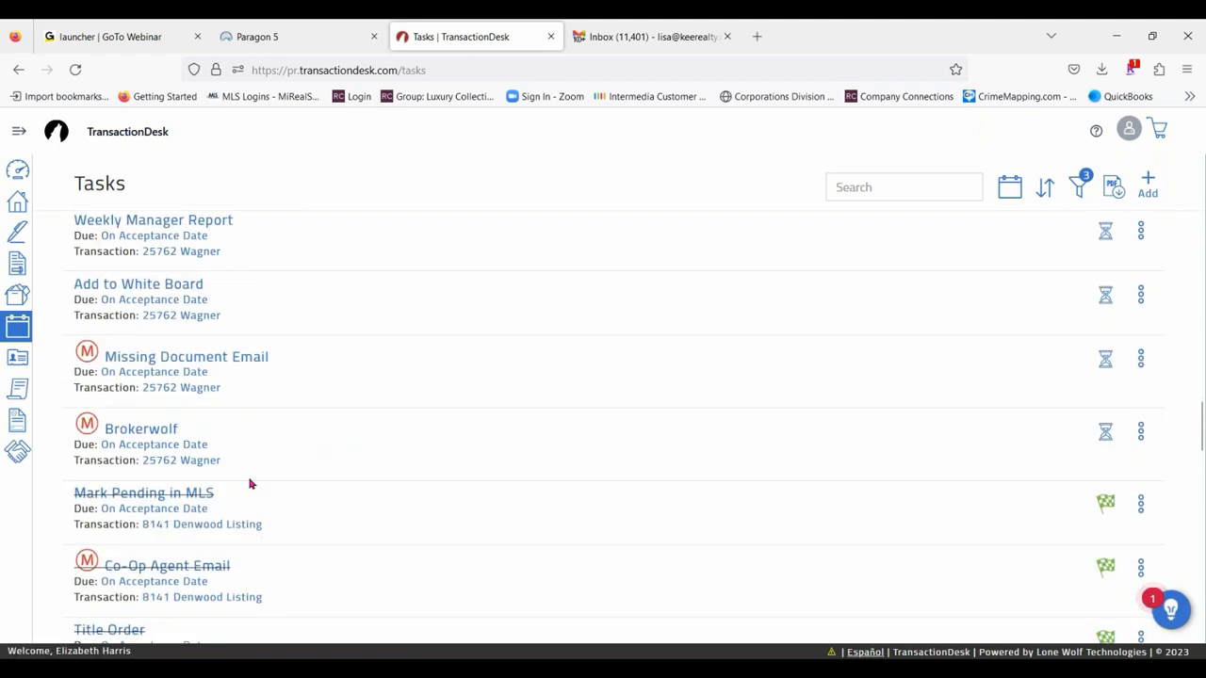
{"action": "scroll", "coordinate": [261, 481], "scroll_direction": "up", "scroll_amount": 10}
{"action": "scroll", "coordinate": [261, 480], "scroll_direction": "up", "scroll_amount": 1}
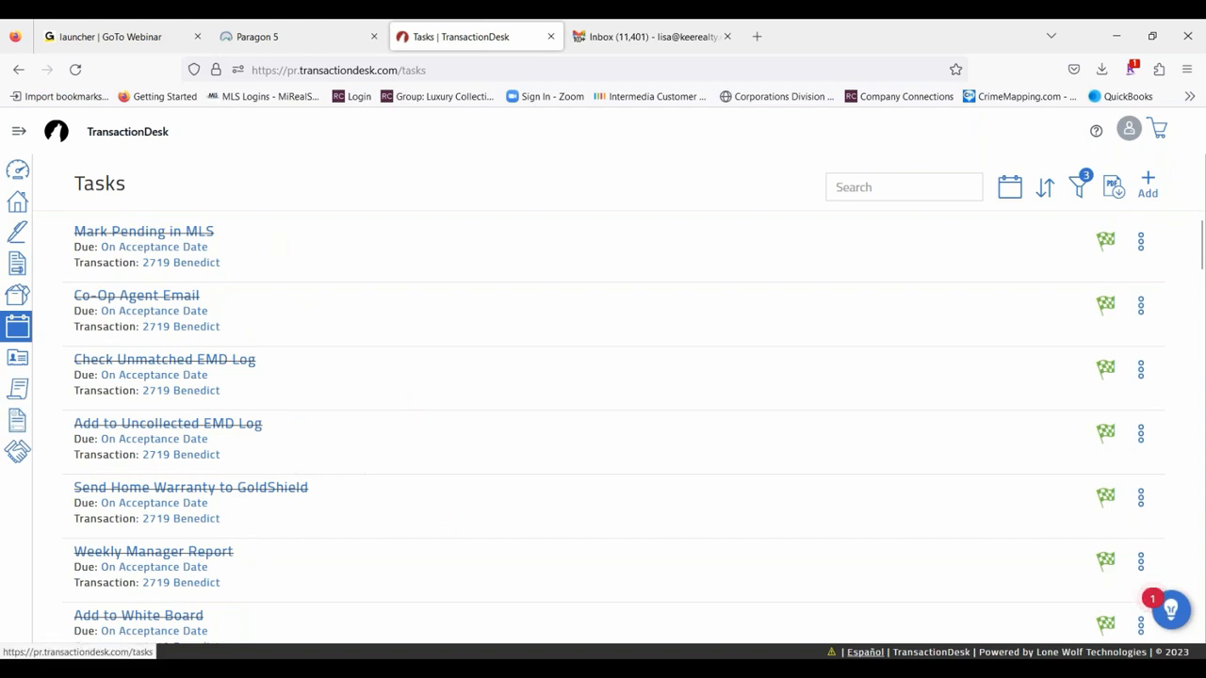
- Go to Contacts, check the options available for a buyer contact, and look through the contact list
{"action": "left_click", "coordinate": [18, 131]}
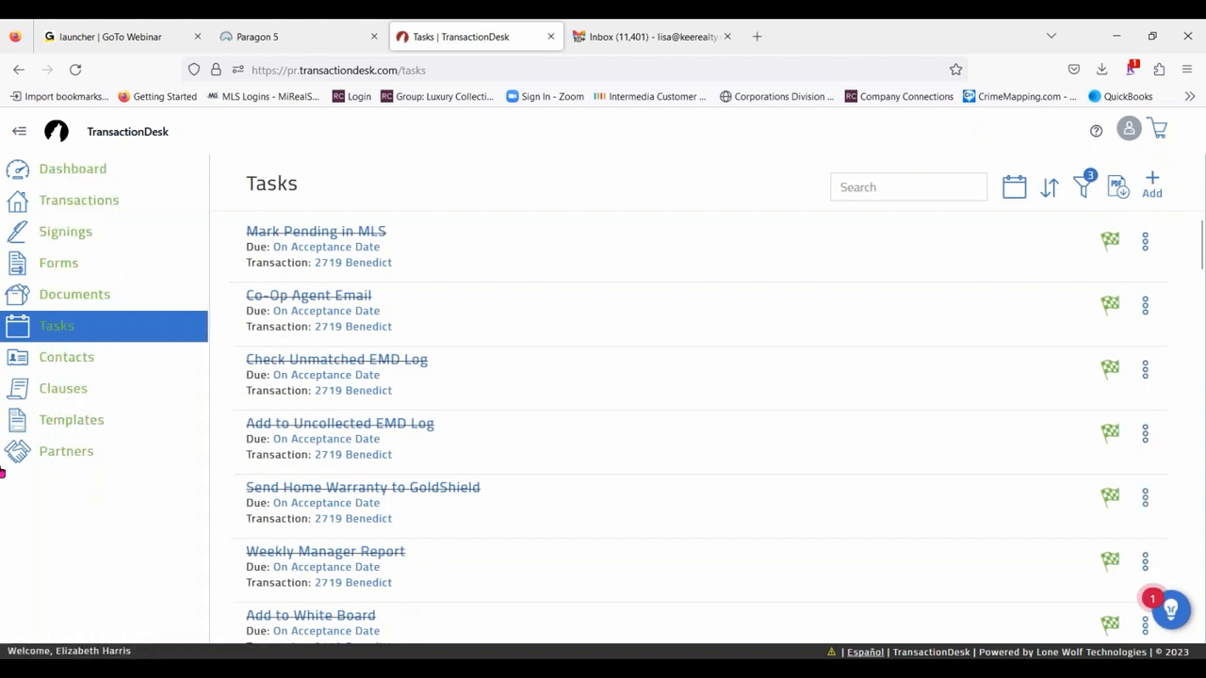
{"action": "left_click", "coordinate": [83, 358]}
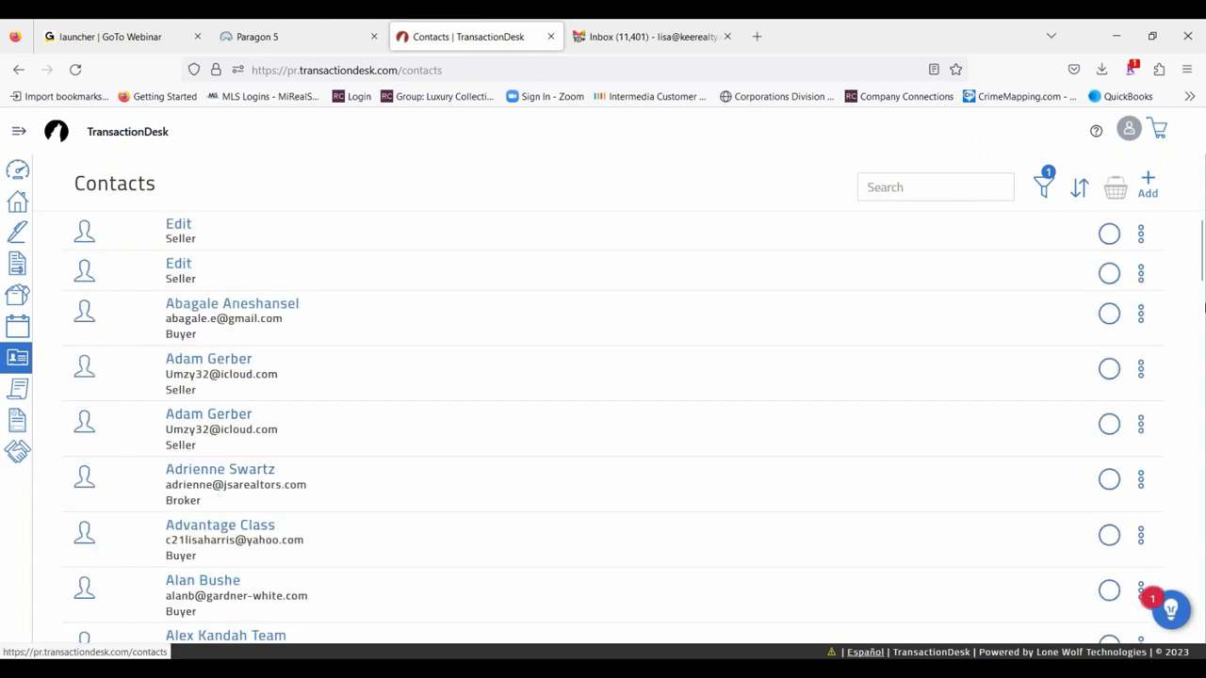
{"action": "left_click", "coordinate": [1139, 314]}
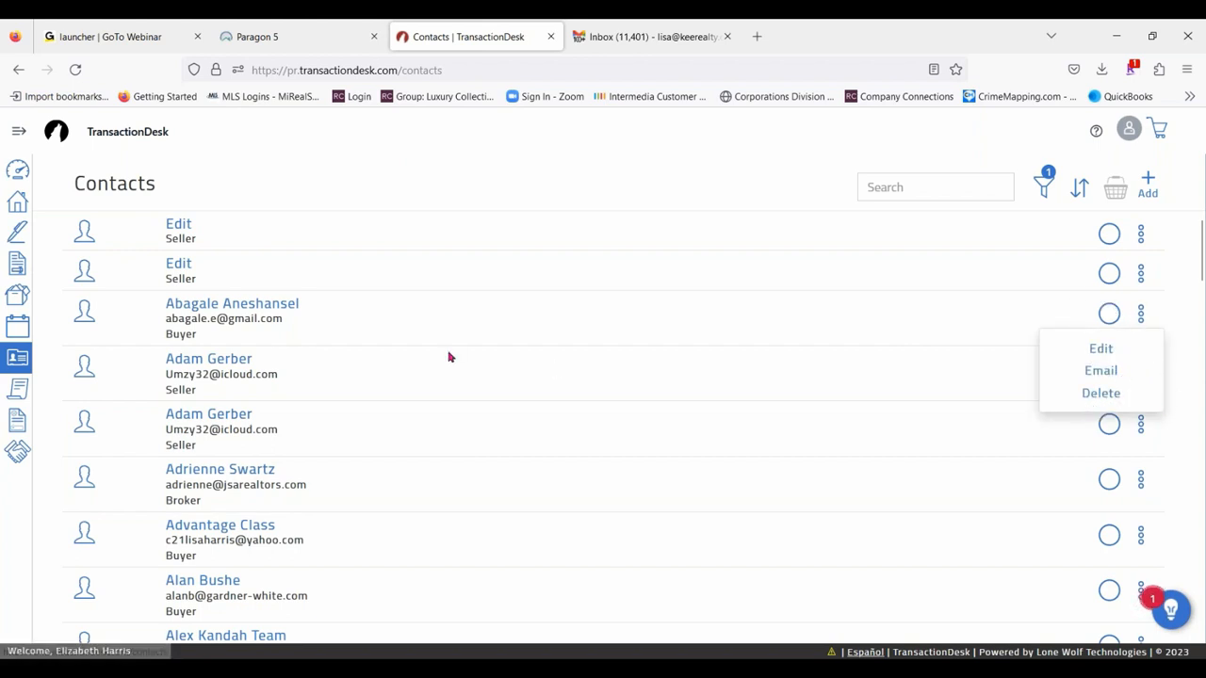
{"action": "left_click", "coordinate": [620, 217]}
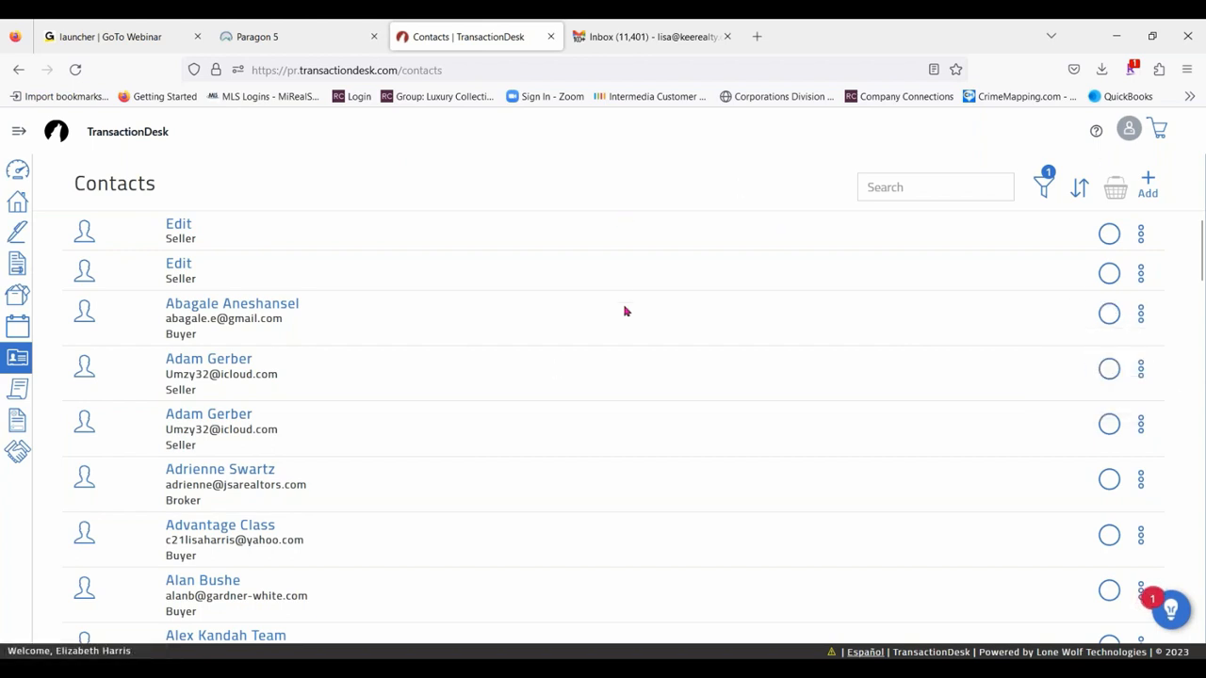
{"action": "scroll", "coordinate": [629, 312], "scroll_direction": "down", "scroll_amount": 6}
{"action": "scroll", "coordinate": [791, 323], "scroll_direction": "up", "scroll_amount": 6}
{"action": "scroll", "coordinate": [374, 383], "scroll_direction": "down", "scroll_amount": 20}
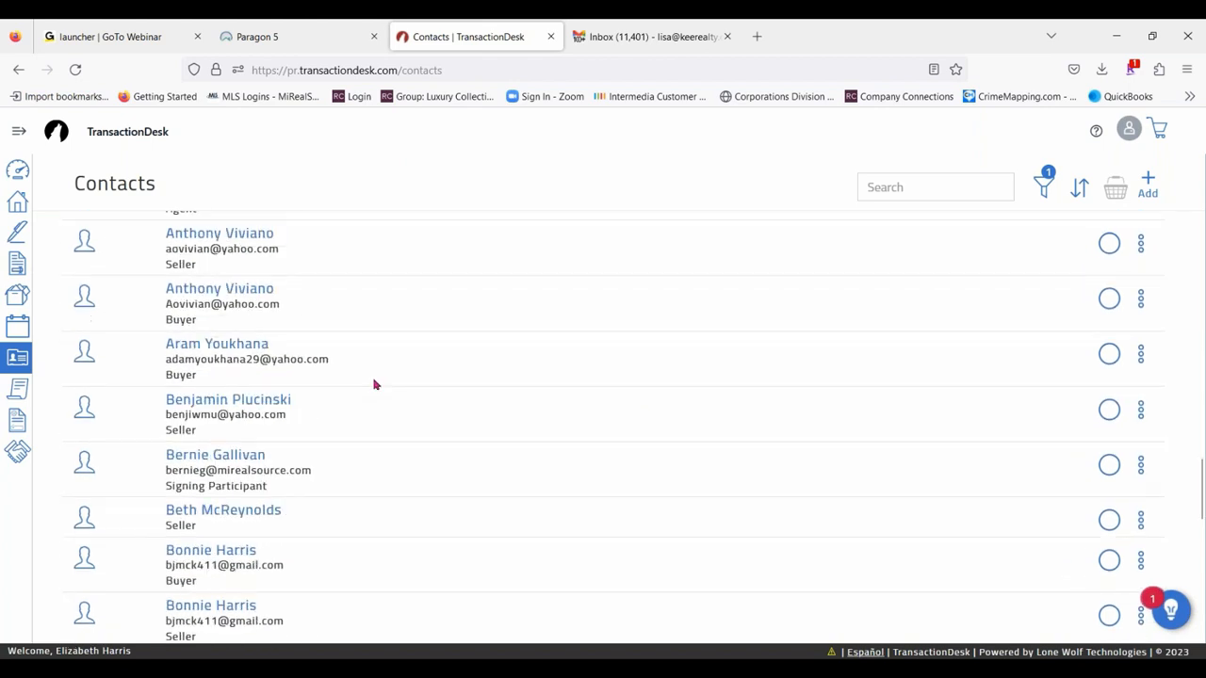
{"action": "scroll", "coordinate": [374, 383], "scroll_direction": "down", "scroll_amount": 1}
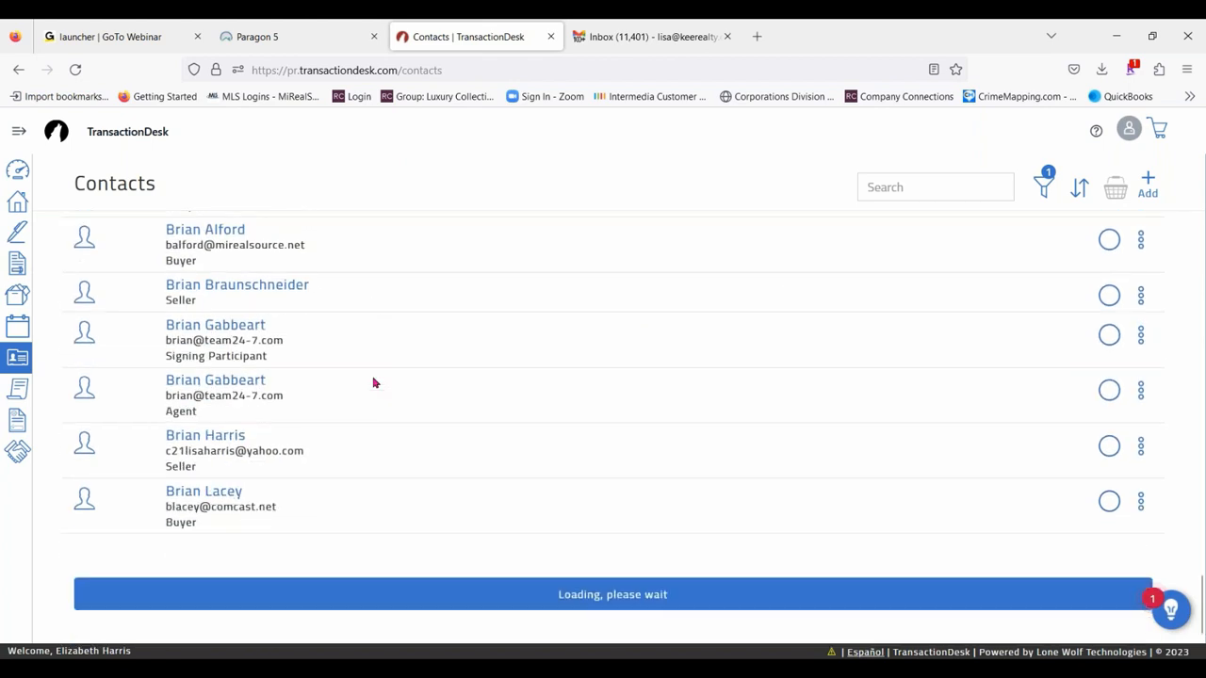
- Select a seller and the signing participant listed below as basket contacts, and review the basket's contents
{"action": "left_click", "coordinate": [1108, 295]}
{"action": "left_click", "coordinate": [1106, 338]}
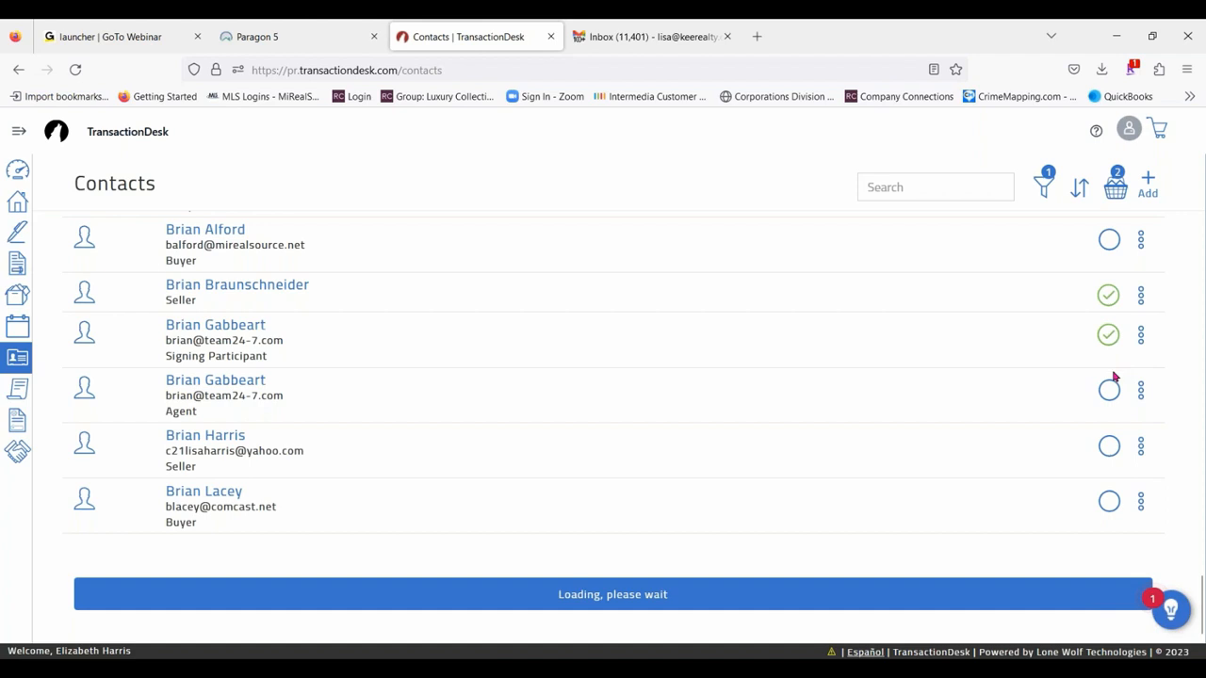
{"action": "left_click", "coordinate": [1117, 188]}
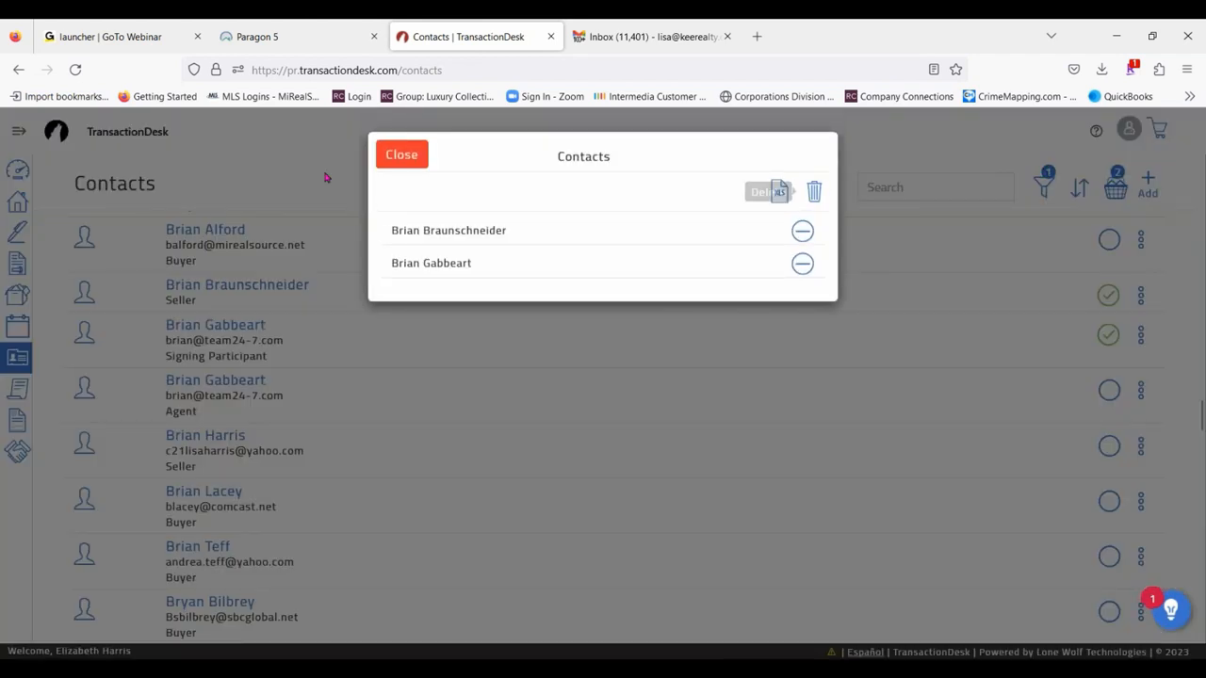
{"action": "left_click", "coordinate": [408, 160]}
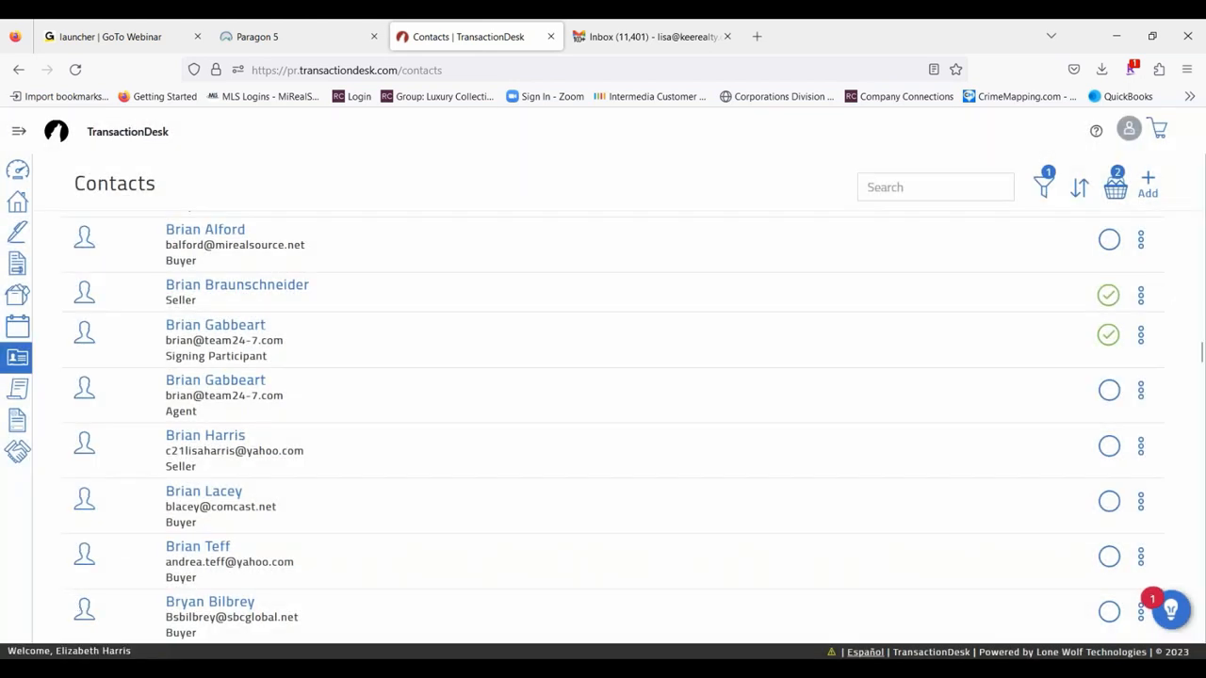
- Go to Clauses, view the Office Clauses, and return to the clause folders to open Personal Clauses
{"action": "left_click", "coordinate": [13, 133]}
{"action": "left_click", "coordinate": [64, 389]}
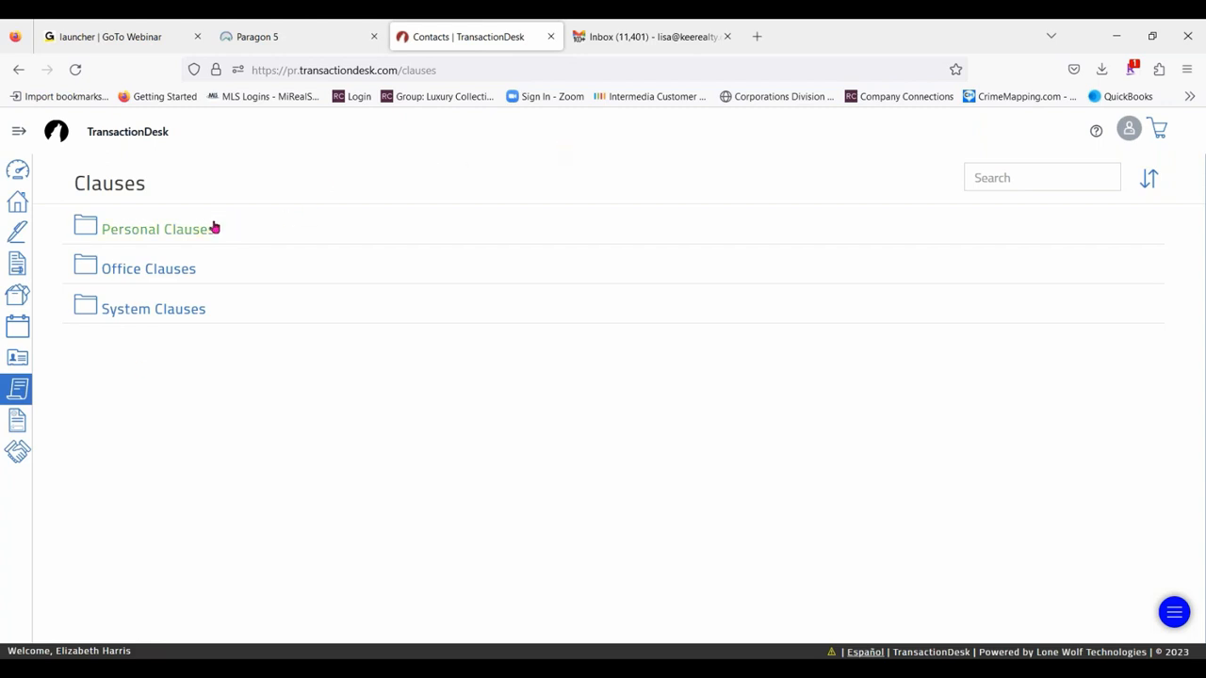
{"action": "left_click", "coordinate": [119, 273]}
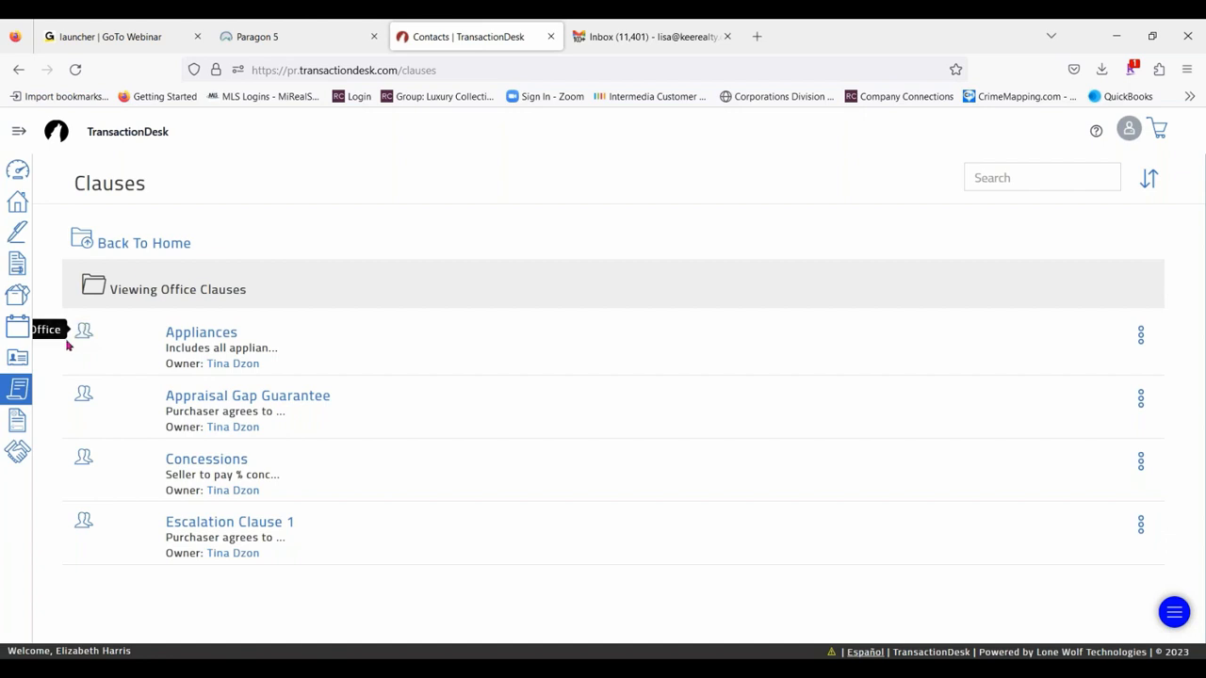
{"action": "left_click", "coordinate": [127, 242]}
{"action": "left_click", "coordinate": [123, 230]}
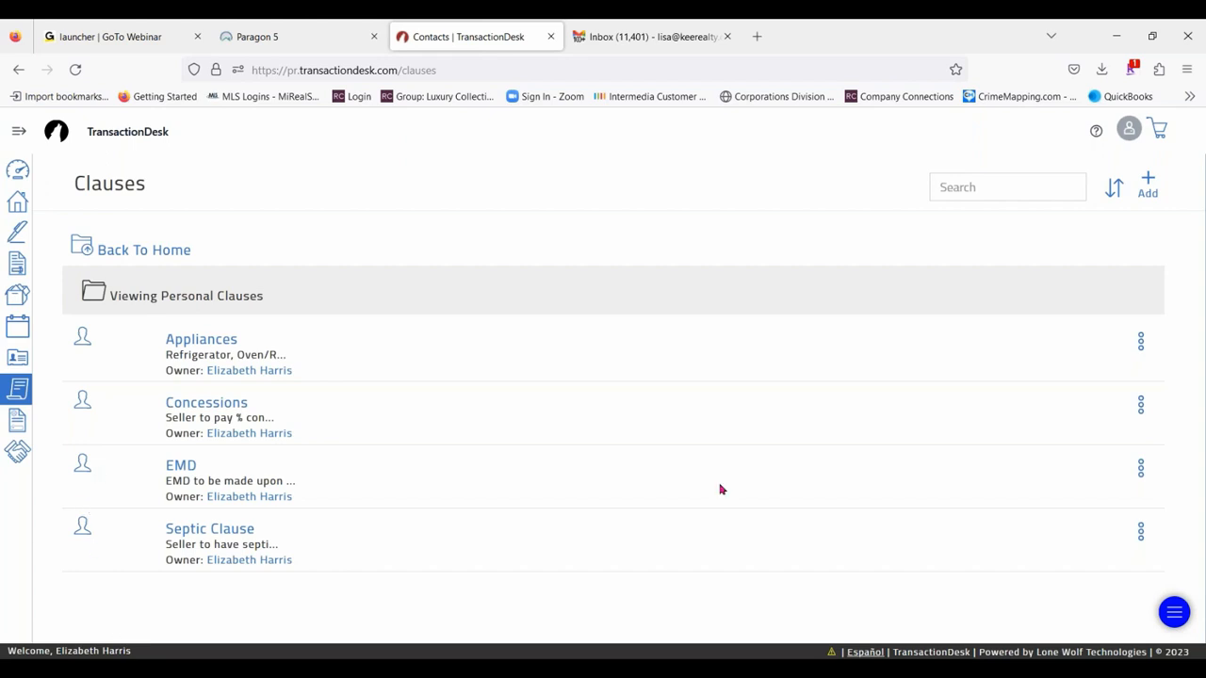
- Try out creating a personal clause titled "Concessions", clear the title, and close the form without saving
{"action": "left_click", "coordinate": [1149, 185]}
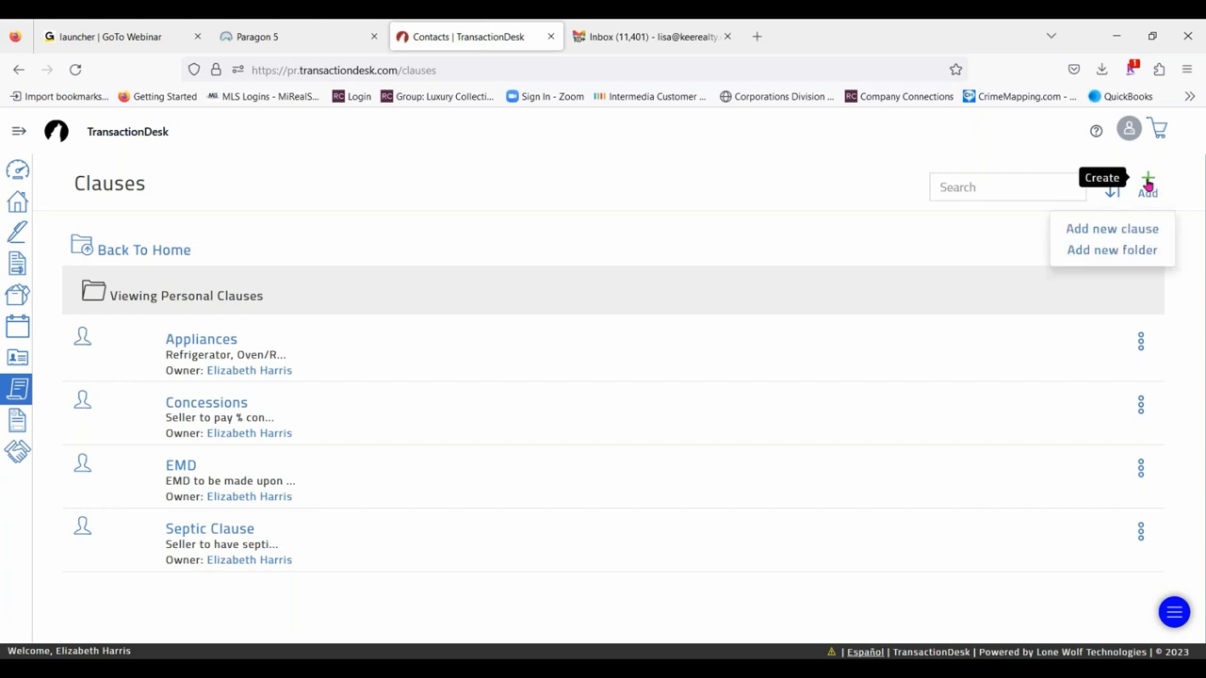
{"action": "left_click", "coordinate": [1130, 233]}
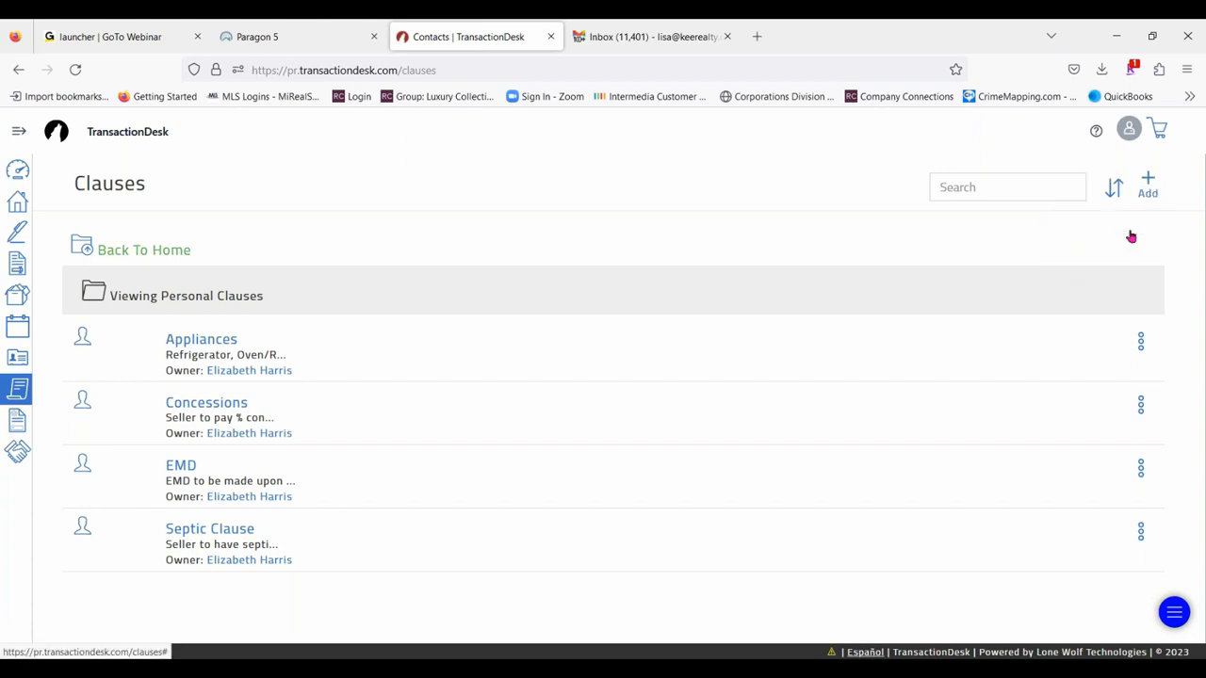
{"action": "left_click", "coordinate": [494, 196]}
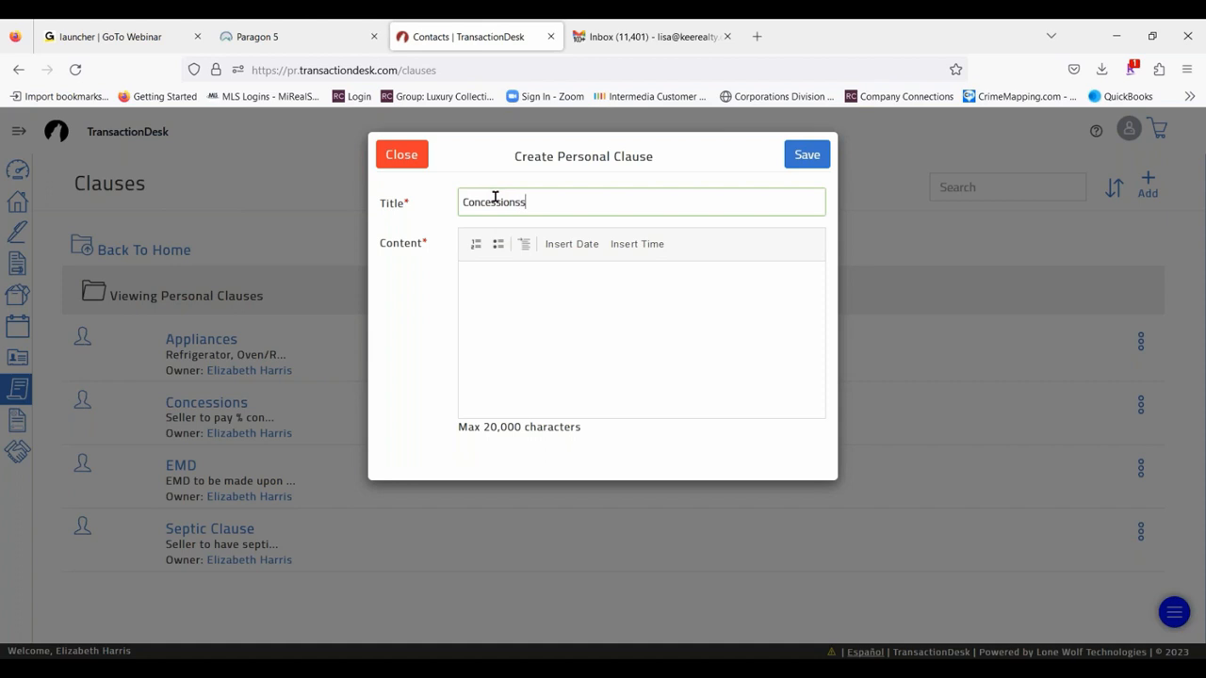
{"action": "type", "text": "Concessionss"}
{"action": "key", "text": "BackSpace"}
{"action": "left_click", "coordinate": [508, 284]}
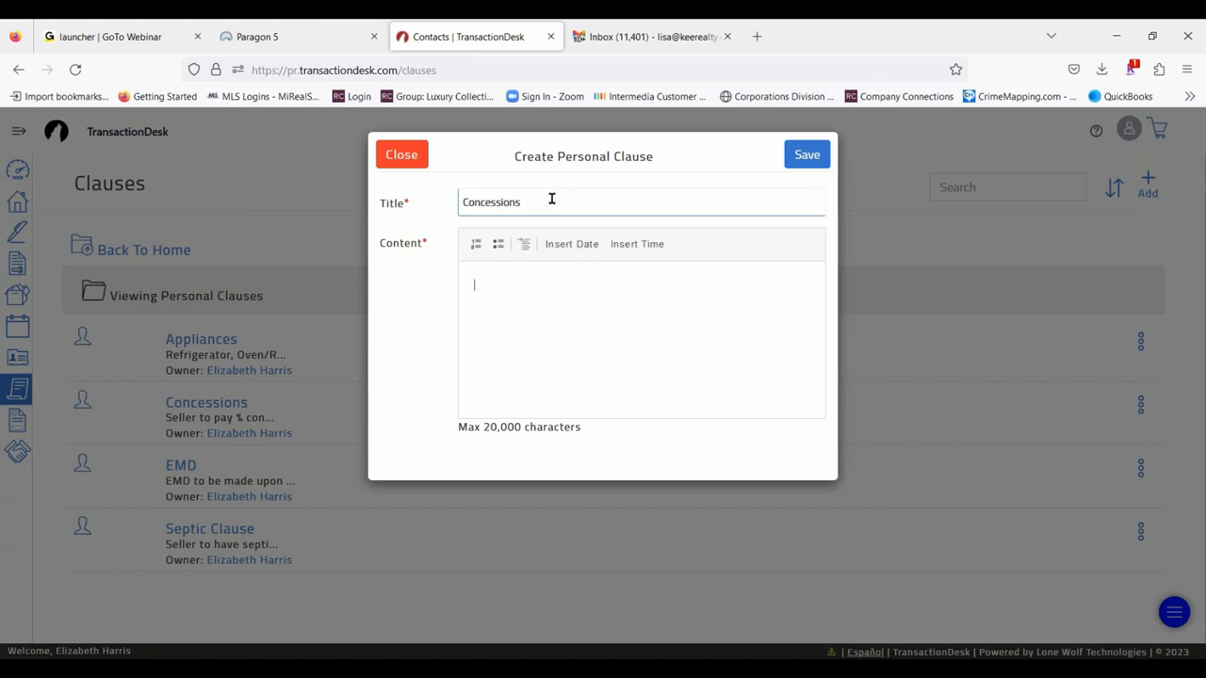
{"action": "left_click_drag", "start_coordinate": [552, 199], "coordinate": [456, 199]}
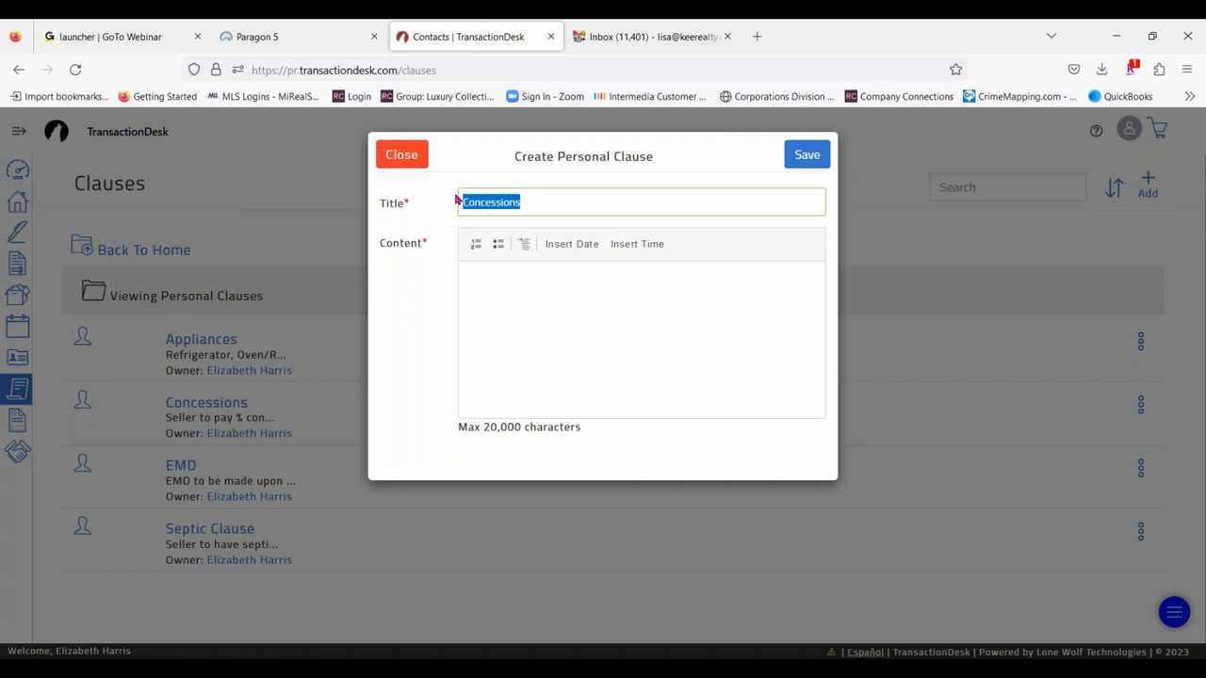
{"action": "key", "text": "BackSpace"}
{"action": "left_click", "coordinate": [417, 153]}
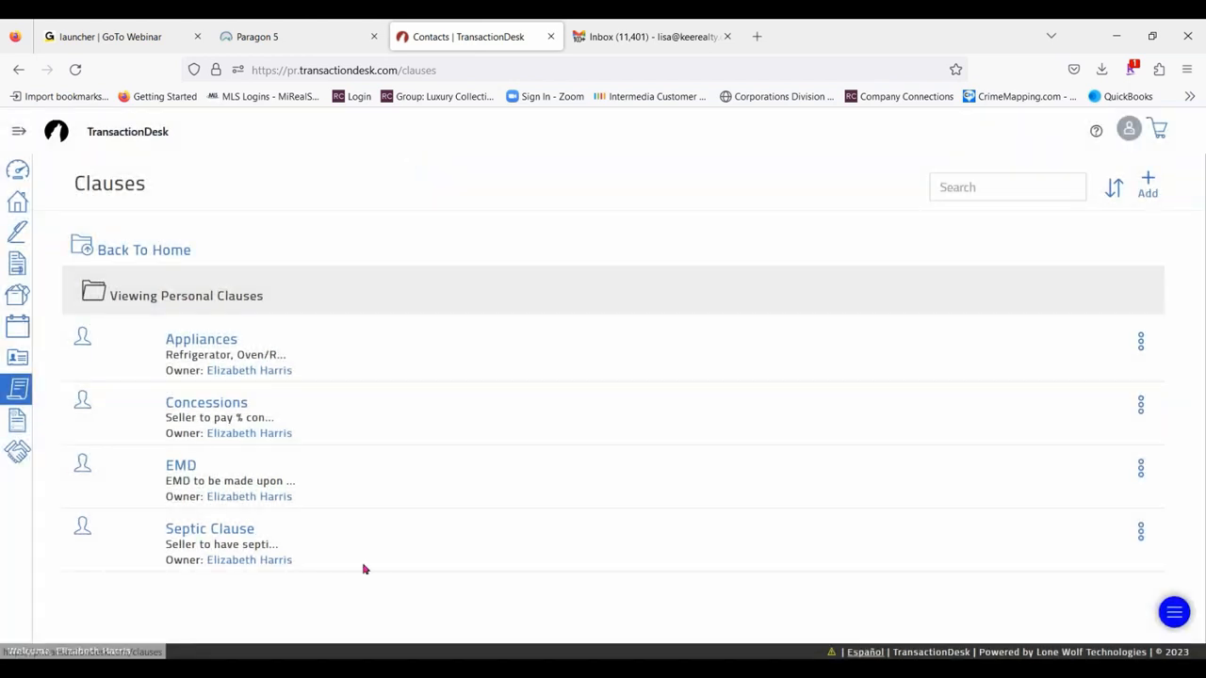
- View the wording of the Appliances and Concessions personal clauses, closing each without changes
{"action": "left_click", "coordinate": [209, 341]}
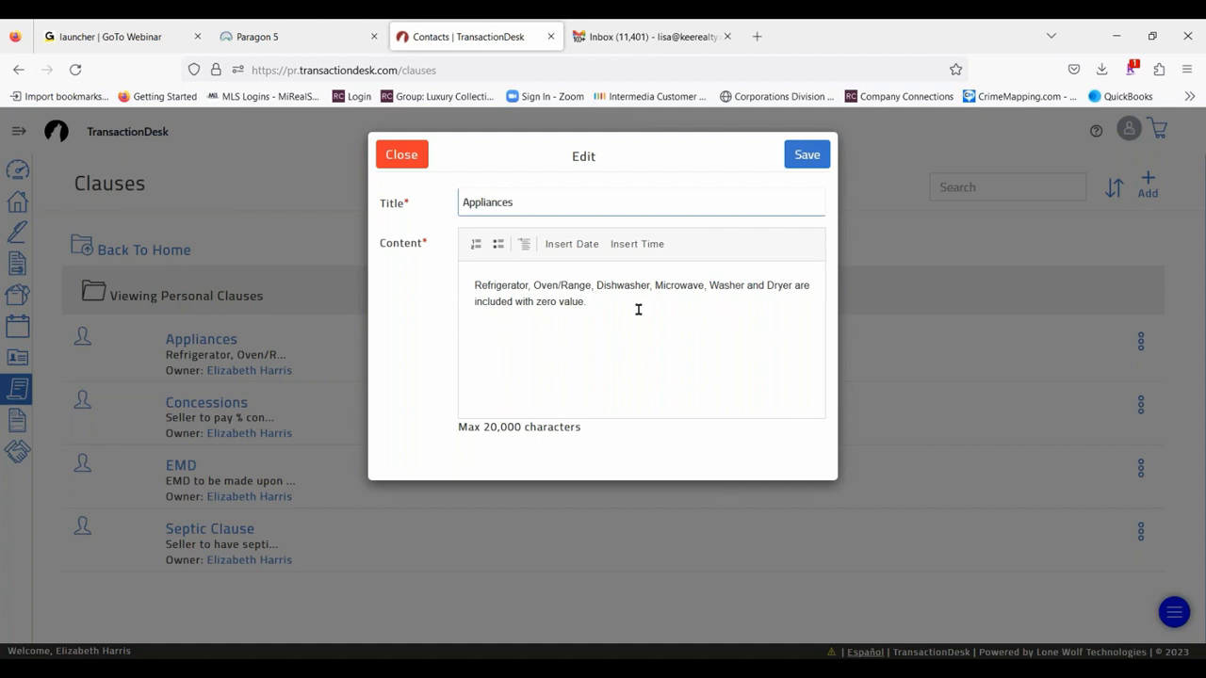
{"action": "left_click", "coordinate": [404, 157]}
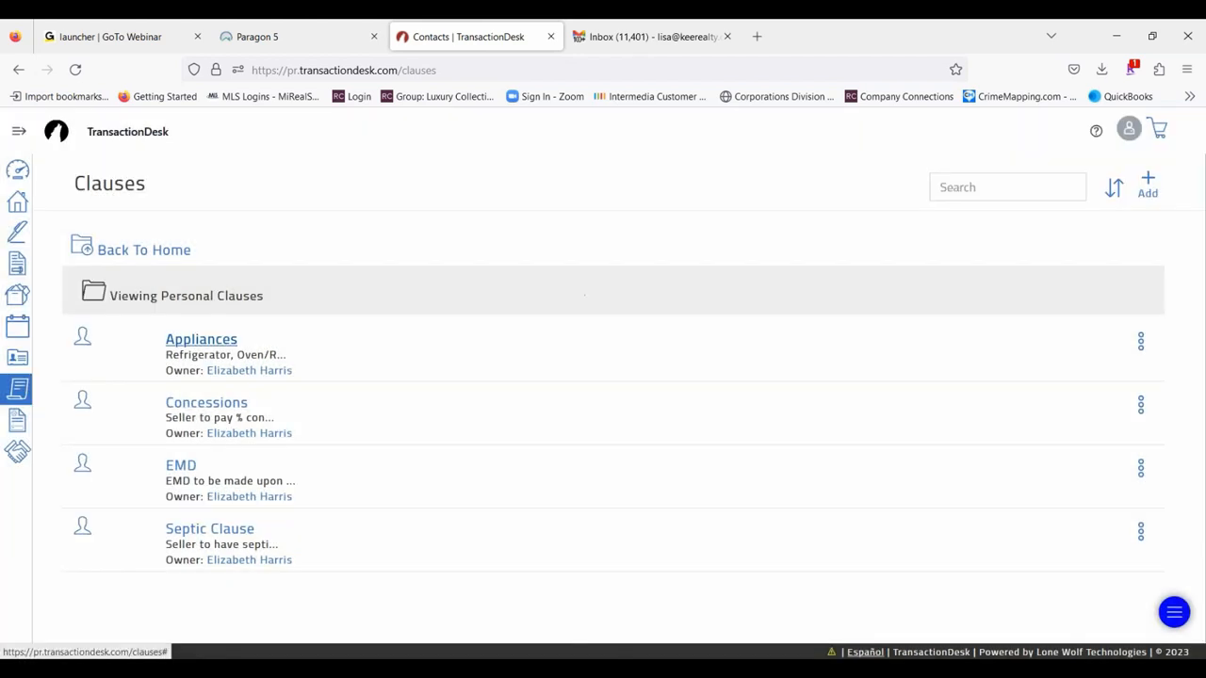
{"action": "left_click", "coordinate": [193, 407]}
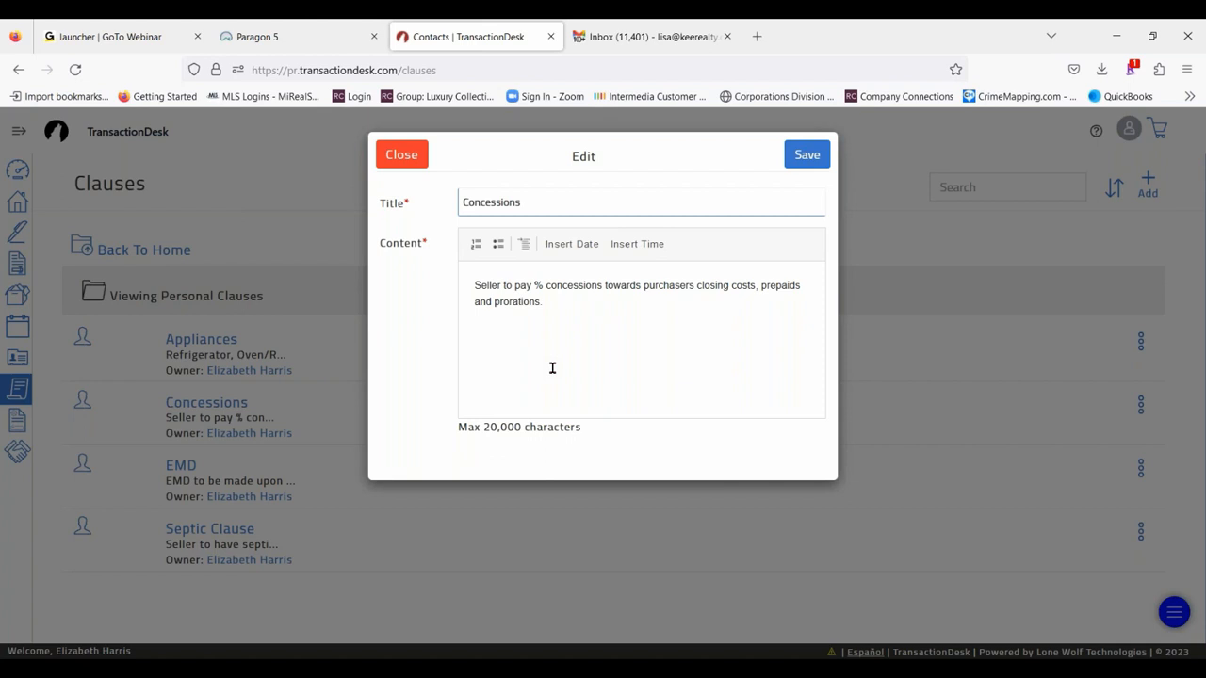
{"action": "left_click", "coordinate": [400, 156]}
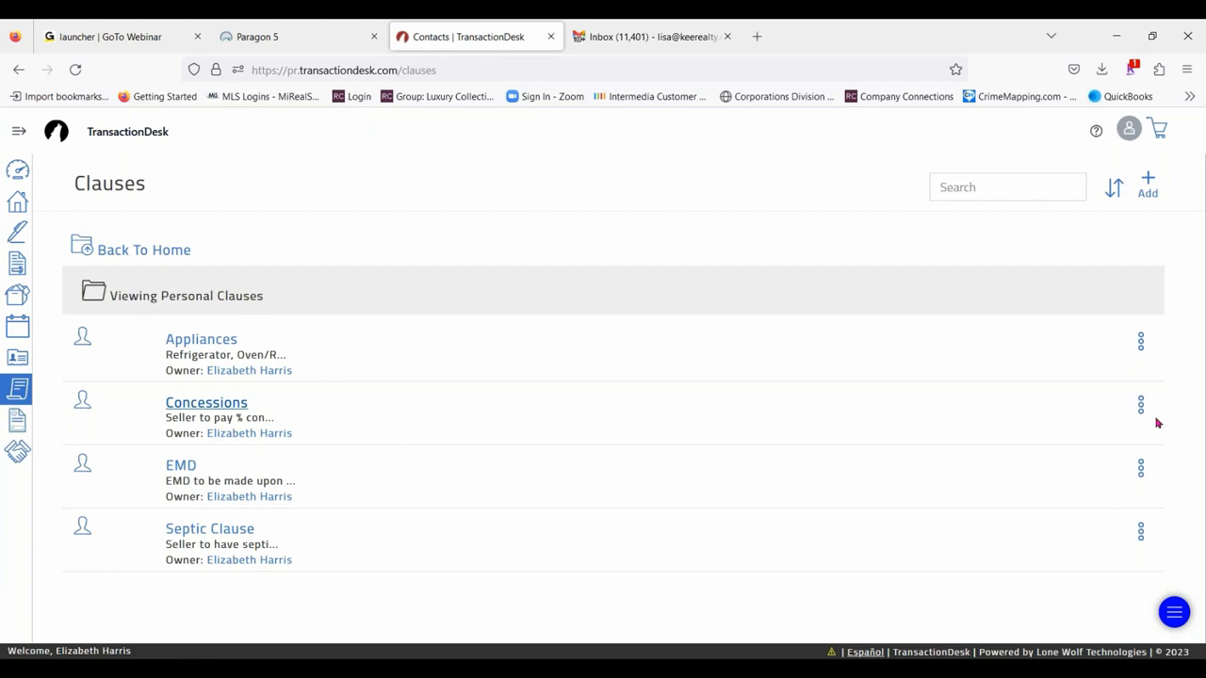
- Edit the Appliances personal clause to insert "-0-" before the word "value", and save it
{"action": "left_click", "coordinate": [1141, 342]}
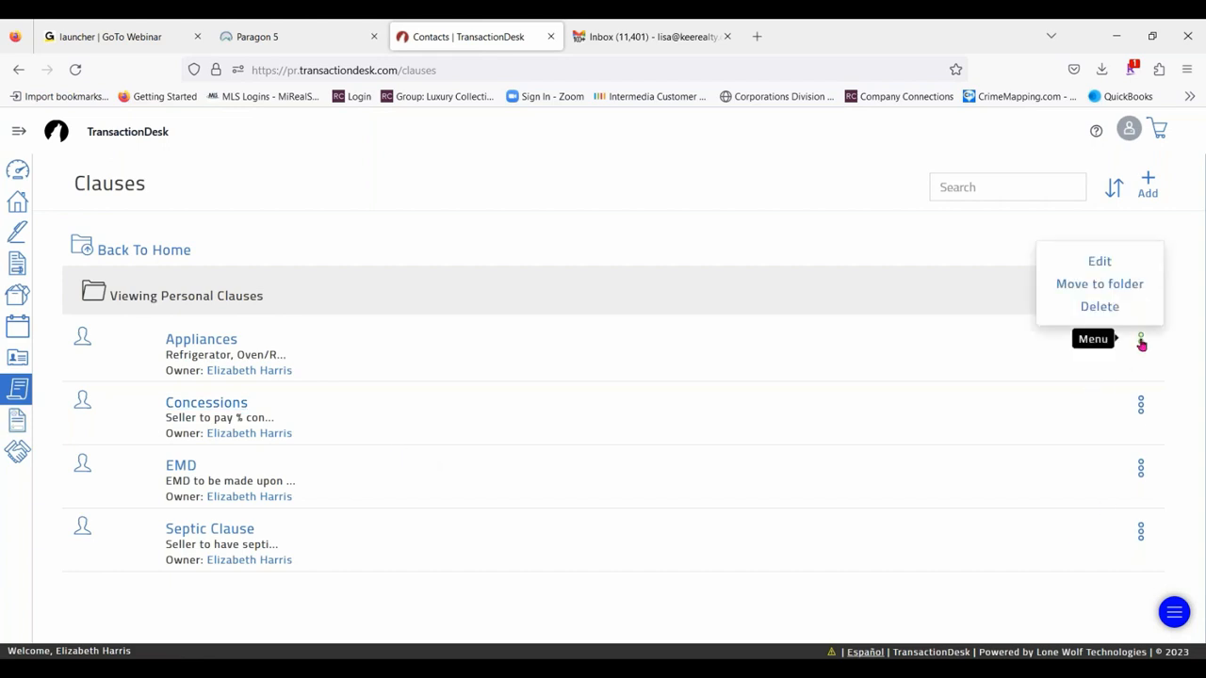
{"action": "left_click", "coordinate": [1102, 261]}
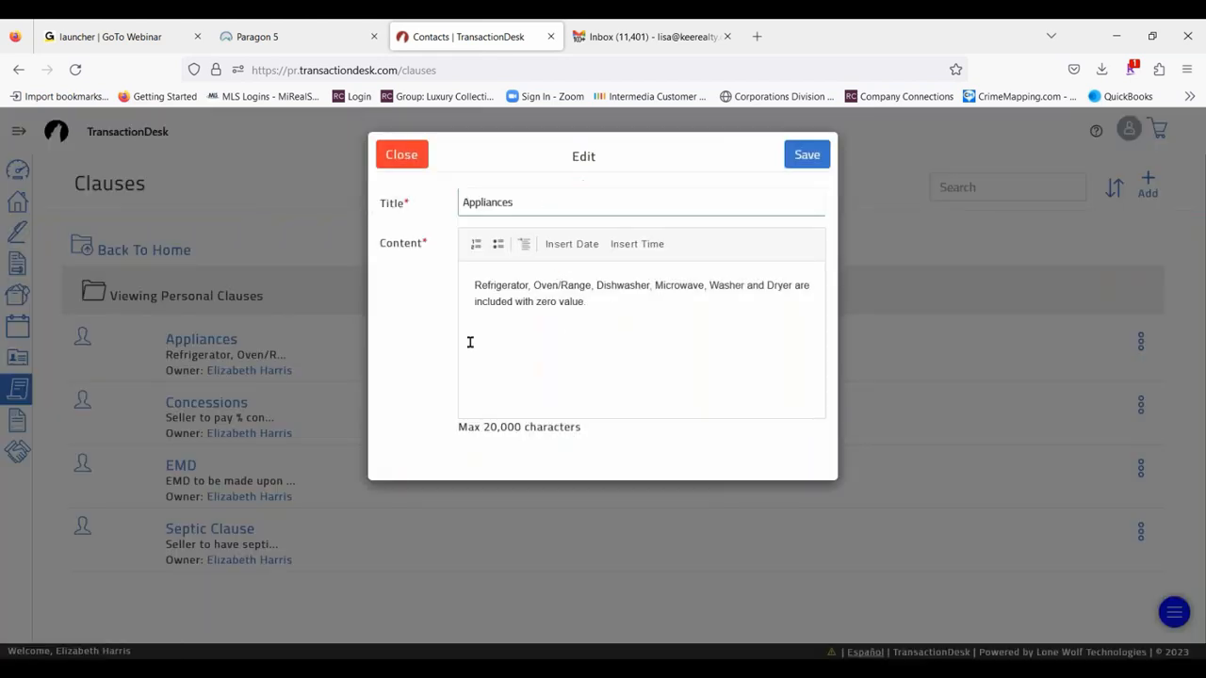
{"action": "left_click", "coordinate": [560, 301]}
{"action": "type", "text": "-0-"}
{"action": "left_click", "coordinate": [806, 155]}
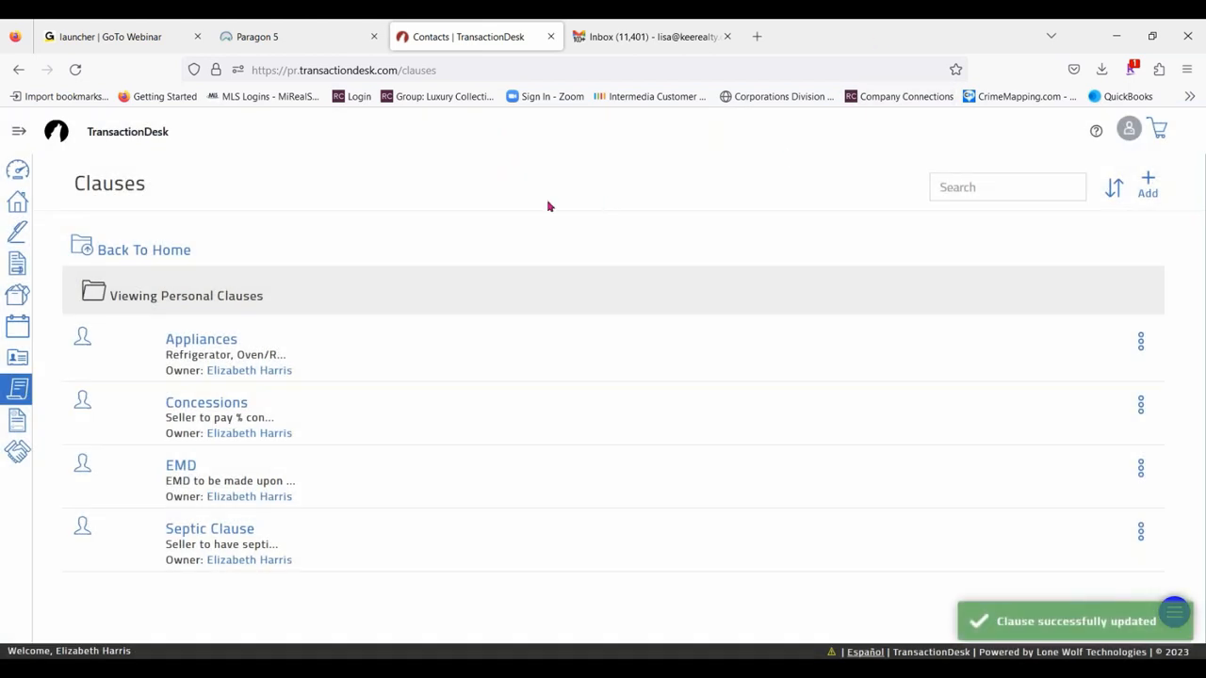
- Go to Templates and open the list of Transaction Templates
{"action": "left_click", "coordinate": [18, 137]}
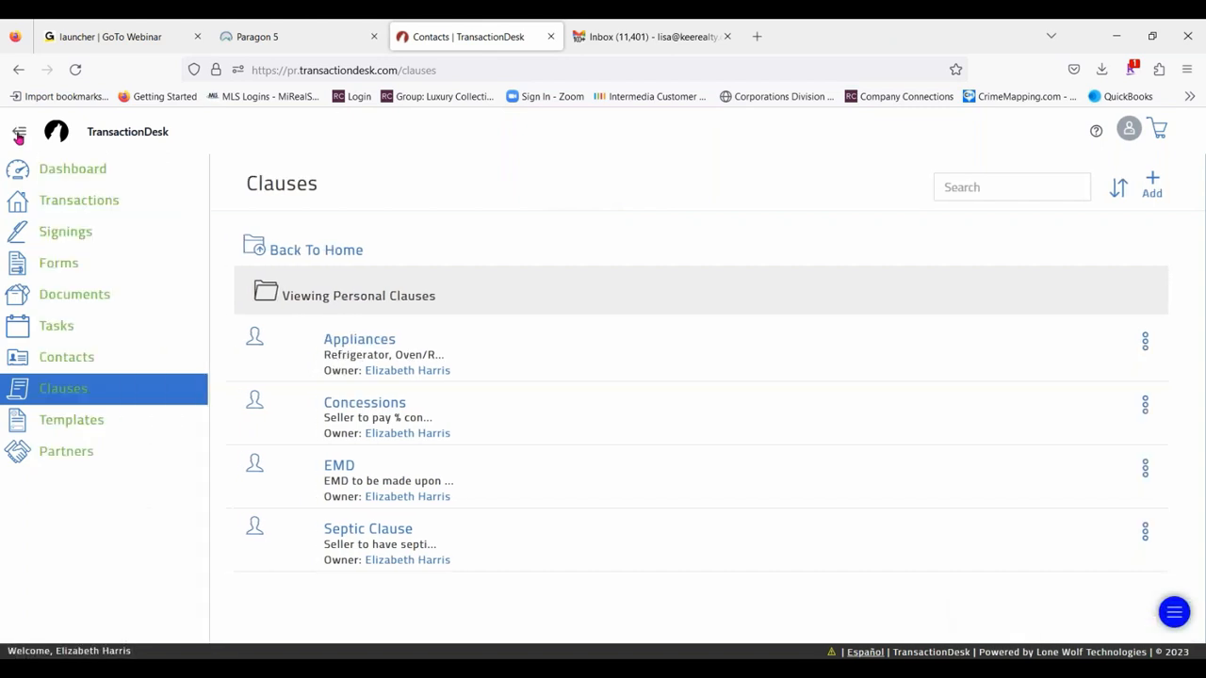
{"action": "left_click", "coordinate": [81, 423]}
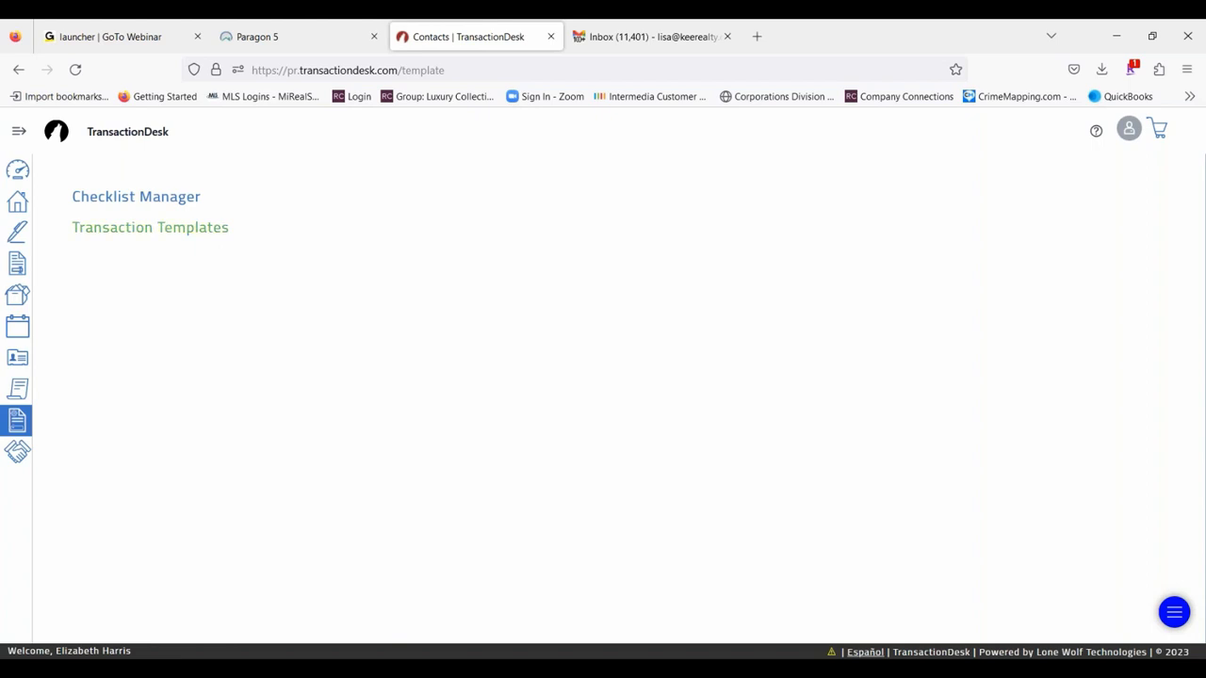
{"action": "left_click", "coordinate": [163, 239]}
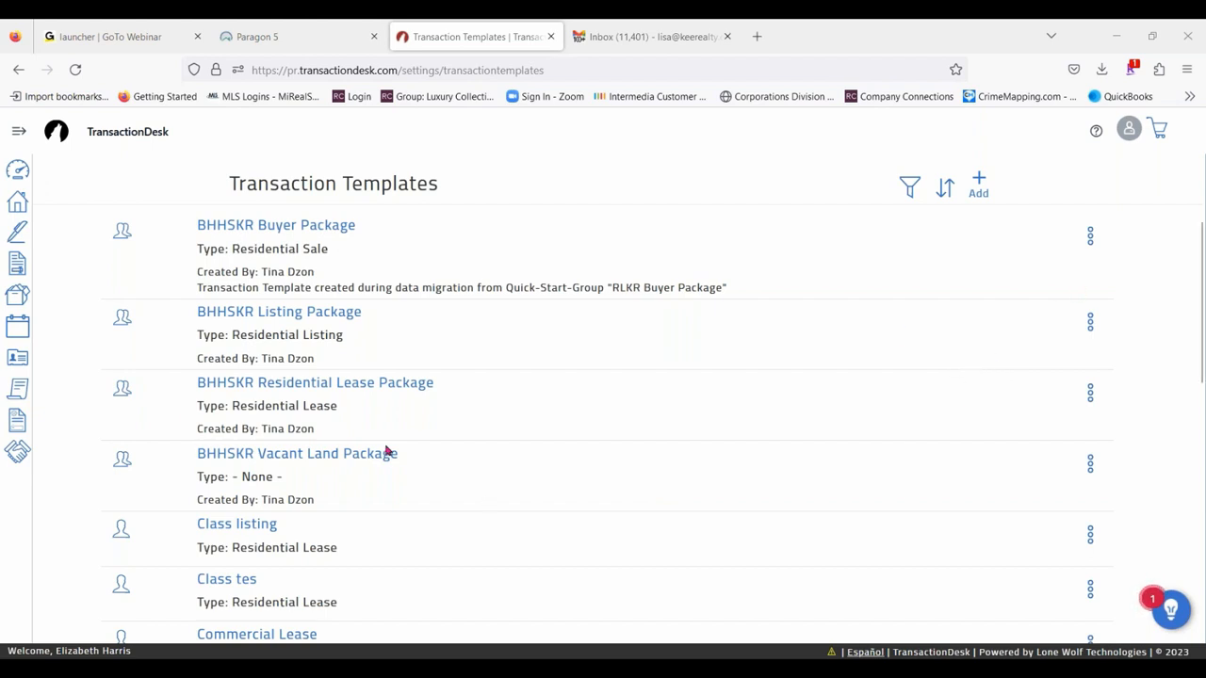
- Create and save a transaction template named "Class test" with the type Residential Lease
{"action": "left_click", "coordinate": [981, 180]}
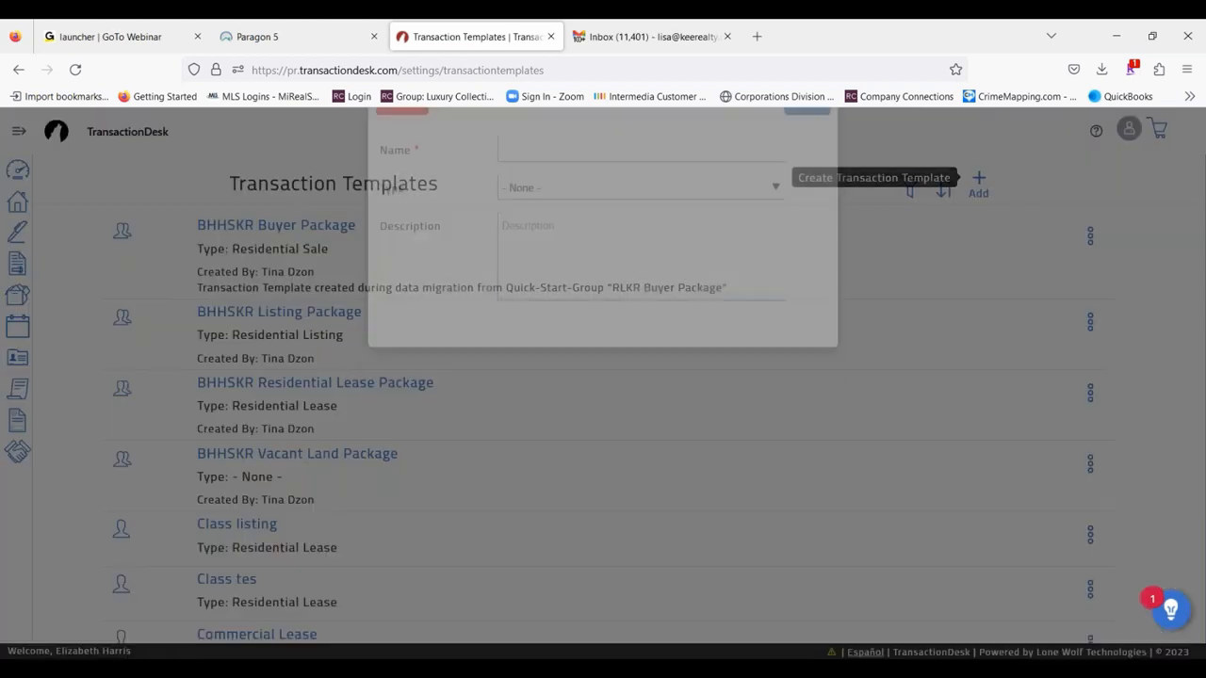
{"action": "left_click", "coordinate": [514, 209]}
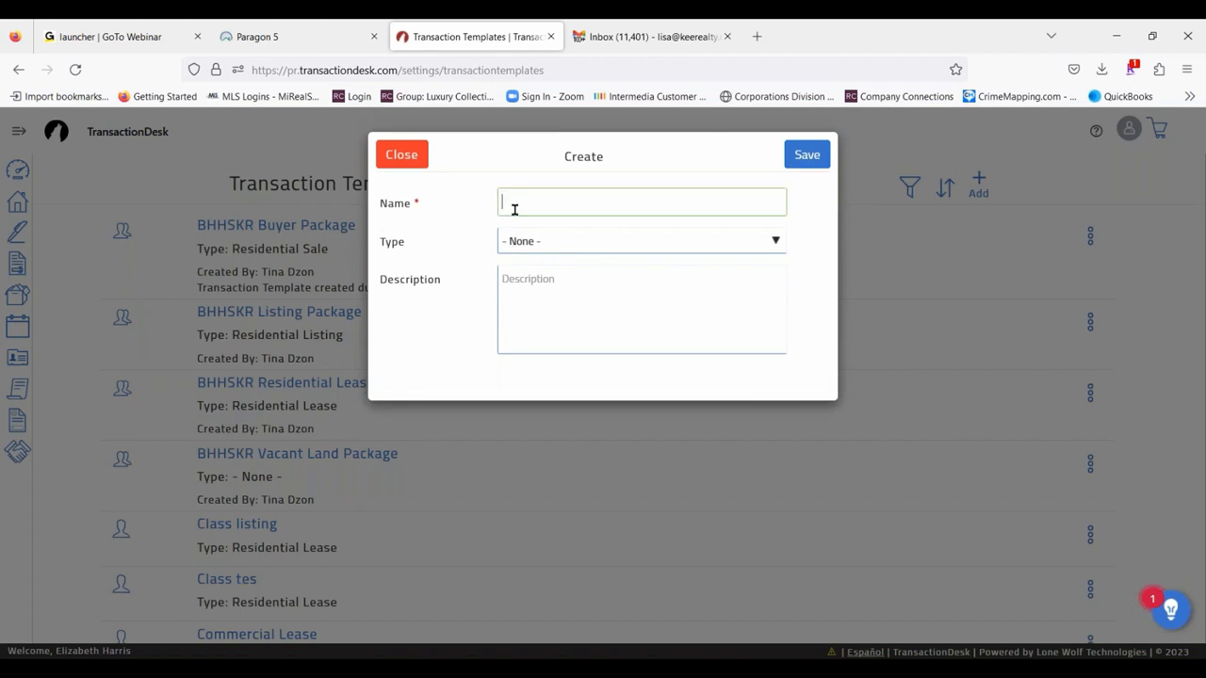
{"action": "type", "text": "Class"}
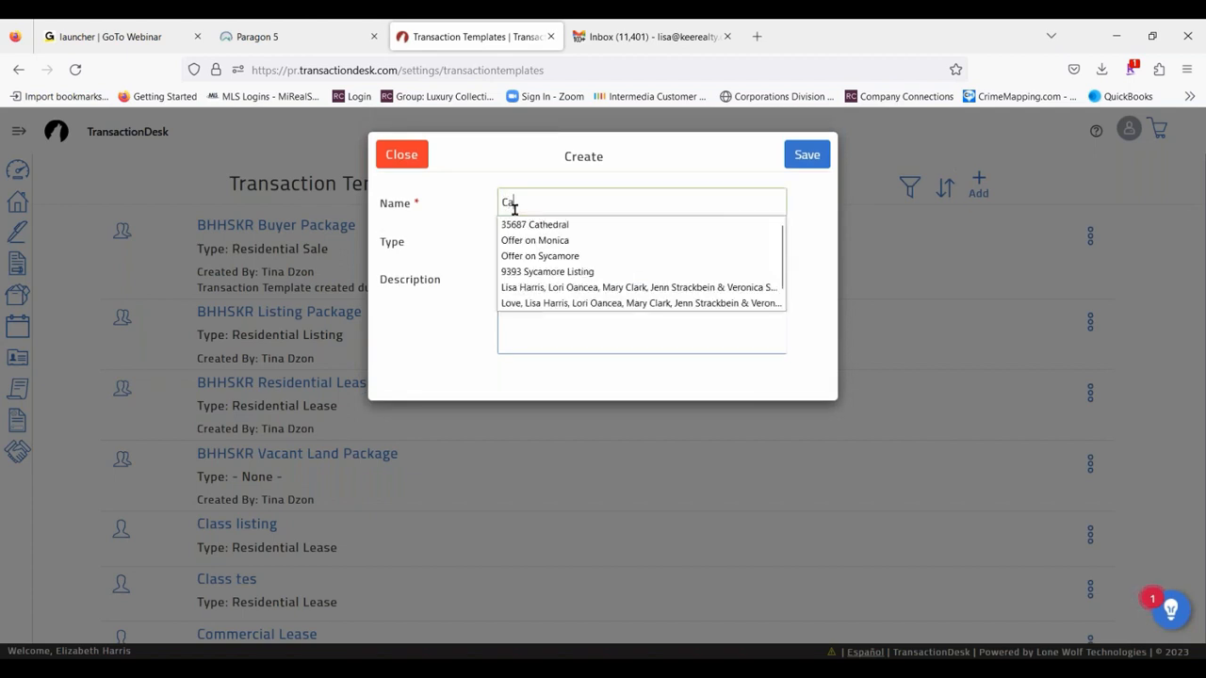
{"action": "type", "text": " te"}
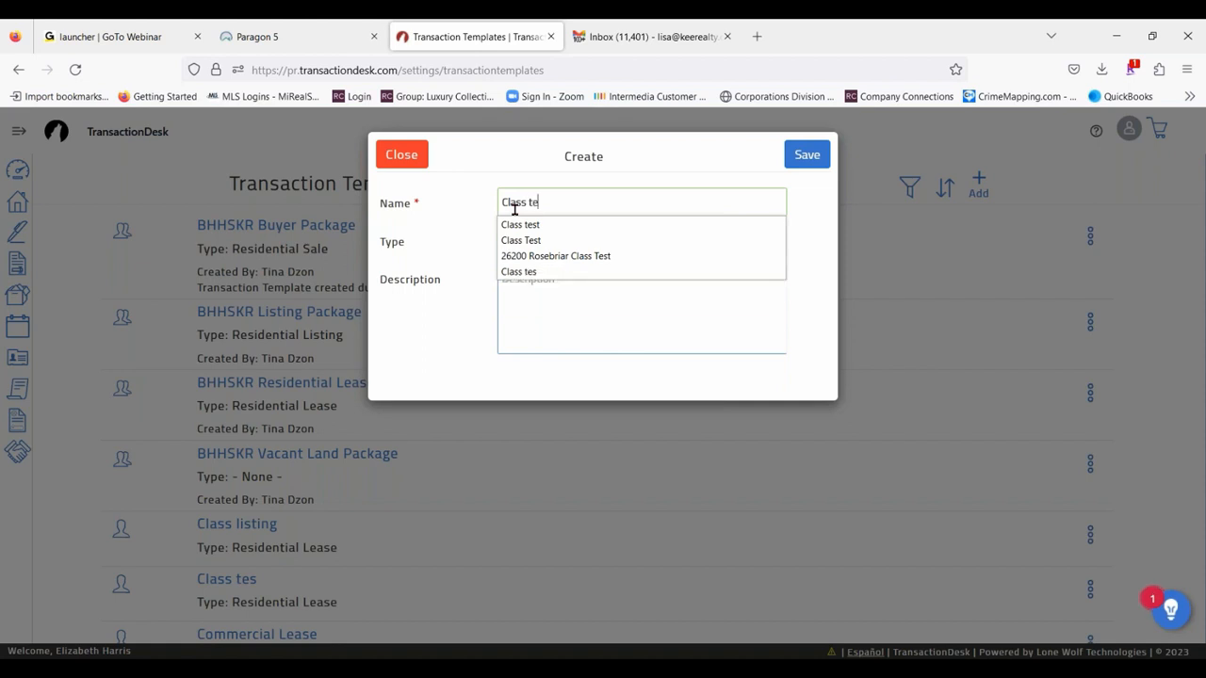
{"action": "type", "text": "st"}
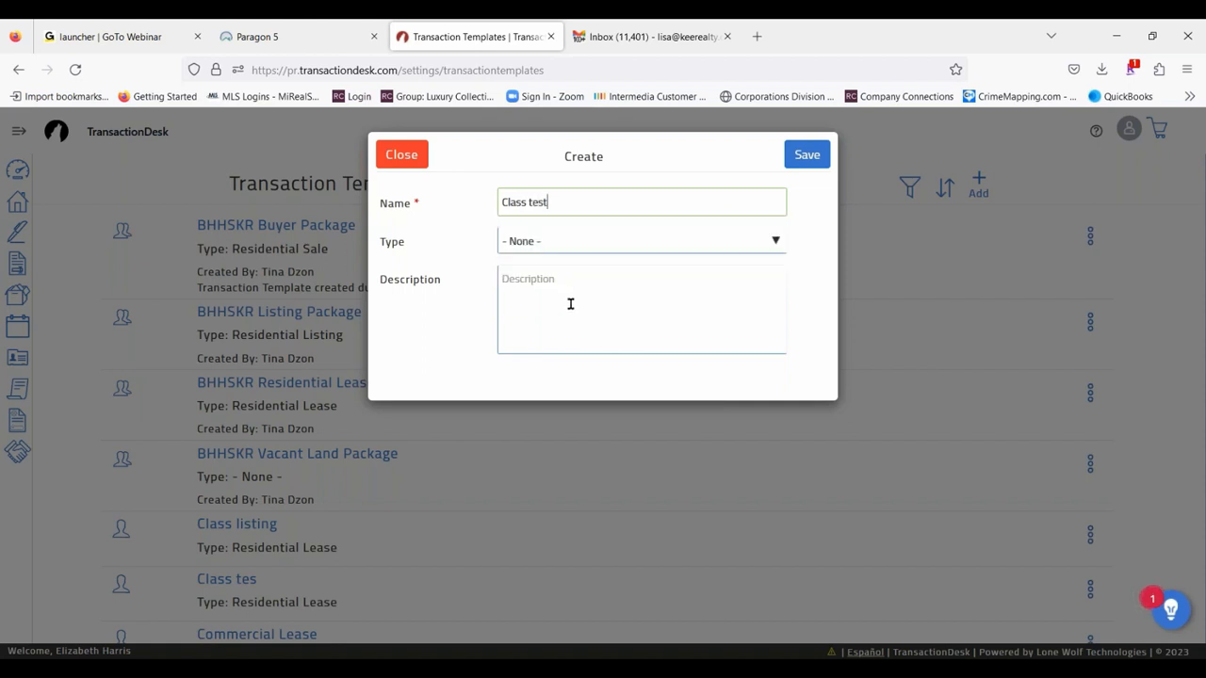
{"action": "left_click", "coordinate": [568, 304]}
{"action": "left_click", "coordinate": [573, 247]}
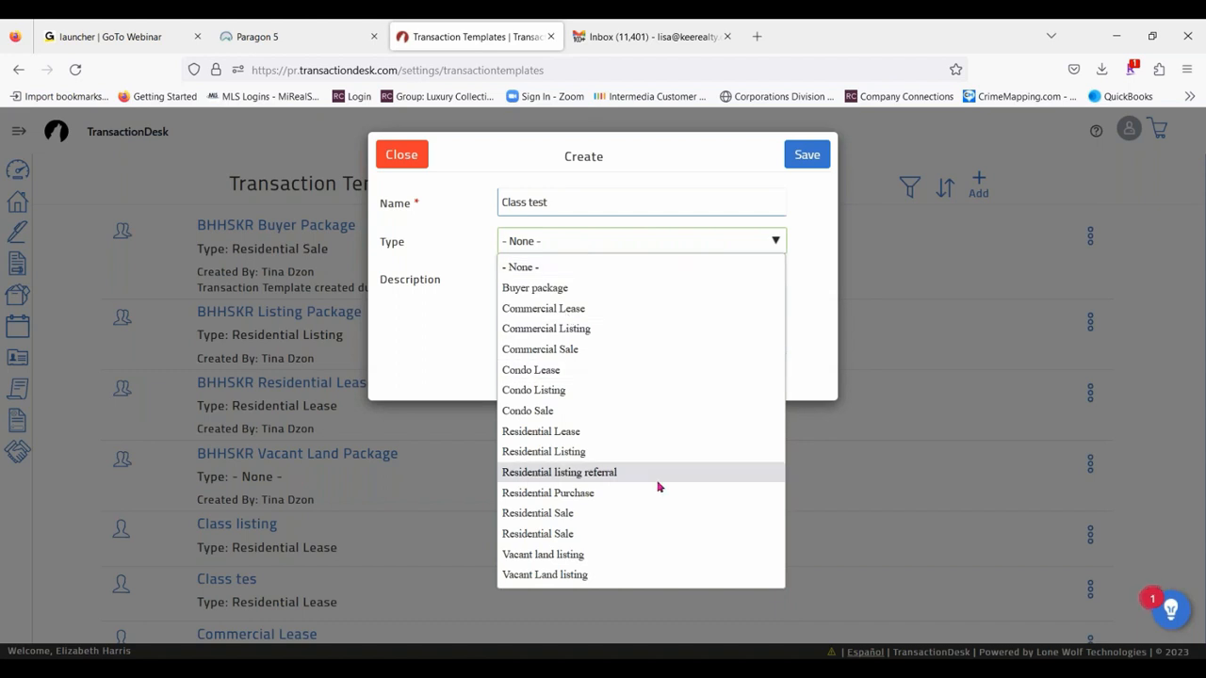
{"action": "left_click", "coordinate": [585, 433]}
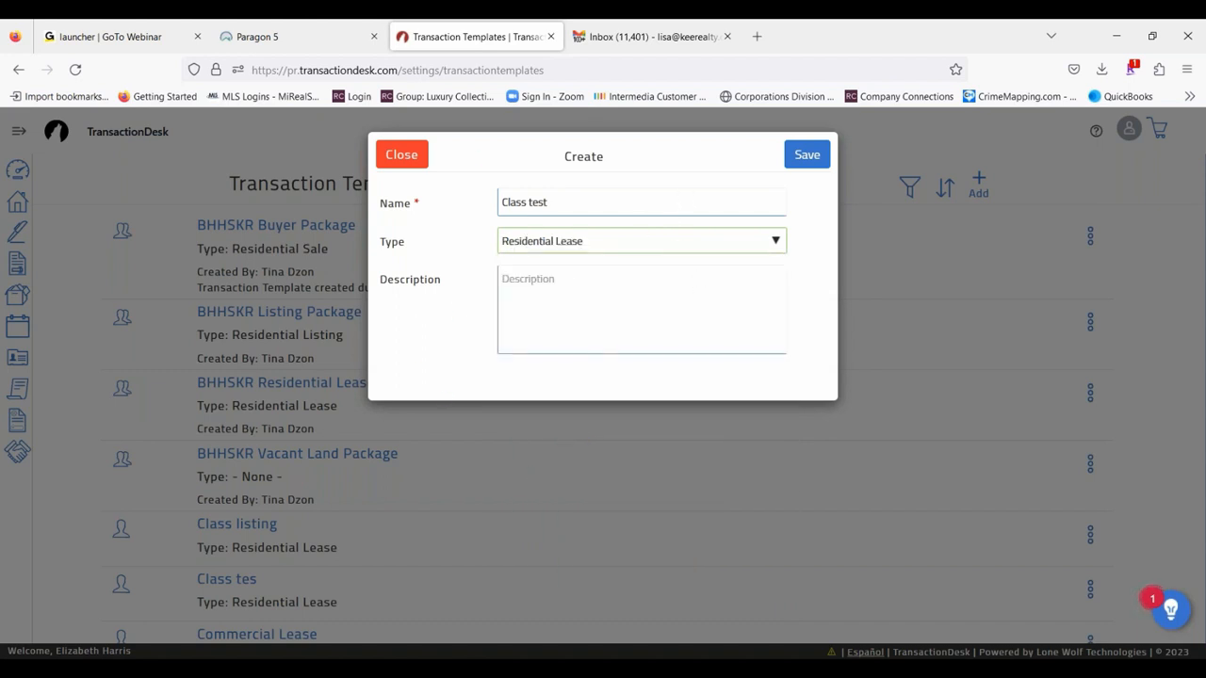
{"action": "left_click", "coordinate": [807, 155]}
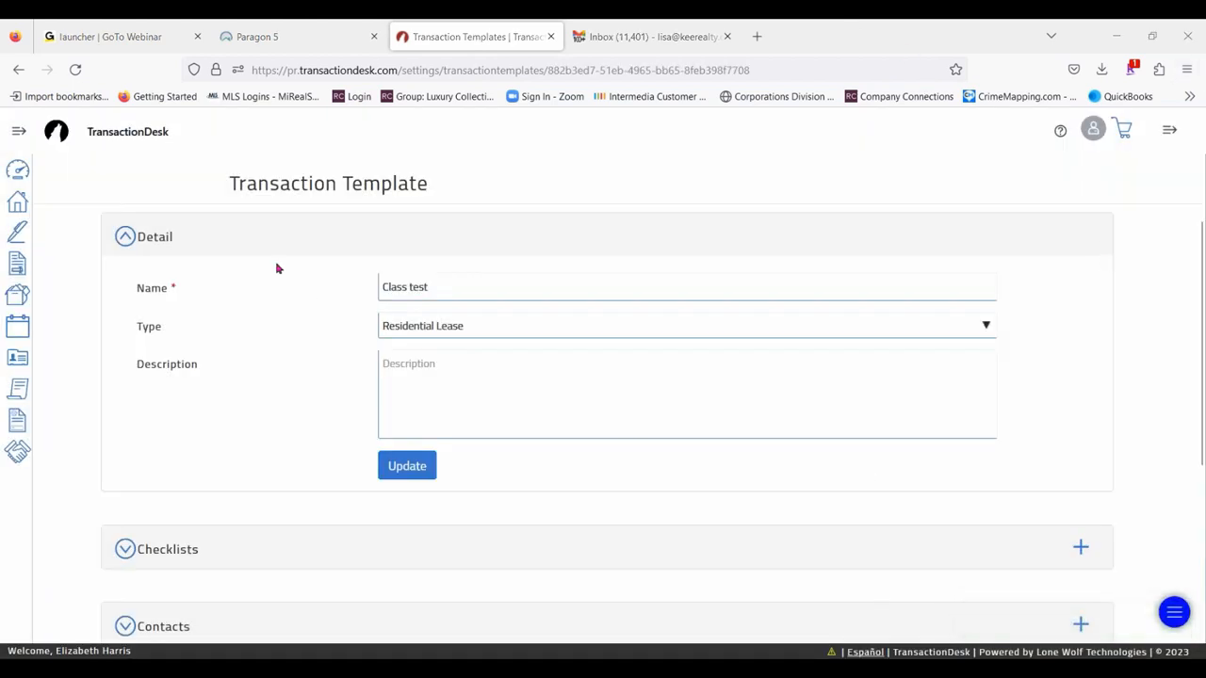
- Collapse the template's details, expand its Forms section, and search the forms available to add for "lease"
{"action": "left_click", "coordinate": [128, 239]}
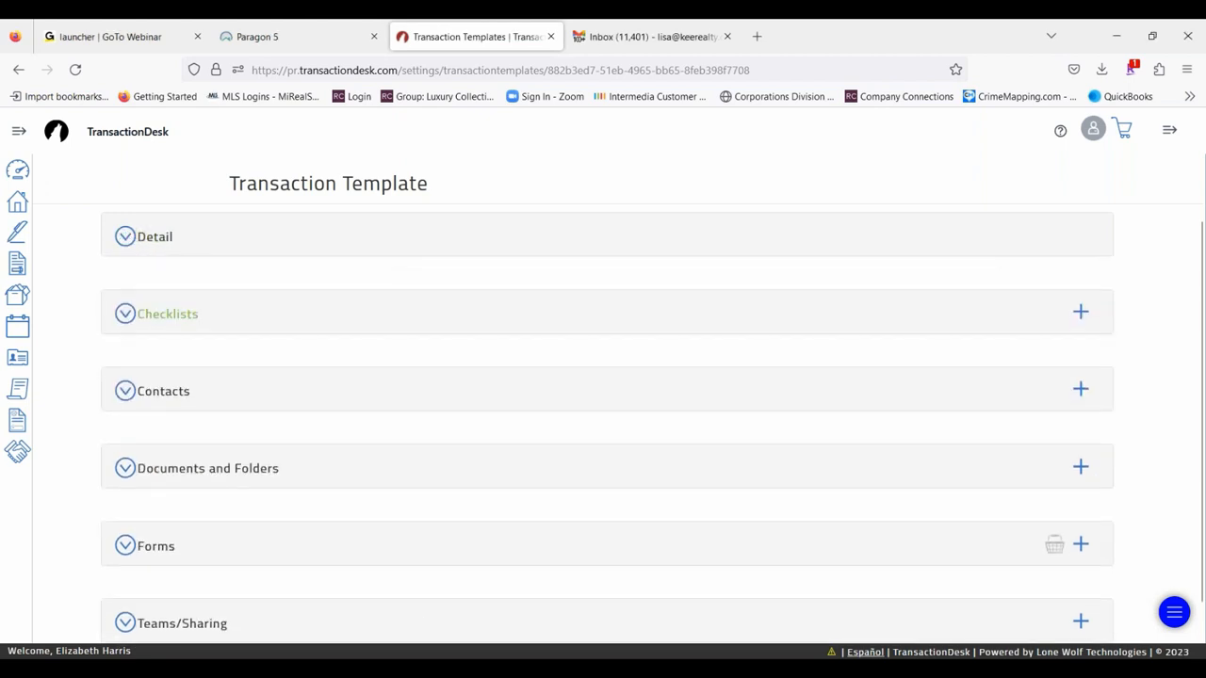
{"action": "scroll", "coordinate": [175, 412], "scroll_direction": "down", "scroll_amount": 1}
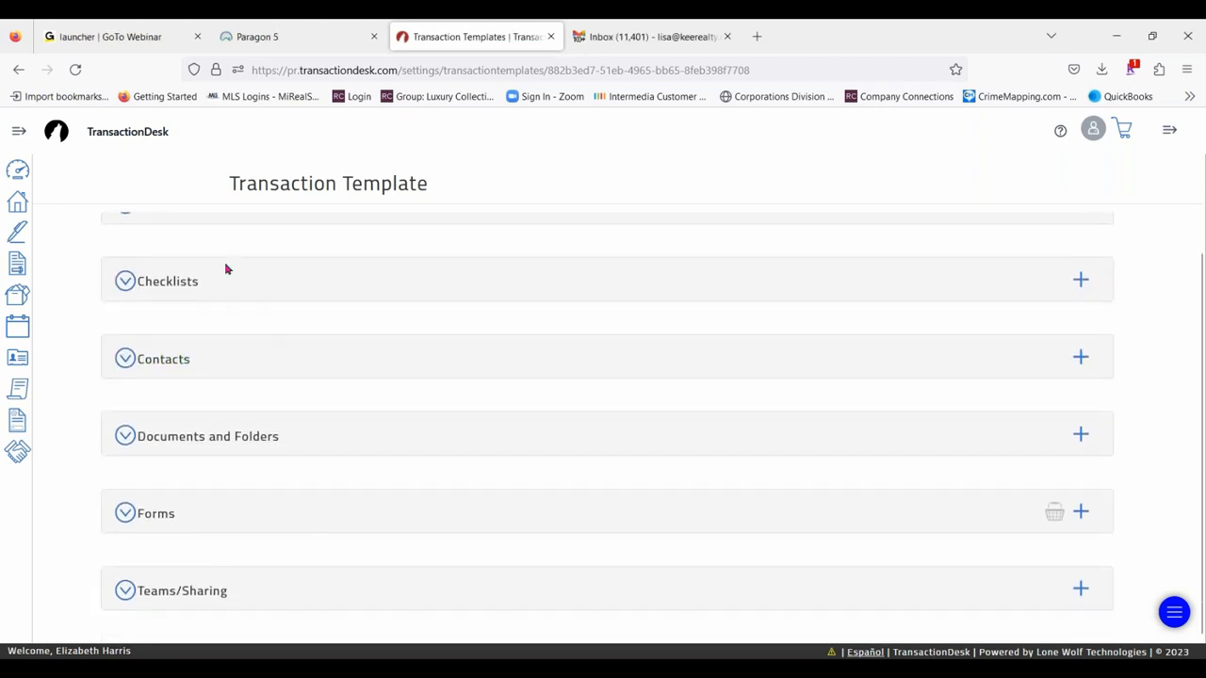
{"action": "left_click", "coordinate": [141, 513]}
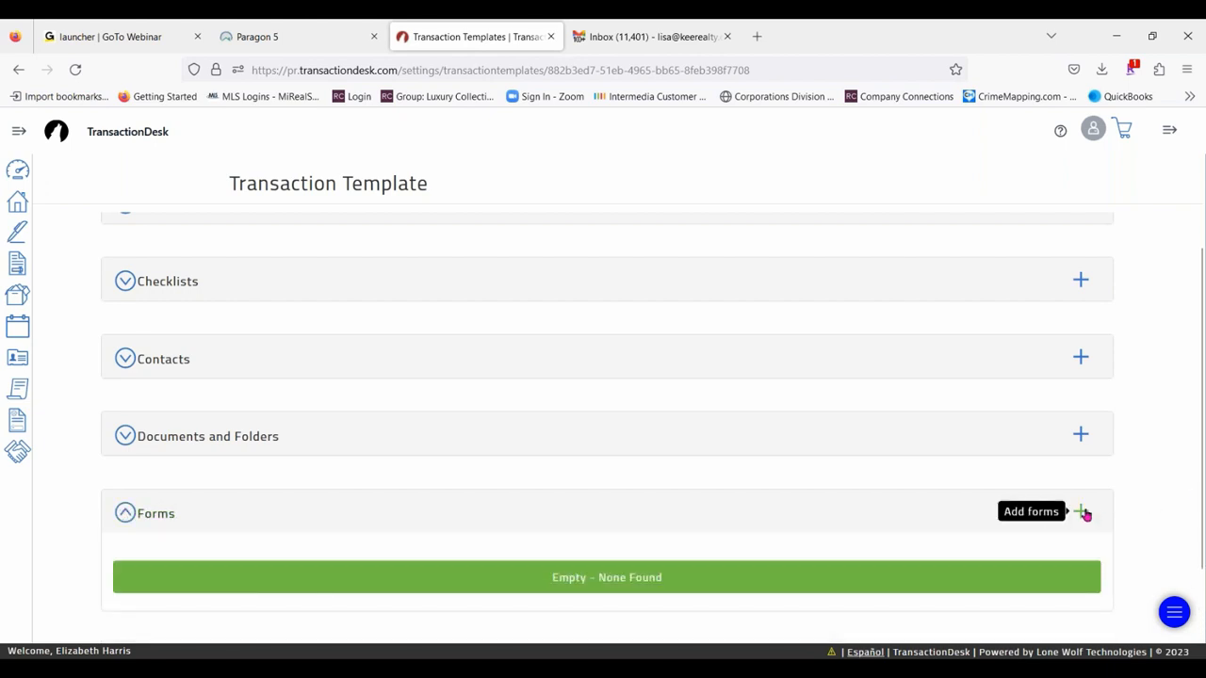
{"action": "left_click", "coordinate": [1083, 512]}
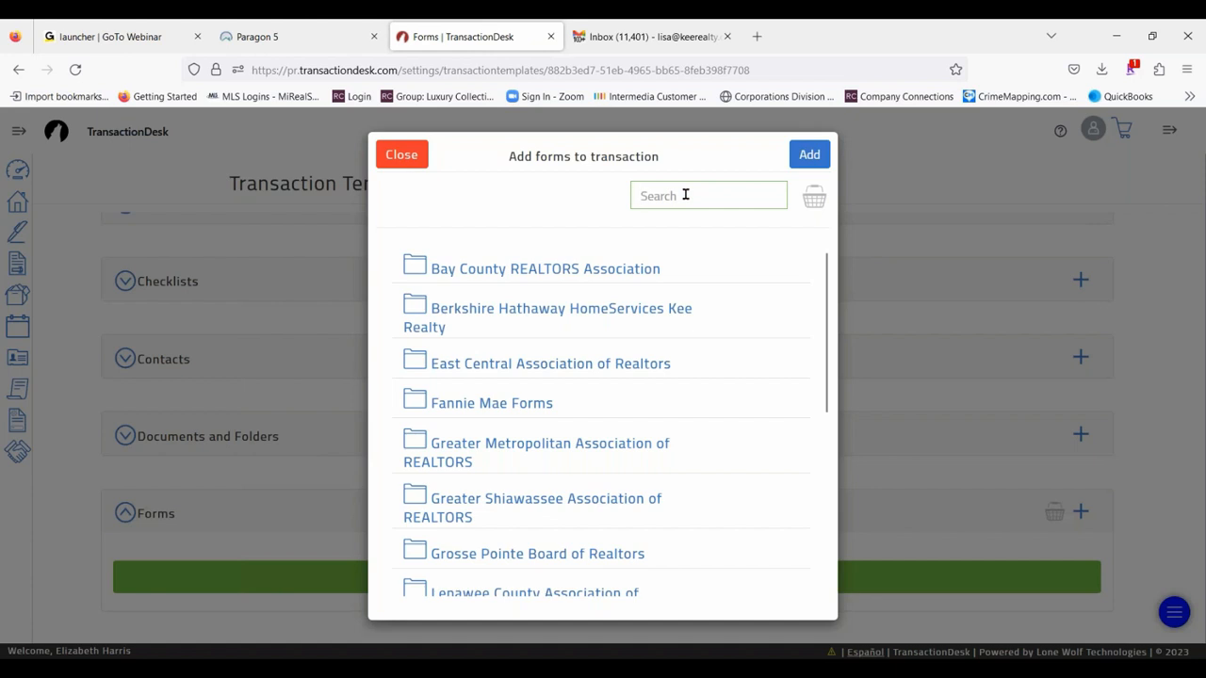
{"action": "type", "text": "lease"}
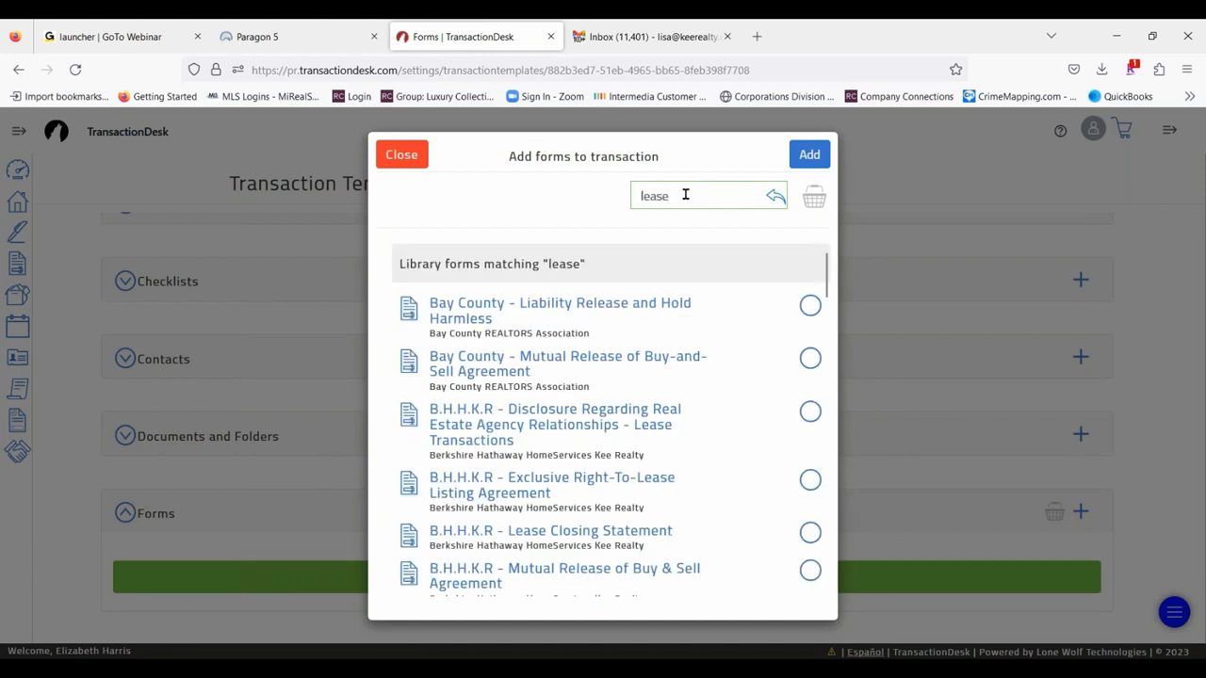
- Add the B.H.H.K.R lease agency disclosure, Exclusive Right-To-Lease Listing Agreement, Lease Closing Statement and Open House Release Lockbox Authorization to the template
{"action": "scroll", "coordinate": [616, 351], "scroll_direction": "down", "scroll_amount": 1}
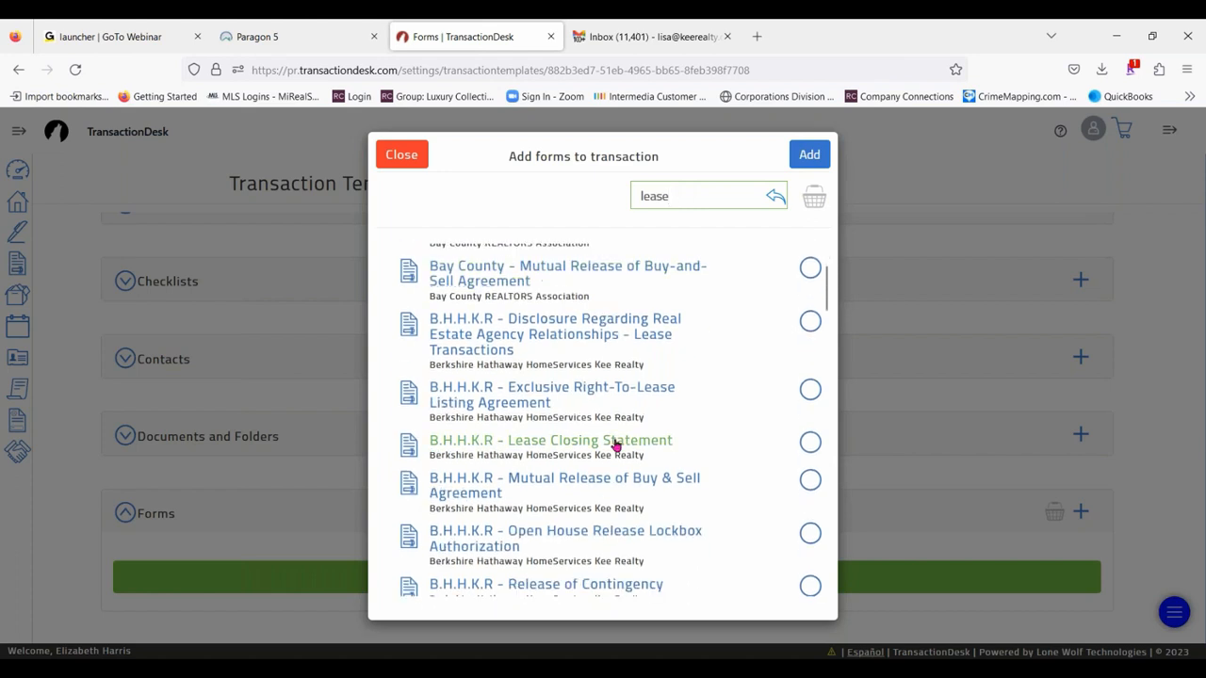
{"action": "left_click", "coordinate": [810, 321]}
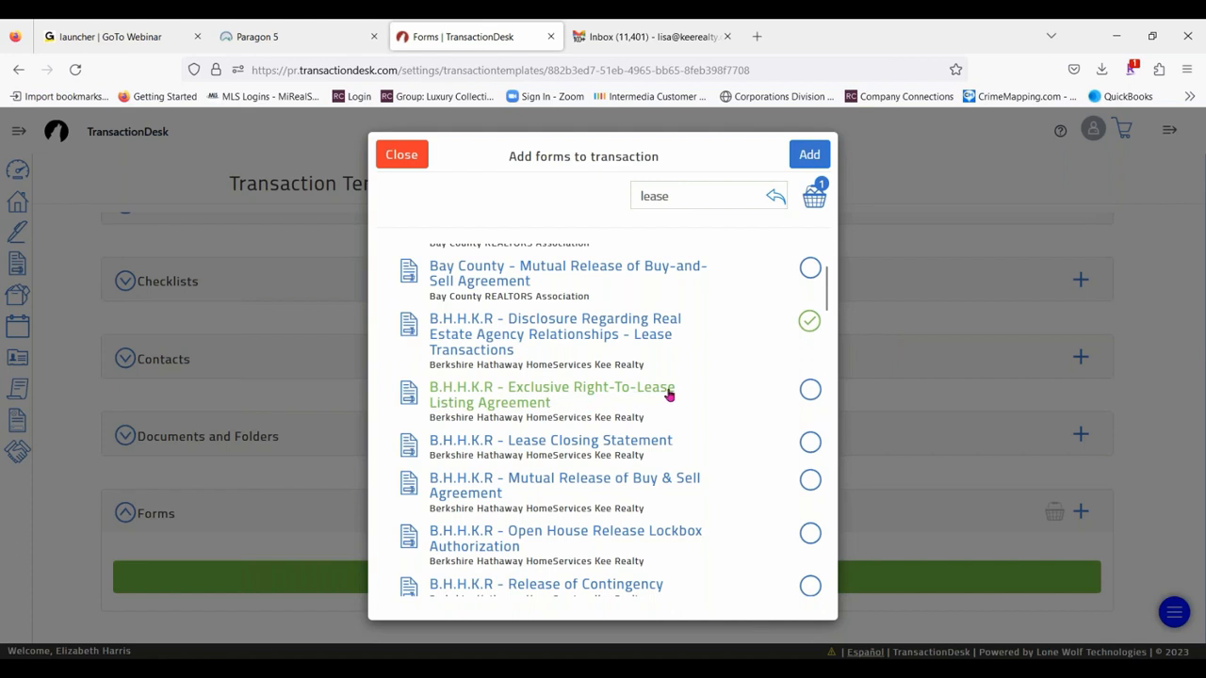
{"action": "left_click", "coordinate": [810, 390]}
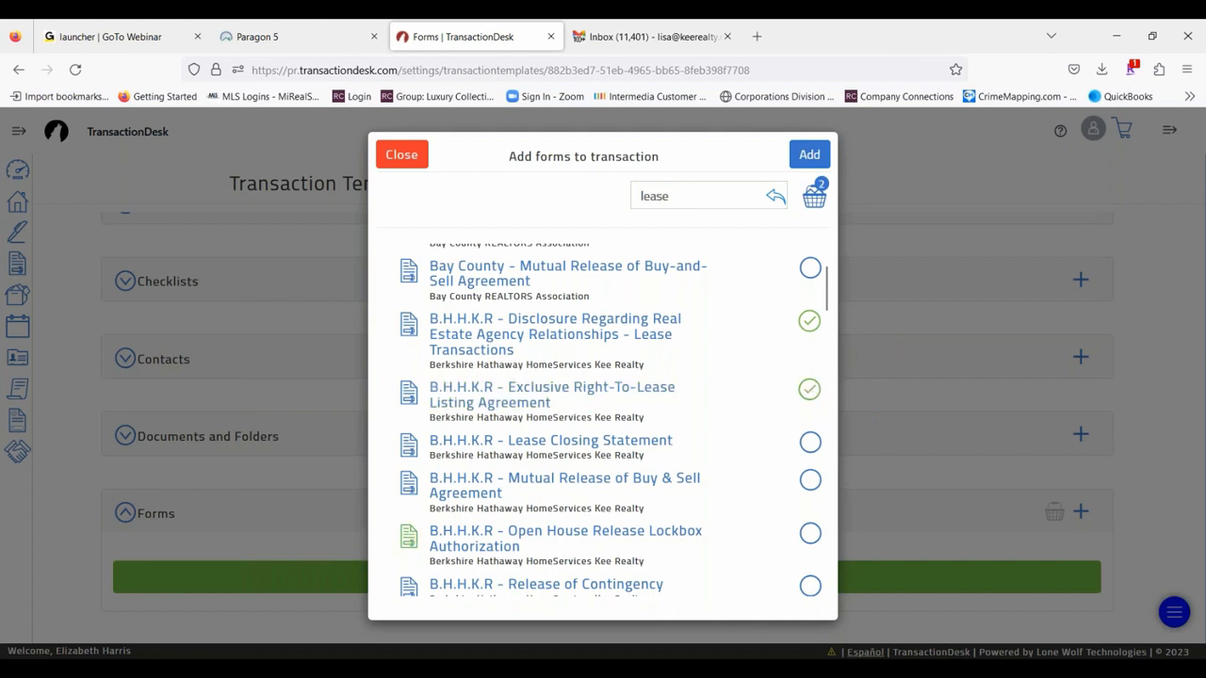
{"action": "scroll", "coordinate": [713, 388], "scroll_direction": "down", "scroll_amount": 1}
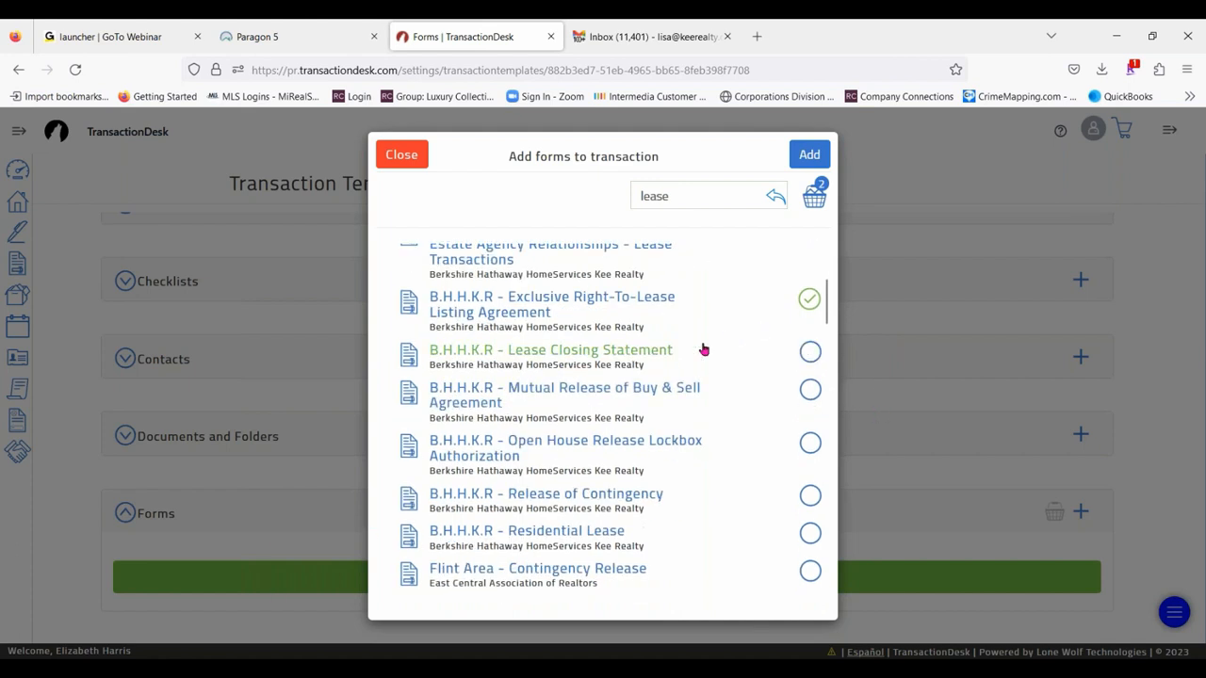
{"action": "left_click", "coordinate": [808, 353]}
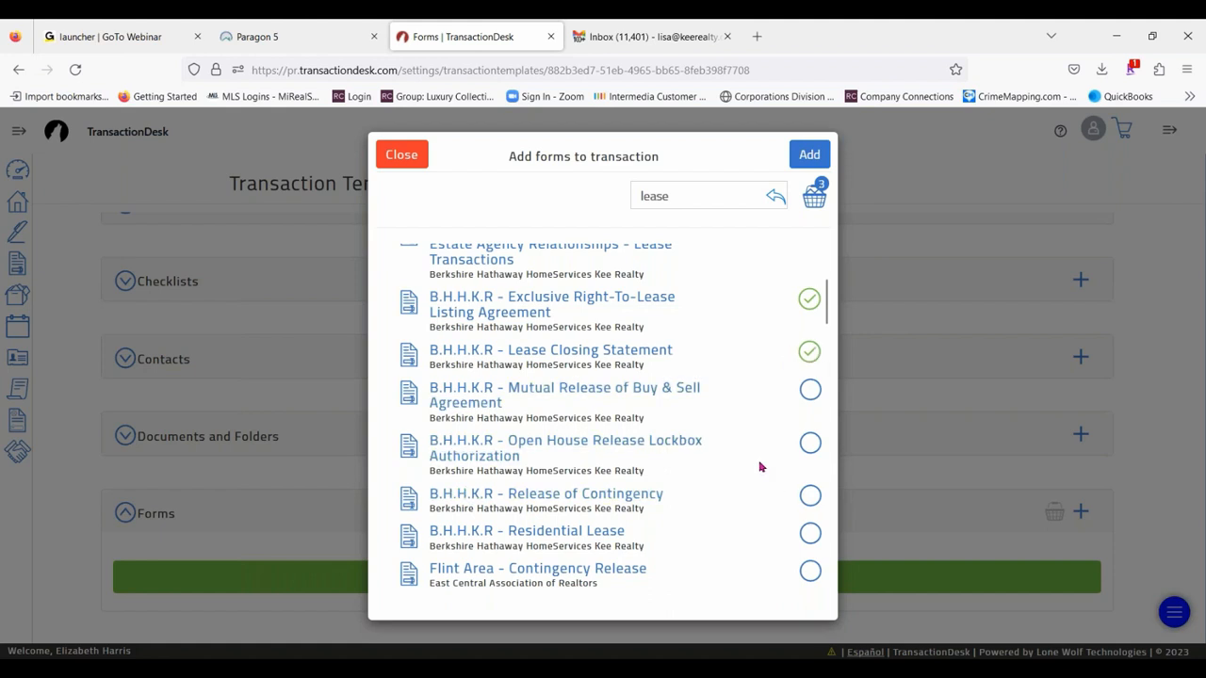
{"action": "left_click", "coordinate": [811, 443]}
{"action": "left_click", "coordinate": [815, 144]}
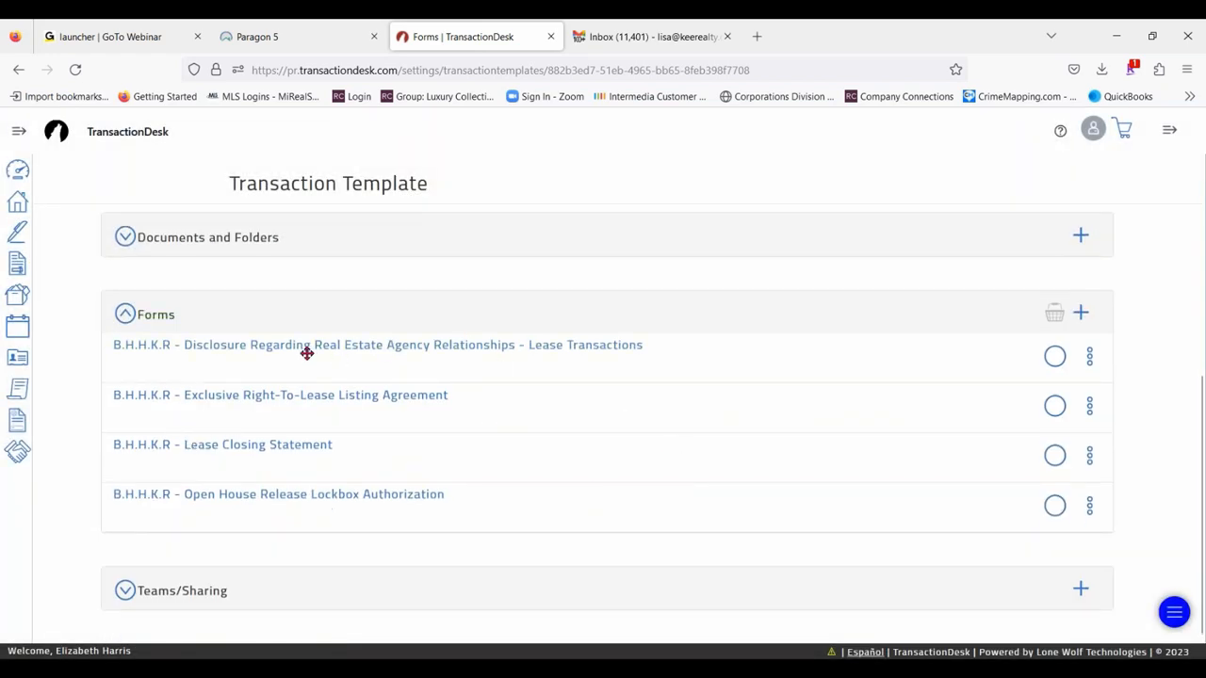
- Reorder the template's forms, placing the agency disclosure below the Exclusive Right-To-Lease Listing Agreement and the Lease Closing Statement last
{"action": "left_click_drag", "start_coordinate": [308, 353], "coordinate": [316, 458]}
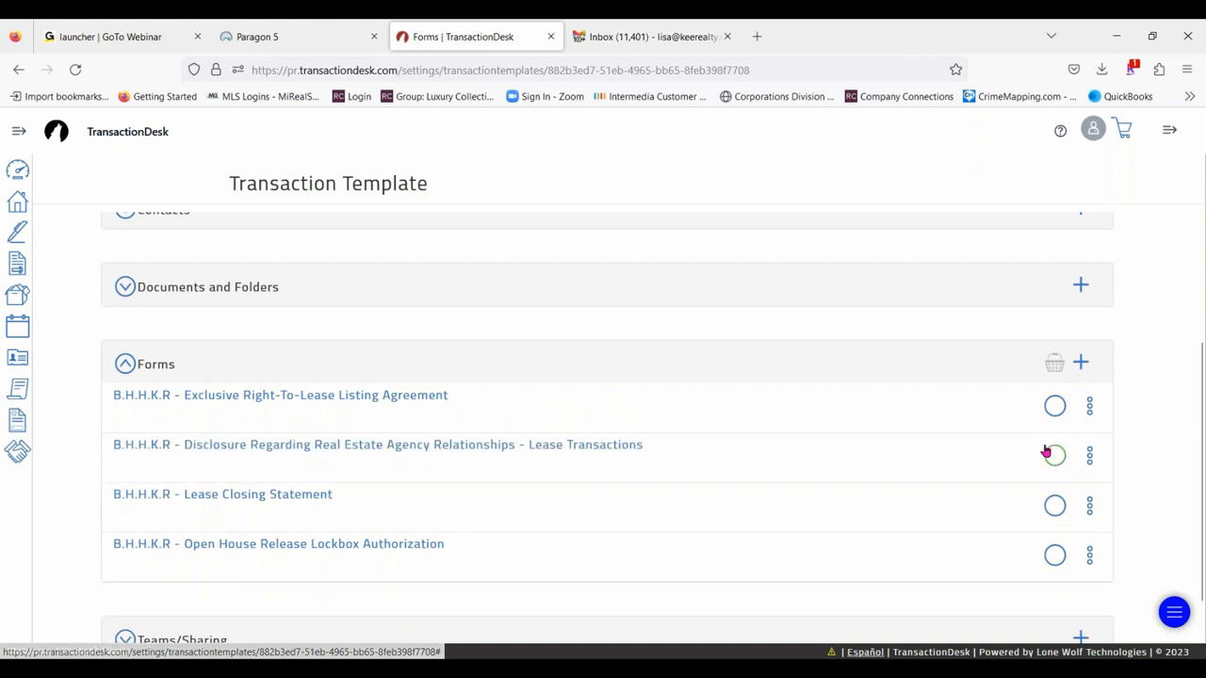
{"action": "left_click_drag", "start_coordinate": [377, 508], "coordinate": [371, 560]}
{"action": "scroll", "coordinate": [1174, 346], "scroll_direction": "down", "scroll_amount": 1}
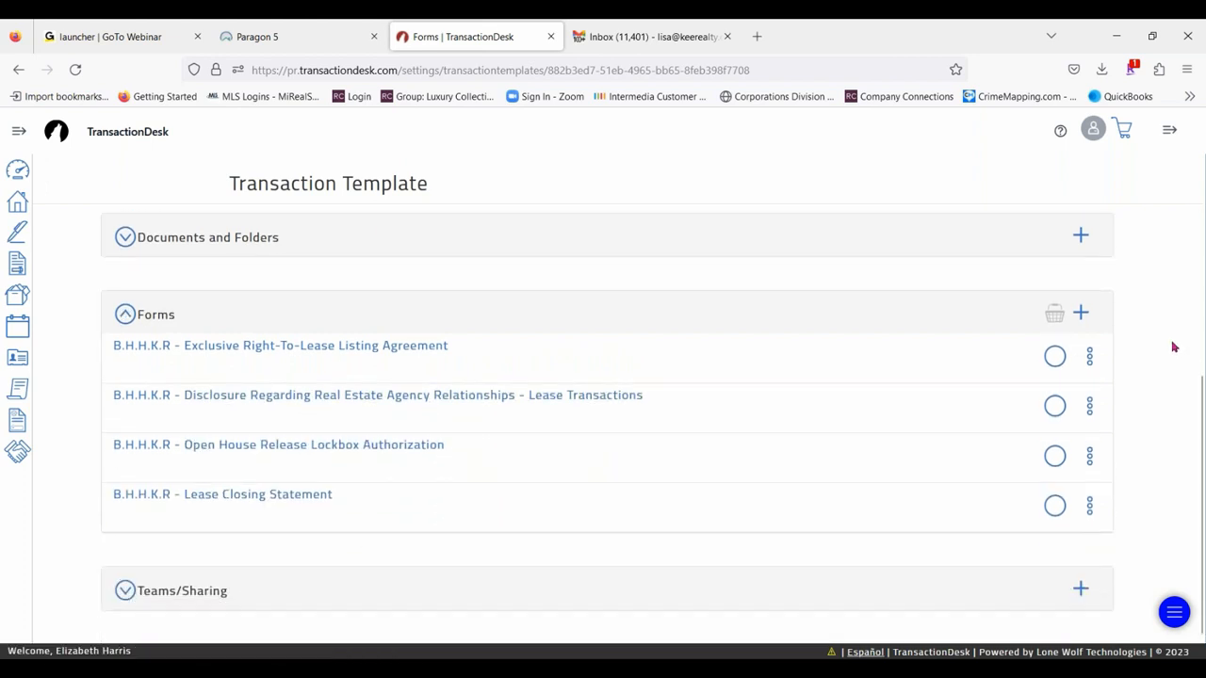
- View the options for adding a contact to the template and look over its remaining sections
{"action": "scroll", "coordinate": [1149, 352], "scroll_direction": "up", "scroll_amount": 3}
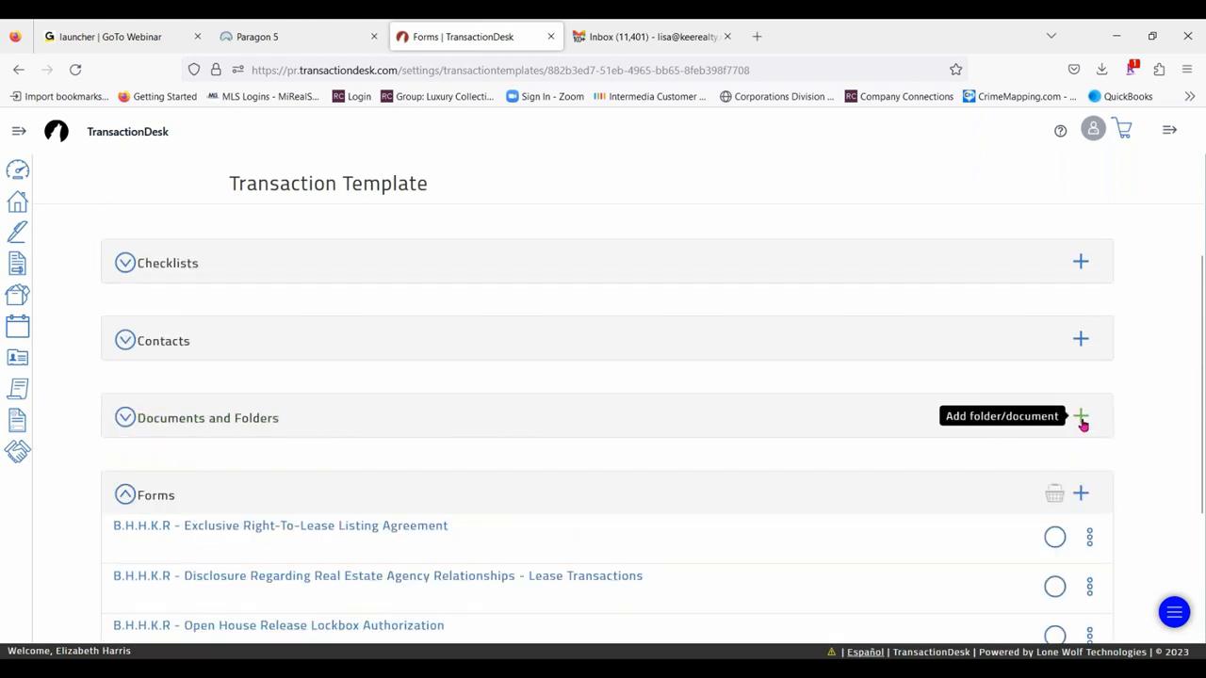
{"action": "left_click", "coordinate": [1085, 343]}
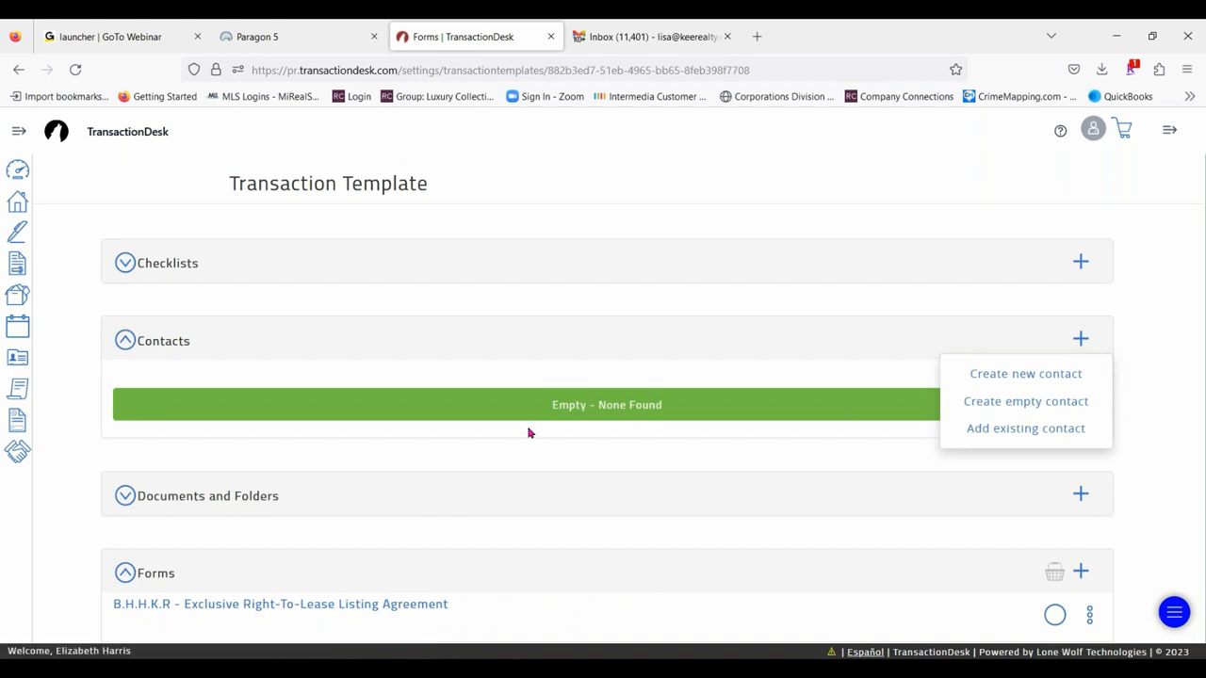
{"action": "scroll", "coordinate": [558, 377], "scroll_direction": "up", "scroll_amount": 1}
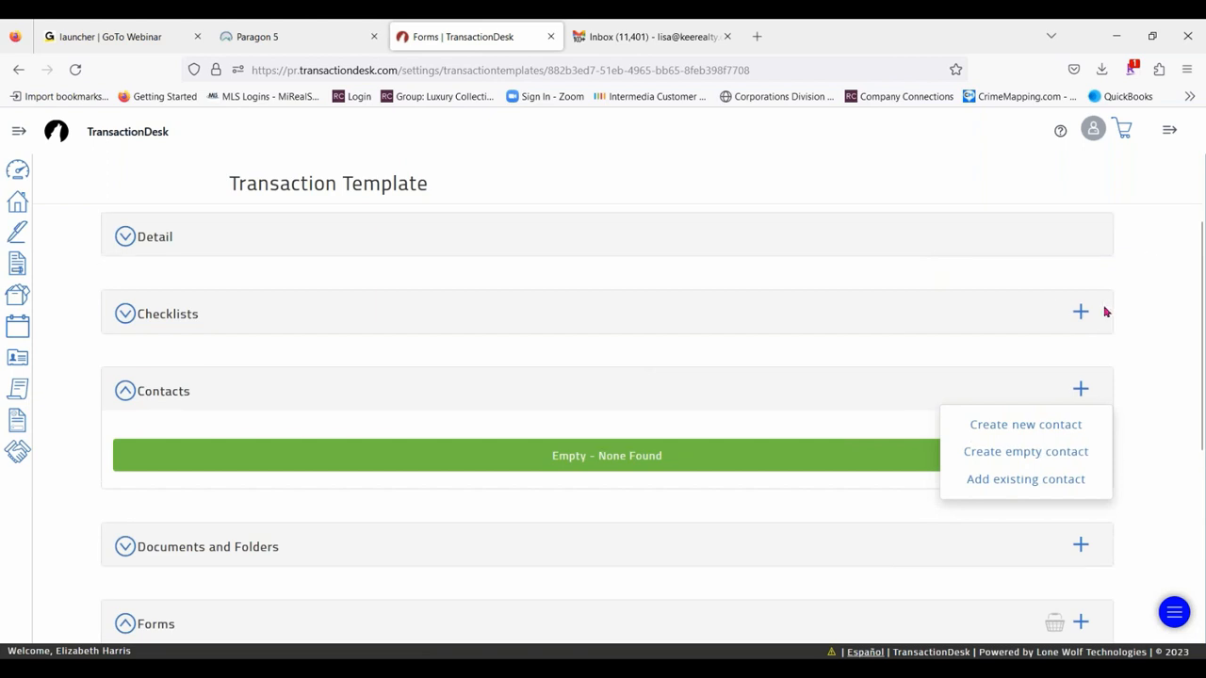
{"action": "scroll", "coordinate": [644, 383], "scroll_direction": "down", "scroll_amount": 3}
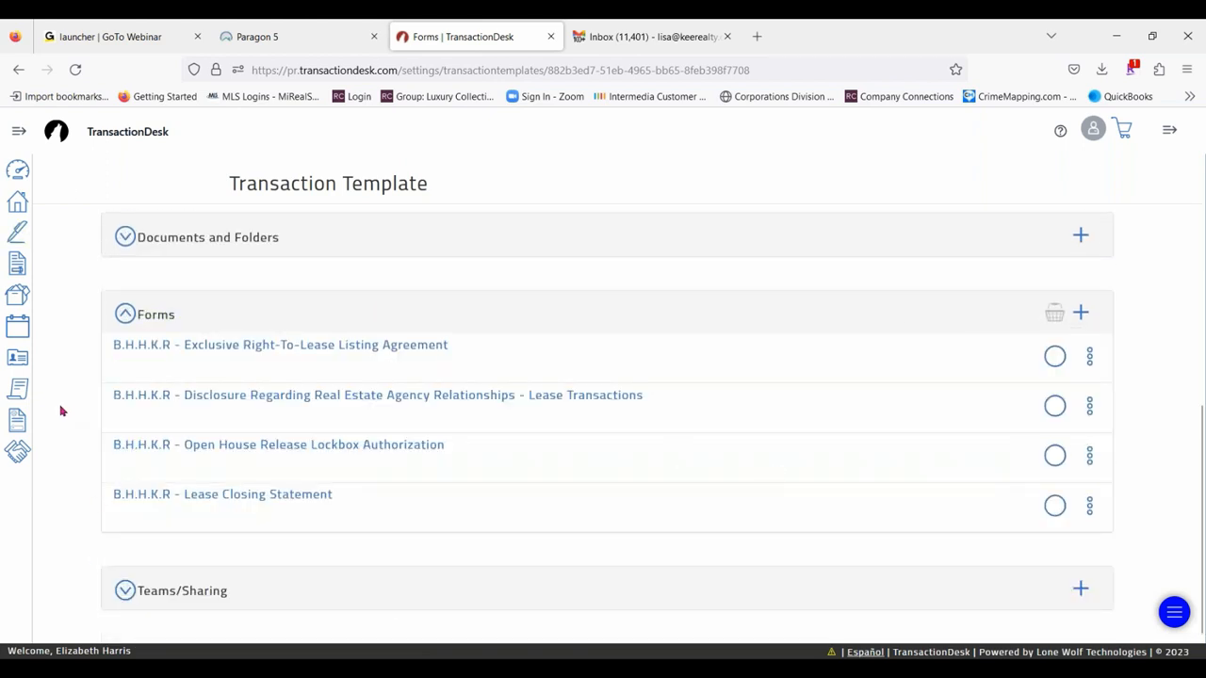
- Leave the template for the main Templates page and return to the Agent Dashboard
{"action": "left_click", "coordinate": [18, 131]}
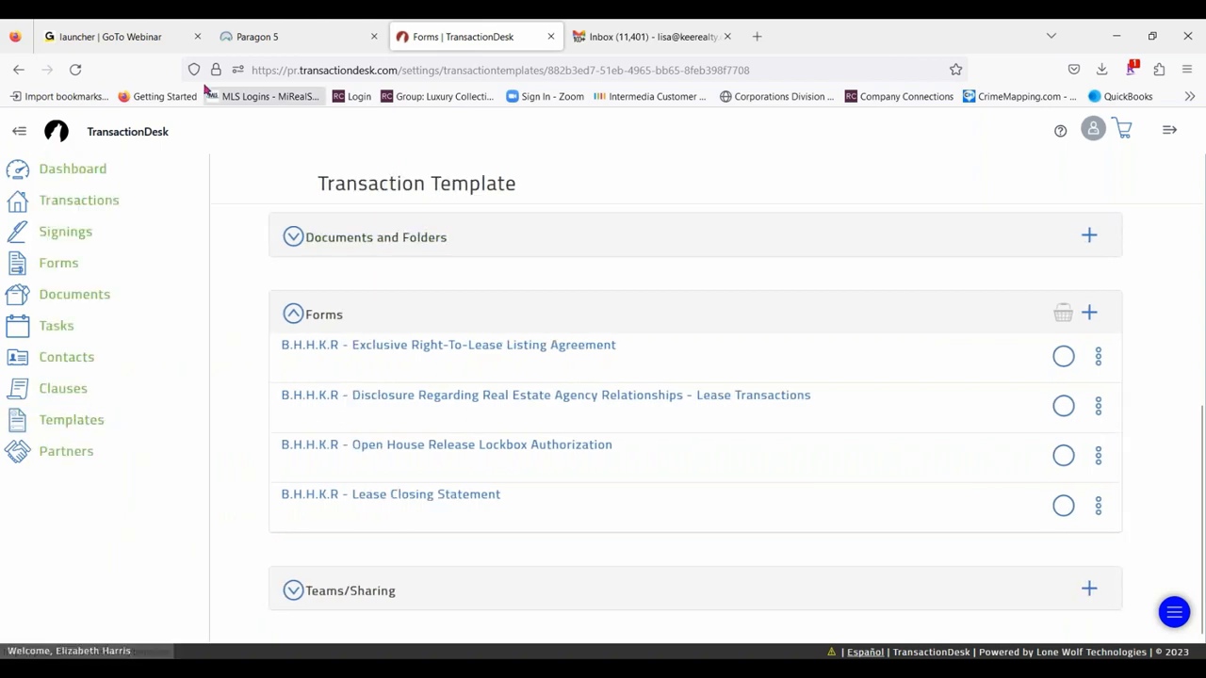
{"action": "left_click", "coordinate": [66, 419]}
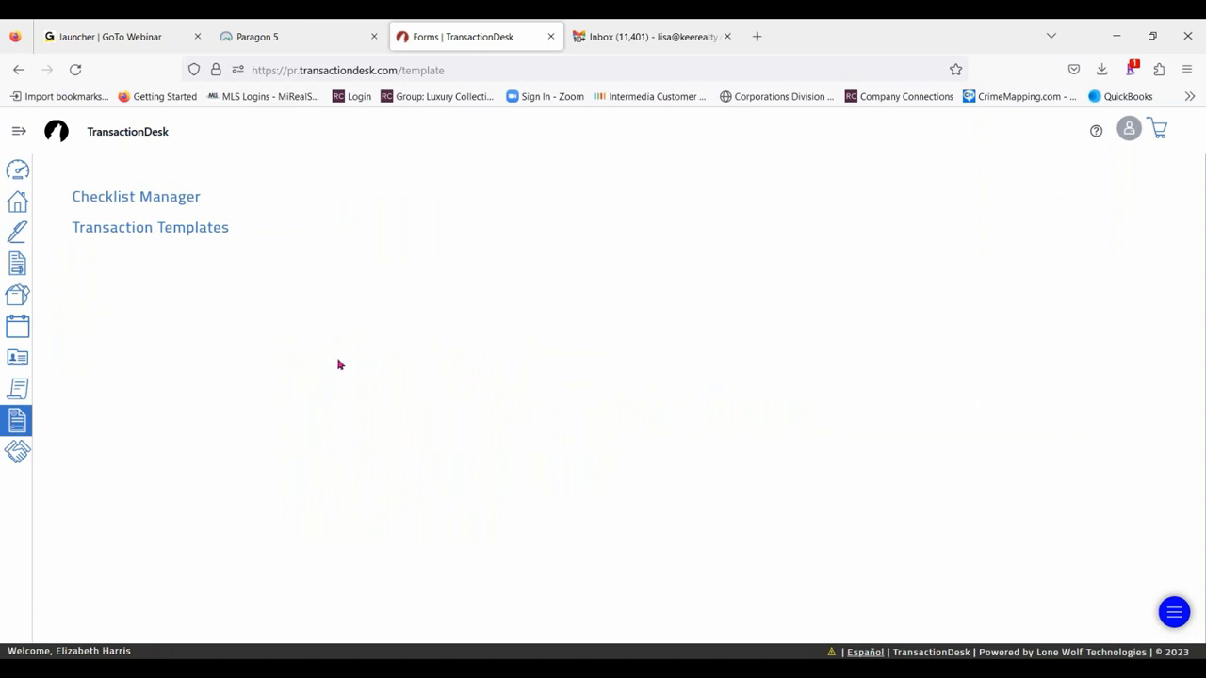
{"action": "left_click", "coordinate": [18, 170]}
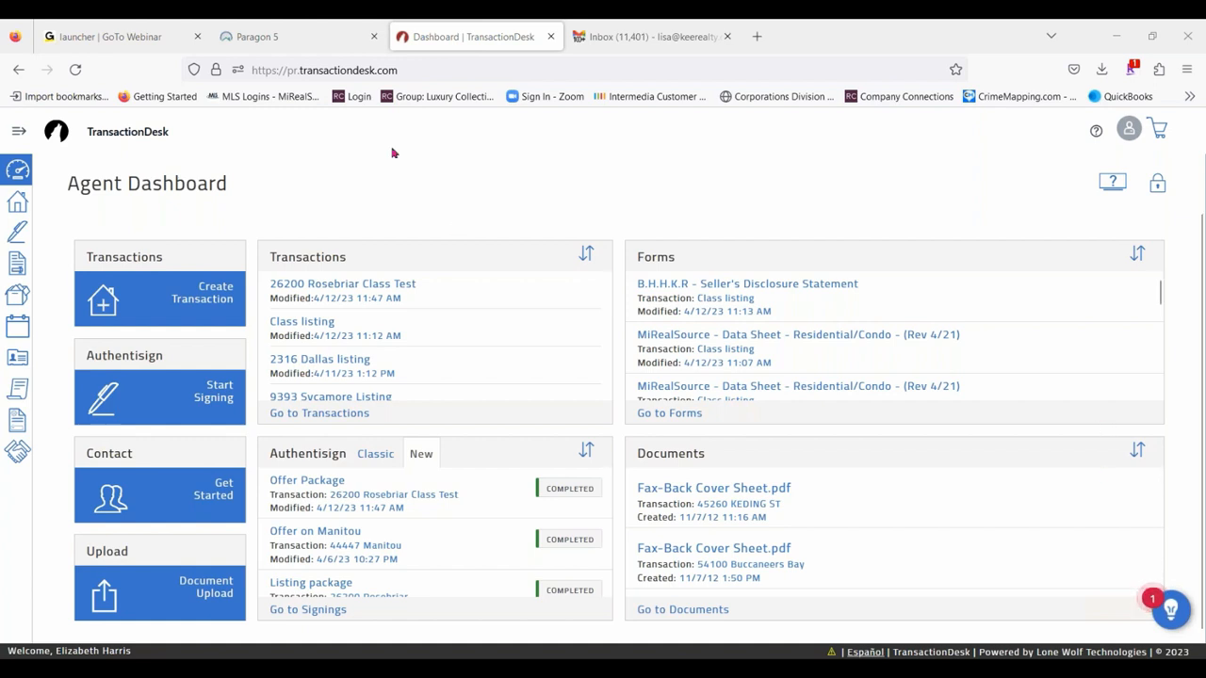
{"action": "left_click", "coordinate": [301, 37]}
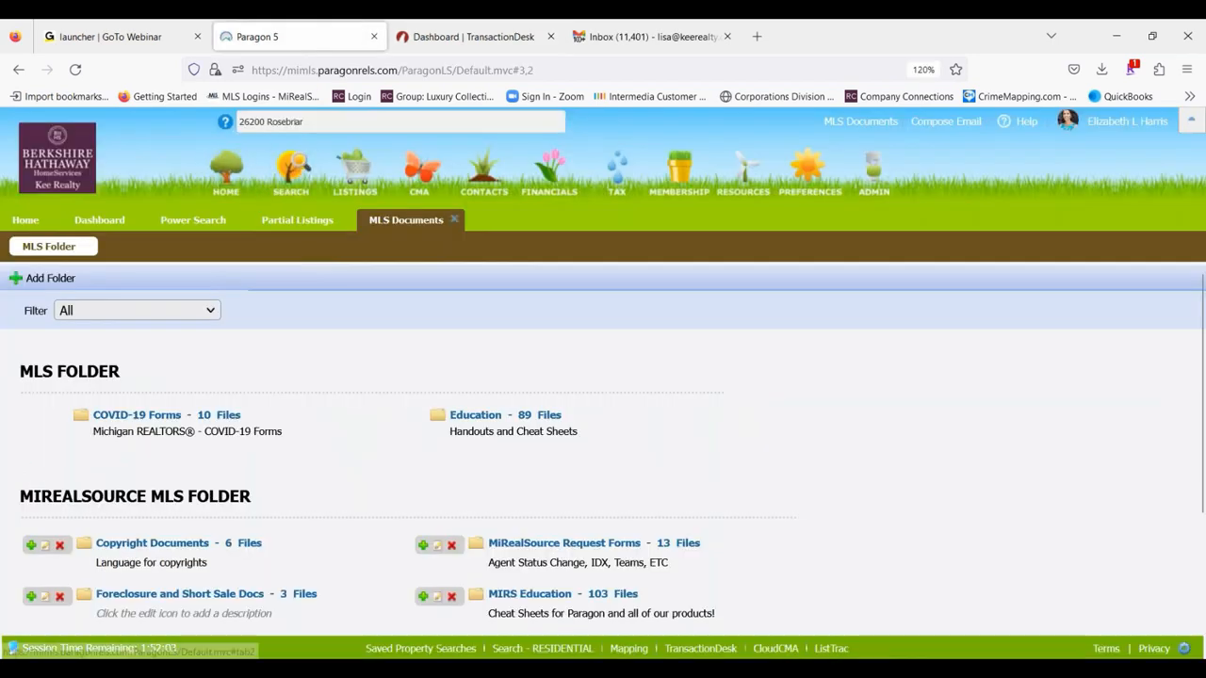
{"action": "left_click", "coordinate": [298, 217]}
{"action": "left_click", "coordinate": [193, 219]}
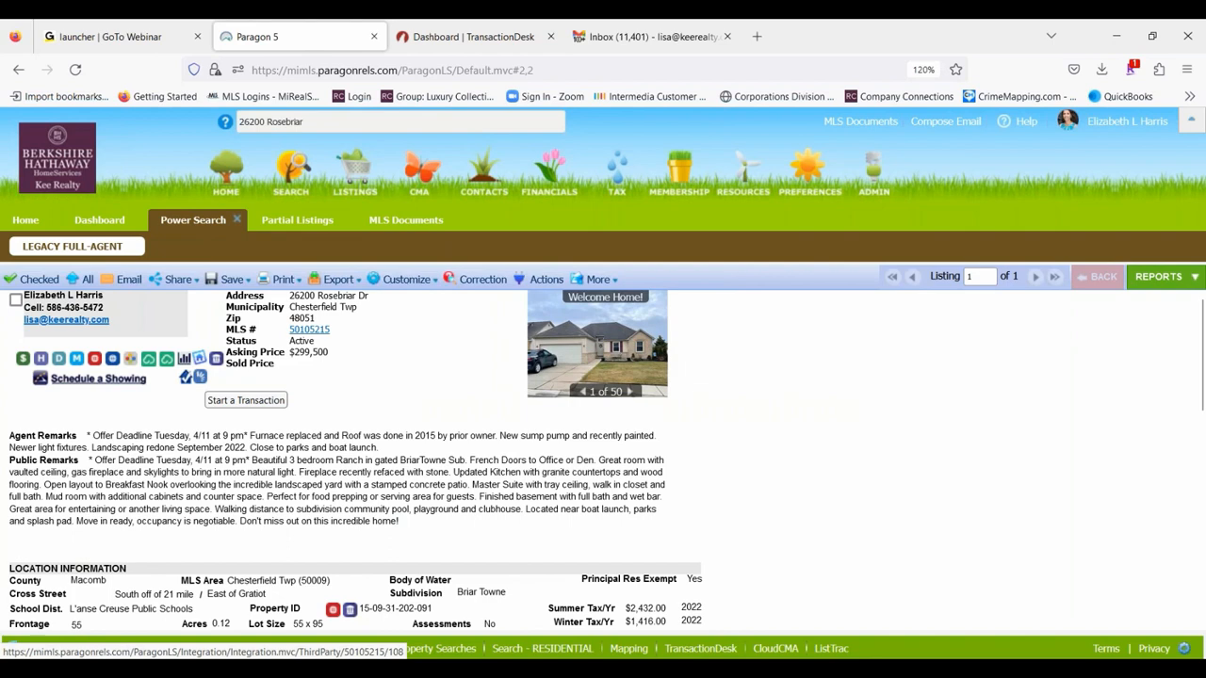
{"action": "left_click", "coordinate": [443, 37]}
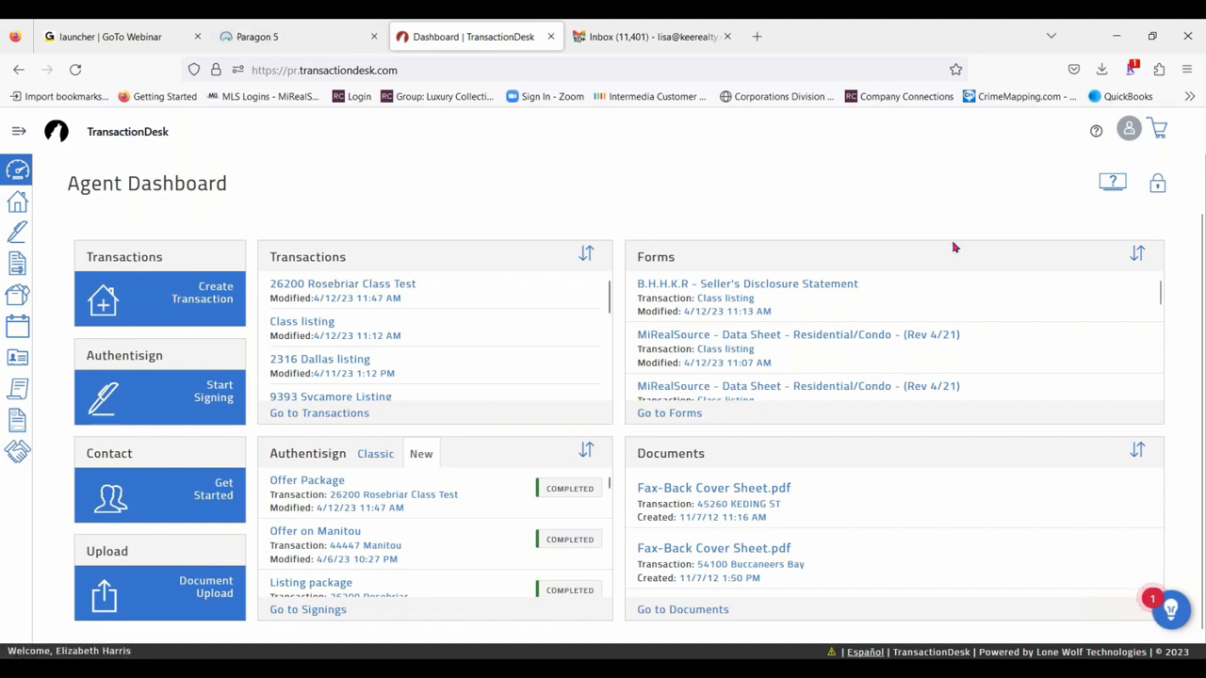
{"action": "left_click", "coordinate": [262, 36]}
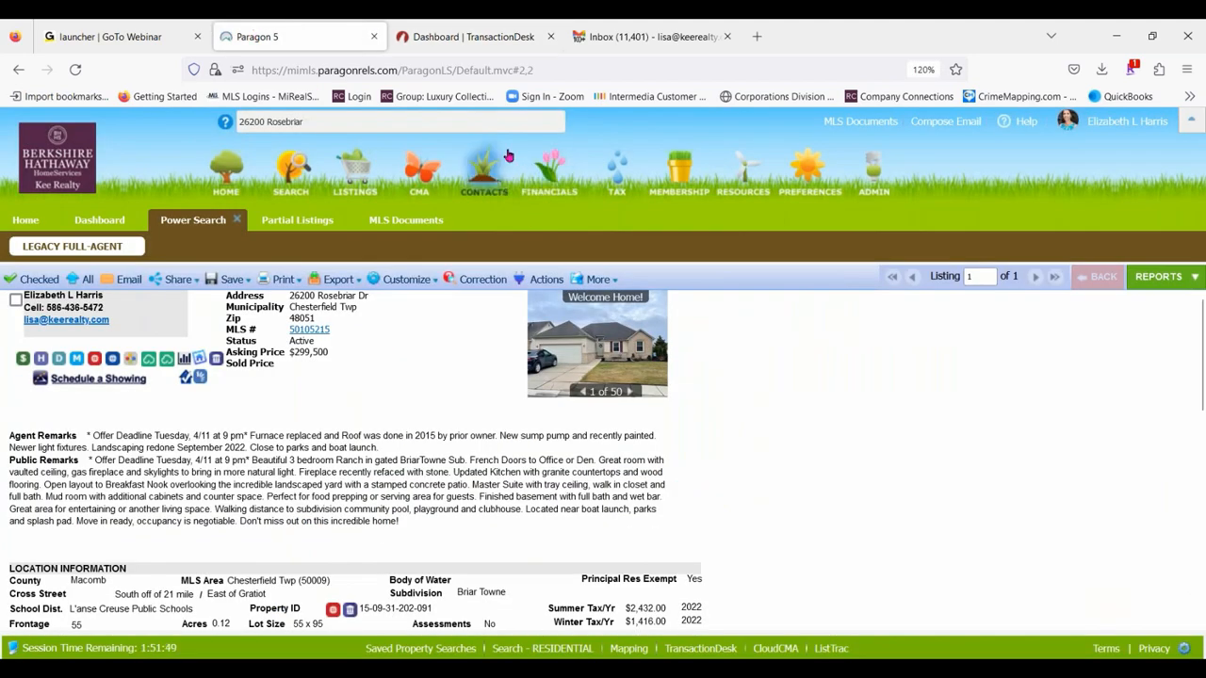
{"action": "left_click", "coordinate": [484, 37]}
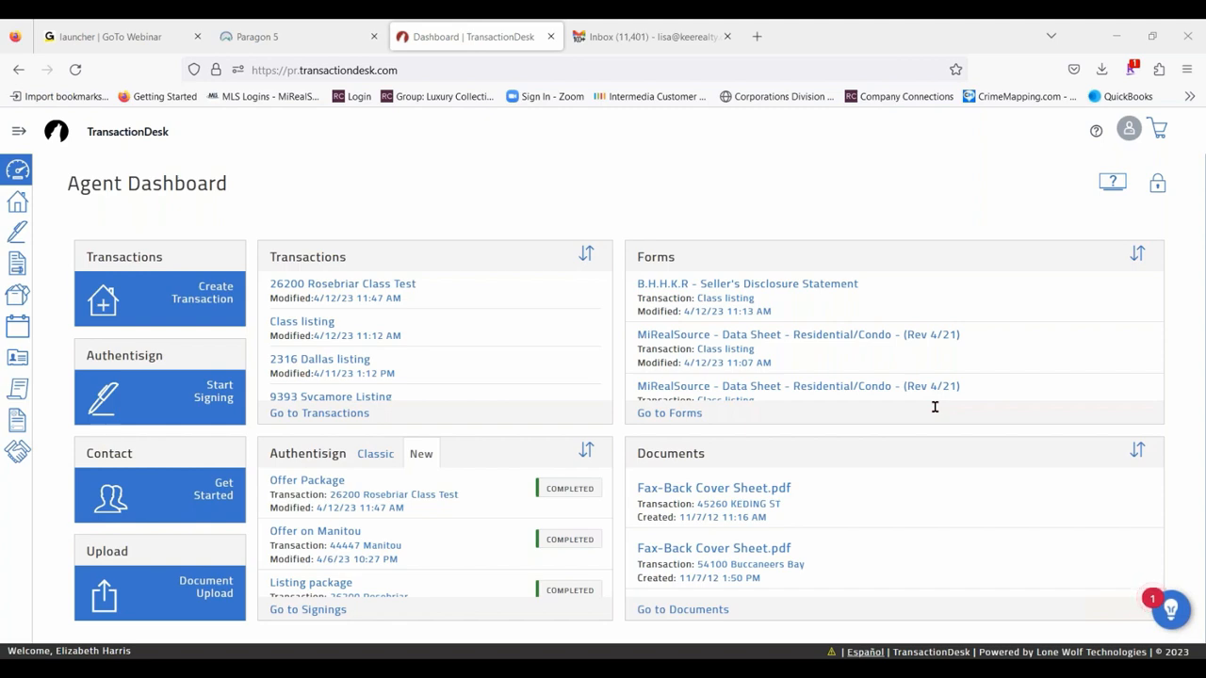
- Switch to Paragon 5, view the MLS Documents folders and close them, and return to the TransactionDesk dashboard
{"action": "left_click", "coordinate": [278, 36]}
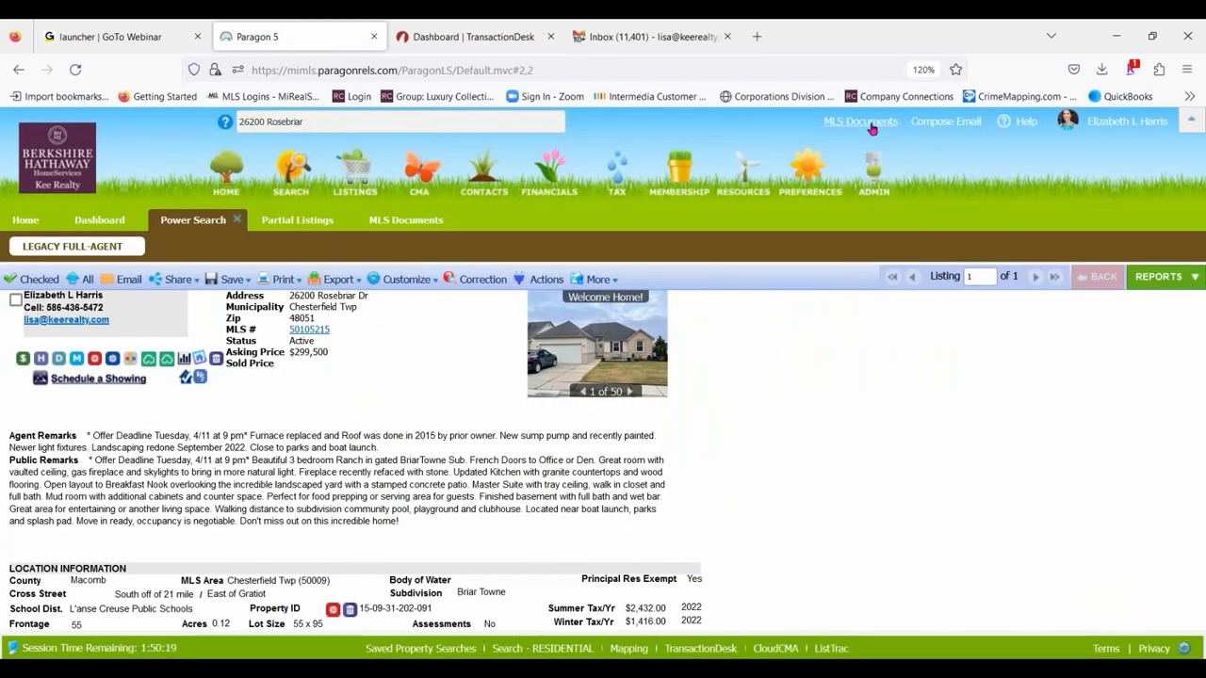
{"action": "left_click", "coordinate": [392, 225]}
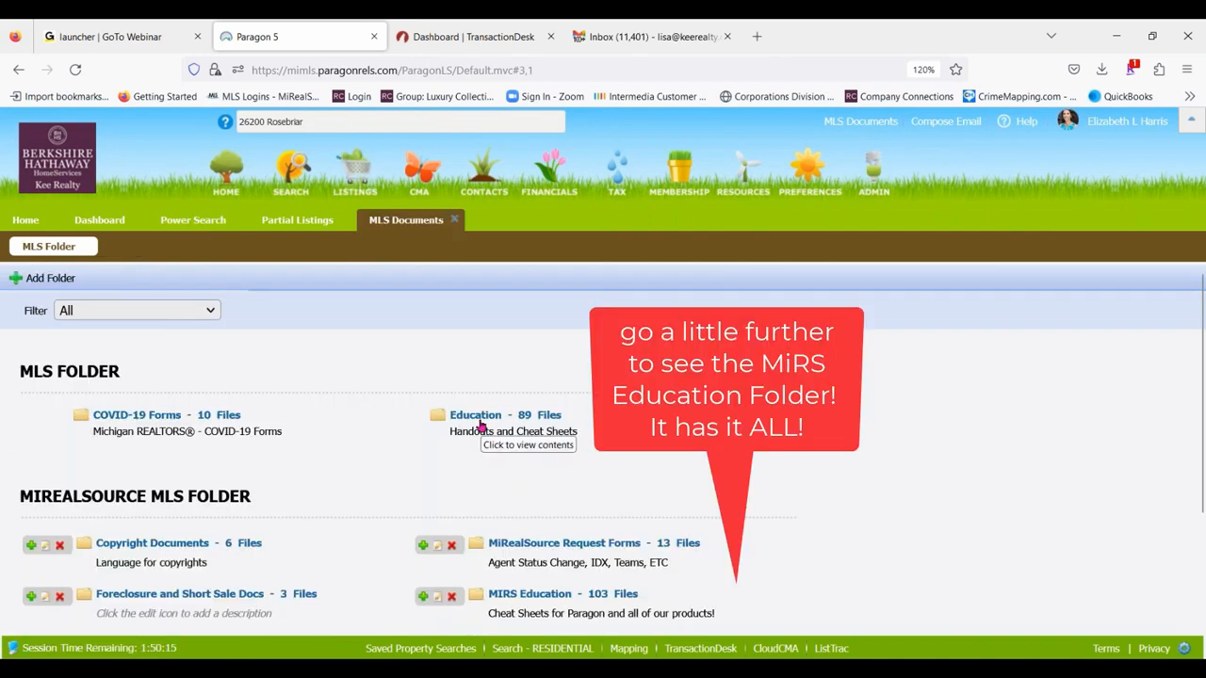
{"action": "left_click", "coordinate": [454, 220]}
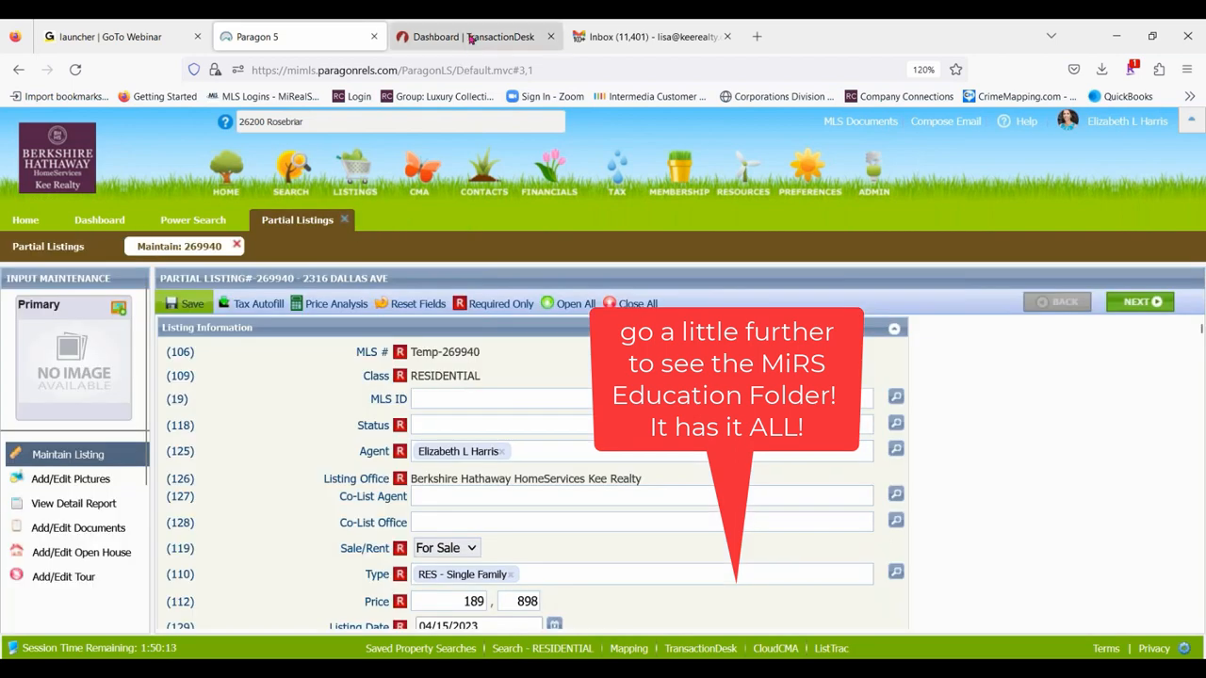
{"action": "left_click", "coordinate": [470, 38]}
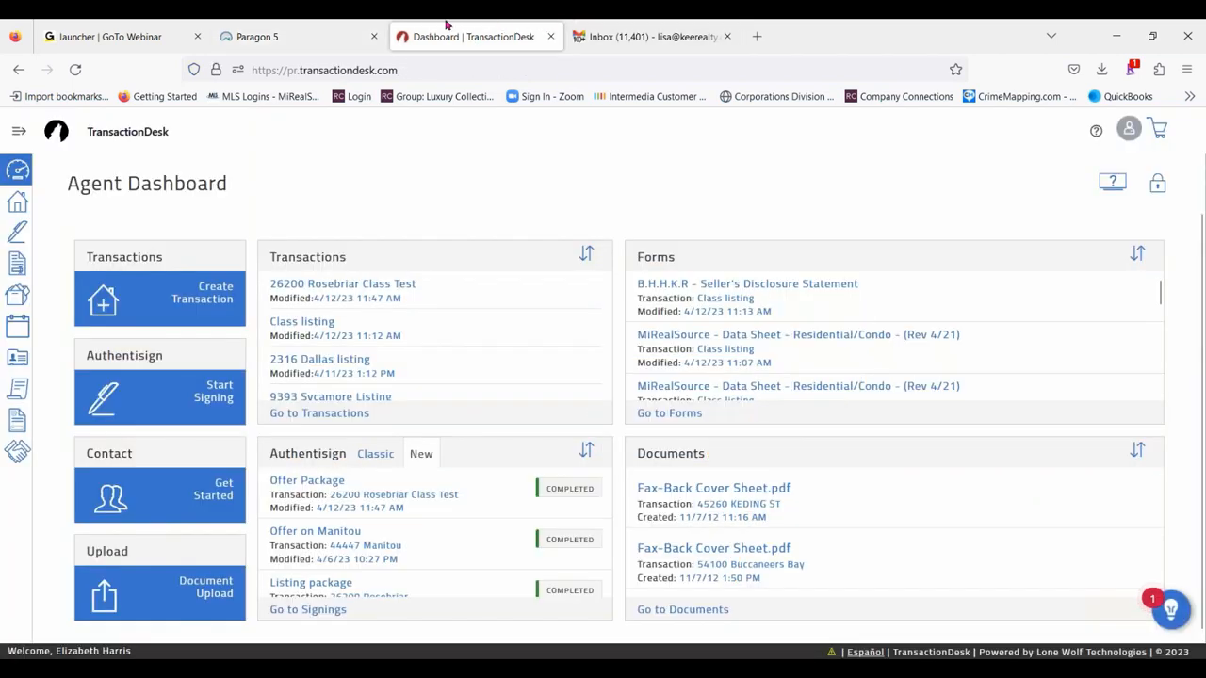